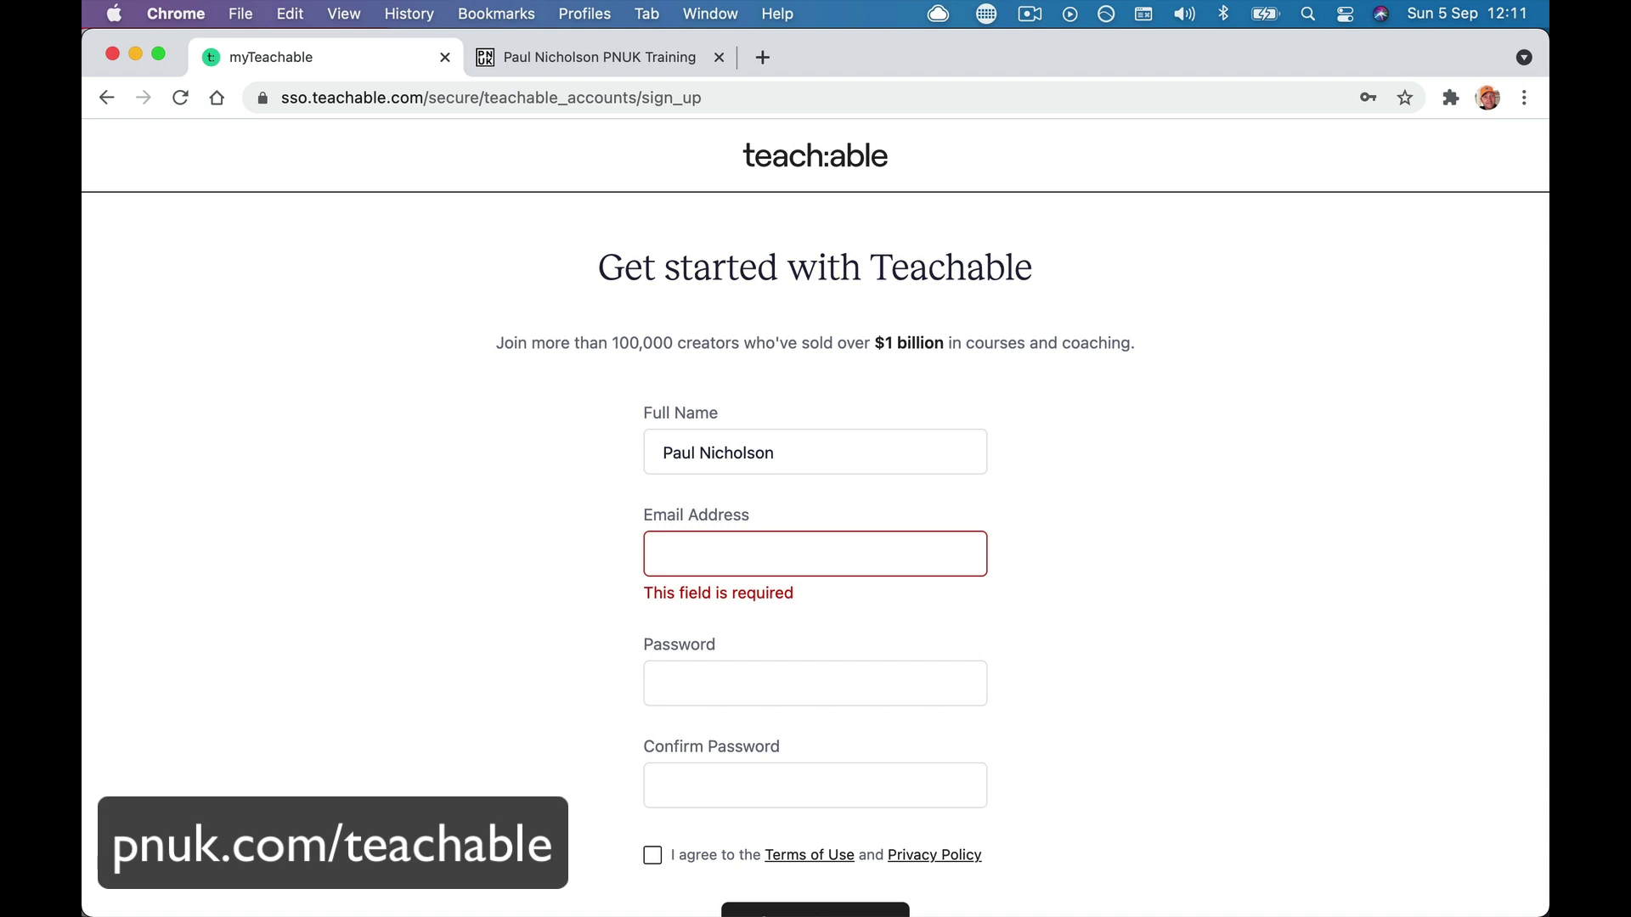
Fill the password from Chrome's saved entries and repeat it in Confirm Password.
{"action": "left_click", "coordinate": [816, 684]}
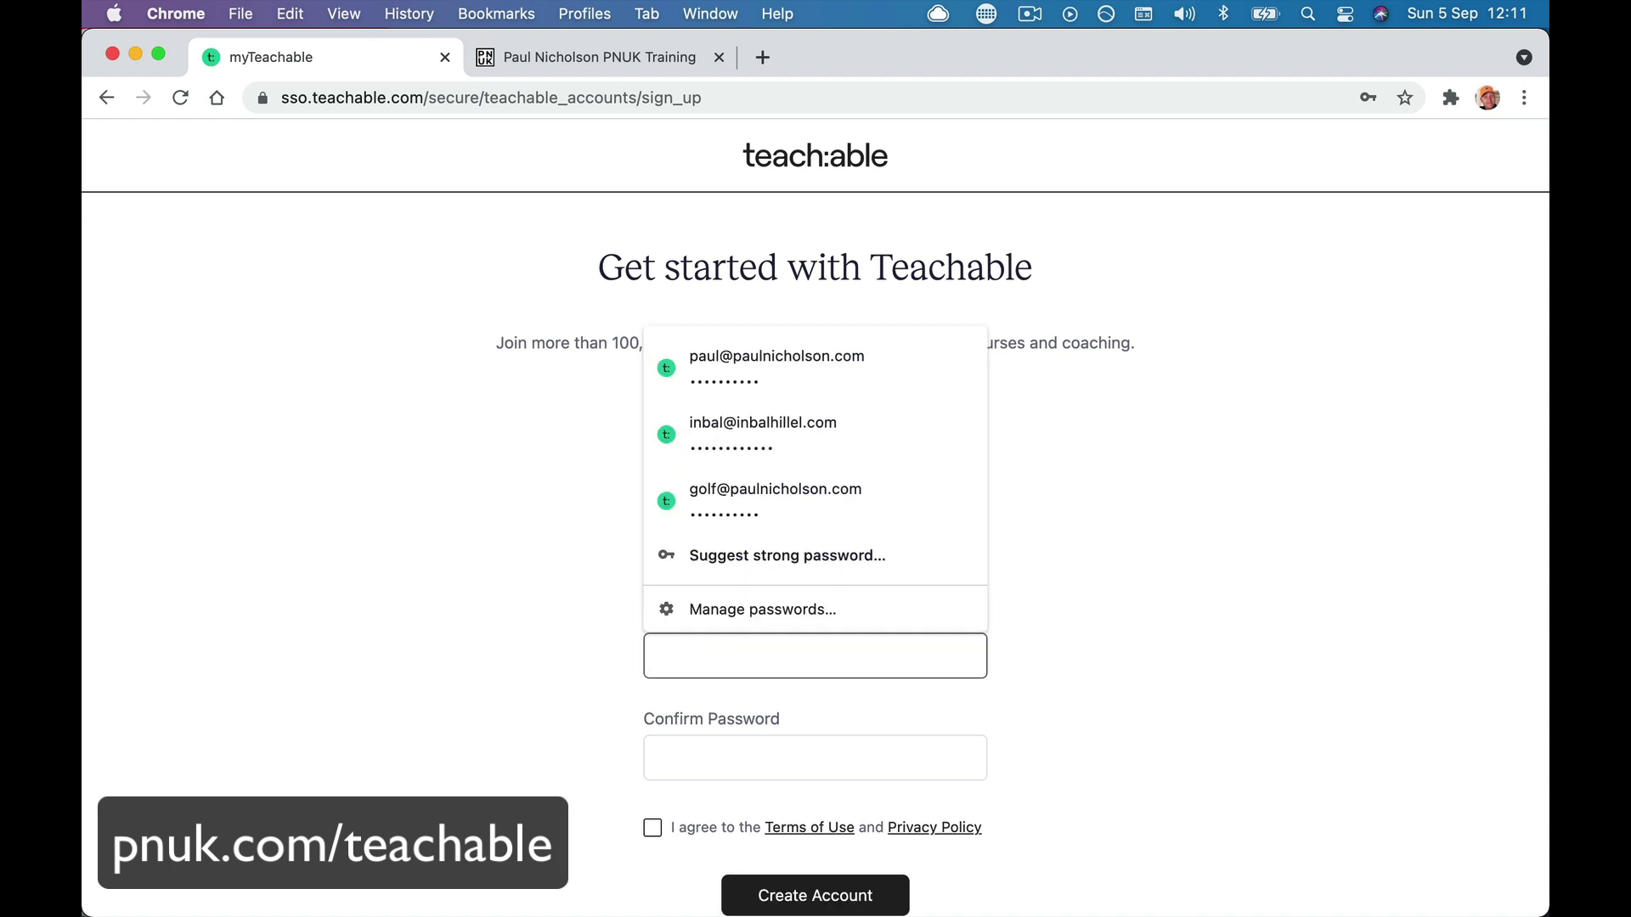
{"action": "left_click", "coordinate": [455, 393]}
{"action": "left_click", "coordinate": [651, 667]}
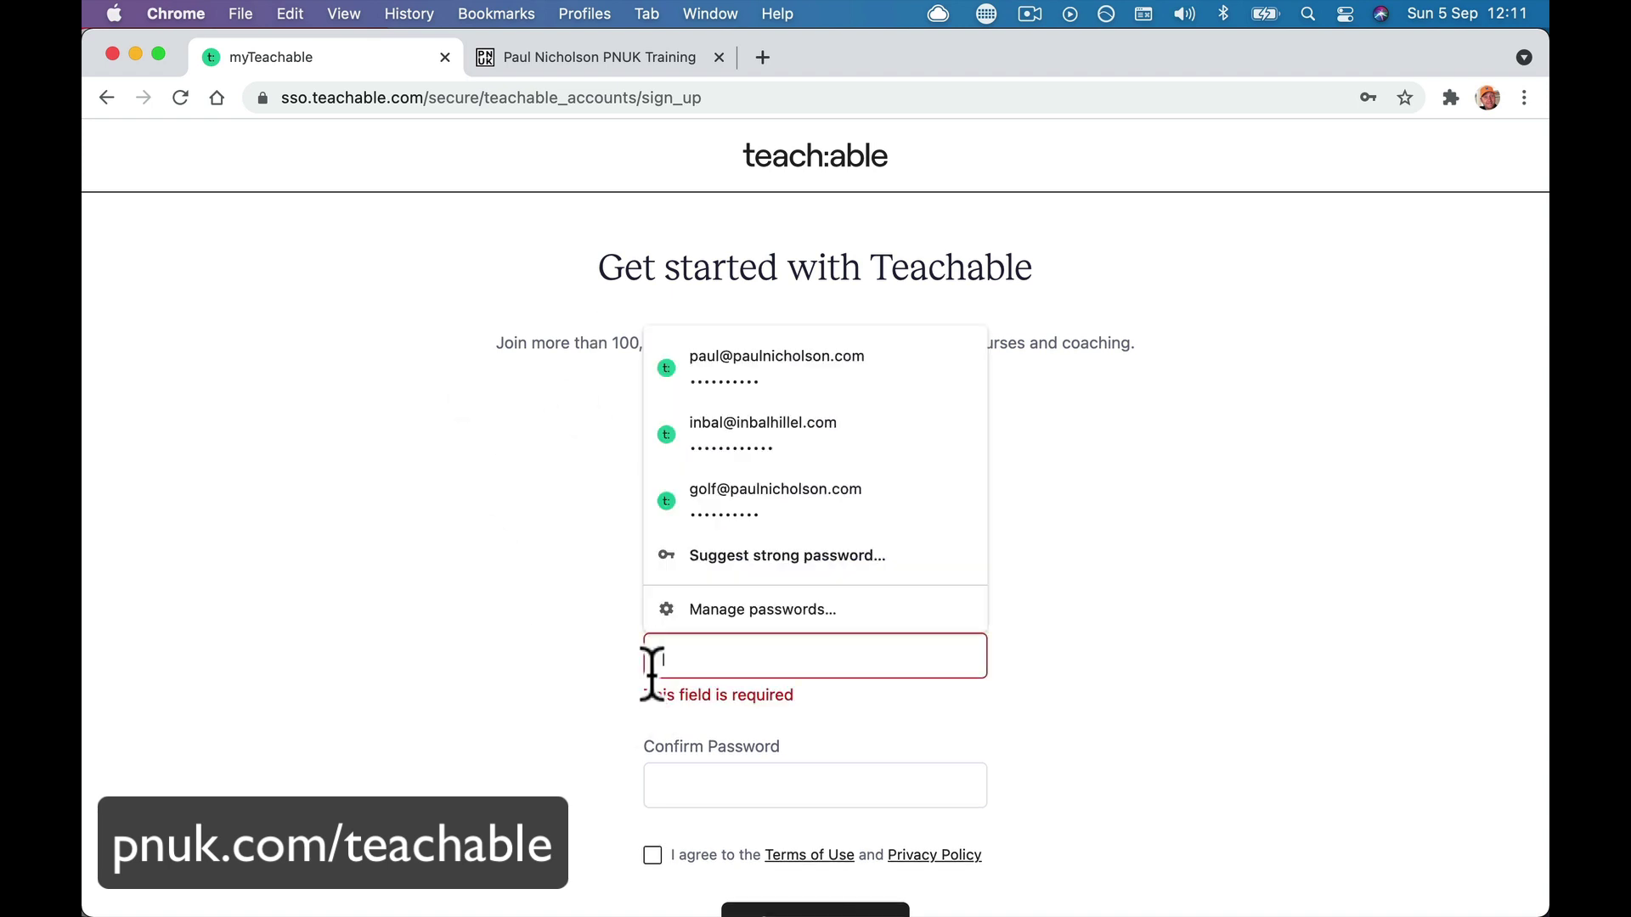
{"action": "type", "text": "p"}
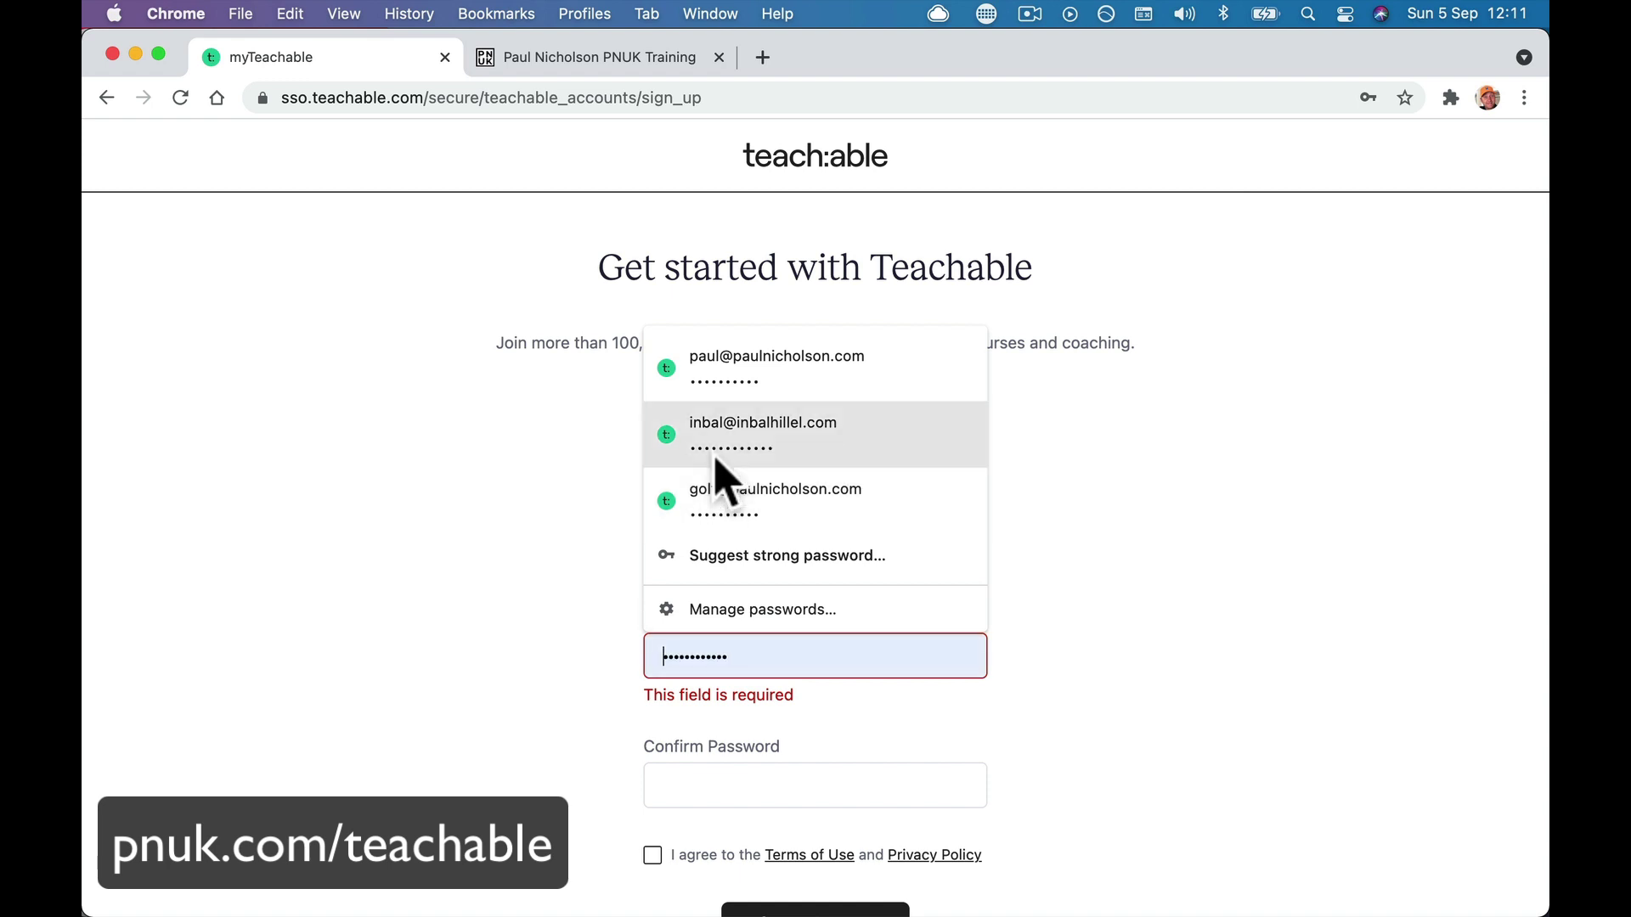
{"action": "left_click", "coordinate": [746, 378]}
{"action": "left_click", "coordinate": [731, 766]}
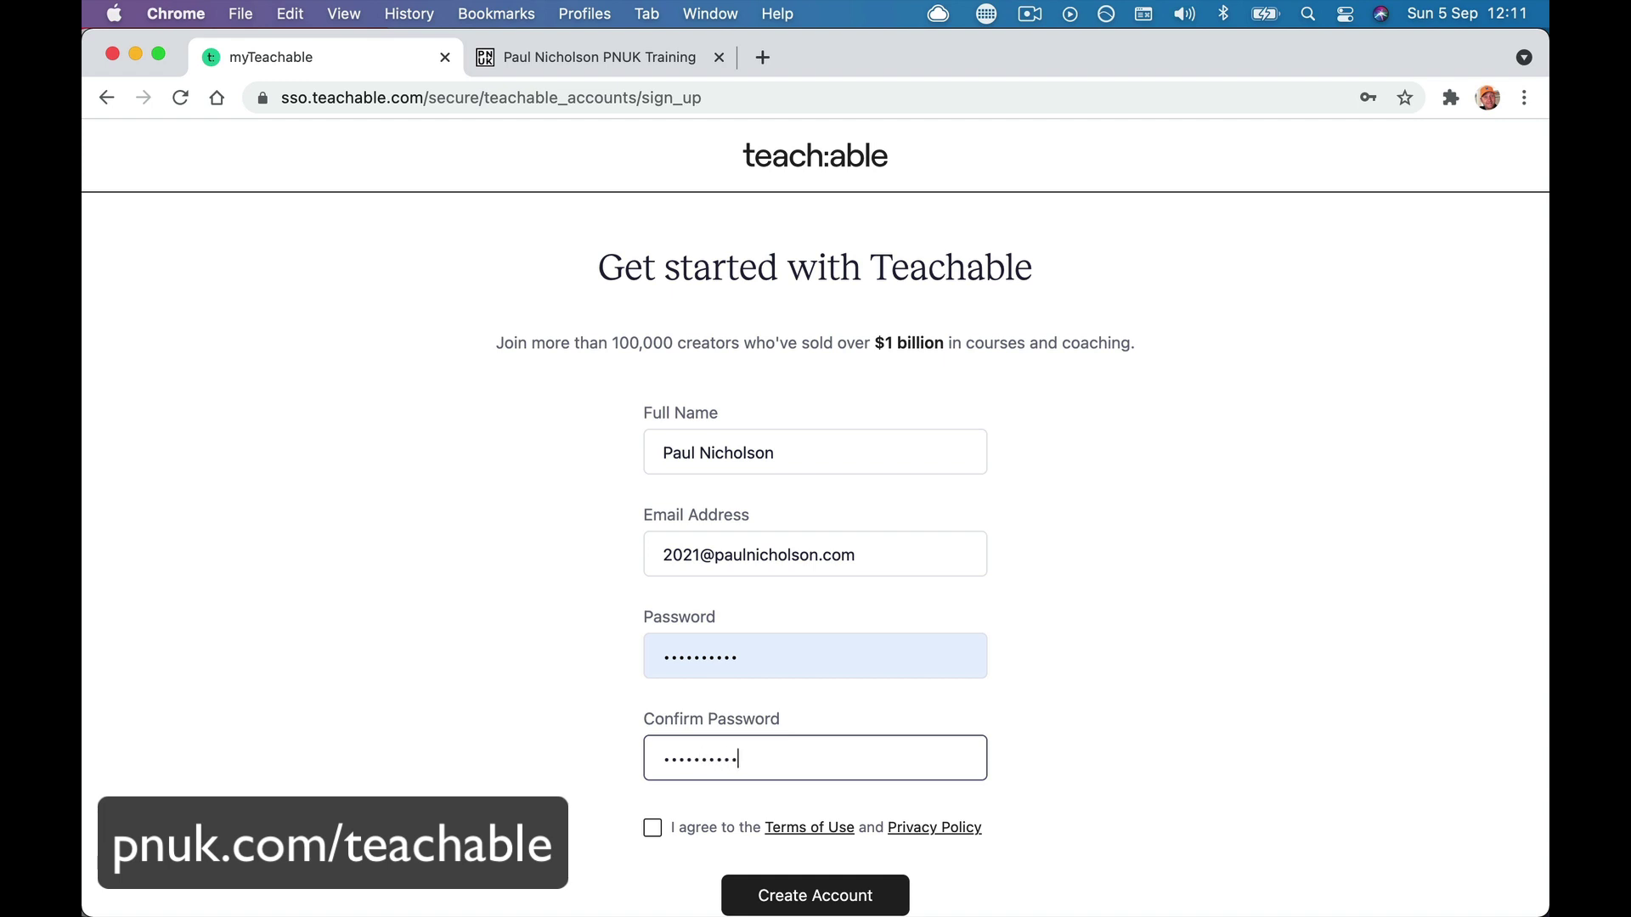
Accept the terms of use and privacy policy and create the account.
{"action": "scroll", "coordinate": [674, 803], "scroll_direction": "down", "scroll_amount": 1}
{"action": "left_click", "coordinate": [652, 800]}
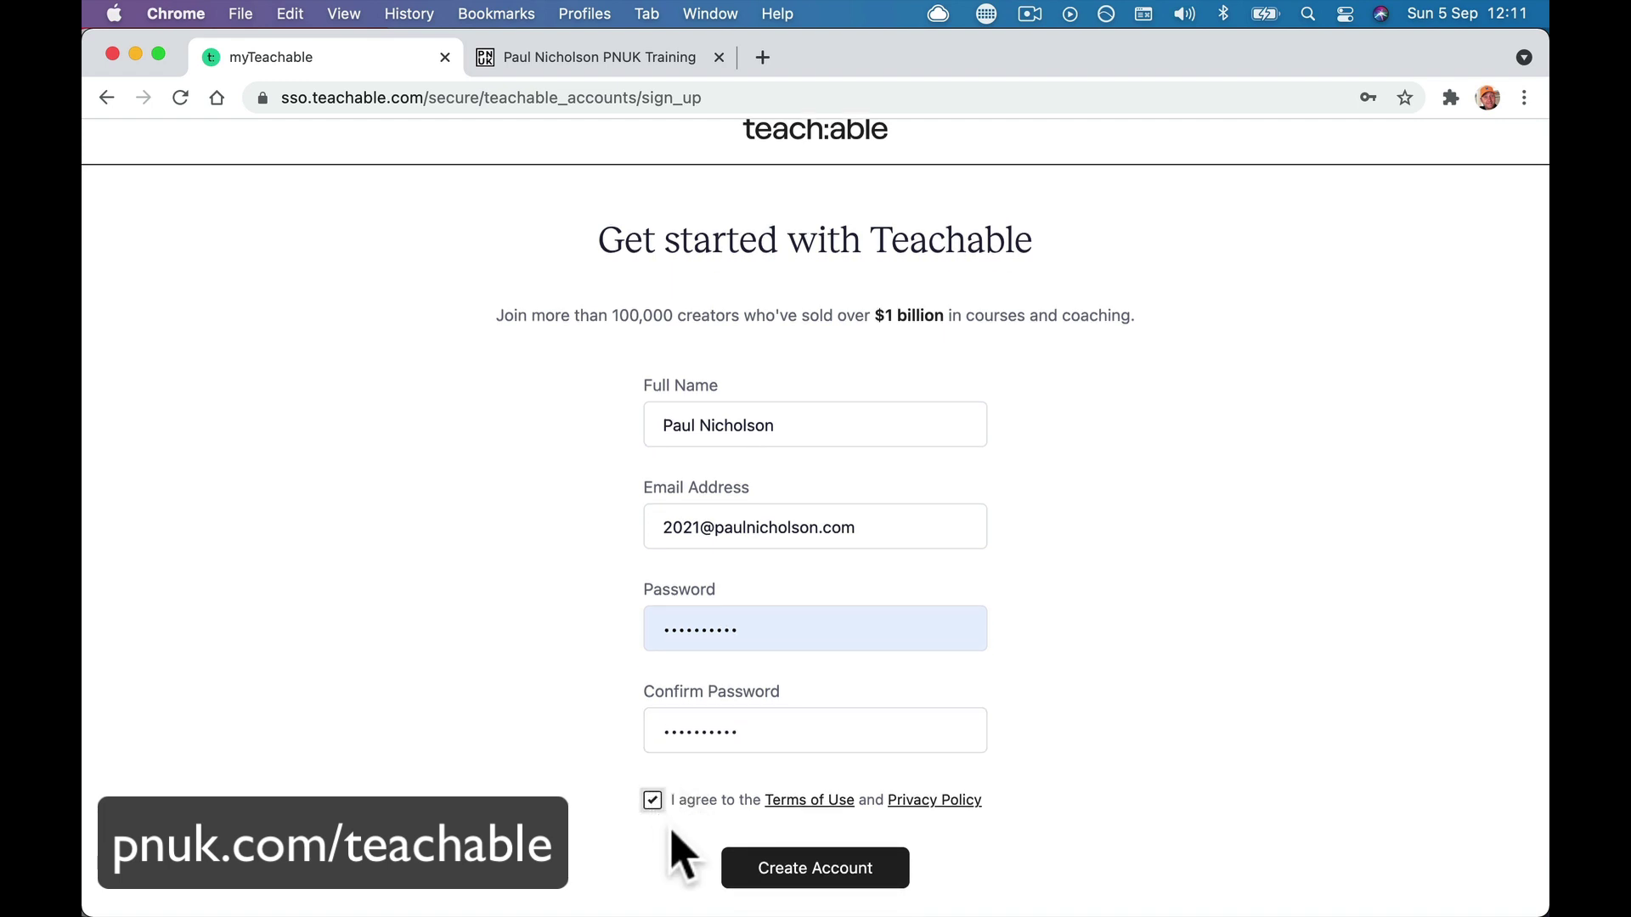
{"action": "left_click", "coordinate": [752, 884]}
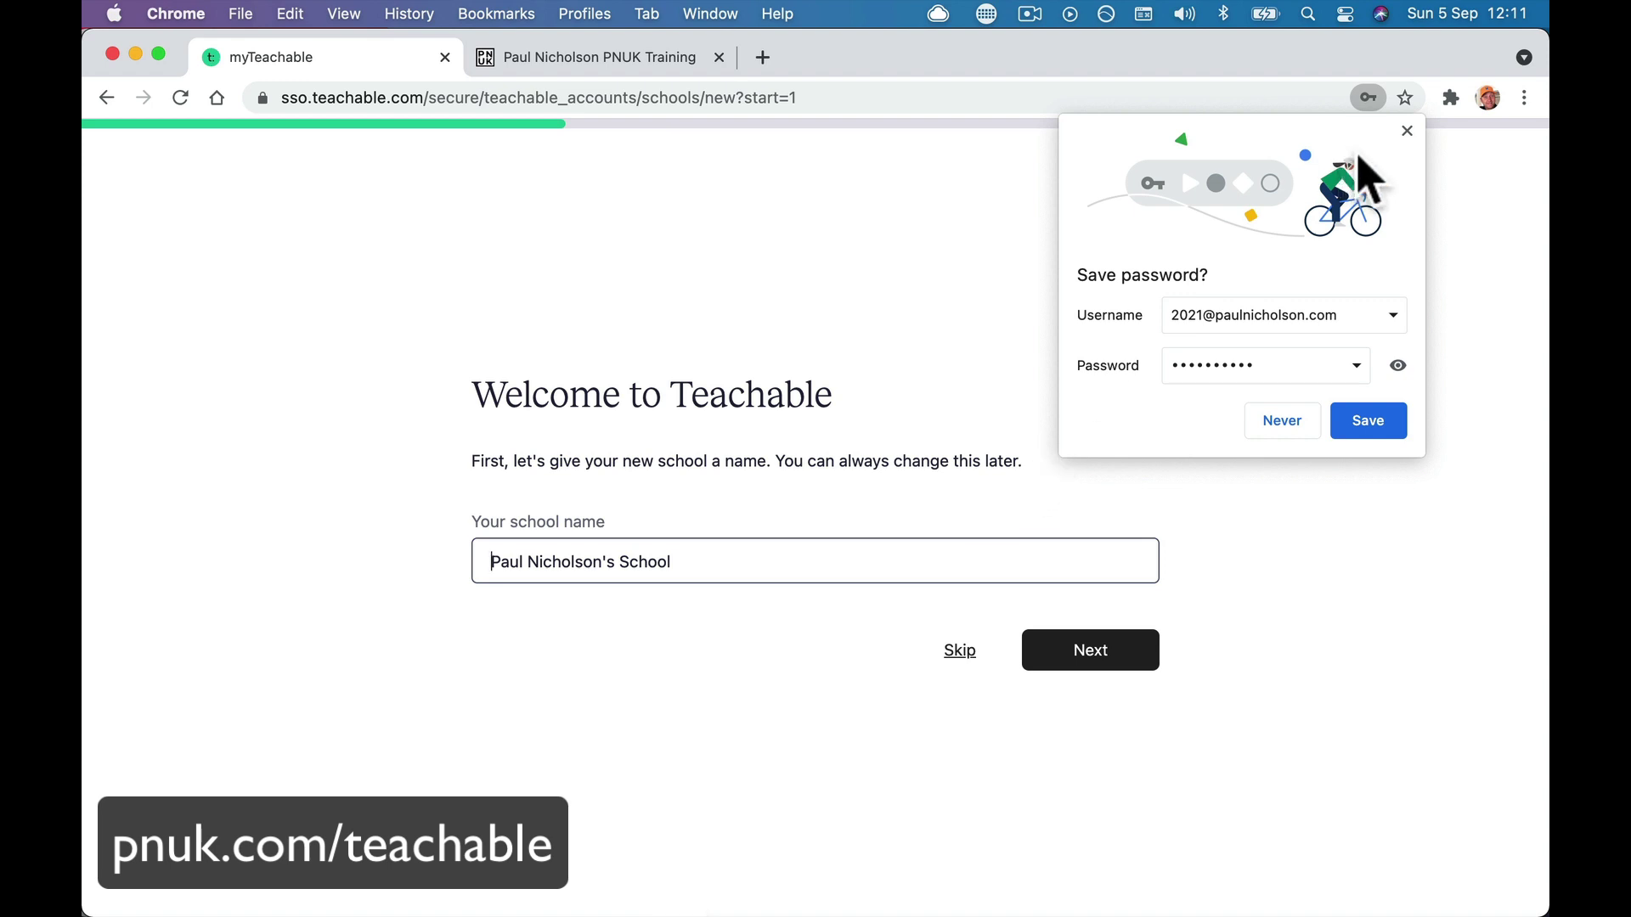
Dismiss the save-password prompt and rename the school to end in 'Training School'.
{"action": "left_click", "coordinate": [1408, 130]}
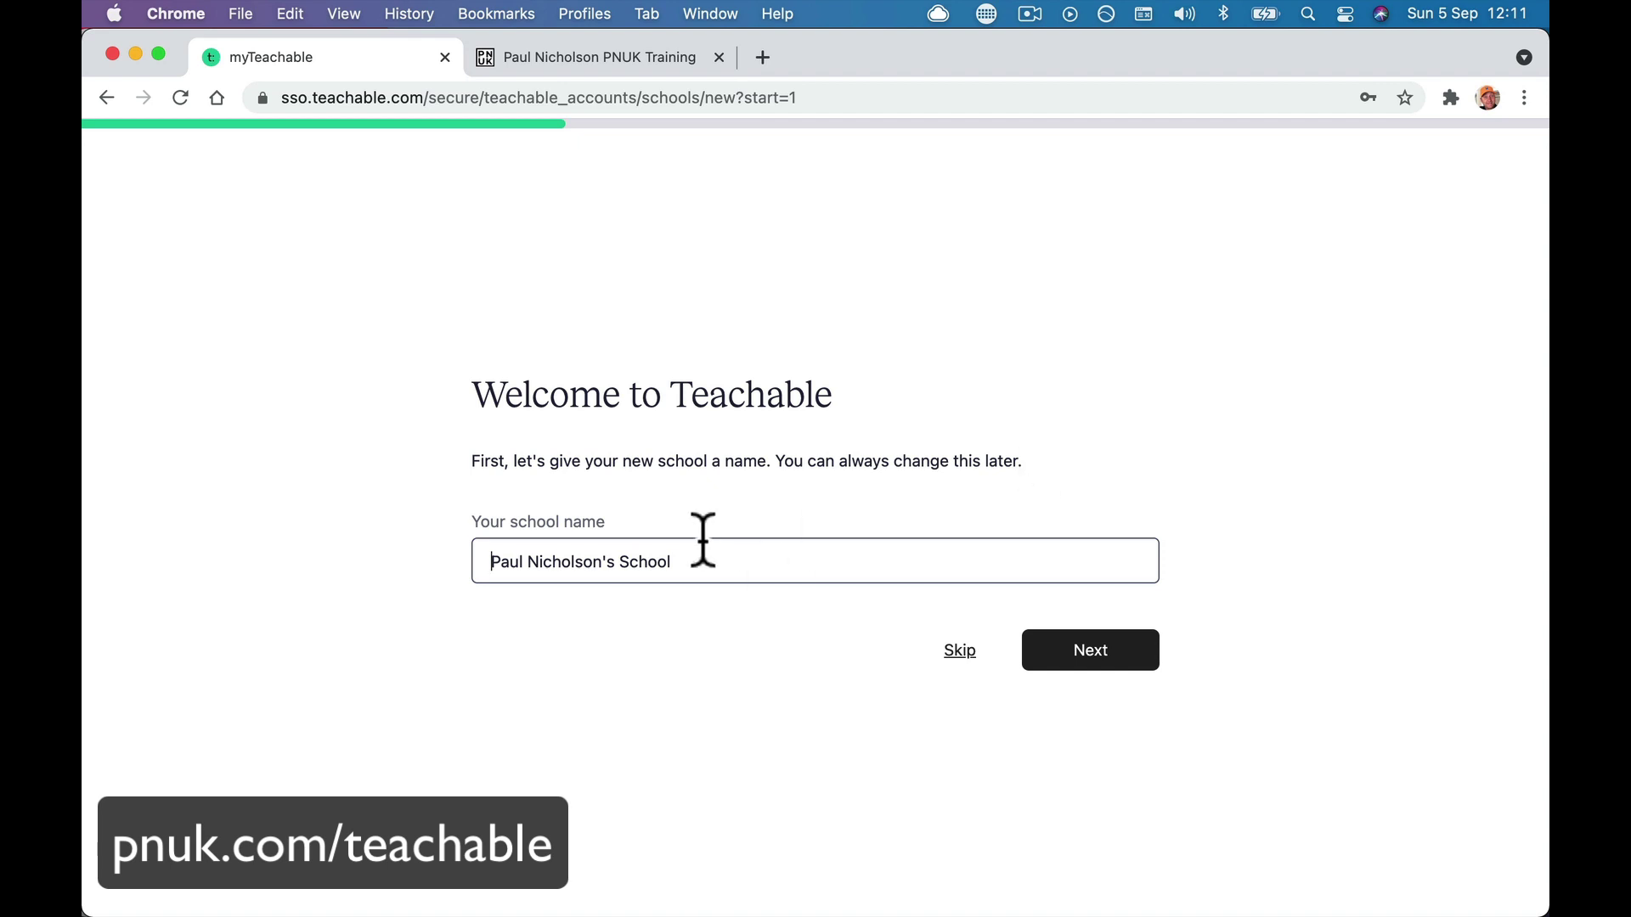
{"action": "left_click", "coordinate": [624, 562]}
{"action": "type", "text": "Trainig"}
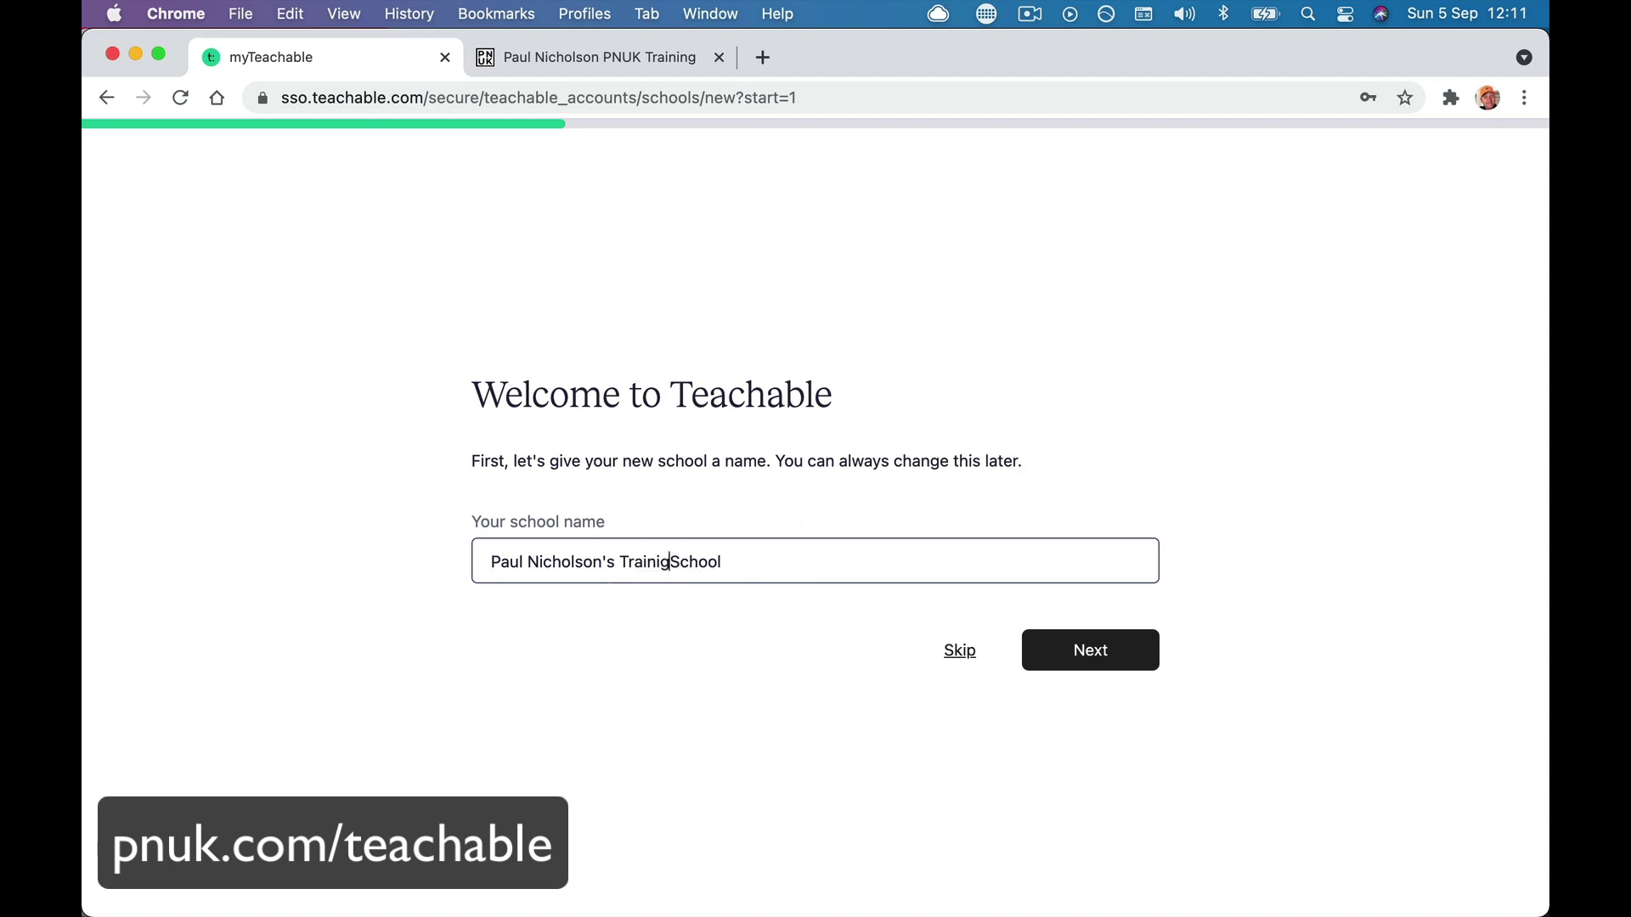
{"action": "key", "text": "BackSpace"}
{"action": "type", "text": "n"}
{"action": "key", "text": "BackSpace"}
{"action": "type", "text": "g"}
{"action": "left_click", "coordinate": [1083, 659]}
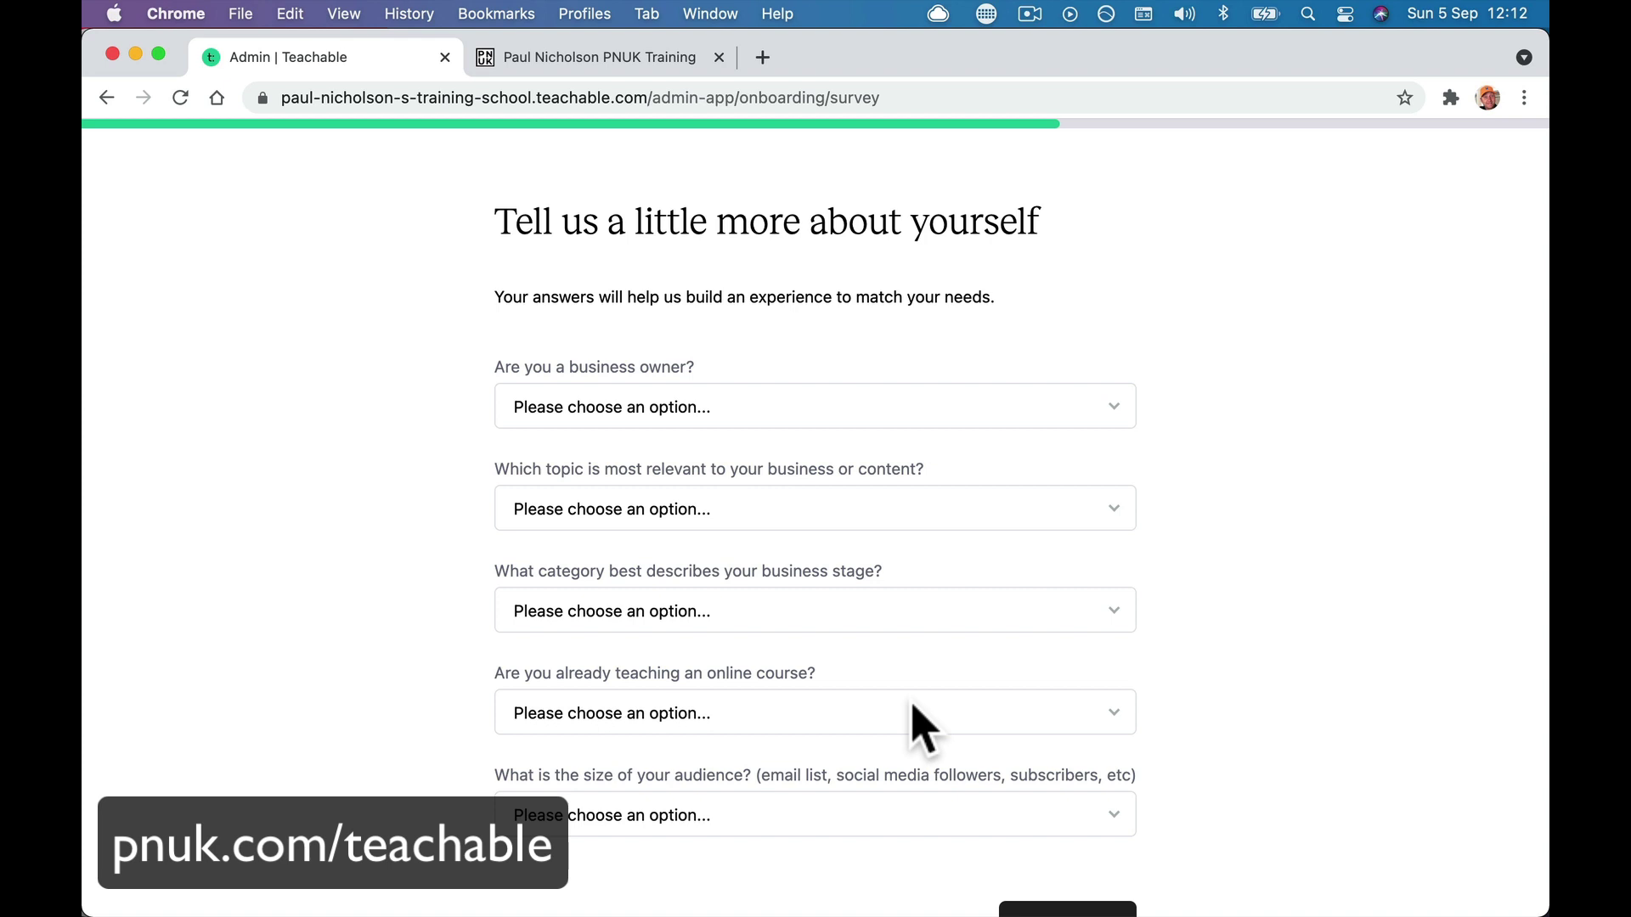
Answer the first survey questions: full-time business, Coach or Tutor, Business & Marketing topic.
{"action": "scroll", "coordinate": [913, 543], "scroll_direction": "down", "scroll_amount": 2}
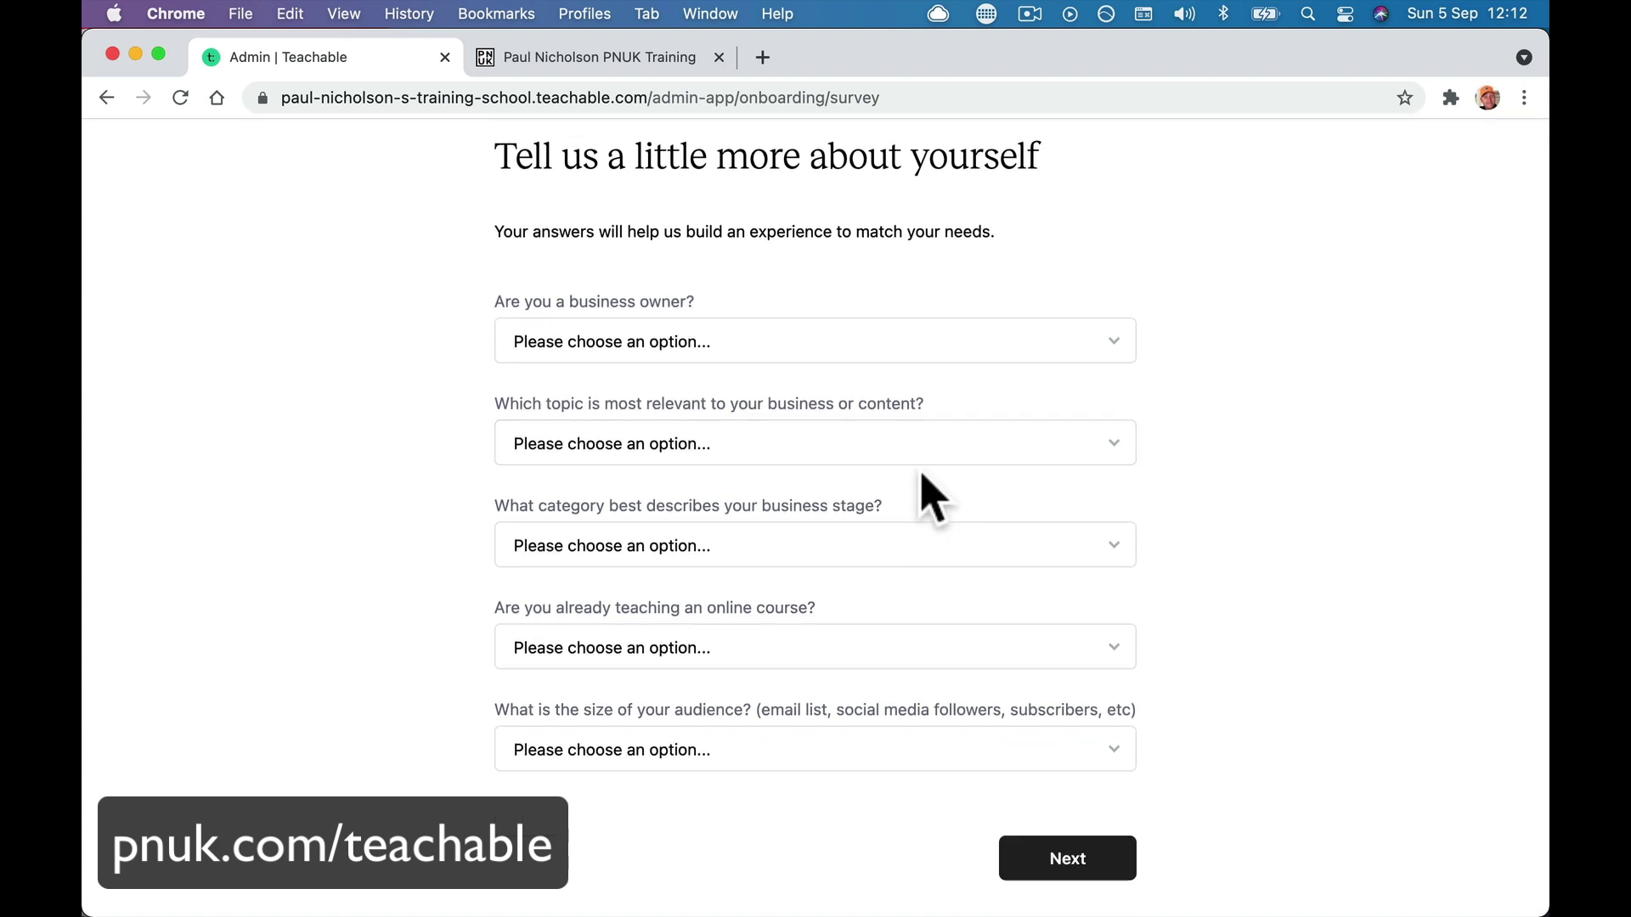
{"action": "left_click", "coordinate": [925, 341]}
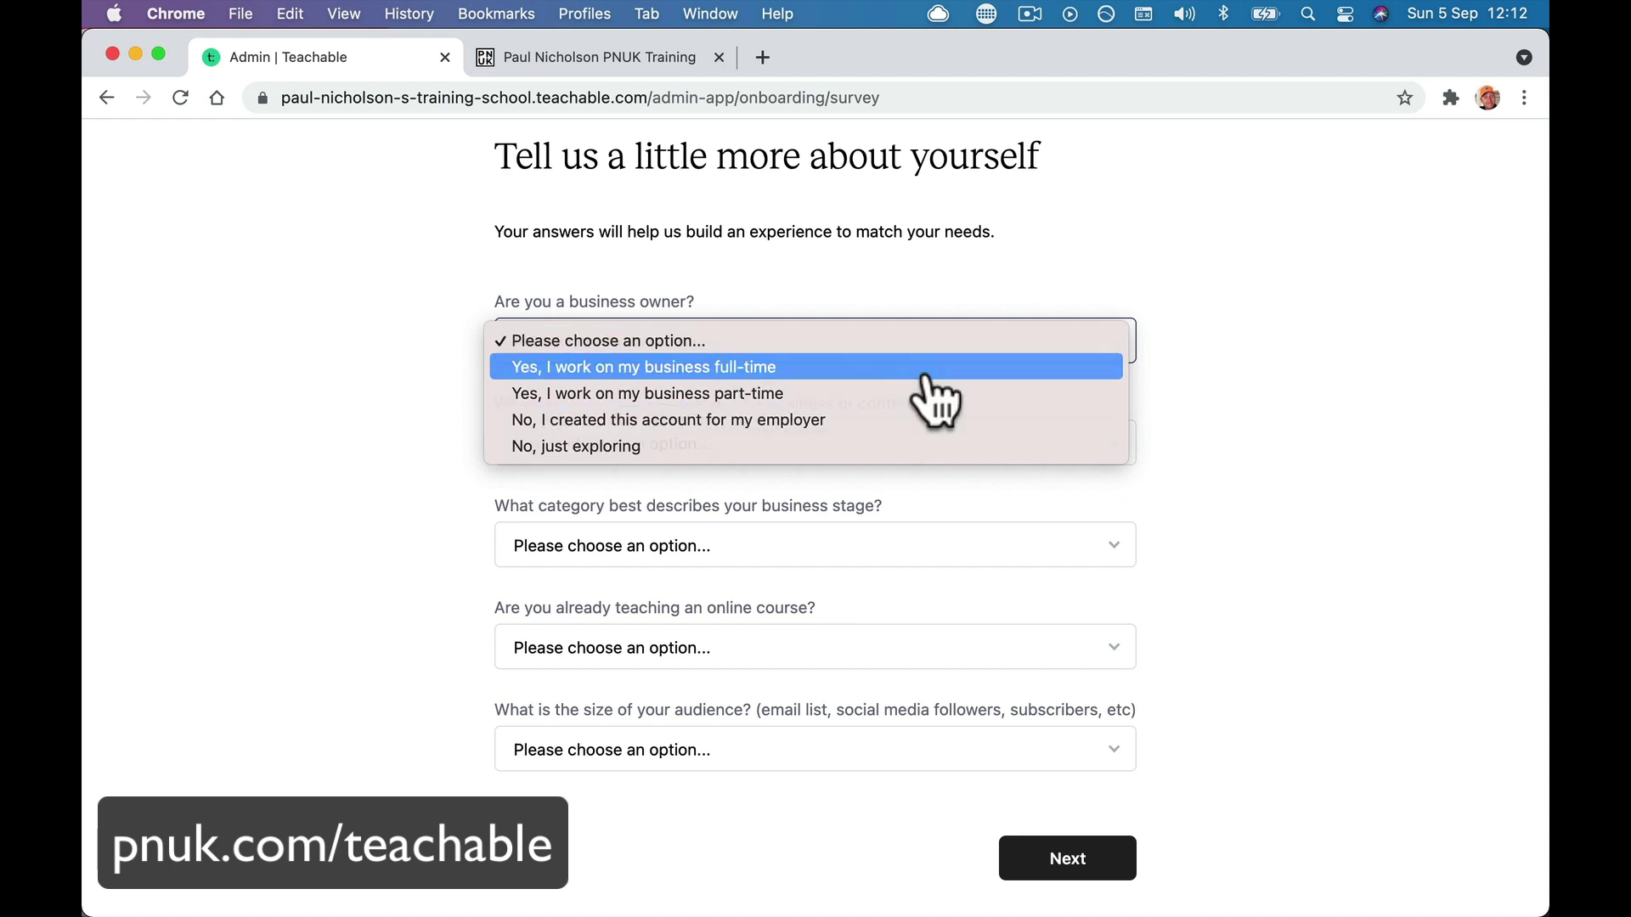
{"action": "left_click", "coordinate": [925, 374]}
{"action": "left_click", "coordinate": [930, 446]}
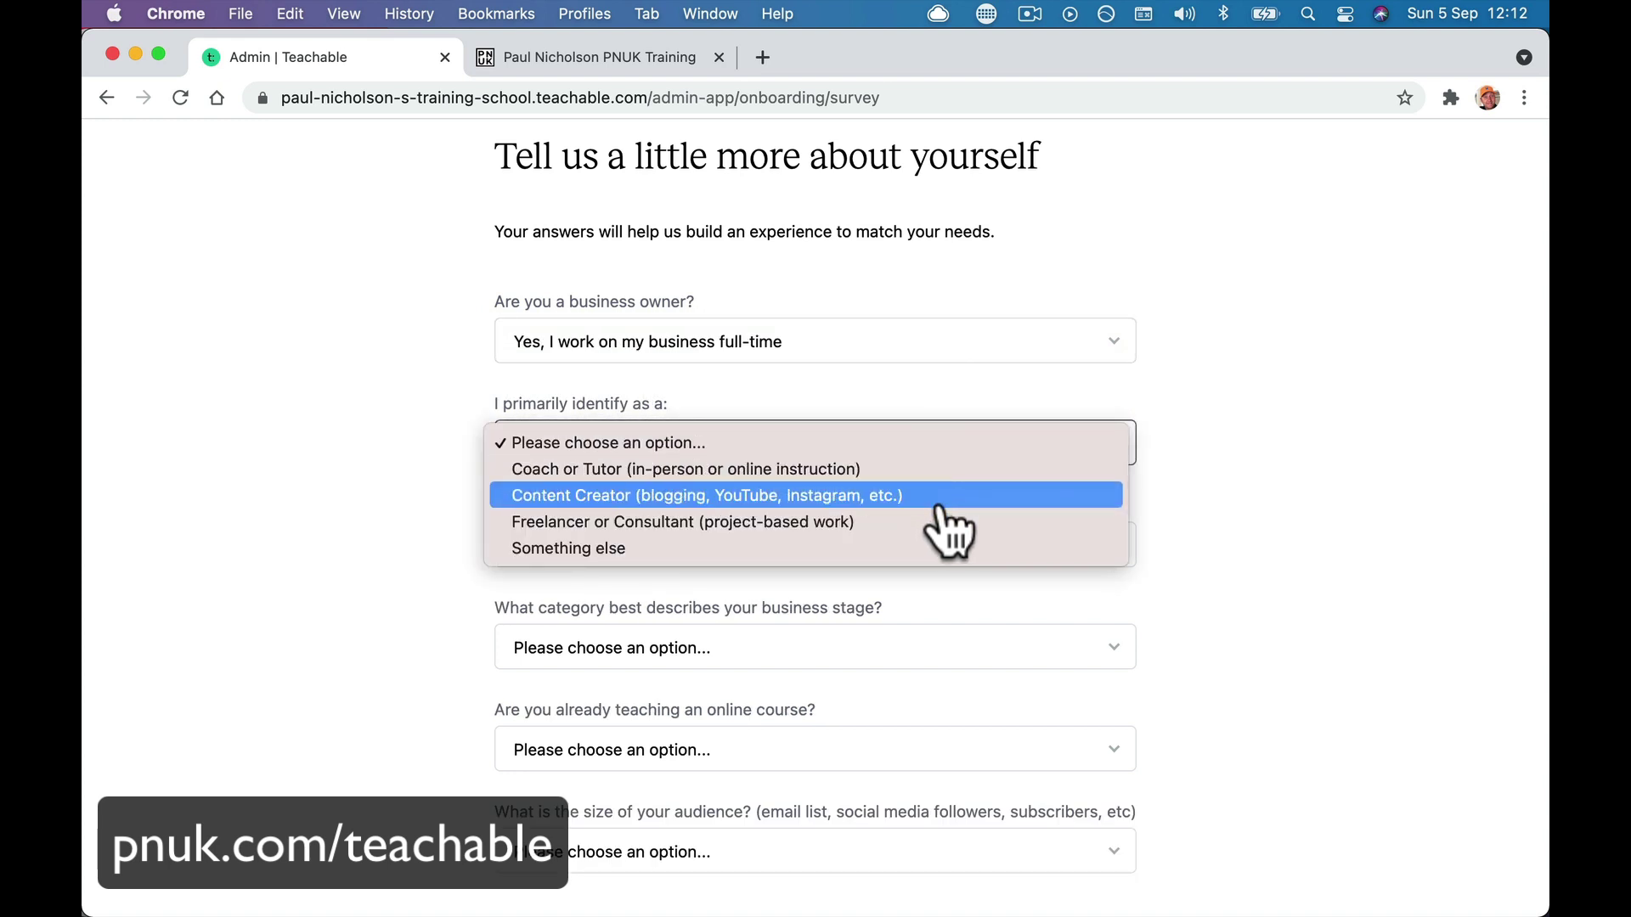
{"action": "left_click", "coordinate": [940, 469]}
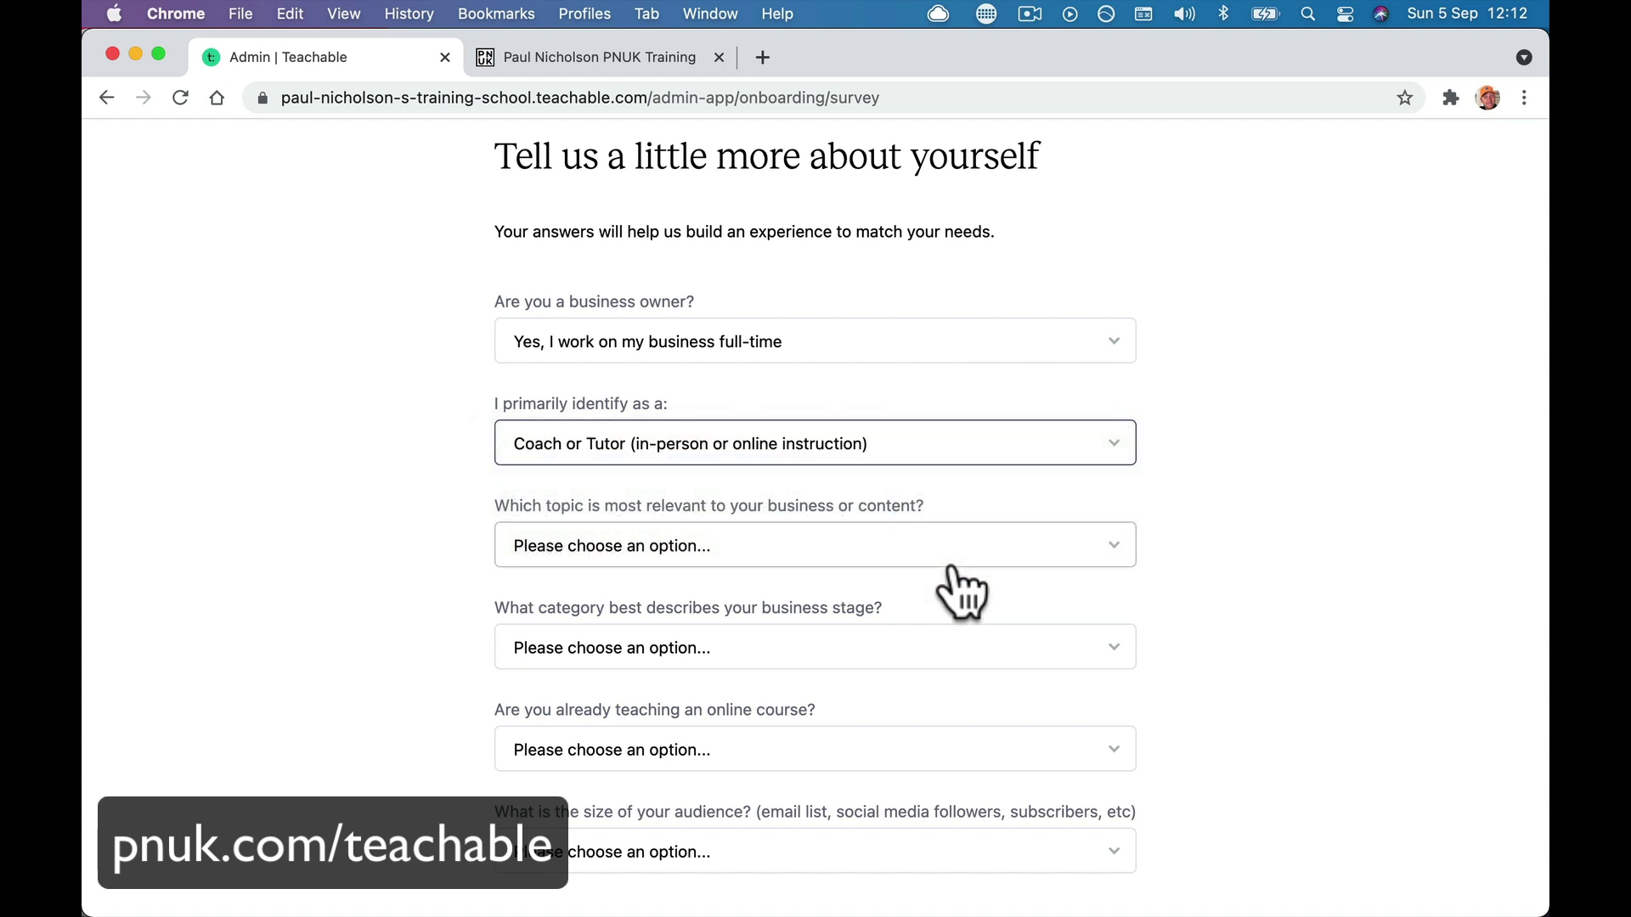
{"action": "scroll", "coordinate": [947, 586], "scroll_direction": "down", "scroll_amount": 2}
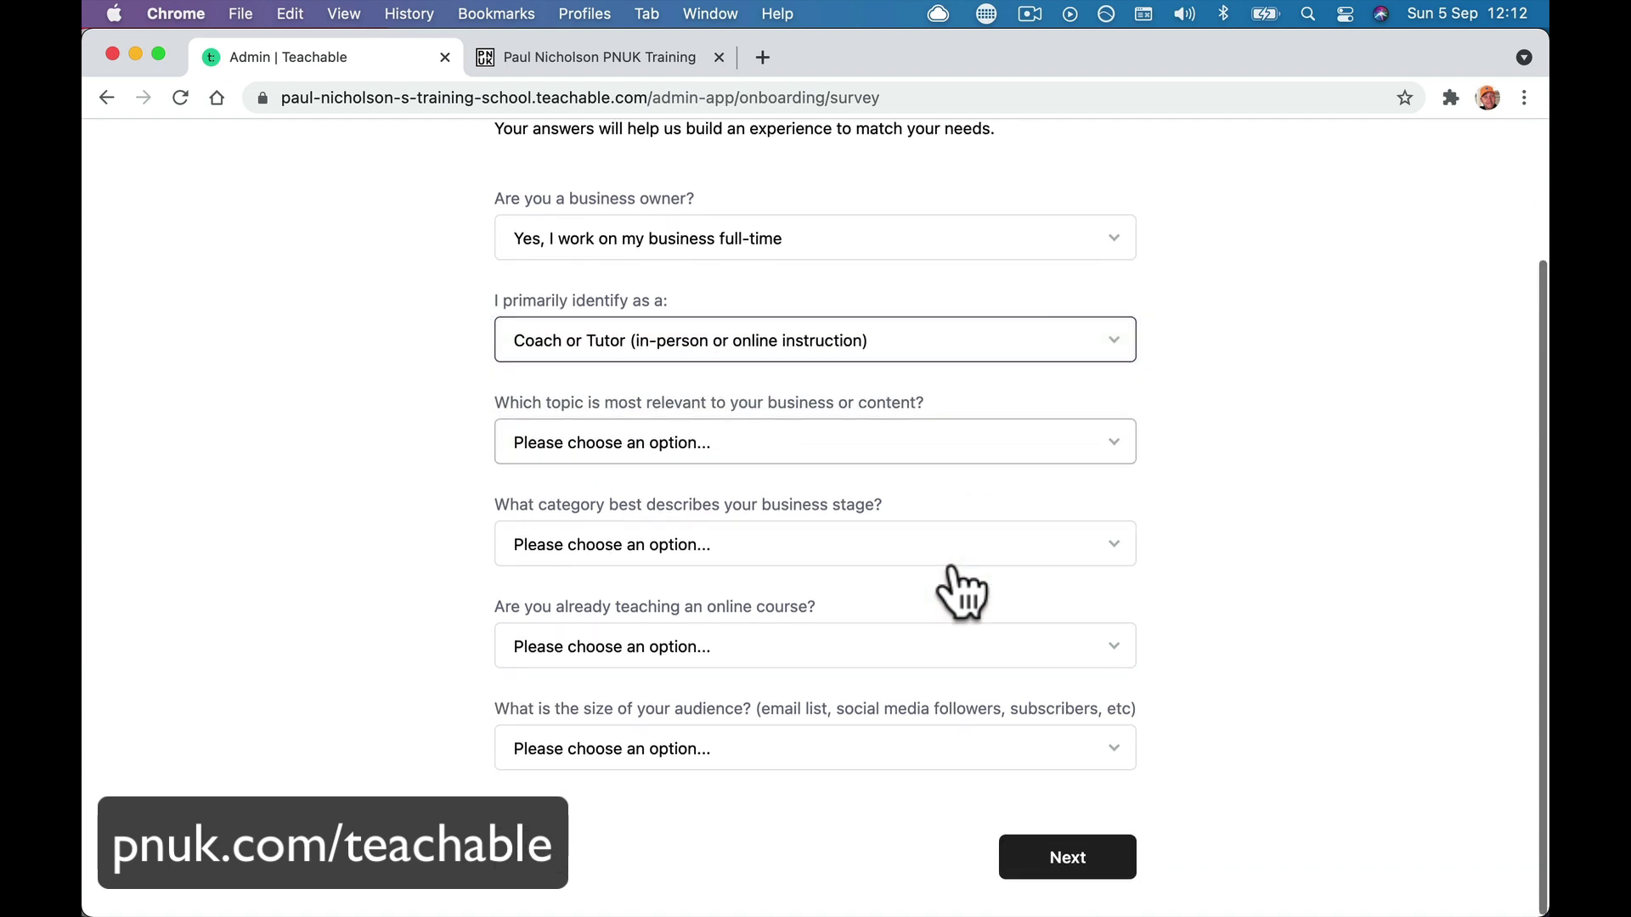
{"action": "left_click", "coordinate": [931, 455]}
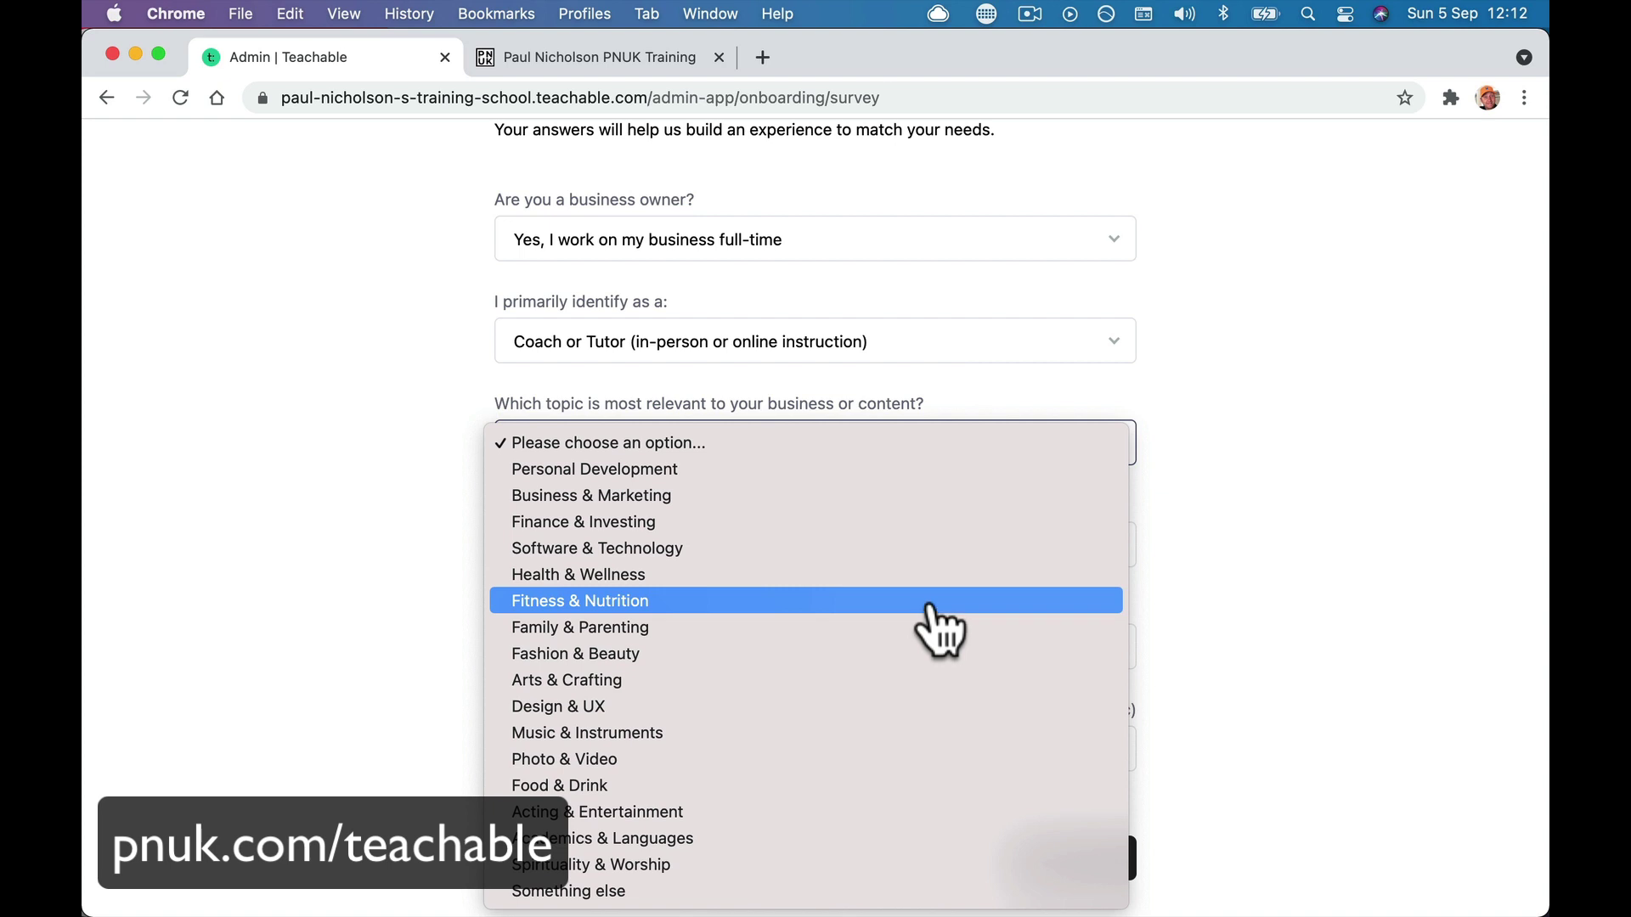
{"action": "left_click", "coordinate": [934, 496]}
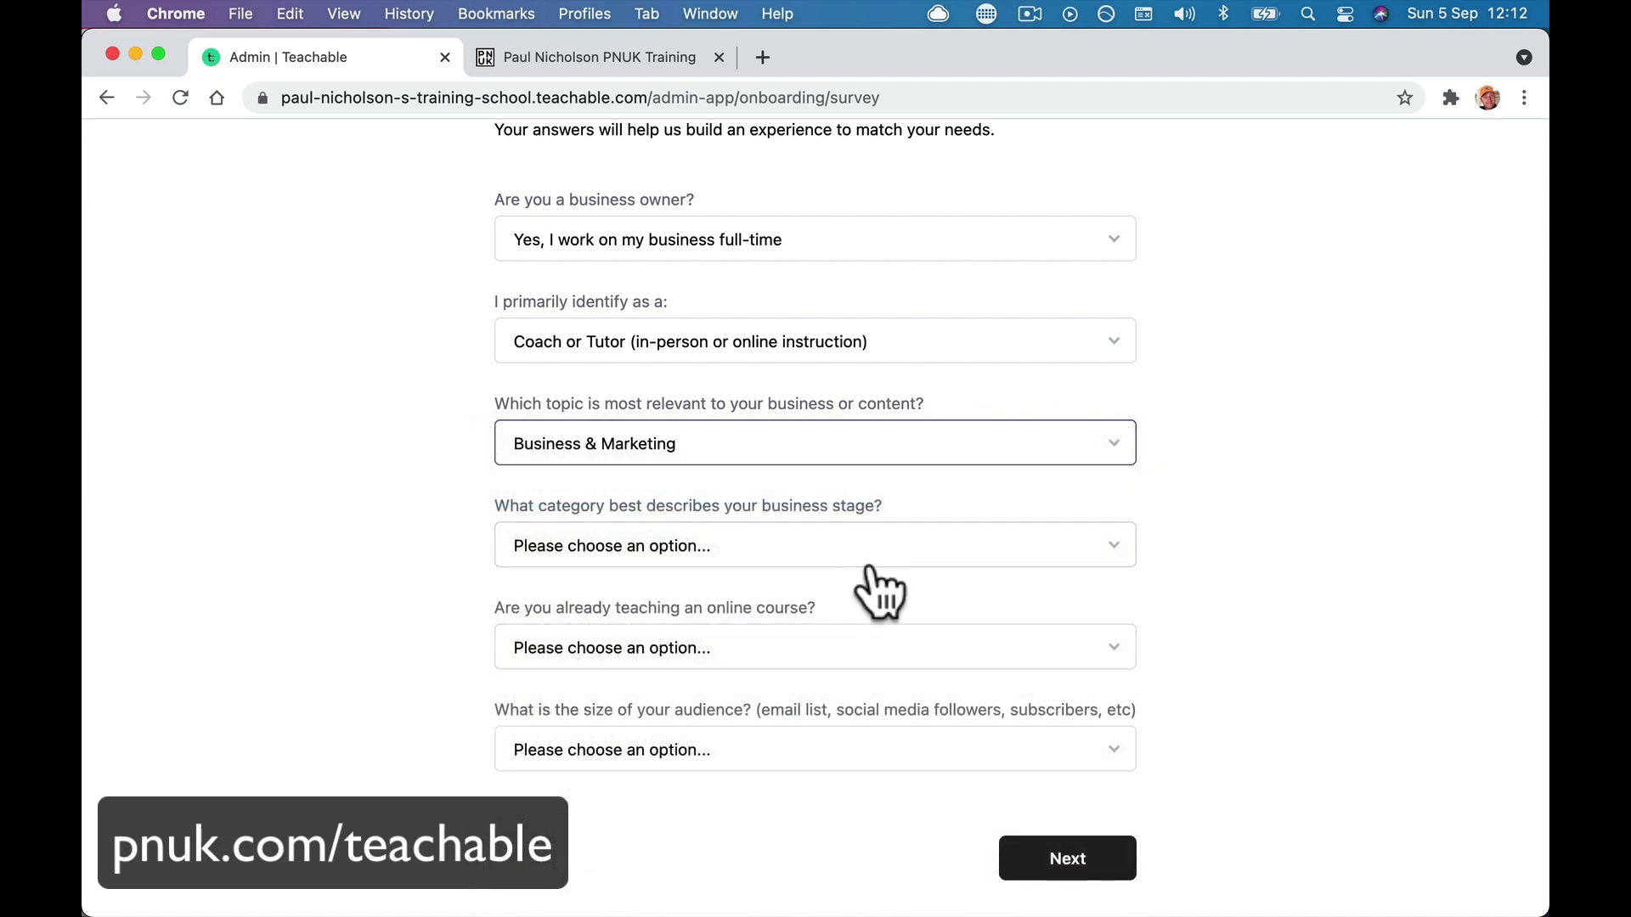
Answer the rest: prefer not to answer, already teaching, 1 - 100 people audience, and submit.
{"action": "left_click", "coordinate": [898, 561]}
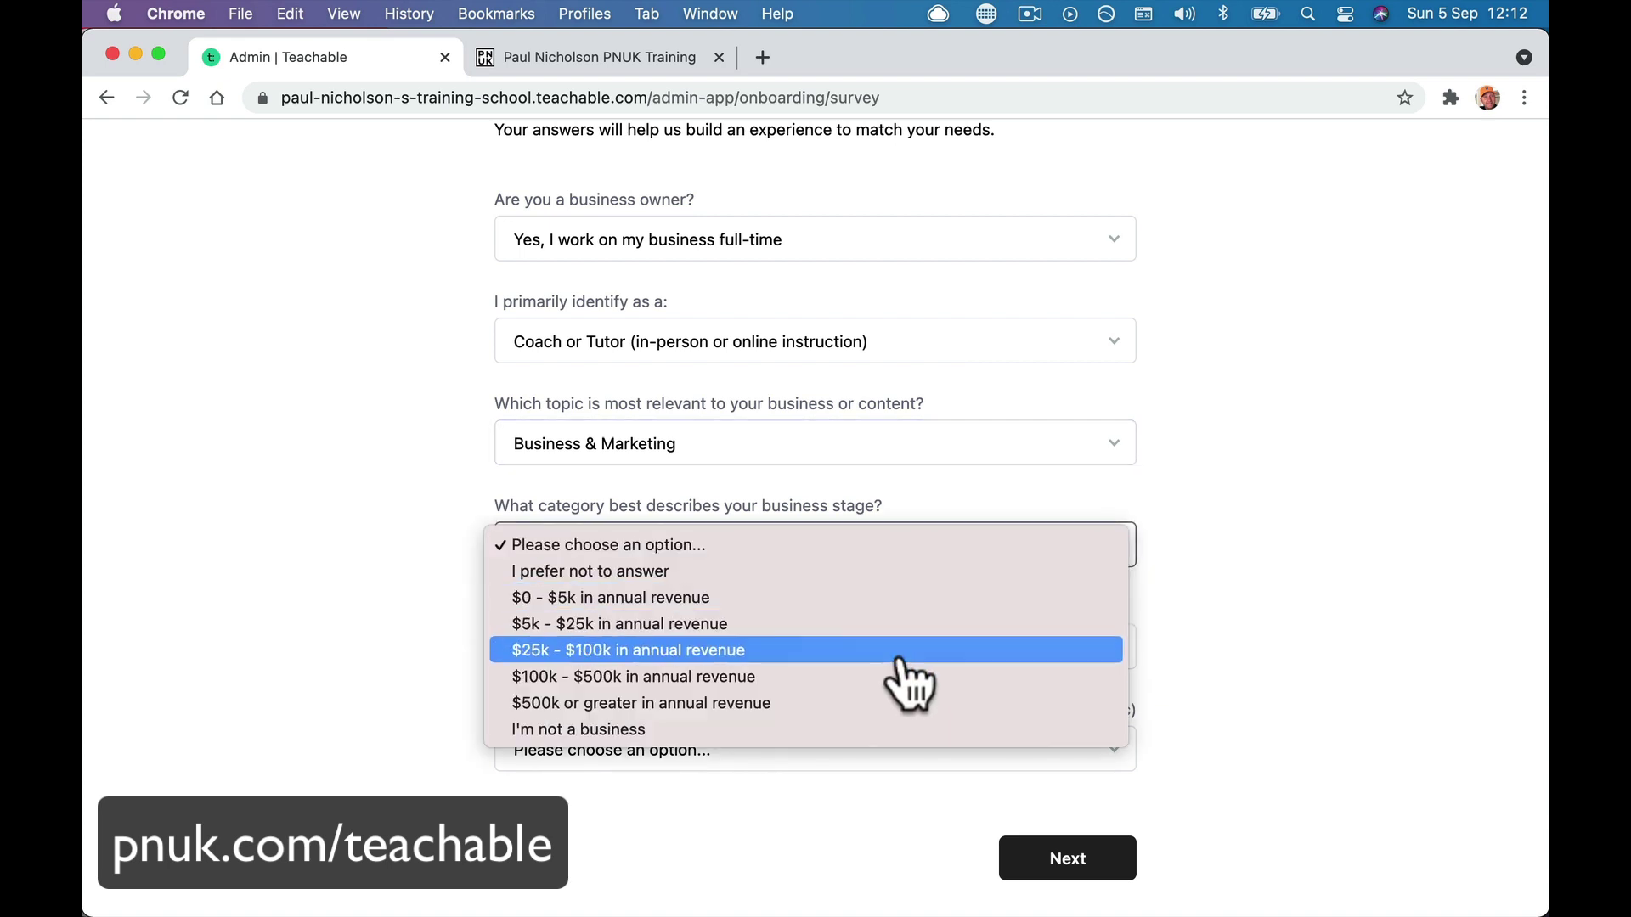
{"action": "left_click", "coordinate": [938, 500]}
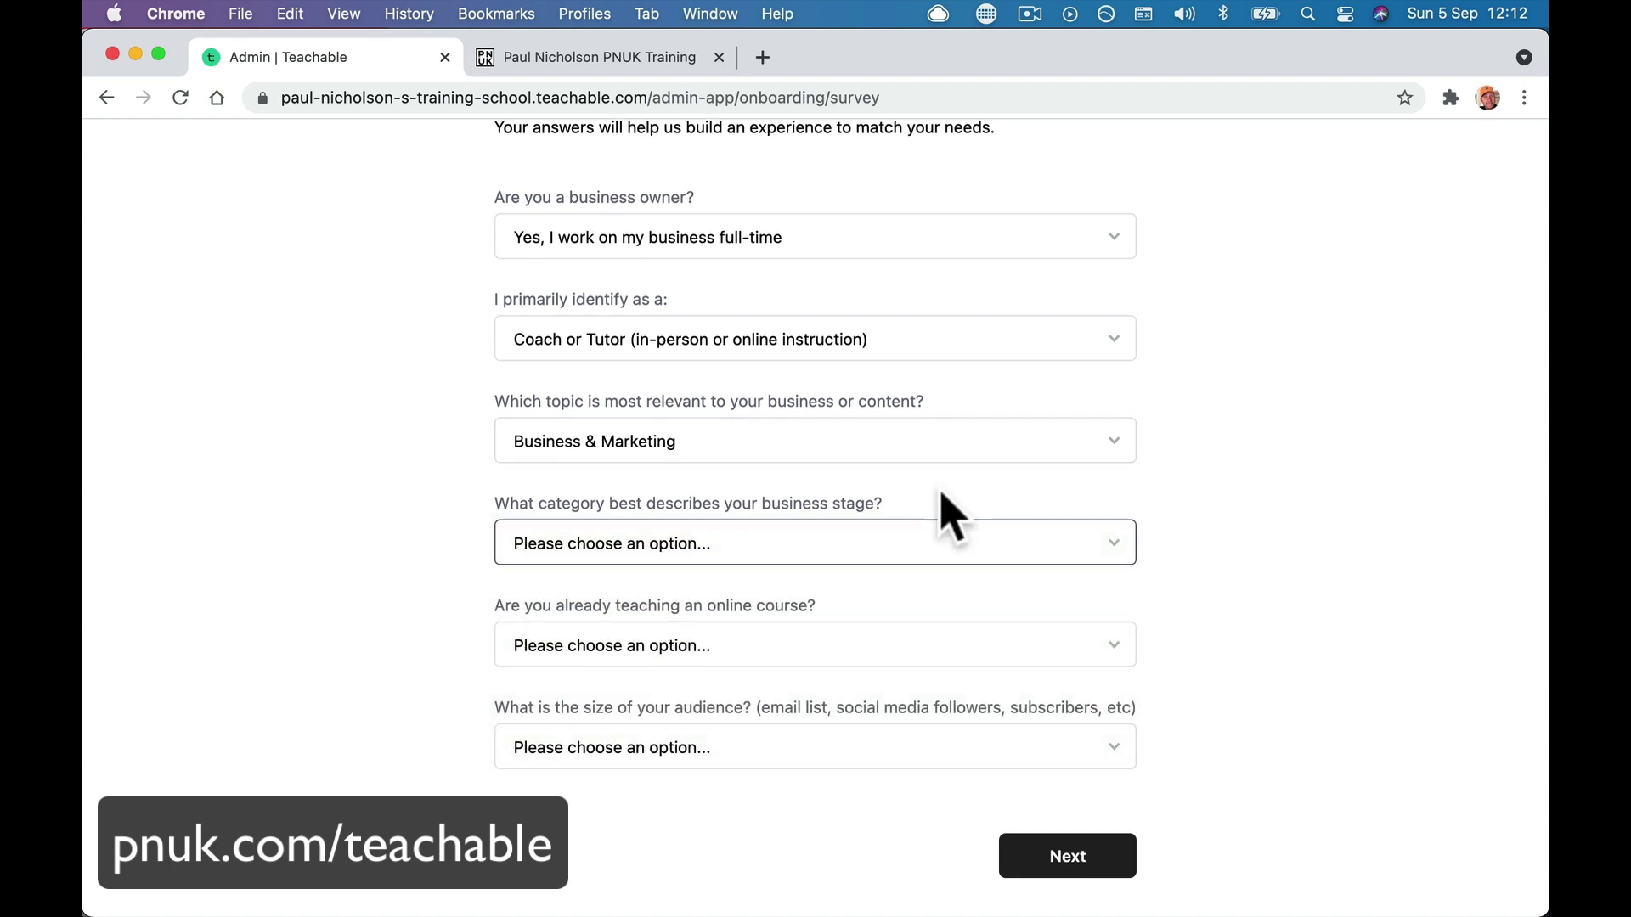
{"action": "left_click", "coordinate": [945, 563]}
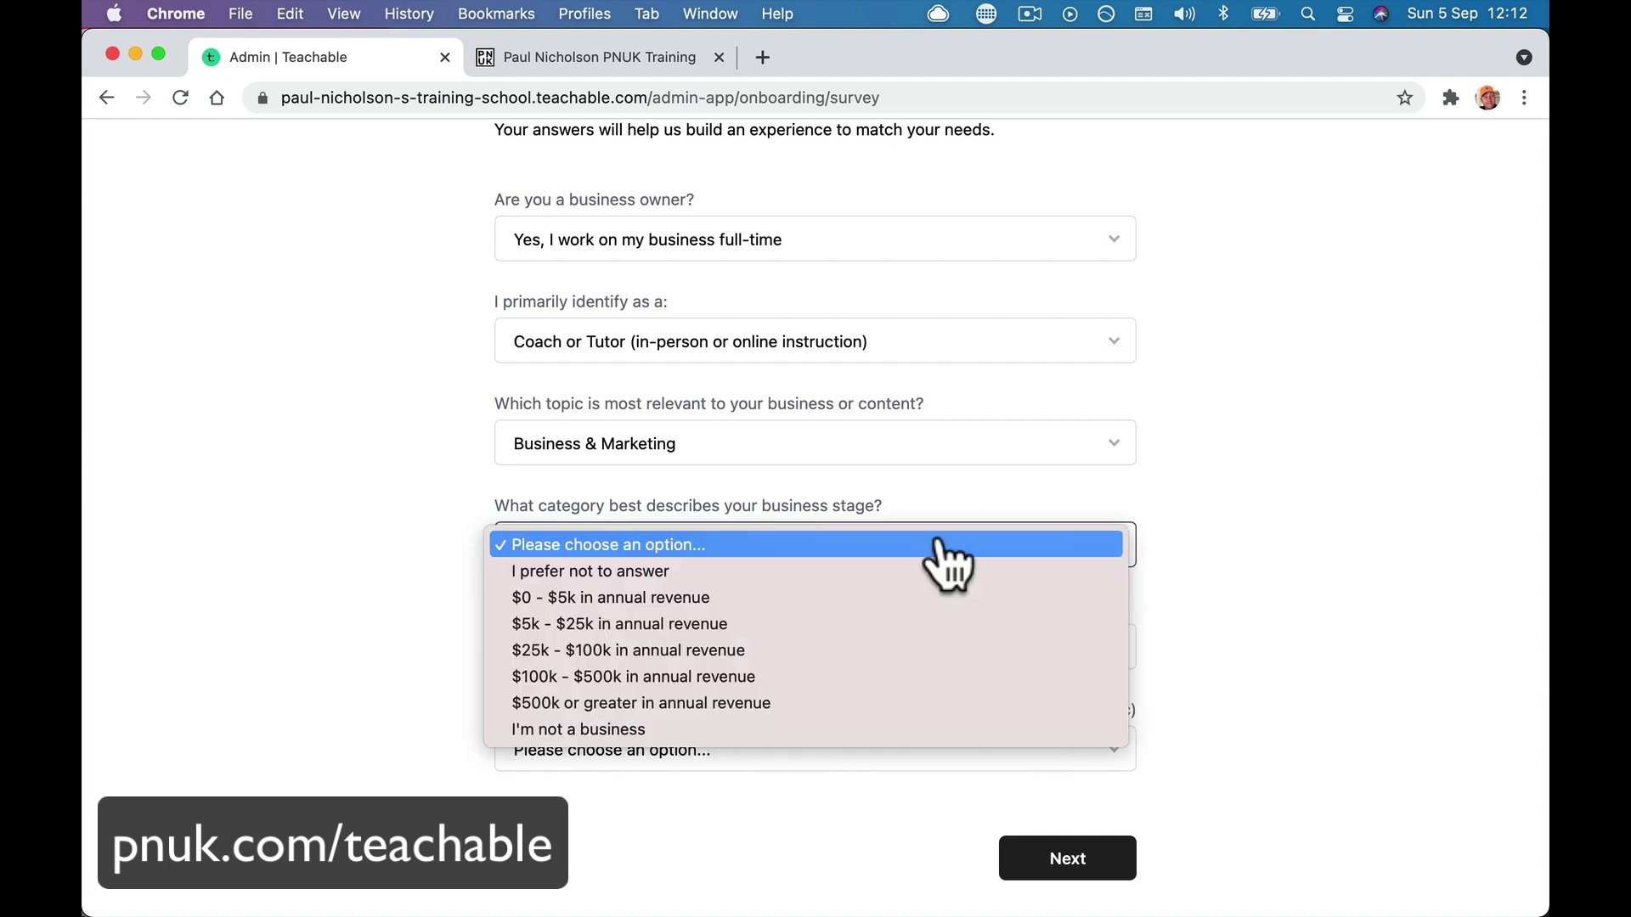
{"action": "left_click", "coordinate": [930, 576]}
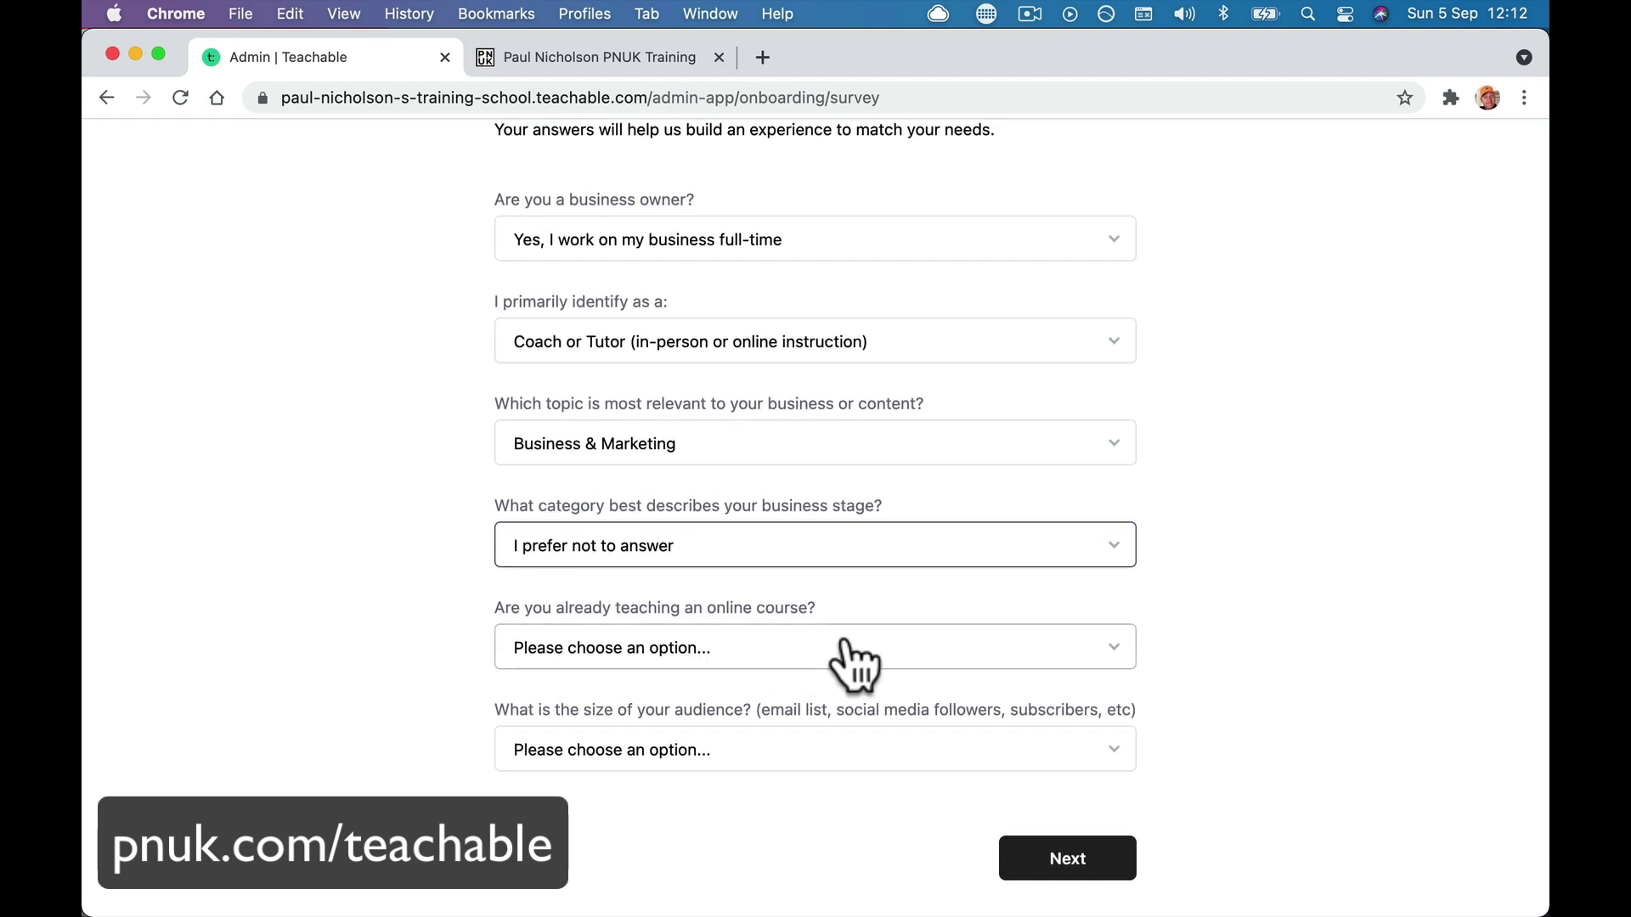
{"action": "left_click", "coordinate": [883, 650]}
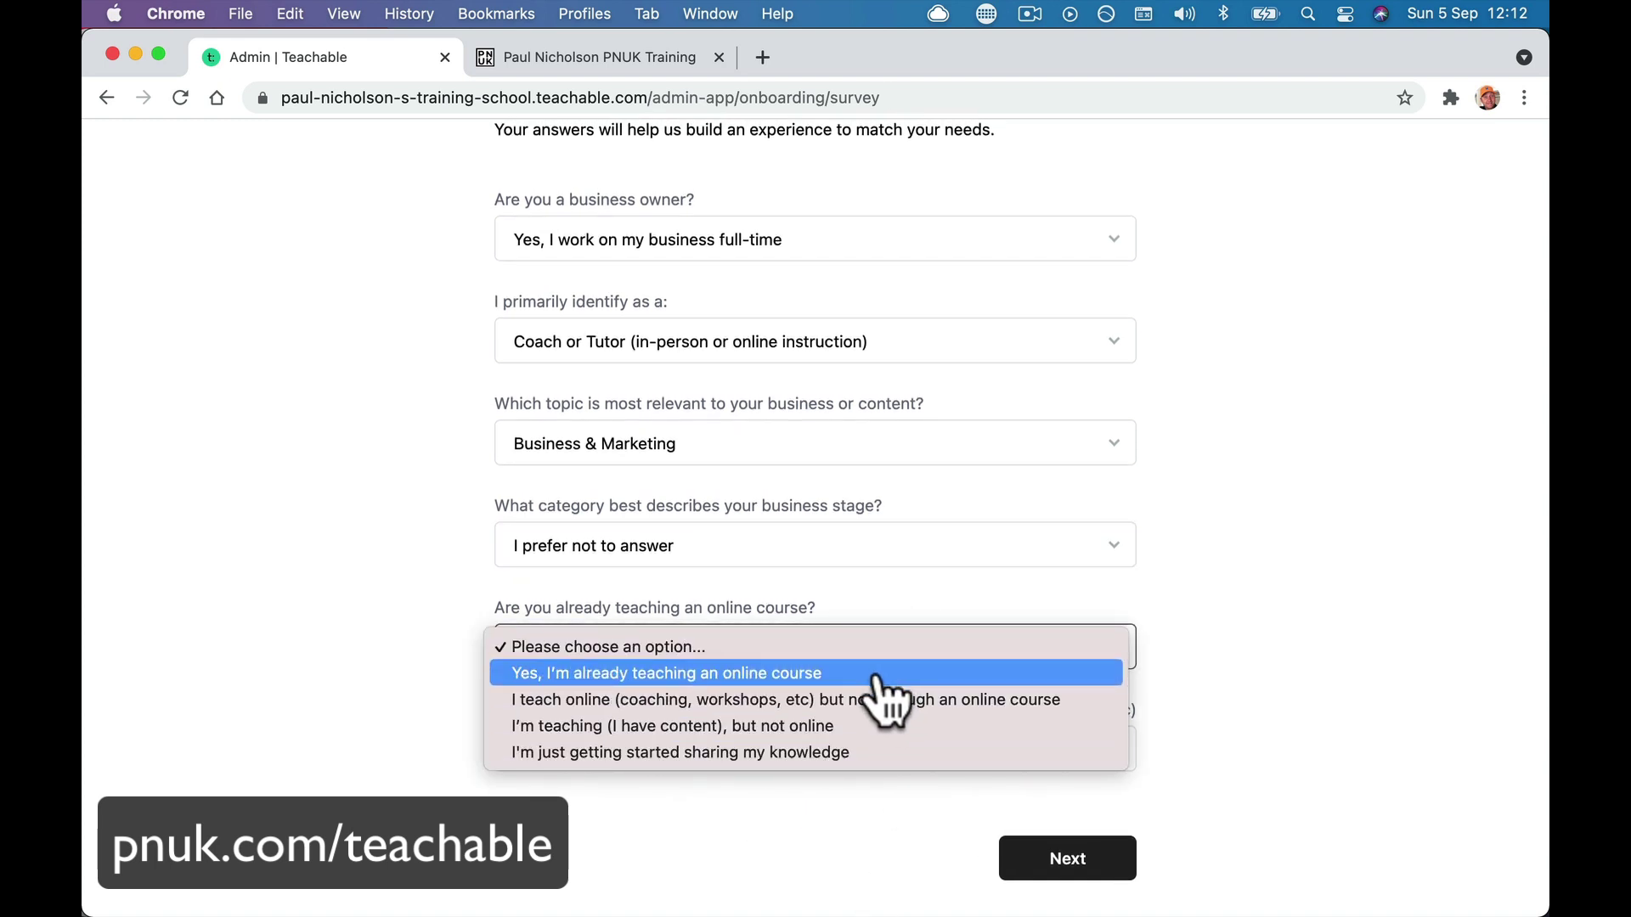
{"action": "left_click", "coordinate": [876, 675]}
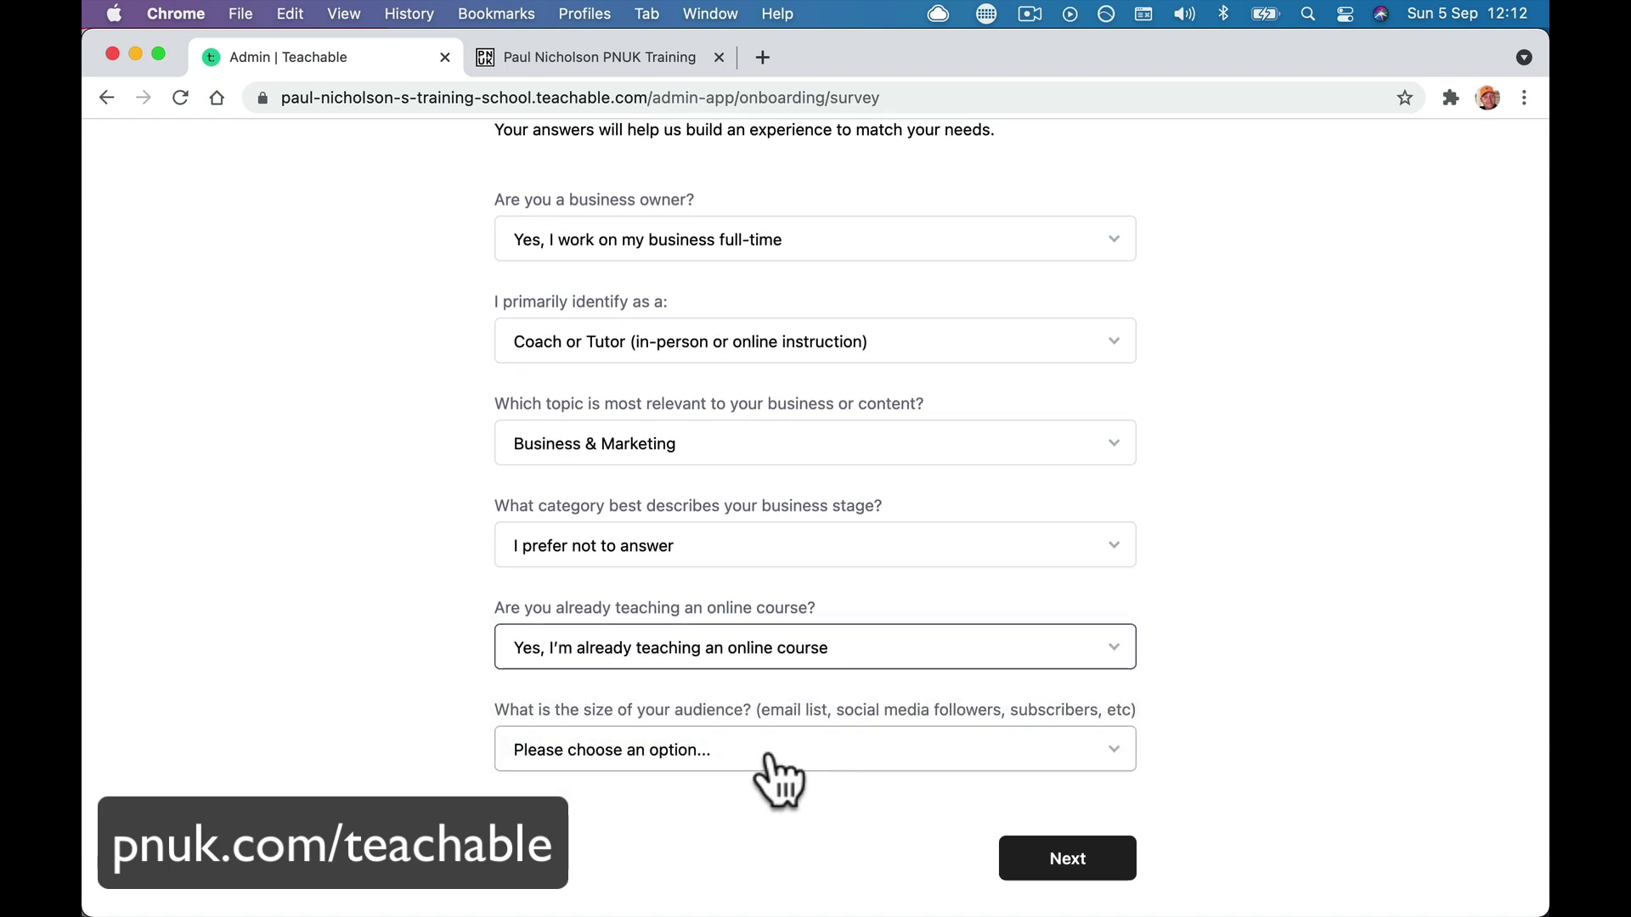
{"action": "left_click", "coordinate": [797, 751]}
{"action": "scroll", "coordinate": [815, 815], "scroll_direction": "down", "scroll_amount": 2}
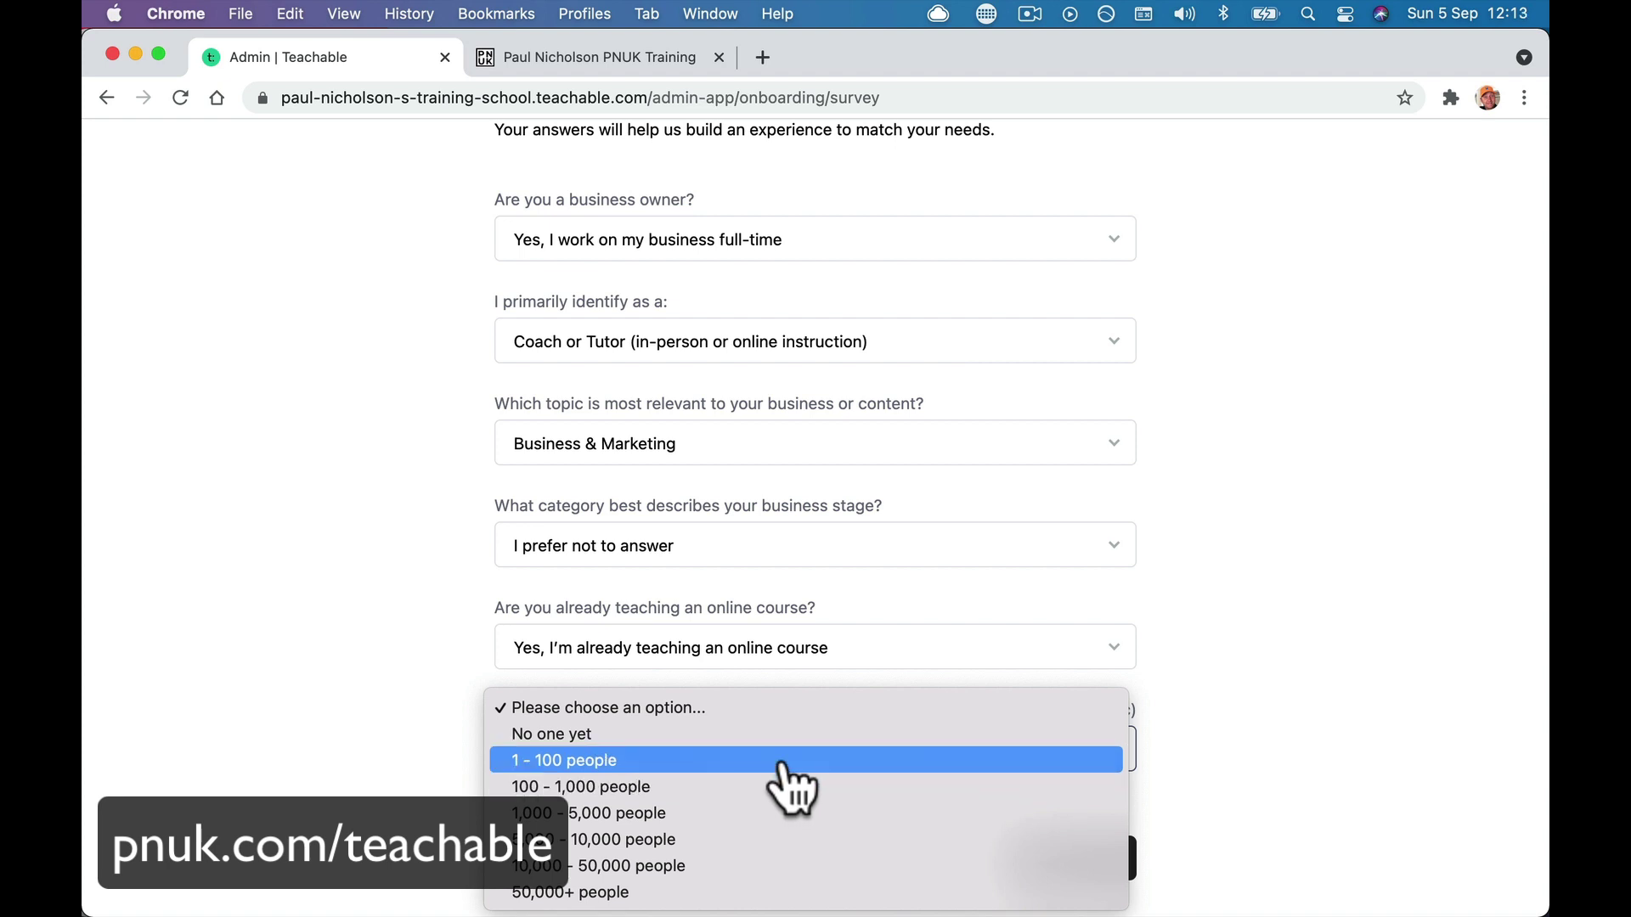
{"action": "left_click", "coordinate": [782, 763]}
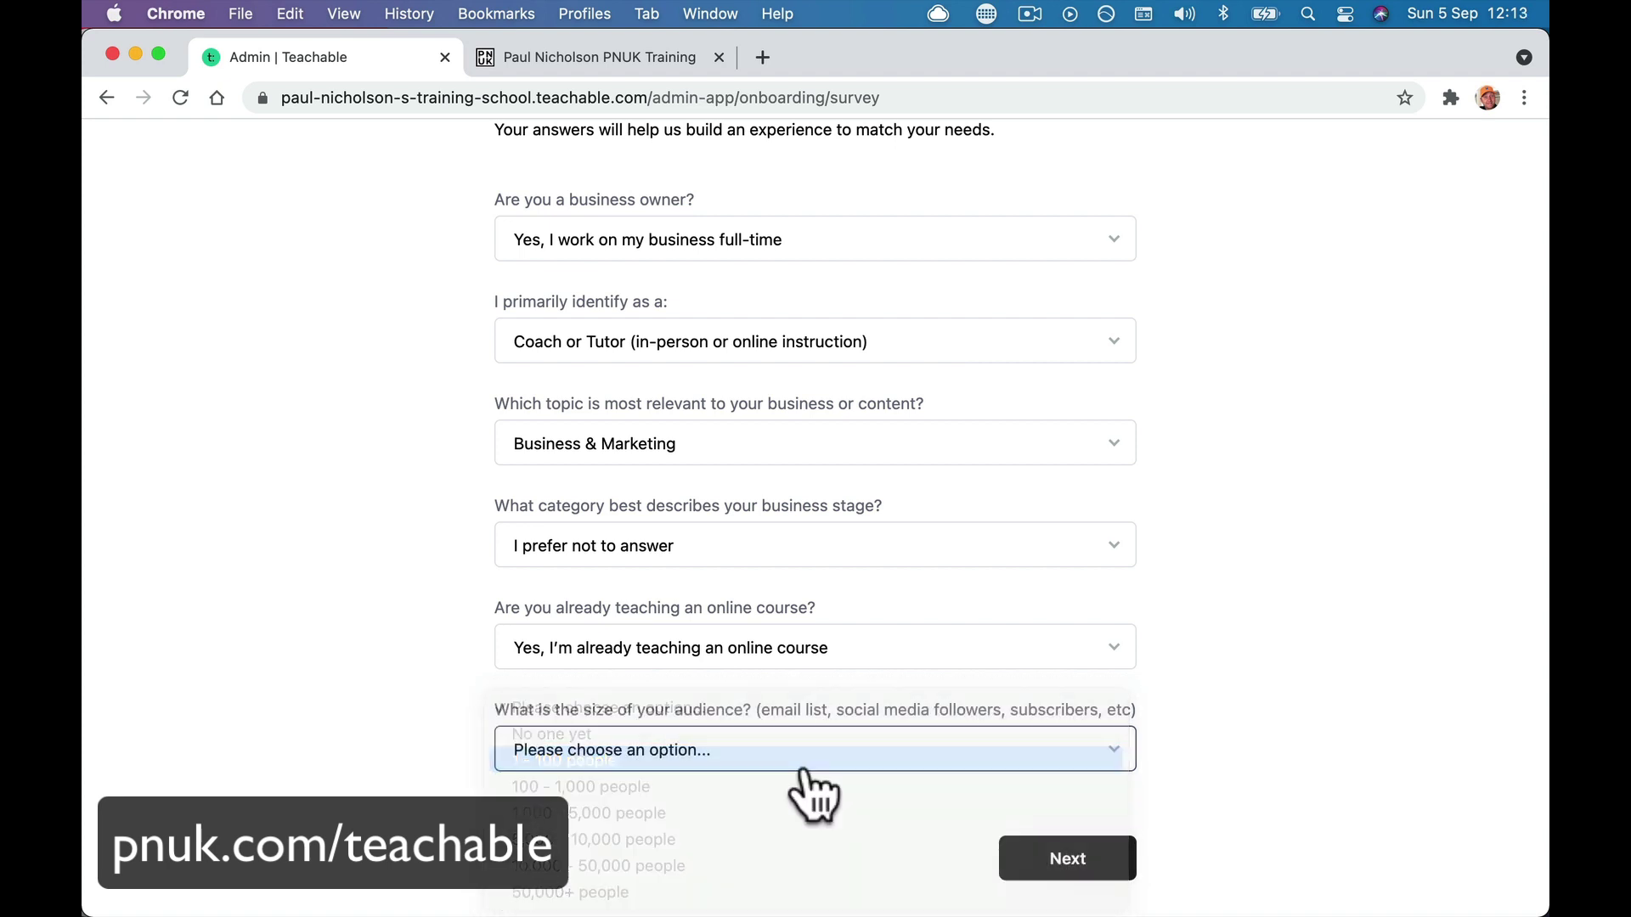
{"action": "left_click", "coordinate": [1015, 859]}
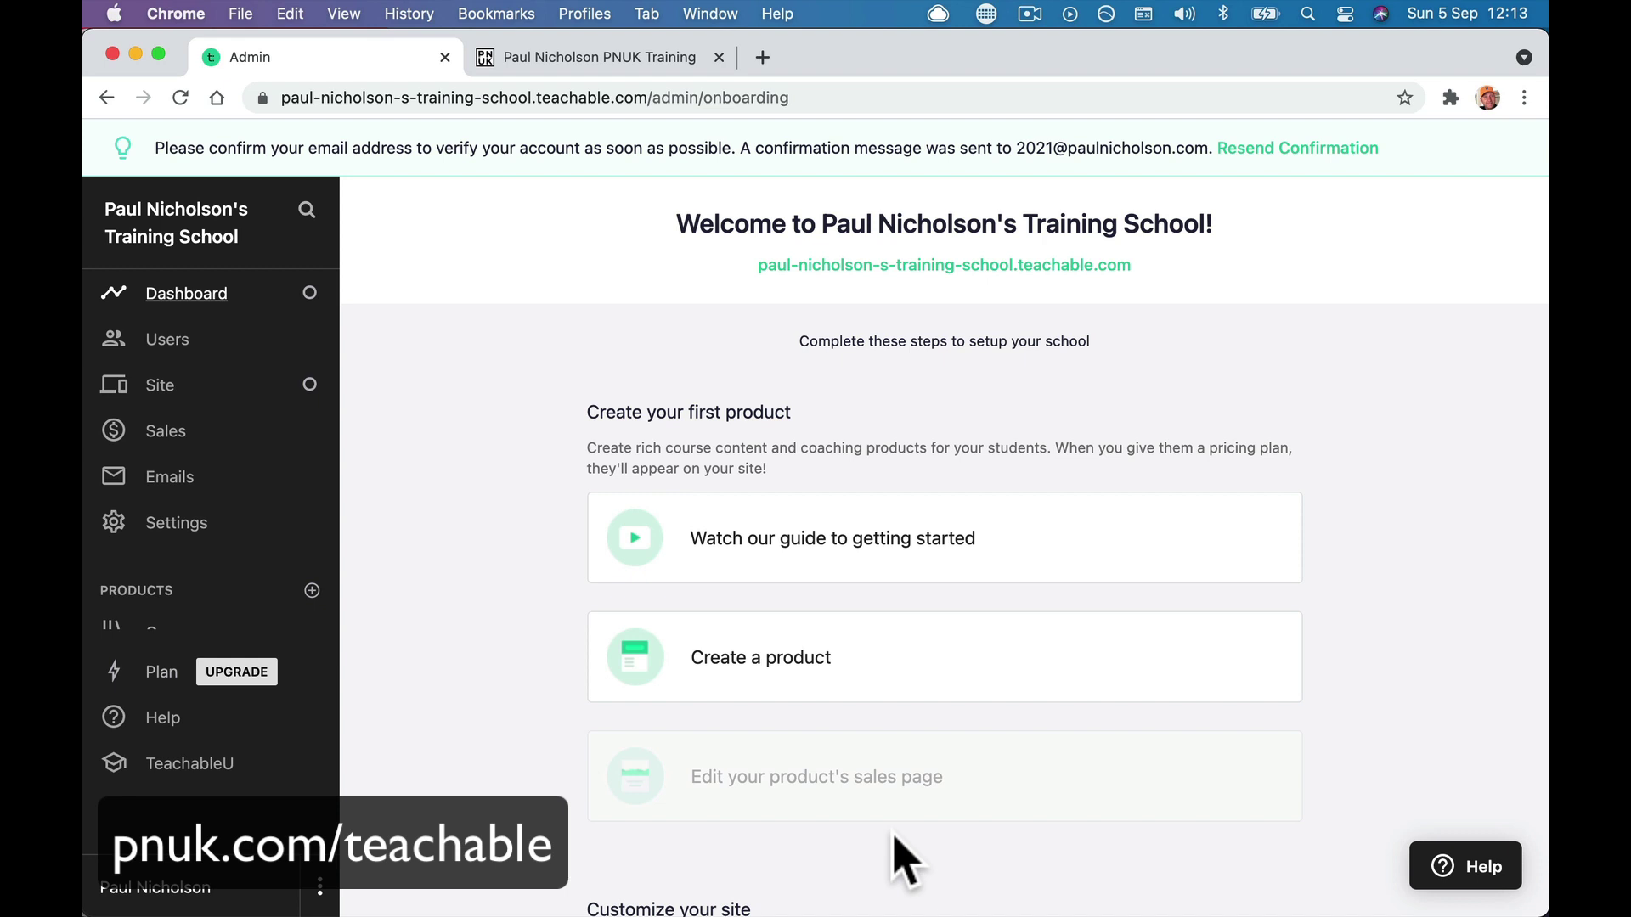
Open the 'Watch our guide' quickstart webinar page and close it again.
{"action": "left_click", "coordinate": [594, 568]}
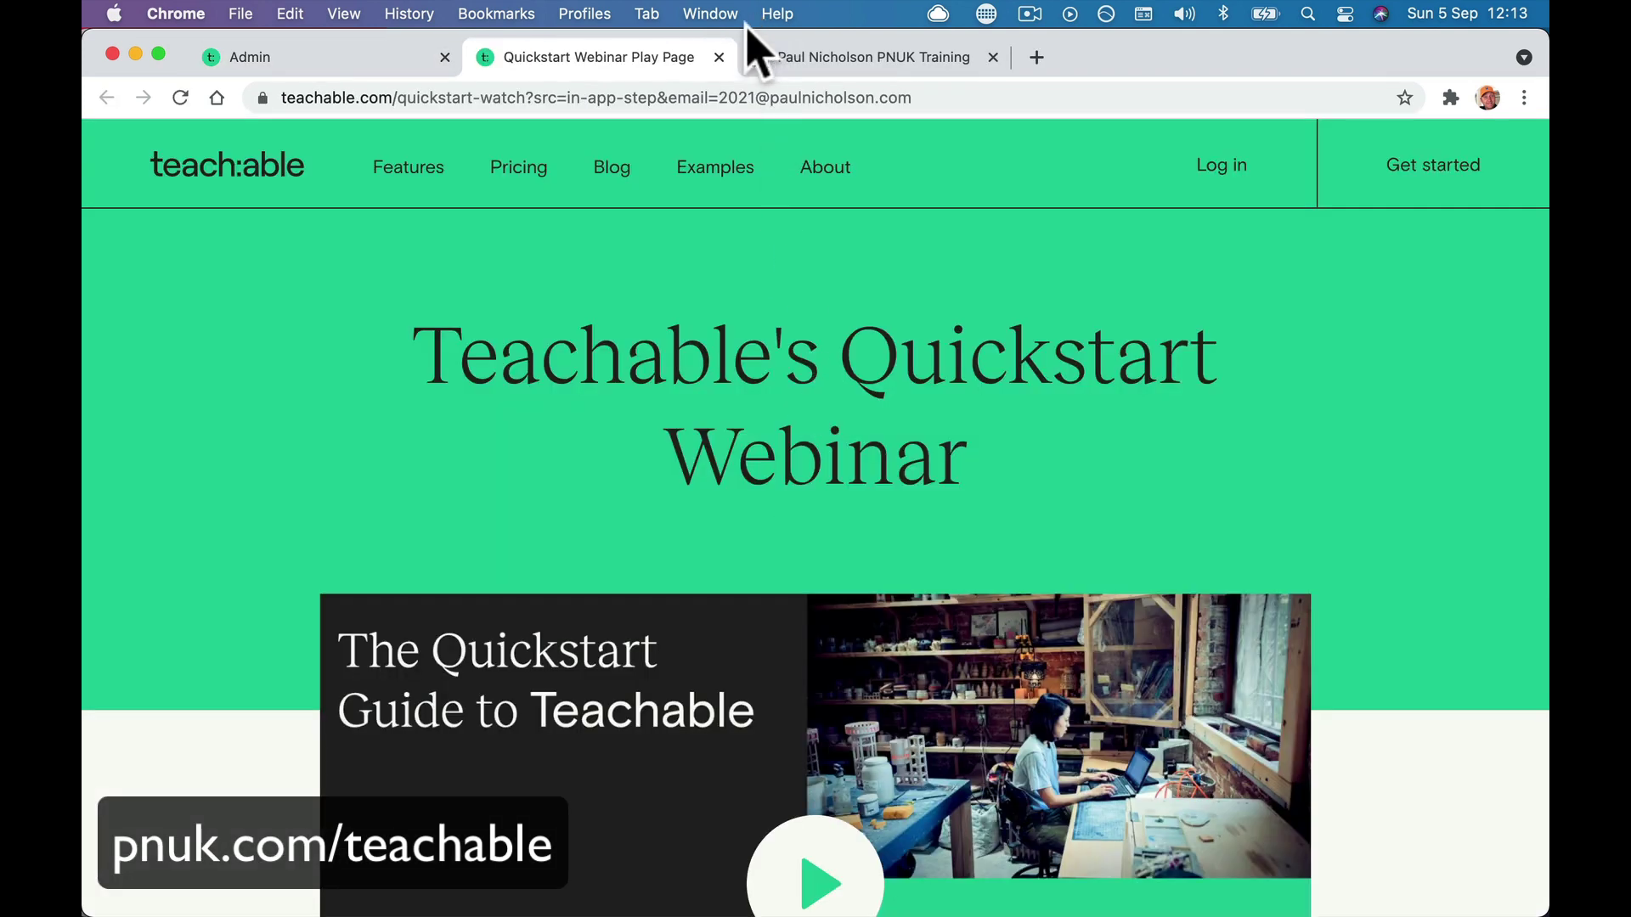
{"action": "left_click", "coordinate": [718, 57]}
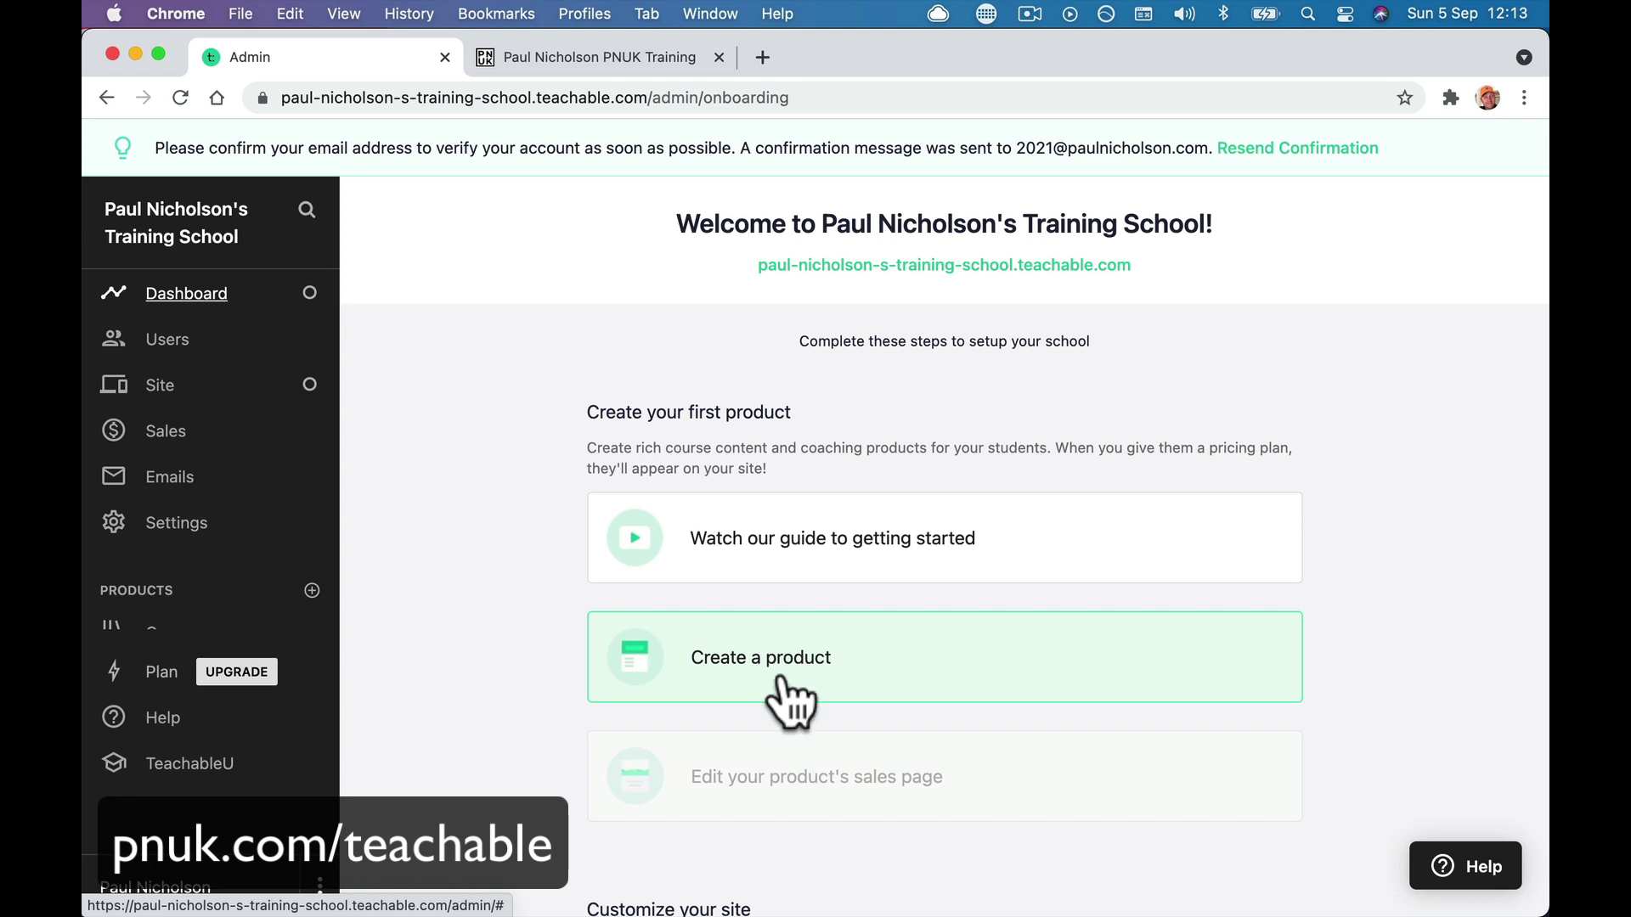
In Mail, open Teachable's 'Let's make it official' email and confirm the email address.
{"action": "mouse_move", "coordinate": [594, 913]}
{"action": "left_click", "coordinate": [505, 883]}
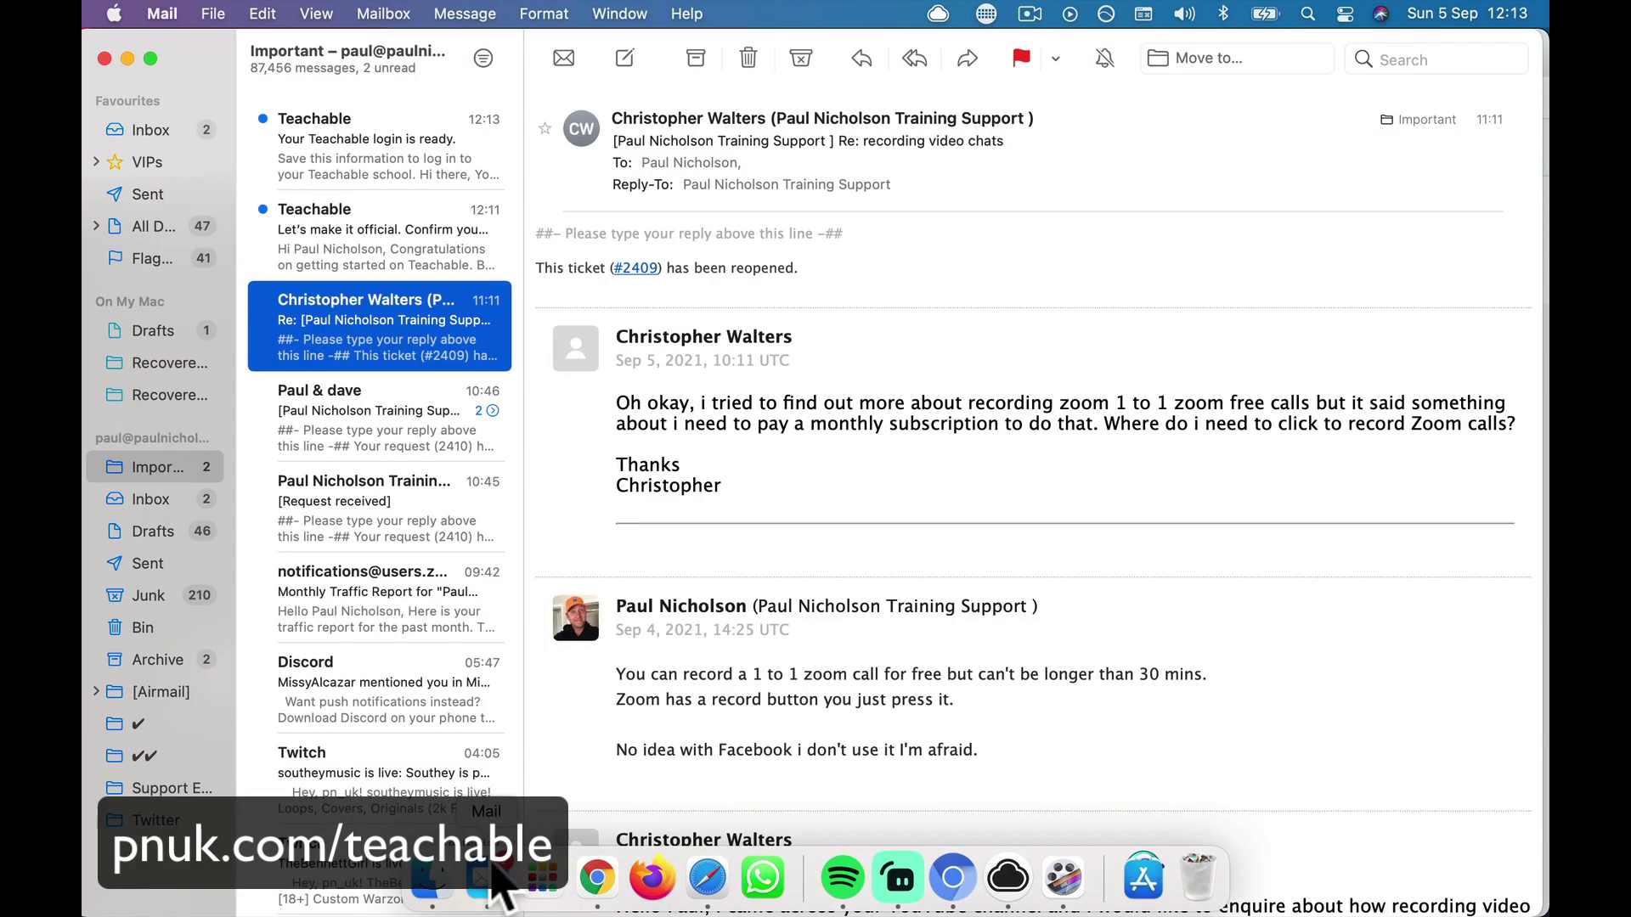
{"action": "left_click", "coordinate": [393, 254]}
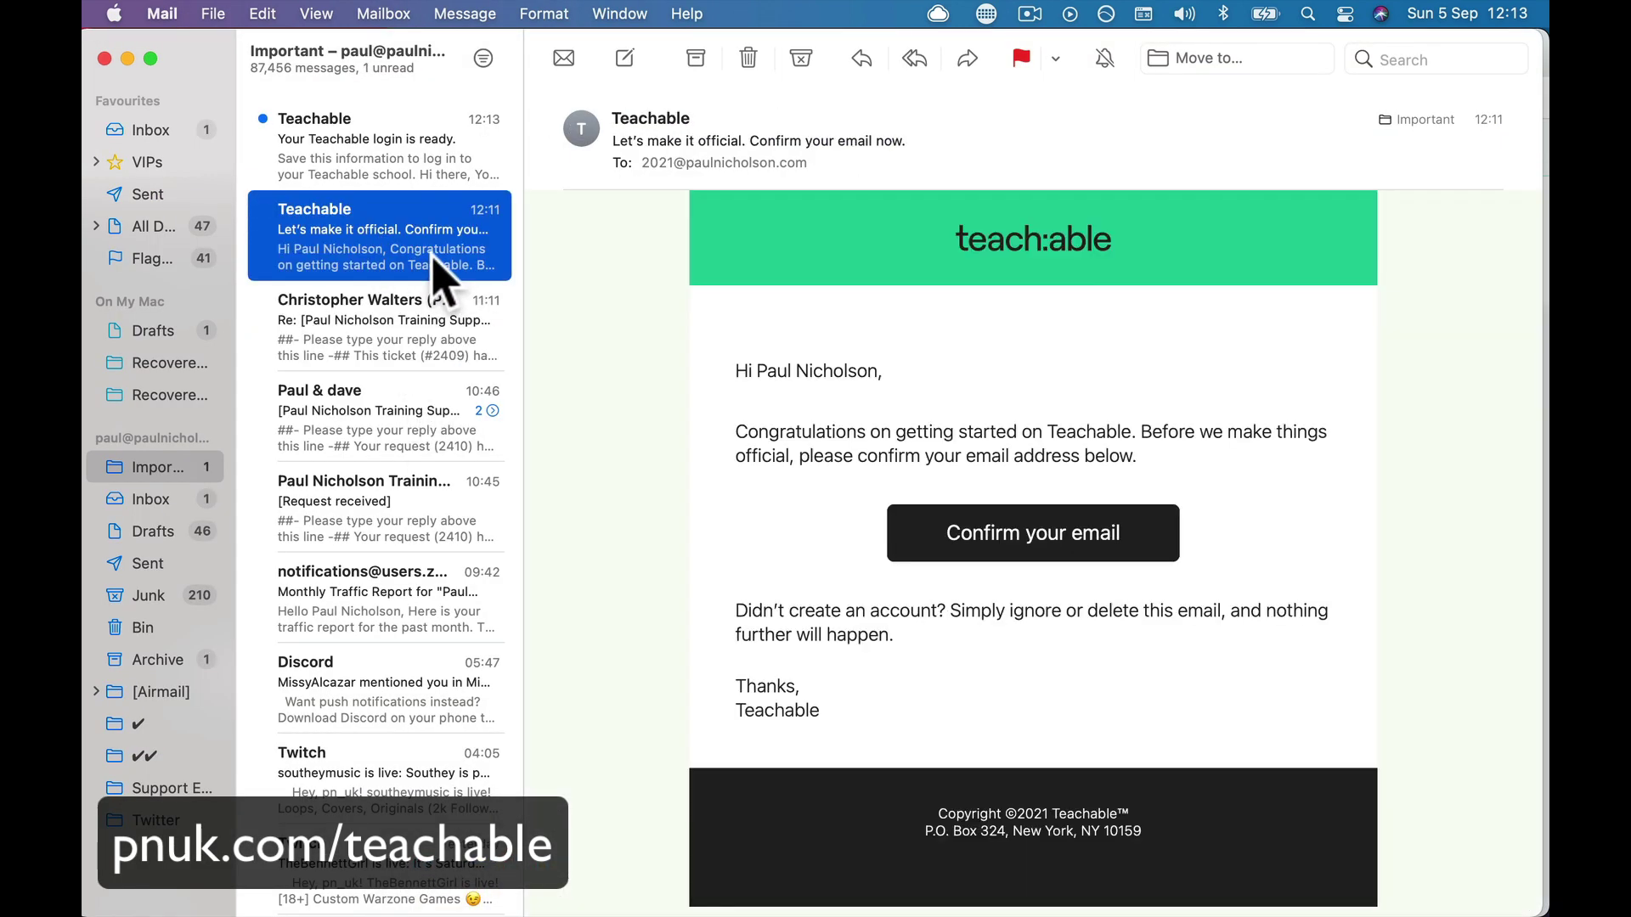
{"action": "scroll", "coordinate": [677, 600], "scroll_direction": "down", "scroll_amount": 2}
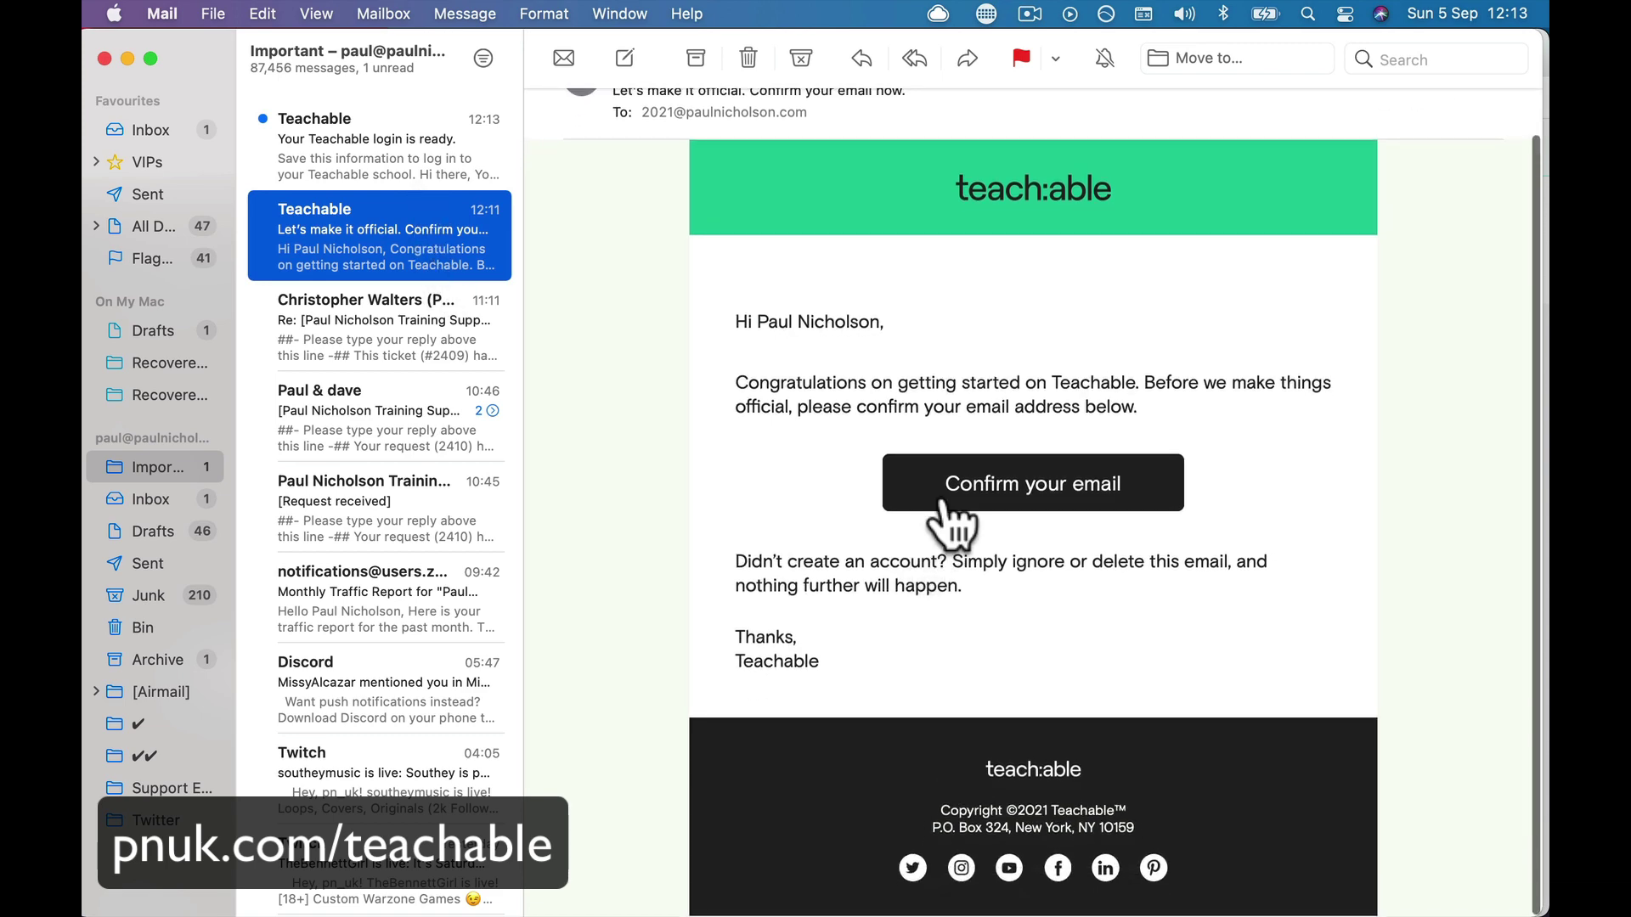
{"action": "left_click", "coordinate": [934, 505]}
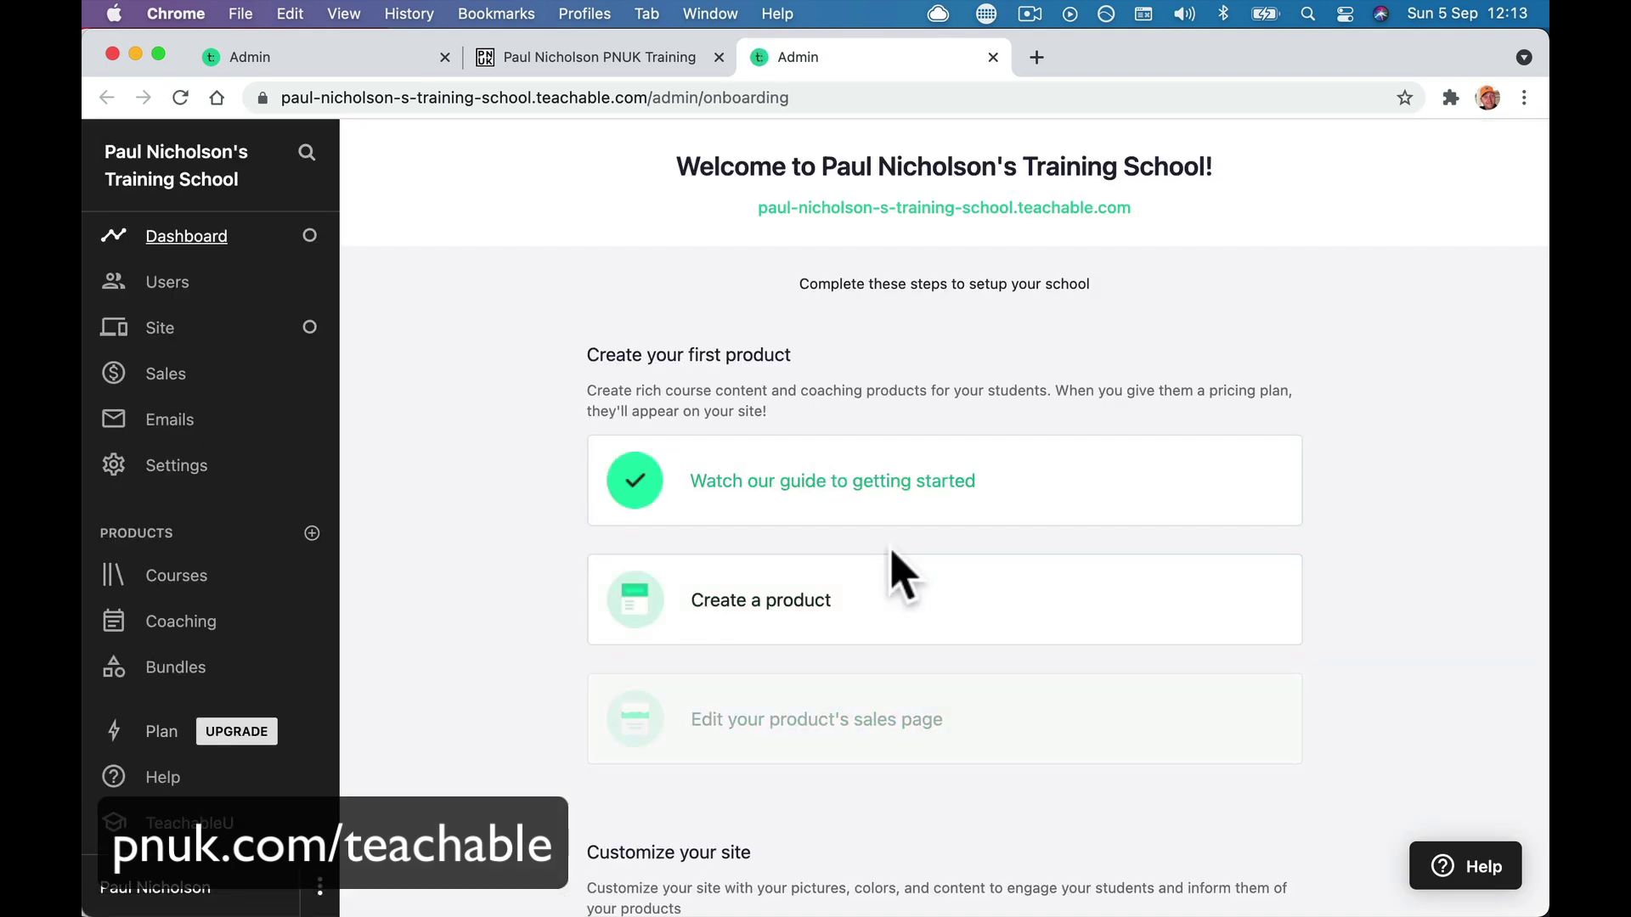
Start a new product, choose the Course type, and continue to course details.
{"action": "left_click", "coordinate": [865, 613]}
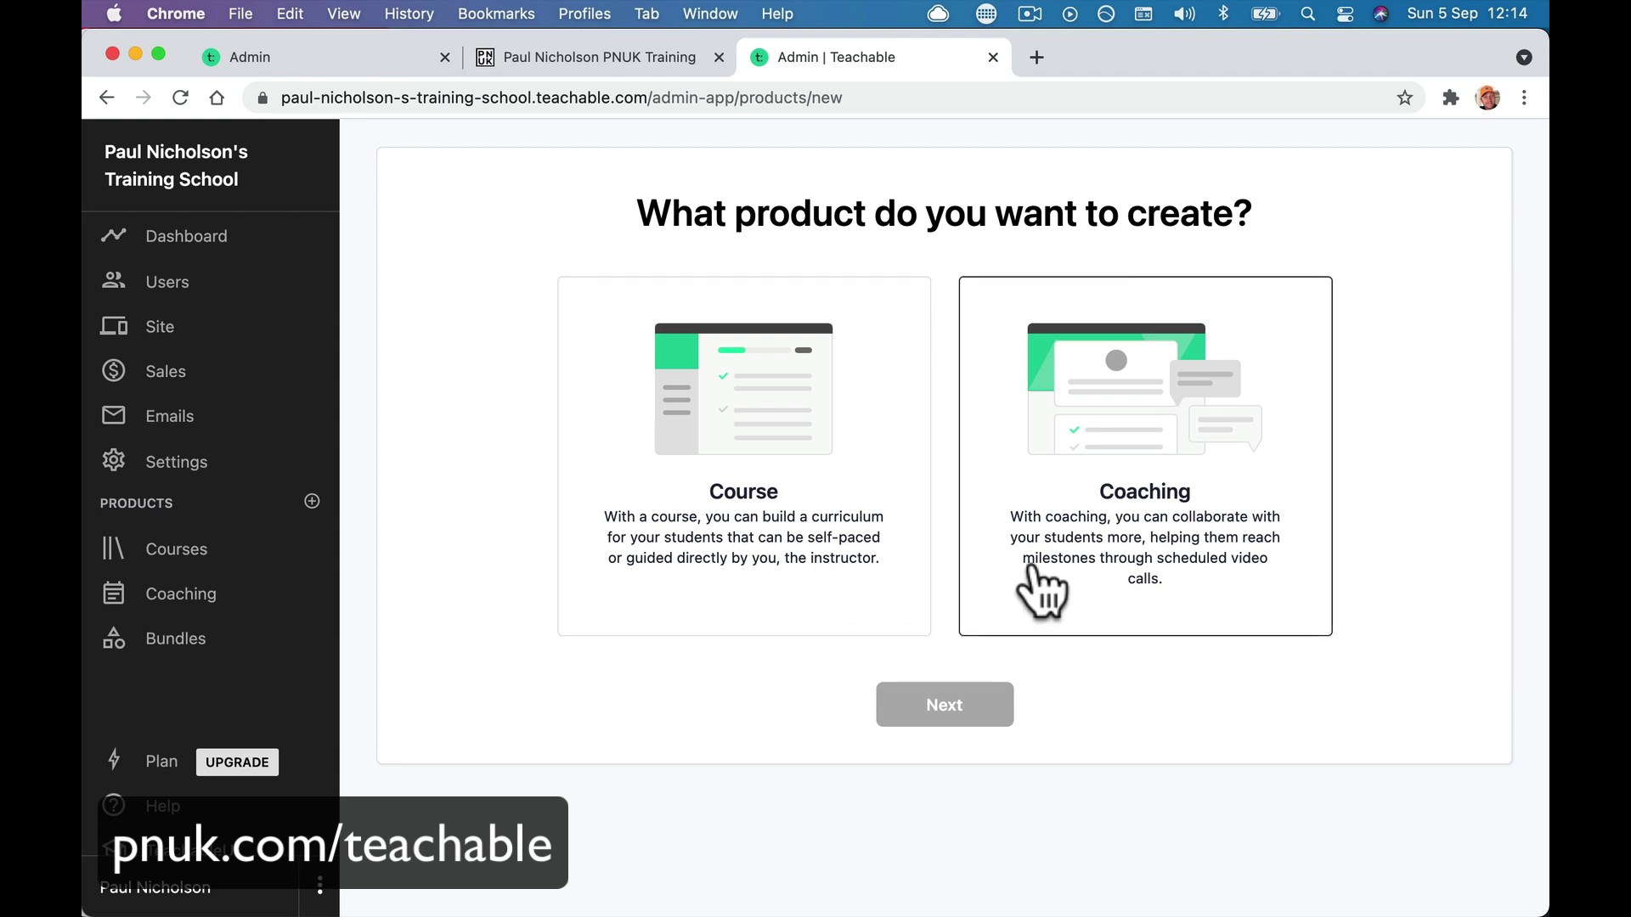
{"action": "left_click", "coordinate": [790, 584]}
{"action": "left_click", "coordinate": [932, 709]}
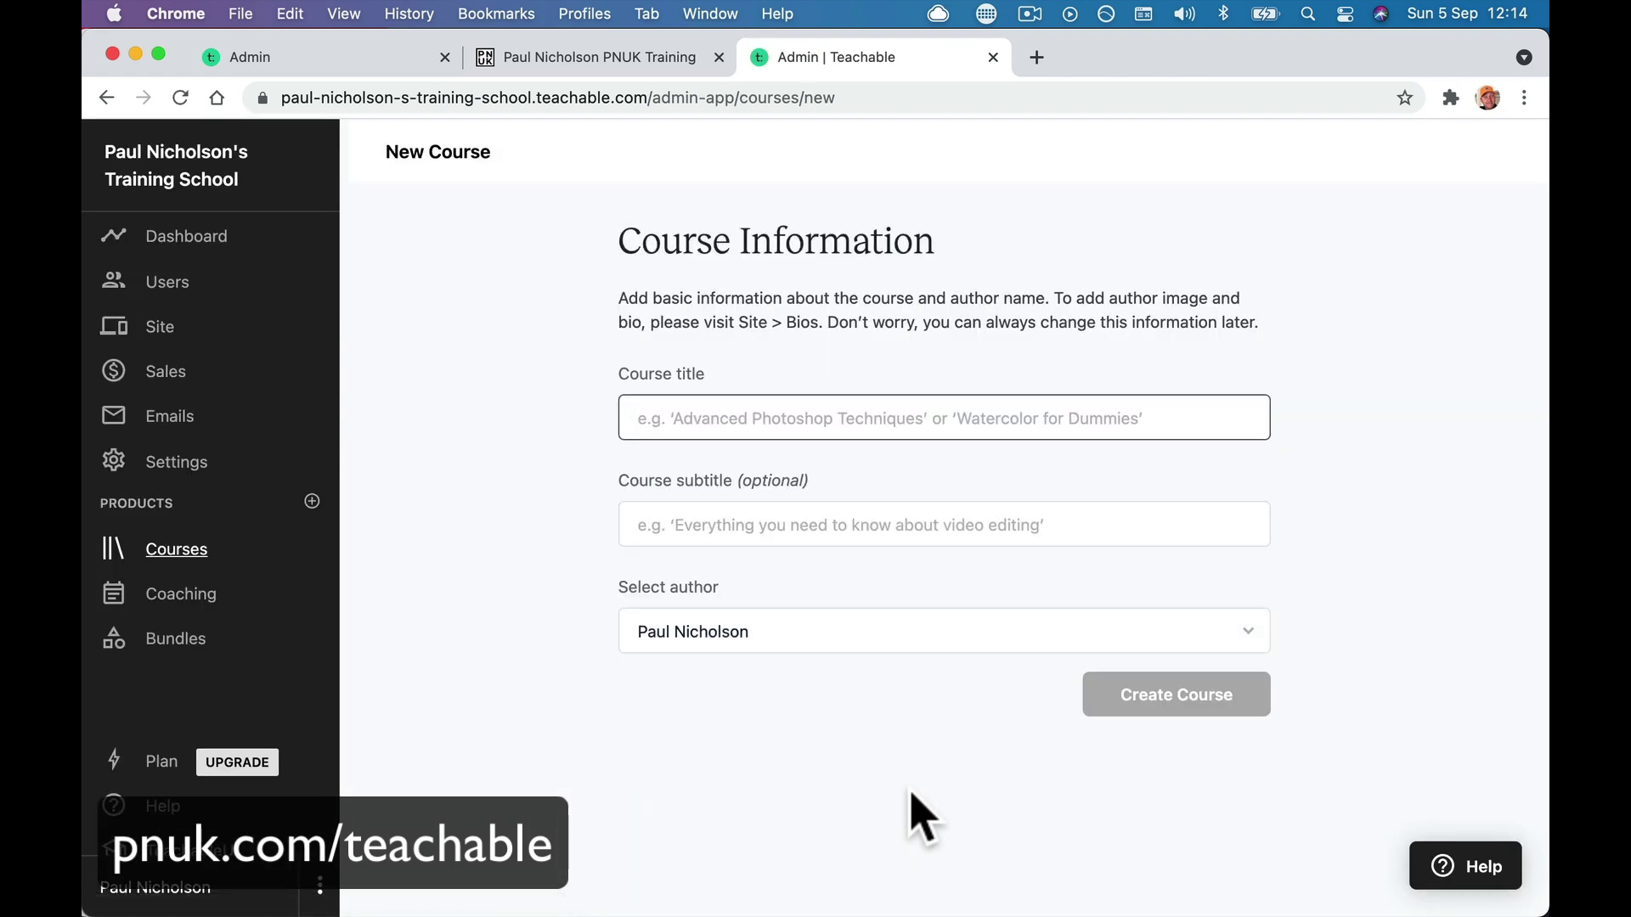
Create the course 'Teachable Training Course' with subtitle 'Learn Everything You Need To About Teachable'.
{"action": "type", "text": "Teach"}
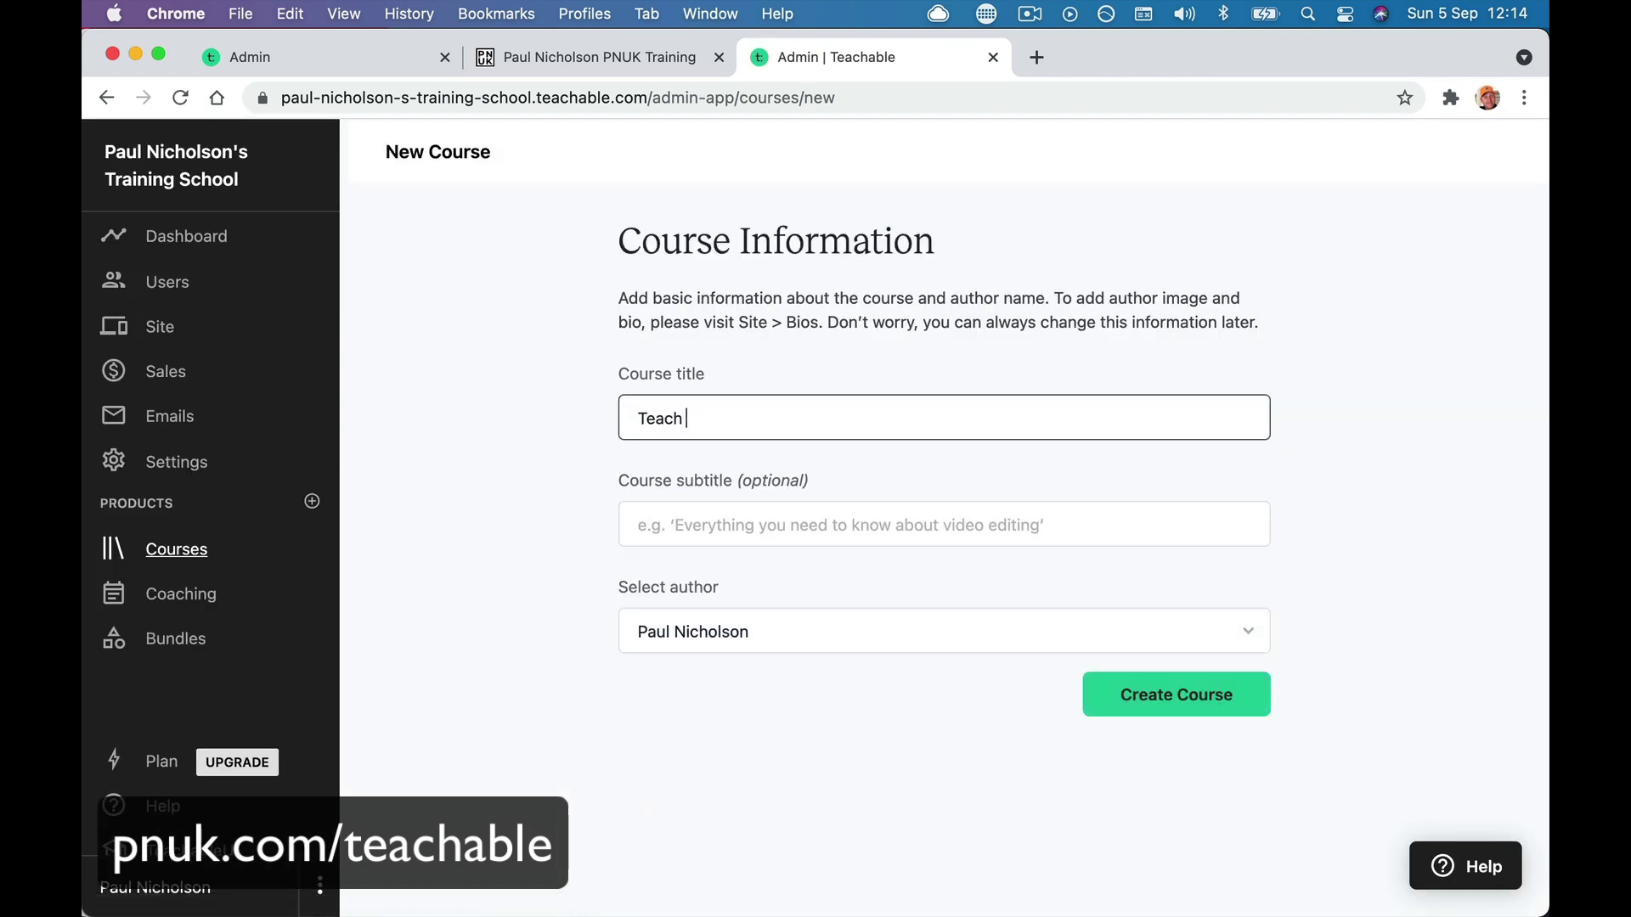
{"action": "type", "text": "able Training Course"}
{"action": "left_click", "coordinate": [637, 525]}
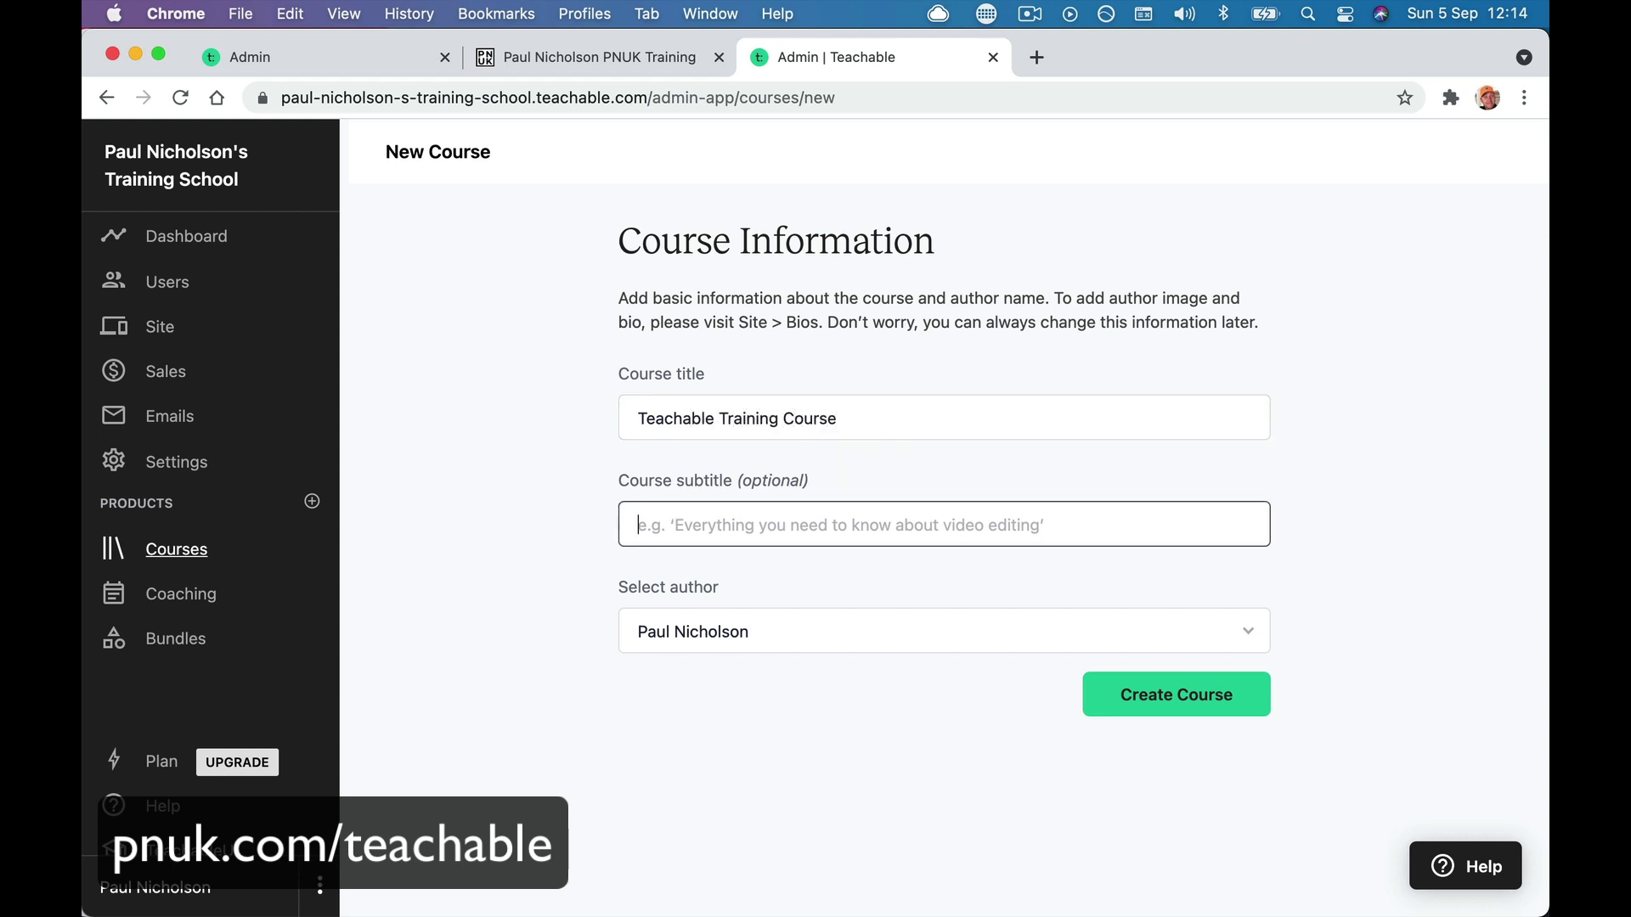
{"action": "type", "text": "Learn Ev"}
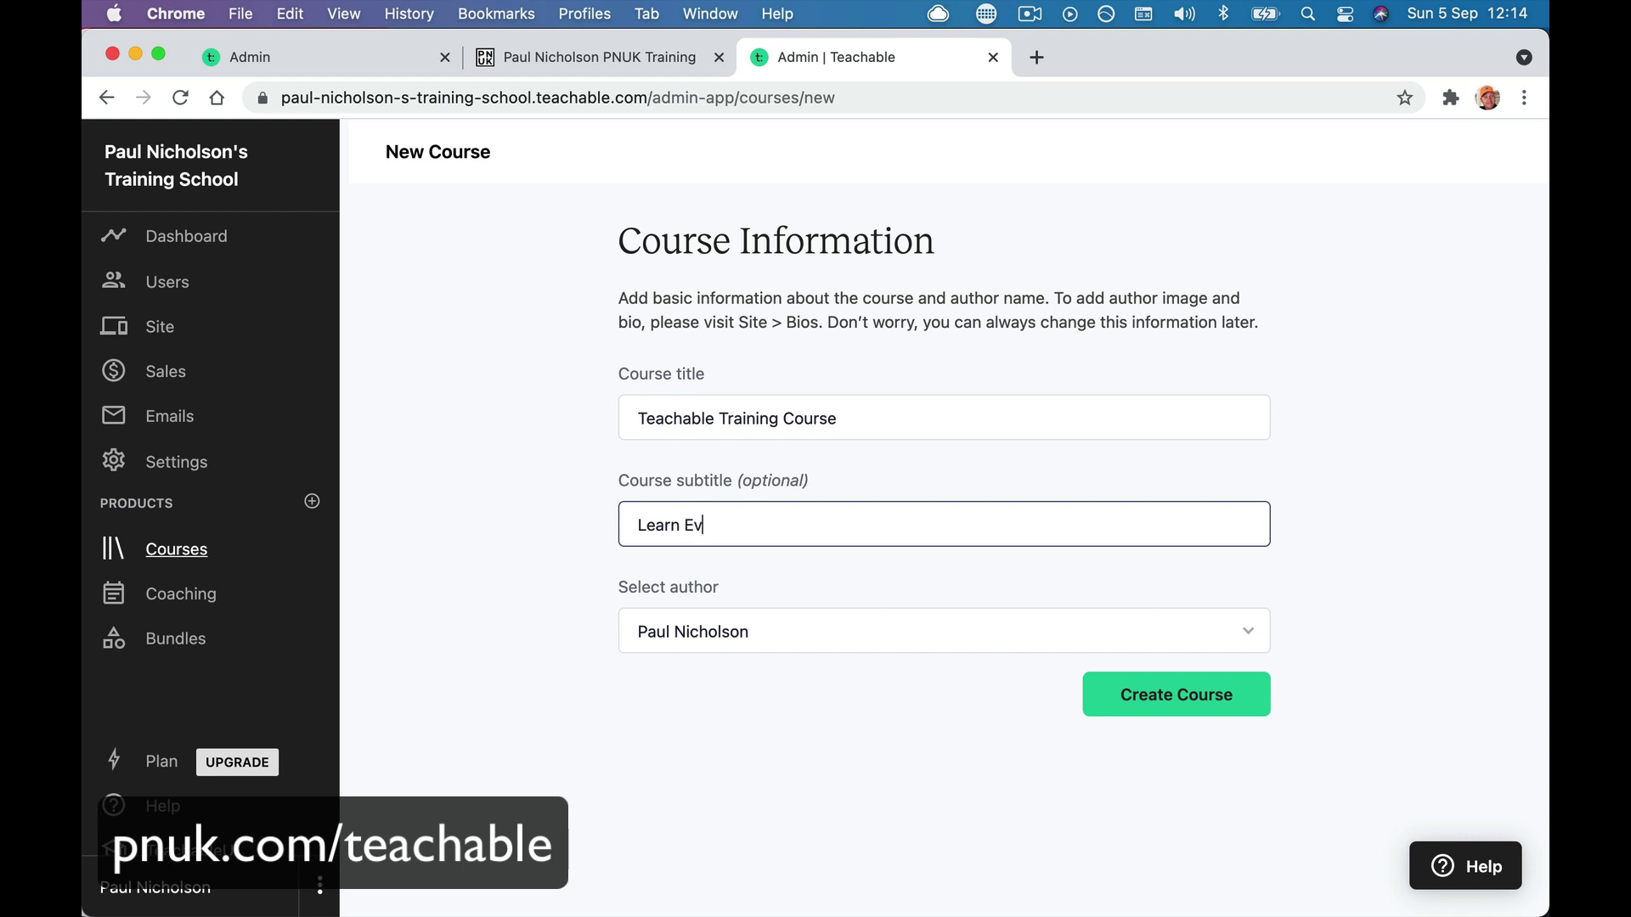
{"action": "type", "text": "erything You Nee"}
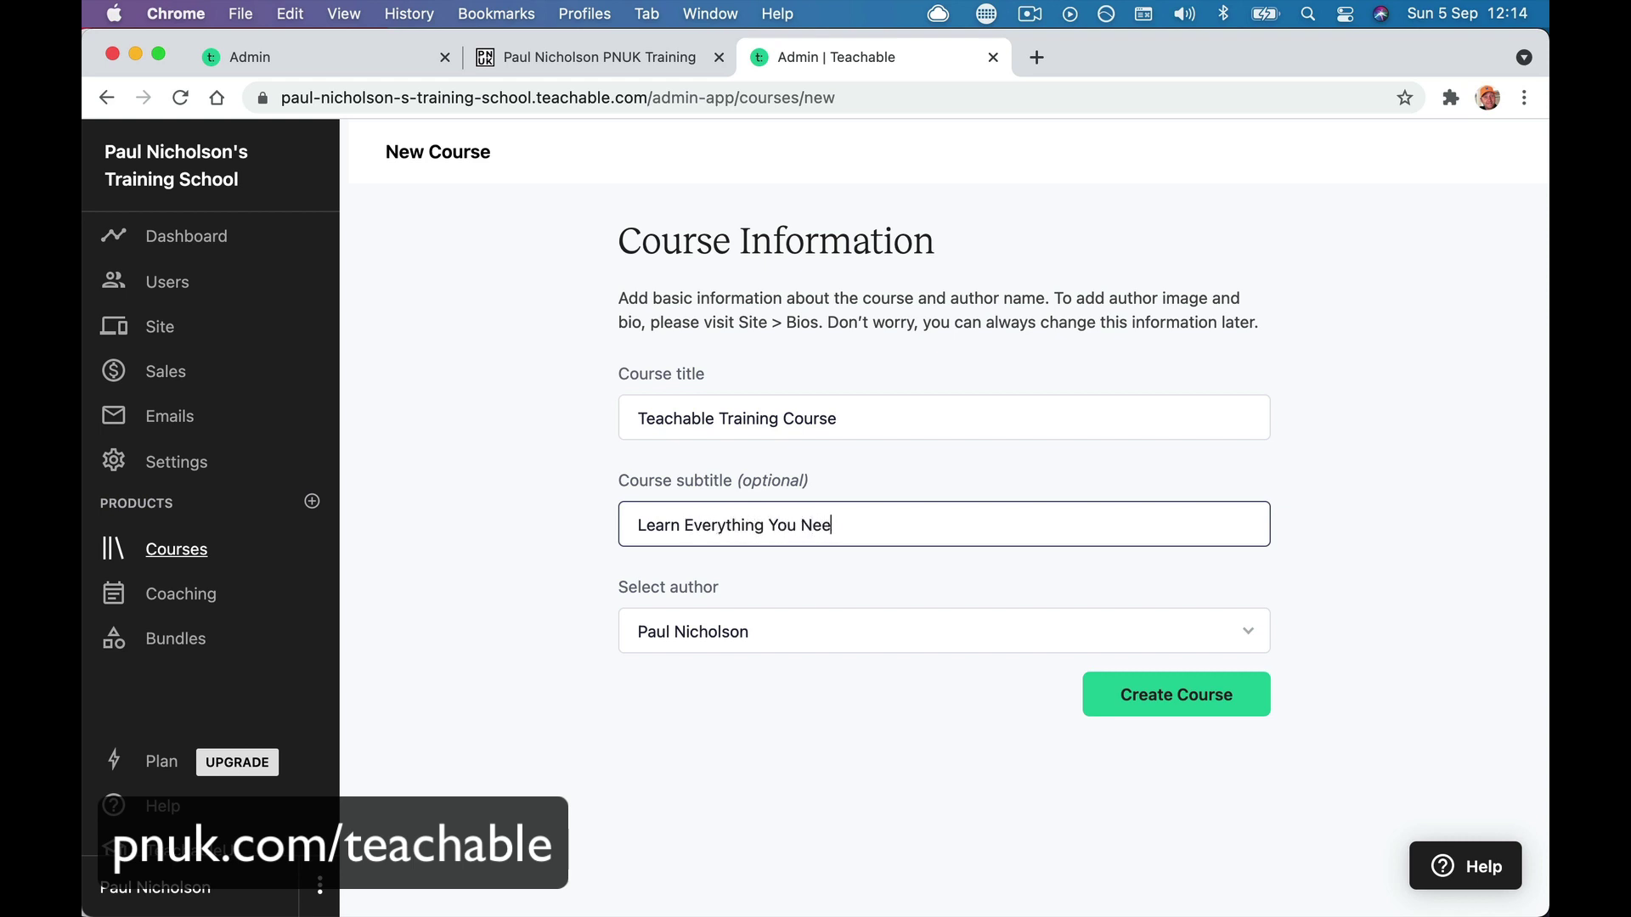
{"action": "type", "text": "d To About Teachable"}
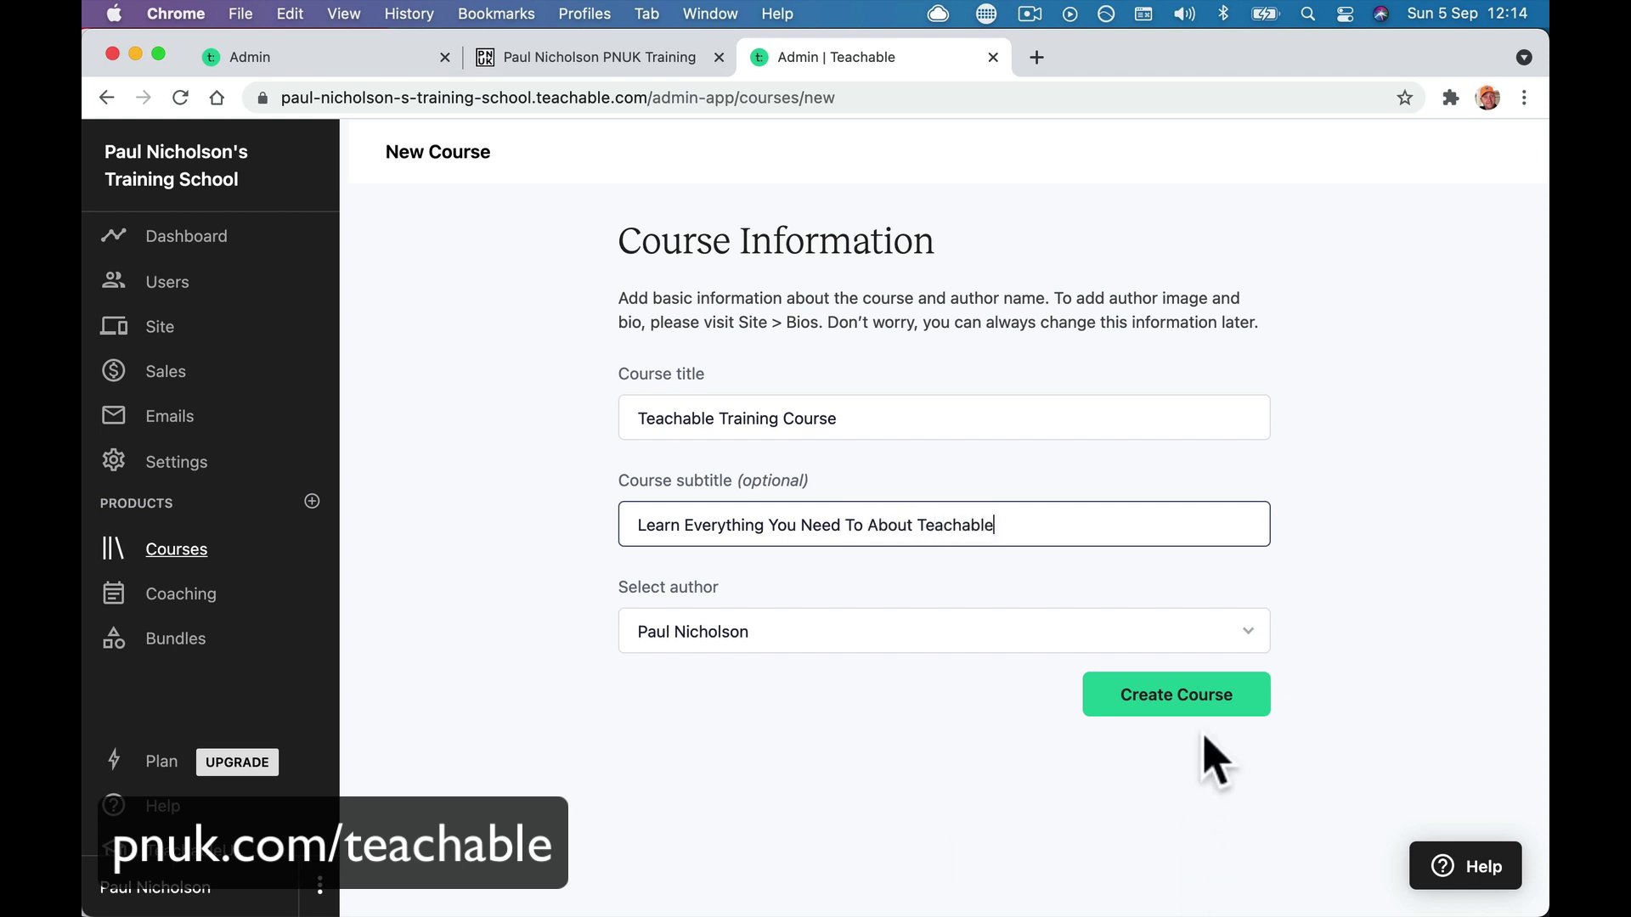
{"action": "left_click", "coordinate": [1202, 705]}
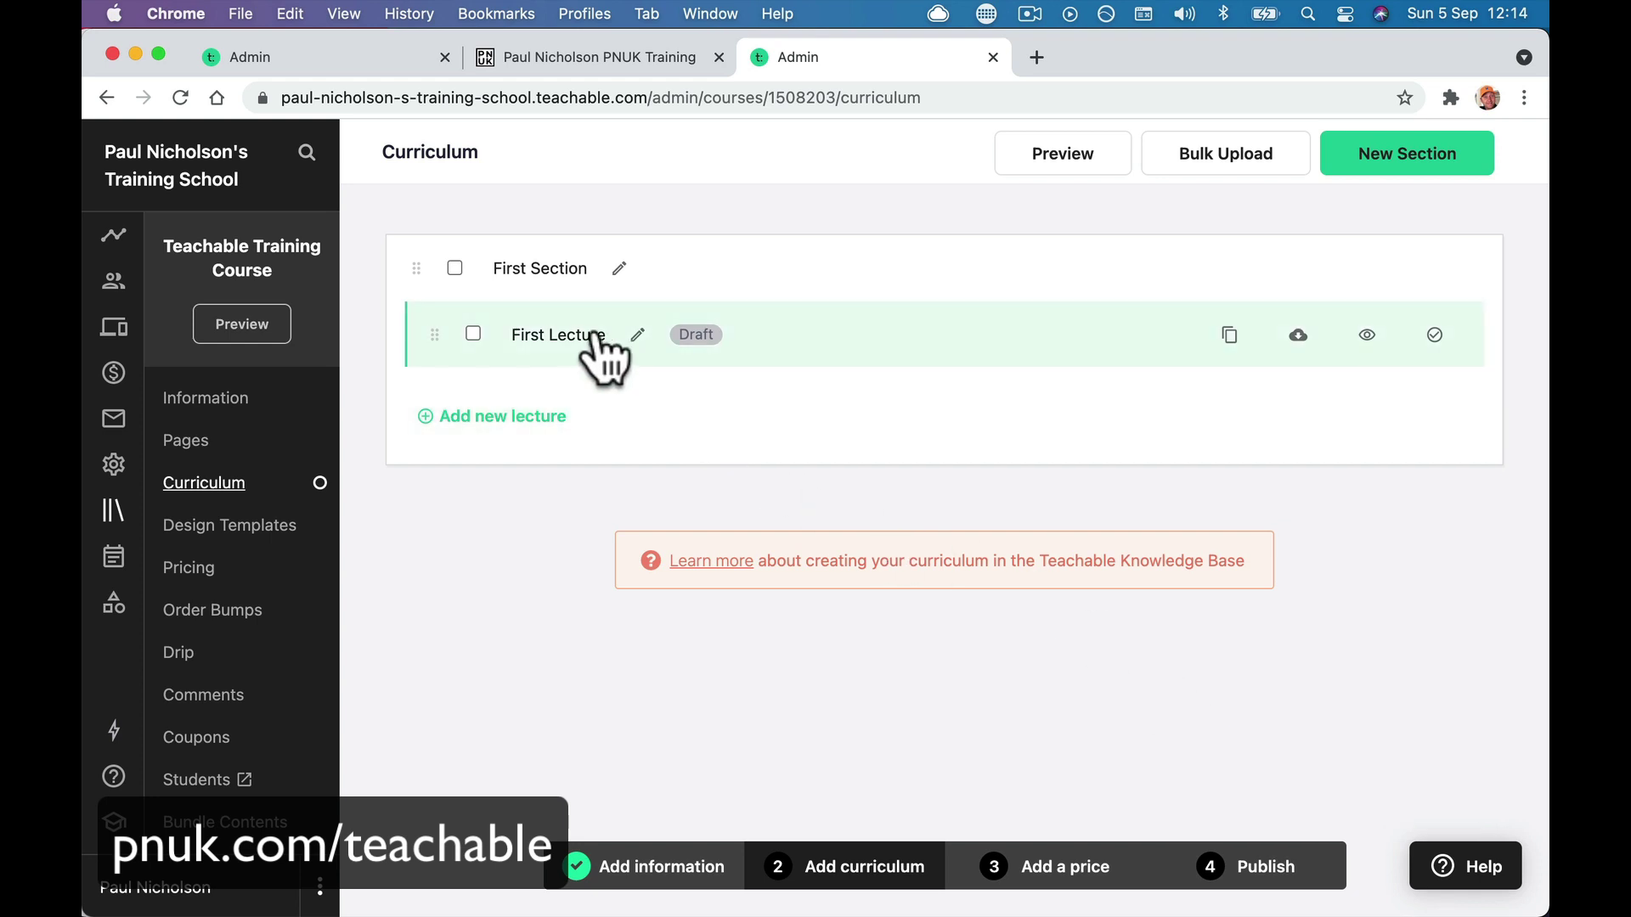
Rename the first curriculum section to 'Introduction'.
{"action": "left_click", "coordinate": [620, 268]}
{"action": "triple_click", "coordinate": [633, 268]}
{"action": "type", "text": "Introduction"}
{"action": "left_click", "coordinate": [977, 270]}
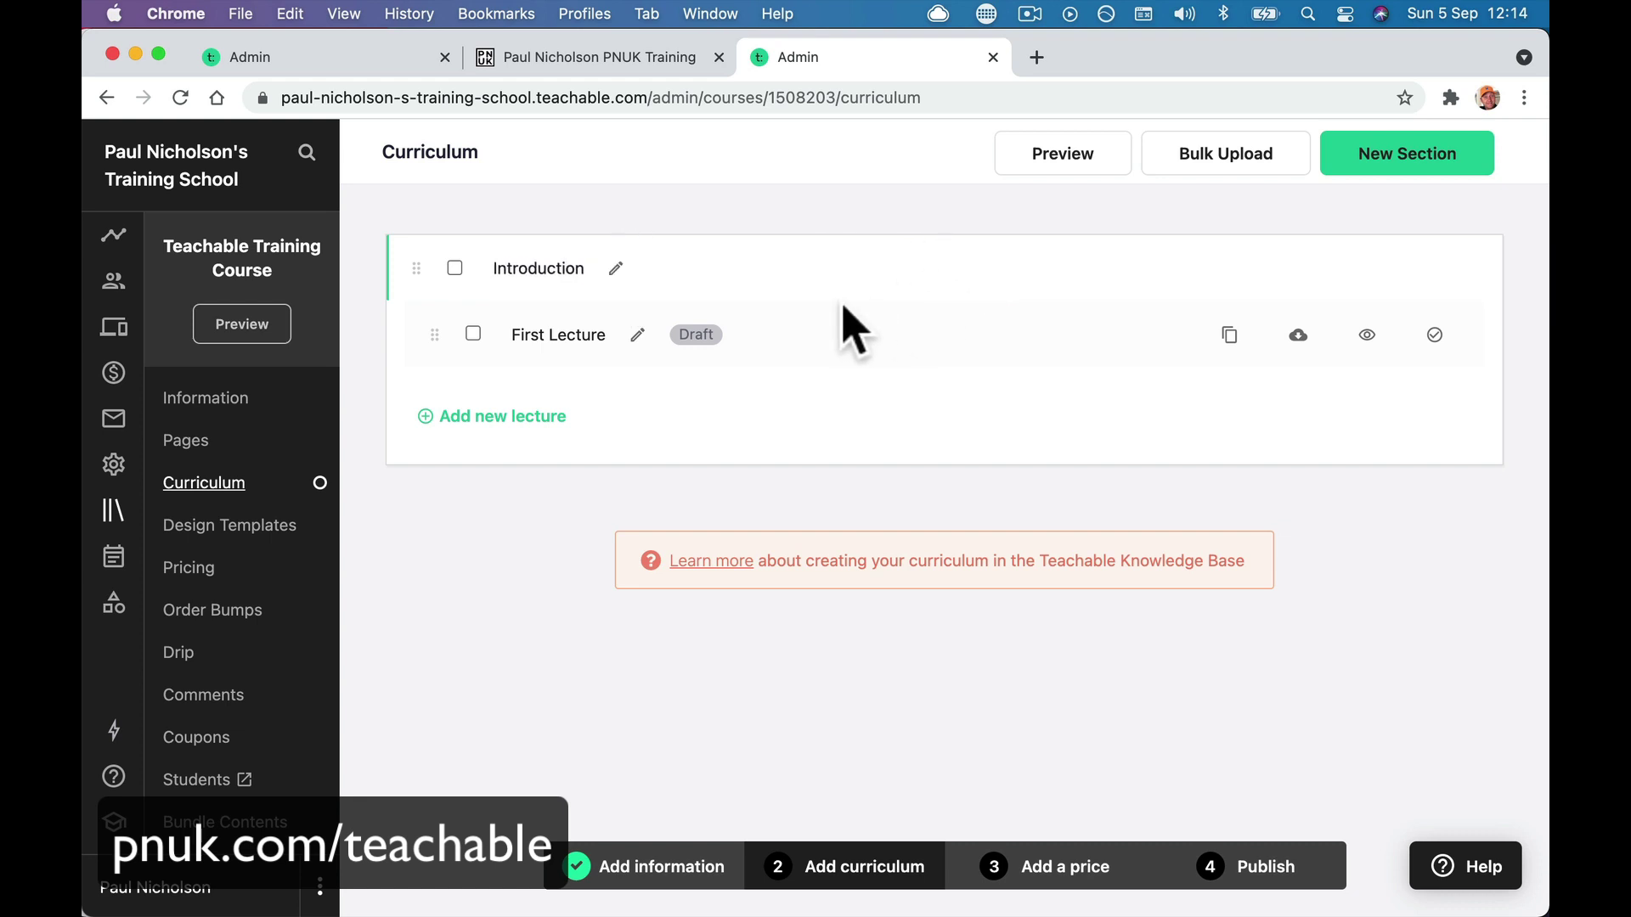
Rename the first lecture to 'Welcome To Teachable' and add a text block to it.
{"action": "left_click", "coordinate": [610, 333]}
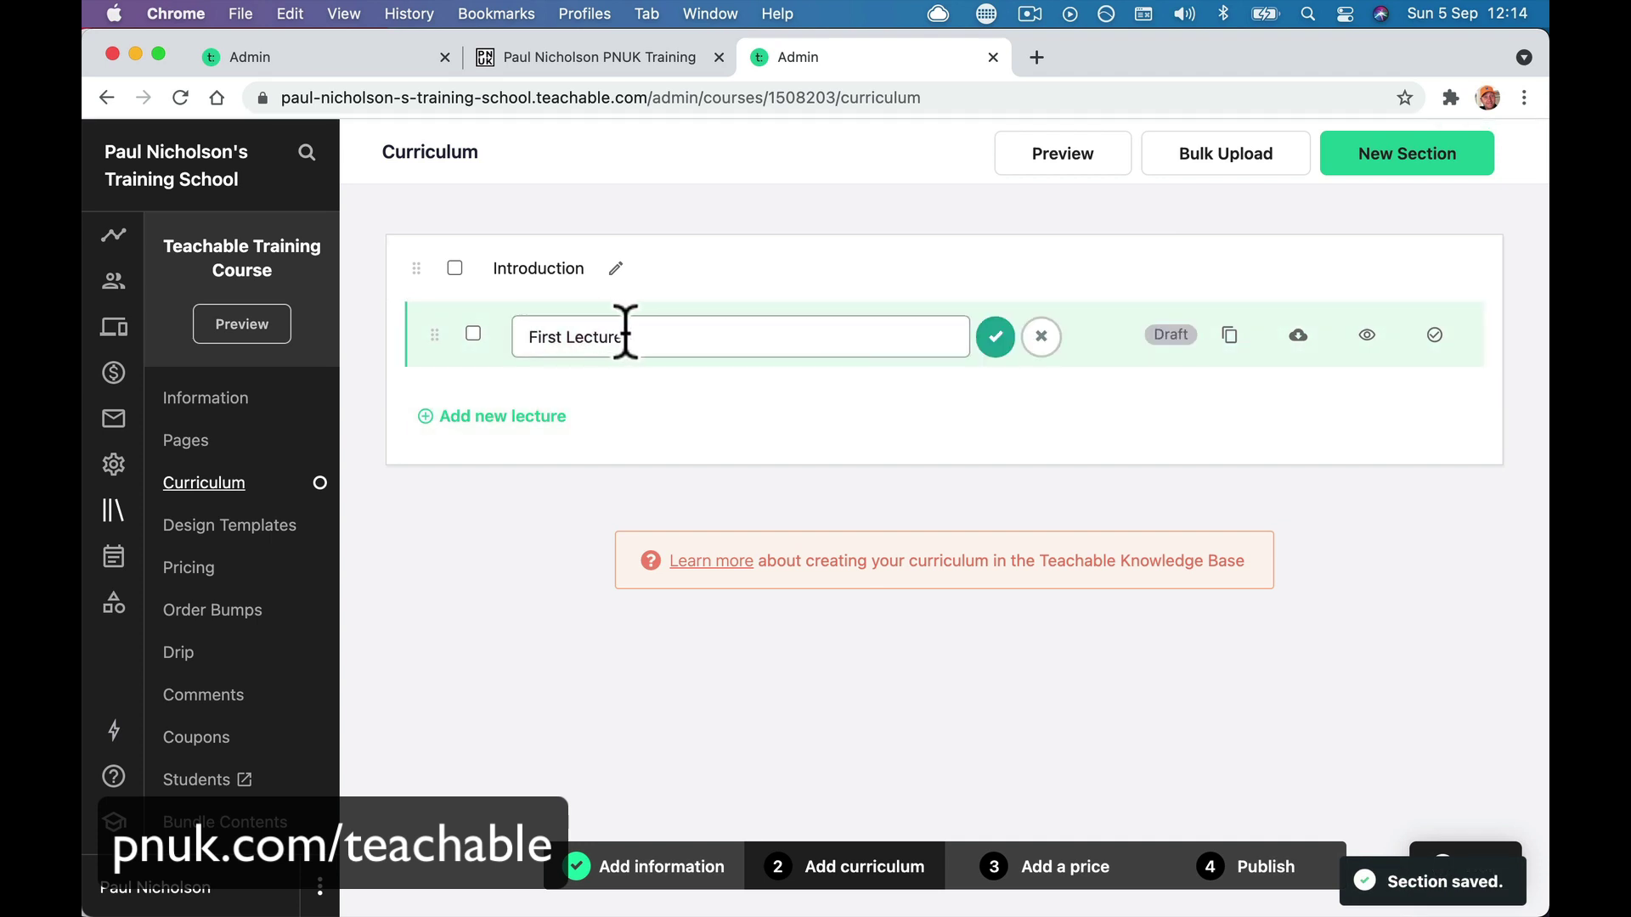
{"action": "triple_click", "coordinate": [644, 334]}
{"action": "type", "text": "Welcome To Teachable"}
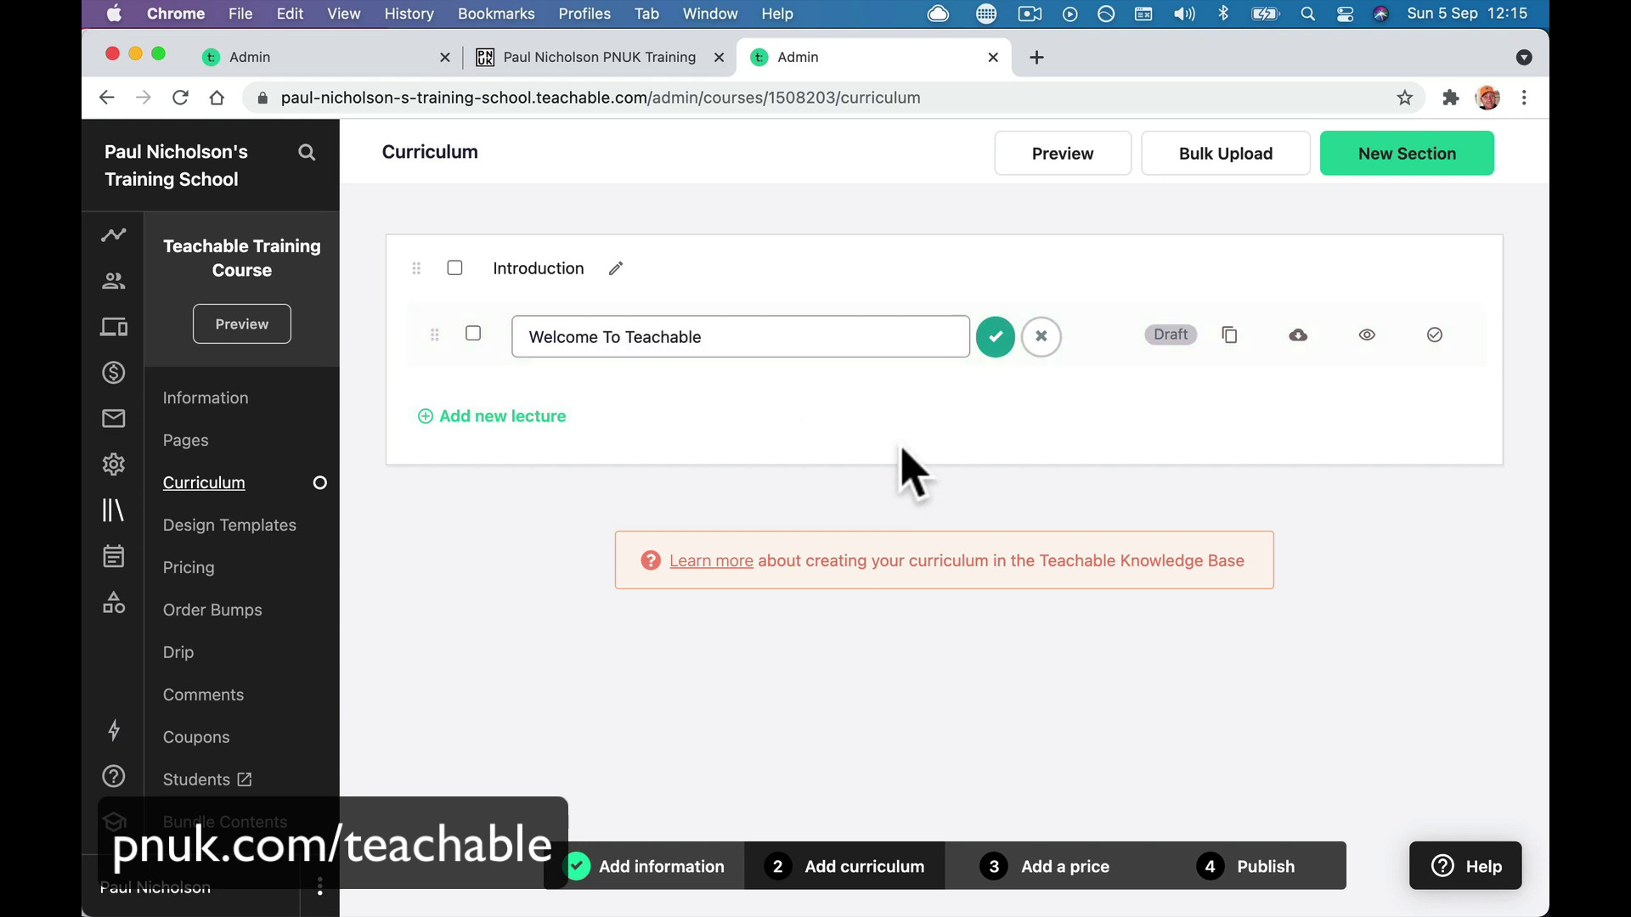
{"action": "left_click", "coordinate": [995, 336]}
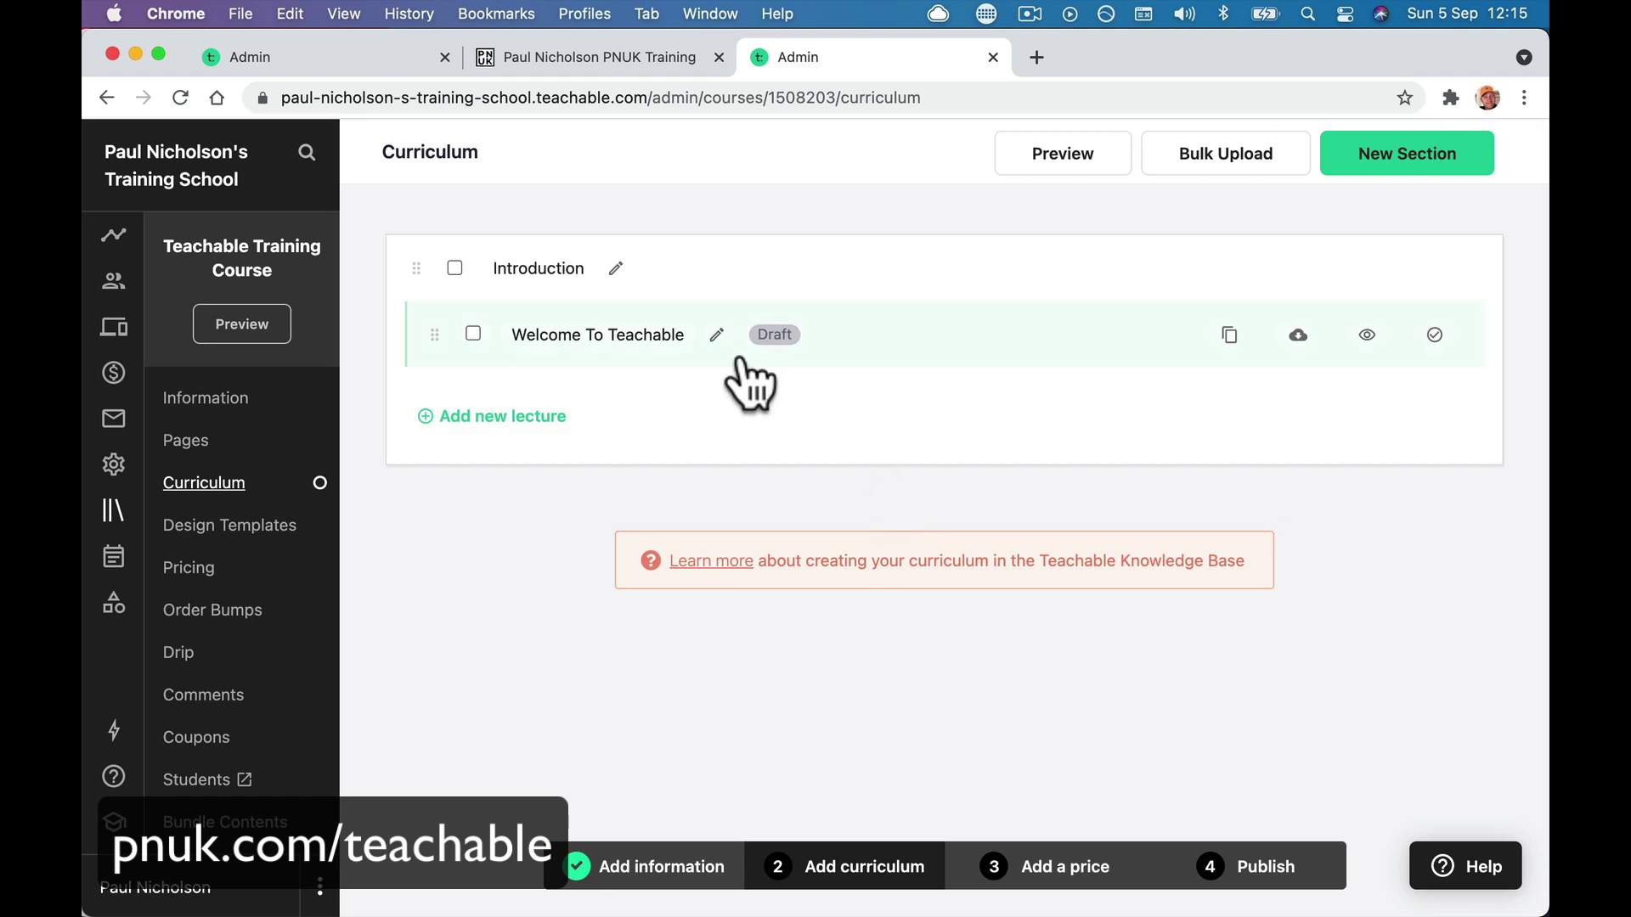
{"action": "left_click", "coordinate": [638, 327]}
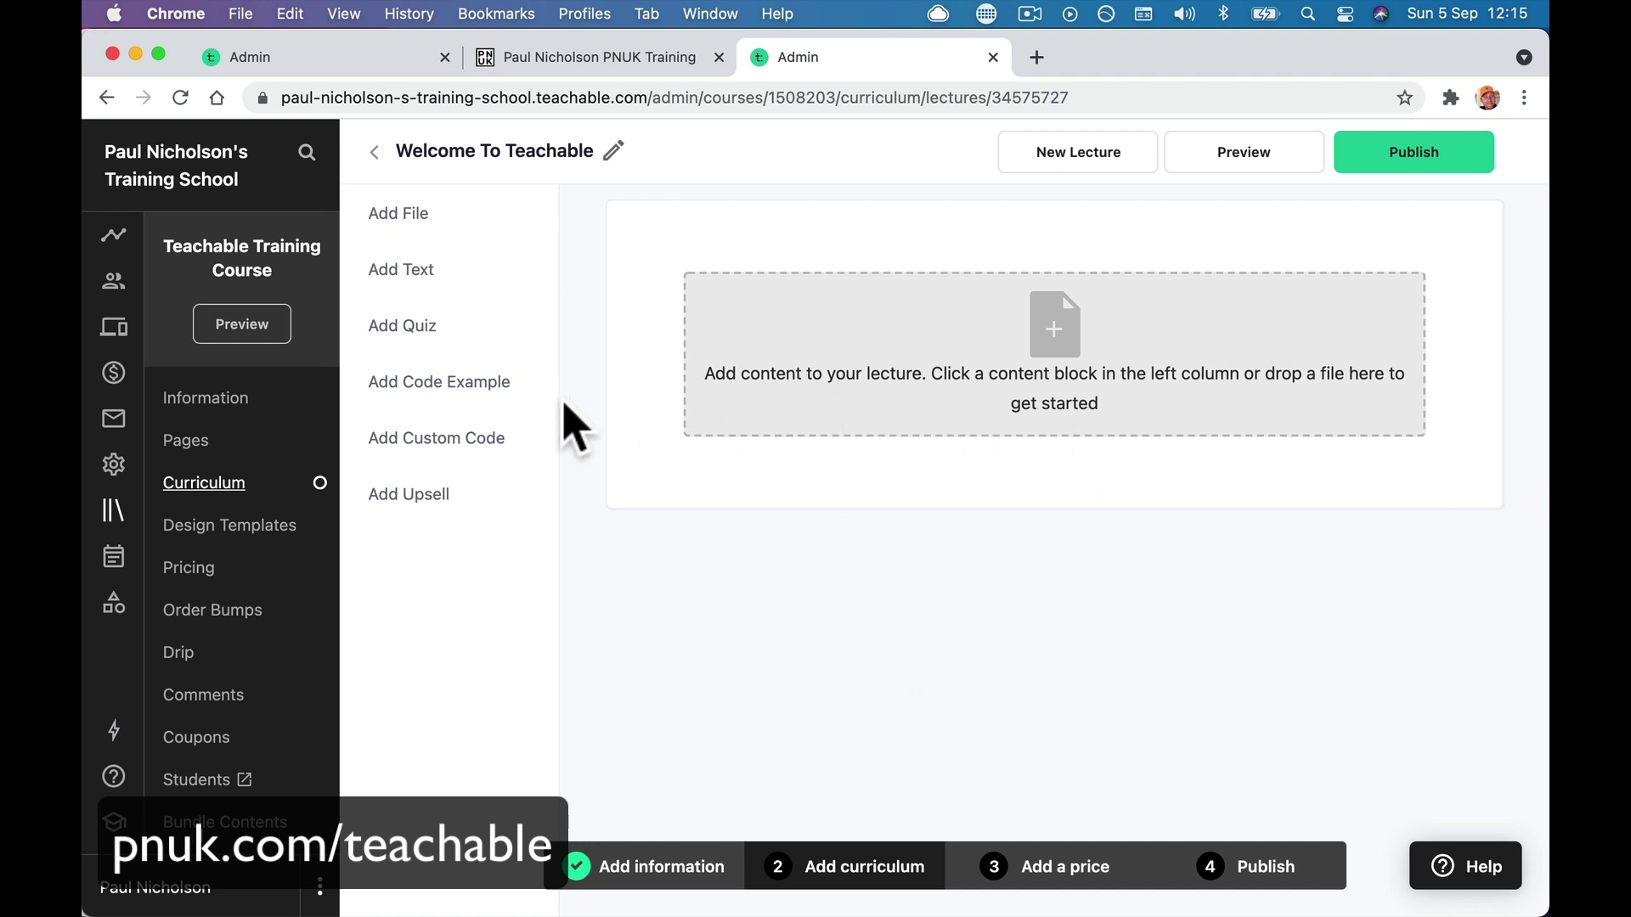
{"action": "left_click", "coordinate": [437, 283]}
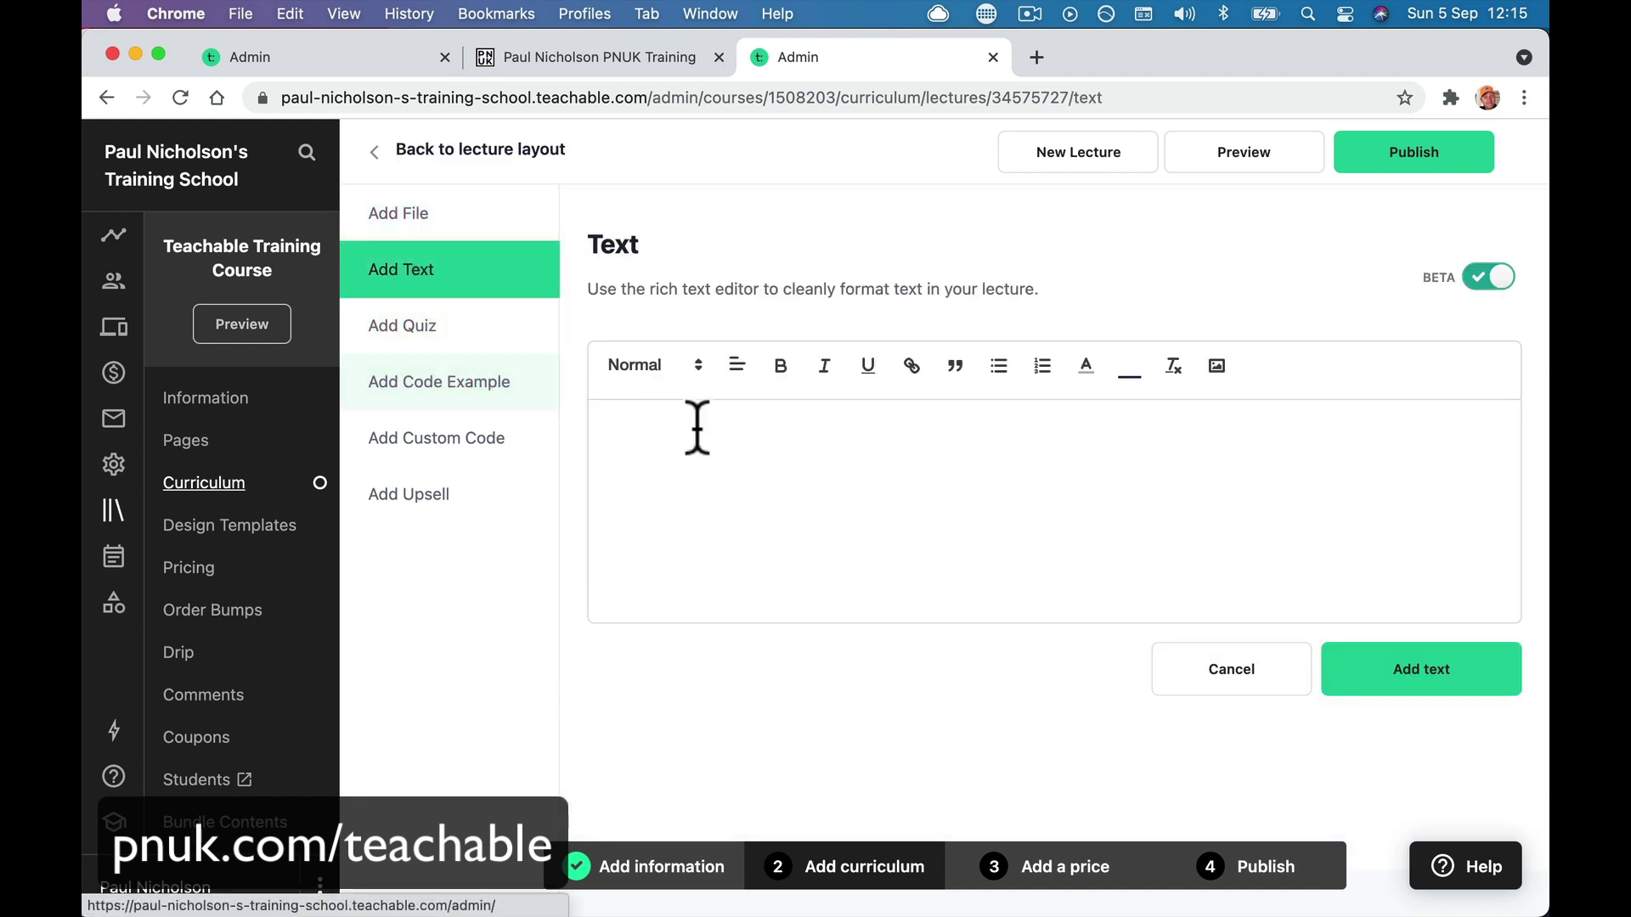
Save a text block reading 'Welcome to my Teachable.' and 'Dive and add questions.' on two lines.
{"action": "left_click", "coordinate": [706, 459]}
{"action": "type", "text": "Welcome to my TEachable"}
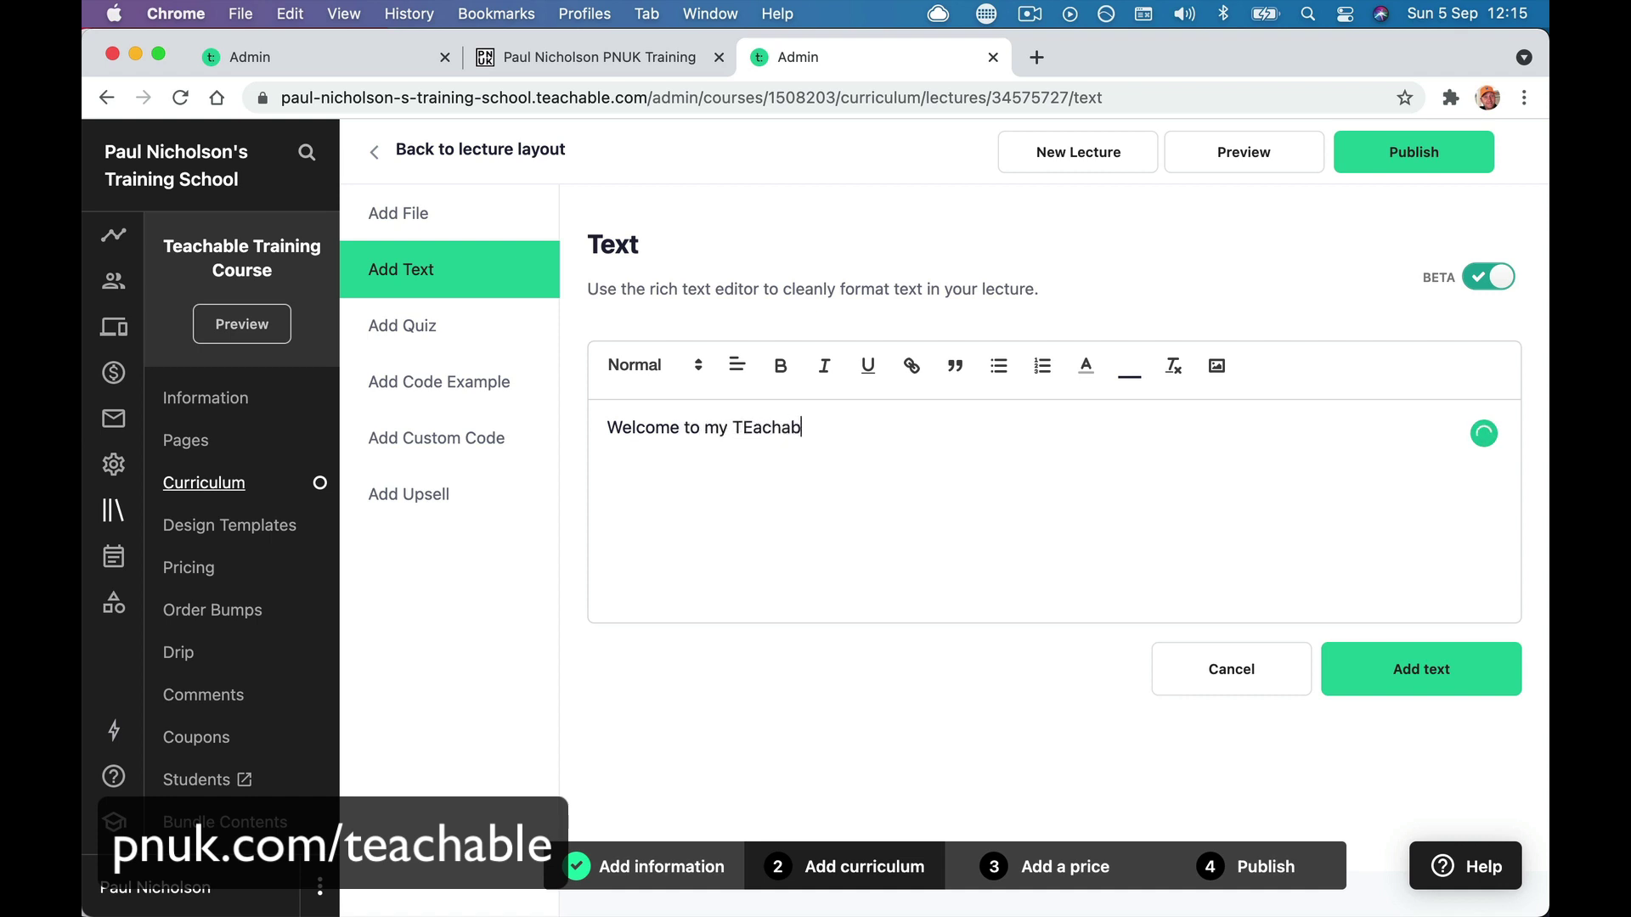
{"action": "key", "text": "BackSpace"}
{"action": "key", "text": "BackSpace"}
{"action": "key", "text": "BackSpace"}
{"action": "key", "text": "BackSpace"}
{"action": "type", "text": "achable."}
{"action": "key", "text": "Return"}
{"action": "type", "text": "Dive and add "}
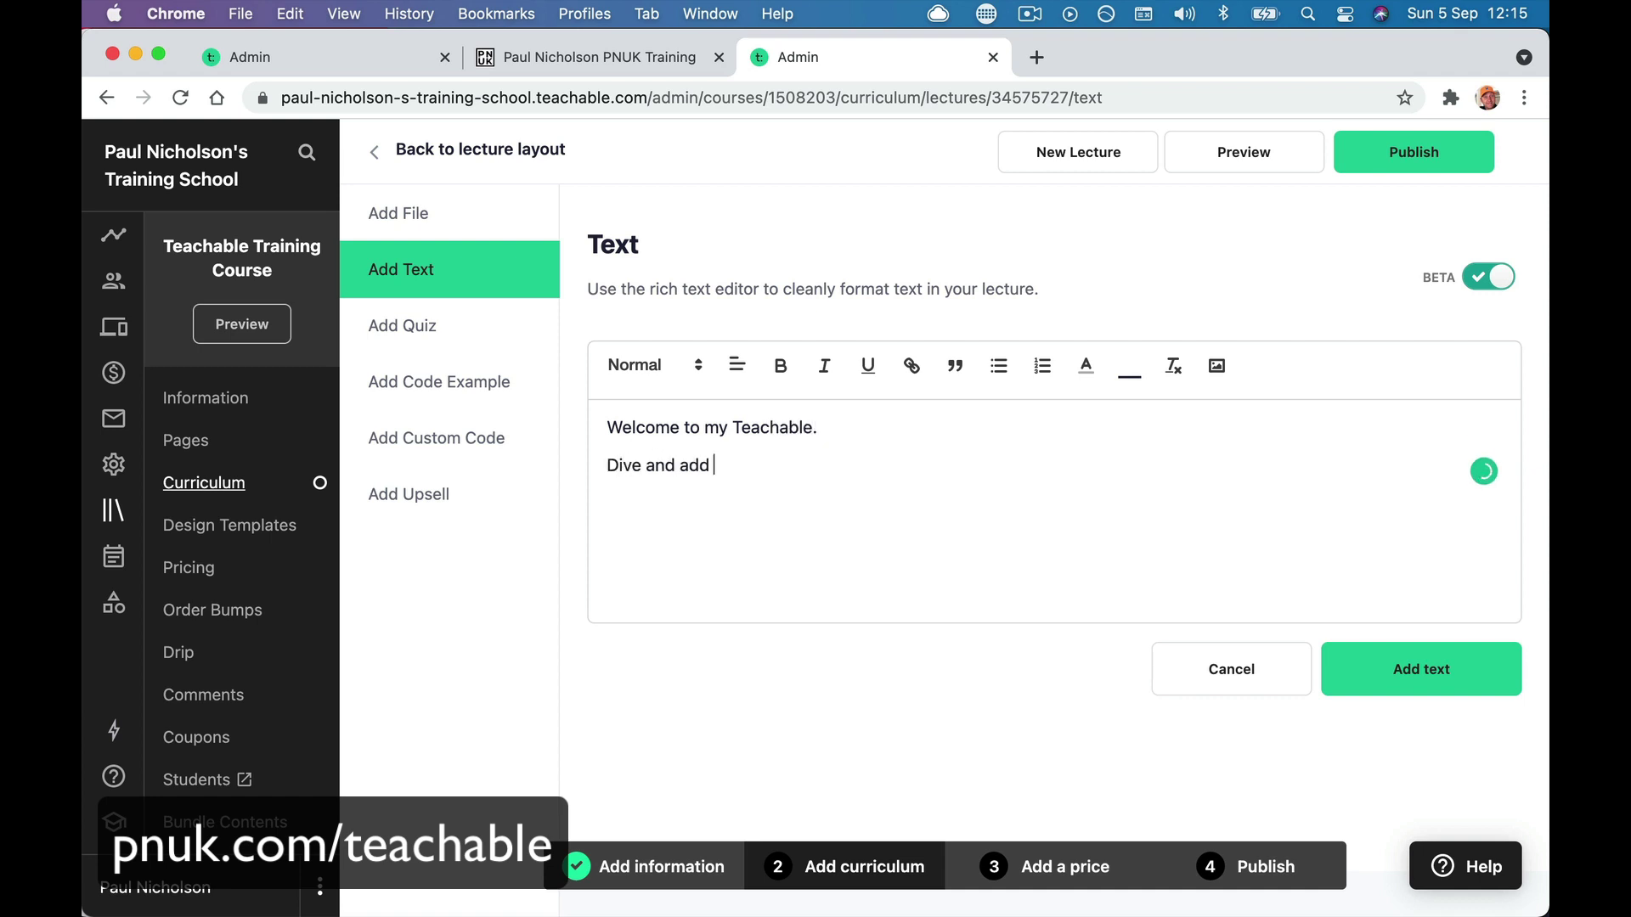
{"action": "type", "text": "questions."}
{"action": "left_click", "coordinate": [1384, 674]}
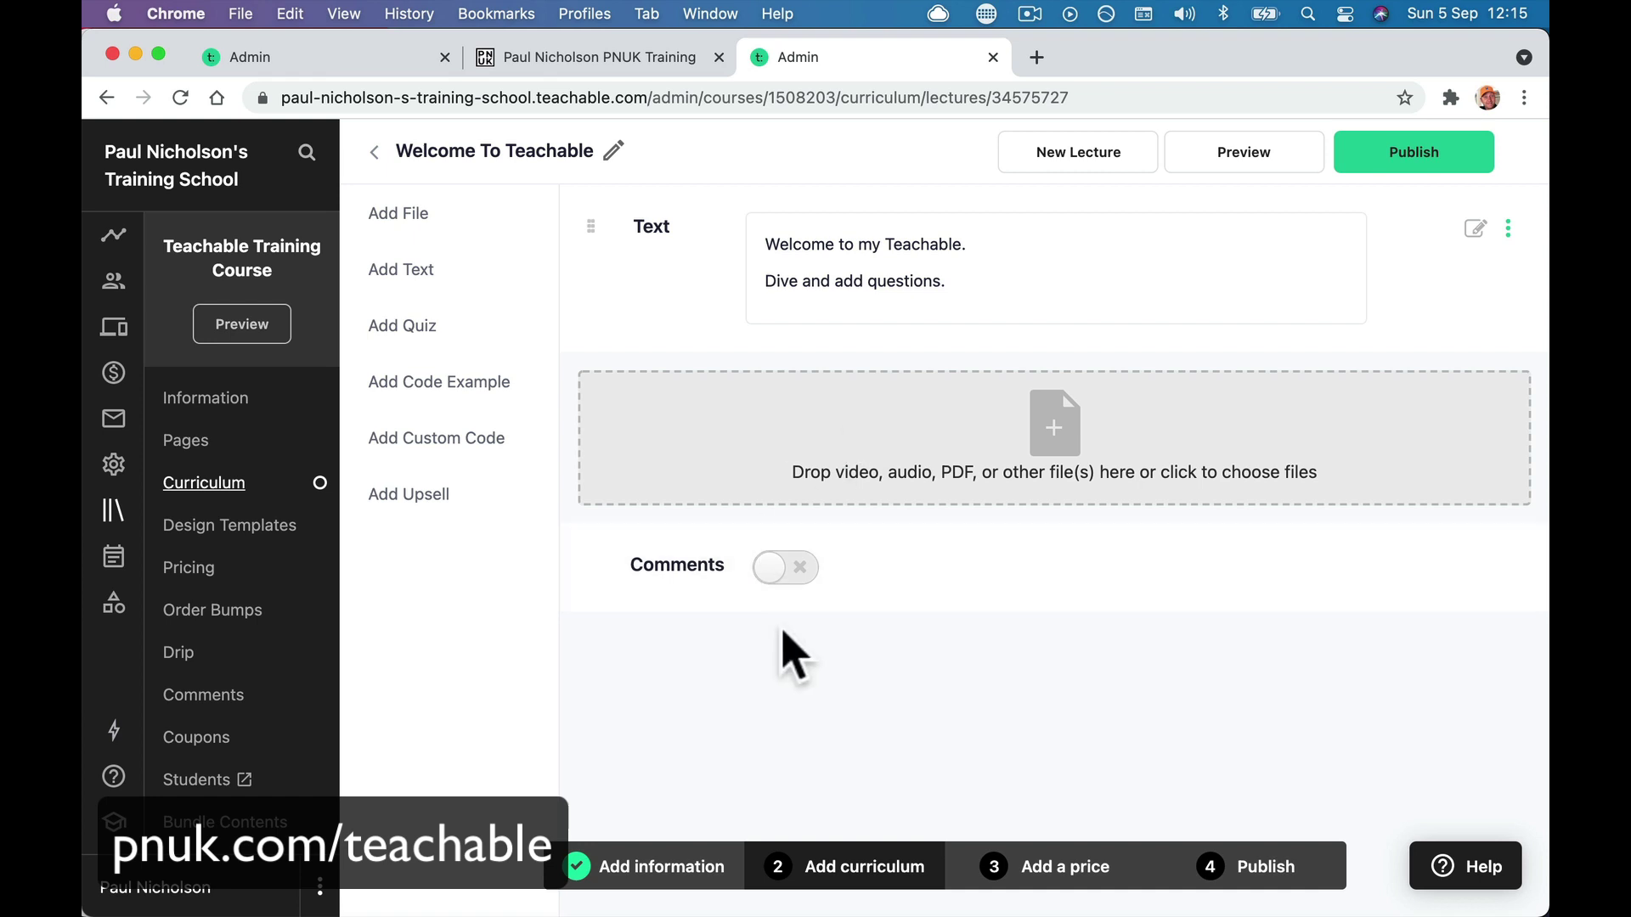
Enable comments, publish the Welcome To Teachable lecture, and check its student preview.
{"action": "left_click", "coordinate": [786, 567]}
{"action": "left_click", "coordinate": [1413, 152]}
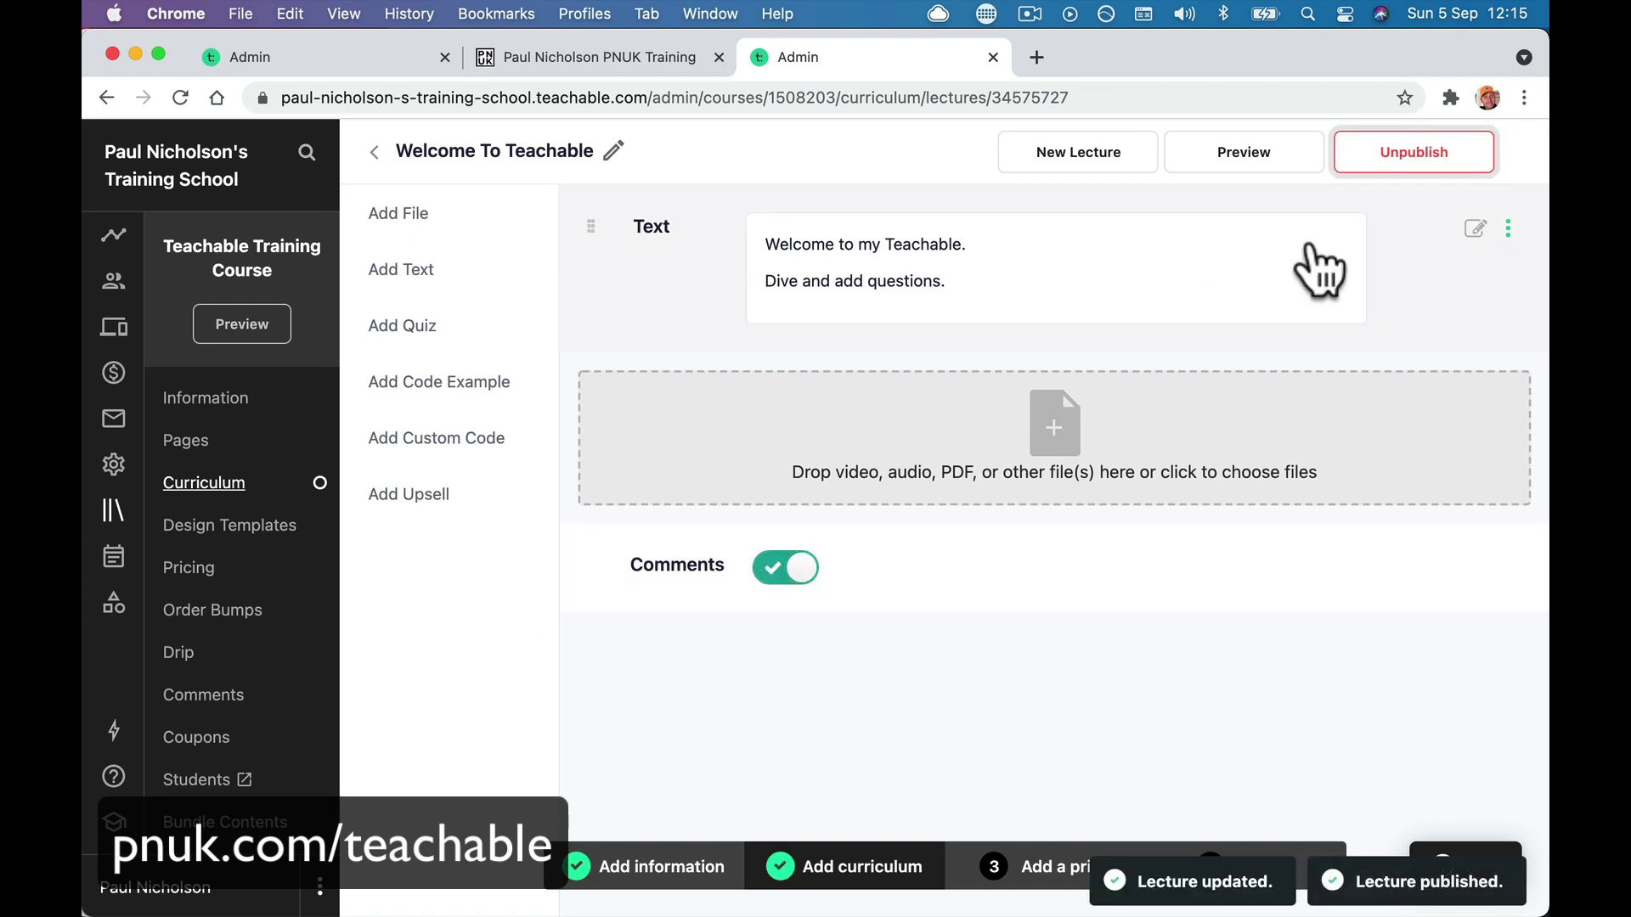
{"action": "left_click", "coordinate": [1255, 158]}
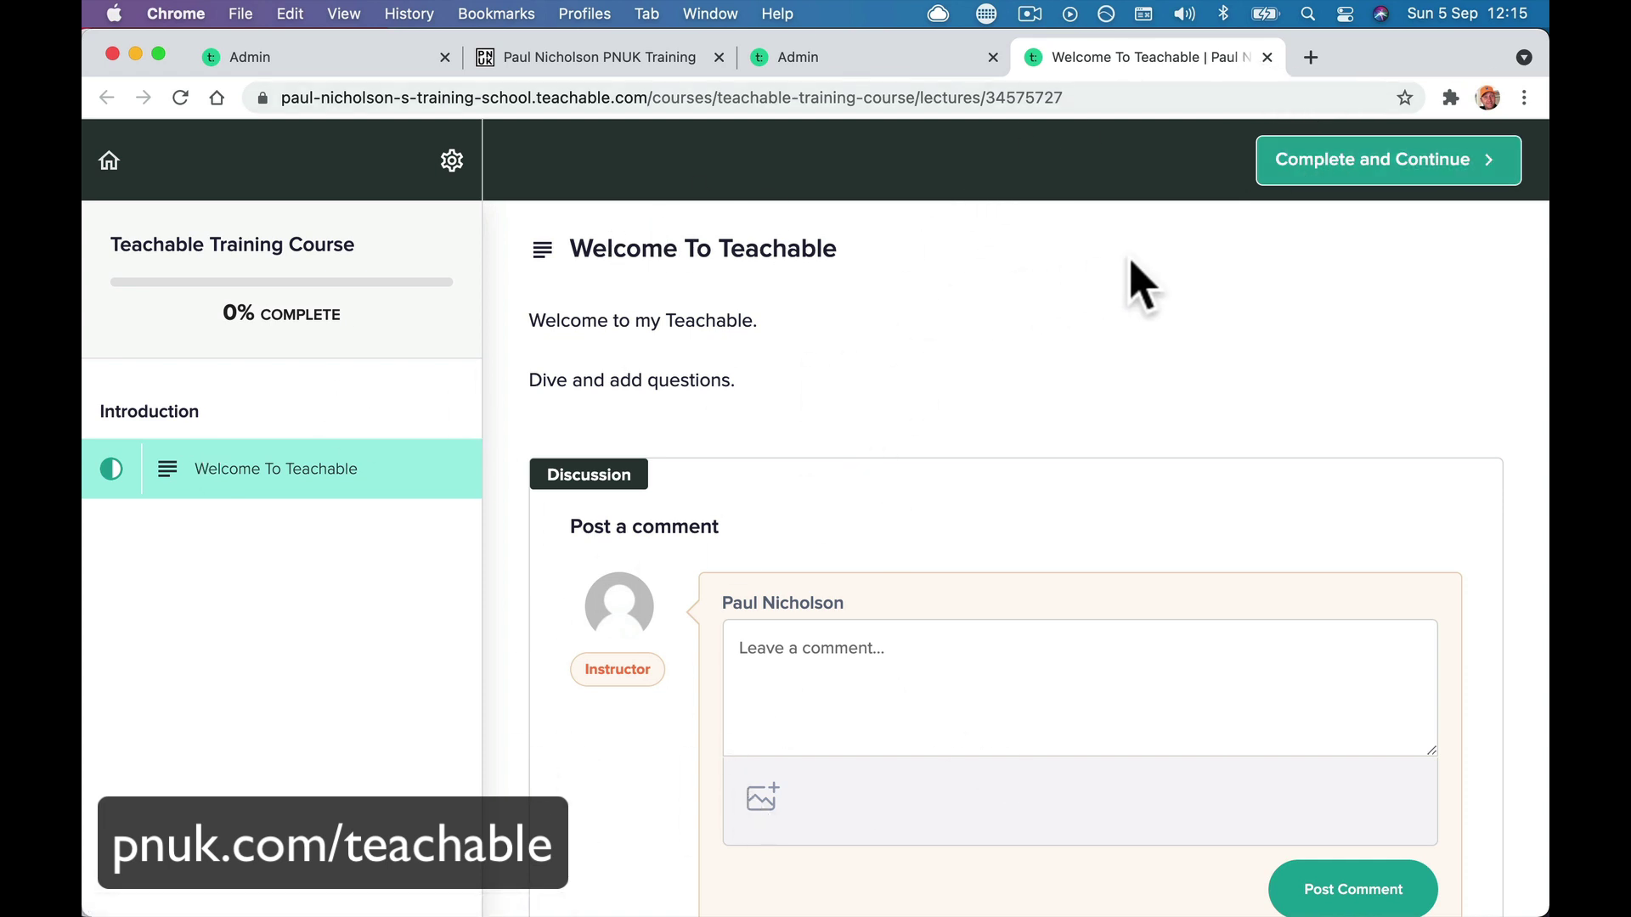
{"action": "left_click", "coordinate": [1265, 58]}
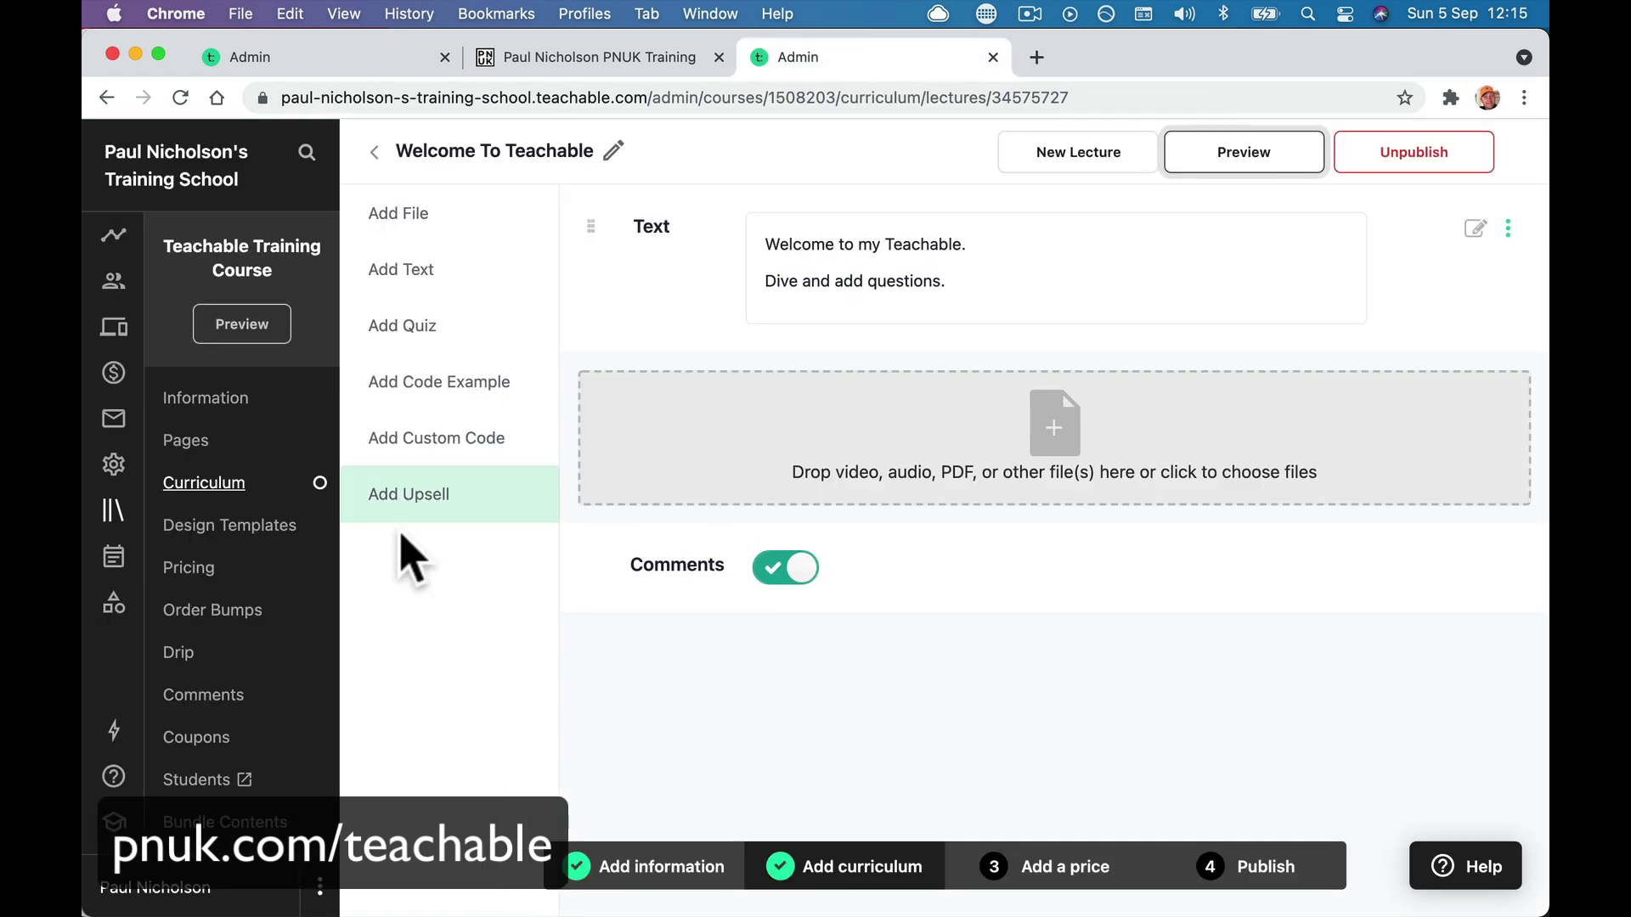
Create a new lecture titled 'Teachable Lesson 1 - How Tp Get Started'.
{"action": "left_click", "coordinate": [1043, 169]}
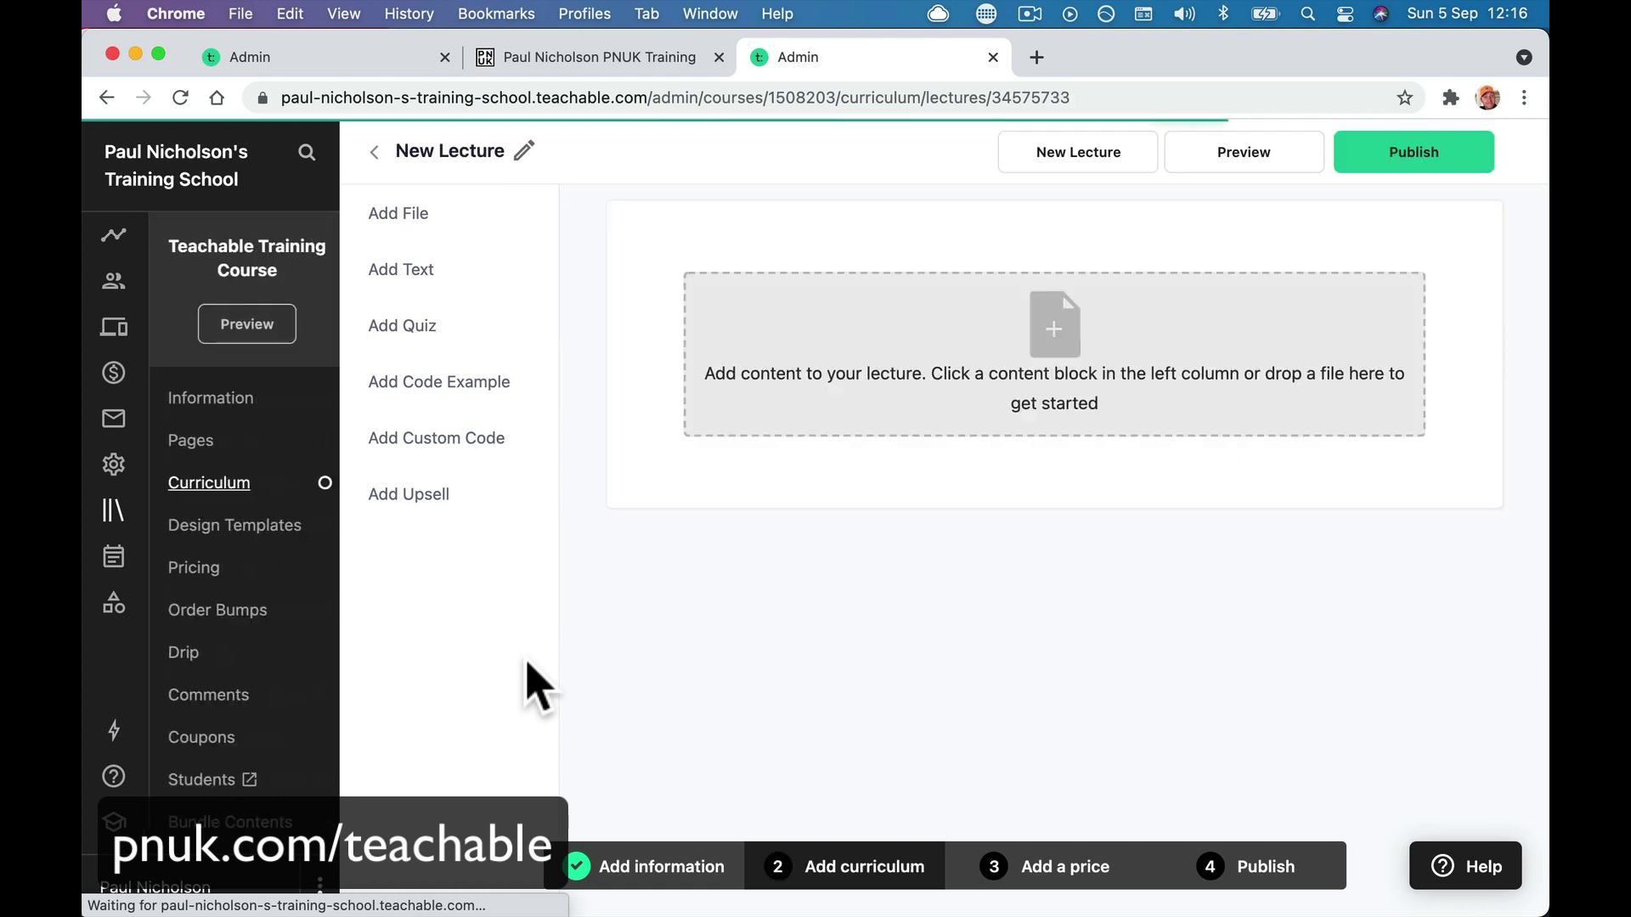
{"action": "left_click", "coordinate": [521, 154]}
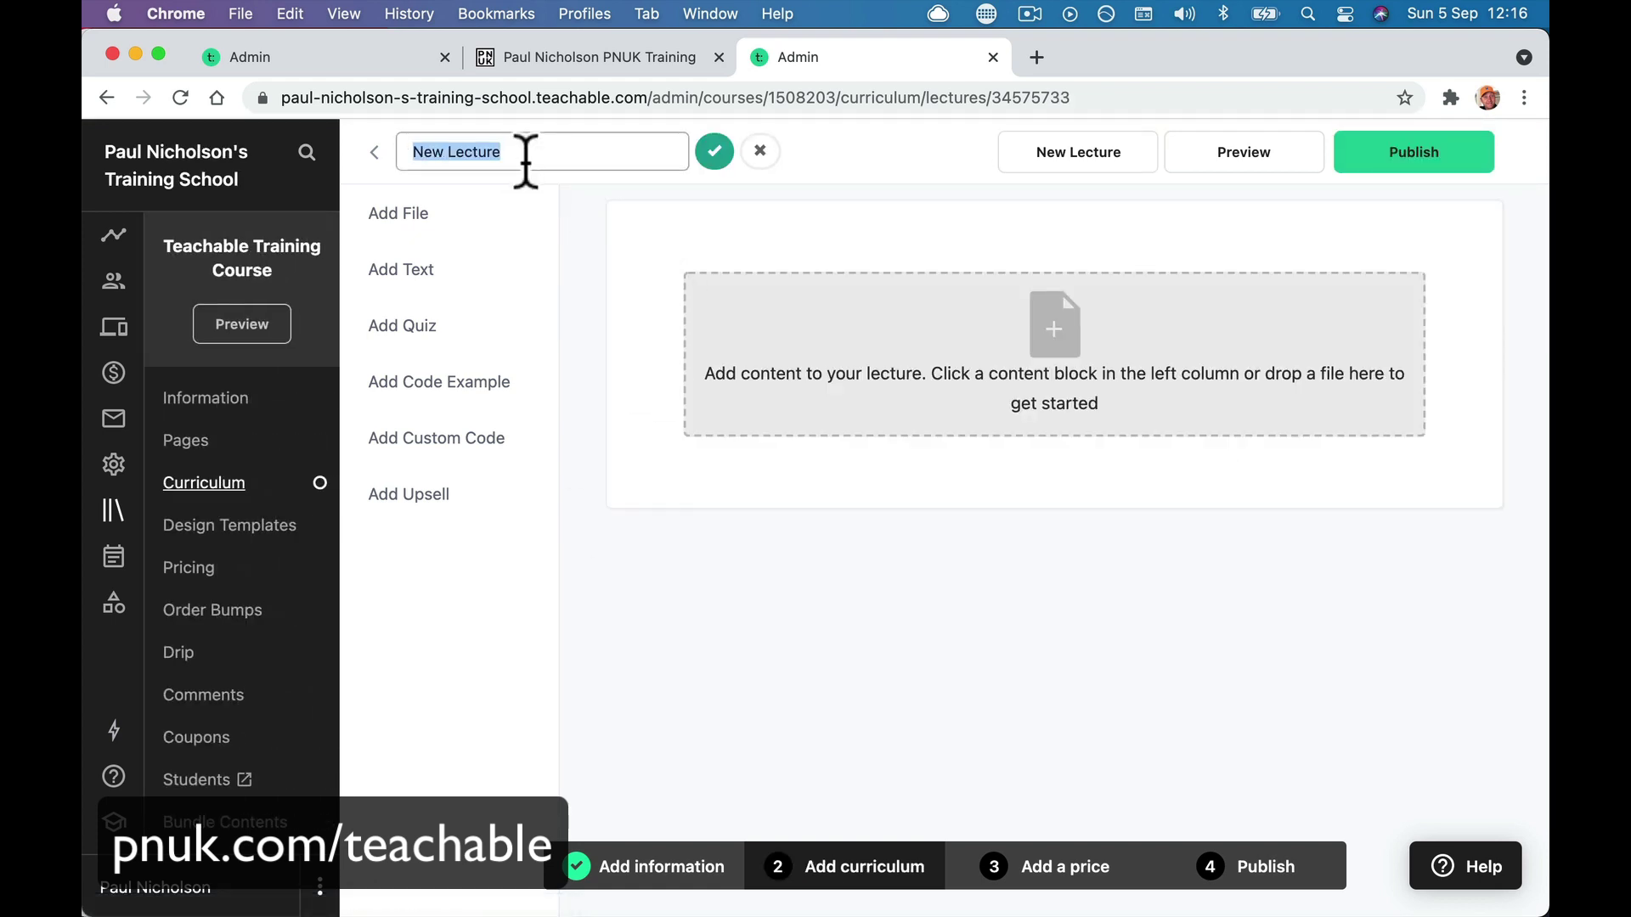
{"action": "type", "text": "Teachable"}
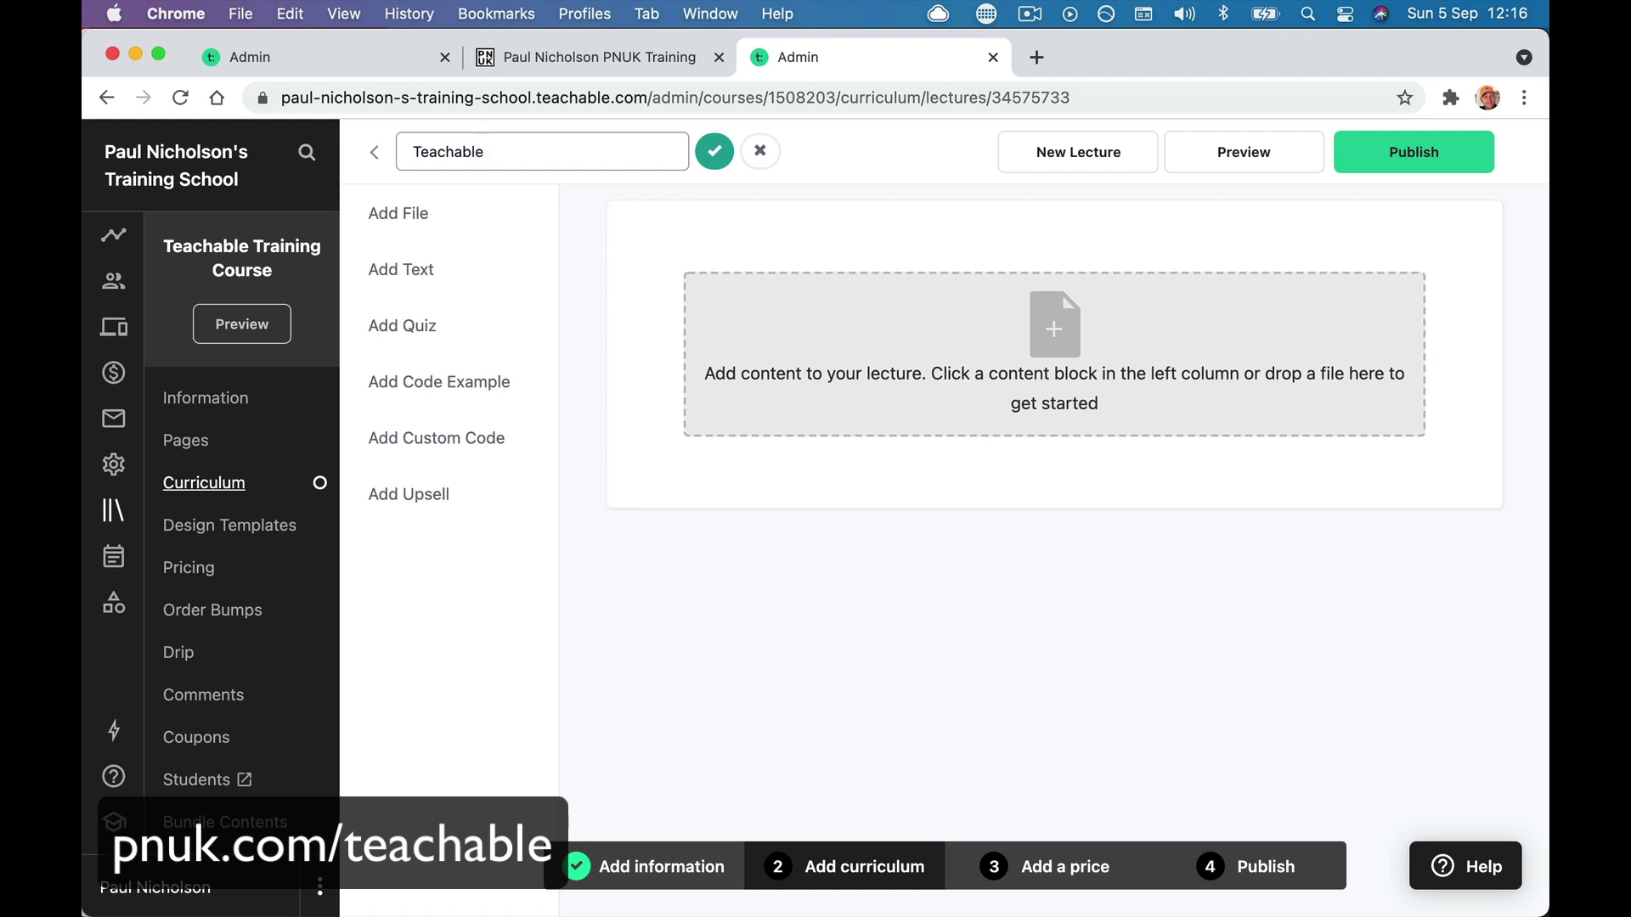
{"action": "type", "text": " Lesson 1 - How Tp Get Started"}
{"action": "key", "text": "Return"}
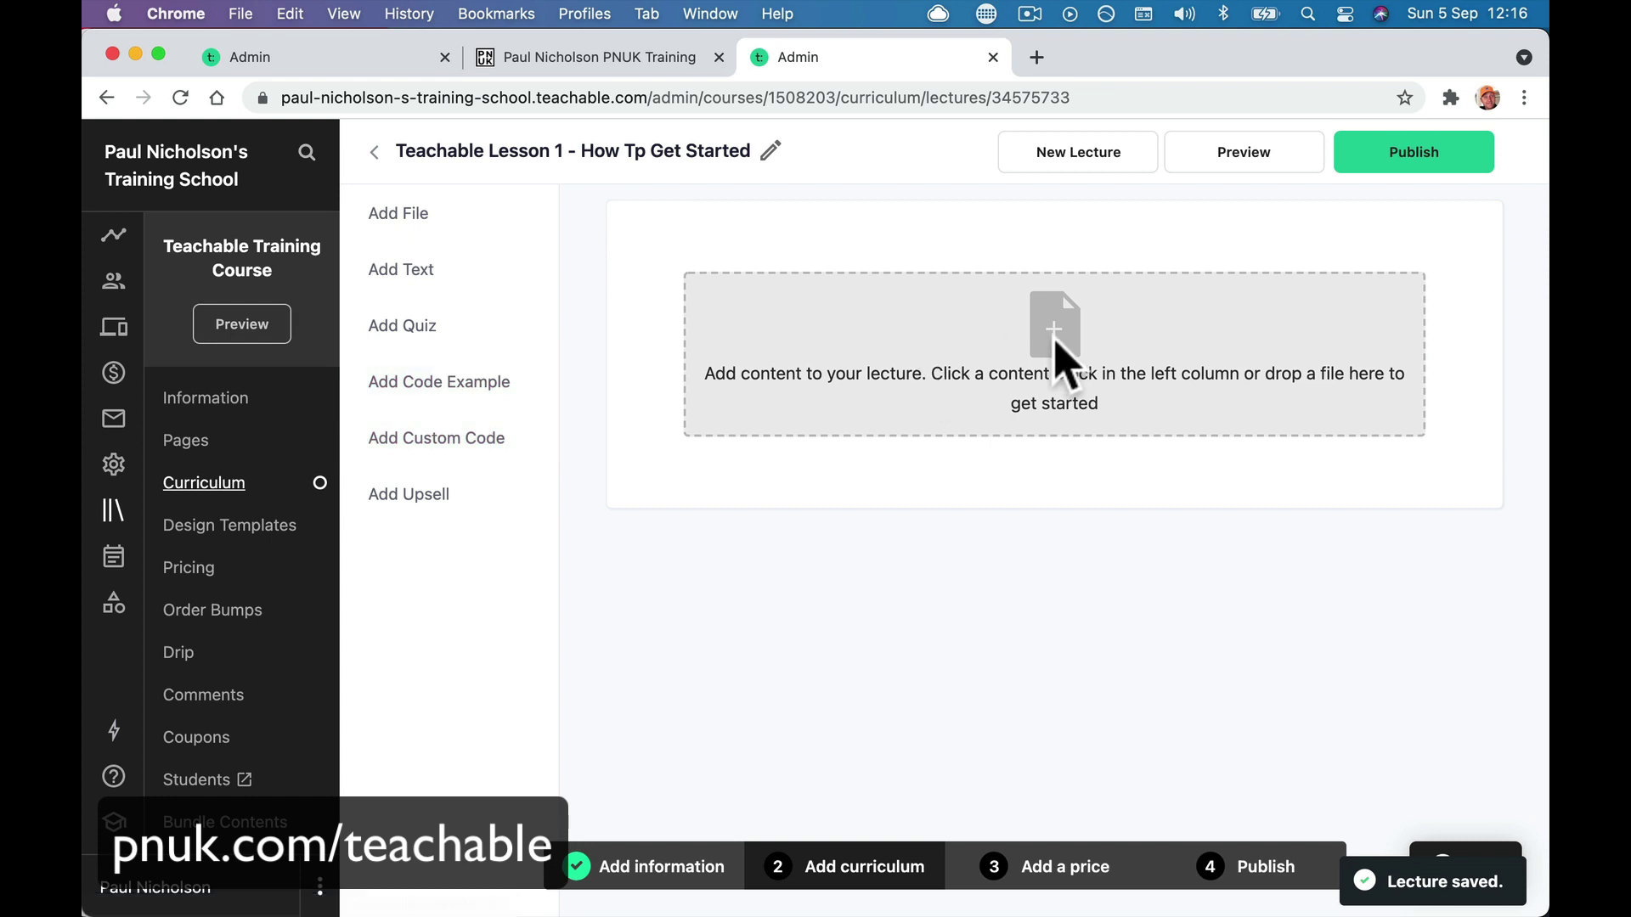
{"action": "left_click", "coordinate": [1053, 340]}
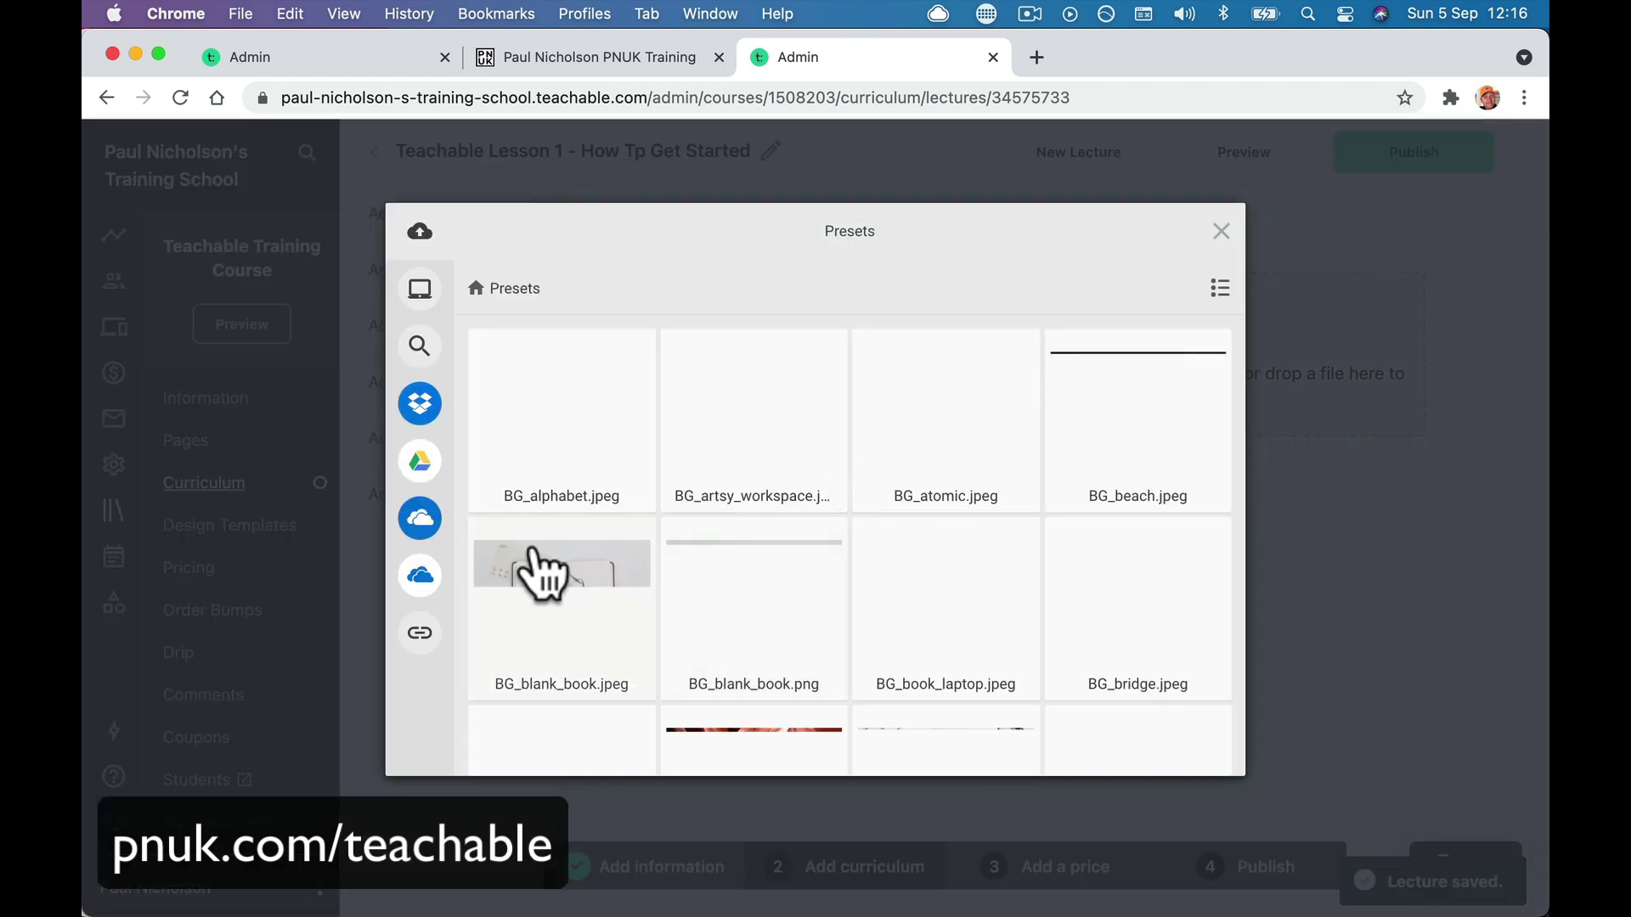
Upload 'Mac Web Cam Settings App Won't Open .mp4' from the Videos folder into the lecture.
{"action": "mouse_move", "coordinate": [436, 571]}
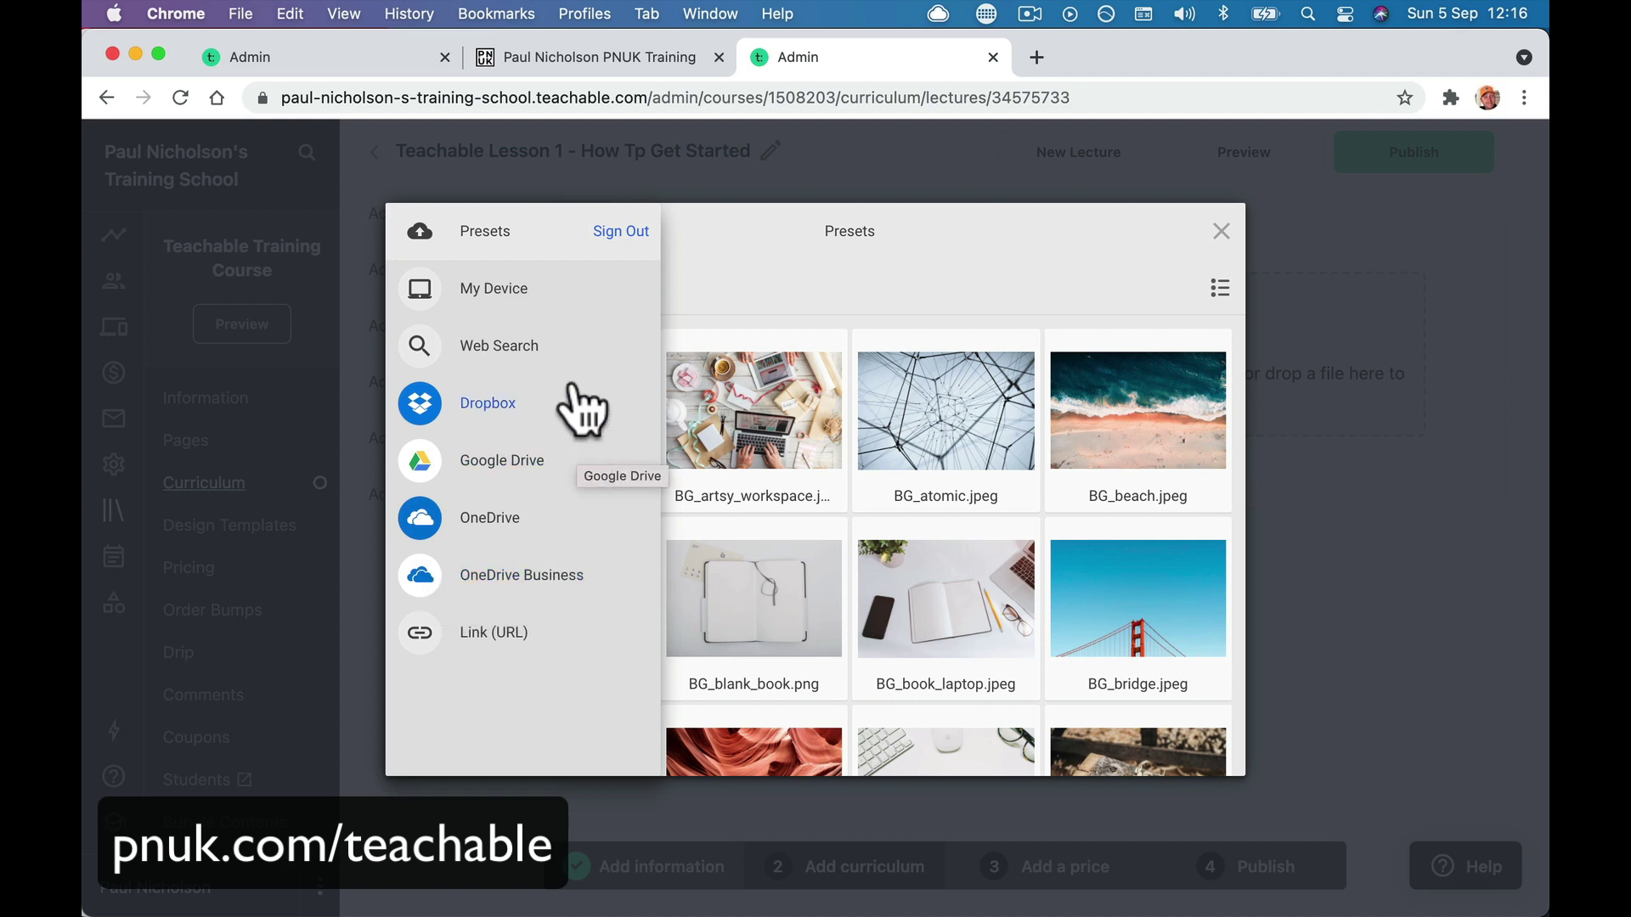
{"action": "left_click", "coordinate": [570, 293]}
{"action": "left_click", "coordinate": [841, 503]}
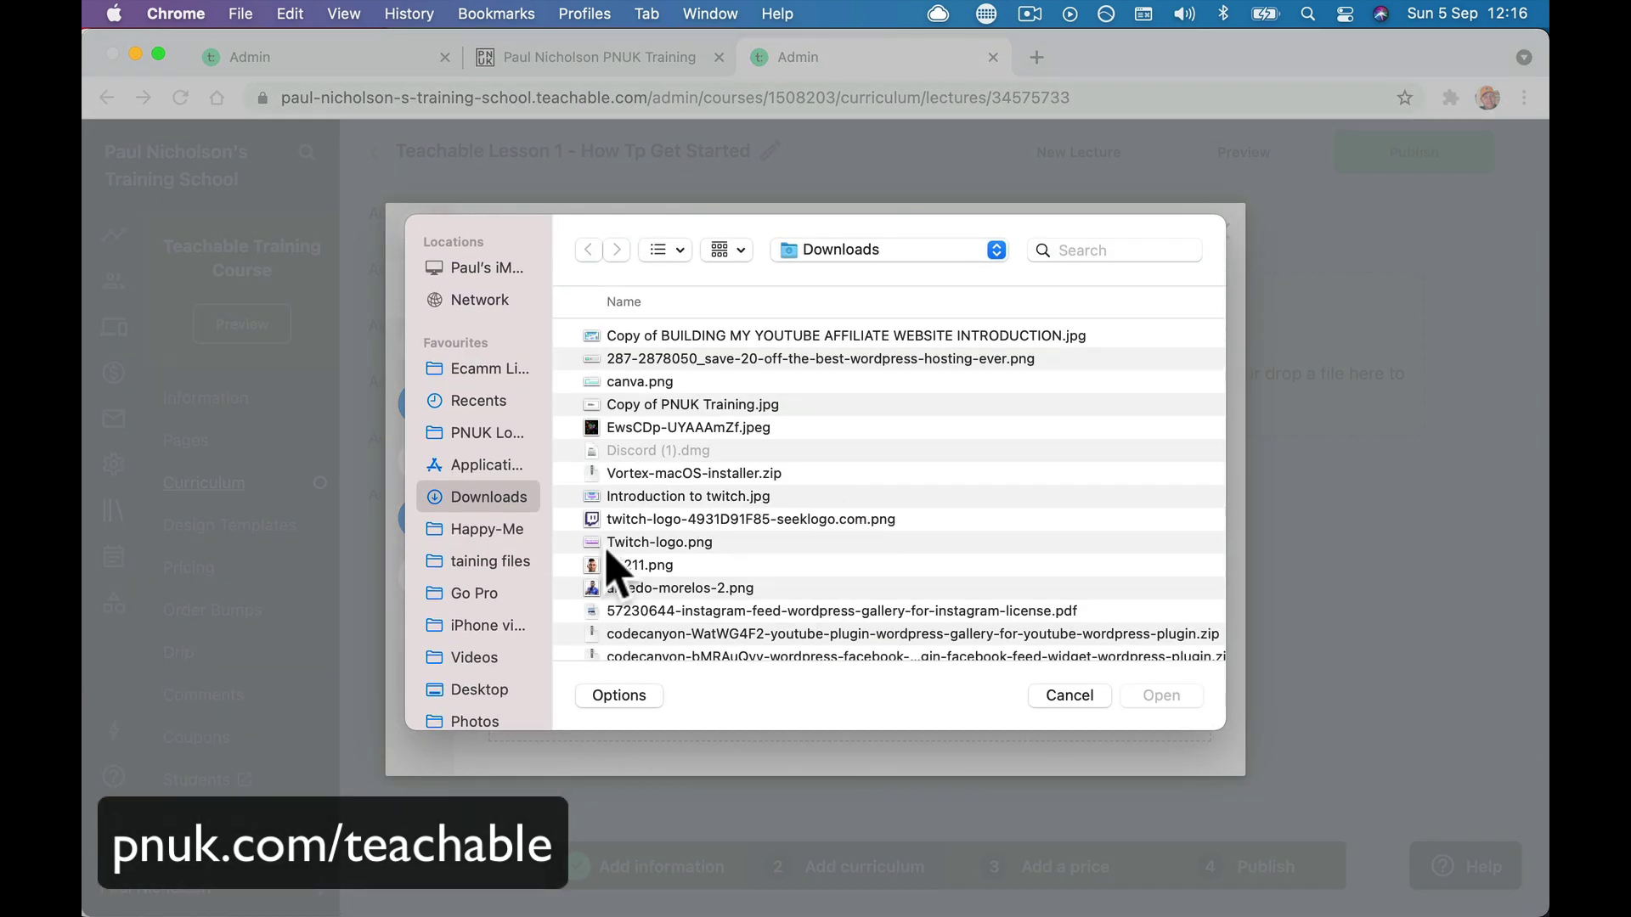
{"action": "left_click", "coordinate": [481, 657]}
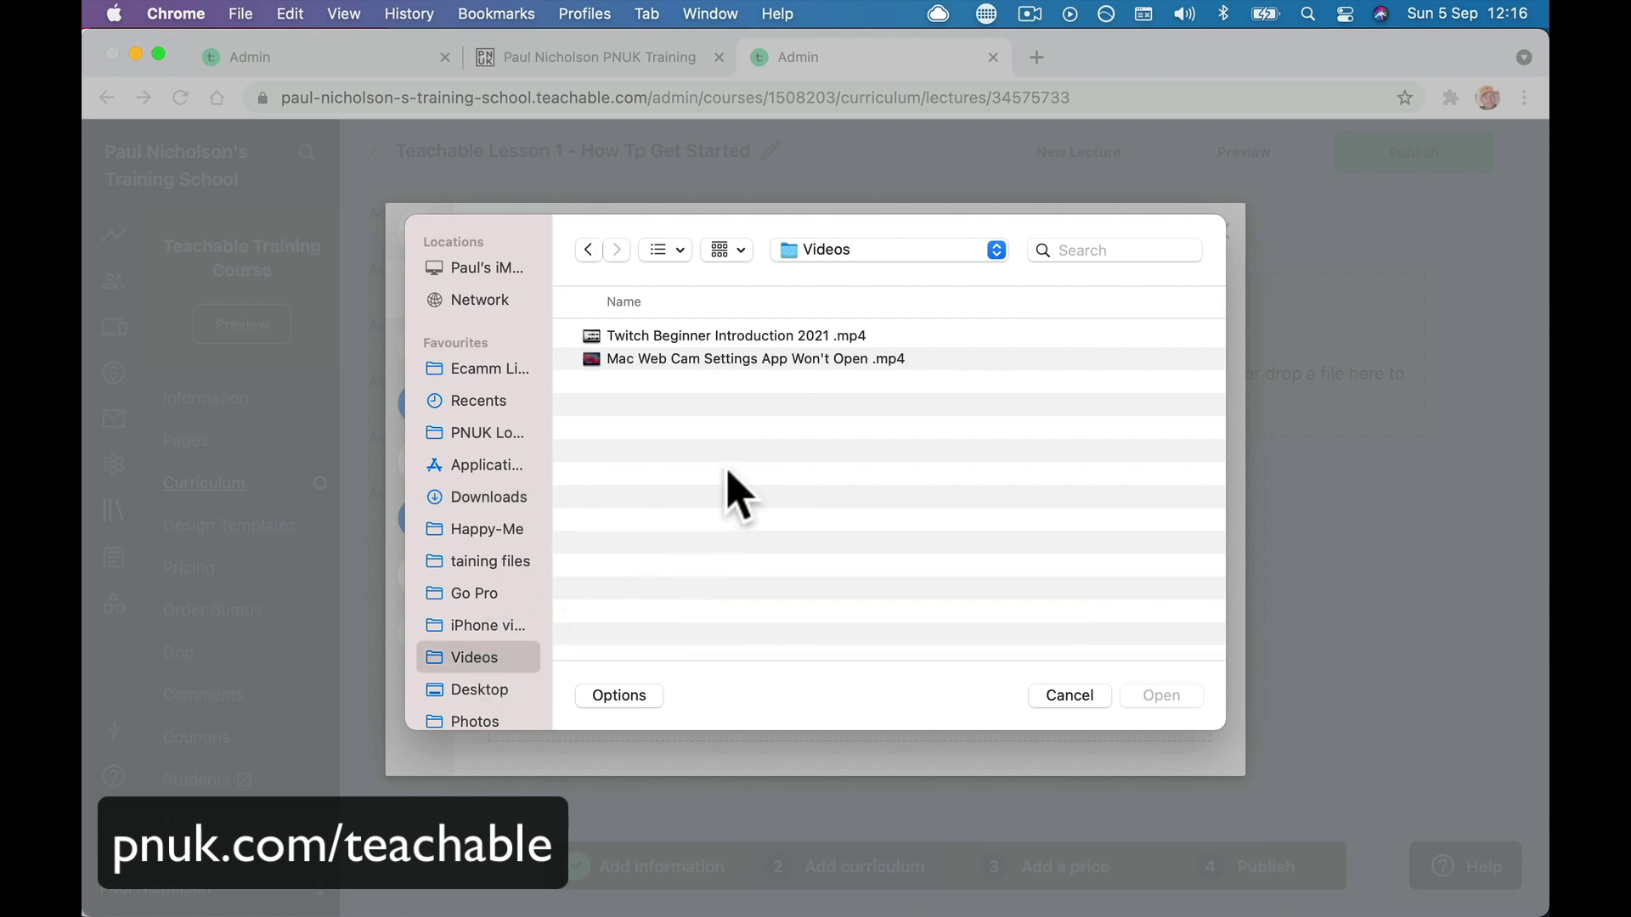
{"action": "scroll", "coordinate": [728, 484], "scroll_direction": "right", "scroll_amount": 5}
{"action": "scroll", "coordinate": [728, 492], "scroll_direction": "right", "scroll_amount": 2}
{"action": "scroll", "coordinate": [721, 476], "scroll_direction": "left", "scroll_amount": 8}
{"action": "double_click", "coordinate": [692, 364]}
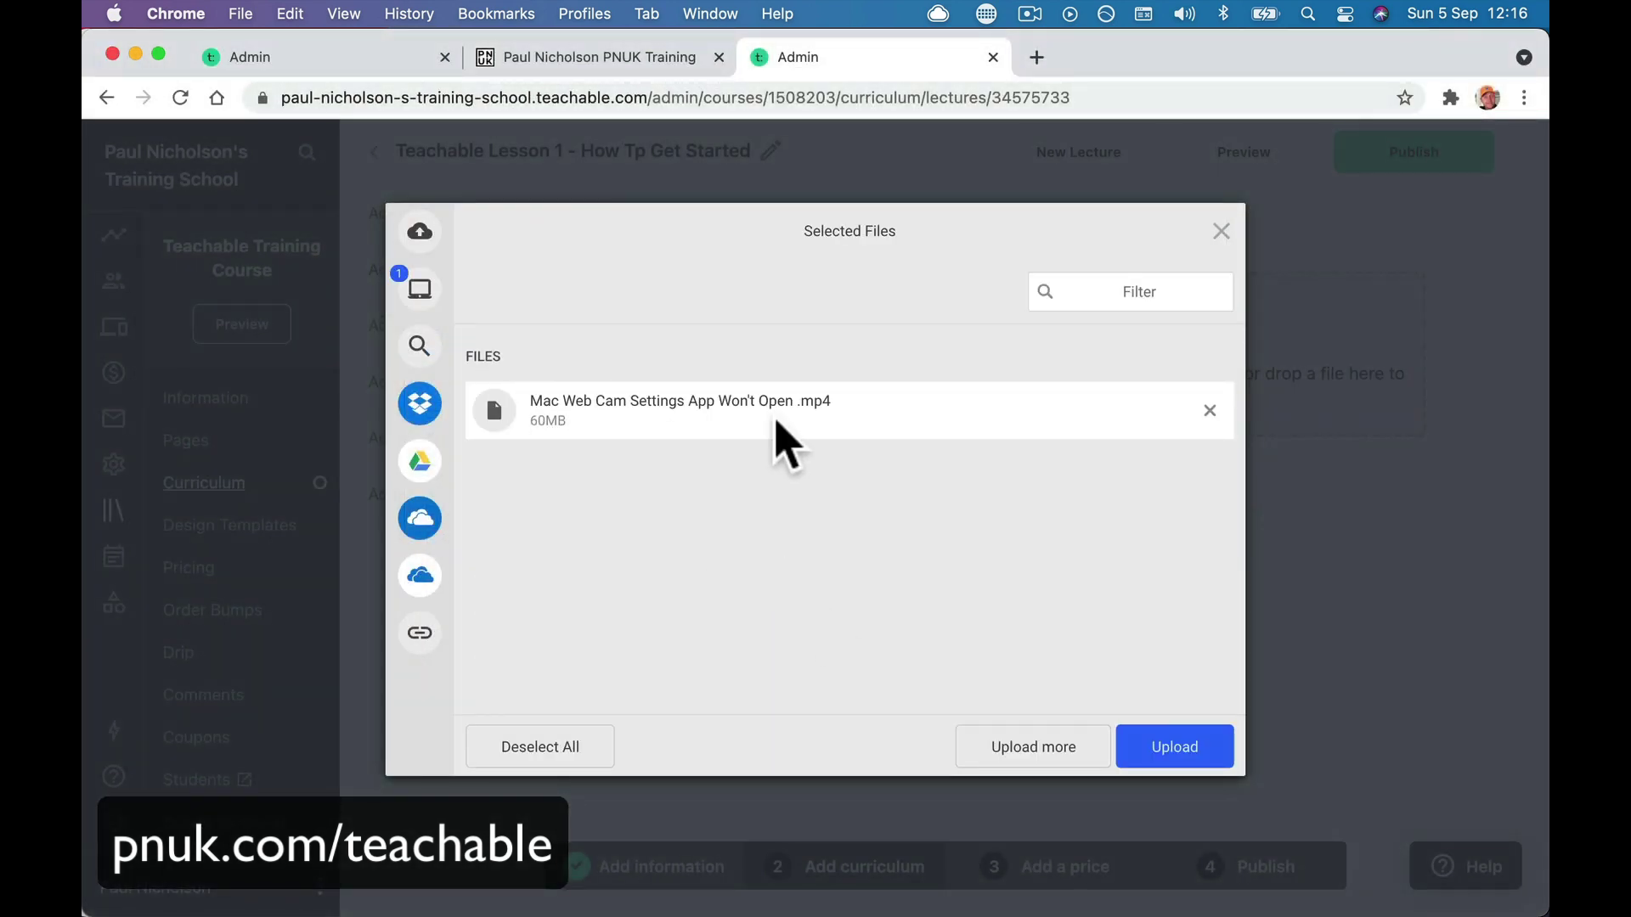
{"action": "left_click", "coordinate": [1175, 747]}
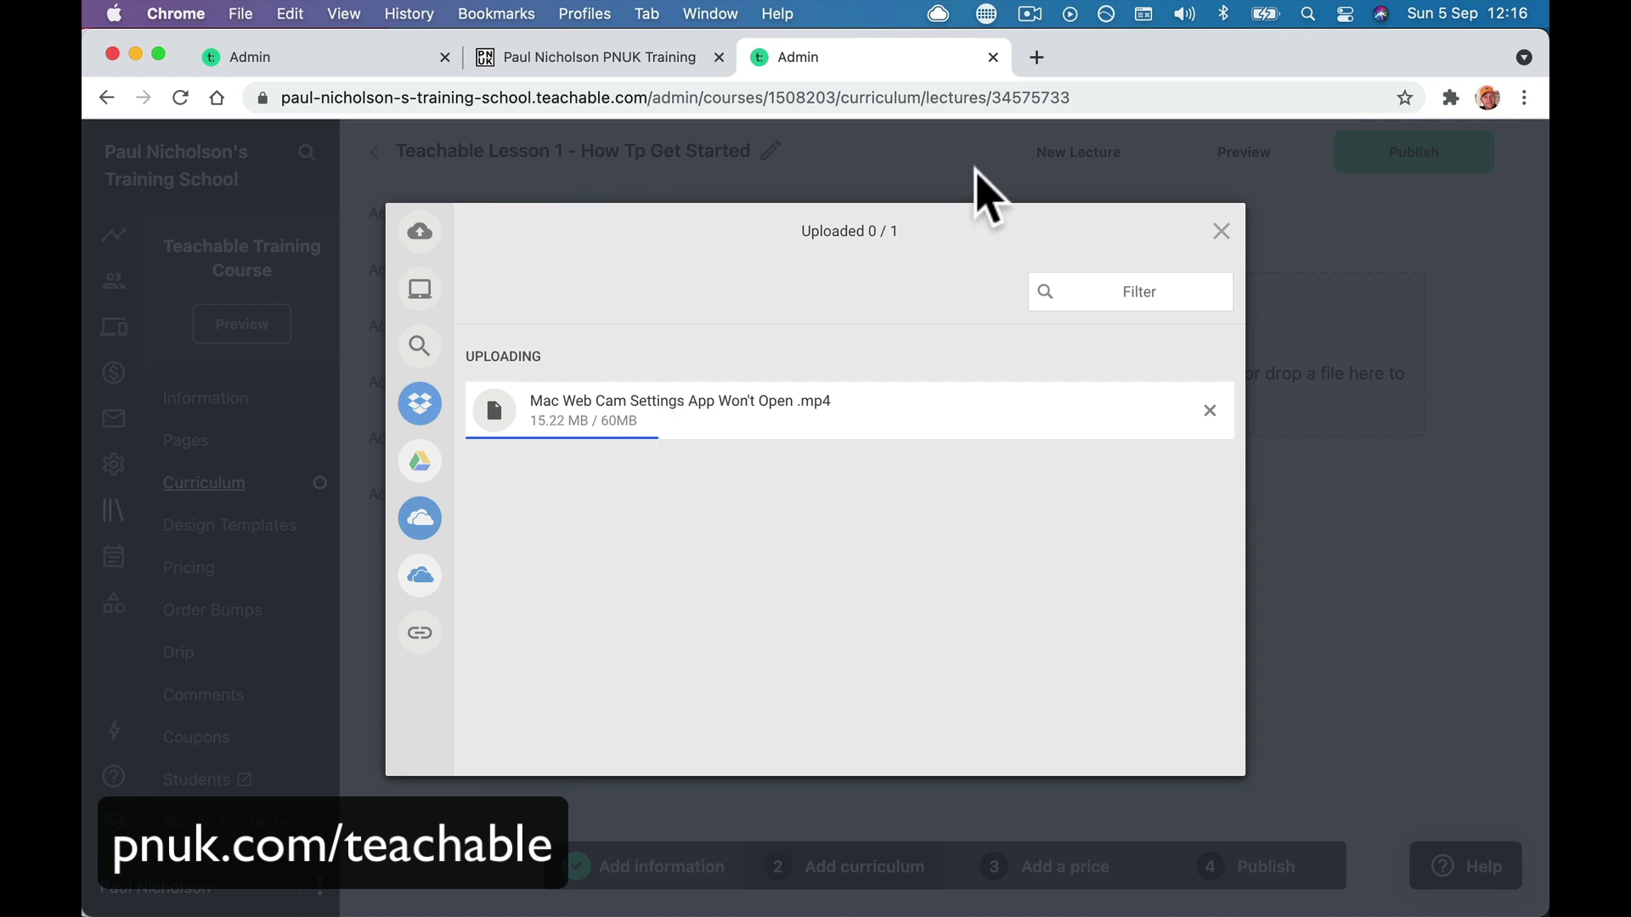
{"action": "left_click", "coordinate": [1032, 51]}
Load youtube.com in the new tab and check on the Teachable video upload progress.
{"action": "type", "text": "youtube.com"}
{"action": "key", "text": "Return"}
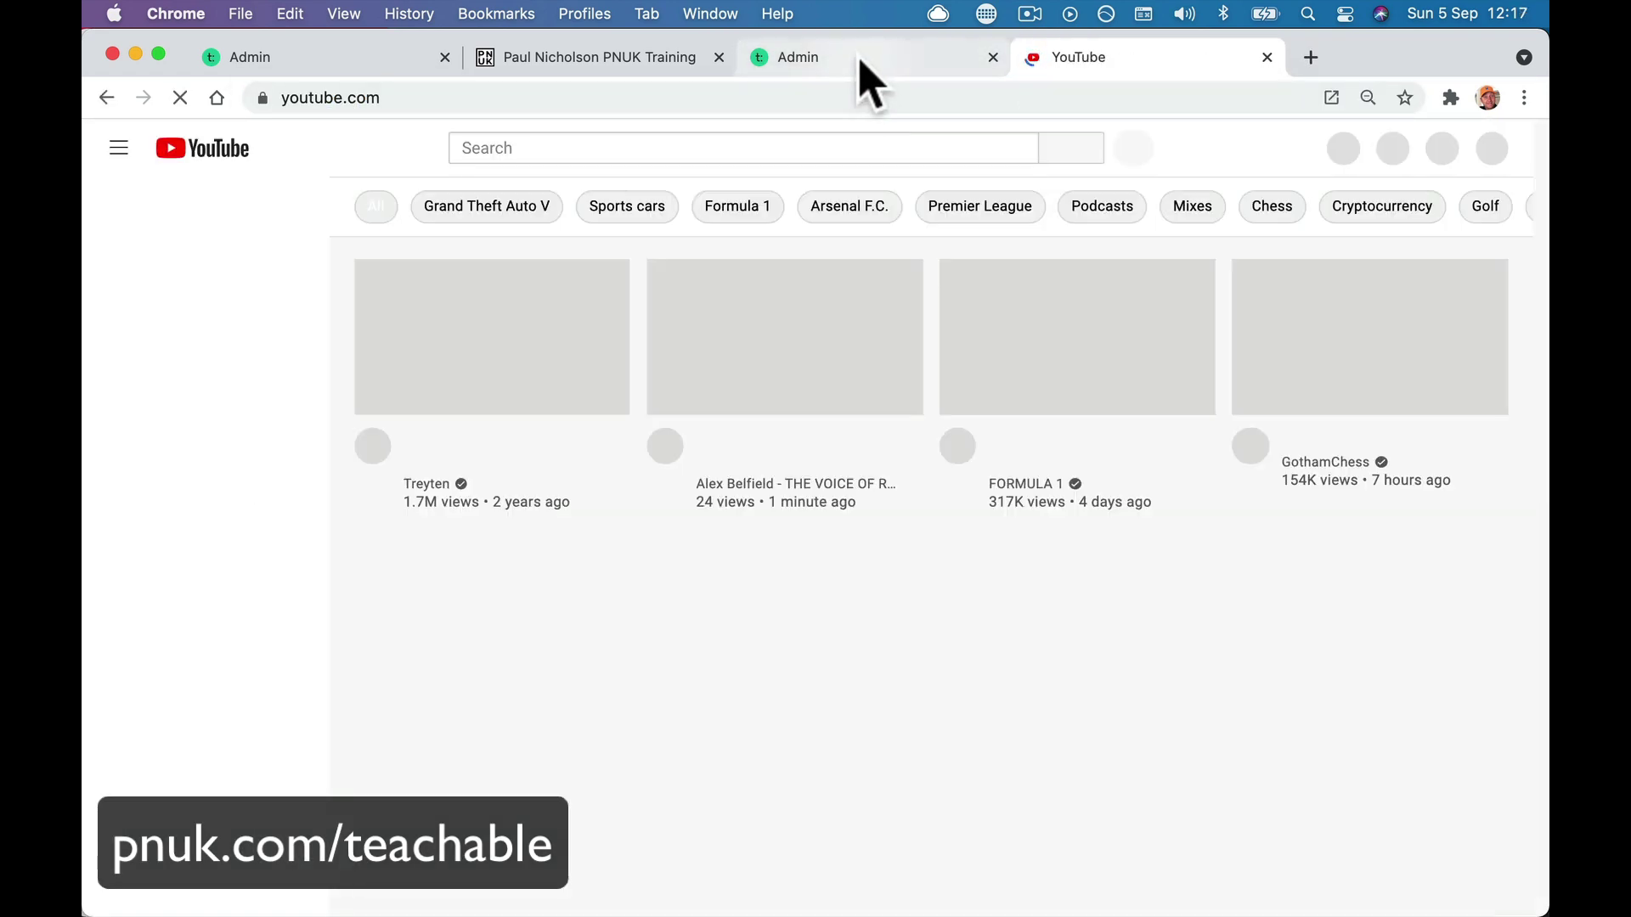
{"action": "left_click", "coordinate": [857, 57]}
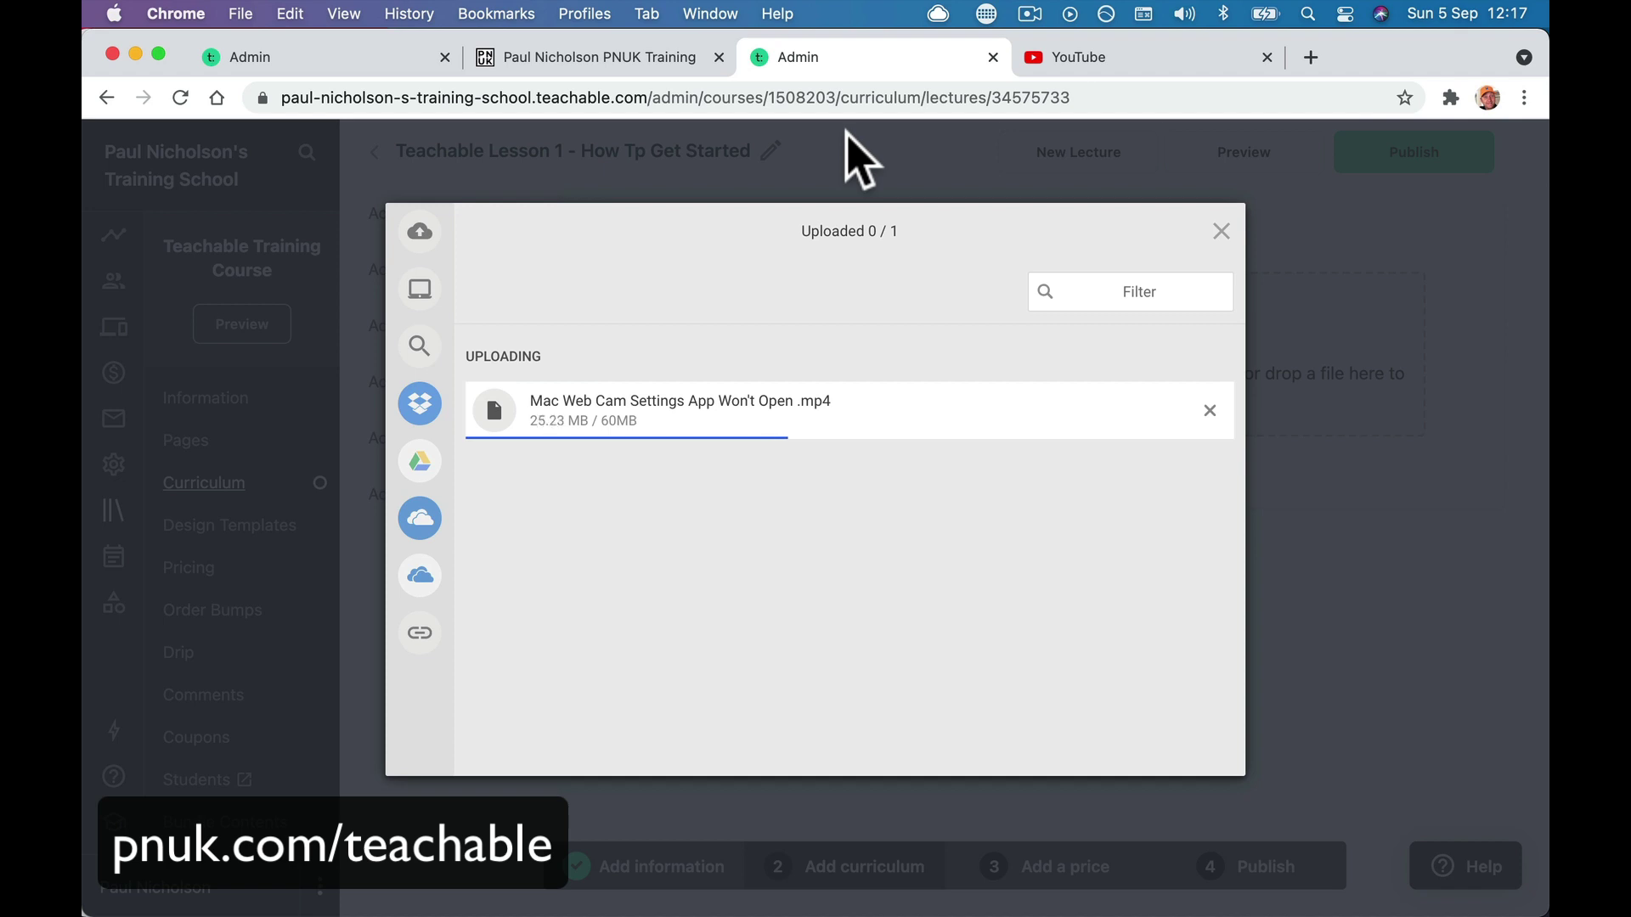
Go to your own YouTube channel's Videos tab and scroll through the older uploads.
{"action": "left_click", "coordinate": [1123, 58]}
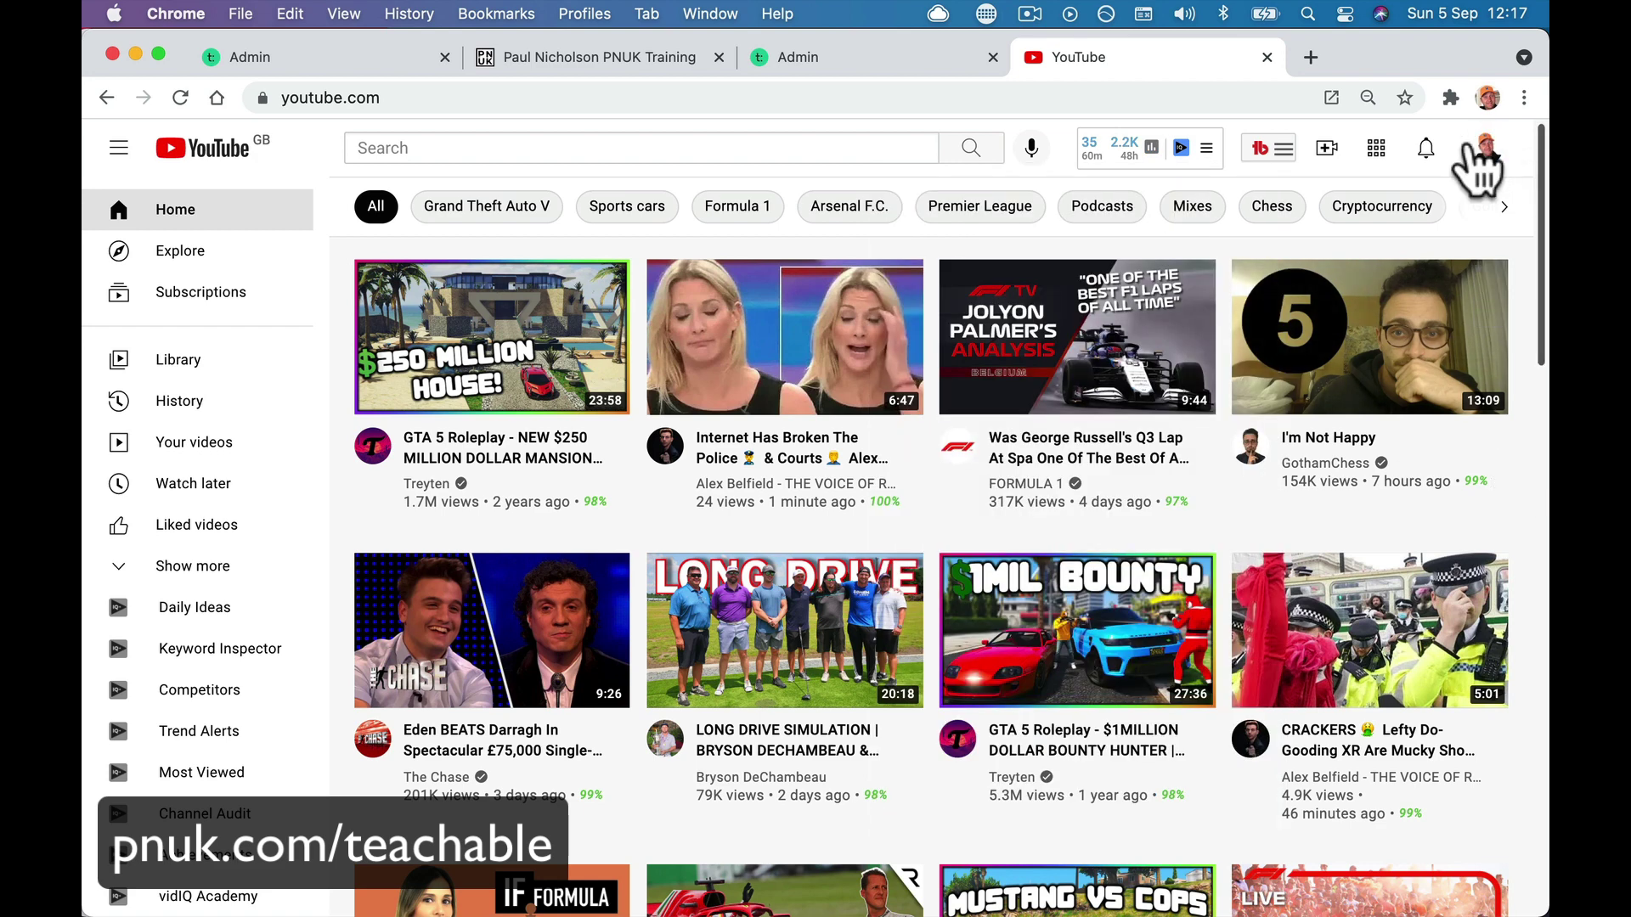
{"action": "left_click", "coordinate": [1487, 149]}
{"action": "left_click", "coordinate": [1308, 277]}
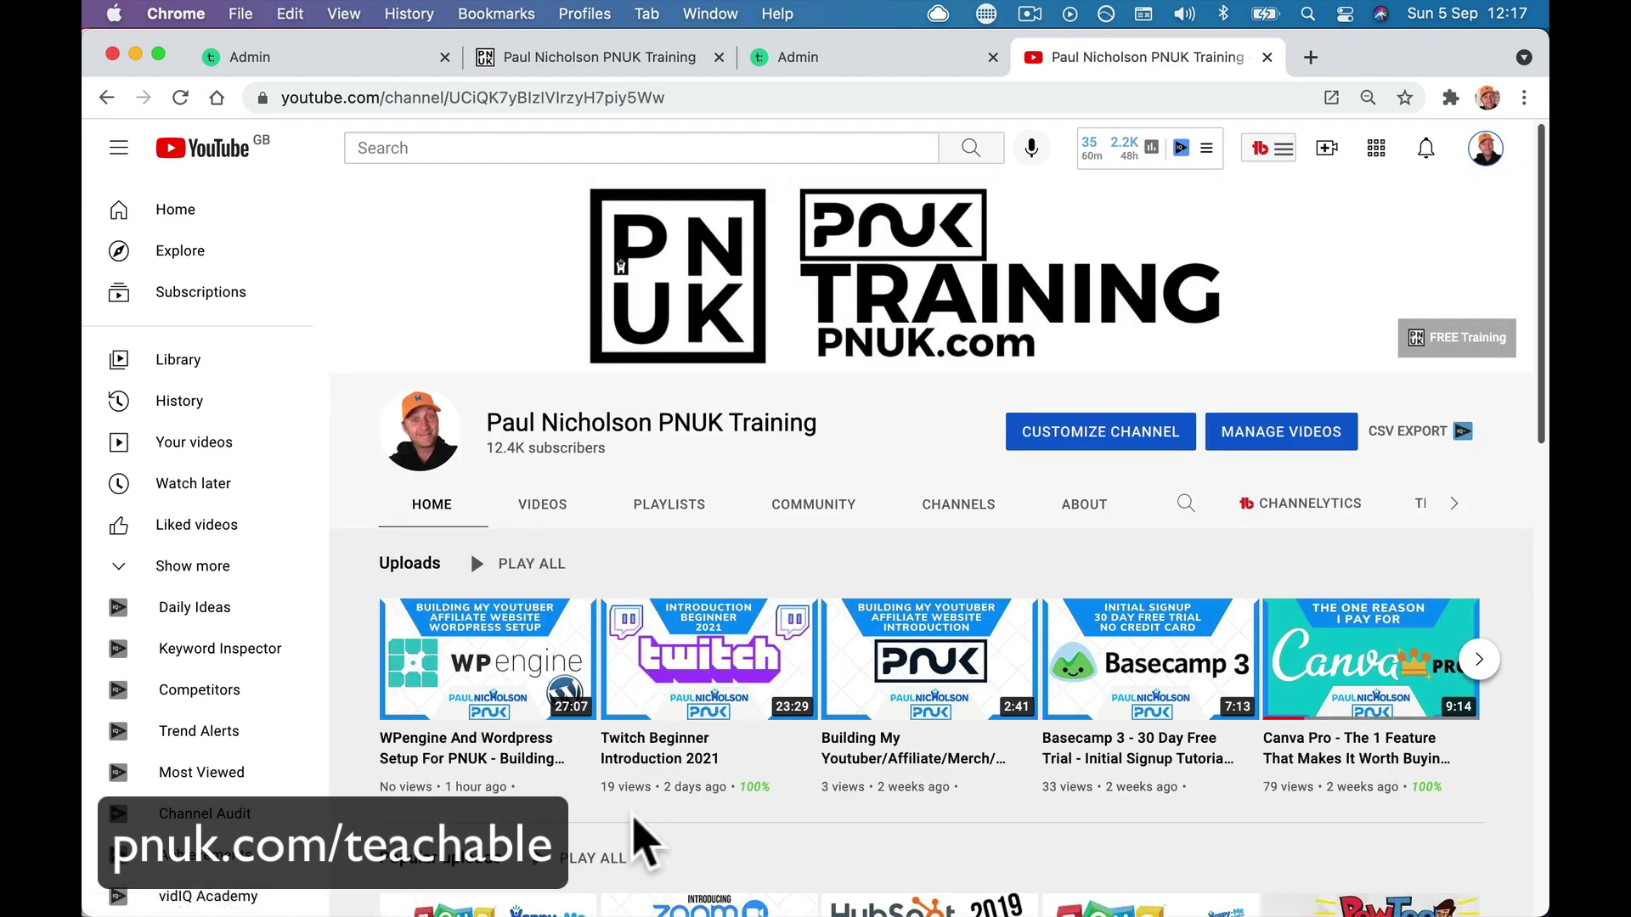
{"action": "left_click", "coordinate": [542, 505]}
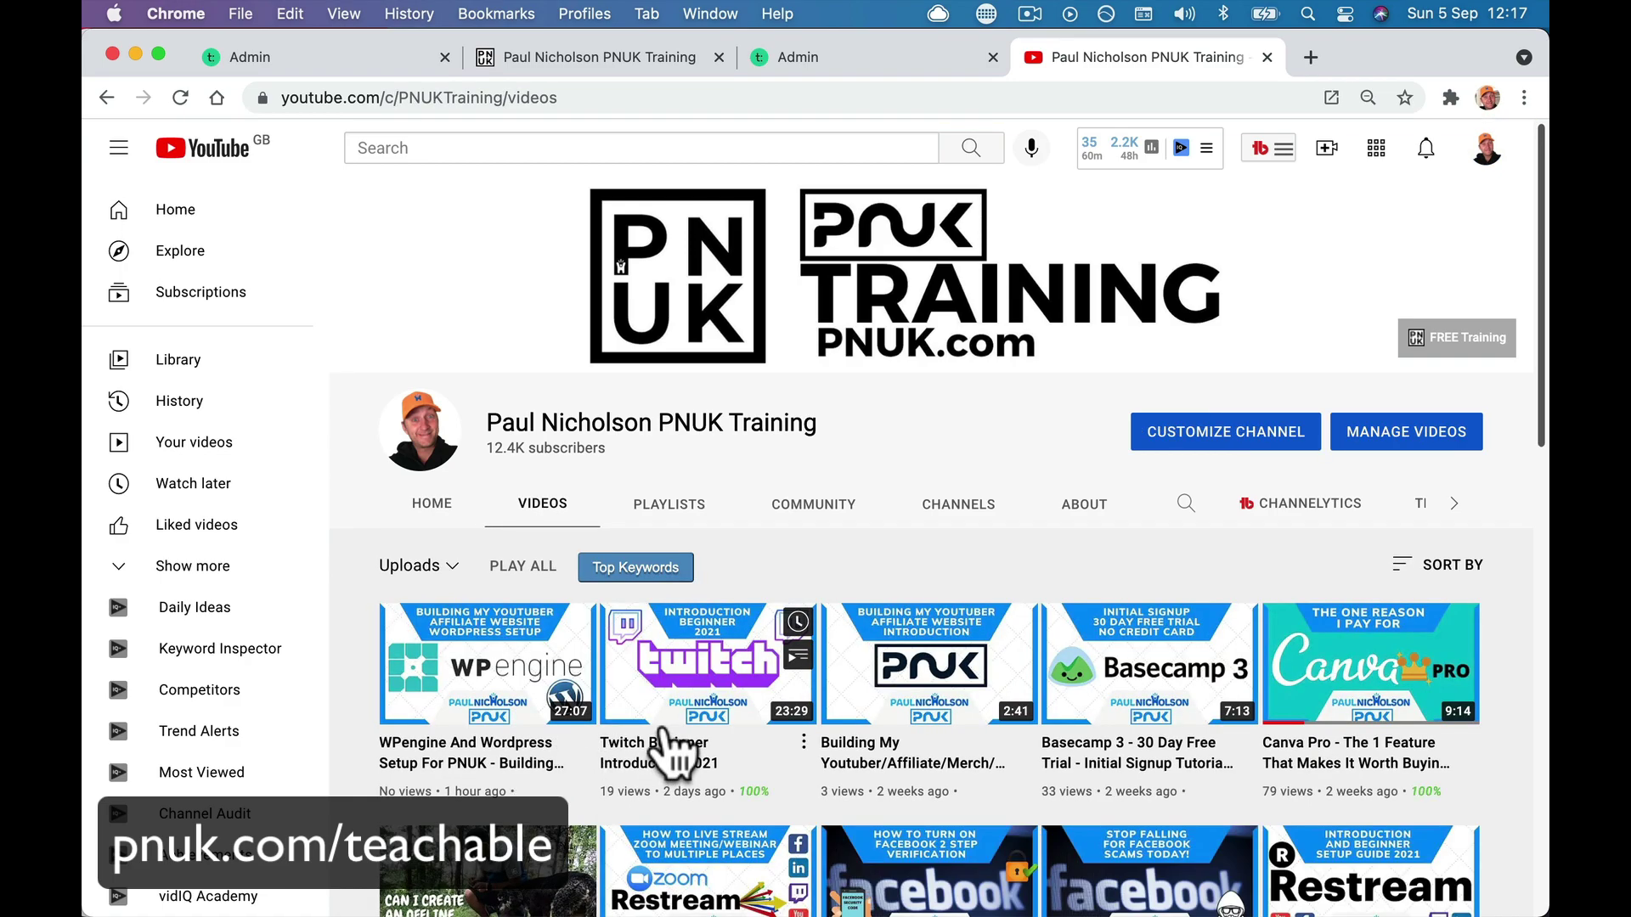
{"action": "scroll", "coordinate": [677, 752], "scroll_direction": "down", "scroll_amount": 12}
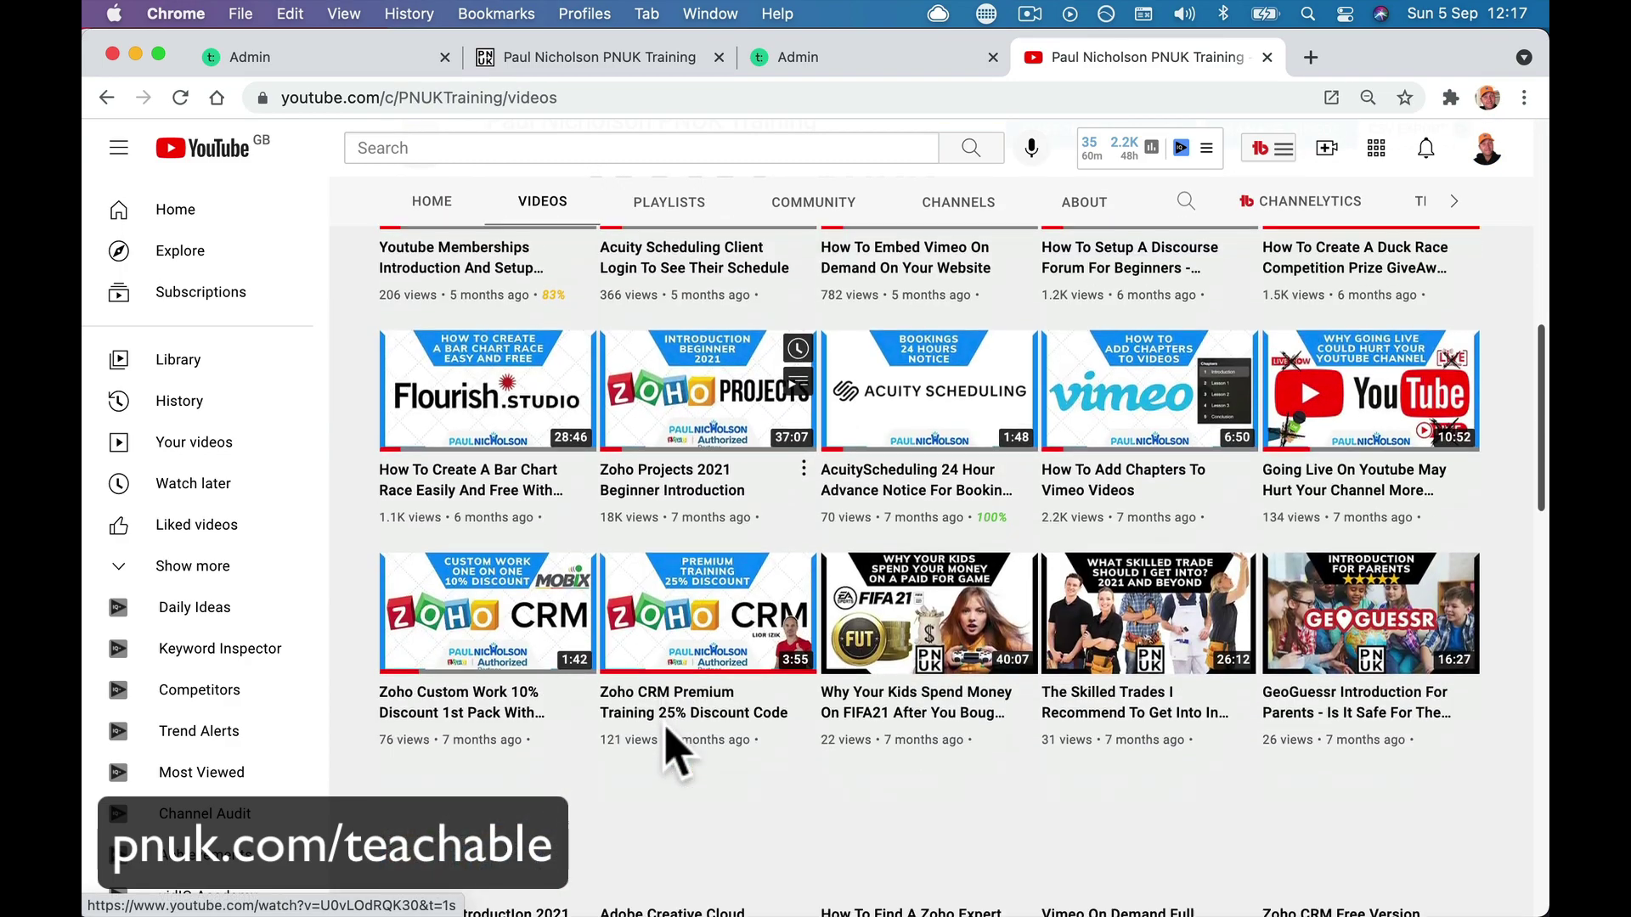
{"action": "scroll", "coordinate": [677, 752], "scroll_direction": "down", "scroll_amount": 20}
{"action": "scroll", "coordinate": [670, 755], "scroll_direction": "down", "scroll_amount": 10}
{"action": "scroll", "coordinate": [666, 595], "scroll_direction": "up", "scroll_amount": 15}
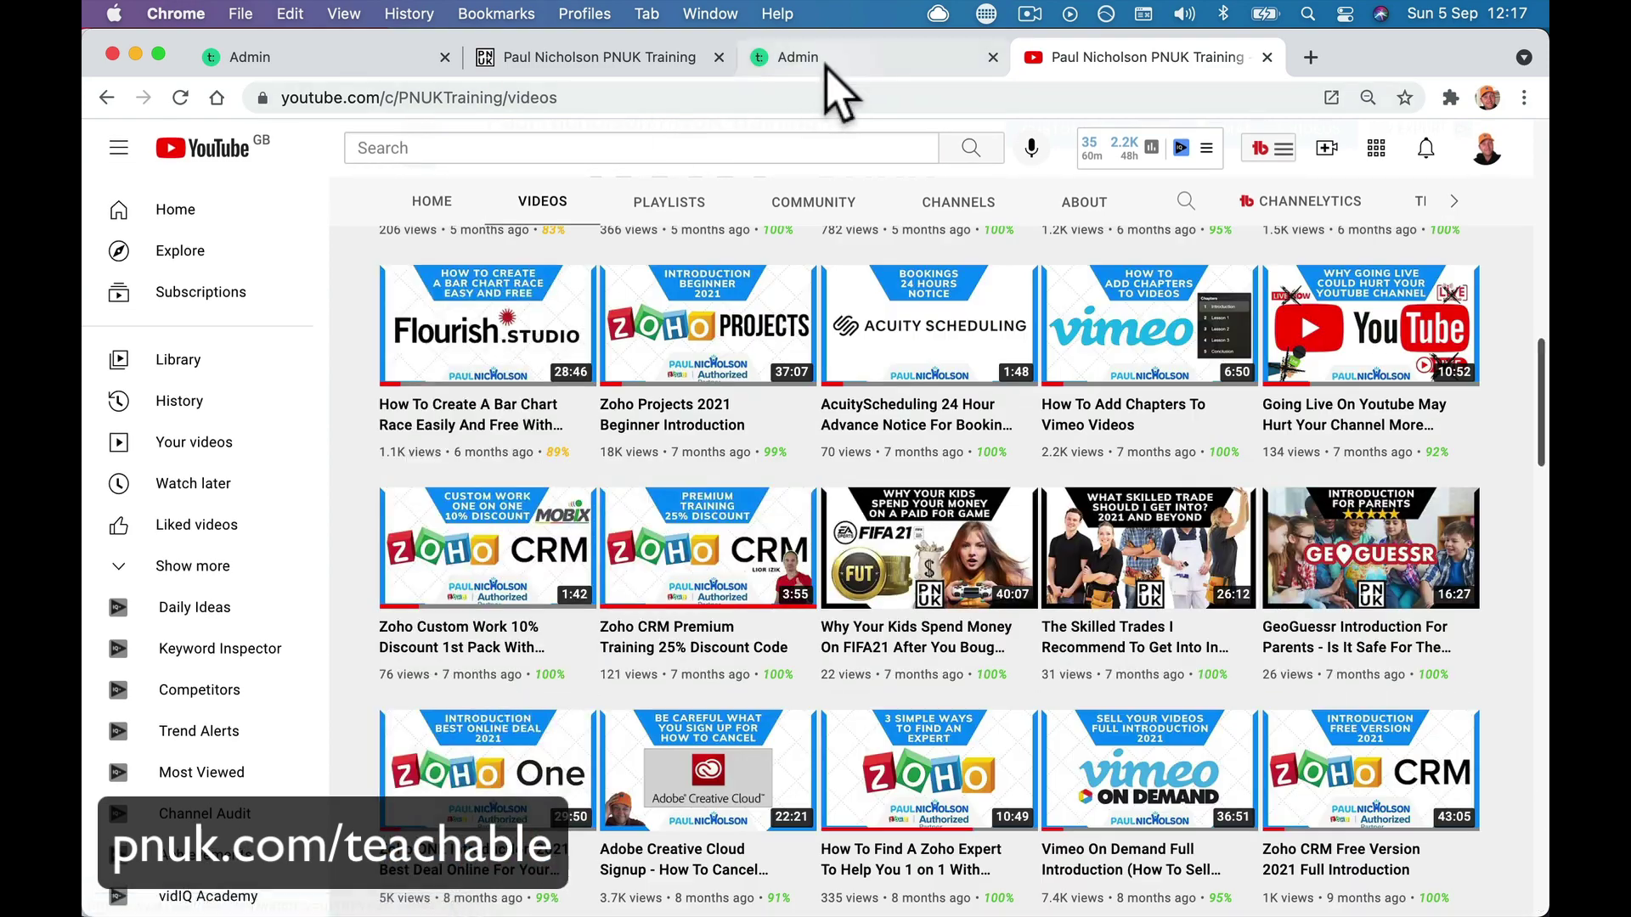
{"action": "left_click", "coordinate": [798, 57]}
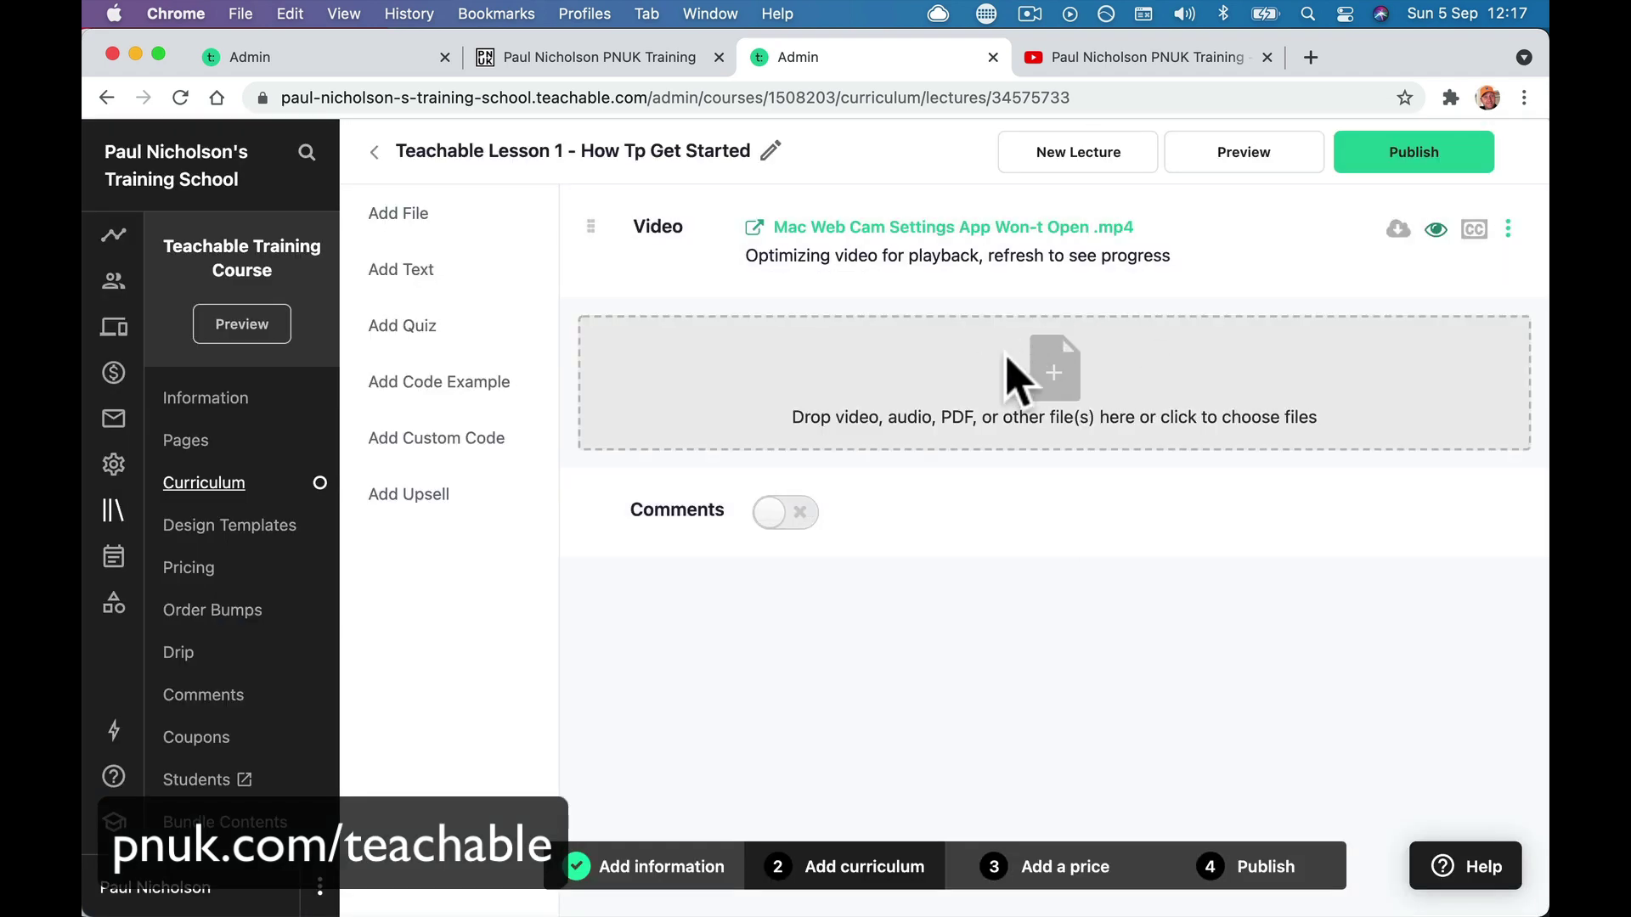
Once the video upload finishes, add an empty text block to Lesson 1.
{"action": "left_click", "coordinate": [400, 269]}
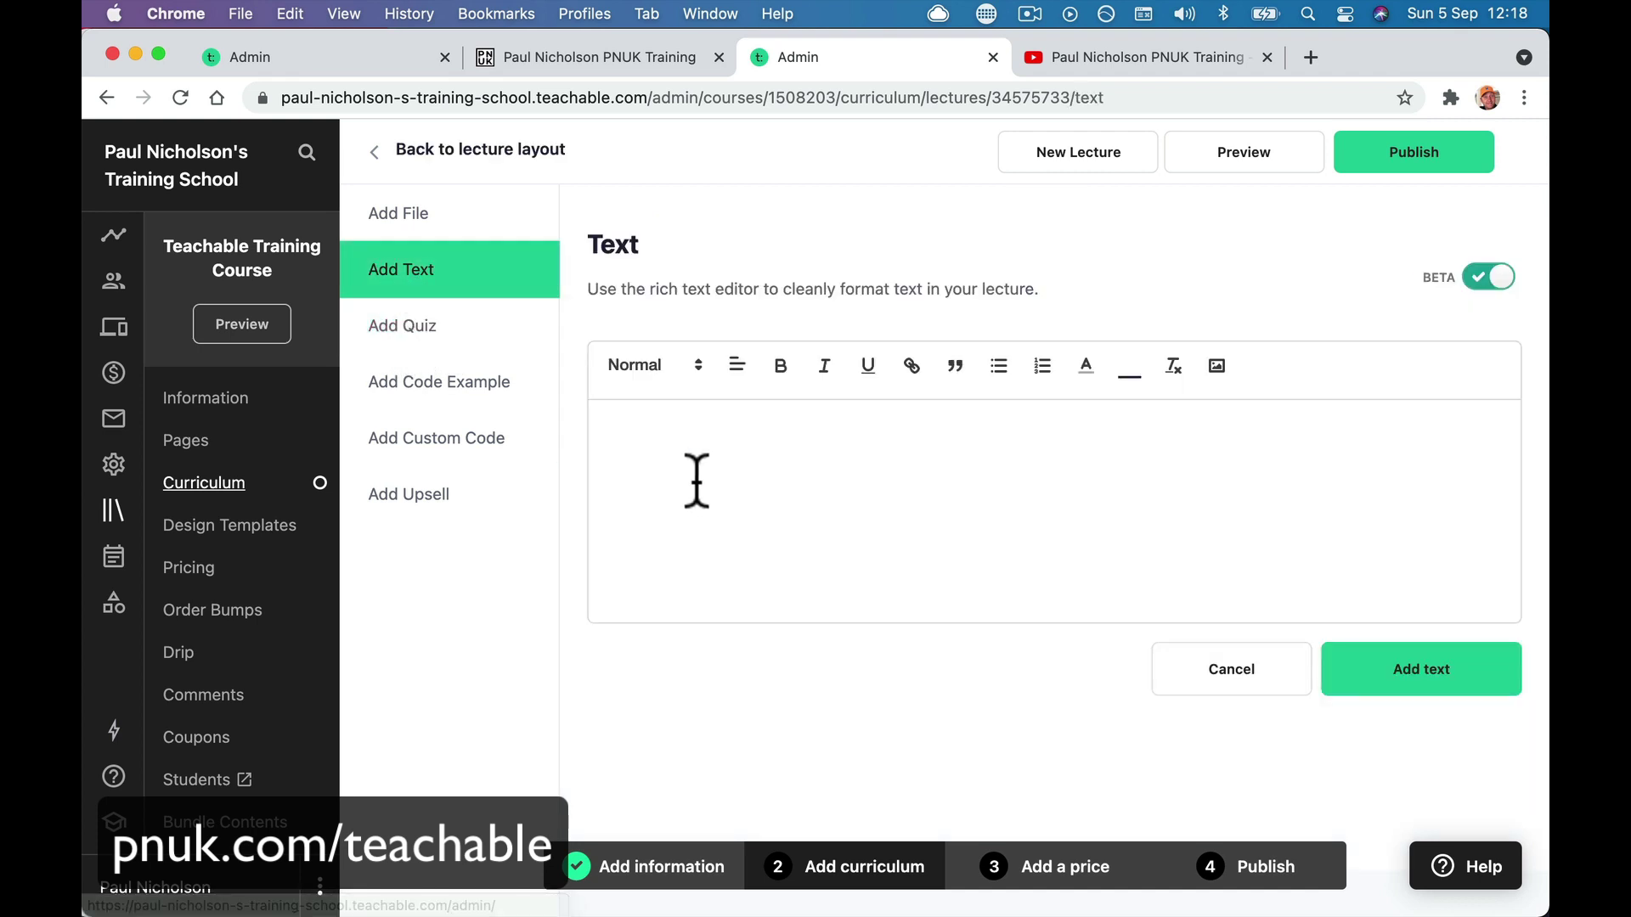
Save the text 'In this lesson I teach you how to change the settings on the Cam Video' and enable comments.
{"action": "type", "text": "In this lesson I teach you how"}
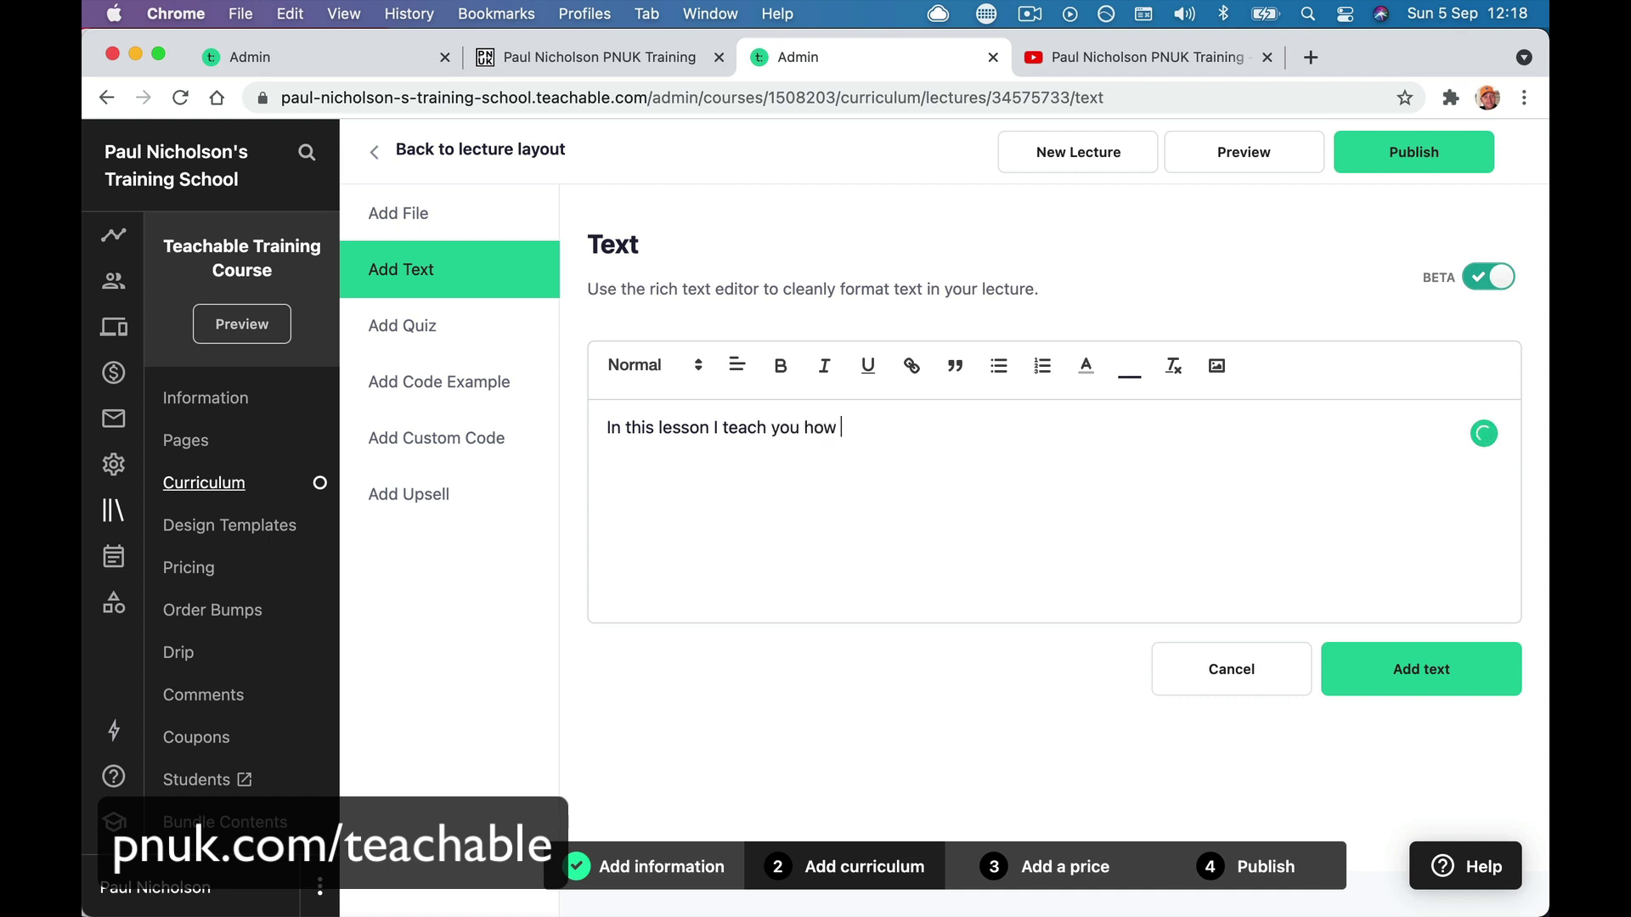
{"action": "type", "text": " to change the settings on"}
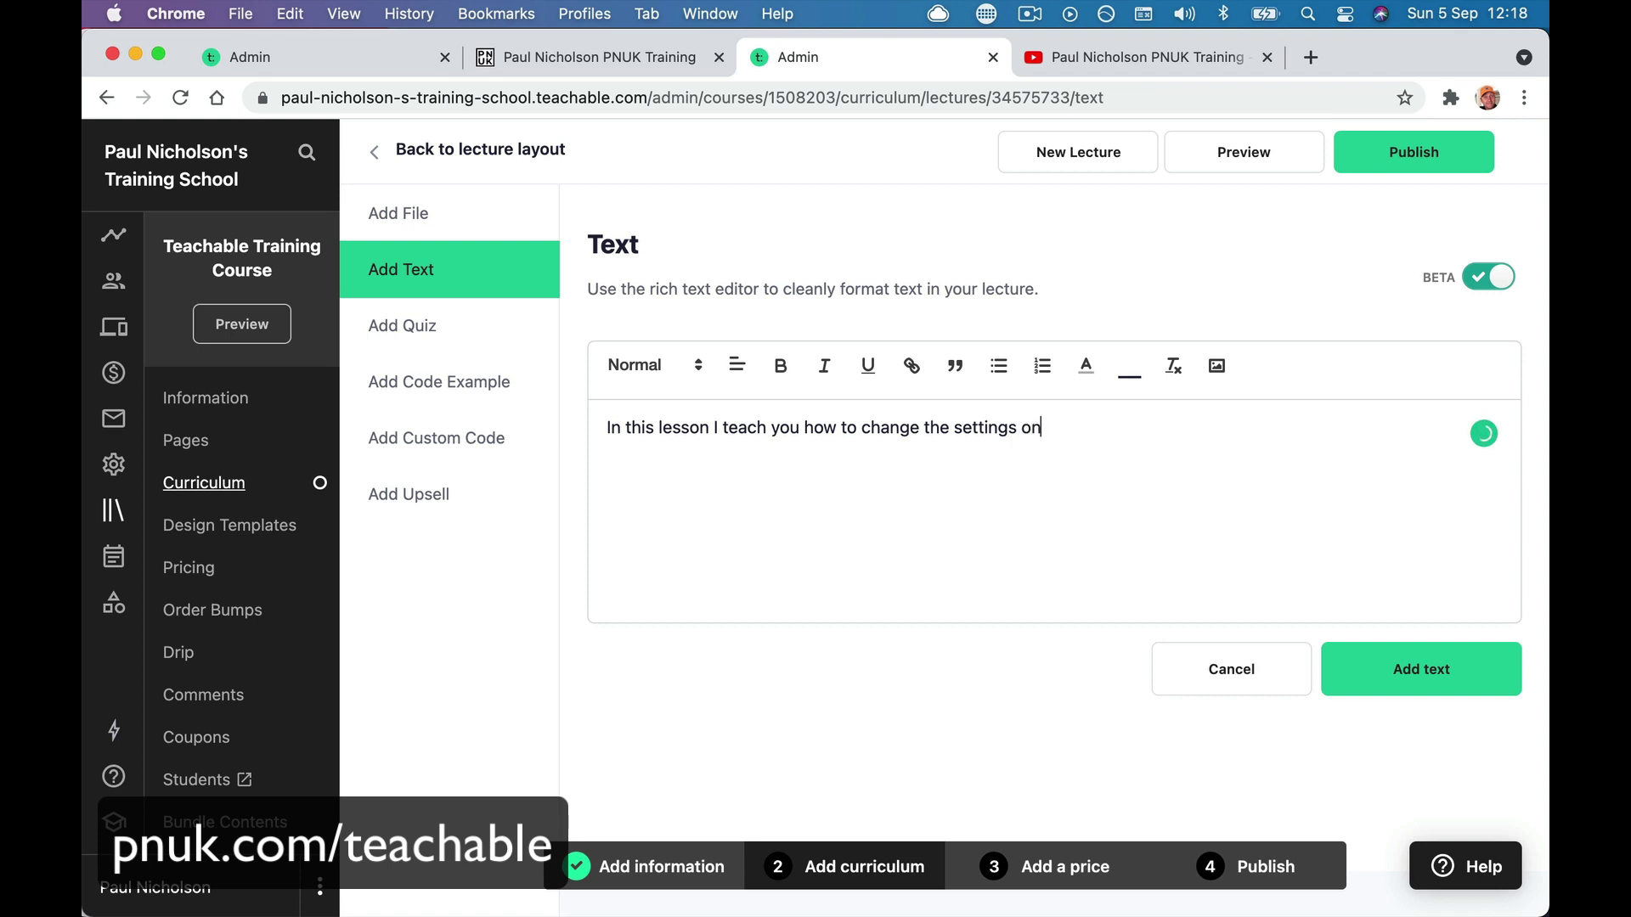
{"action": "type", "text": " the Cam Video."}
{"action": "left_click", "coordinate": [1444, 687]}
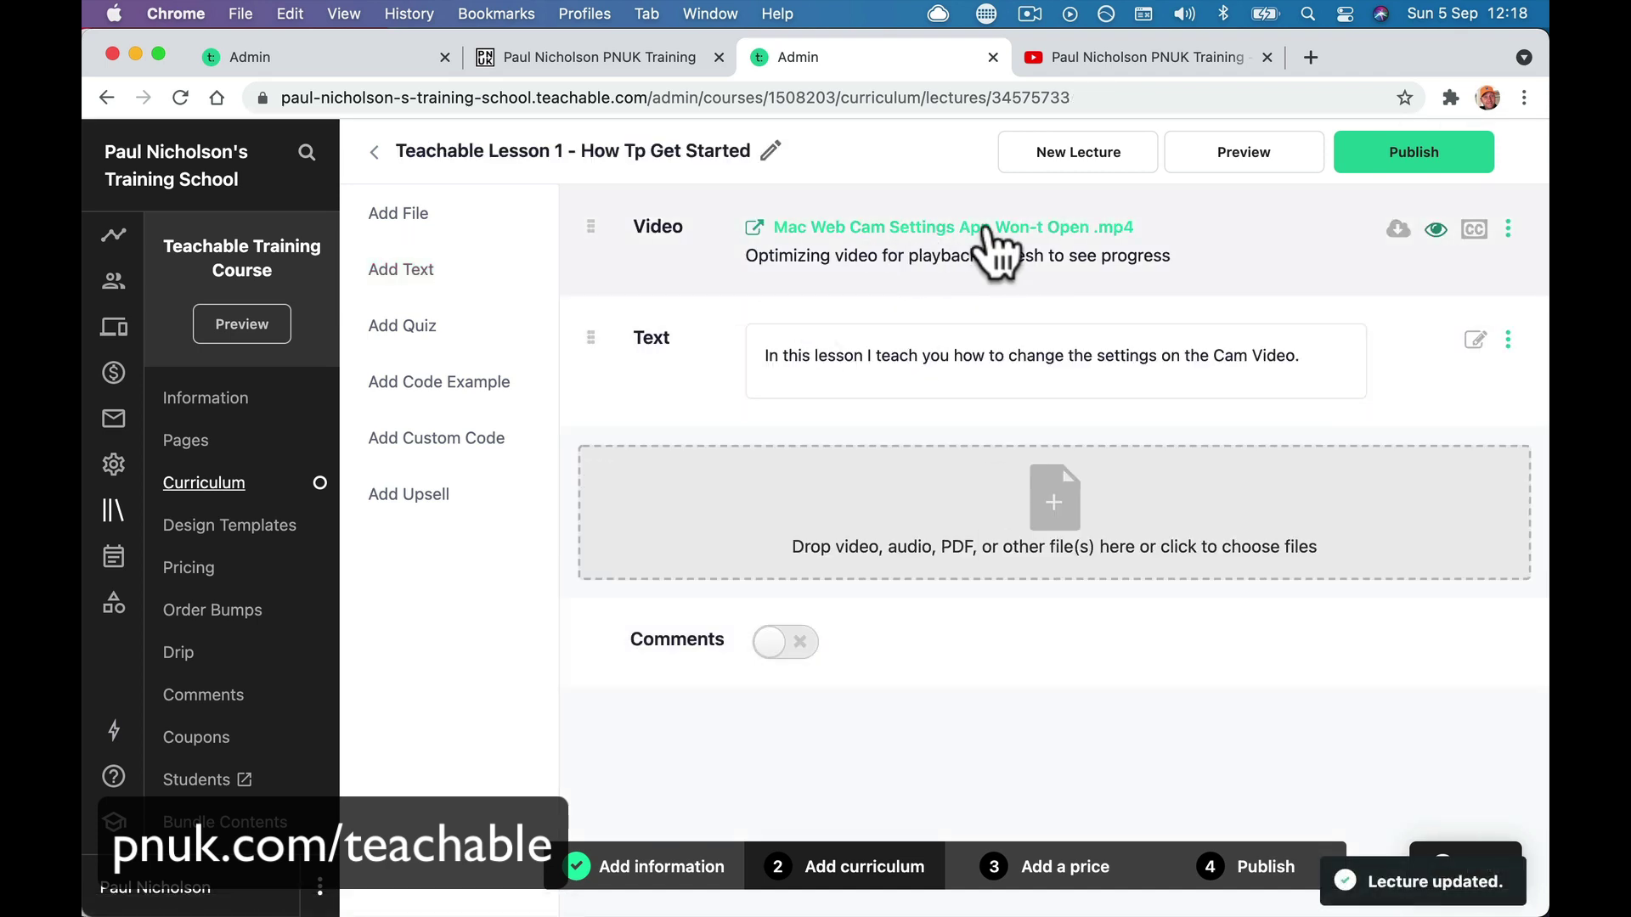
{"action": "left_click", "coordinate": [796, 644]}
Make sure comments are on and publish Lesson 1.
{"action": "left_click", "coordinate": [778, 643]}
{"action": "left_click", "coordinate": [782, 646]}
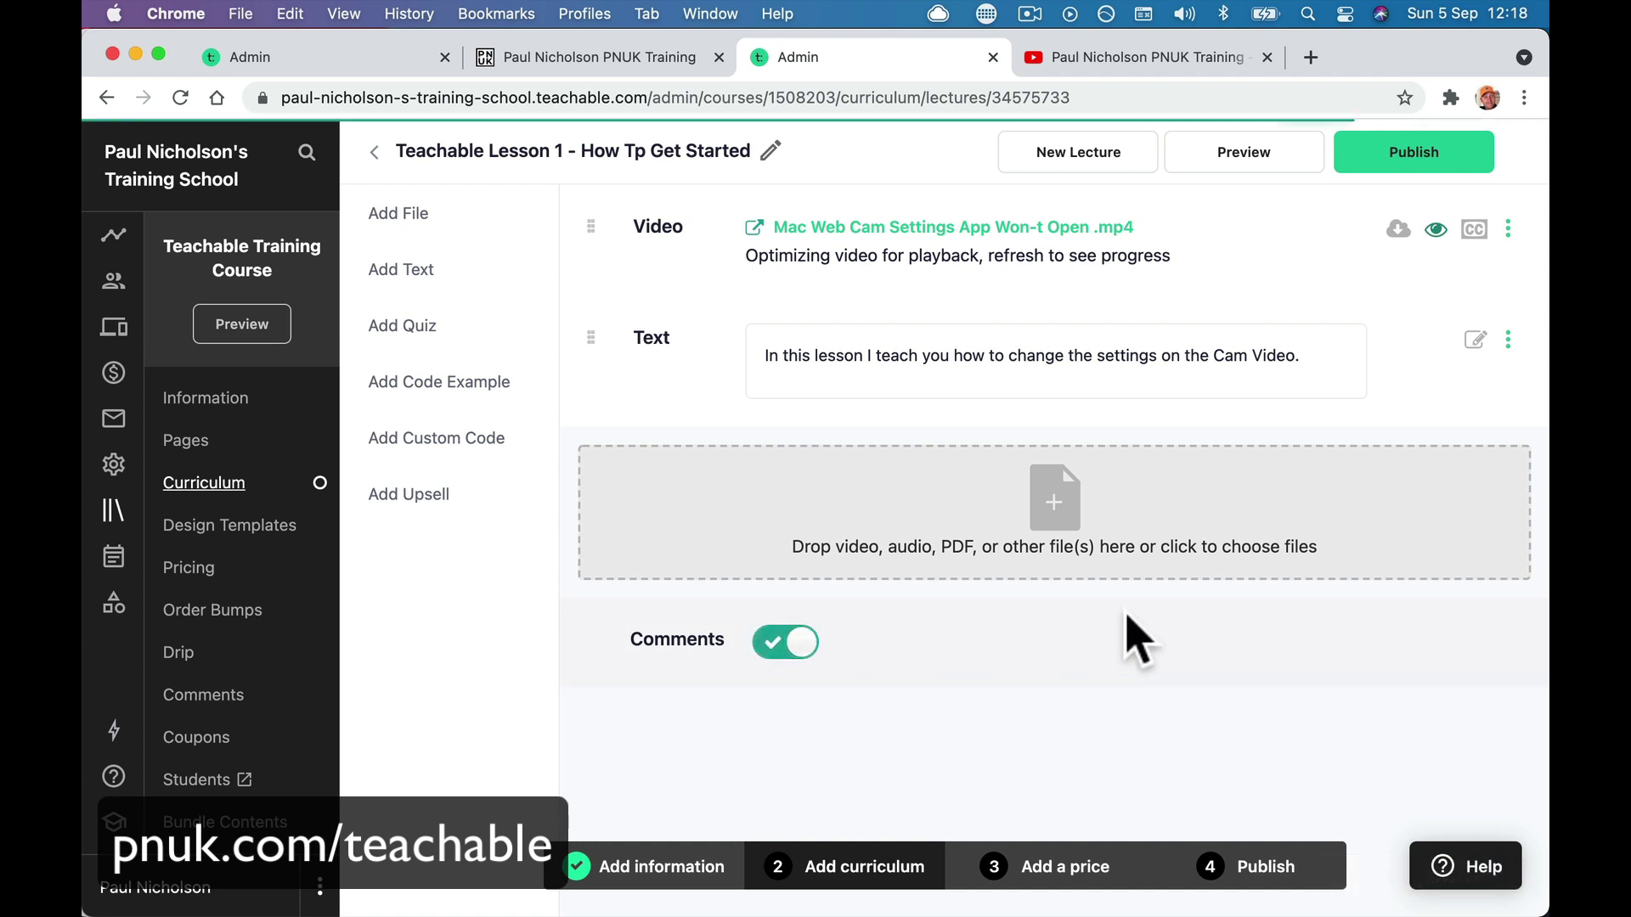
{"action": "left_click", "coordinate": [1406, 156]}
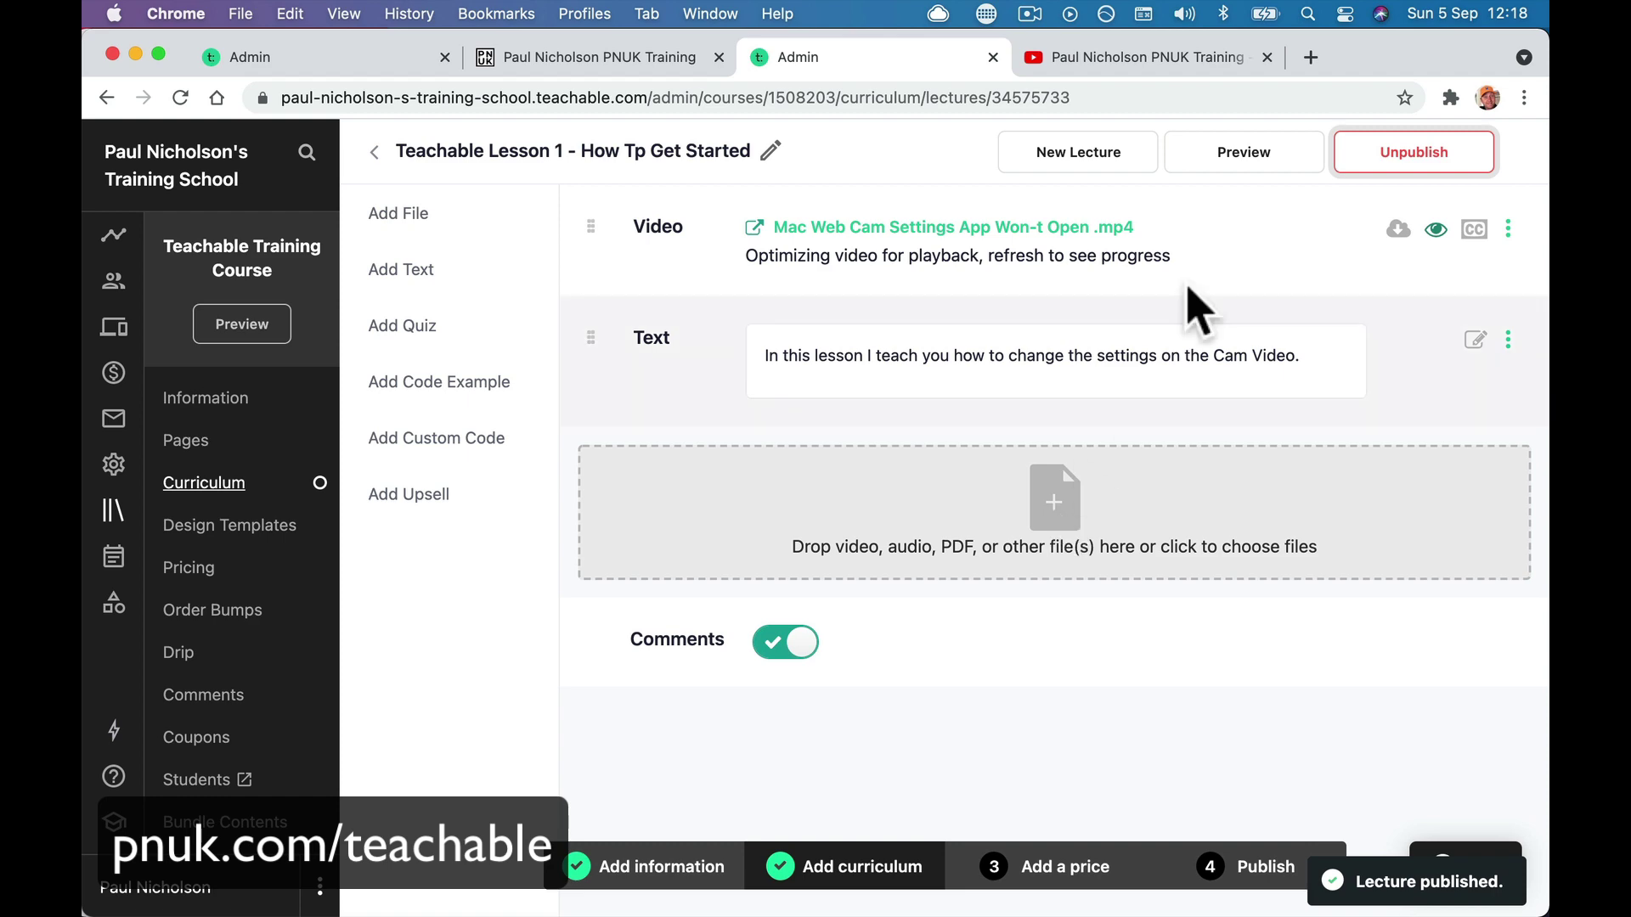
Preview Lesson 1 as a student, play and pause its video, then close the preview.
{"action": "left_click", "coordinate": [1240, 153]}
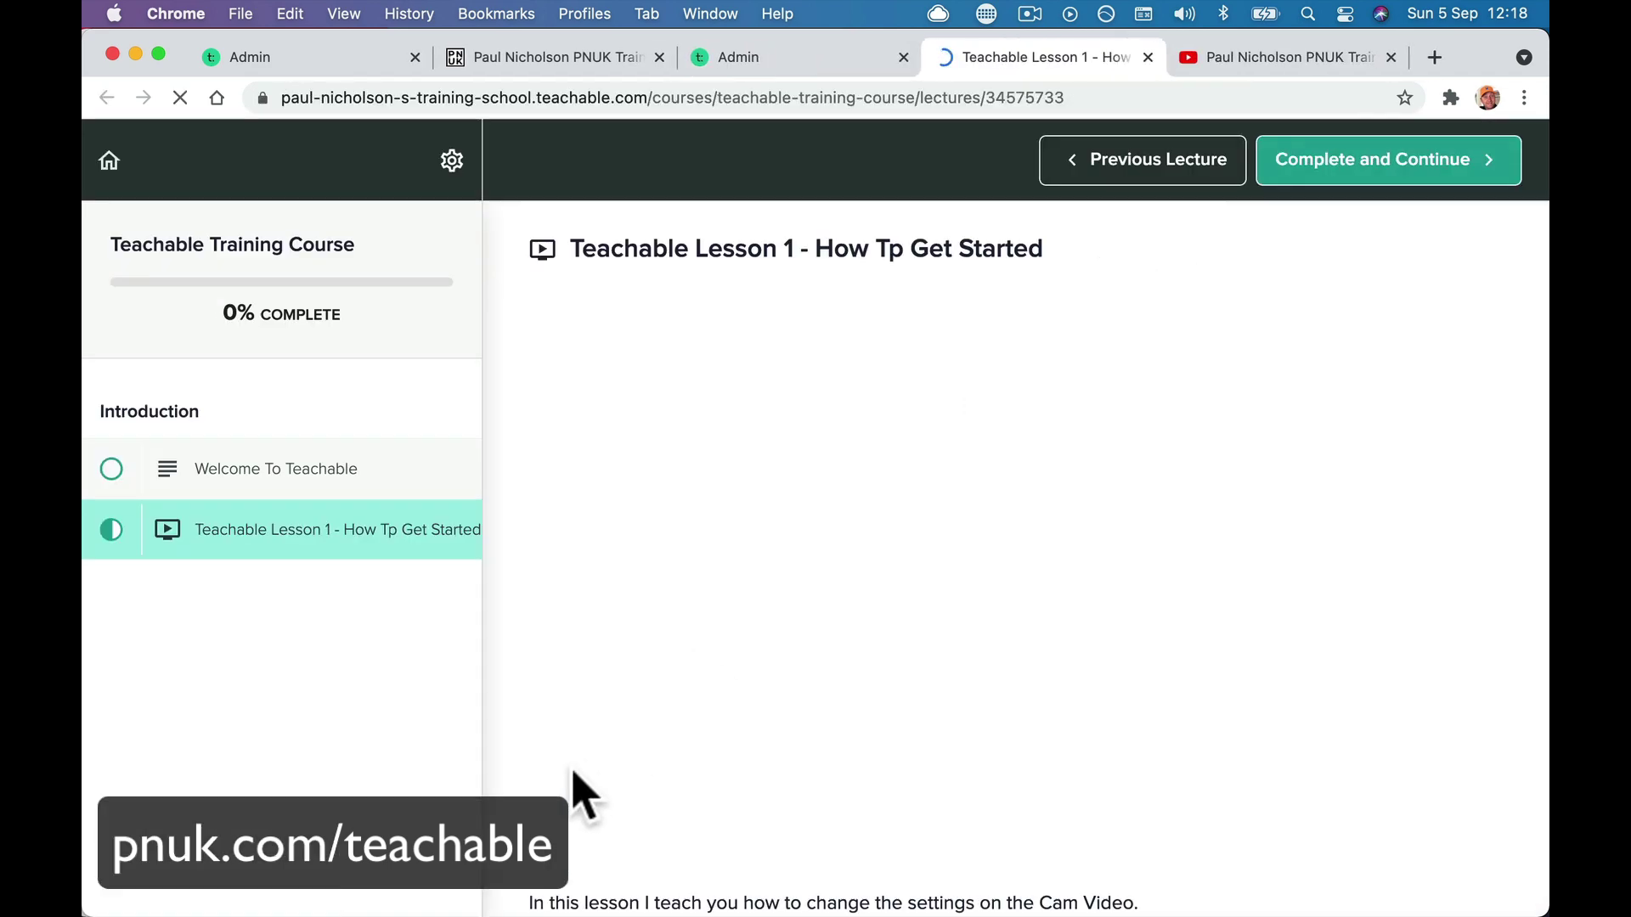
{"action": "left_click", "coordinate": [565, 845]}
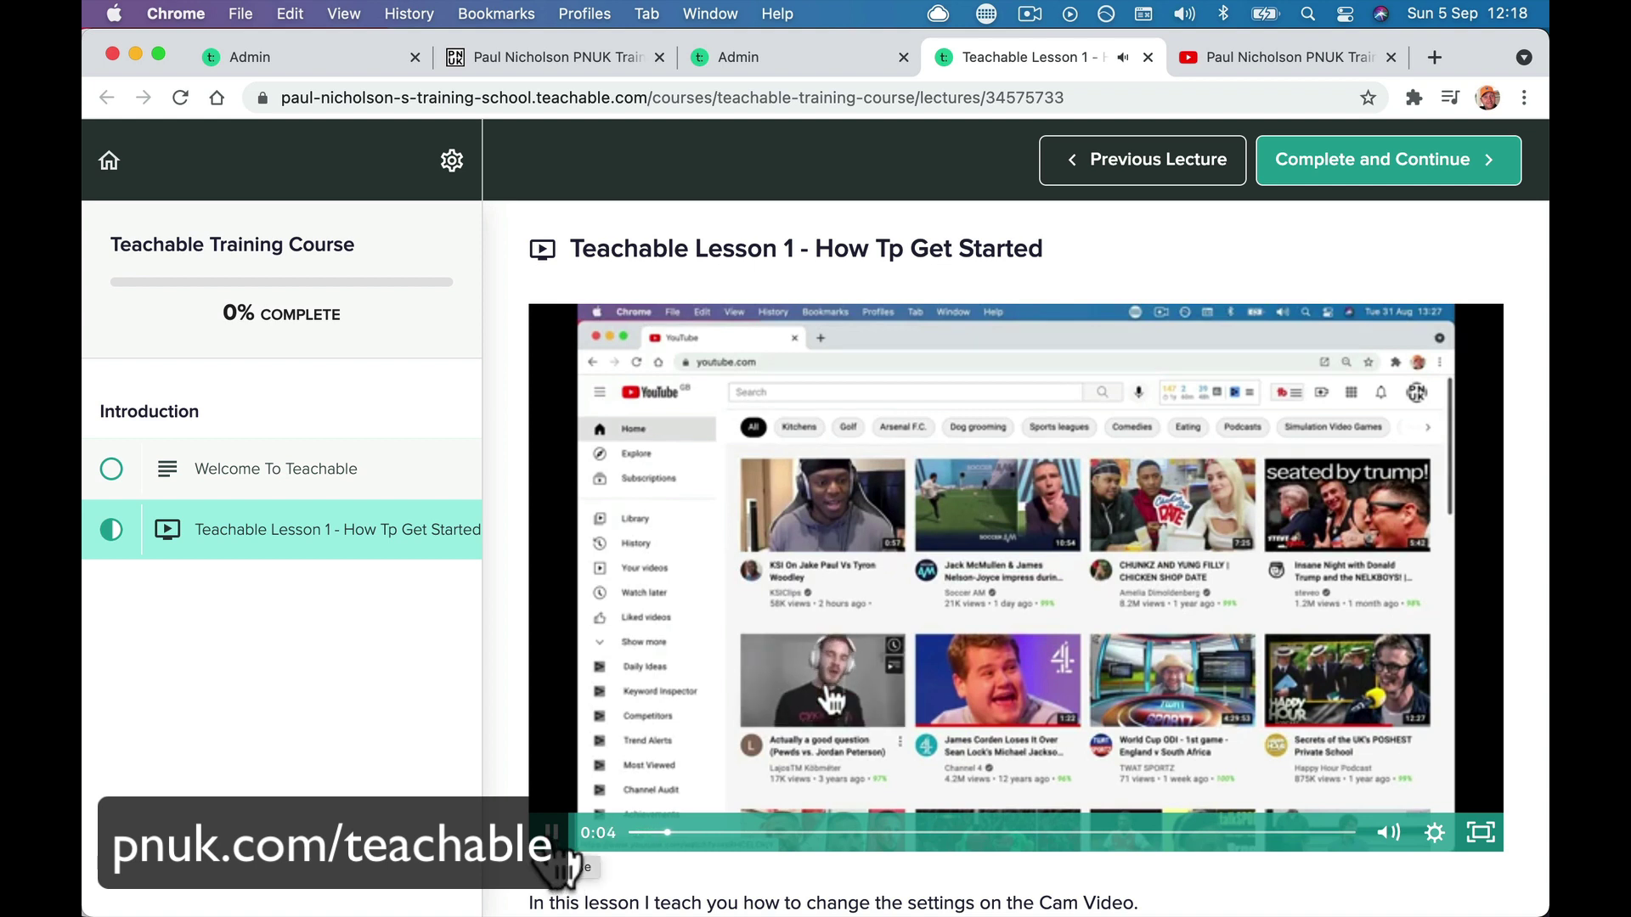
{"action": "left_click", "coordinate": [553, 833]}
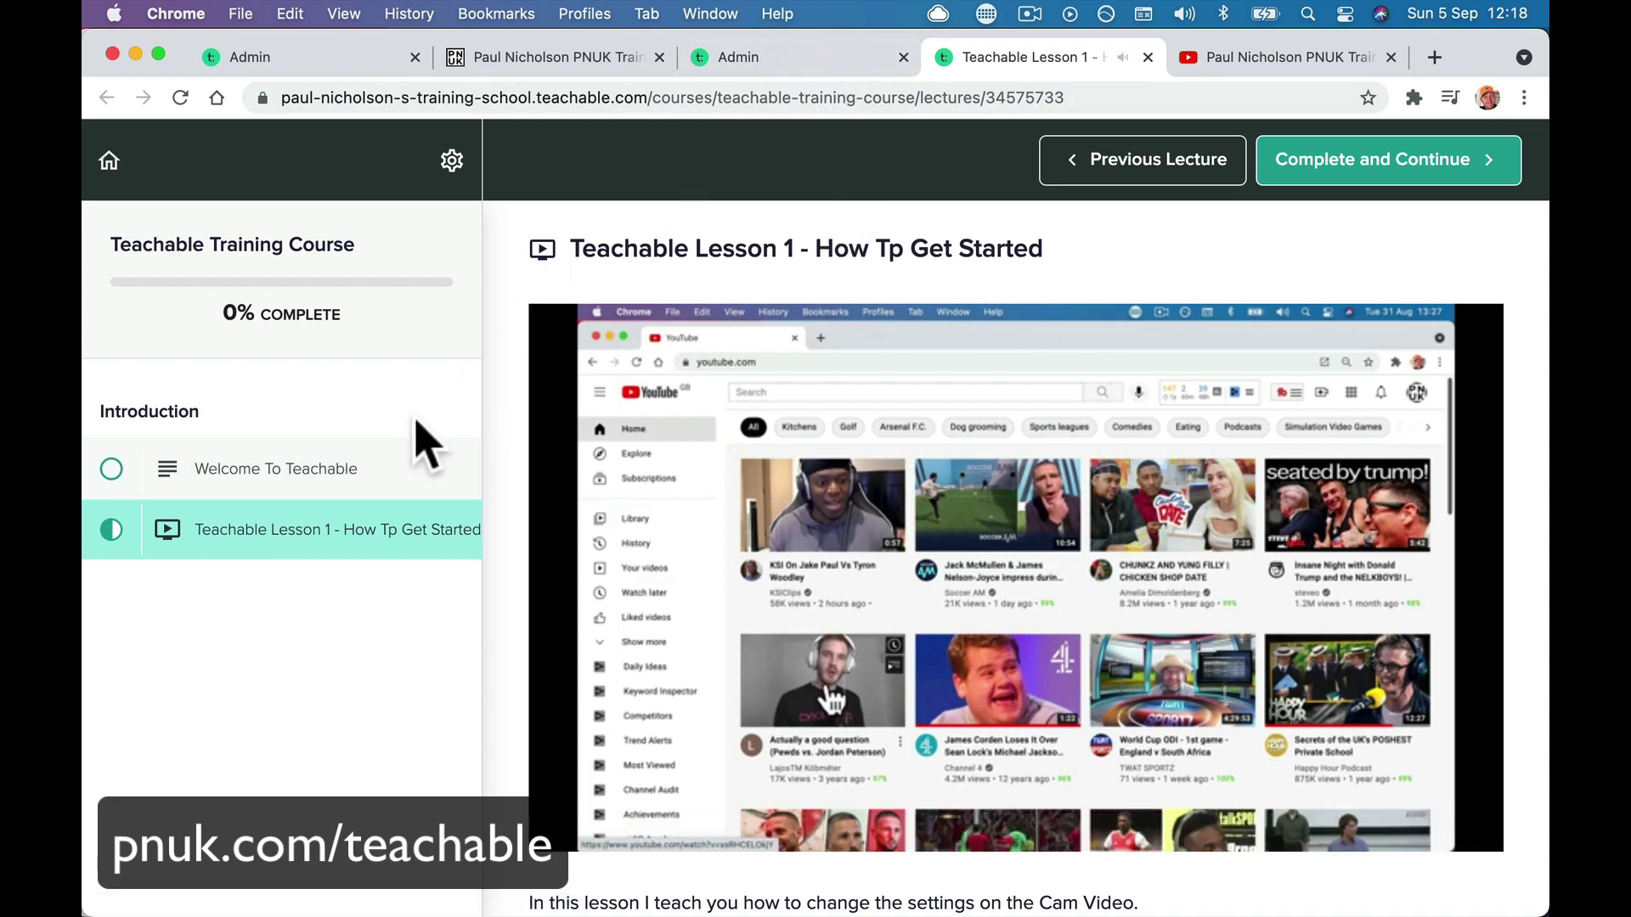
{"action": "left_click", "coordinate": [340, 471]}
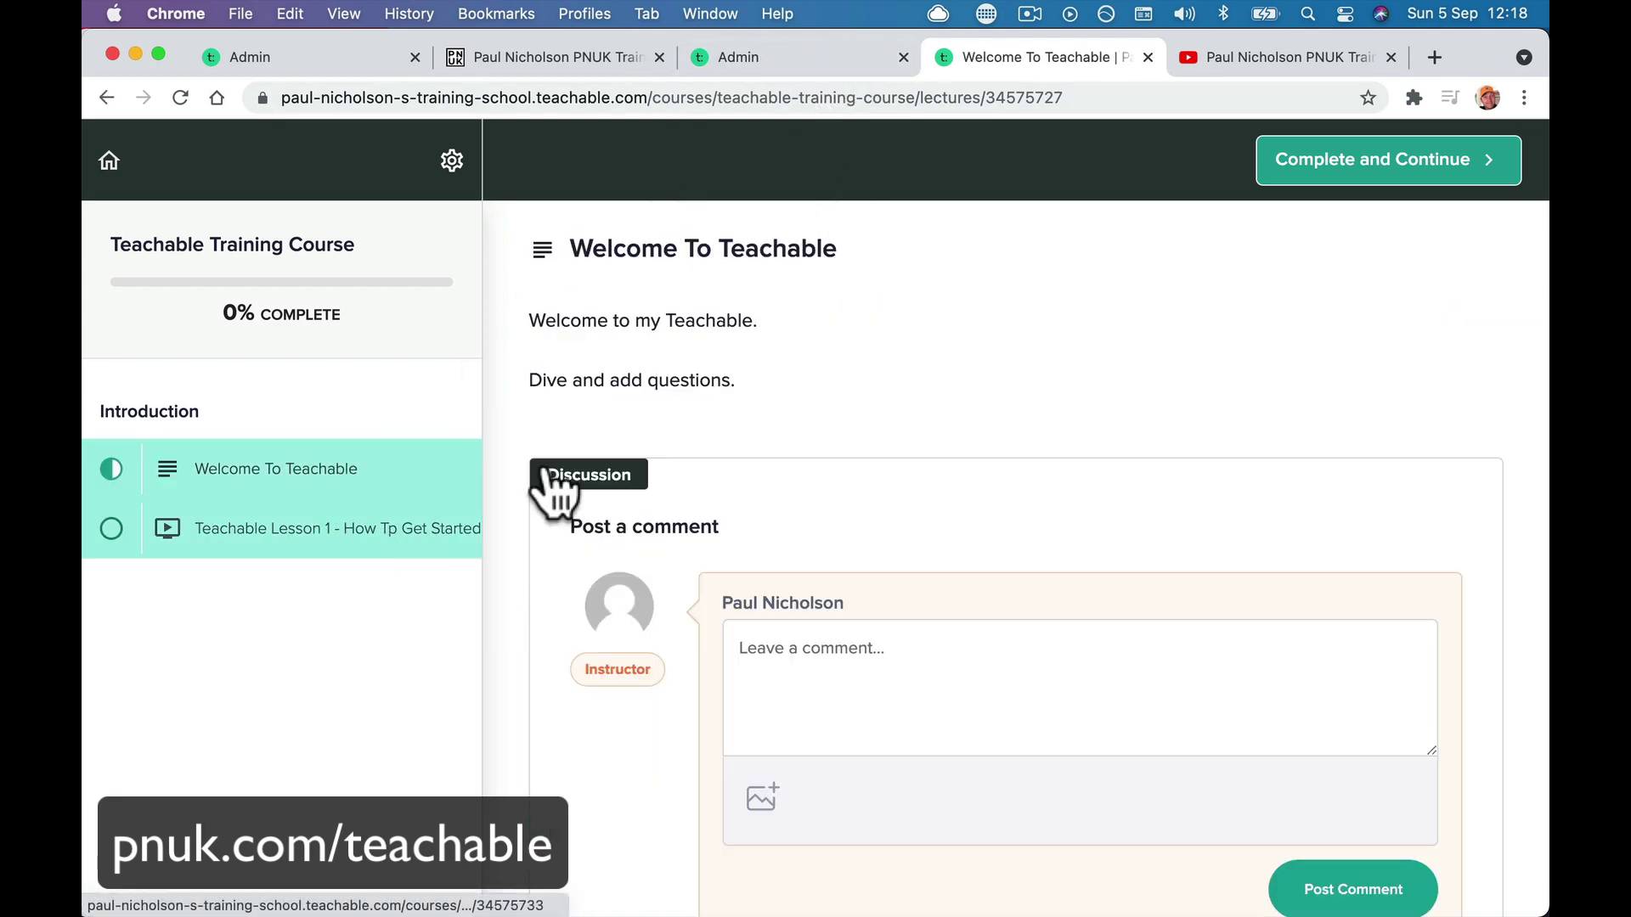
{"action": "left_click", "coordinate": [471, 550]}
{"action": "left_click", "coordinate": [771, 61]}
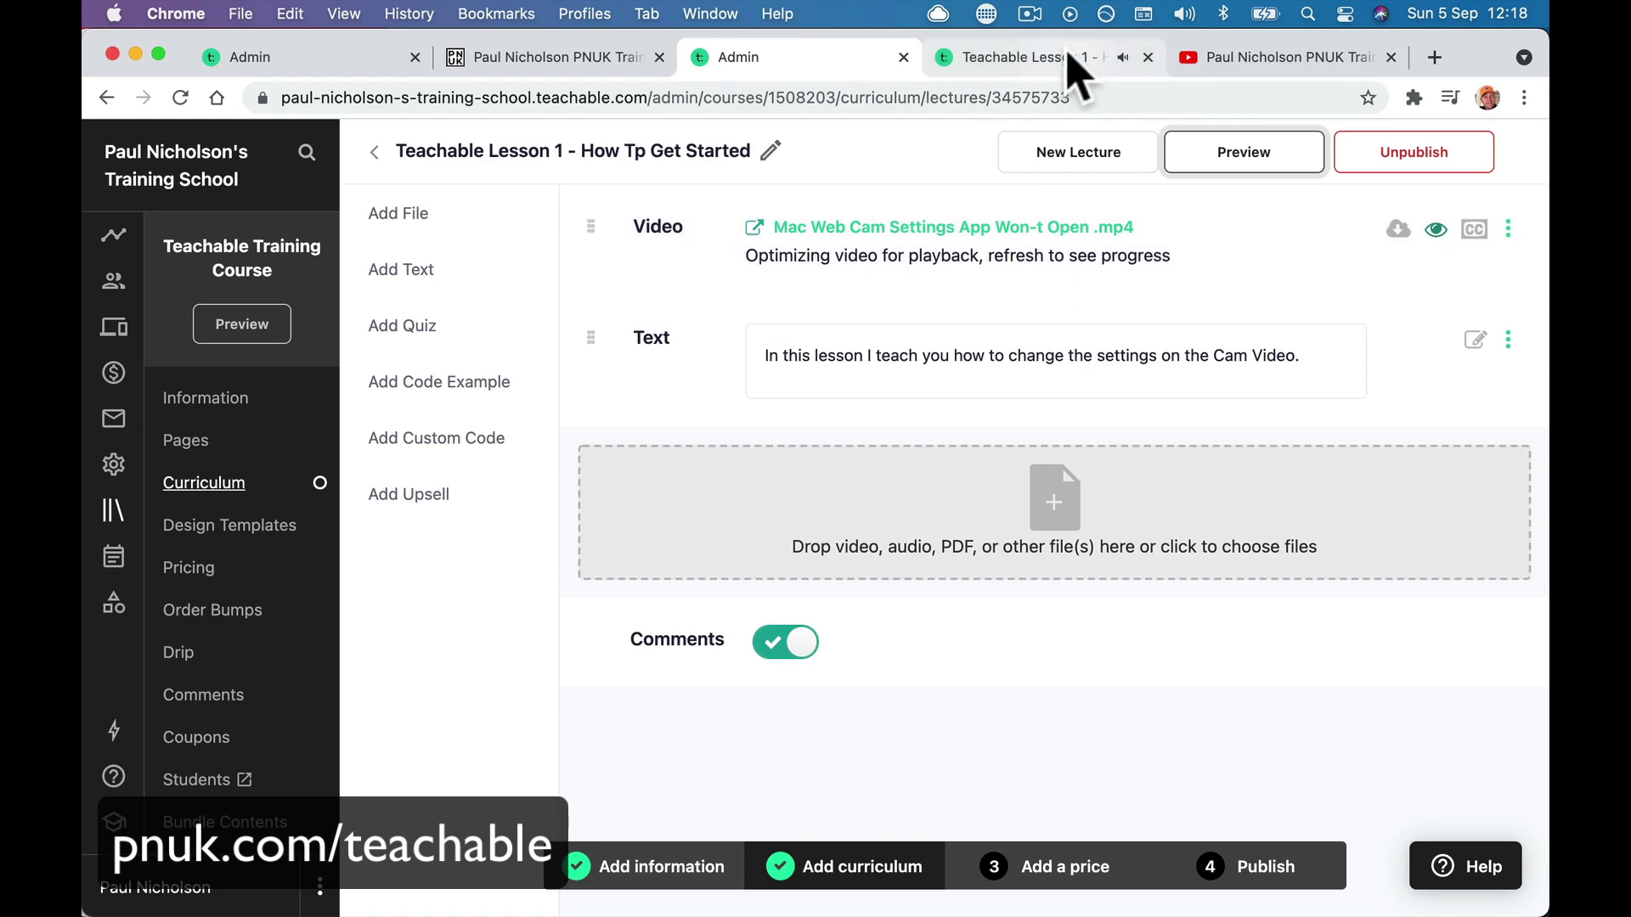
{"action": "left_click", "coordinate": [1072, 59]}
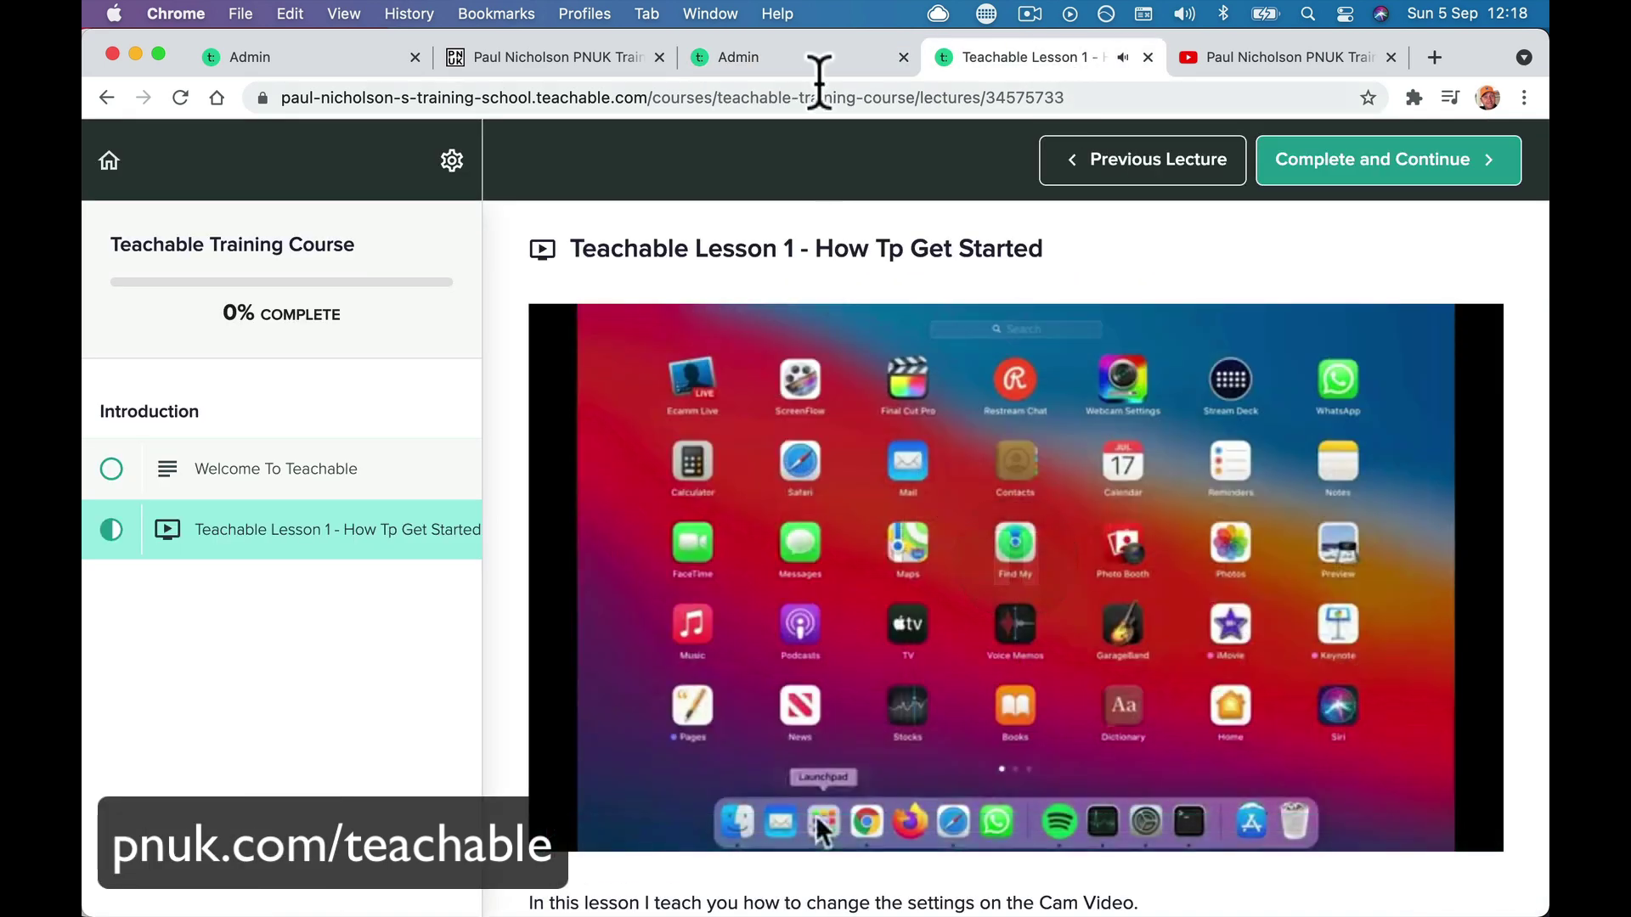
{"action": "left_click", "coordinate": [822, 60]}
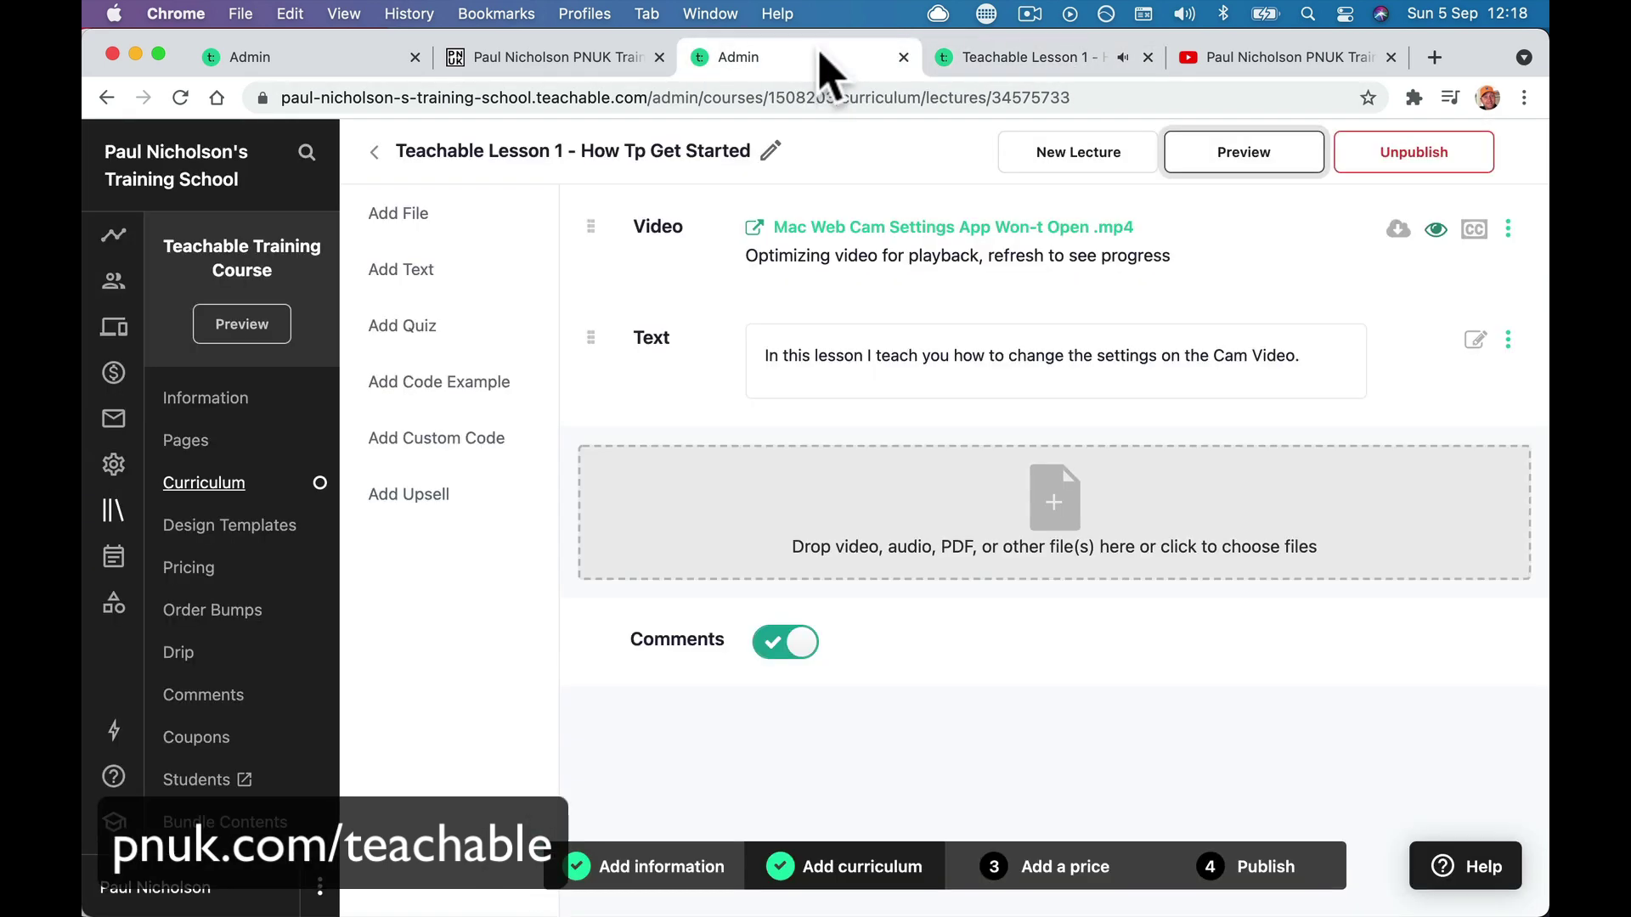
{"action": "left_click", "coordinate": [1147, 57]}
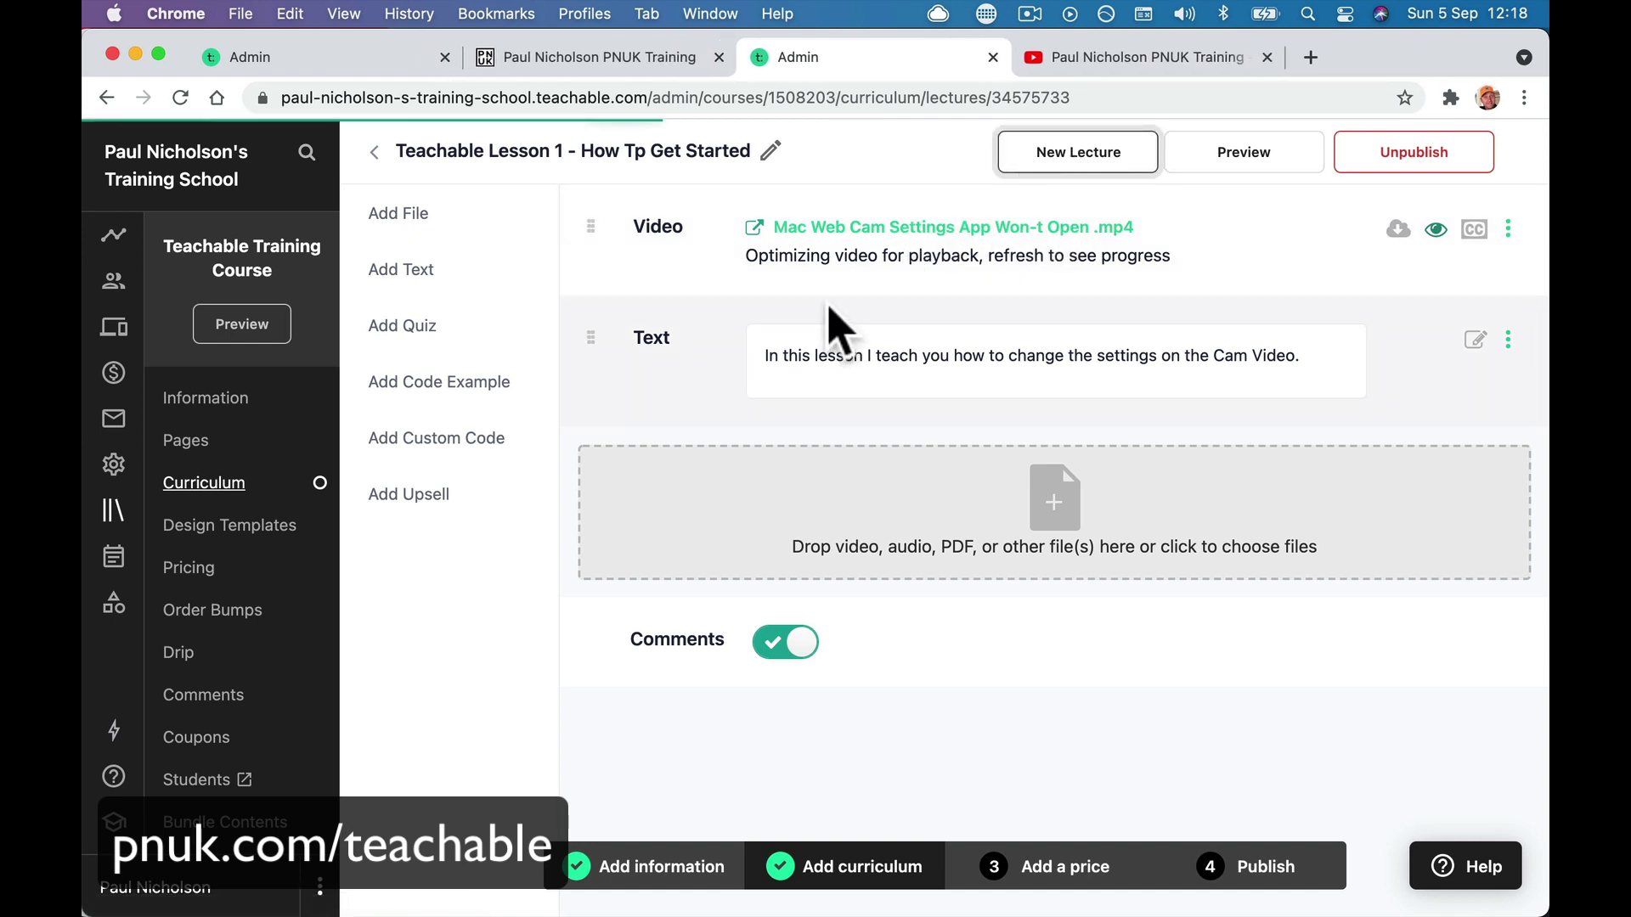
Rename the new lecture to 'Lesson 2 - Embed Youtube Video'.
{"action": "left_click", "coordinate": [518, 148]}
{"action": "triple_click", "coordinate": [518, 138]}
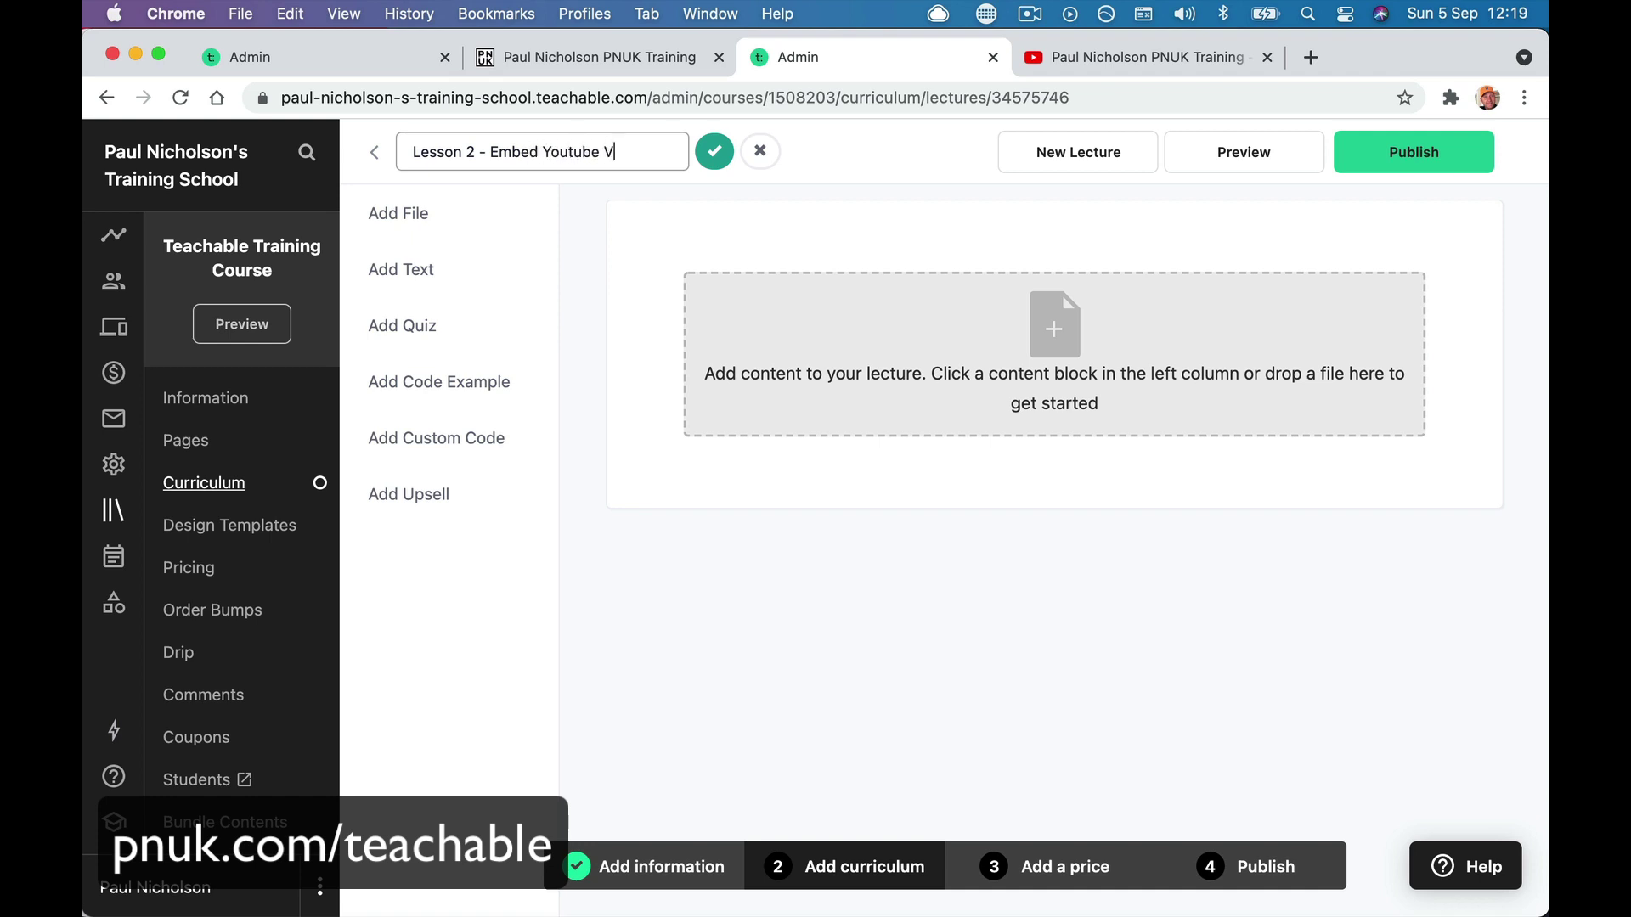
{"action": "left_click", "coordinate": [713, 151]}
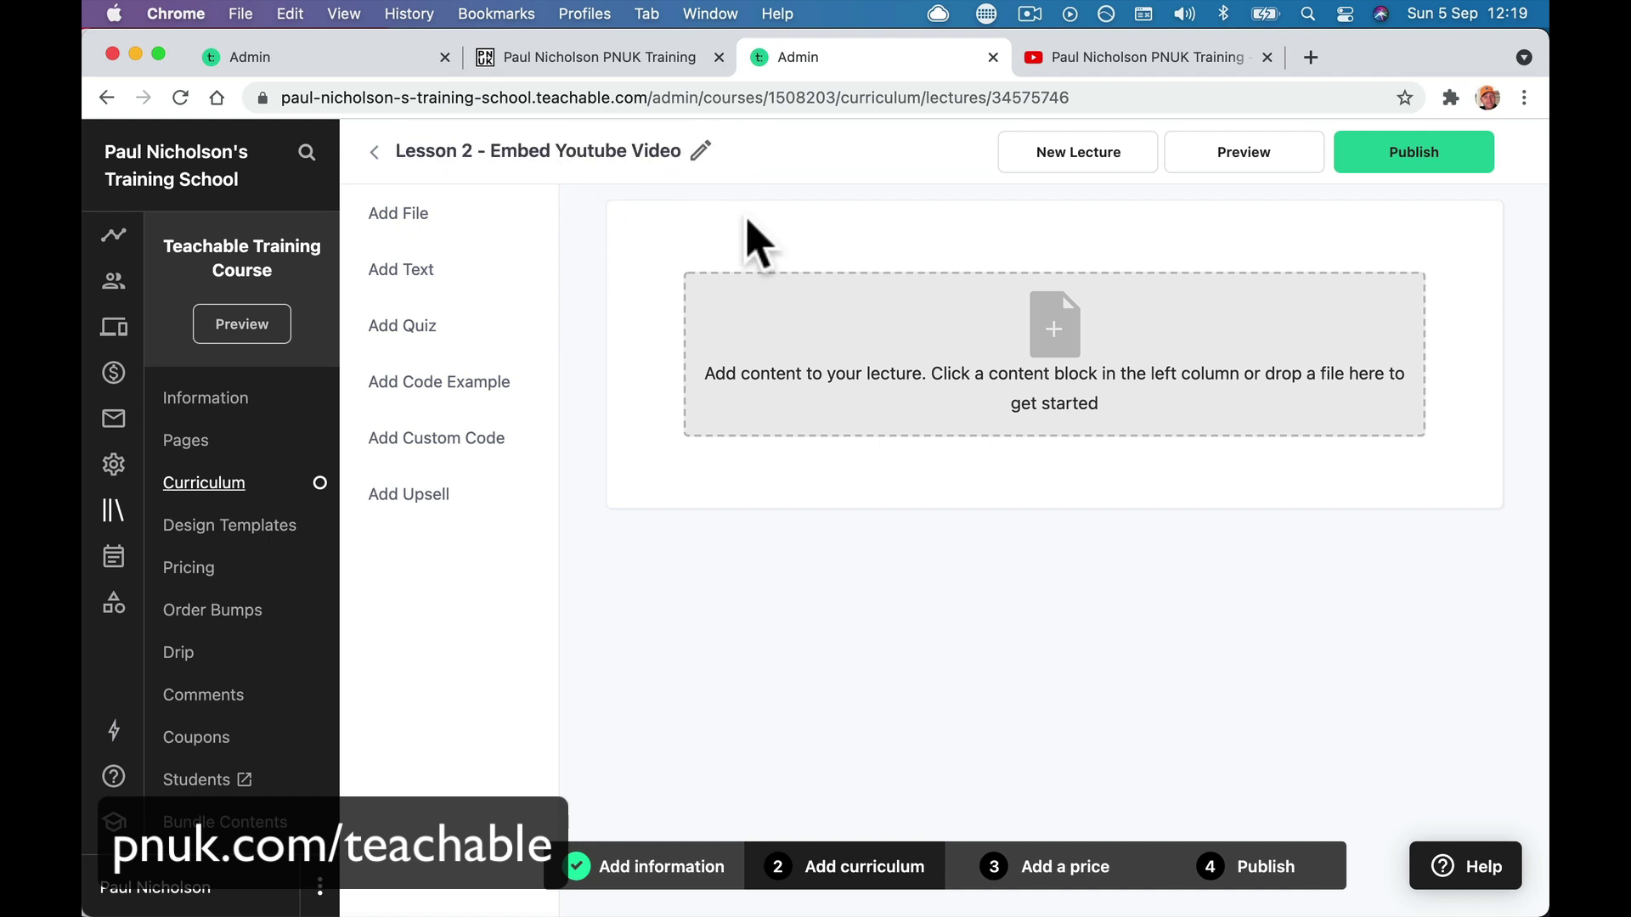
Show the embed code for the Zoho Projects 2021 Beginner Introduction video on YouTube.
{"action": "left_click", "coordinate": [1142, 58]}
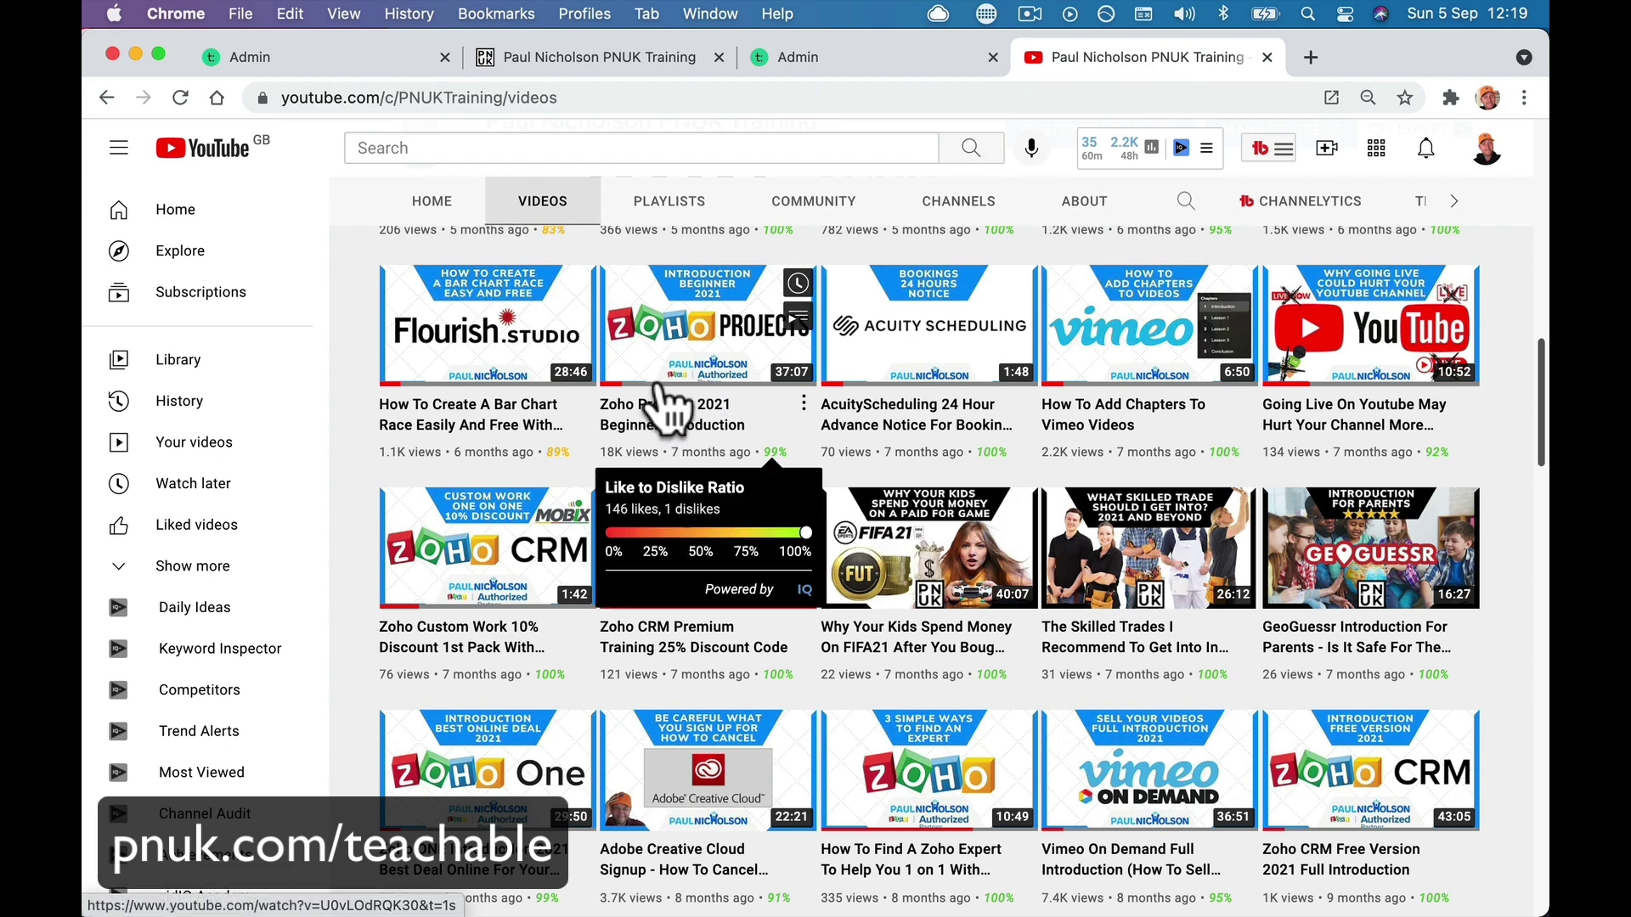
{"action": "left_click", "coordinate": [692, 363]}
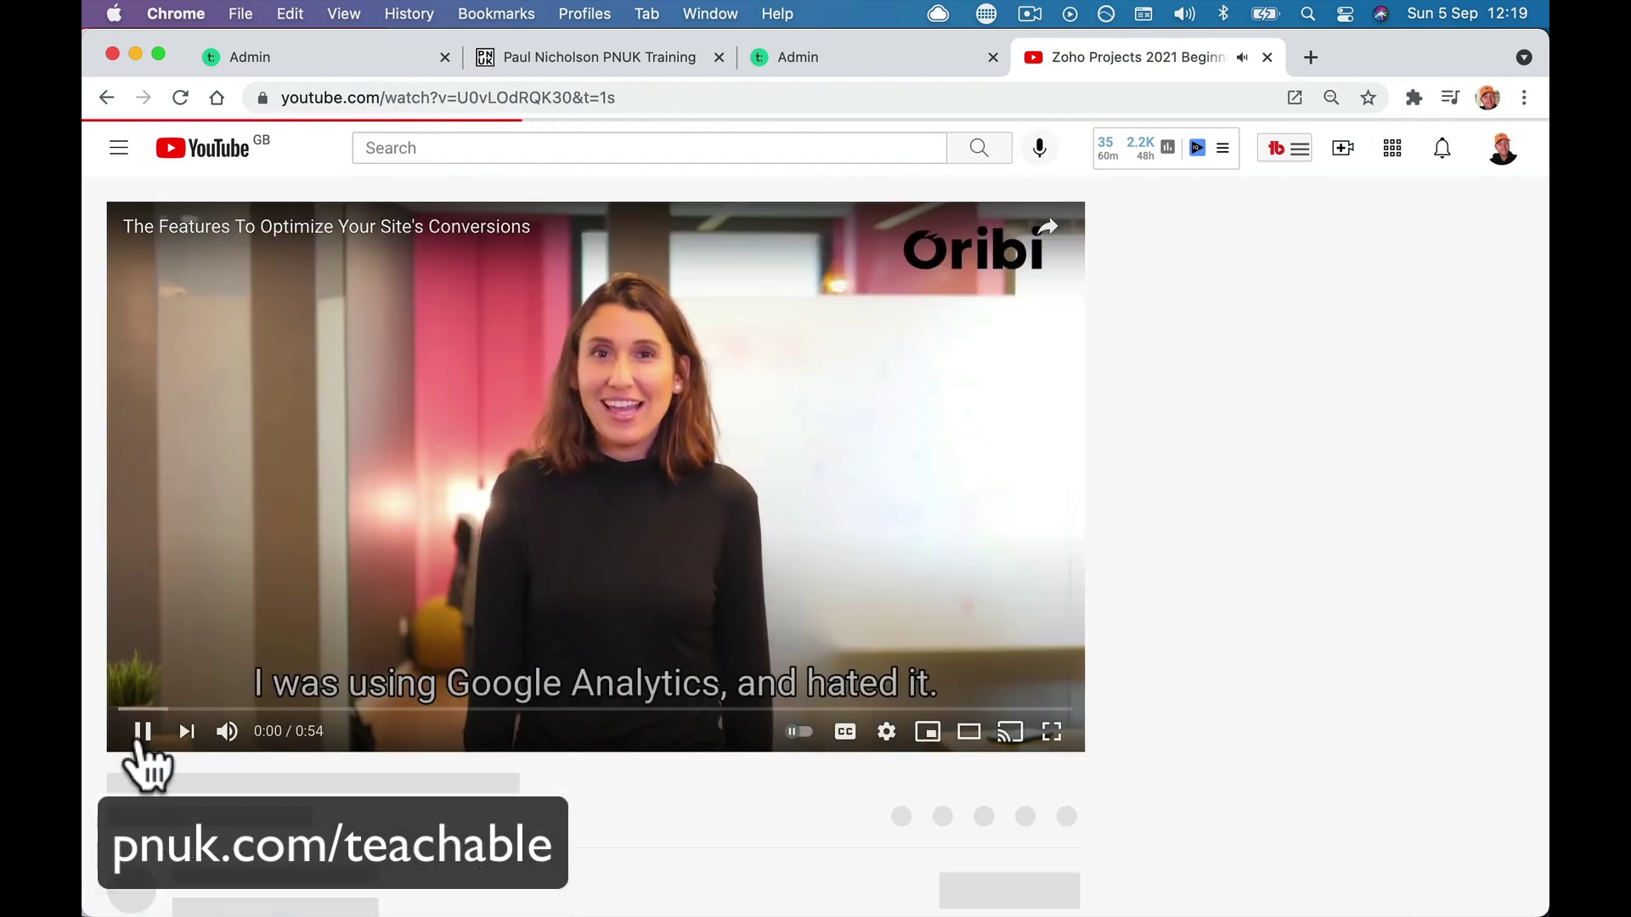
{"action": "left_click", "coordinate": [884, 813]}
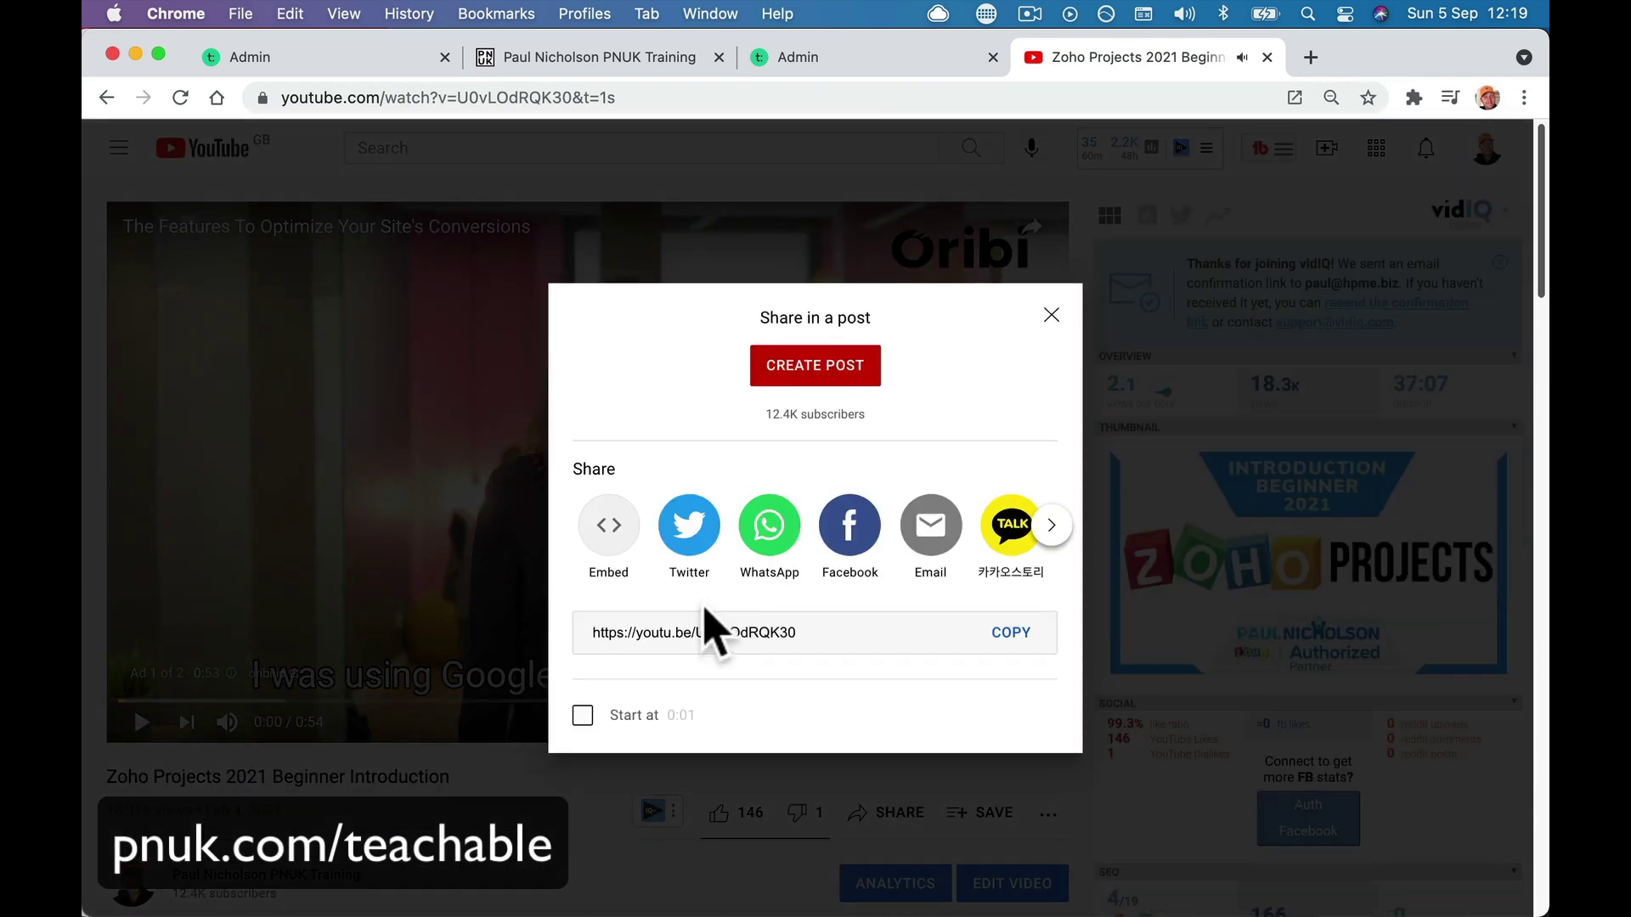
{"action": "left_click", "coordinate": [608, 525]}
Paste the copied YouTube iframe embed code into a new custom code block in Lesson 2.
{"action": "left_click", "coordinate": [1110, 468]}
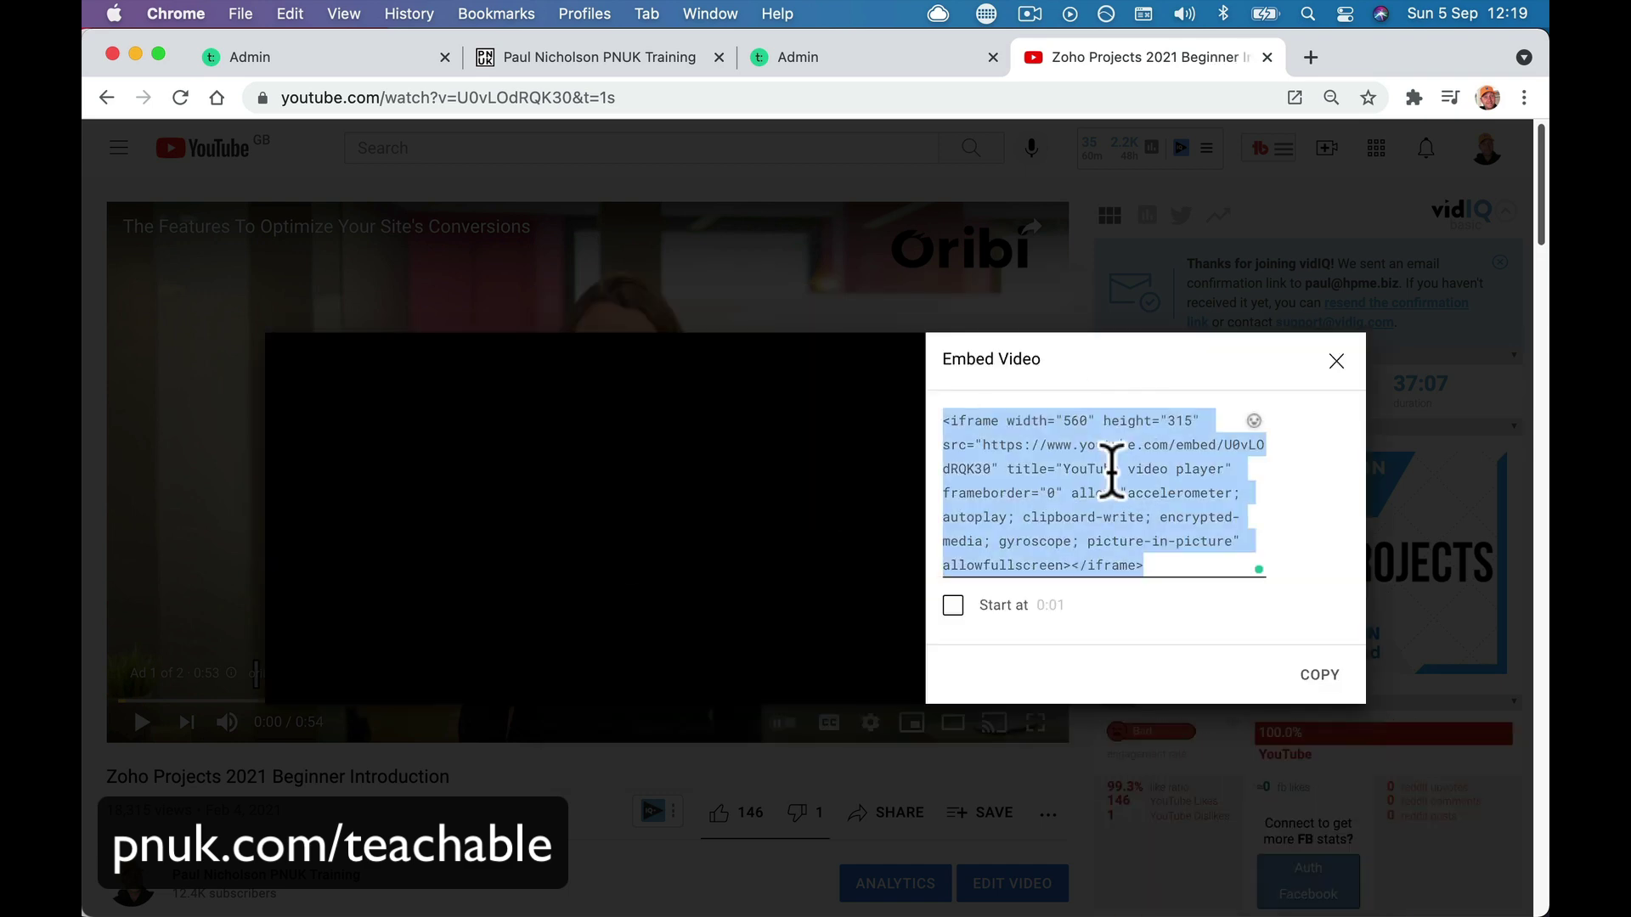
{"action": "left_click", "coordinate": [880, 68]}
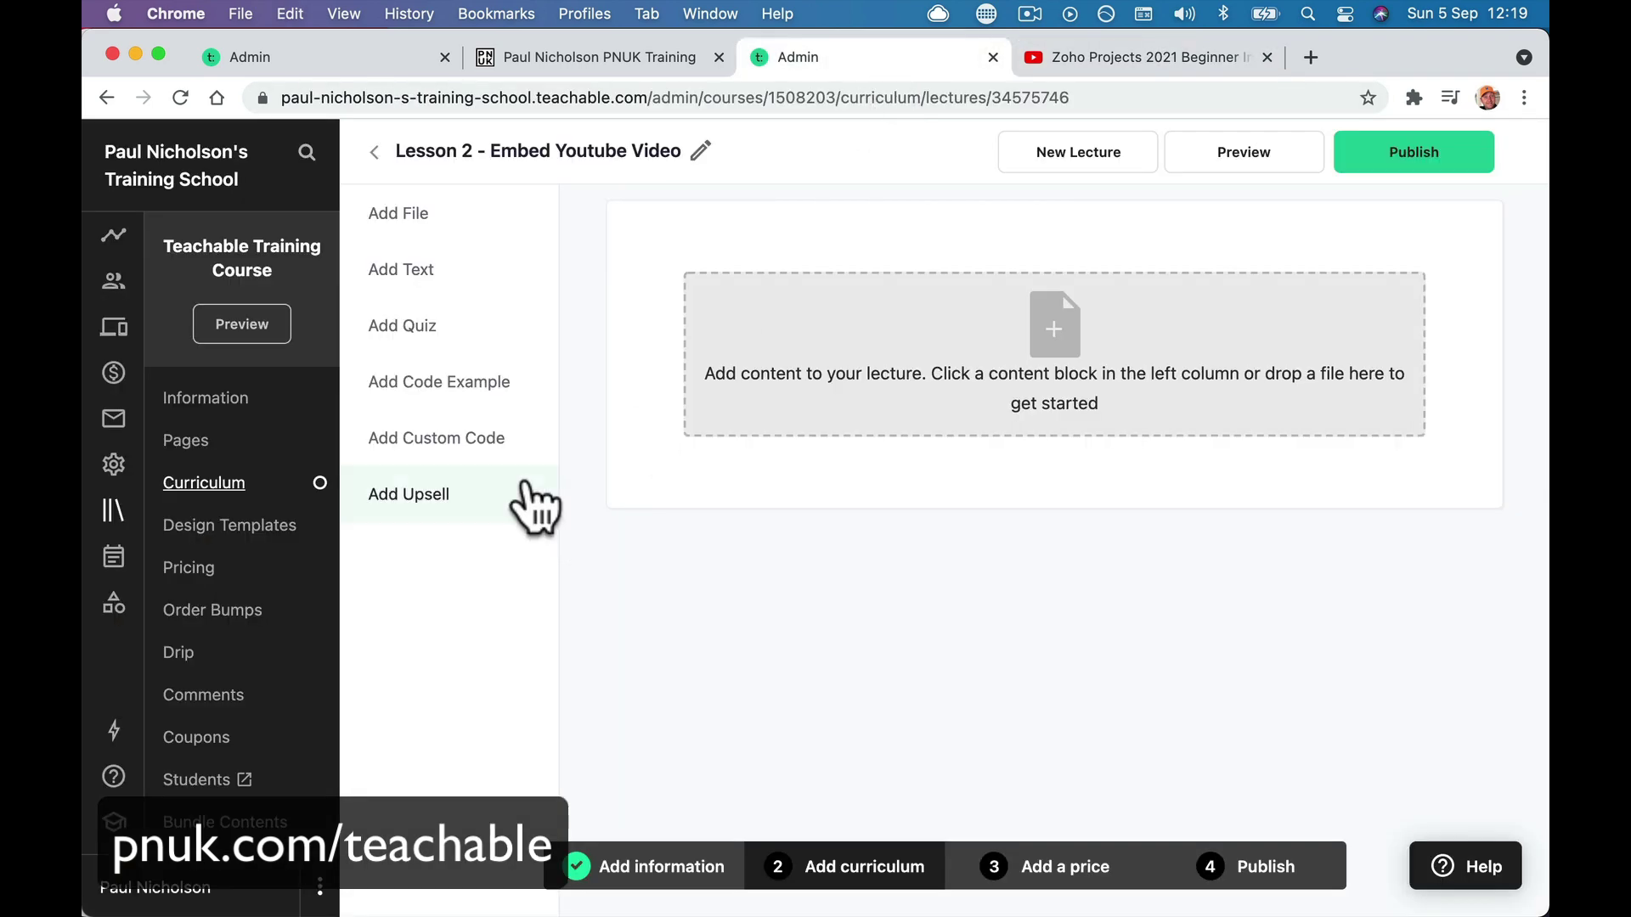
{"action": "left_click", "coordinate": [501, 440]}
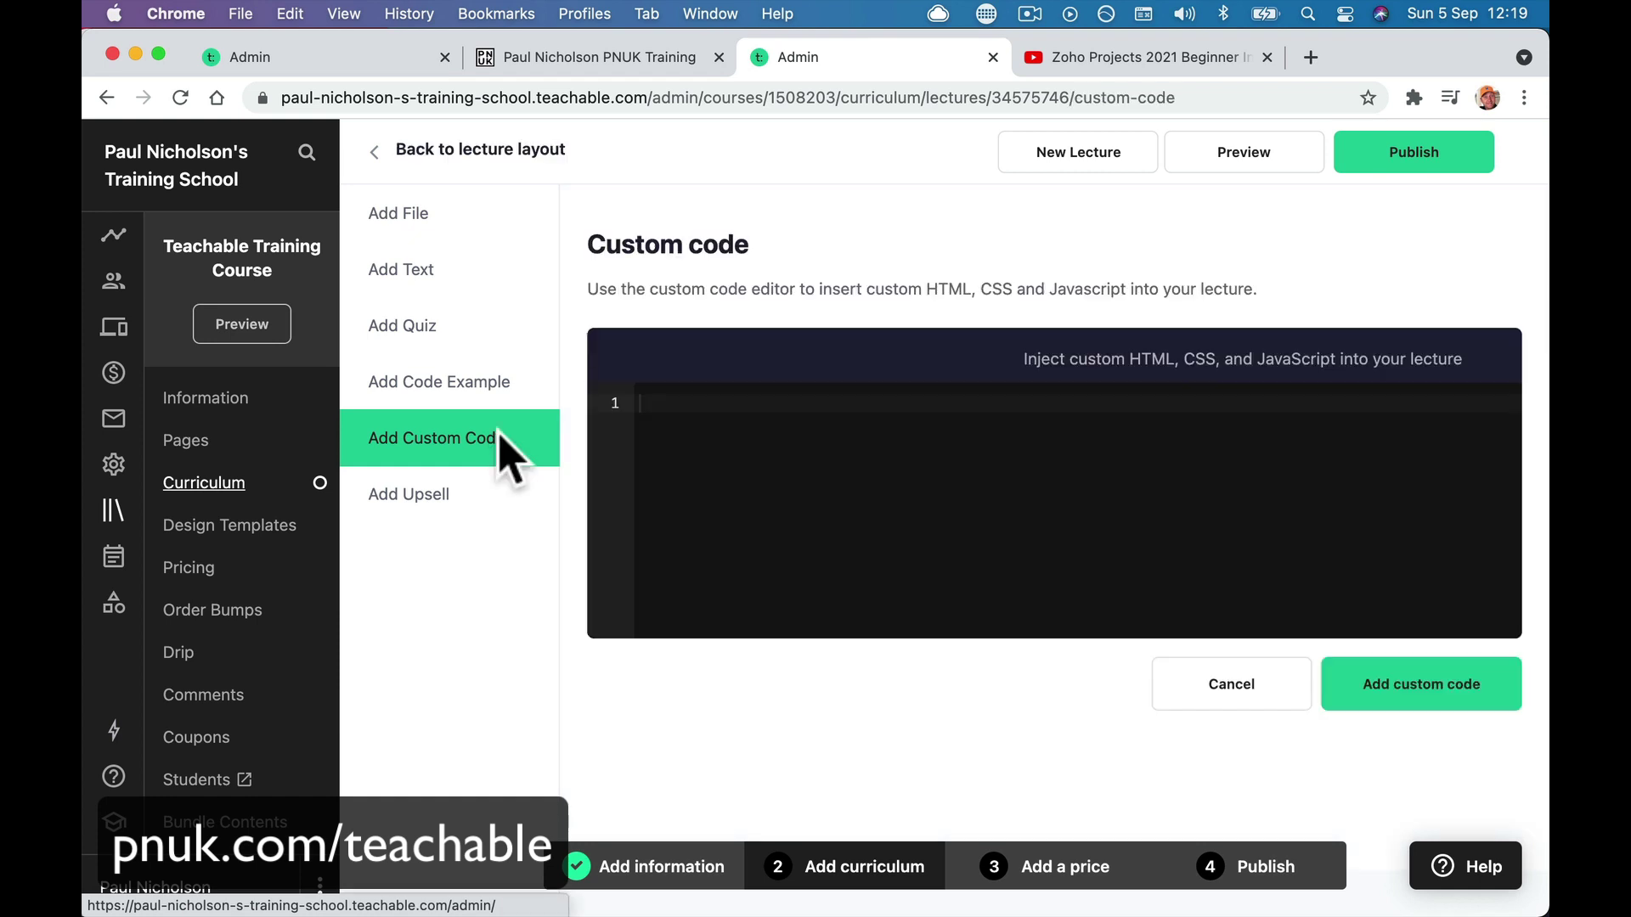
{"action": "key", "text": "cmd+v"}
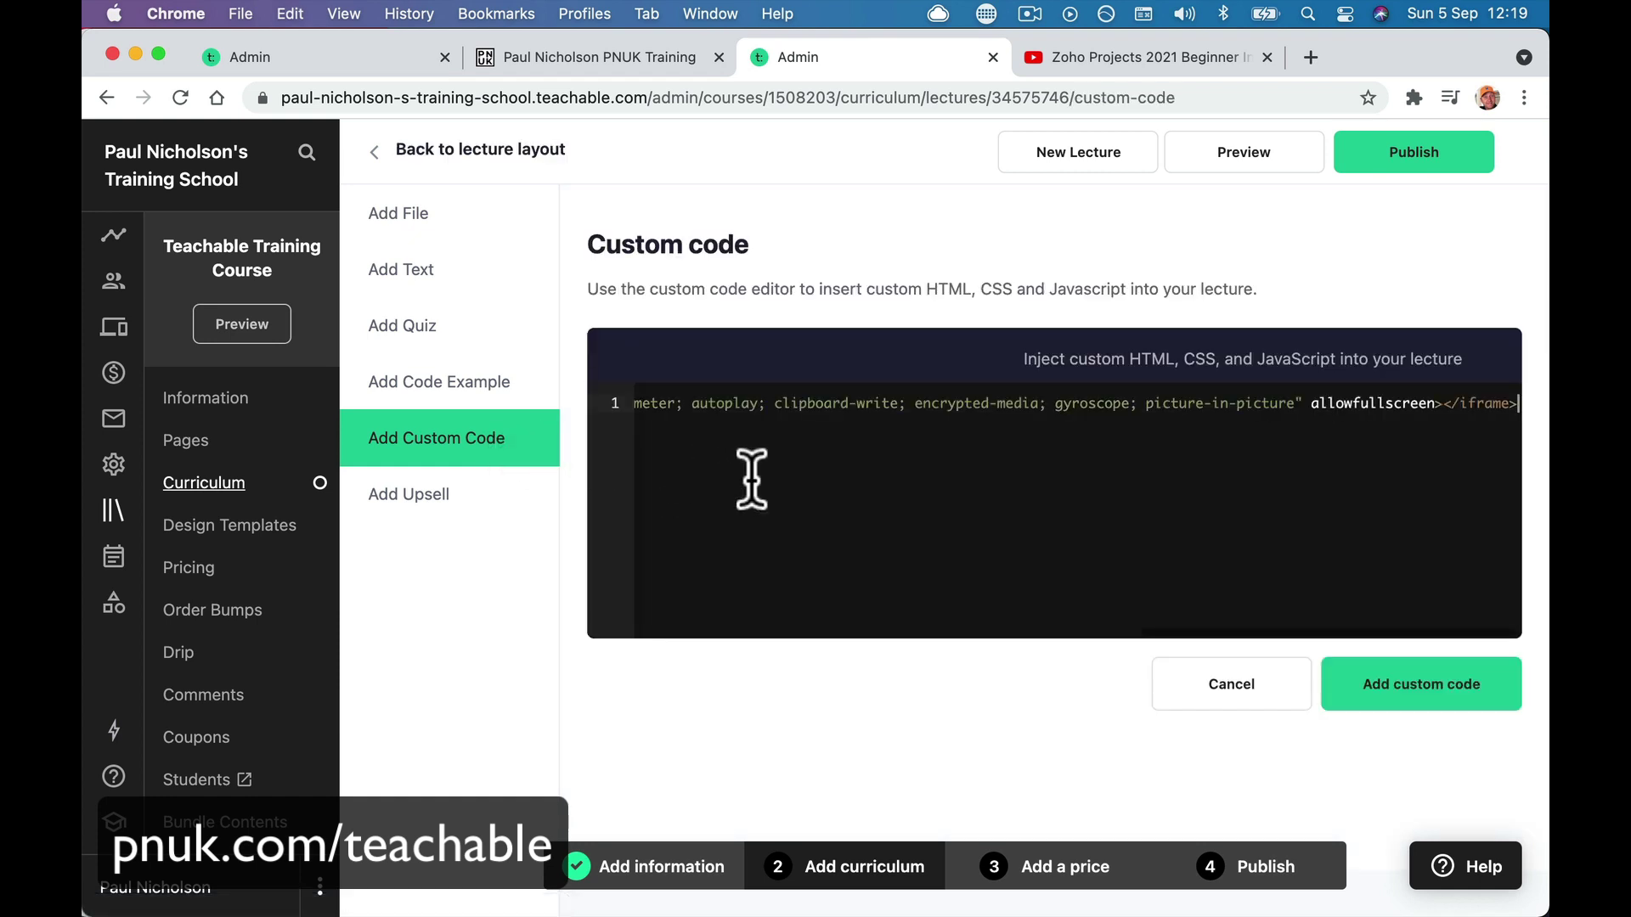
{"action": "left_click", "coordinate": [1346, 700]}
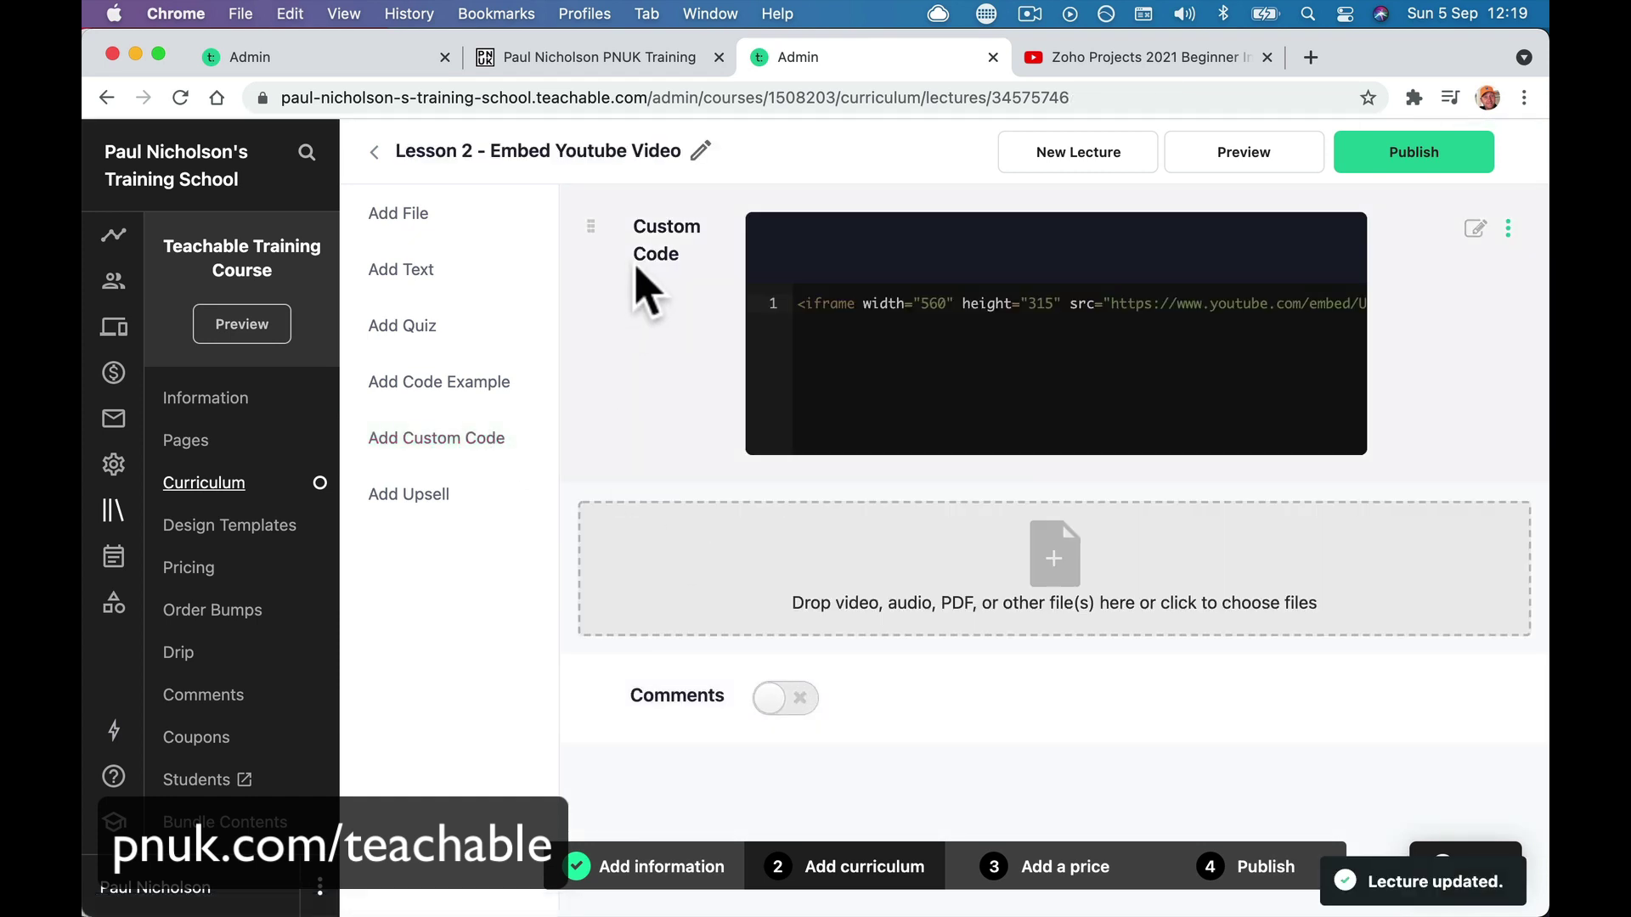
{"action": "left_click", "coordinate": [422, 280]}
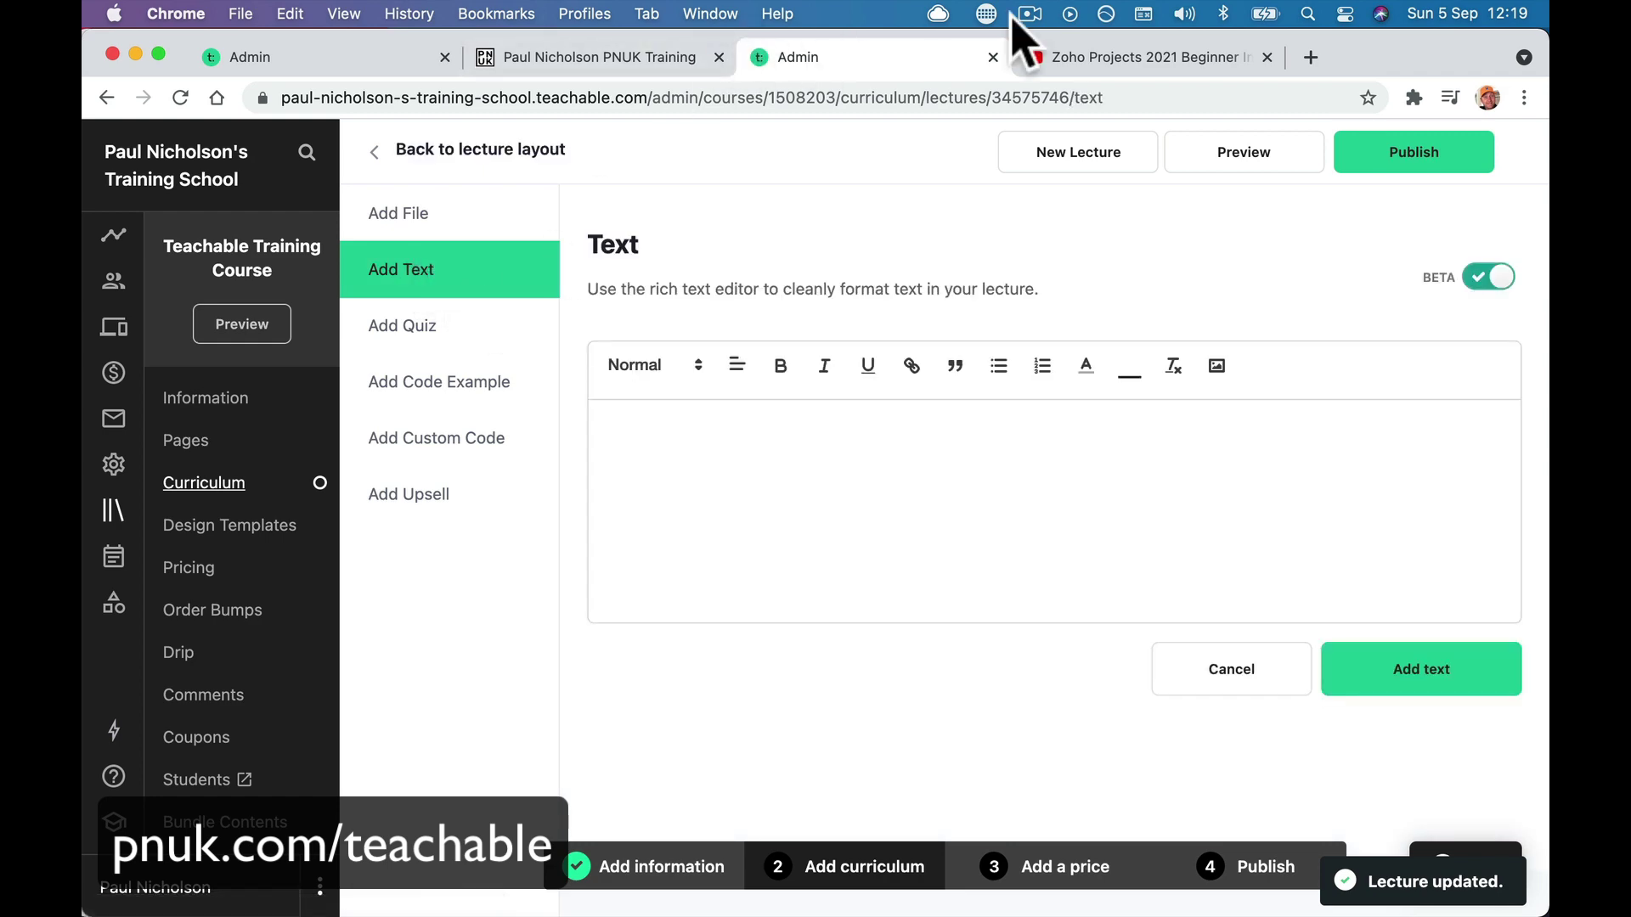
{"action": "left_click", "coordinate": [1104, 57]}
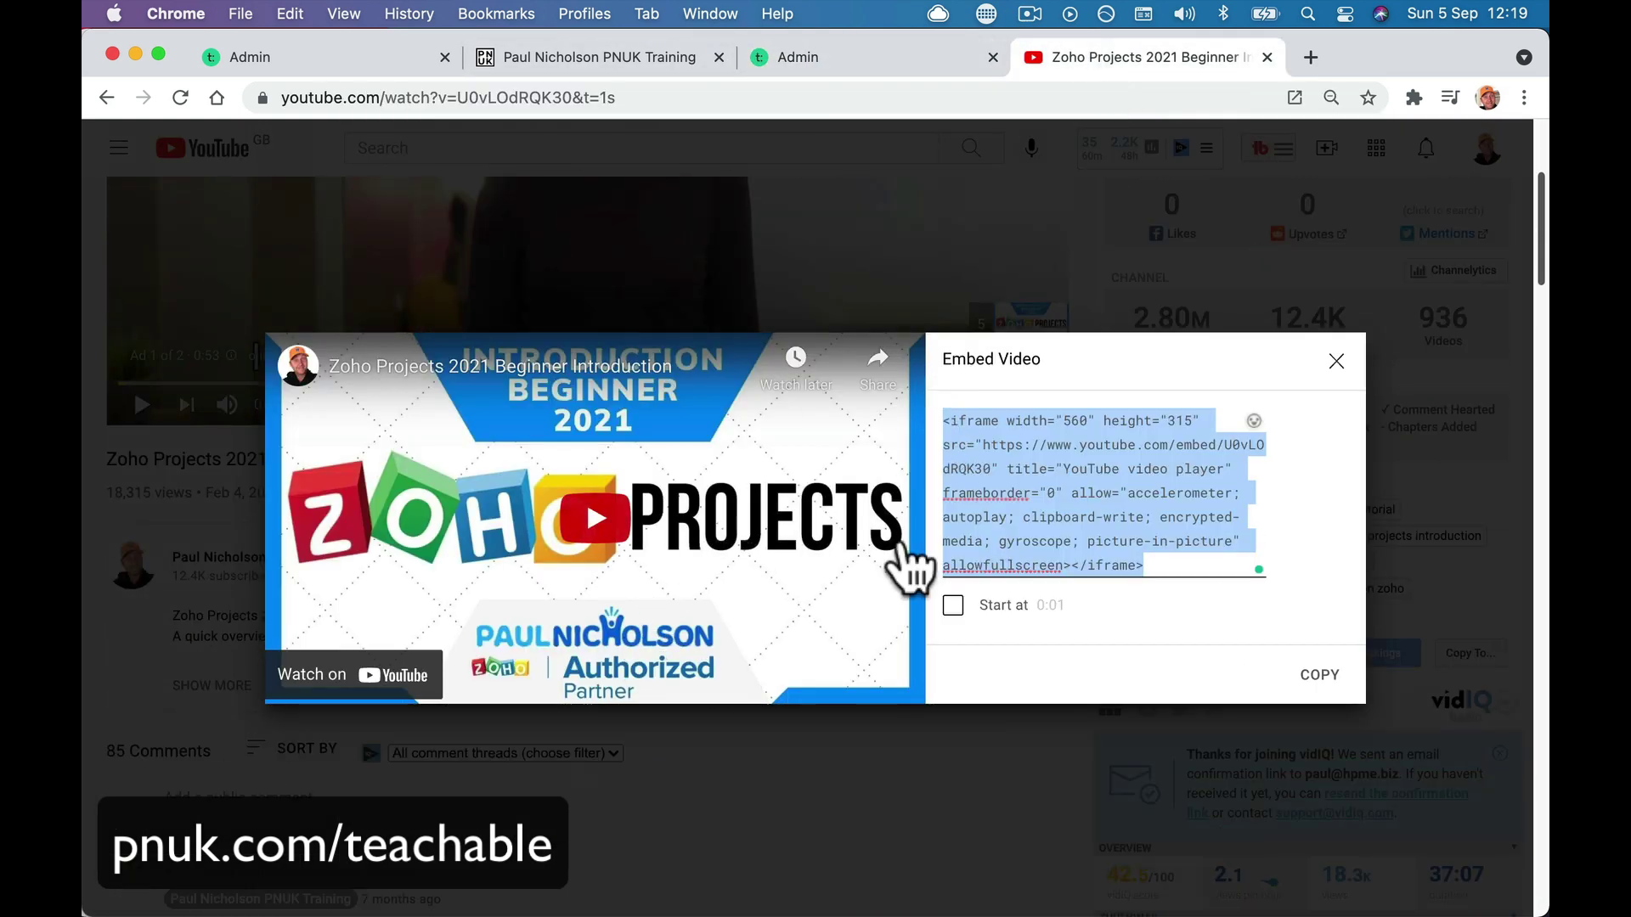
Add a text block to Lesson 2 with the Zoho Projects video description copied from YouTube.
{"action": "left_click", "coordinate": [845, 768]}
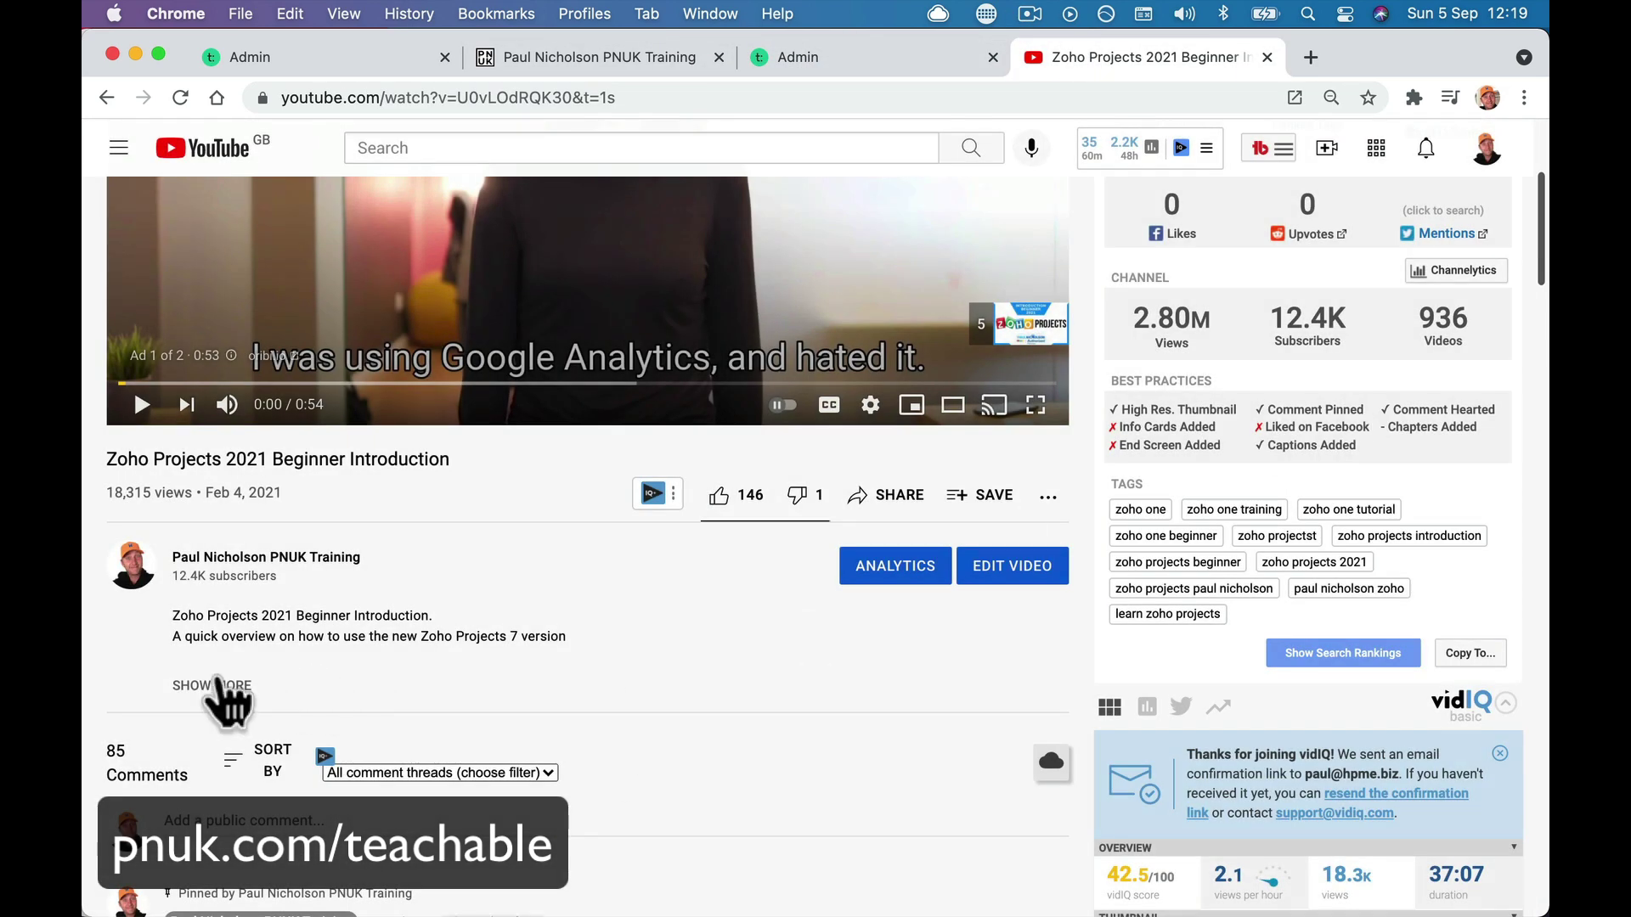
{"action": "left_click", "coordinate": [222, 686]}
{"action": "left_click", "coordinate": [1013, 567]}
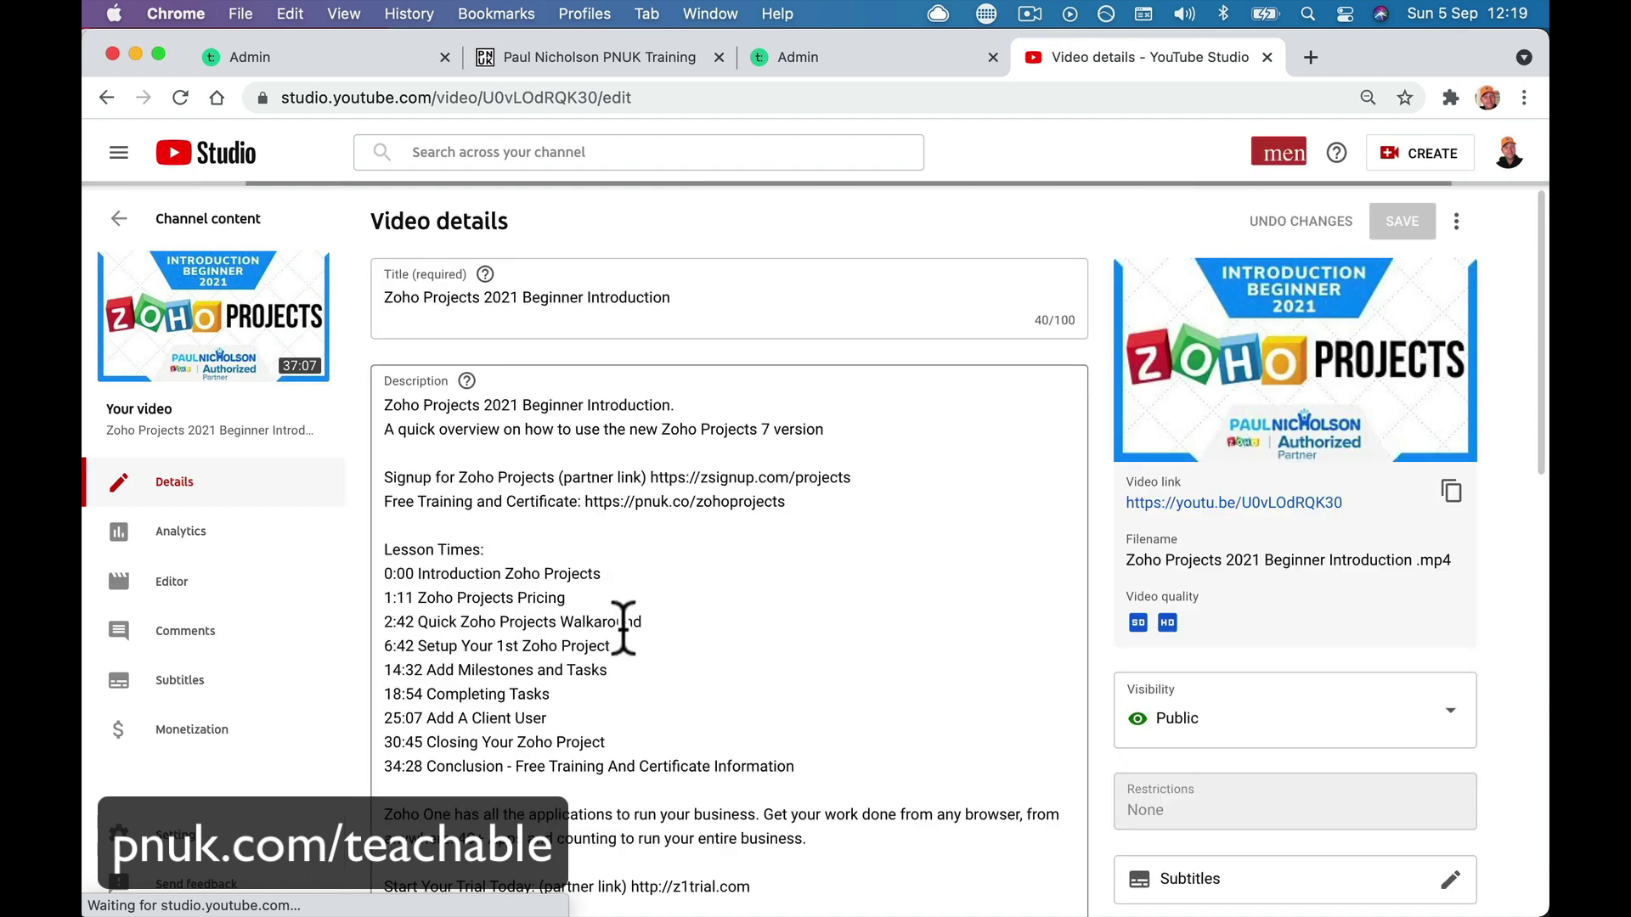
{"action": "left_click_drag", "start_coordinate": [803, 770], "coordinate": [375, 517]}
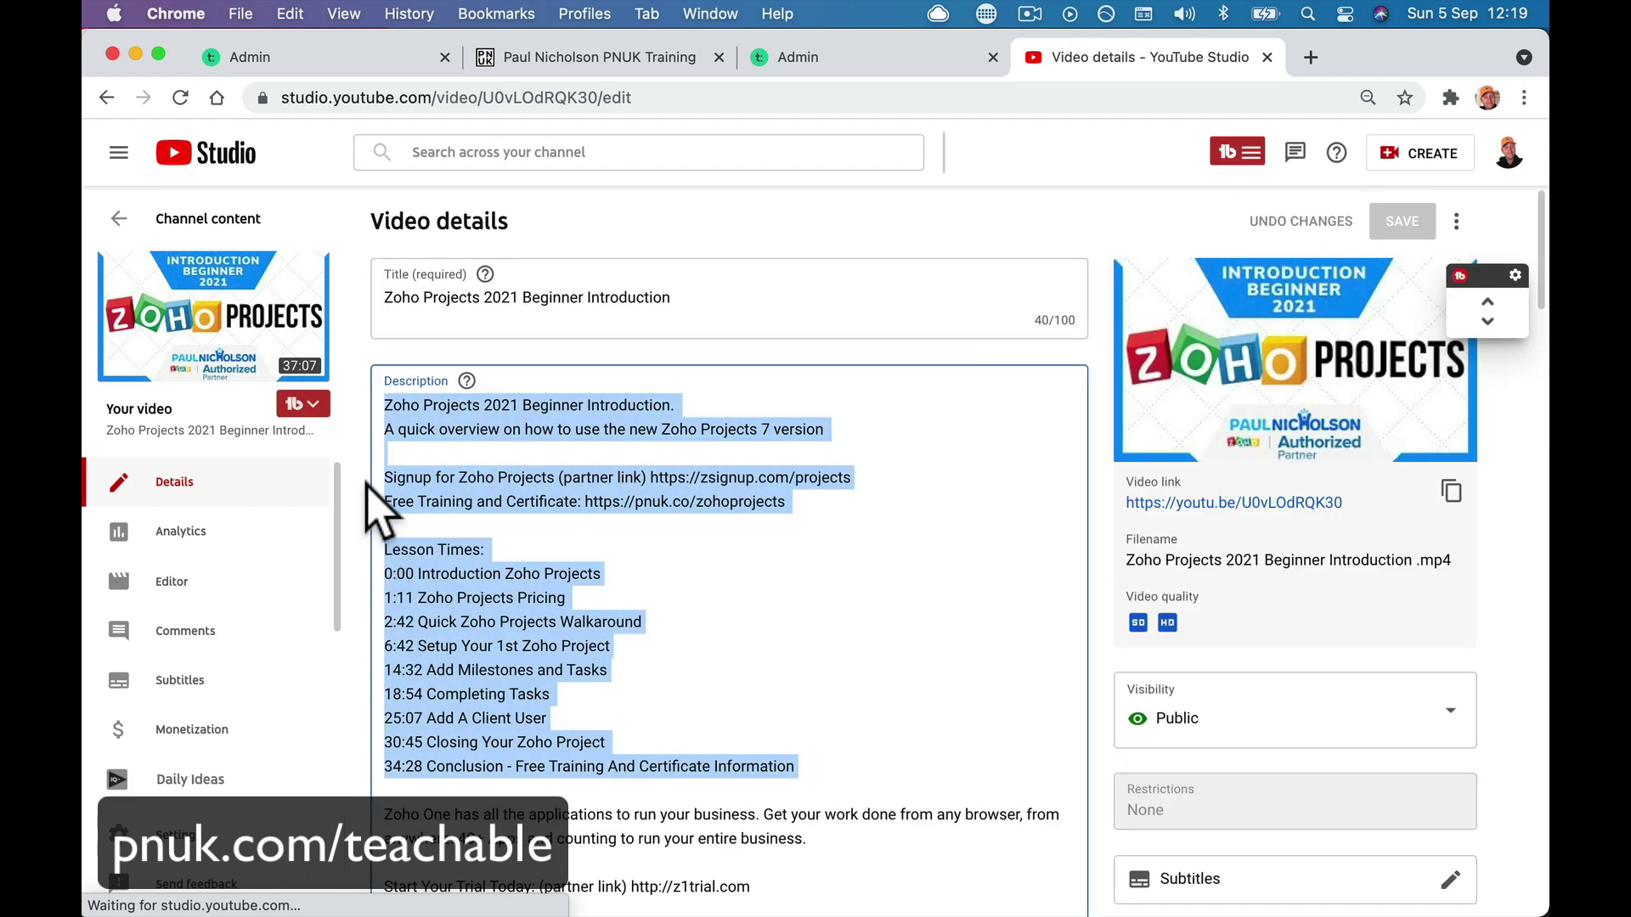
{"action": "left_click", "coordinate": [801, 61]}
{"action": "key", "text": "super+v"}
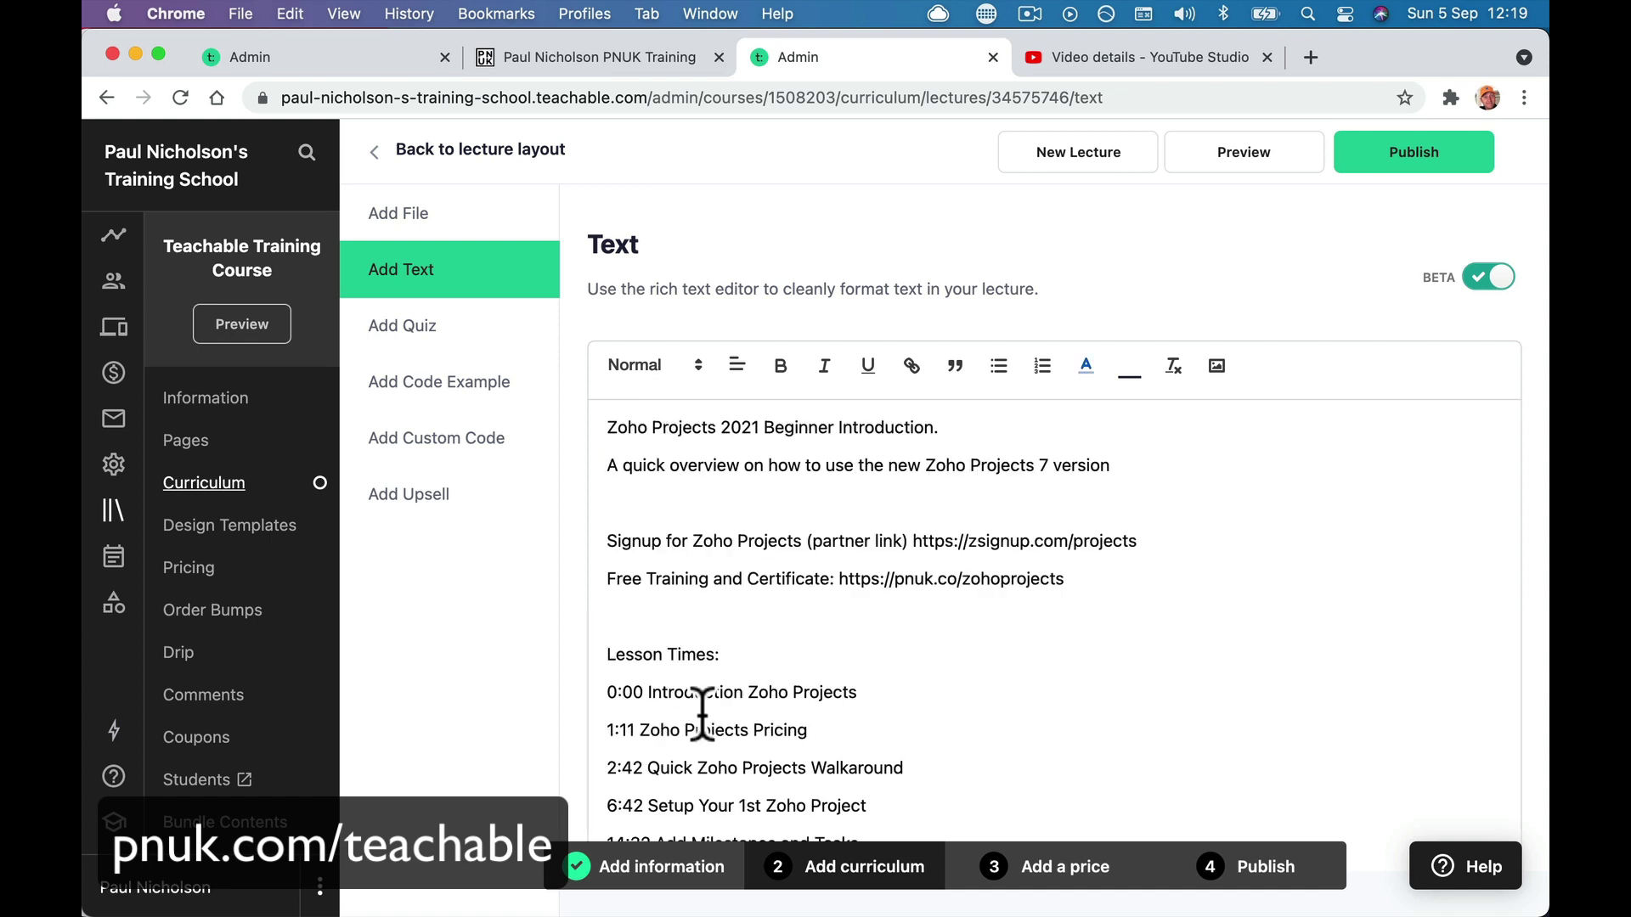
{"action": "scroll", "coordinate": [702, 709], "scroll_direction": "down", "scroll_amount": 5}
{"action": "left_click", "coordinate": [1376, 817]}
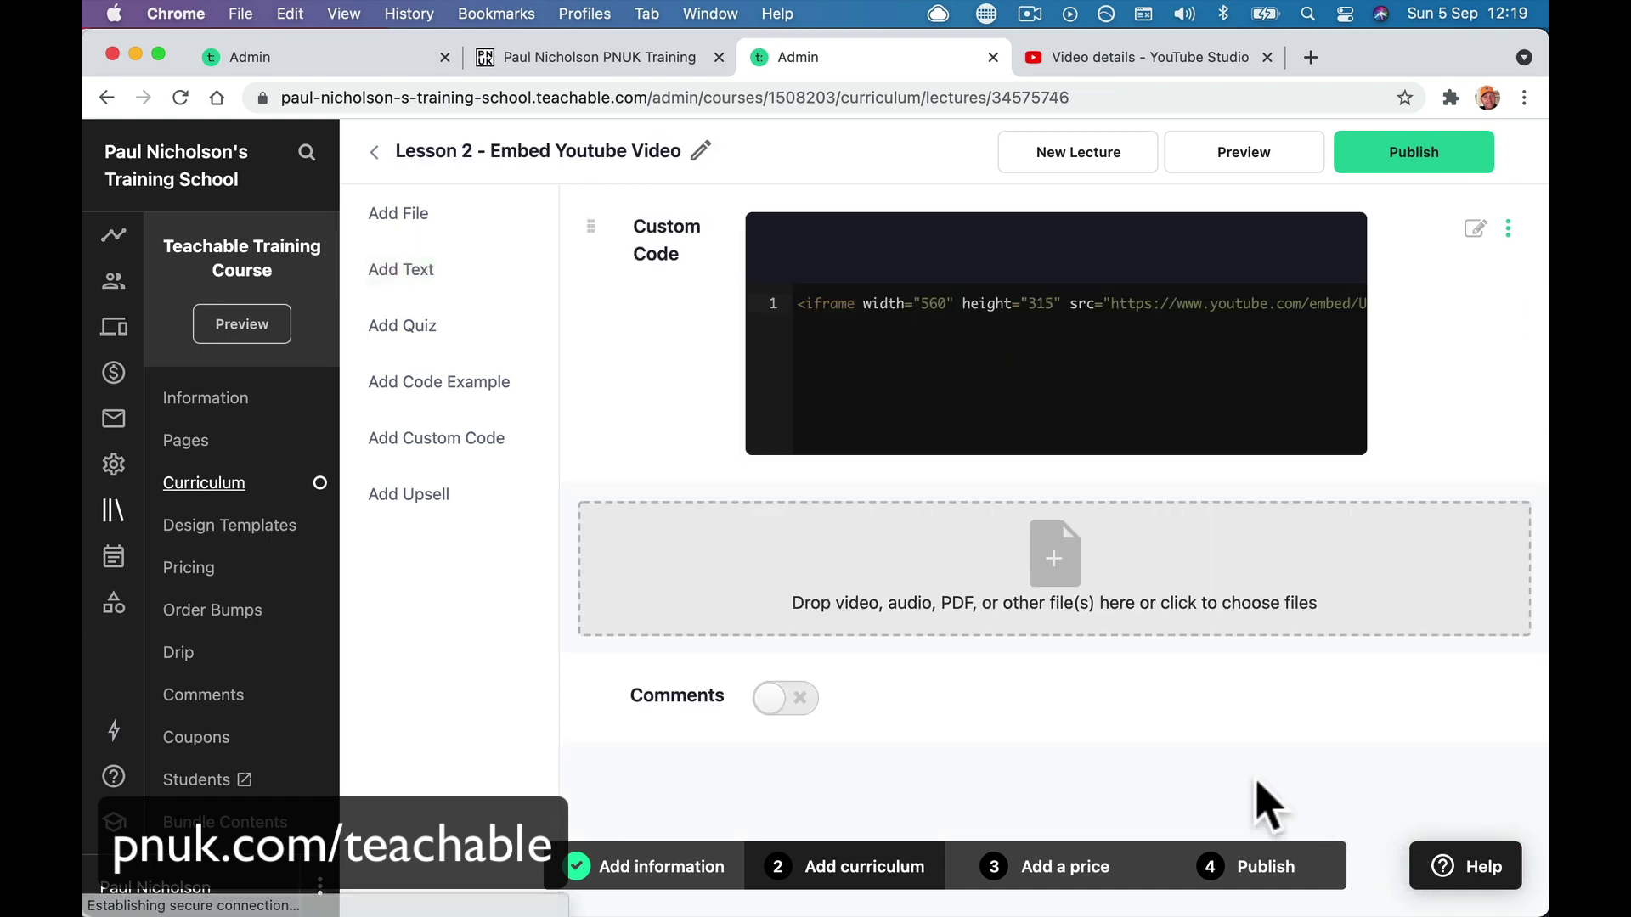
Turn on comments and publish Lesson 2.
{"action": "scroll", "coordinate": [951, 747], "scroll_direction": "down", "scroll_amount": 3}
{"action": "scroll", "coordinate": [934, 710], "scroll_direction": "up", "scroll_amount": 1}
{"action": "left_click", "coordinate": [786, 791]}
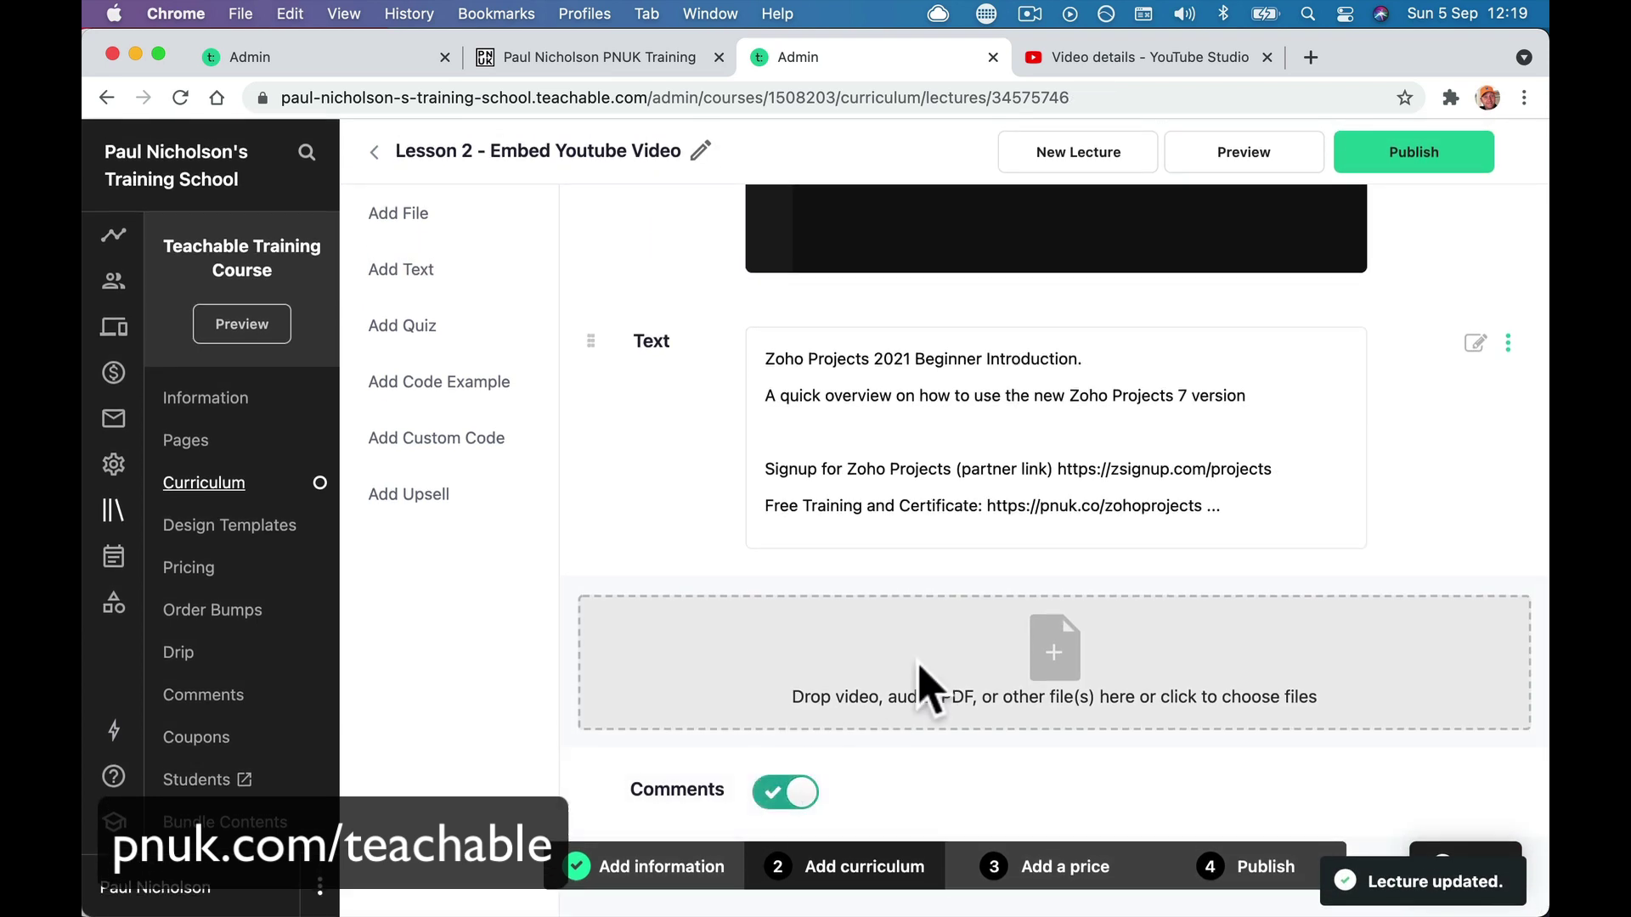
{"action": "left_click", "coordinate": [1409, 153]}
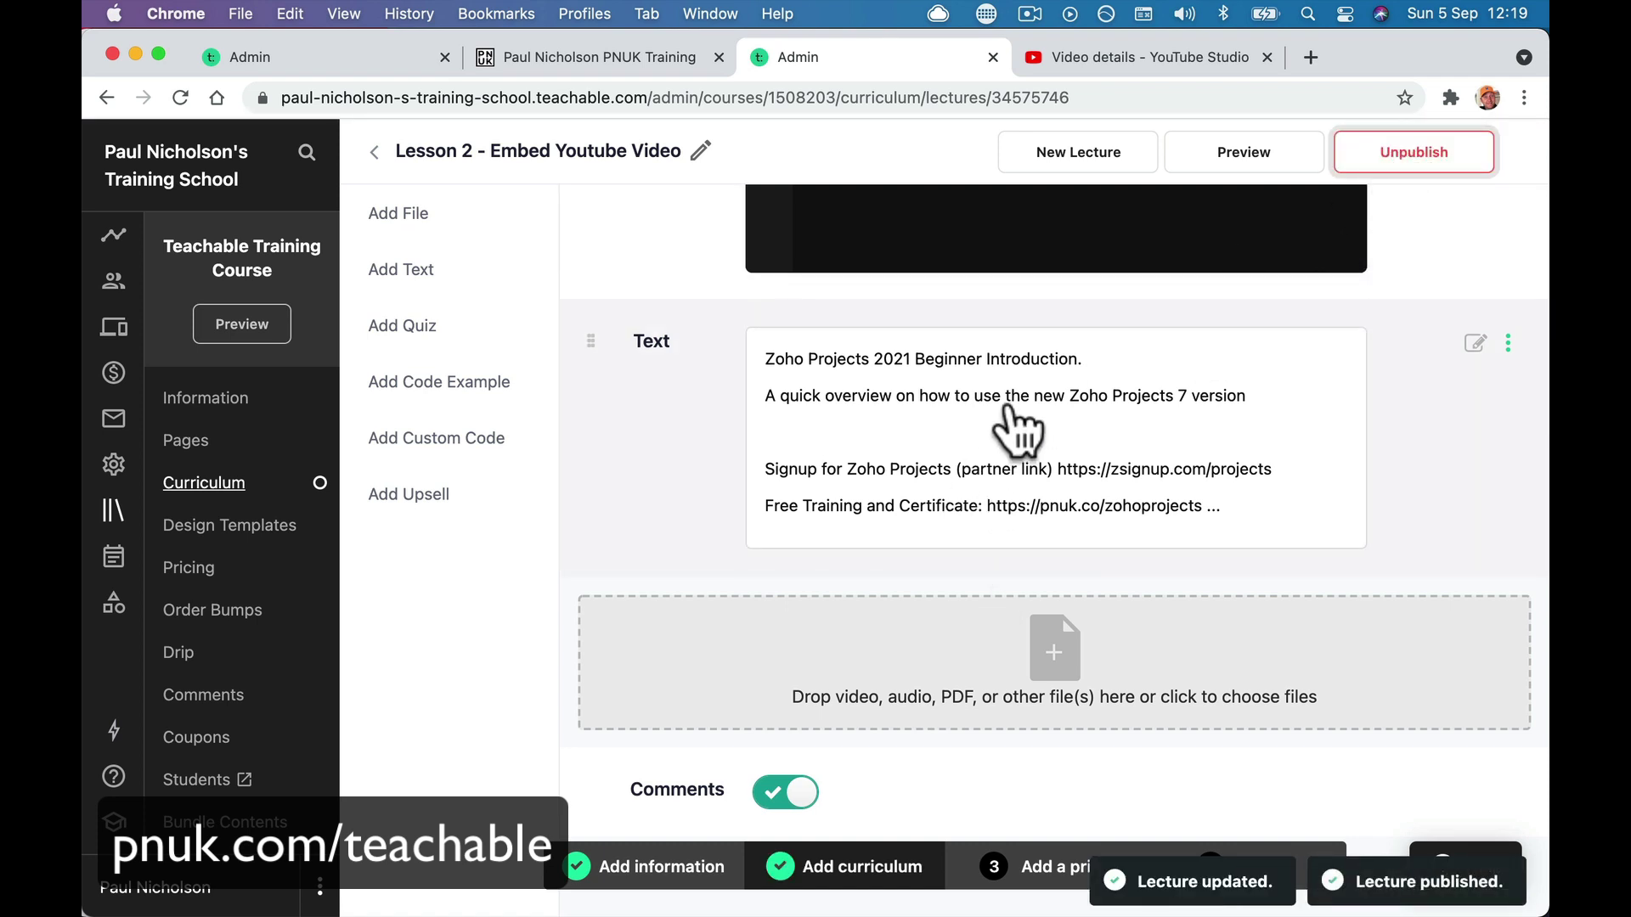
{"action": "left_click", "coordinate": [1212, 171]}
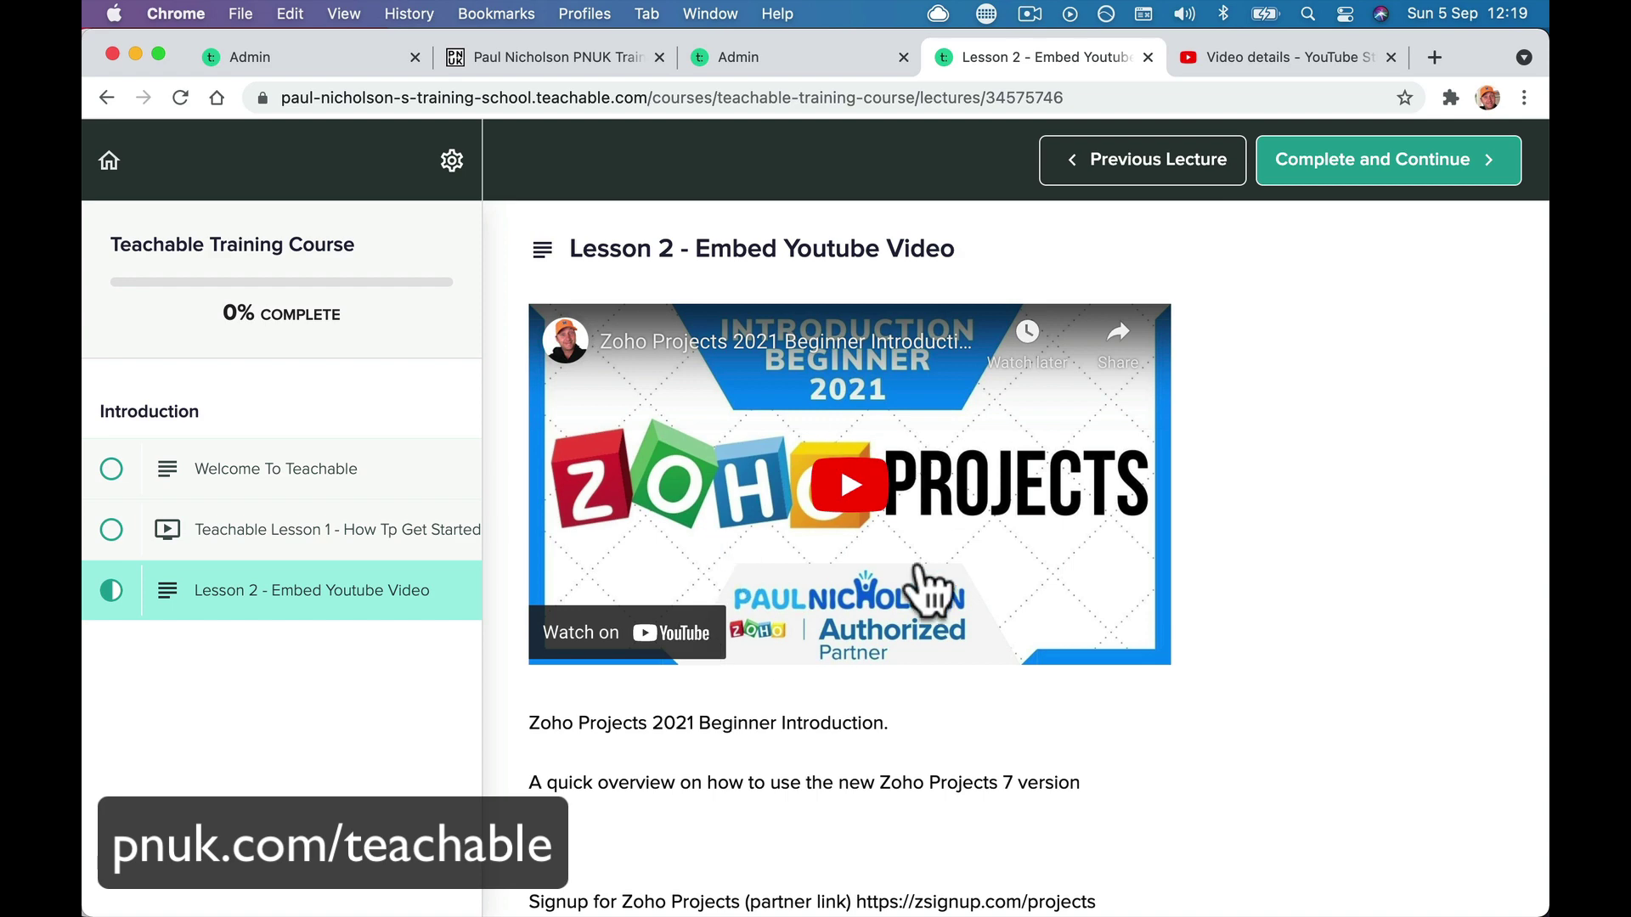
{"action": "left_click", "coordinate": [849, 485]}
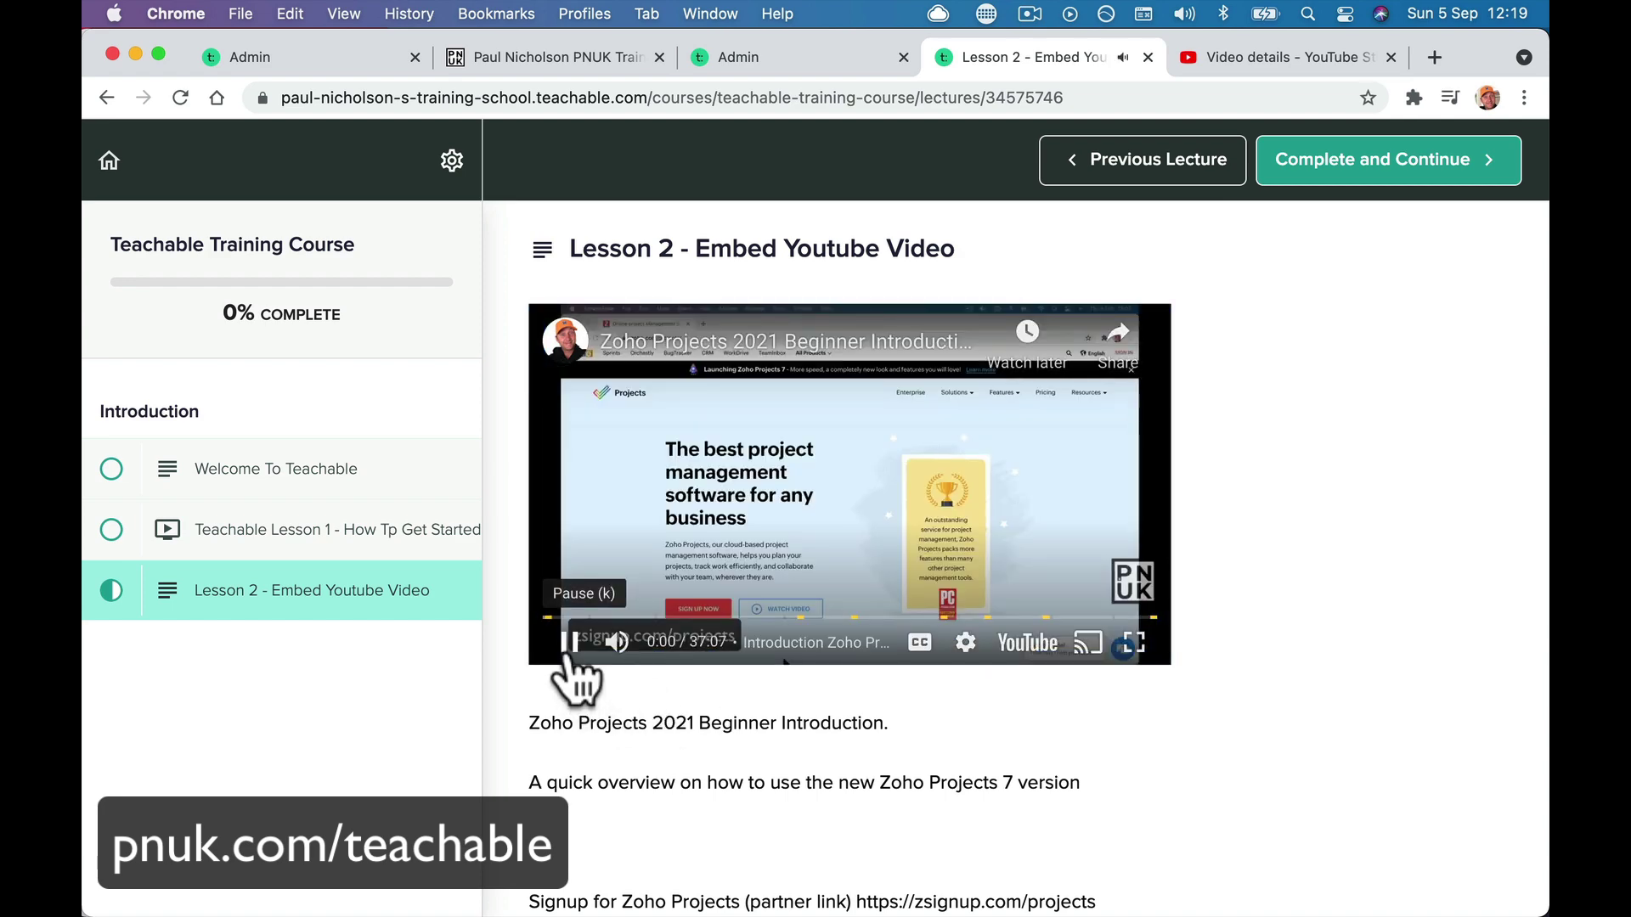
{"action": "left_click", "coordinate": [569, 646]}
{"action": "scroll", "coordinate": [564, 662], "scroll_direction": "down", "scroll_amount": 10}
{"action": "scroll", "coordinate": [586, 424], "scroll_direction": "up", "scroll_amount": 1}
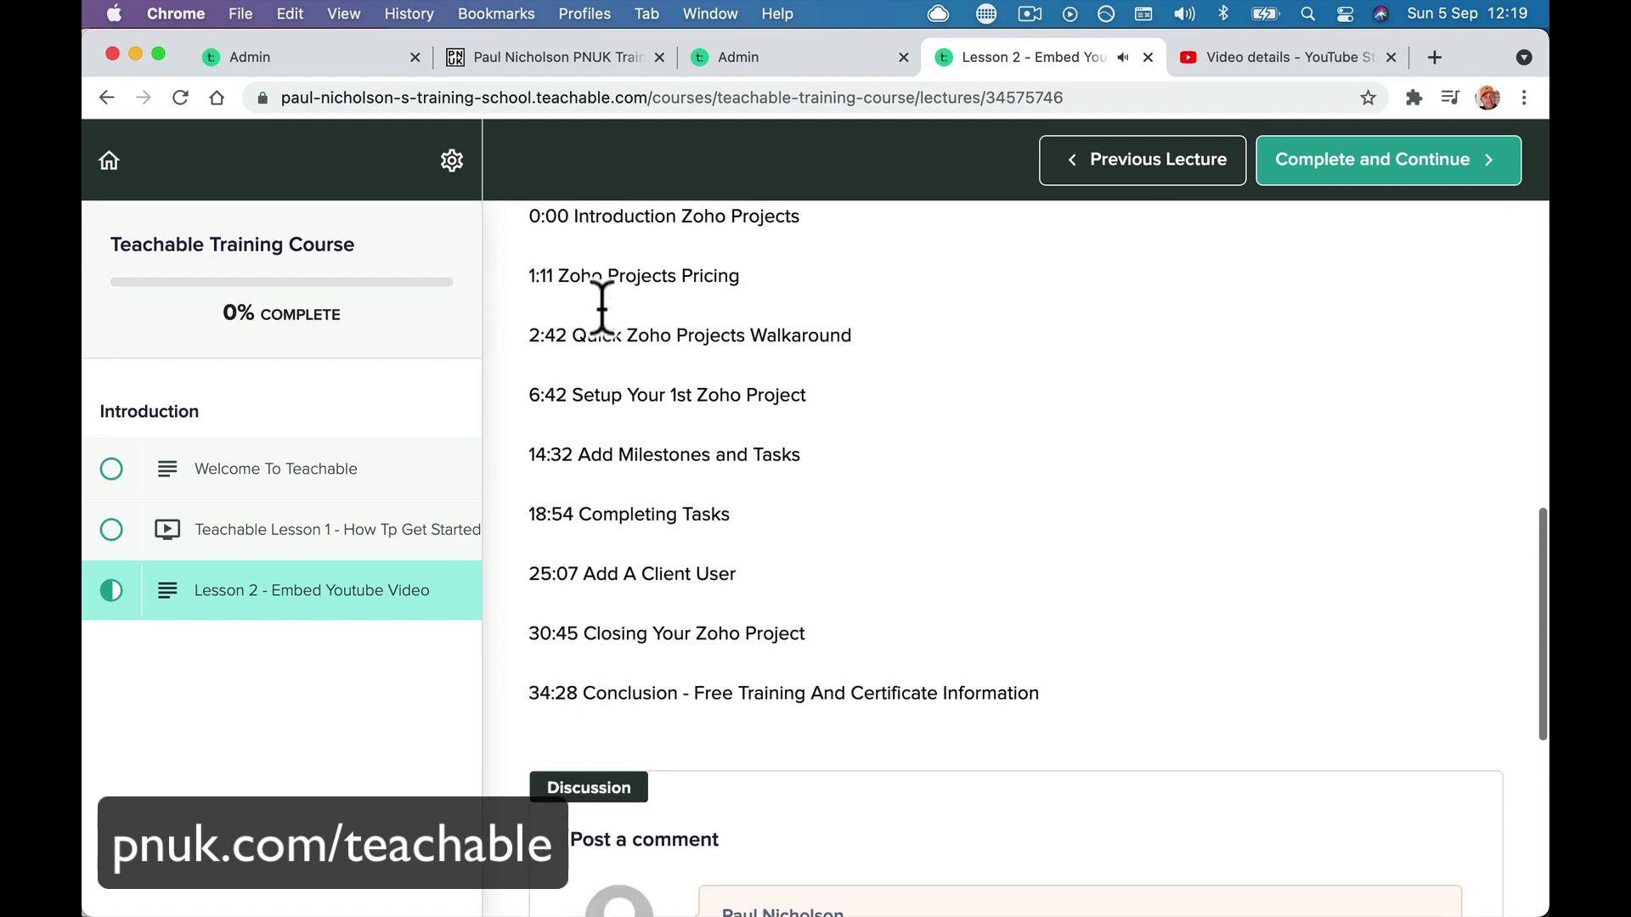
{"action": "scroll", "coordinate": [620, 671], "scroll_direction": "down", "scroll_amount": 6}
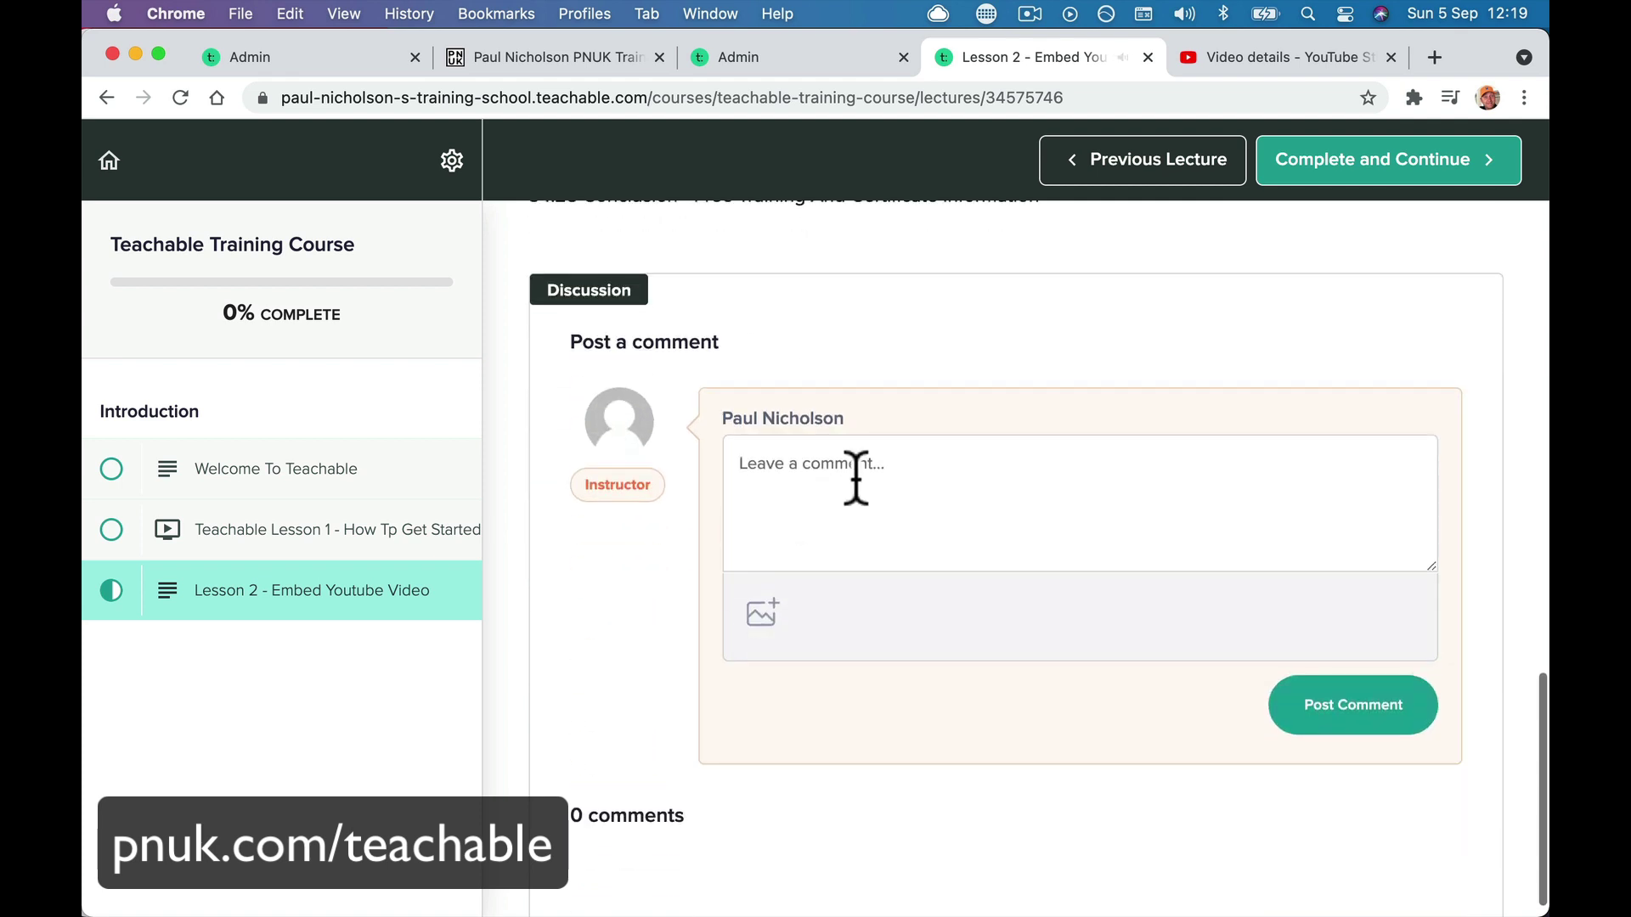
{"action": "left_click", "coordinate": [828, 60]}
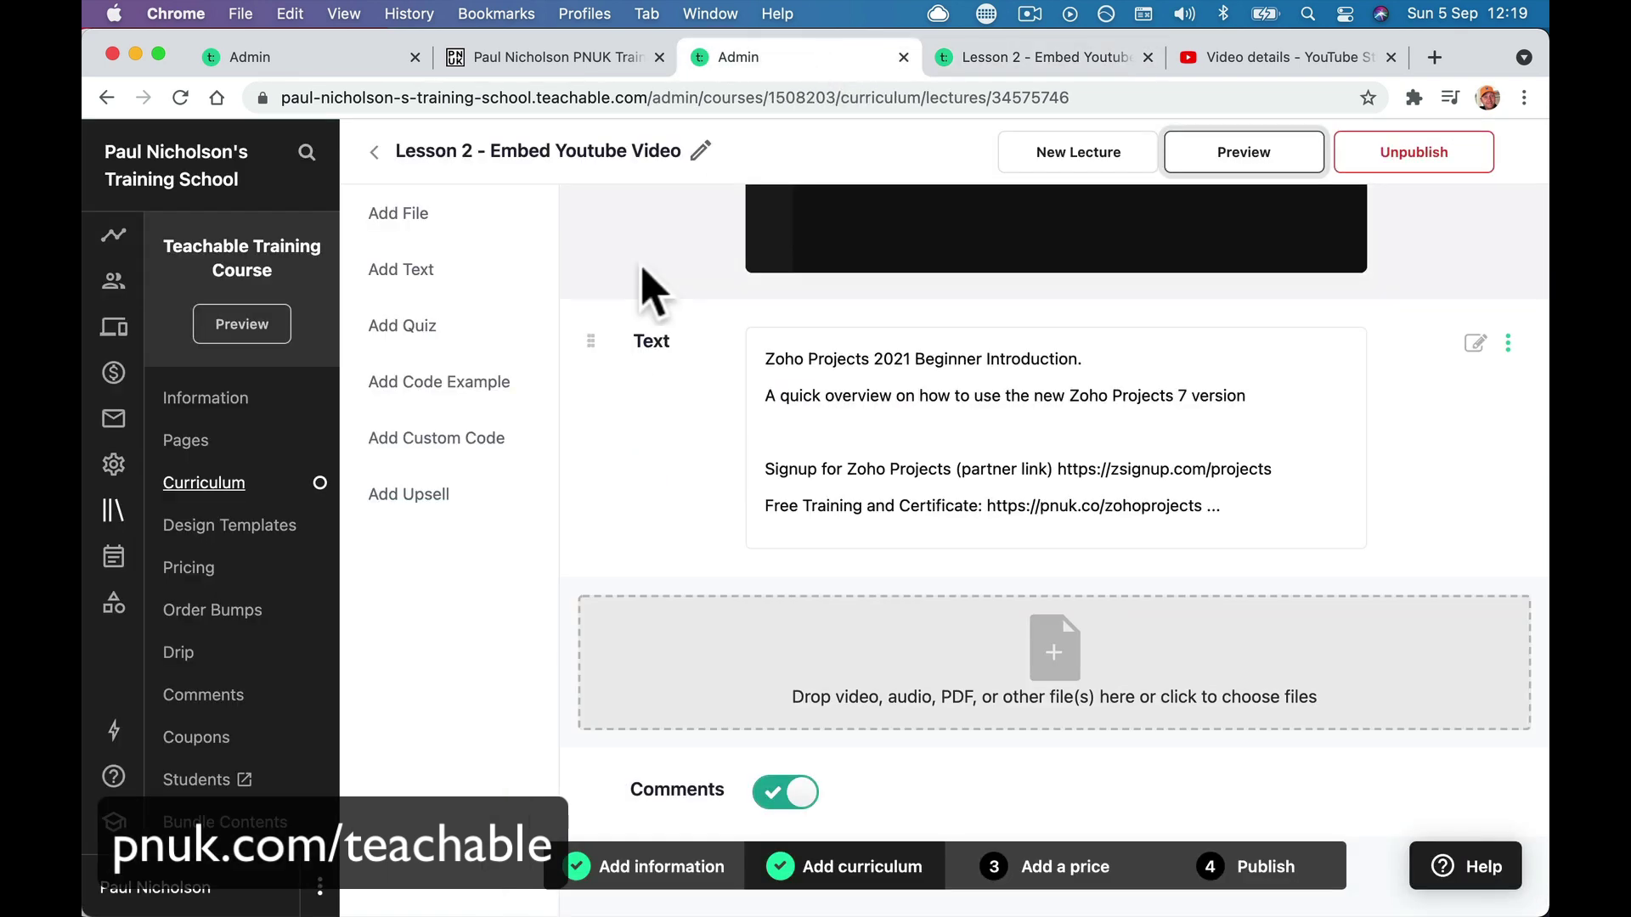
{"action": "left_click", "coordinate": [1031, 161]}
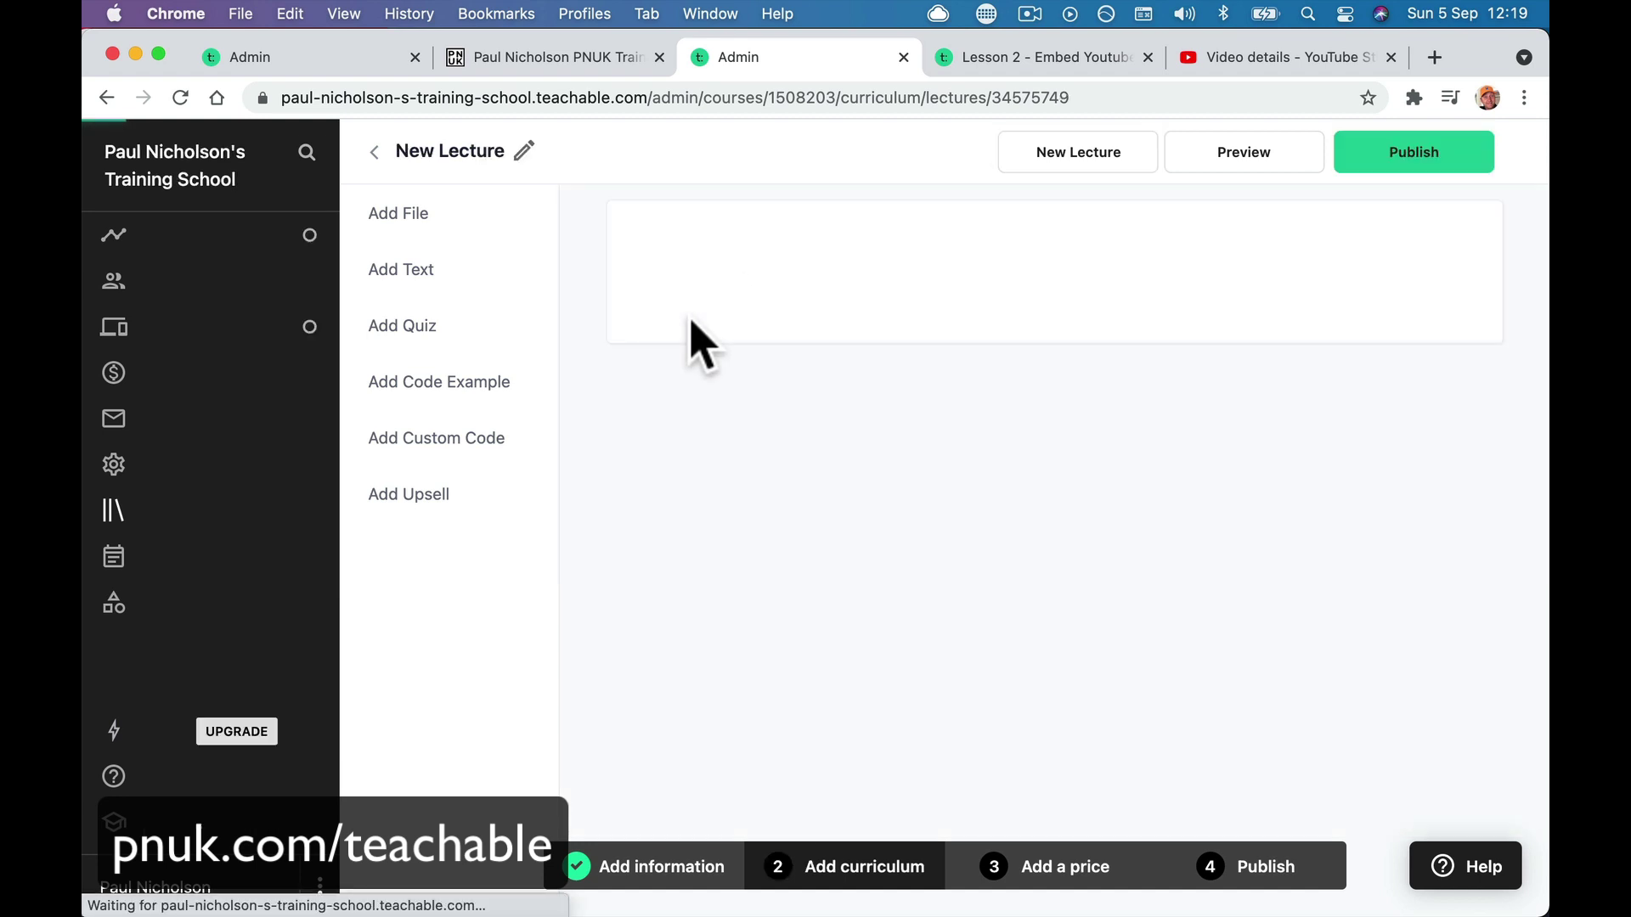
Title the new empty lecture 'PDF Add'.
{"action": "left_click", "coordinate": [524, 153]}
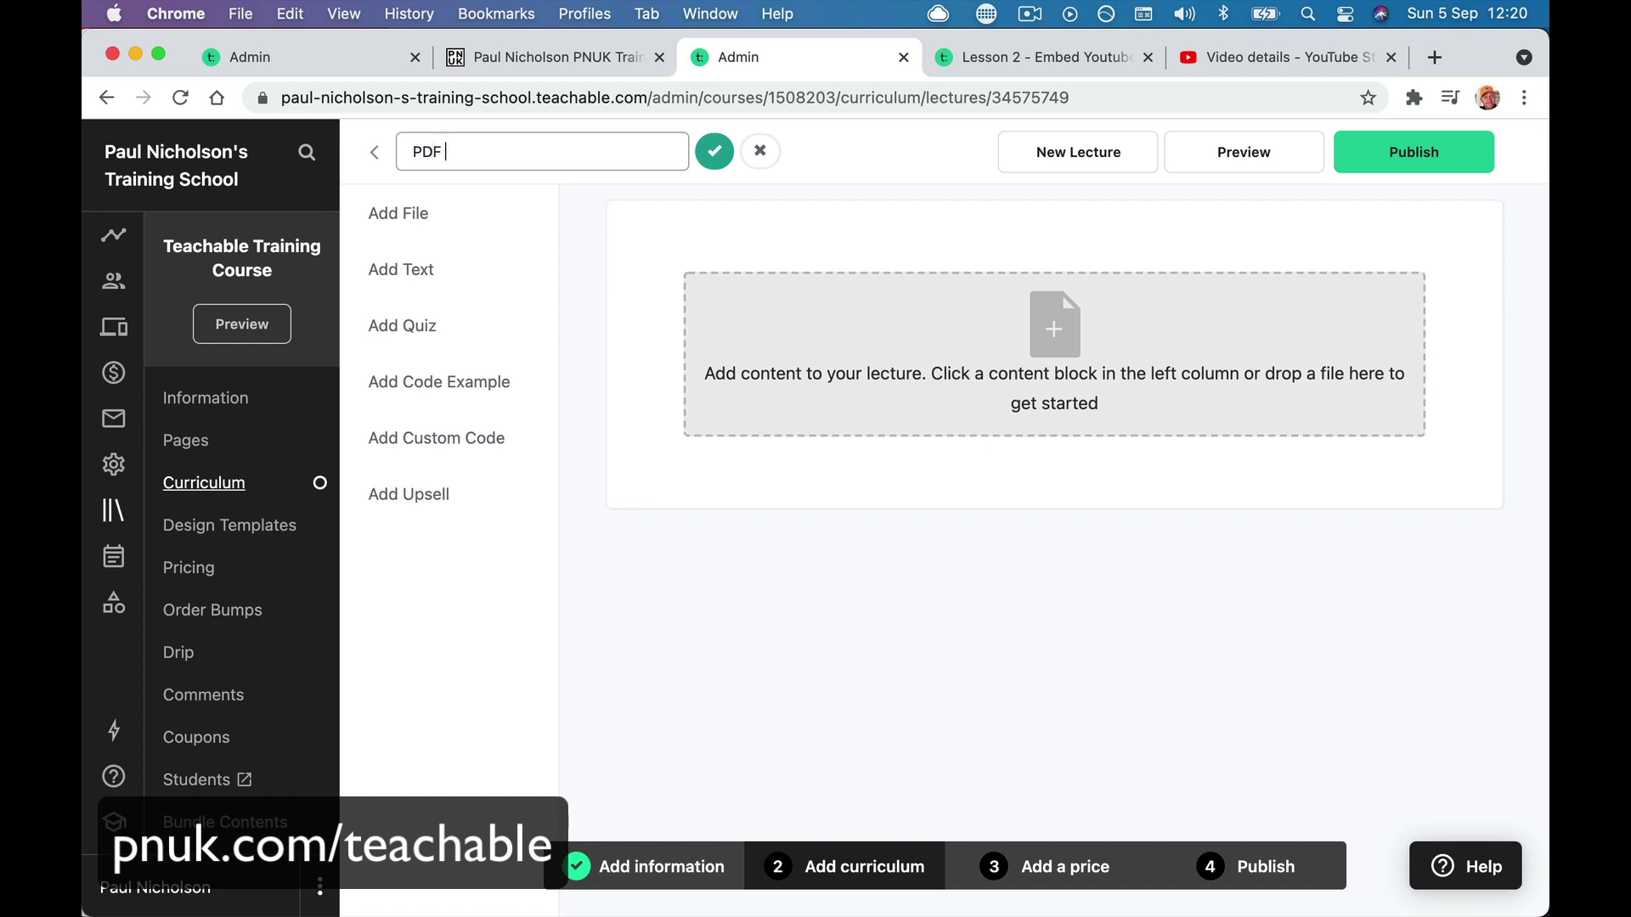
{"action": "left_click", "coordinate": [715, 156]}
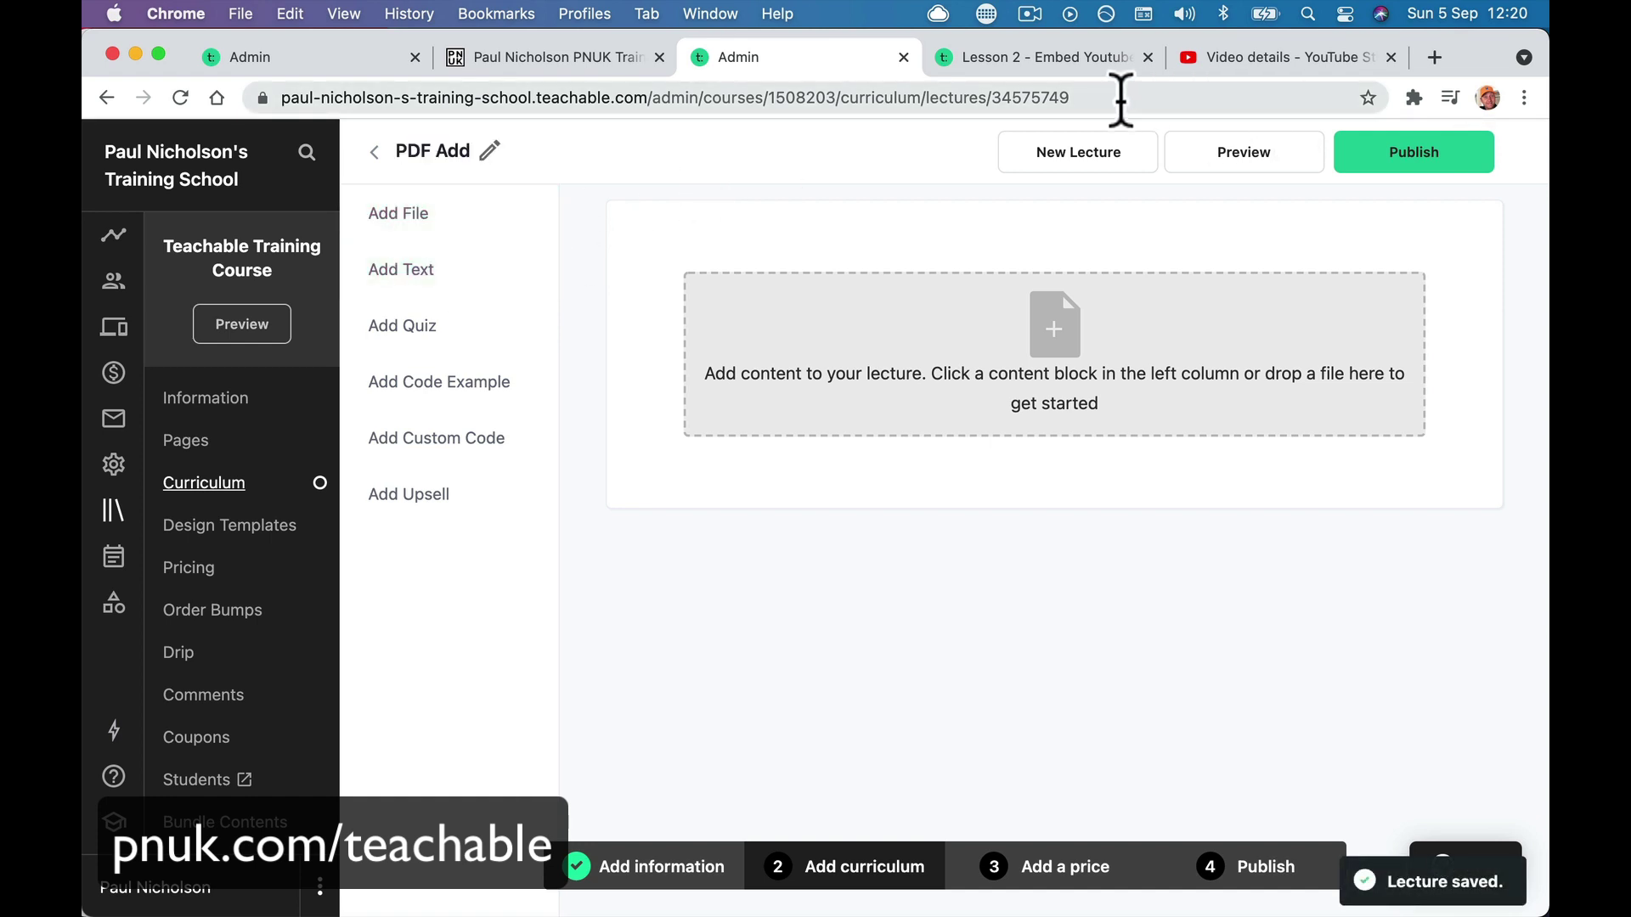
Upload zoho-crm-new-user-certification.pdf from the computer as a PDF block in the lecture.
{"action": "left_click", "coordinate": [938, 384]}
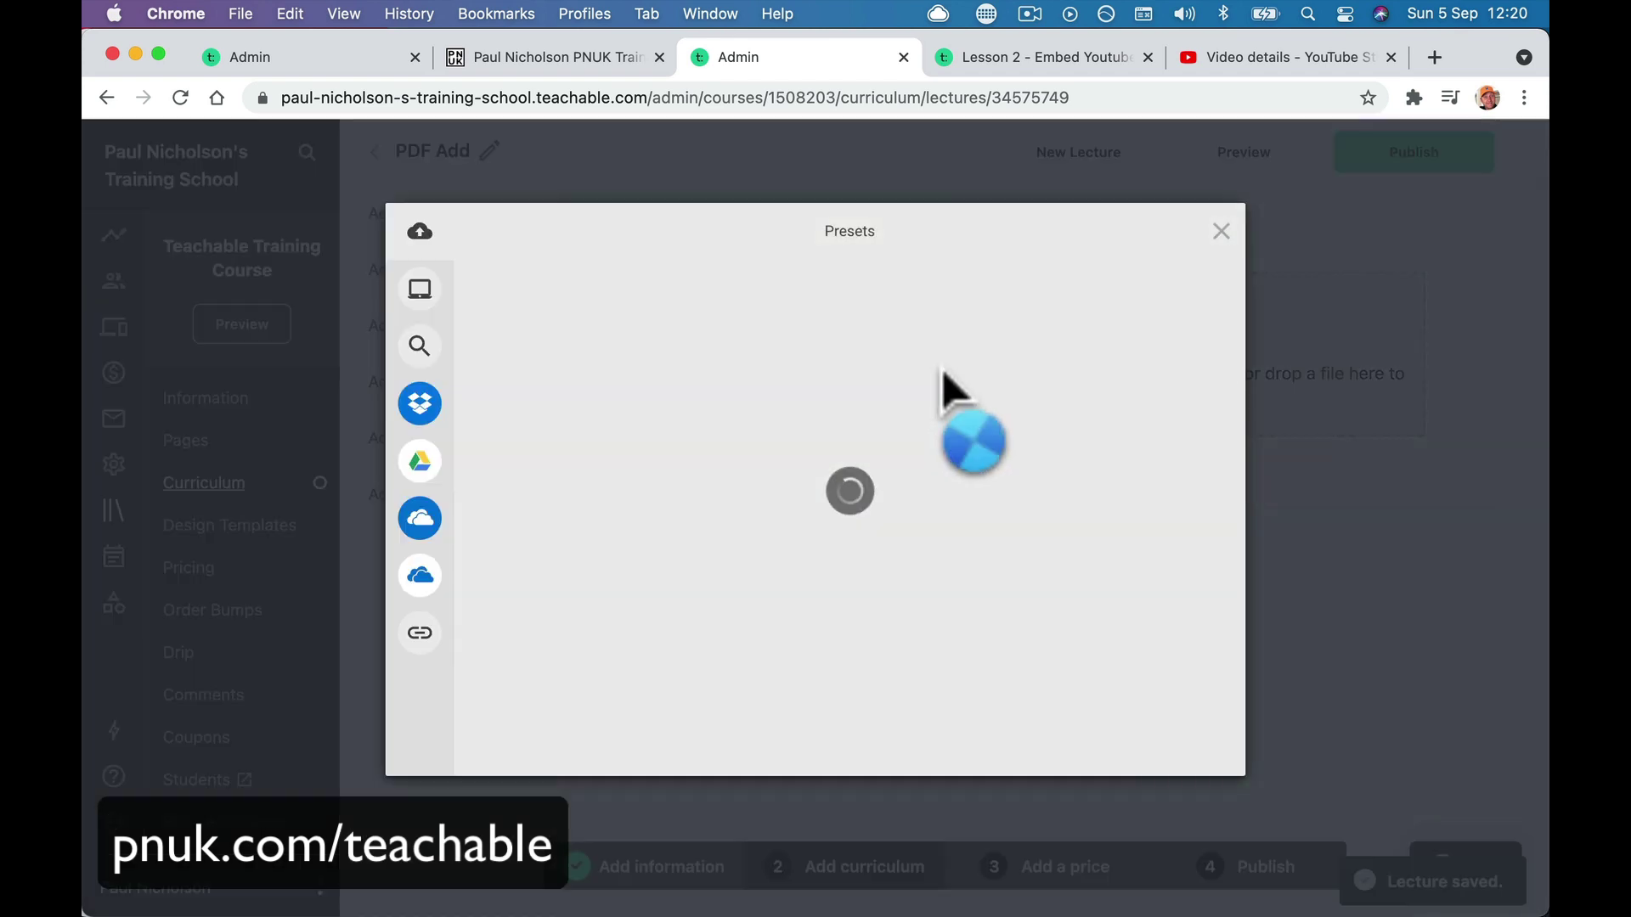
{"action": "left_click", "coordinate": [419, 292]}
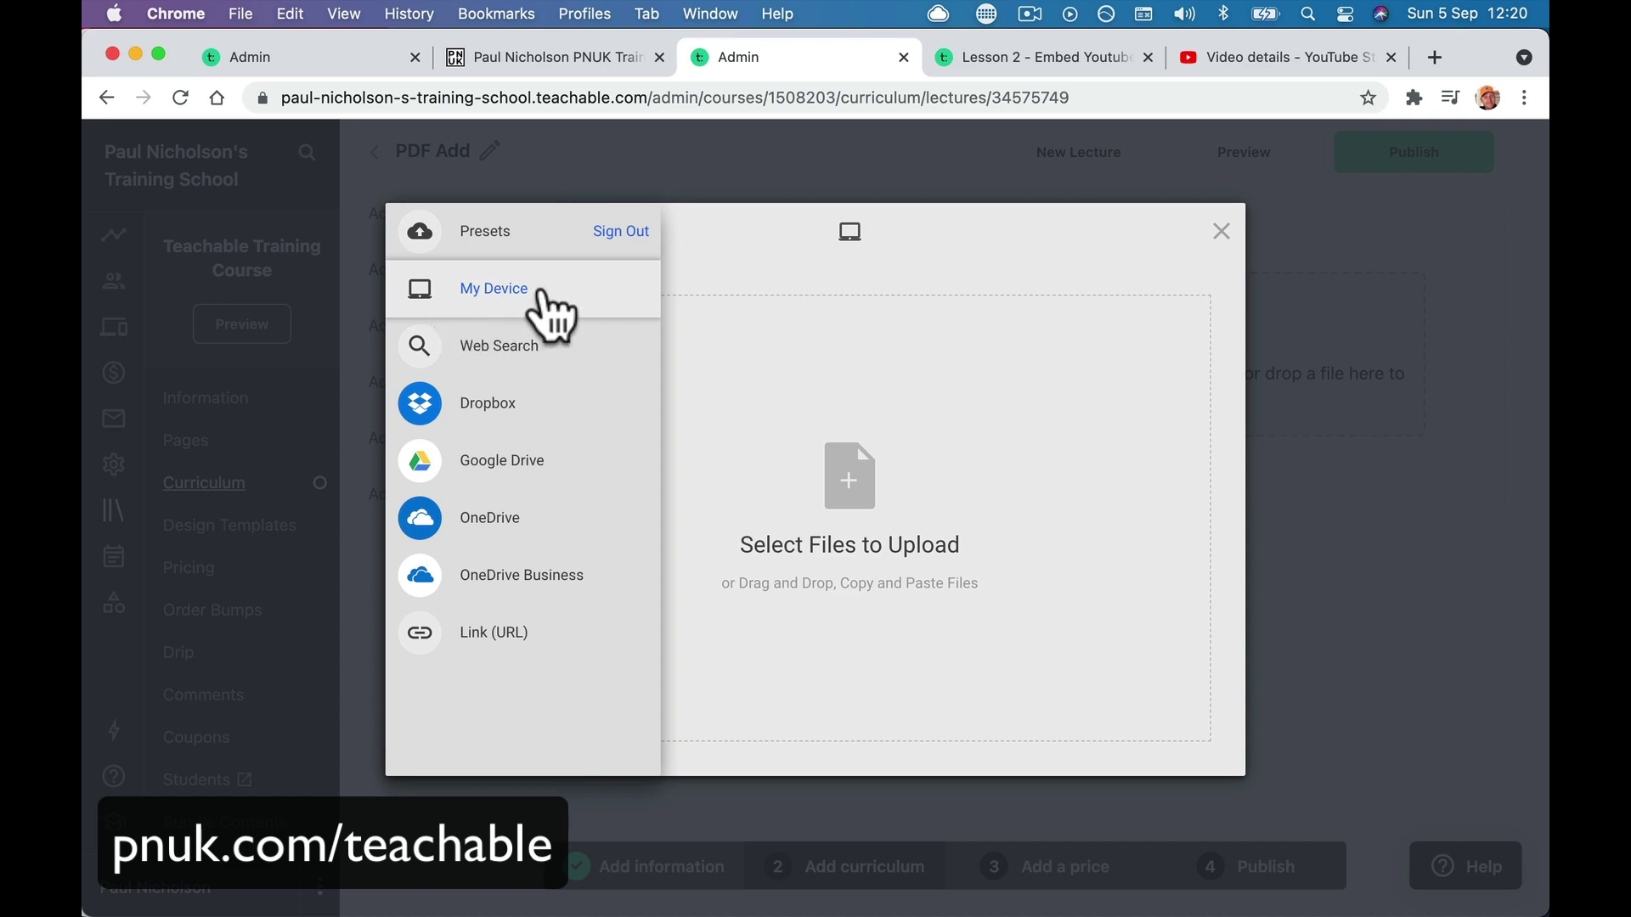
{"action": "left_click", "coordinate": [845, 501]}
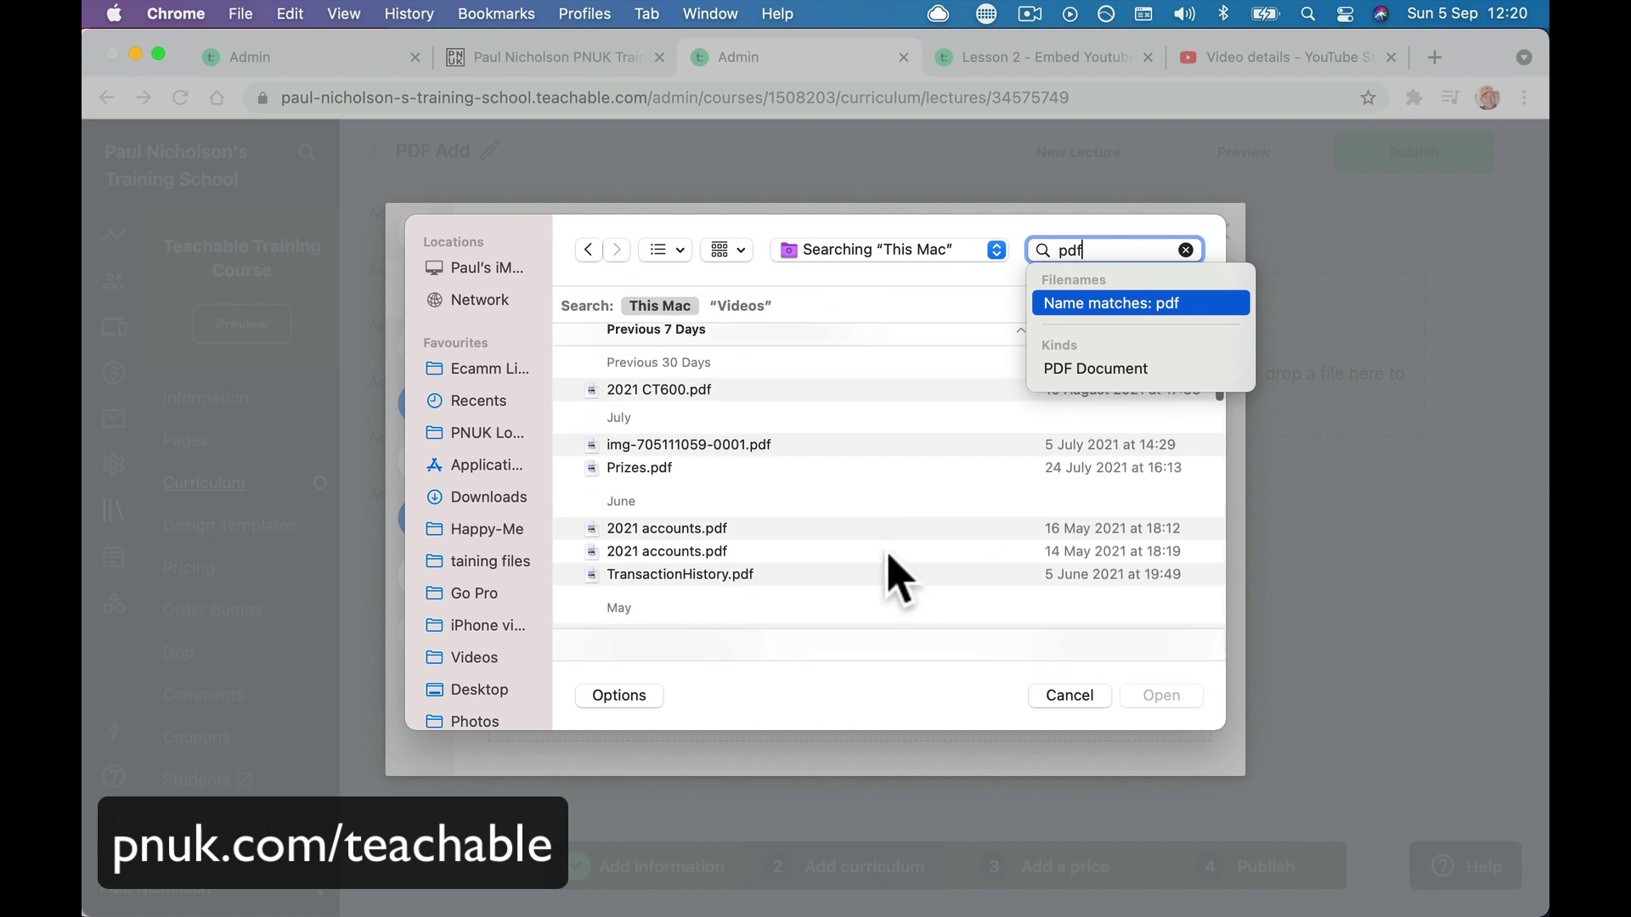
{"action": "scroll", "coordinate": [896, 576], "scroll_direction": "down", "scroll_amount": 3}
{"action": "scroll", "coordinate": [896, 576], "scroll_direction": "down", "scroll_amount": 5}
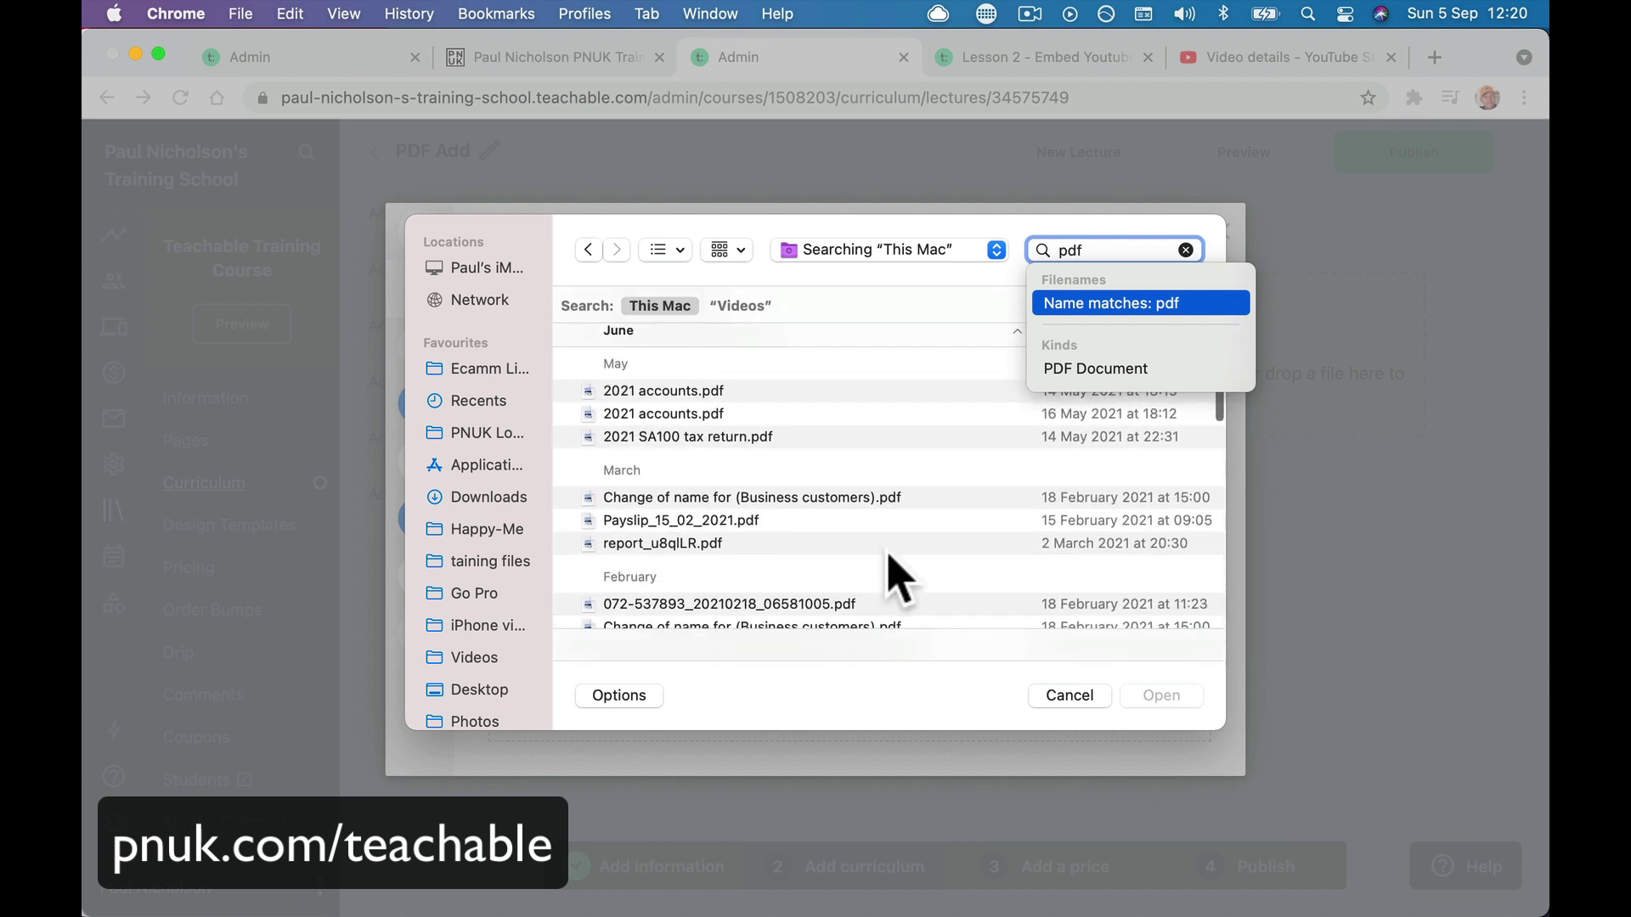
{"action": "scroll", "coordinate": [896, 576], "scroll_direction": "down", "scroll_amount": 5}
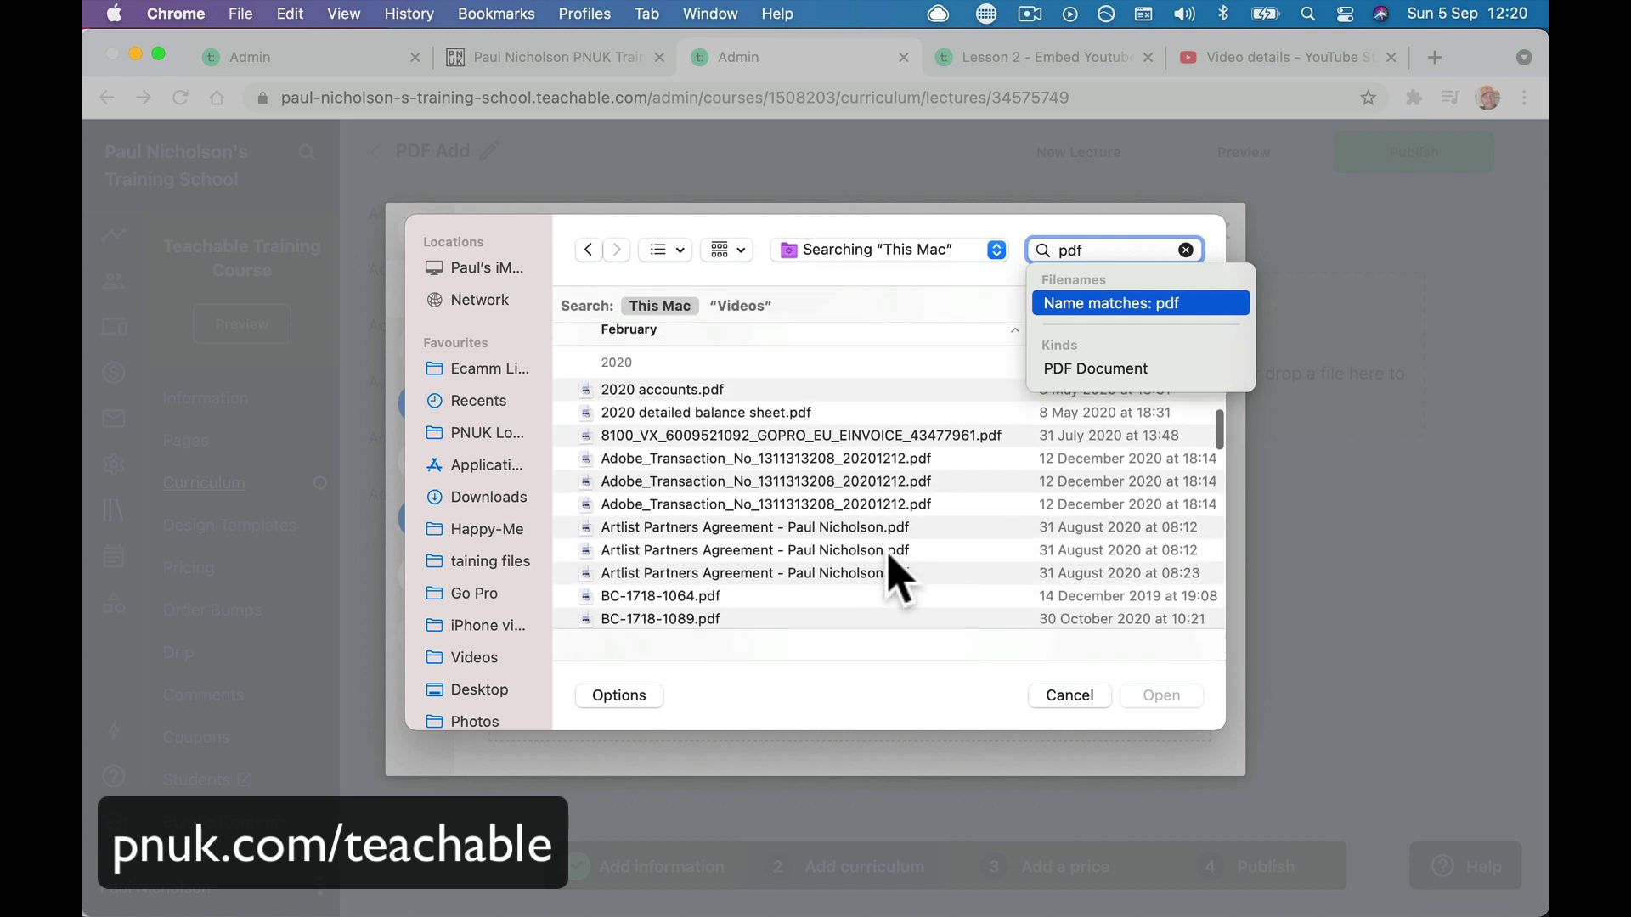
{"action": "scroll", "coordinate": [896, 577], "scroll_direction": "down", "scroll_amount": 2}
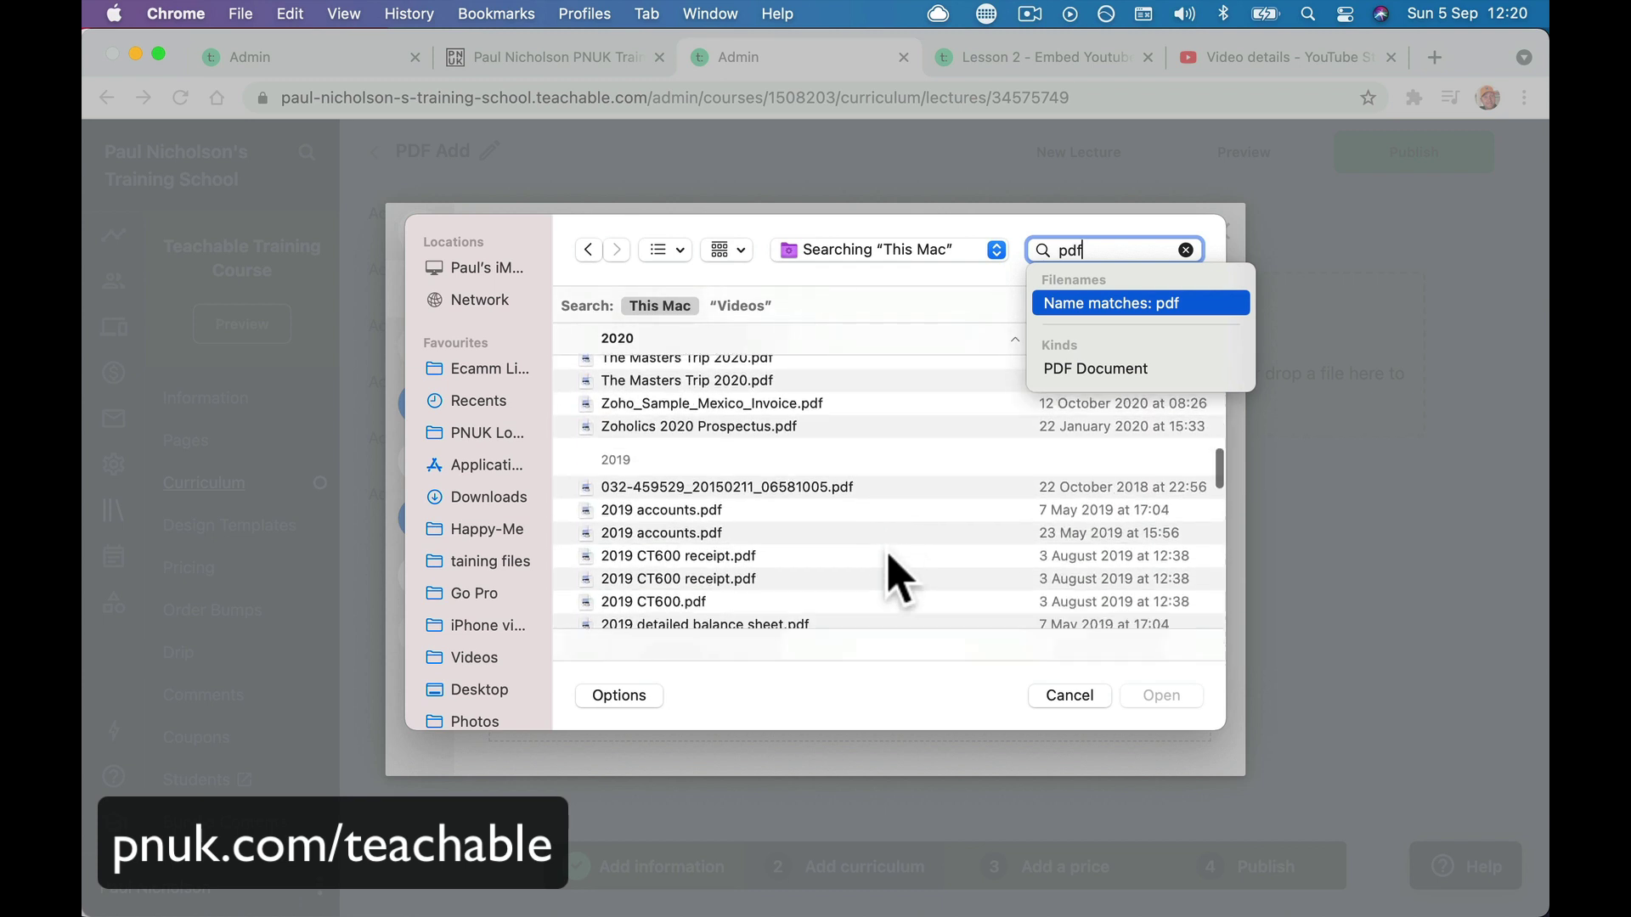
{"action": "scroll", "coordinate": [896, 576], "scroll_direction": "down", "scroll_amount": 2}
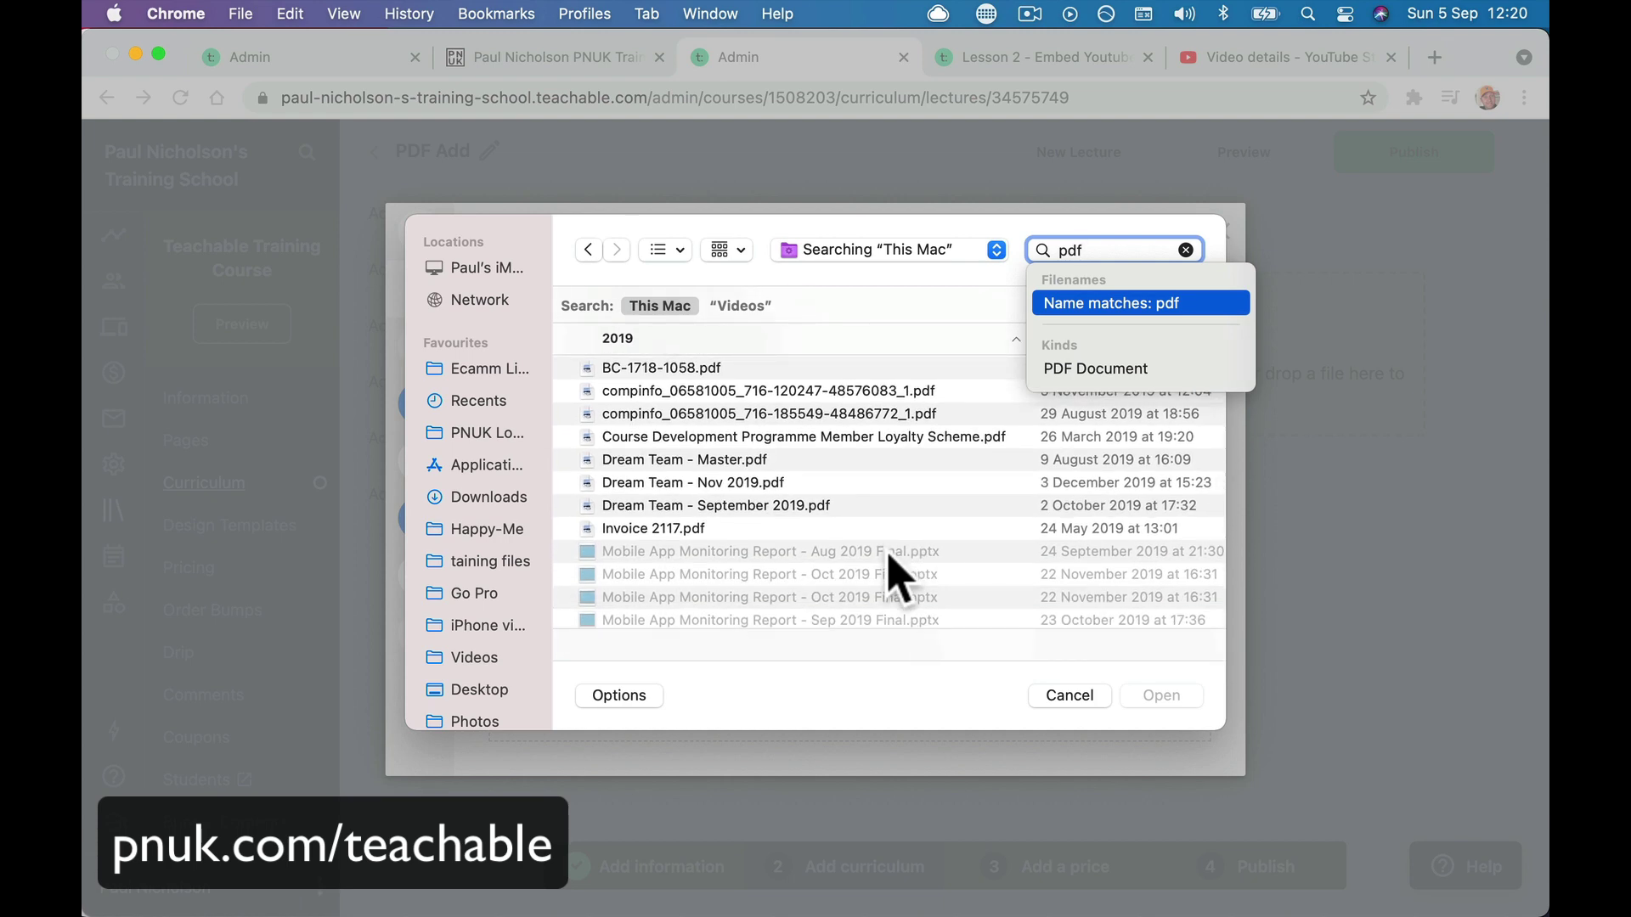
{"action": "scroll", "coordinate": [896, 578], "scroll_direction": "down", "scroll_amount": 15}
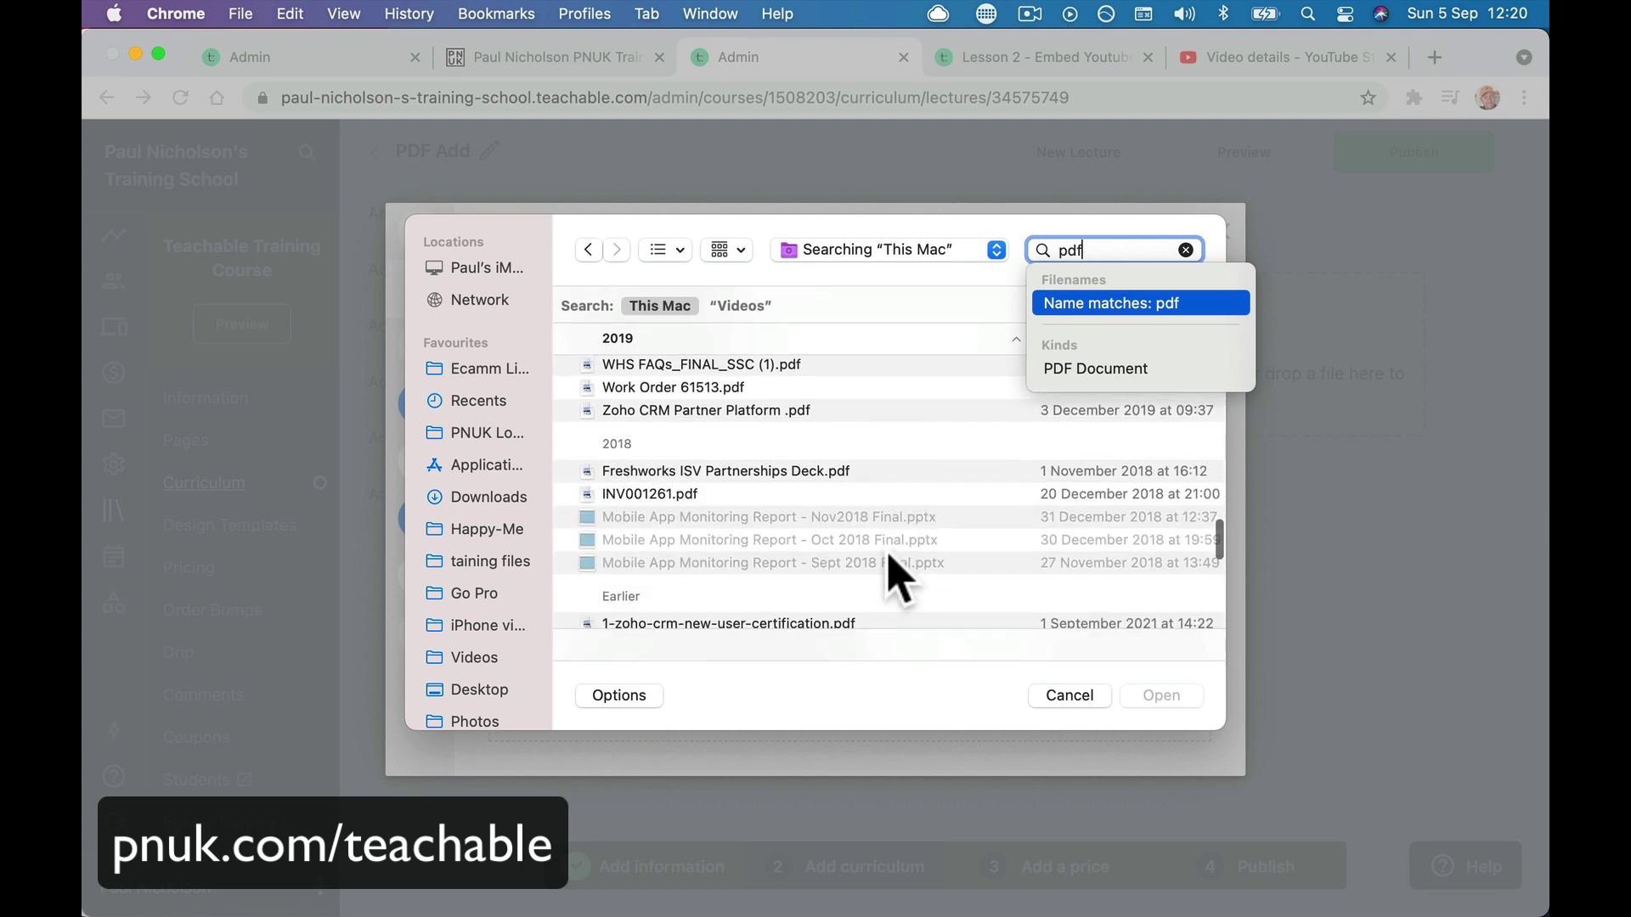
{"action": "double_click", "coordinate": [836, 371]}
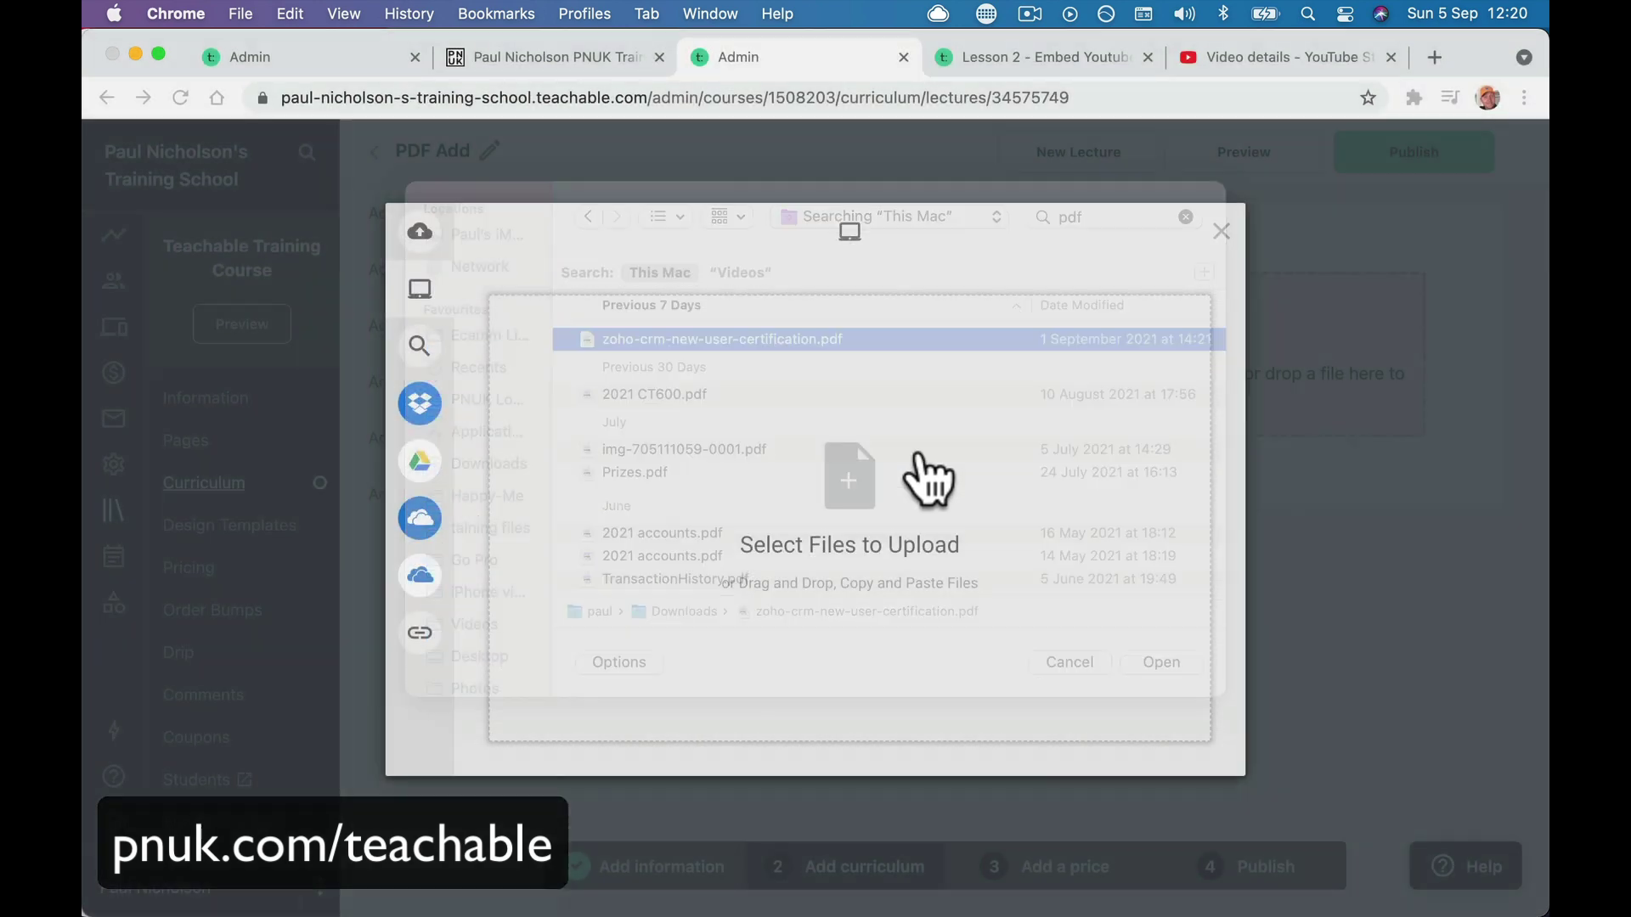
{"action": "left_click", "coordinate": [1126, 738]}
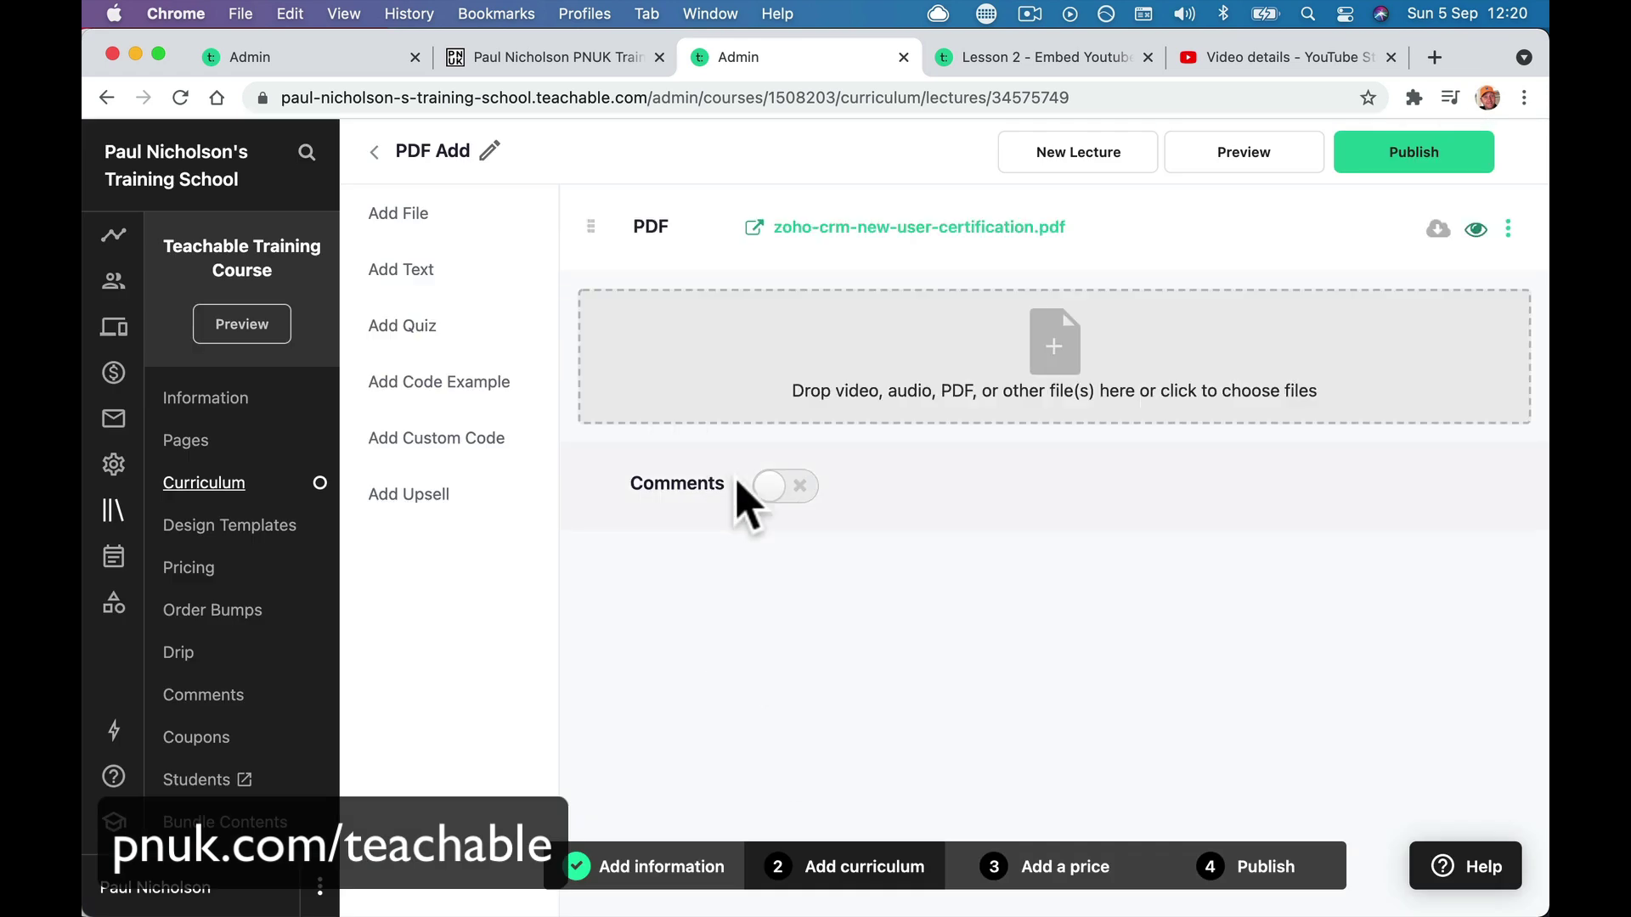
Turn on comments and PDF embedding, publish the PDF Add lecture, and preview it as a student.
{"action": "left_click", "coordinate": [790, 488]}
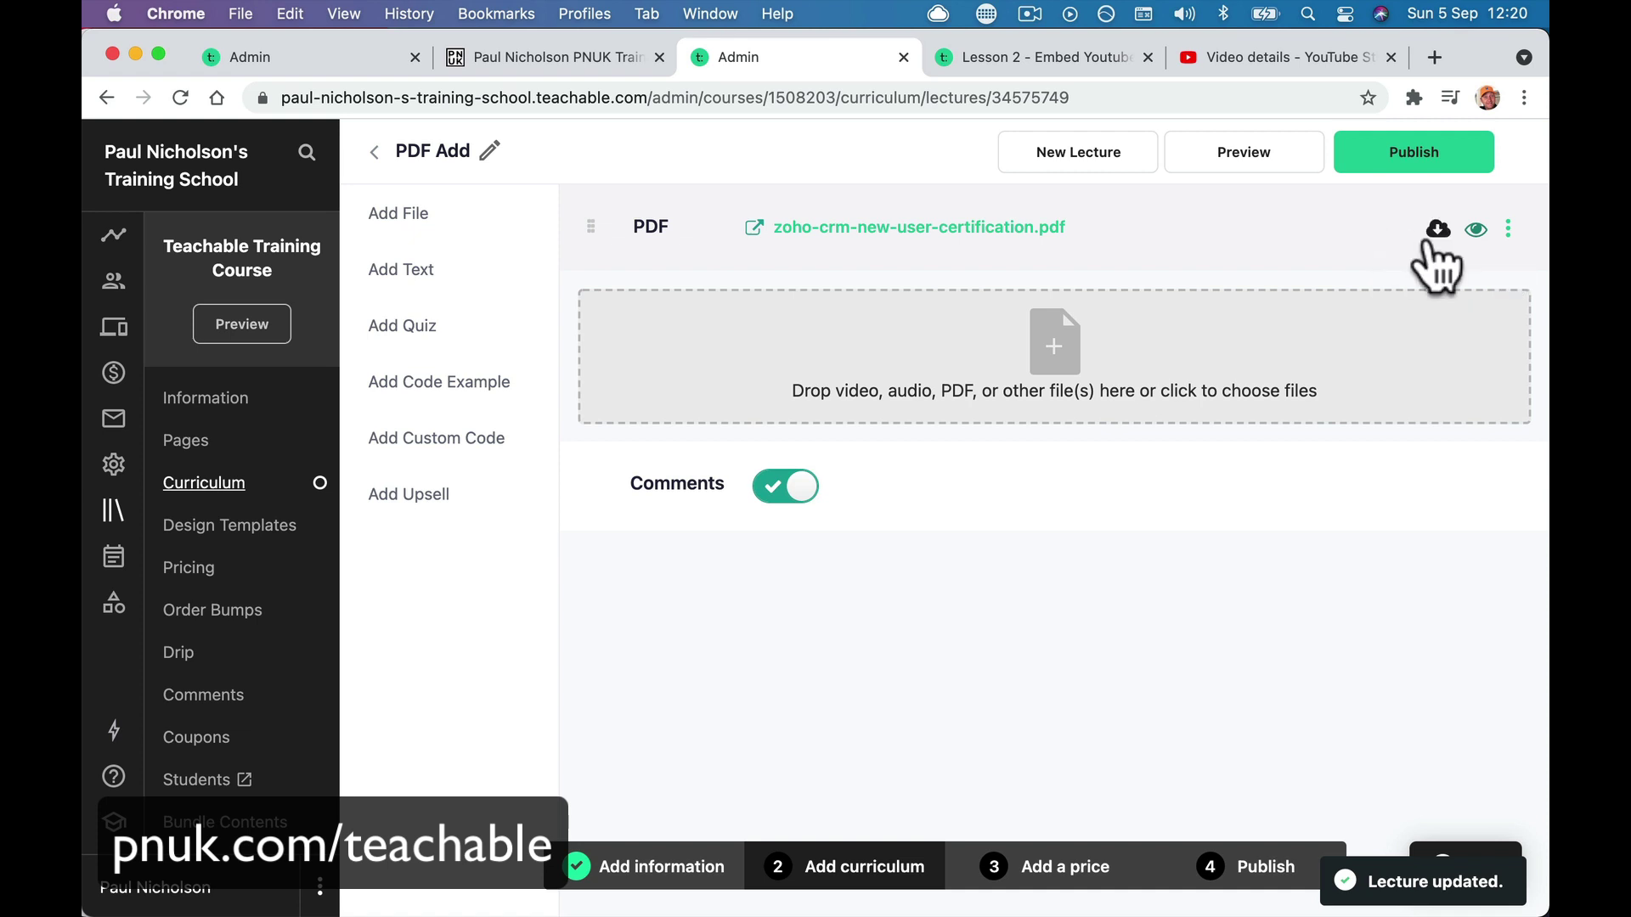
{"action": "left_click", "coordinate": [1475, 229]}
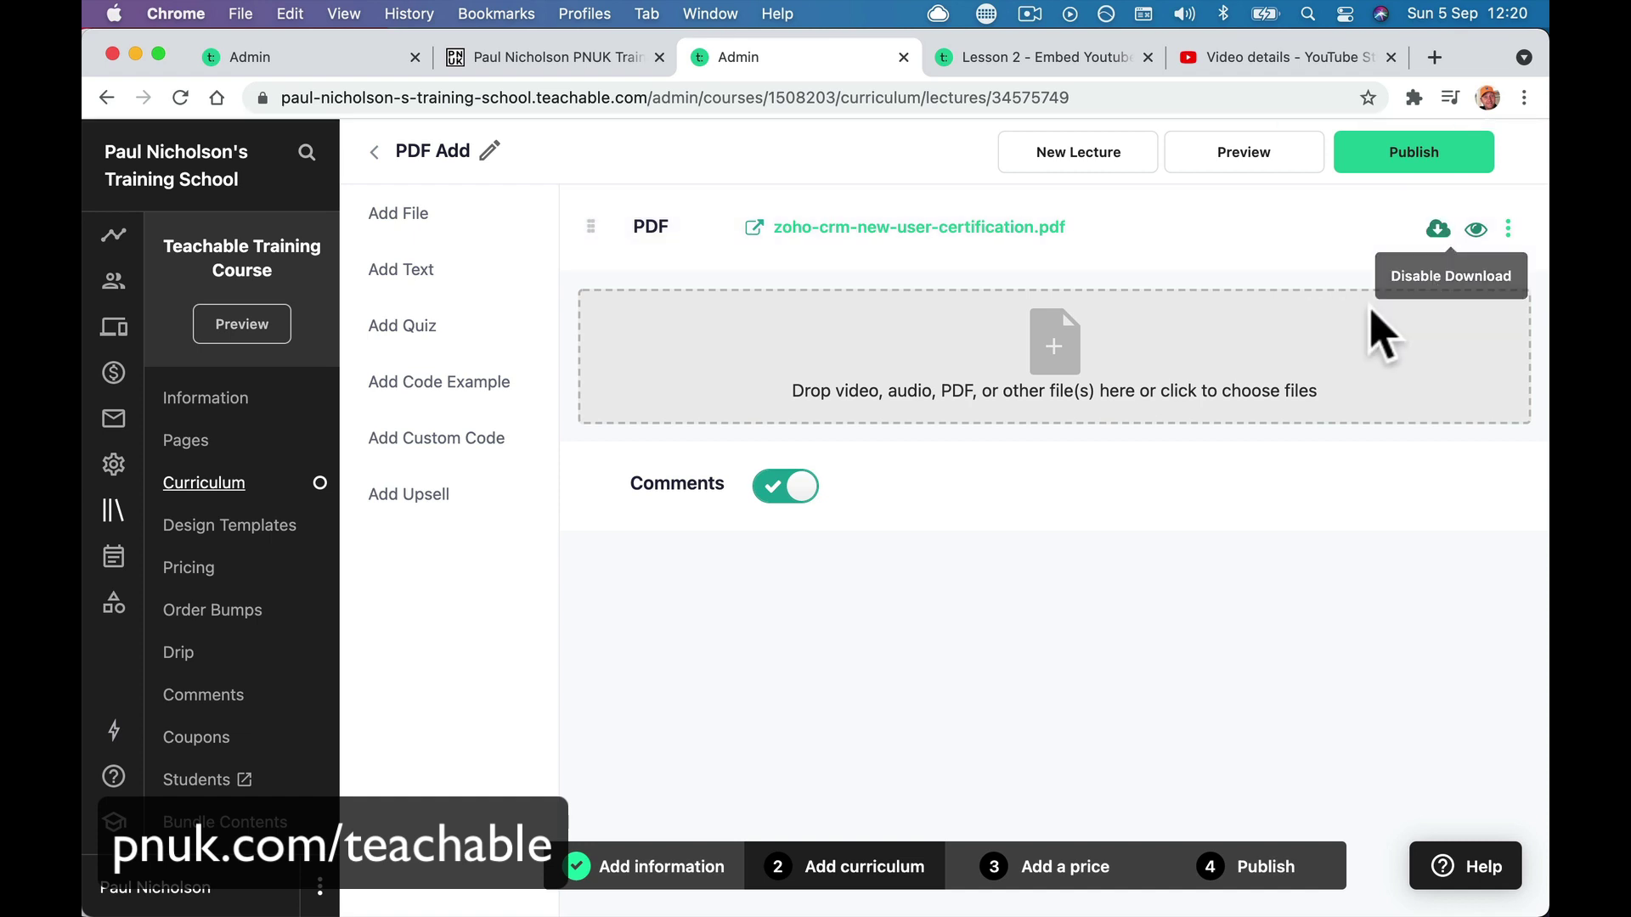
{"action": "left_click", "coordinate": [1409, 161]}
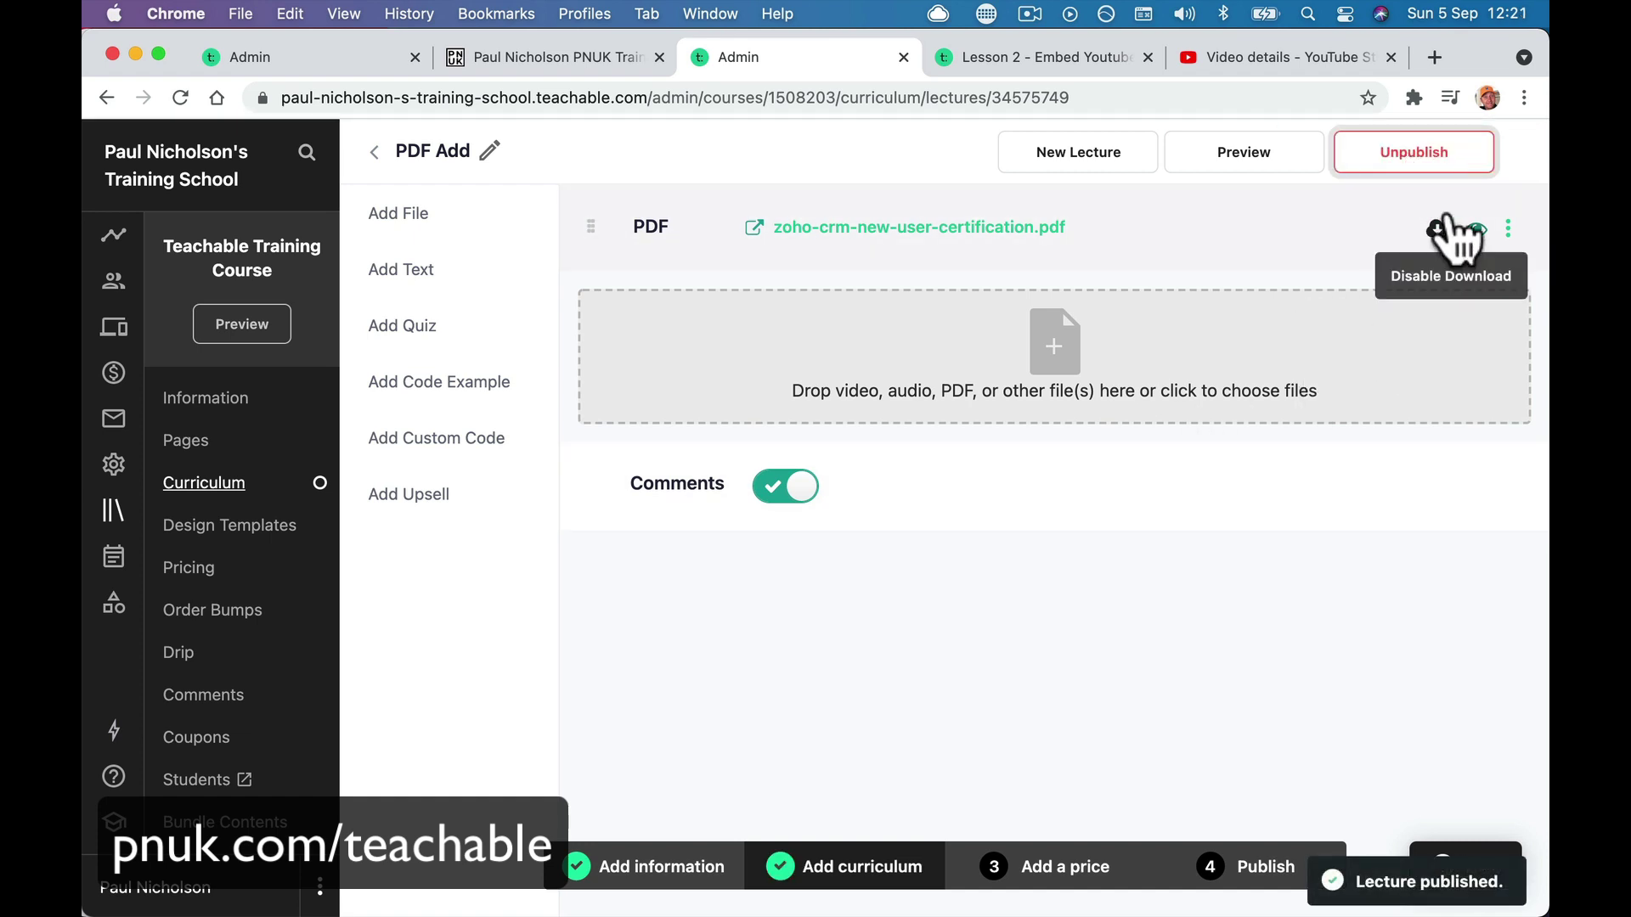
{"action": "left_click", "coordinate": [1438, 238]}
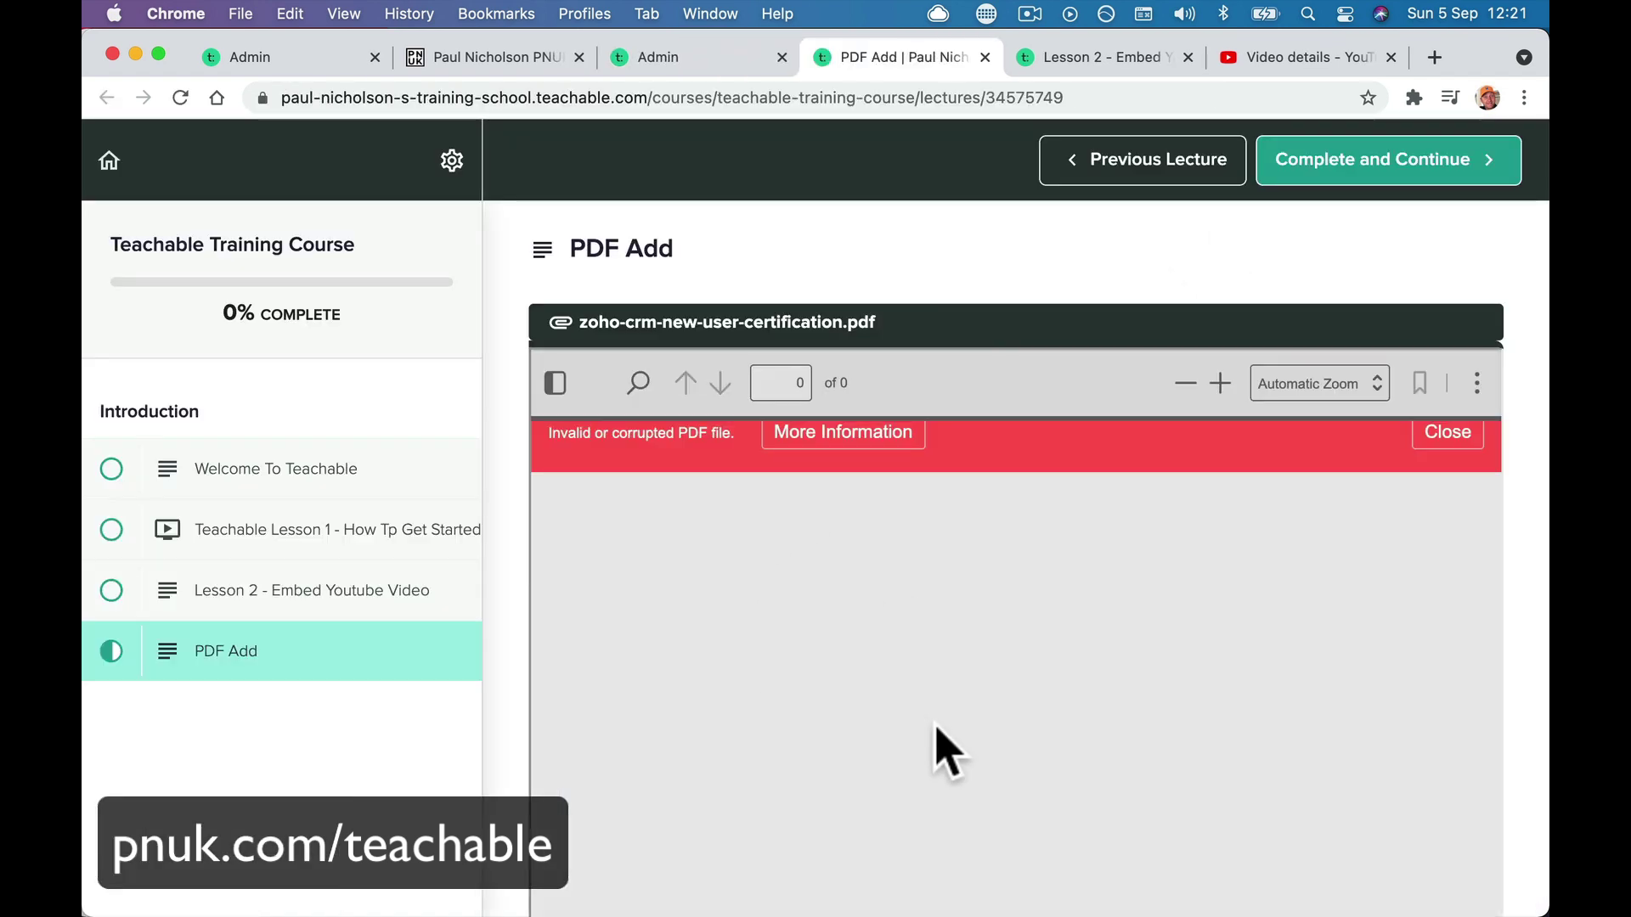
{"action": "scroll", "coordinate": [945, 751], "scroll_direction": "down", "scroll_amount": 8}
{"action": "scroll", "coordinate": [945, 751], "scroll_direction": "up", "scroll_amount": 8}
{"action": "scroll", "coordinate": [935, 743], "scroll_direction": "down", "scroll_amount": 5}
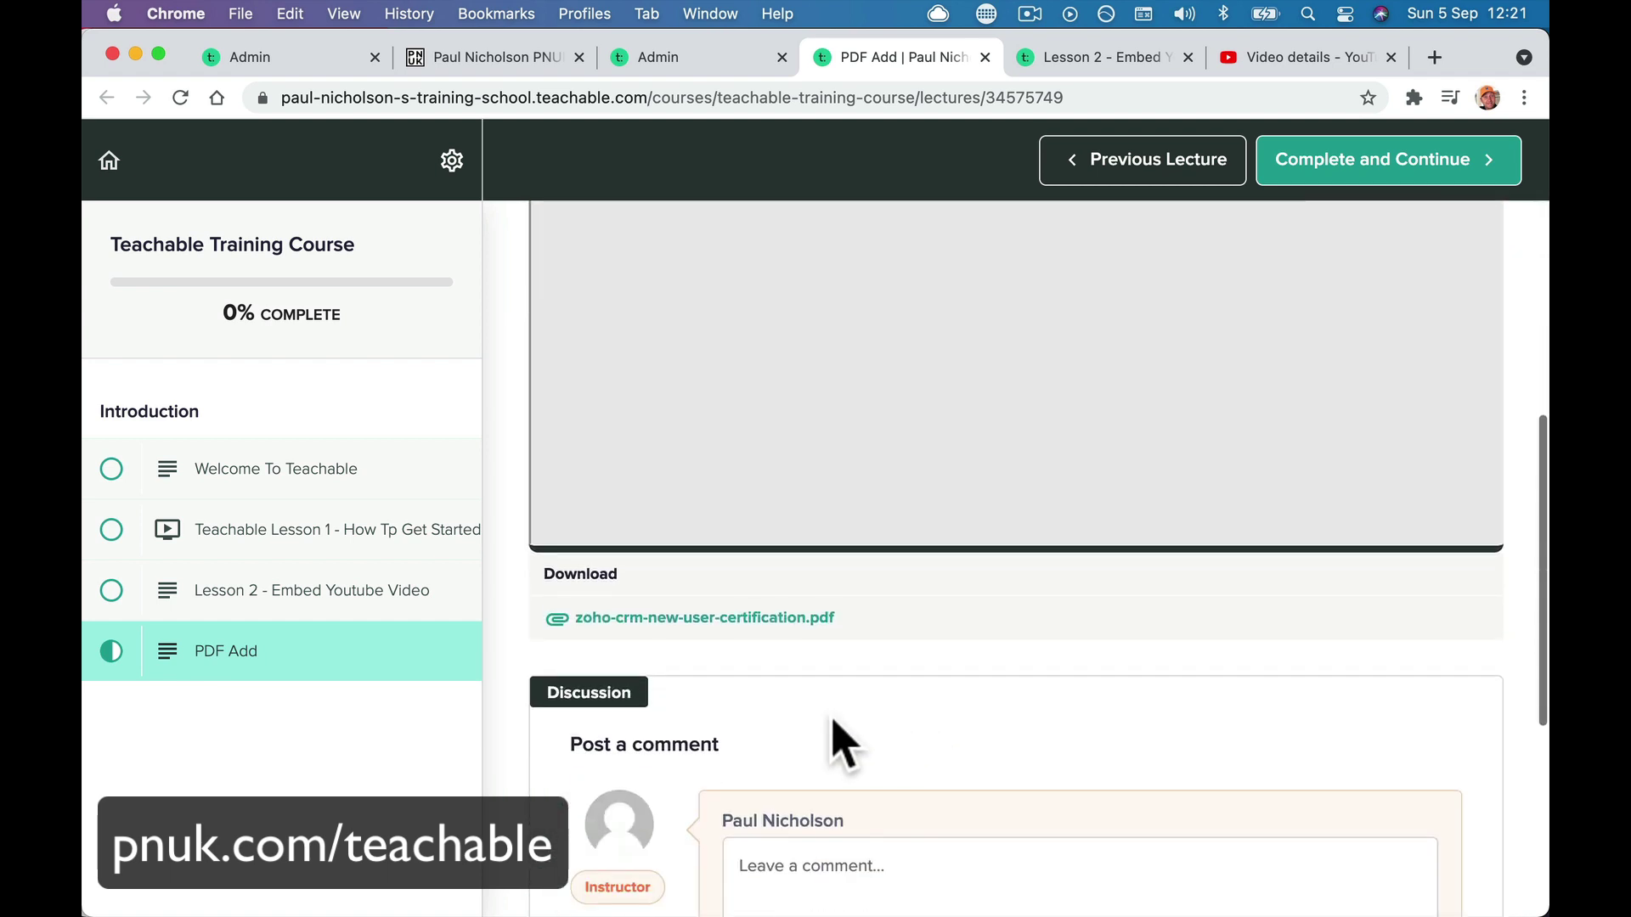
{"action": "scroll", "coordinate": [867, 611], "scroll_direction": "up", "scroll_amount": 5}
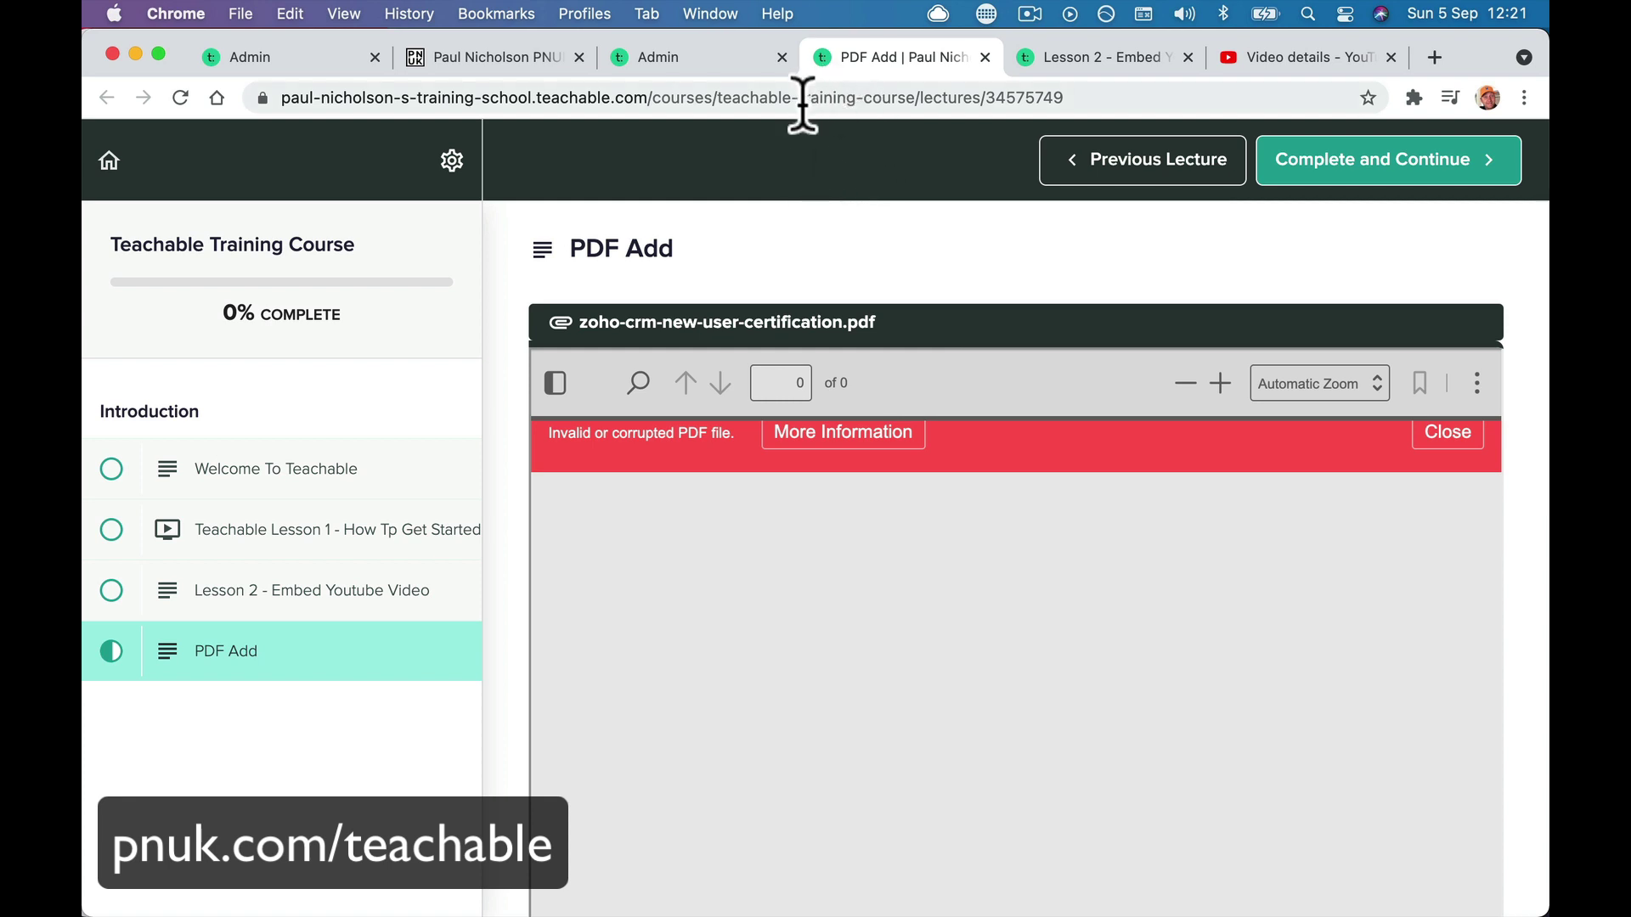
Search Google for 'pdf training doc', check the pdfDocs eLearning result, then return to the PDF Add lecture.
{"action": "left_click", "coordinate": [1077, 57]}
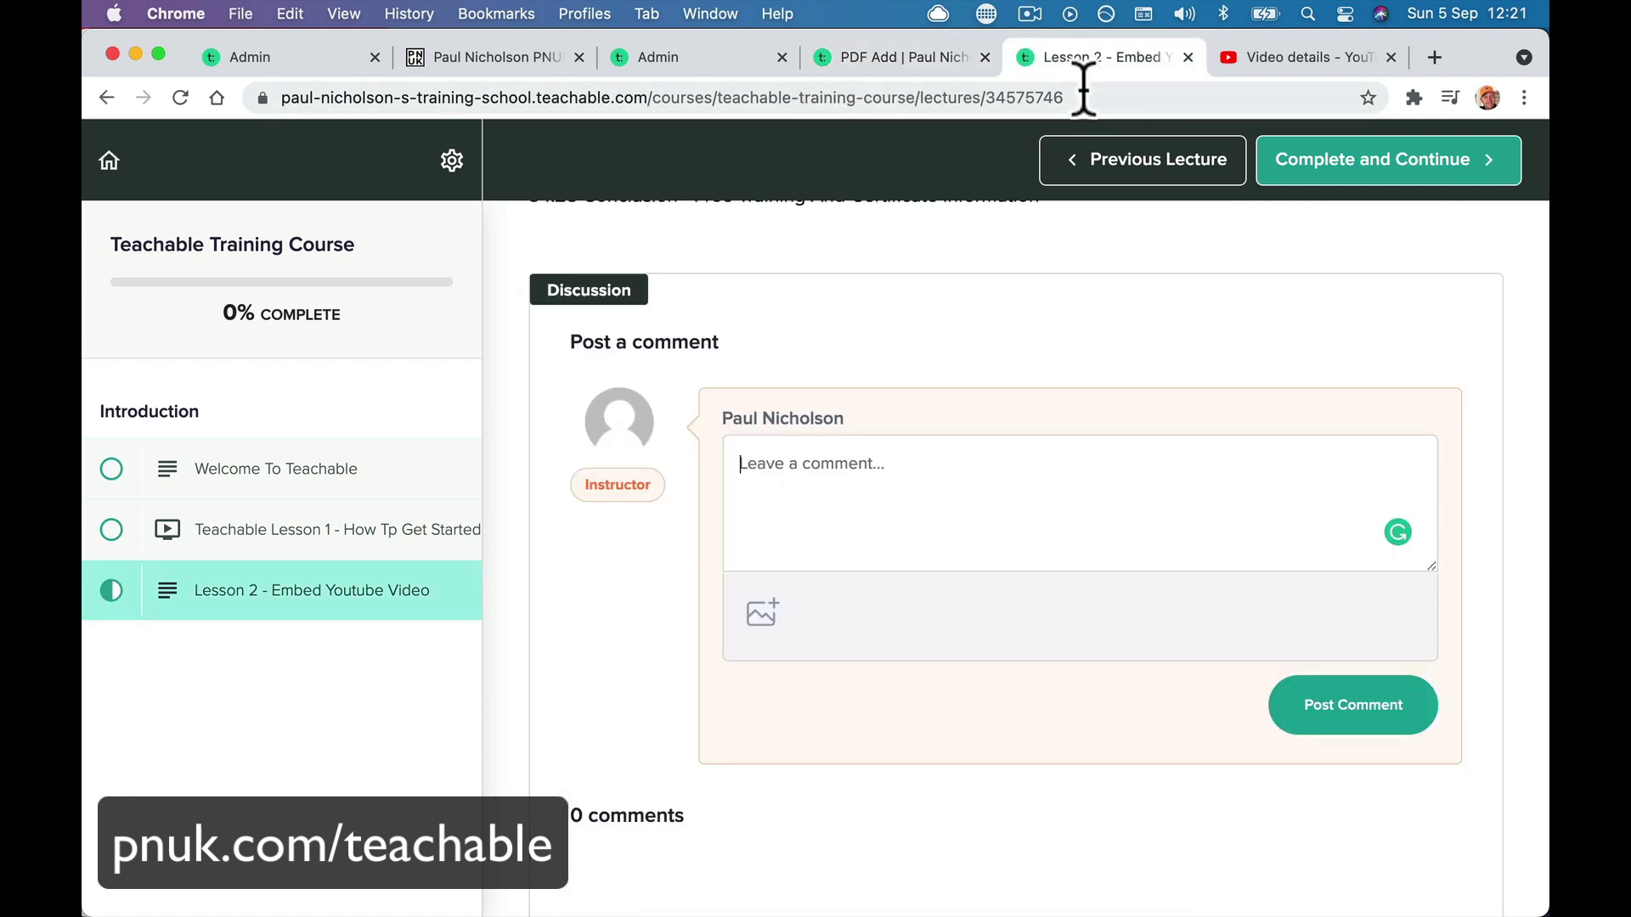
{"action": "left_click", "coordinate": [1073, 98]}
{"action": "type", "text": "pdf tr"}
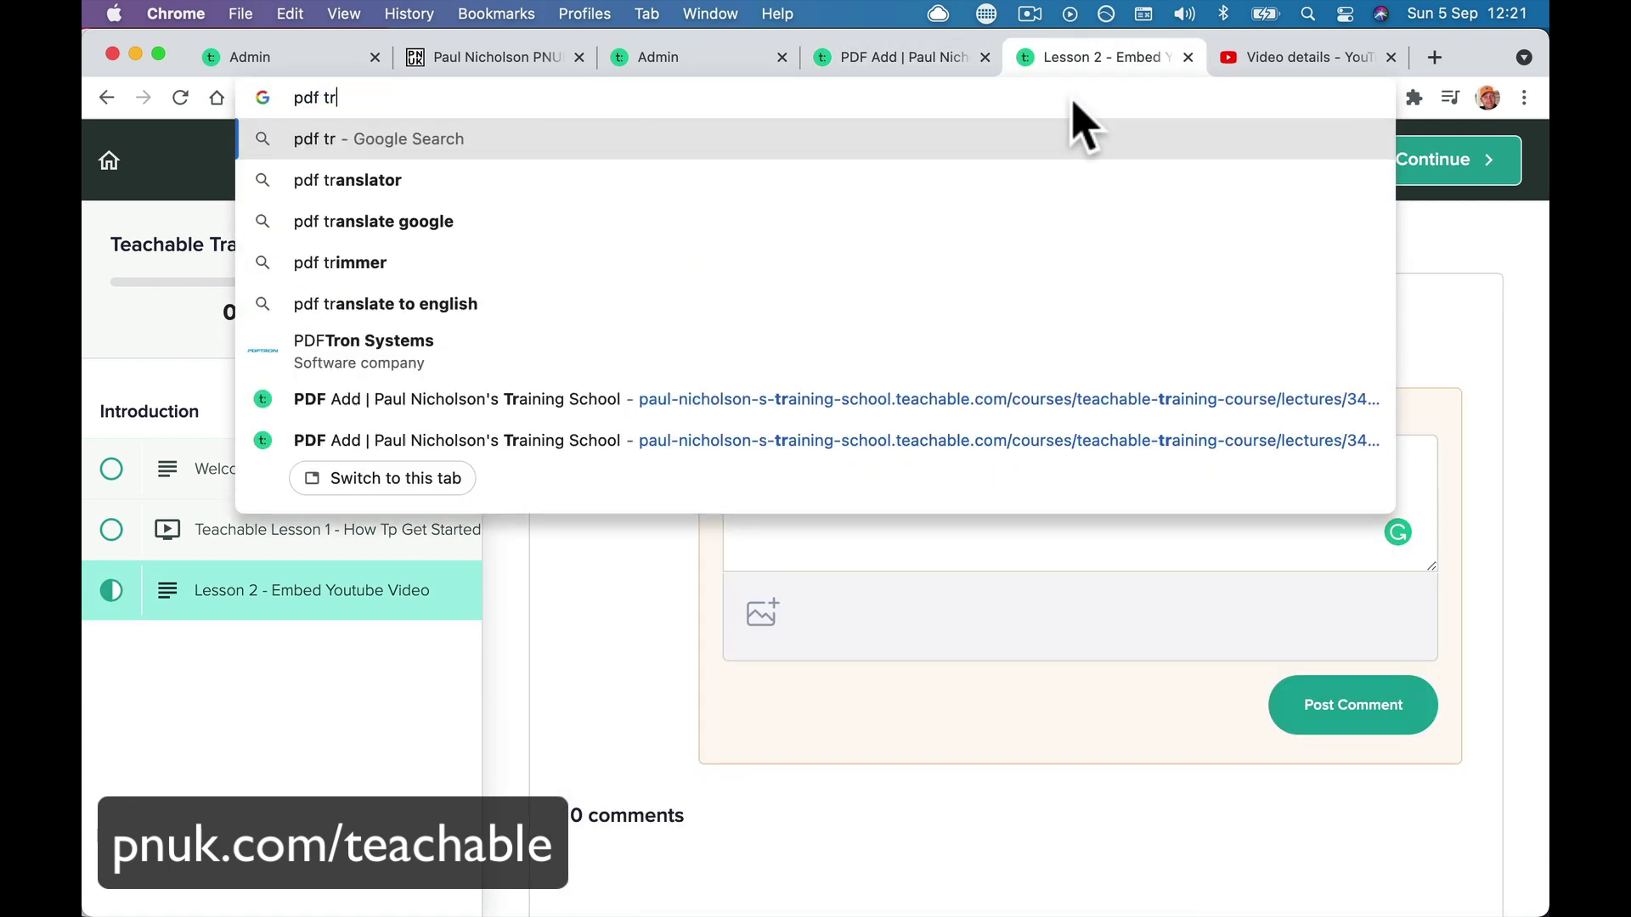
{"action": "type", "text": "aining doc"}
{"action": "key", "text": "Return"}
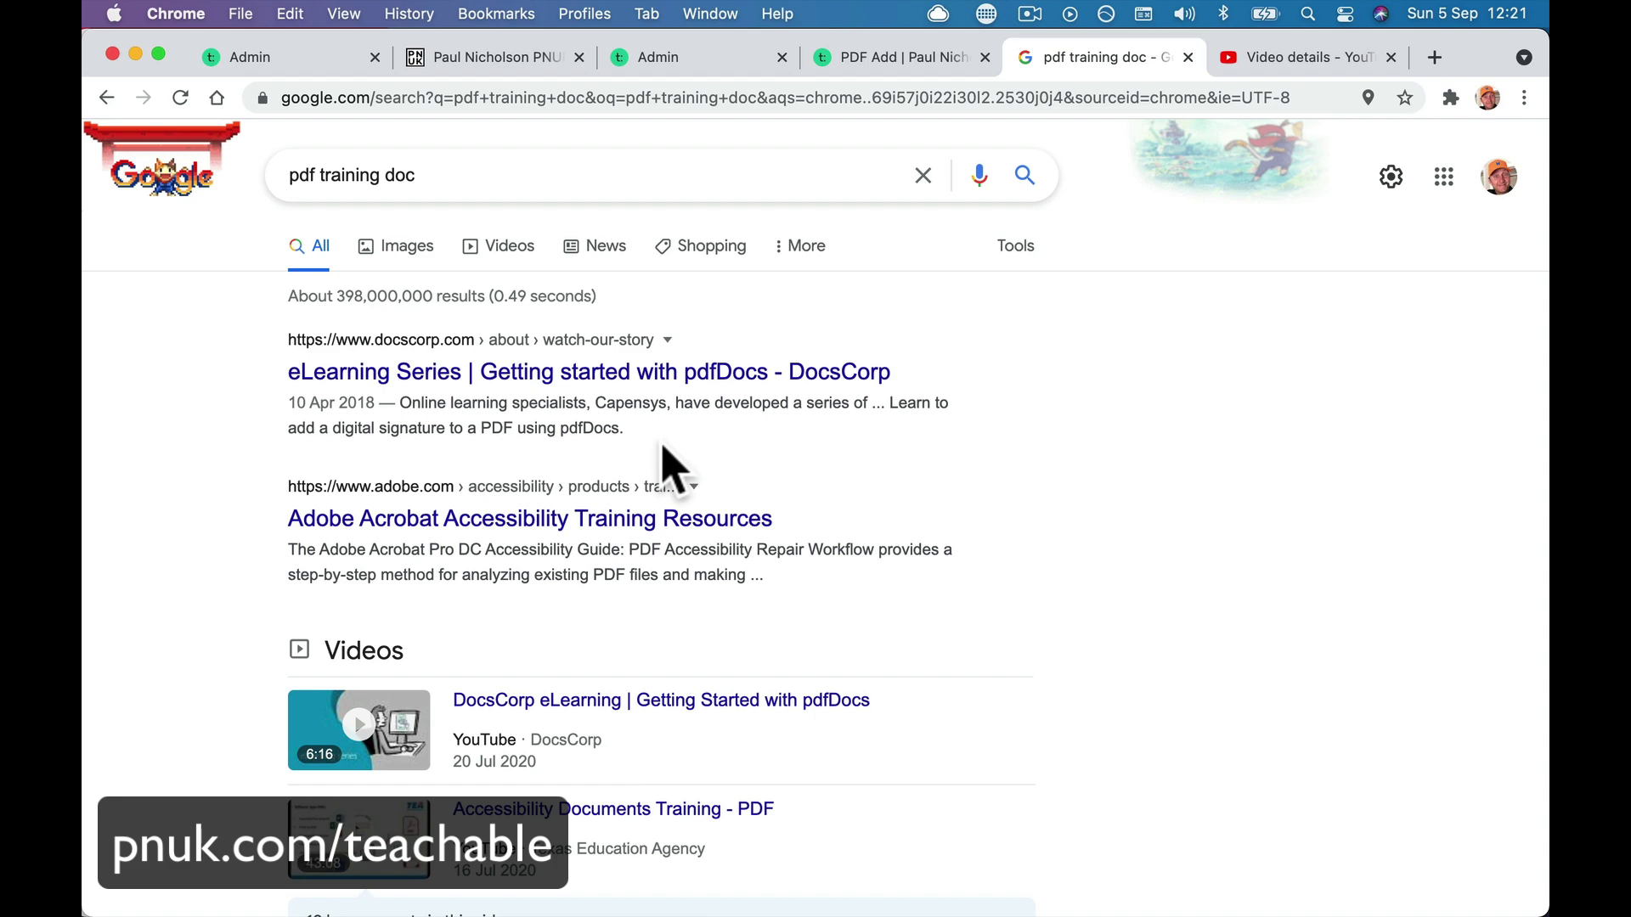
{"action": "left_click", "coordinate": [655, 373]}
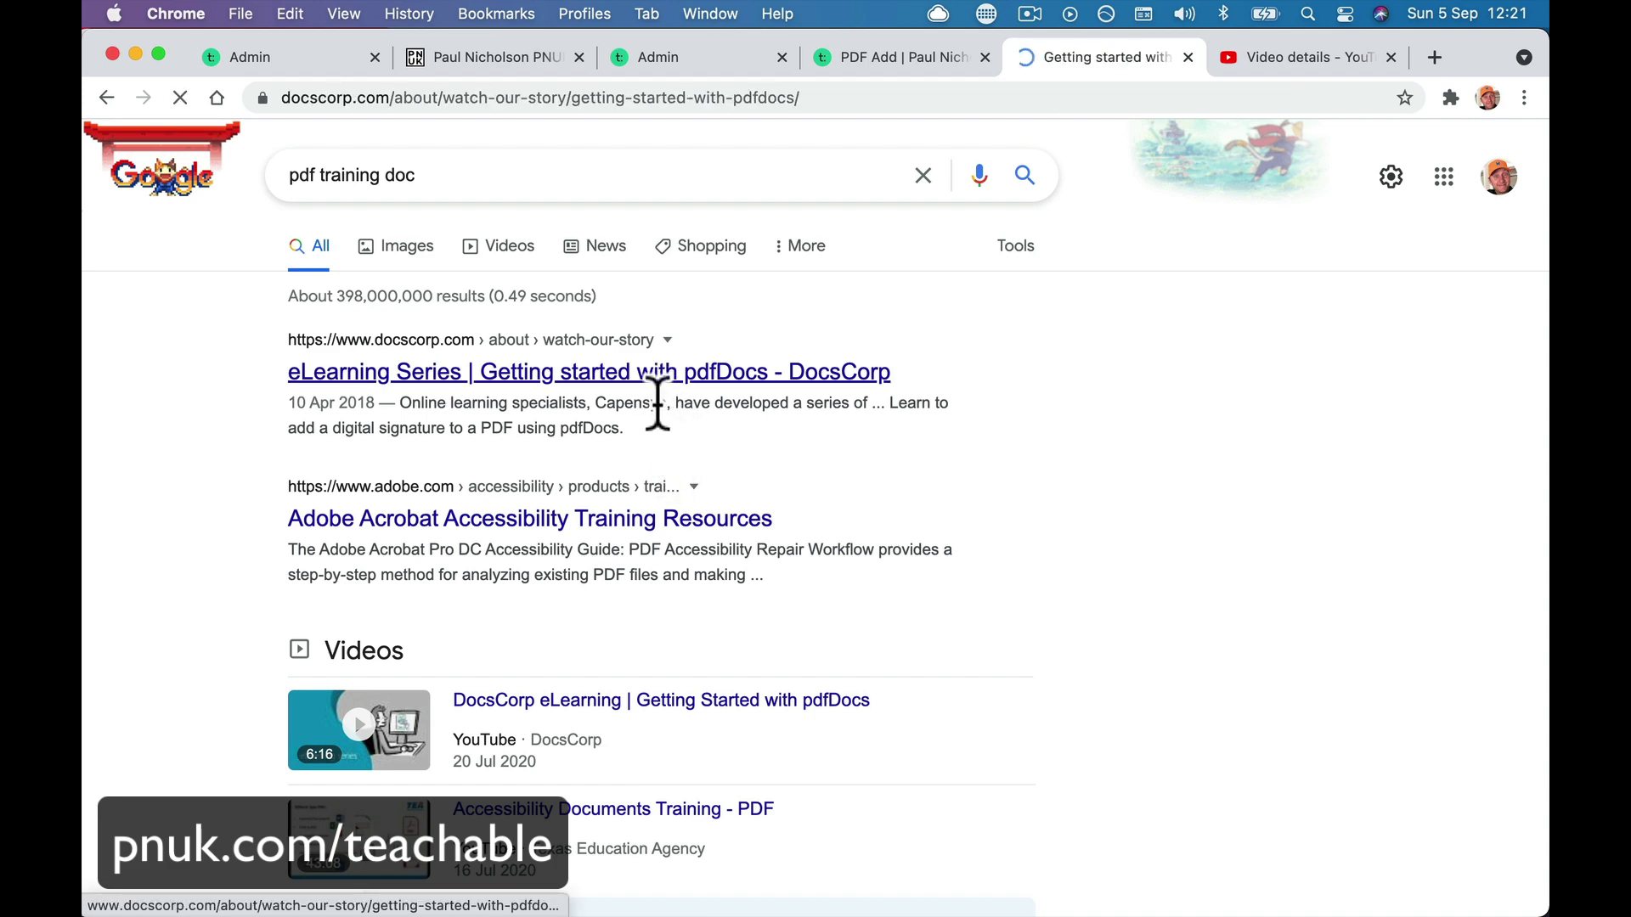
{"action": "scroll", "coordinate": [659, 595], "scroll_direction": "down", "scroll_amount": 10}
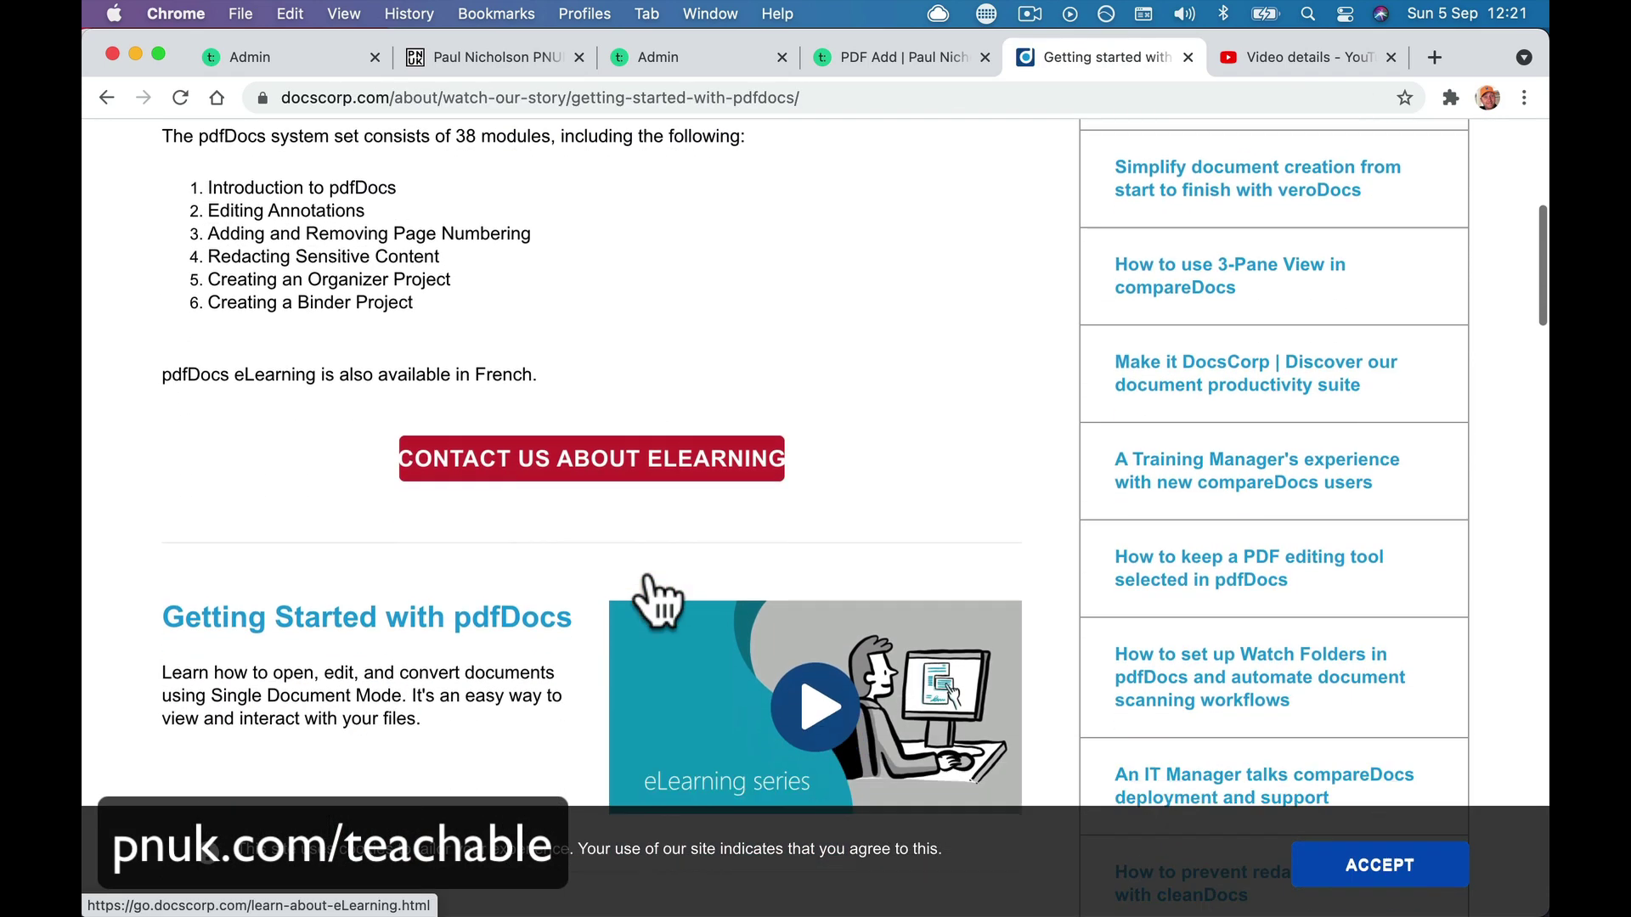
{"action": "scroll", "coordinate": [654, 597], "scroll_direction": "down", "scroll_amount": 15}
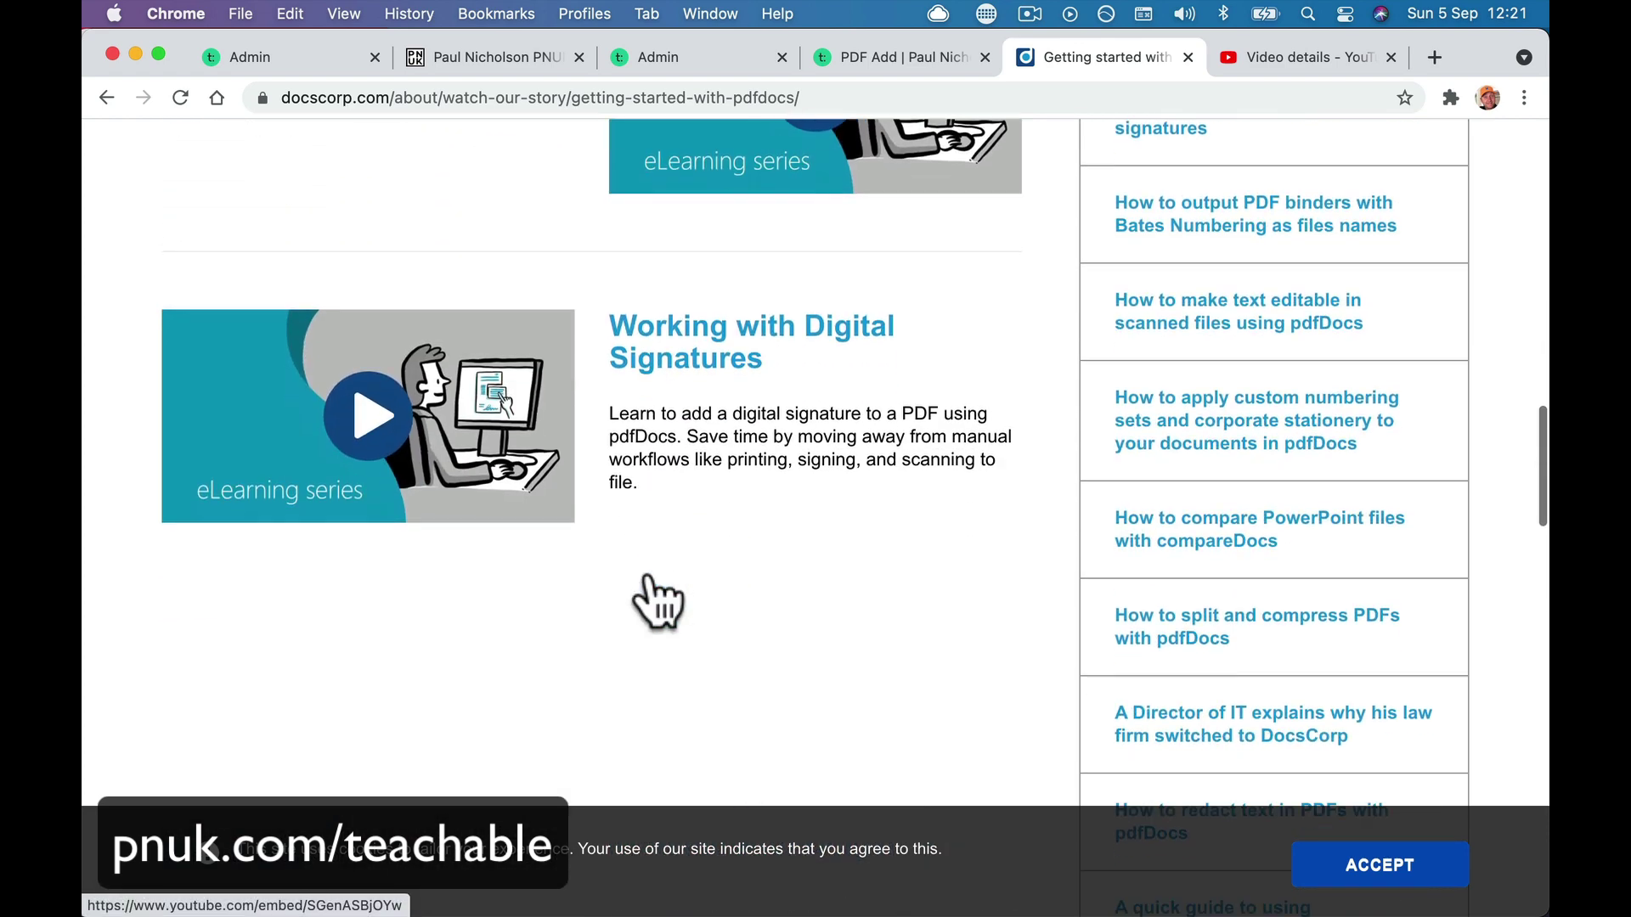
{"action": "key", "text": "super+bracketleft"}
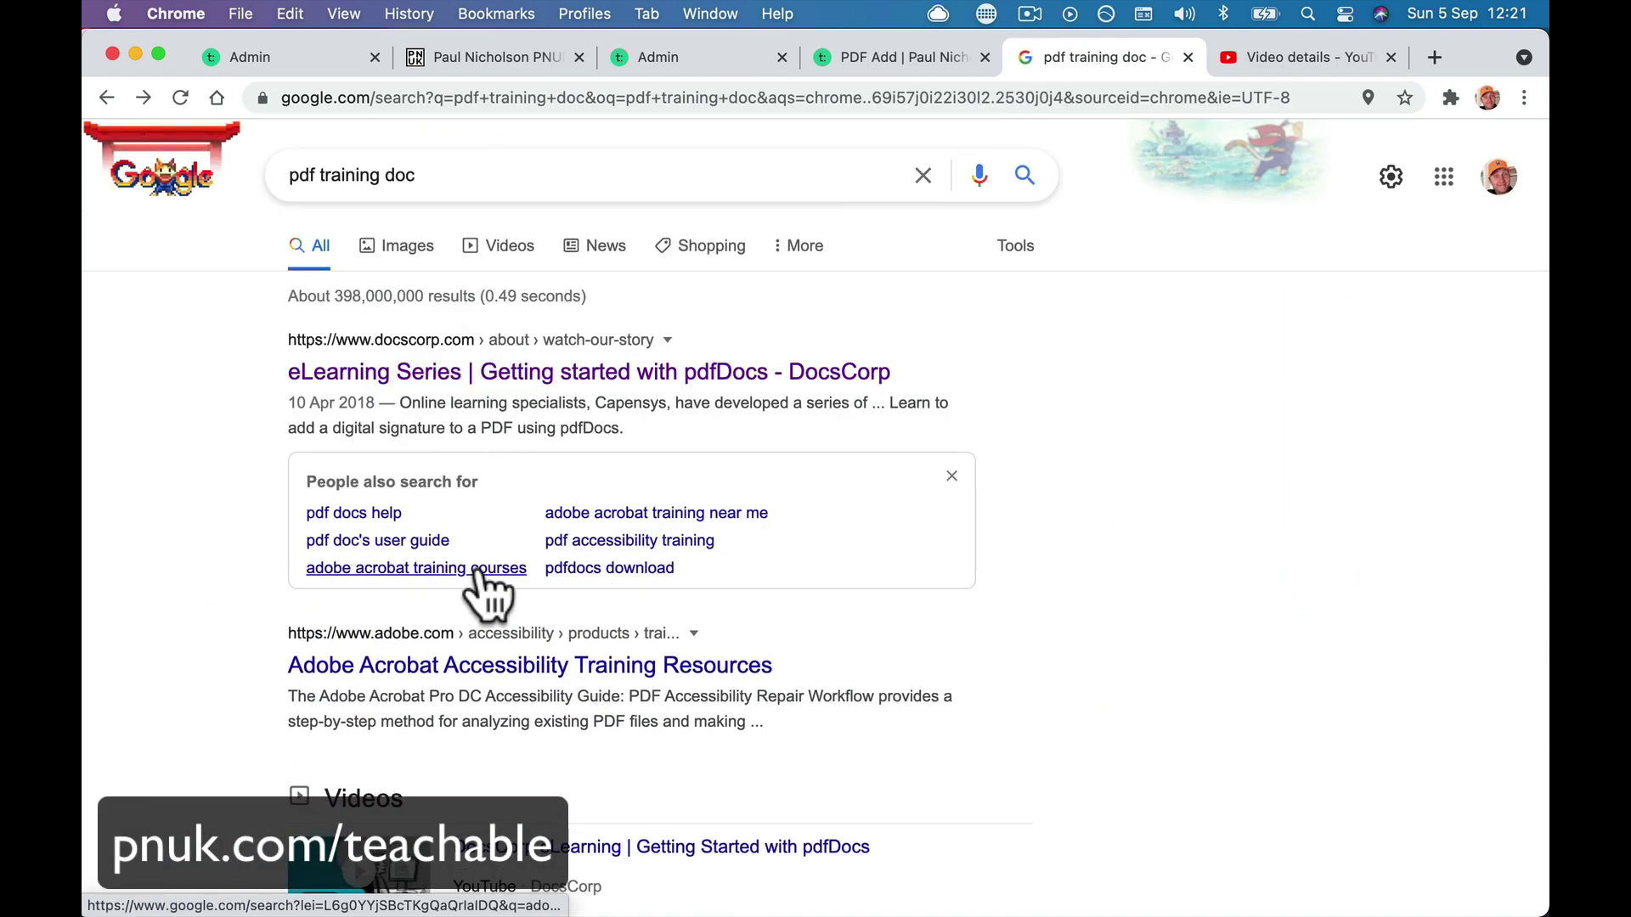
{"action": "left_click", "coordinate": [875, 56]}
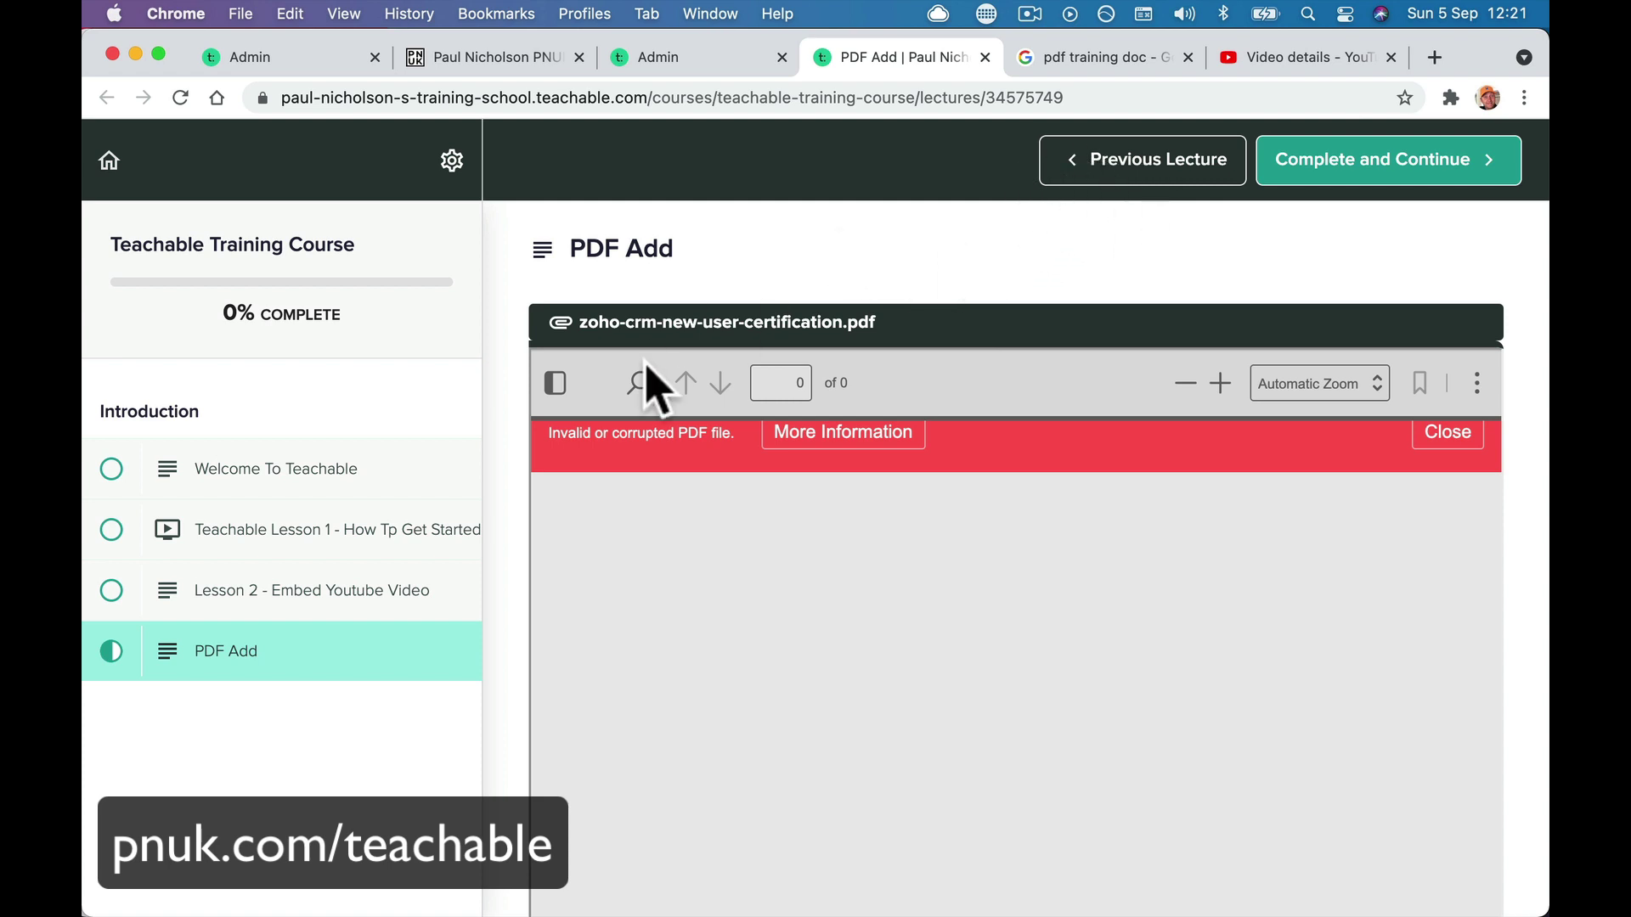
Disable PDF embedding on the PDF Add lecture and preview it as a student.
{"action": "scroll", "coordinate": [1016, 705], "scroll_direction": "down", "scroll_amount": 5}
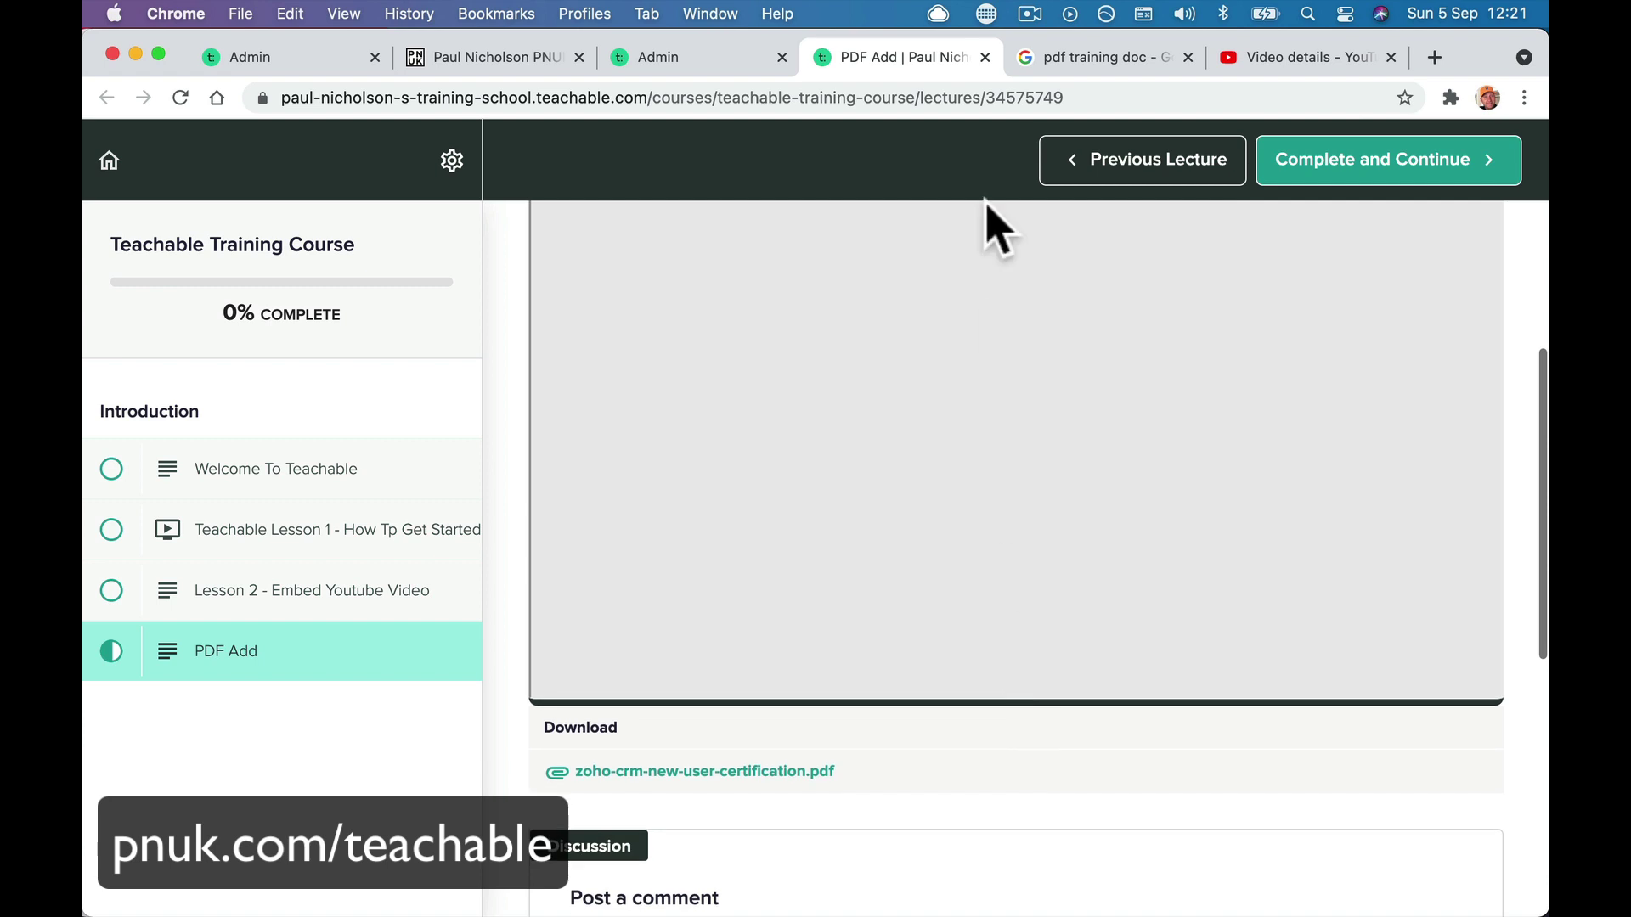
{"action": "scroll", "coordinate": [794, 510], "scroll_direction": "up", "scroll_amount": 5}
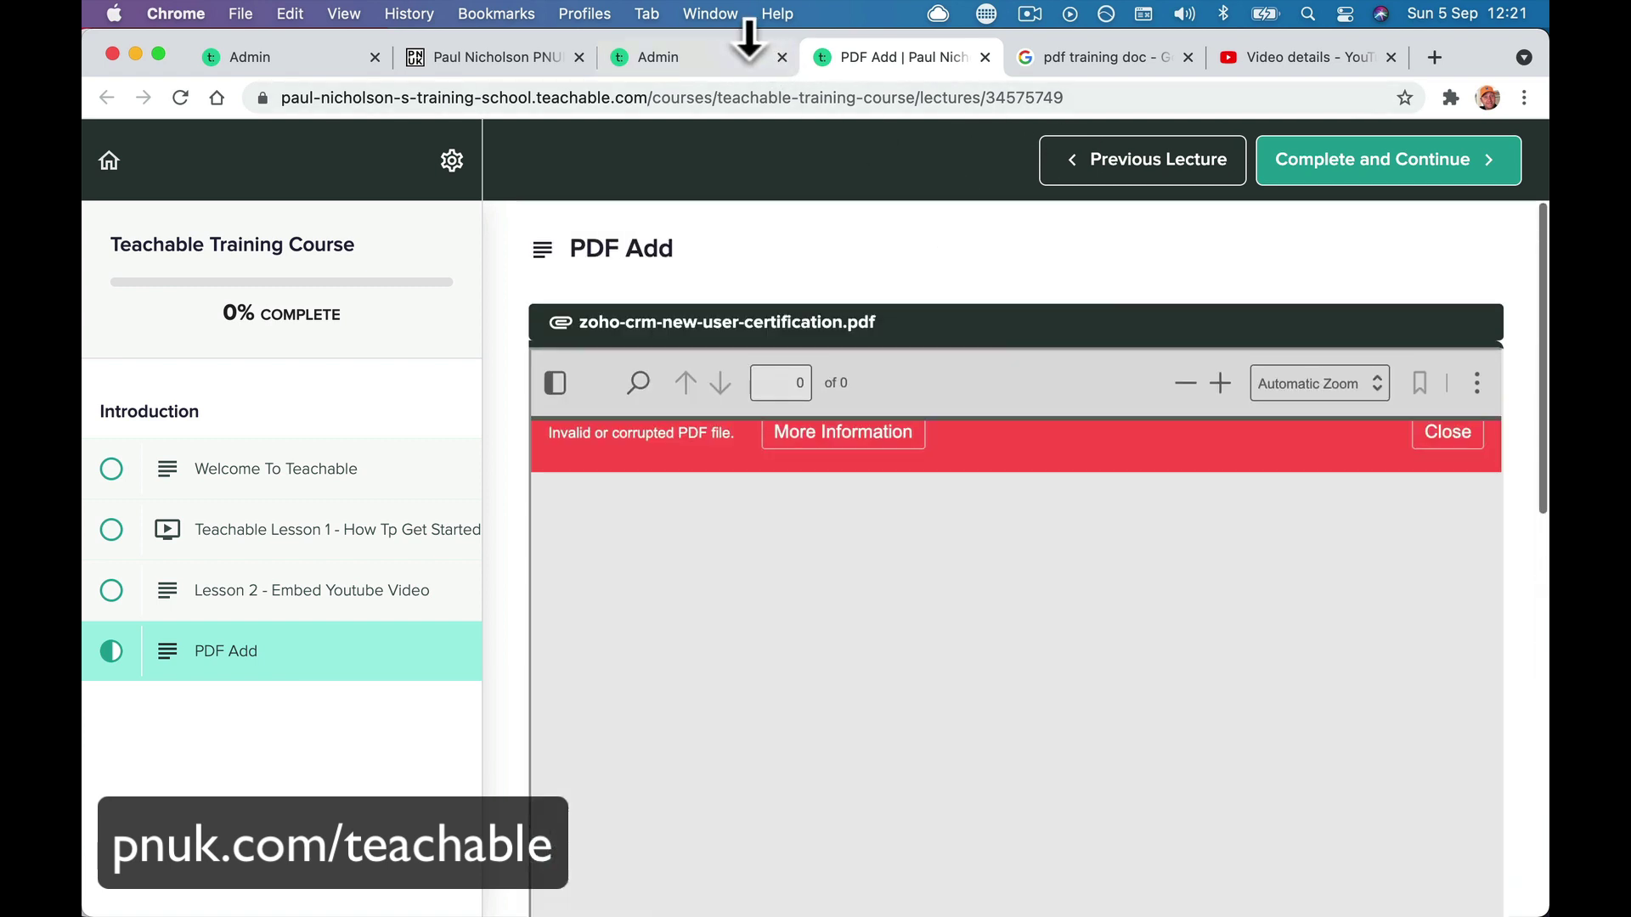
{"action": "left_click", "coordinate": [747, 56]}
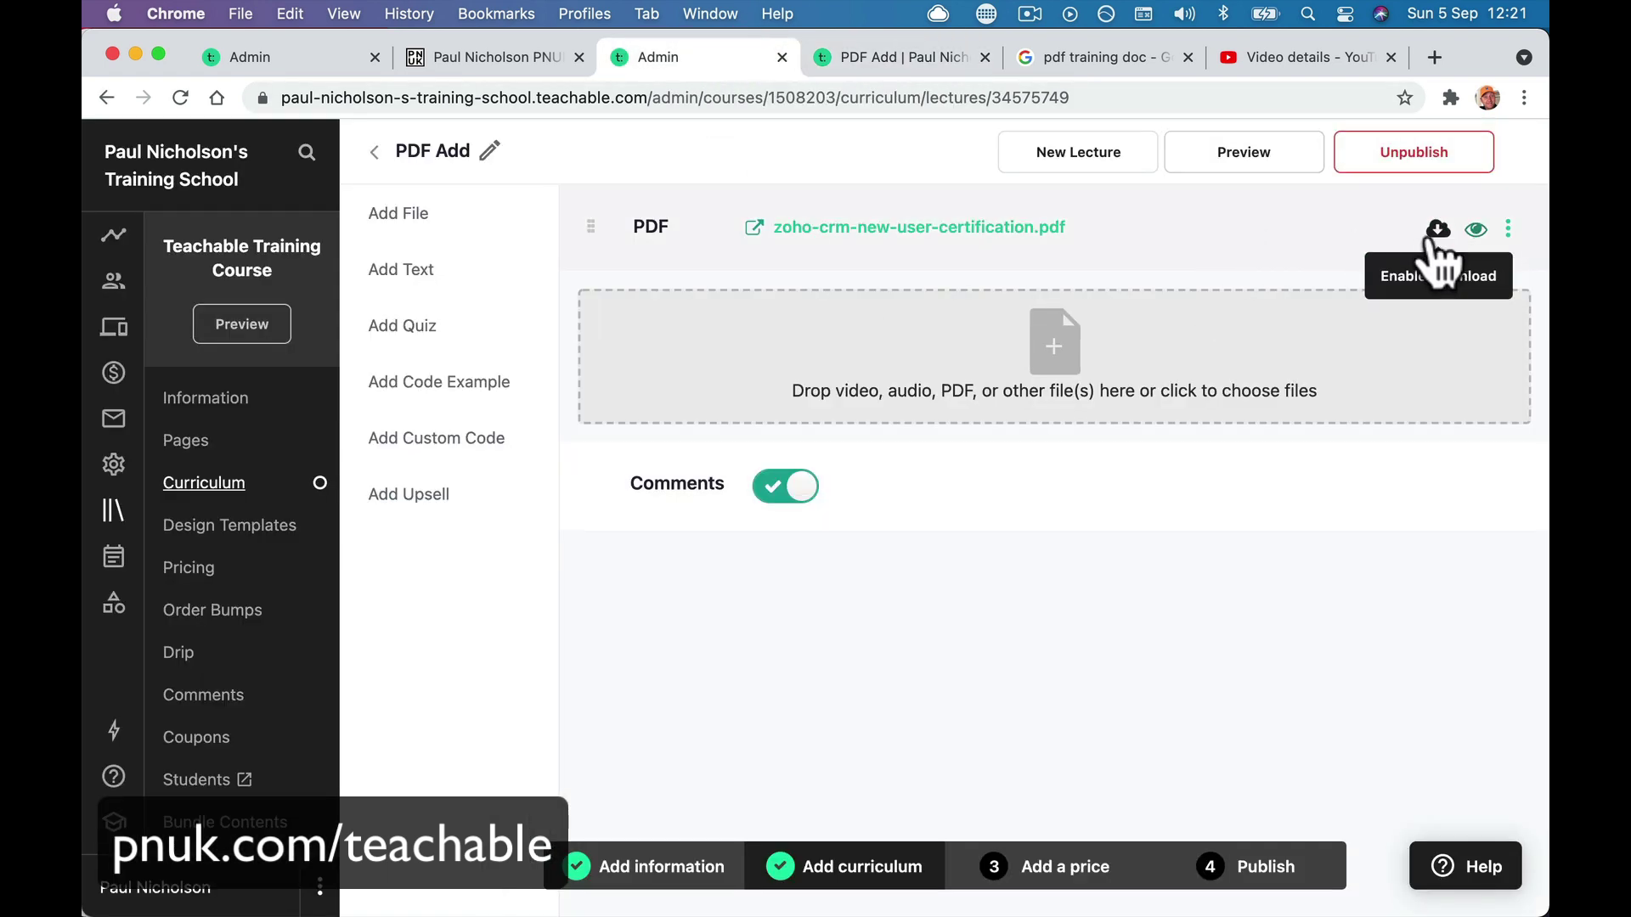
{"action": "left_click", "coordinate": [1475, 231]}
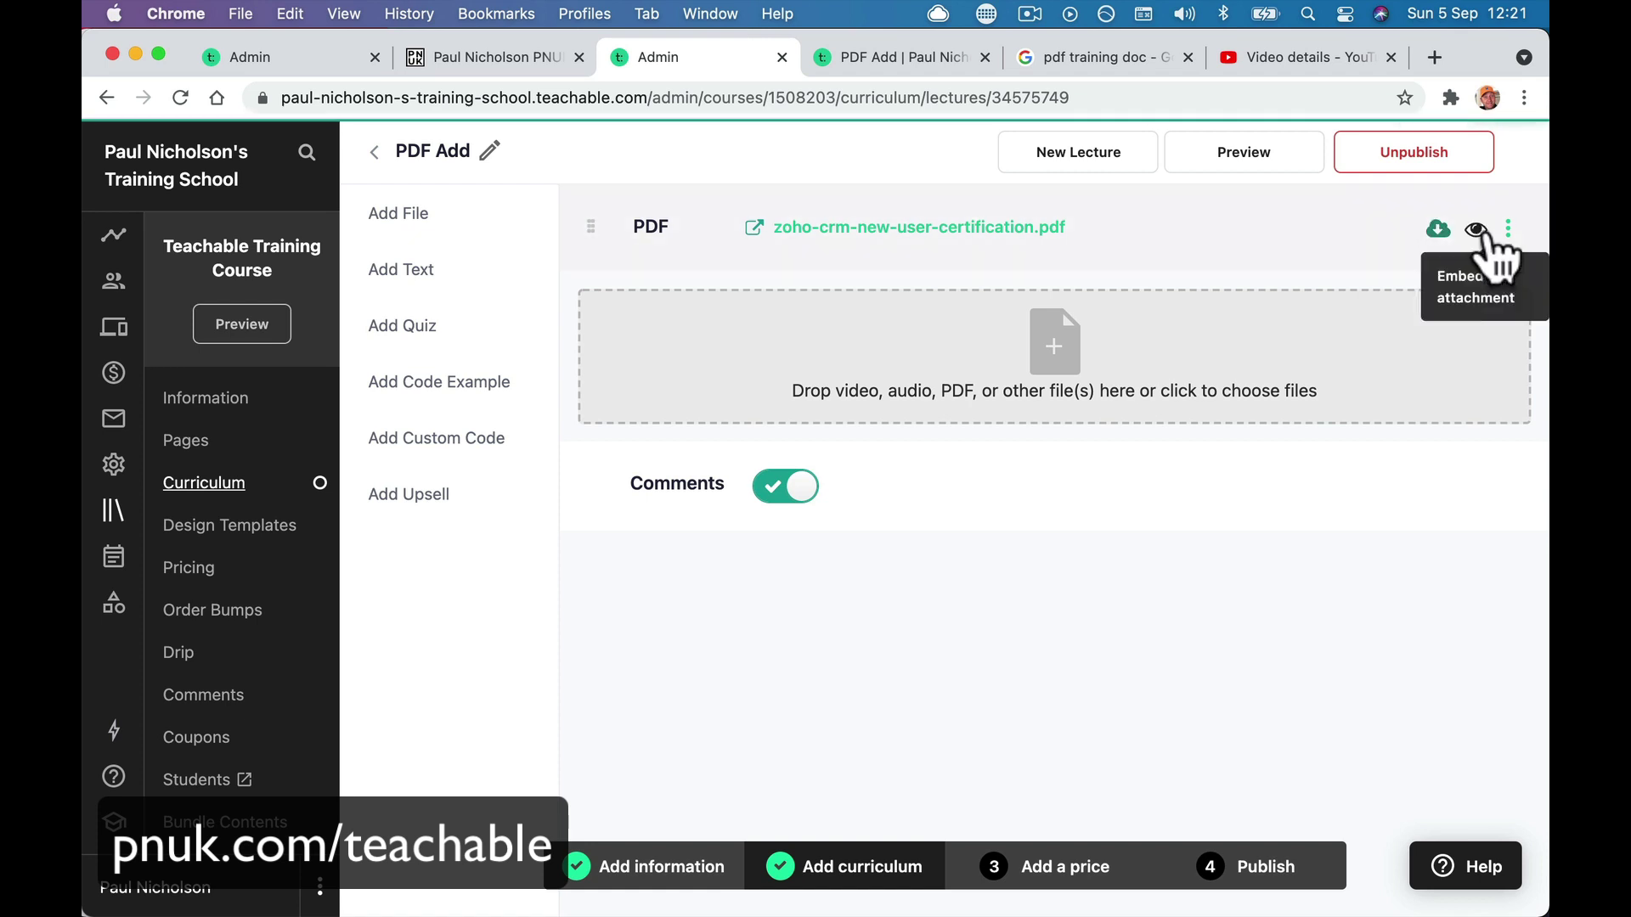
{"action": "left_click", "coordinate": [1242, 152]}
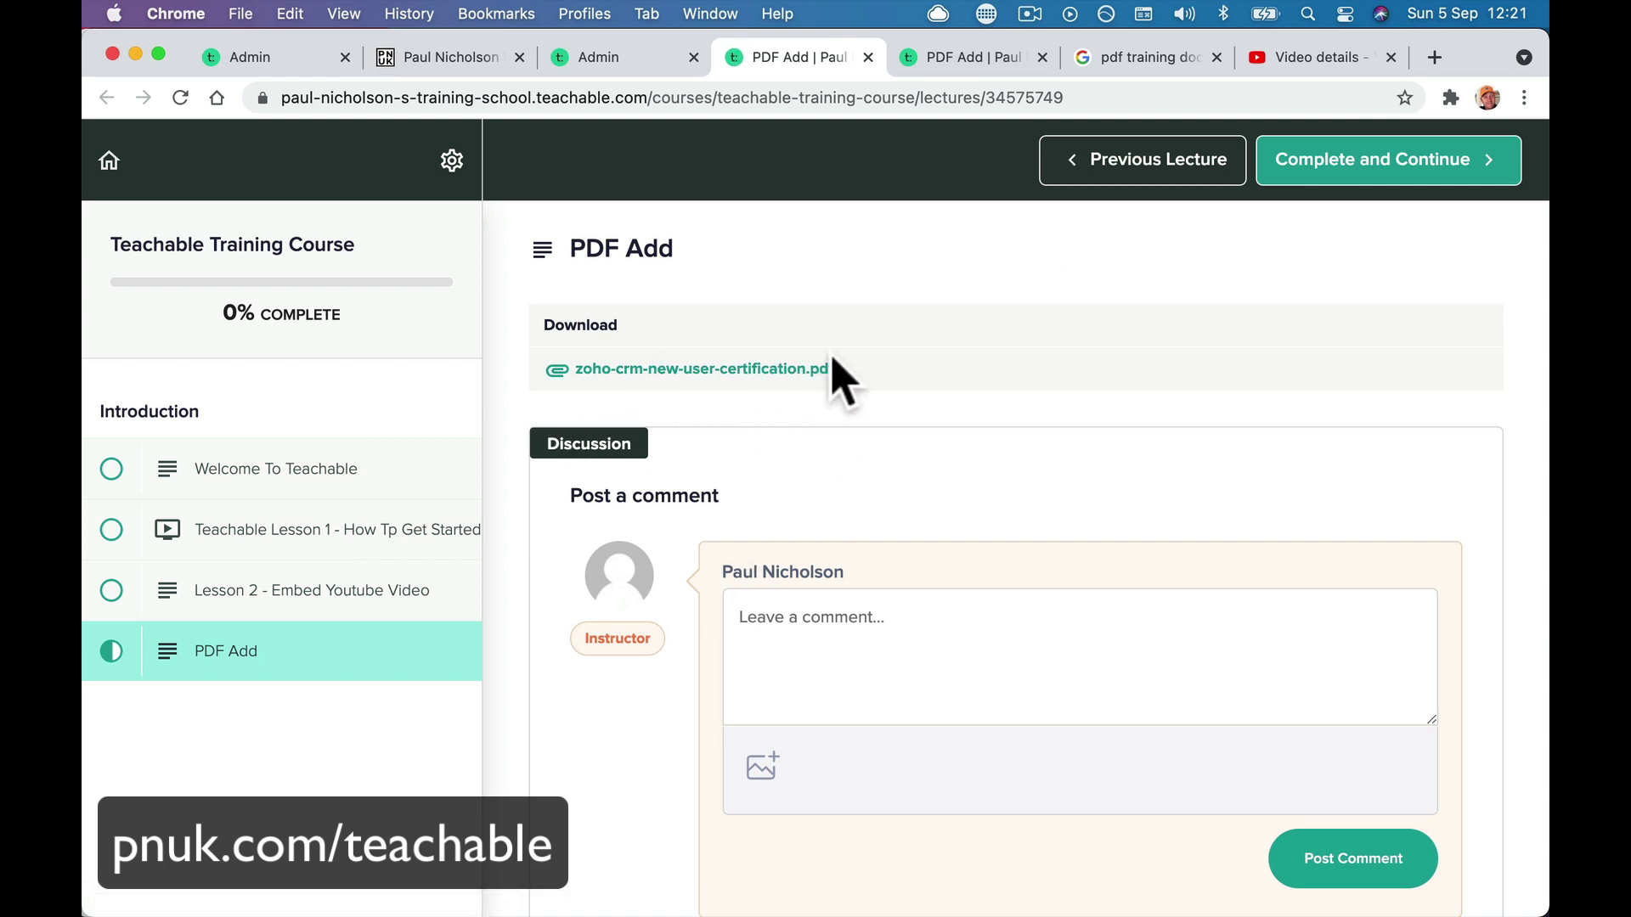
Close the outdated lecture preview tab and return to the lecture editor.
{"action": "left_click", "coordinate": [1003, 55]}
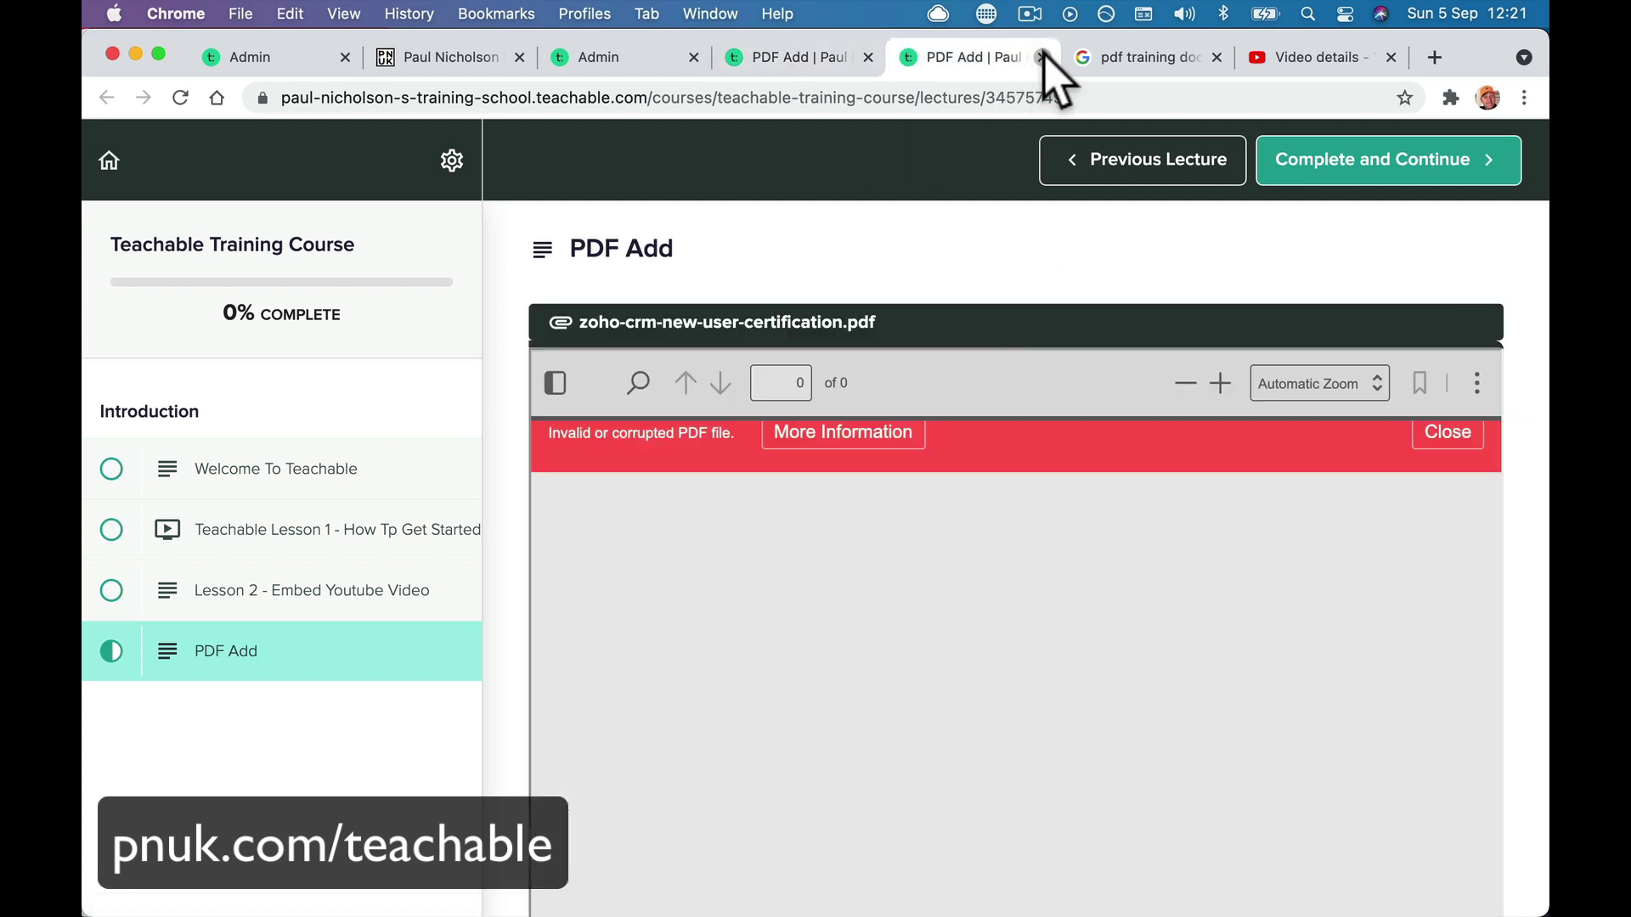
{"action": "left_click", "coordinate": [1041, 57]}
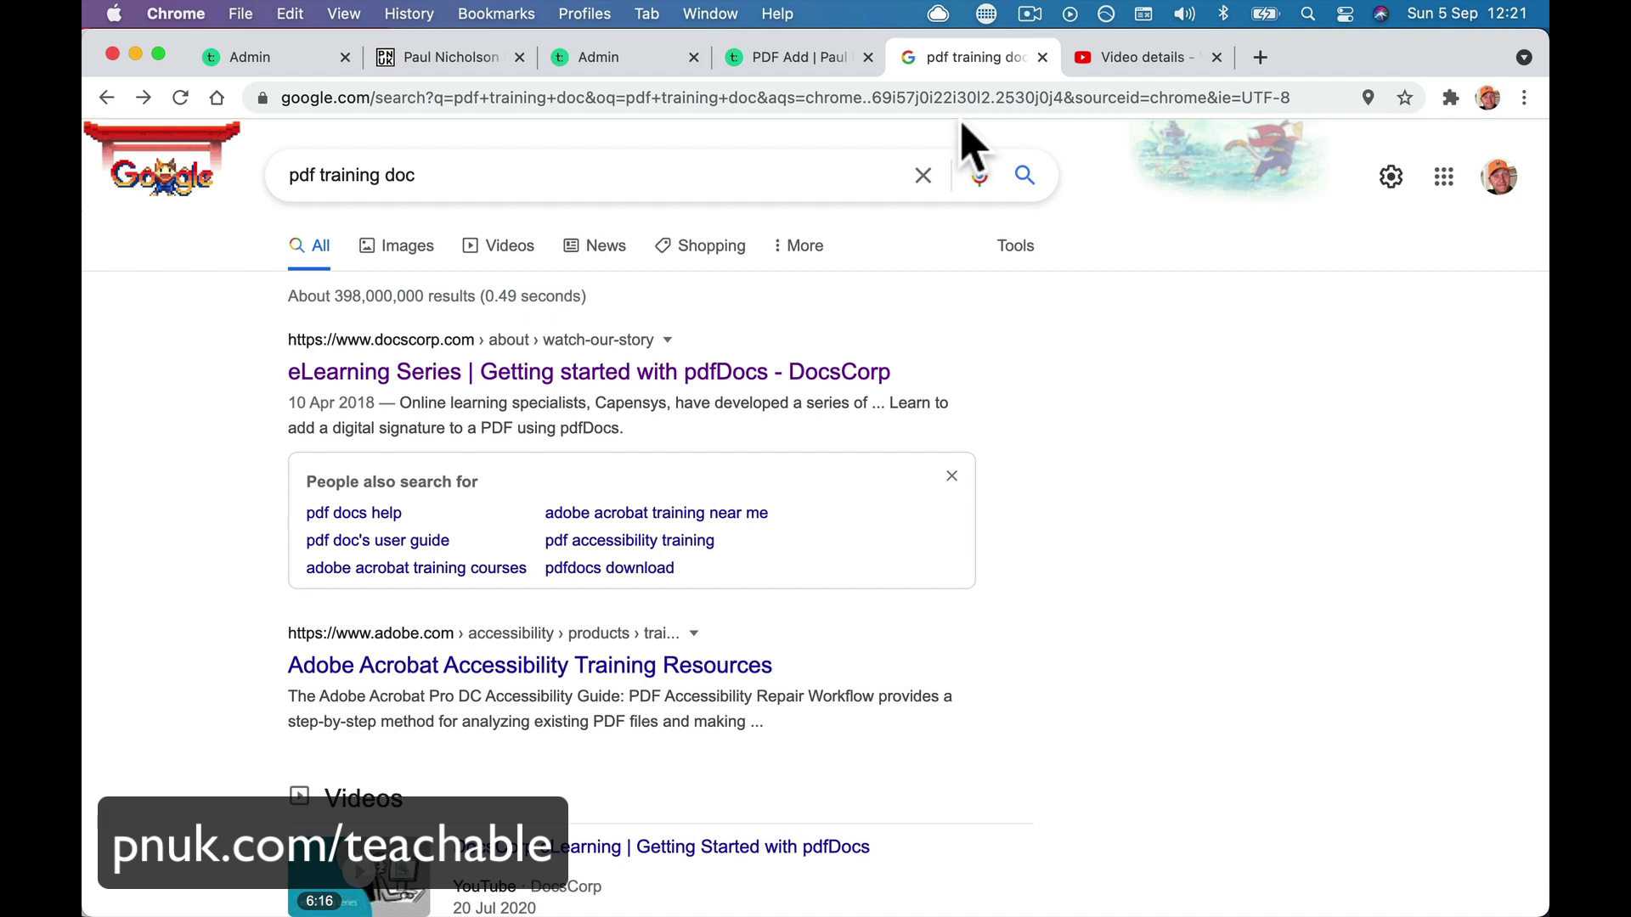
{"action": "left_click", "coordinate": [773, 57]}
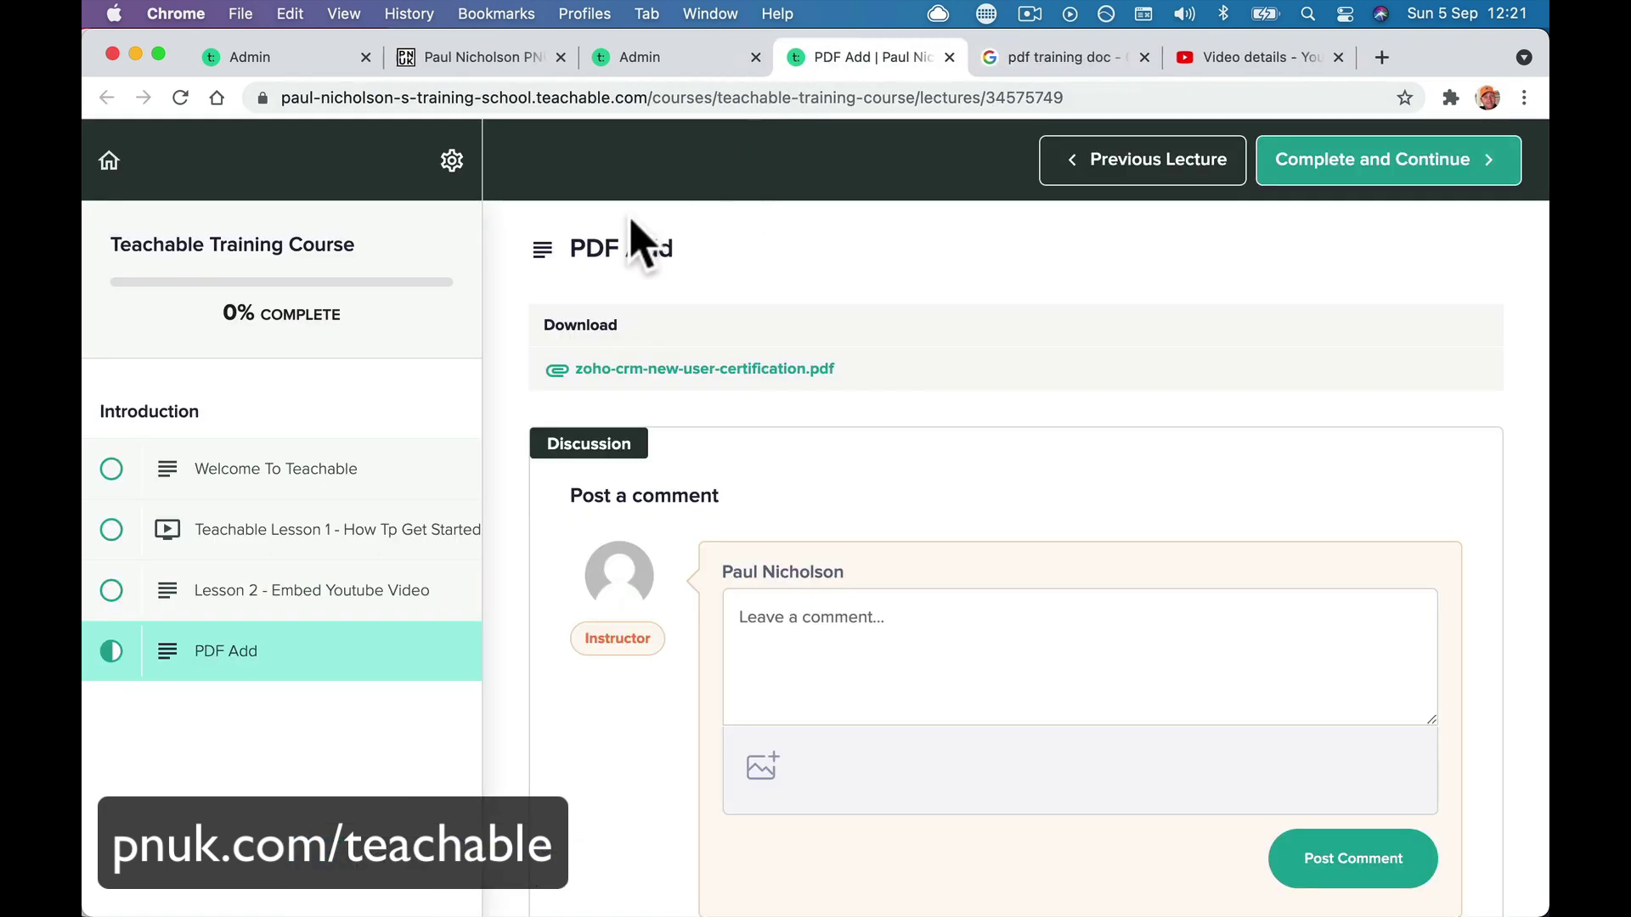
{"action": "left_click", "coordinate": [697, 68]}
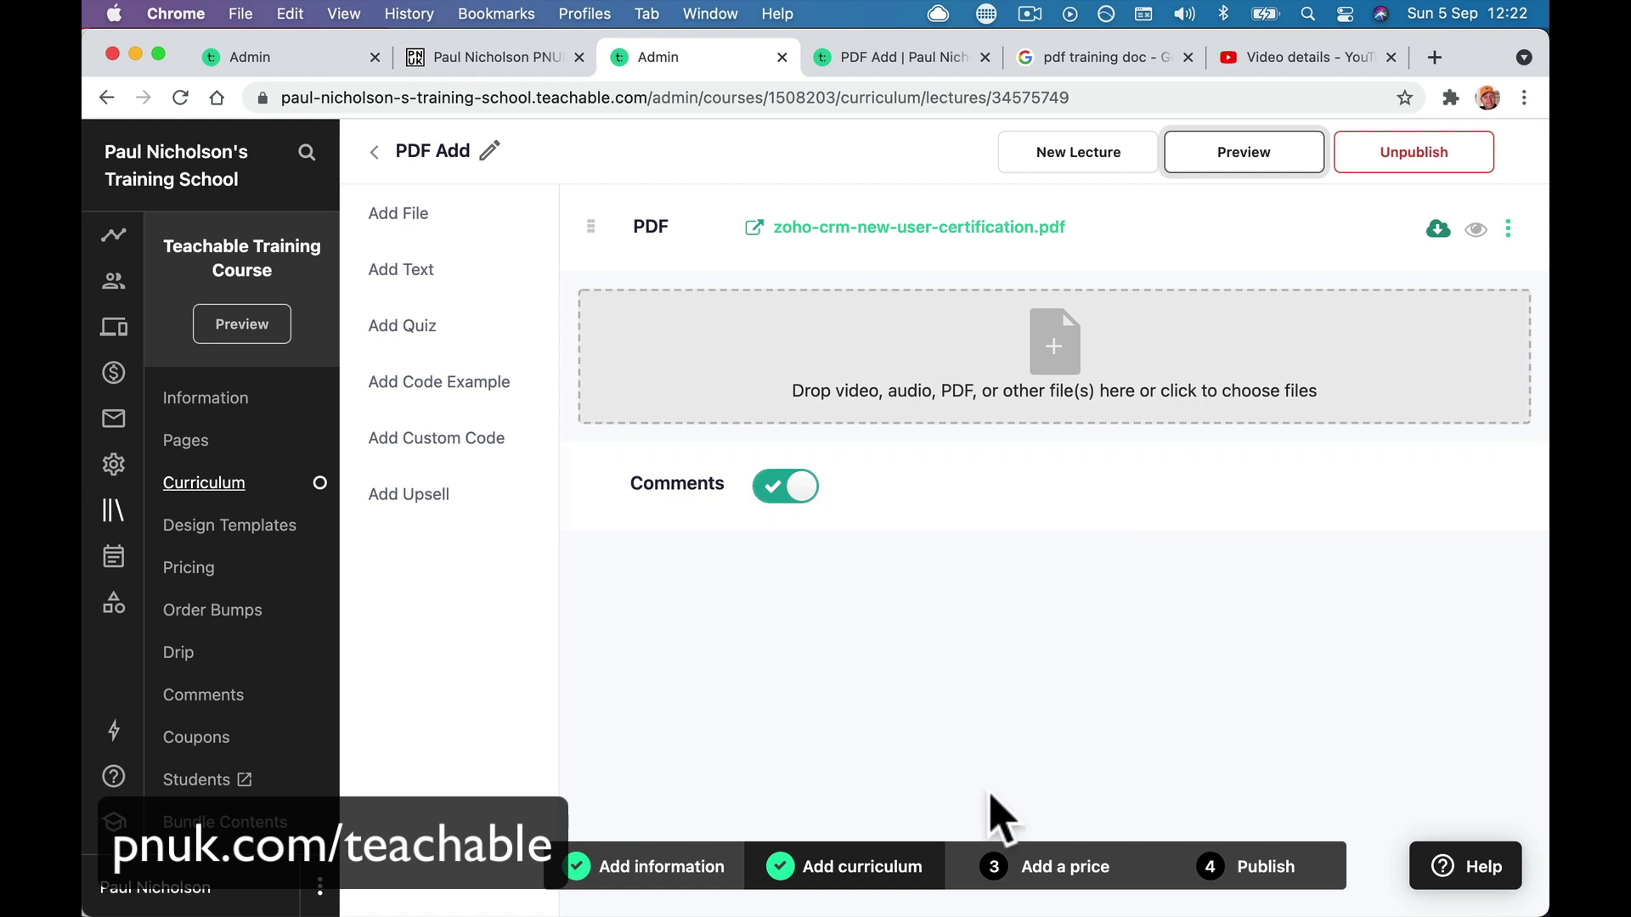
Create a Free pricing plan named FREE (0.00 USD) for the course.
{"action": "left_click", "coordinate": [1060, 883]}
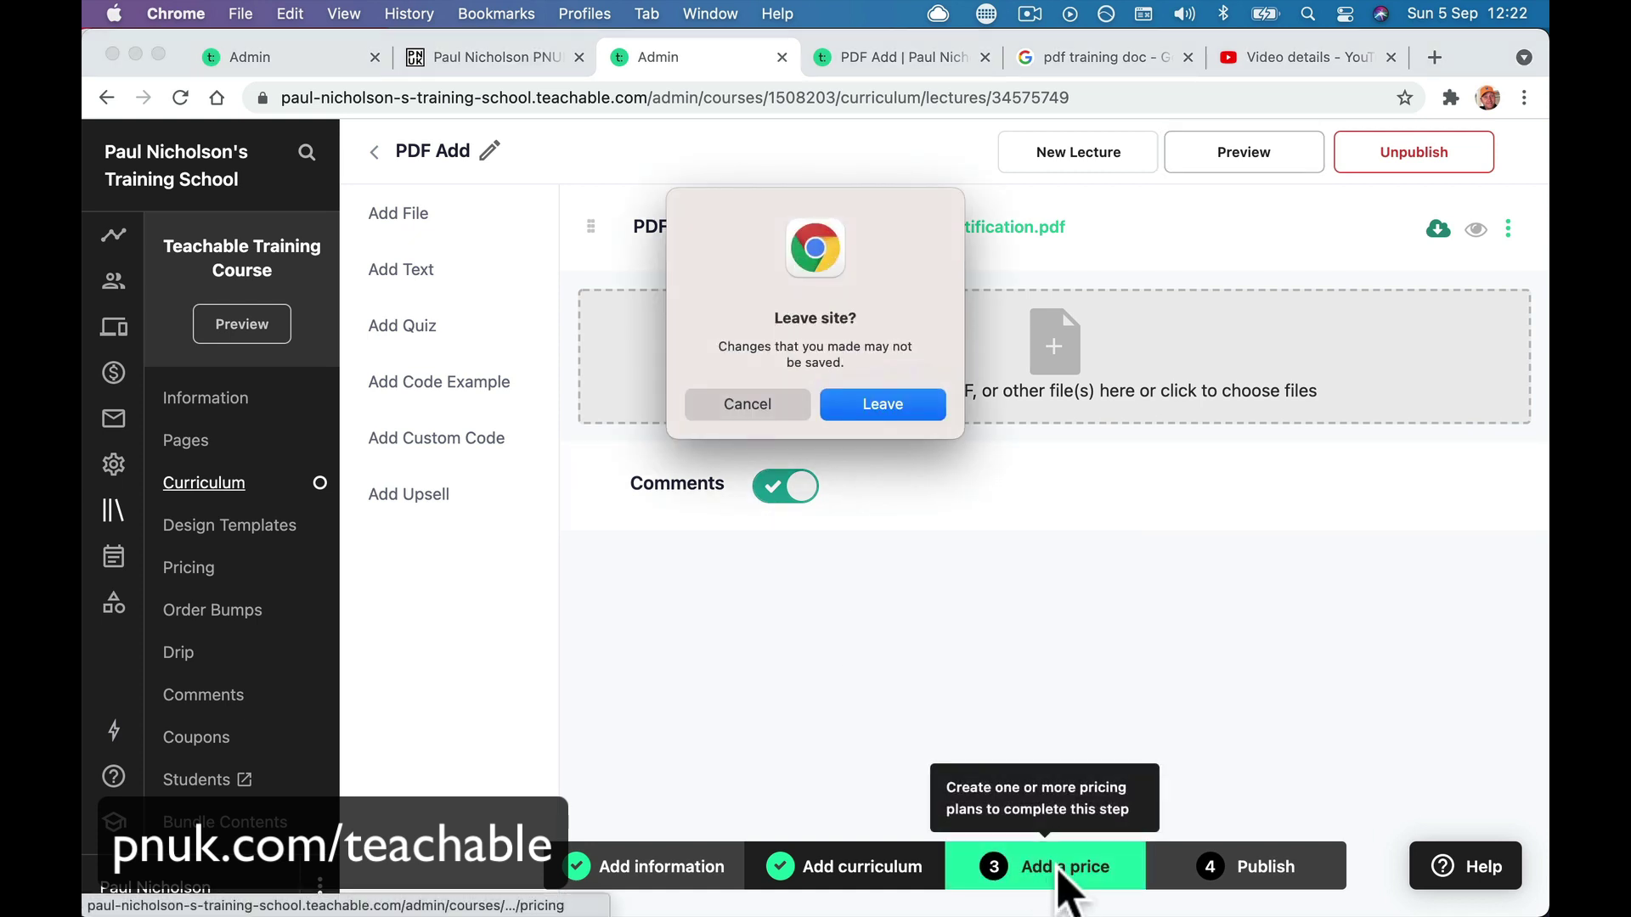
{"action": "left_click", "coordinate": [892, 404]}
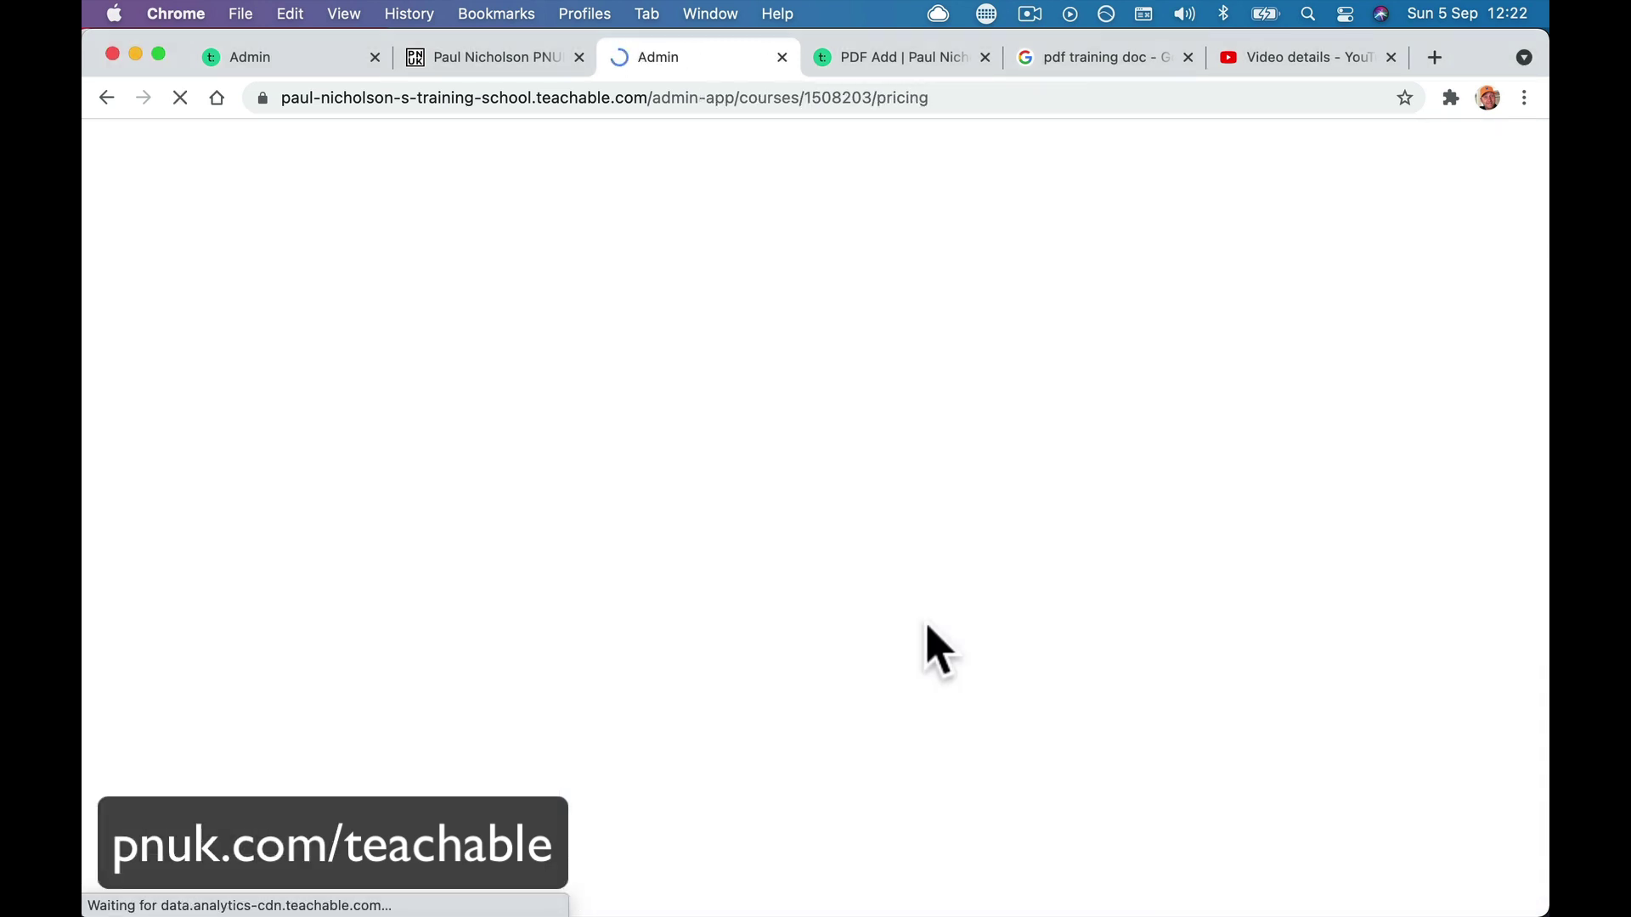
{"action": "left_click", "coordinate": [962, 465]}
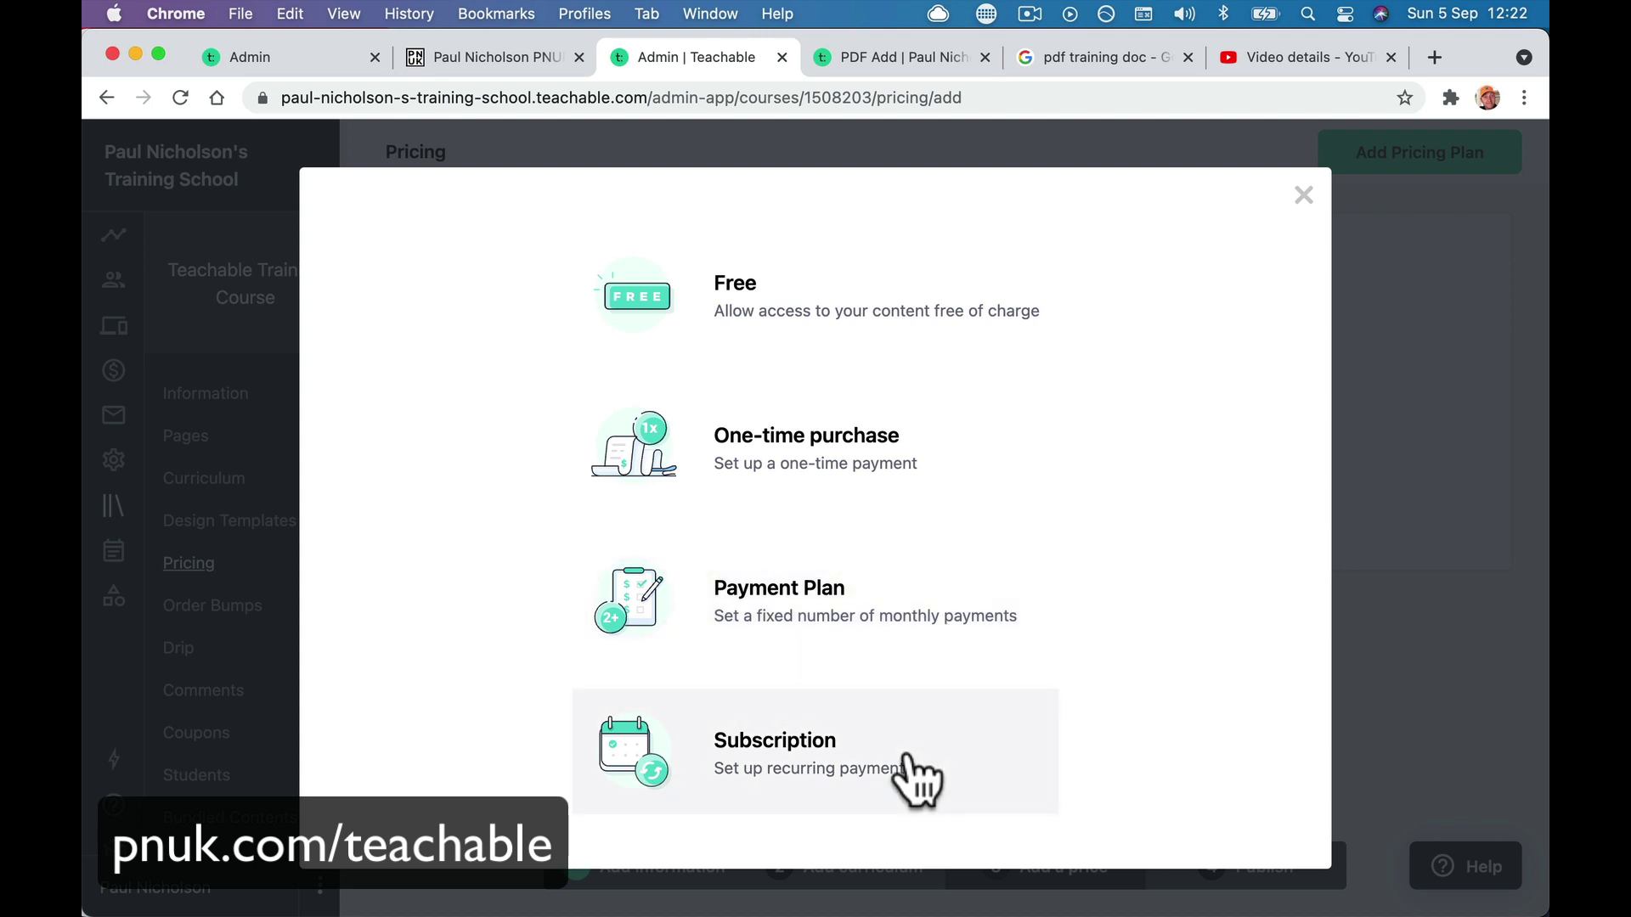
{"action": "left_click", "coordinate": [874, 292]}
{"action": "left_click", "coordinate": [737, 327]}
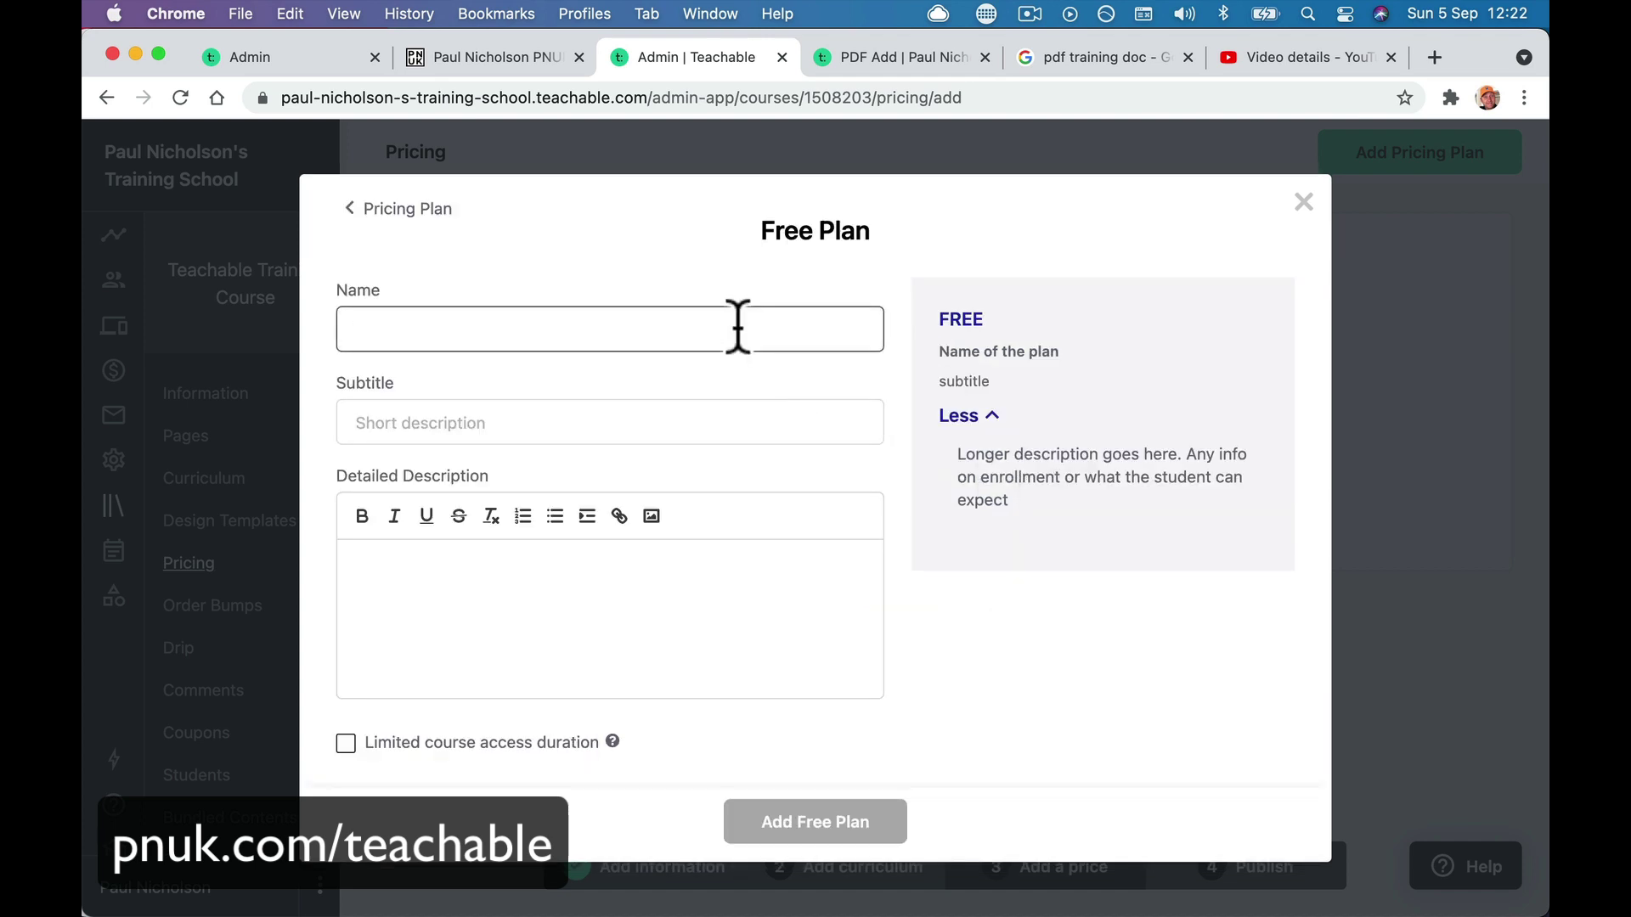
{"action": "type", "text": "FREE"}
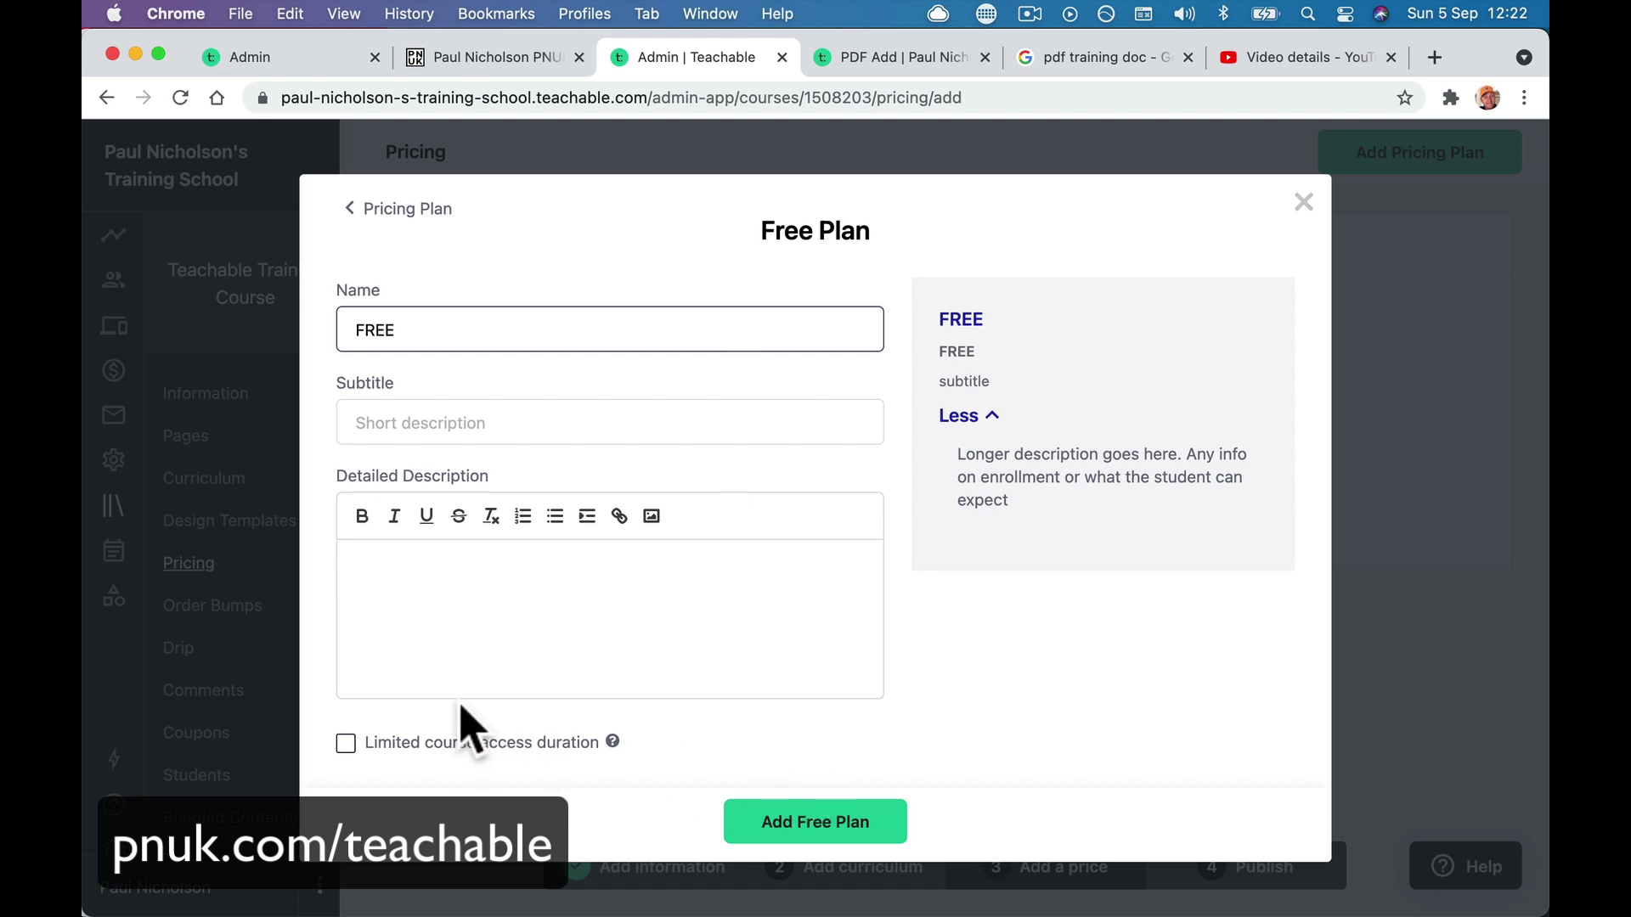
{"action": "left_click", "coordinate": [830, 822]}
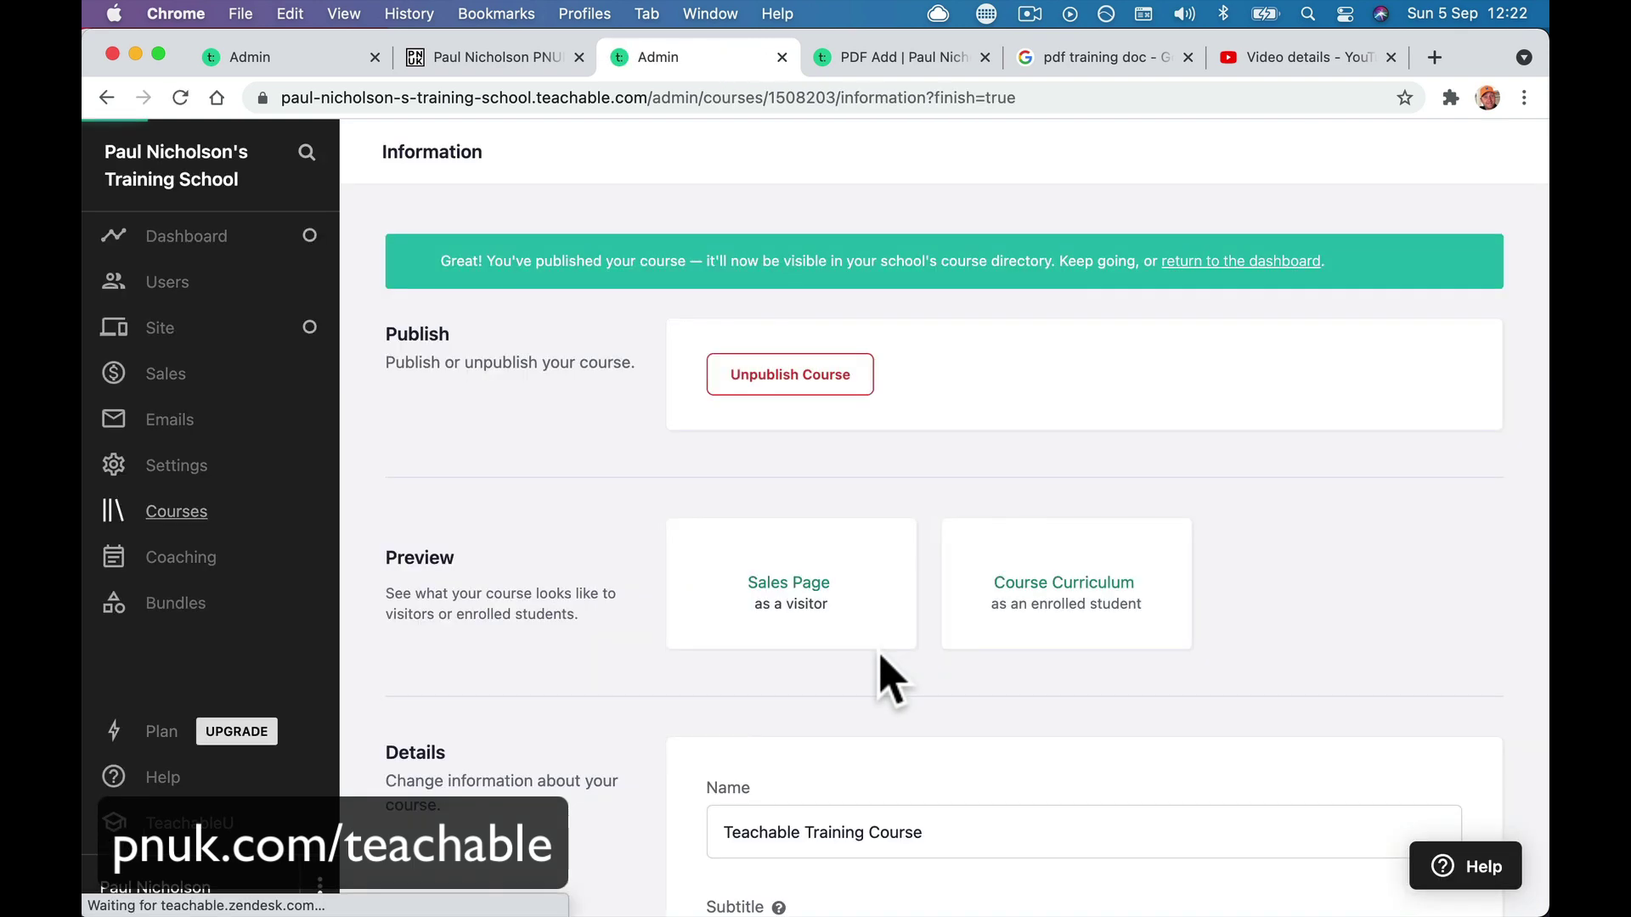
Upload the affiliate website banner image from the computer as the course image.
{"action": "scroll", "coordinate": [891, 680], "scroll_direction": "down", "scroll_amount": 5}
{"action": "scroll", "coordinate": [883, 671], "scroll_direction": "down", "scroll_amount": 10}
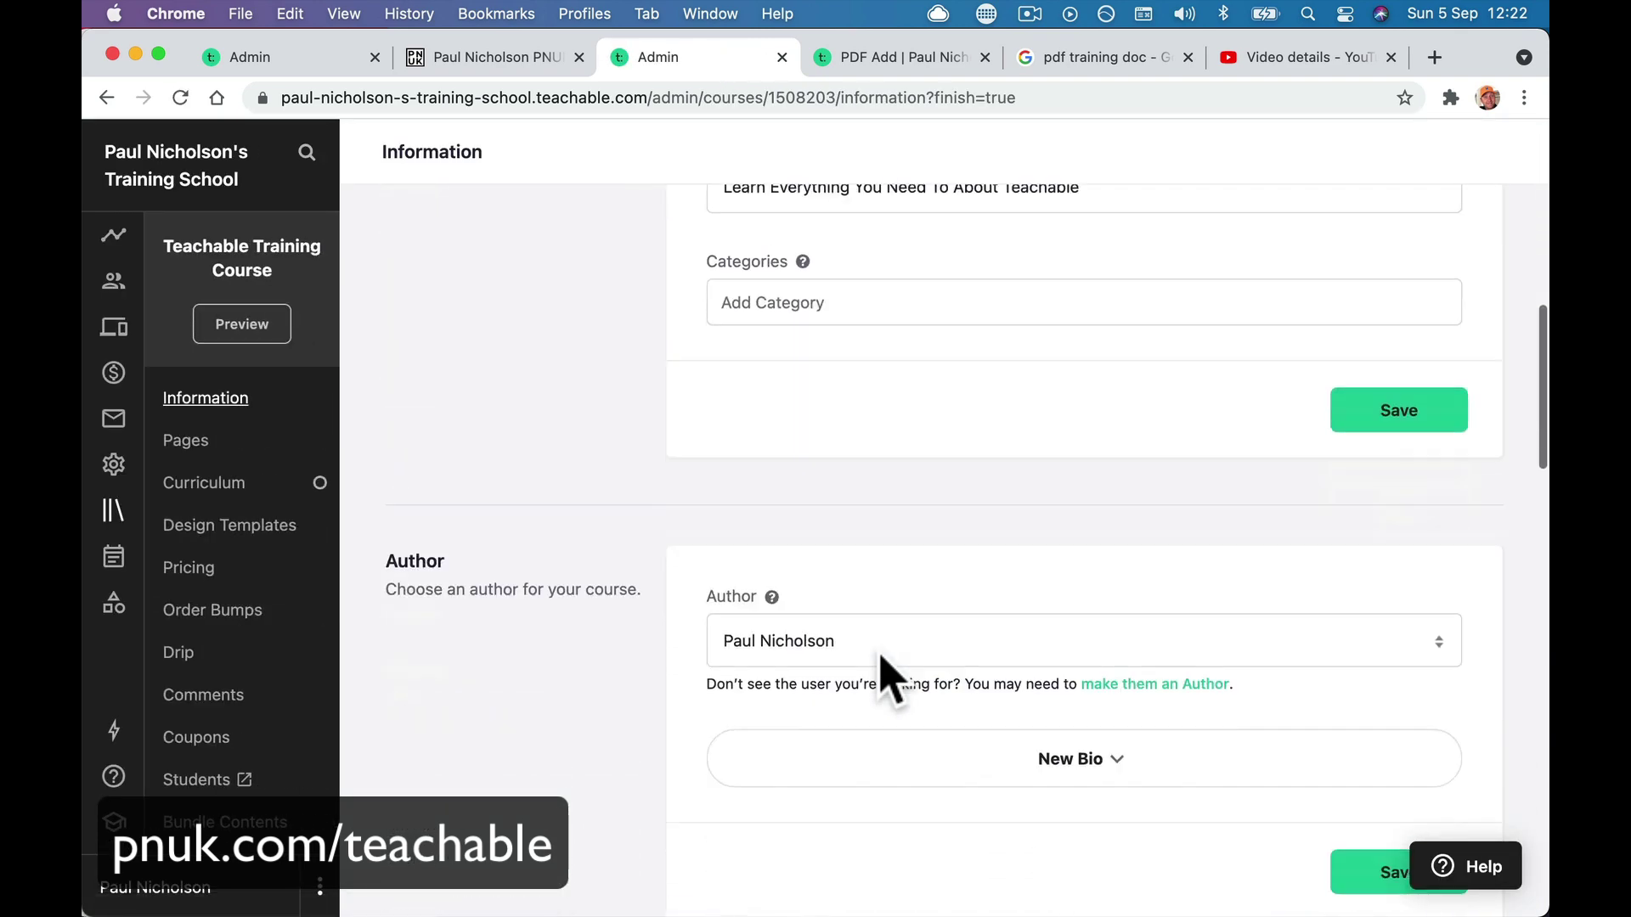
{"action": "scroll", "coordinate": [765, 510], "scroll_direction": "up", "scroll_amount": 2}
{"action": "left_click", "coordinate": [1352, 358]}
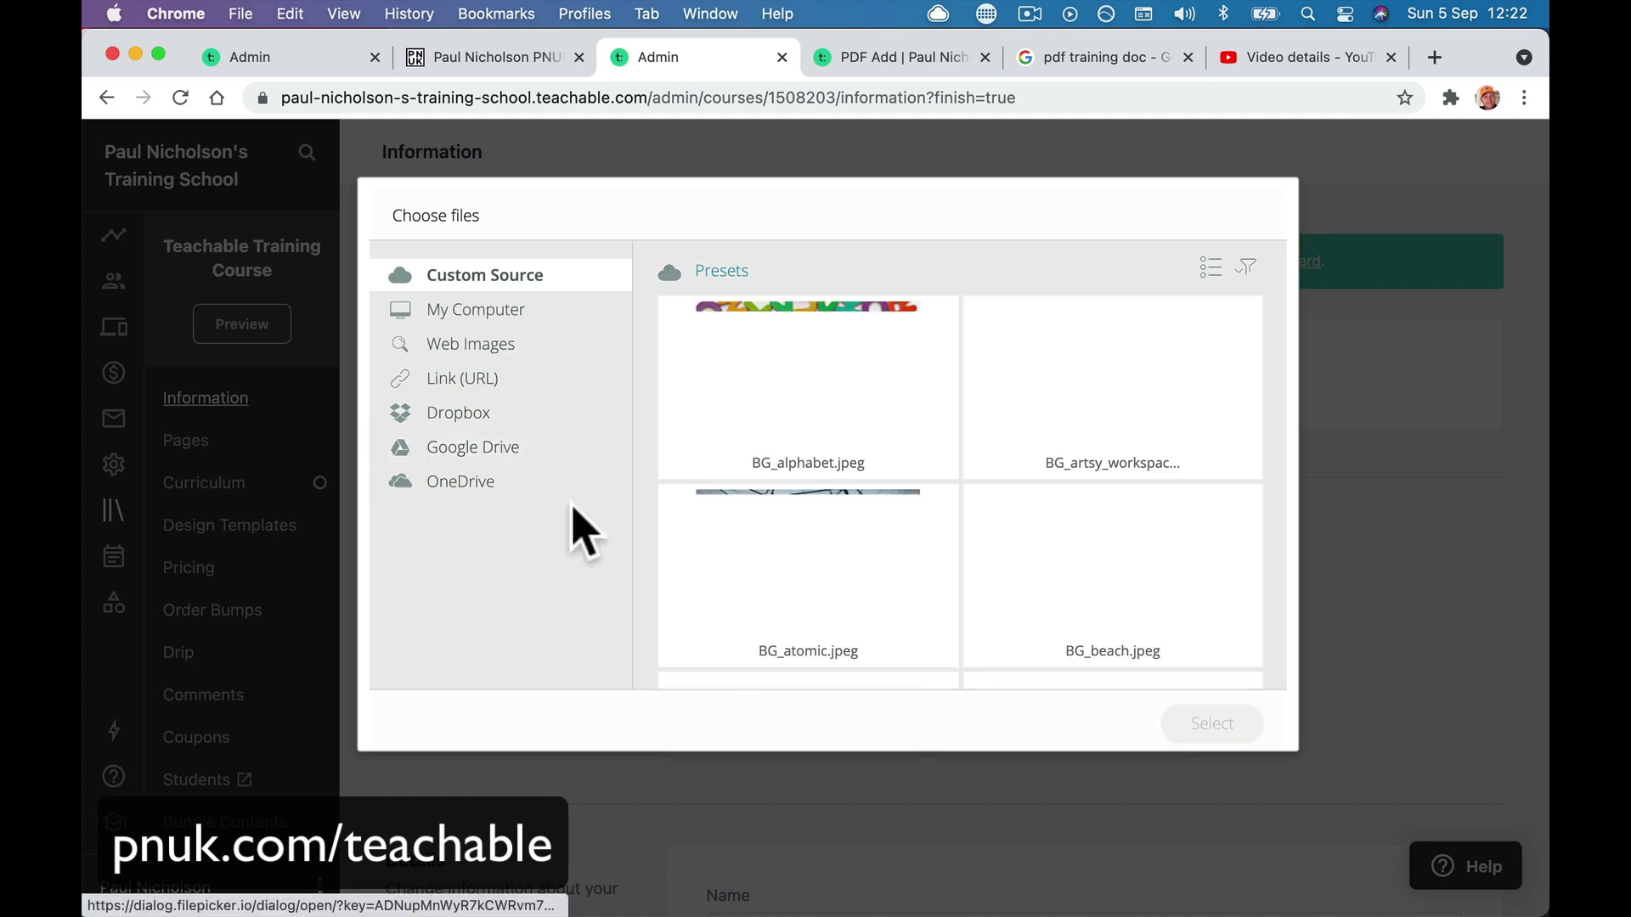
{"action": "left_click", "coordinate": [508, 316]}
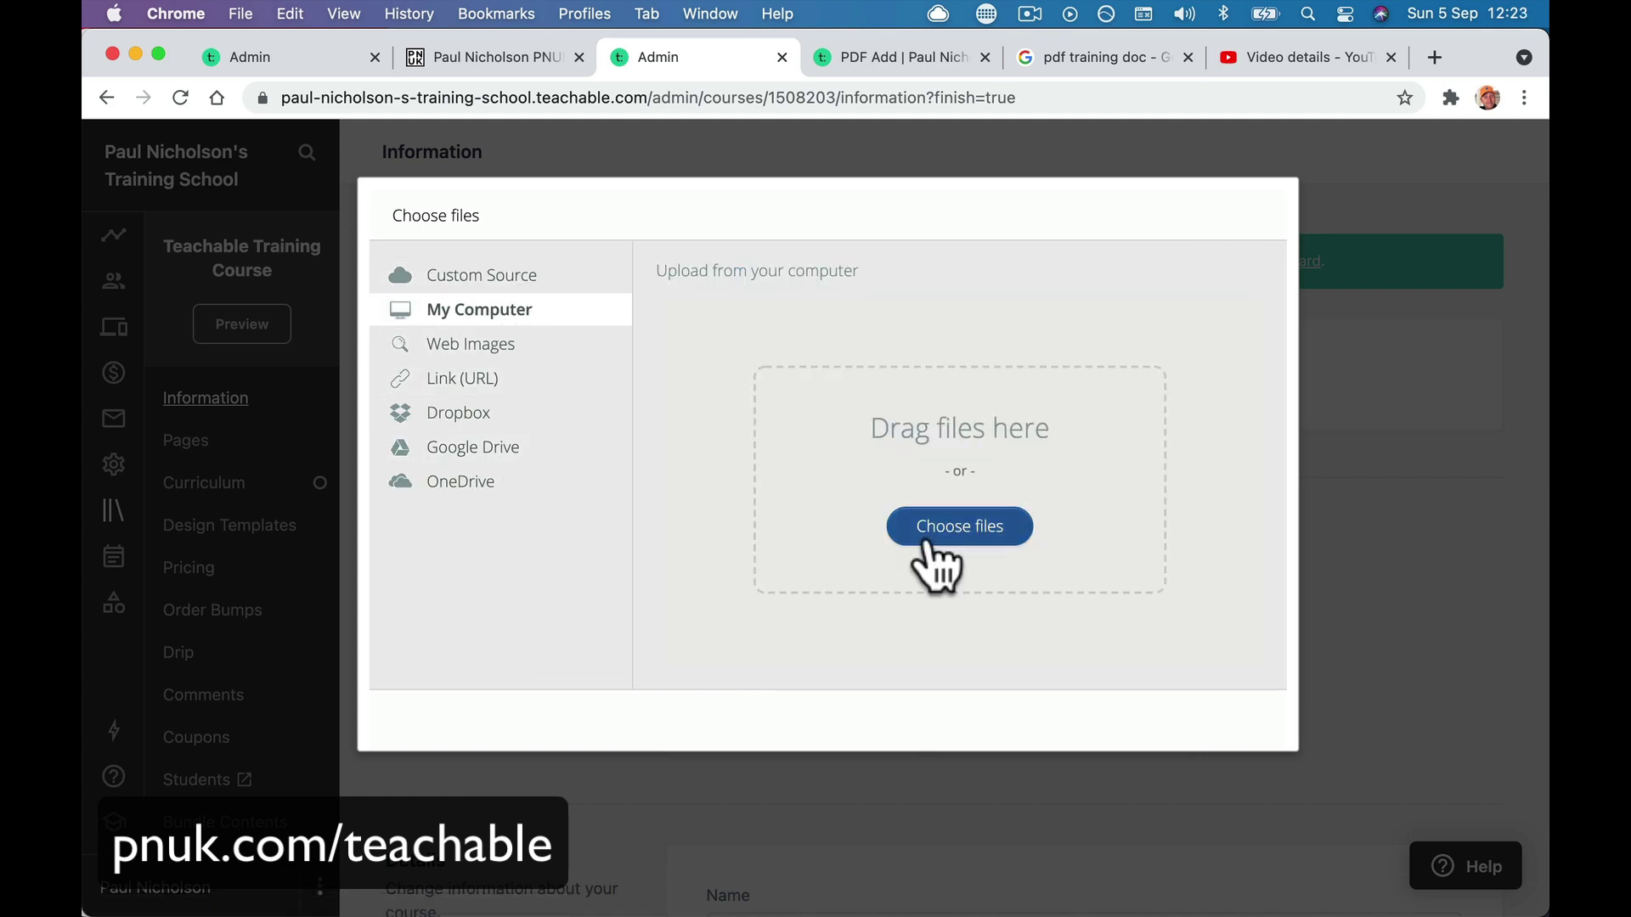
{"action": "left_click", "coordinate": [929, 546]}
{"action": "double_click", "coordinate": [766, 336]}
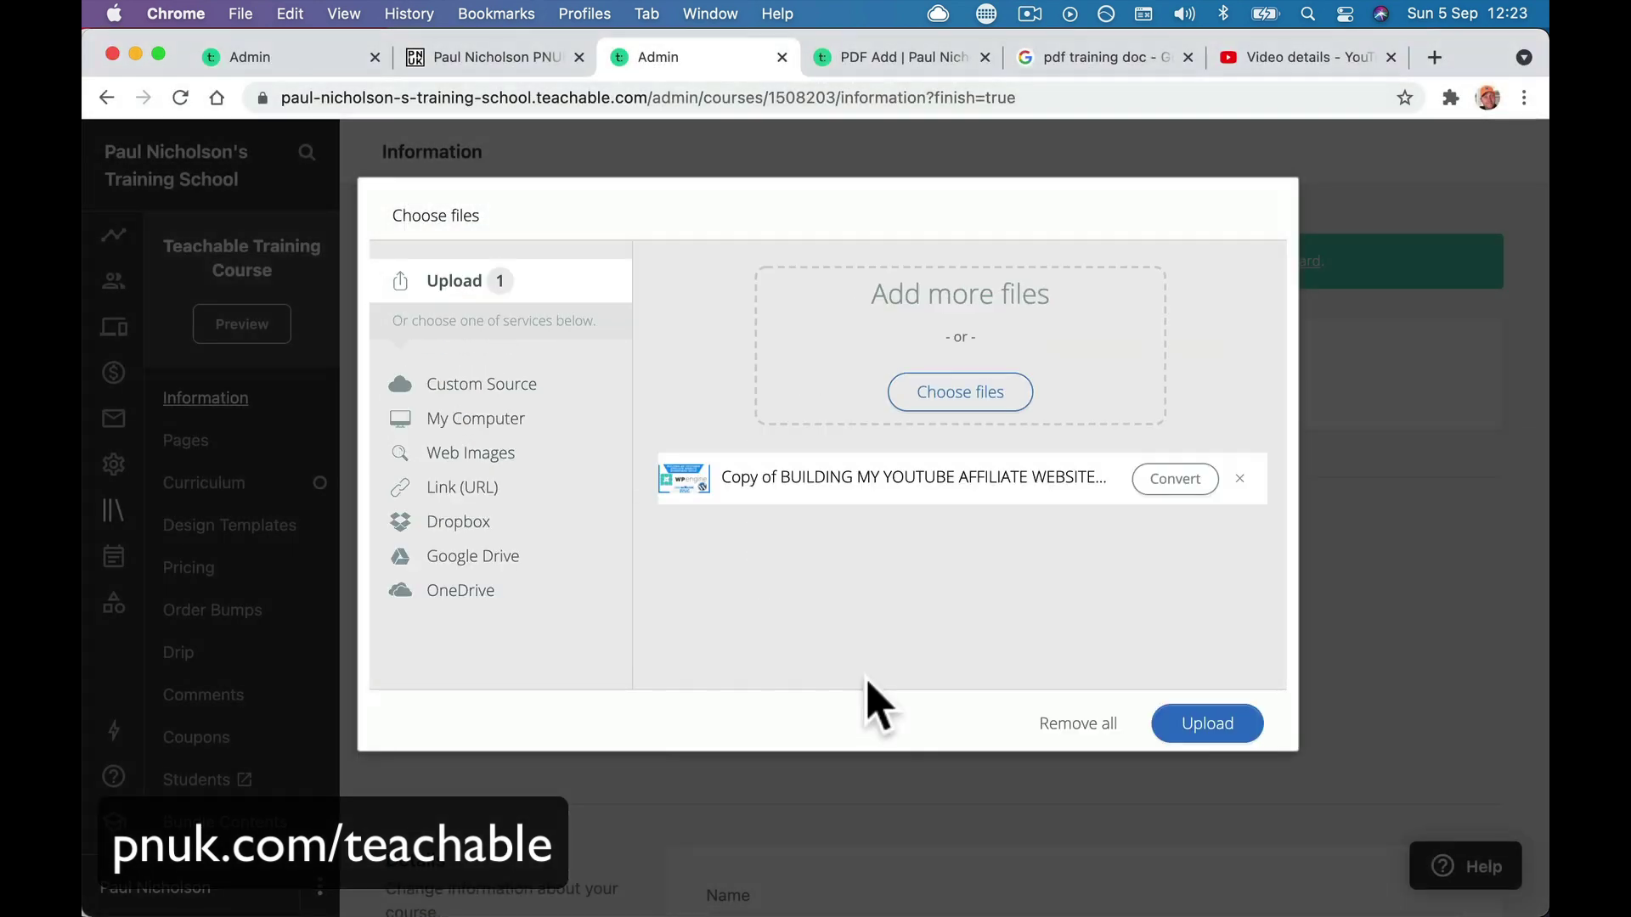
{"action": "left_click", "coordinate": [1194, 741]}
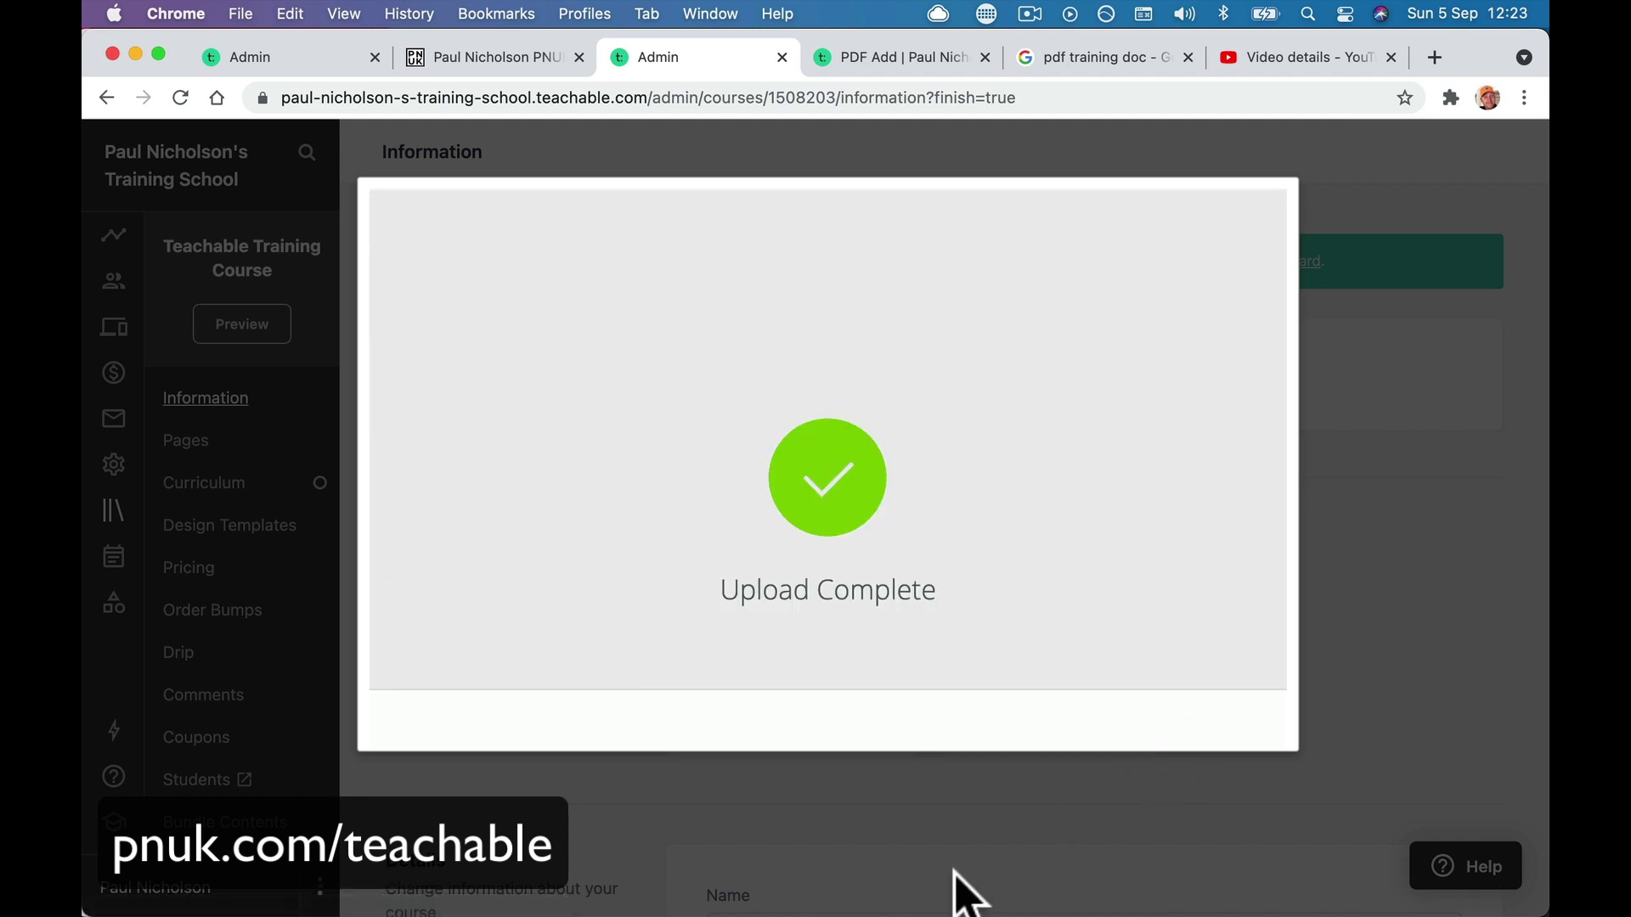
Save the course information and preview the sales page in a new tab.
{"action": "scroll", "coordinate": [953, 883], "scroll_direction": "down", "scroll_amount": 15}
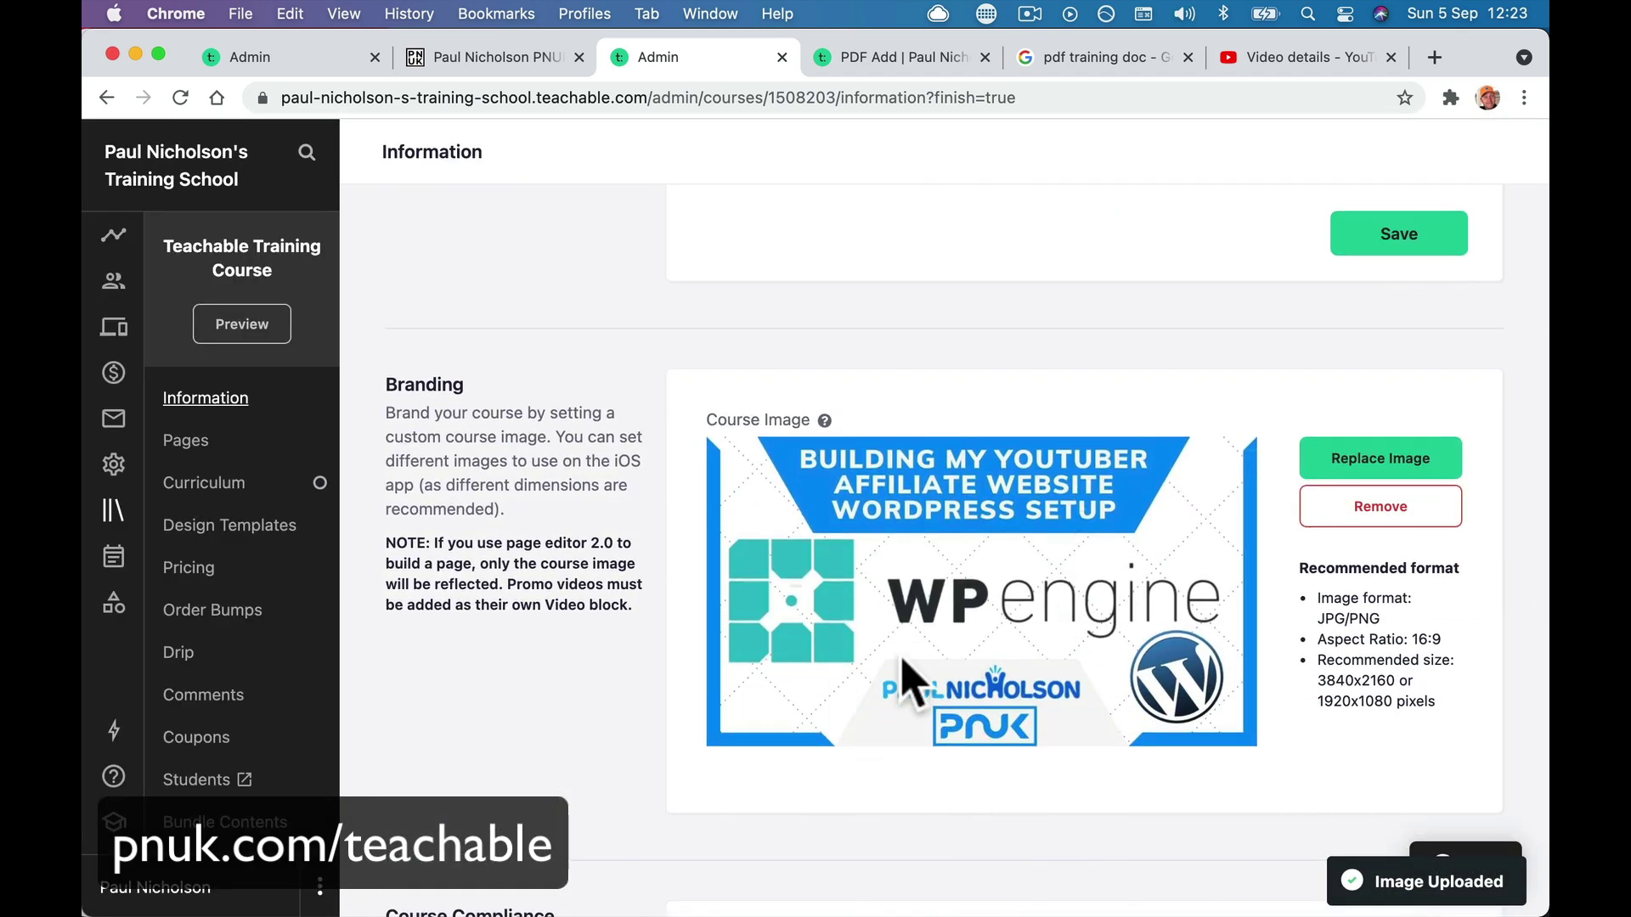
{"action": "scroll", "coordinate": [905, 679], "scroll_direction": "down", "scroll_amount": 15}
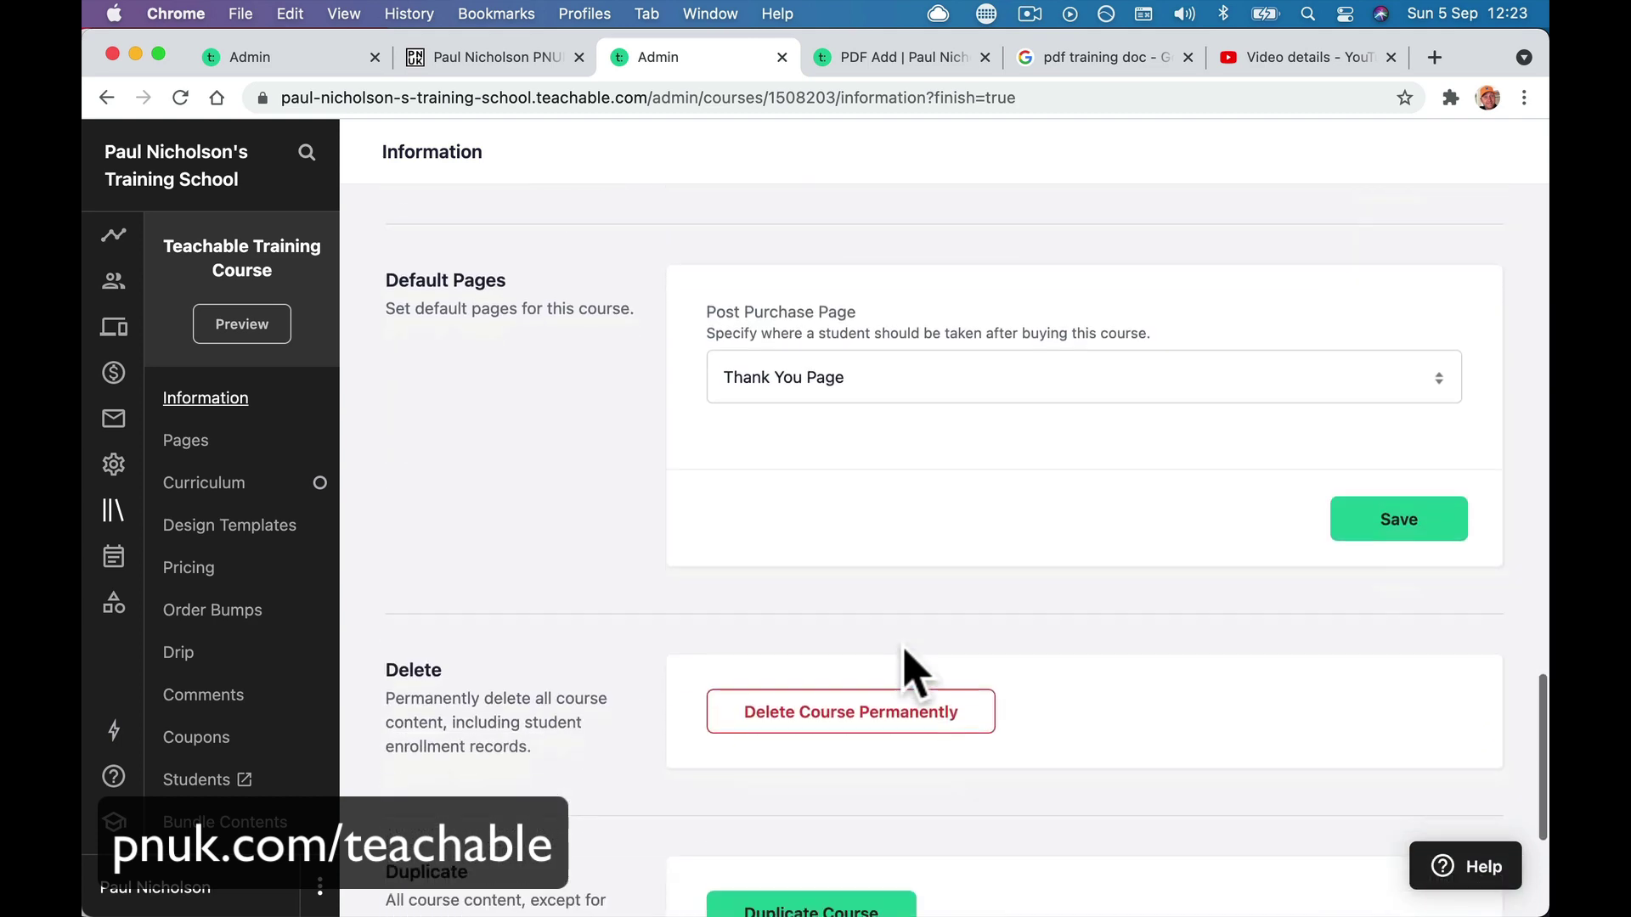
{"action": "scroll", "coordinate": [904, 648], "scroll_direction": "down", "scroll_amount": 5}
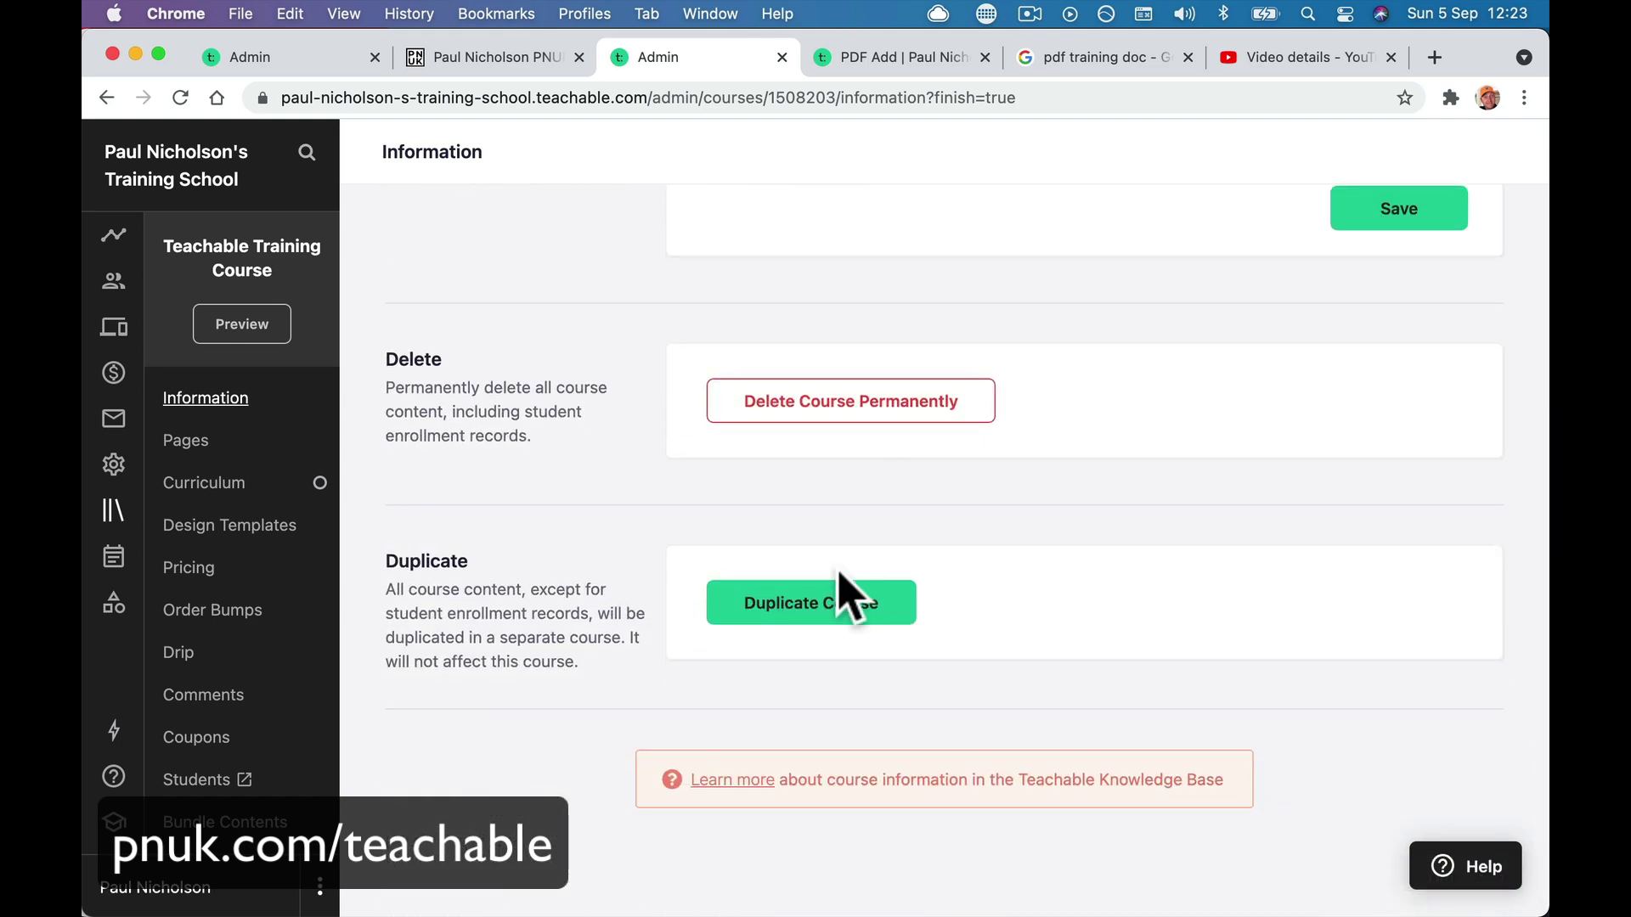
{"action": "scroll", "coordinate": [884, 421], "scroll_direction": "up", "scroll_amount": 6}
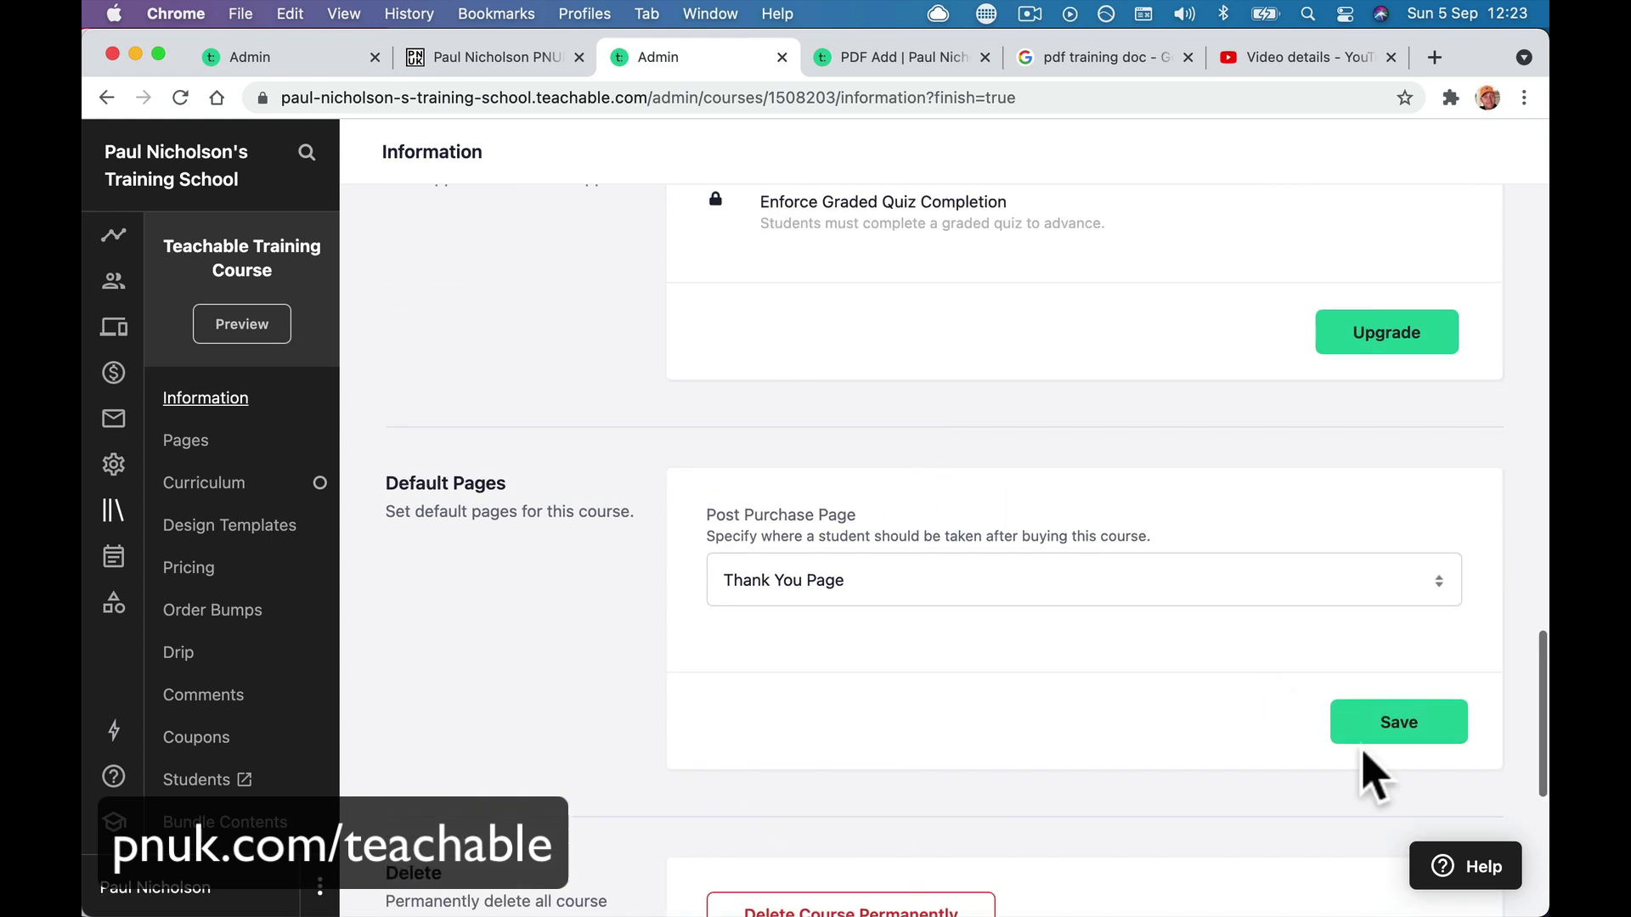
{"action": "left_click", "coordinate": [1393, 722]}
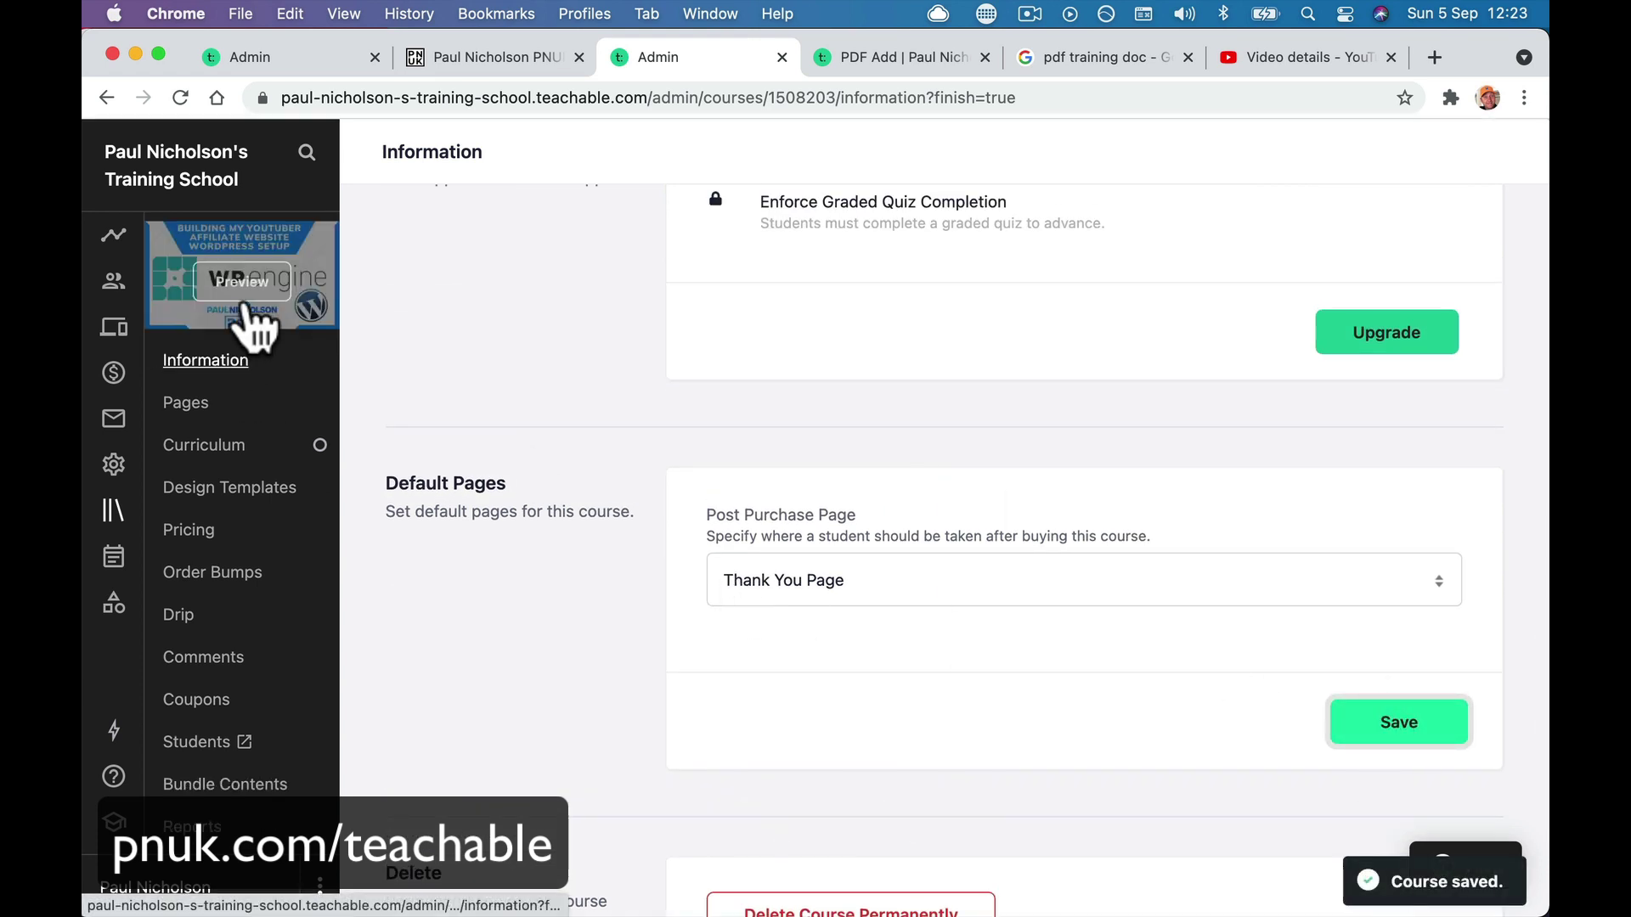
{"action": "left_click", "coordinate": [251, 287]}
{"action": "left_click", "coordinate": [641, 480]}
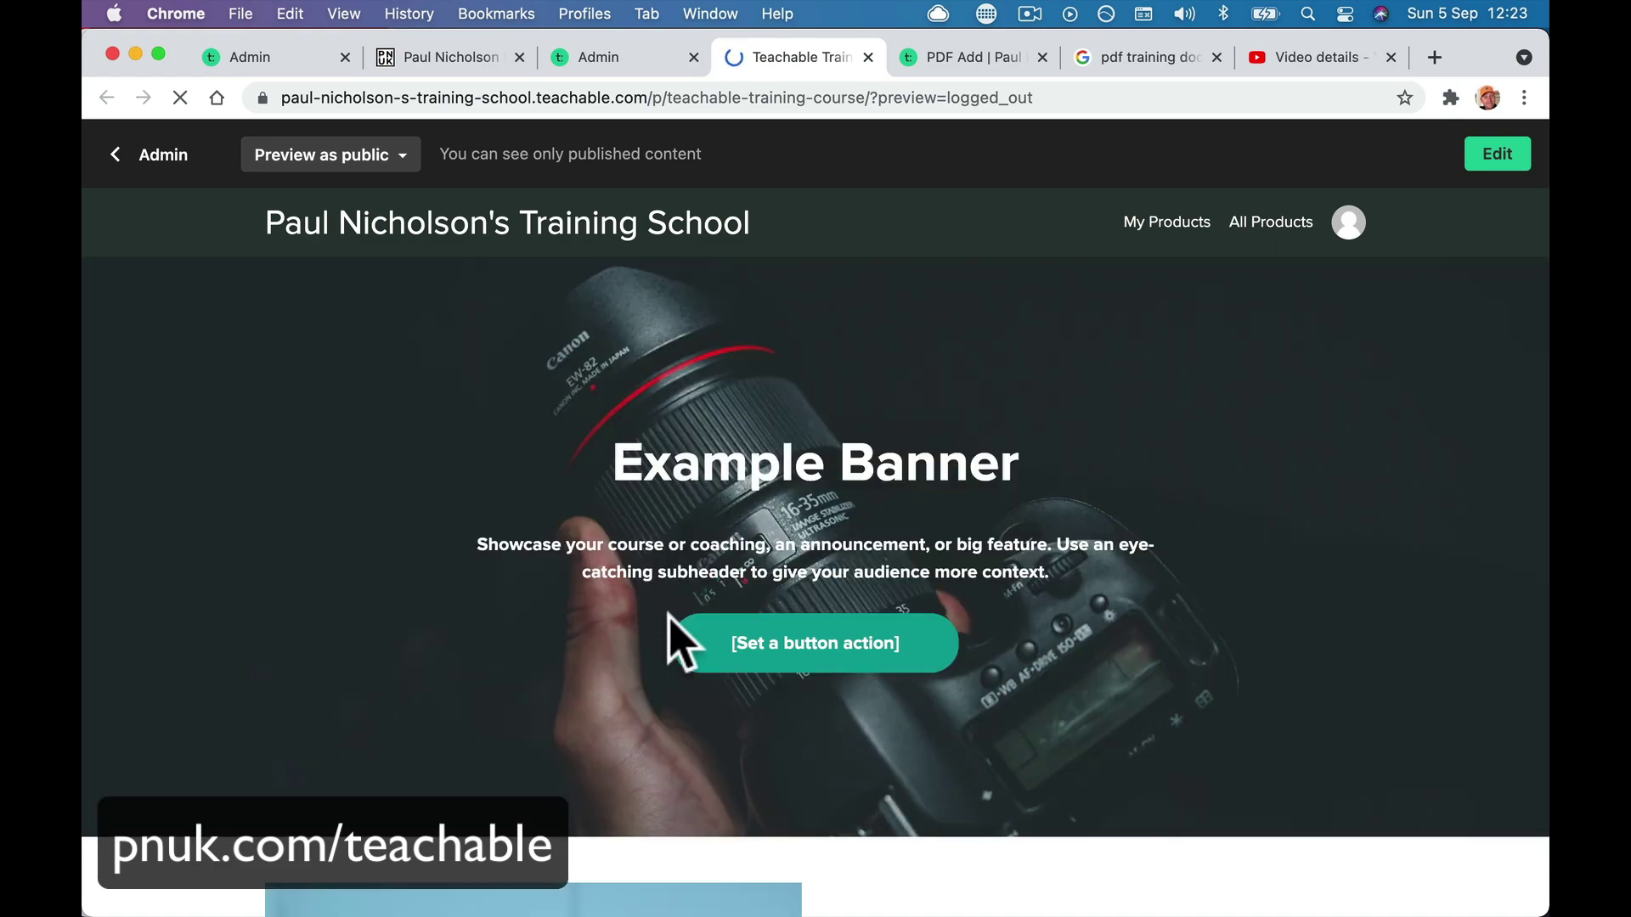
Review the sales page preview, then go back to the admin and show the course Pages list.
{"action": "scroll", "coordinate": [790, 712], "scroll_direction": "down", "scroll_amount": 8}
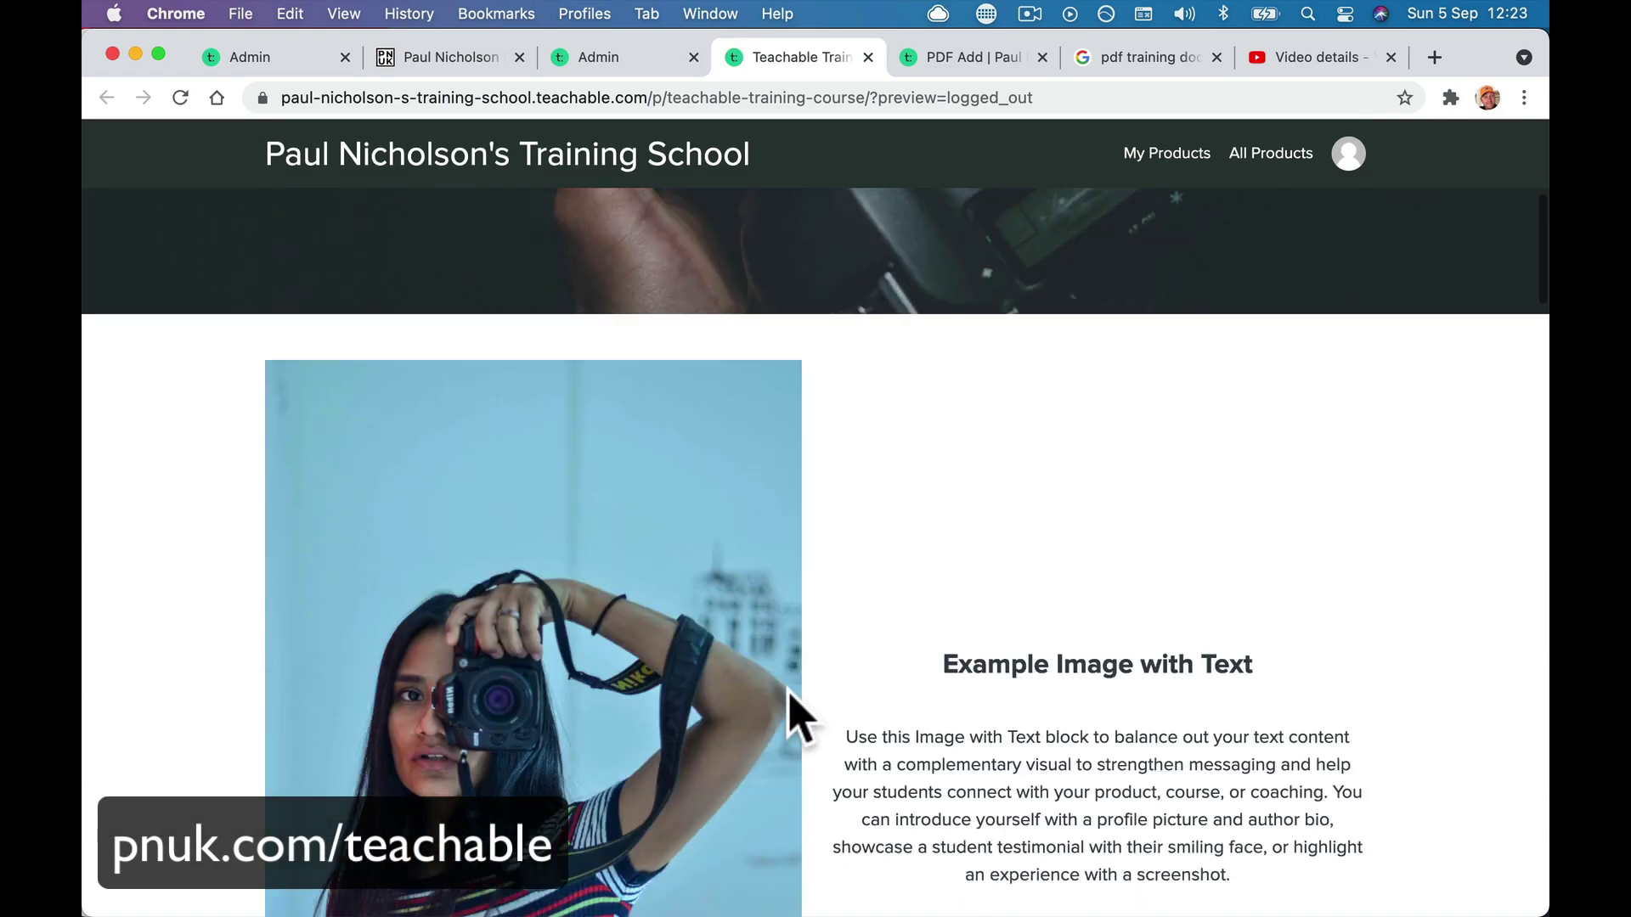
{"action": "scroll", "coordinate": [790, 712], "scroll_direction": "down", "scroll_amount": 15}
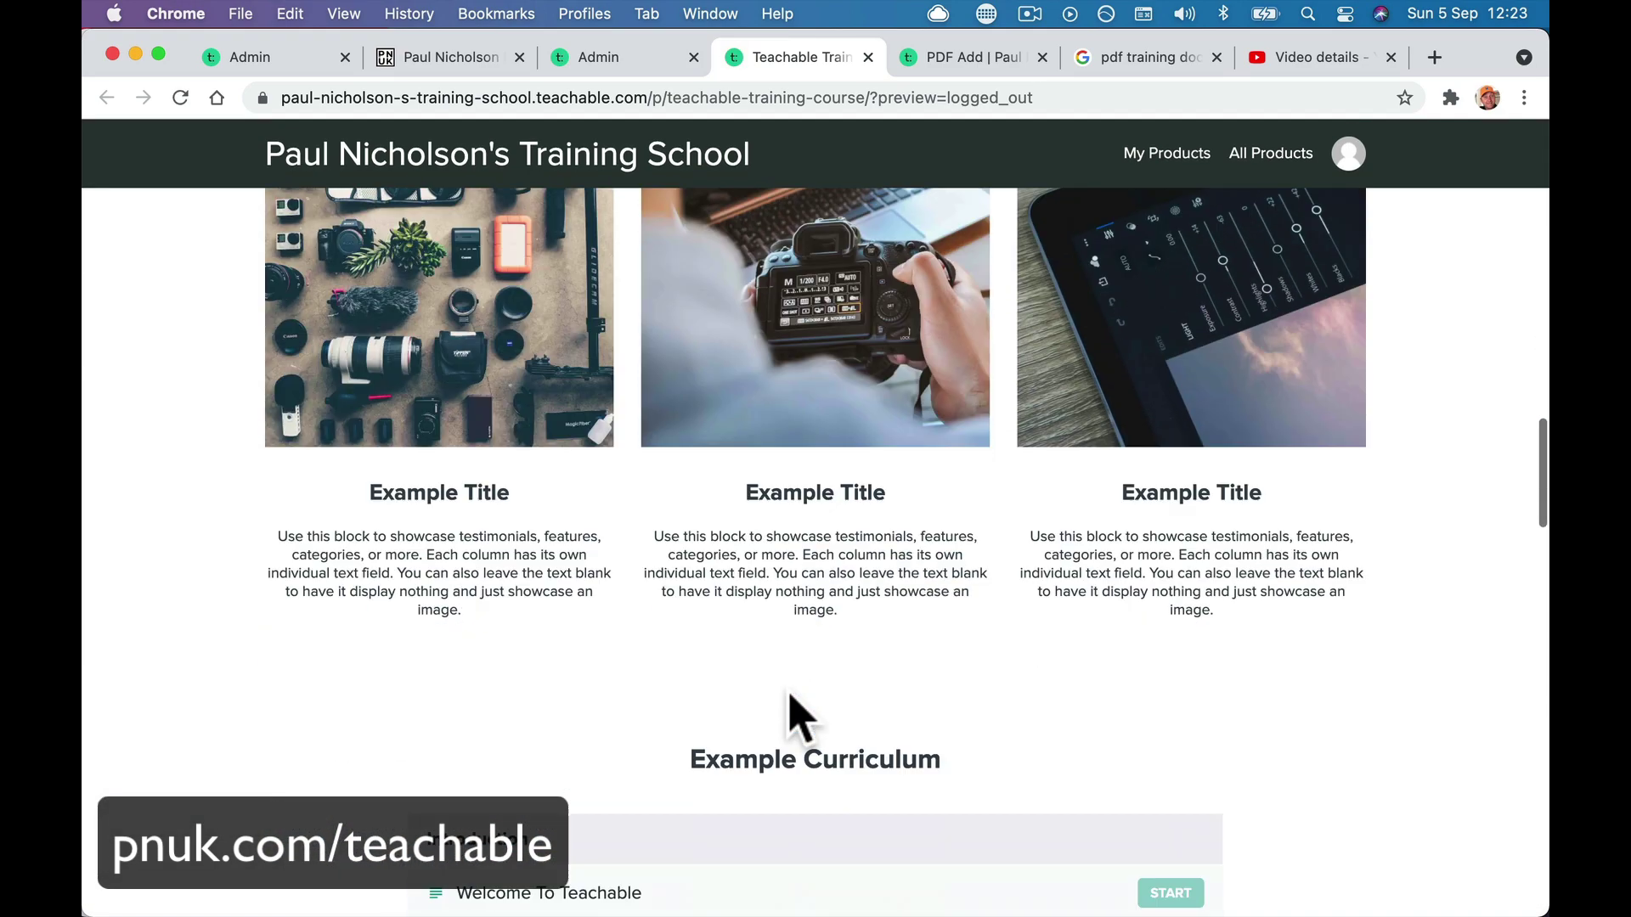
{"action": "scroll", "coordinate": [790, 717], "scroll_direction": "up", "scroll_amount": 20}
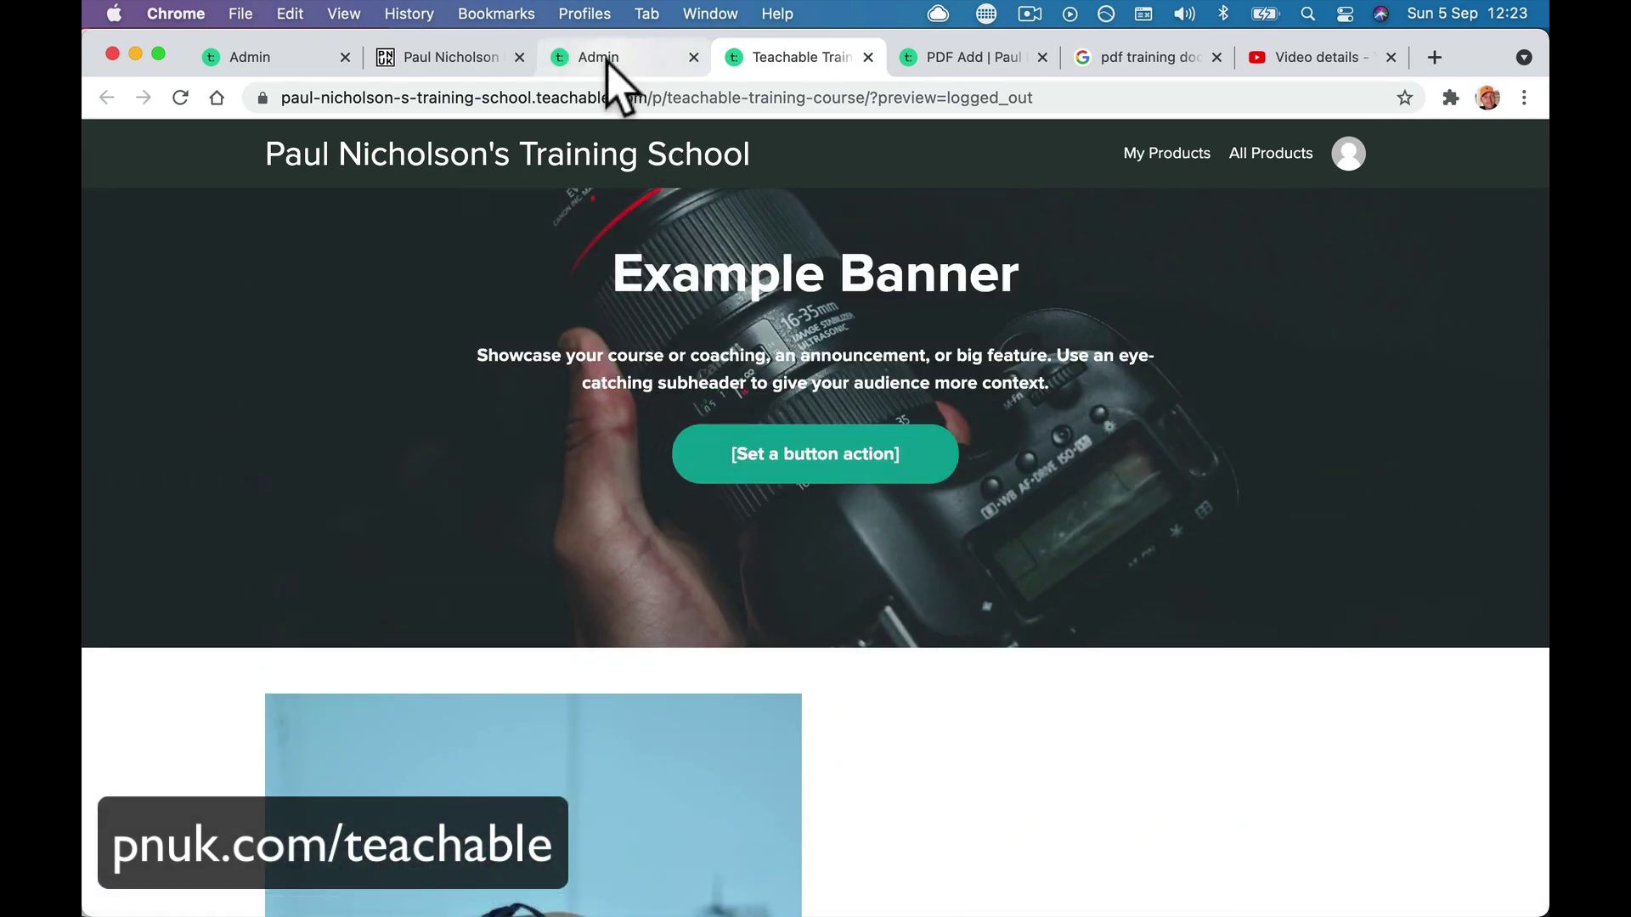
{"action": "left_click", "coordinate": [612, 59]}
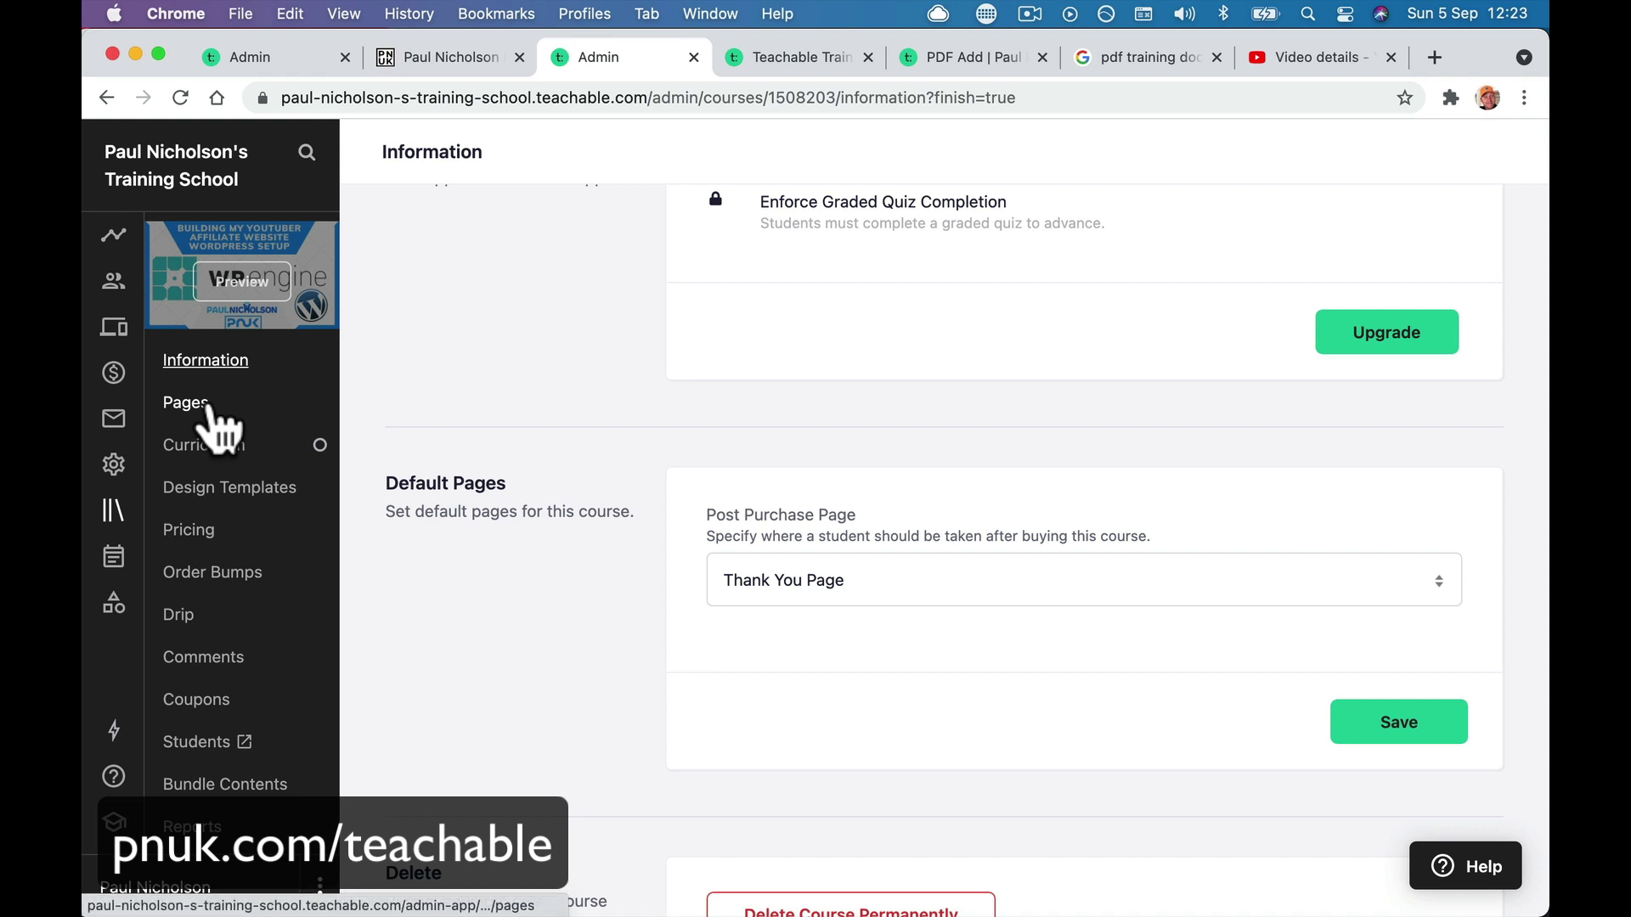
{"action": "left_click", "coordinate": [260, 416]}
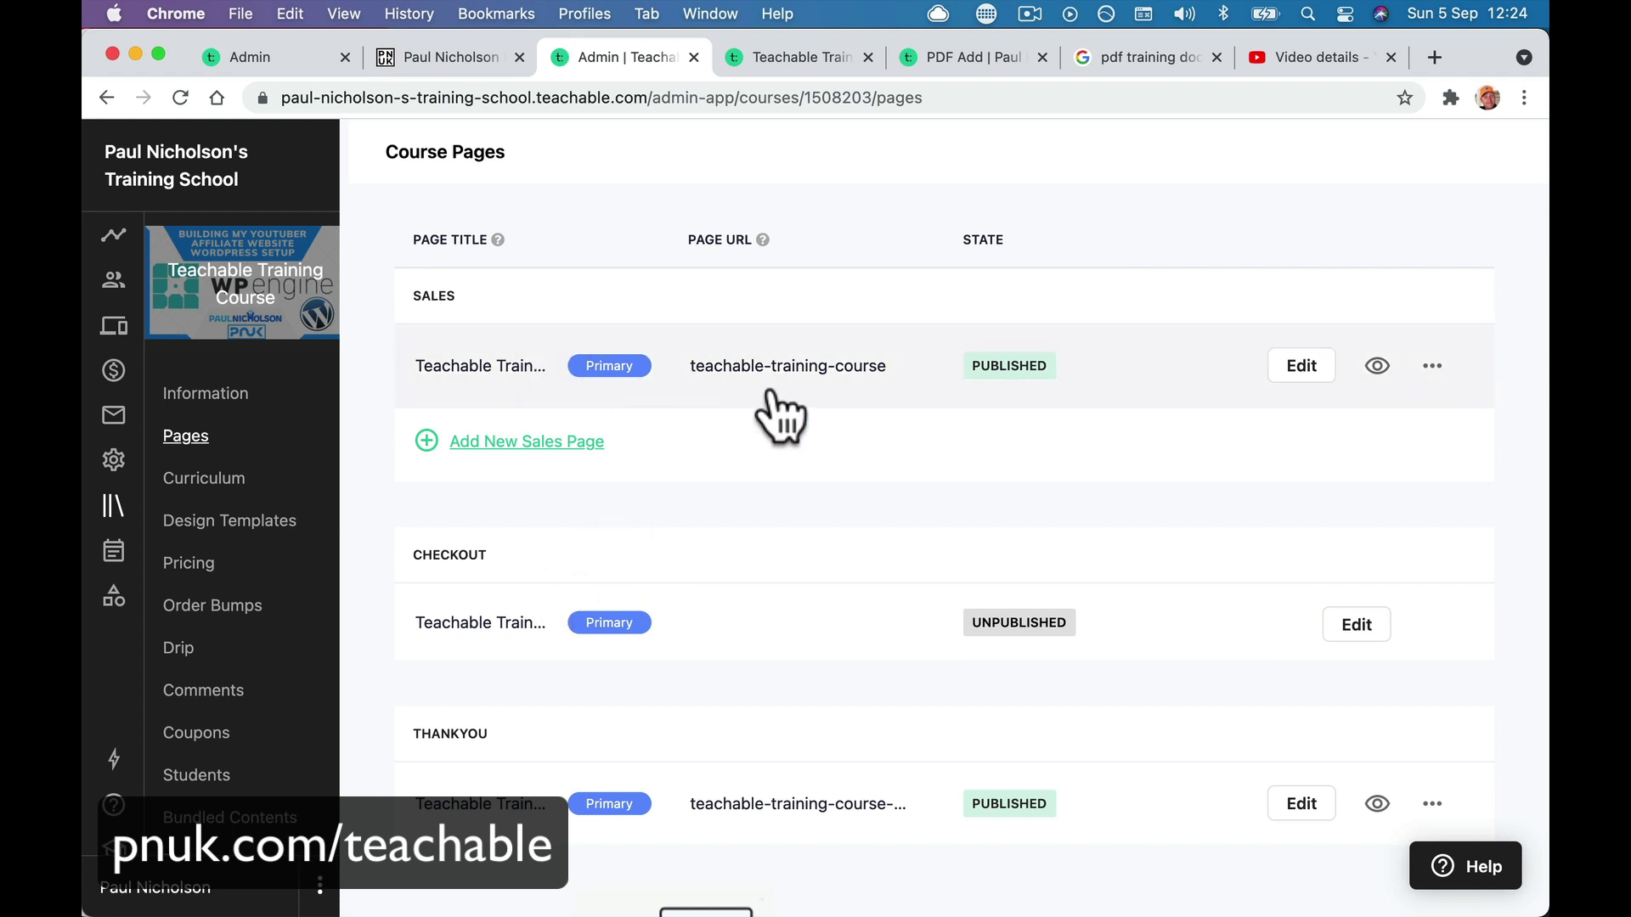
Replace the sales page banner background with the Be Teachable image from a web search for 'teachable'.
{"action": "left_click", "coordinate": [1313, 369]}
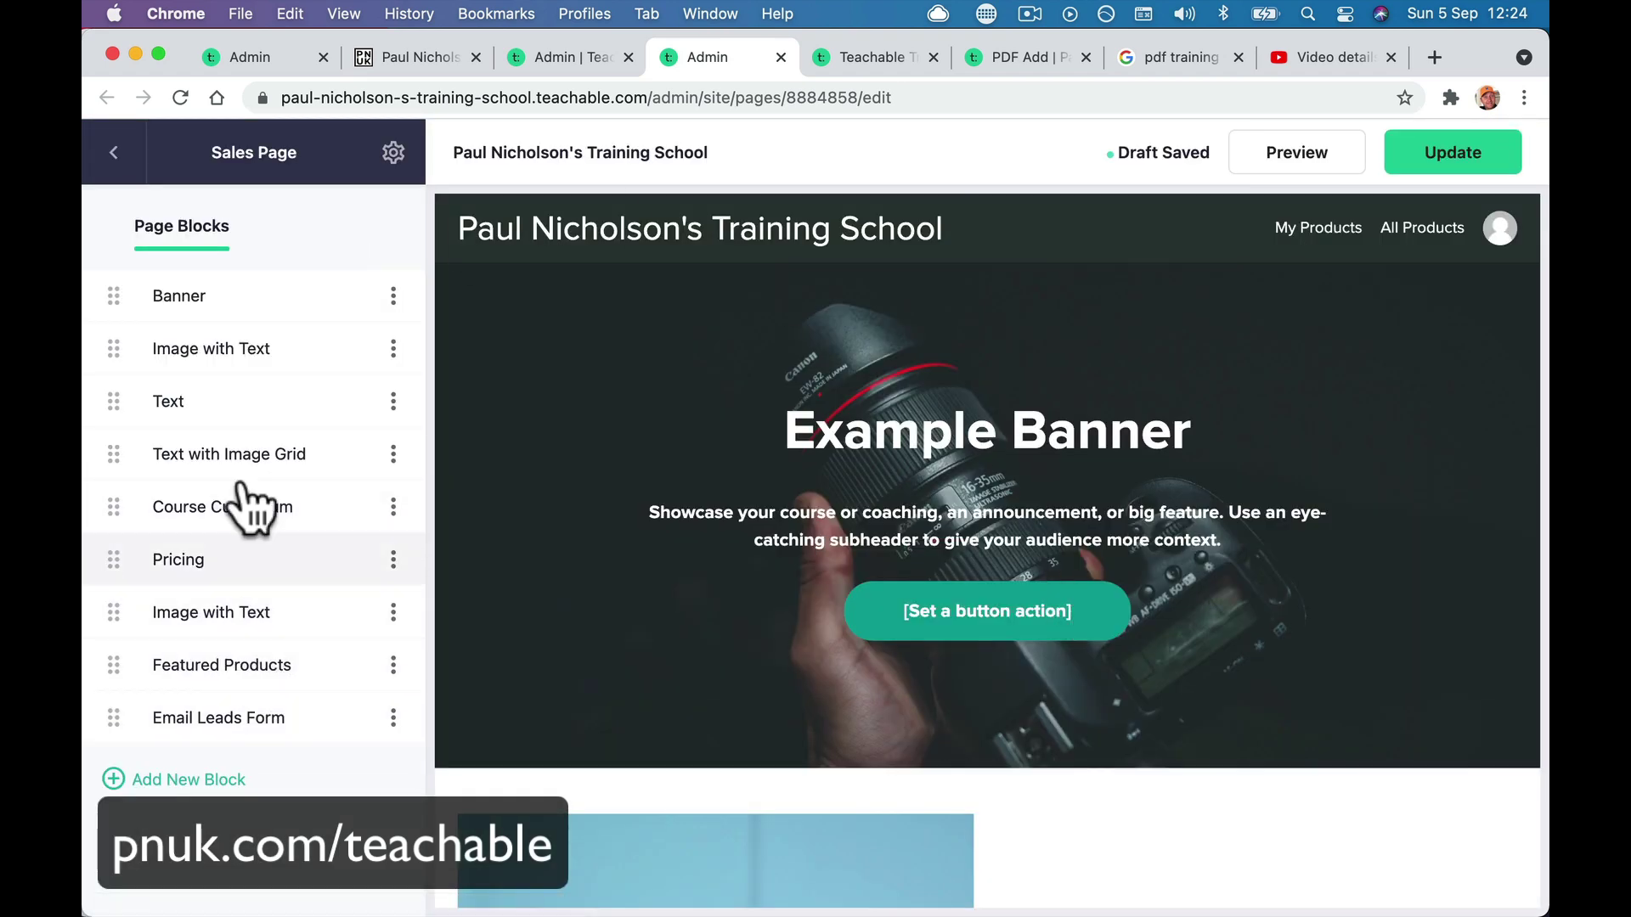
{"action": "scroll", "coordinate": [921, 739], "scroll_direction": "down", "scroll_amount": 2}
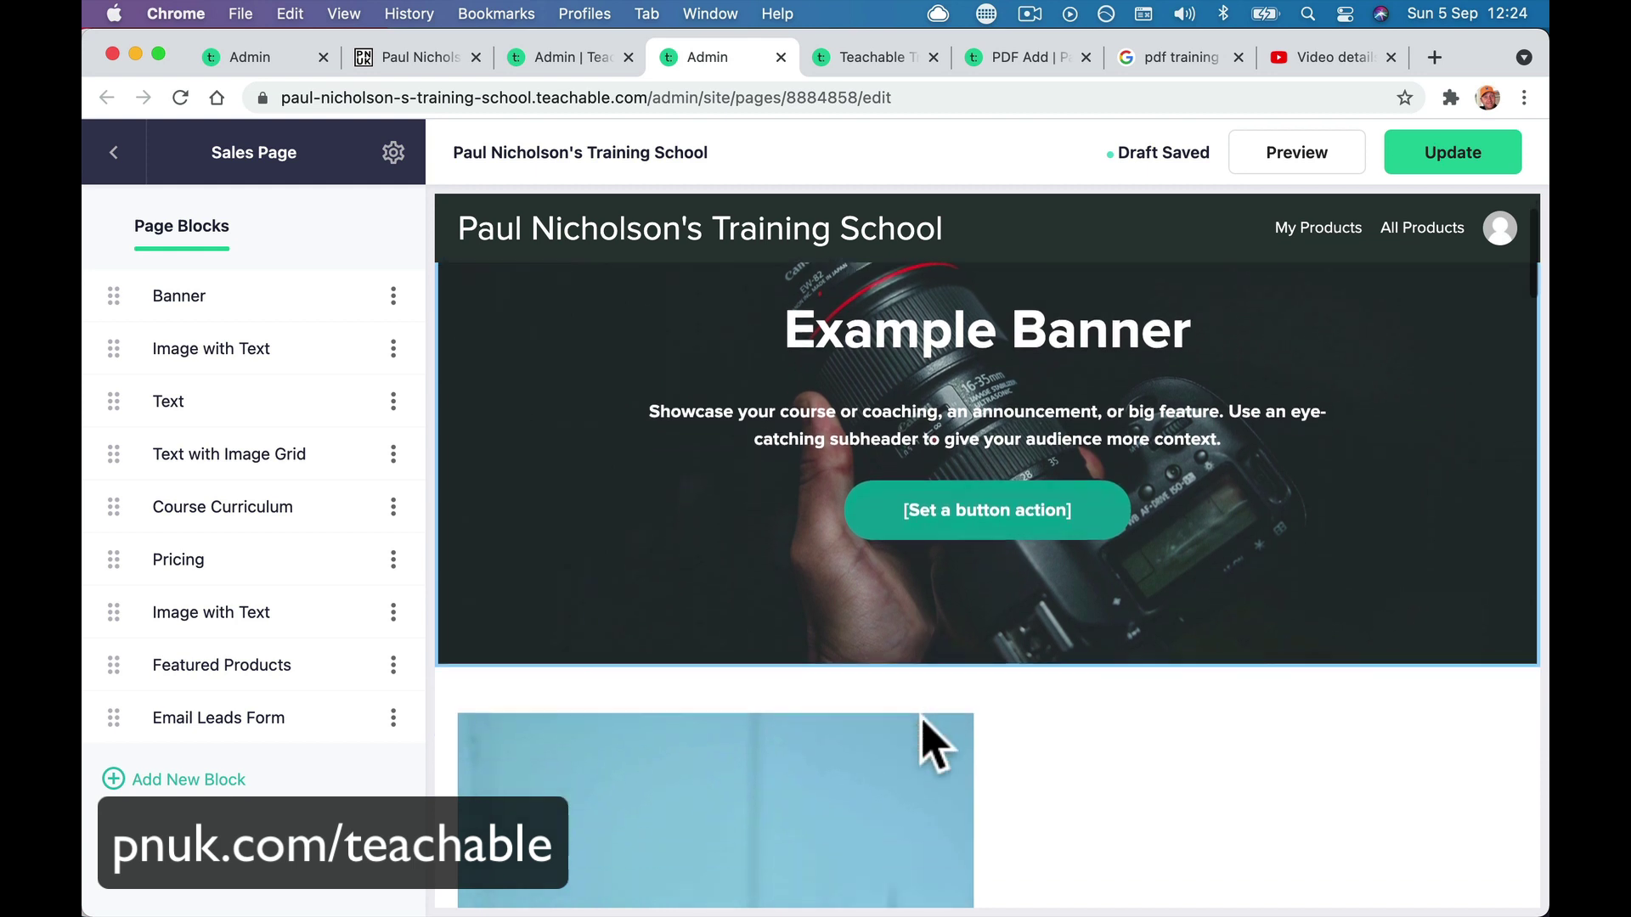
{"action": "left_click", "coordinate": [892, 399]}
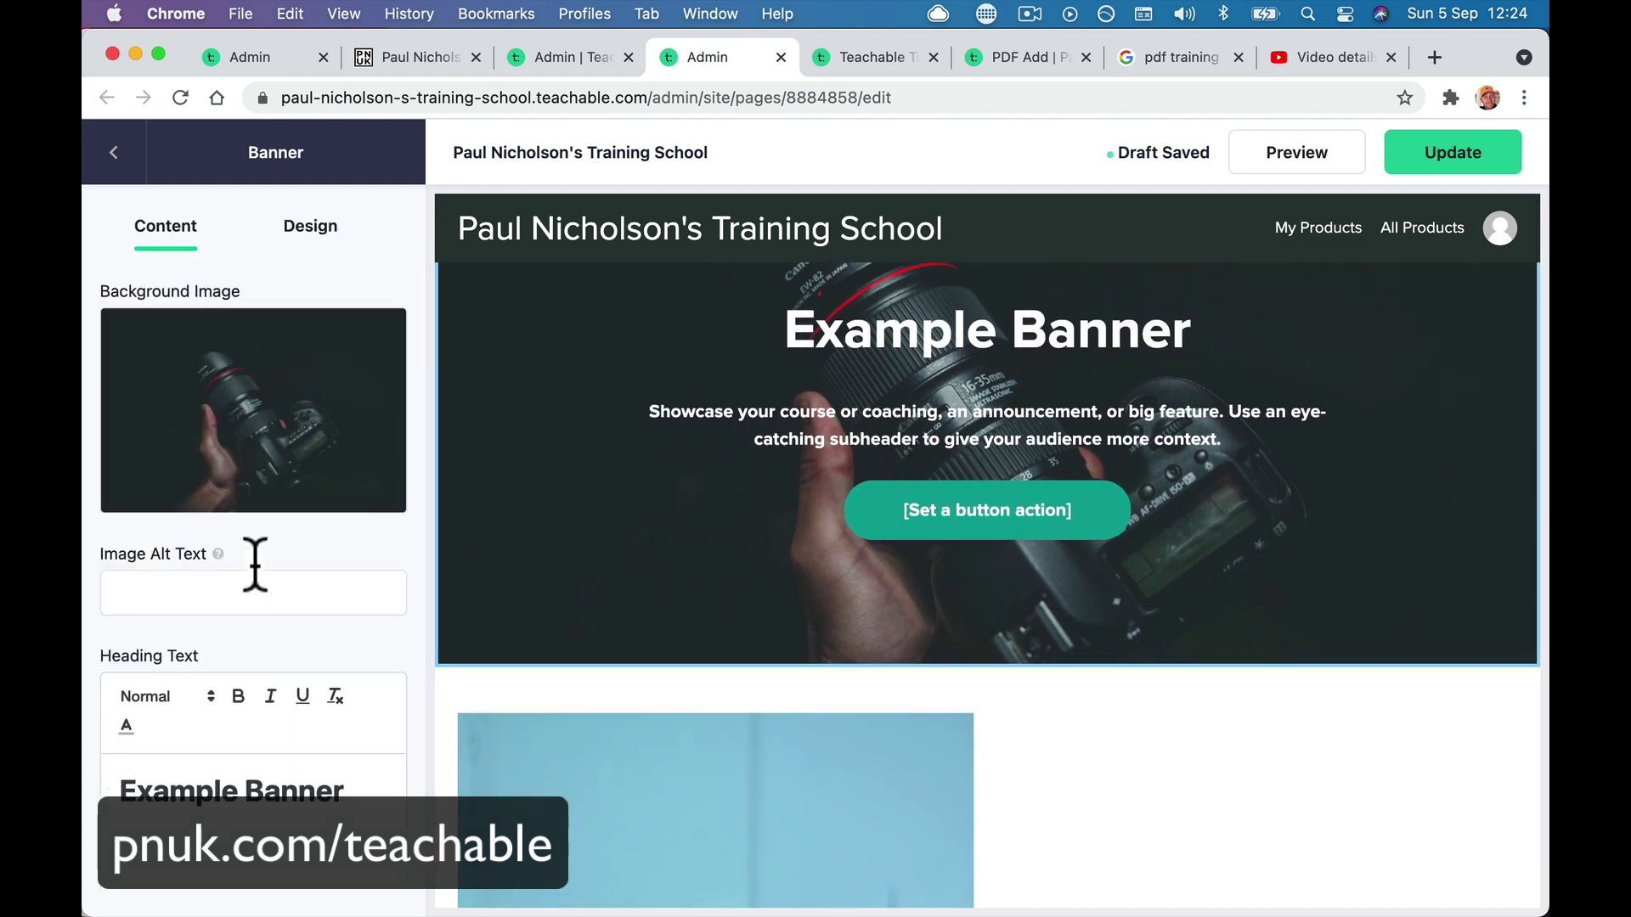
{"action": "left_click", "coordinate": [244, 433]}
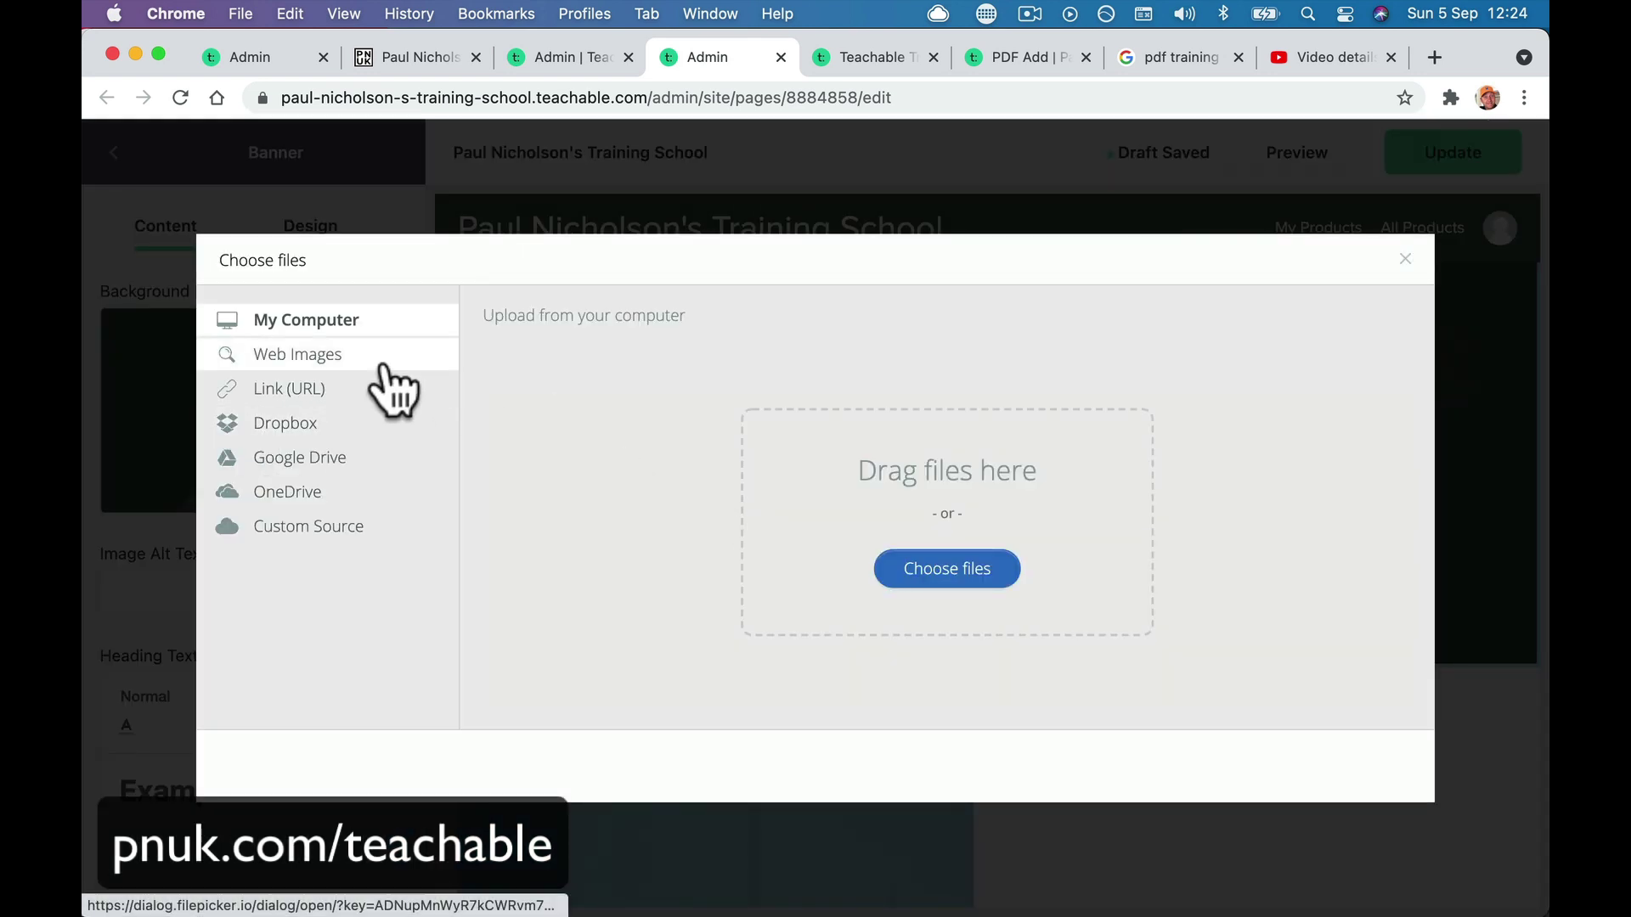
{"action": "left_click", "coordinate": [383, 365]}
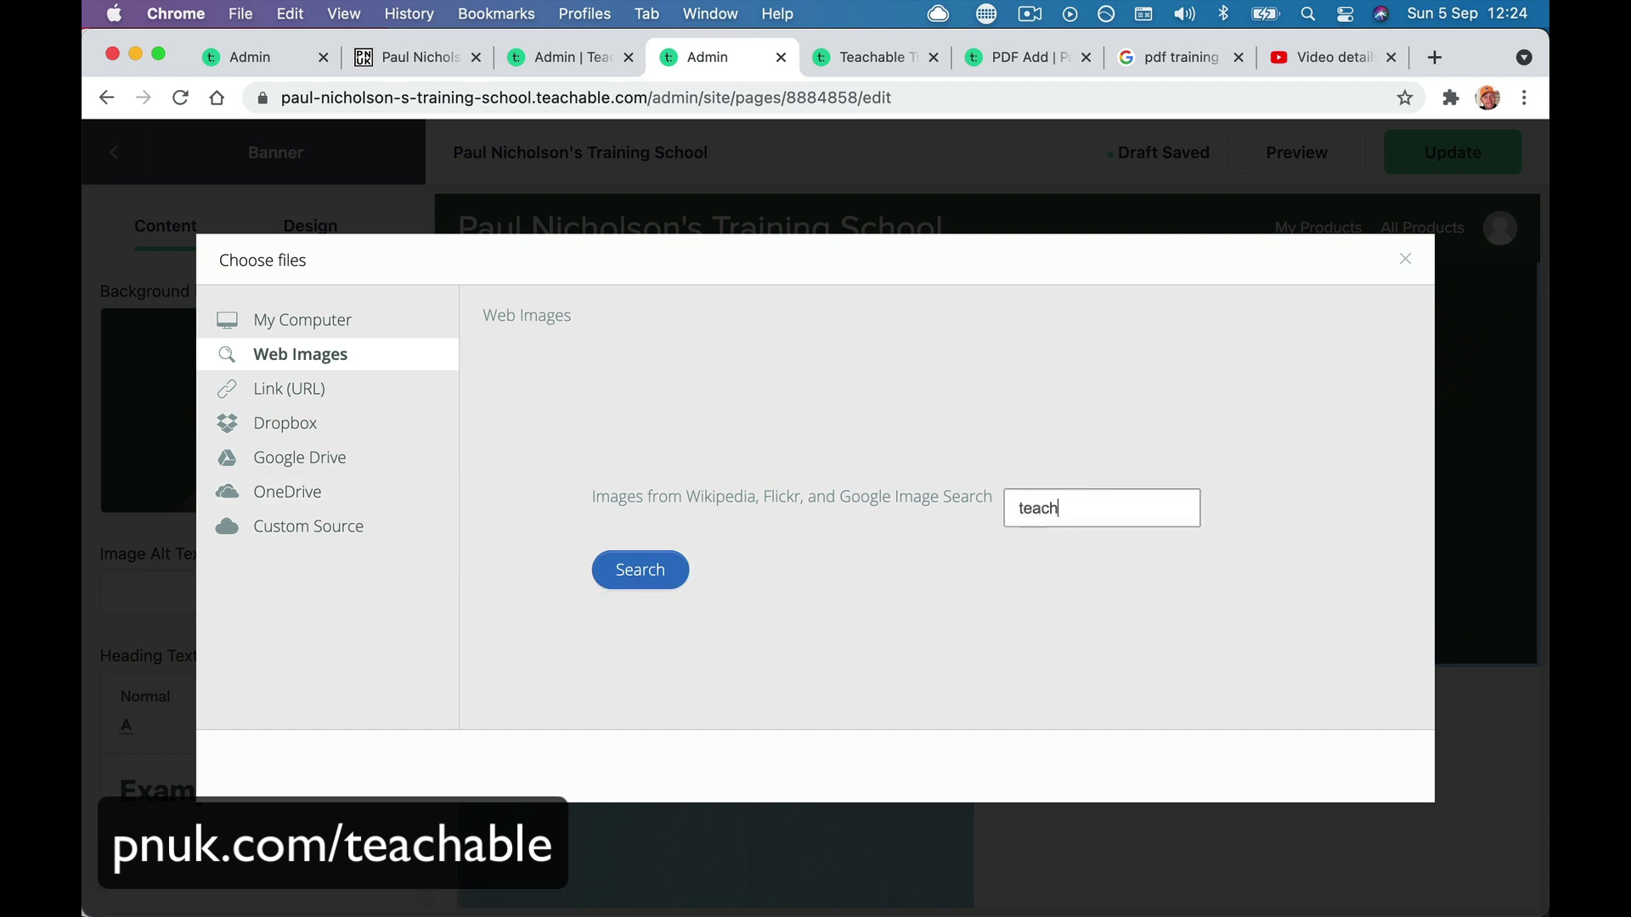
{"action": "type", "text": "teachable"}
{"action": "key", "text": "Return"}
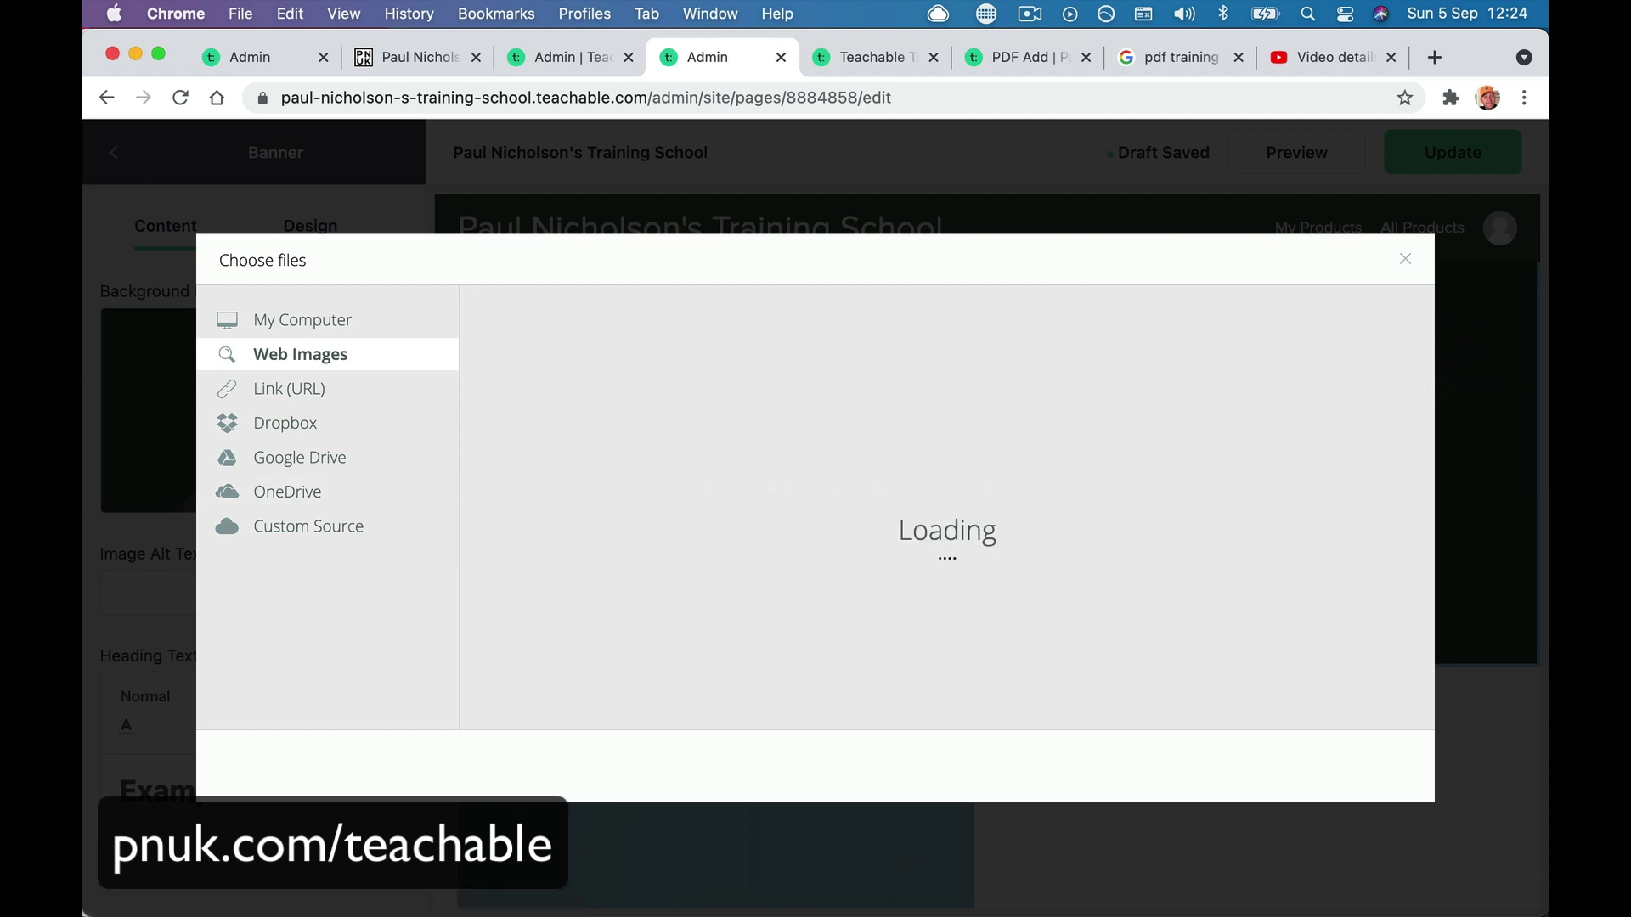
{"action": "scroll", "coordinate": [947, 533], "scroll_direction": "down", "scroll_amount": 5}
{"action": "scroll", "coordinate": [947, 533], "scroll_direction": "down", "scroll_amount": 3}
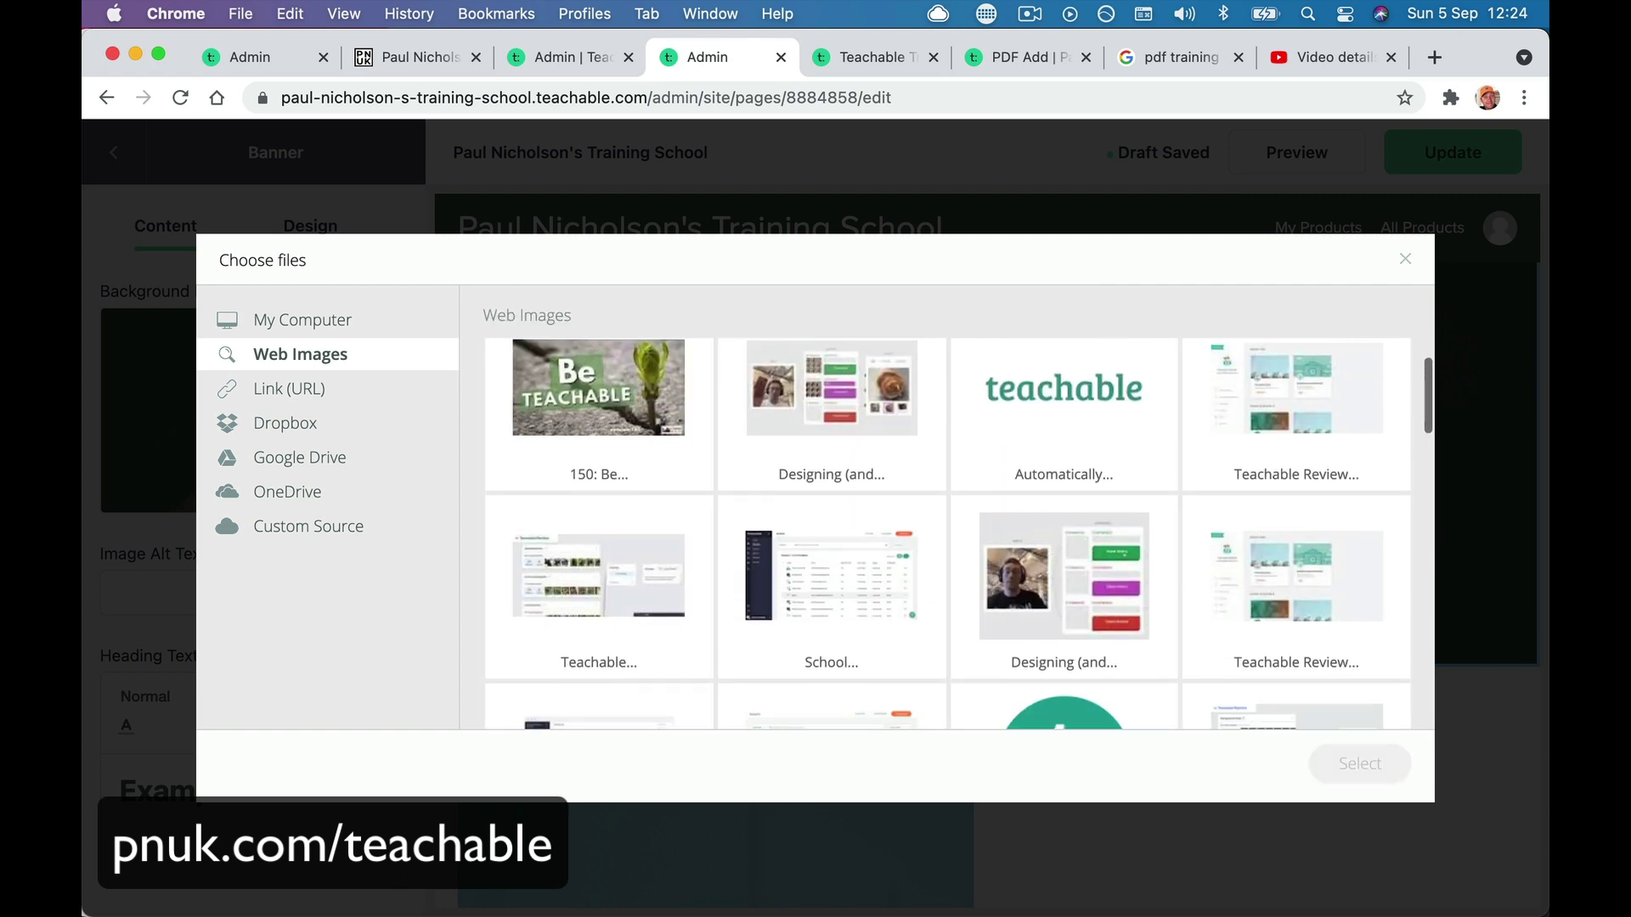
{"action": "left_click", "coordinate": [642, 412]}
{"action": "left_click", "coordinate": [1338, 767]}
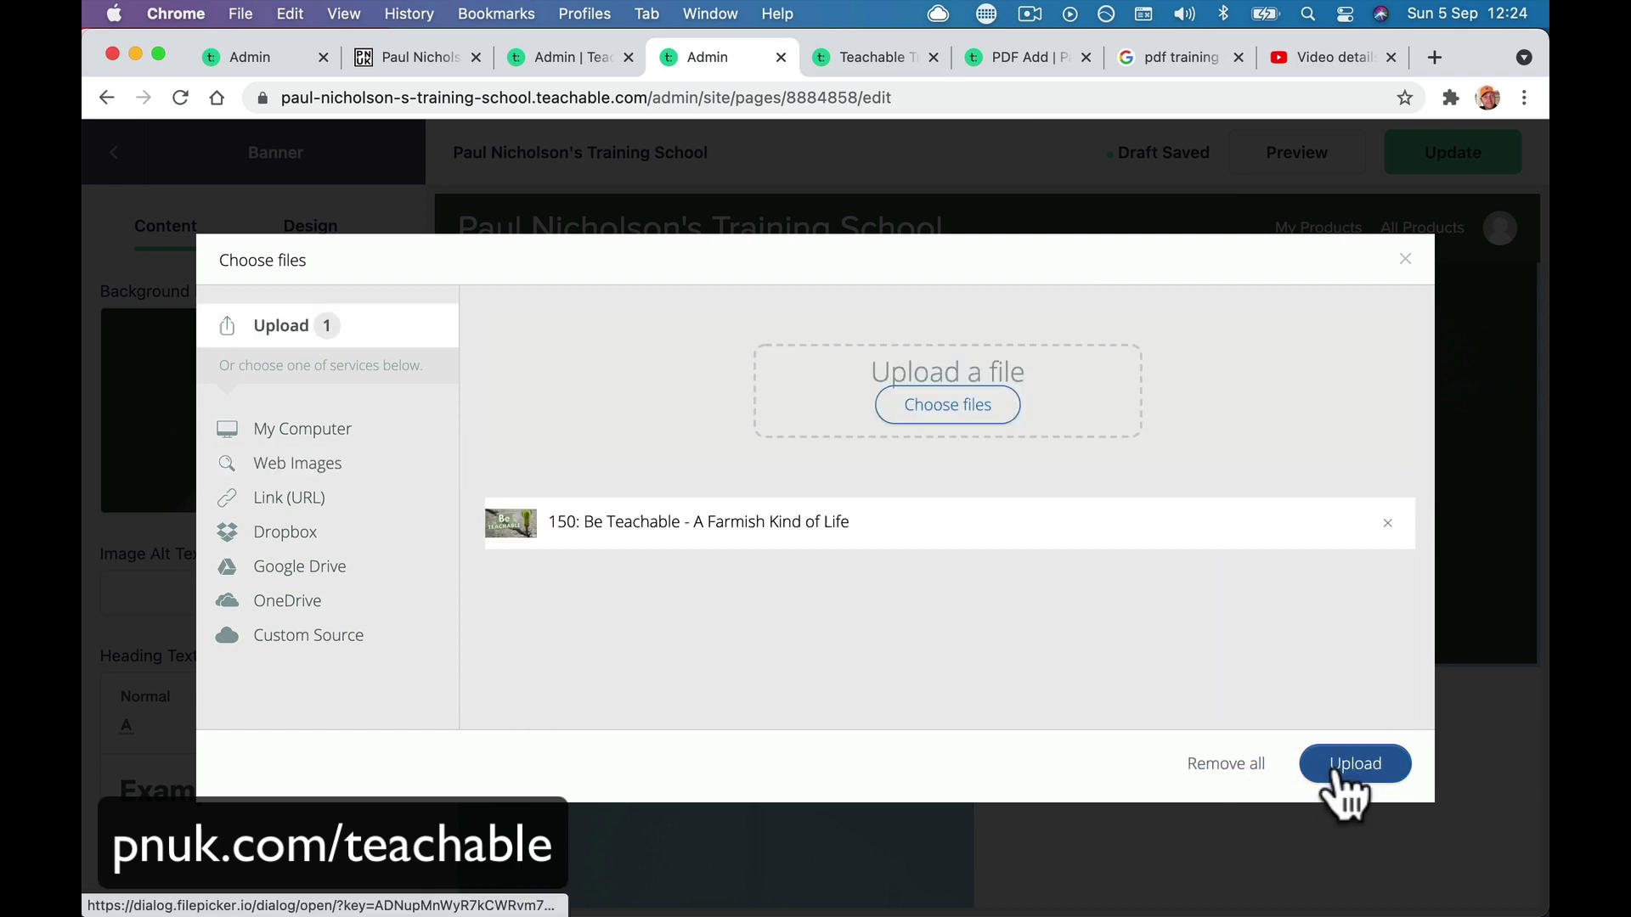
{"action": "left_click", "coordinate": [1333, 794]}
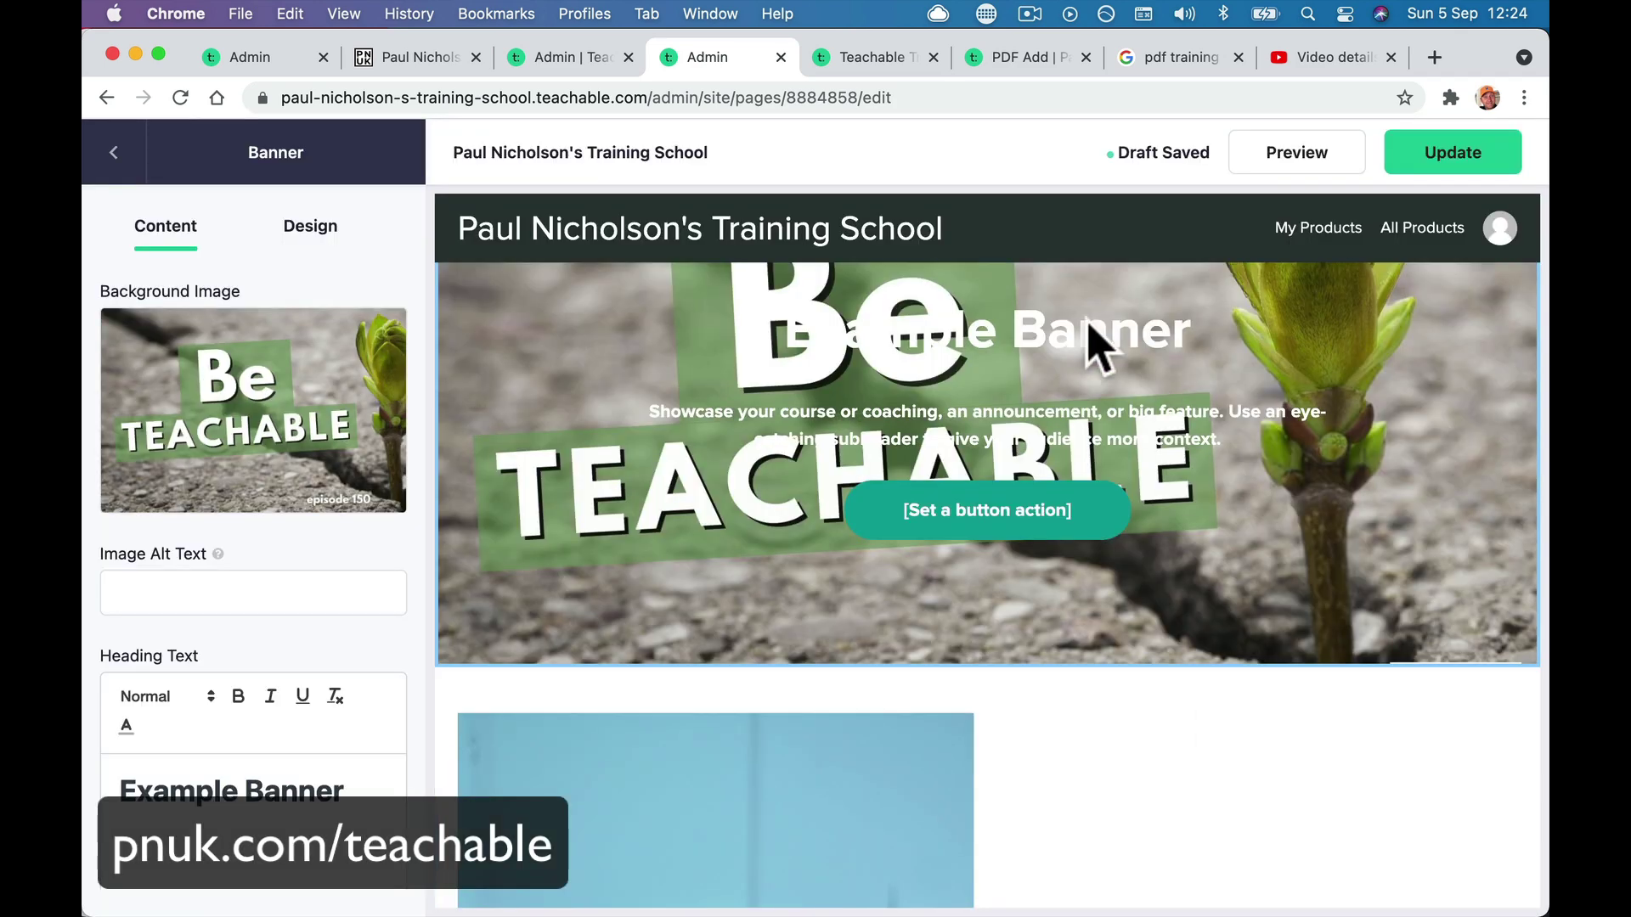
Set banner heading 'Teachable Training Course' and subheading 'Learn Everything You Need Yo Know About Teachable'.
{"action": "scroll", "coordinate": [184, 605], "scroll_direction": "down", "scroll_amount": 2}
{"action": "scroll", "coordinate": [184, 605], "scroll_direction": "down", "scroll_amount": 2}
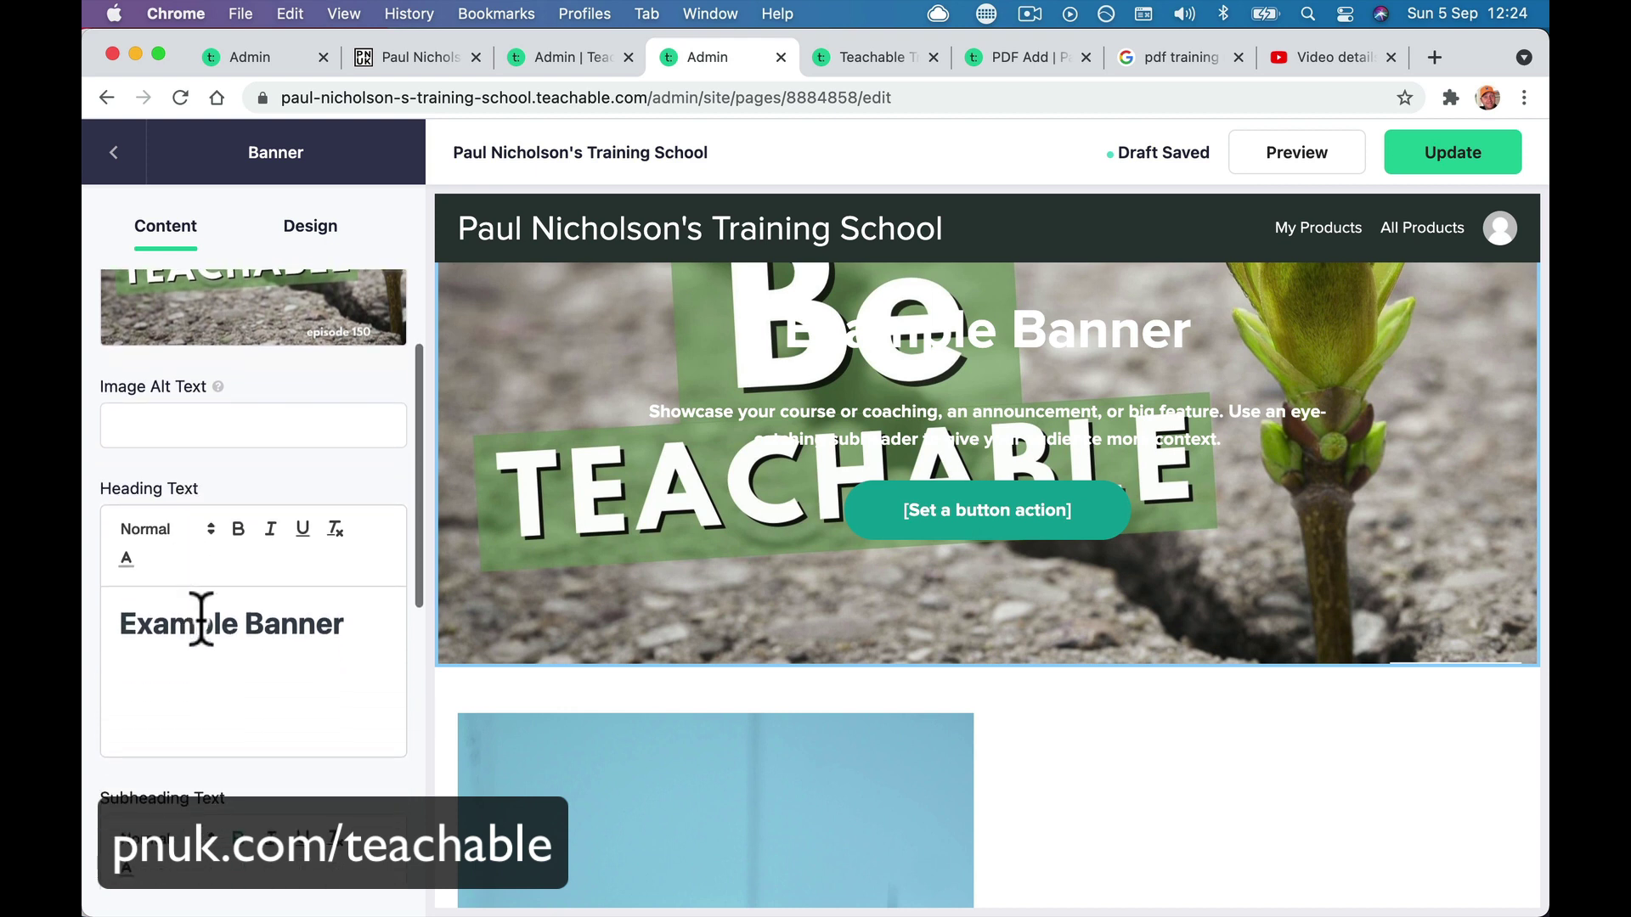
{"action": "triple_click", "coordinate": [219, 633]}
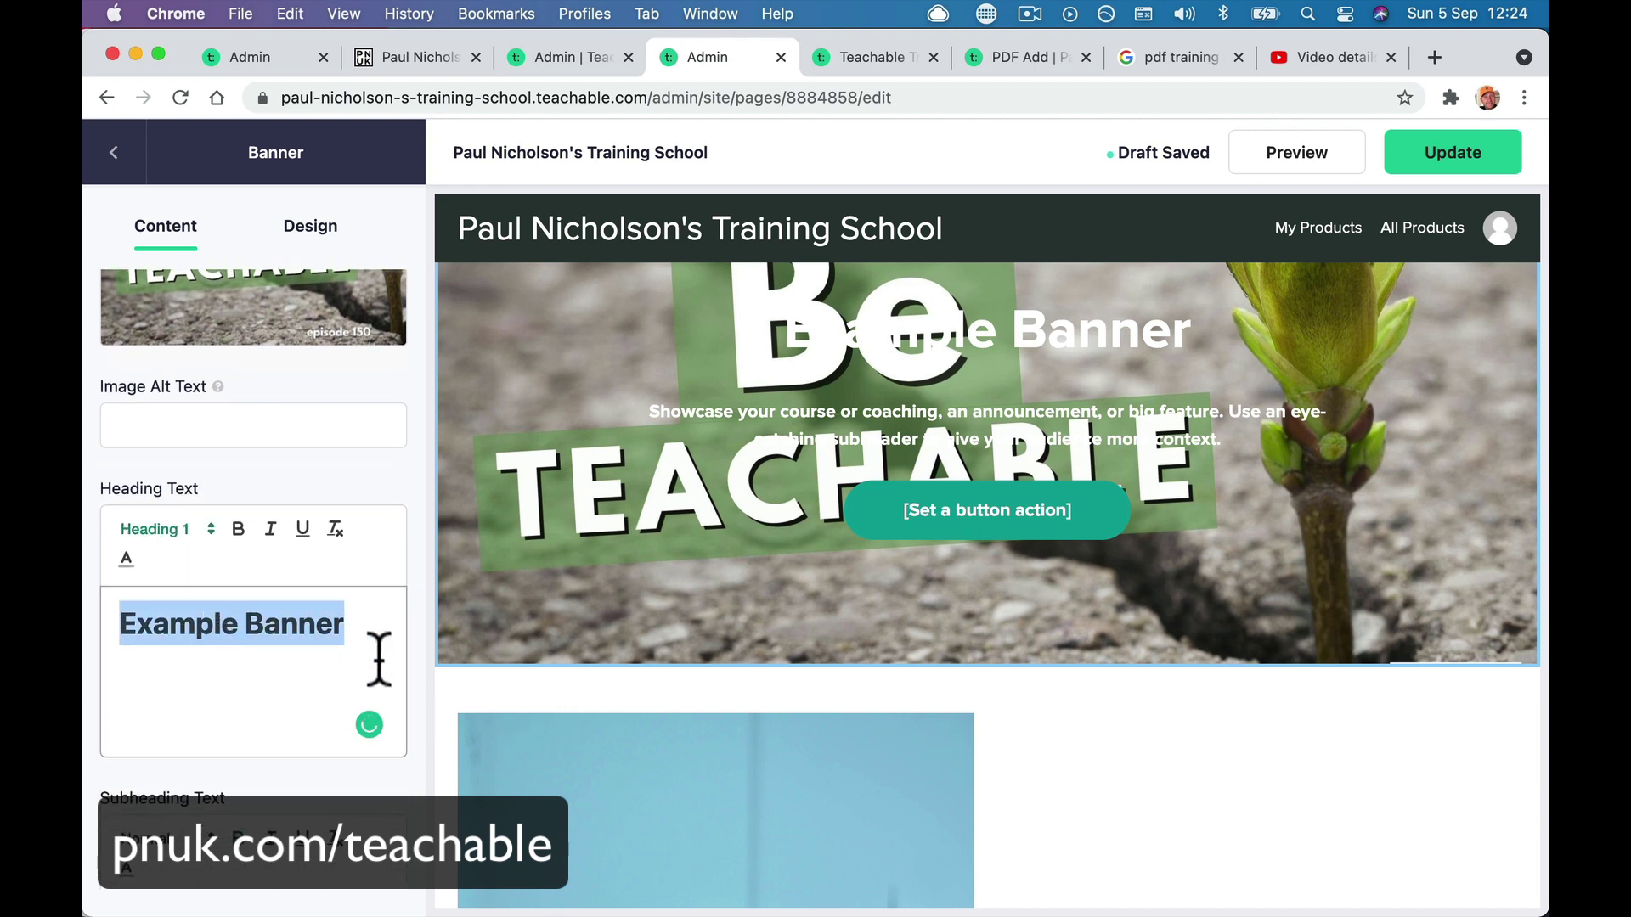
{"action": "type", "text": "Teac"}
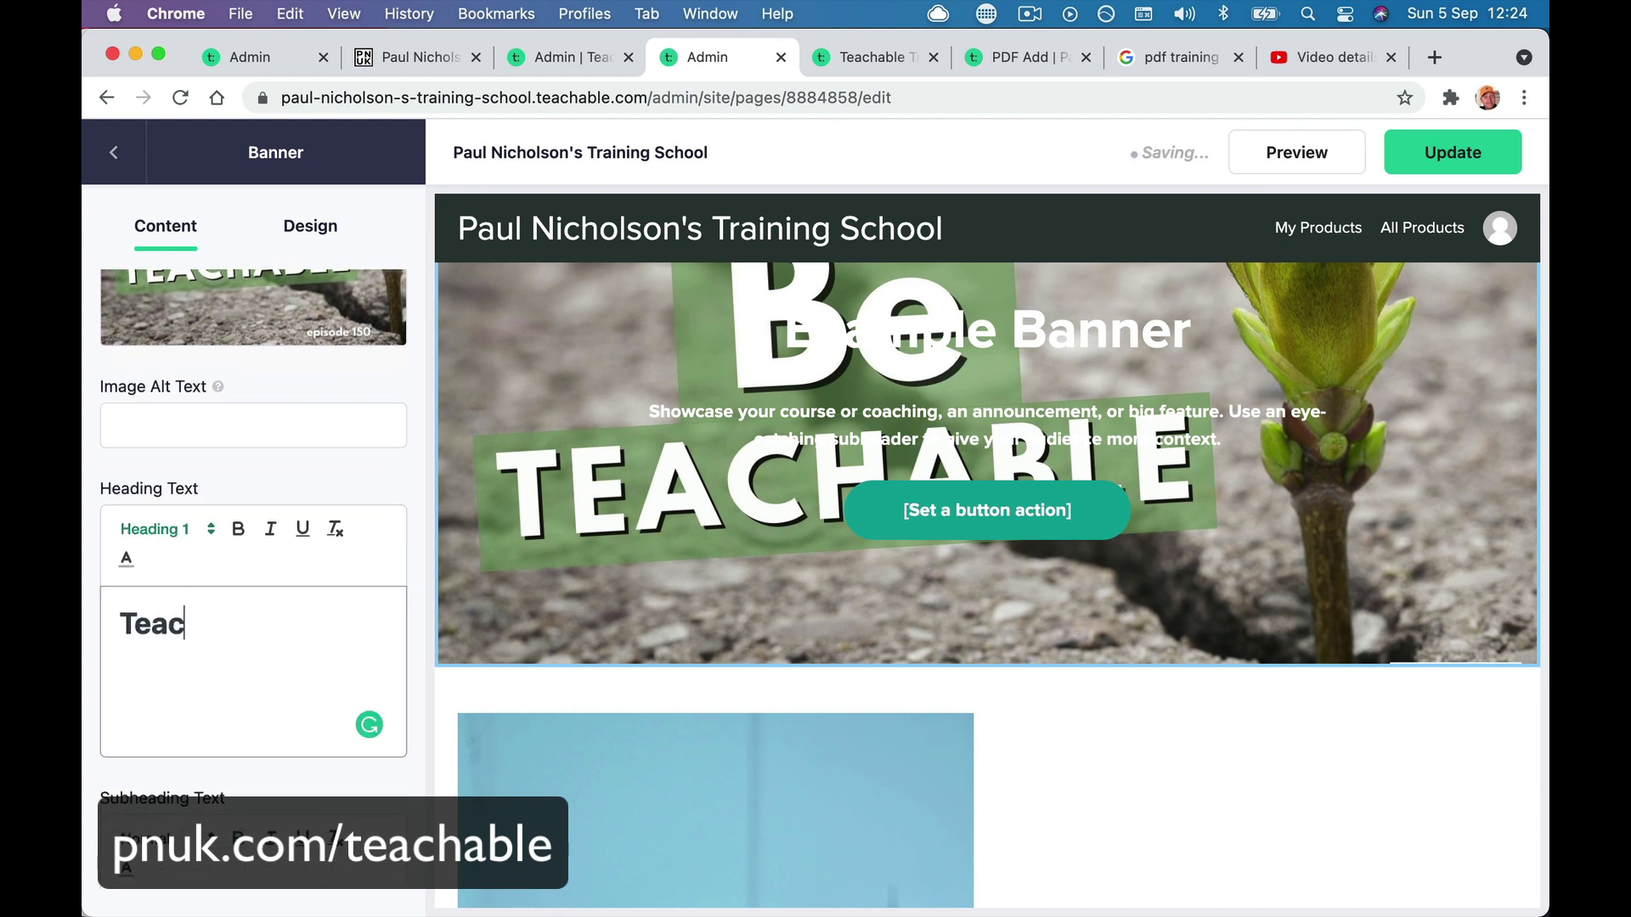
{"action": "type", "text": "hable Trainign"}
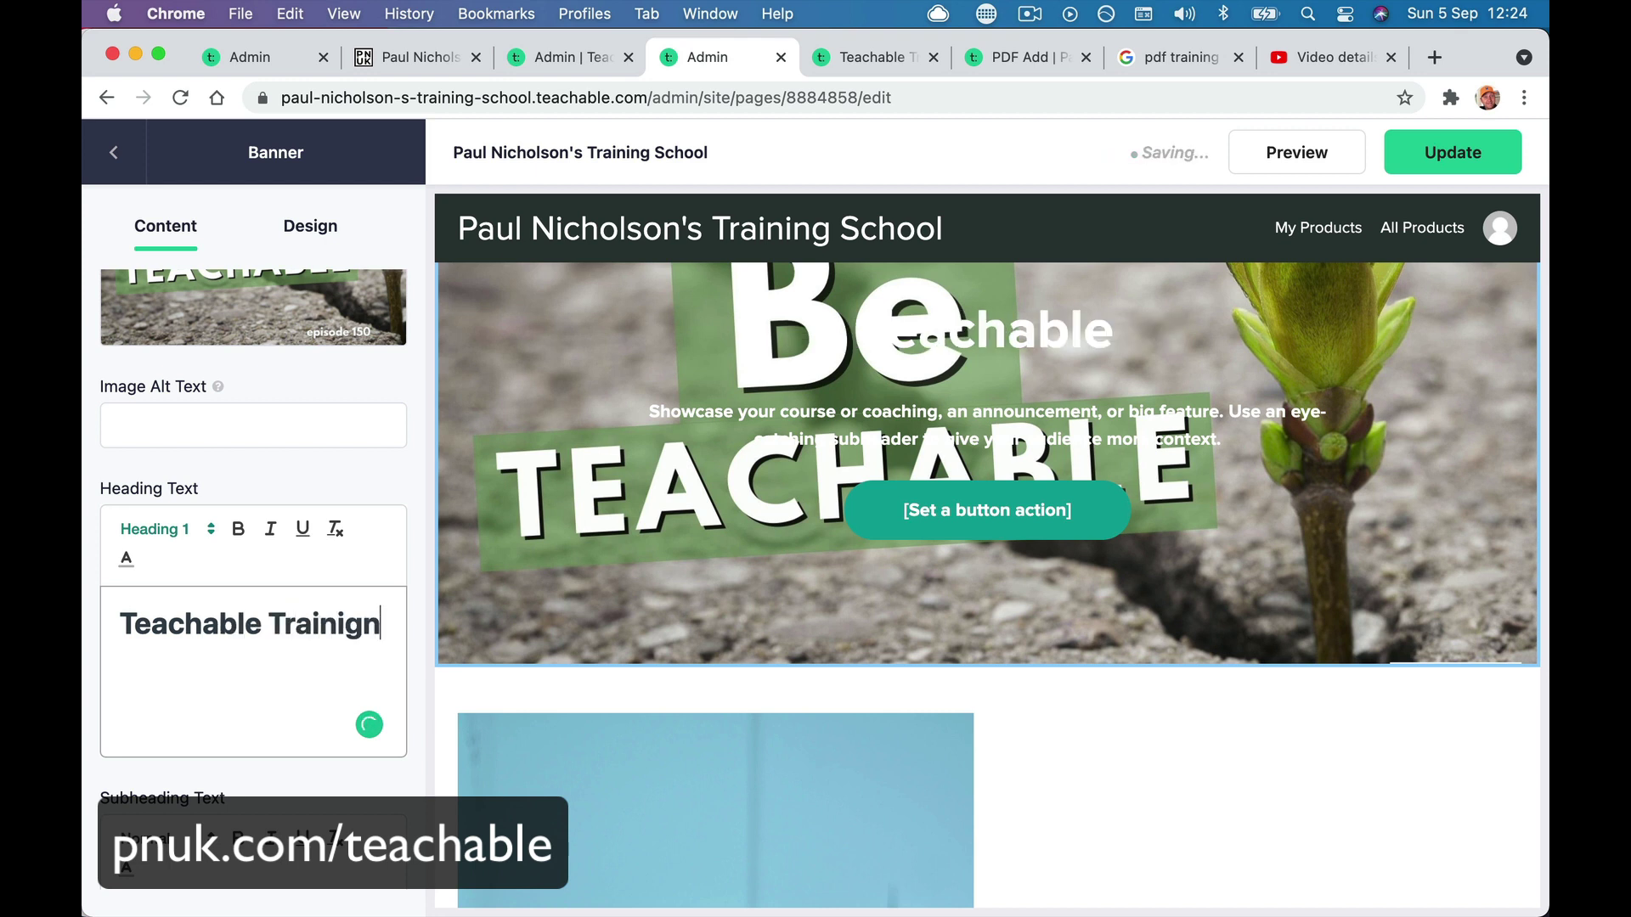
{"action": "type", "text": "ng"}
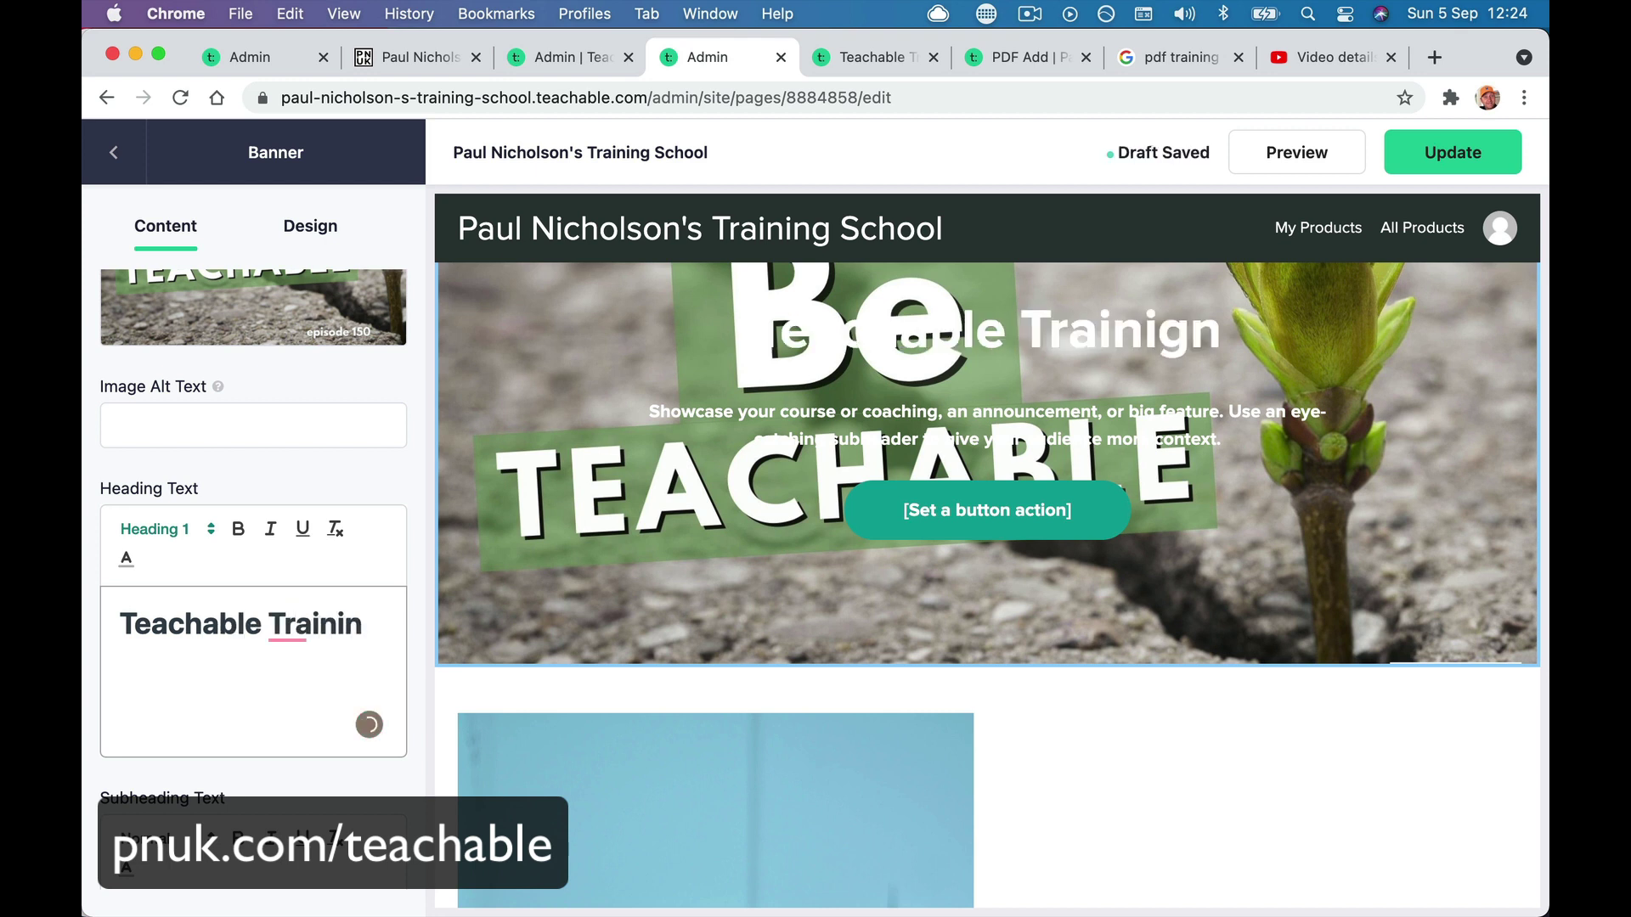
{"action": "type", "text": "g Course"}
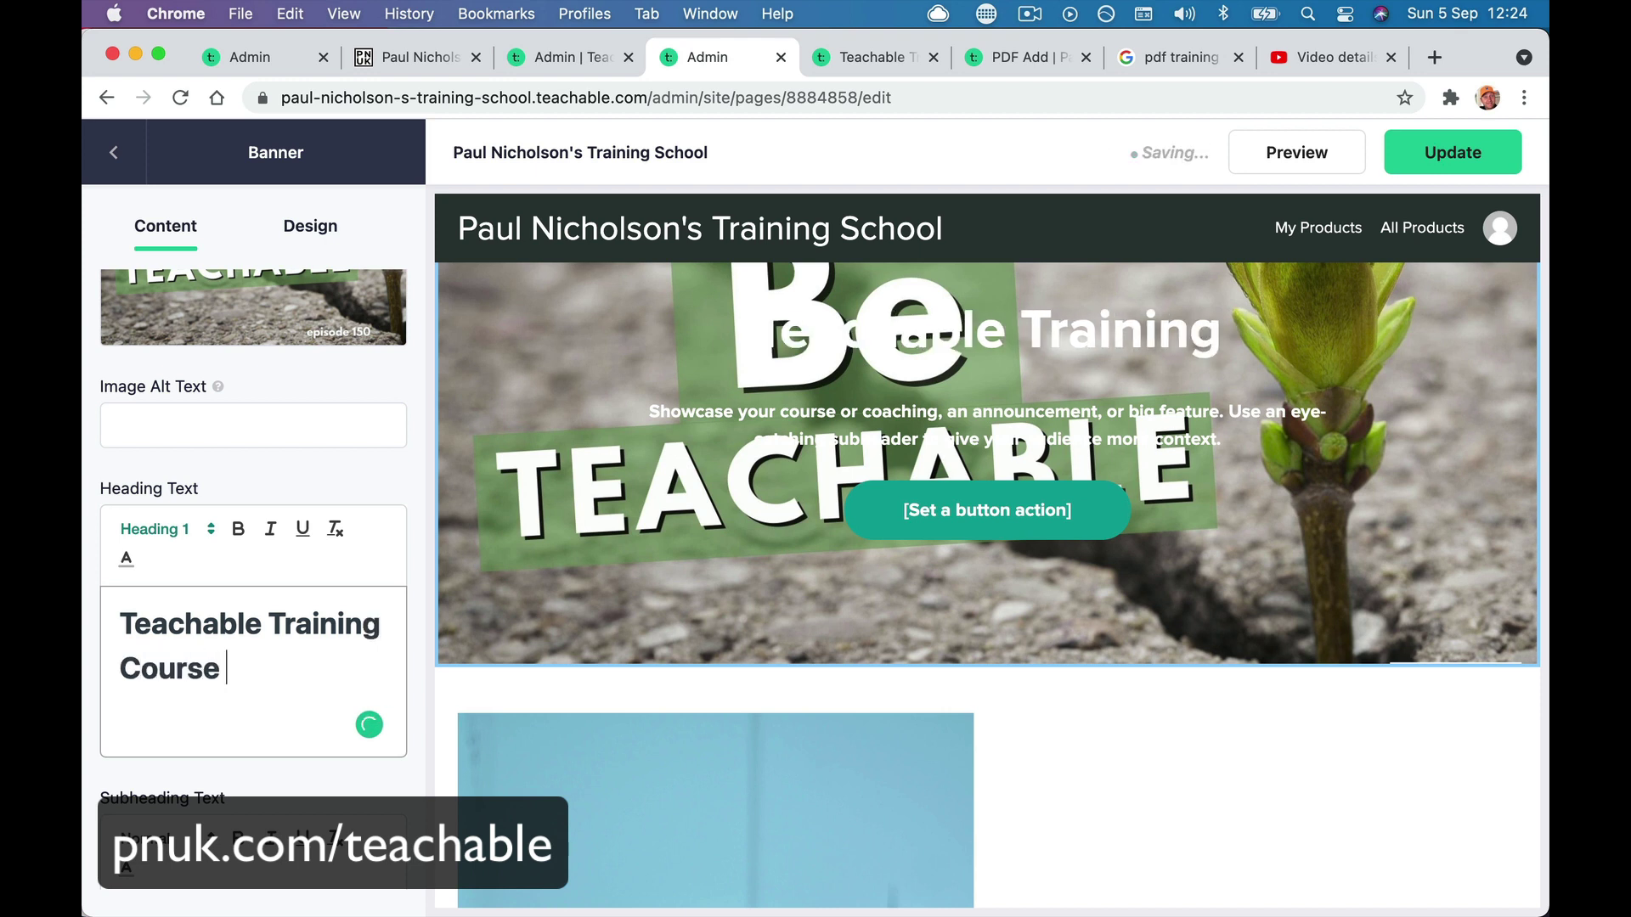
{"action": "scroll", "coordinate": [222, 803], "scroll_direction": "down", "scroll_amount": 3}
{"action": "scroll", "coordinate": [228, 800], "scroll_direction": "down", "scroll_amount": 5}
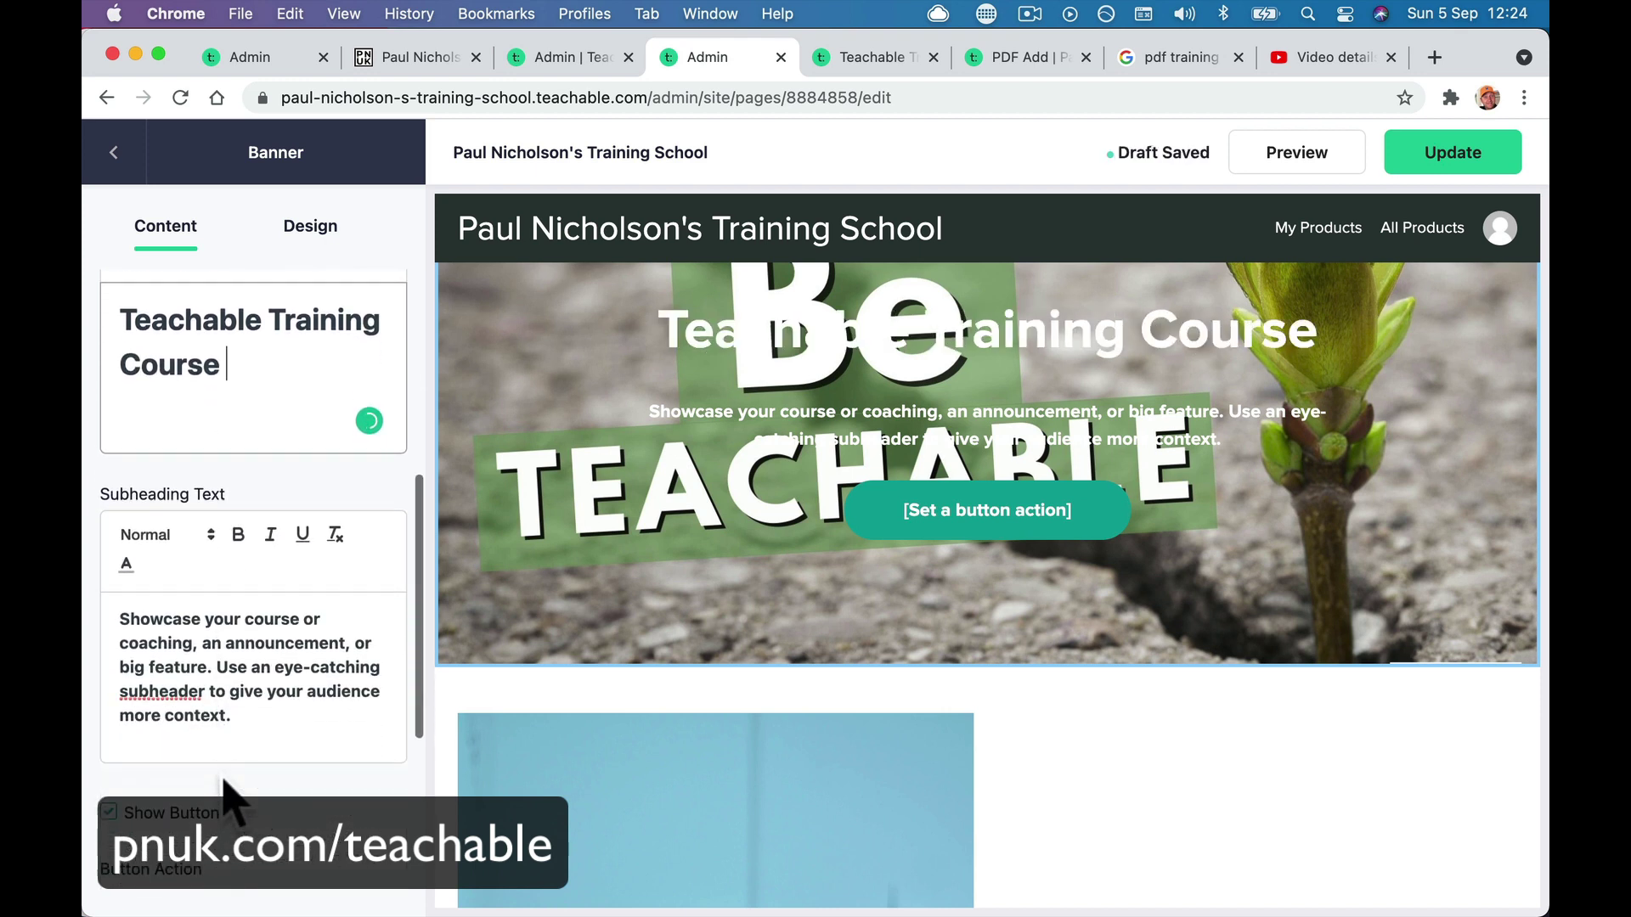
{"action": "left_click_drag", "start_coordinate": [244, 702], "coordinate": [102, 624]}
{"action": "type", "text": "Le"}
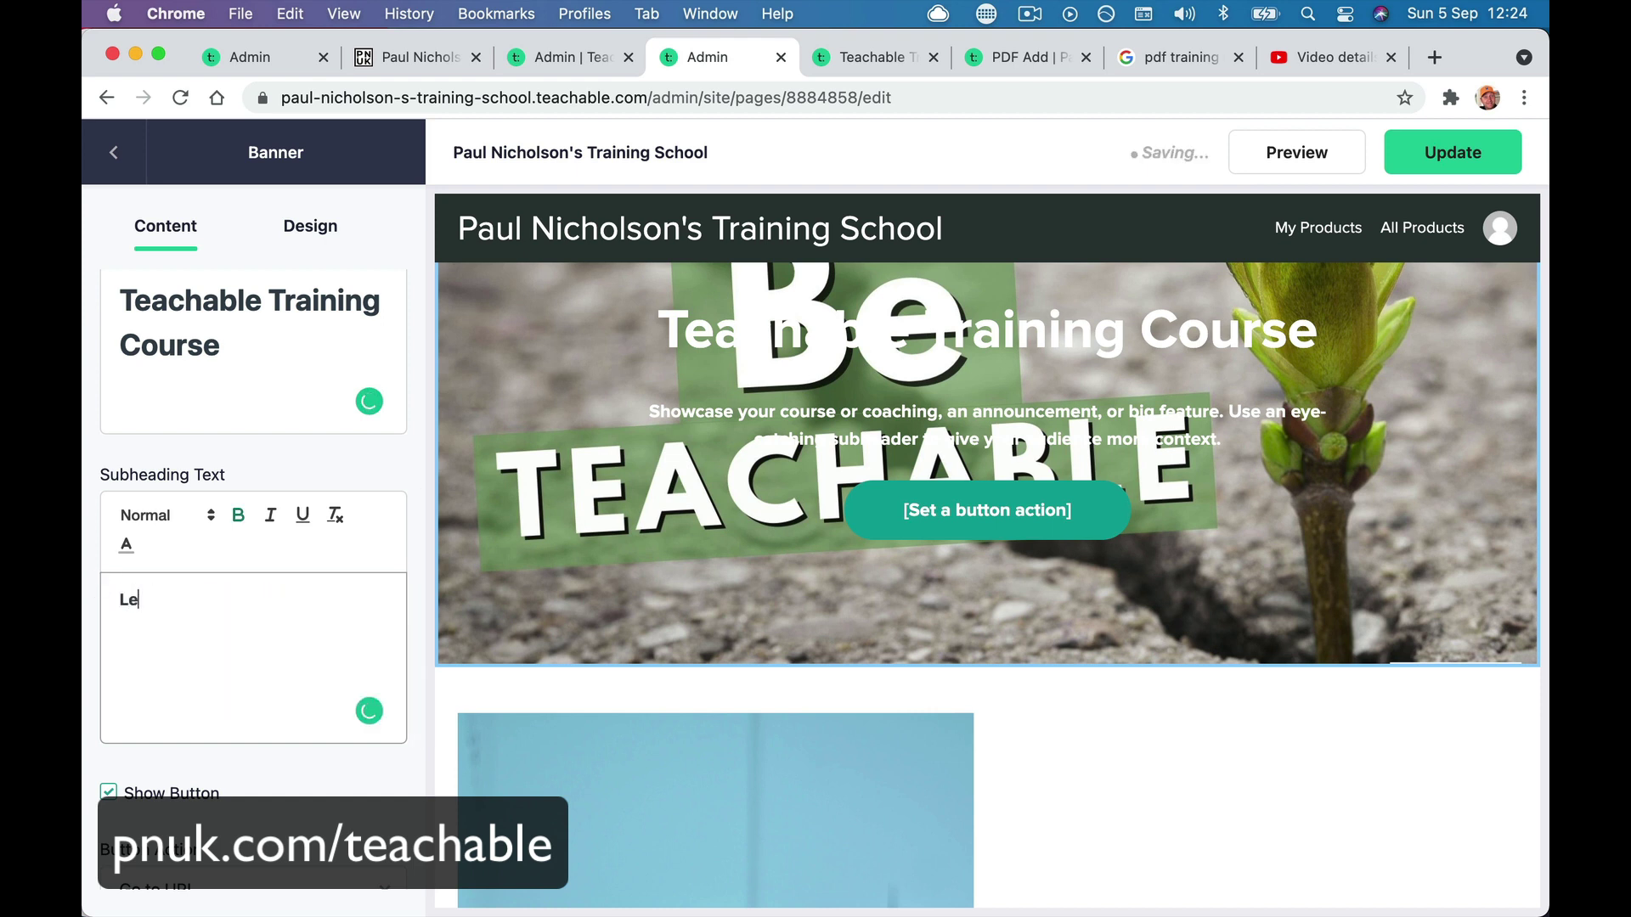
{"action": "type", "text": "arn Everything You Need Yo Know Aabout"}
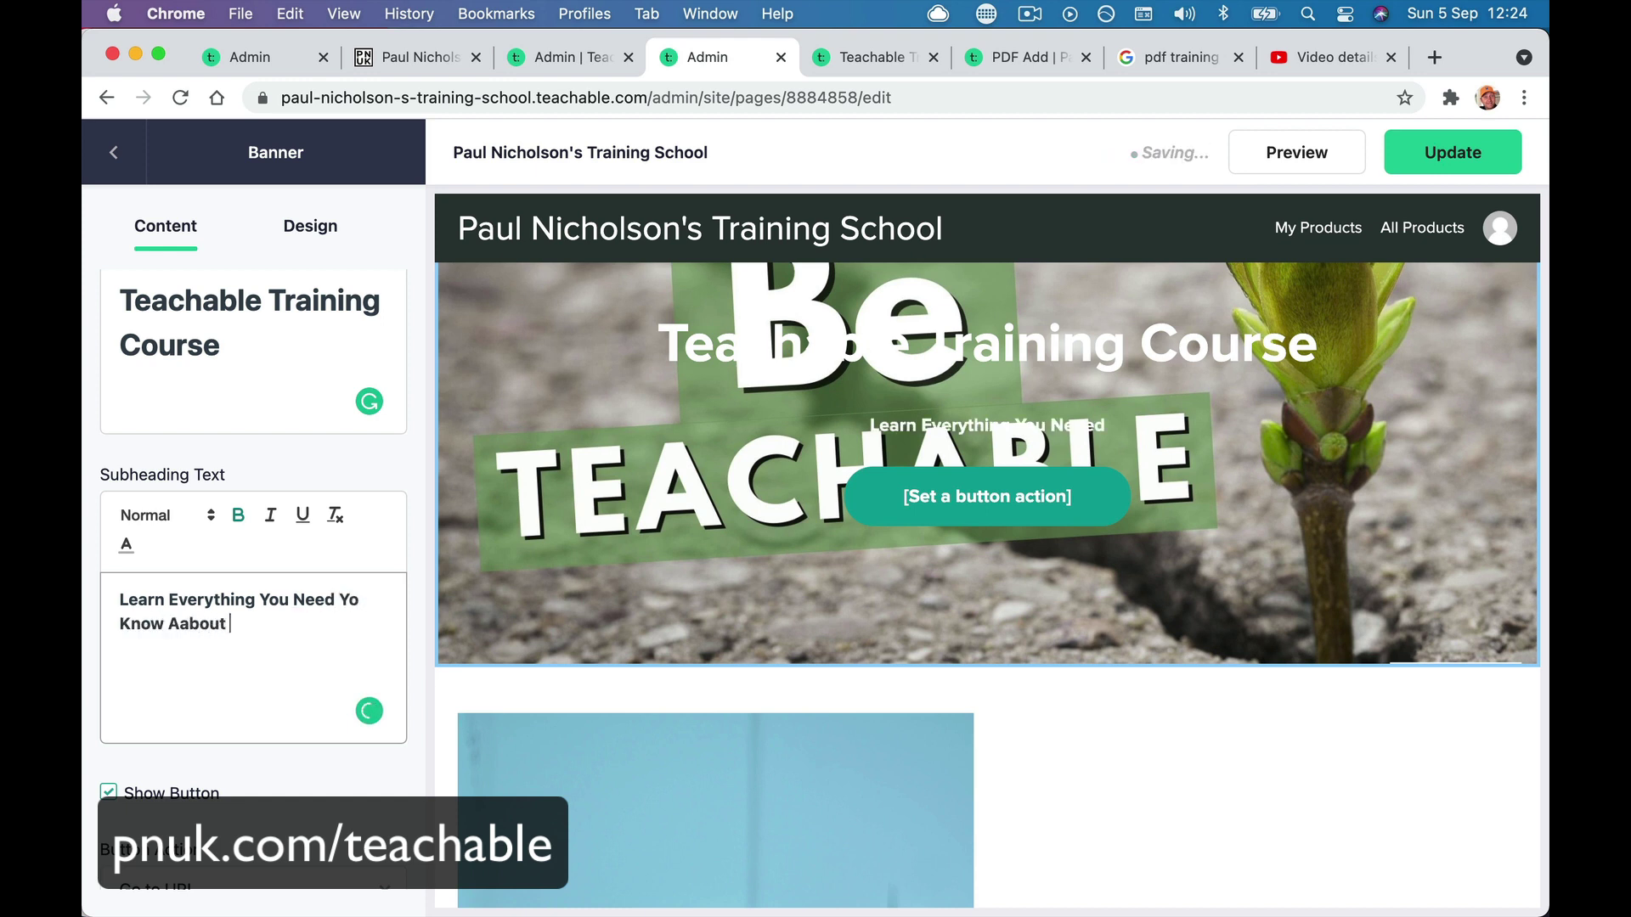
{"action": "key", "text": "BackSpace"}
{"action": "key", "text": "BackSpace"}
{"action": "key", "text": "BackSpace"}
{"action": "key", "text": "BackSpace"}
{"action": "key", "text": "BackSpace"}
{"action": "key", "text": "BackSpace"}
{"action": "type", "text": "bout T"}
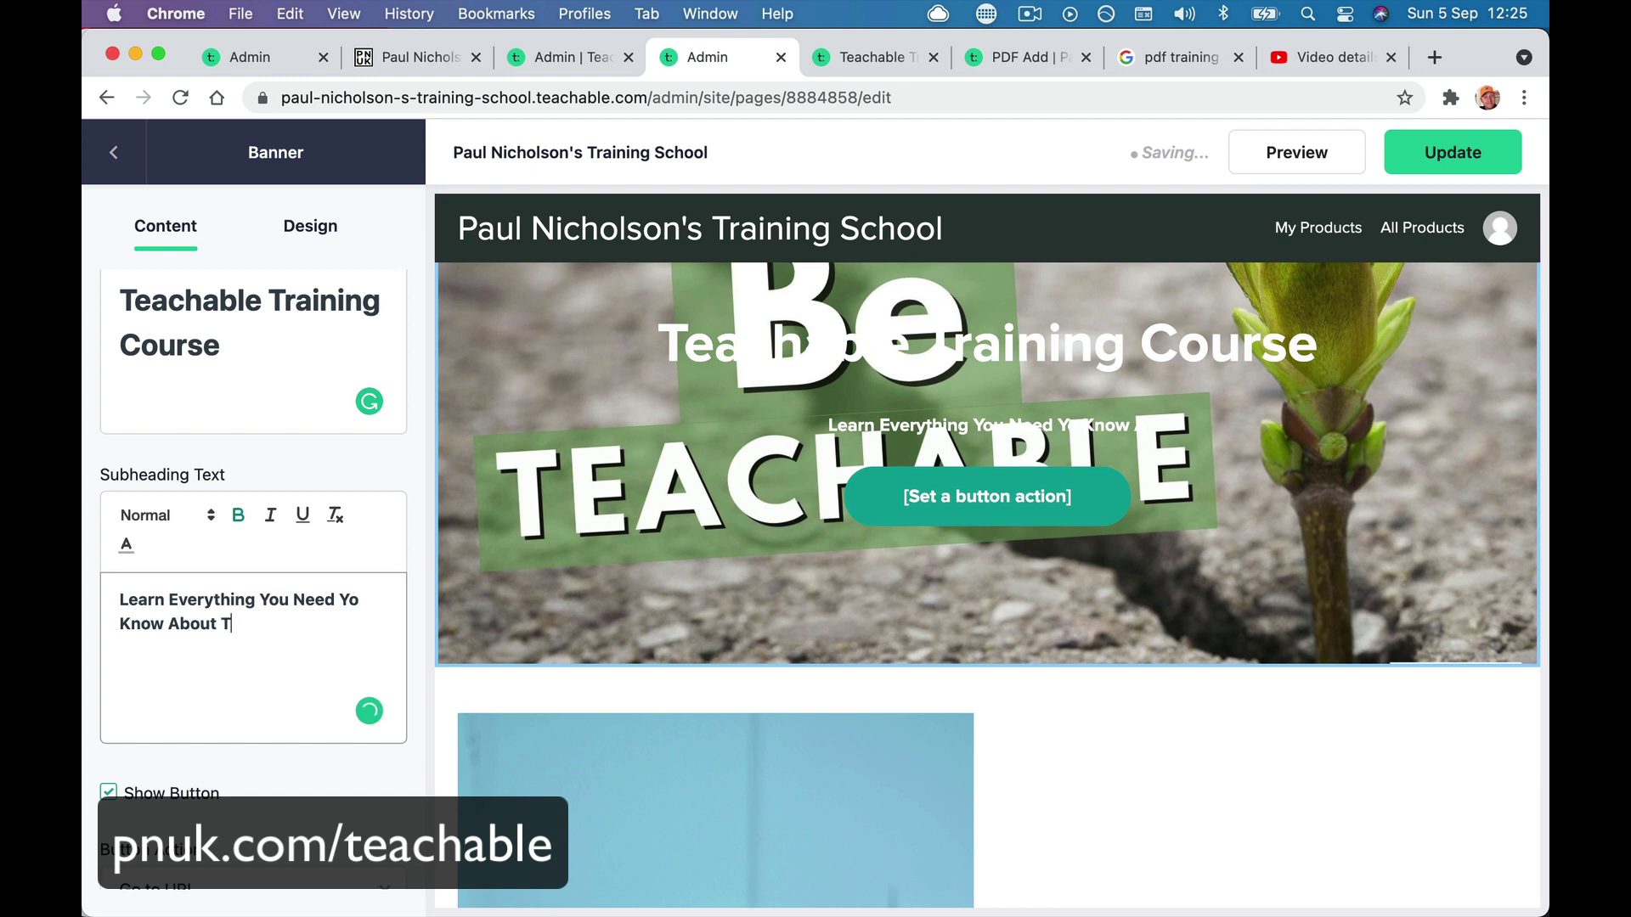
{"action": "type", "text": "eachable"}
{"action": "scroll", "coordinate": [99, 655], "scroll_direction": "down", "scroll_amount": 6}
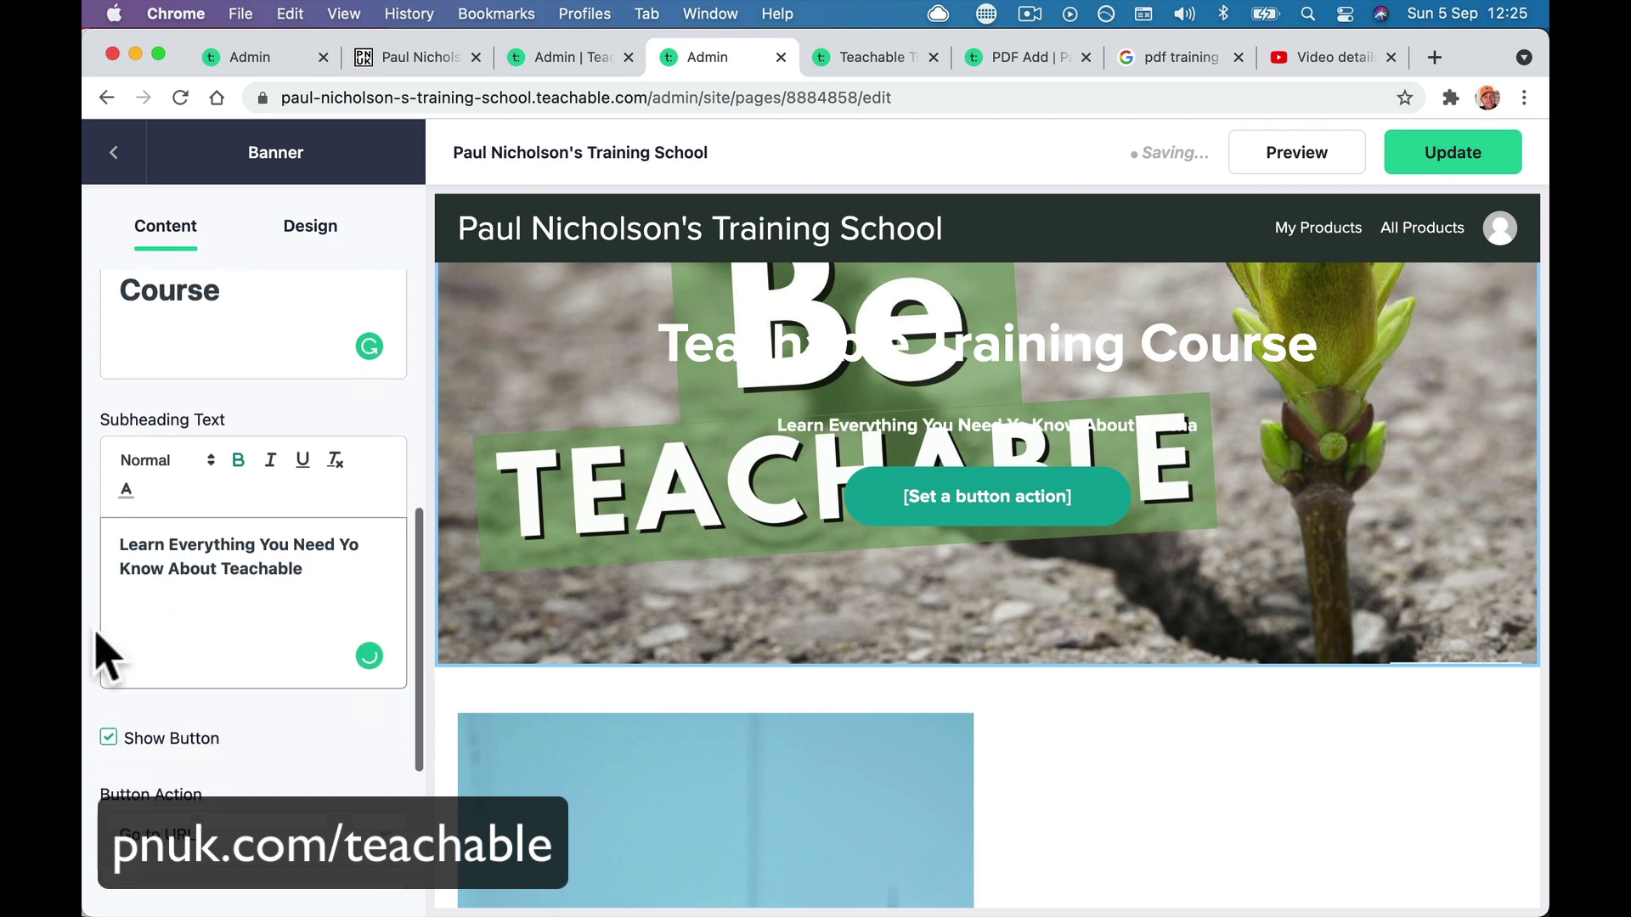
Make the banner button go to checkout with the FREE pricing plan.
{"action": "left_click", "coordinate": [162, 647]}
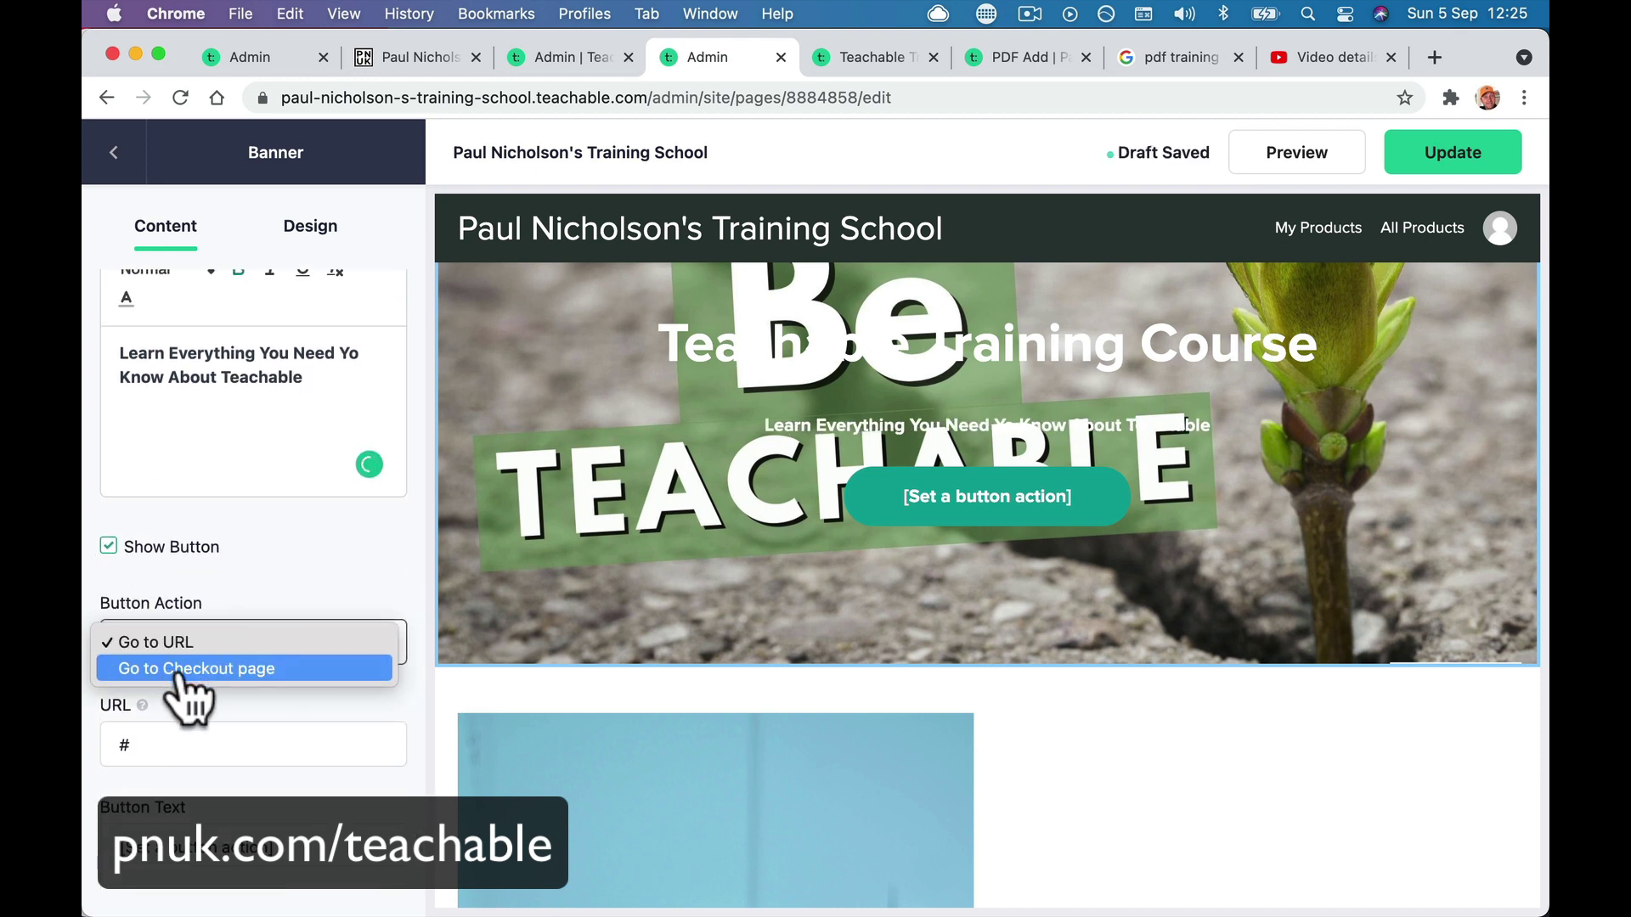
{"action": "left_click", "coordinate": [174, 670]}
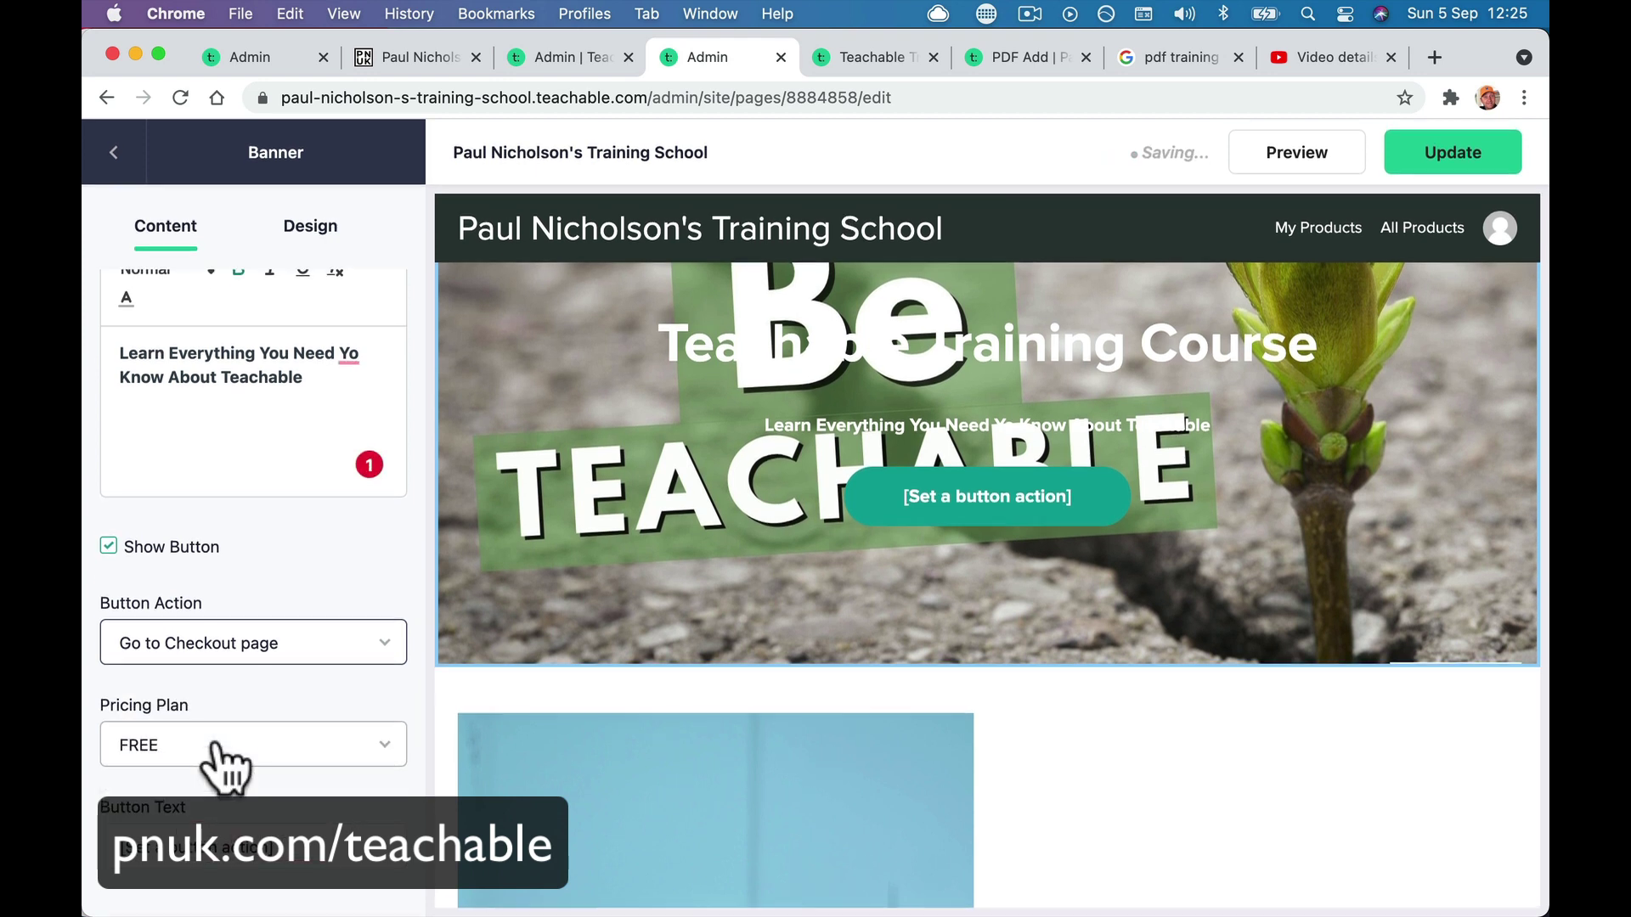
{"action": "scroll", "coordinate": [225, 767], "scroll_direction": "down", "scroll_amount": 1}
{"action": "scroll", "coordinate": [218, 746], "scroll_direction": "down", "scroll_amount": 1}
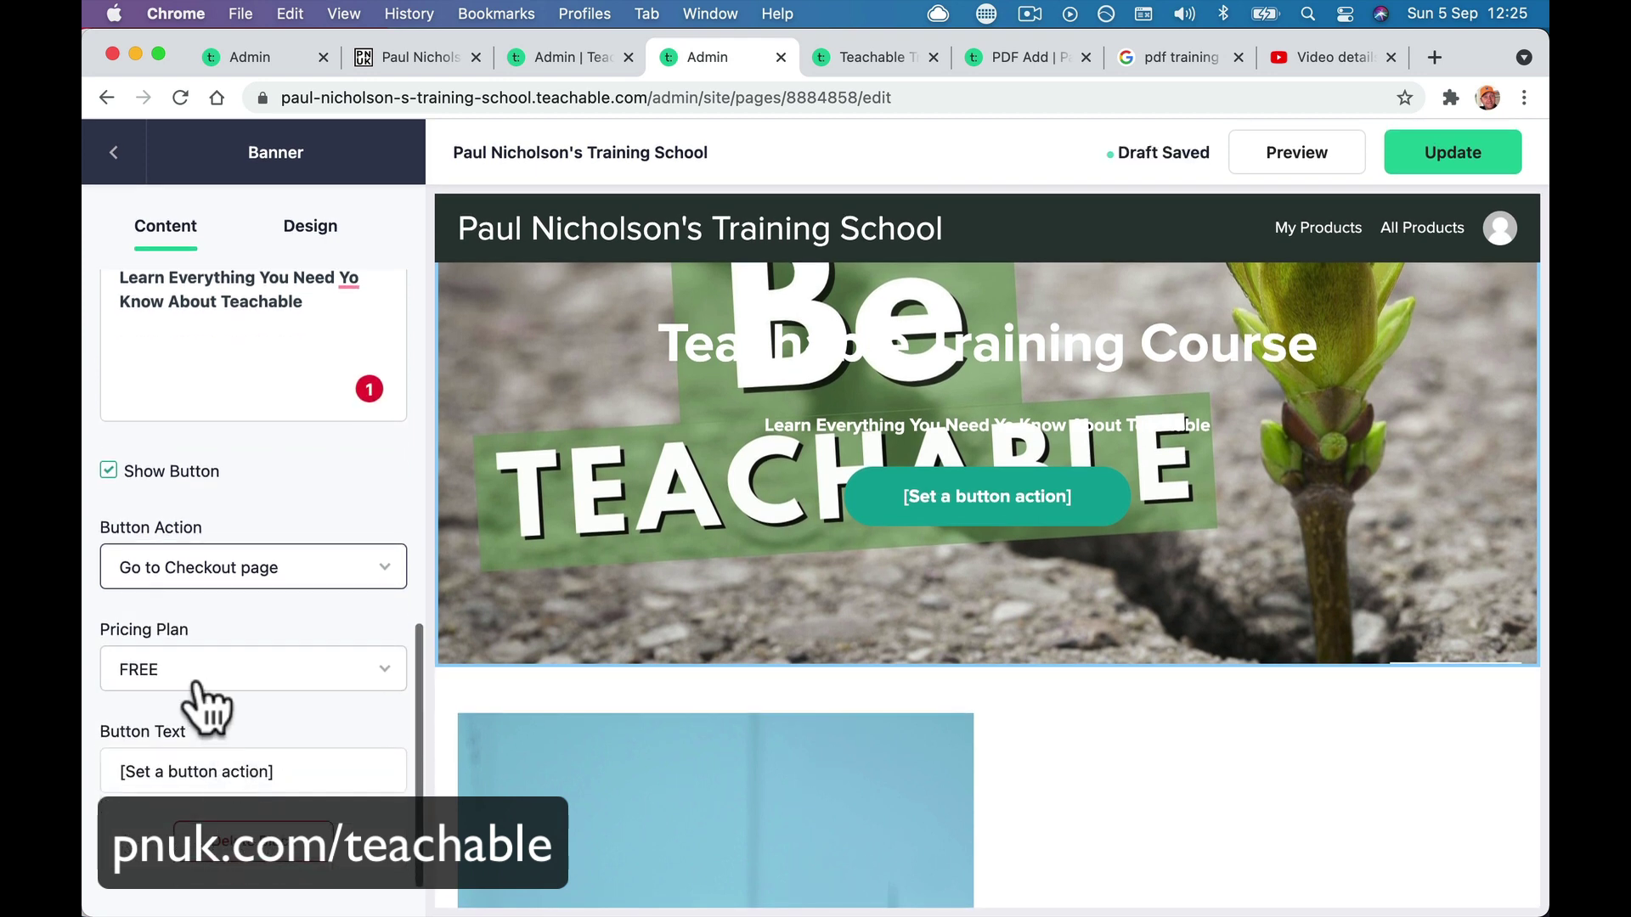
{"action": "left_click", "coordinate": [222, 683]}
{"action": "left_click", "coordinate": [225, 671]}
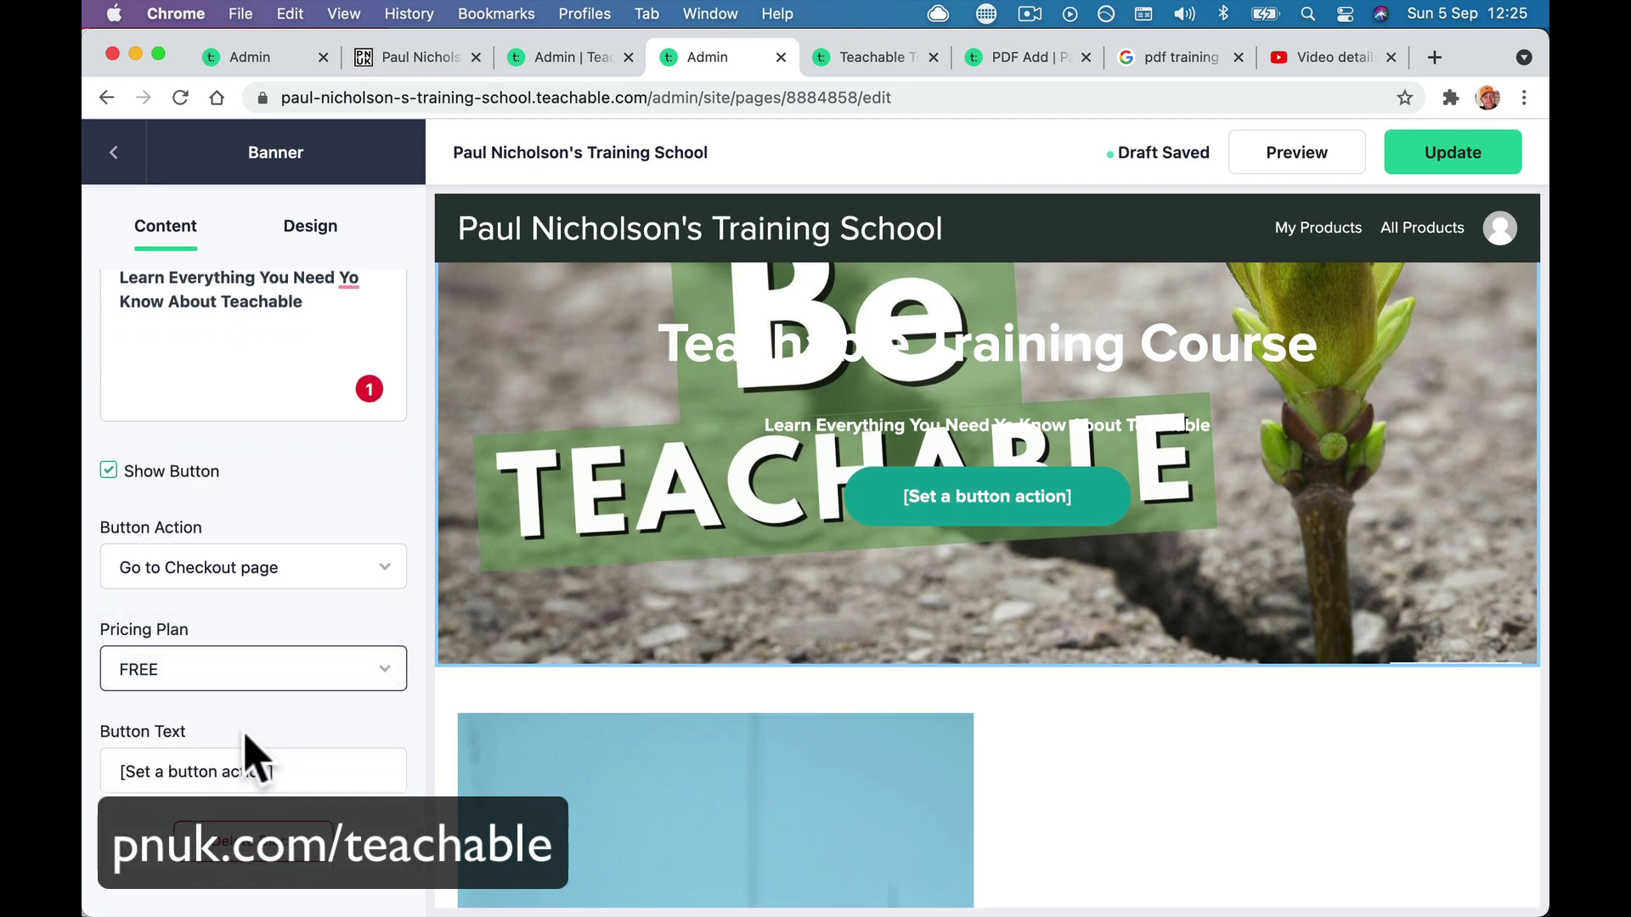
Change the banner button label to 'Join Now It's FREE'.
{"action": "triple_click", "coordinate": [294, 768]}
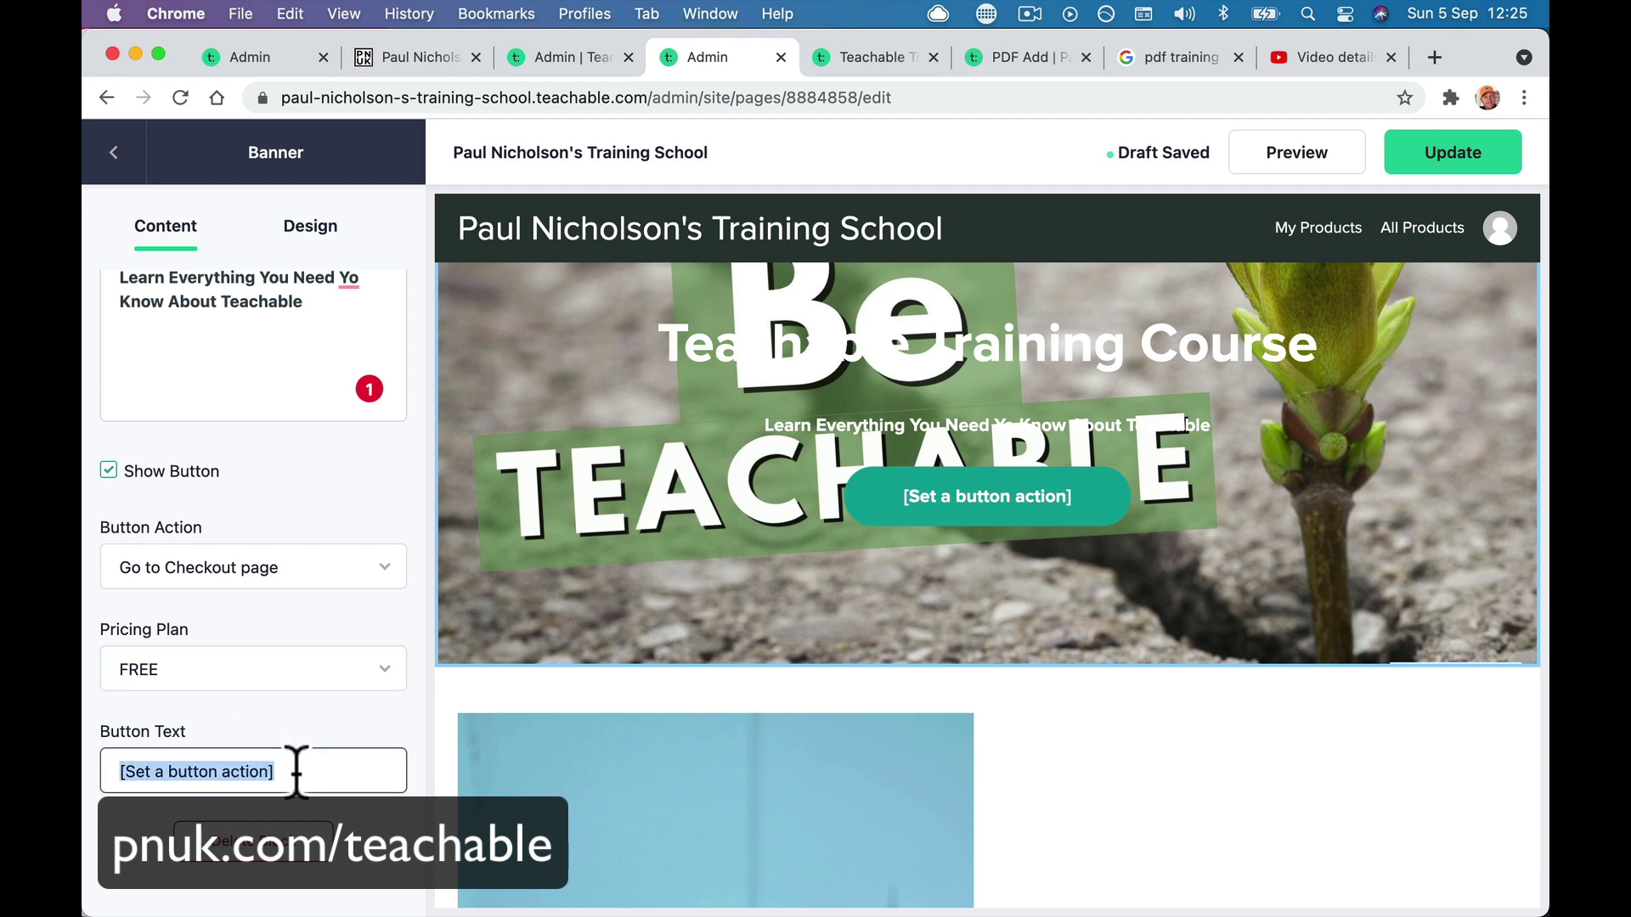
{"action": "type", "text": "St"}
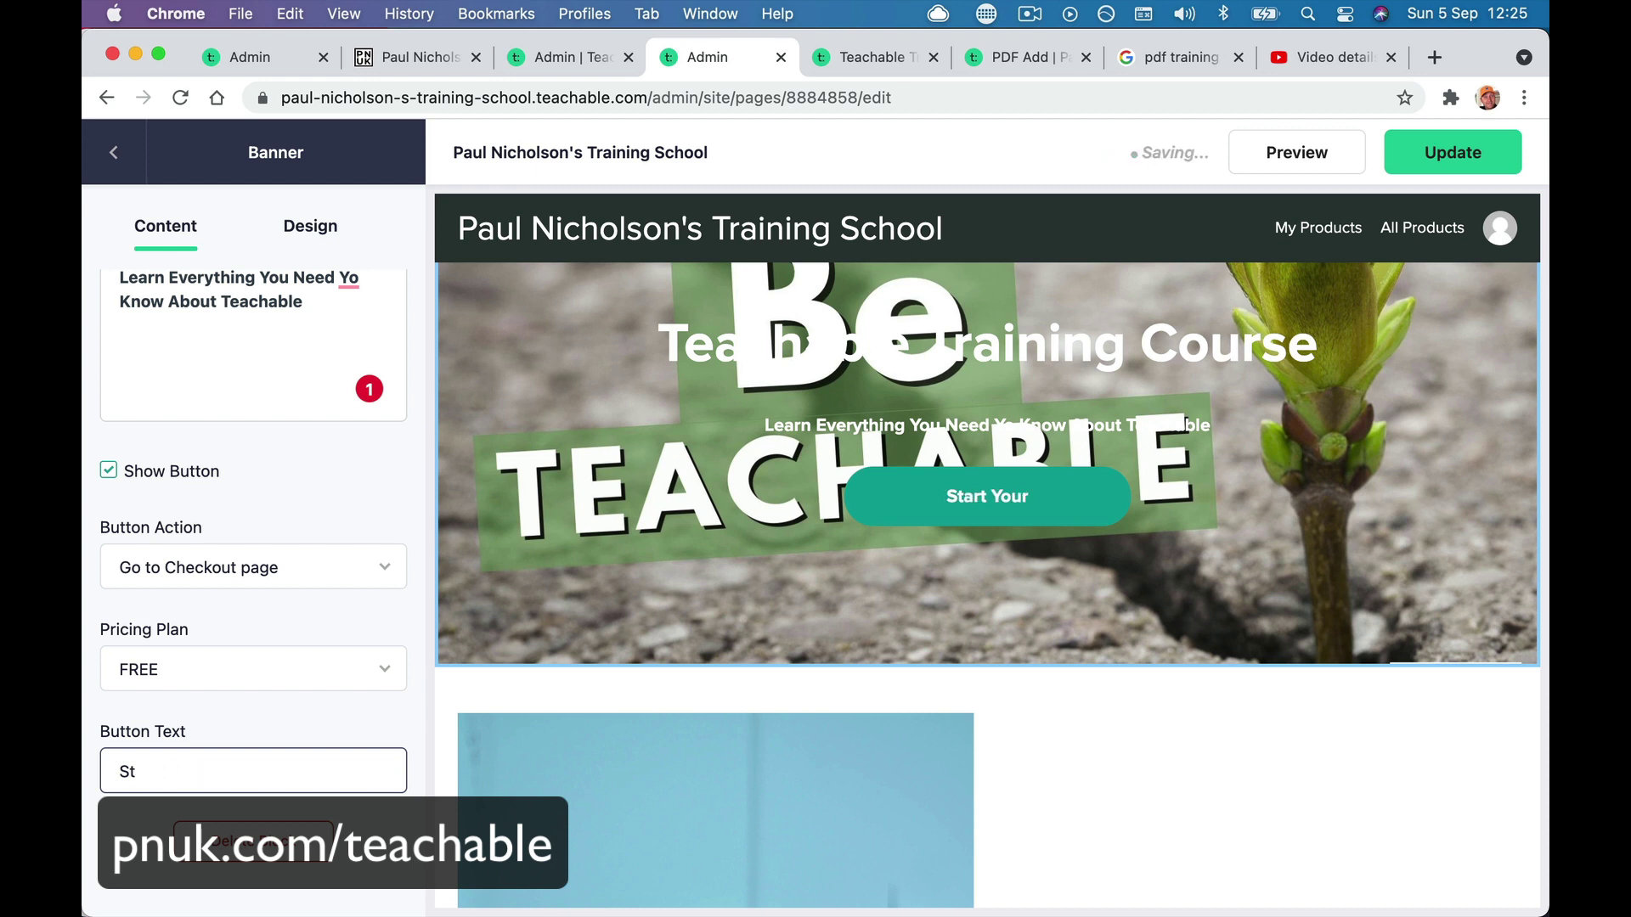
{"action": "type", "text": "Join Now It's DFE"}
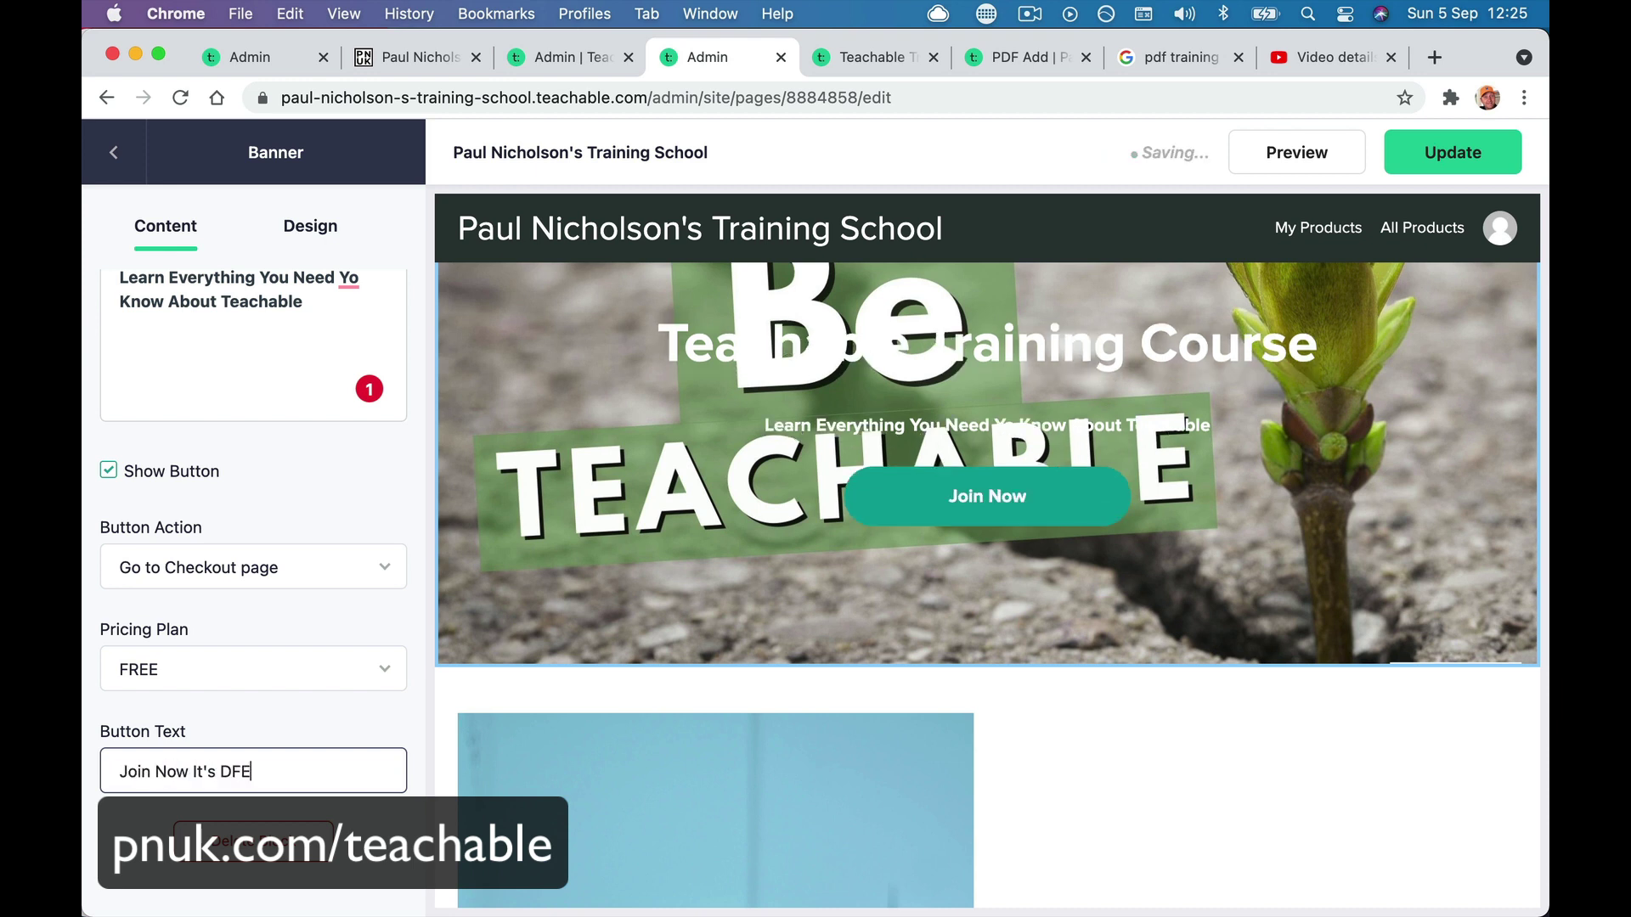
{"action": "key", "text": "BackSpace"}
{"action": "key", "text": "BackSpace"}
{"action": "key", "text": "BackSpace"}
{"action": "type", "text": "FREE"}
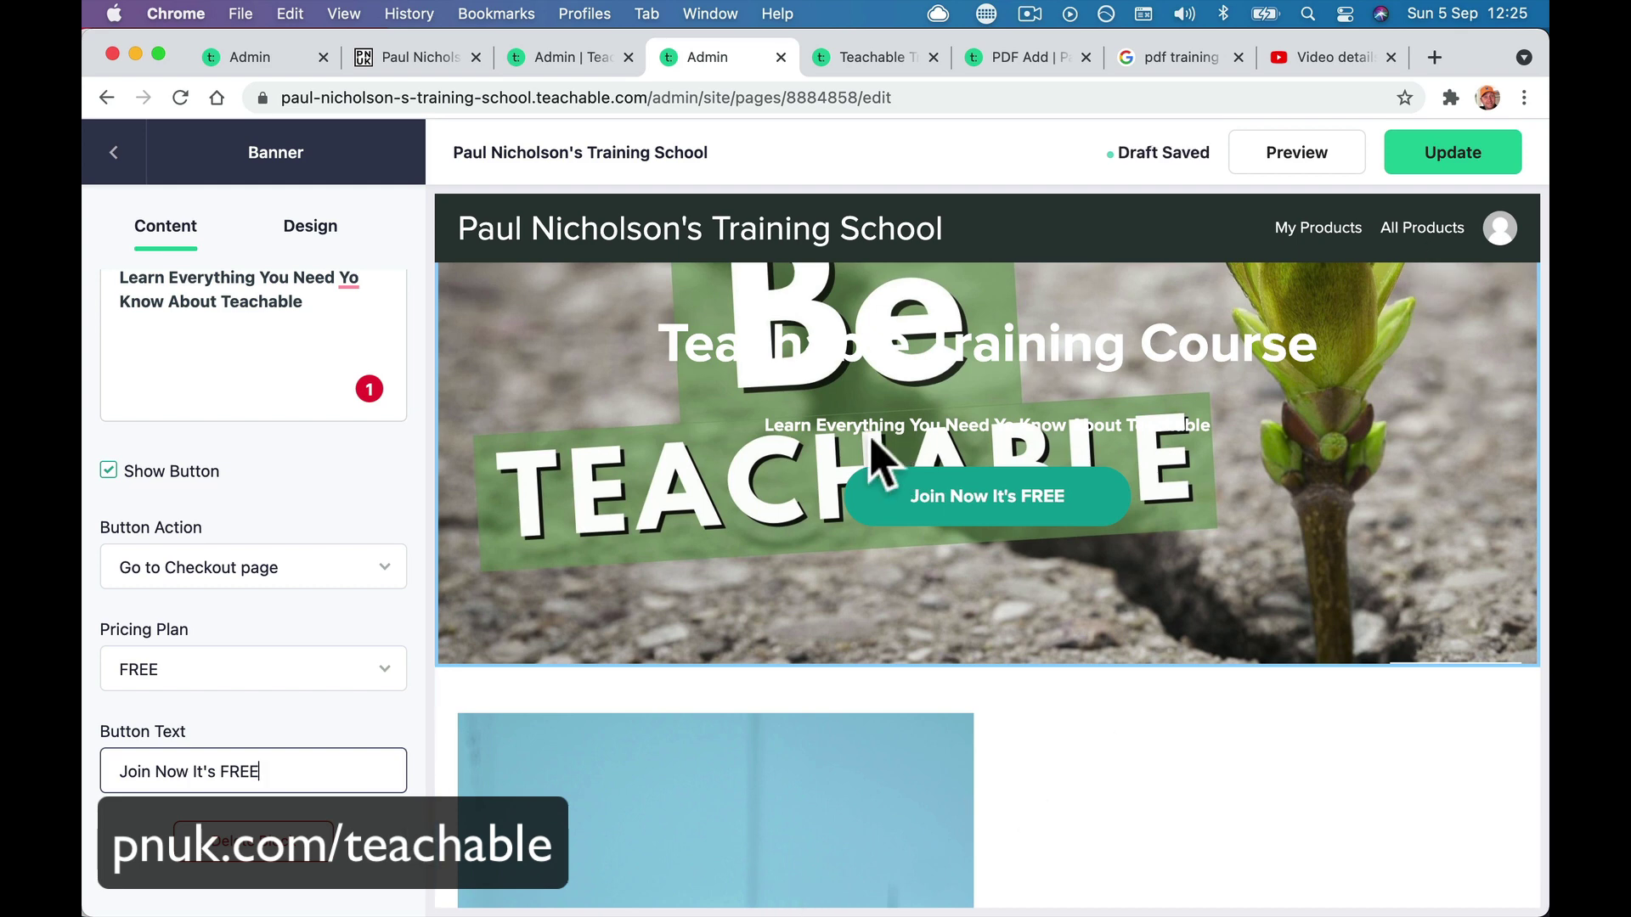
{"action": "scroll", "coordinate": [833, 593], "scroll_direction": "down", "scroll_amount": 6}
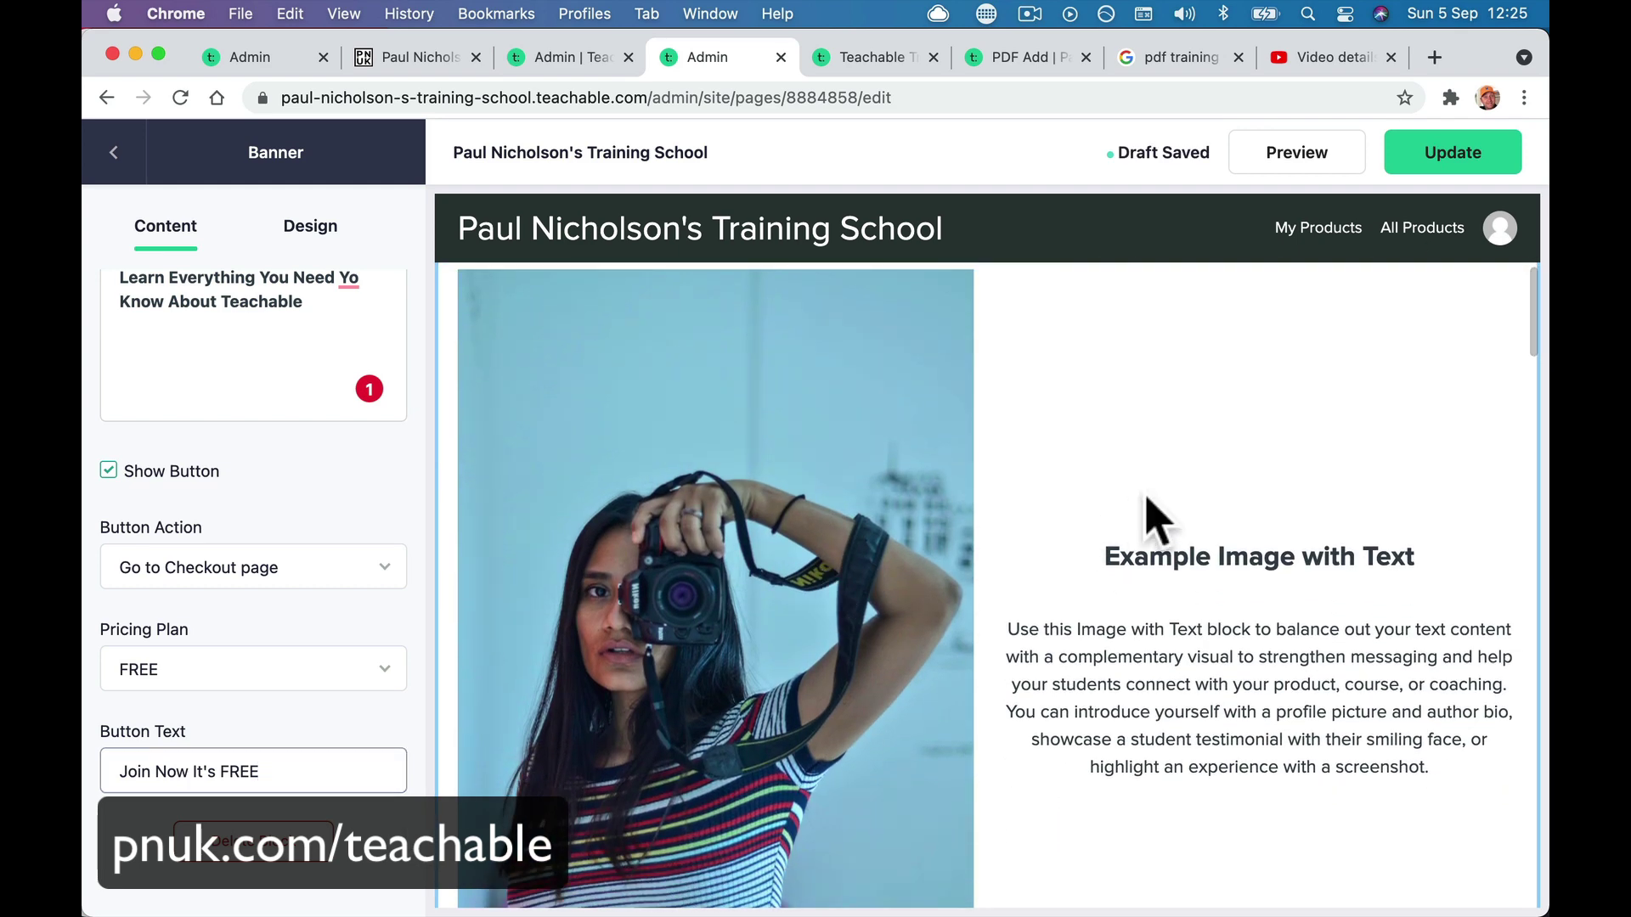
{"action": "left_click", "coordinate": [687, 412]}
Move the curriculum block under the Banner and rename its heading from Example Curriculum to Course Curriculum.
{"action": "left_click", "coordinate": [113, 155]}
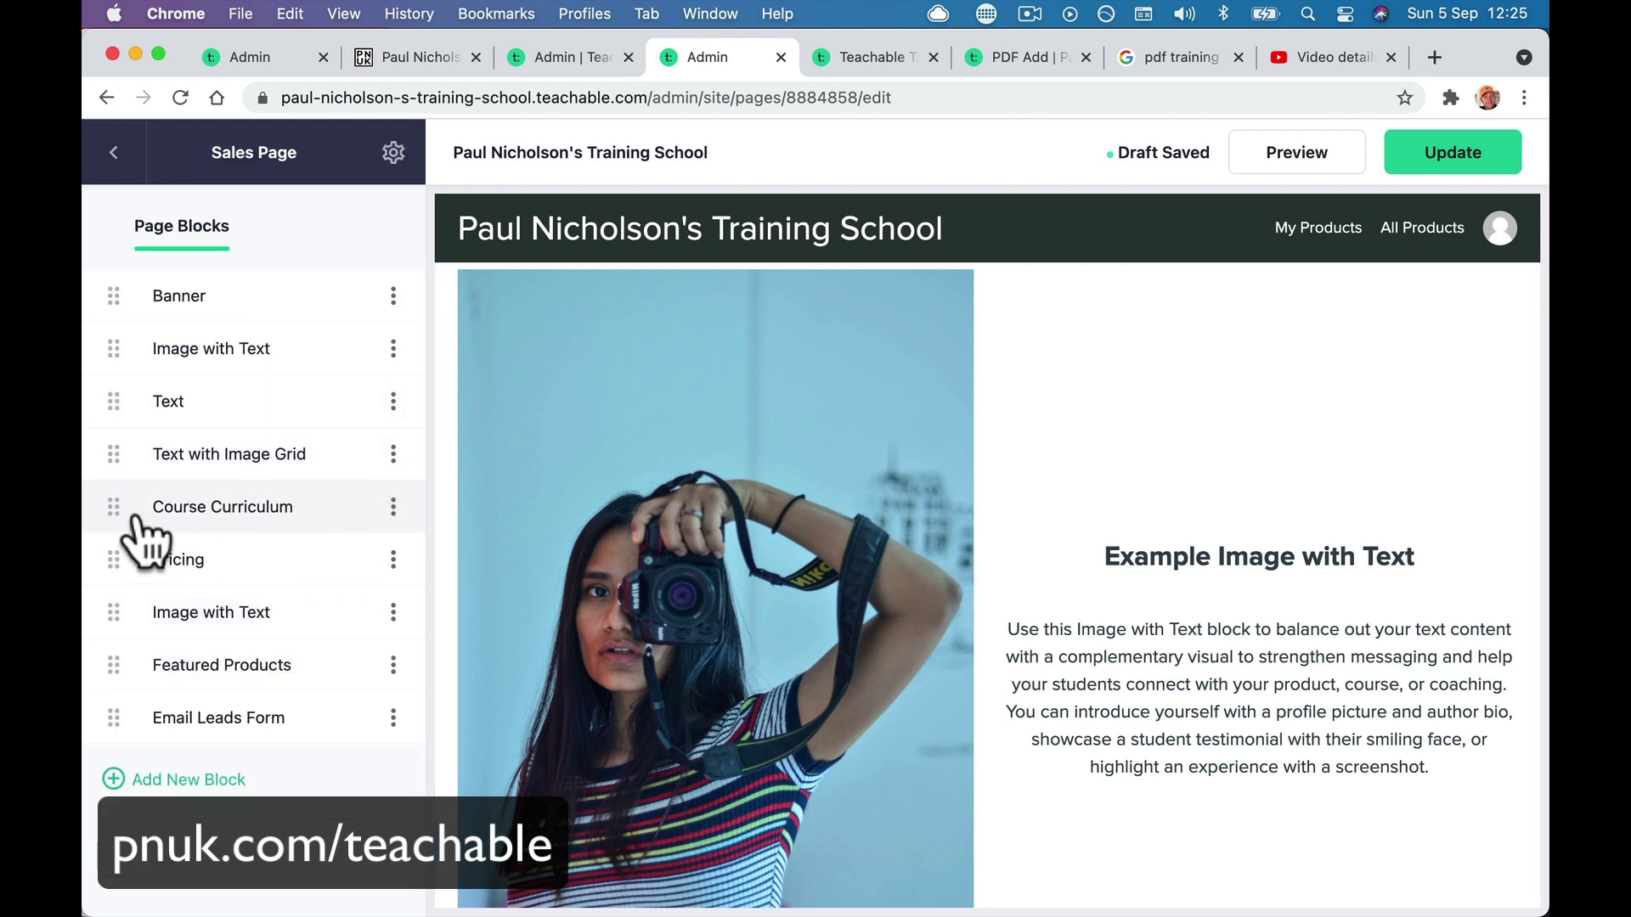
{"action": "left_click_drag", "start_coordinate": [109, 502], "coordinate": [111, 350]}
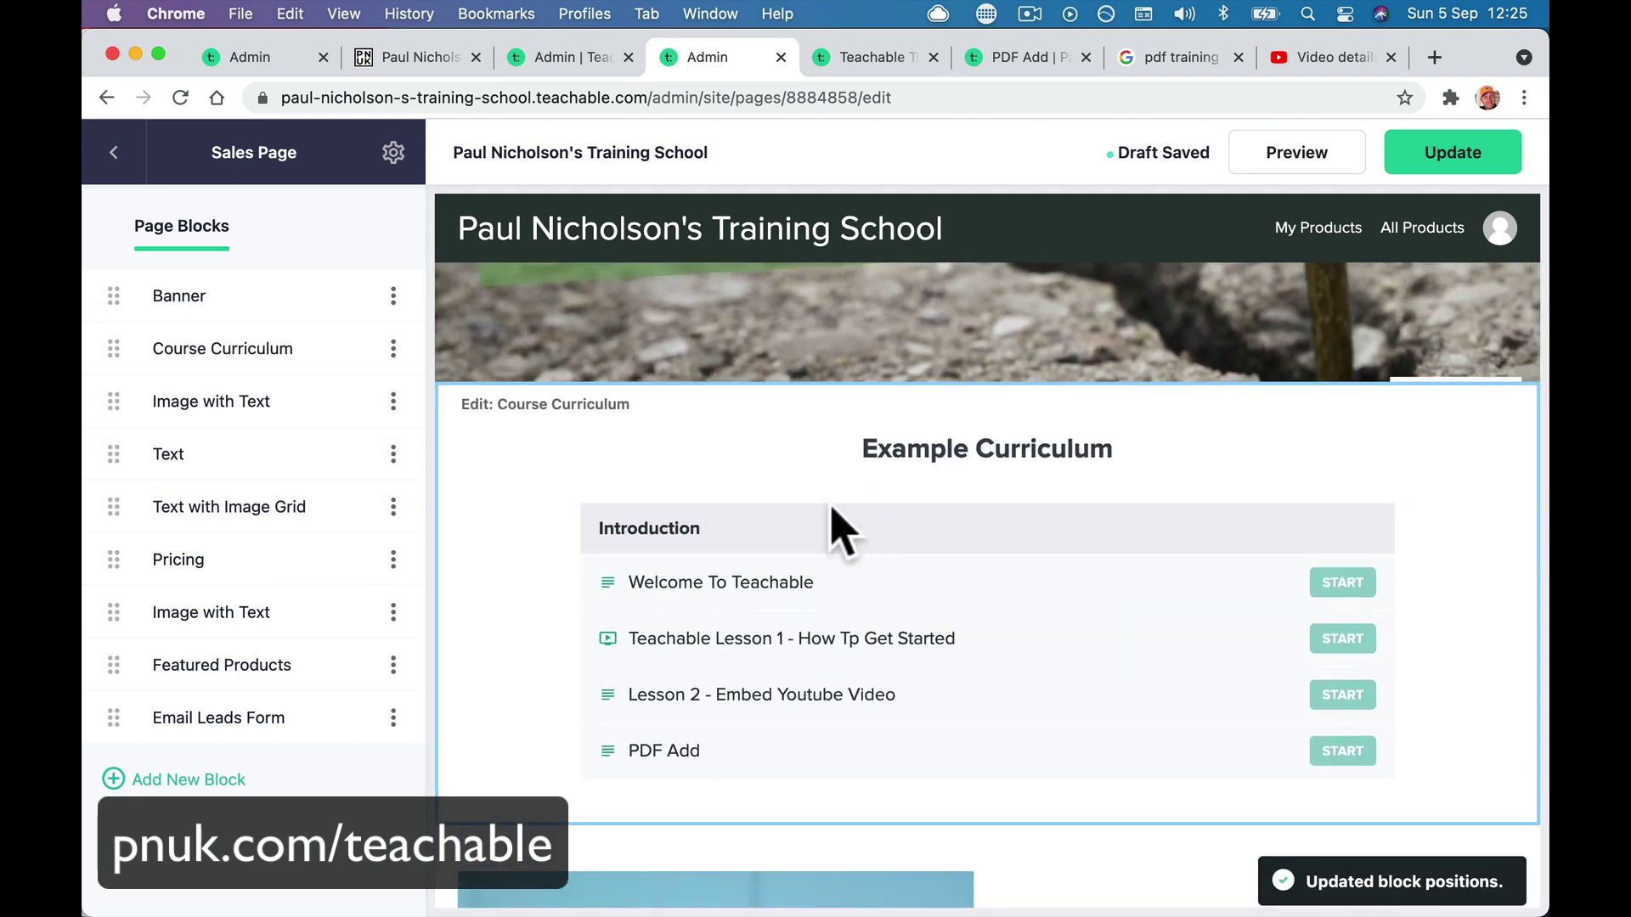
{"action": "left_click", "coordinate": [713, 497]}
{"action": "double_click", "coordinate": [257, 419]}
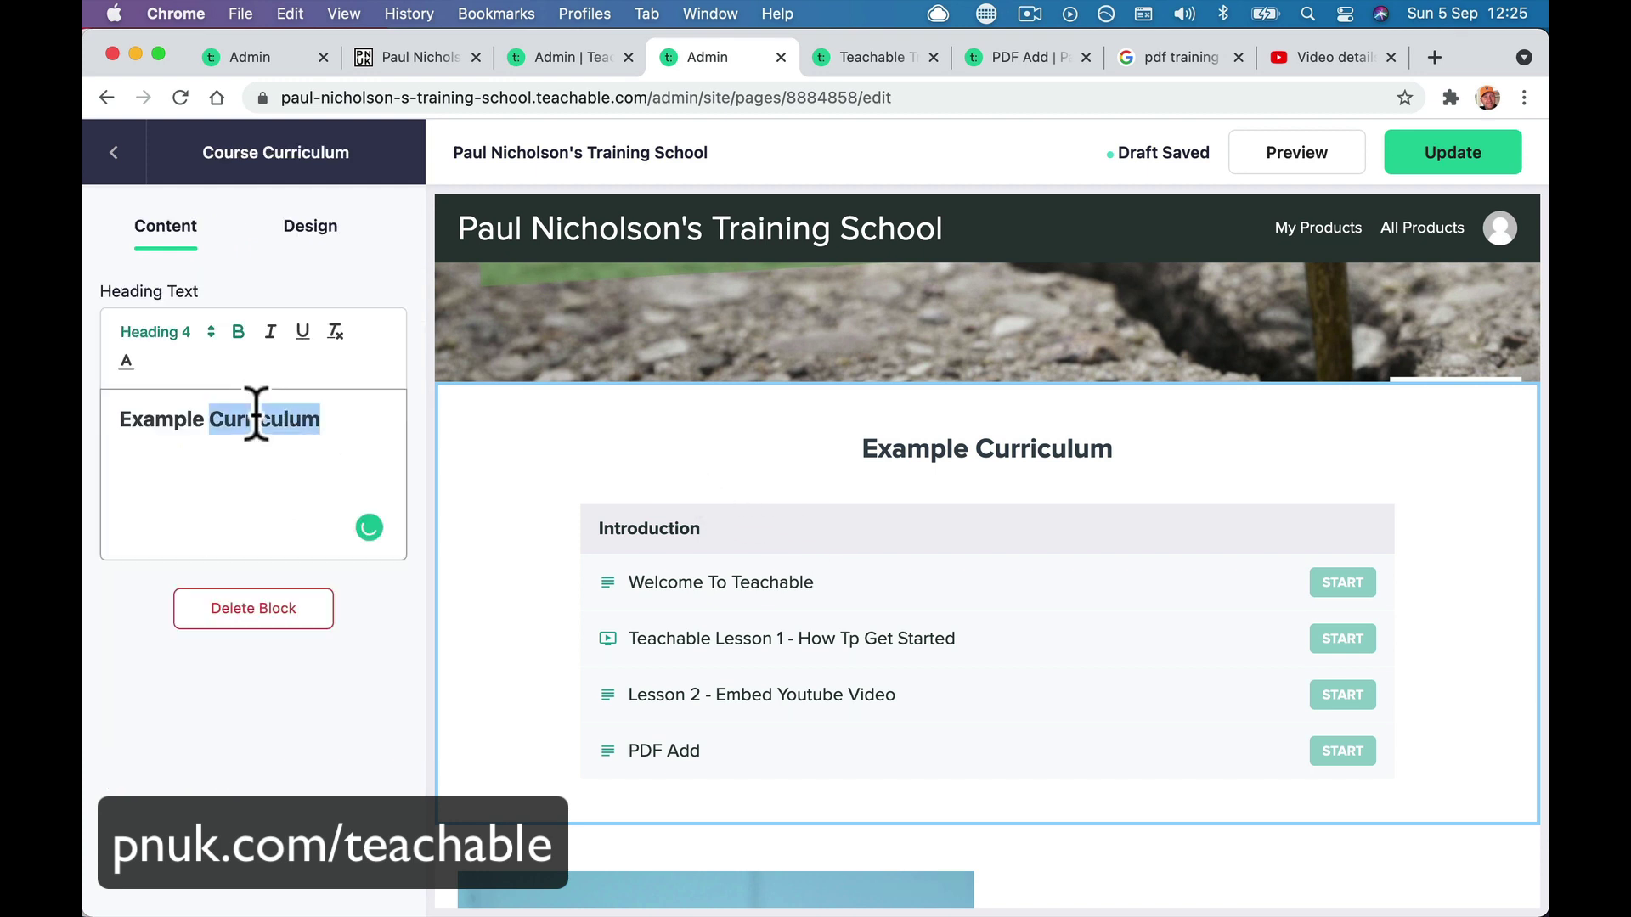
{"action": "type", "text": "Cour"}
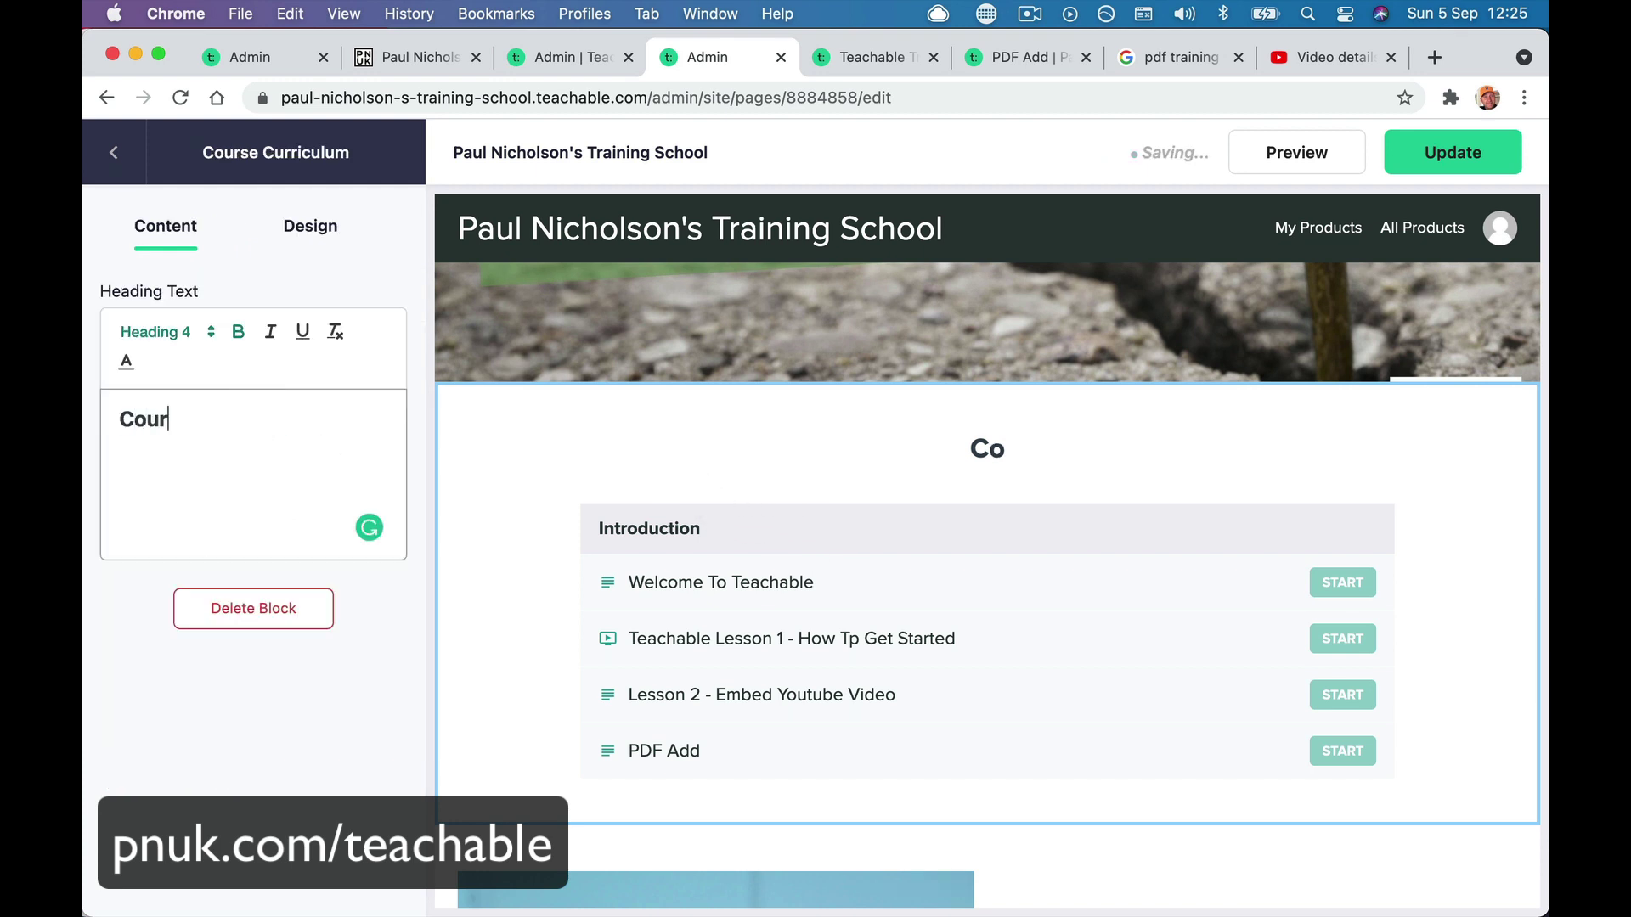
{"action": "type", "text": "se Curriculum"}
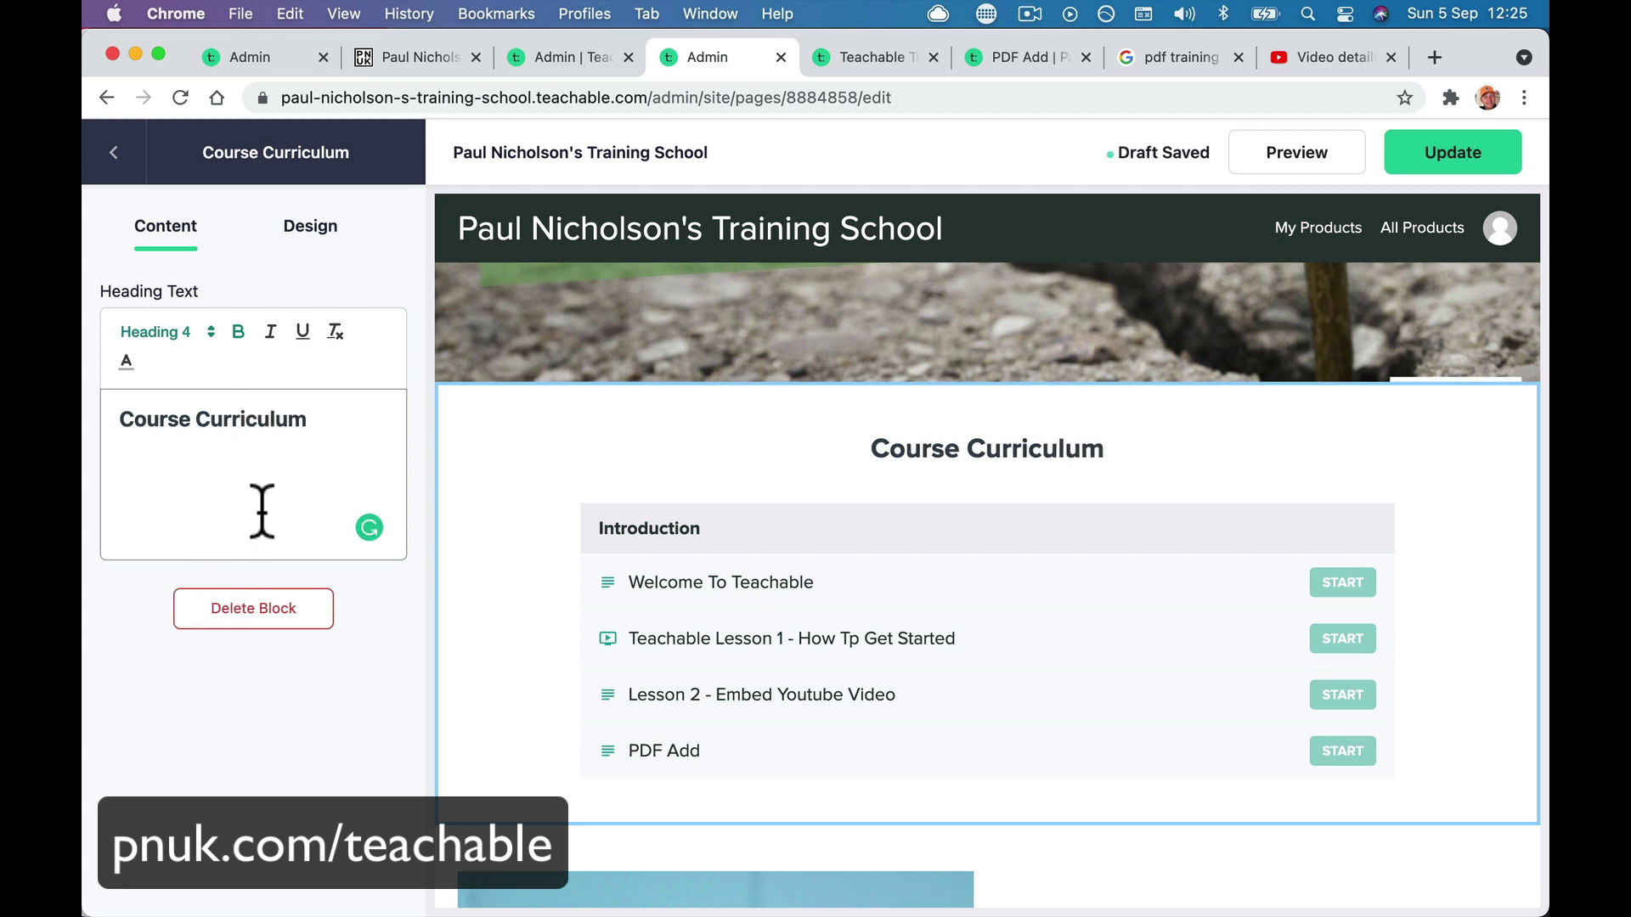
{"action": "scroll", "coordinate": [589, 637], "scroll_direction": "up", "scroll_amount": 5}
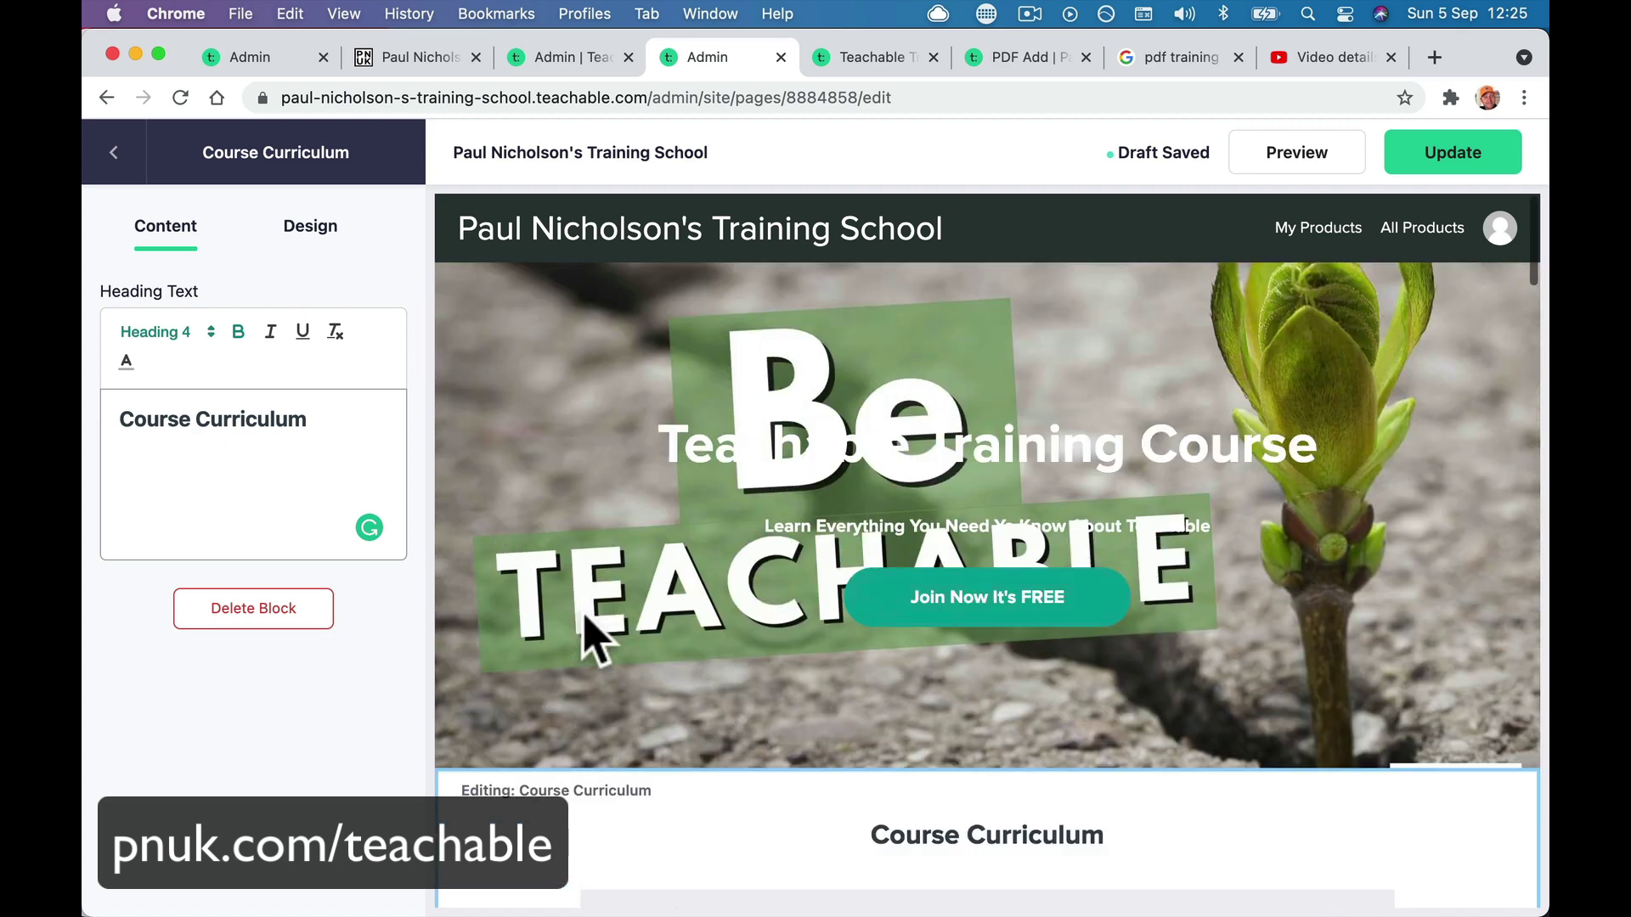
{"action": "scroll", "coordinate": [590, 637], "scroll_direction": "down", "scroll_amount": 4}
{"action": "scroll", "coordinate": [586, 633], "scroll_direction": "down", "scroll_amount": 8}
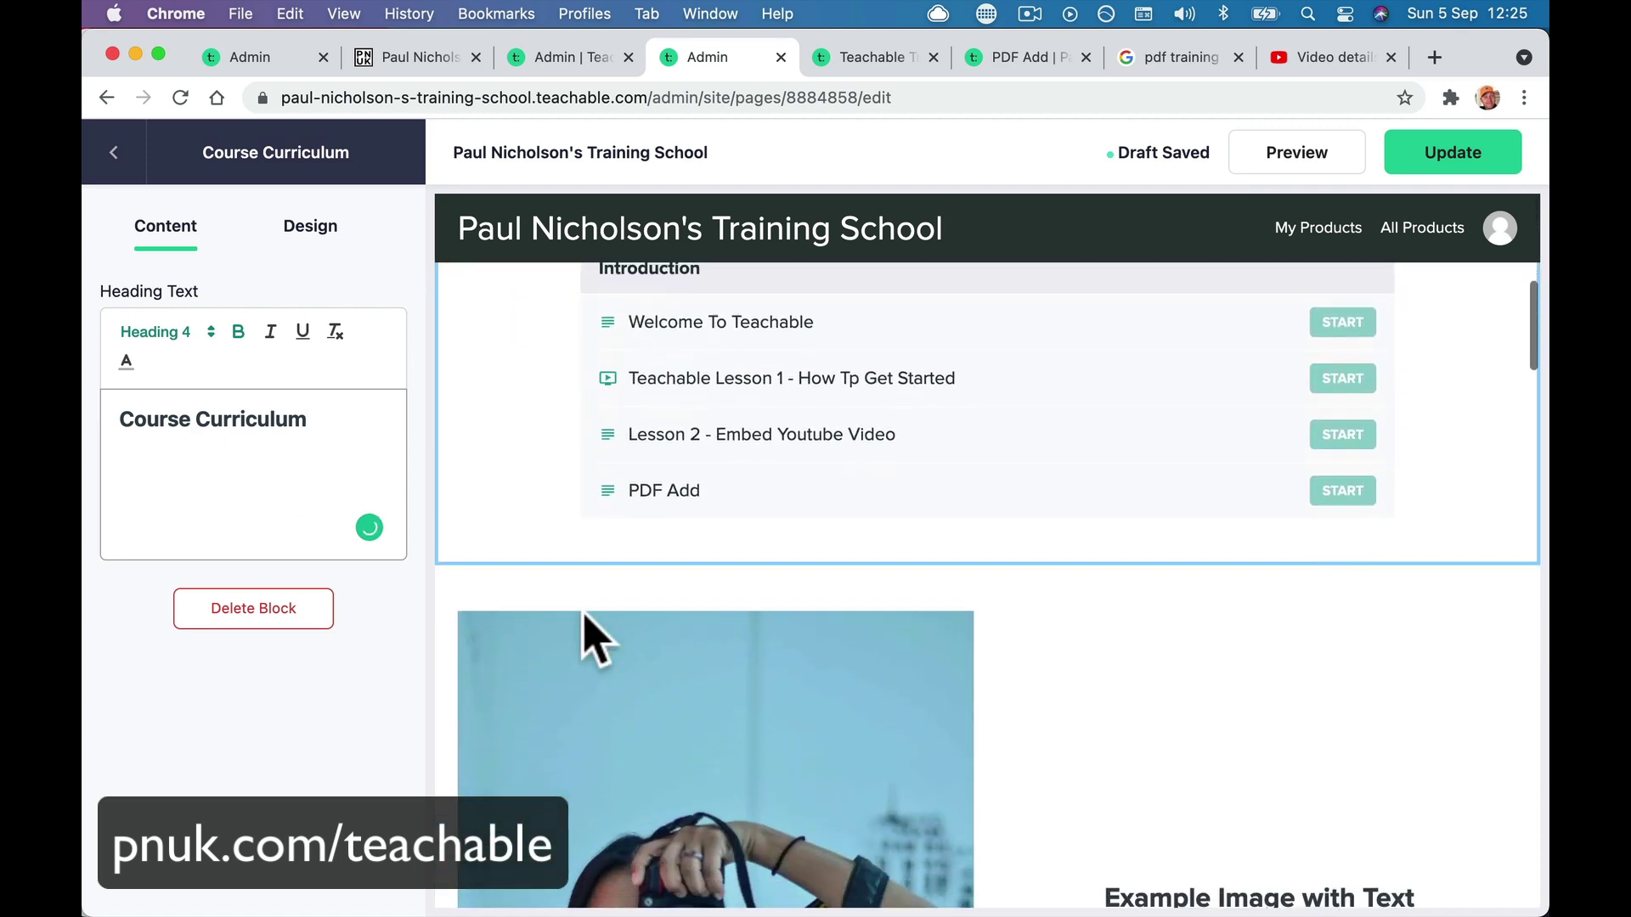
Briefly check the Banner and Pricing block settings from the page block list.
{"action": "left_click", "coordinate": [117, 154]}
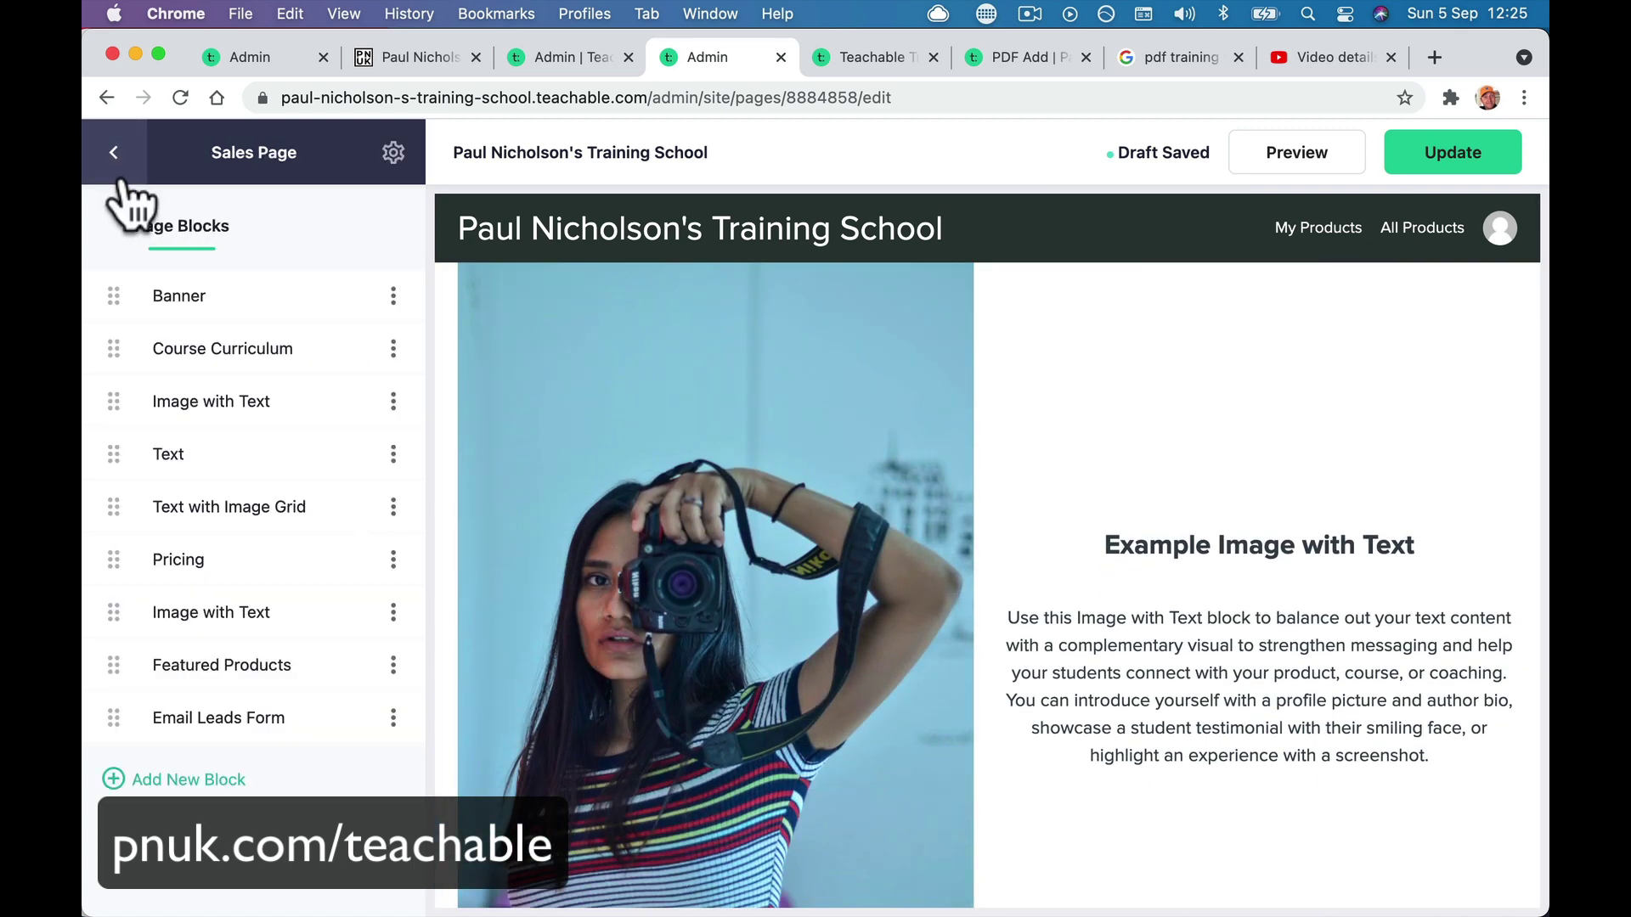
{"action": "scroll", "coordinate": [760, 574], "scroll_direction": "up", "scroll_amount": 5}
{"action": "scroll", "coordinate": [768, 594], "scroll_direction": "up", "scroll_amount": 5}
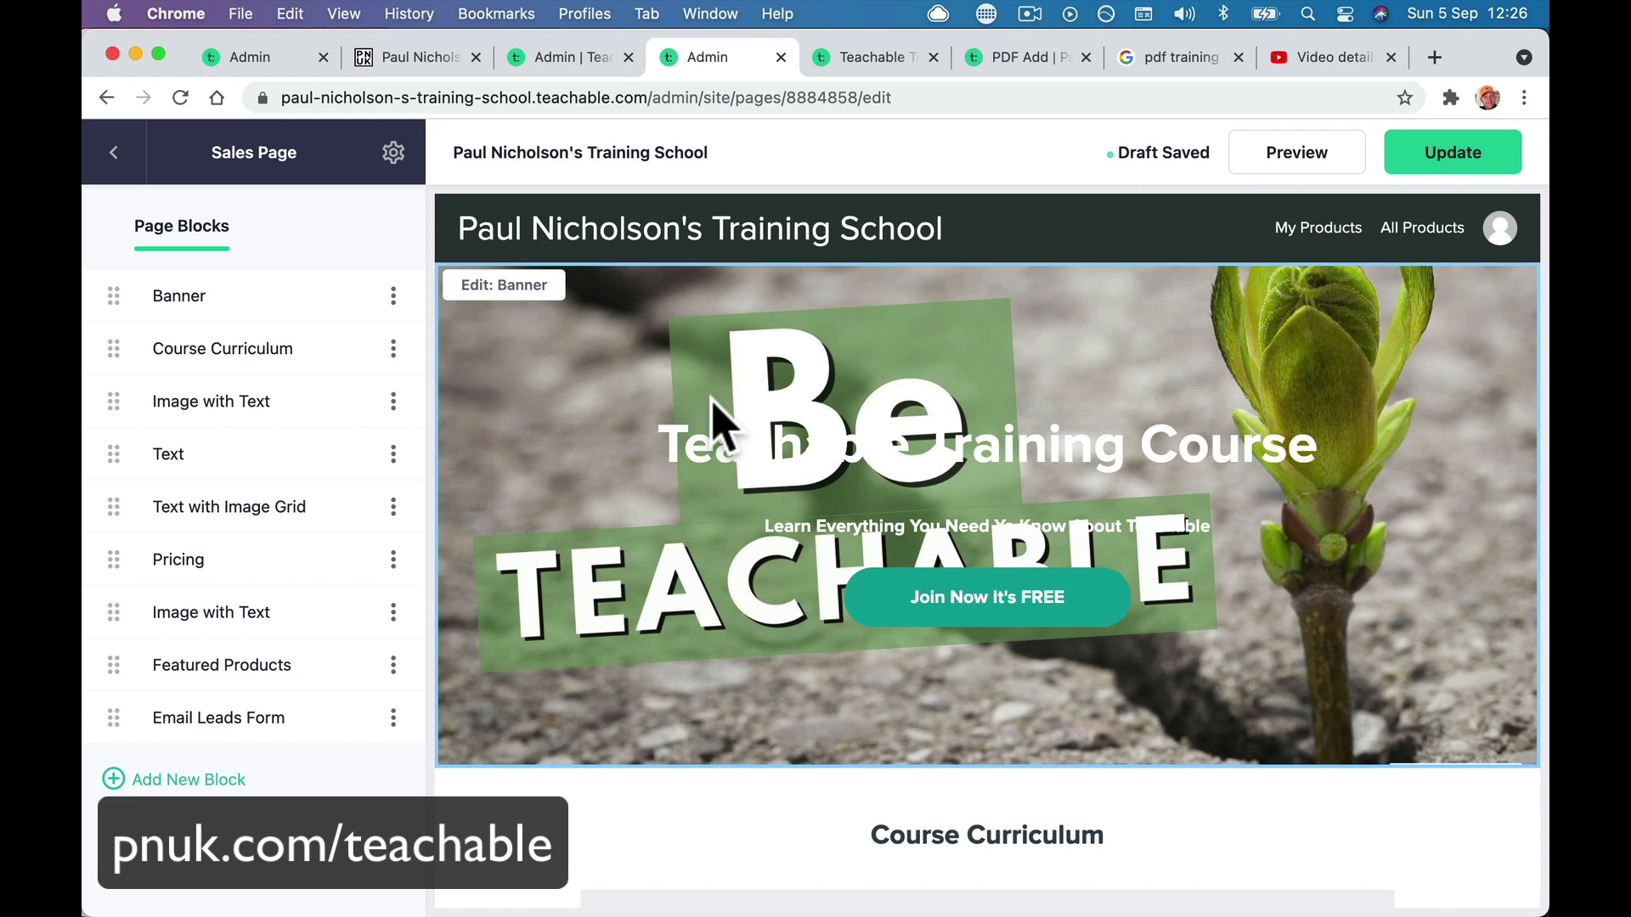
{"action": "left_click", "coordinate": [254, 299]}
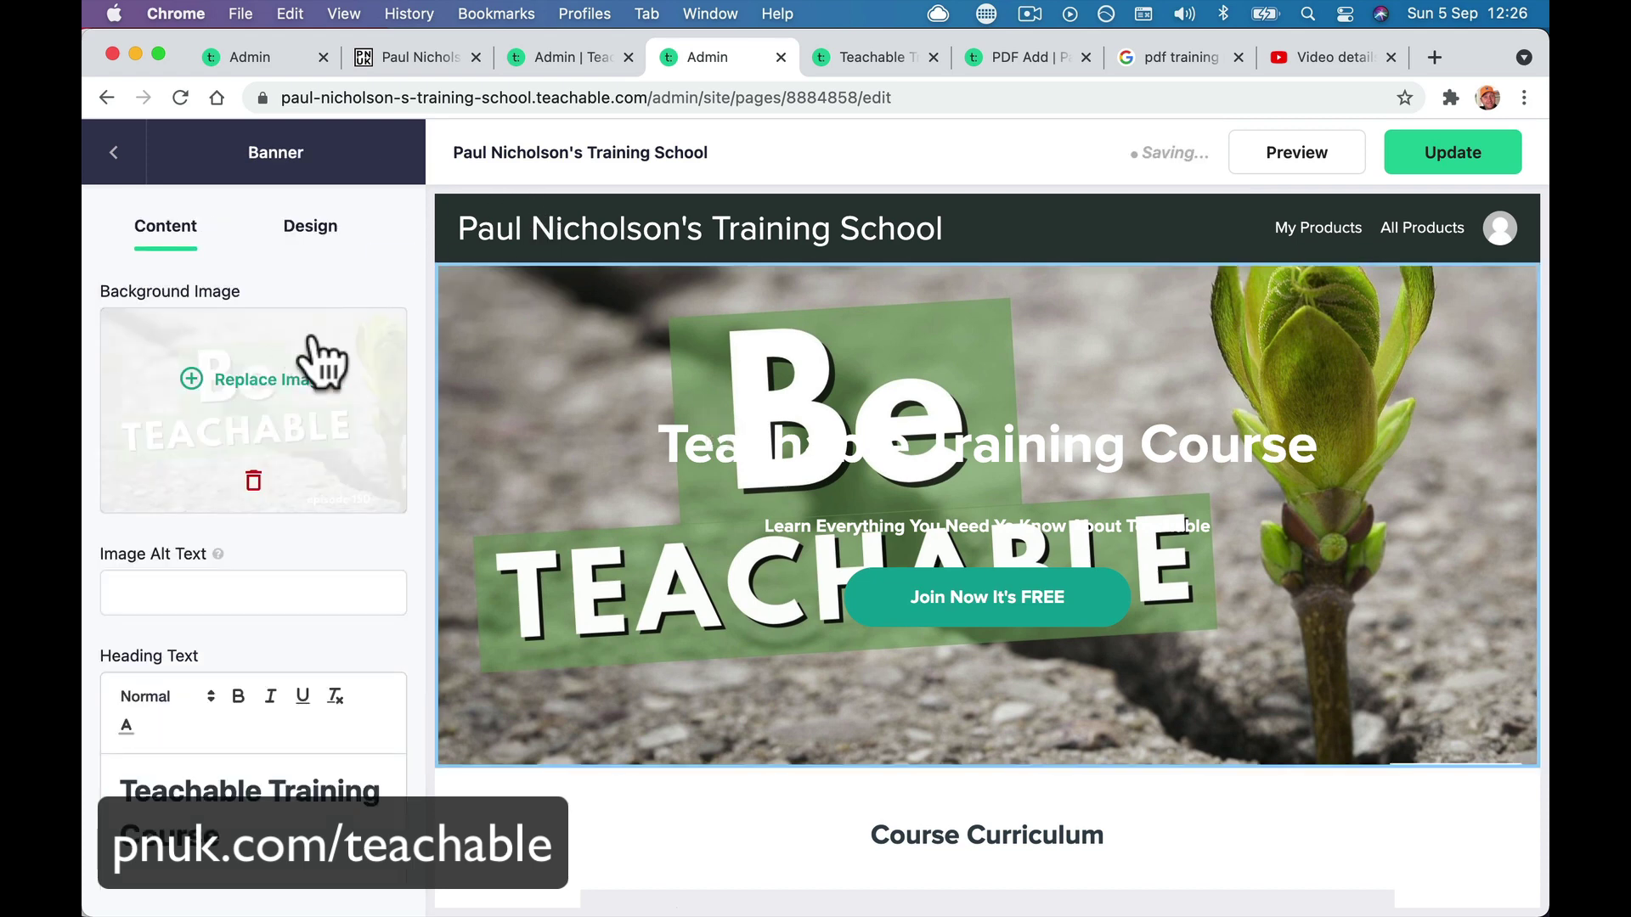
{"action": "left_click", "coordinate": [115, 154]}
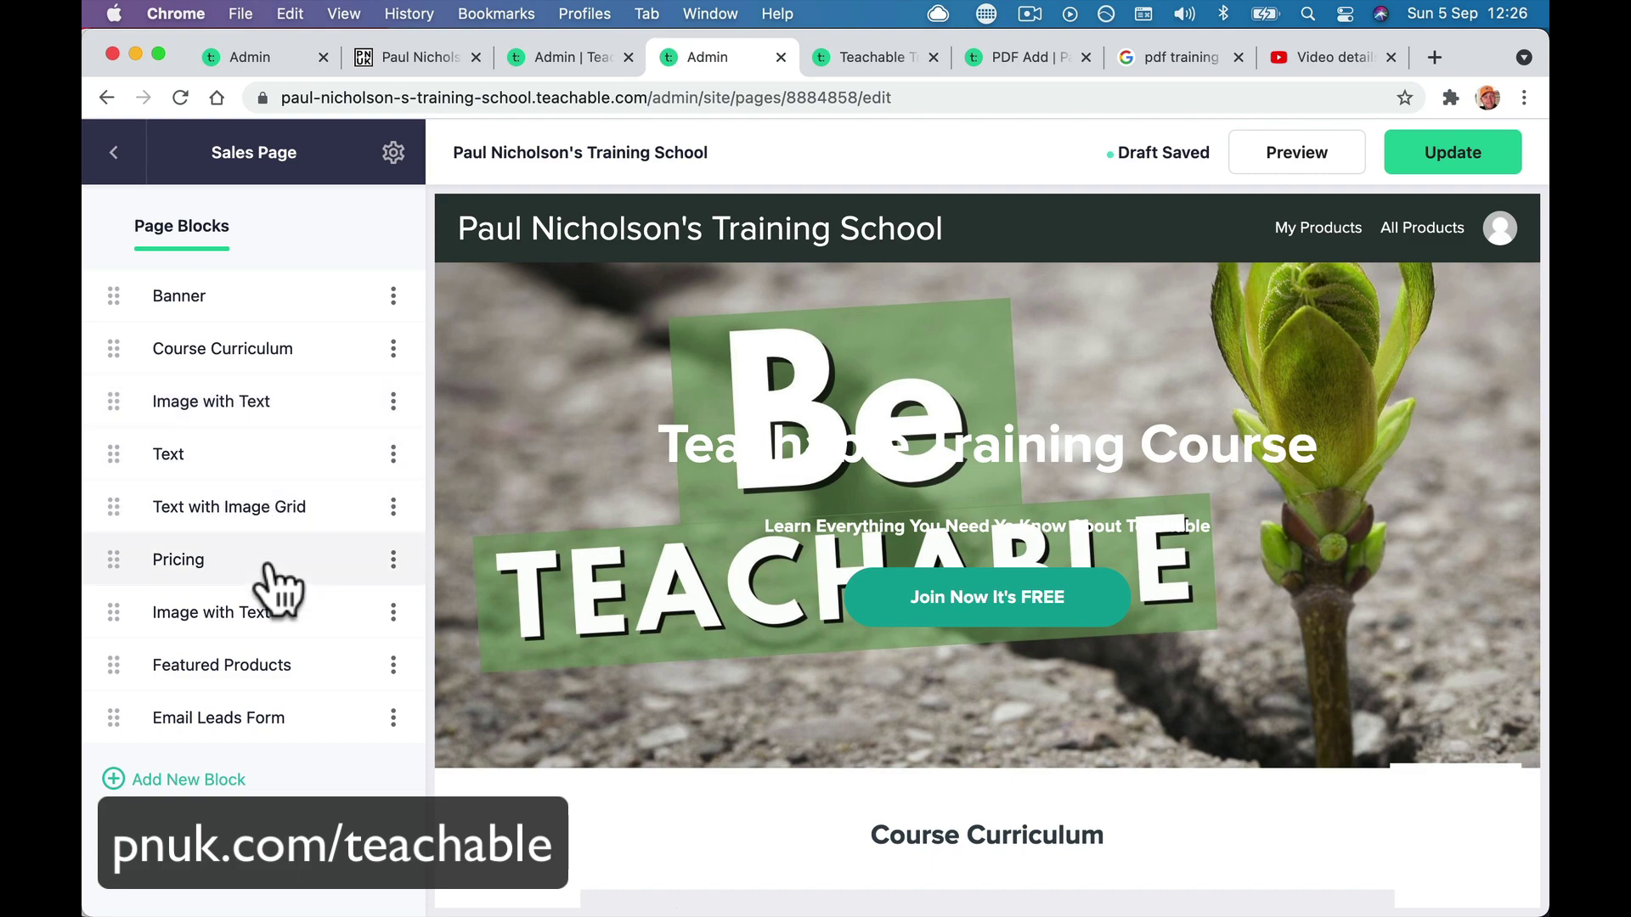
{"action": "left_click", "coordinate": [145, 548]}
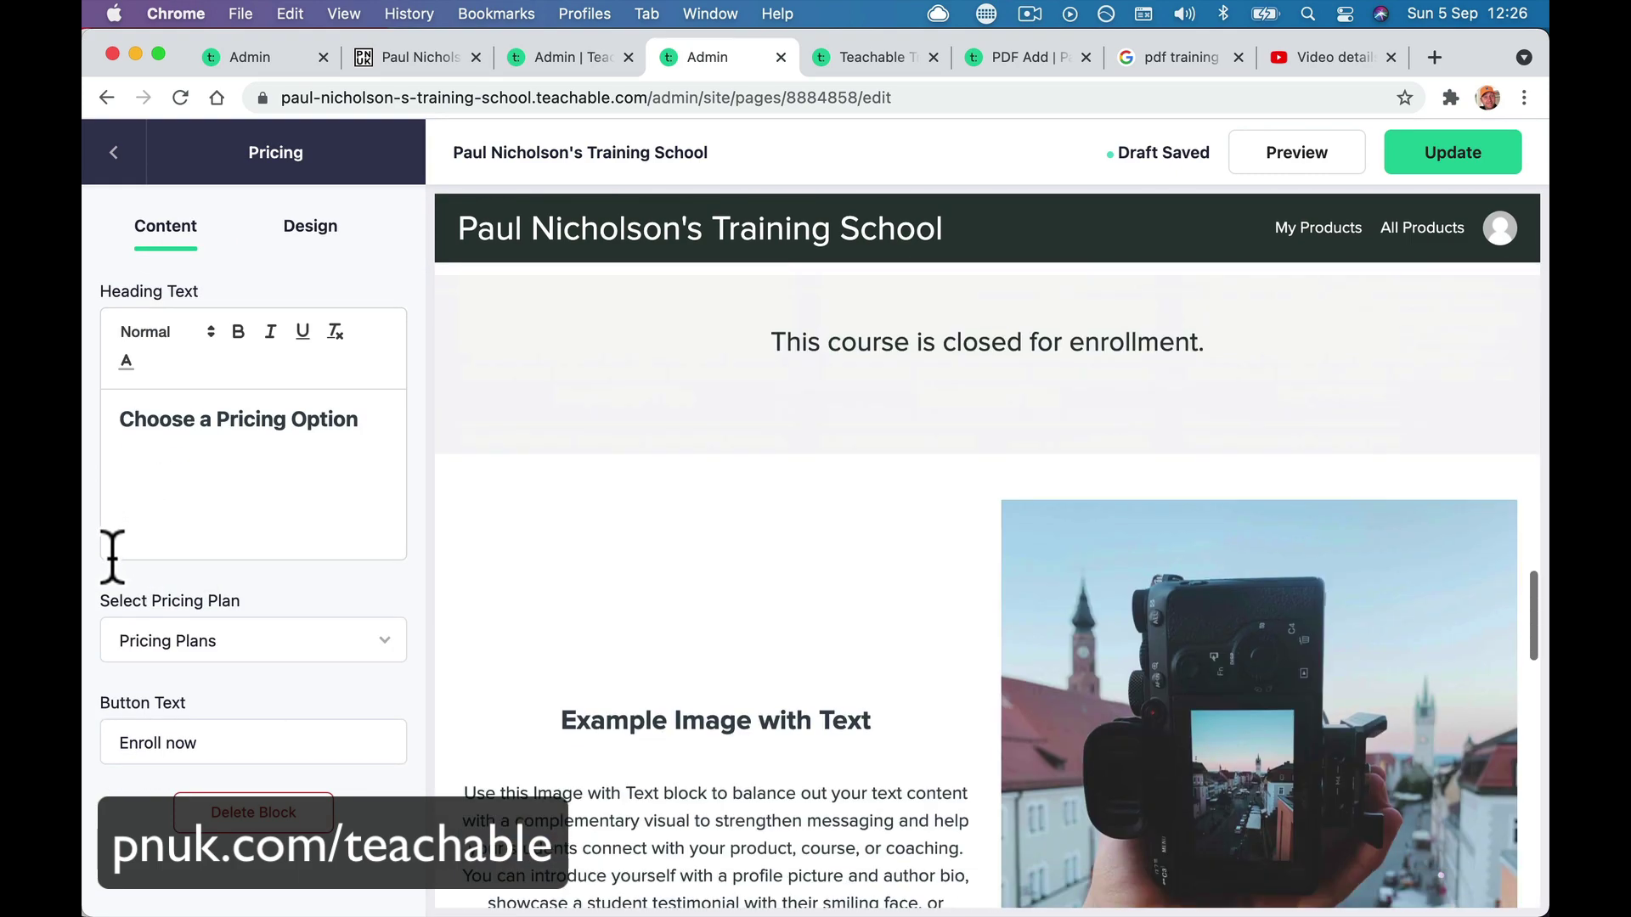
{"action": "left_click", "coordinate": [115, 153]}
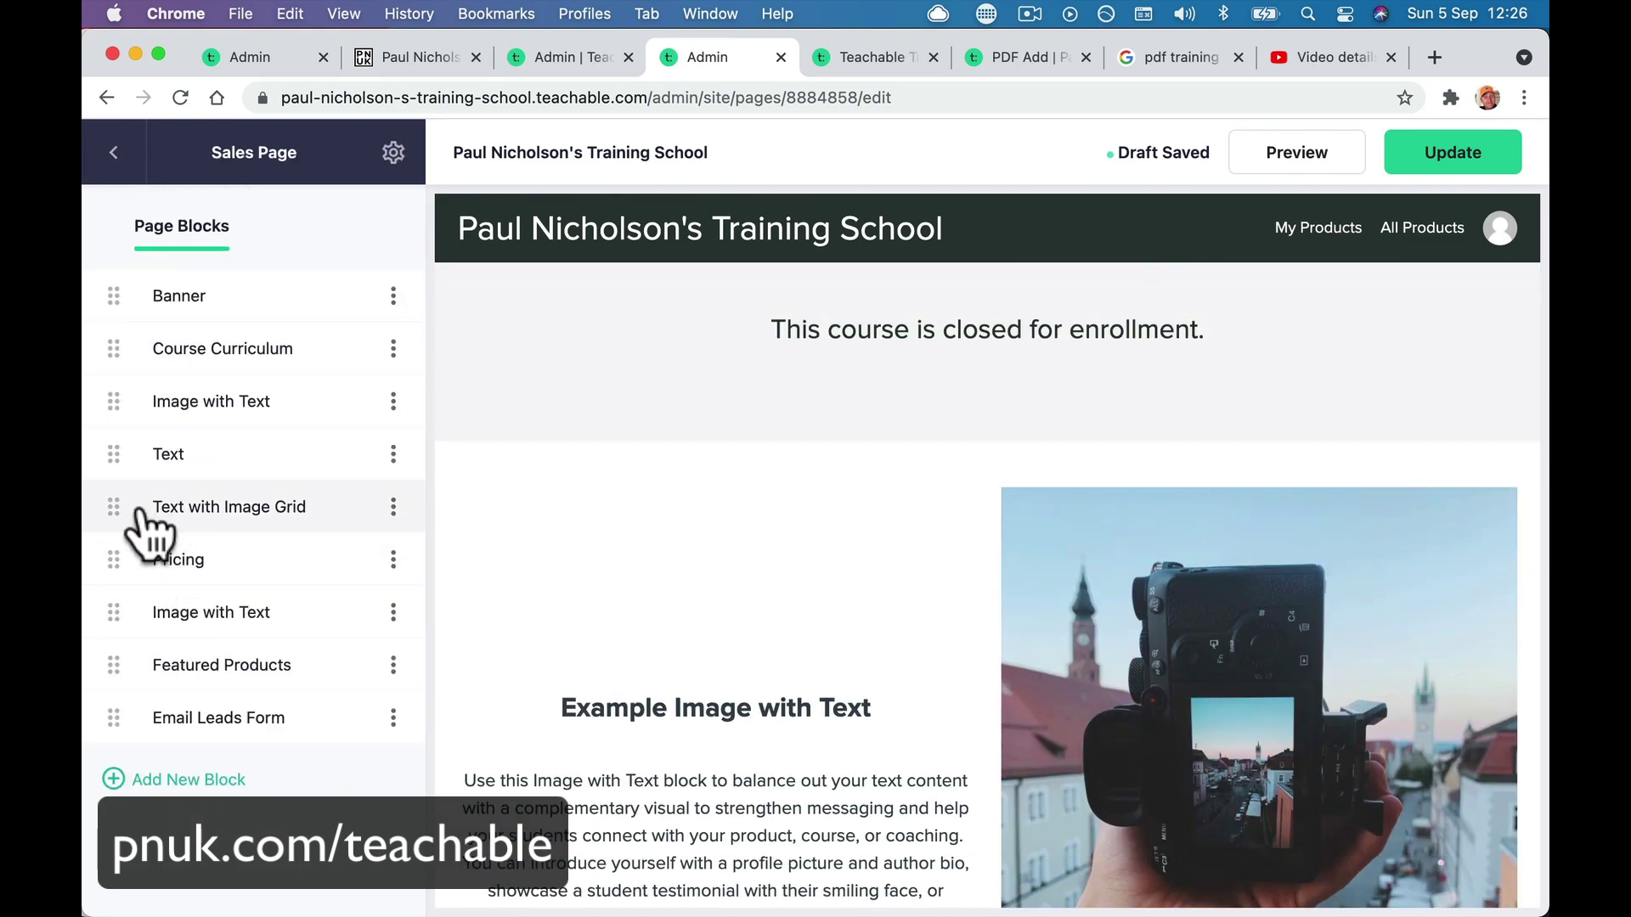
Move the Pricing block up to sit directly below Course Curriculum.
{"action": "left_click_drag", "start_coordinate": [117, 560], "coordinate": [113, 399]}
{"action": "scroll", "coordinate": [747, 627], "scroll_direction": "down", "scroll_amount": 10}
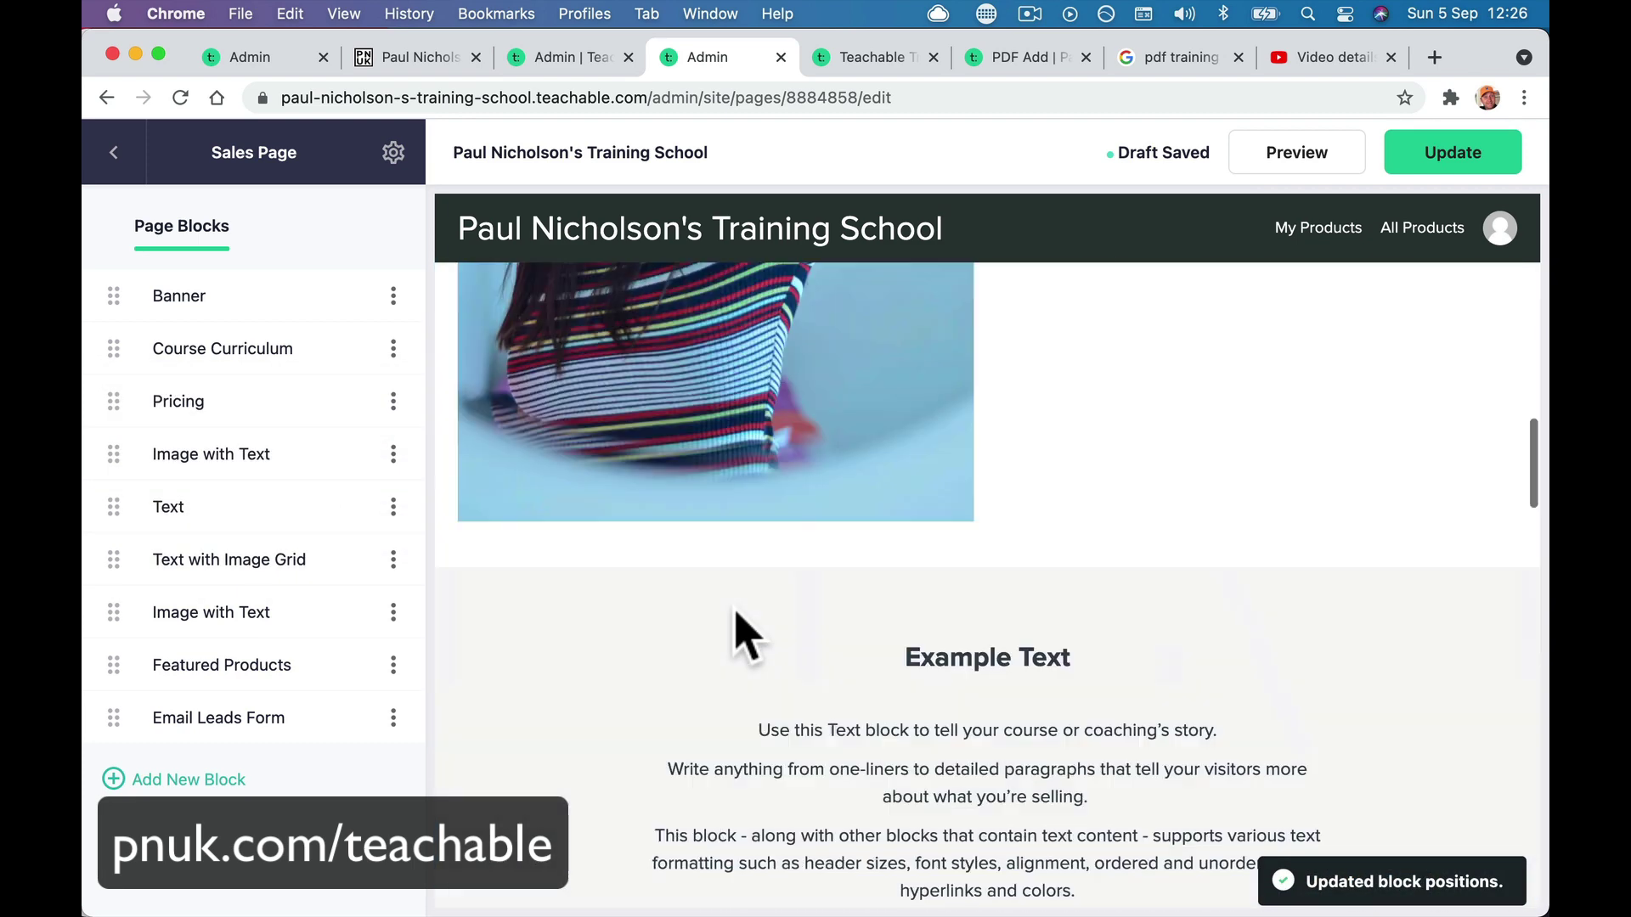
{"action": "scroll", "coordinate": [746, 633], "scroll_direction": "down", "scroll_amount": 15}
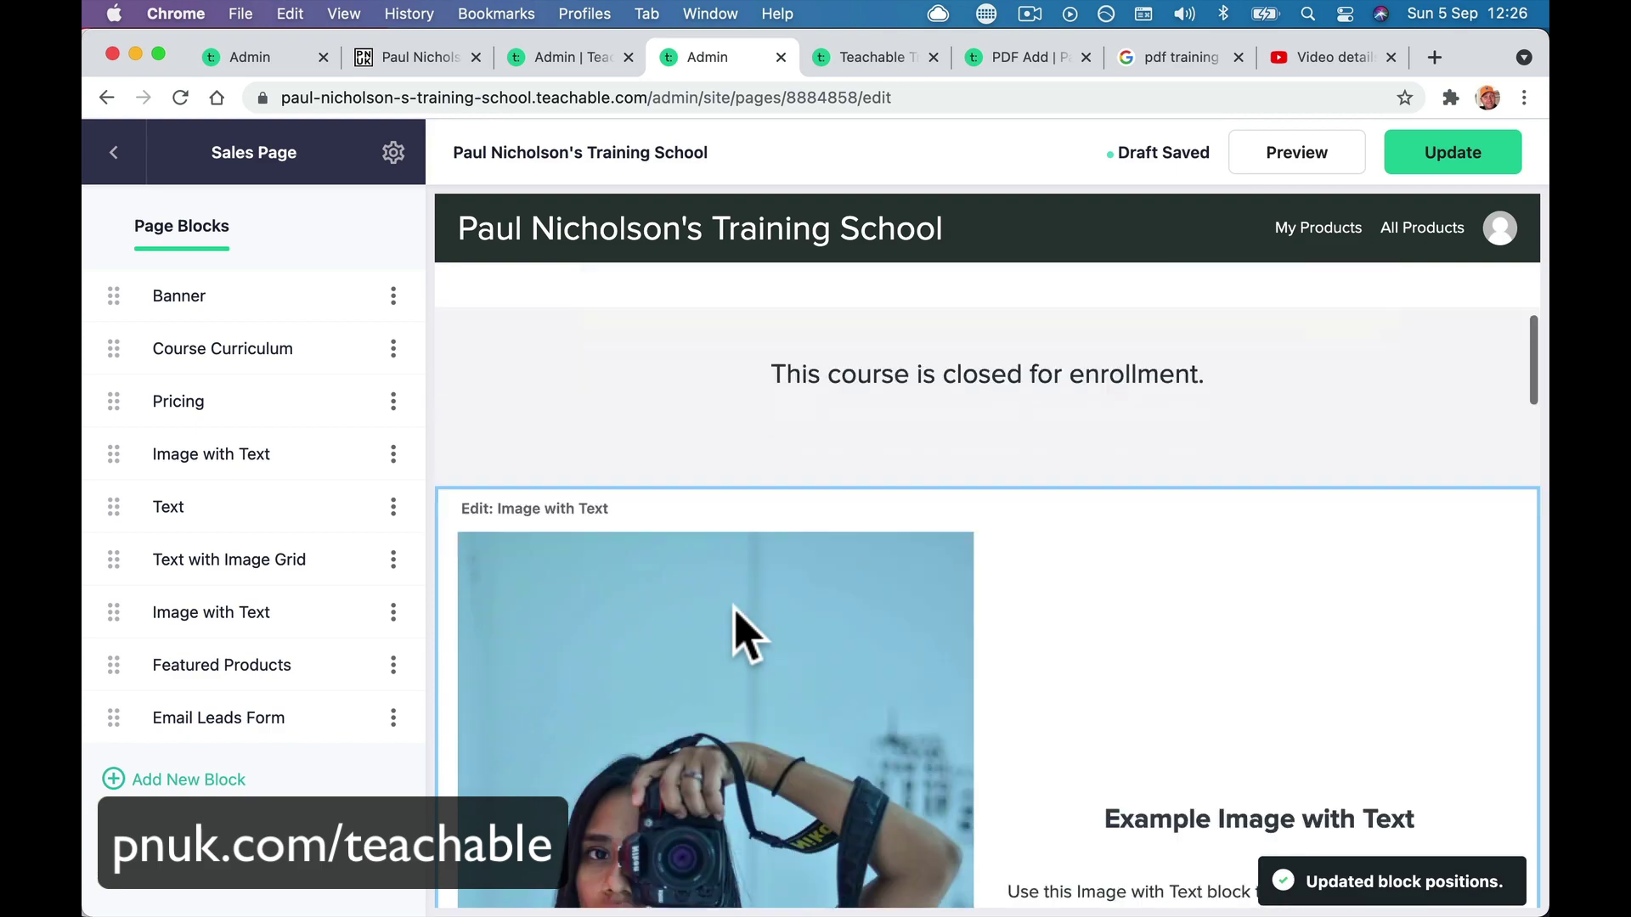
{"action": "scroll", "coordinate": [747, 633], "scroll_direction": "down", "scroll_amount": 10}
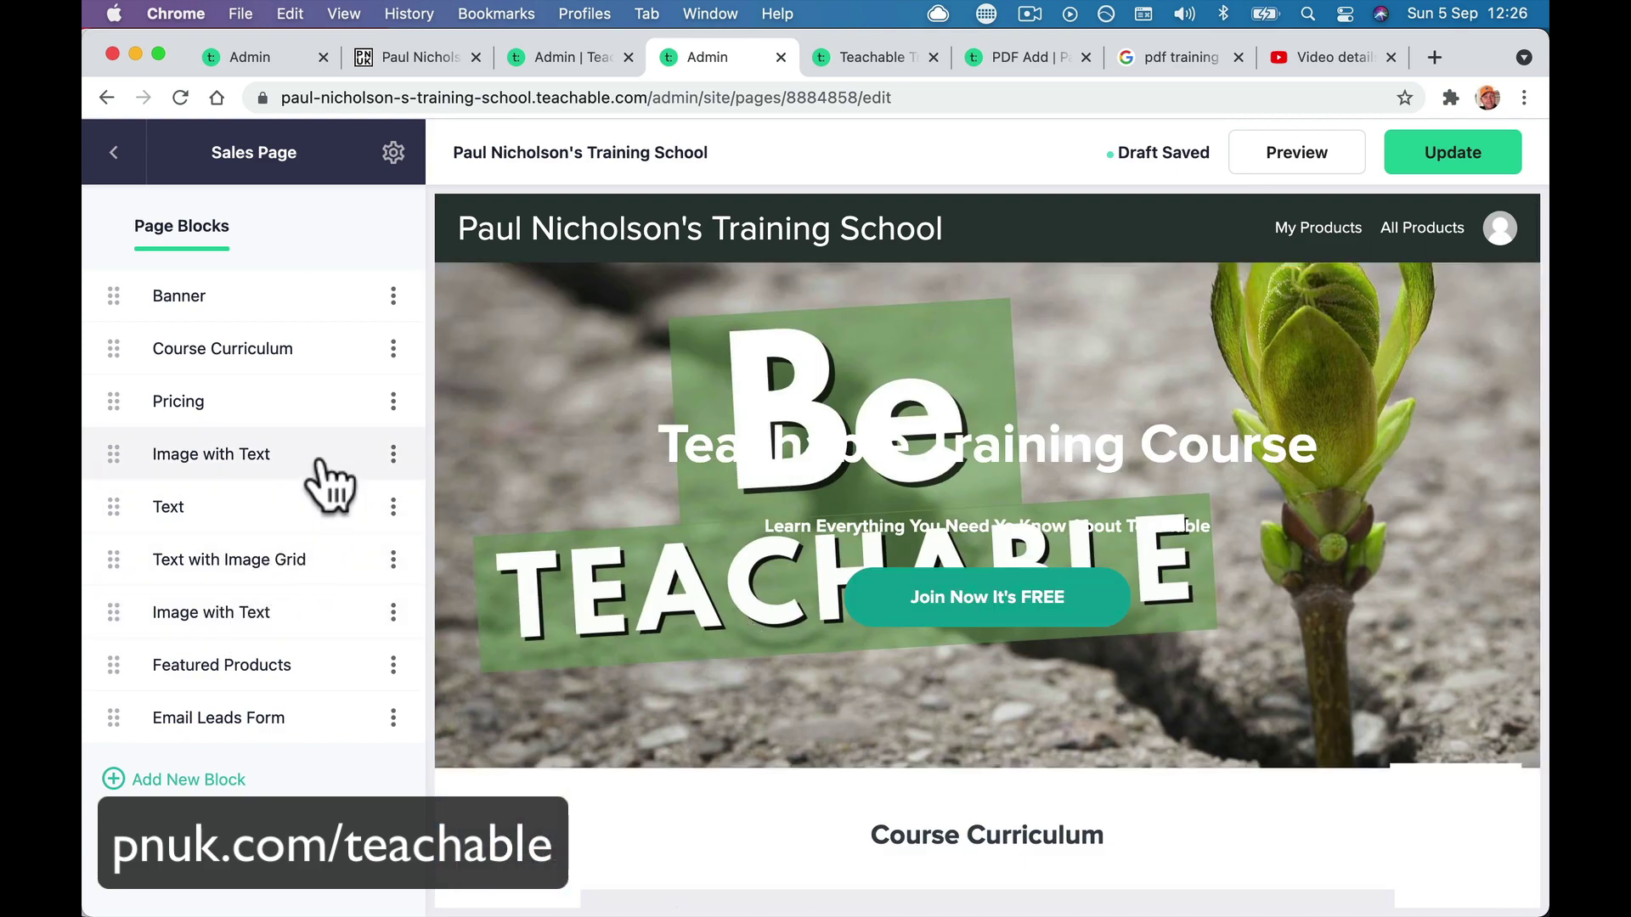
Delete both Image with Text blocks, the Text block and the Text with Image Grid block.
{"action": "left_click", "coordinate": [393, 454]}
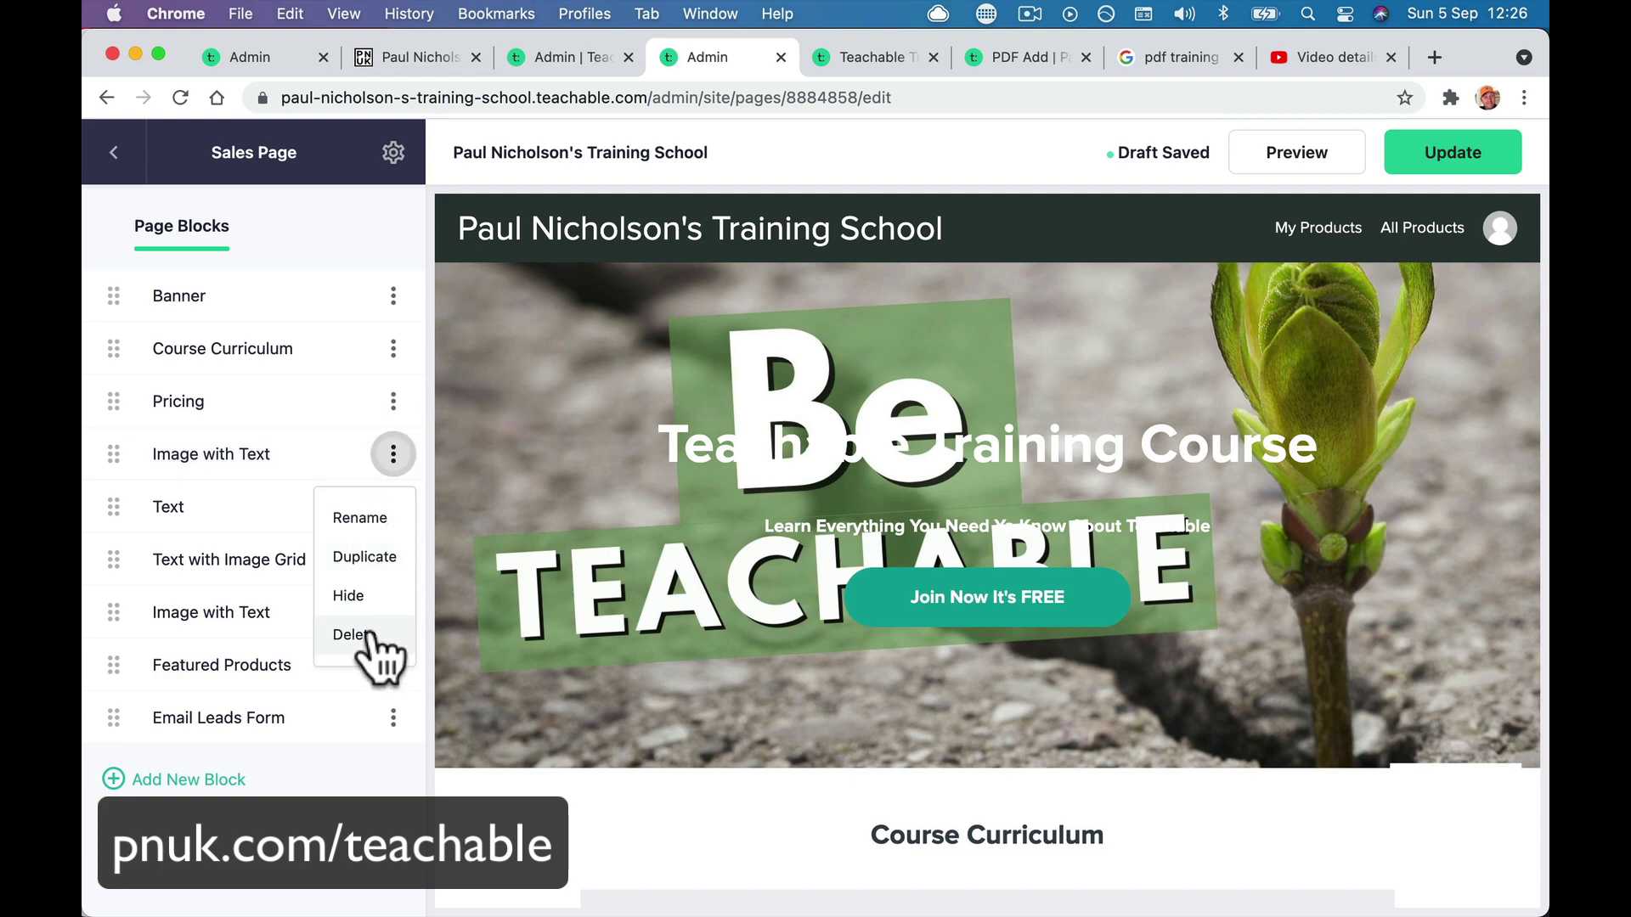
{"action": "left_click", "coordinate": [371, 632]}
{"action": "left_click", "coordinate": [841, 599]}
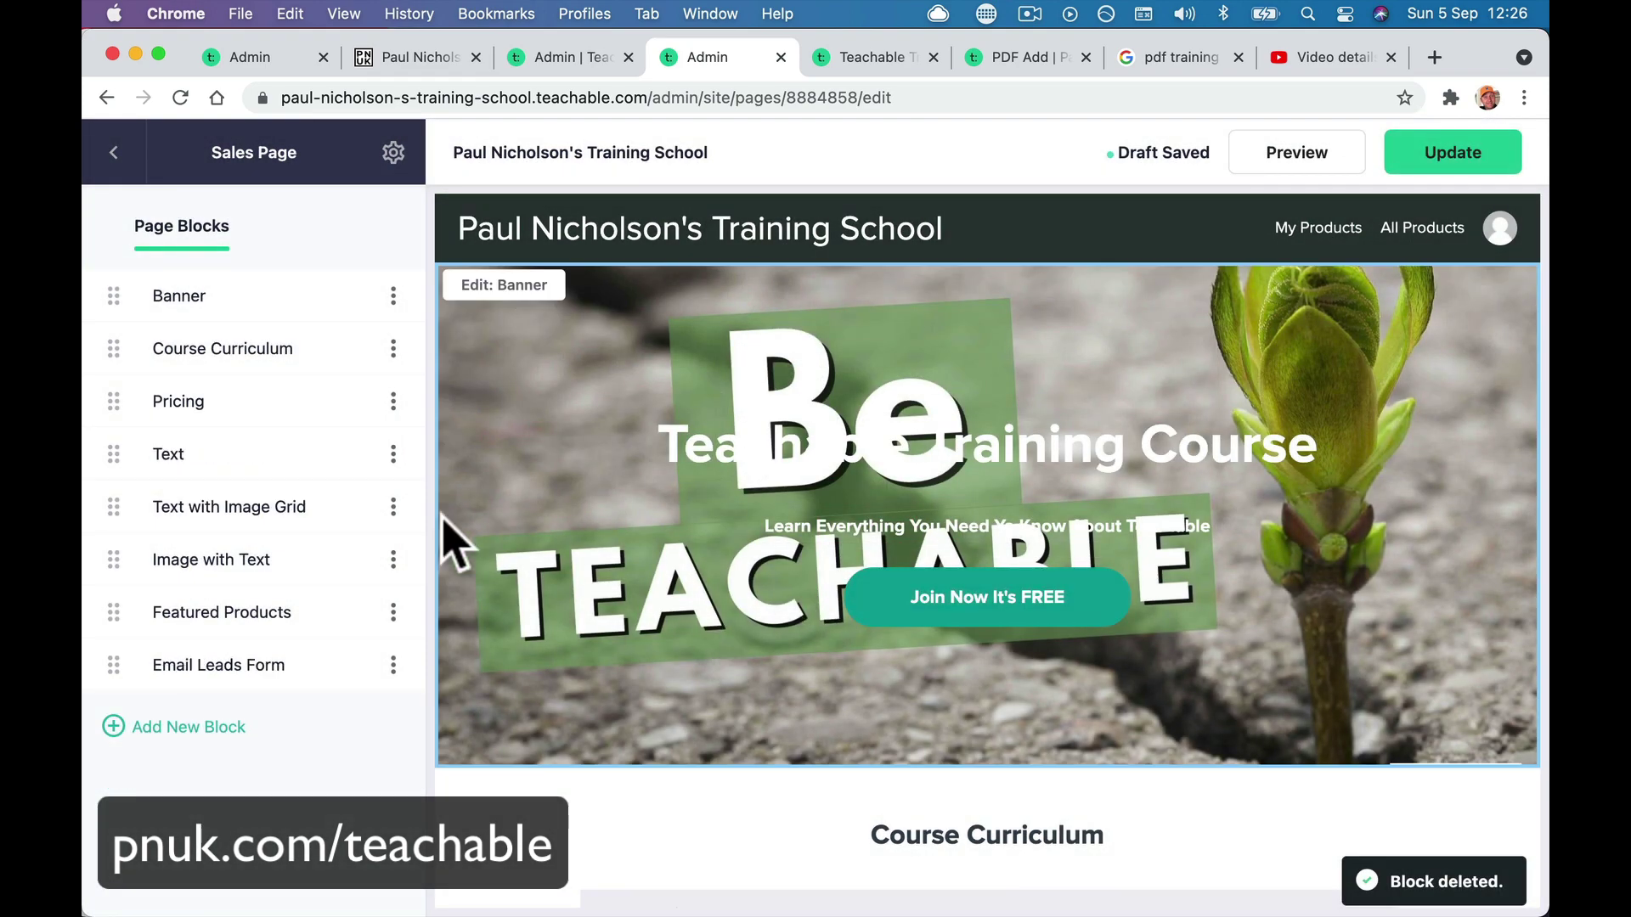
{"action": "left_click", "coordinate": [394, 453]}
{"action": "left_click", "coordinate": [371, 633]}
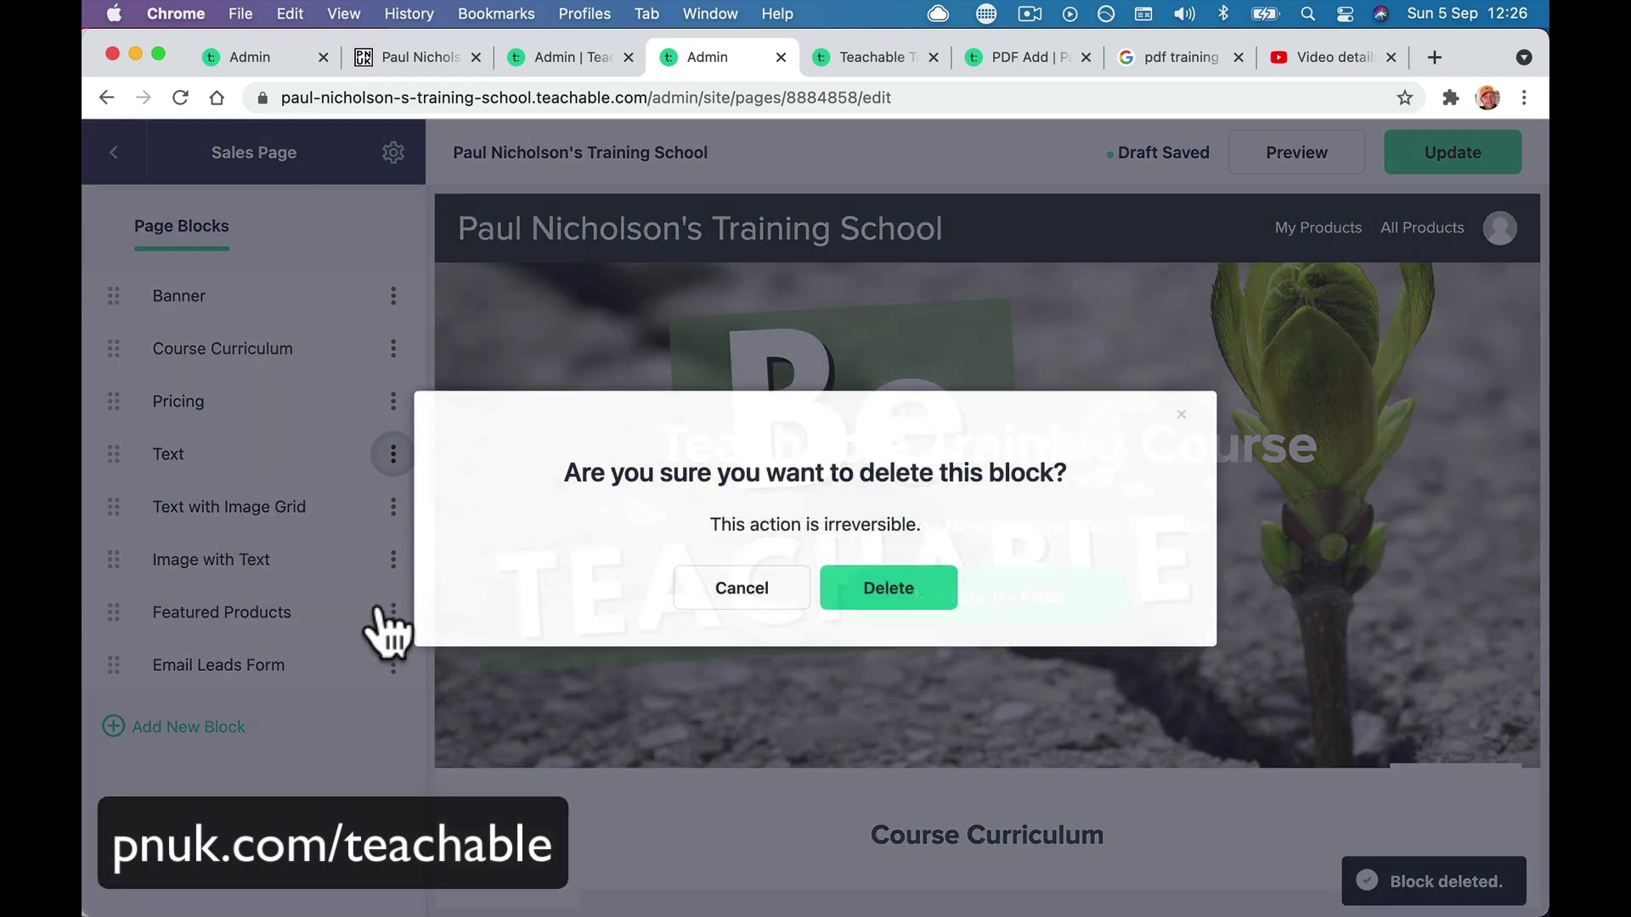
{"action": "left_click", "coordinate": [849, 588]}
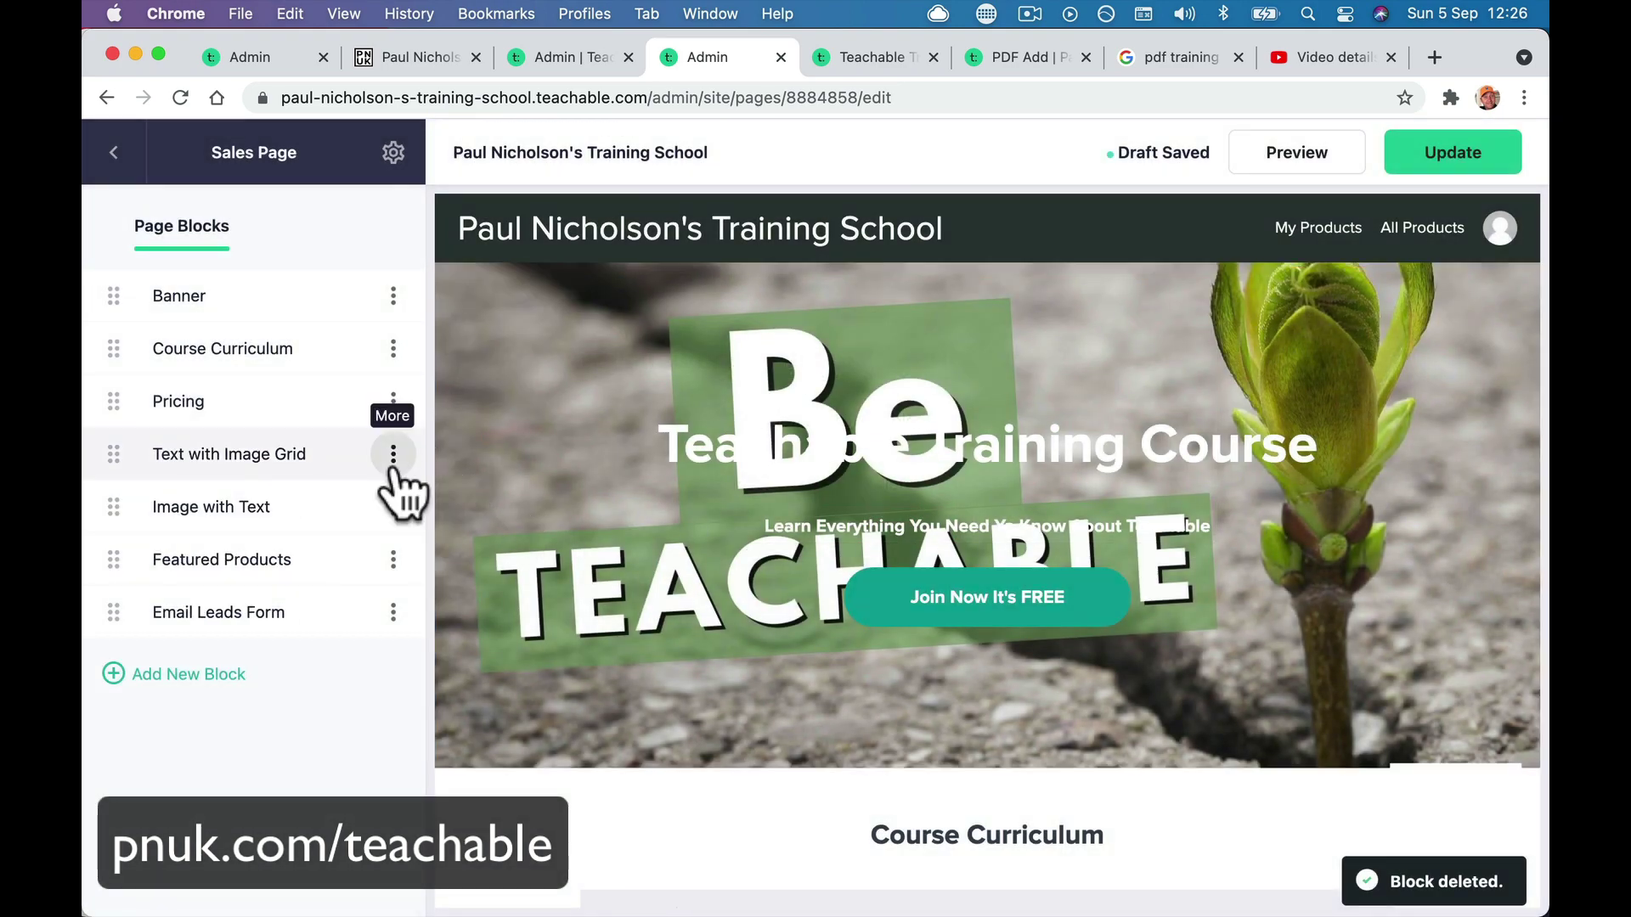
{"action": "left_click", "coordinate": [394, 459]}
{"action": "left_click", "coordinate": [371, 635]}
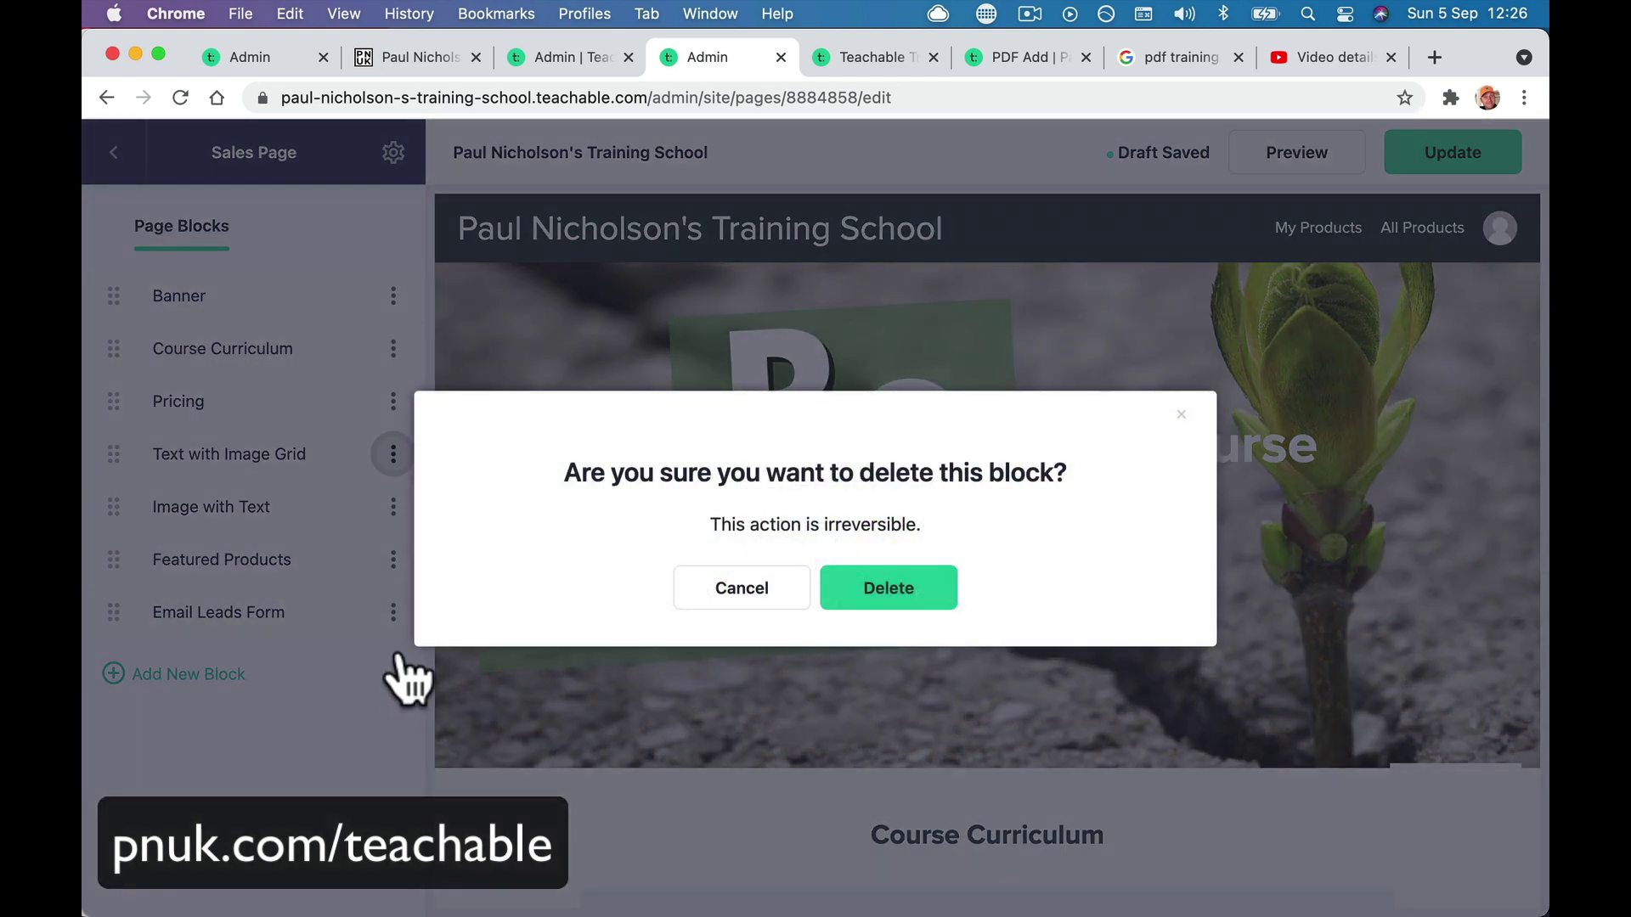
{"action": "left_click", "coordinate": [930, 602]}
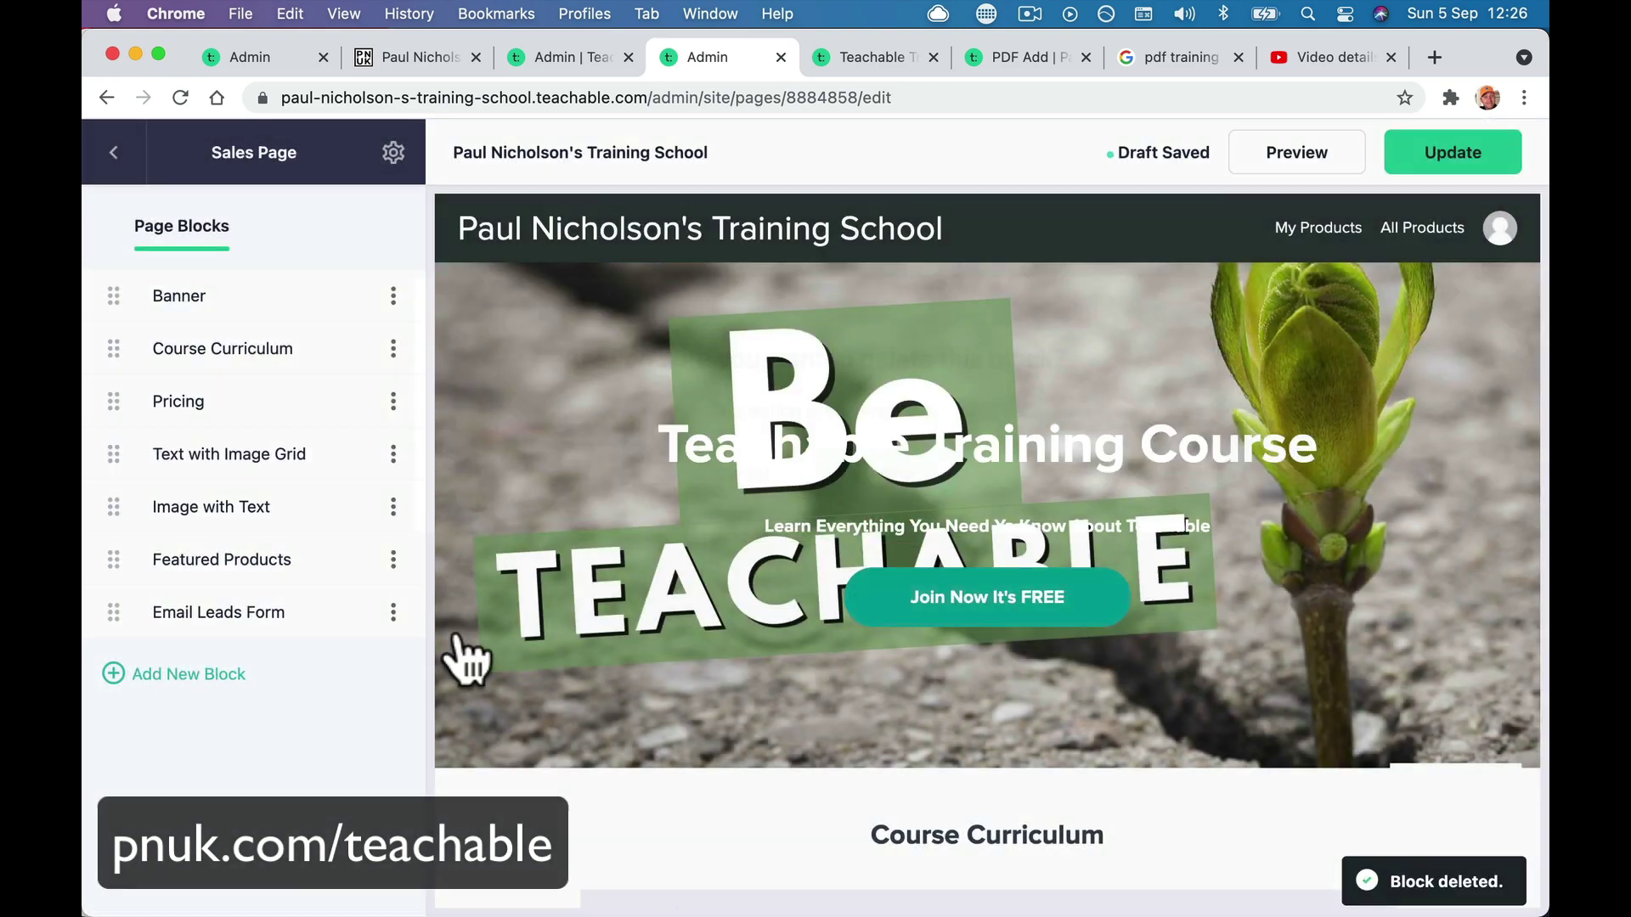
{"action": "left_click", "coordinate": [392, 459]}
{"action": "left_click", "coordinate": [374, 631]}
{"action": "left_click", "coordinate": [875, 594]}
Delete the Email Leads Form and Featured Products blocks, then show the Add New Block choices.
{"action": "scroll", "coordinate": [875, 659], "scroll_direction": "down", "scroll_amount": 15}
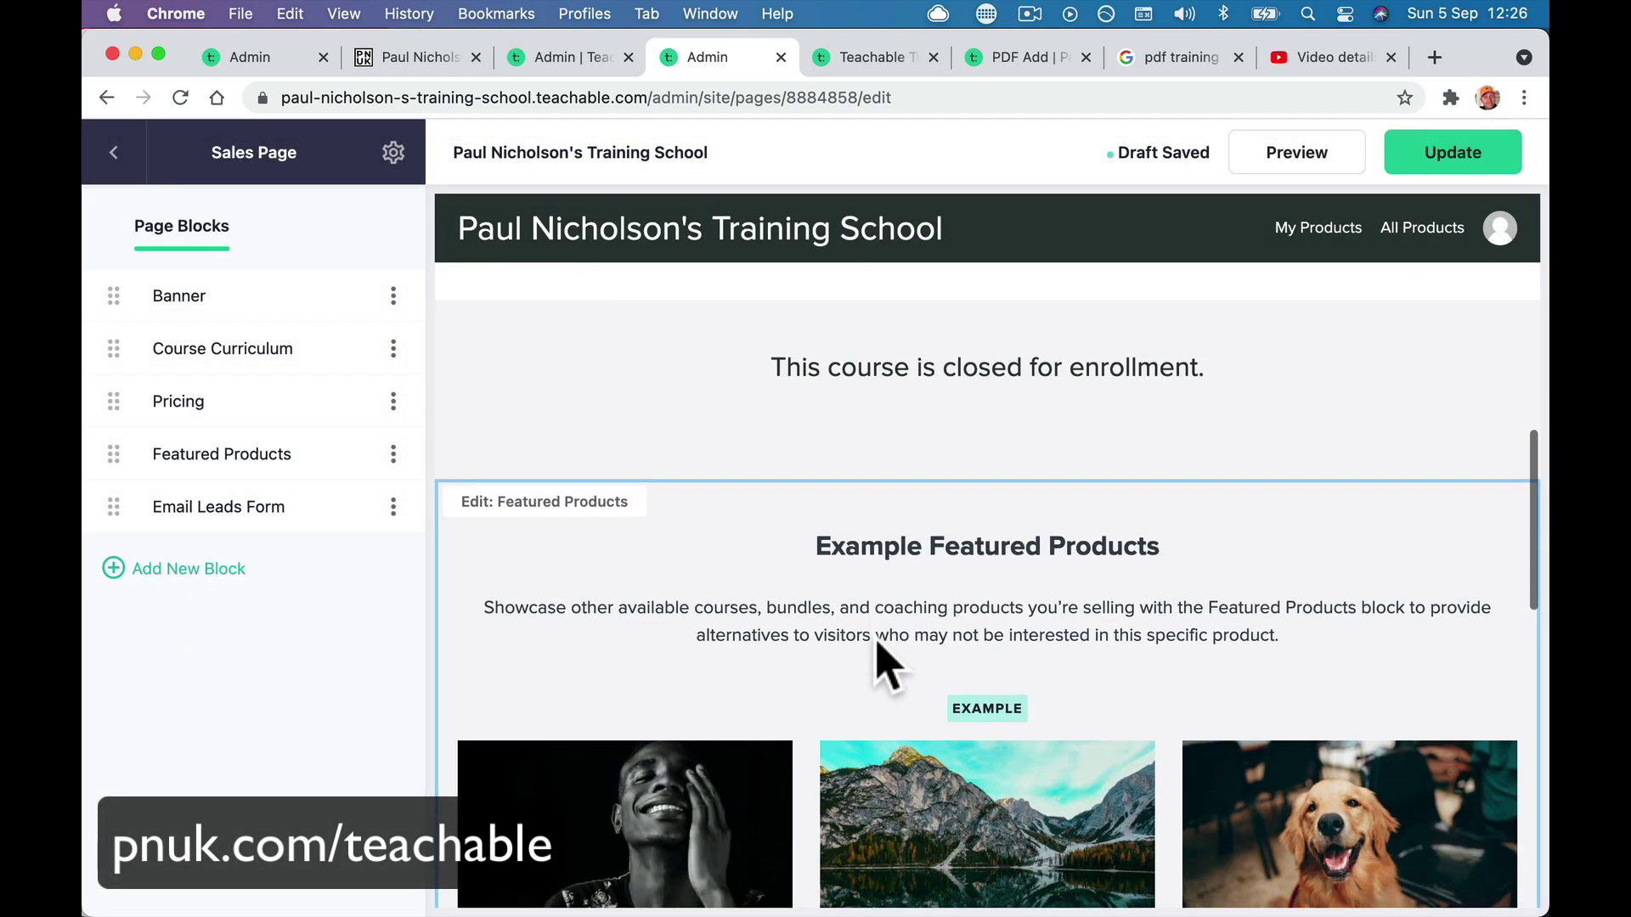
{"action": "scroll", "coordinate": [884, 666], "scroll_direction": "down", "scroll_amount": 4}
{"action": "scroll", "coordinate": [884, 666], "scroll_direction": "up", "scroll_amount": 7}
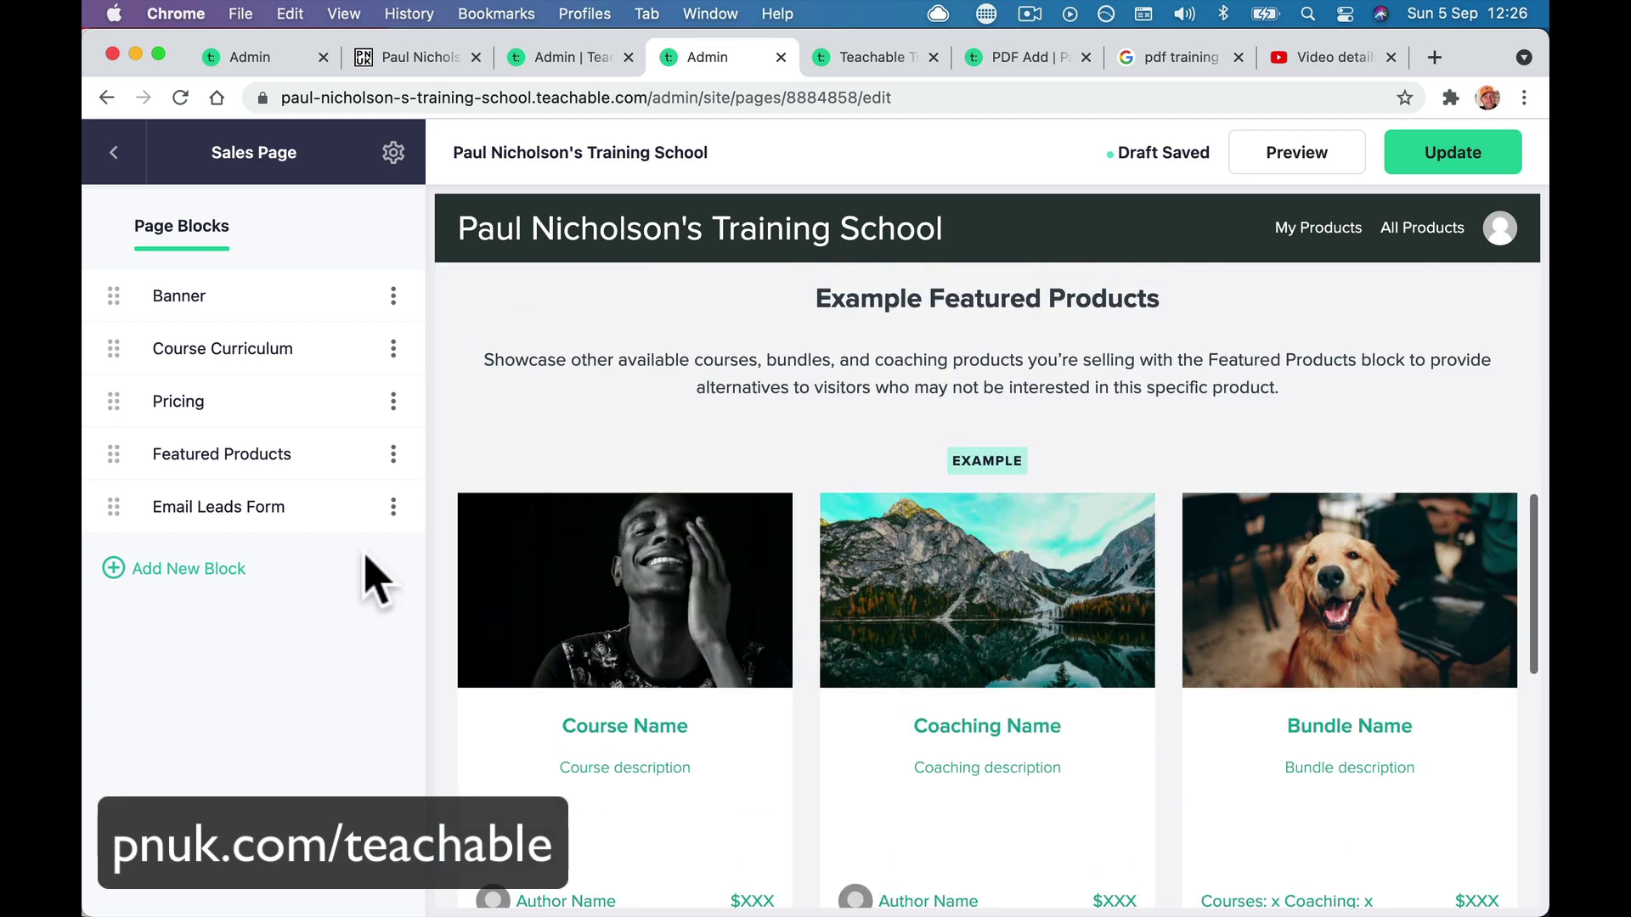
{"action": "left_click", "coordinate": [392, 507]}
{"action": "left_click", "coordinate": [355, 685]}
{"action": "left_click", "coordinate": [850, 595]}
{"action": "left_click", "coordinate": [393, 454]}
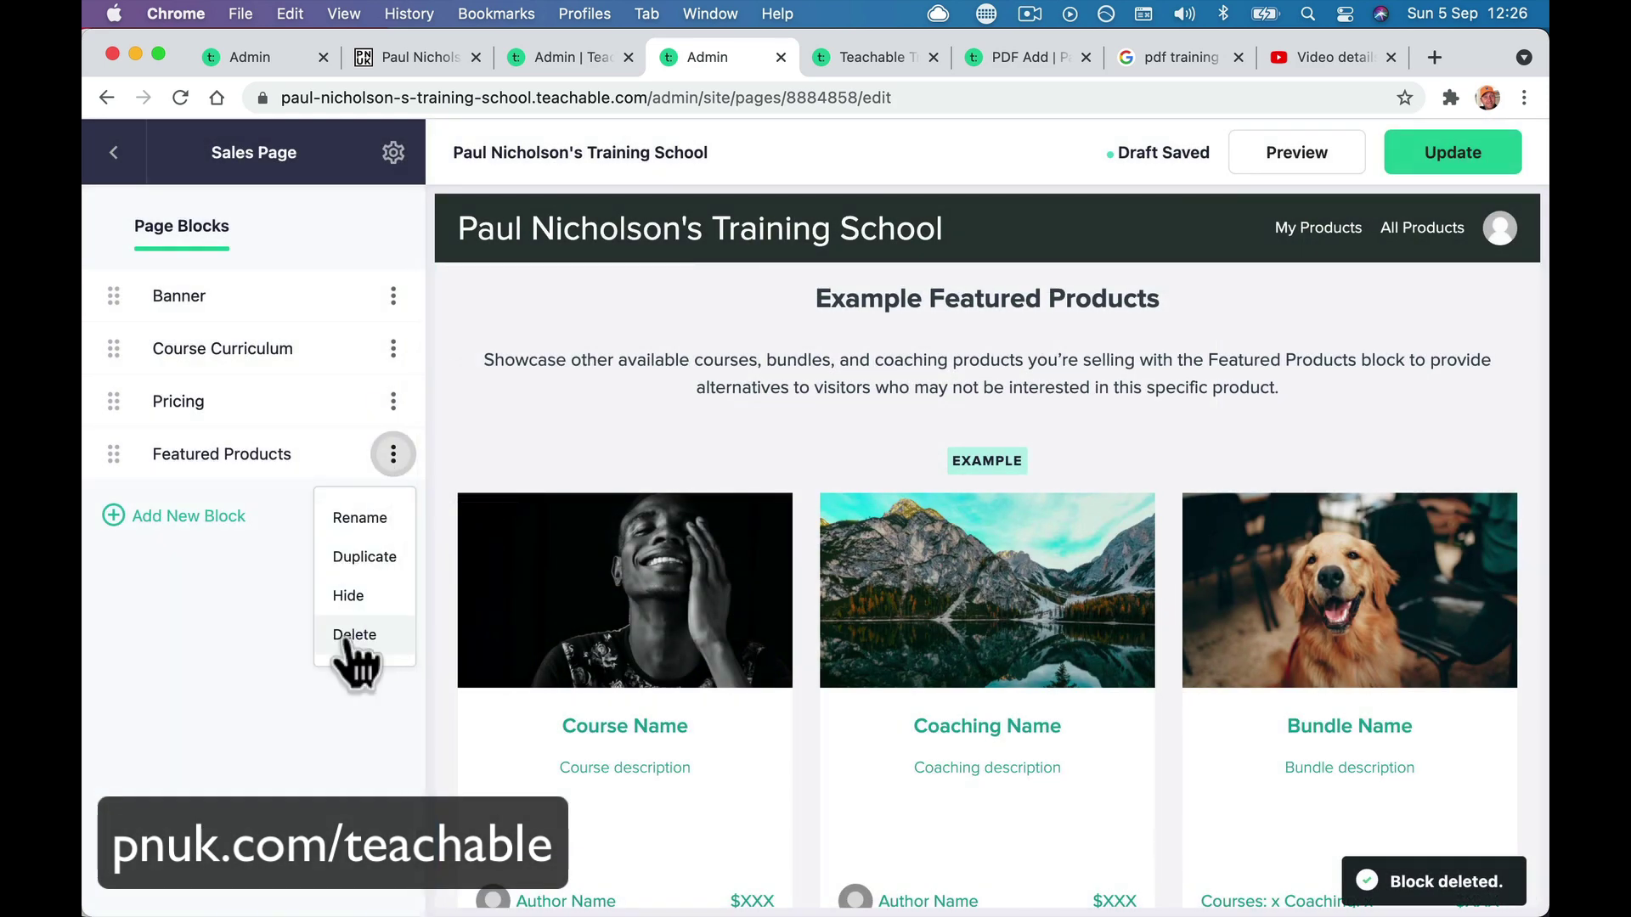
{"action": "left_click", "coordinate": [355, 632]}
{"action": "left_click", "coordinate": [939, 586]}
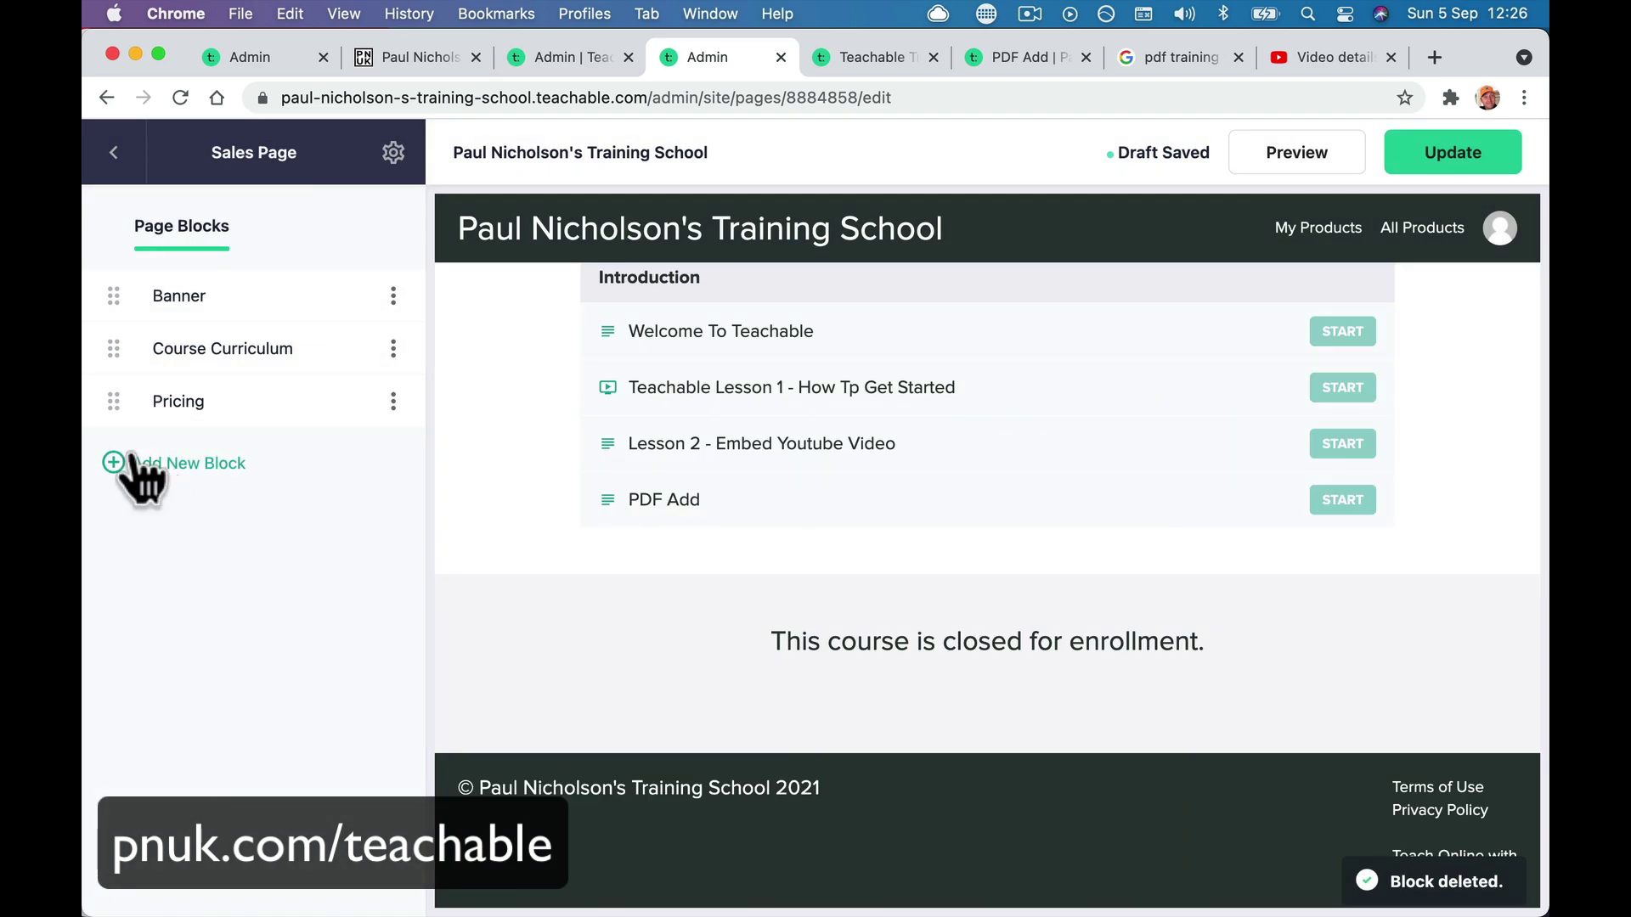
{"action": "left_click", "coordinate": [132, 467]}
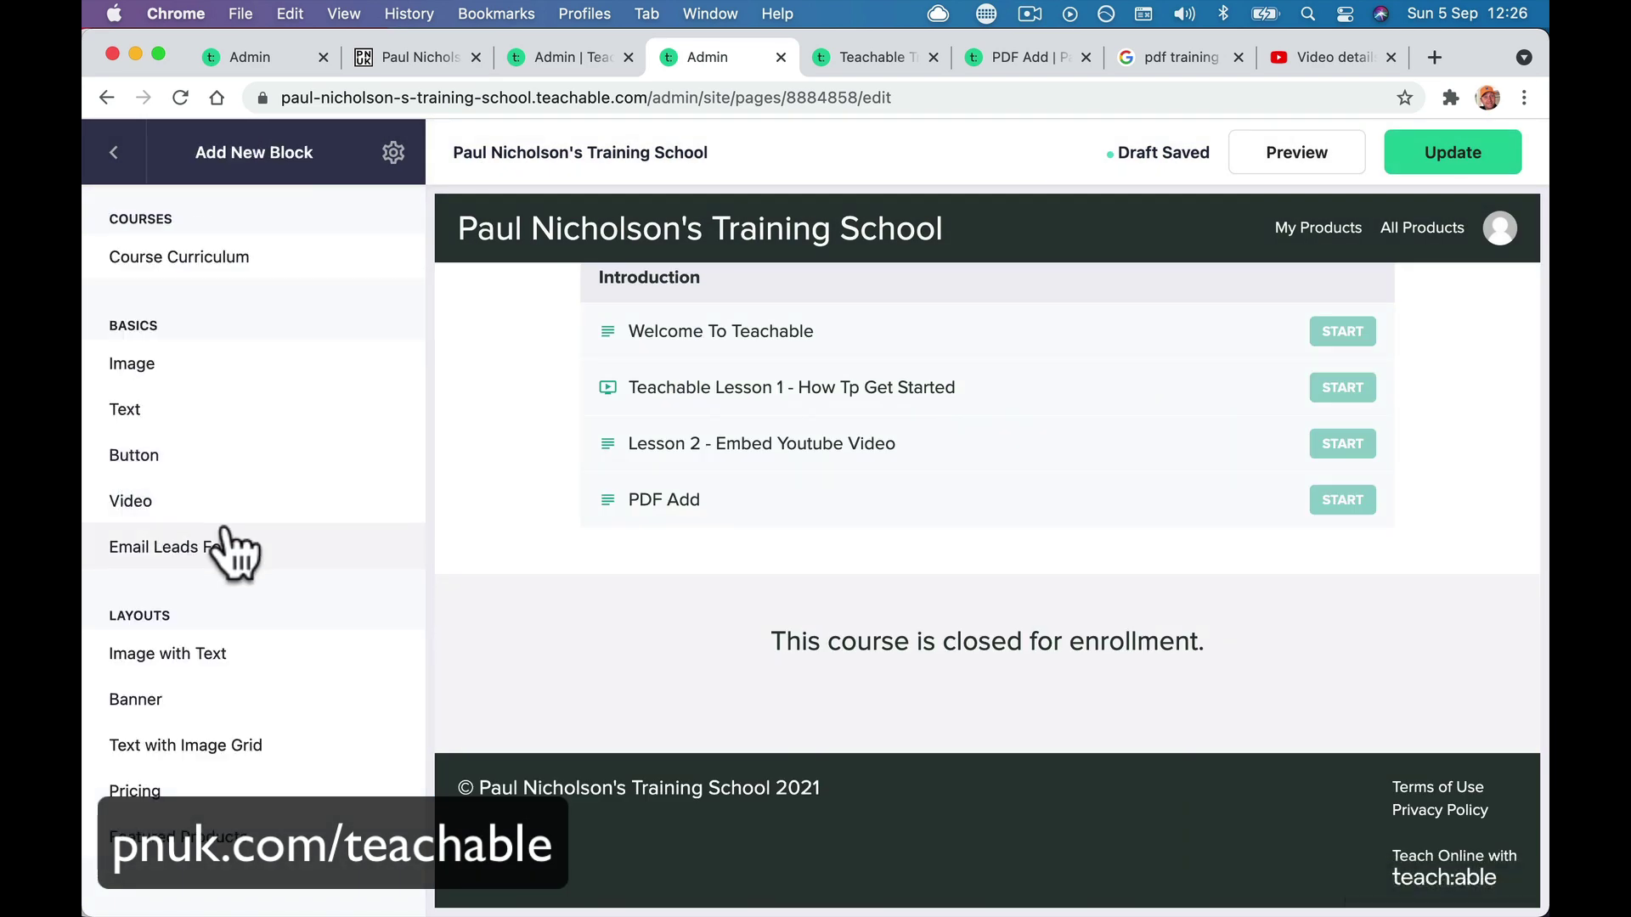
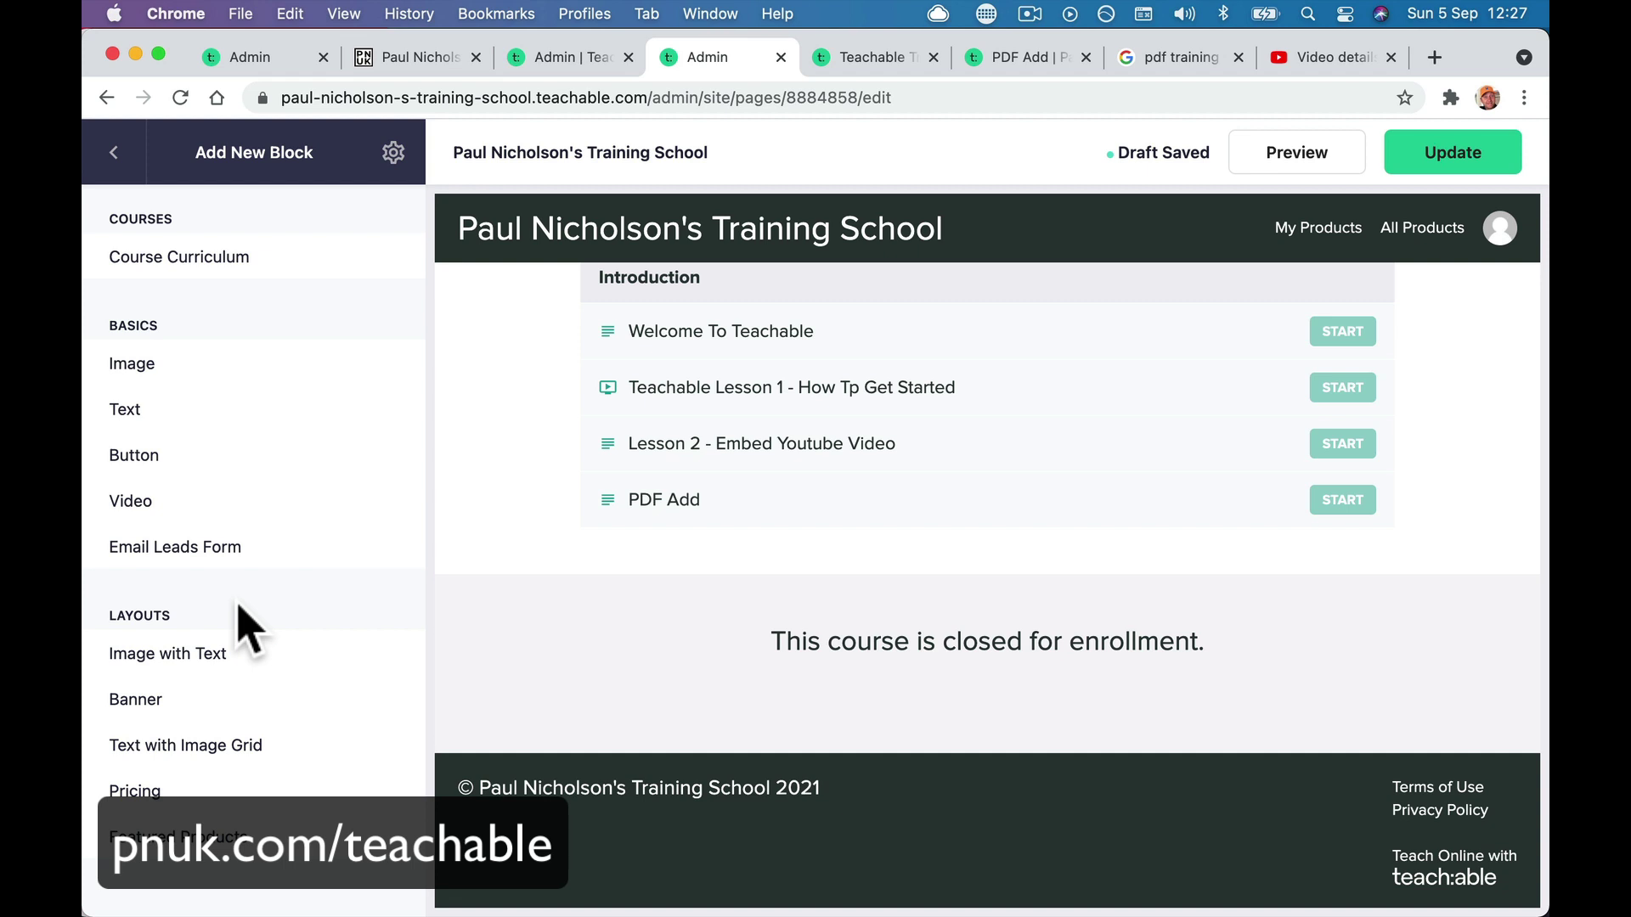
Add a 'Signup Now' button at the page bottom that goes to the FREE plan checkout page.
{"action": "left_click", "coordinate": [253, 456]}
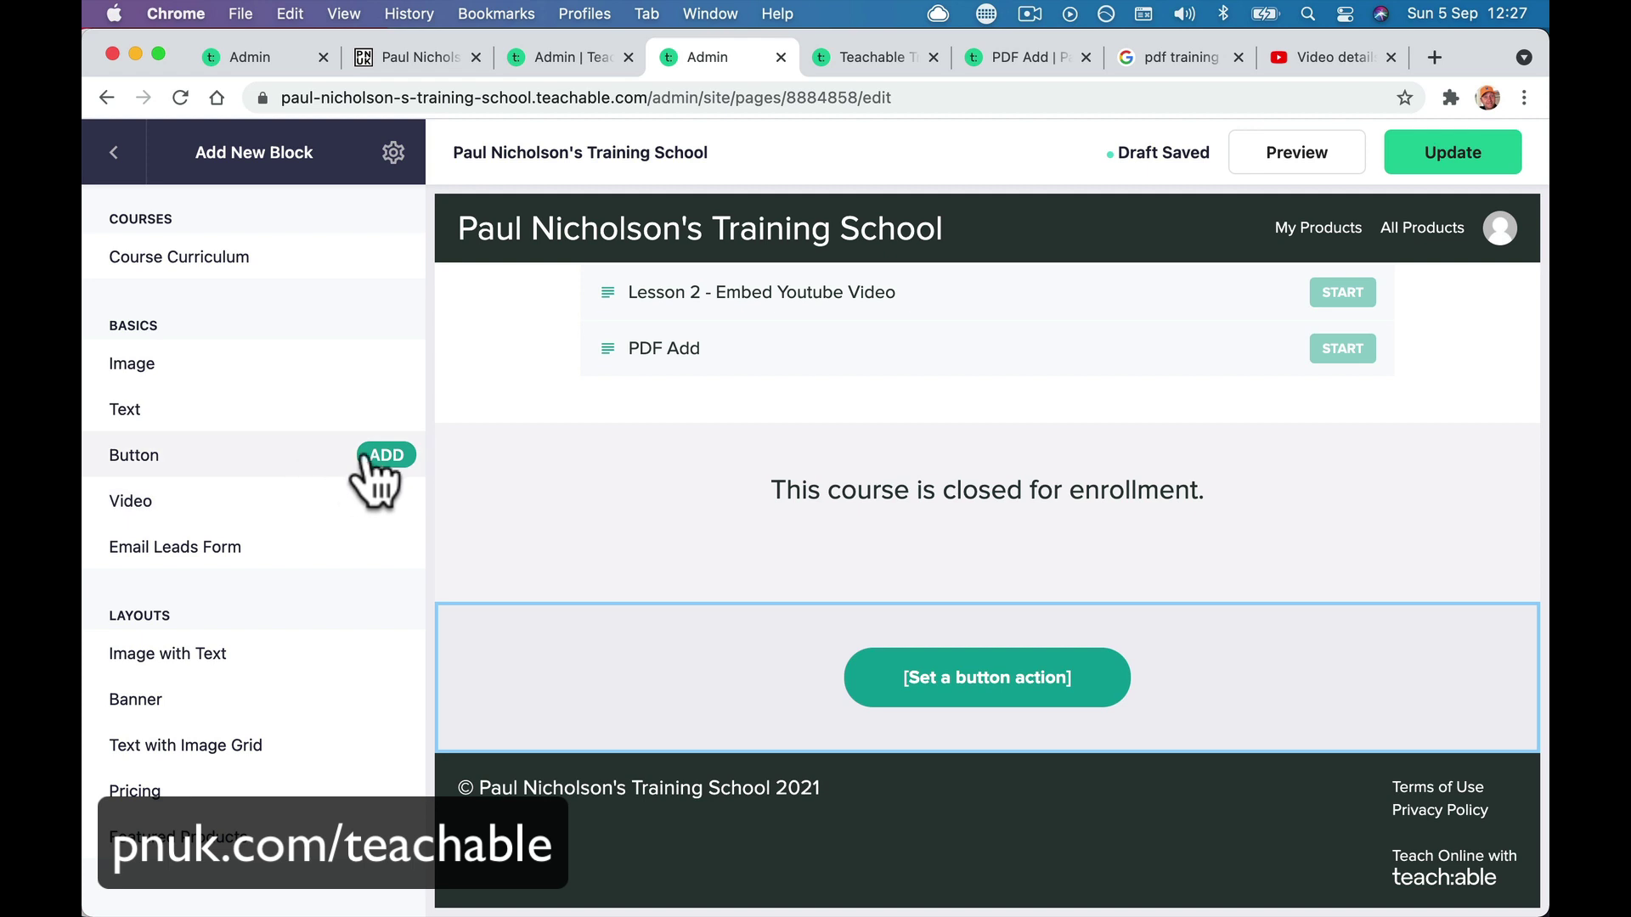
{"action": "left_click", "coordinate": [391, 461]}
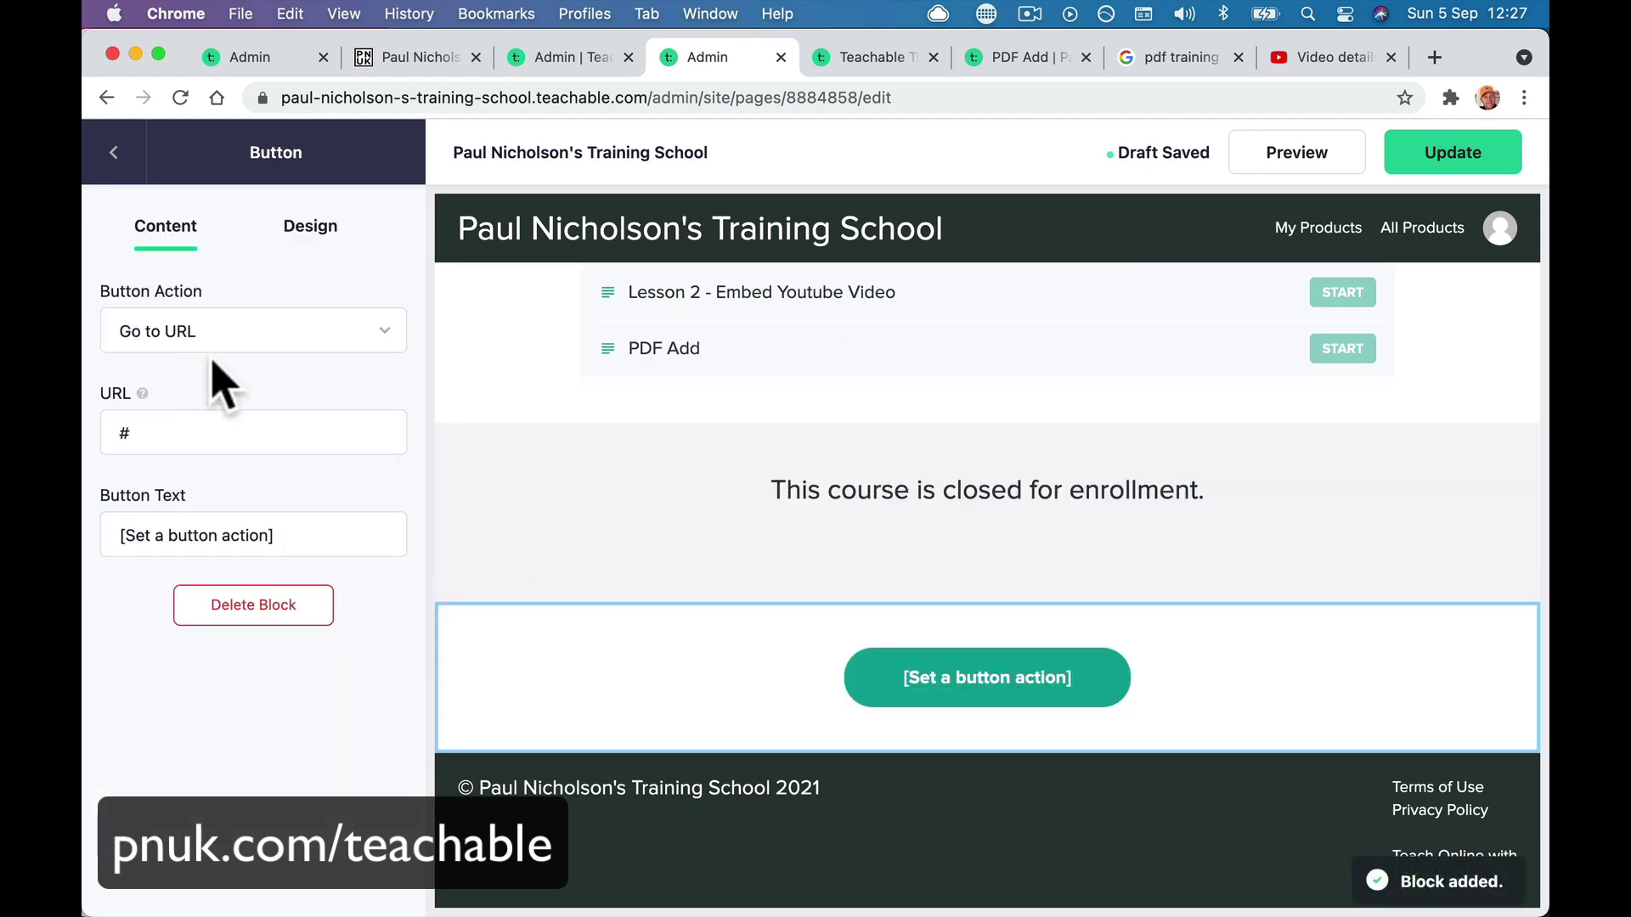
{"action": "left_click", "coordinate": [241, 347]}
{"action": "left_click", "coordinate": [238, 358]}
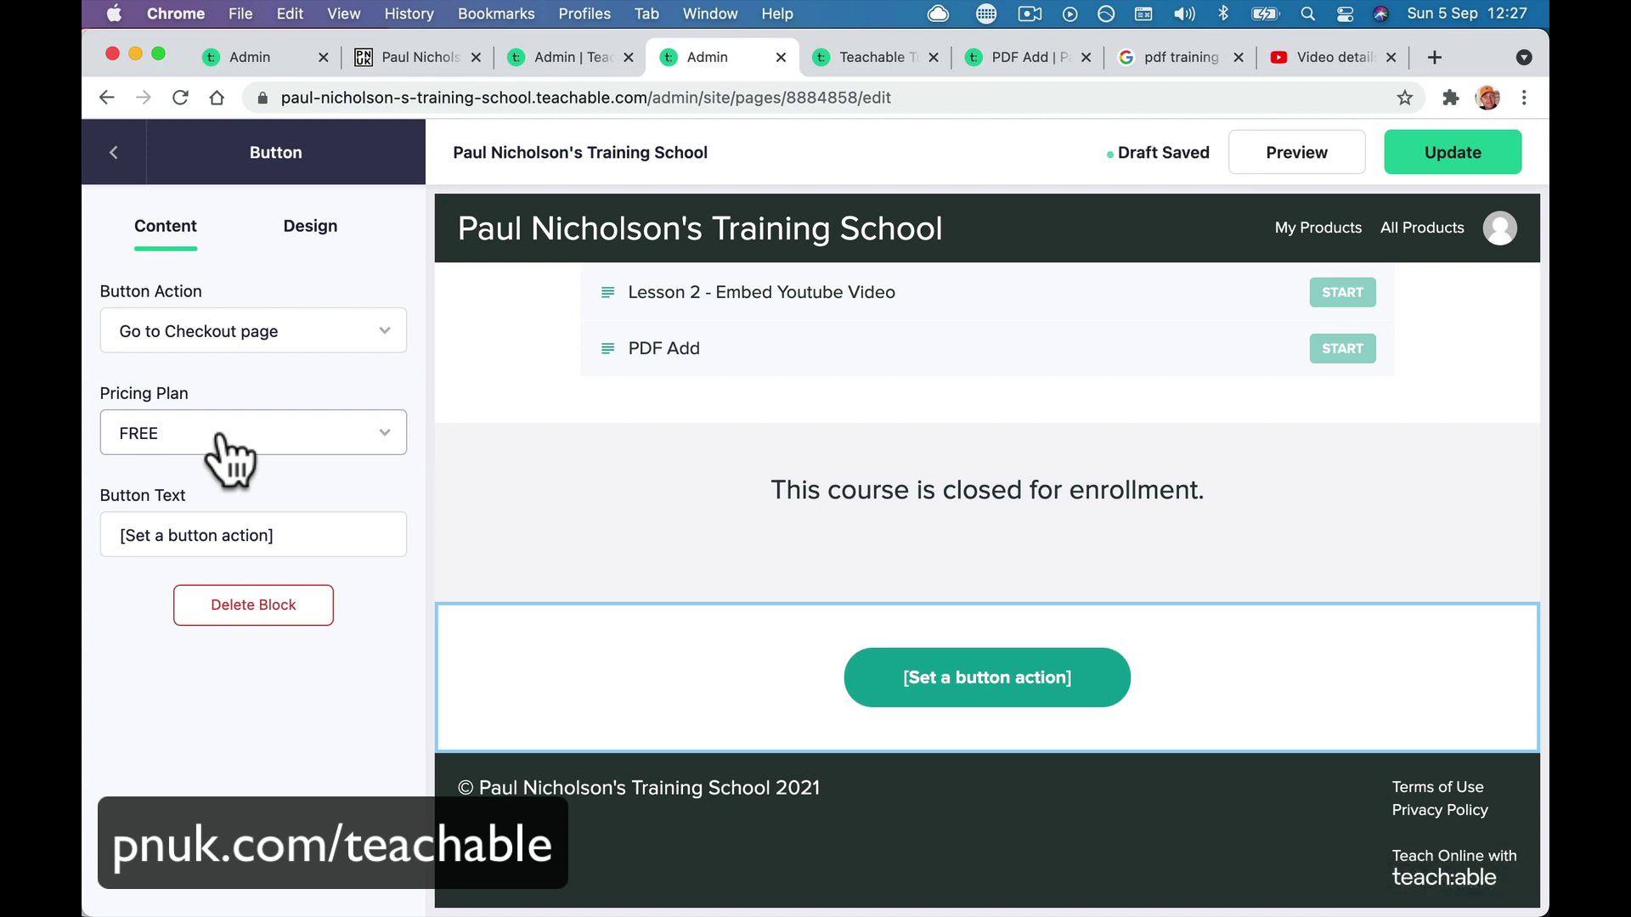
{"action": "triple_click", "coordinate": [231, 535]}
{"action": "type", "text": "Signup Now"}
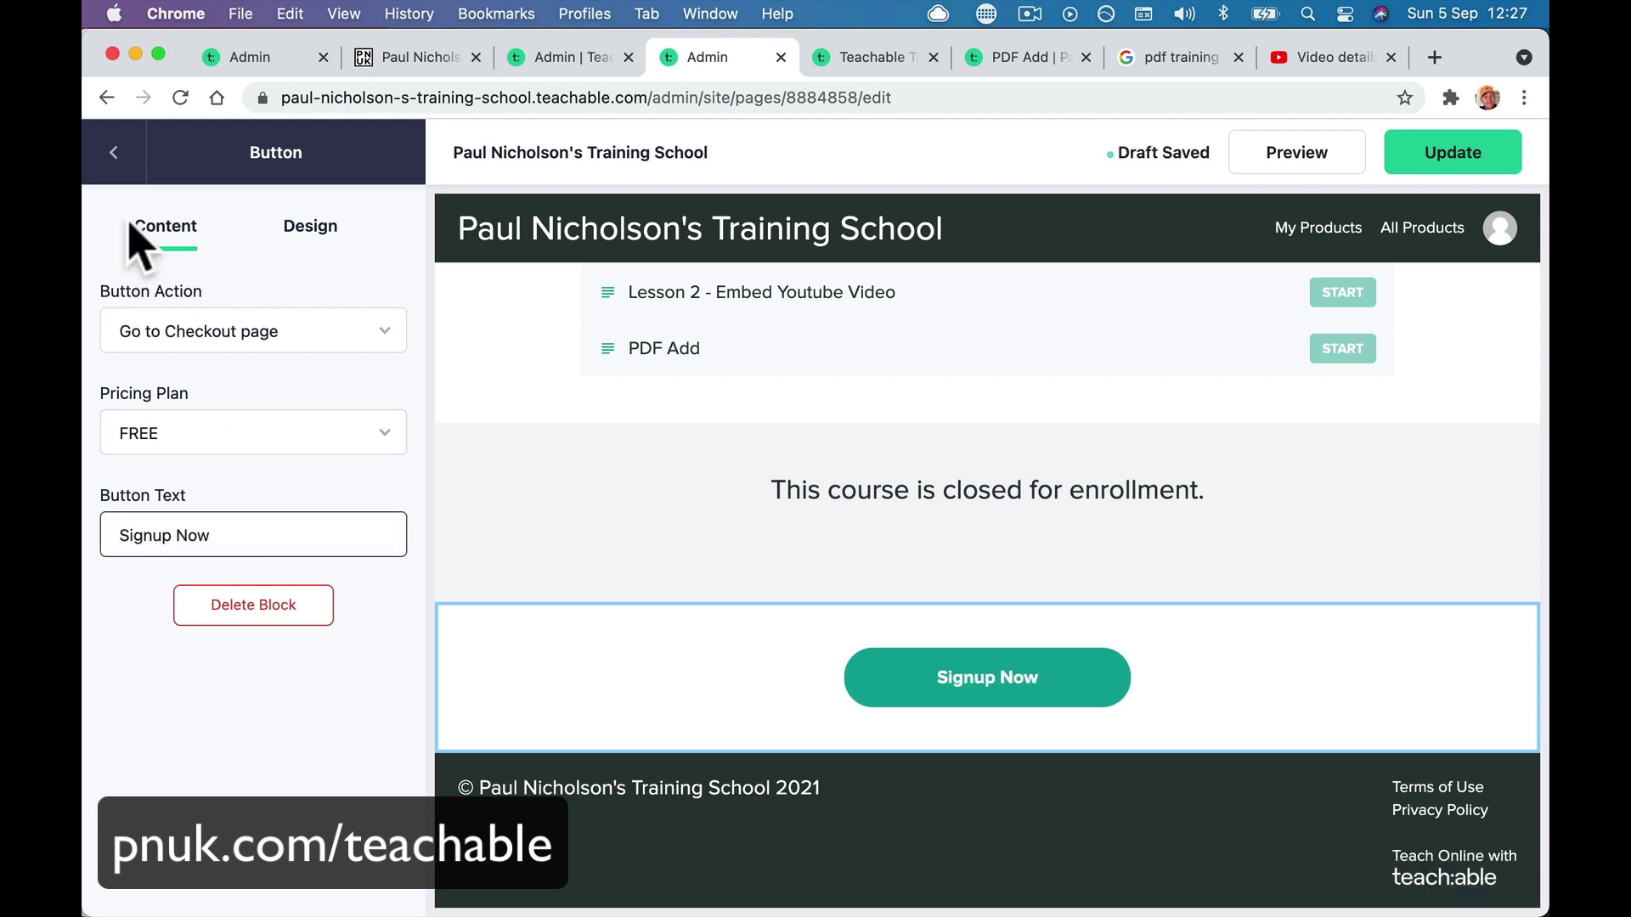
{"action": "left_click", "coordinate": [113, 152]}
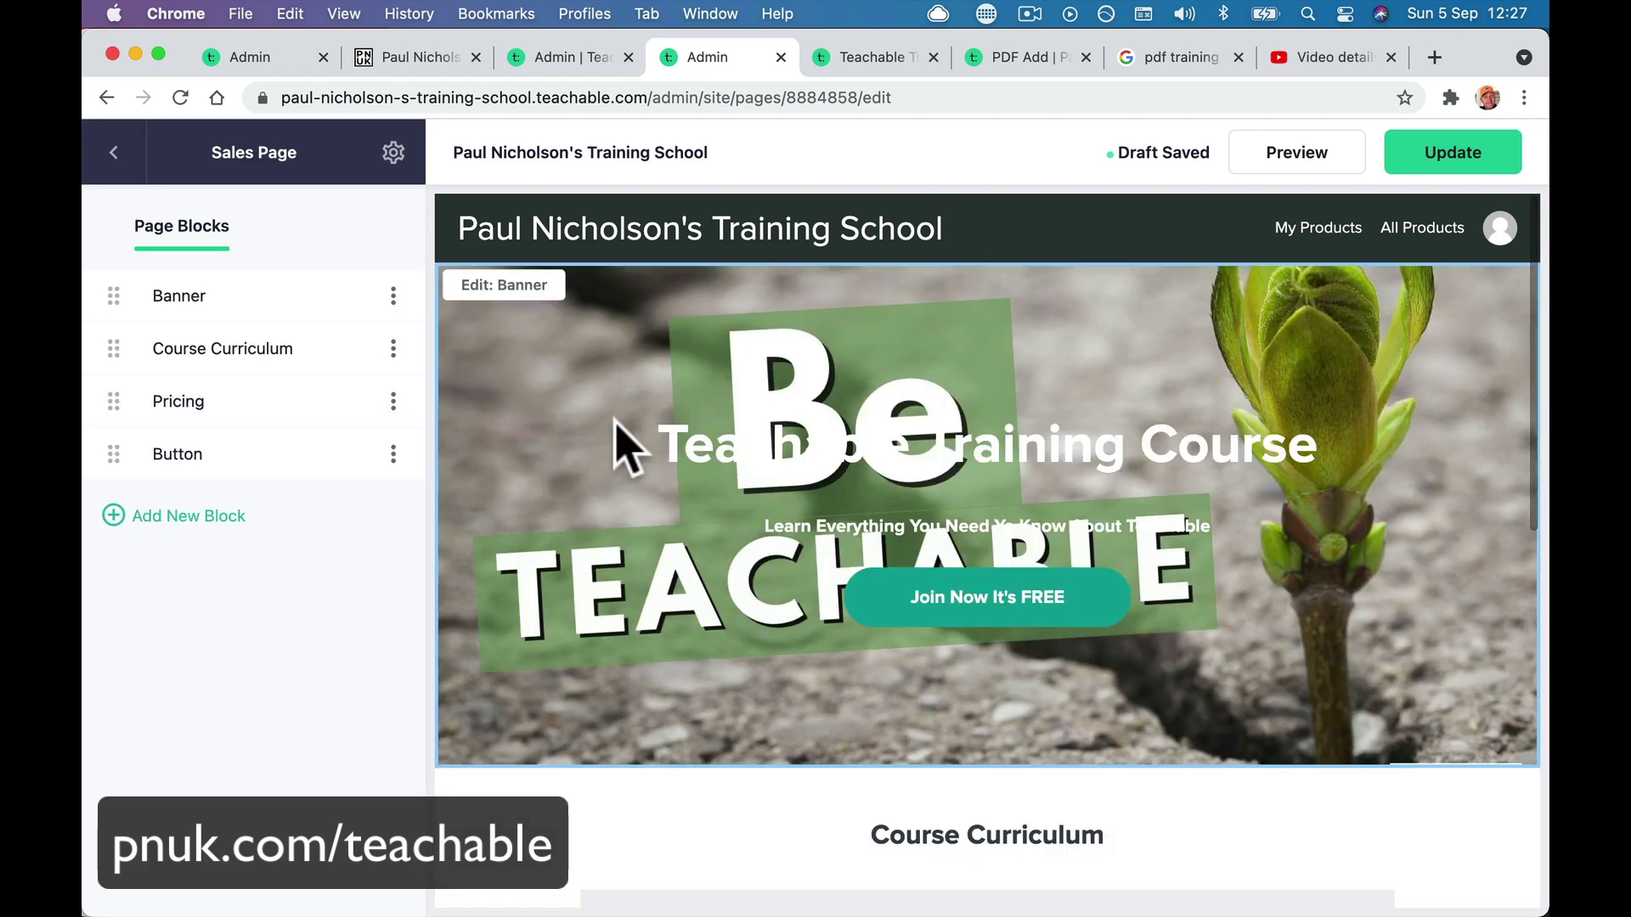
Start replacing the banner background with a web image search for 'learning'.
{"action": "left_click", "coordinate": [619, 436]}
{"action": "left_click", "coordinate": [236, 412]}
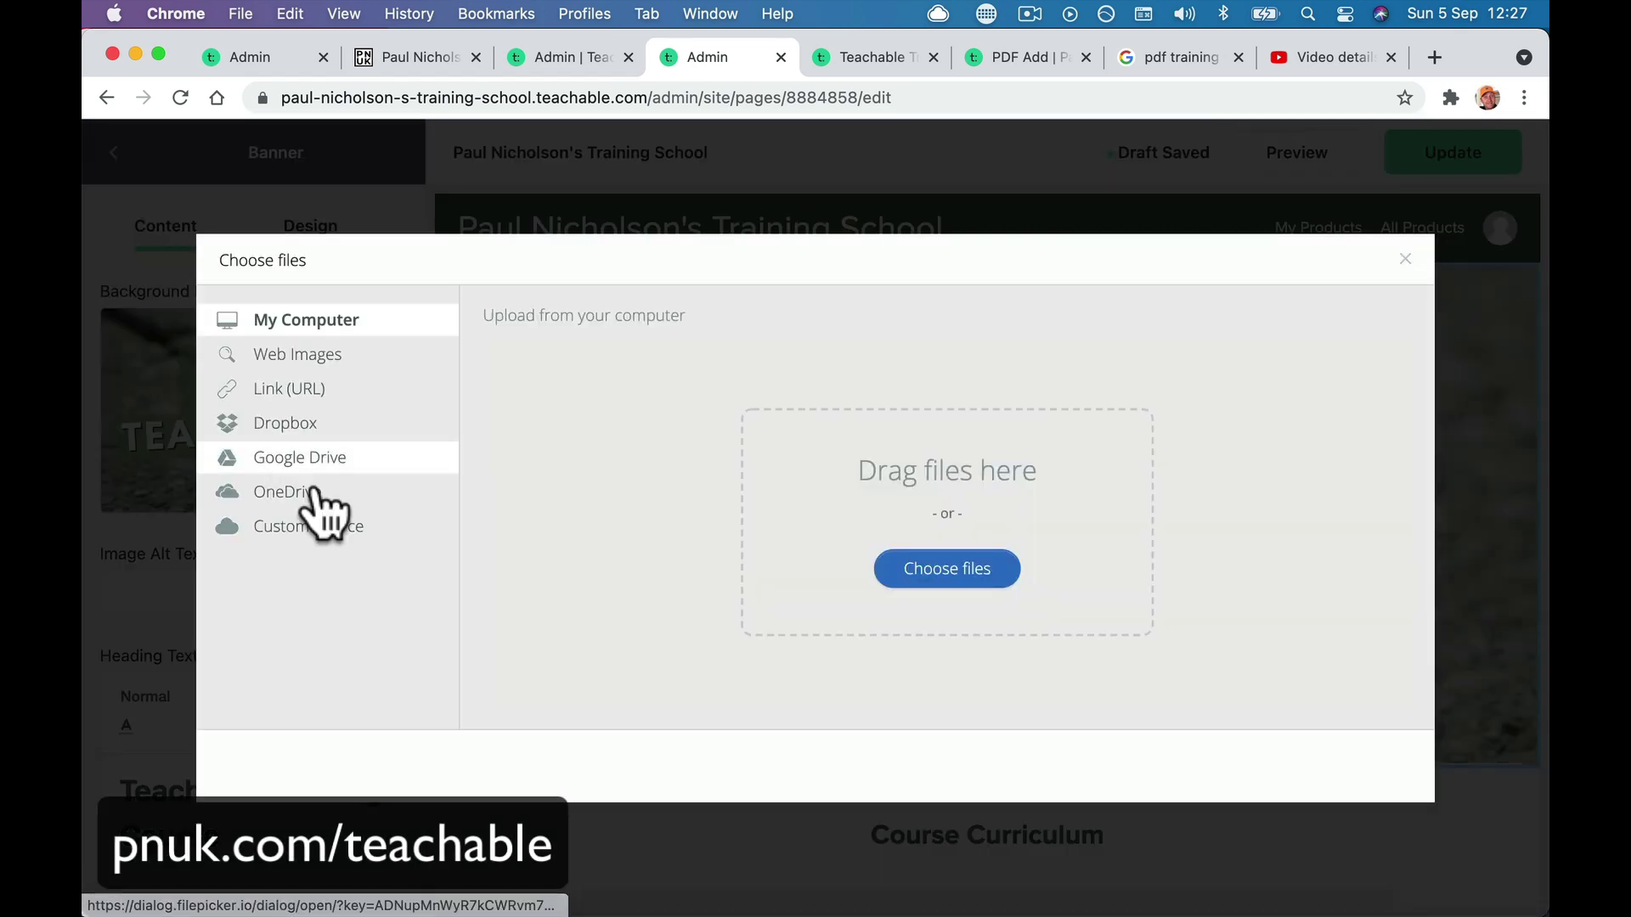
{"action": "left_click", "coordinate": [361, 356]}
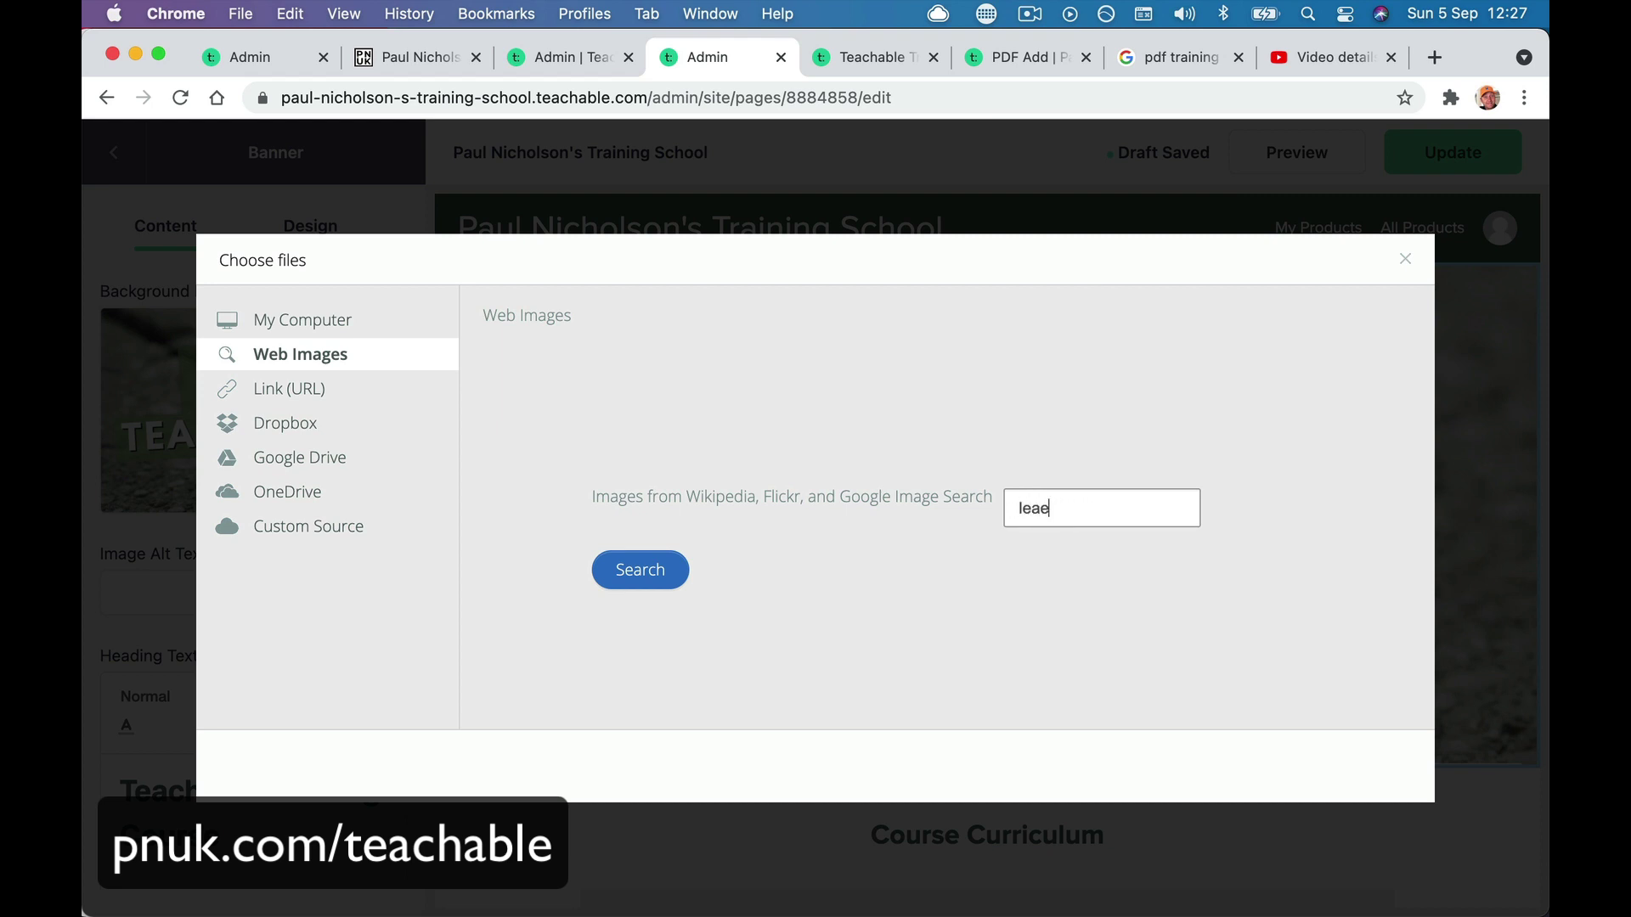
{"action": "key", "text": "Return"}
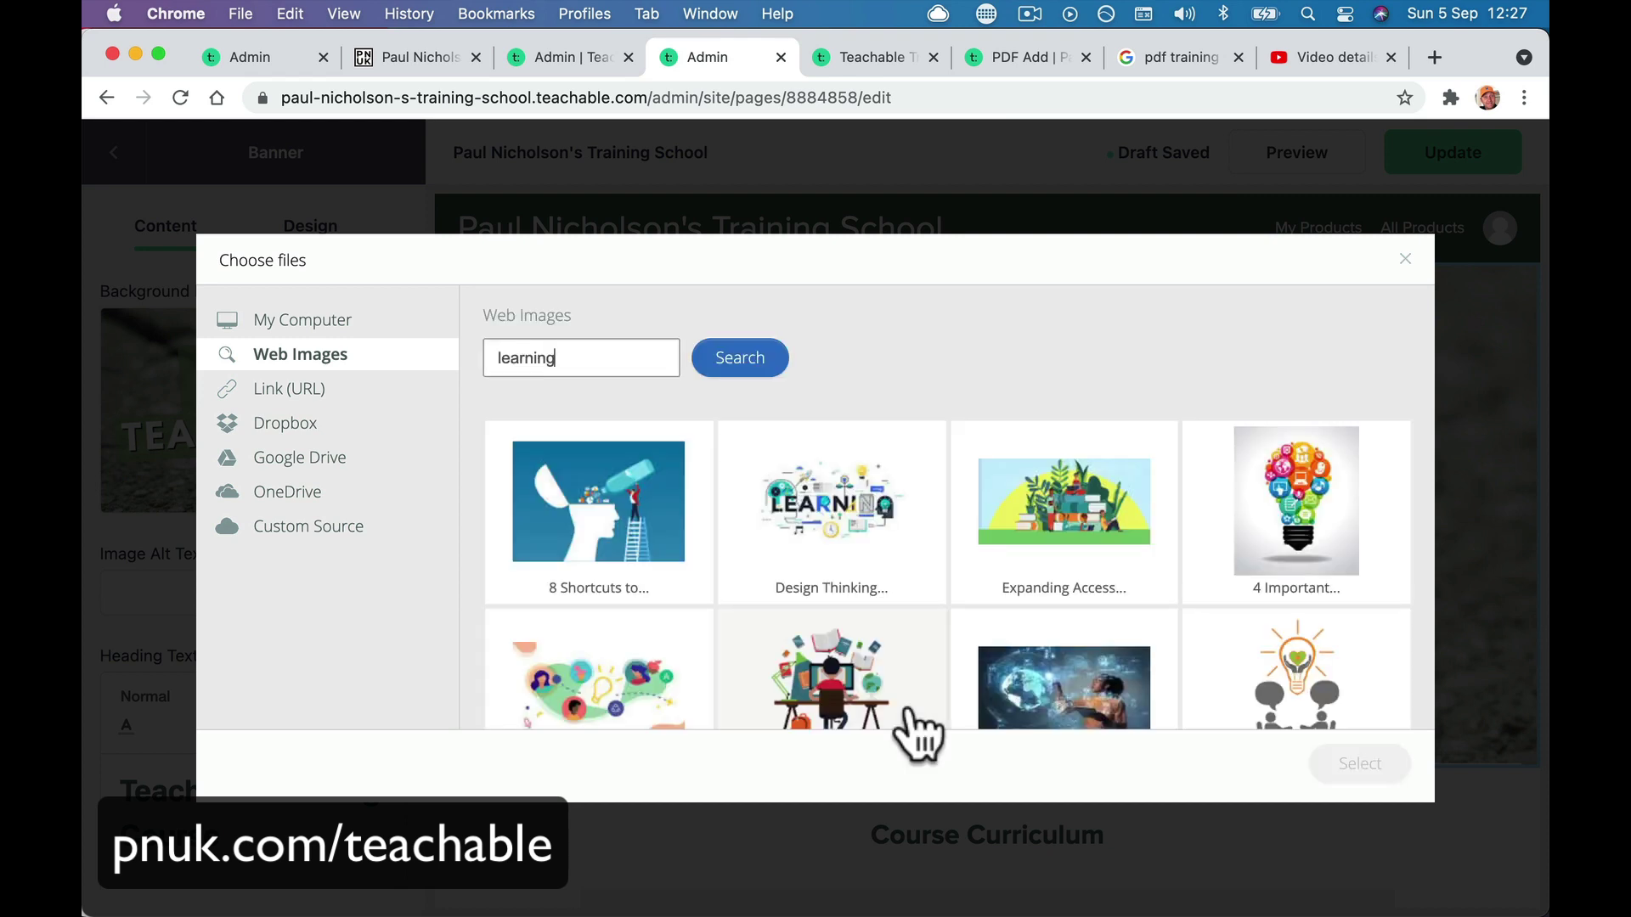
Upload the MAGICAL LEARNING lightbulb image as the banner background.
{"action": "scroll", "coordinate": [892, 620], "scroll_direction": "down", "scroll_amount": 5}
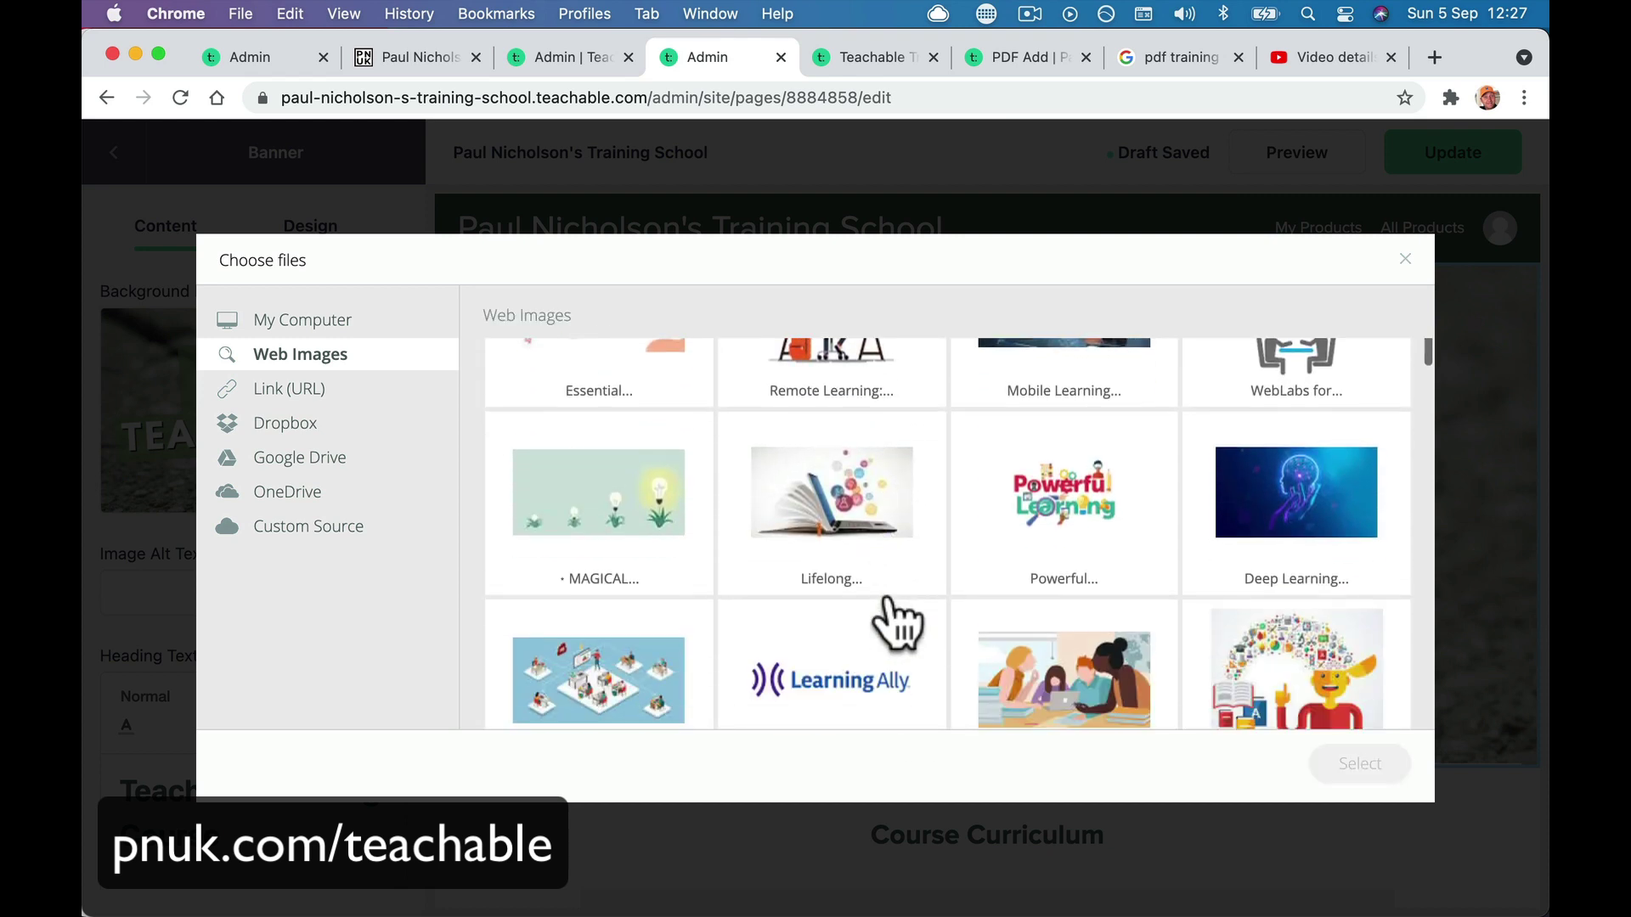
{"action": "scroll", "coordinate": [896, 626], "scroll_direction": "down", "scroll_amount": 2}
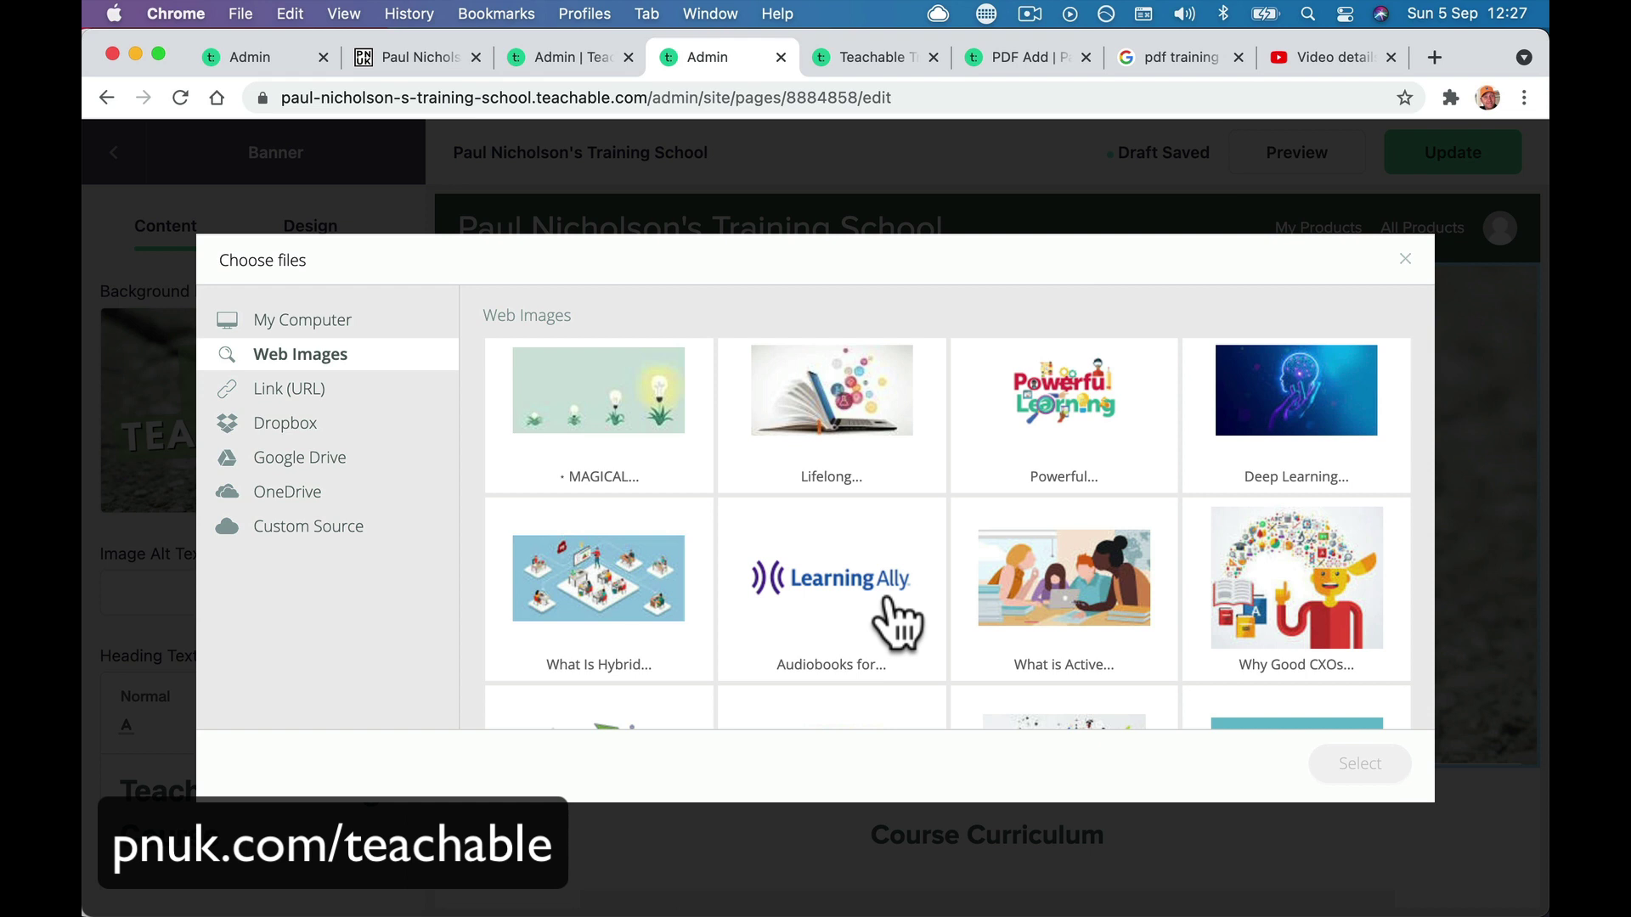
{"action": "scroll", "coordinate": [892, 620], "scroll_direction": "down", "scroll_amount": 1}
{"action": "scroll", "coordinate": [892, 620], "scroll_direction": "up", "scroll_amount": 3}
{"action": "left_click", "coordinate": [594, 533]}
{"action": "left_click", "coordinate": [1296, 772]}
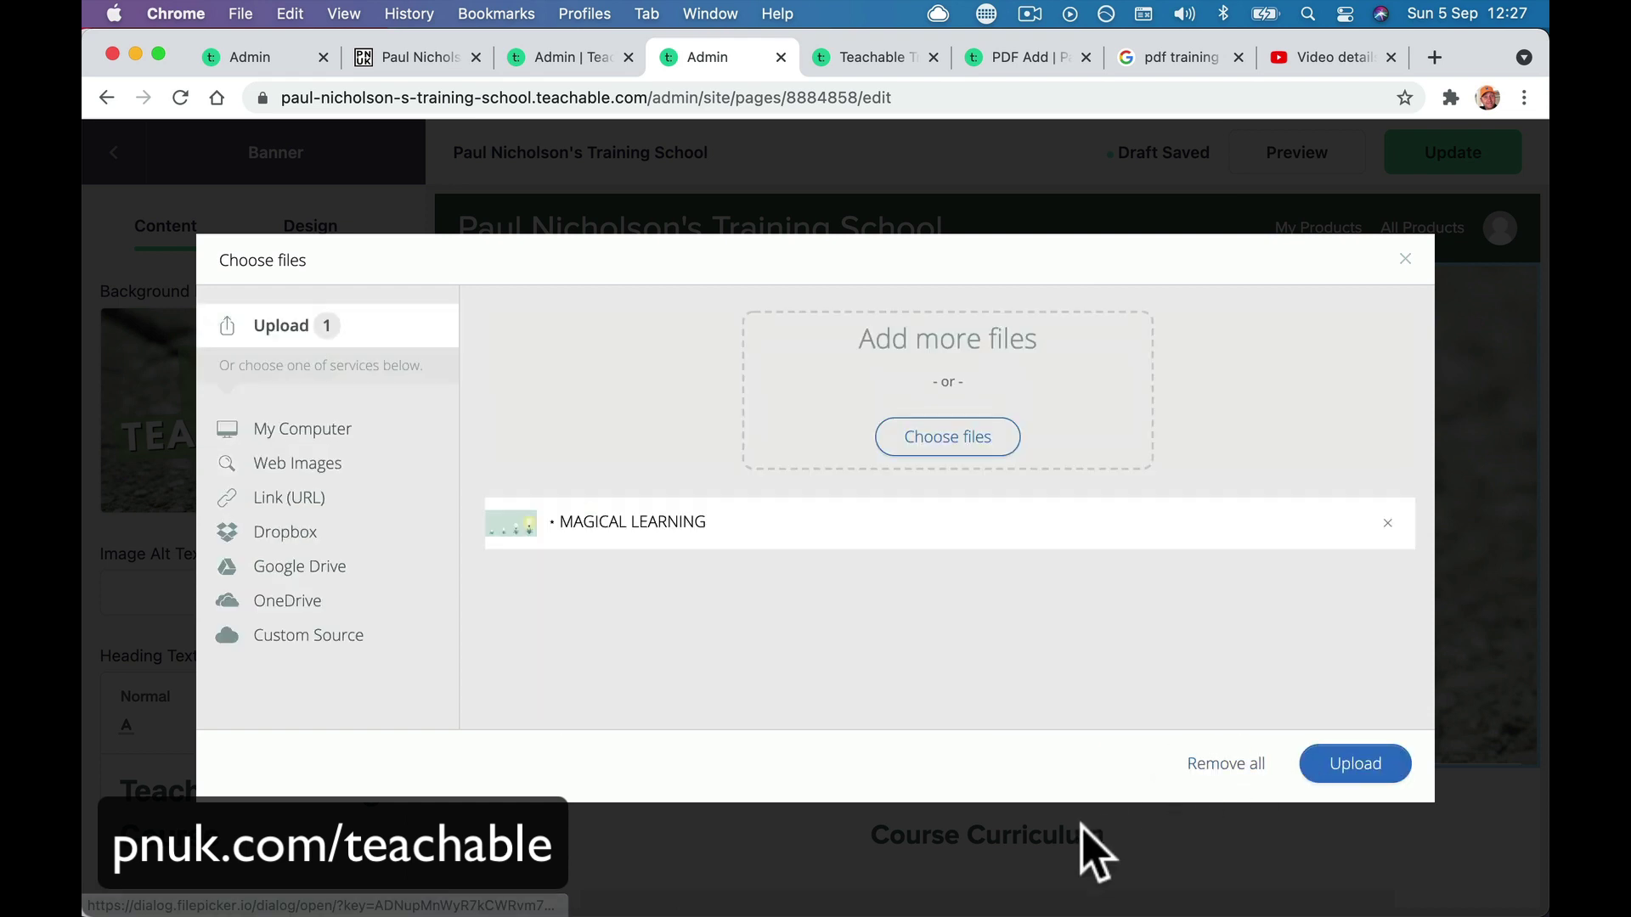
{"action": "left_click", "coordinate": [1350, 767]}
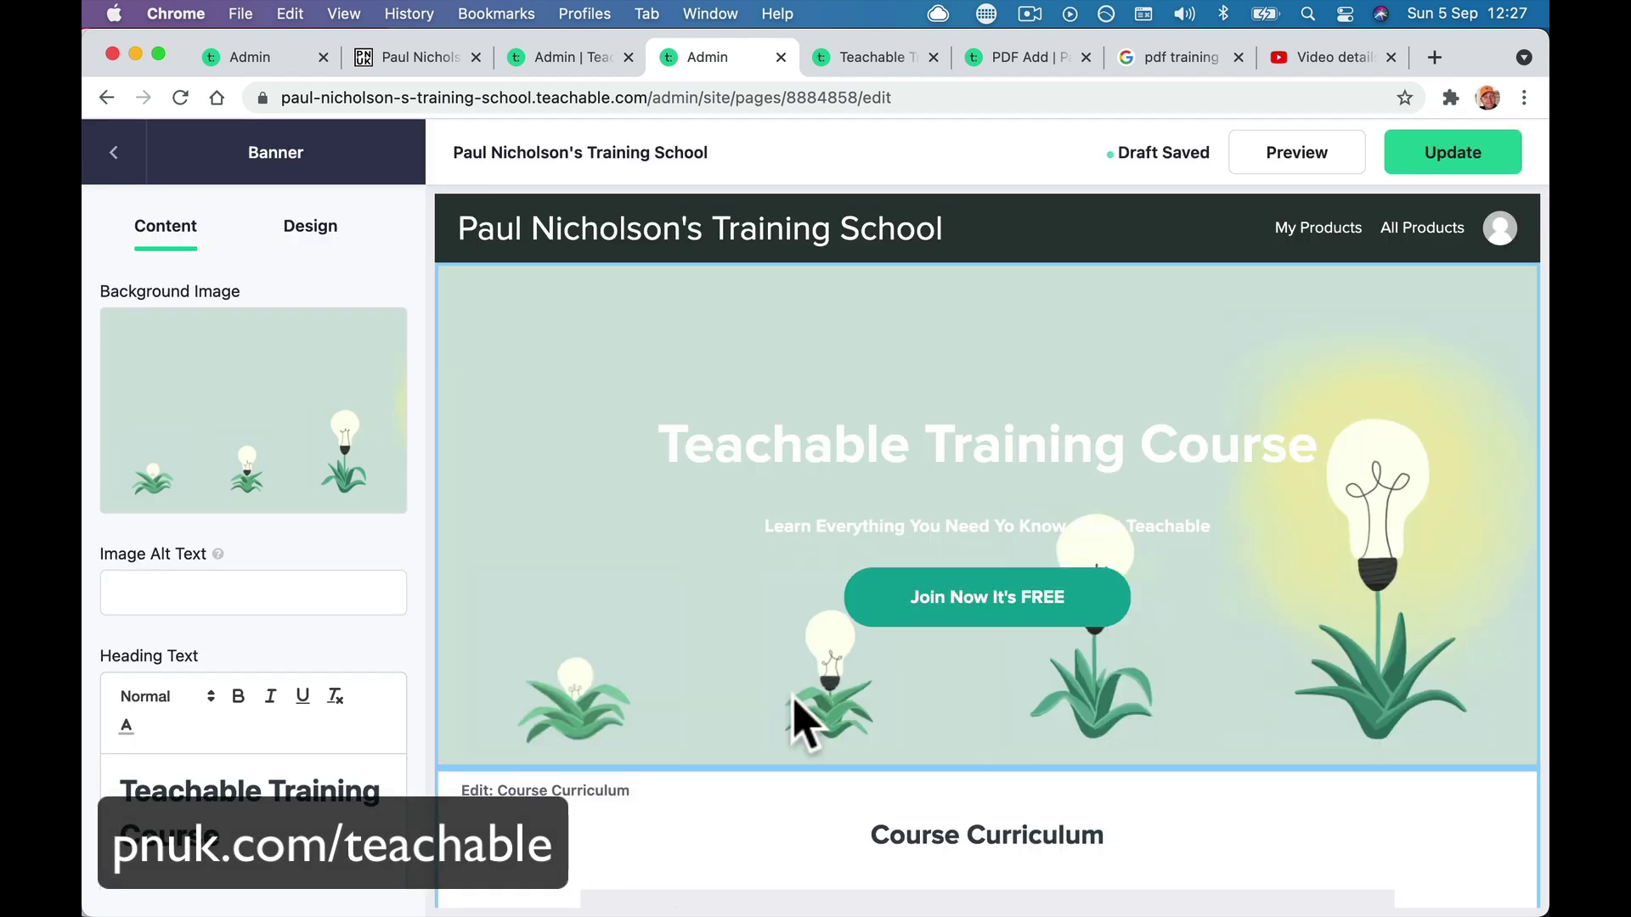
Set the banner background colour to dark #222226, keeping image opacity at 1.
{"action": "scroll", "coordinate": [237, 699], "scroll_direction": "down", "scroll_amount": 10}
{"action": "scroll", "coordinate": [230, 679], "scroll_direction": "down", "scroll_amount": 3}
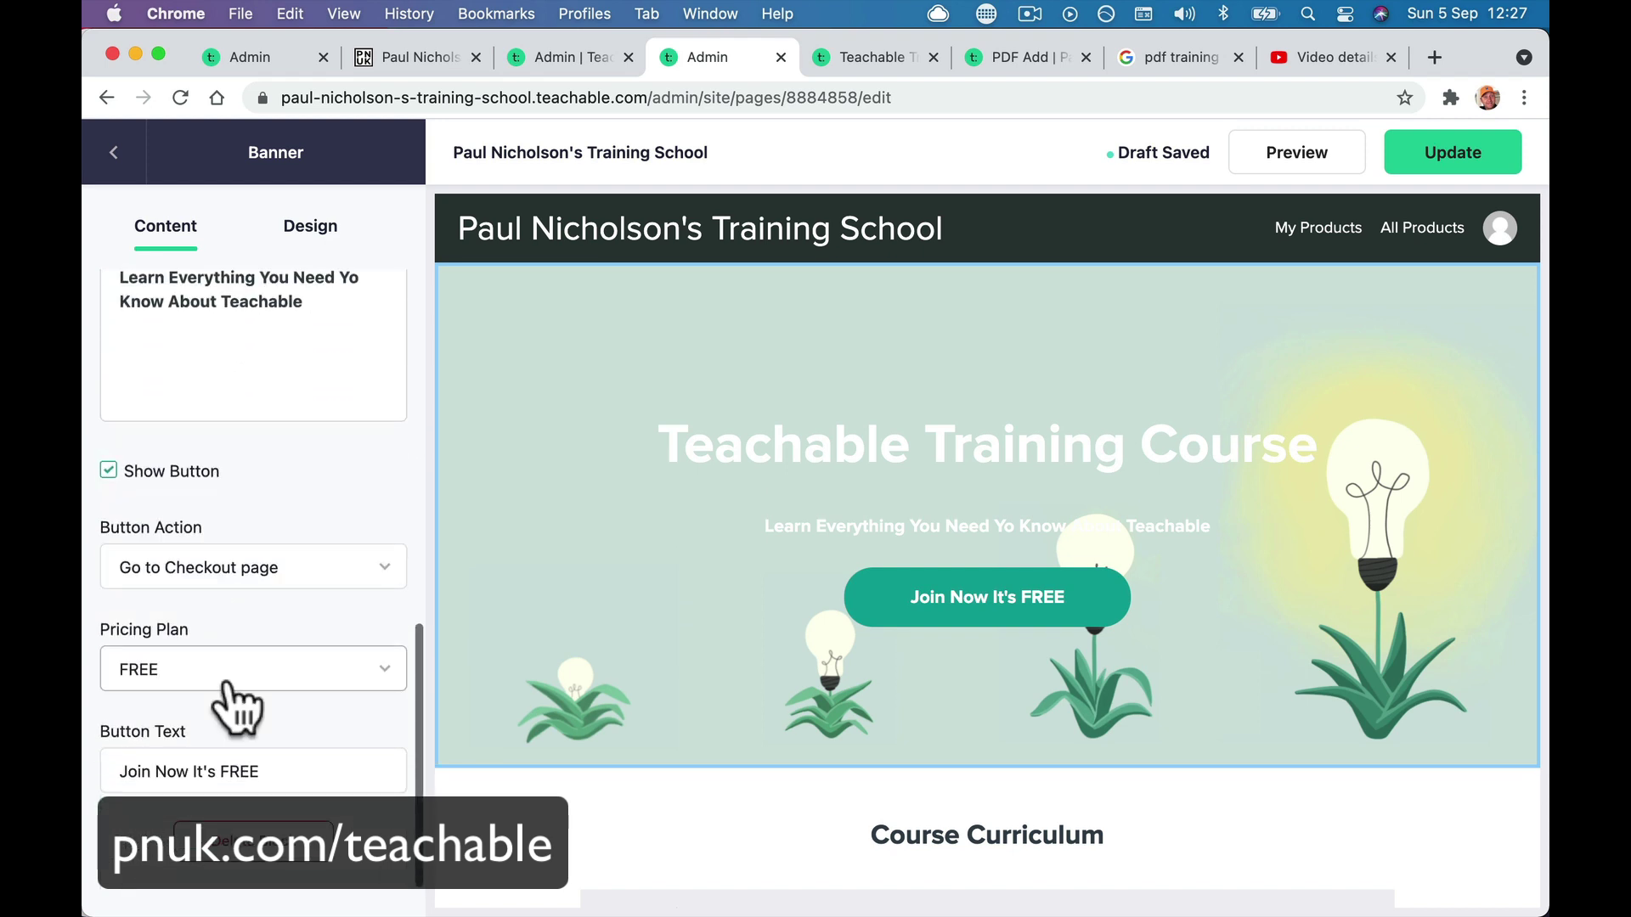
{"action": "scroll", "coordinate": [240, 706], "scroll_direction": "up", "scroll_amount": 6}
{"action": "left_click", "coordinate": [312, 230]}
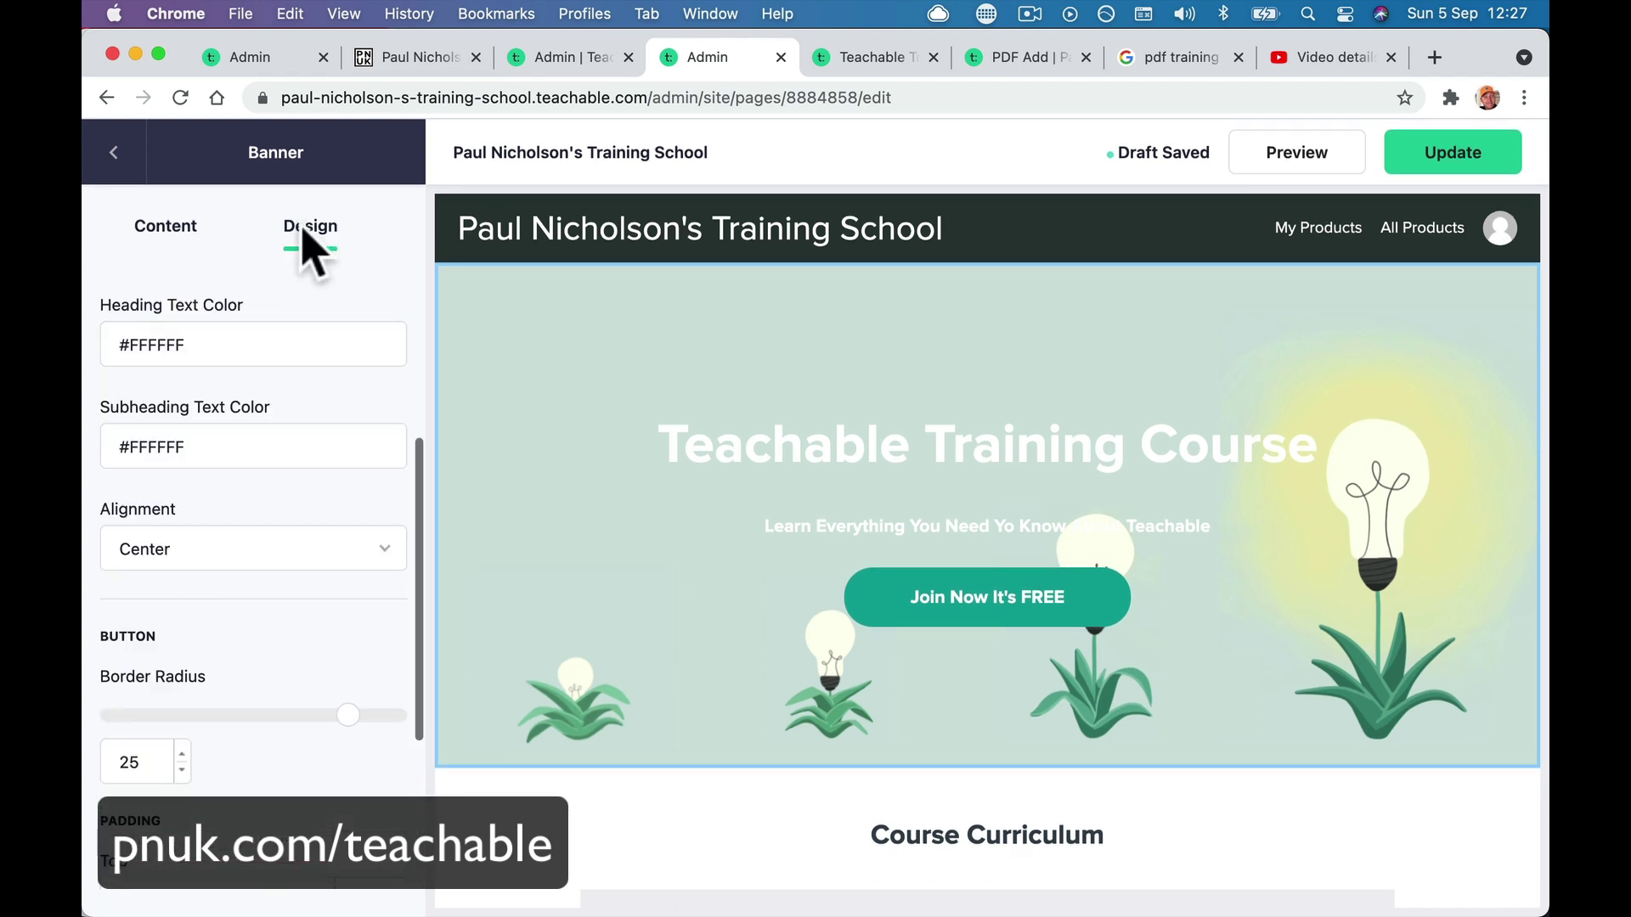
{"action": "scroll", "coordinate": [303, 407], "scroll_direction": "down", "scroll_amount": 7}
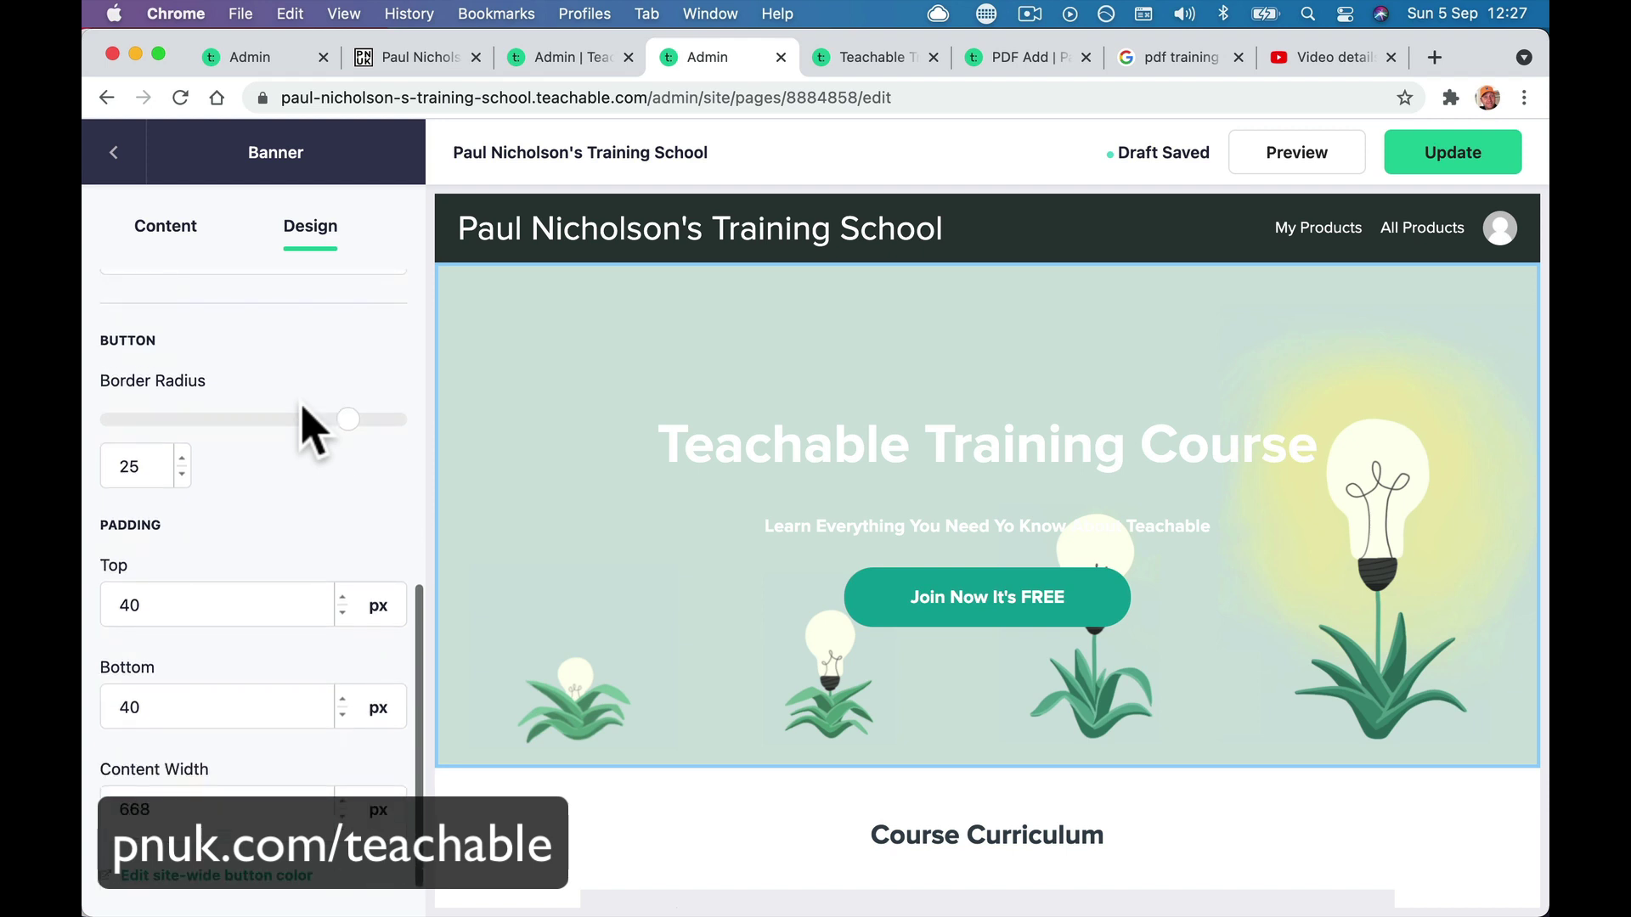
{"action": "scroll", "coordinate": [293, 527], "scroll_direction": "up", "scroll_amount": 5}
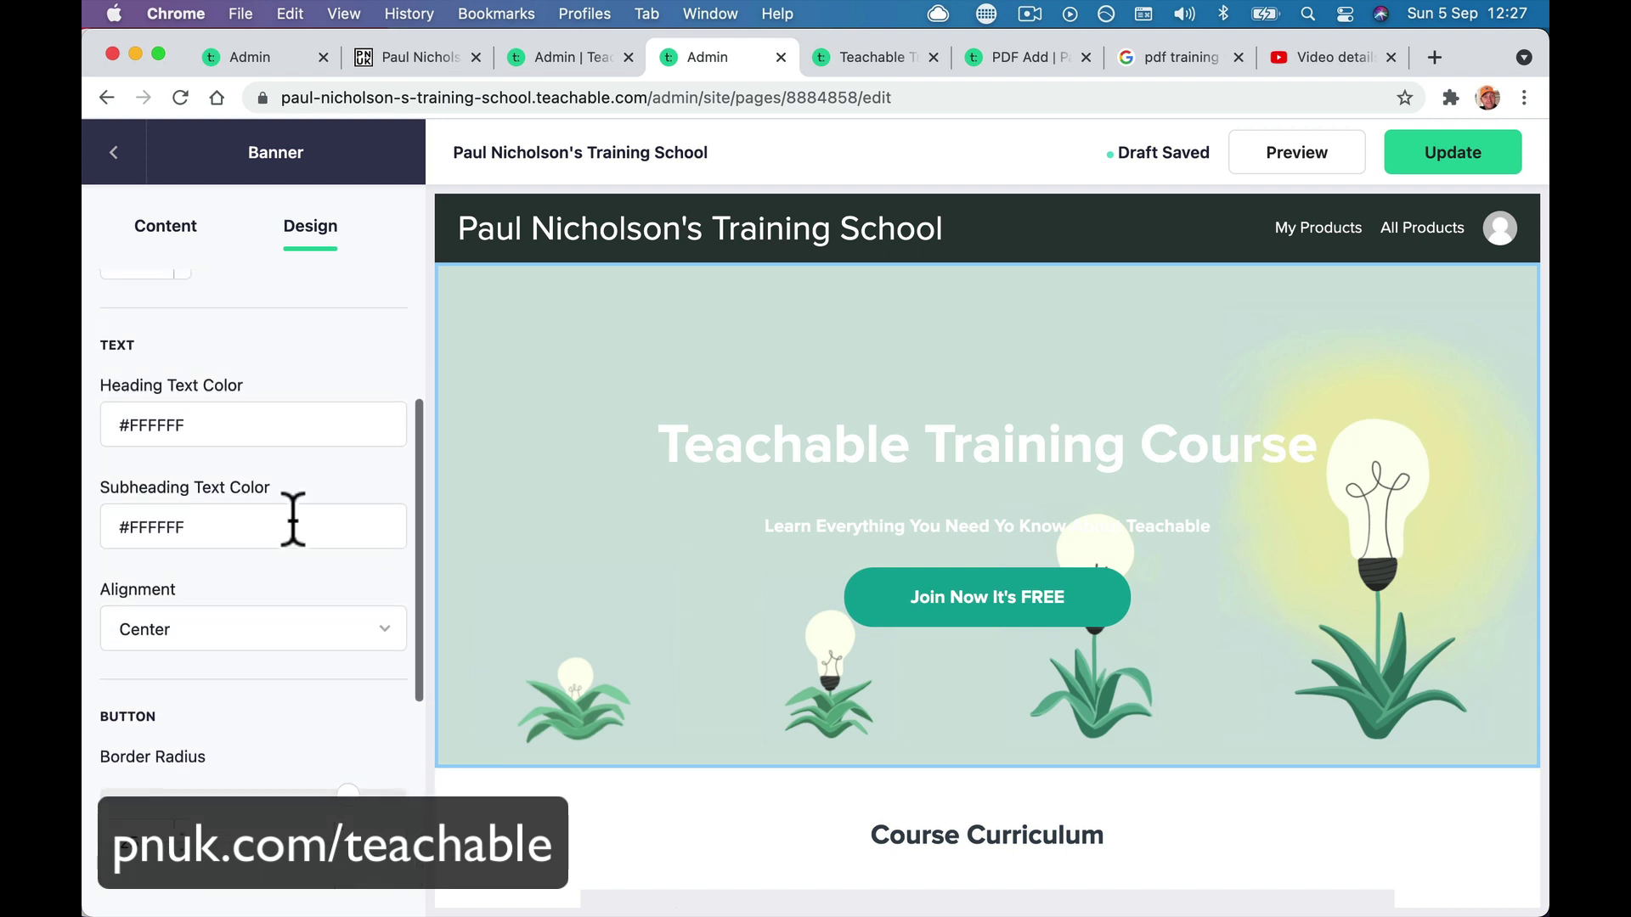
{"action": "scroll", "coordinate": [293, 519], "scroll_direction": "up", "scroll_amount": 3}
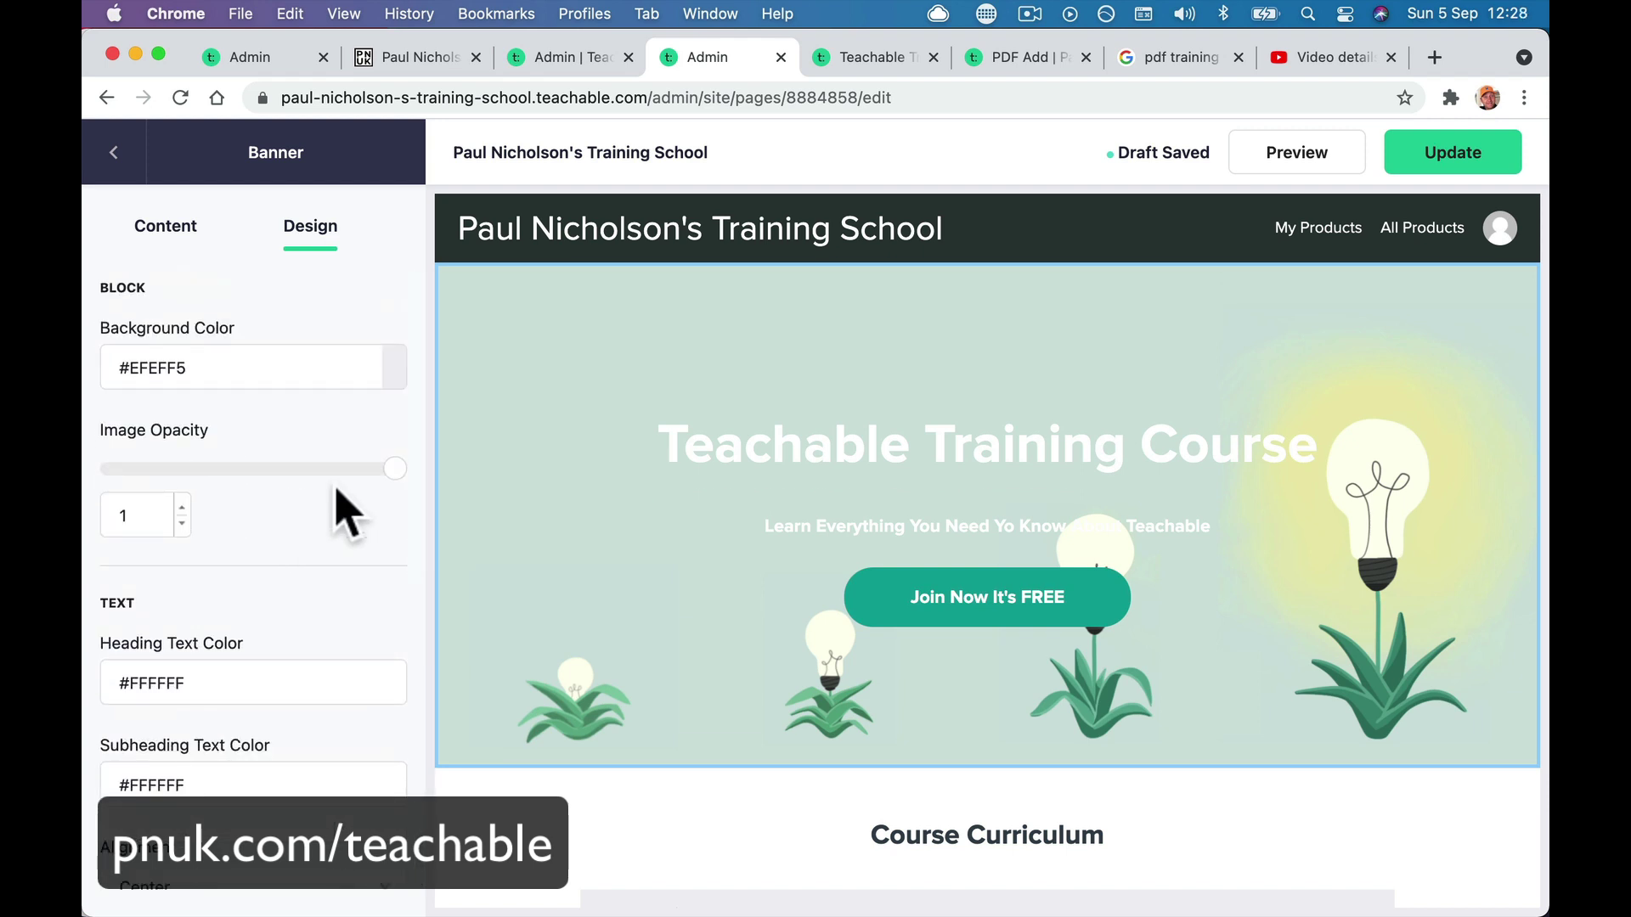
{"action": "left_click_drag", "start_coordinate": [387, 476], "coordinate": [433, 473]}
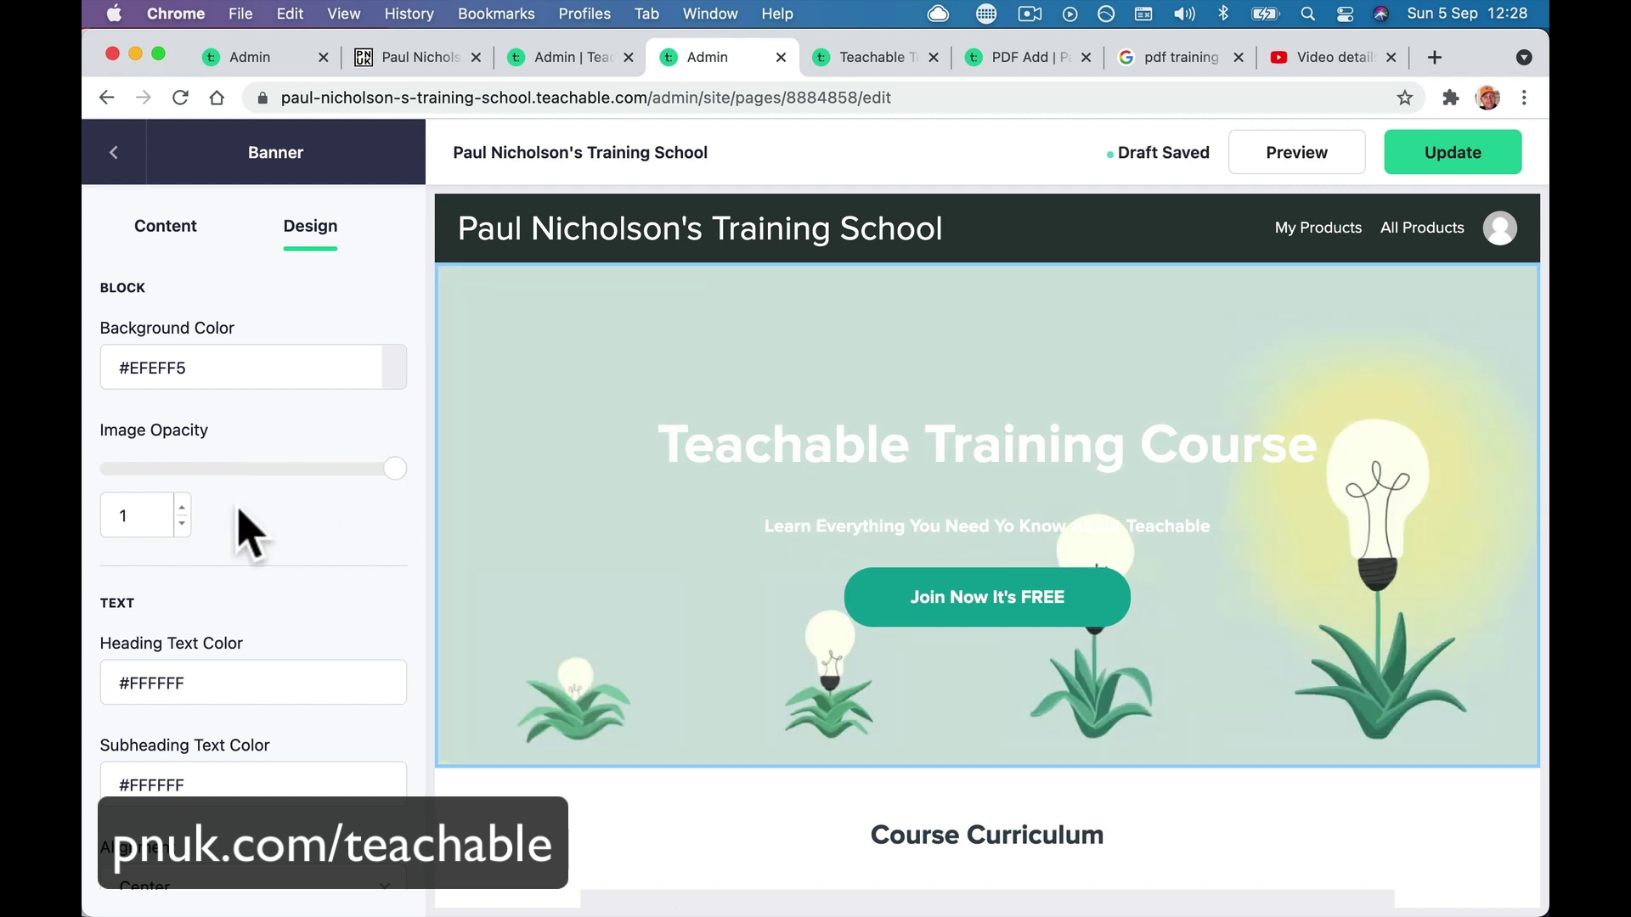
{"action": "left_click", "coordinate": [181, 523]}
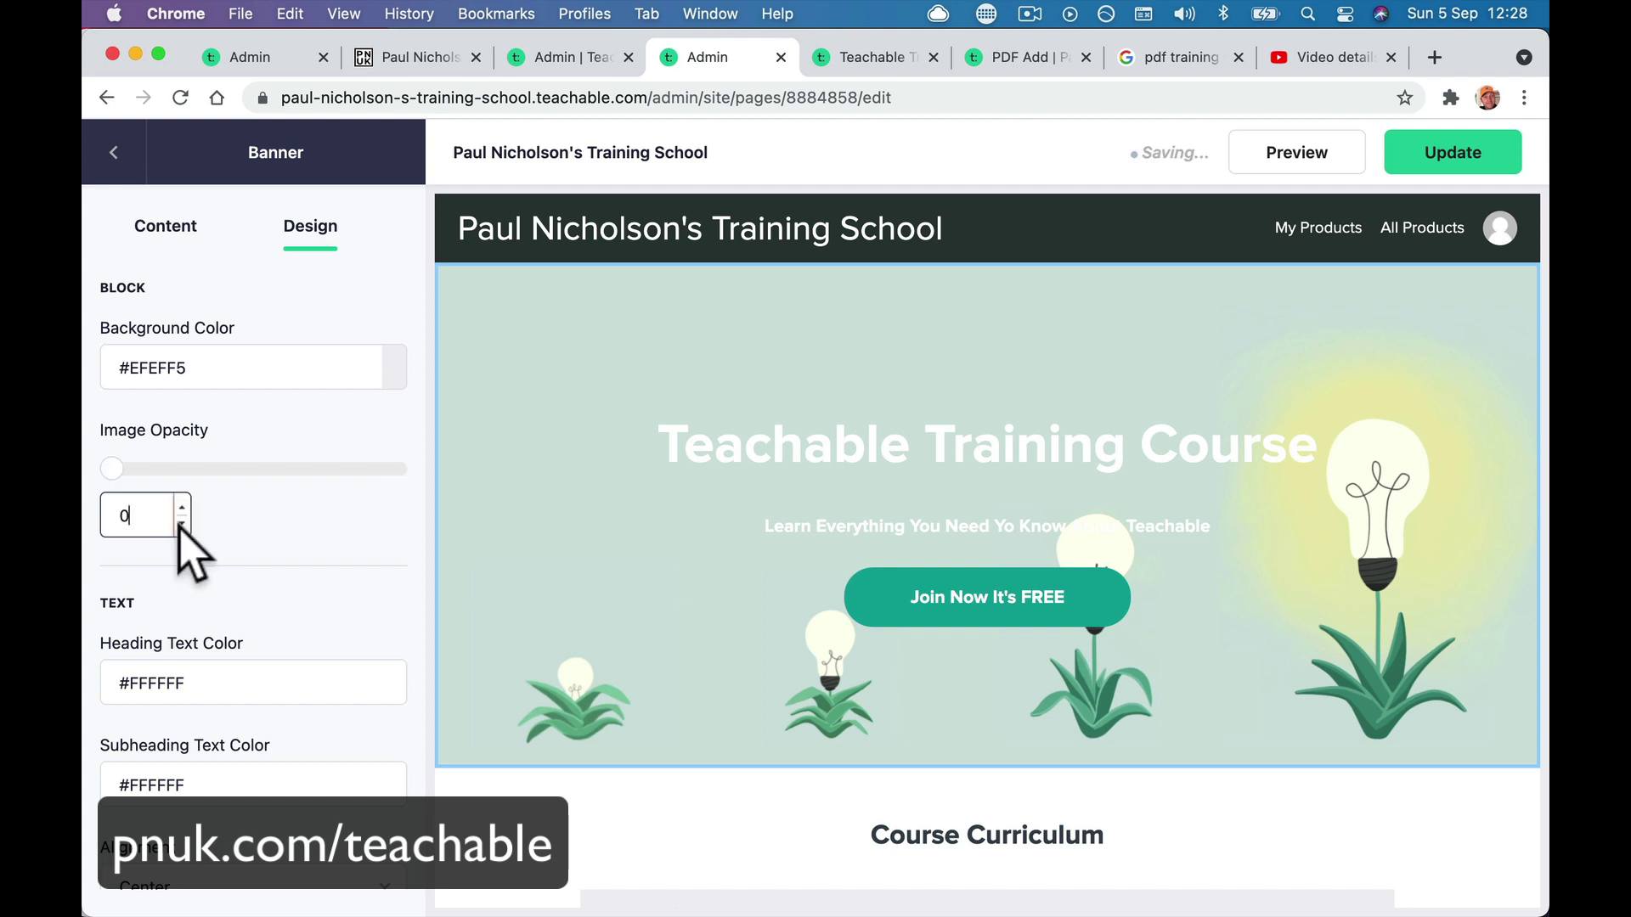
{"action": "left_click", "coordinate": [181, 505]}
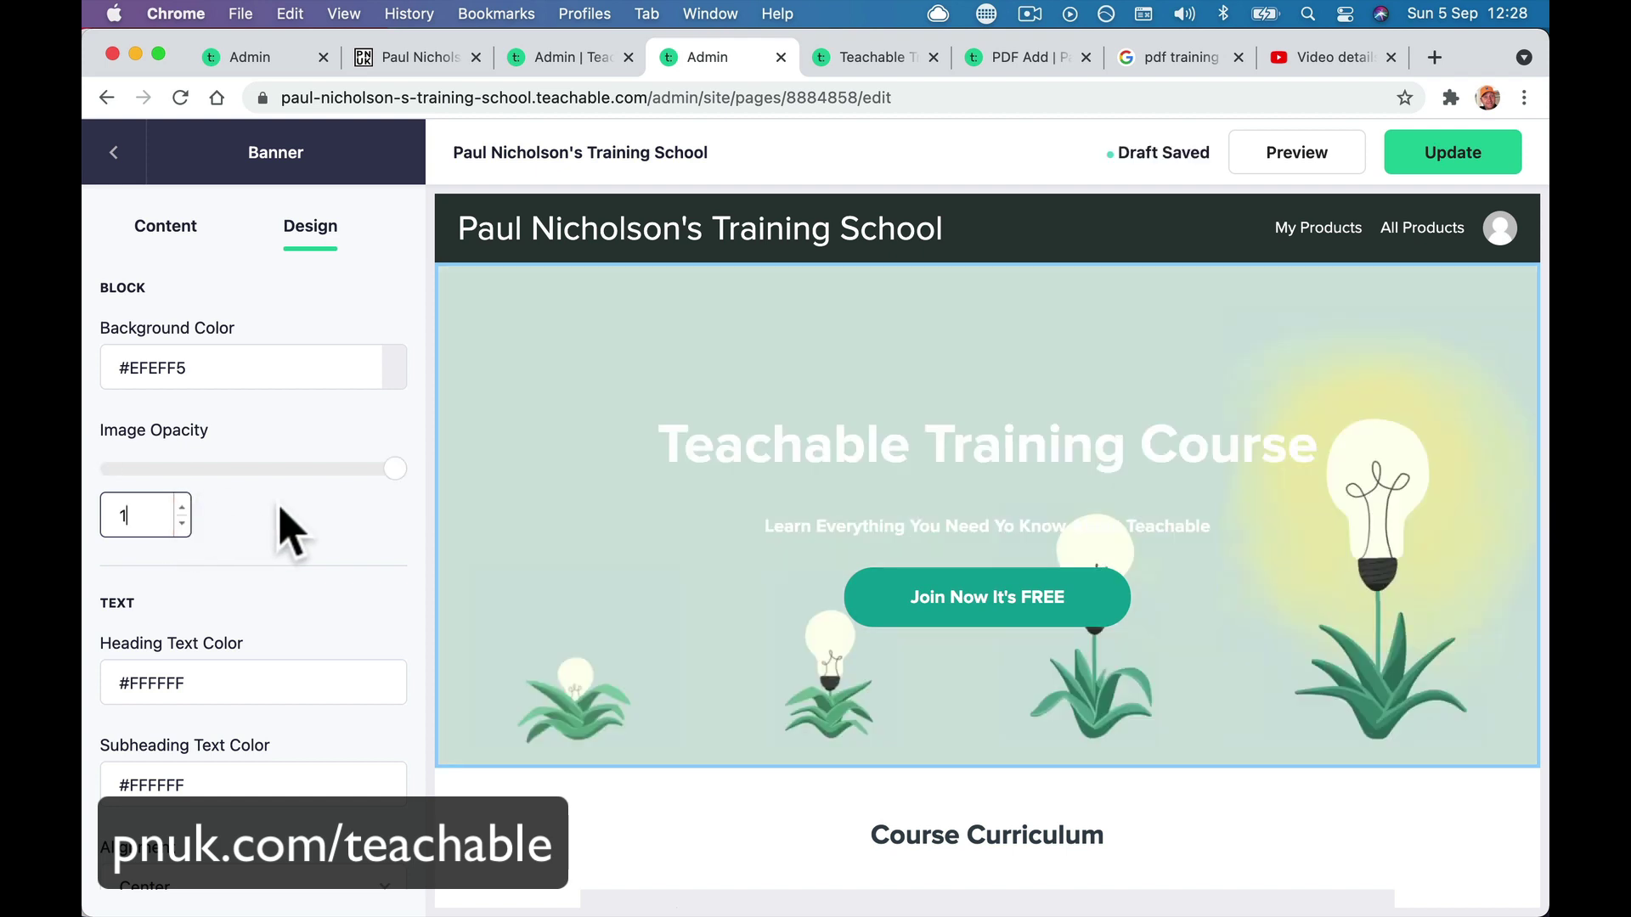
{"action": "left_click", "coordinate": [376, 367]}
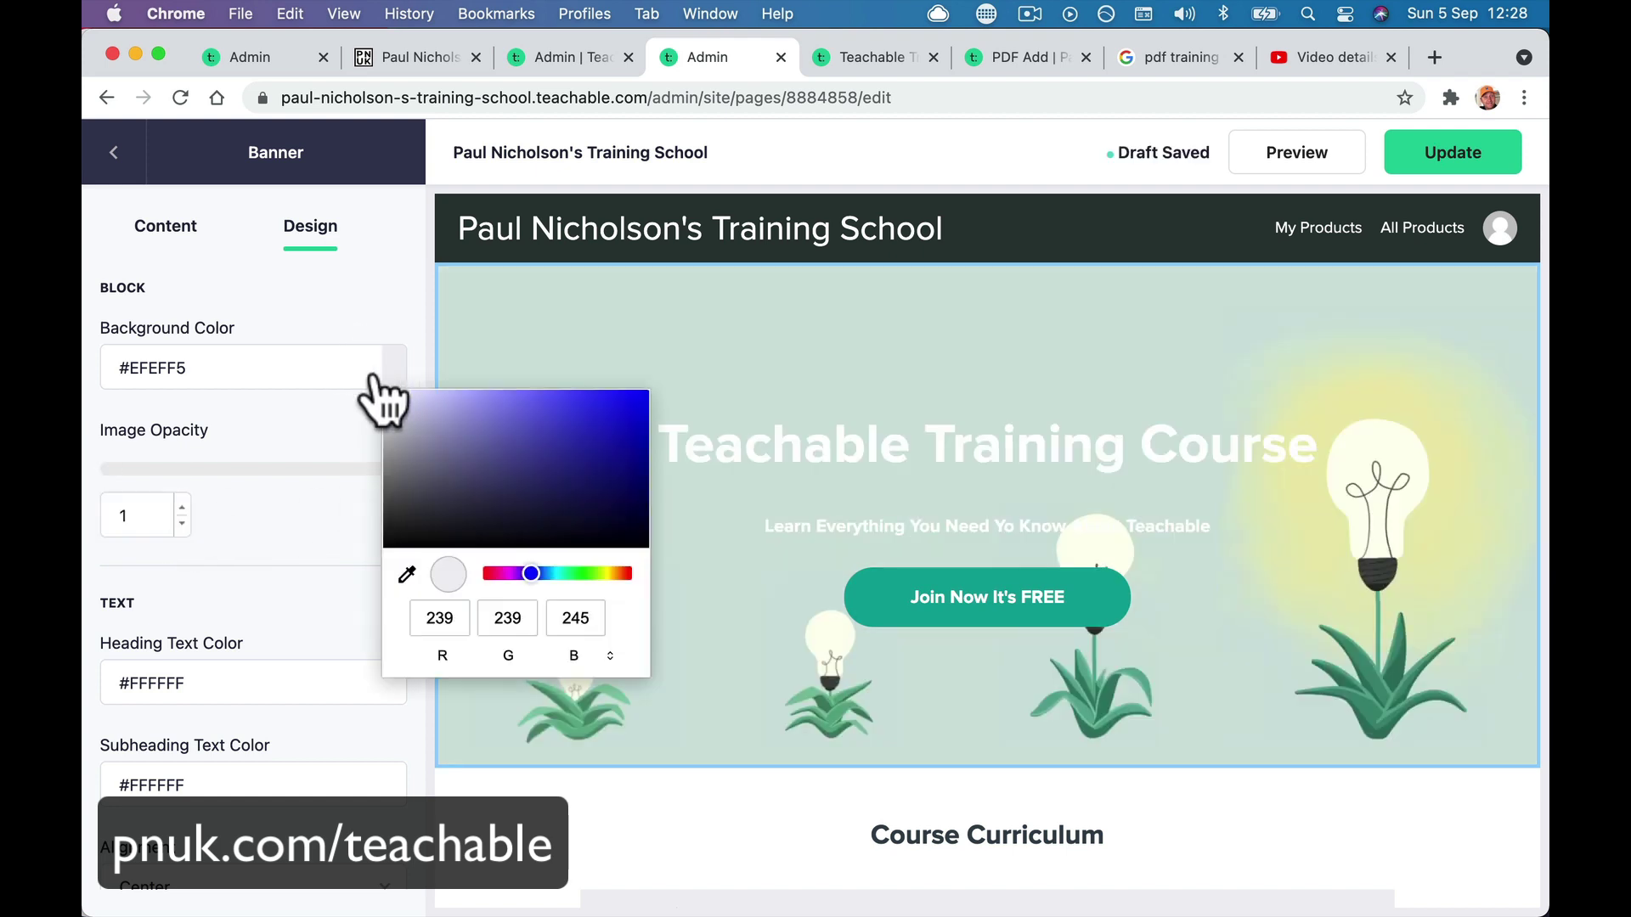
{"action": "left_click", "coordinate": [411, 522]}
{"action": "left_click", "coordinate": [316, 565]}
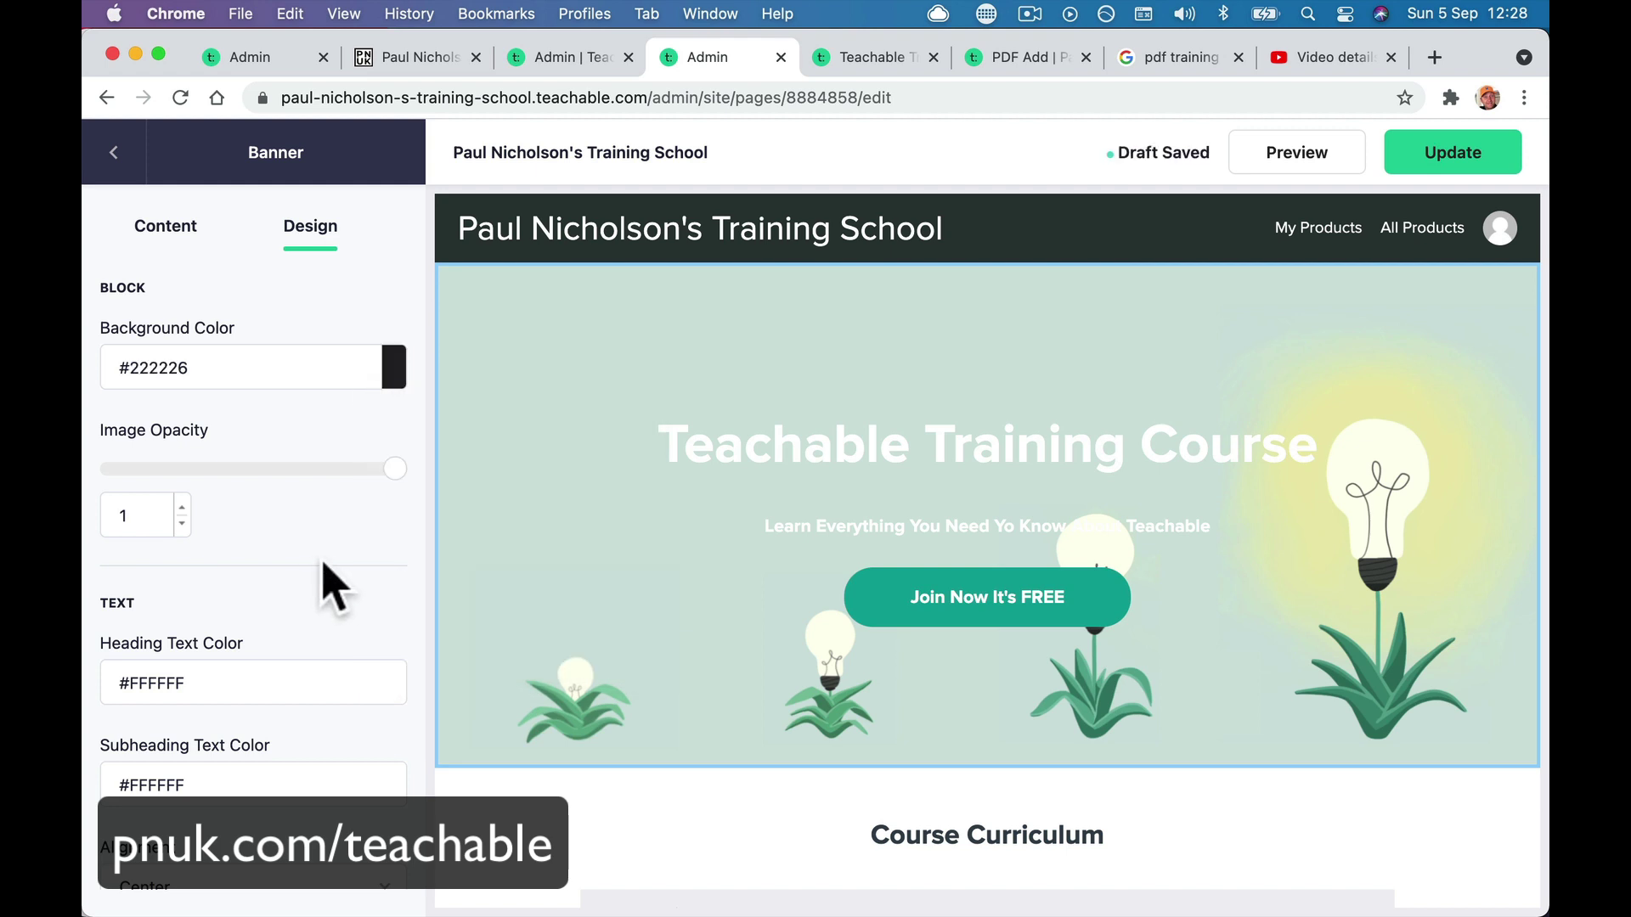
Publish the sales page changes.
{"action": "scroll", "coordinate": [331, 586], "scroll_direction": "down", "scroll_amount": 5}
{"action": "scroll", "coordinate": [331, 587], "scroll_direction": "down", "scroll_amount": 5}
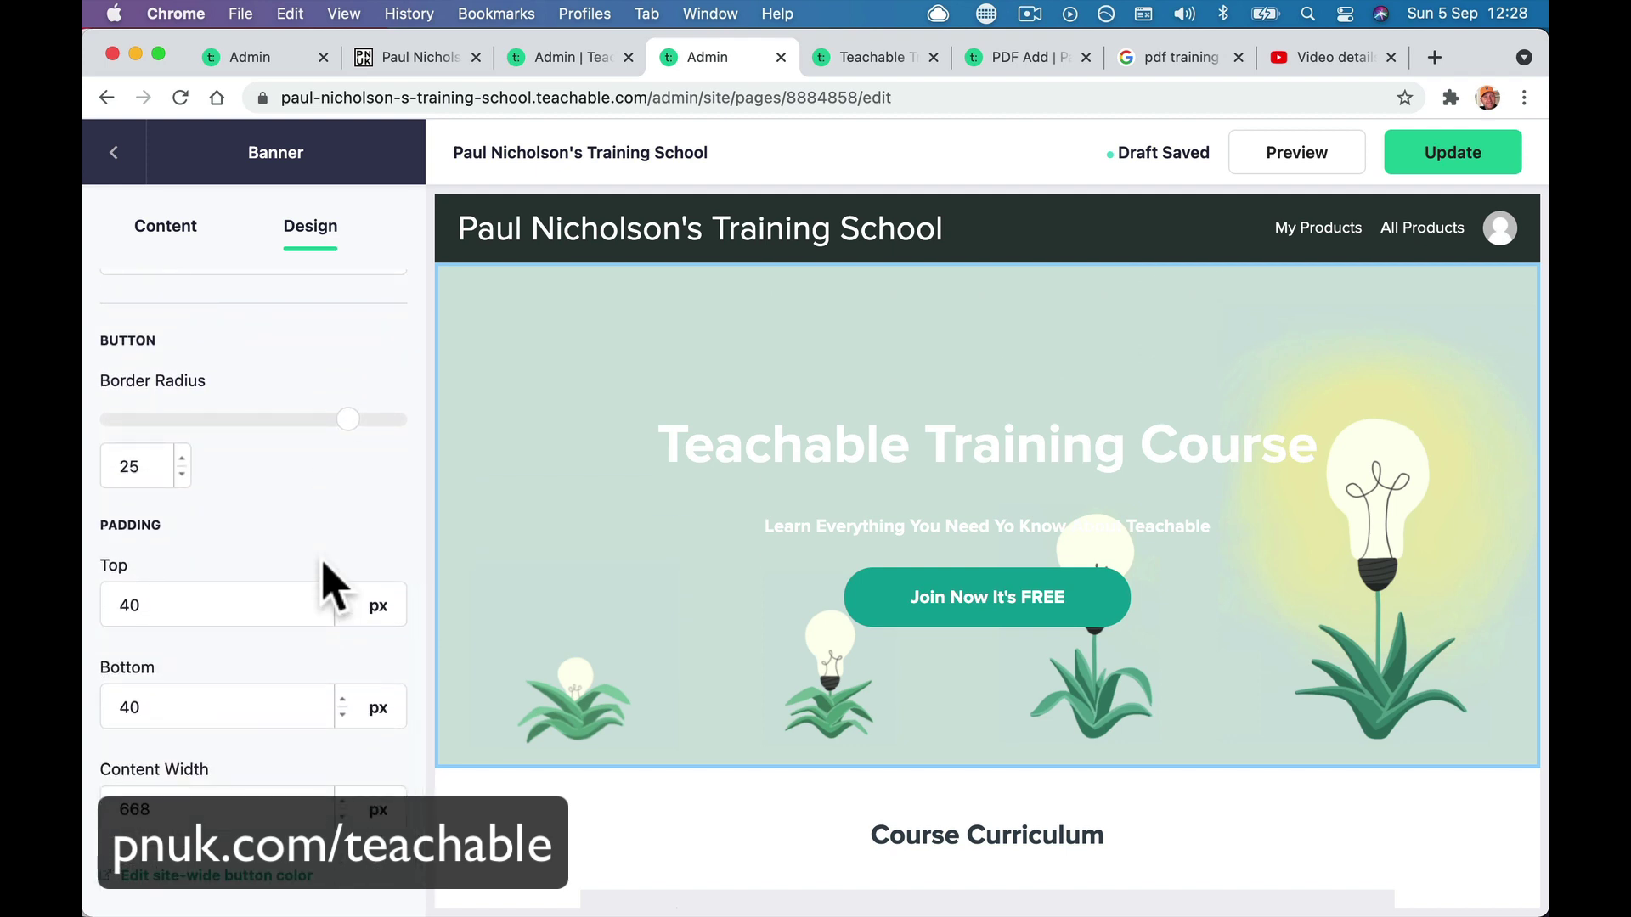
{"action": "left_click", "coordinate": [1454, 154]}
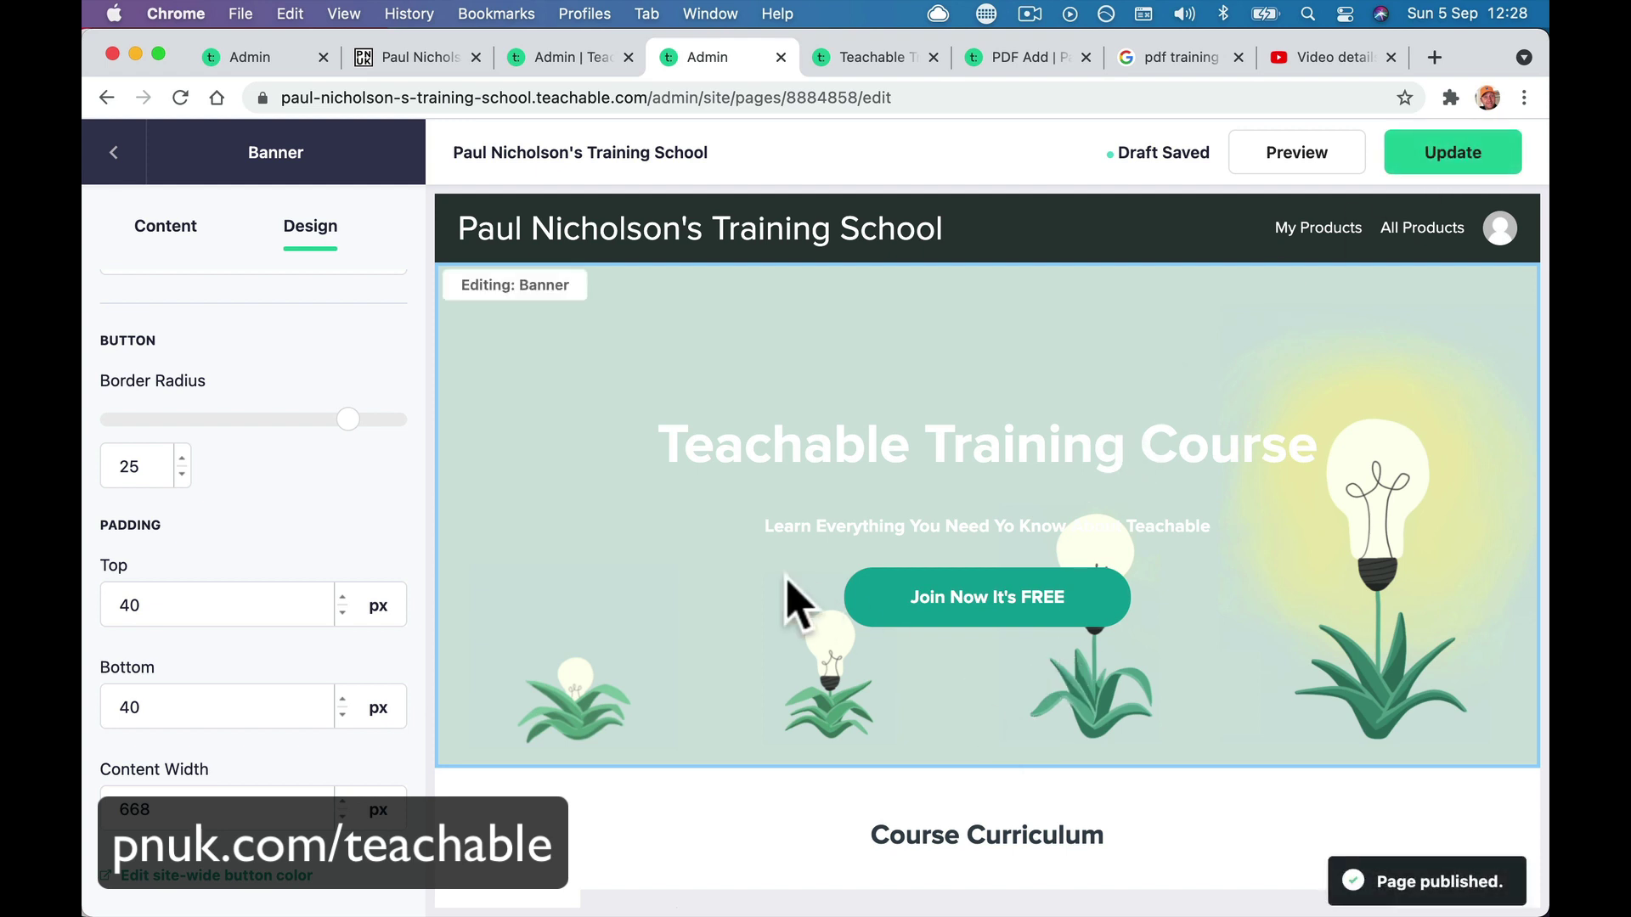
Remove the banner's background image in its content settings.
{"action": "scroll", "coordinate": [339, 399], "scroll_direction": "up", "scroll_amount": 5}
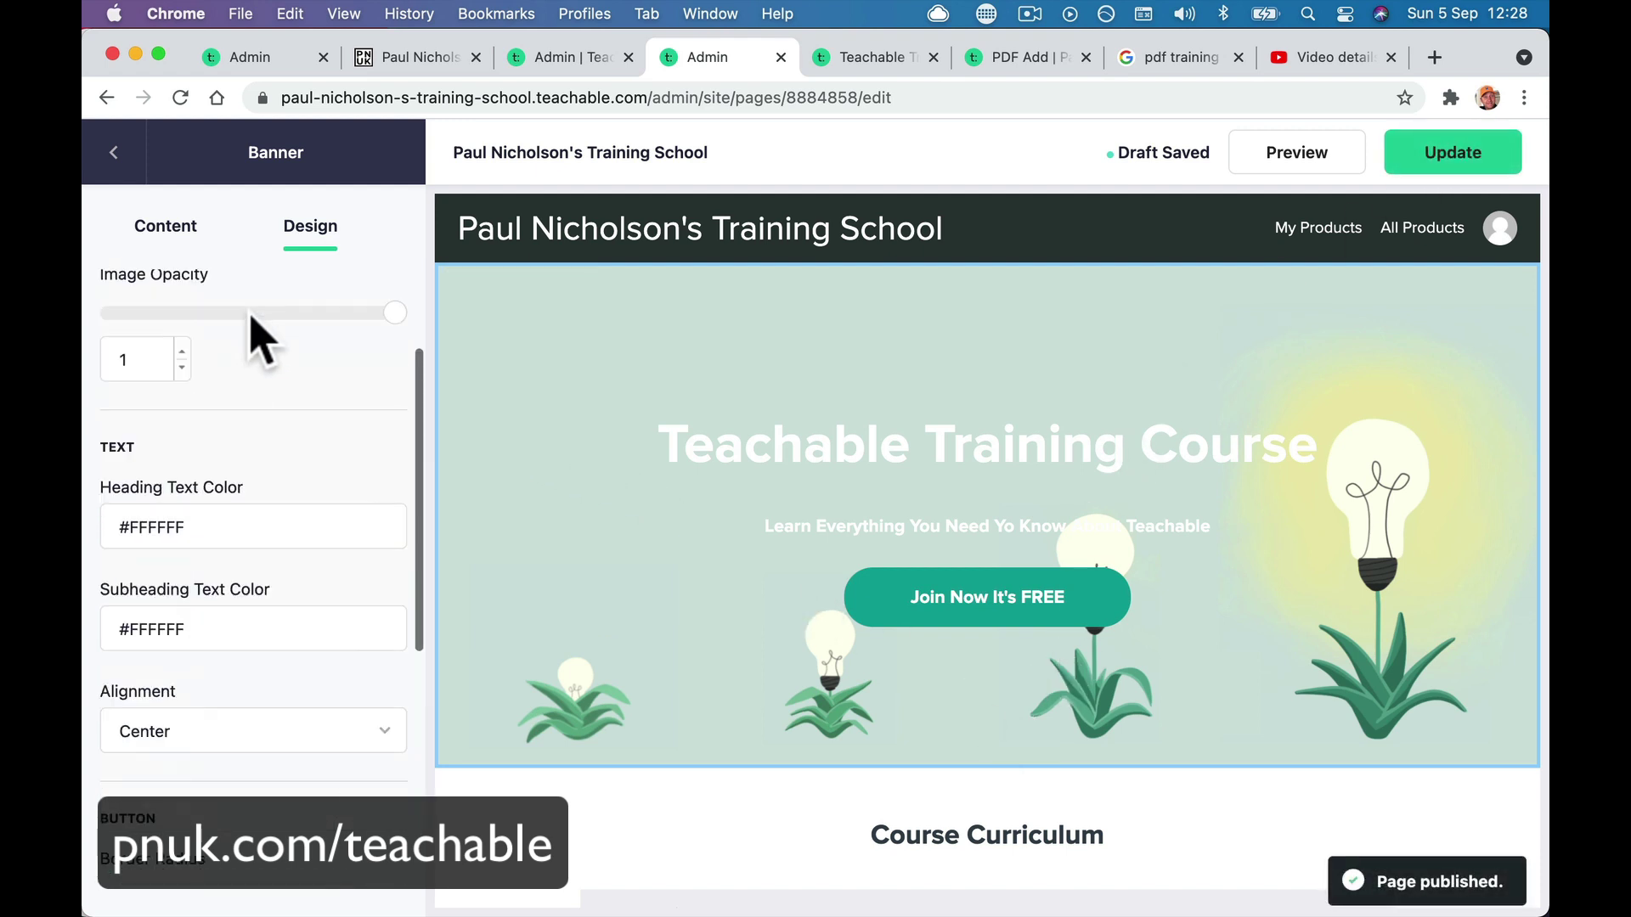
{"action": "left_click", "coordinate": [169, 252]}
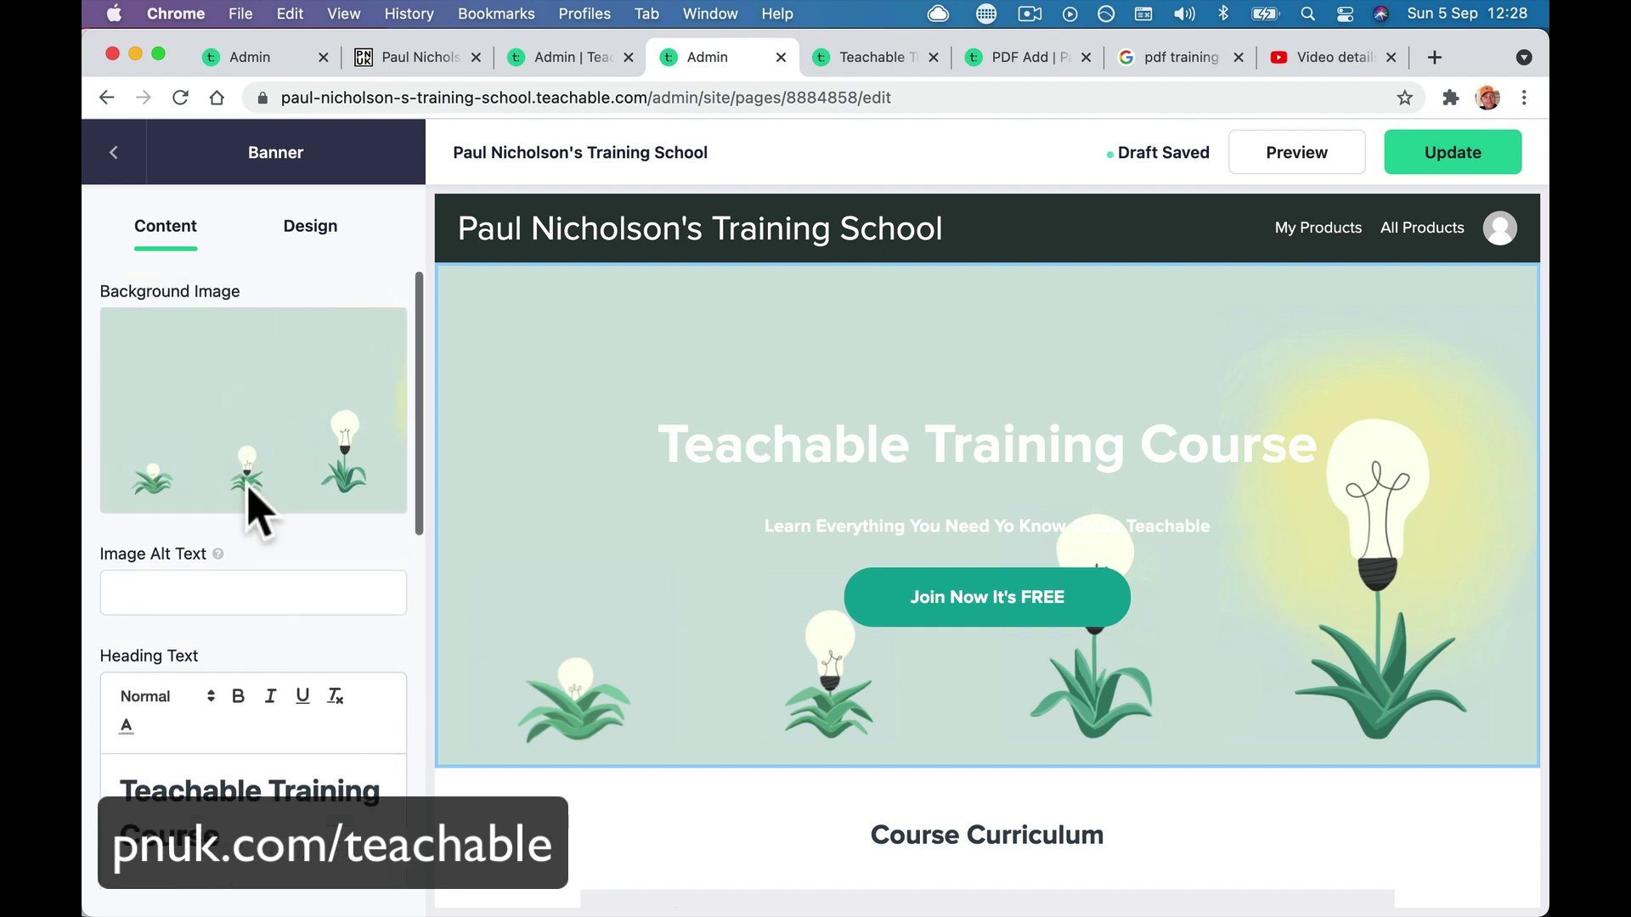
{"action": "mouse_move", "coordinate": [239, 407]}
{"action": "left_click", "coordinate": [253, 479]}
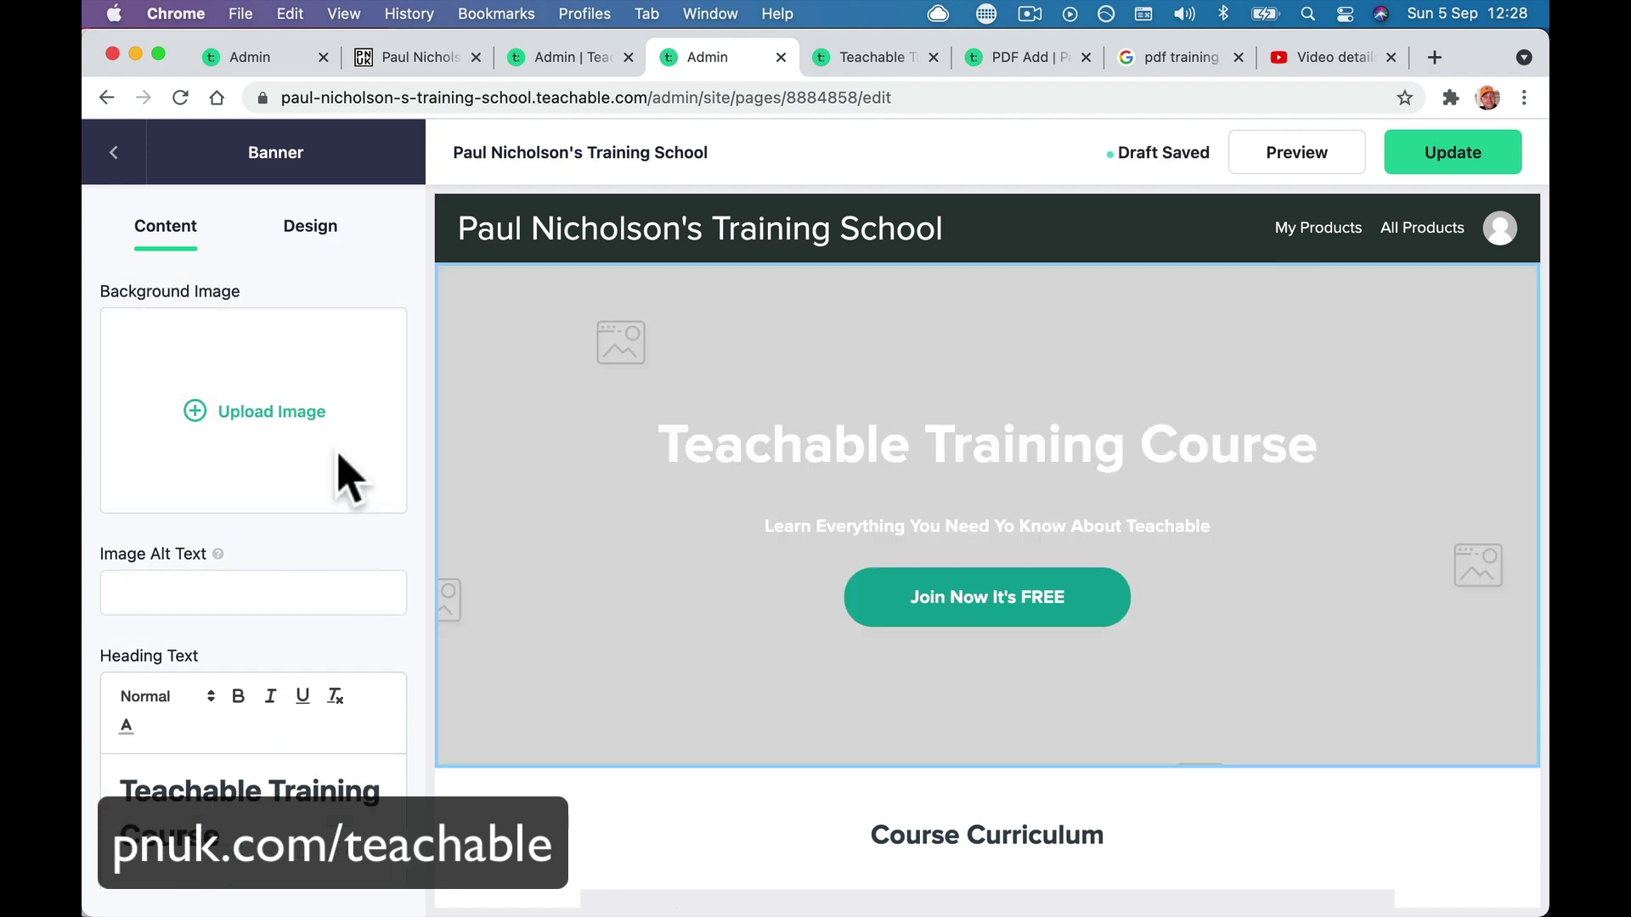
Lower the banner image opacity to 0.1, then start replacing the background image.
{"action": "left_click", "coordinate": [319, 246]}
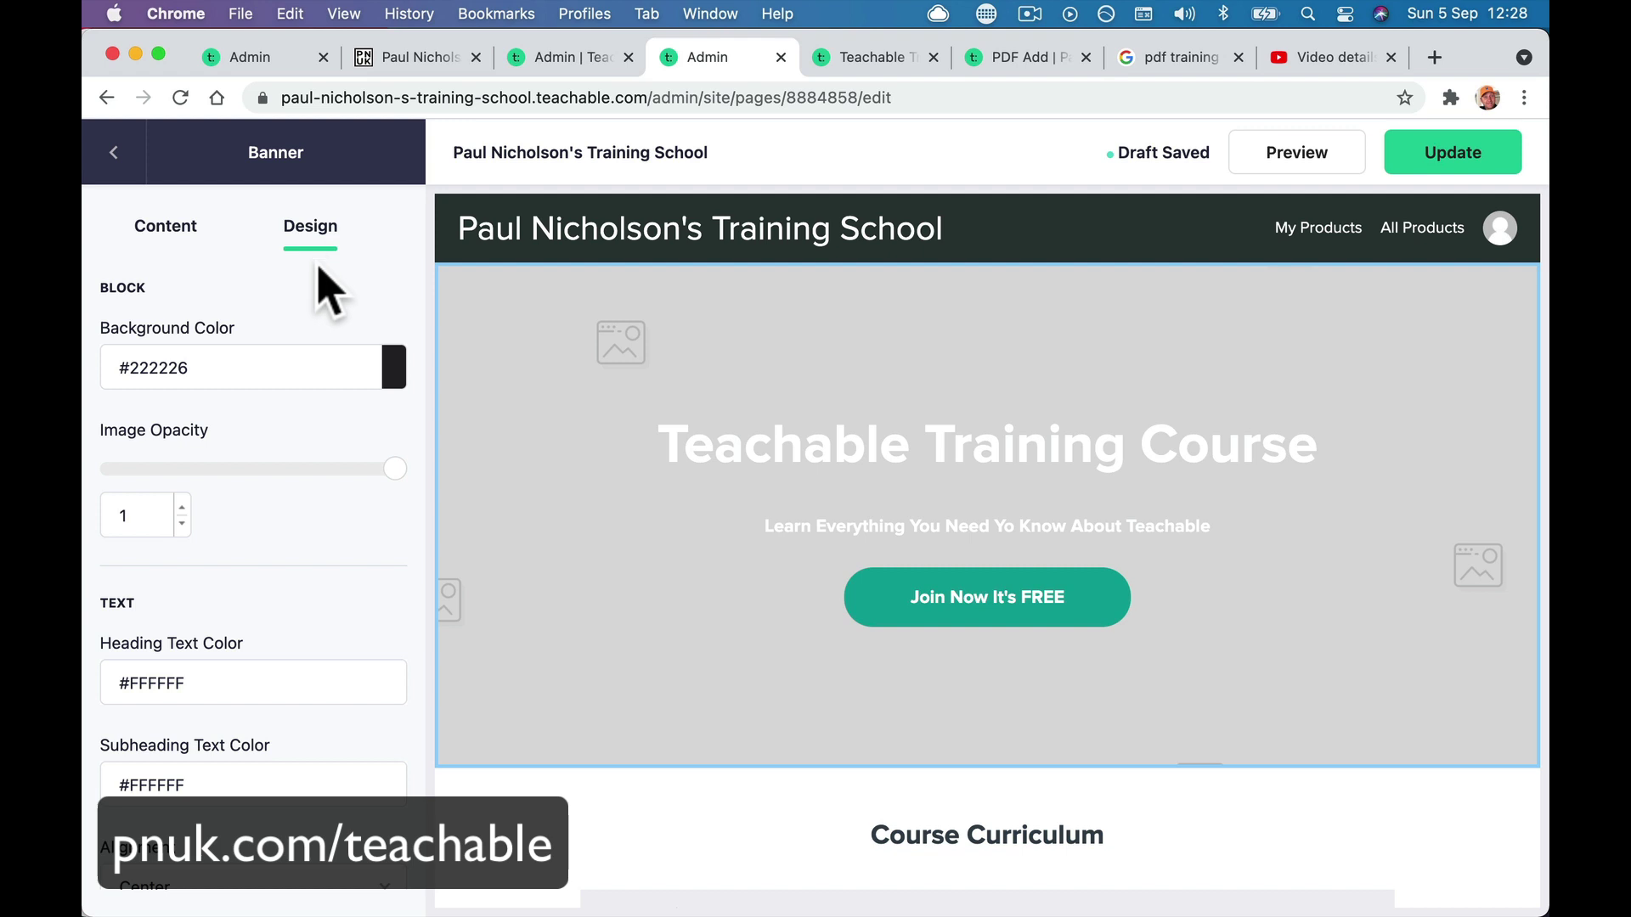
{"action": "left_click_drag", "start_coordinate": [386, 472], "coordinate": [136, 472]}
{"action": "left_click", "coordinate": [365, 475]}
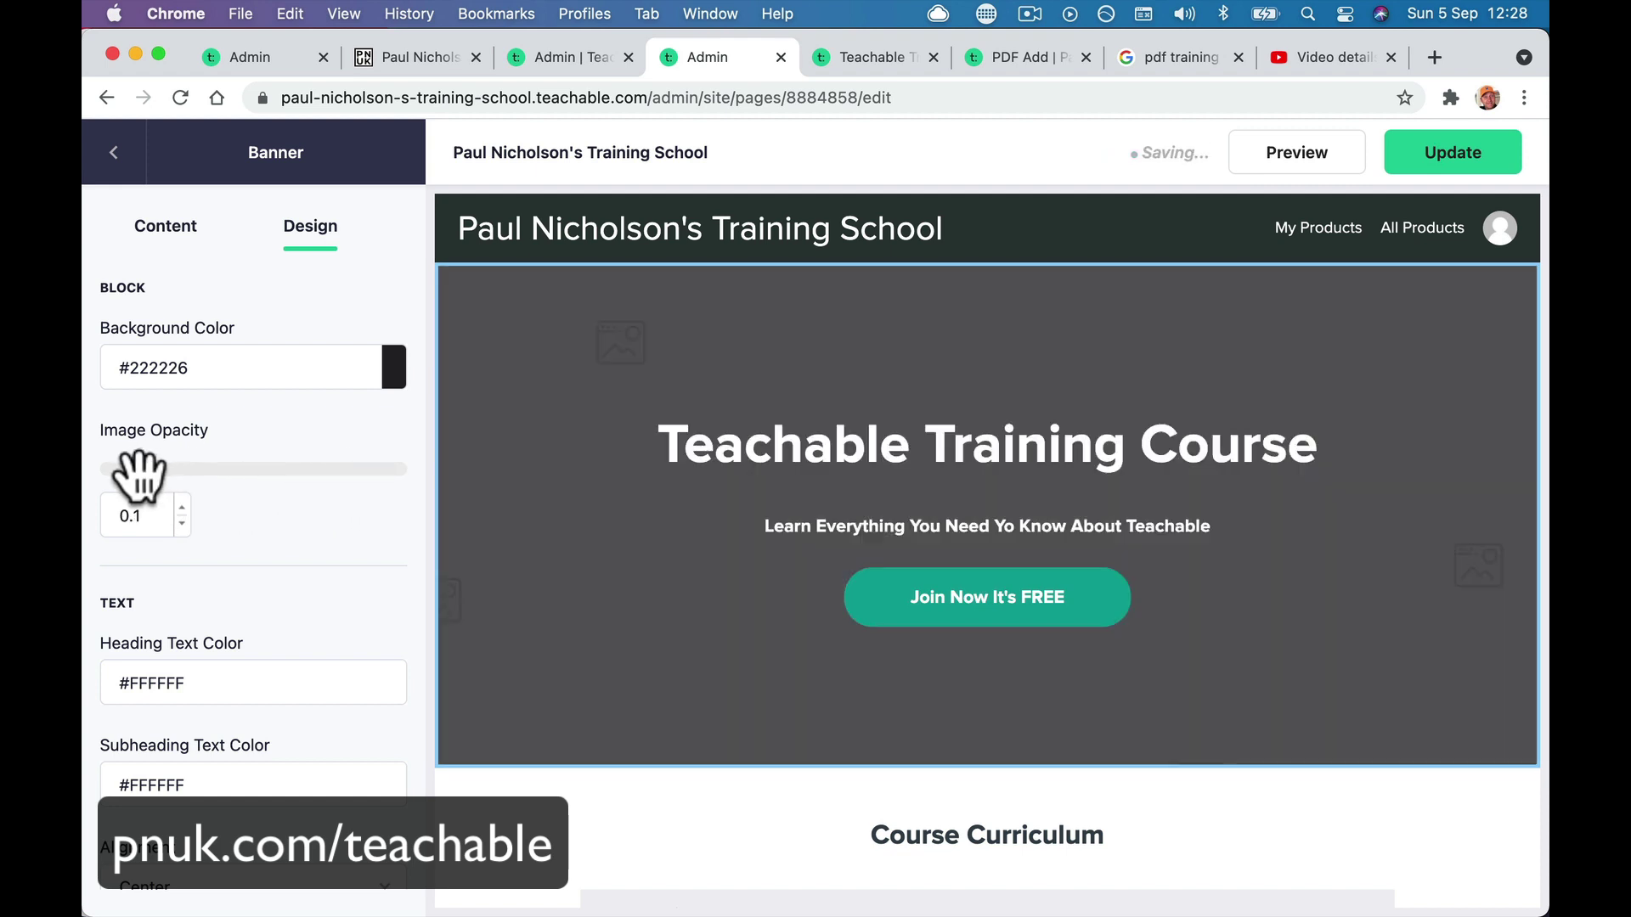
{"action": "left_click", "coordinate": [168, 231]}
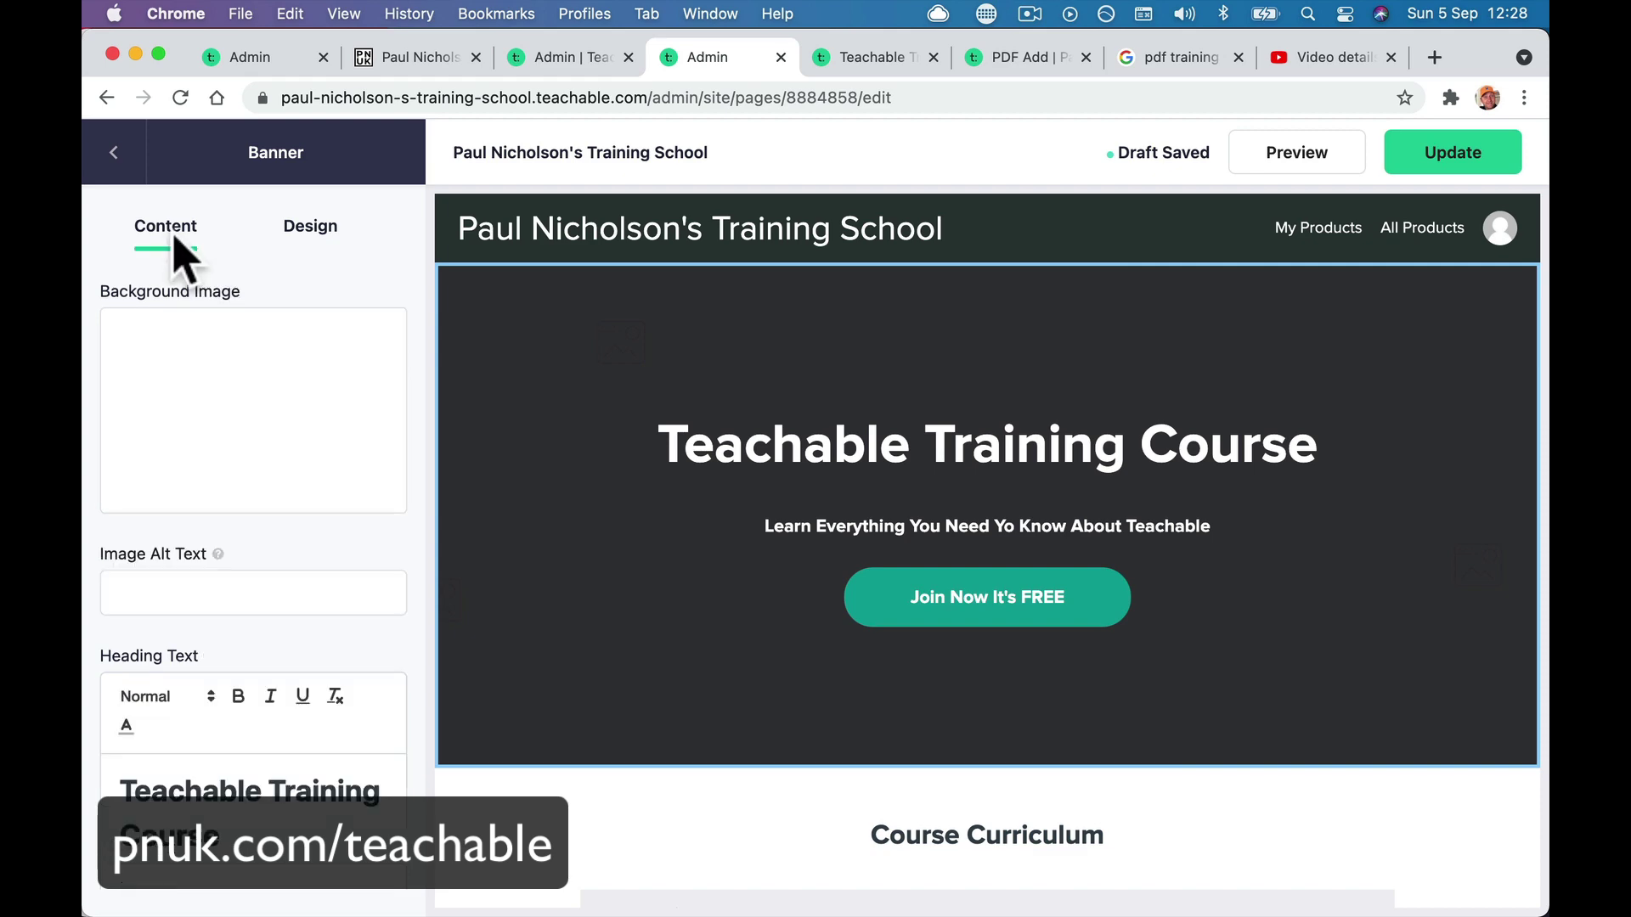
{"action": "left_click", "coordinate": [306, 382]}
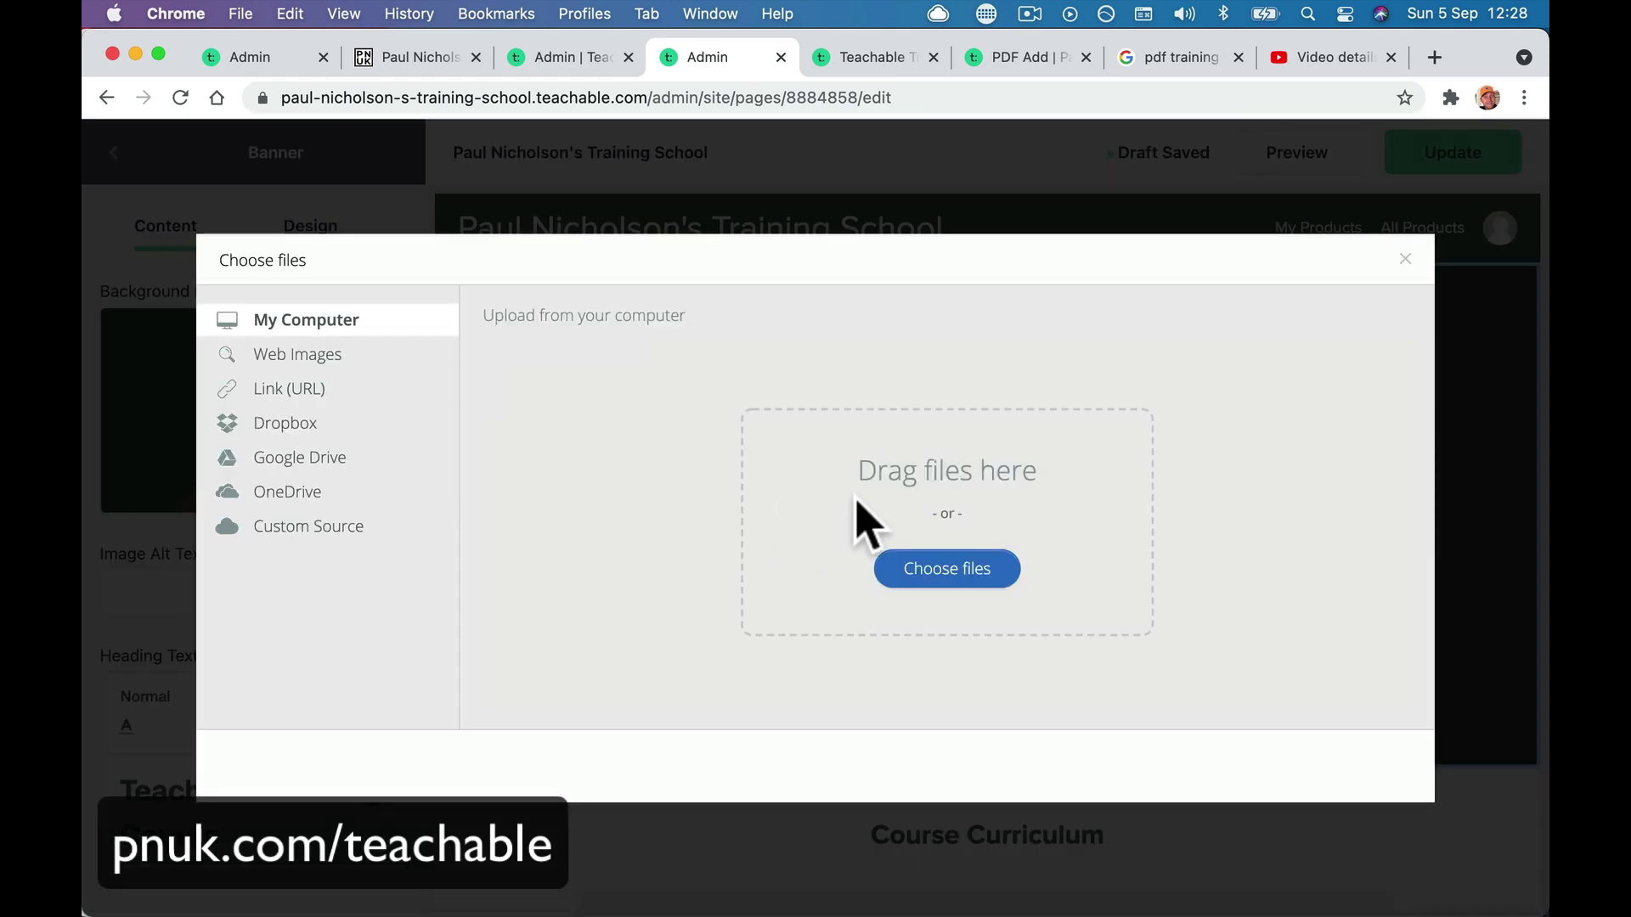
Upload the MAGICAL LEARNING image from a web search for 'learning' as the banner background.
{"action": "left_click", "coordinate": [903, 574]}
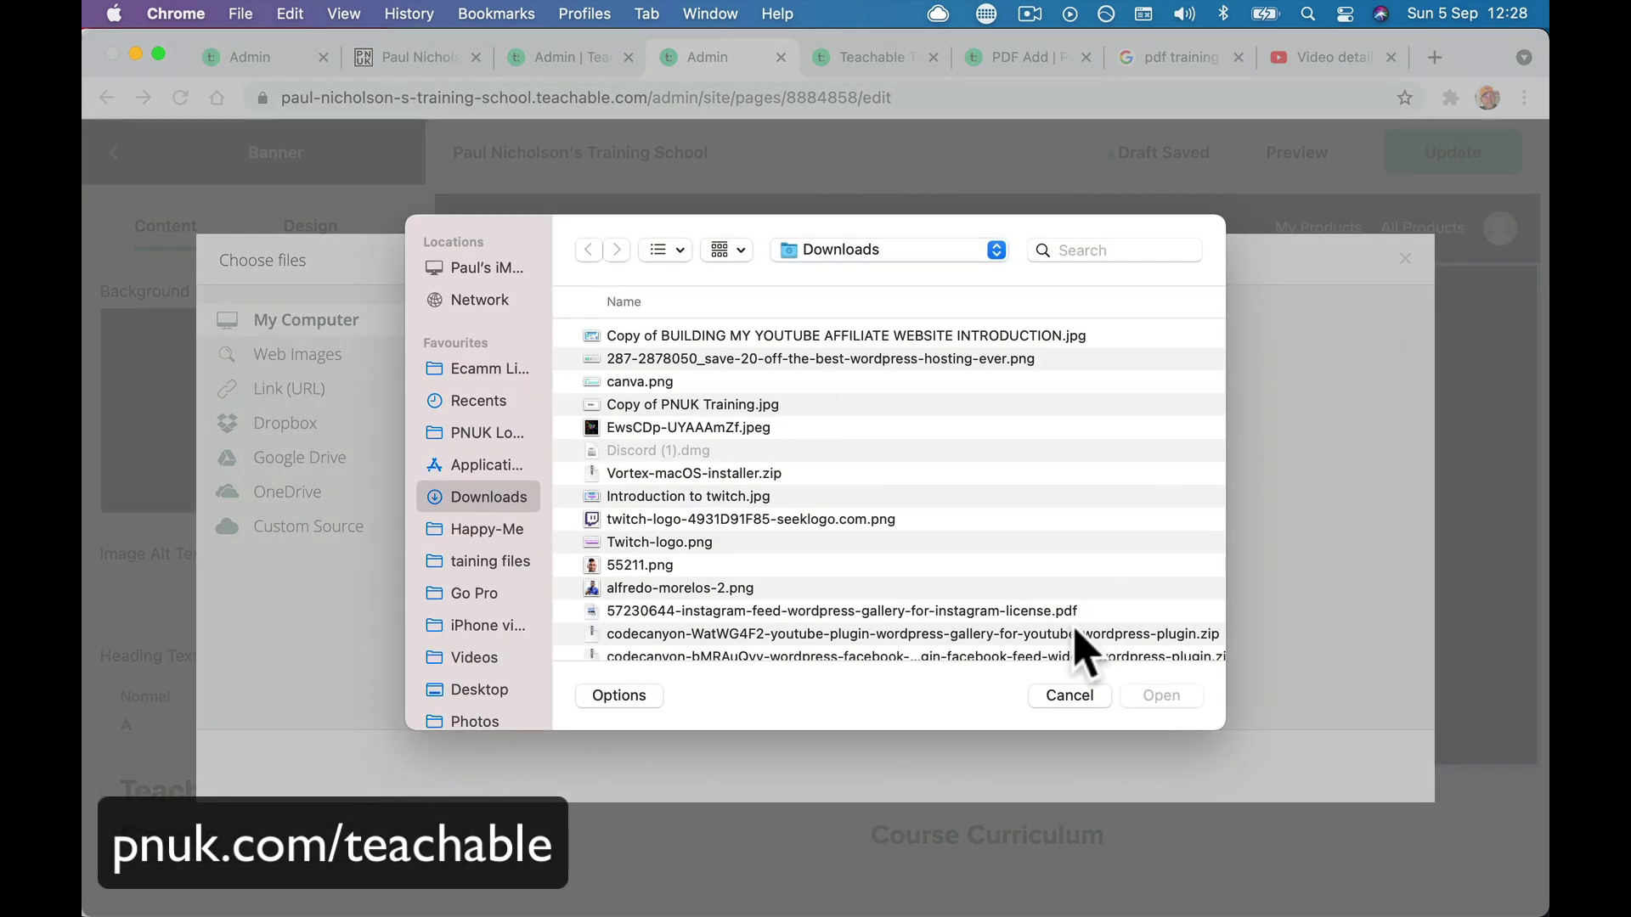
{"action": "left_click", "coordinate": [1067, 699]}
{"action": "left_click", "coordinate": [423, 357]}
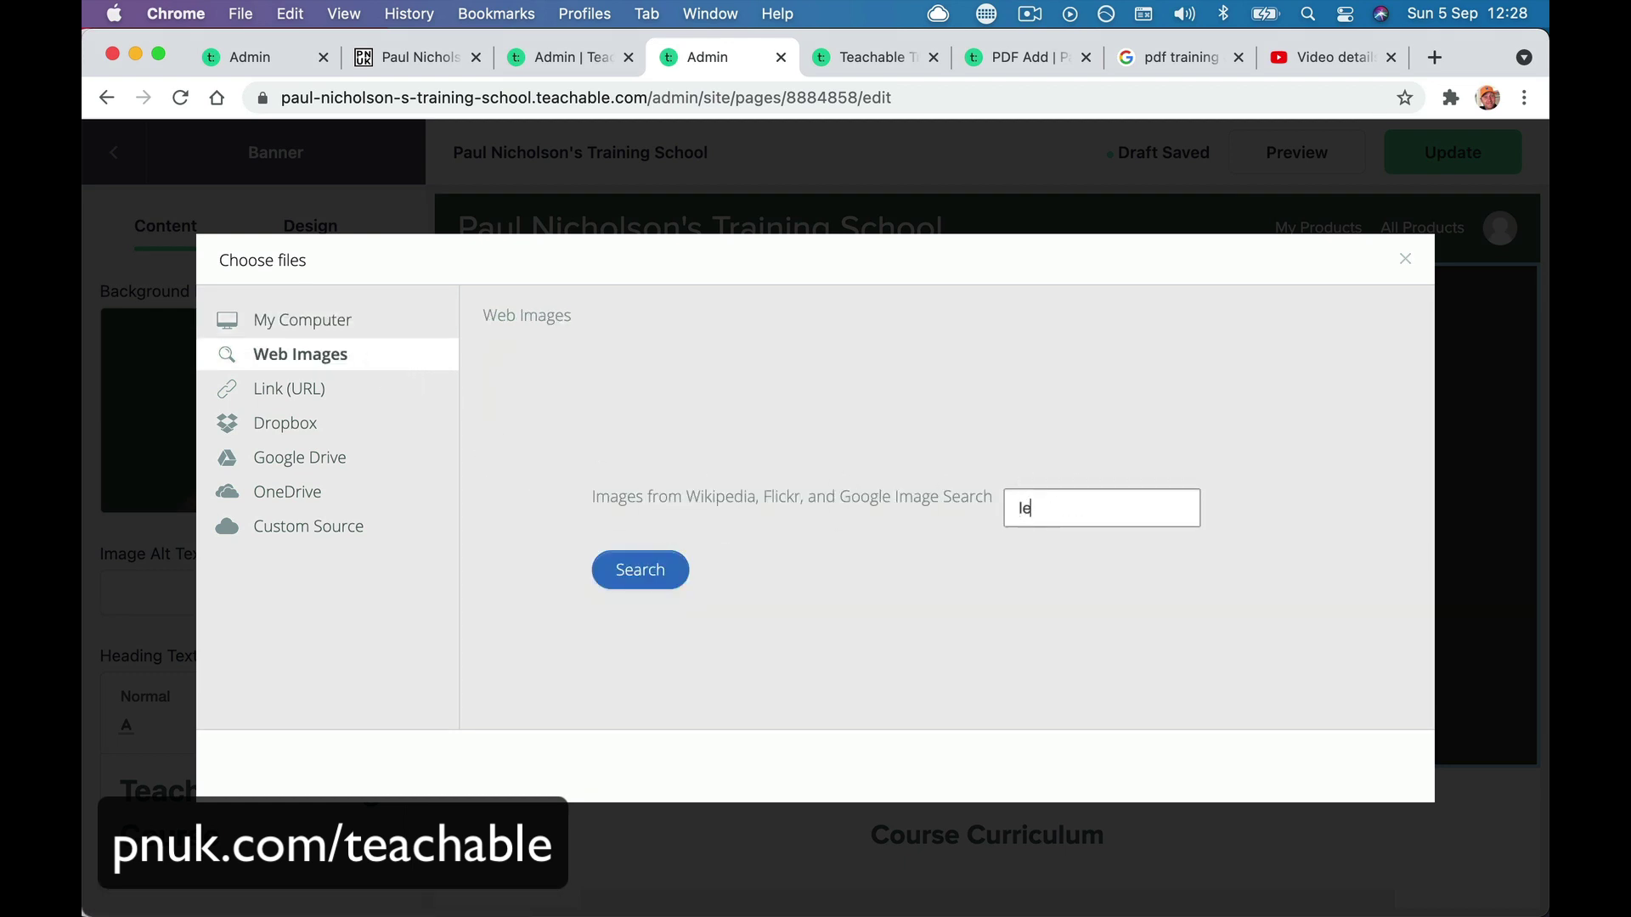
{"action": "type", "text": "ng"}
{"action": "key", "text": "Return"}
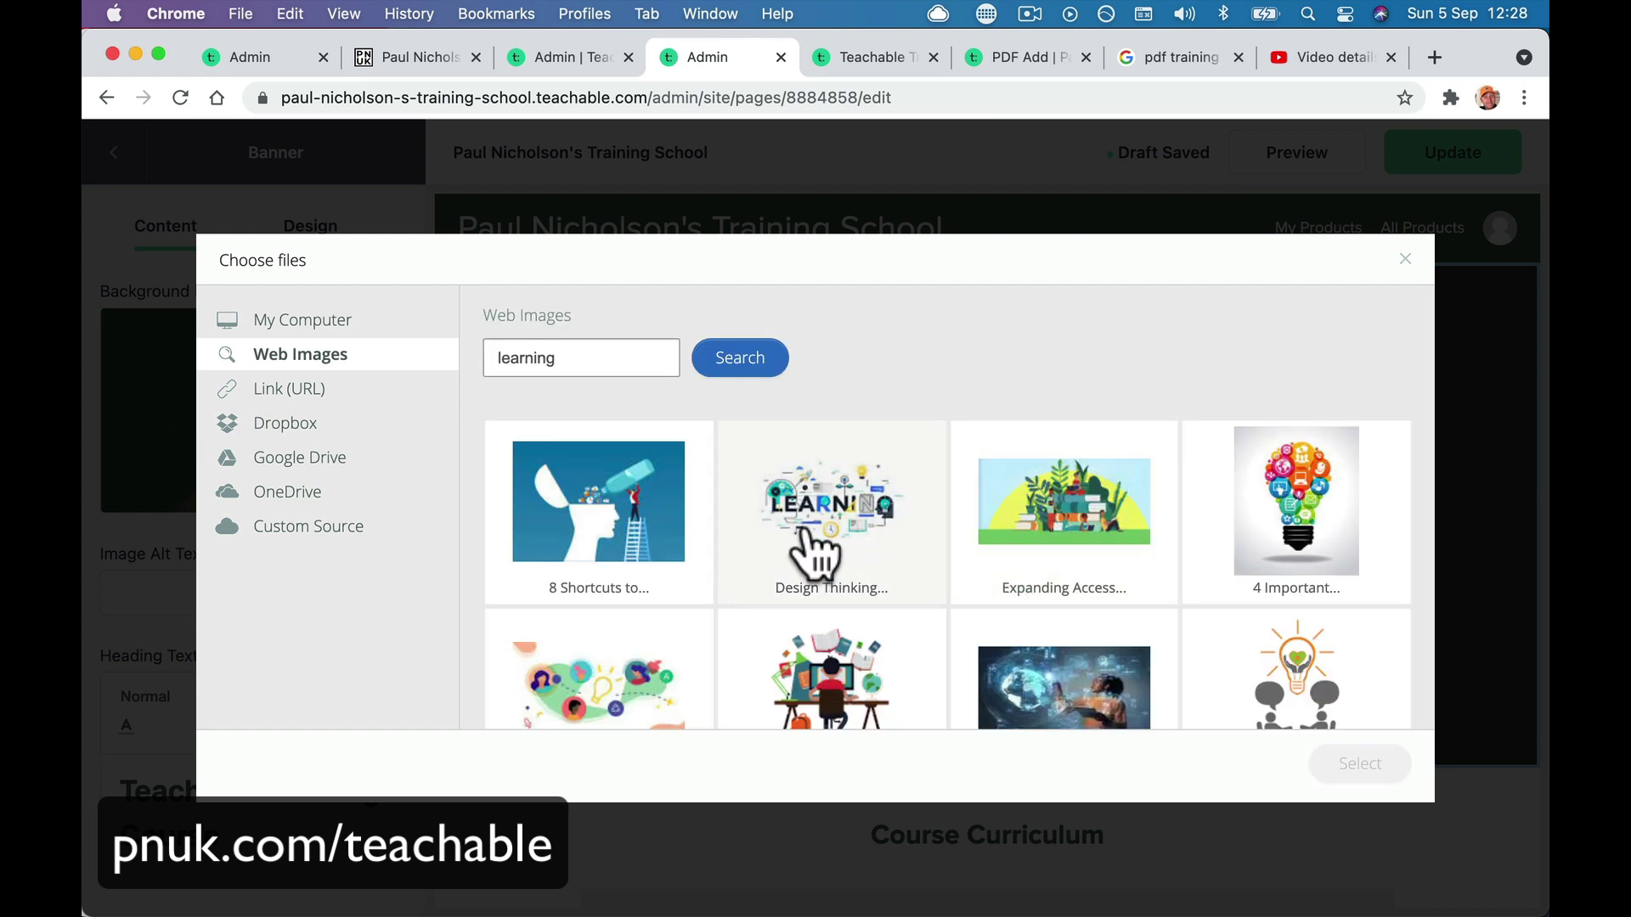
{"action": "scroll", "coordinate": [816, 547], "scroll_direction": "down", "scroll_amount": 5}
{"action": "left_click", "coordinate": [613, 535]}
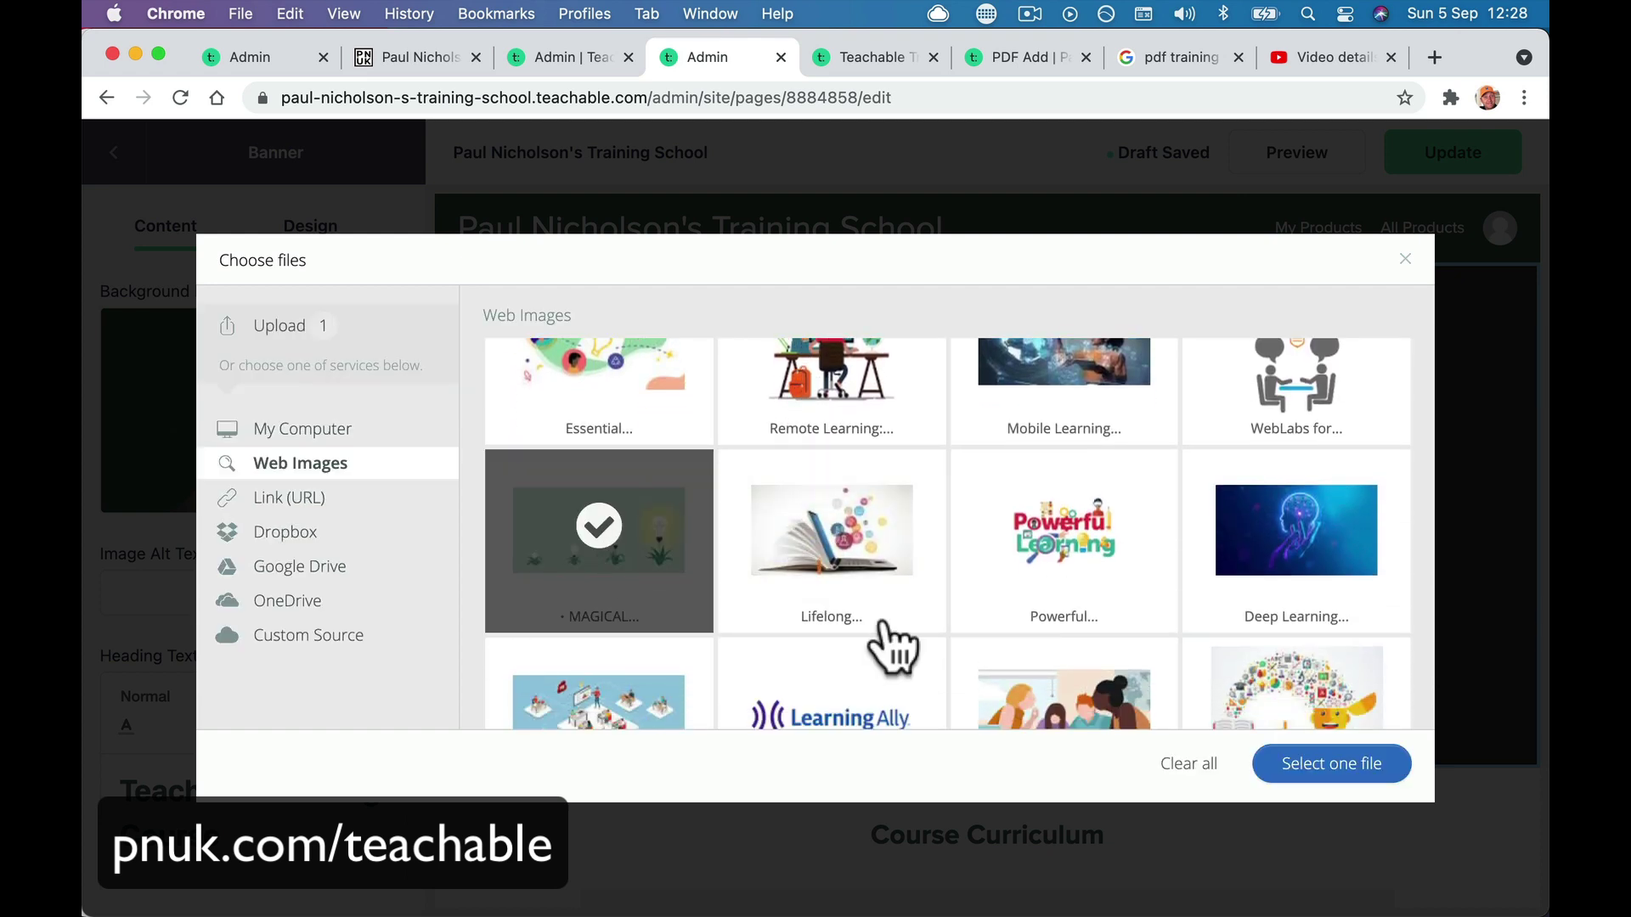
{"action": "left_click", "coordinate": [1363, 771]}
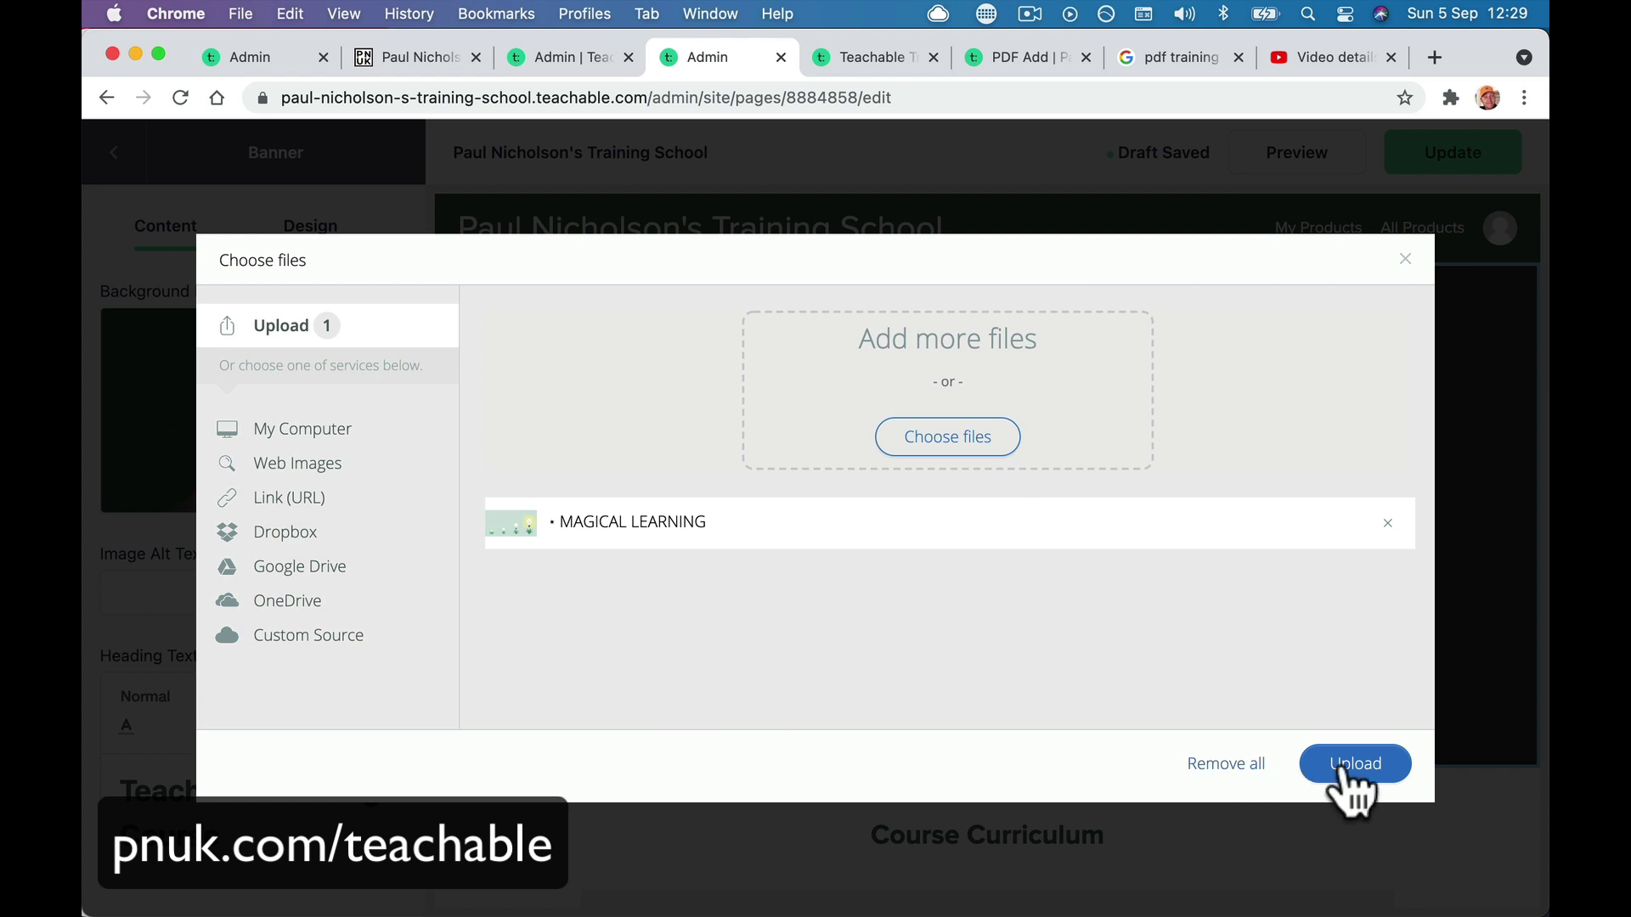
{"action": "left_click", "coordinate": [1317, 771]}
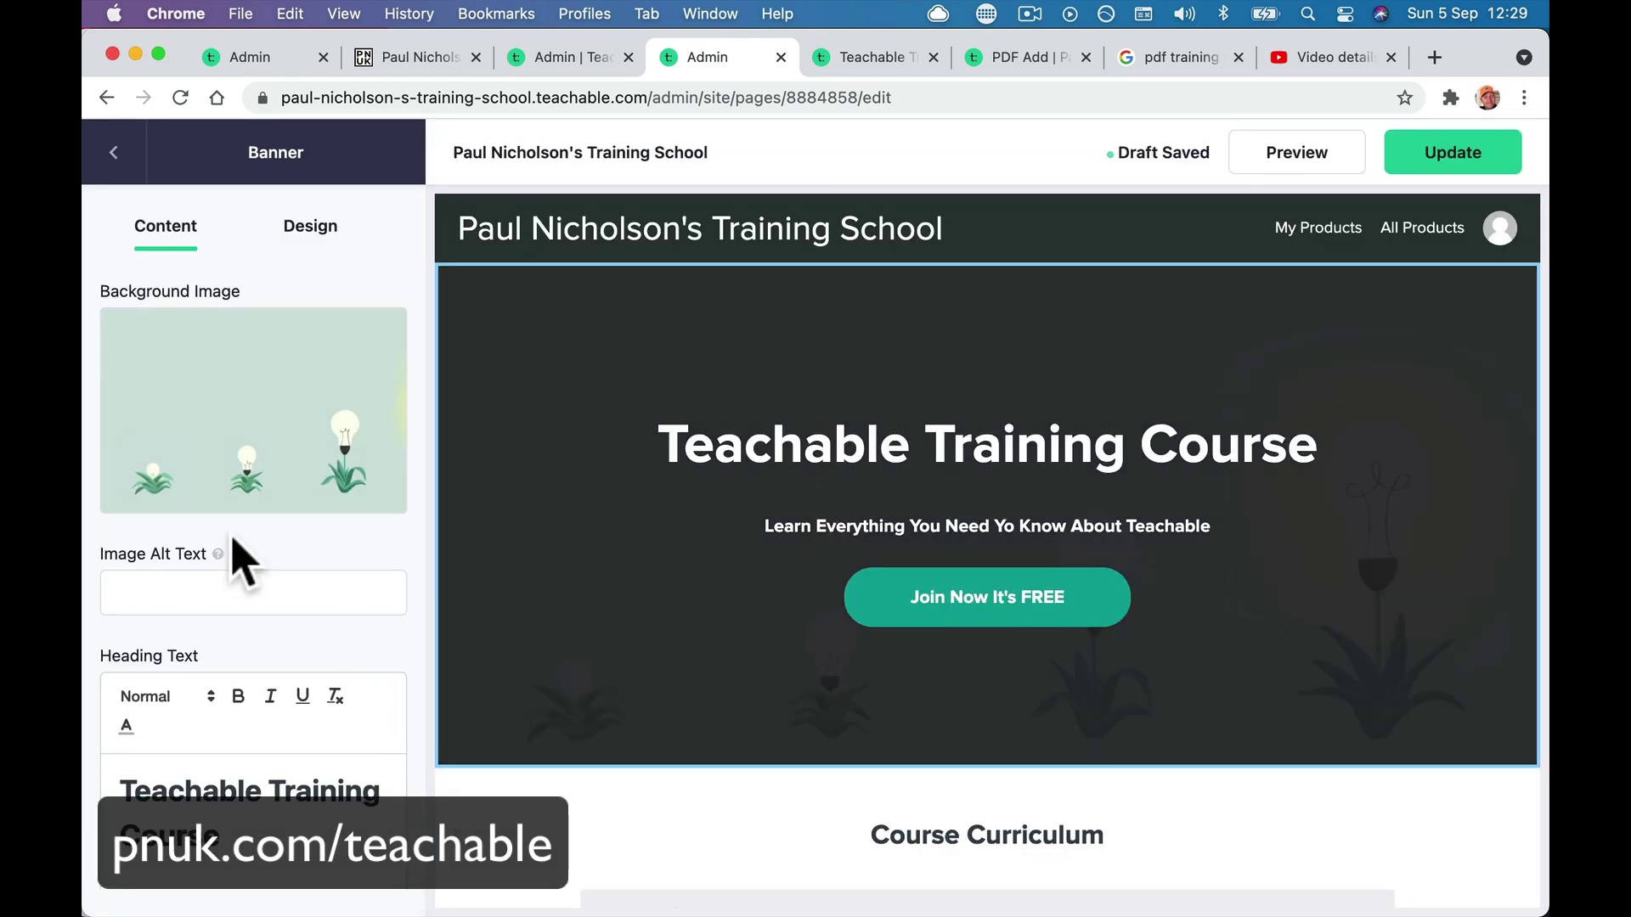
Raise the banner image opacity to 0.7, publish the page, and leave the editor.
{"action": "left_click", "coordinate": [323, 250]}
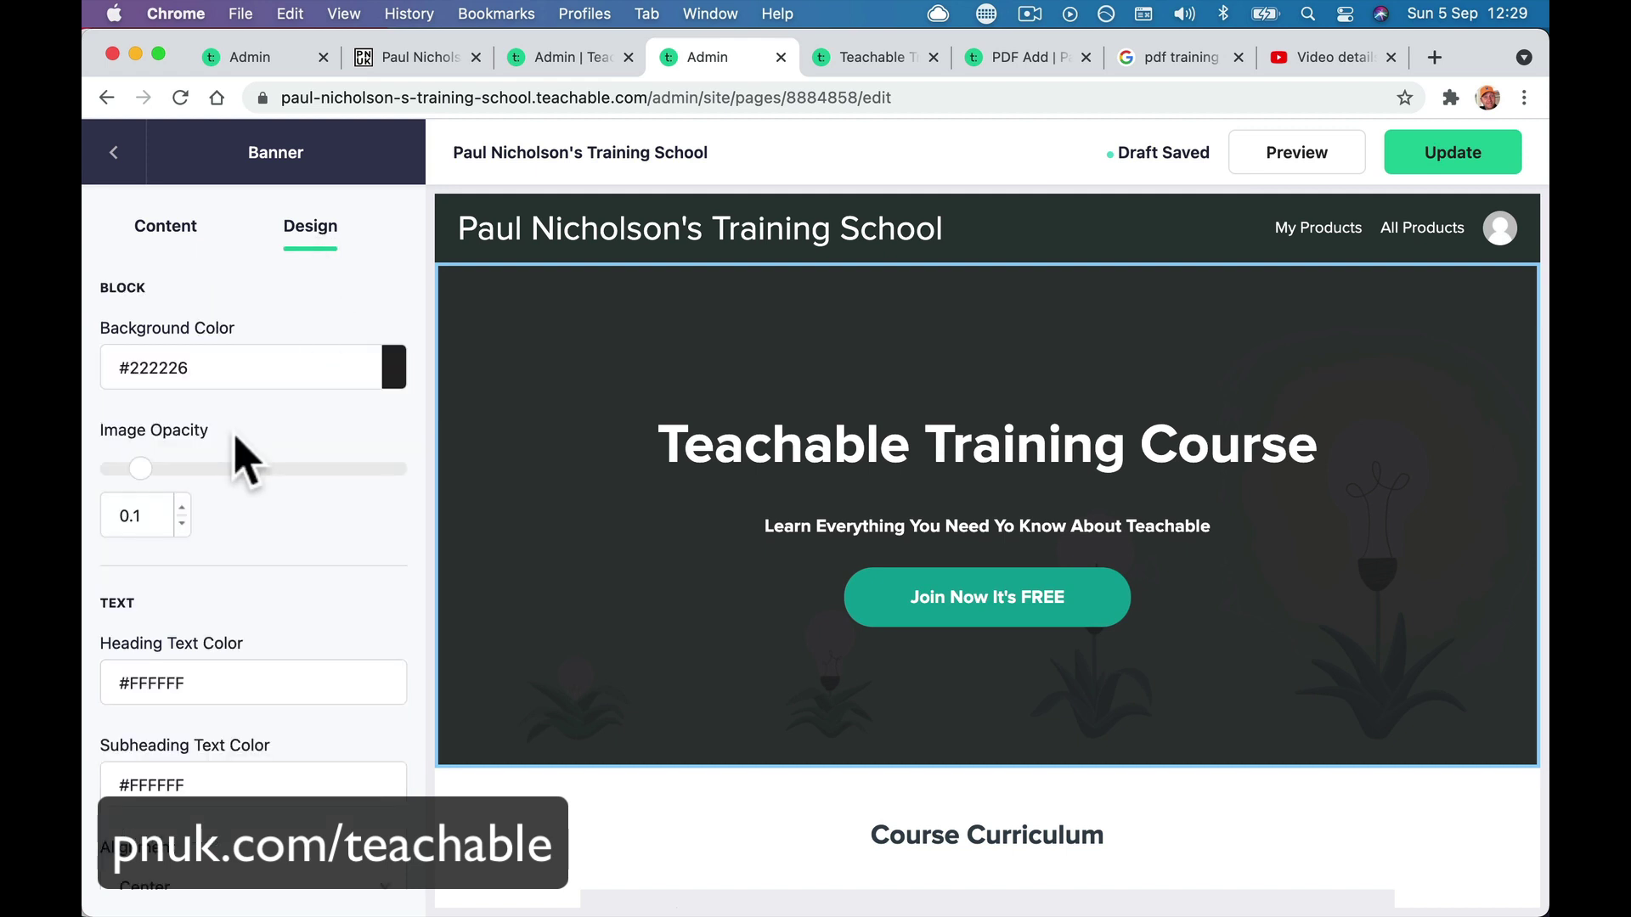
{"action": "left_click_drag", "start_coordinate": [140, 468], "coordinate": [307, 494]}
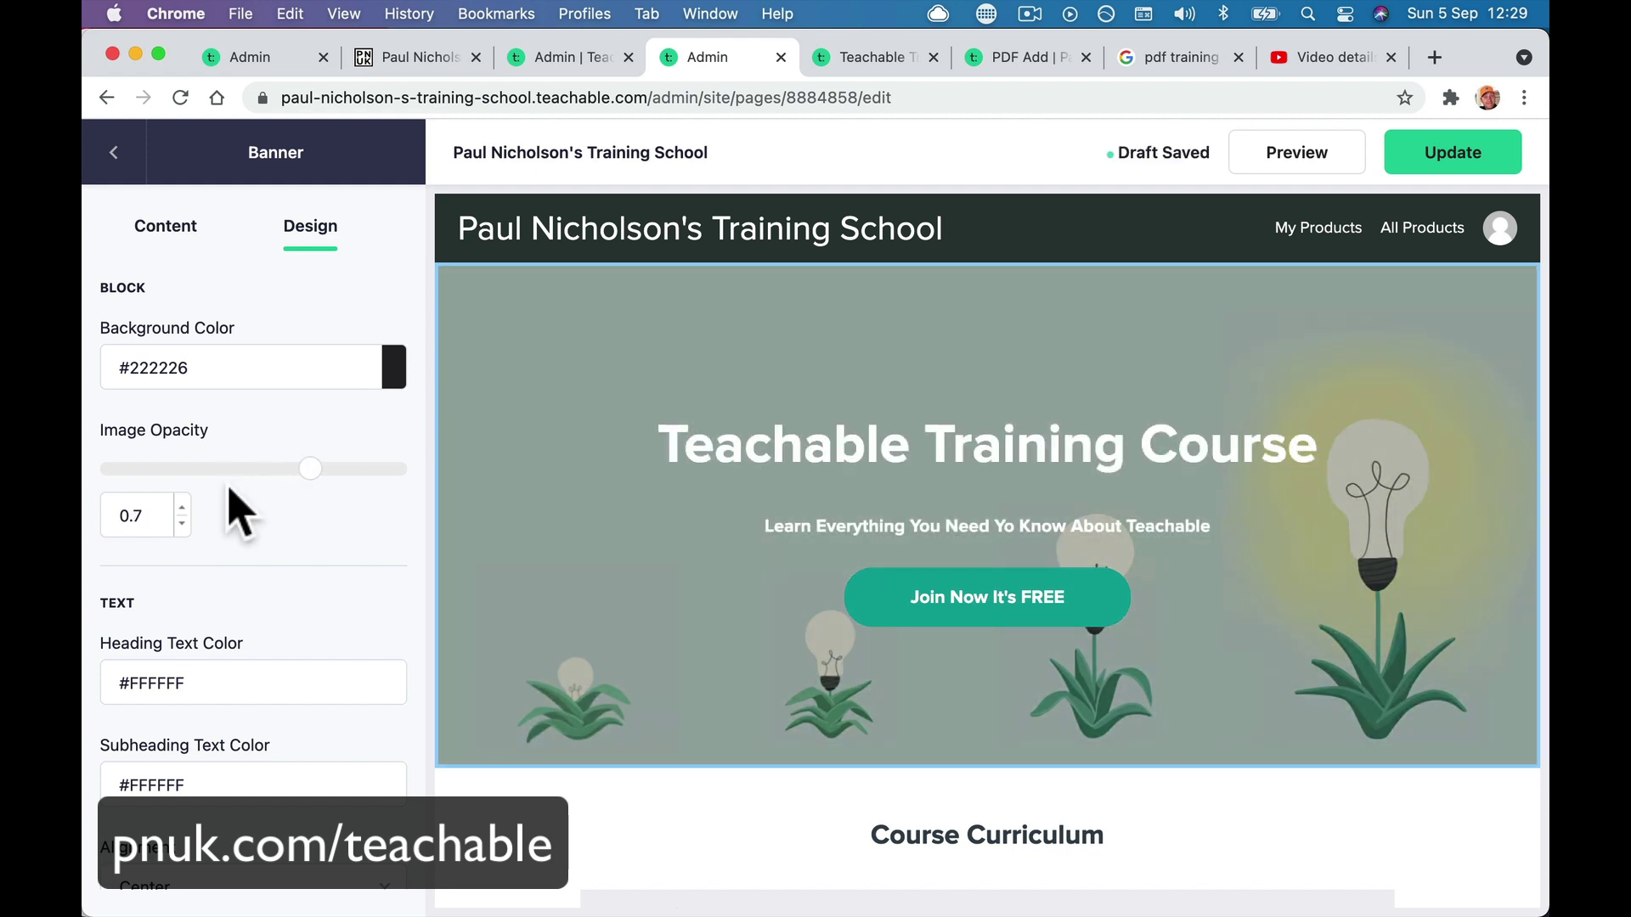
{"action": "left_click", "coordinate": [1491, 161]}
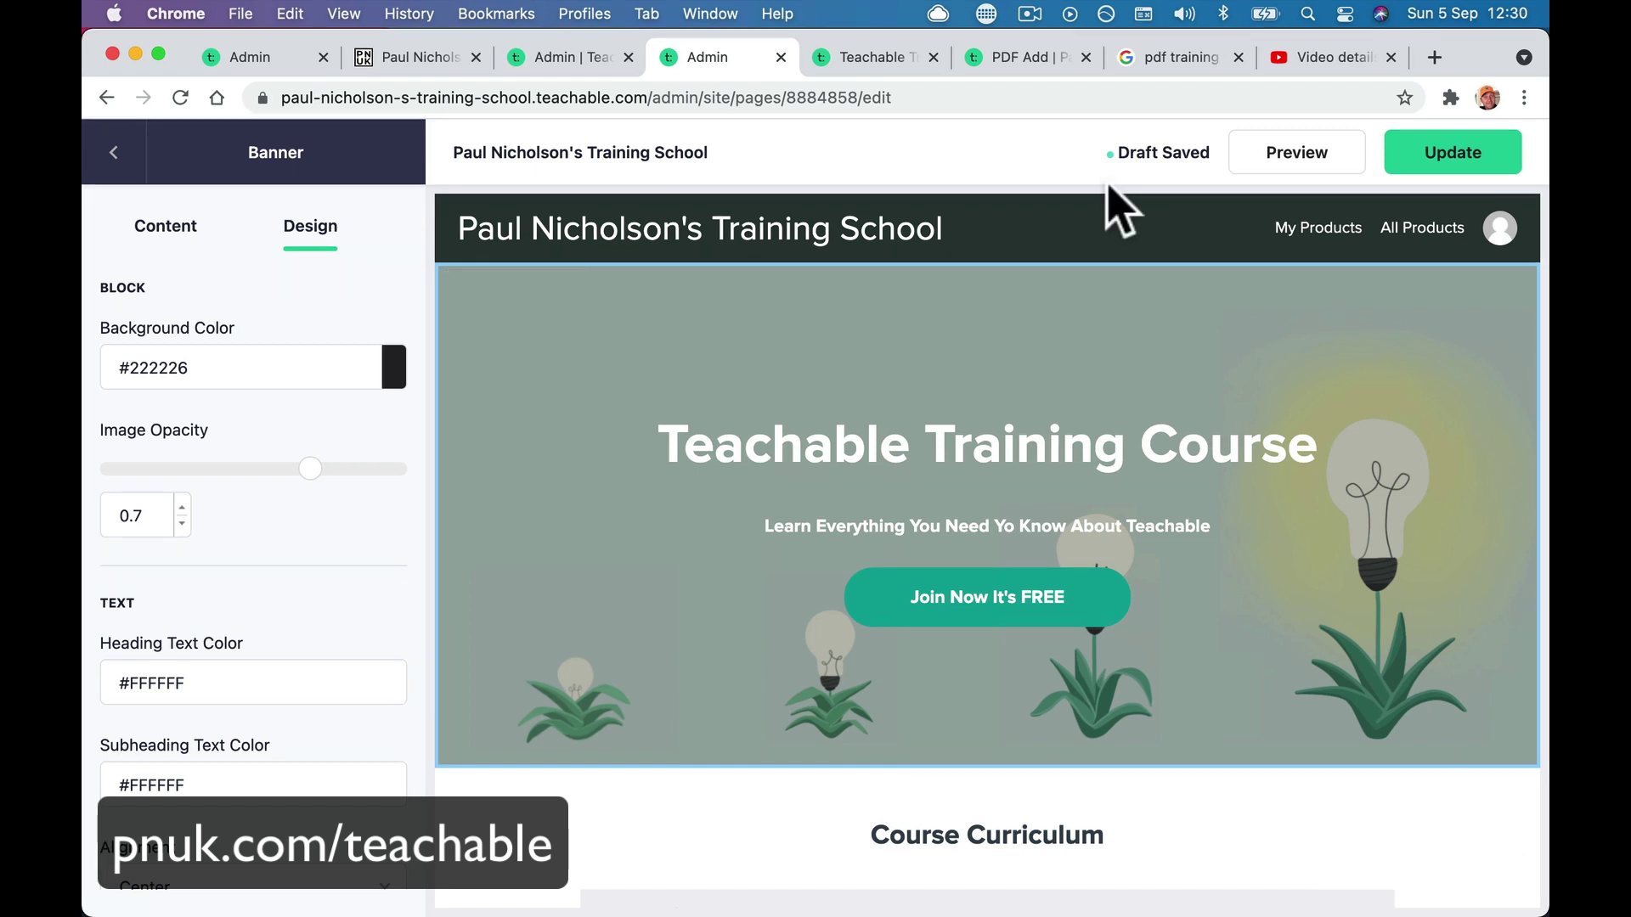
{"action": "left_click", "coordinate": [113, 152]}
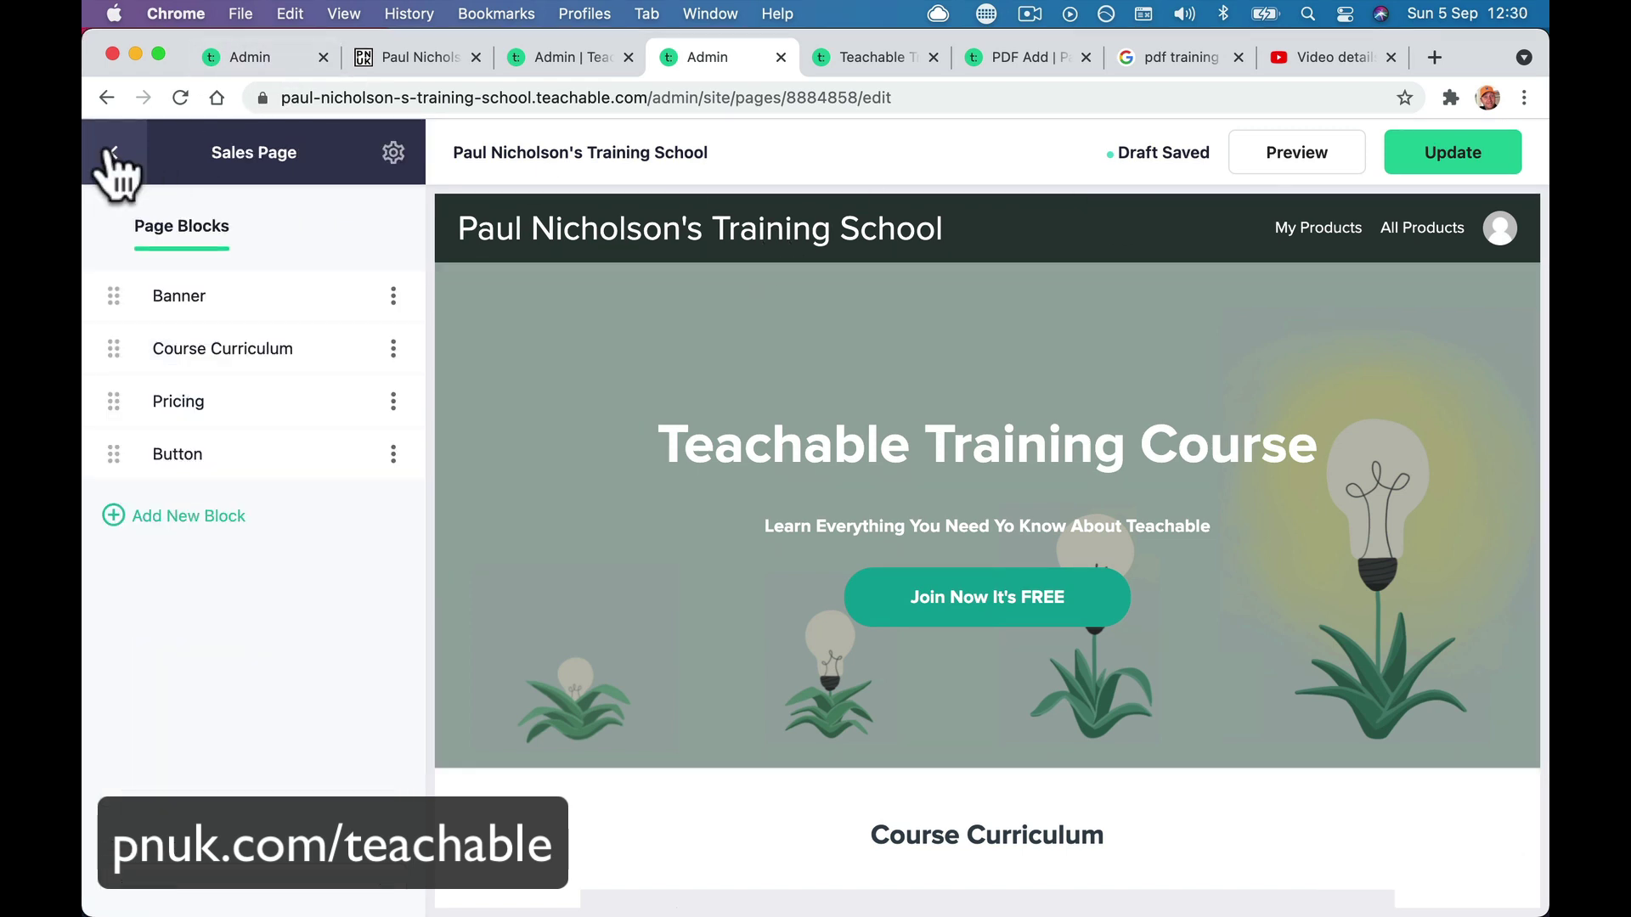
{"action": "left_click", "coordinate": [113, 153]}
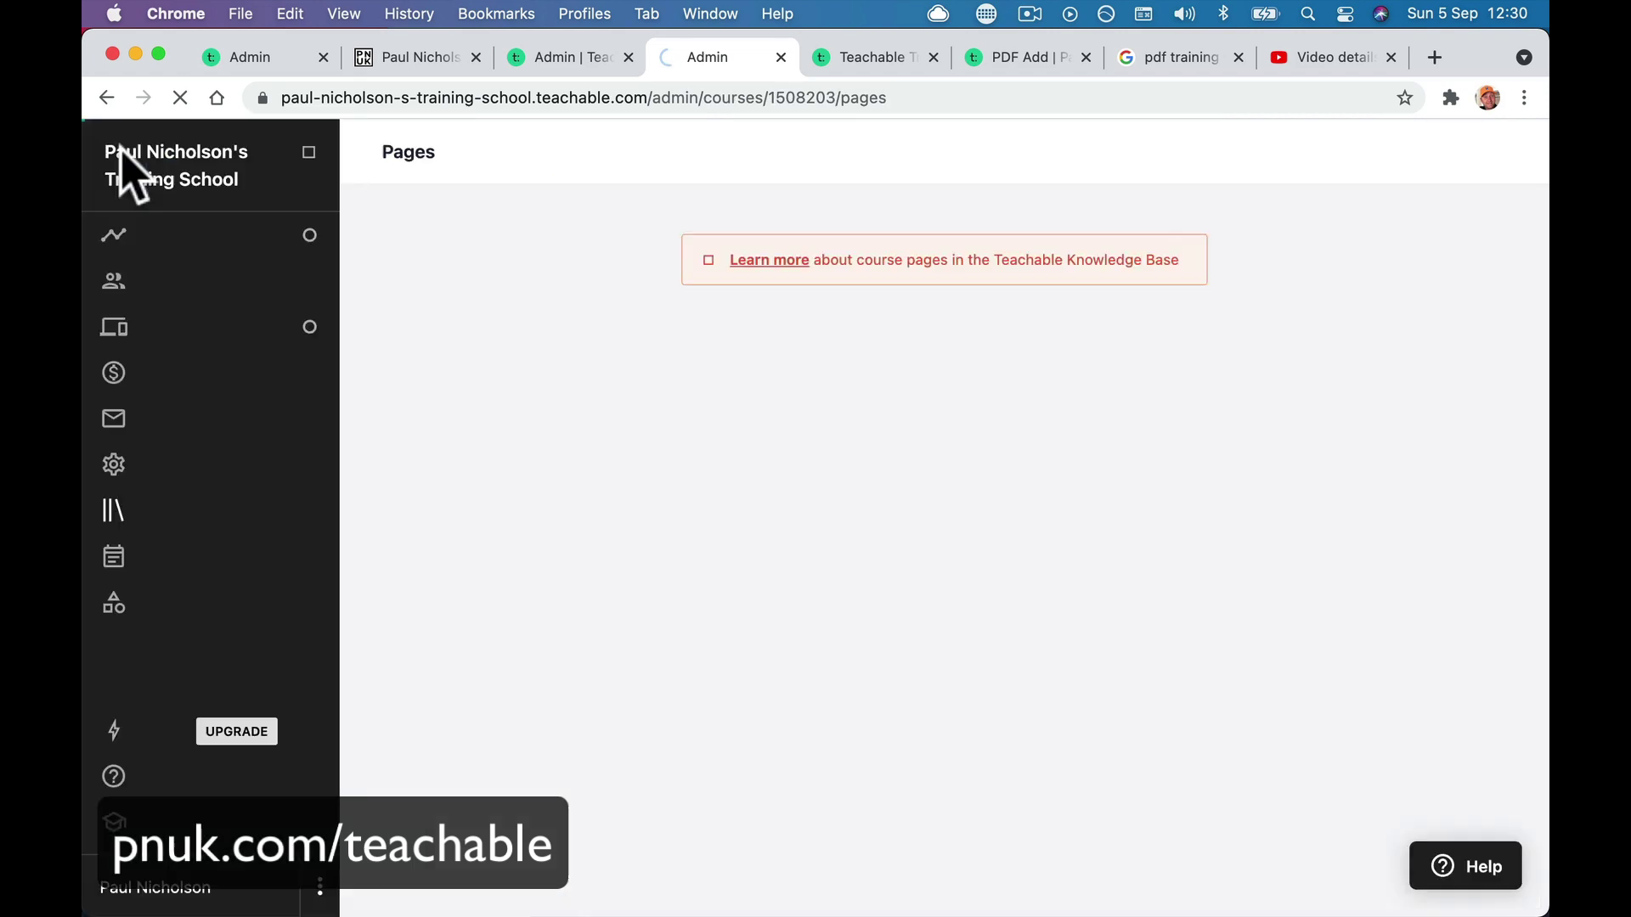
Open the school's public site, then close the four leftover browser tabs.
{"action": "left_click", "coordinate": [125, 159]}
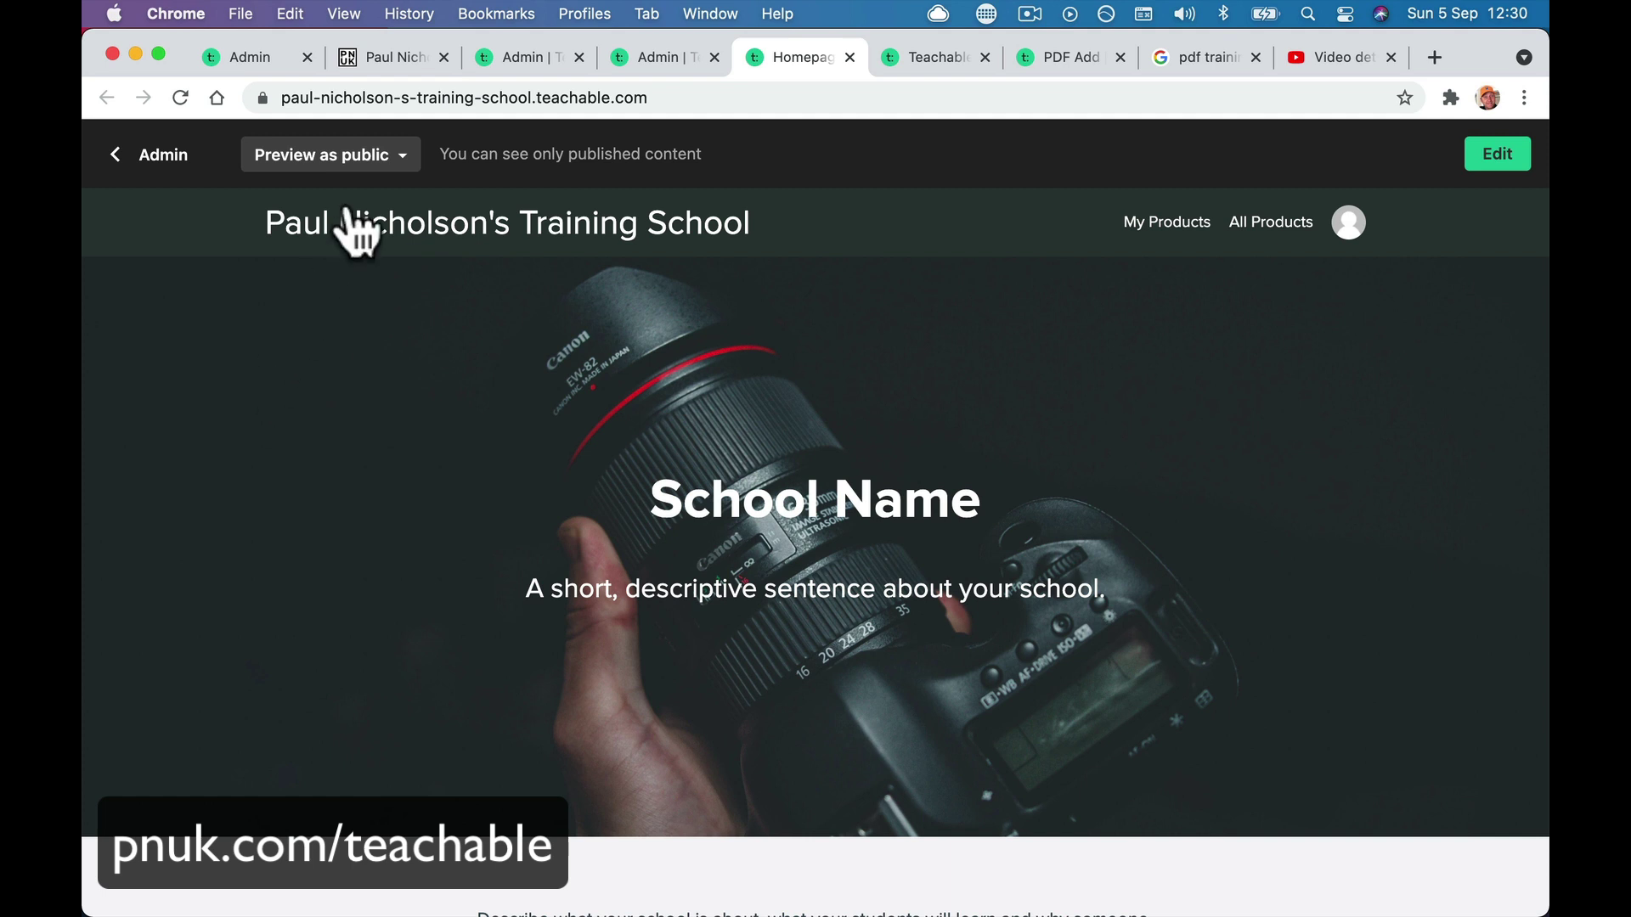
{"action": "left_click", "coordinate": [658, 57]}
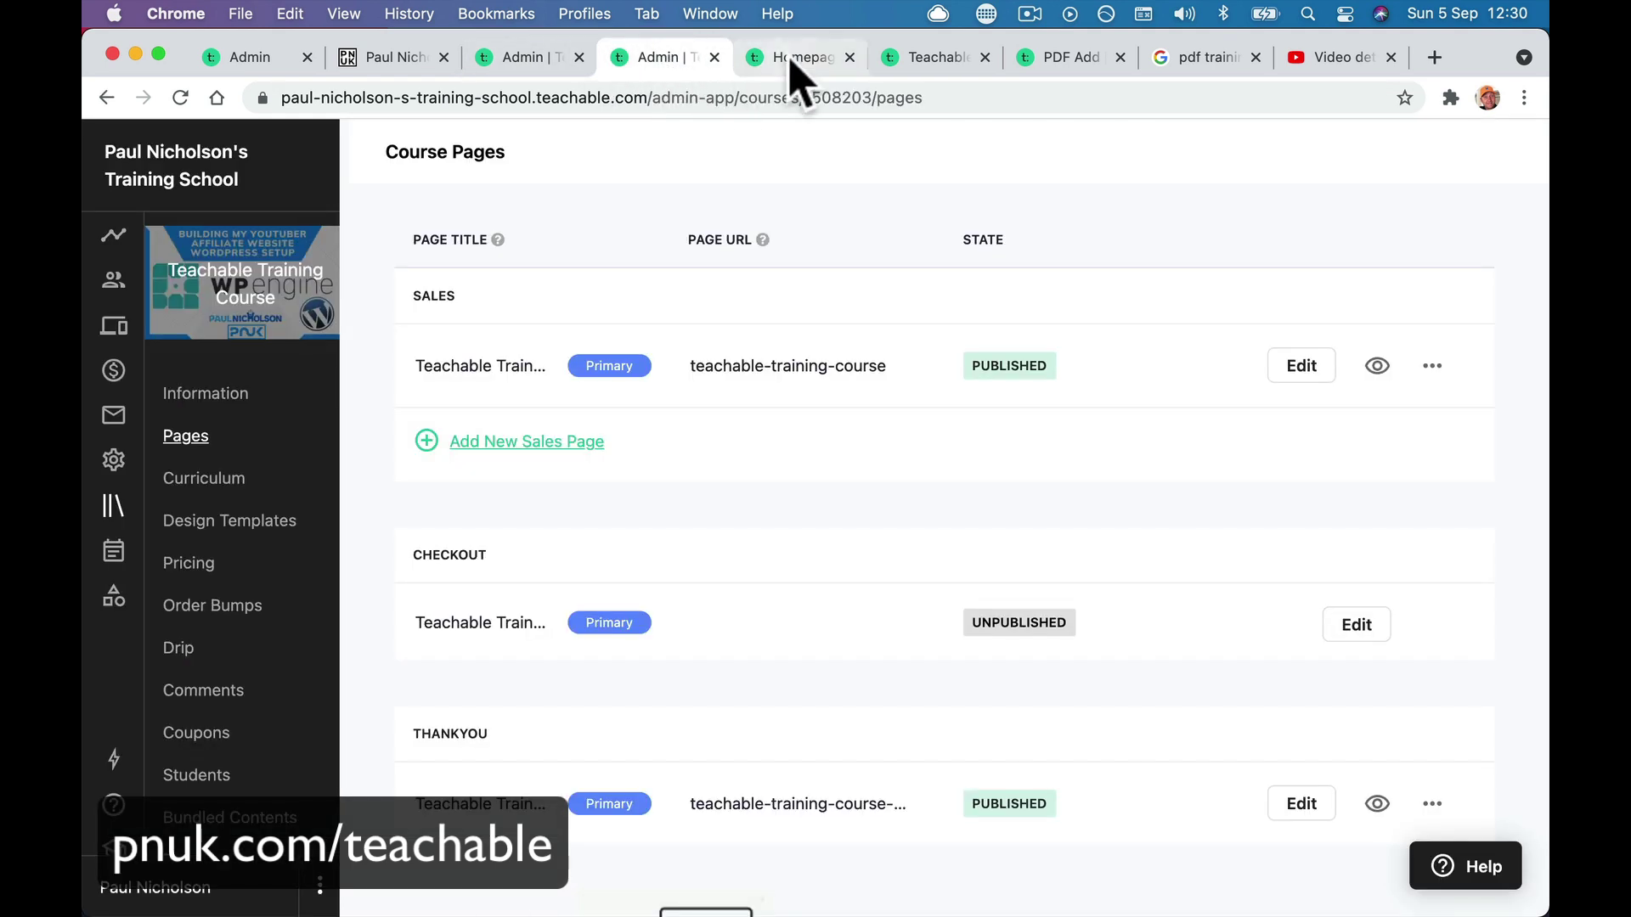
{"action": "left_click", "coordinate": [849, 57]}
{"action": "left_click", "coordinate": [849, 57]}
{"action": "left_click", "coordinate": [849, 57]}
{"action": "left_click", "coordinate": [849, 57]}
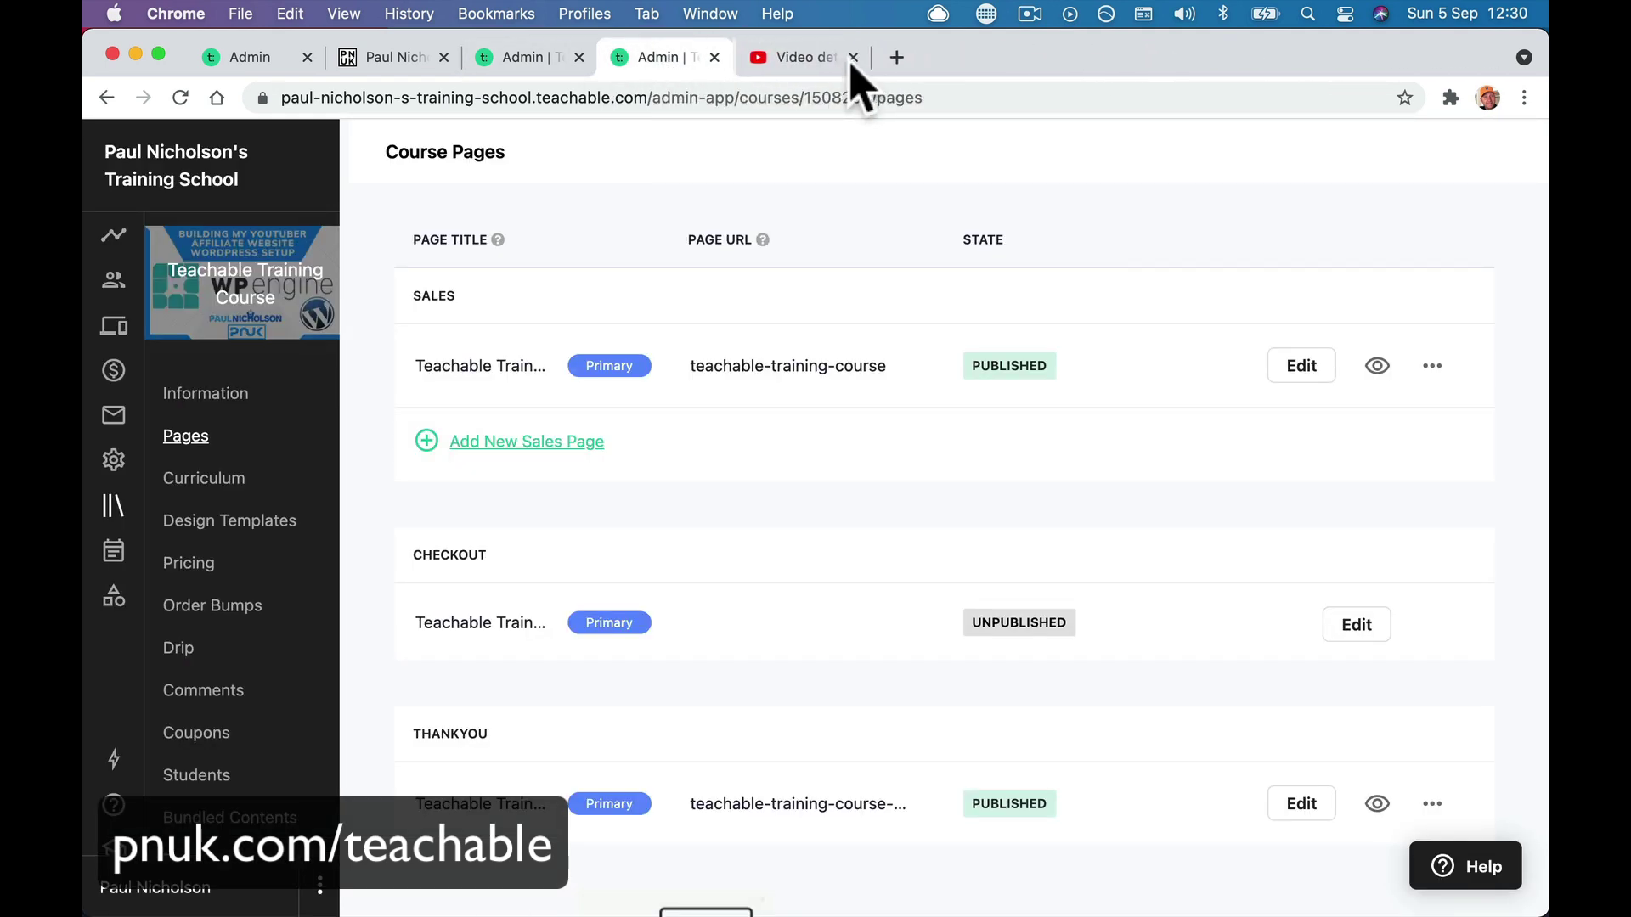
{"action": "left_click", "coordinate": [849, 57]}
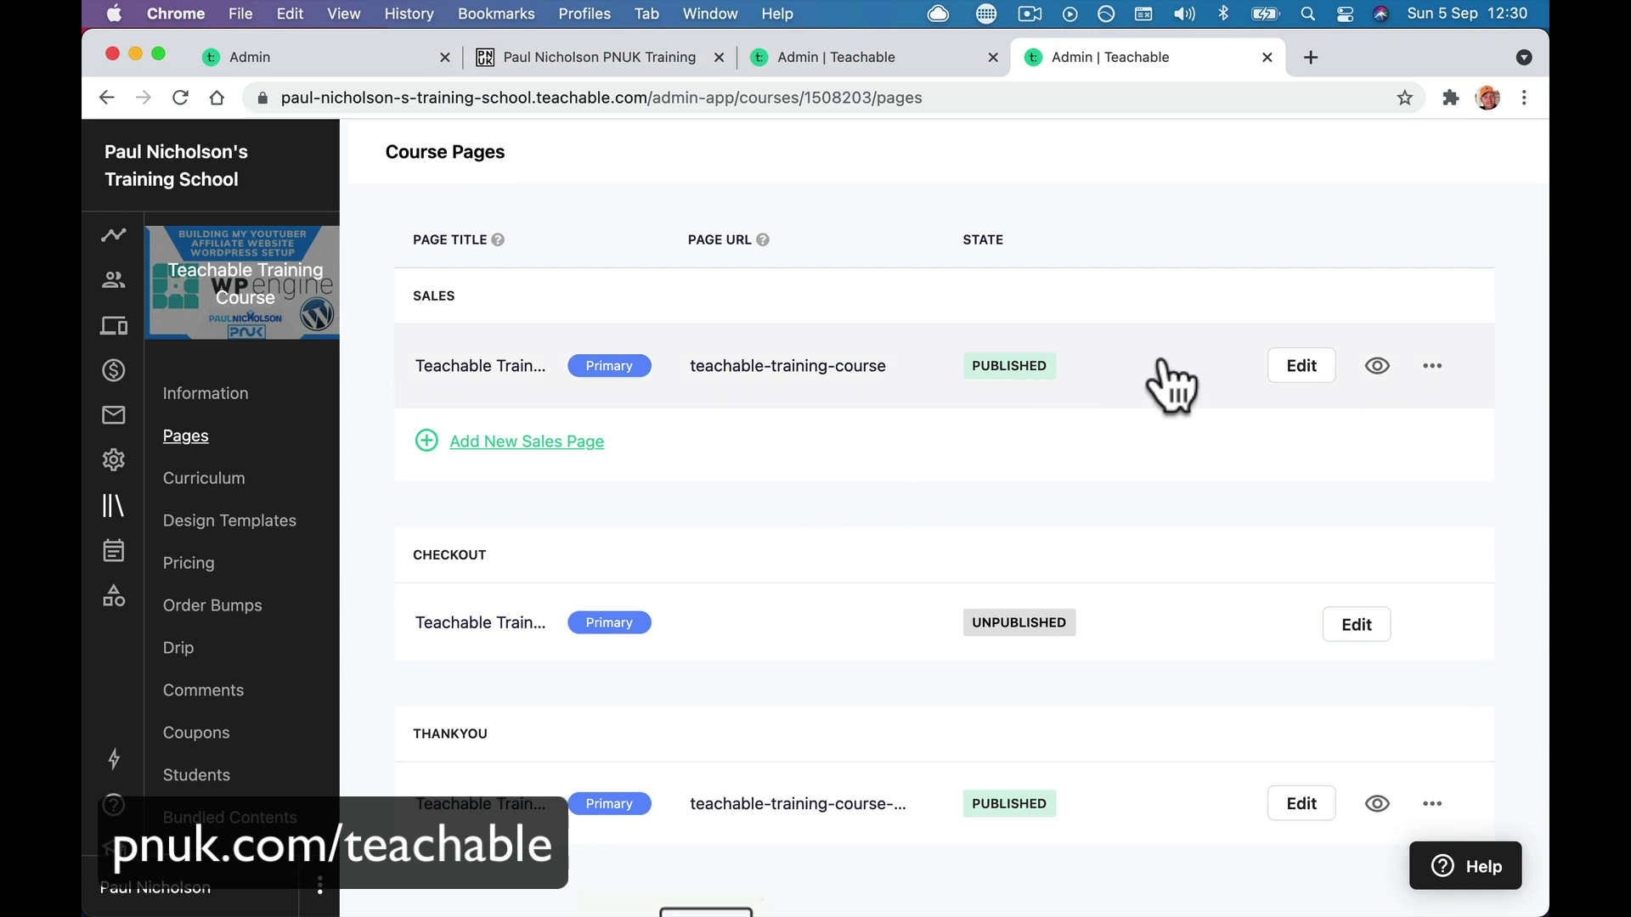
Preview the published sales page as a visitor, then return to the admin tab.
{"action": "left_click", "coordinate": [1373, 367]}
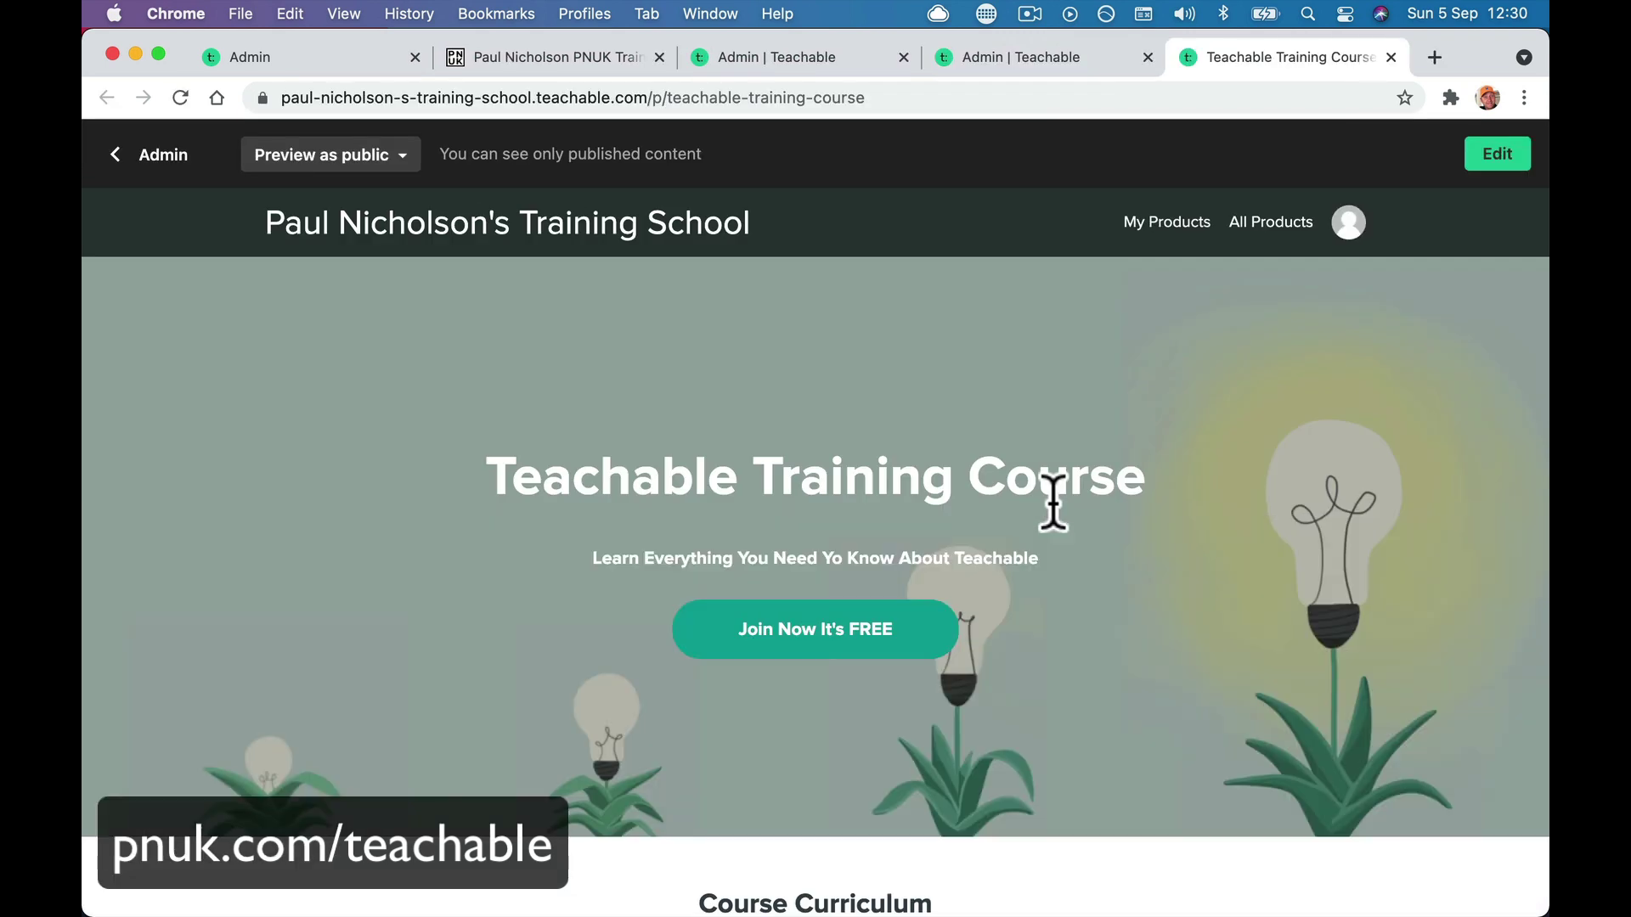
{"action": "scroll", "coordinate": [1053, 501], "scroll_direction": "down", "scroll_amount": 3}
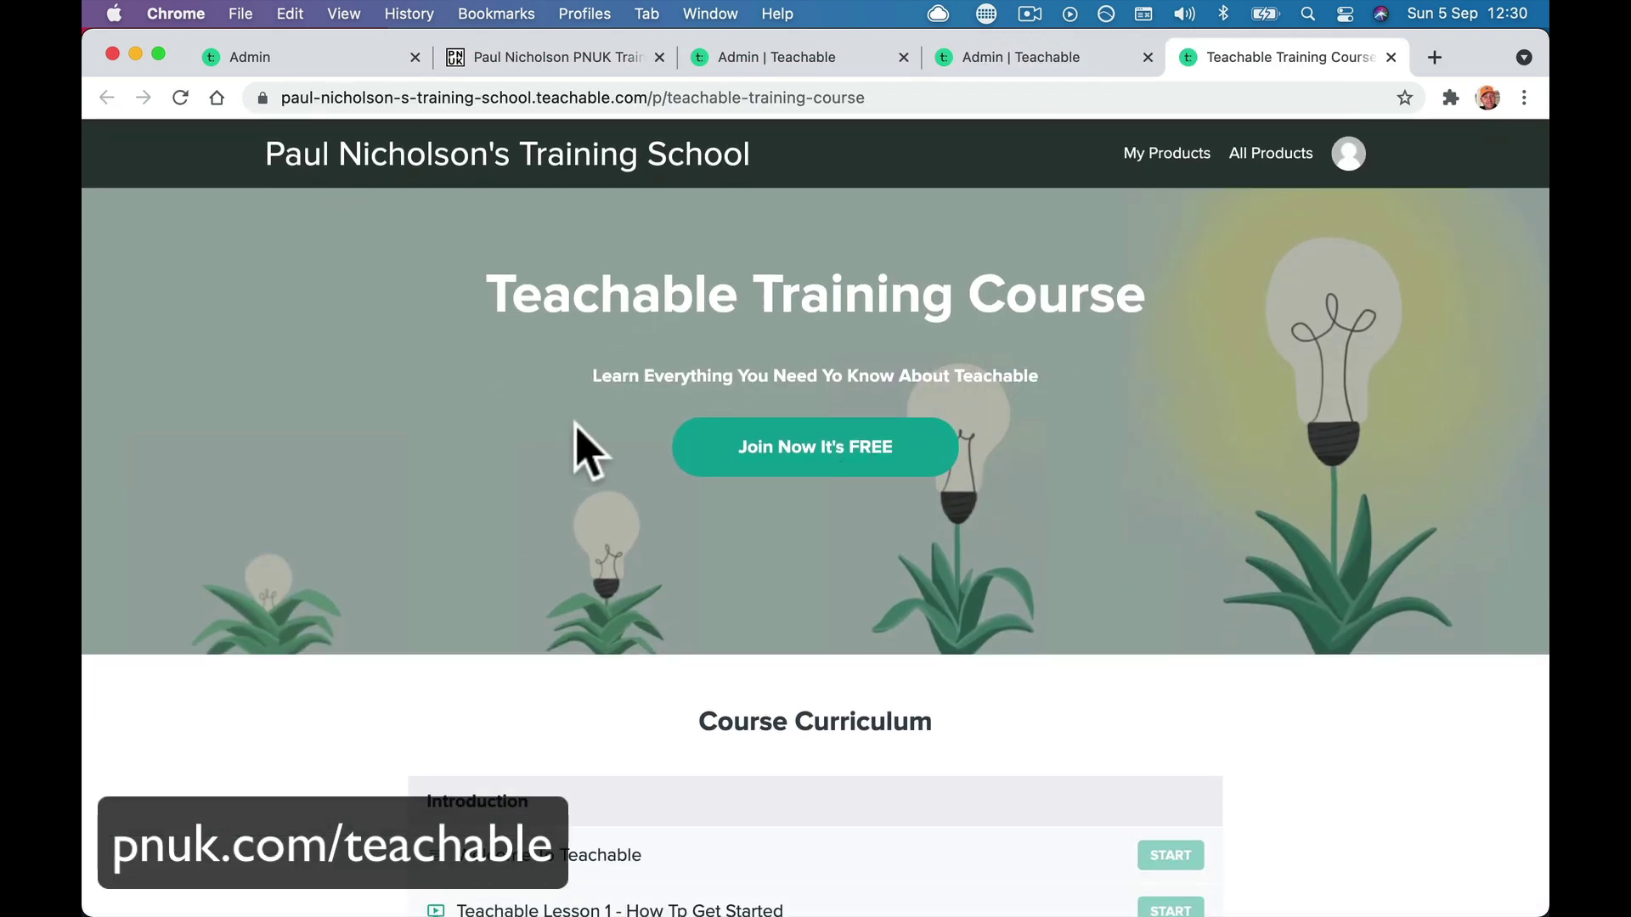
{"action": "scroll", "coordinate": [786, 573], "scroll_direction": "down", "scroll_amount": 8}
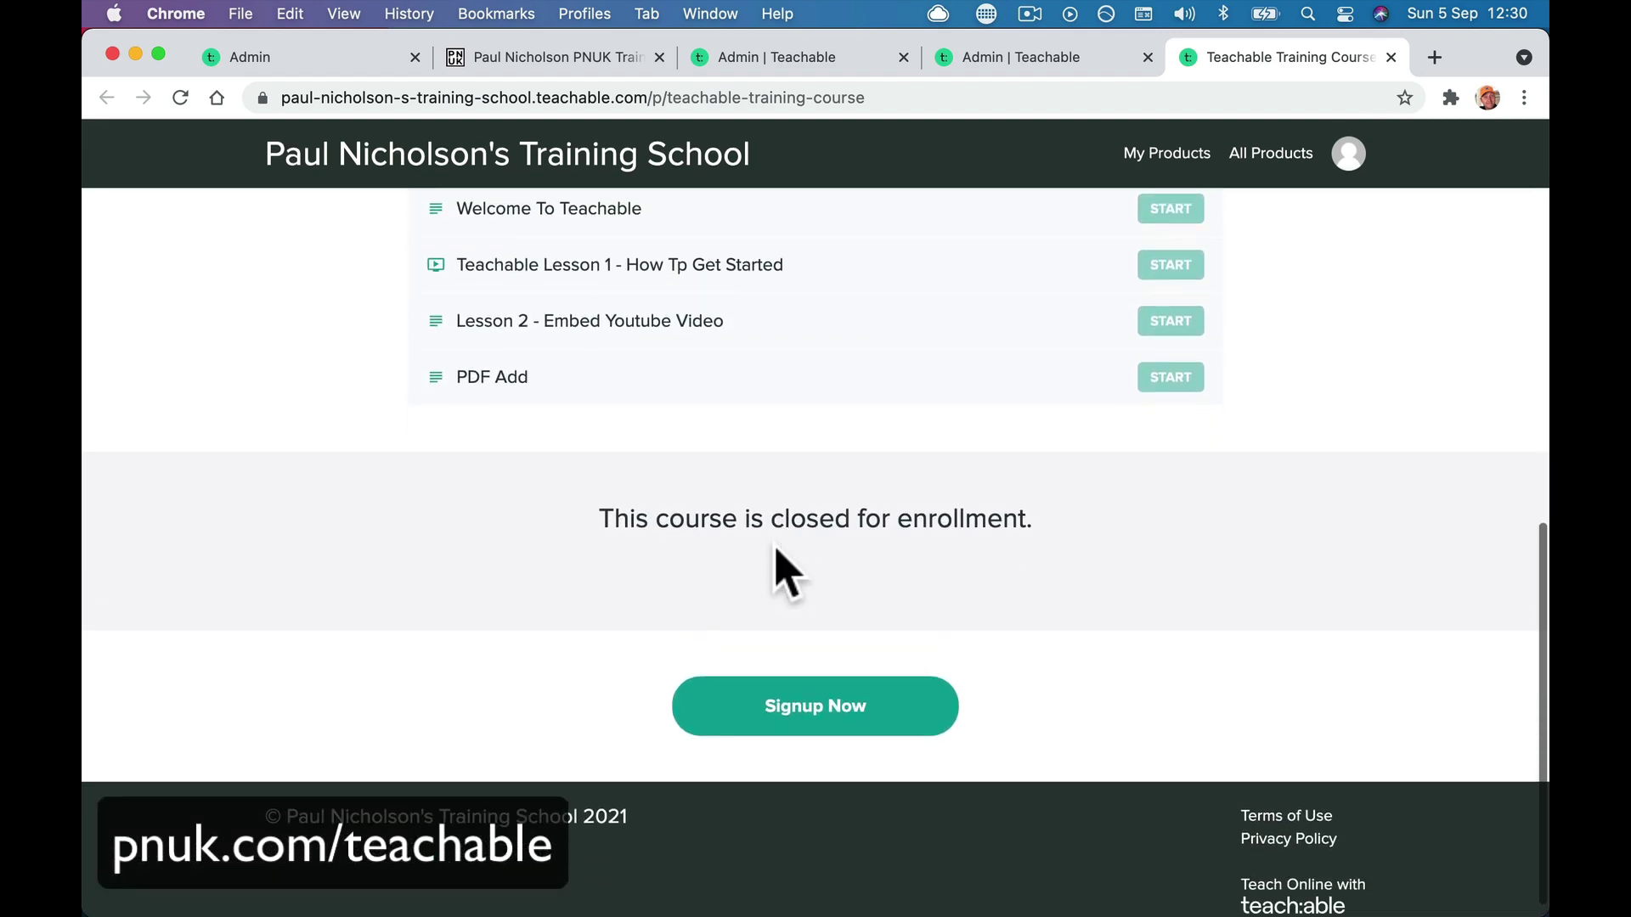
{"action": "scroll", "coordinate": [852, 564], "scroll_direction": "up", "scroll_amount": 10}
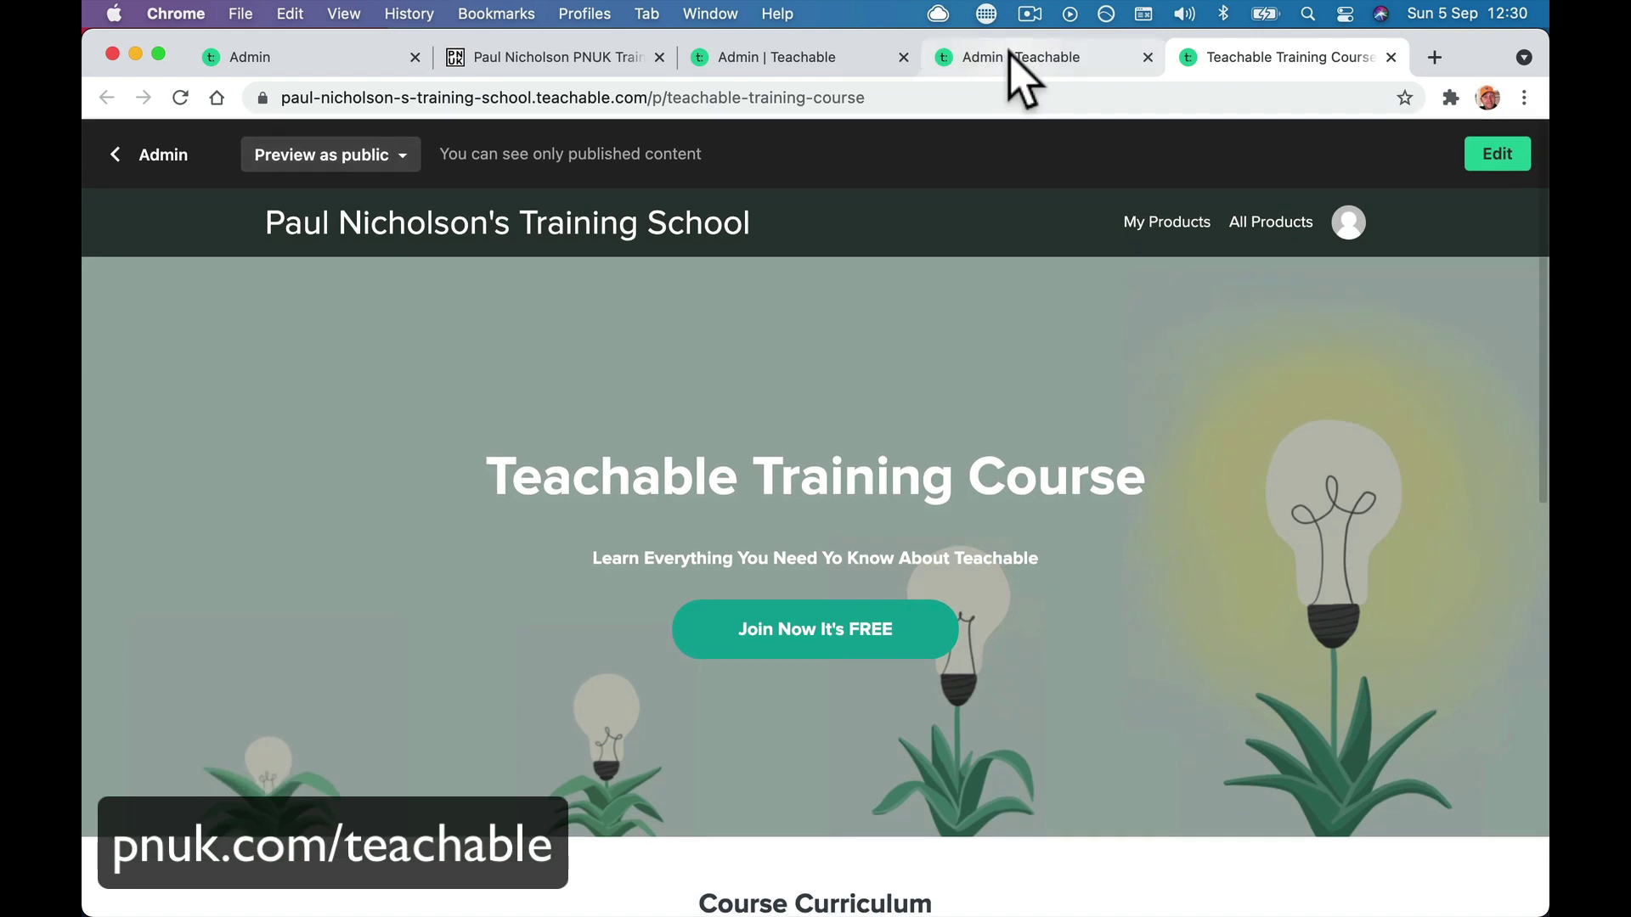
{"action": "left_click", "coordinate": [1011, 57]}
Open the course Information settings and scroll down to the Delete and Duplicate sections.
{"action": "left_click", "coordinate": [212, 396]}
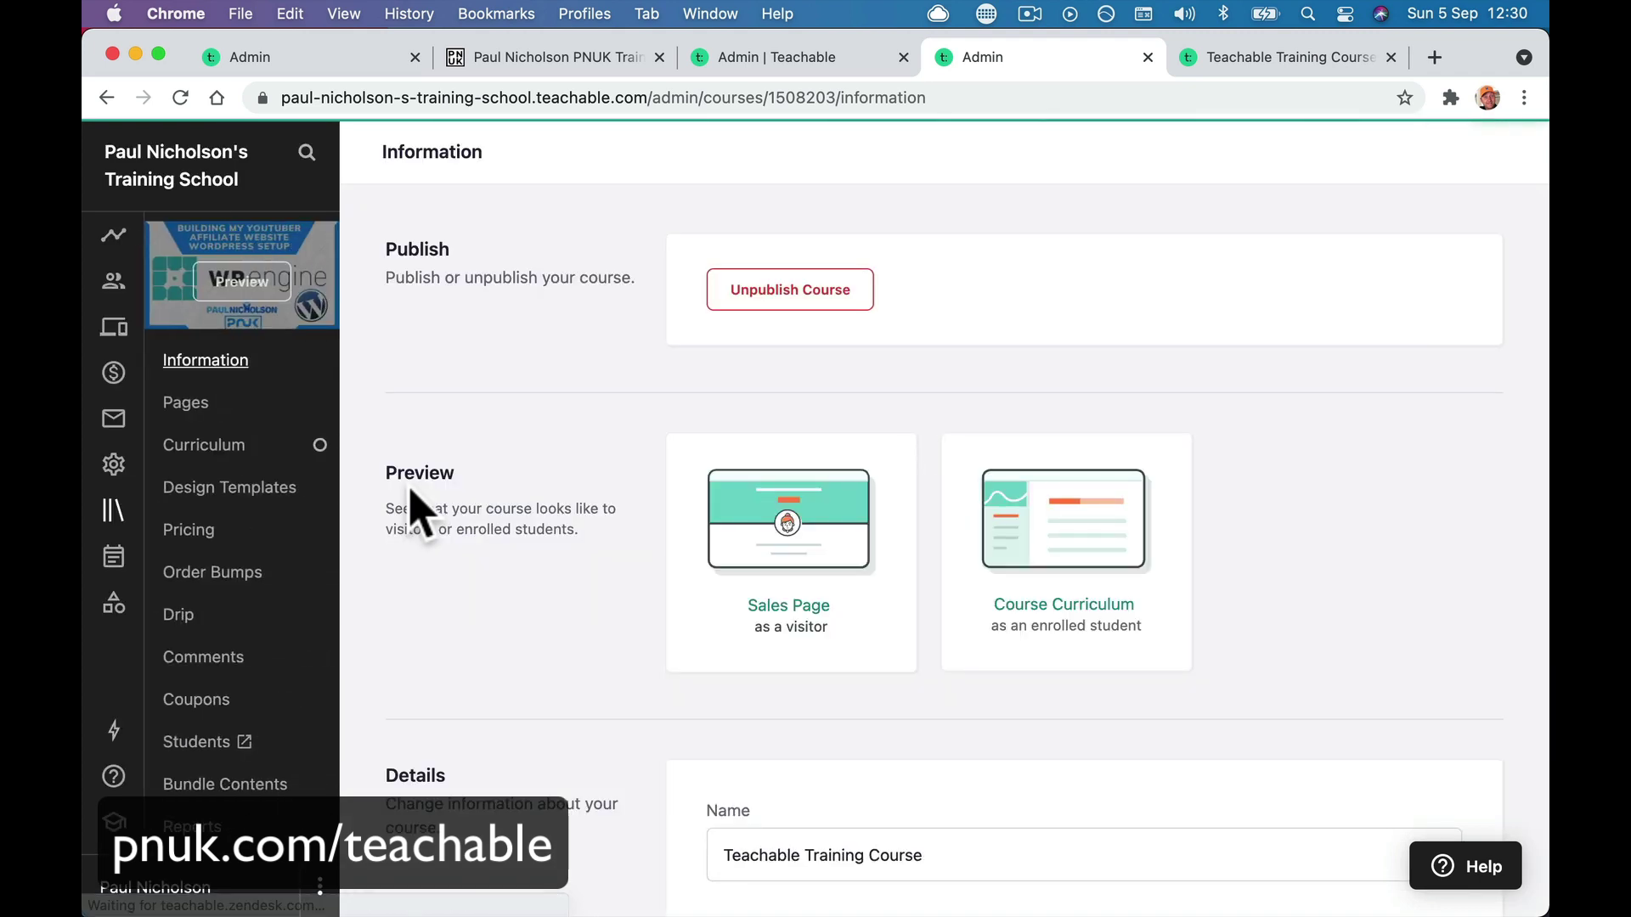
{"action": "scroll", "coordinate": [416, 510], "scroll_direction": "down", "scroll_amount": 10}
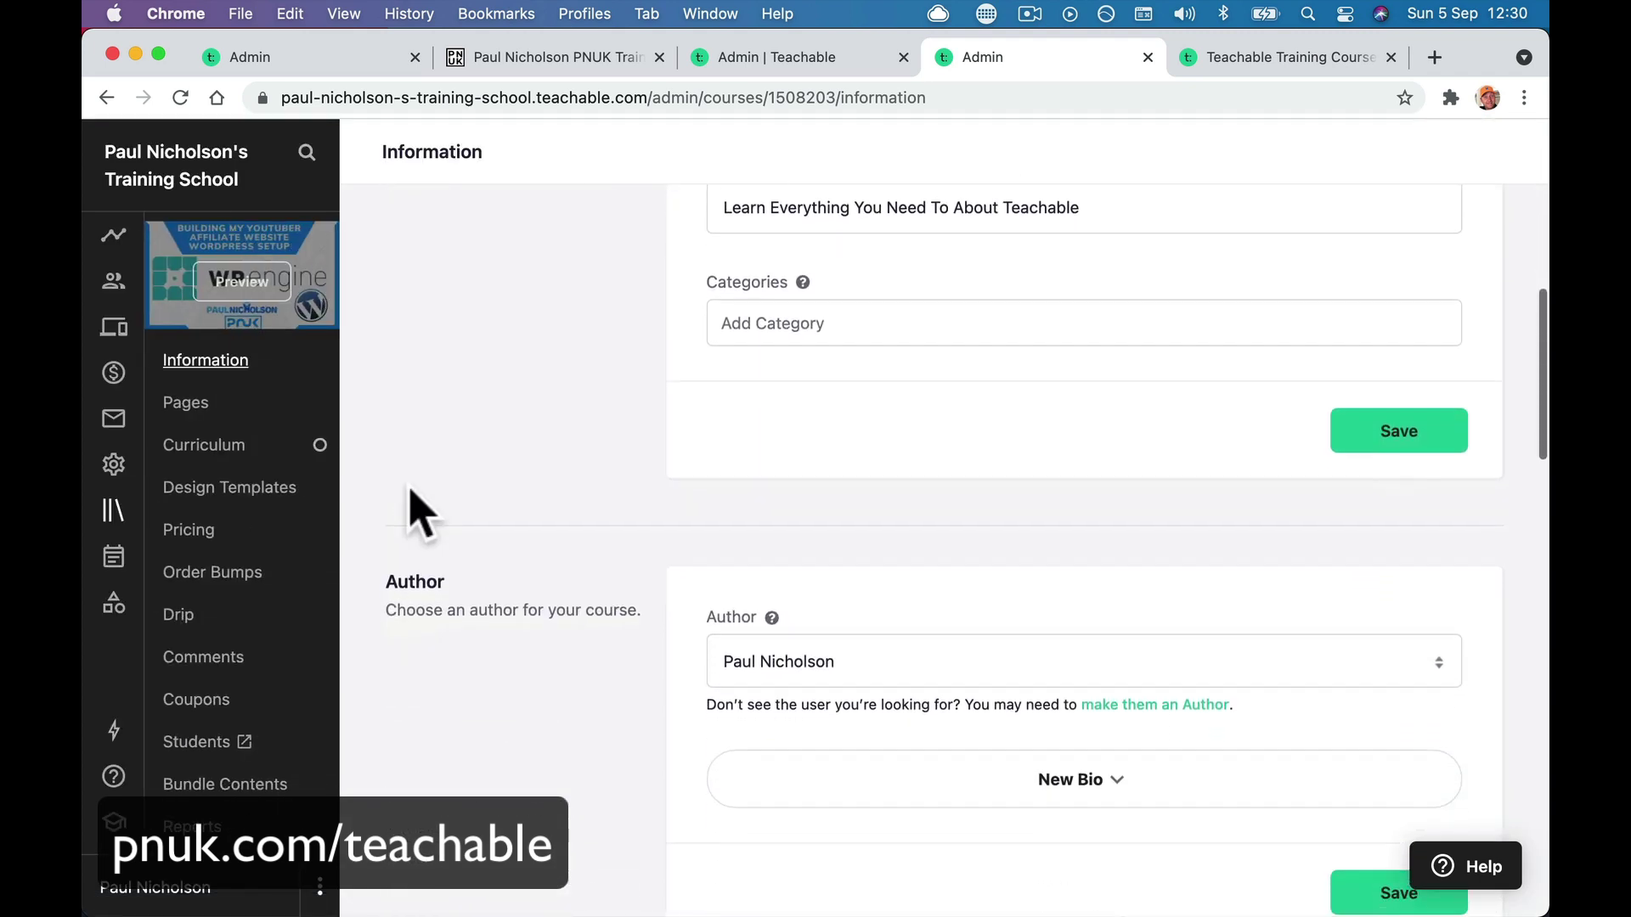
{"action": "scroll", "coordinate": [416, 509], "scroll_direction": "down", "scroll_amount": 10}
{"action": "scroll", "coordinate": [416, 510], "scroll_direction": "down", "scroll_amount": 8}
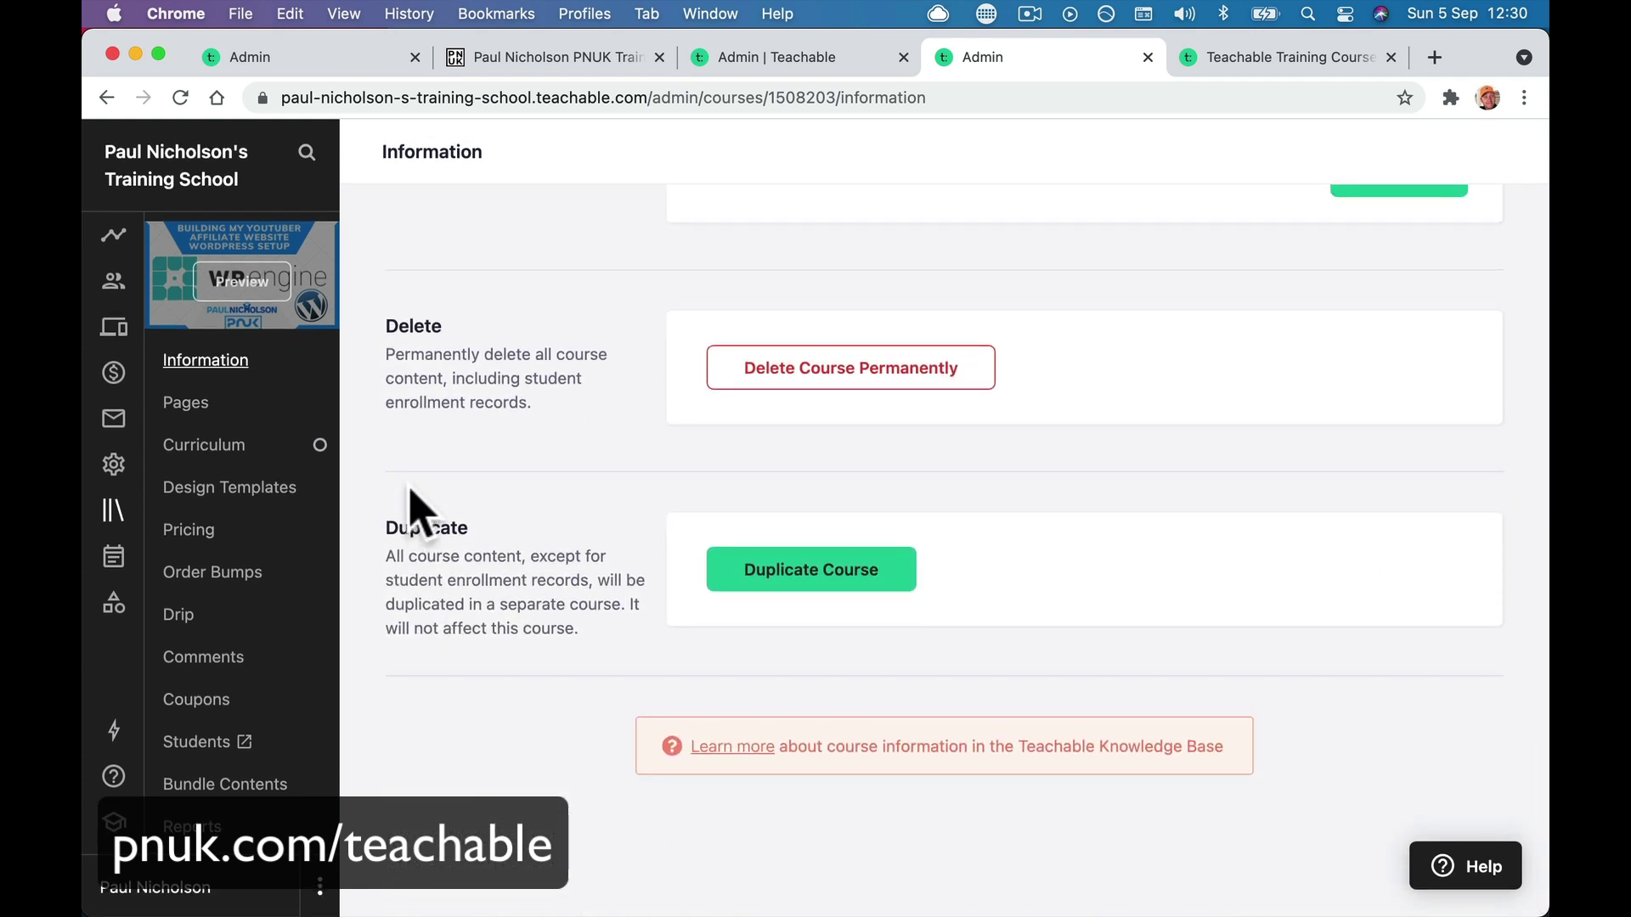
{"action": "scroll", "coordinate": [416, 509], "scroll_direction": "down", "scroll_amount": 3}
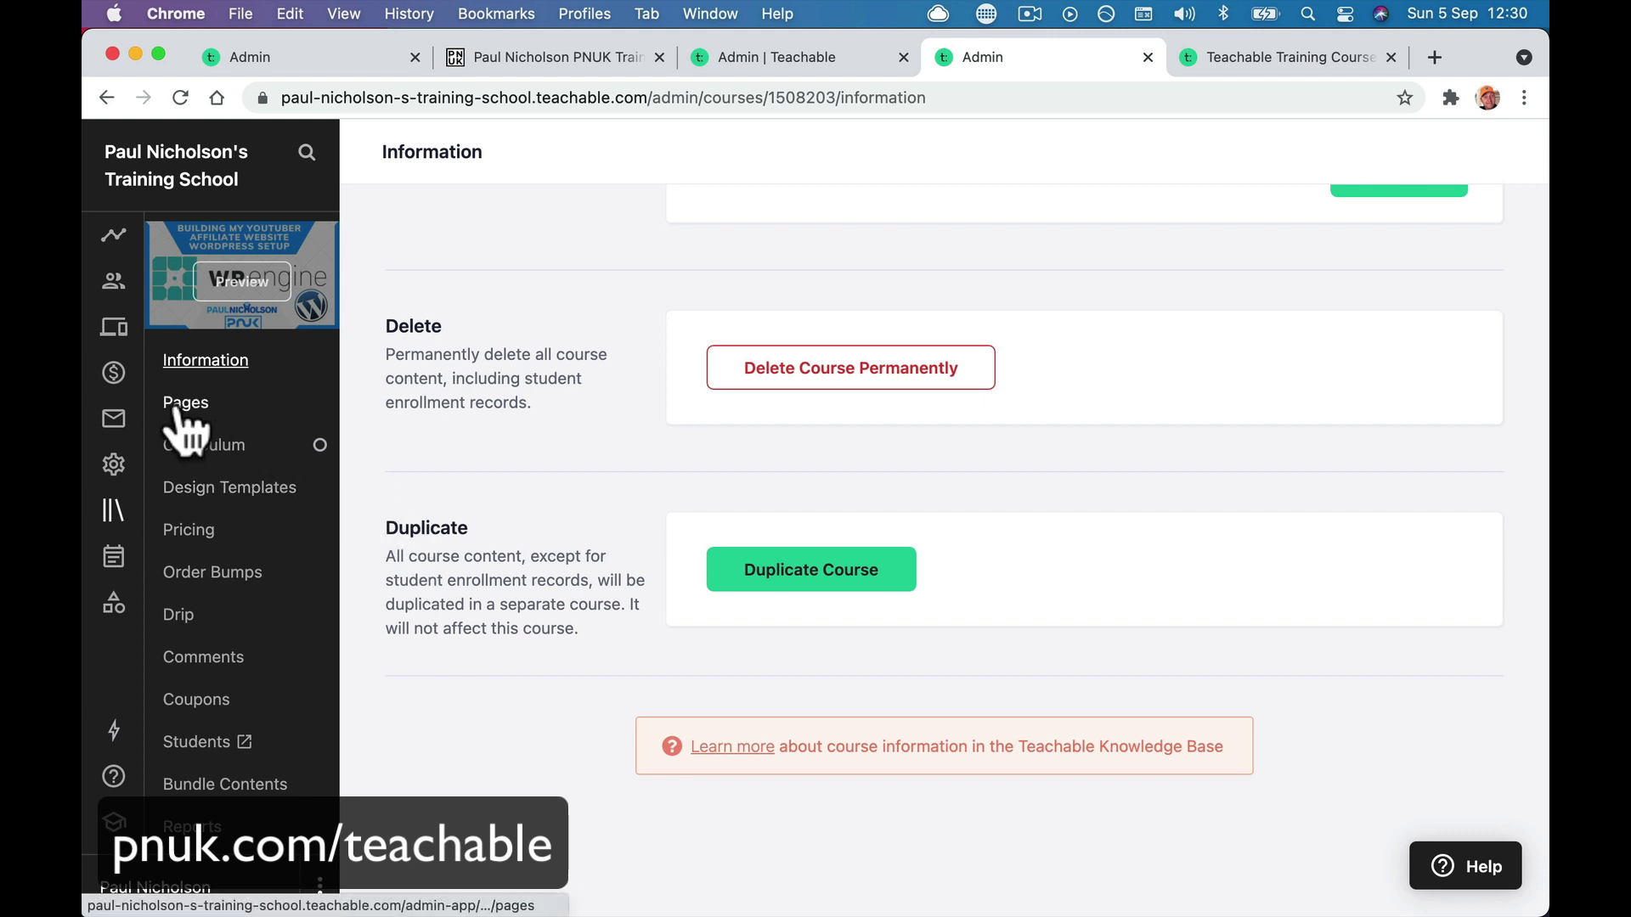
{"action": "left_click", "coordinate": [113, 329]}
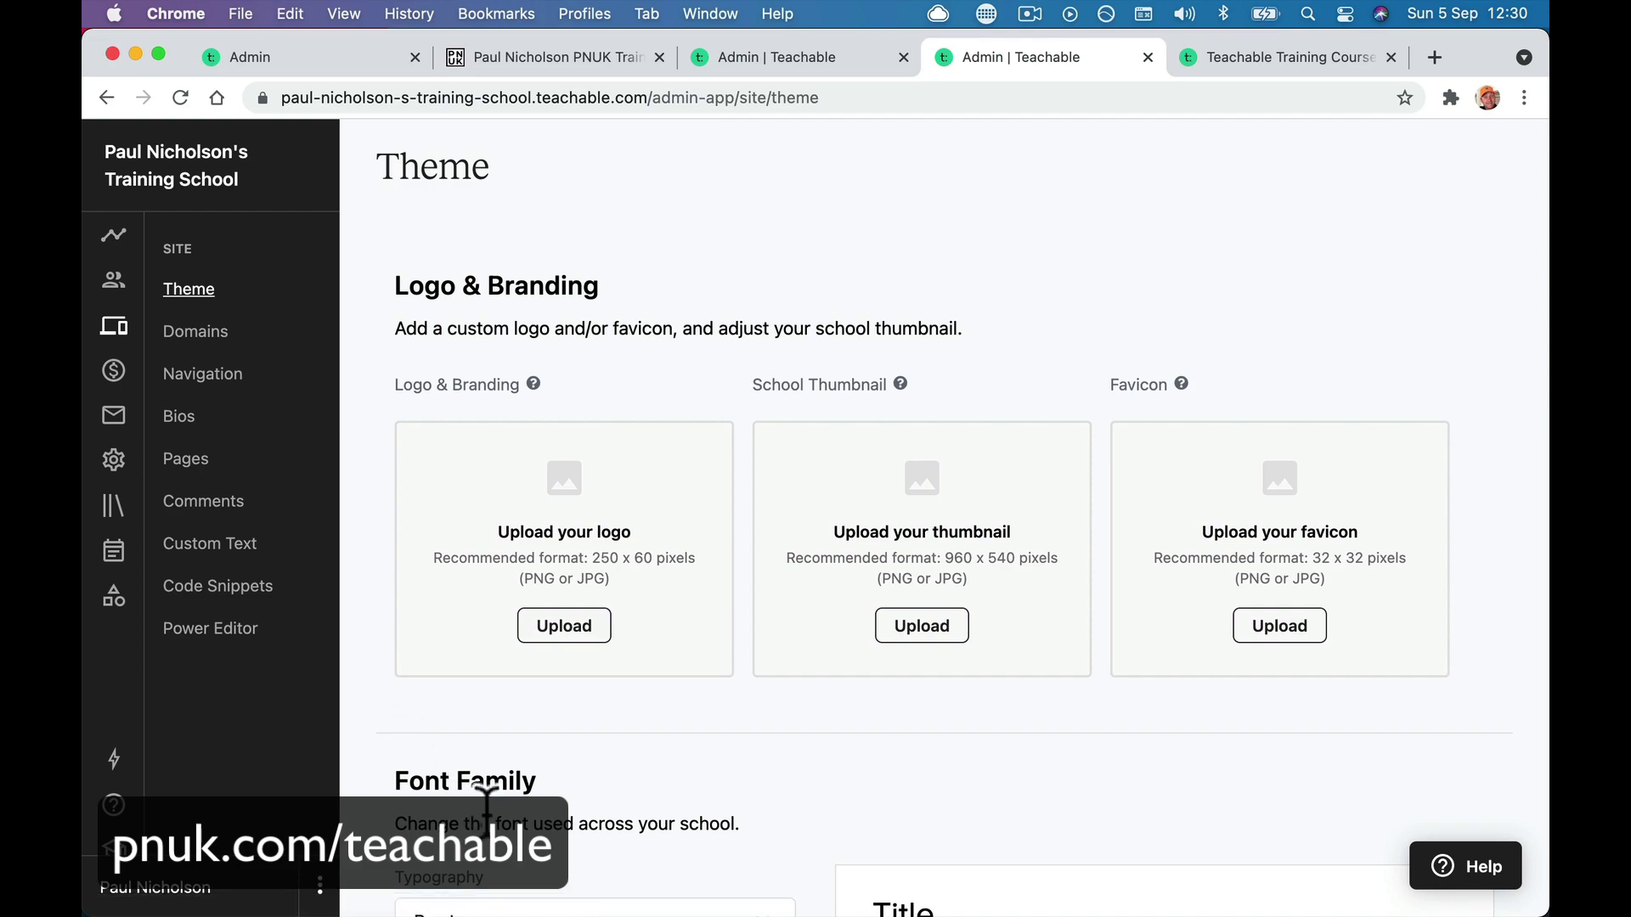
Upload 'PNUK Black Logo 300 wide.png' as the school logo.
{"action": "scroll", "coordinate": [486, 807], "scroll_direction": "down", "scroll_amount": 7}
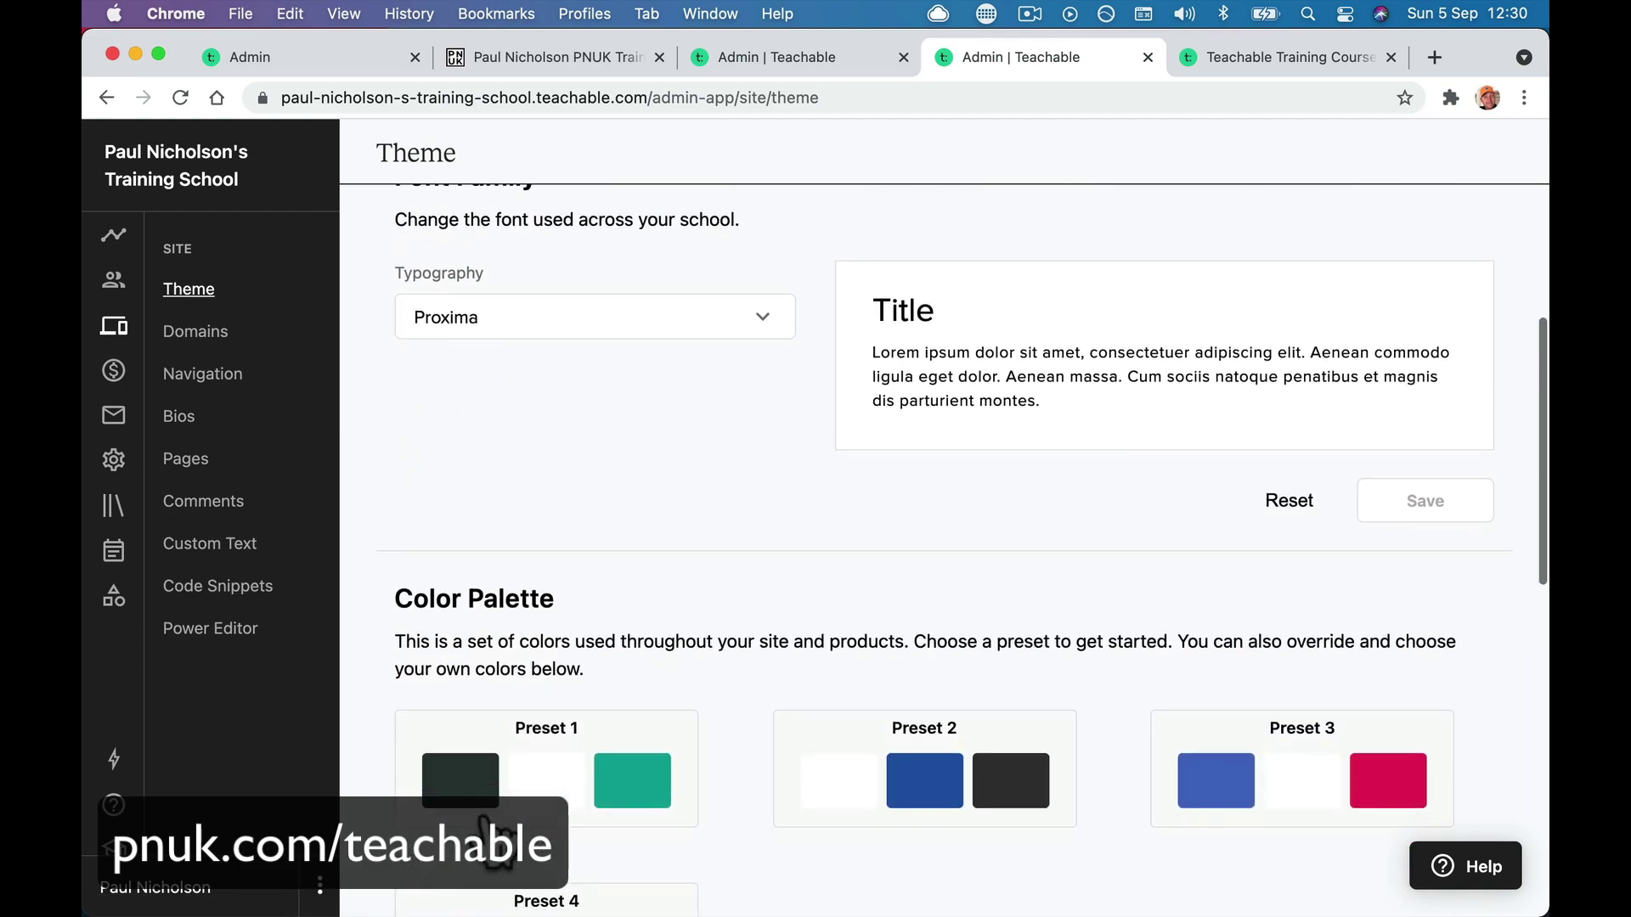
{"action": "scroll", "coordinate": [486, 807], "scroll_direction": "down", "scroll_amount": 10}
{"action": "scroll", "coordinate": [492, 828], "scroll_direction": "up", "scroll_amount": 15}
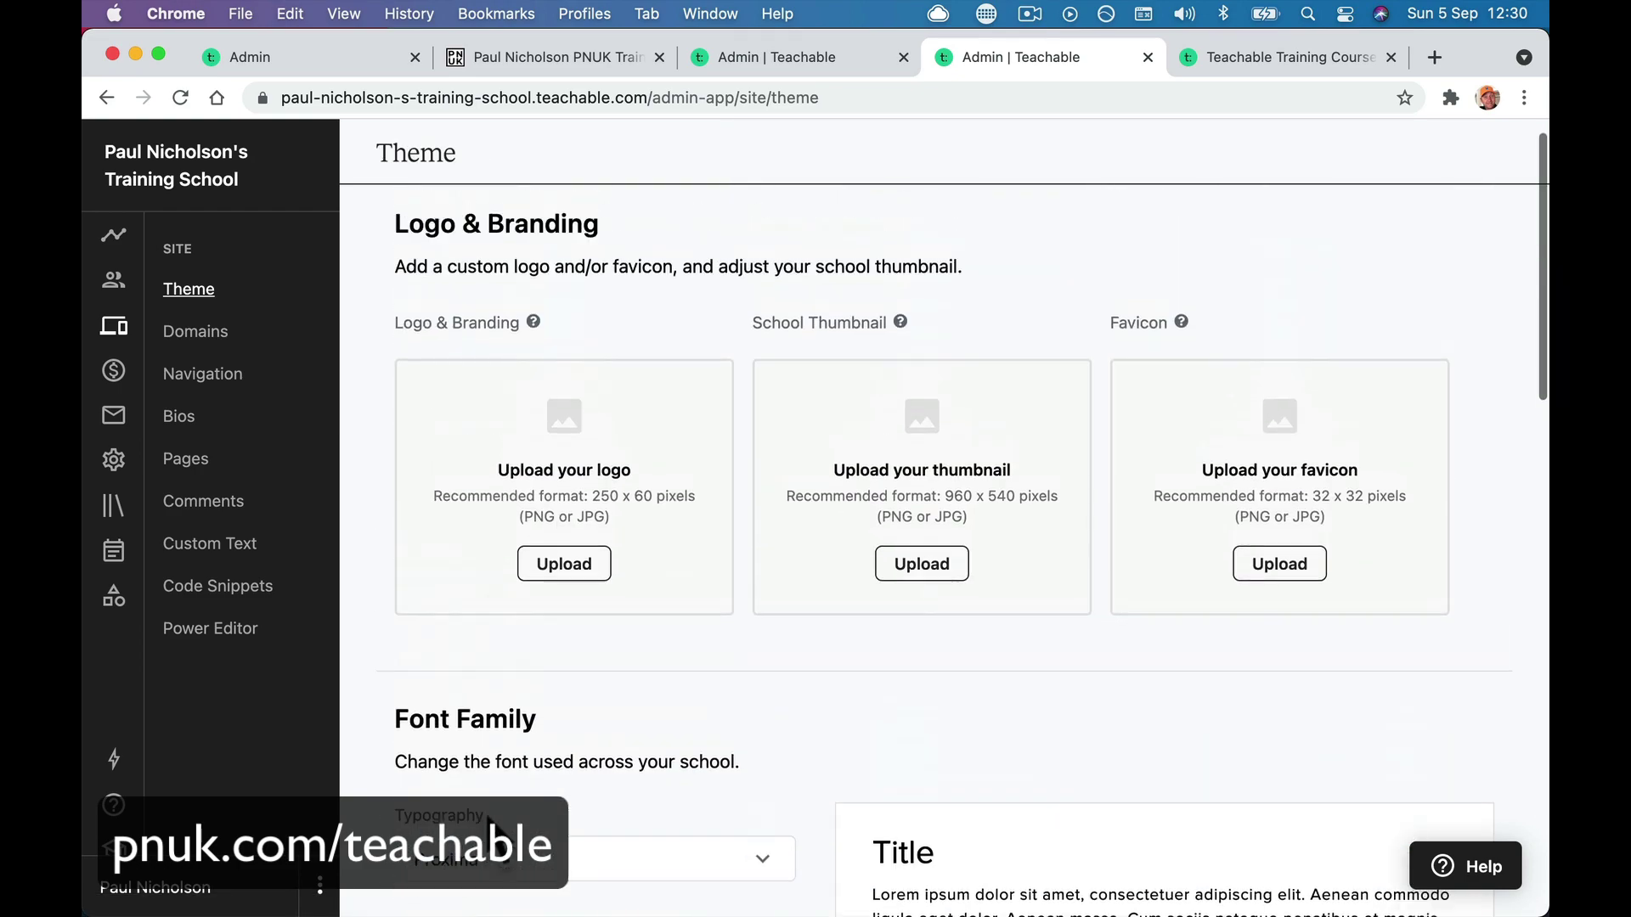
{"action": "scroll", "coordinate": [490, 815], "scroll_direction": "up", "scroll_amount": 2}
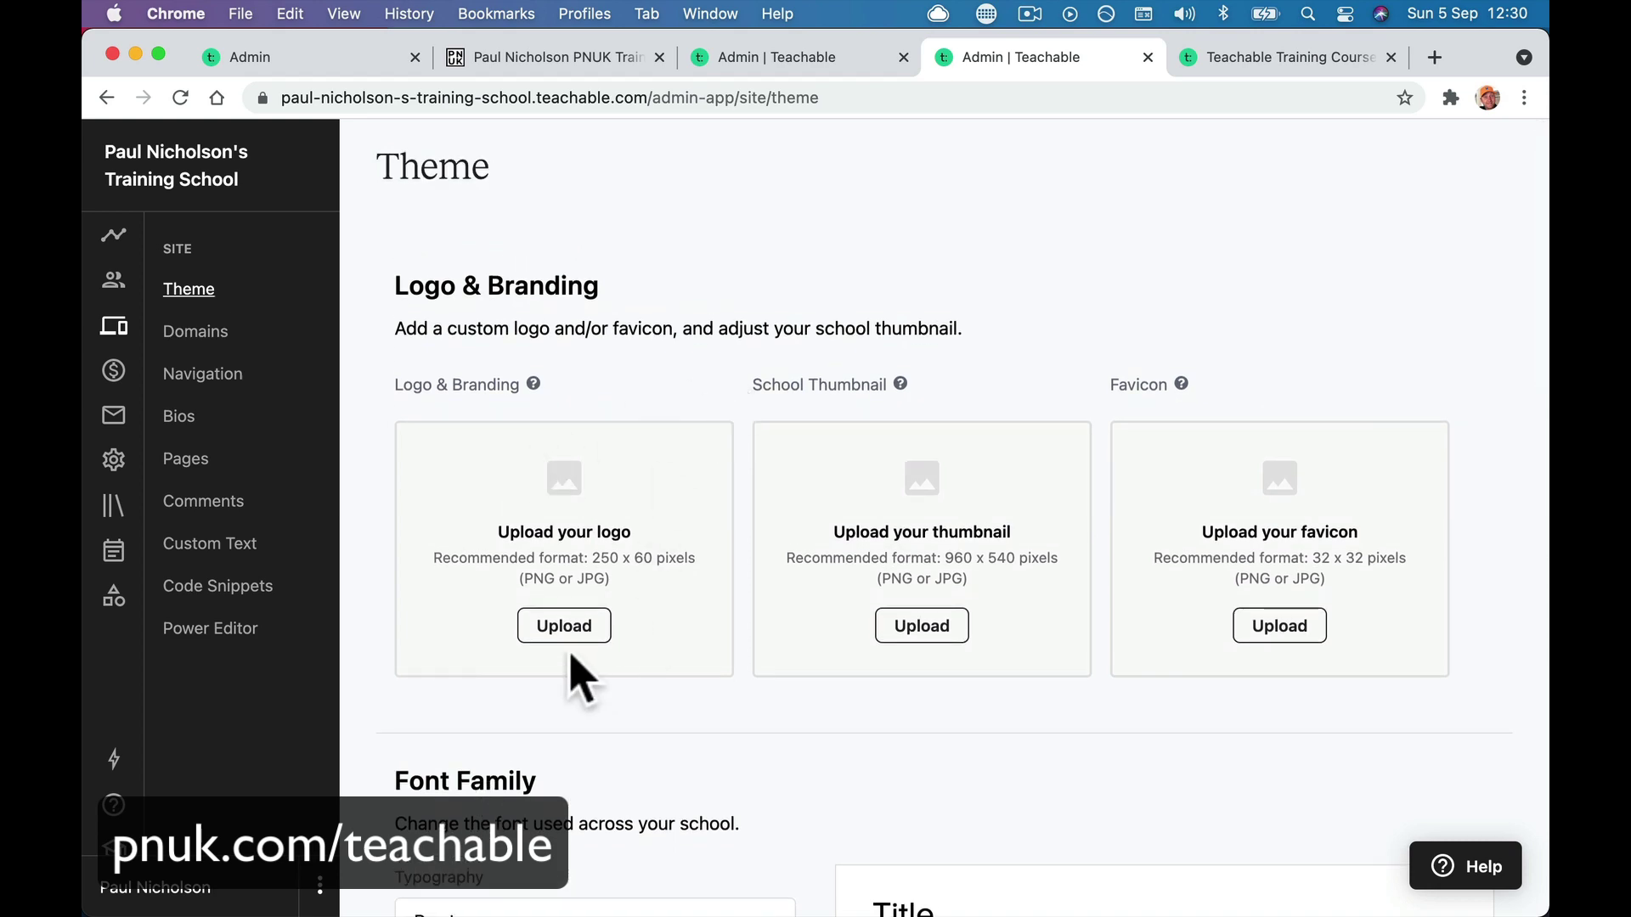
{"action": "left_click", "coordinate": [574, 625]}
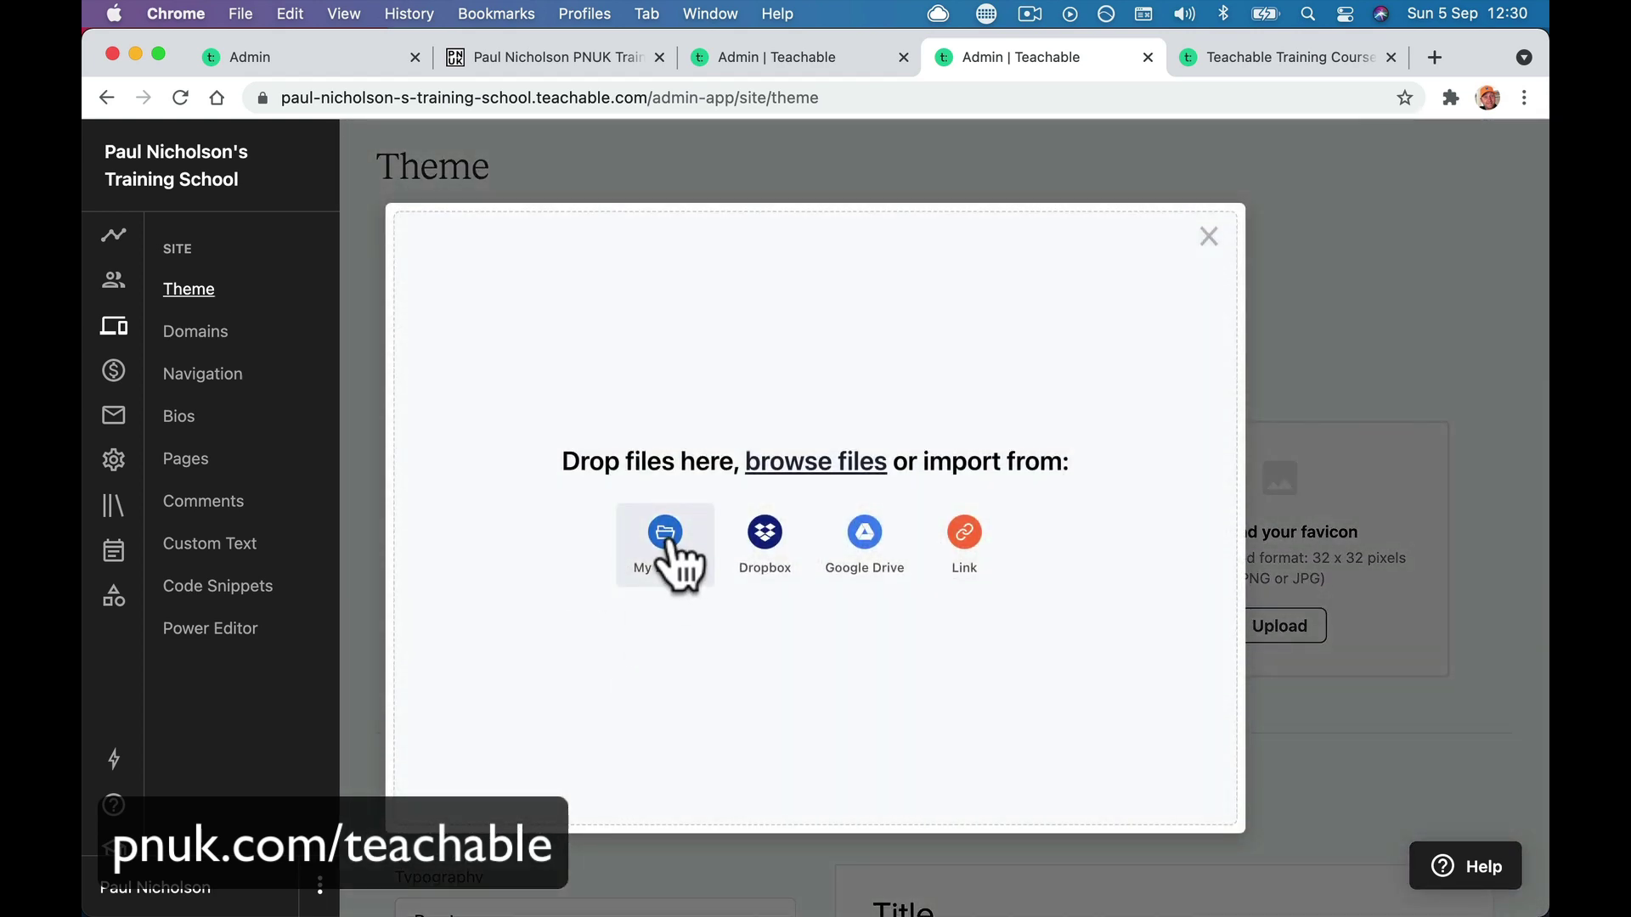
{"action": "left_click", "coordinate": [671, 548]}
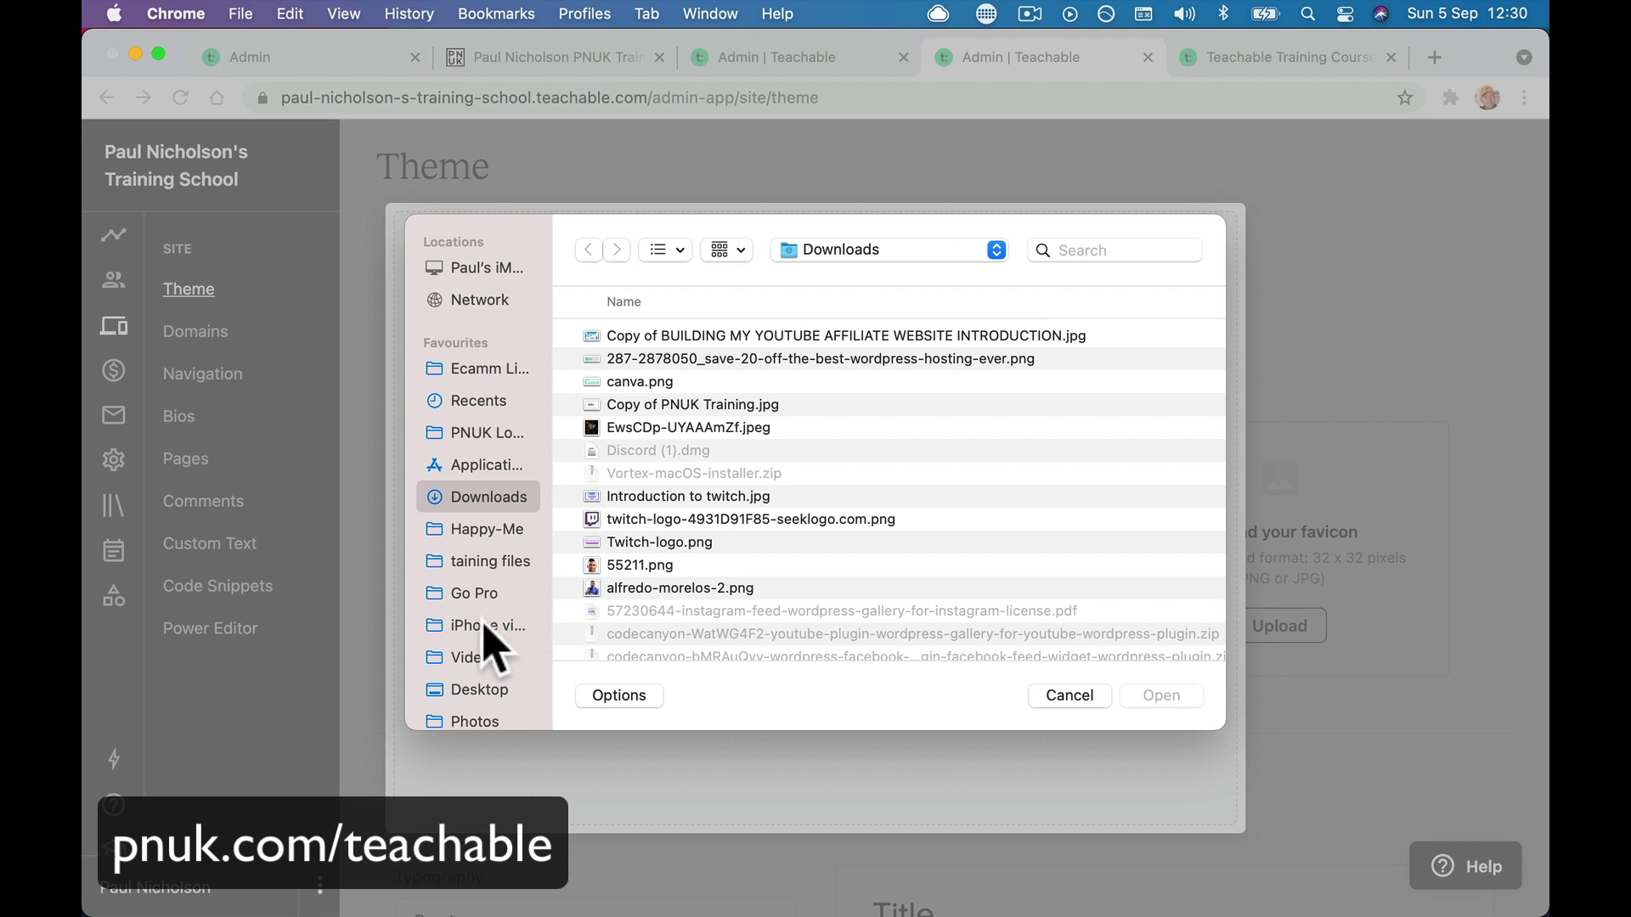
{"action": "scroll", "coordinate": [489, 637], "scroll_direction": "down", "scroll_amount": 3}
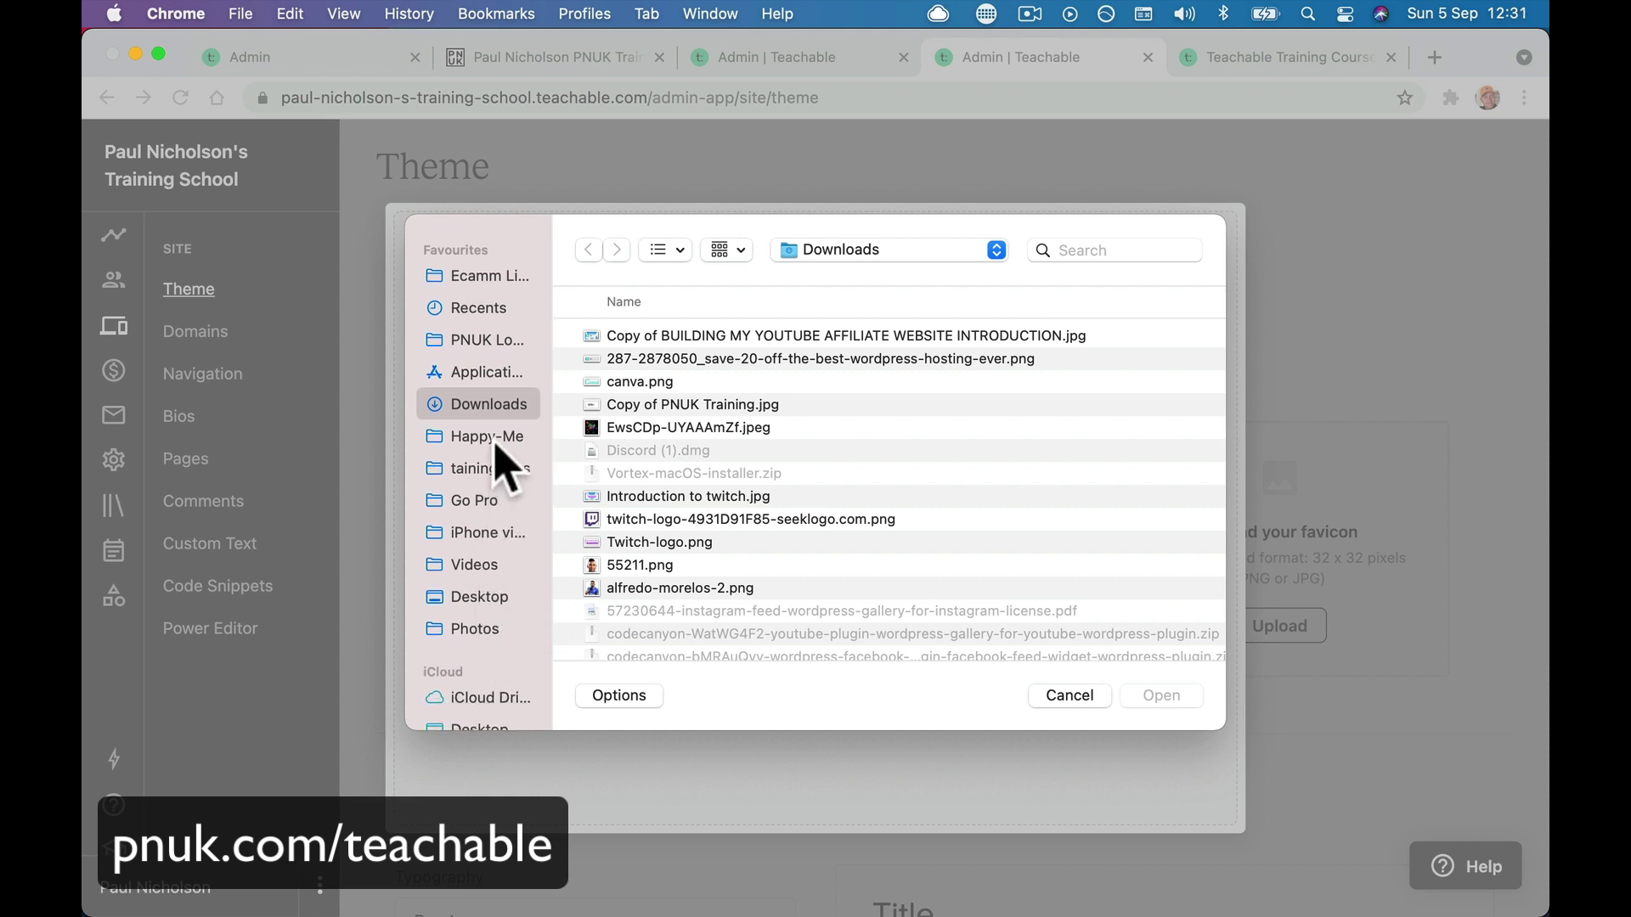
{"action": "left_click", "coordinate": [496, 339]}
{"action": "left_click", "coordinate": [574, 427]}
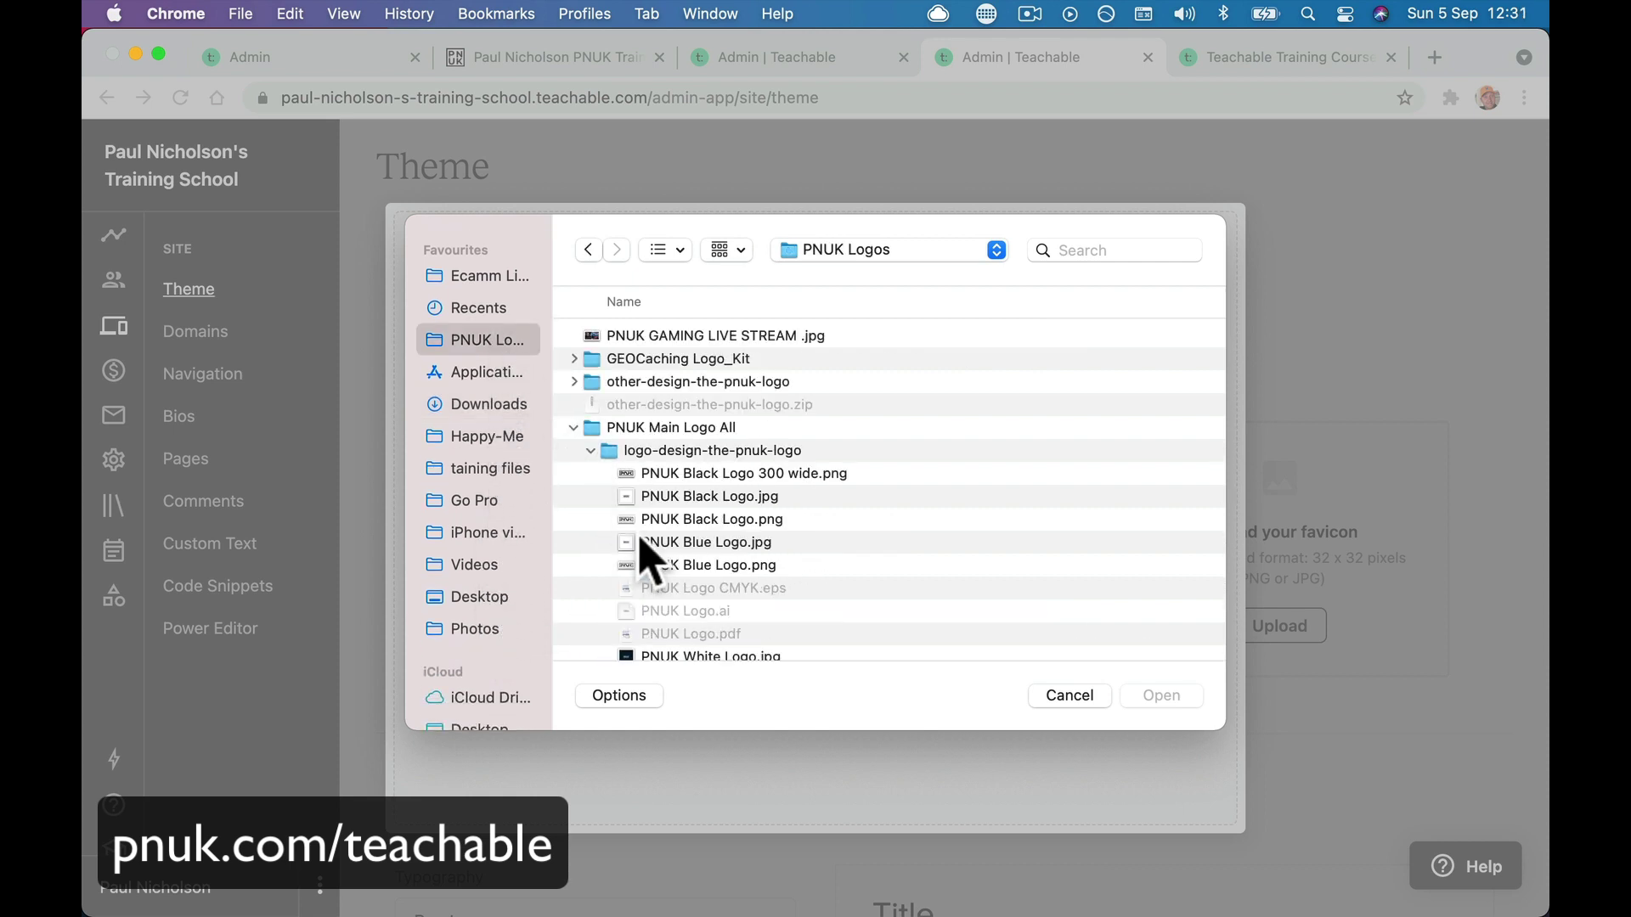
{"action": "double_click", "coordinate": [722, 481]}
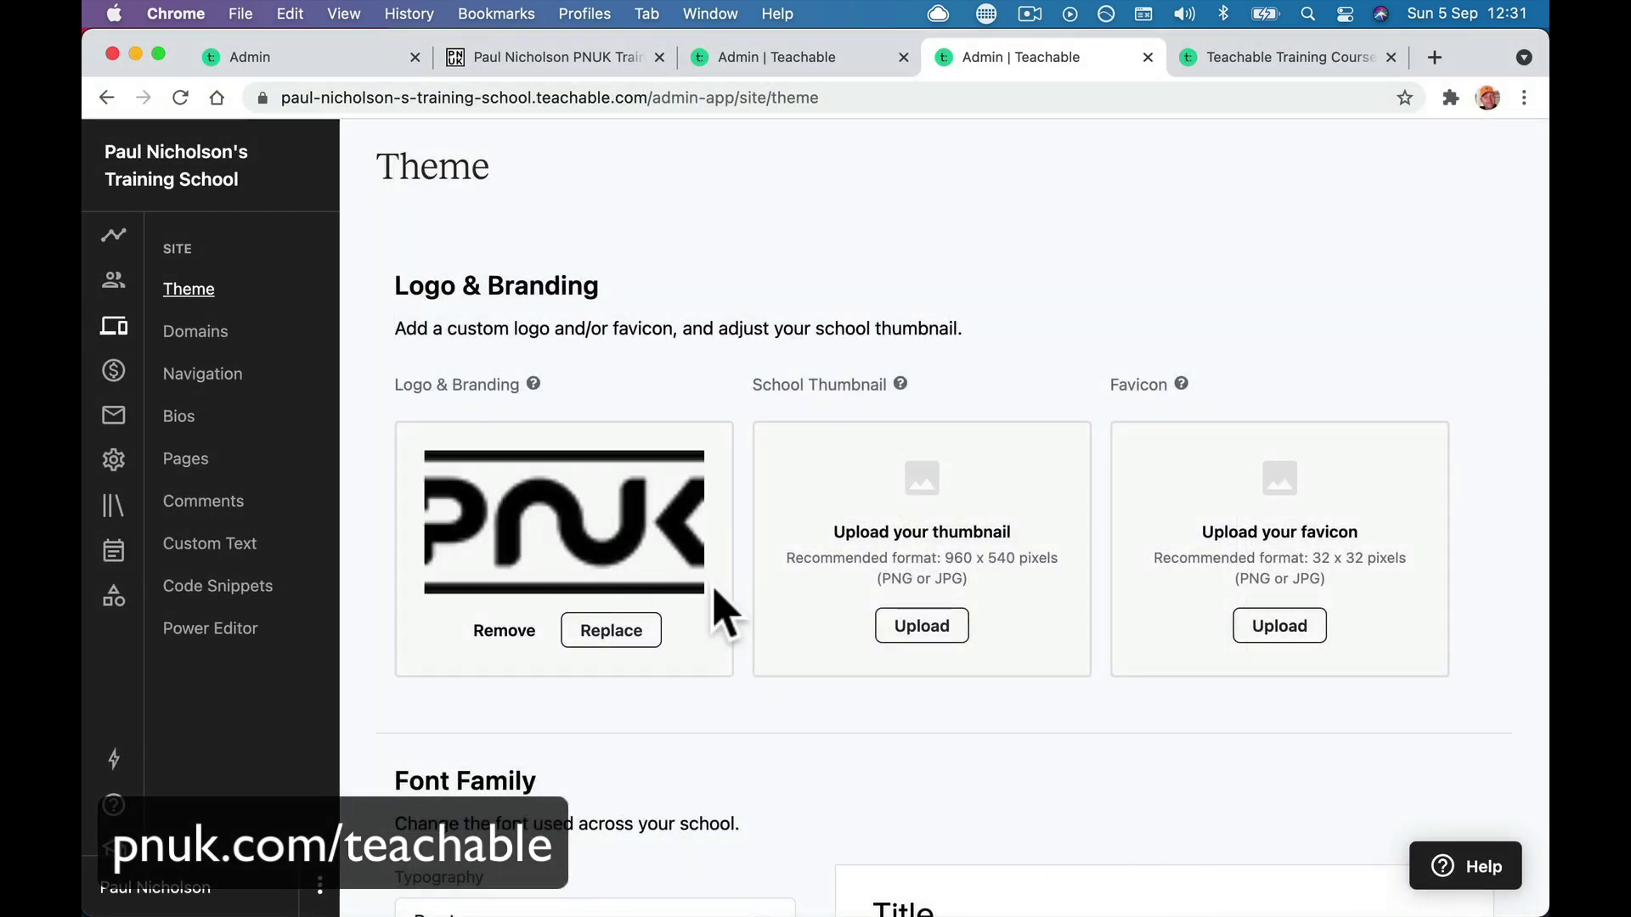
Upload the affiliate website promo image from Downloads as the school thumbnail.
{"action": "left_click", "coordinate": [904, 630]}
{"action": "left_click", "coordinate": [666, 544]}
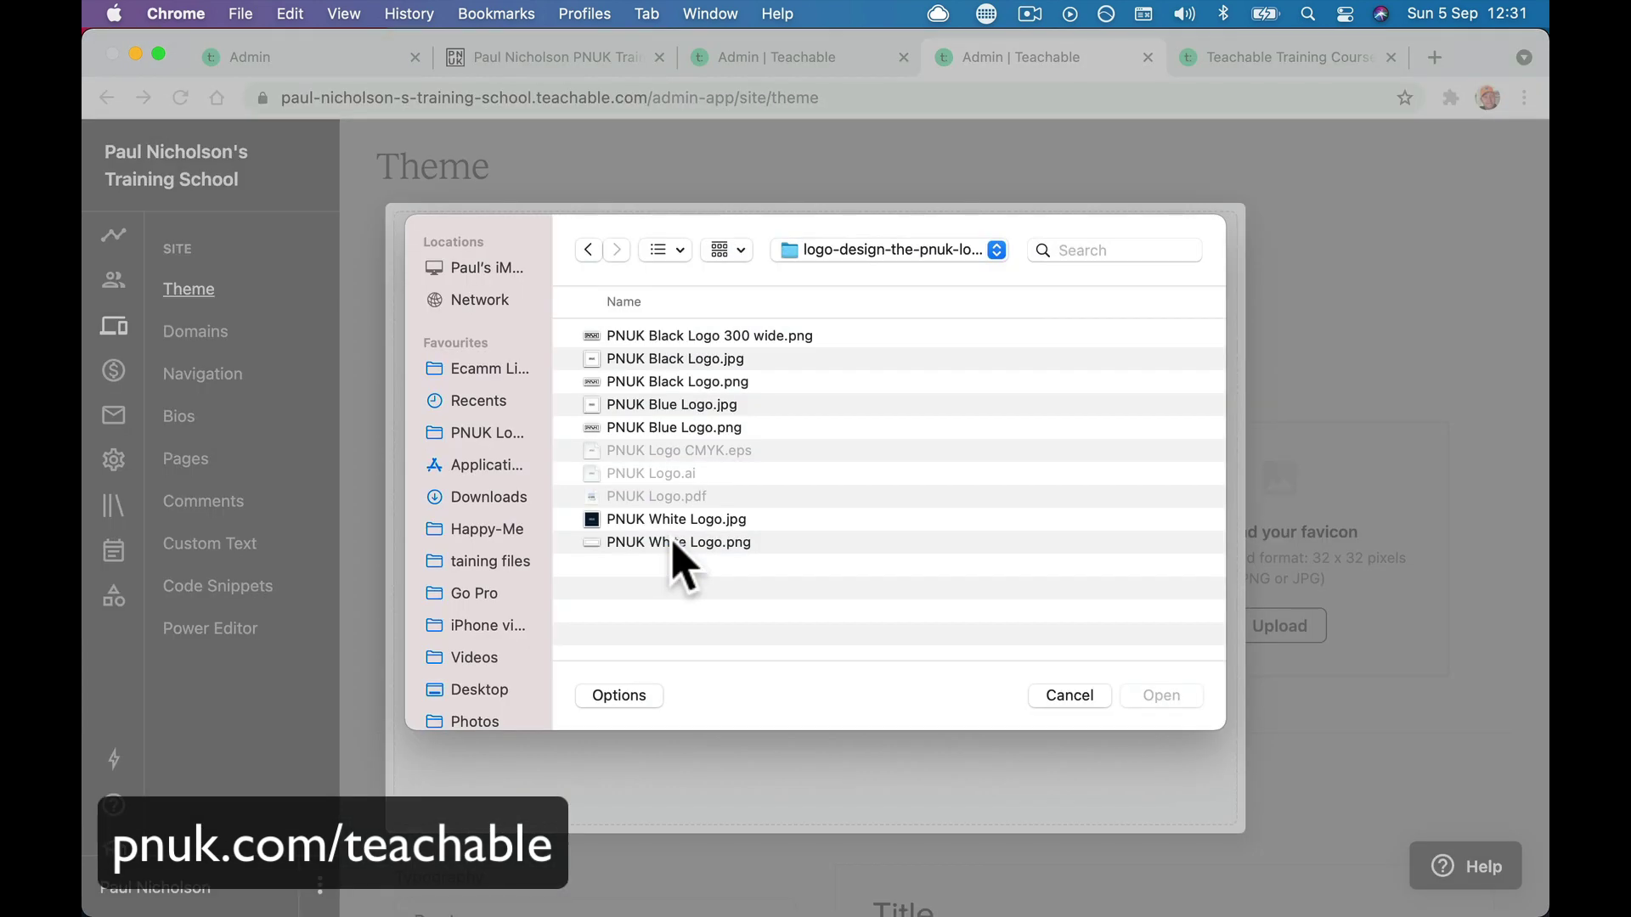
{"action": "left_click", "coordinate": [488, 497]}
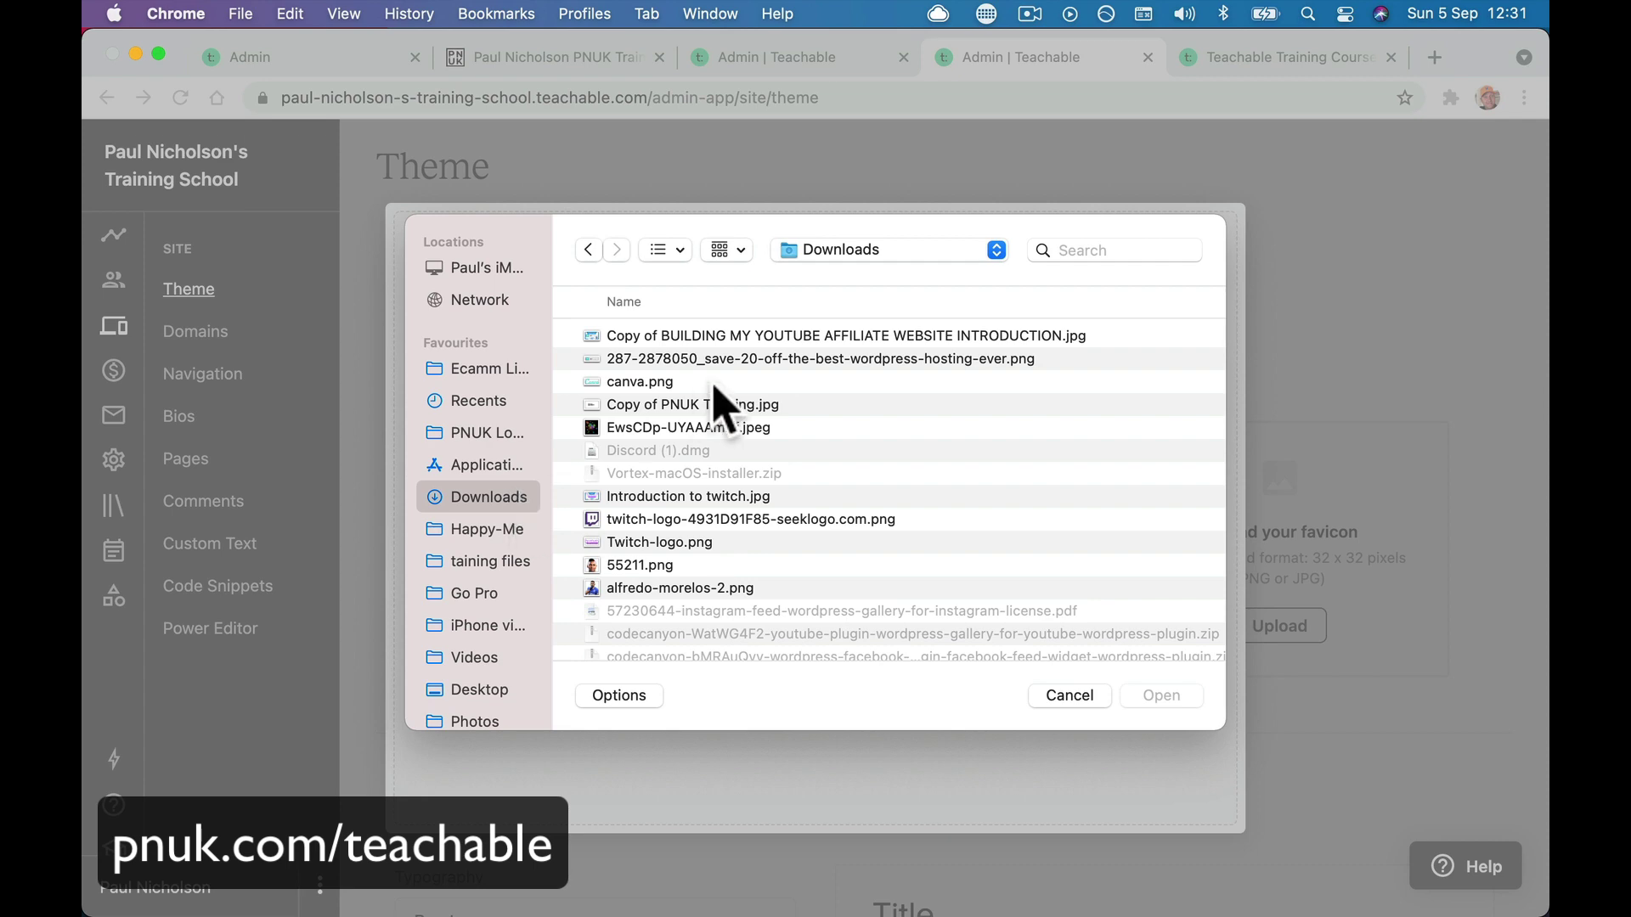
{"action": "double_click", "coordinate": [718, 335]}
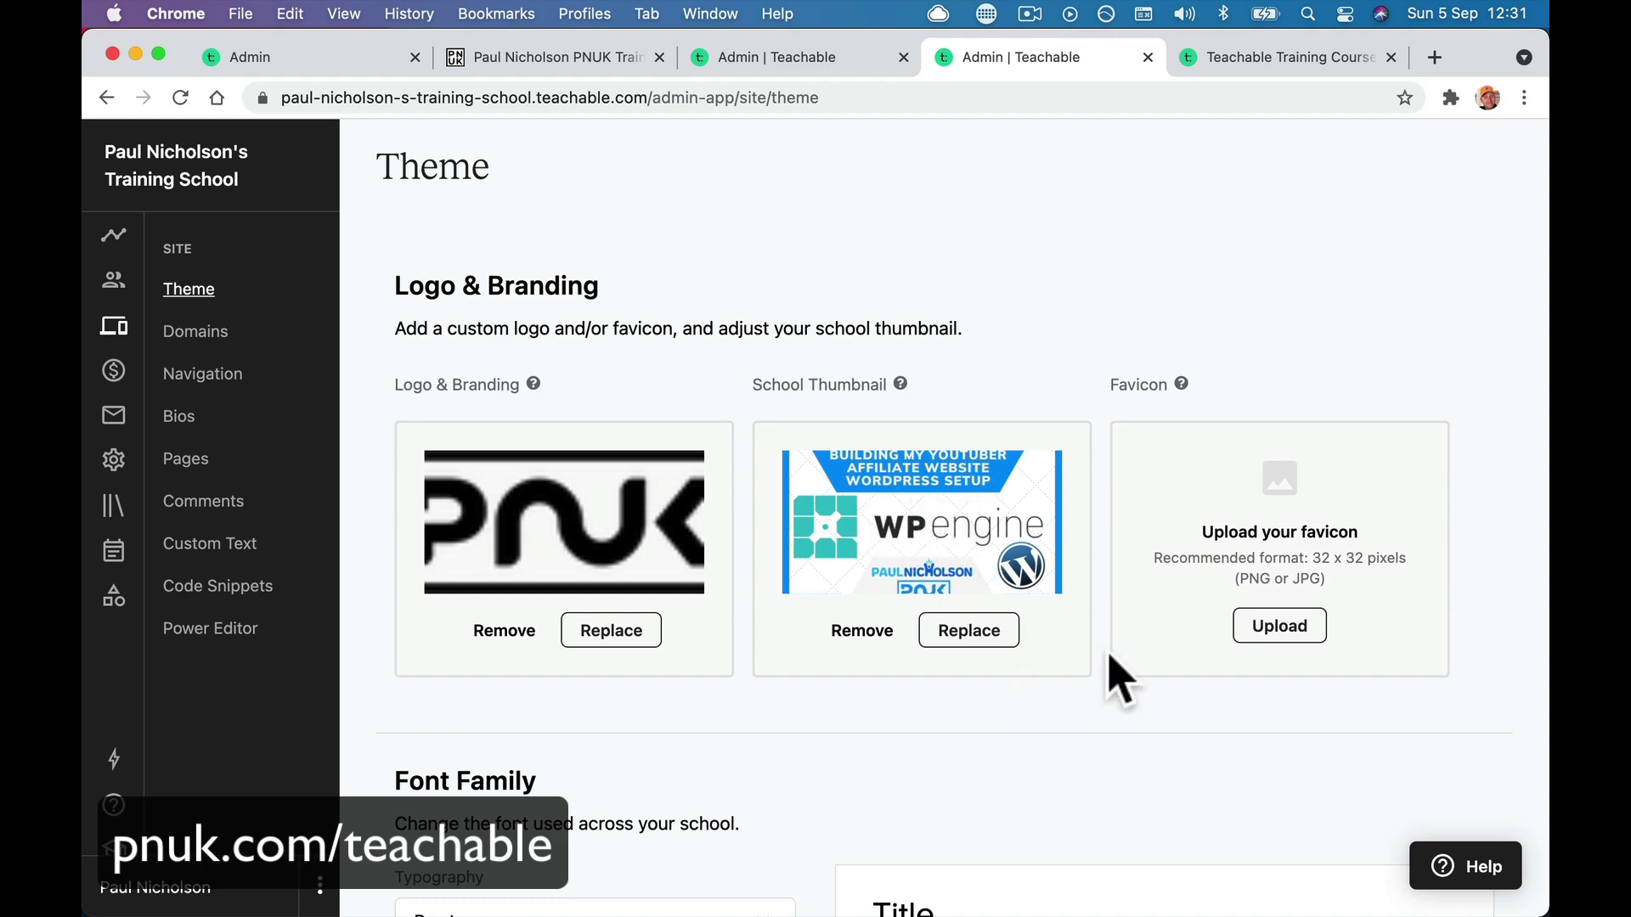
Upload a PNUK image from the taining files folder as the favicon.
{"action": "left_click", "coordinate": [1274, 636]}
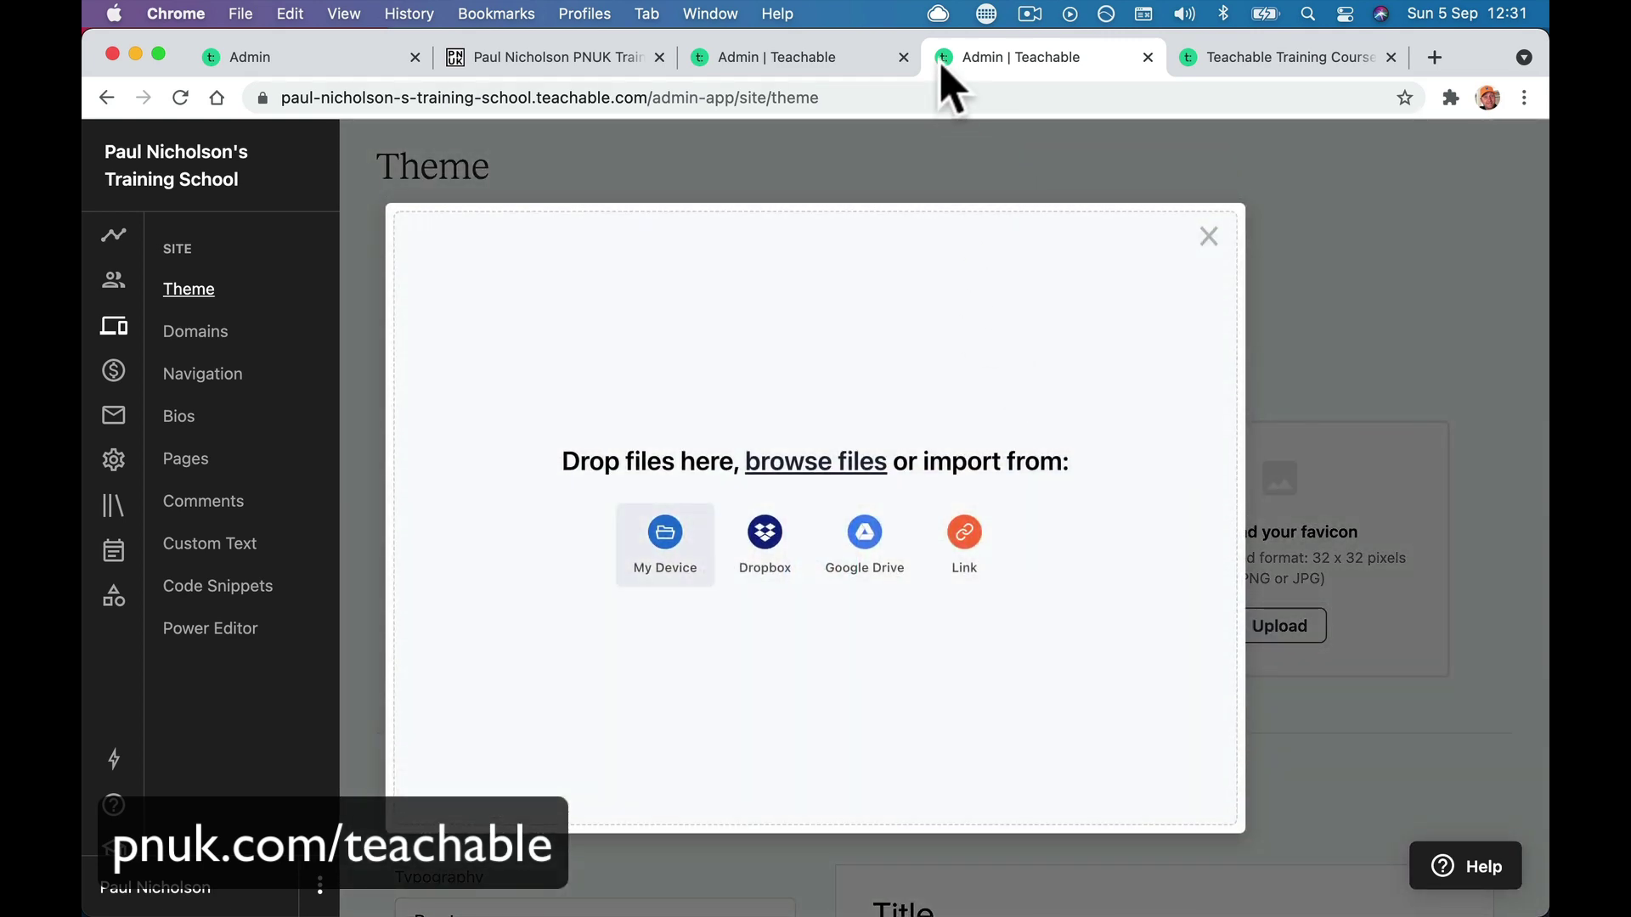
{"action": "left_click", "coordinate": [640, 530]}
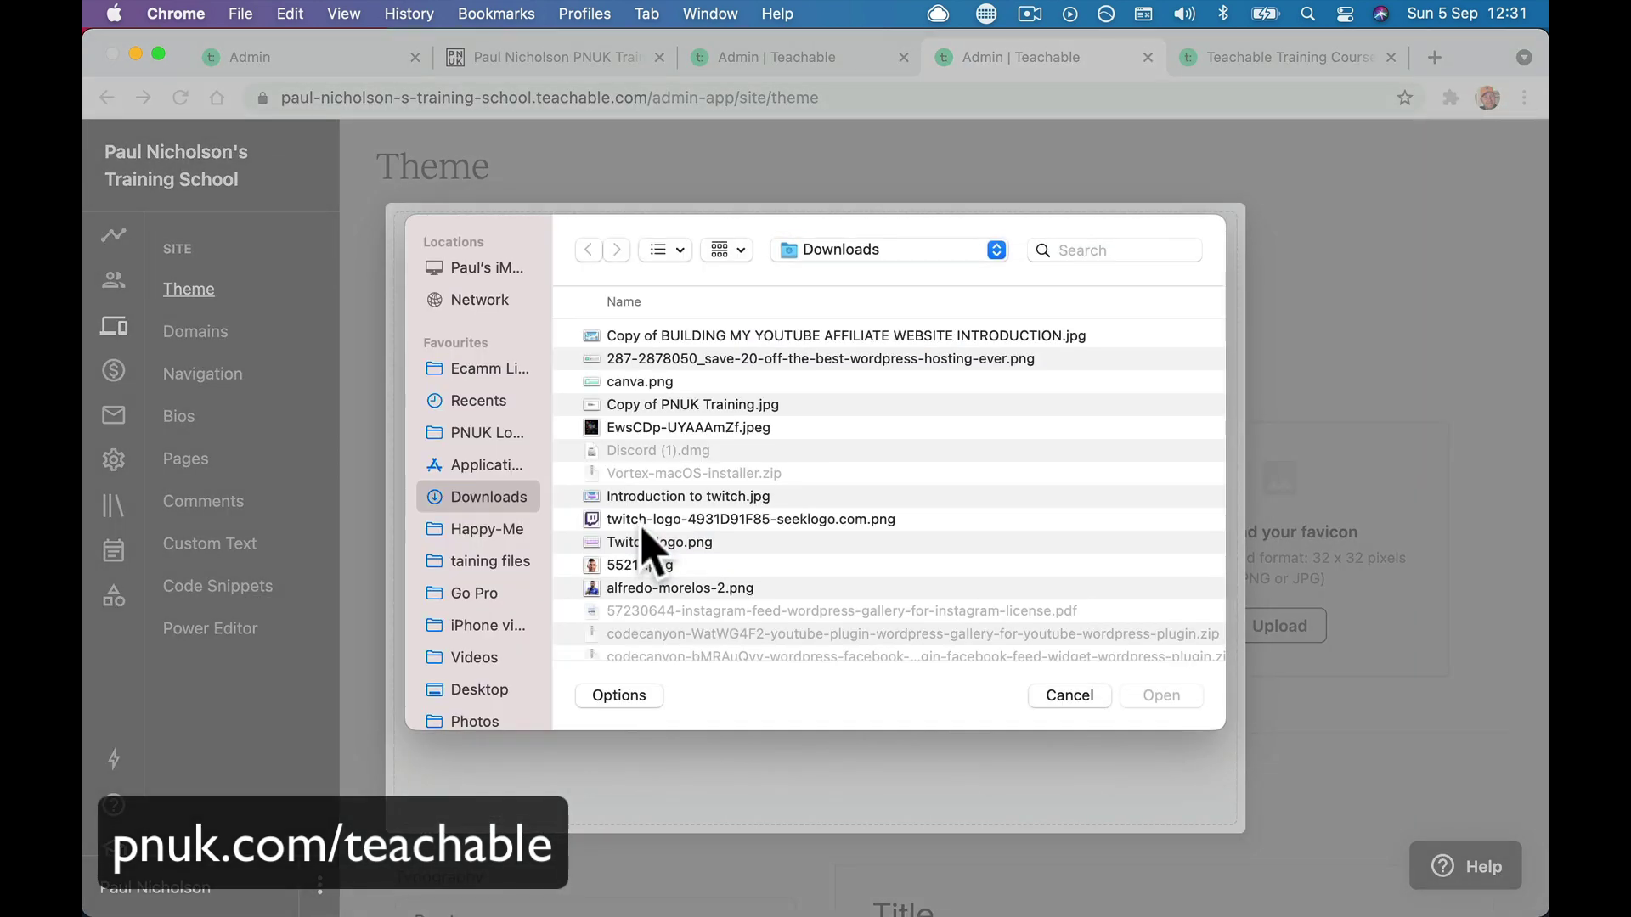
{"action": "left_click", "coordinate": [497, 561]}
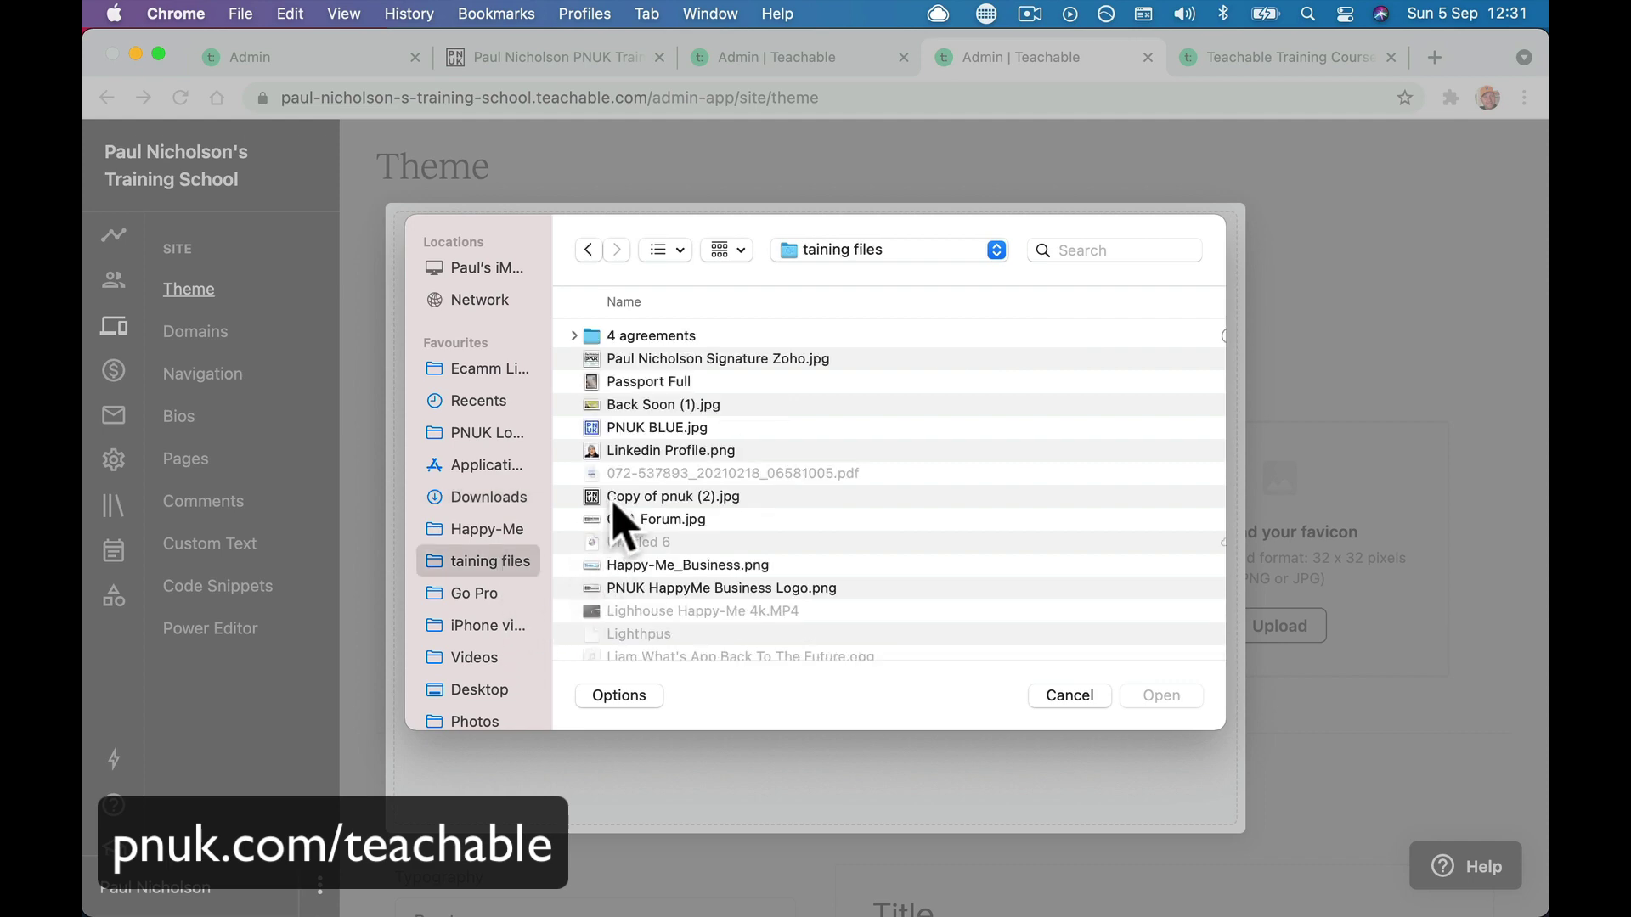
{"action": "double_click", "coordinate": [619, 519]}
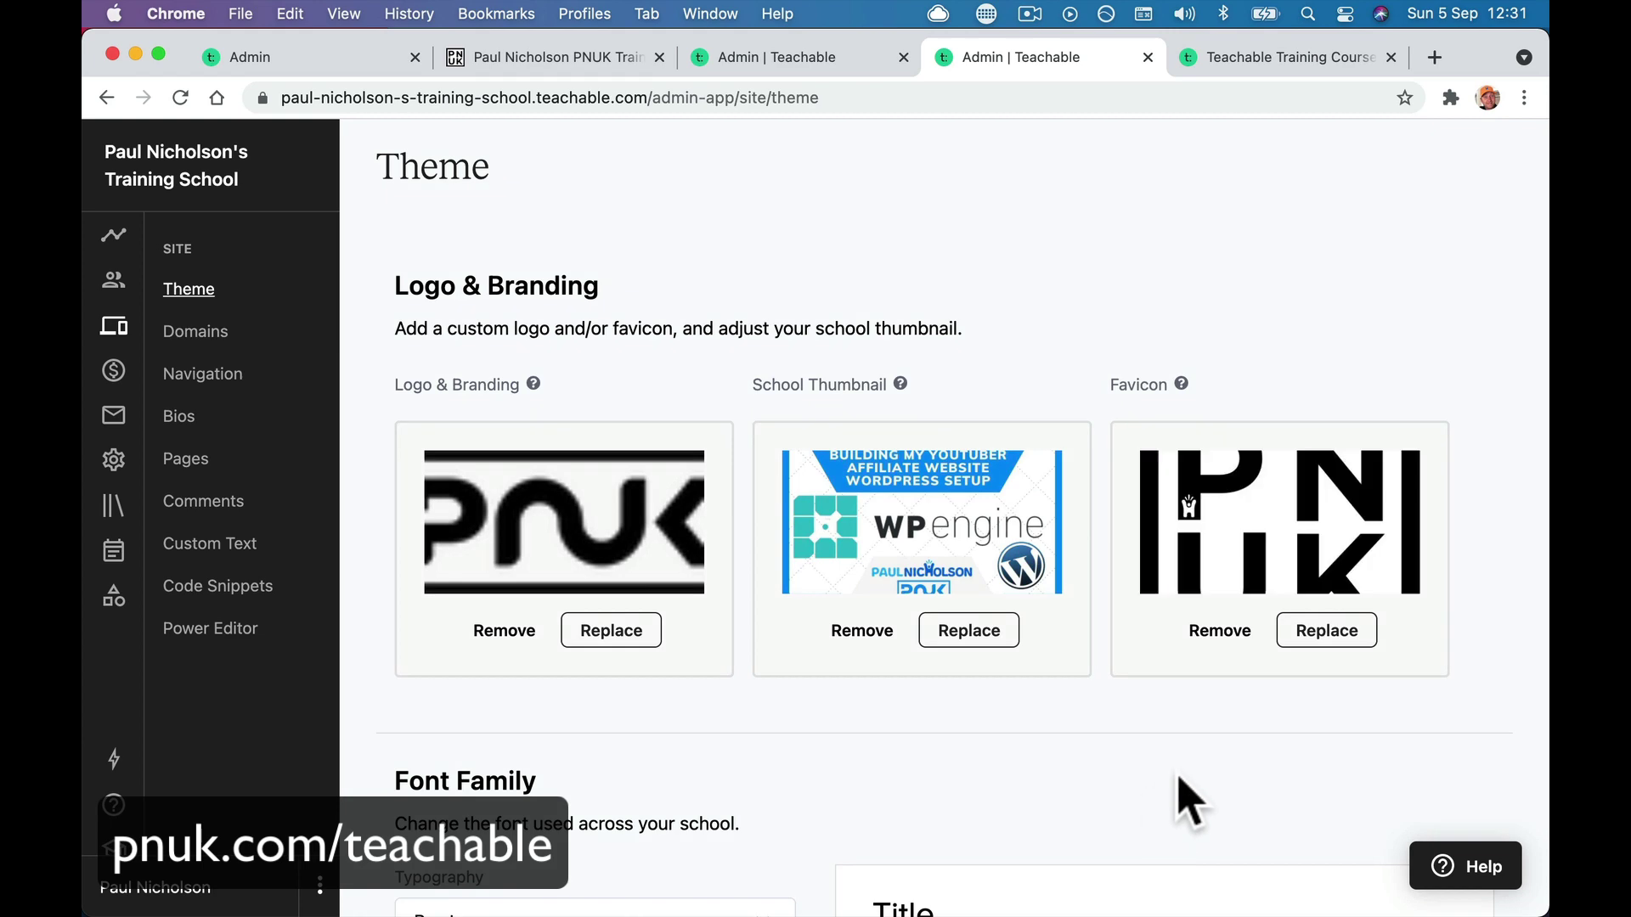
Choose the Preset 2 colour palette and save the theme.
{"action": "scroll", "coordinate": [1184, 793], "scroll_direction": "down", "scroll_amount": 5}
{"action": "scroll", "coordinate": [1183, 793], "scroll_direction": "down", "scroll_amount": 10}
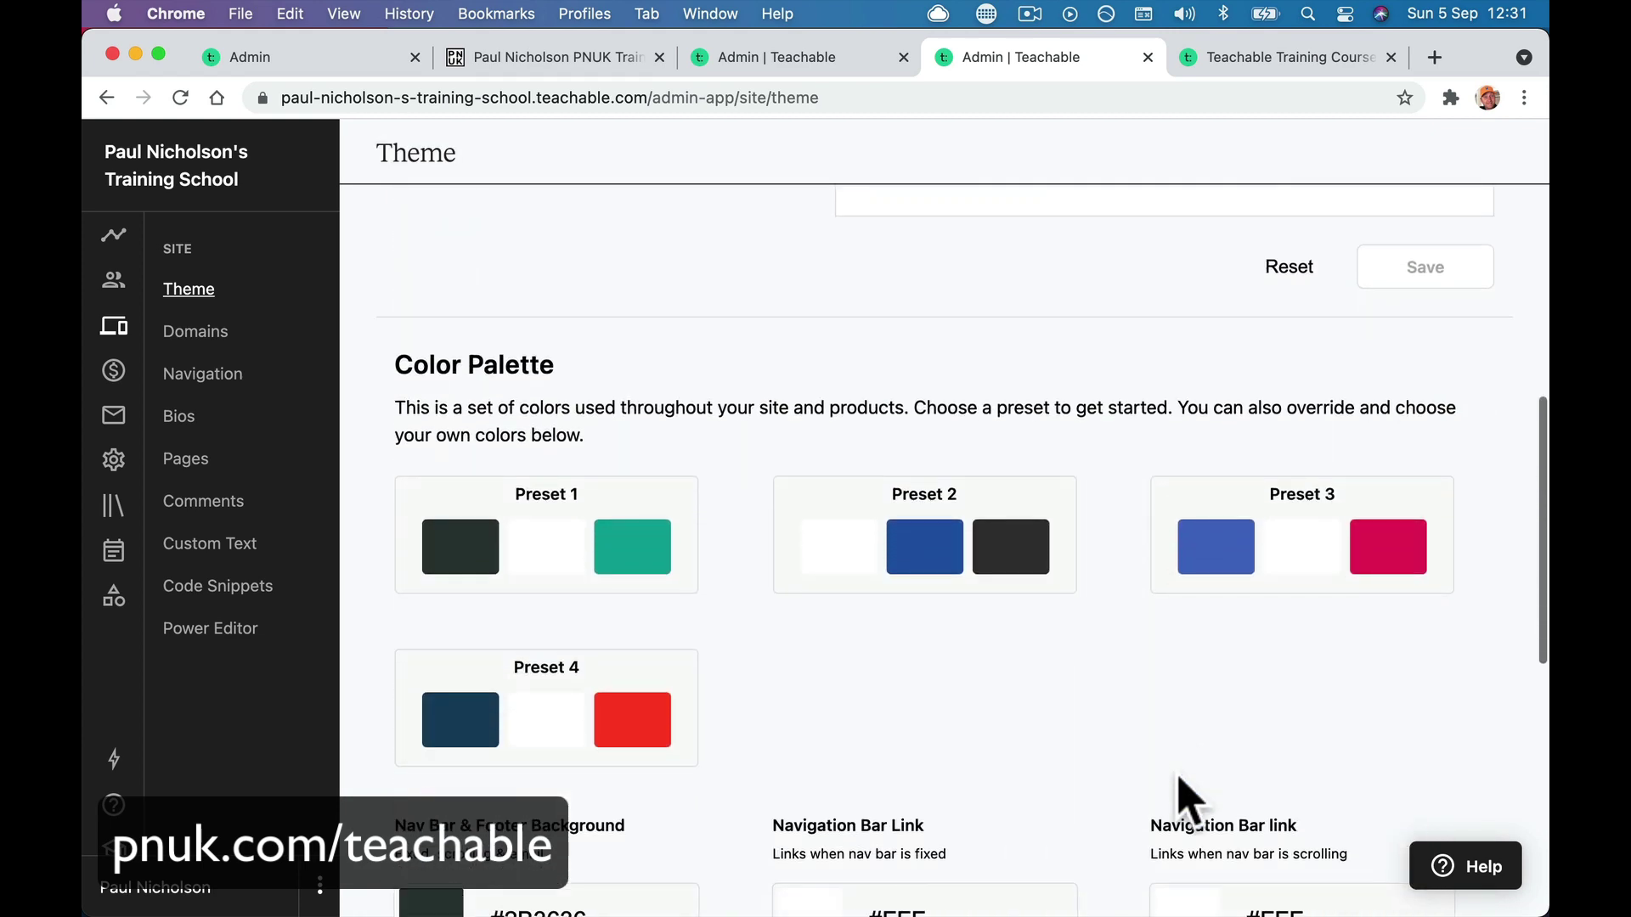
{"action": "scroll", "coordinate": [1186, 795], "scroll_direction": "up", "scroll_amount": 5}
{"action": "left_click", "coordinate": [1303, 640]}
{"action": "left_click", "coordinate": [833, 648]}
{"action": "scroll", "coordinate": [831, 680], "scroll_direction": "down", "scroll_amount": 4}
{"action": "scroll", "coordinate": [811, 654], "scroll_direction": "down", "scroll_amount": 5}
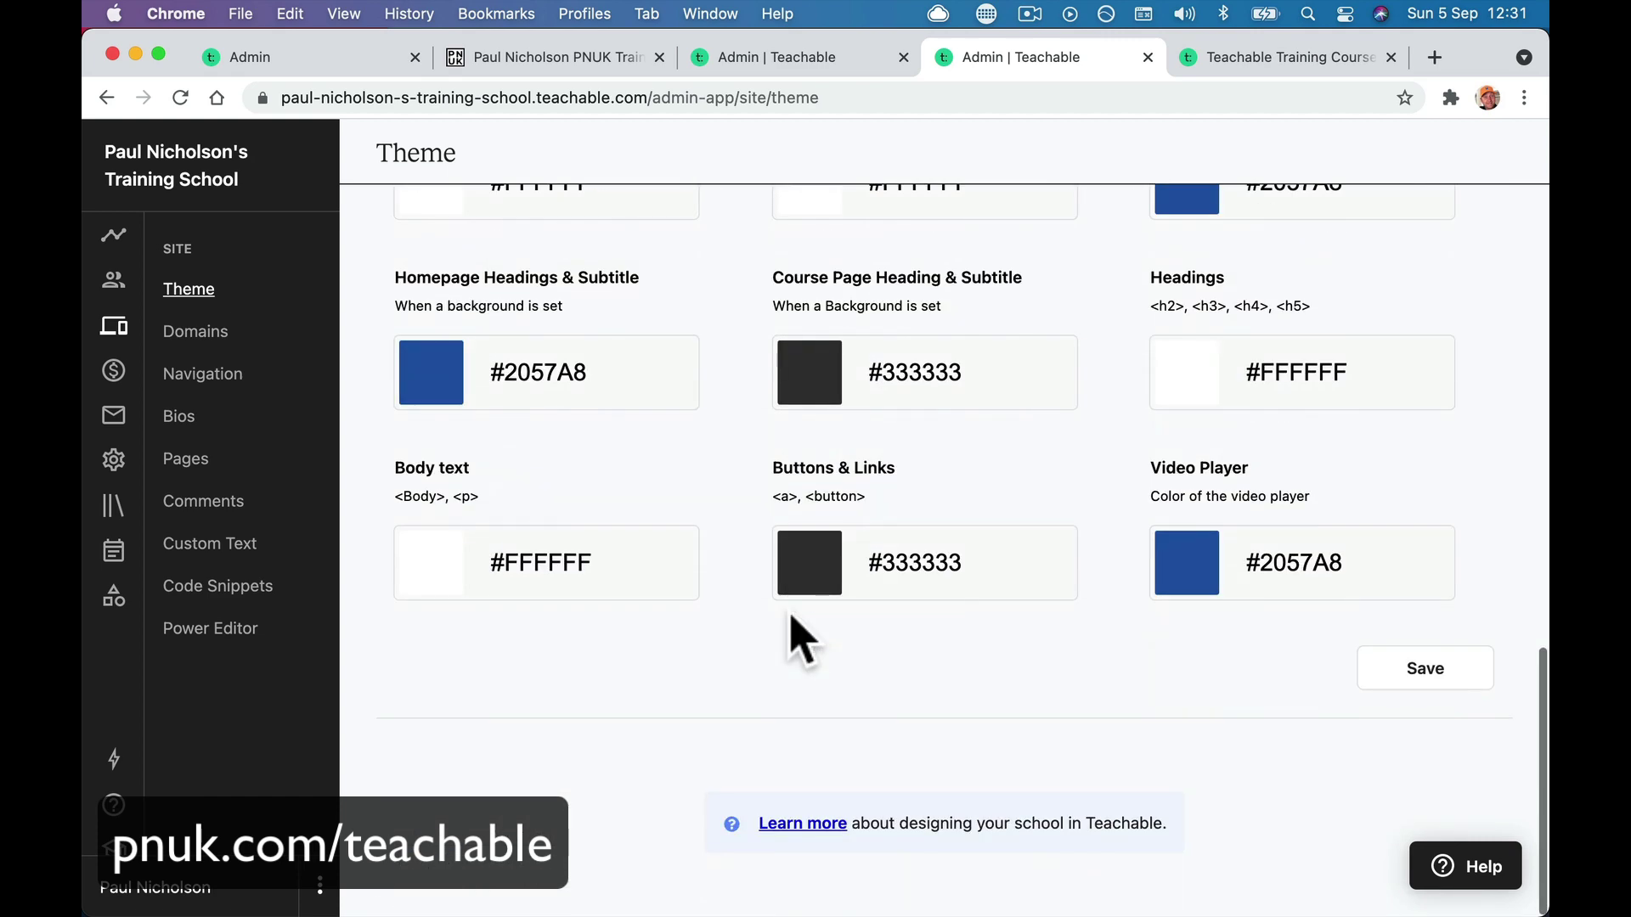
{"action": "scroll", "coordinate": [799, 637], "scroll_direction": "up", "scroll_amount": 6}
{"action": "scroll", "coordinate": [799, 637], "scroll_direction": "down", "scroll_amount": 5}
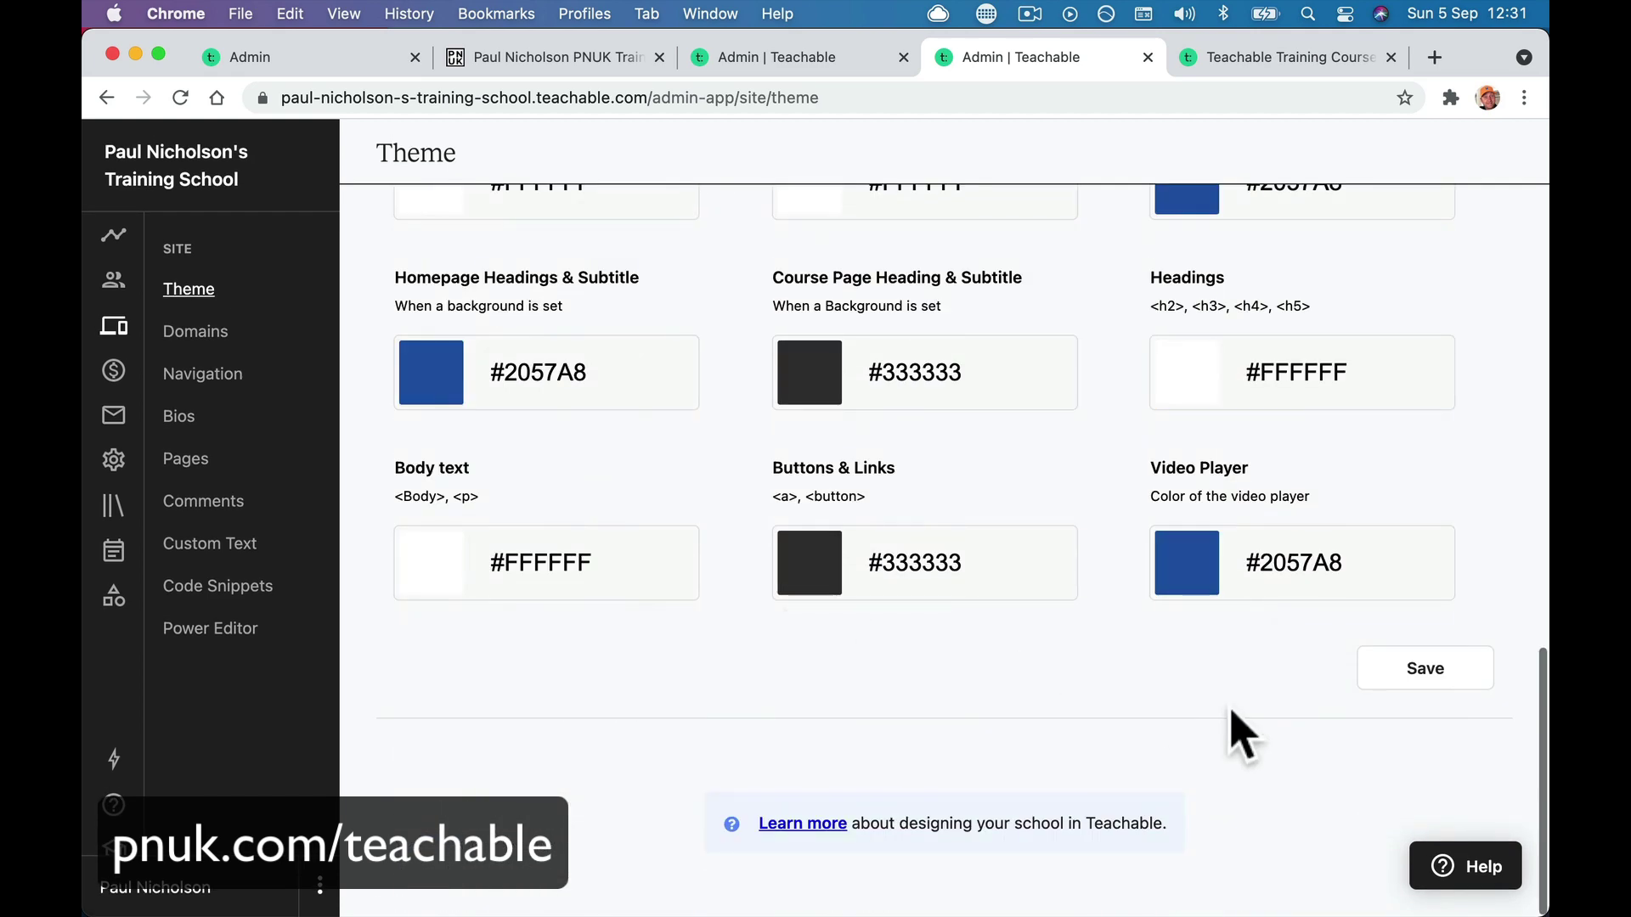
{"action": "left_click", "coordinate": [1413, 682]}
Open the school homepage in a new tab to check the theme.
{"action": "scroll", "coordinate": [1084, 691], "scroll_direction": "up", "scroll_amount": 10}
{"action": "scroll", "coordinate": [598, 540], "scroll_direction": "up", "scroll_amount": 3}
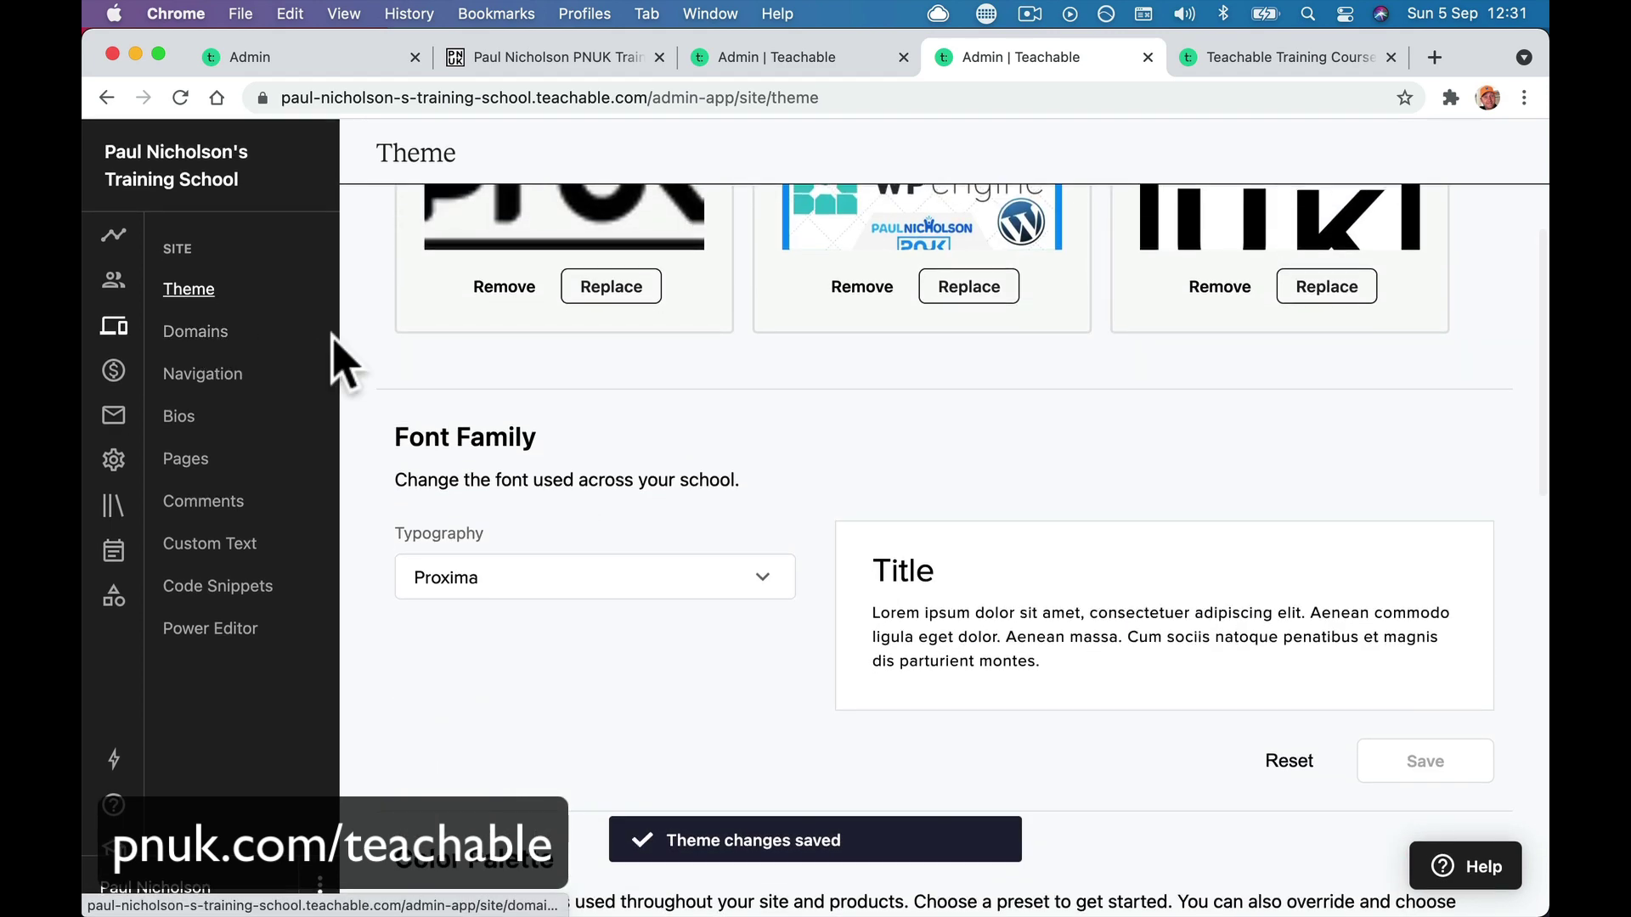
{"action": "scroll", "coordinate": [407, 371], "scroll_direction": "up", "scroll_amount": 4}
{"action": "scroll", "coordinate": [399, 357], "scroll_direction": "down", "scroll_amount": 6}
{"action": "scroll", "coordinate": [535, 455], "scroll_direction": "up", "scroll_amount": 3}
{"action": "left_click", "coordinate": [204, 182]}
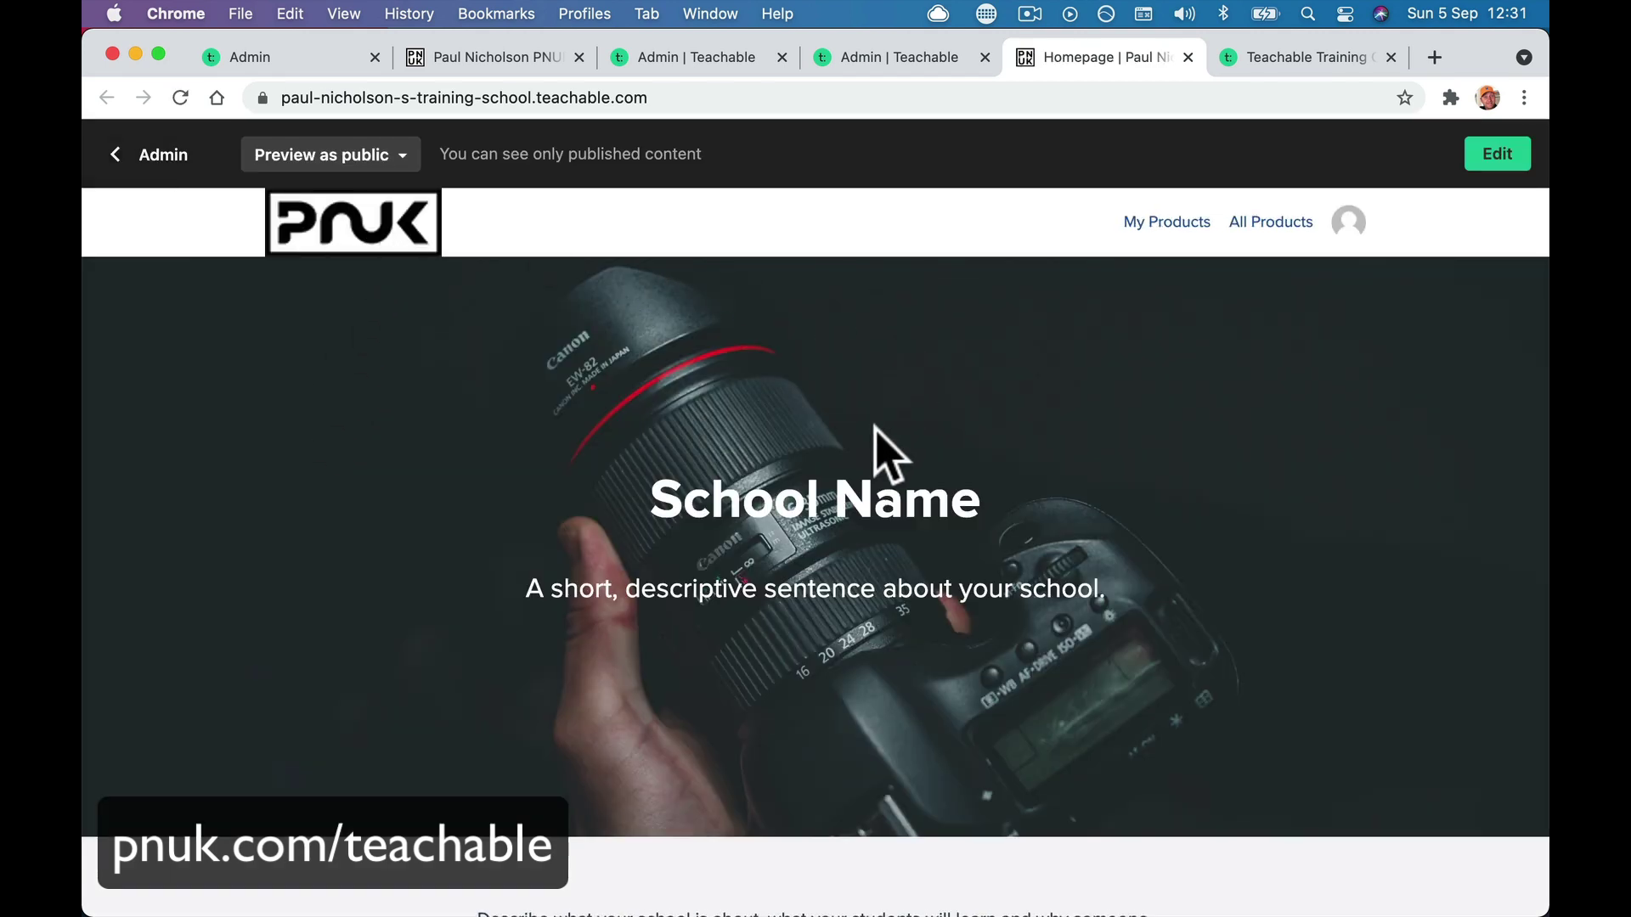
Scroll through the homepage with the PNUK logo, then return to the Theme admin page.
{"action": "scroll", "coordinate": [881, 451], "scroll_direction": "down", "scroll_amount": 15}
{"action": "scroll", "coordinate": [880, 455], "scroll_direction": "up", "scroll_amount": 4}
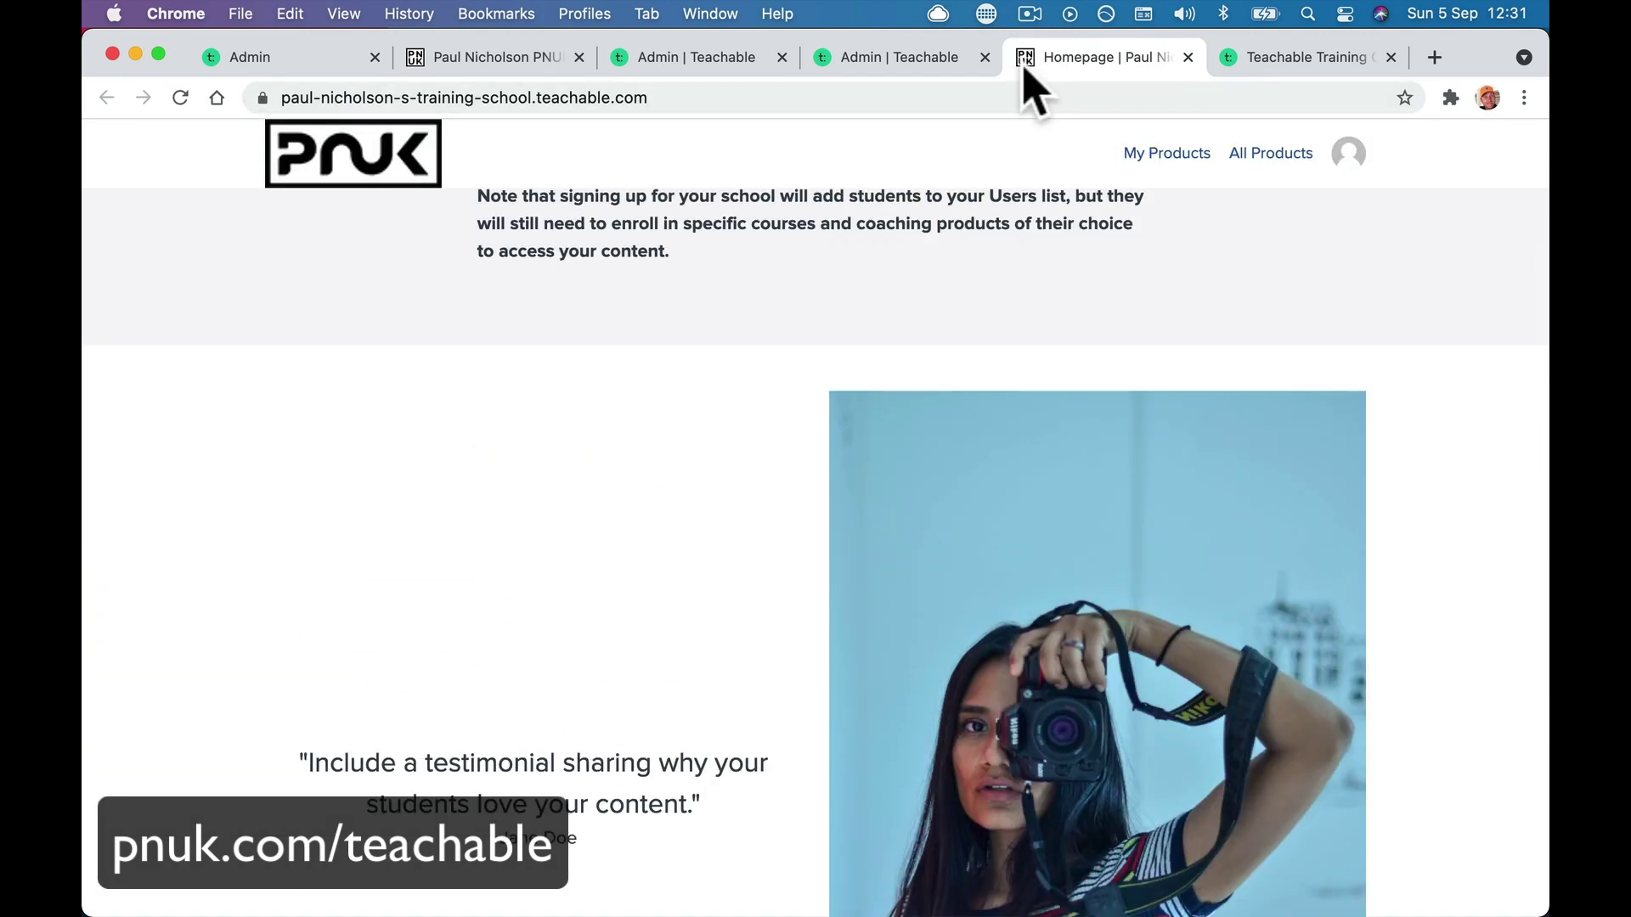
{"action": "scroll", "coordinate": [747, 390], "scroll_direction": "up", "scroll_amount": 10}
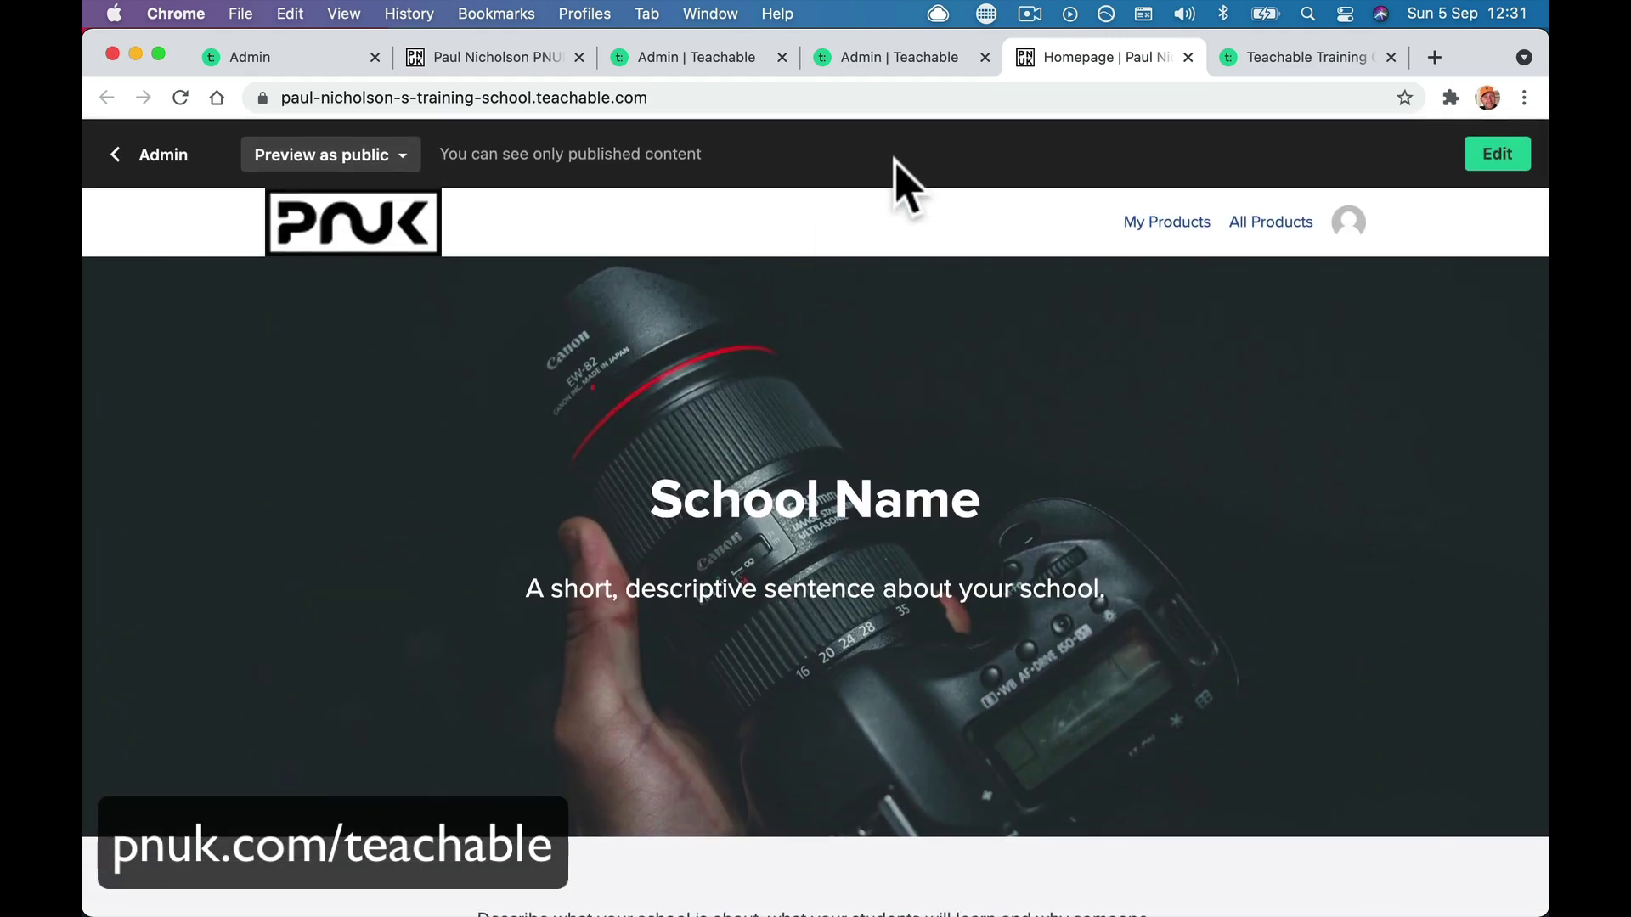
{"action": "left_click", "coordinate": [925, 60]}
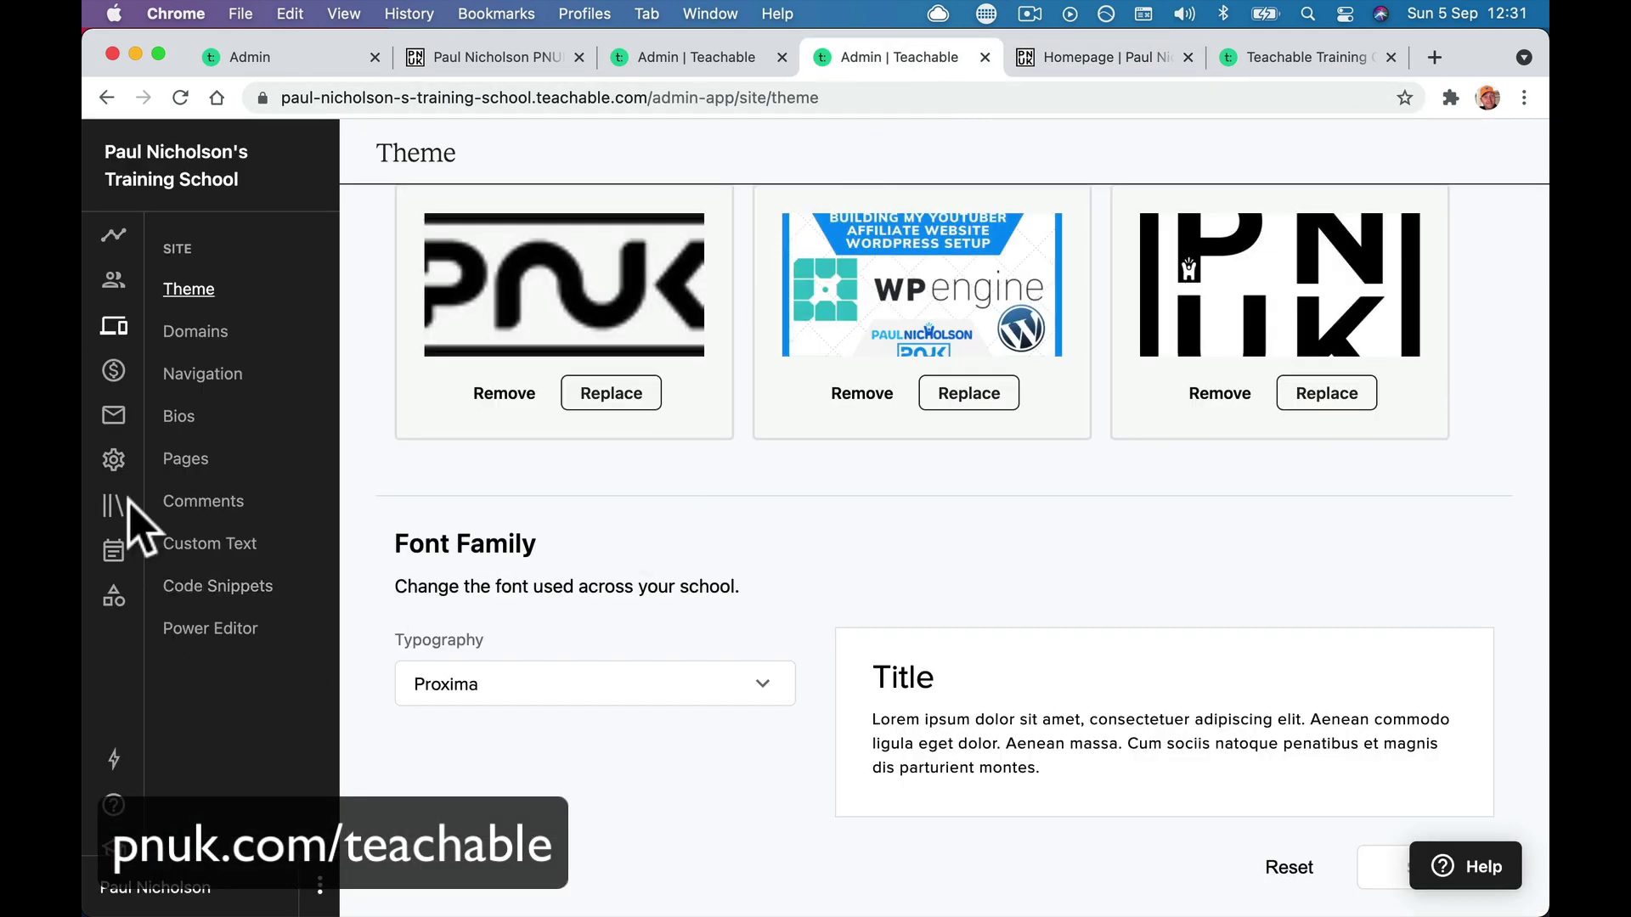
{"action": "left_click", "coordinate": [113, 460]}
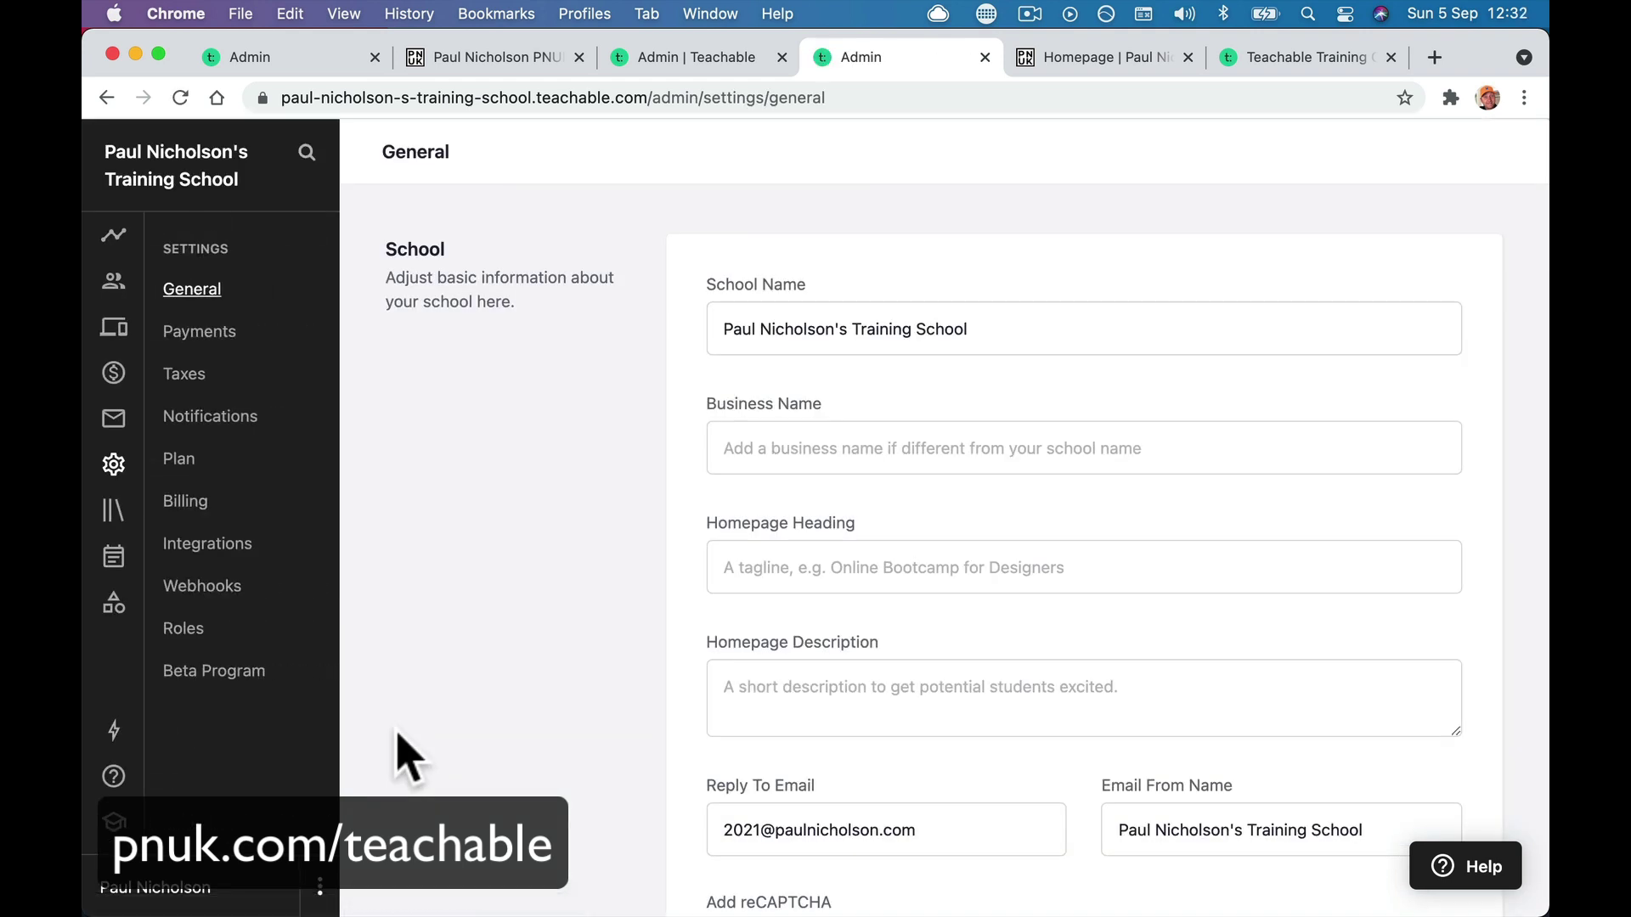
Enter PNUK Ltd and a Homepage Heading ending 'Online Business Training'.
{"action": "scroll", "coordinate": [408, 756], "scroll_direction": "down", "scroll_amount": 2}
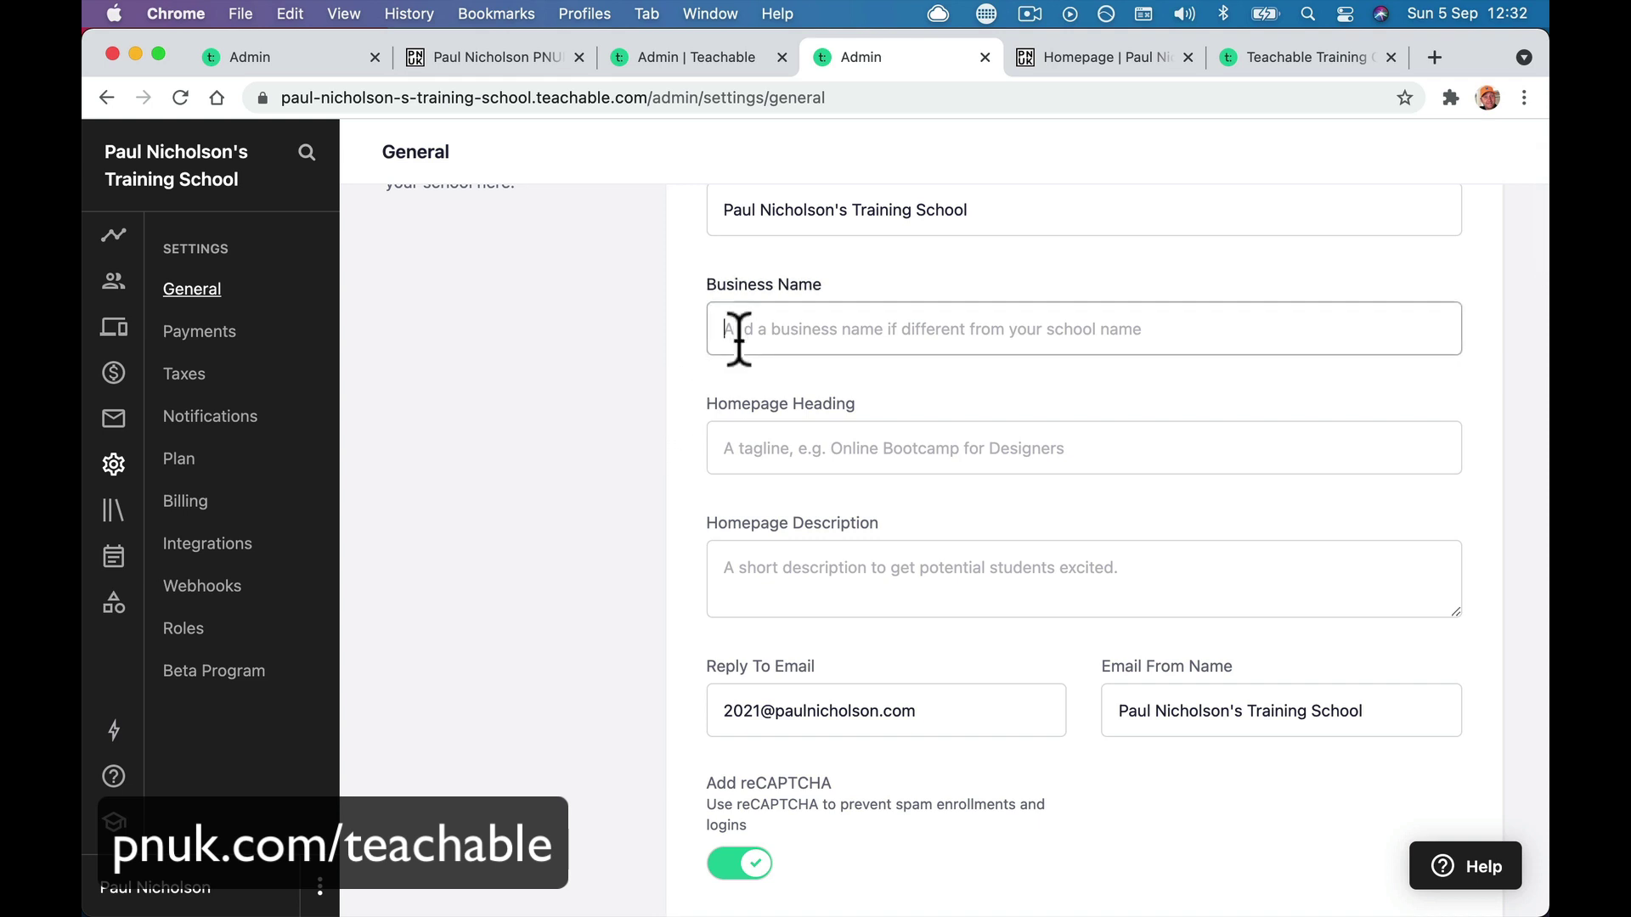
{"action": "scroll", "coordinate": [726, 357], "scroll_direction": "up", "scroll_amount": 1}
{"action": "scroll", "coordinate": [710, 510], "scroll_direction": "up", "scroll_amount": 1}
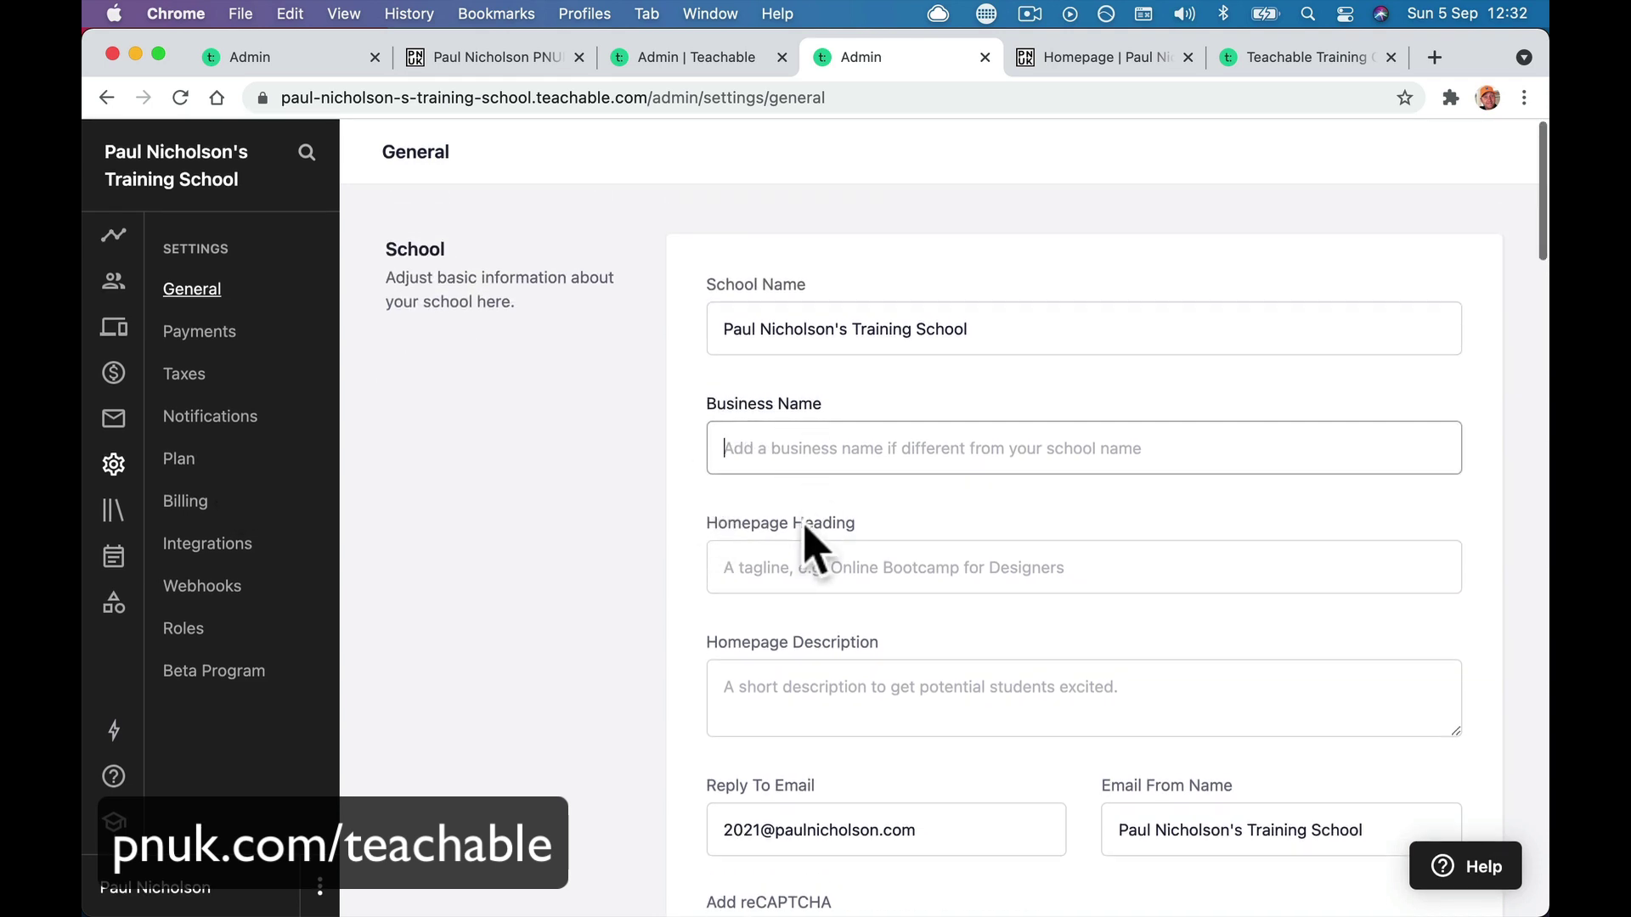
{"action": "type", "text": "PNUK Ltd"}
{"action": "key", "text": "Tab"}
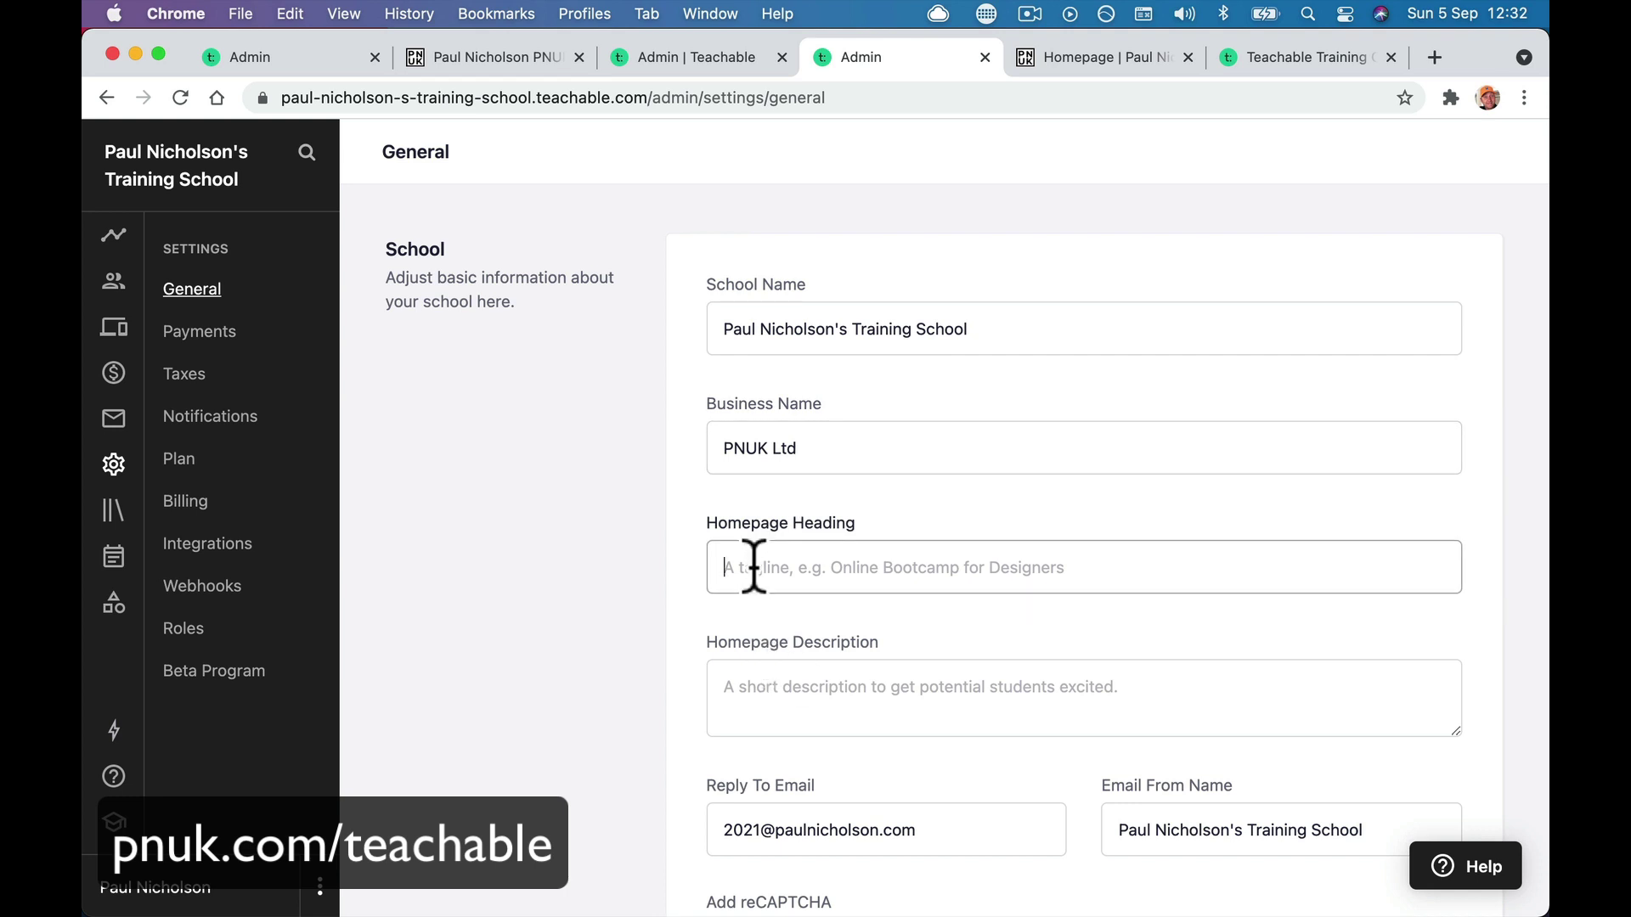
{"action": "scroll", "coordinate": [753, 567], "scroll_direction": "down", "scroll_amount": 1}
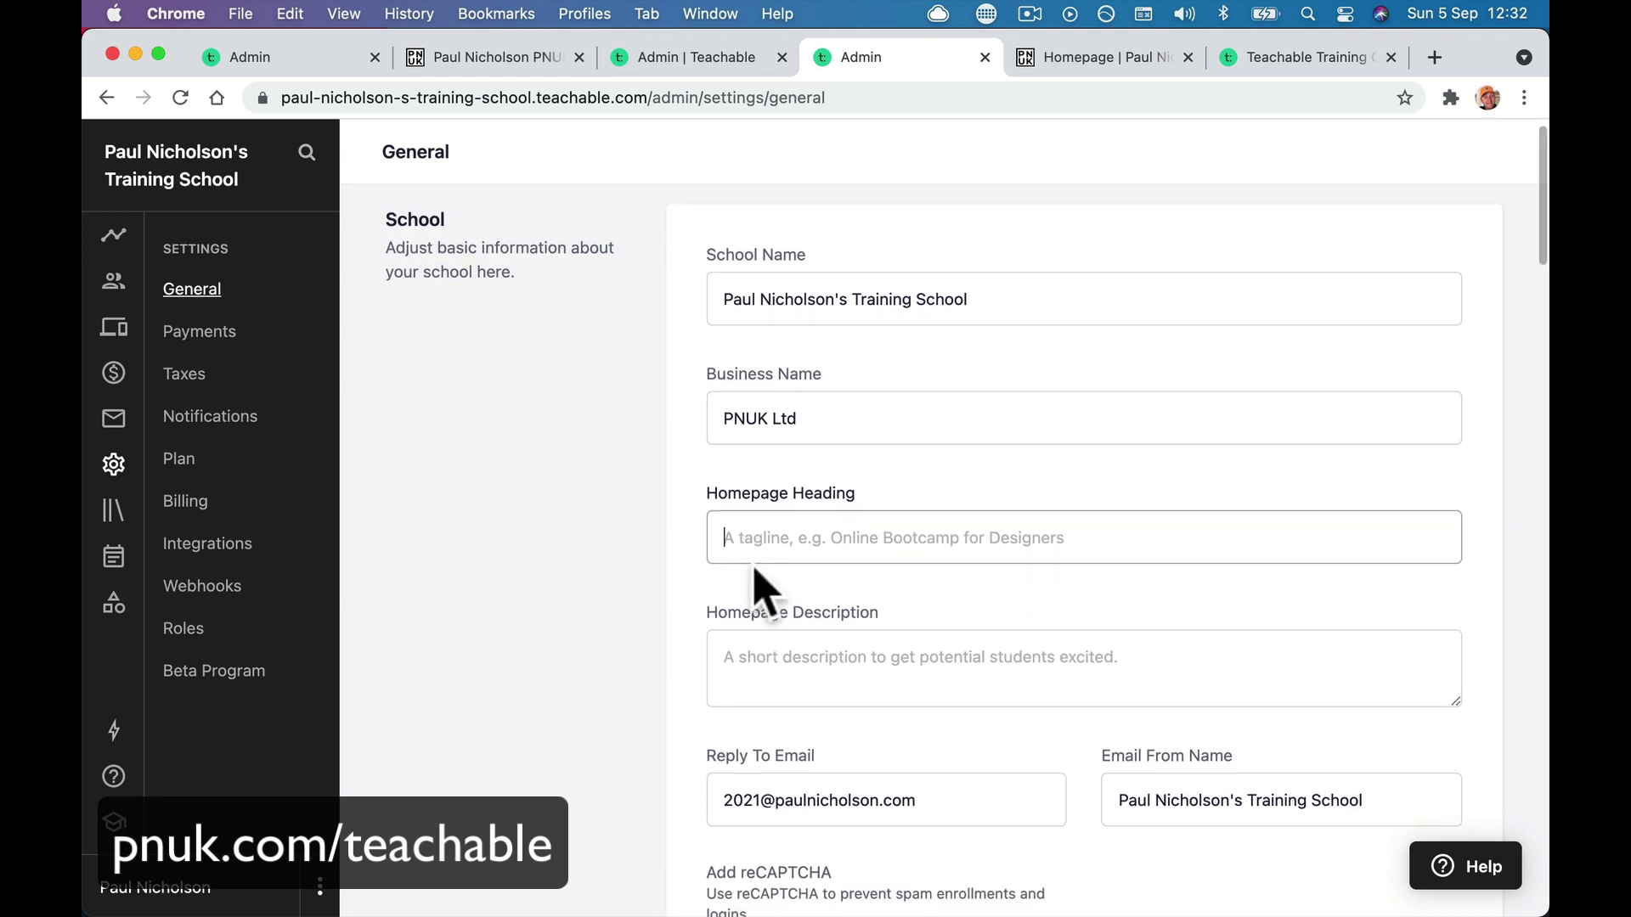
{"action": "type", "text": "ff"}
{"action": "key", "text": "BackSpace"}
{"action": "key", "text": "BackSpace"}
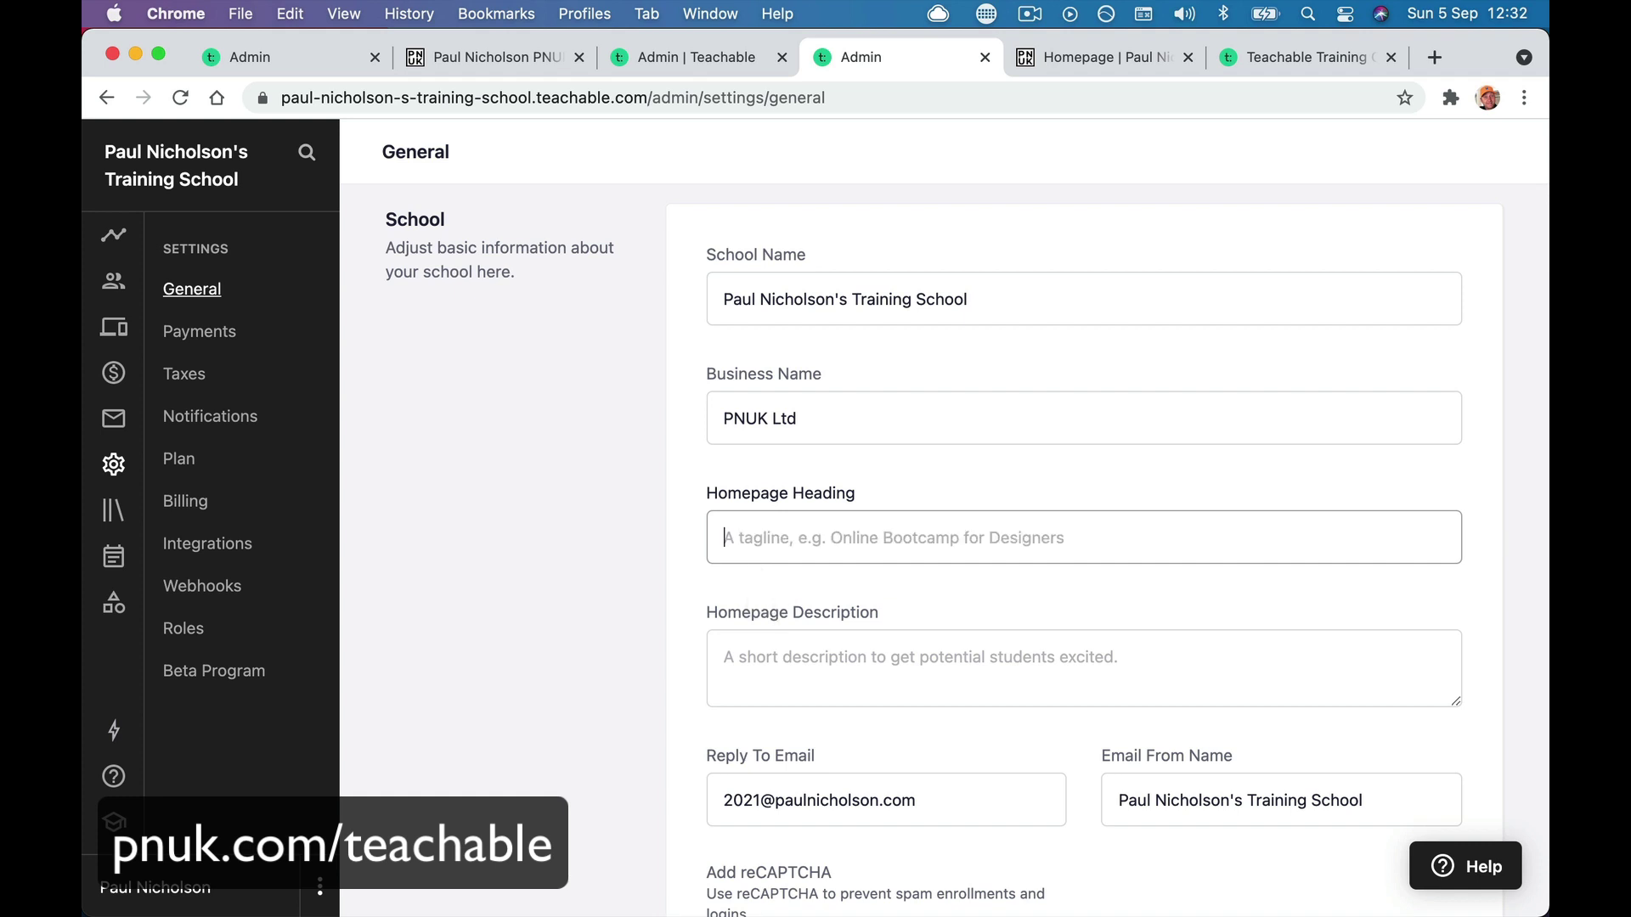
{"action": "type", "text": "Pa"}
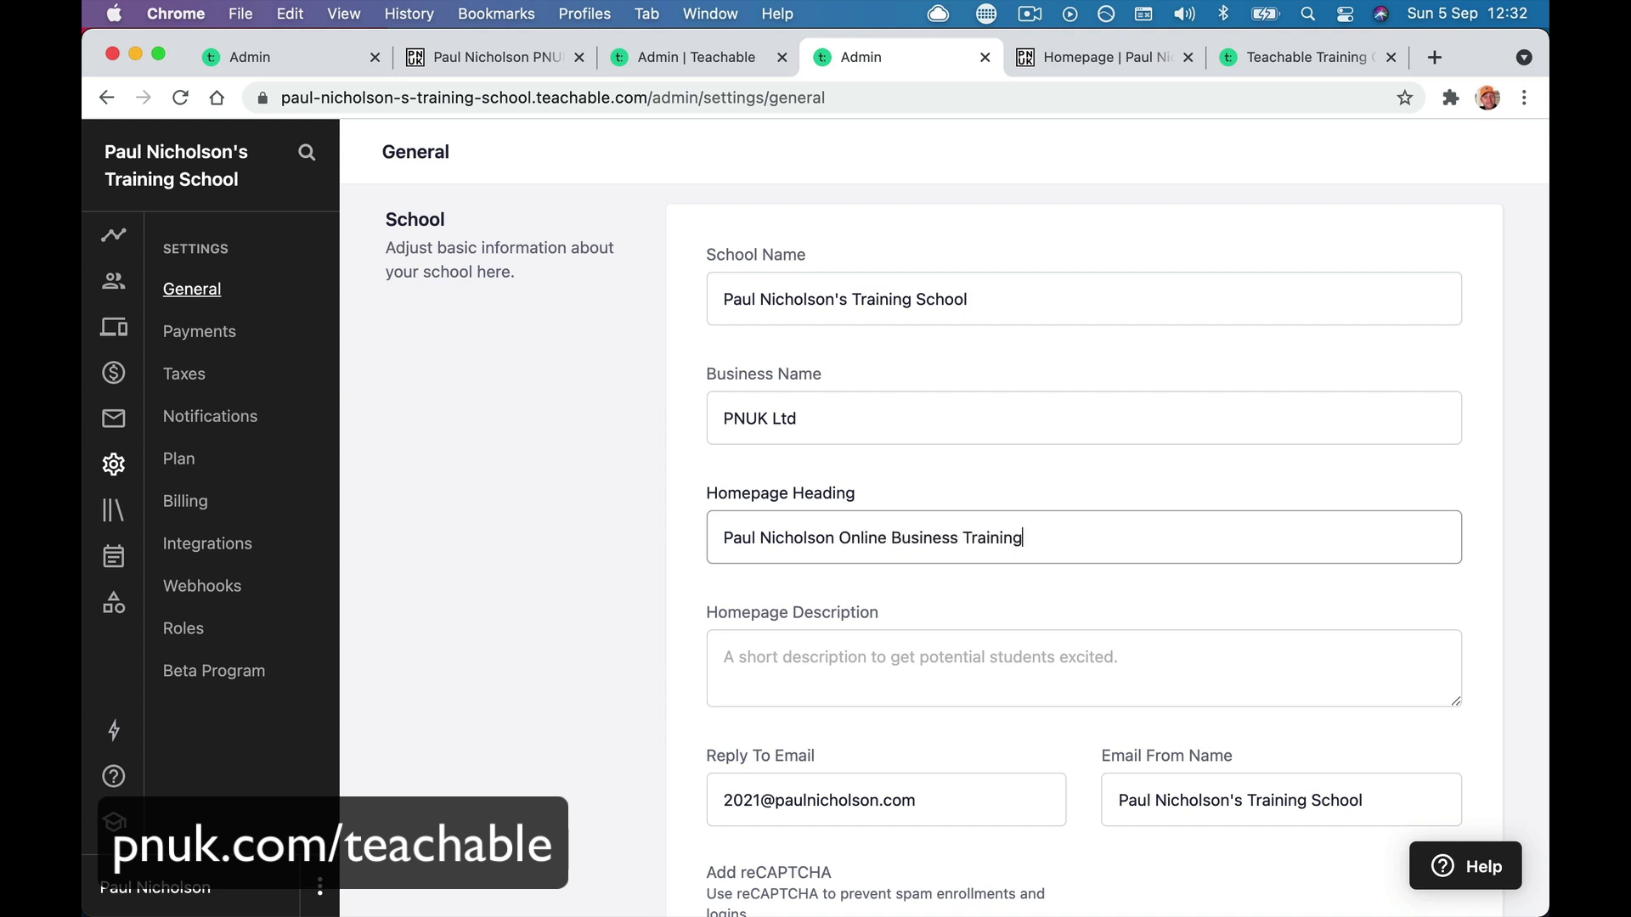
Add the Homepage Description 'Teaching Online Business' and save the General settings.
{"action": "left_click", "coordinate": [725, 657]}
{"action": "type", "text": "Teaching Online Business"}
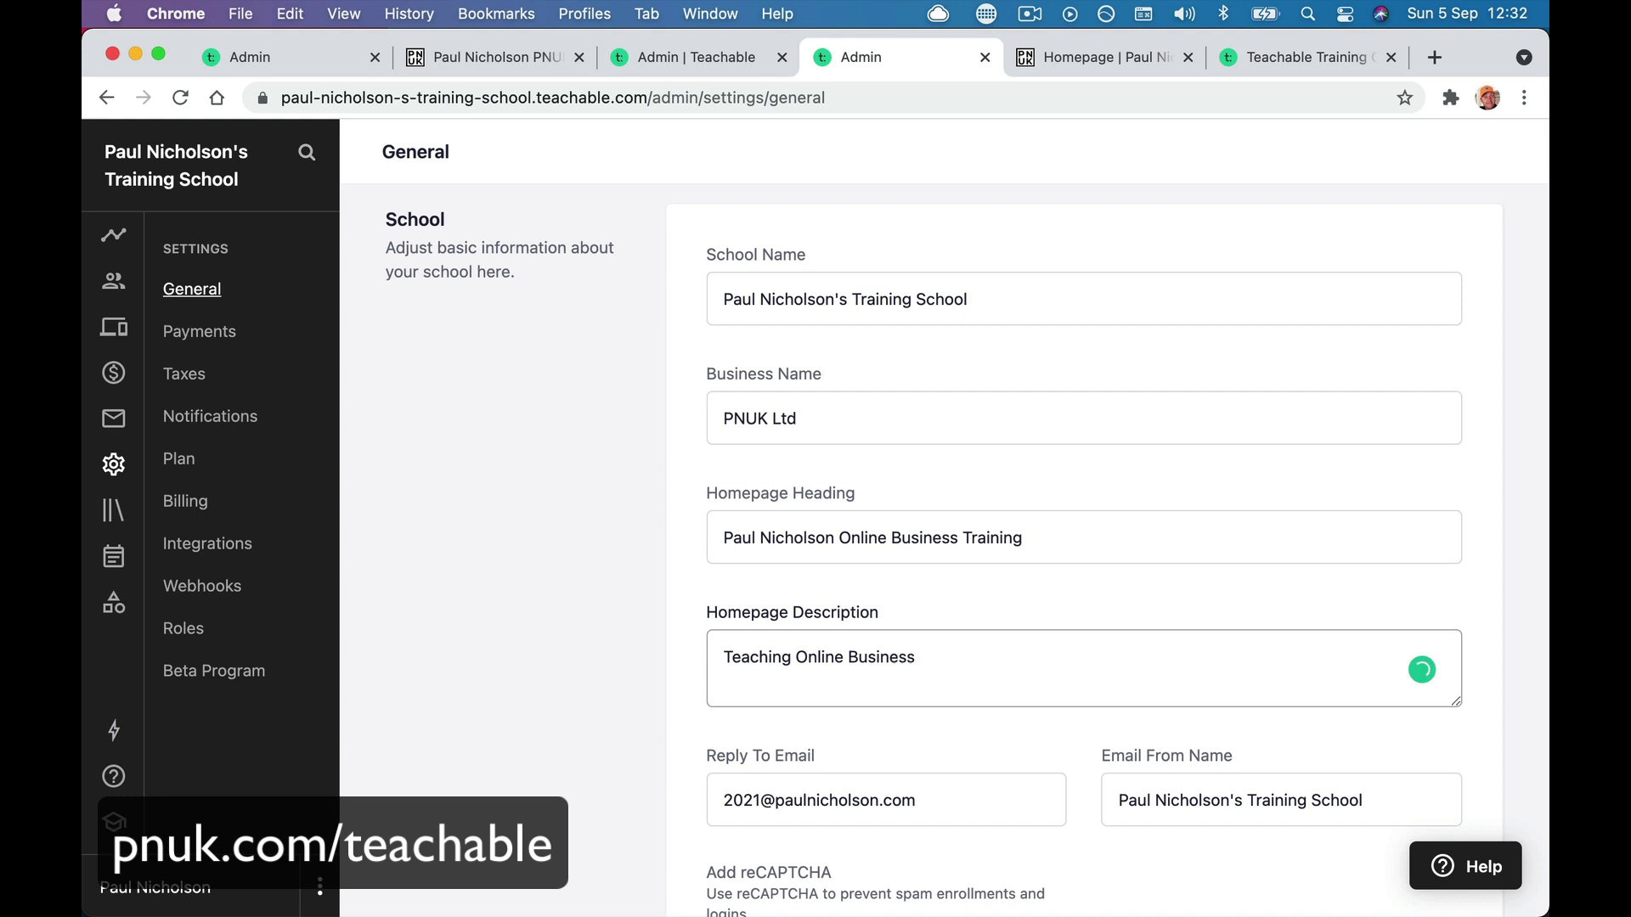
{"action": "scroll", "coordinate": [633, 367], "scroll_direction": "down", "scroll_amount": 8}
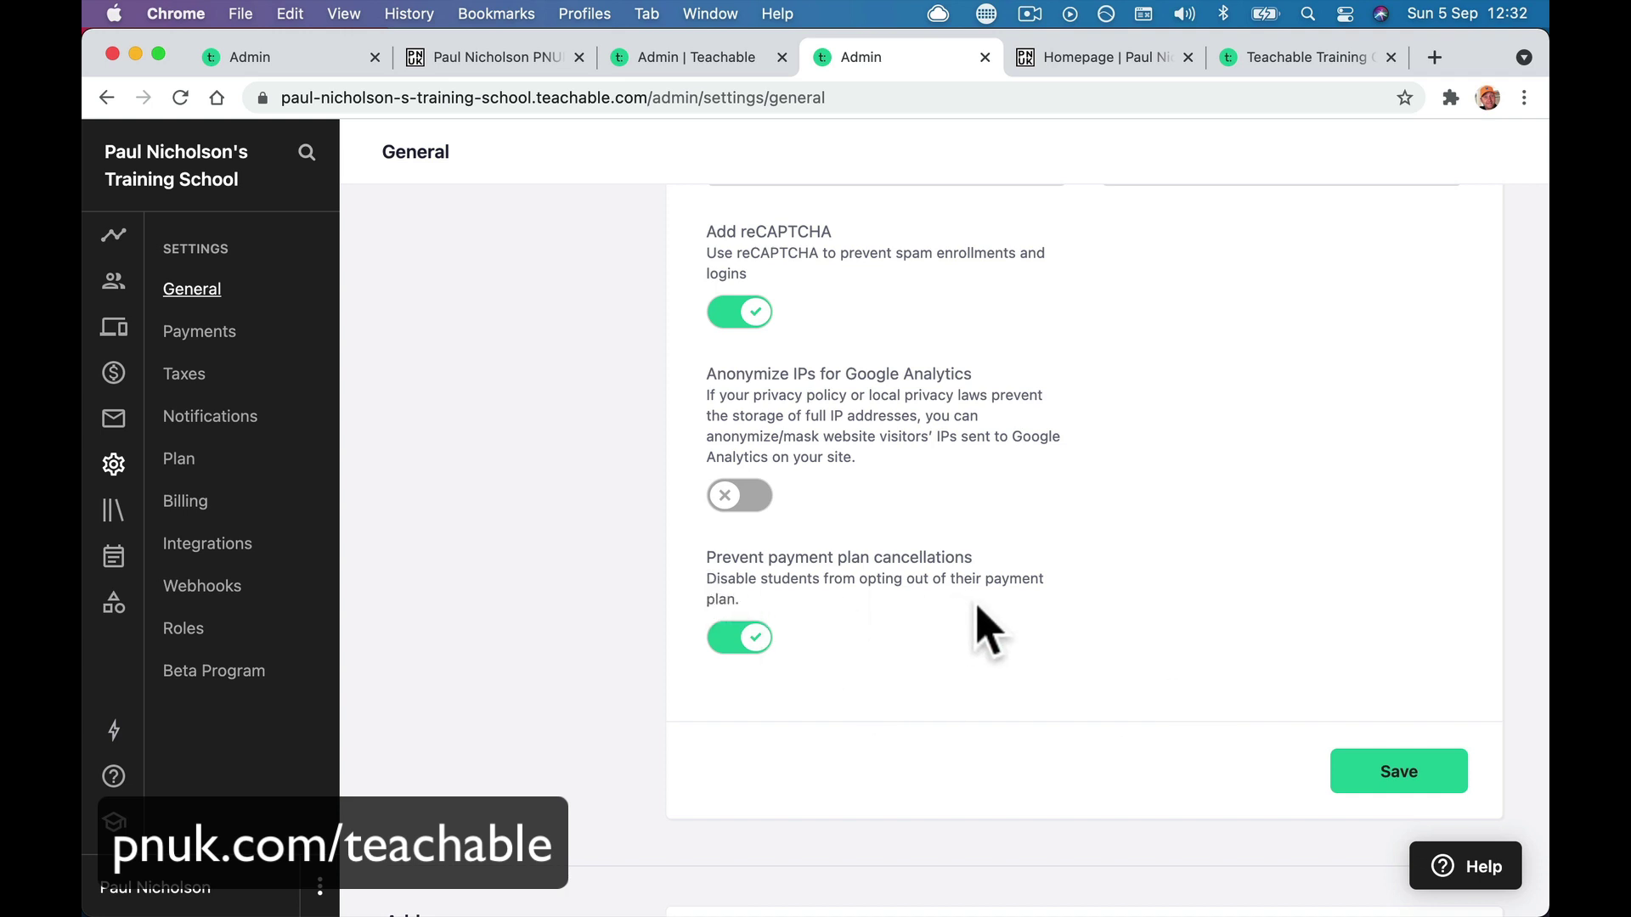
{"action": "left_click", "coordinate": [1361, 772]}
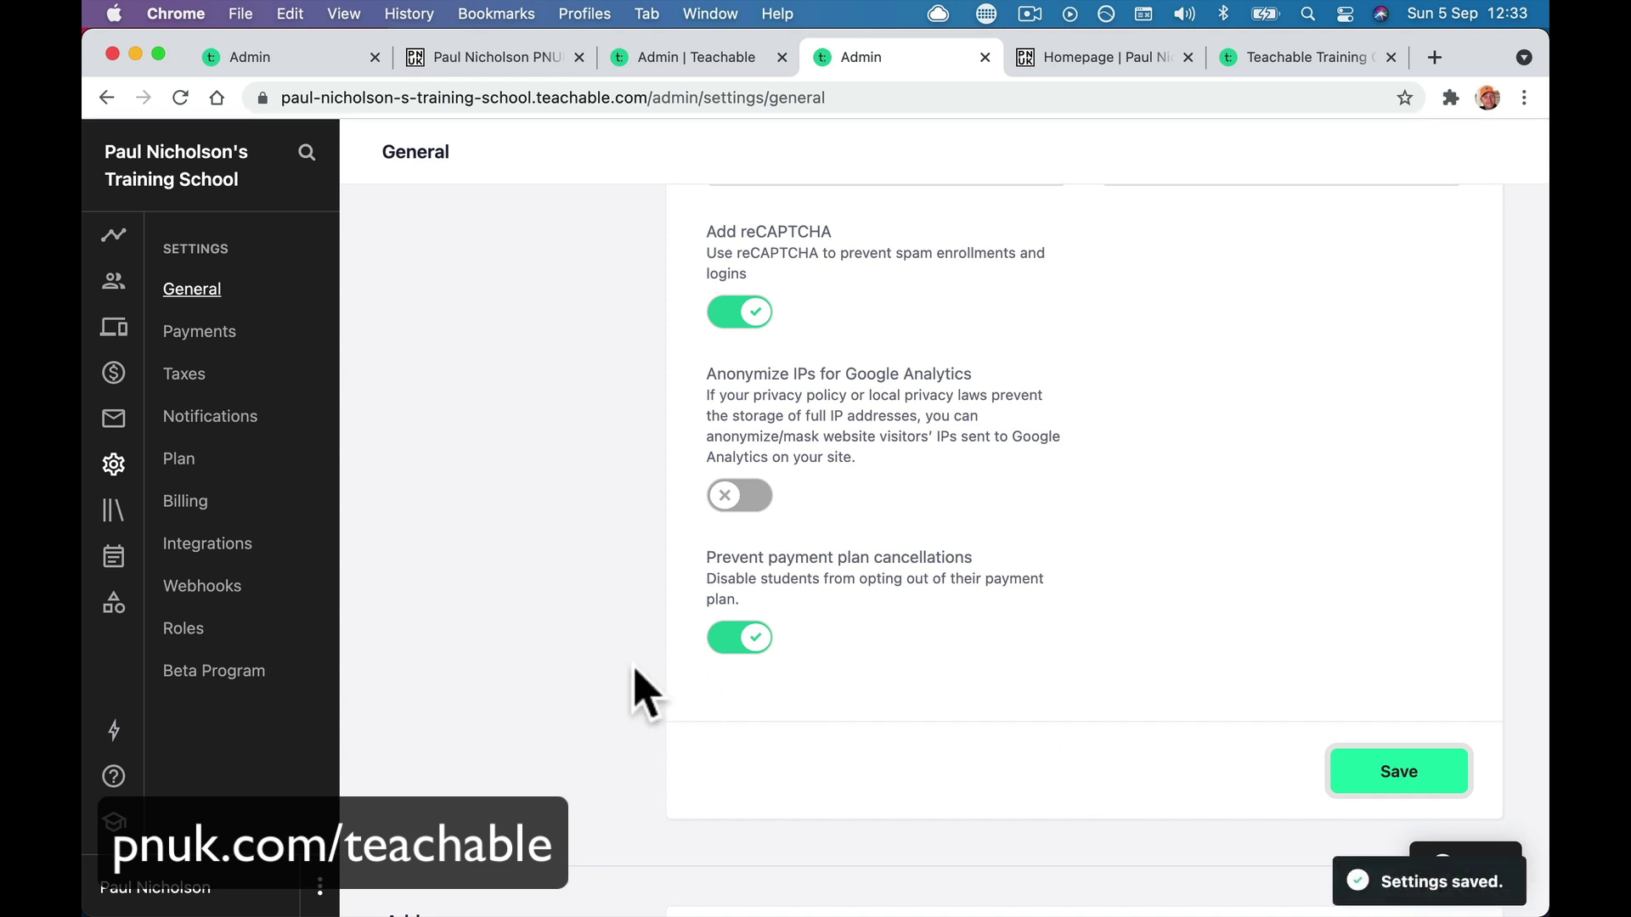
{"action": "scroll", "coordinate": [637, 685], "scroll_direction": "up", "scroll_amount": 15}
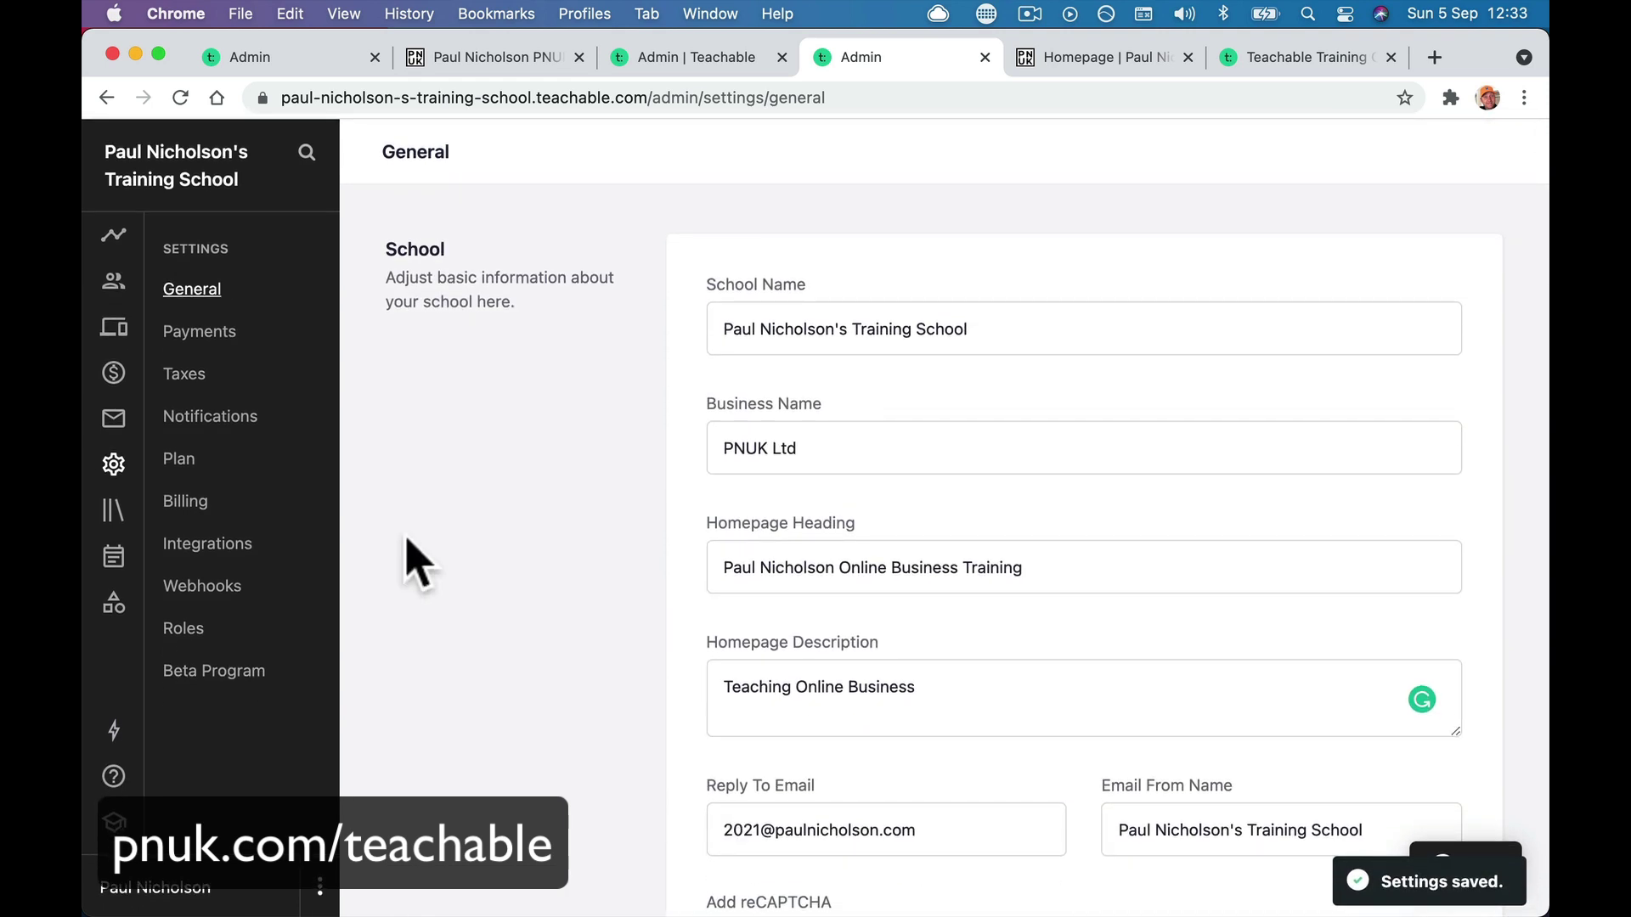
Preview the school homepage, scroll through it, and return to the admin Theme page.
{"action": "left_click", "coordinate": [182, 171]}
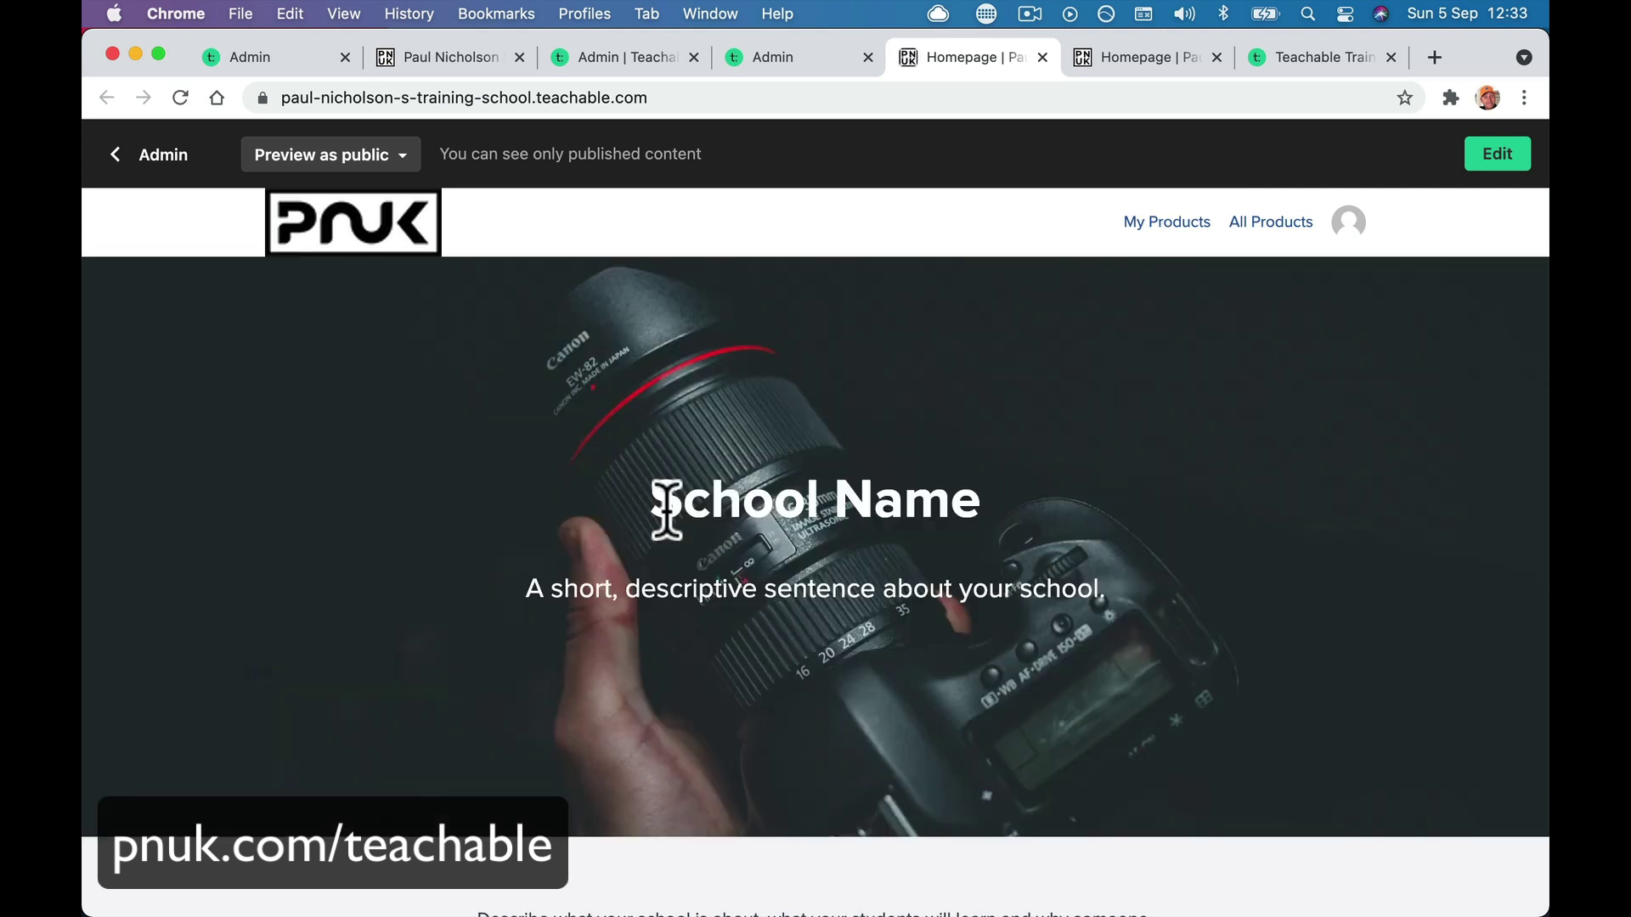
{"action": "left_click", "coordinate": [194, 149]}
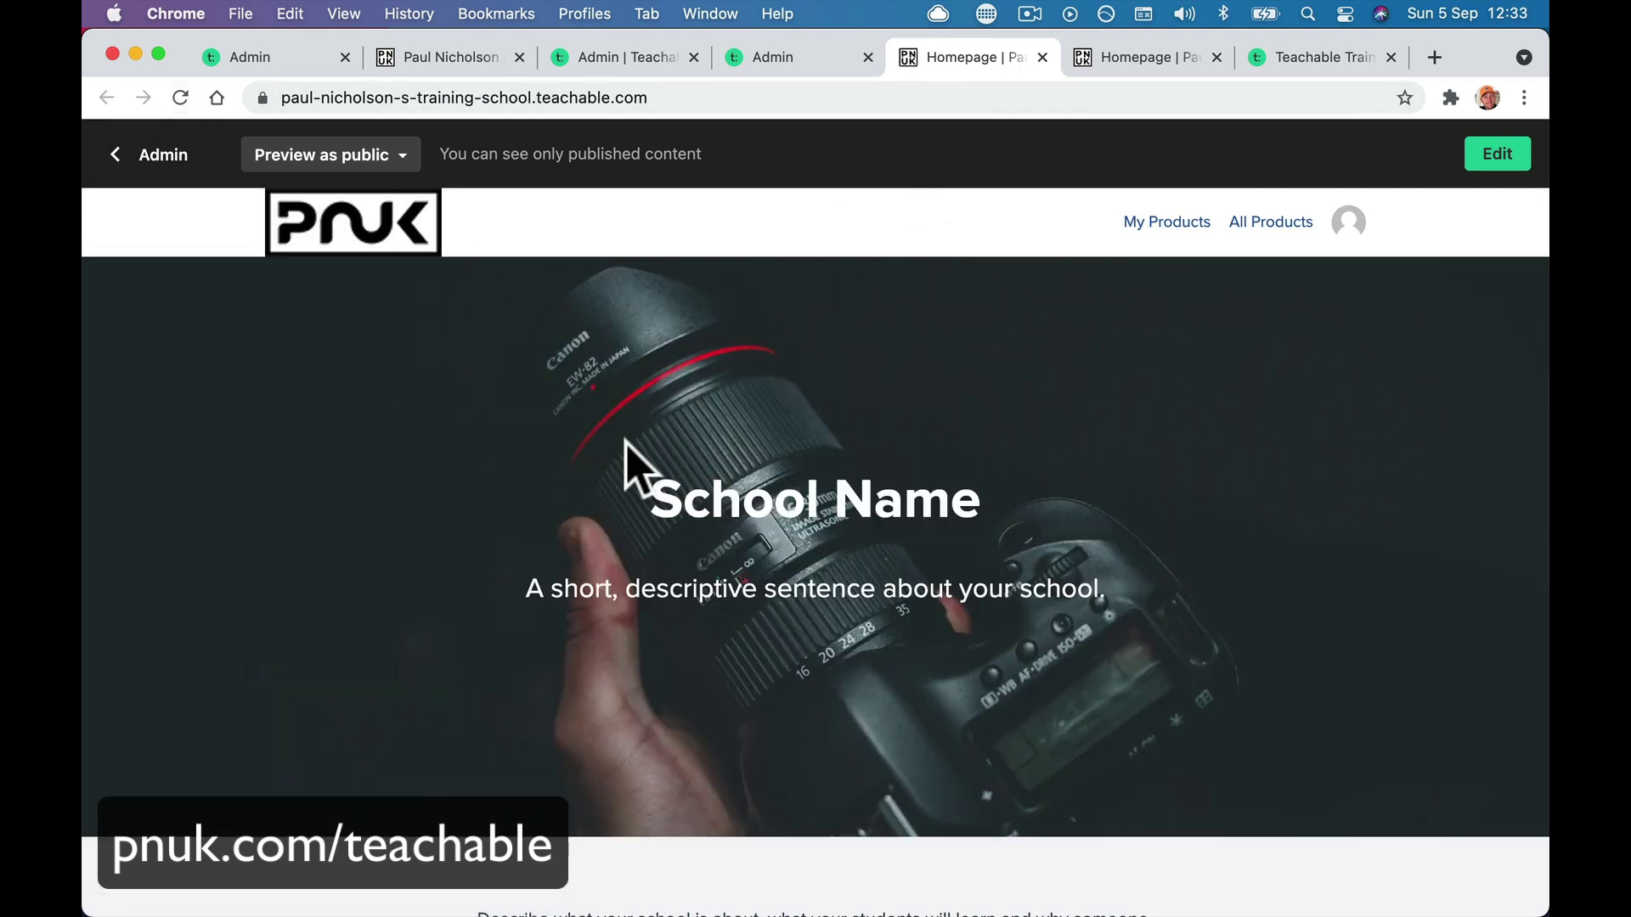
{"action": "scroll", "coordinate": [829, 561], "scroll_direction": "down", "scroll_amount": 5}
{"action": "scroll", "coordinate": [836, 565], "scroll_direction": "down", "scroll_amount": 20}
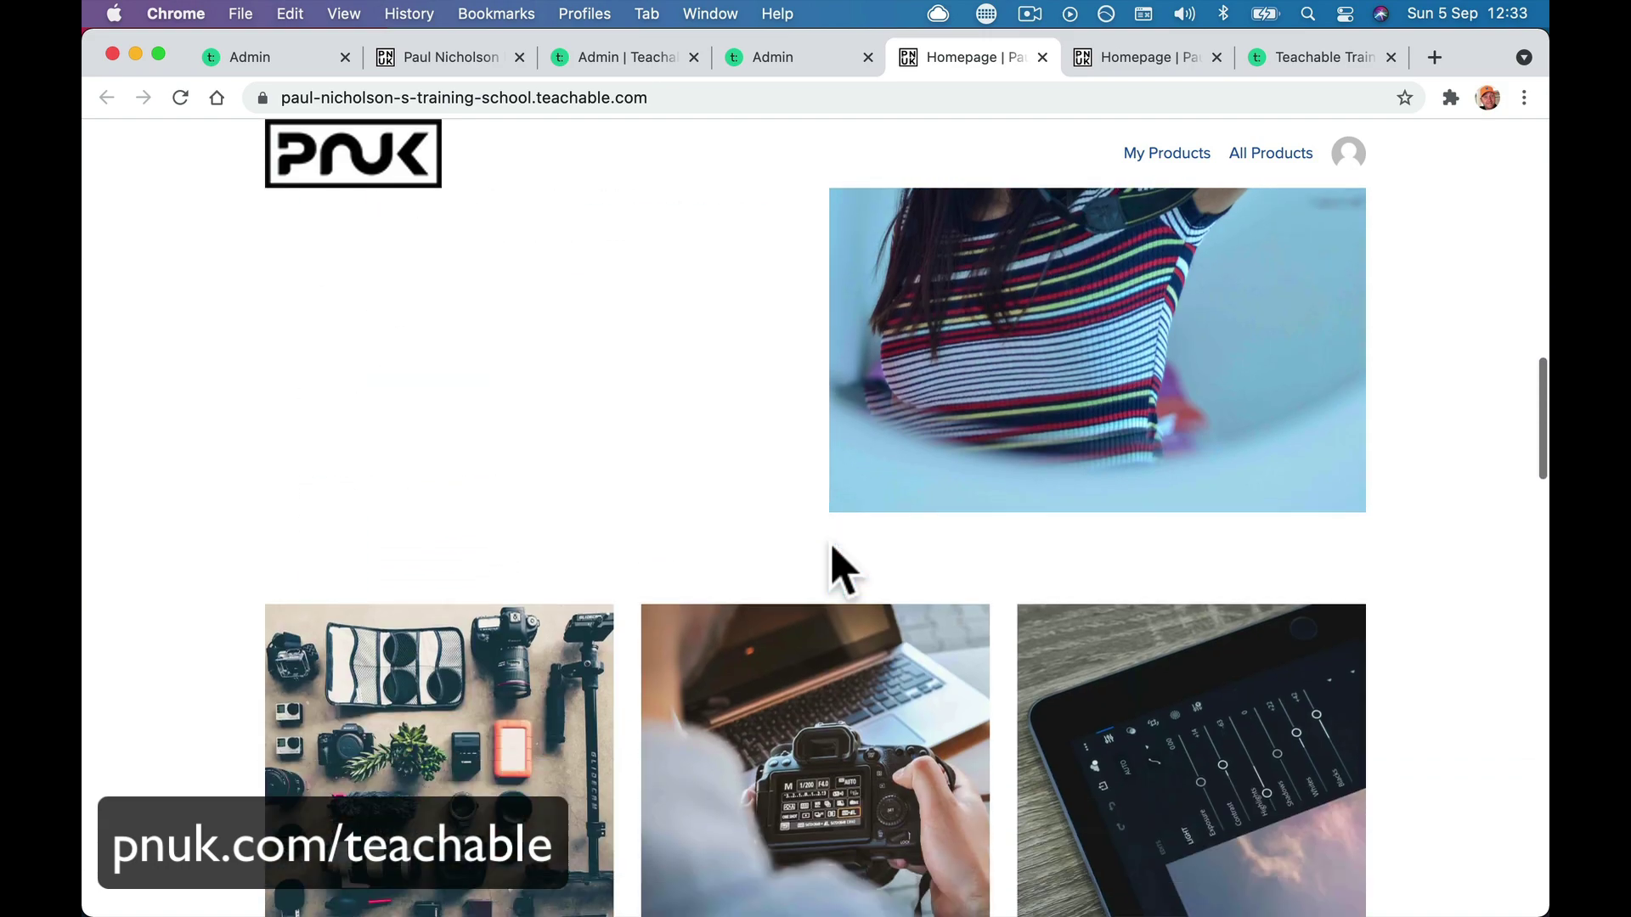
{"action": "scroll", "coordinate": [832, 565], "scroll_direction": "down", "scroll_amount": 10}
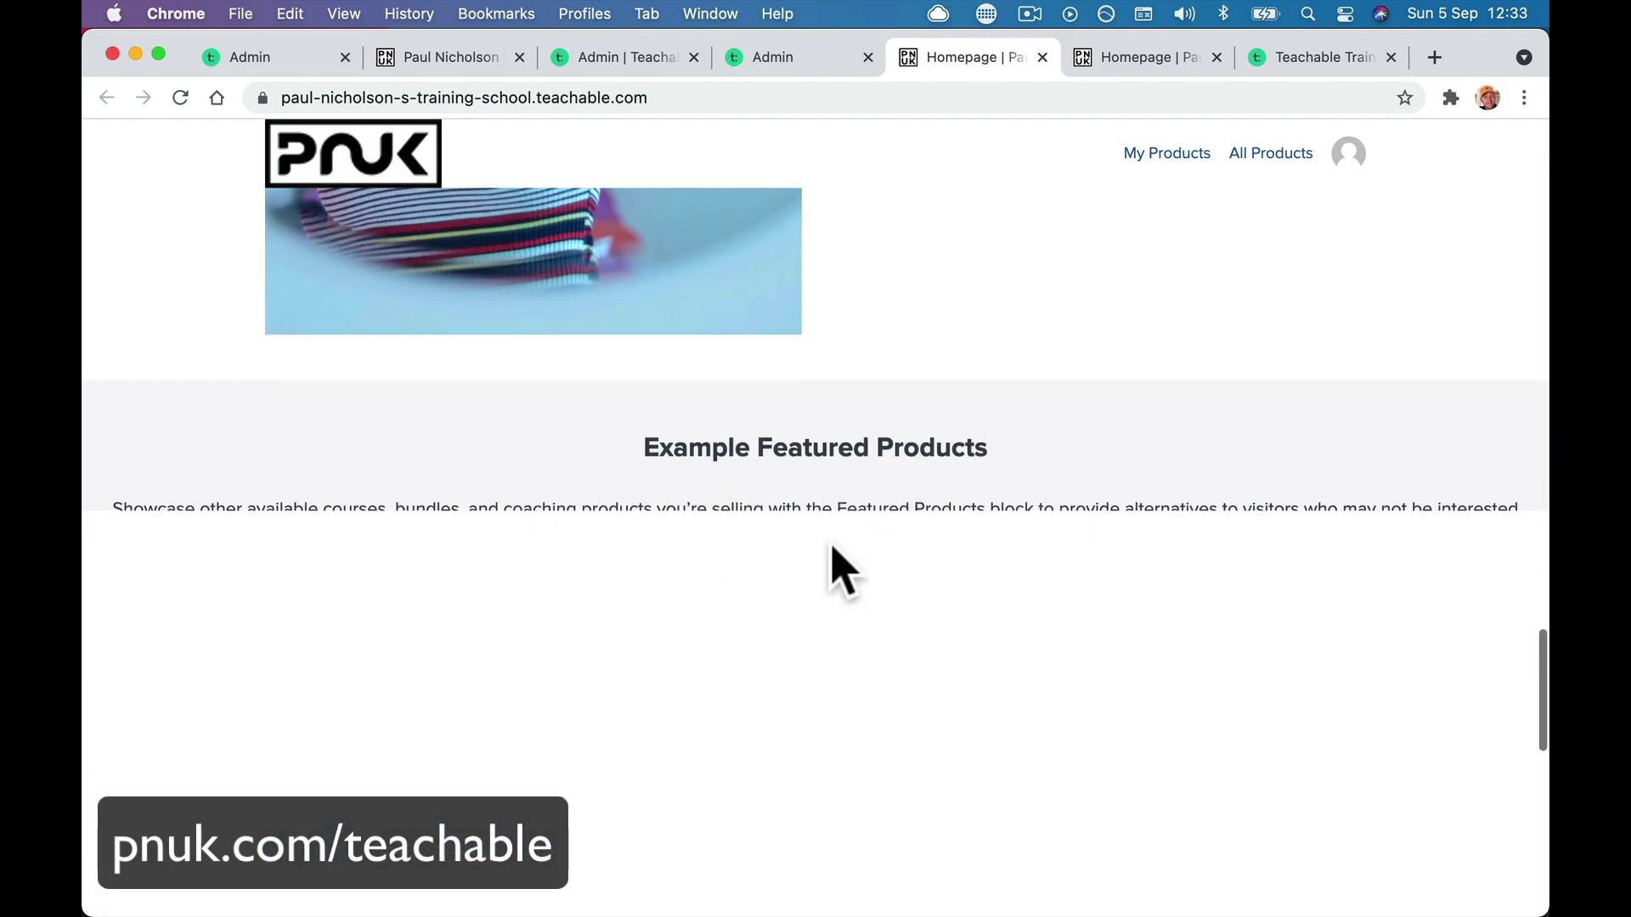
{"action": "scroll", "coordinate": [832, 556], "scroll_direction": "up", "scroll_amount": 3}
{"action": "scroll", "coordinate": [831, 544], "scroll_direction": "up", "scroll_amount": 20}
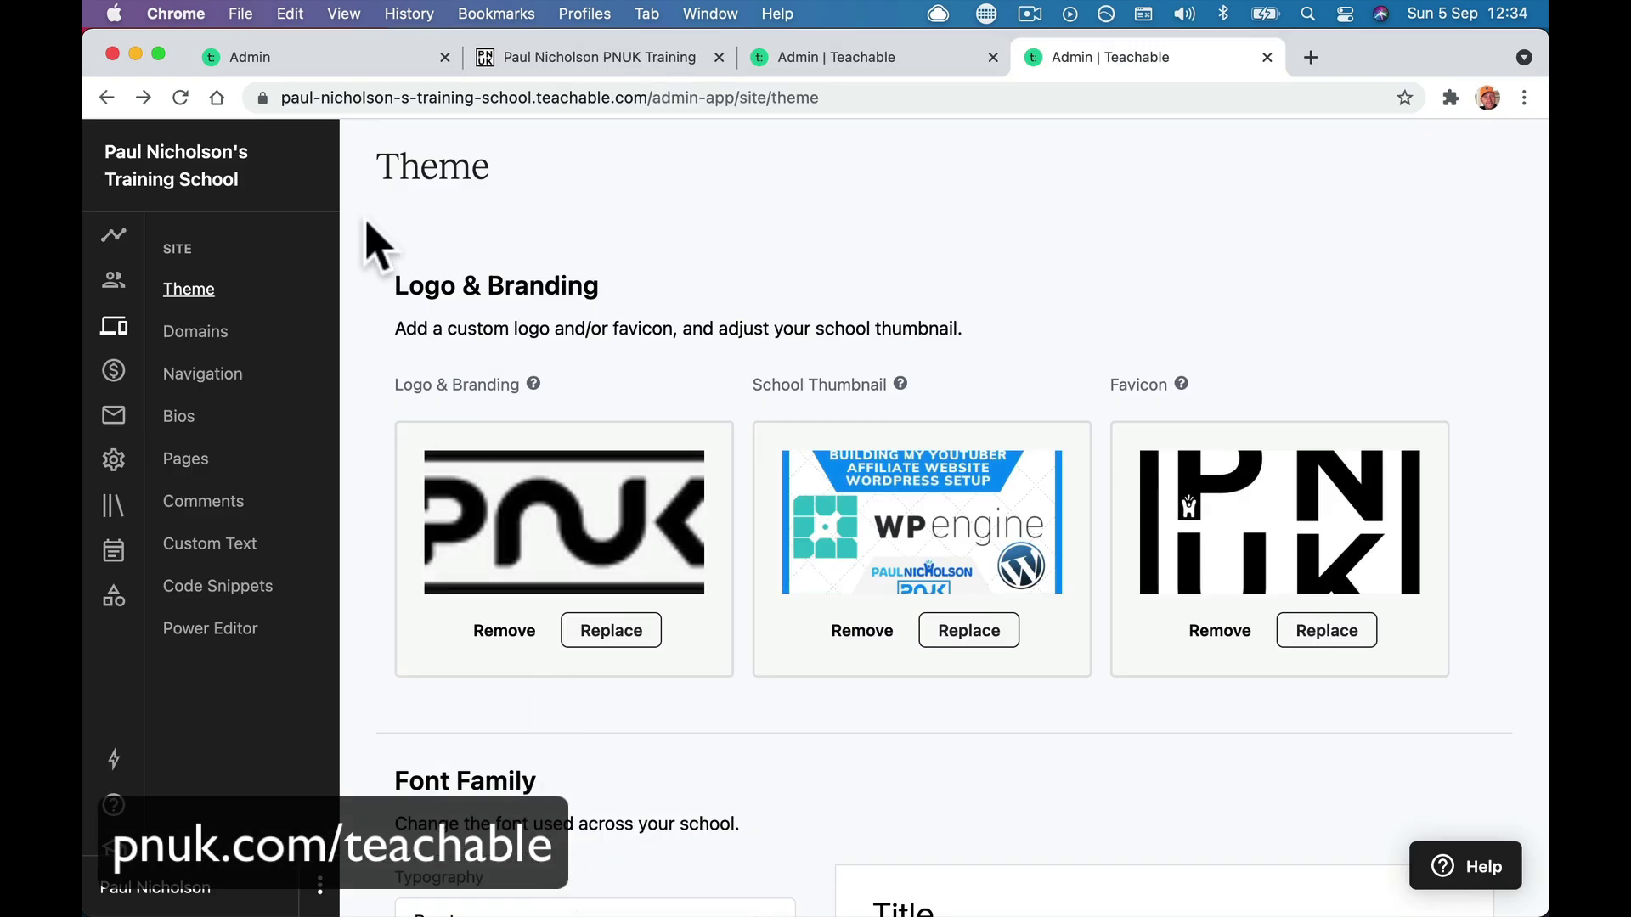
Check the school's web address in the address bar and go to Site > Domains.
{"action": "left_click_drag", "start_coordinate": [283, 95], "coordinate": [644, 97]}
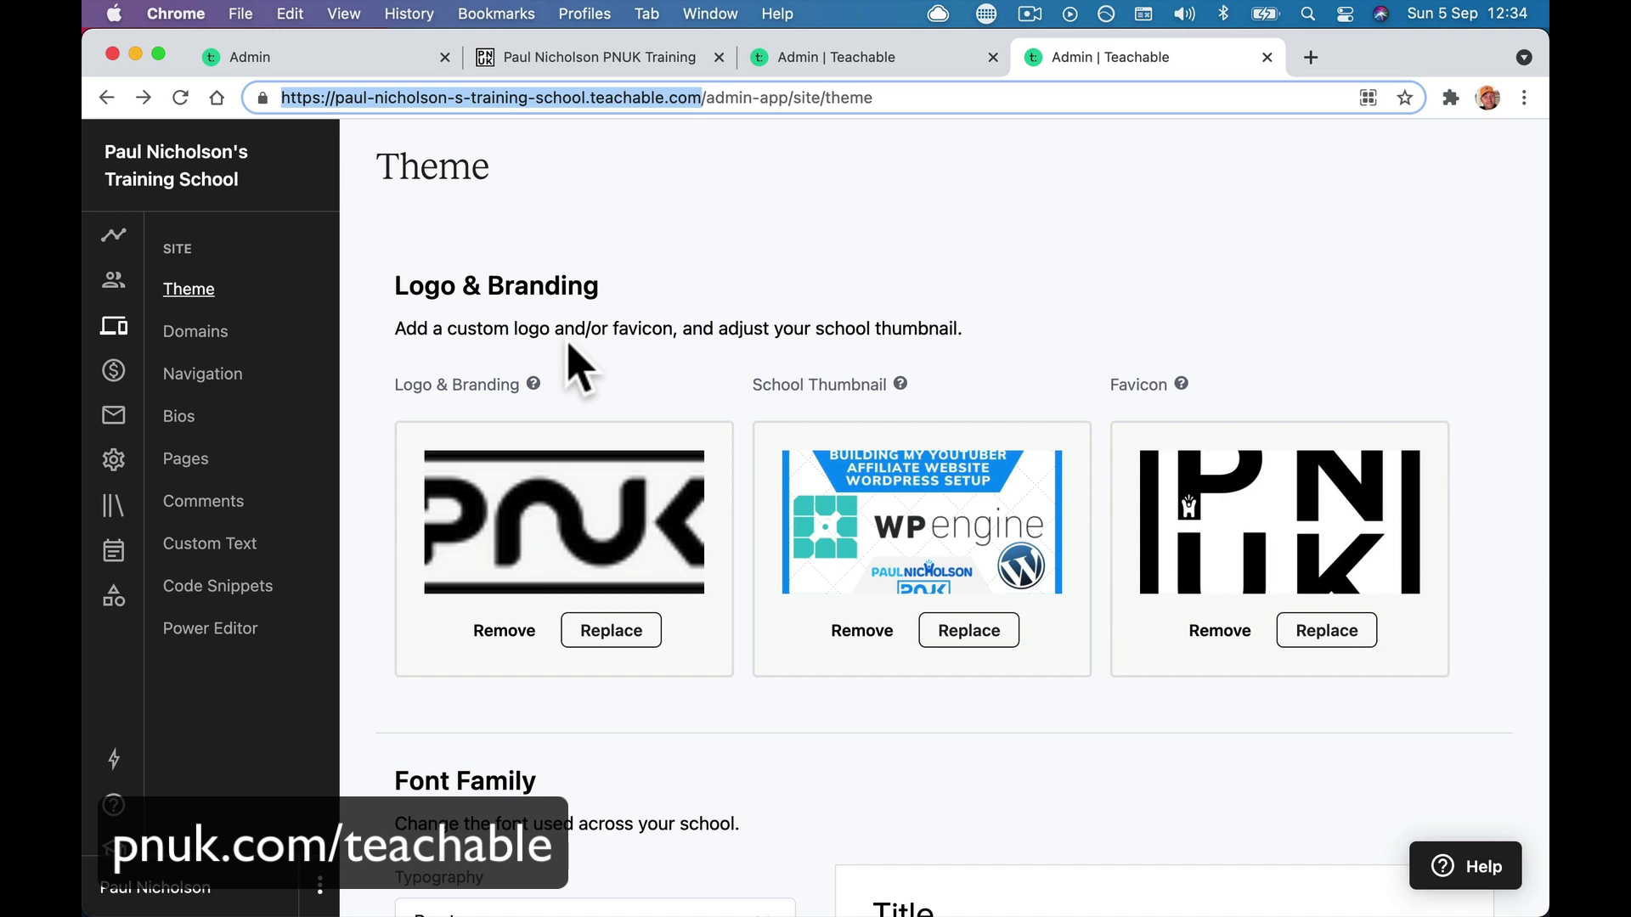
{"action": "left_click", "coordinate": [117, 326]}
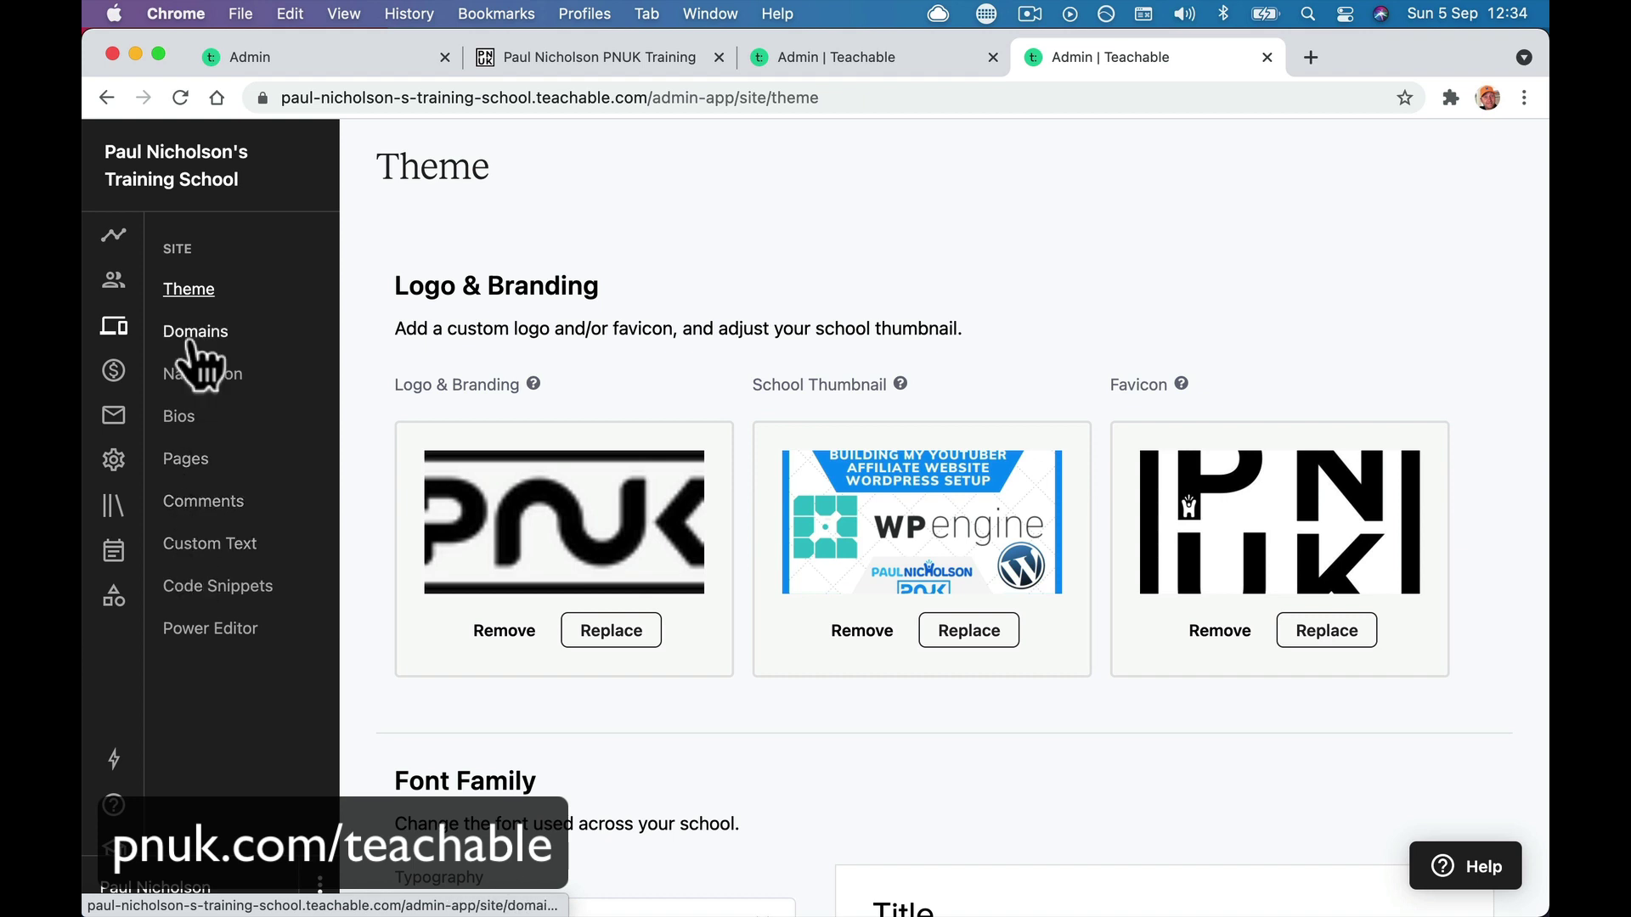
{"action": "left_click", "coordinate": [194, 333]}
Try the subdomains 'paulnicholson' and 'paulnicholsonuk' in the URL field.
{"action": "triple_click", "coordinate": [860, 573]}
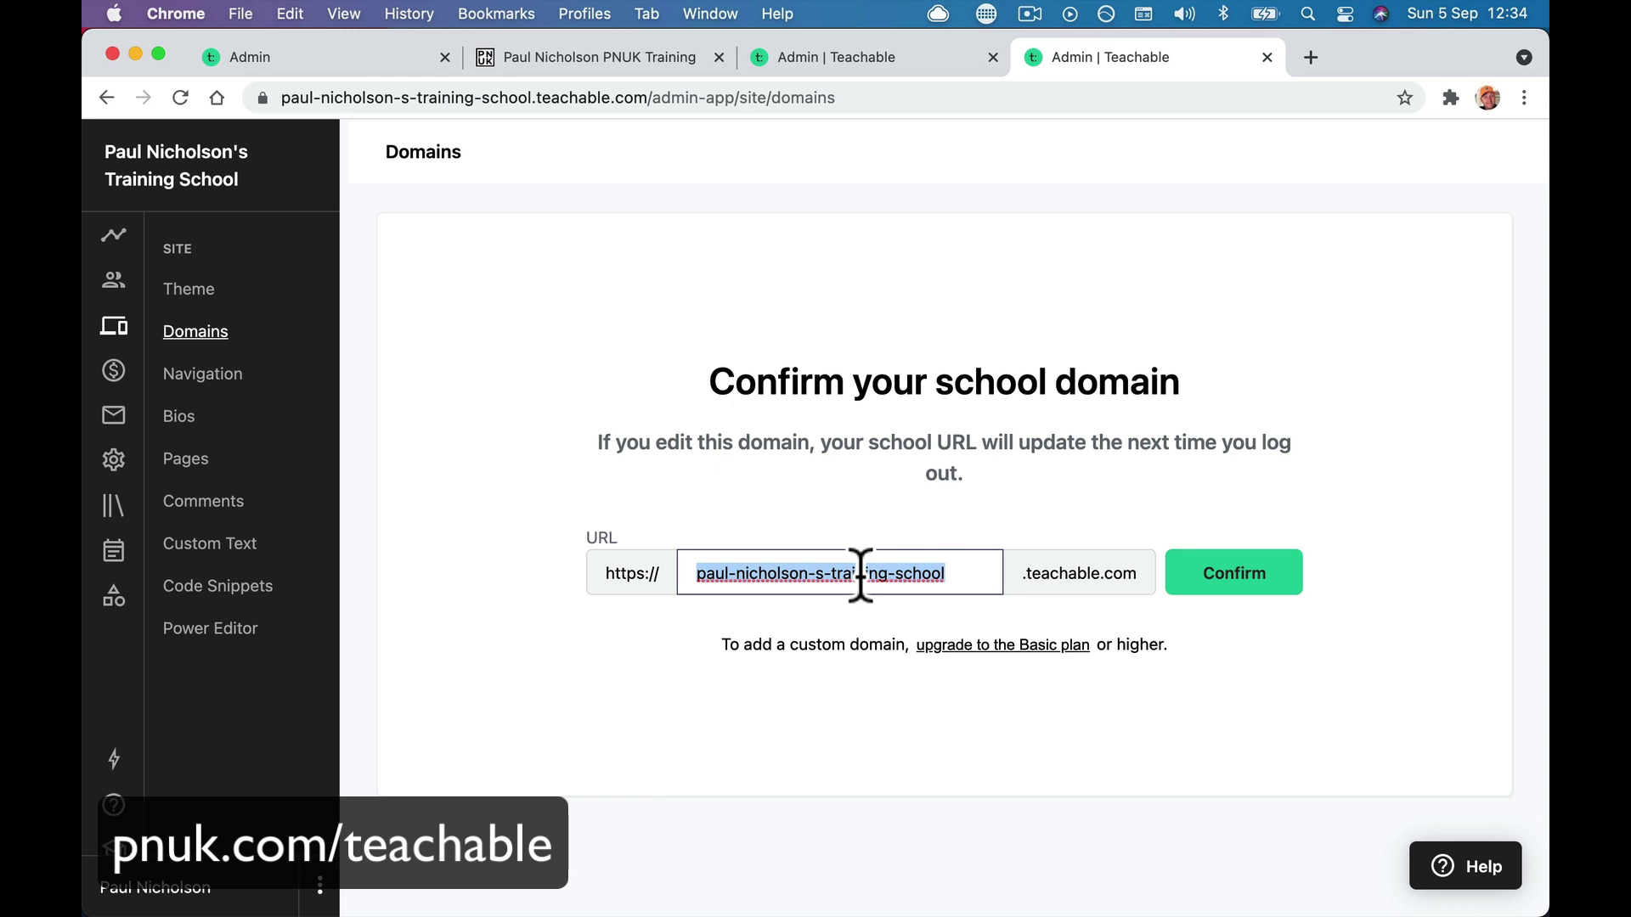
{"action": "type", "text": "P"}
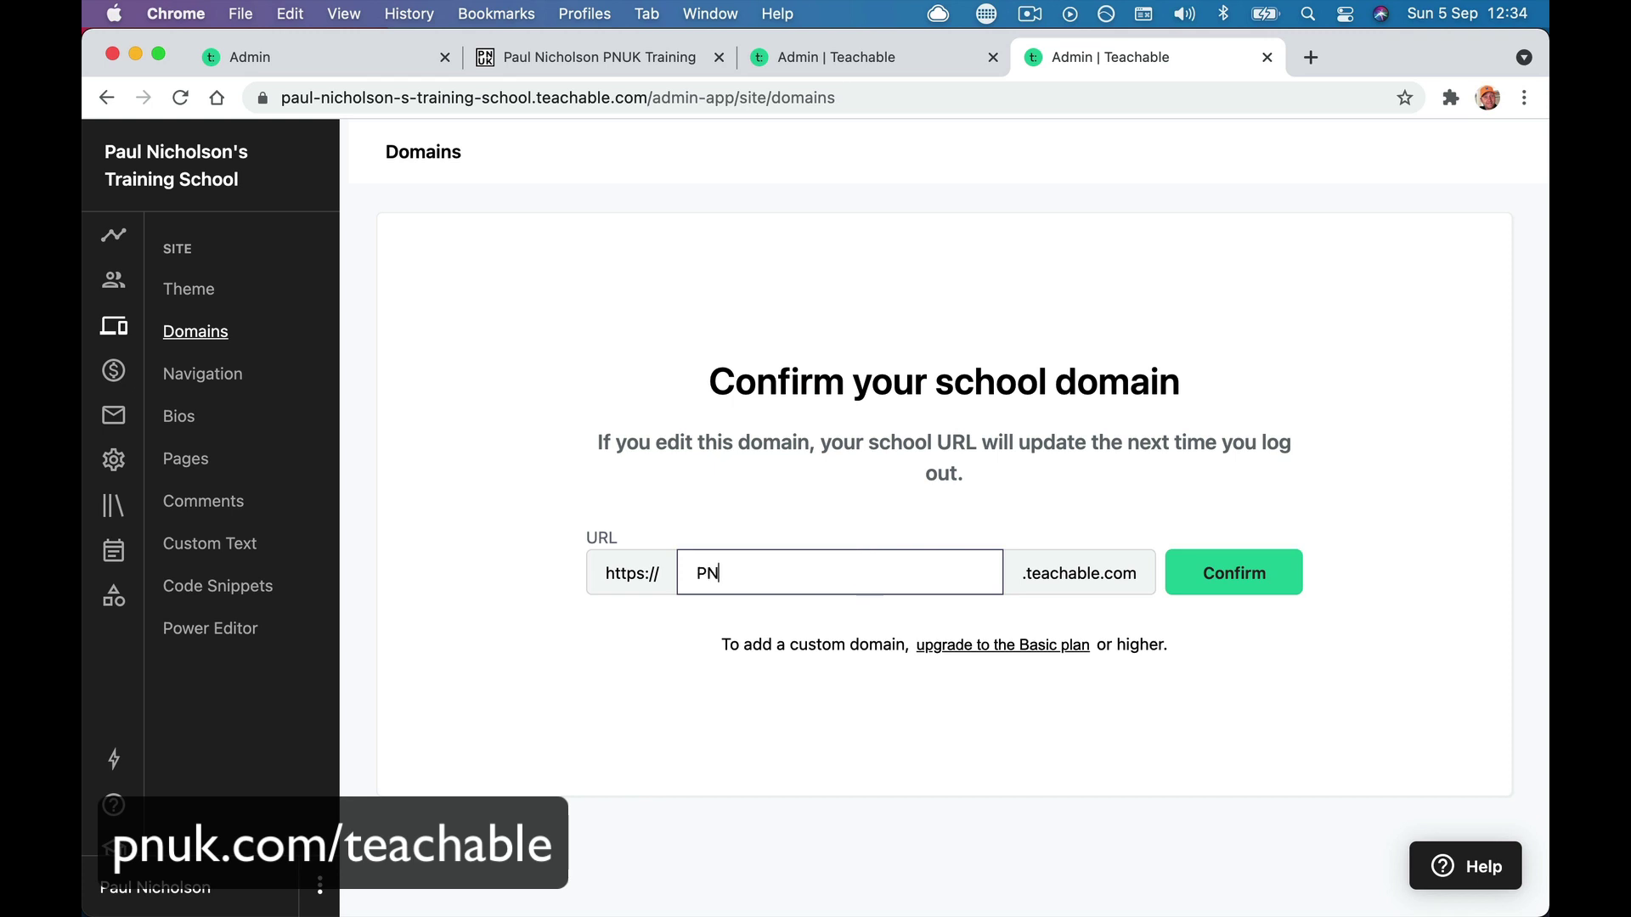
{"action": "key", "text": "BackSpace"}
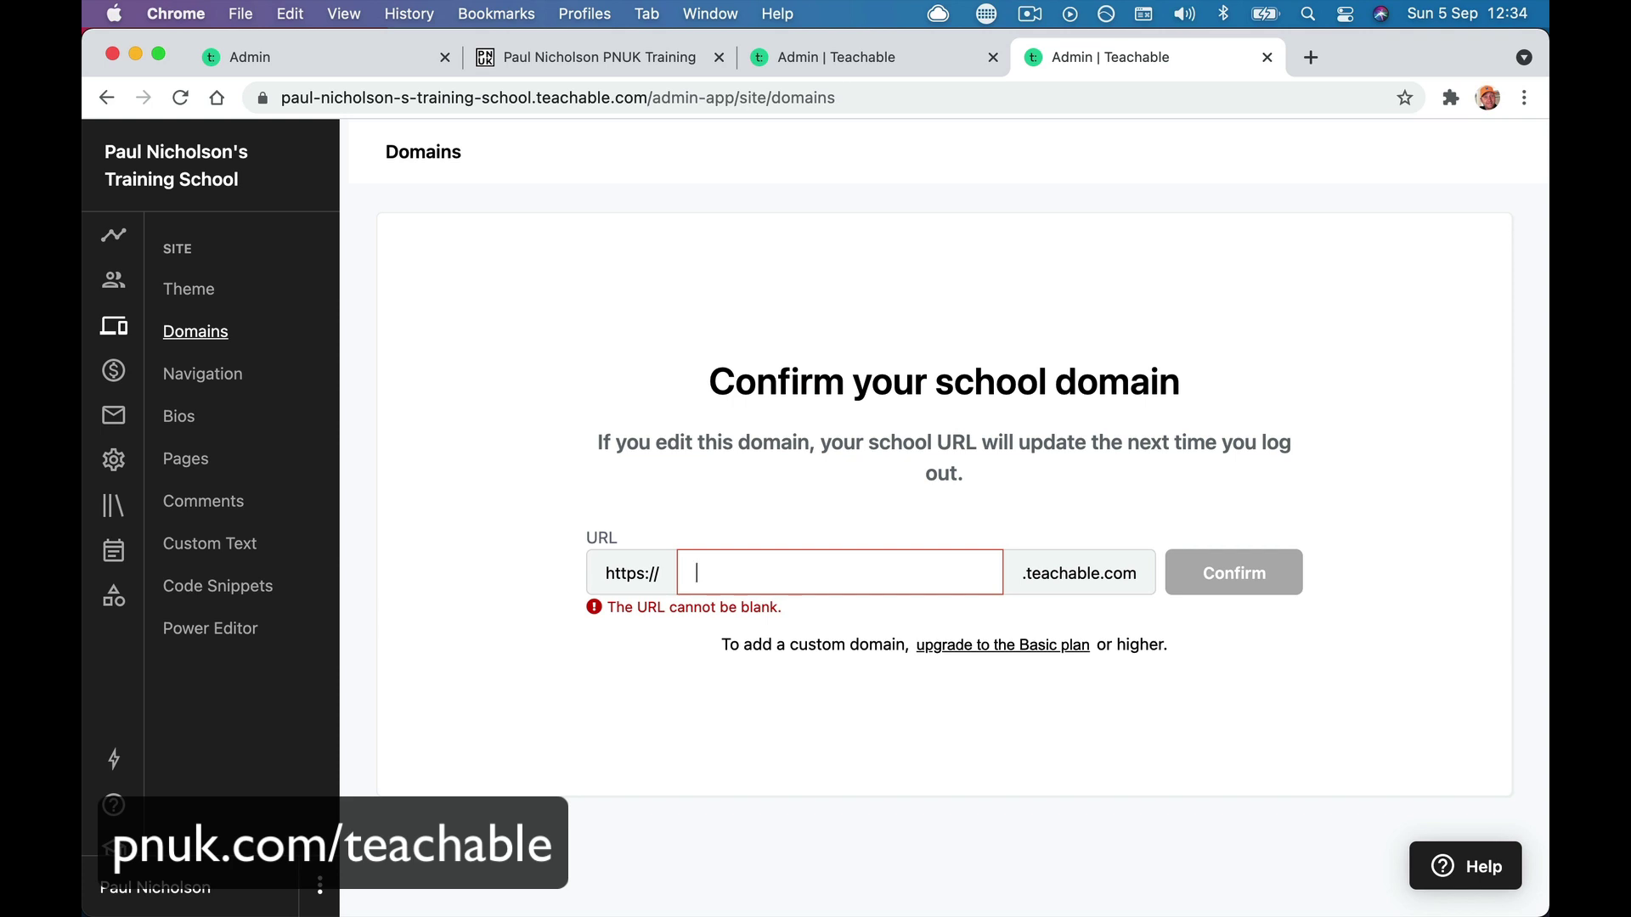
{"action": "type", "text": "p"}
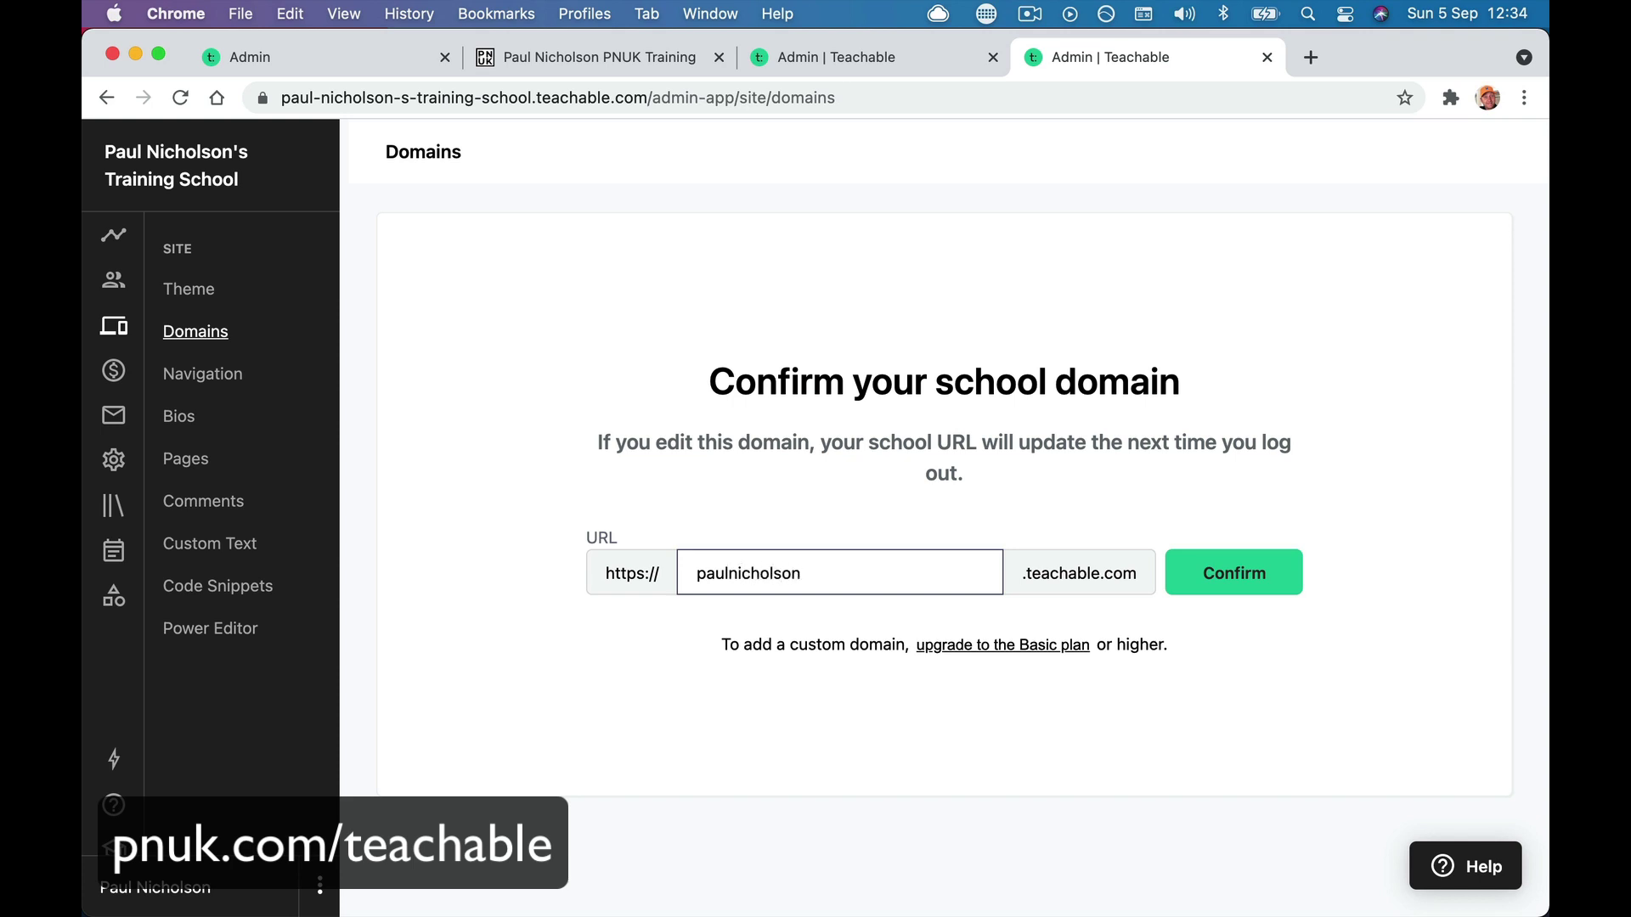
{"action": "type", "text": "aulnicholson"}
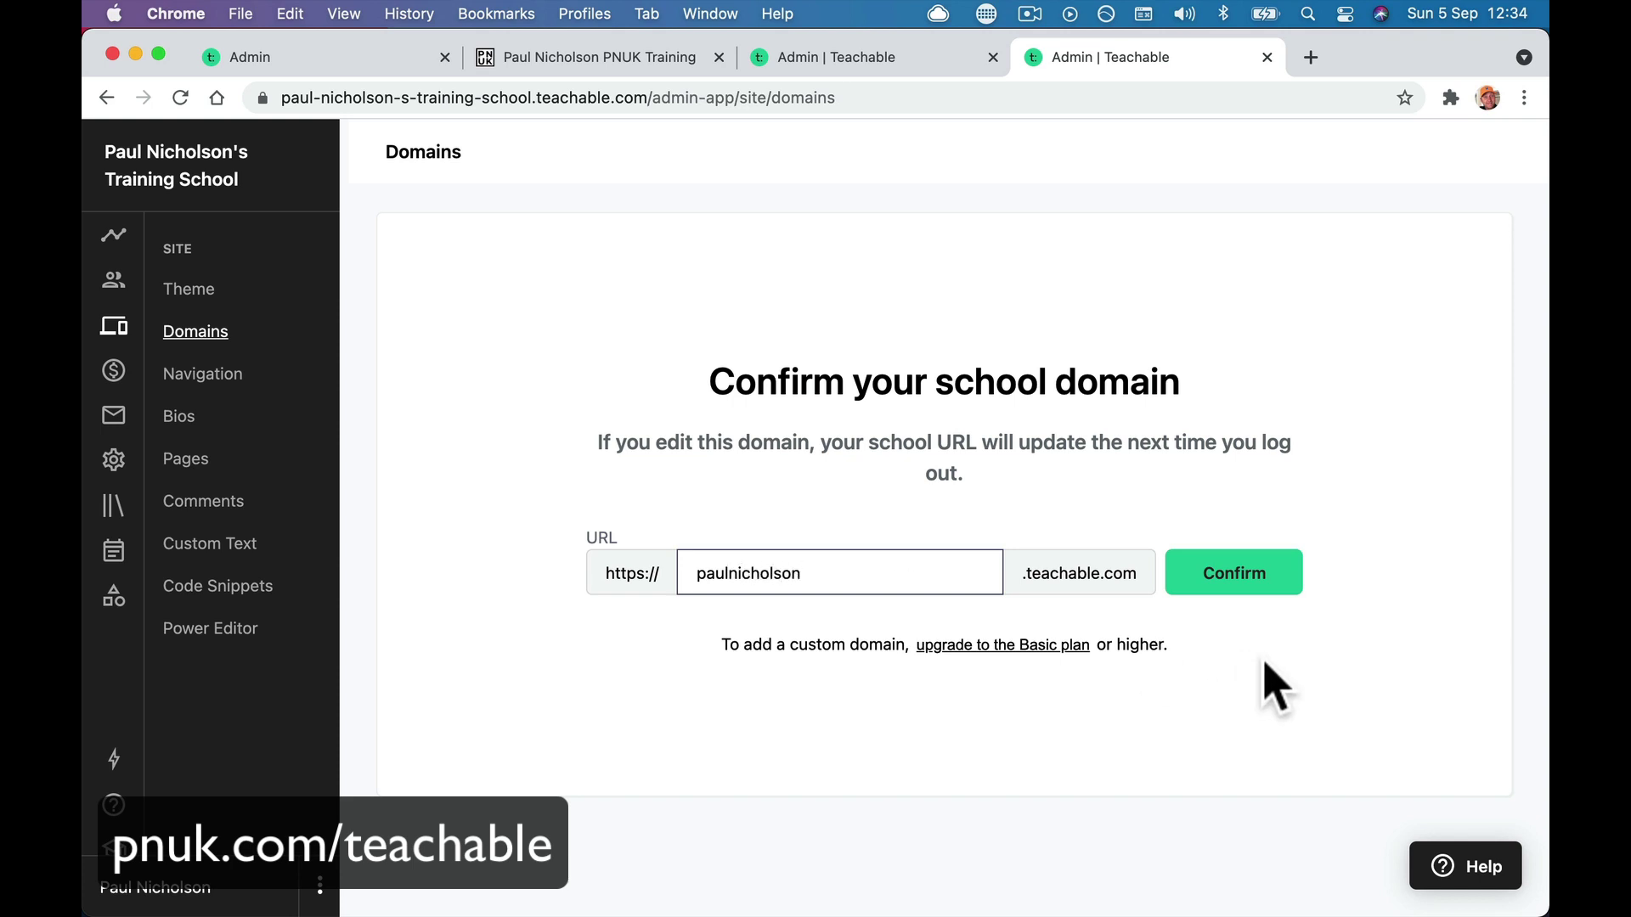
{"action": "left_click", "coordinate": [1266, 586]}
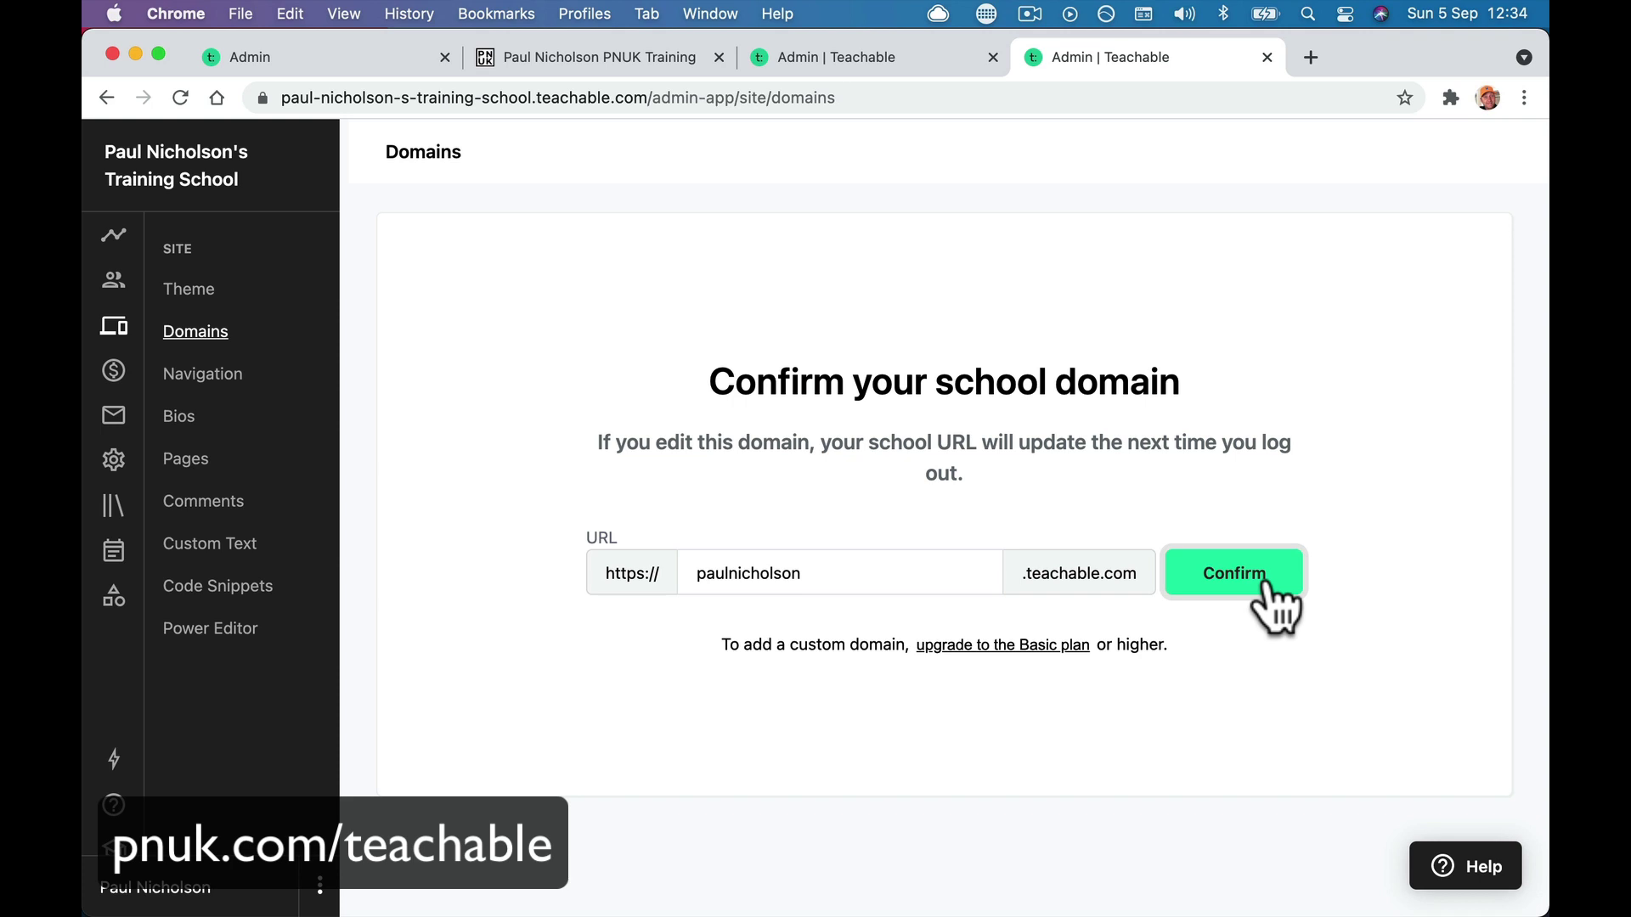
{"action": "left_click", "coordinate": [905, 571]}
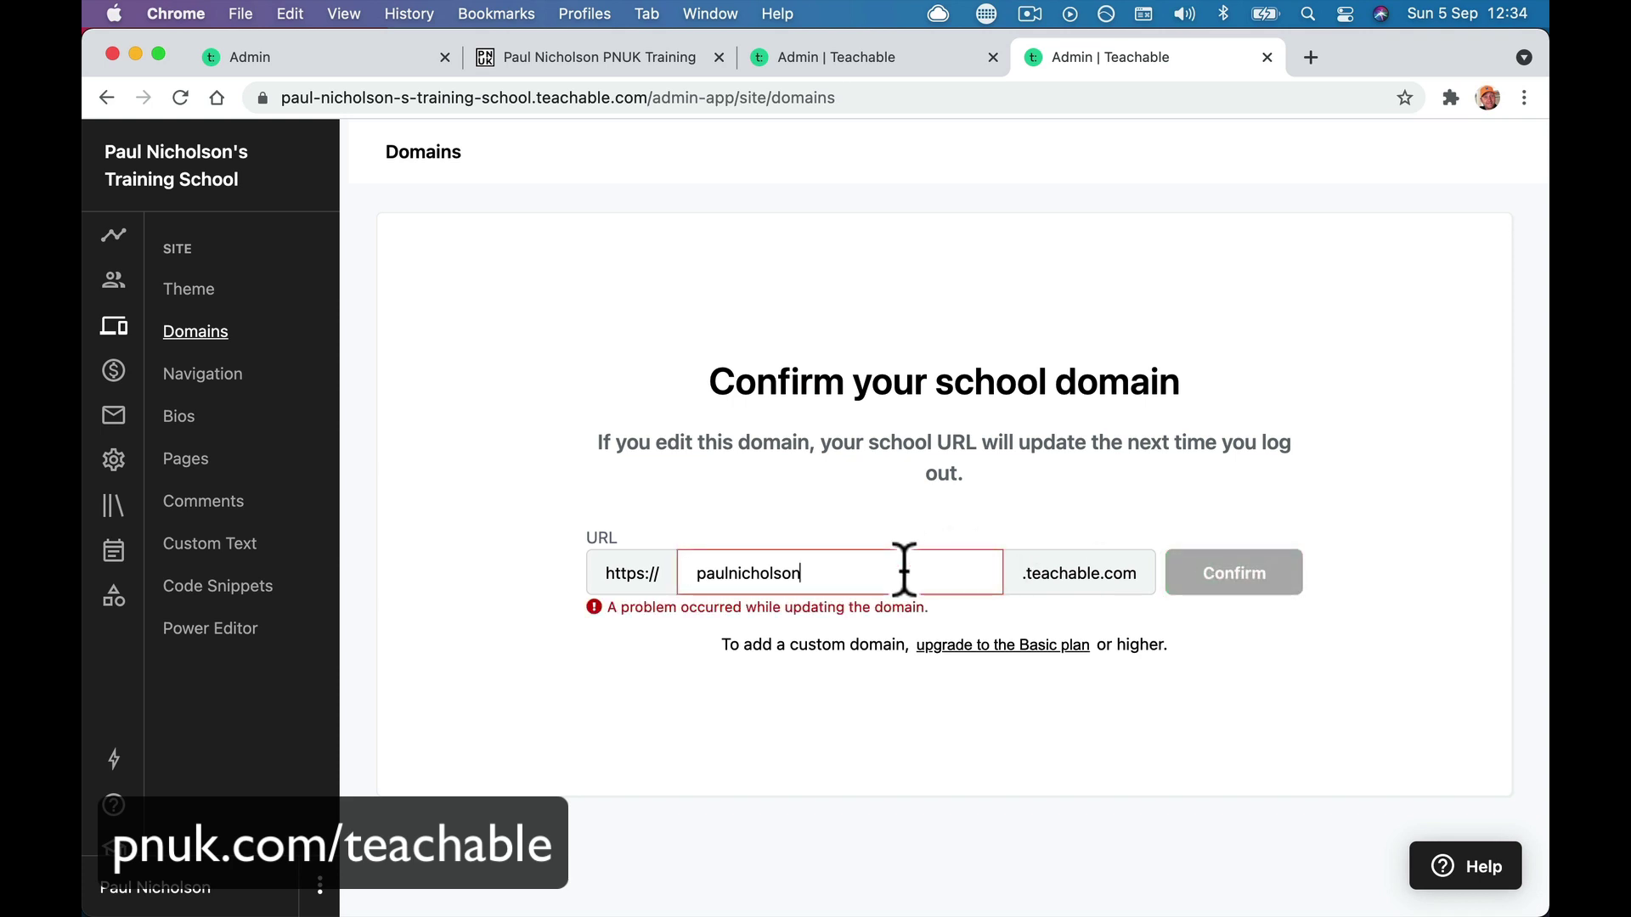
{"action": "type", "text": "uk"}
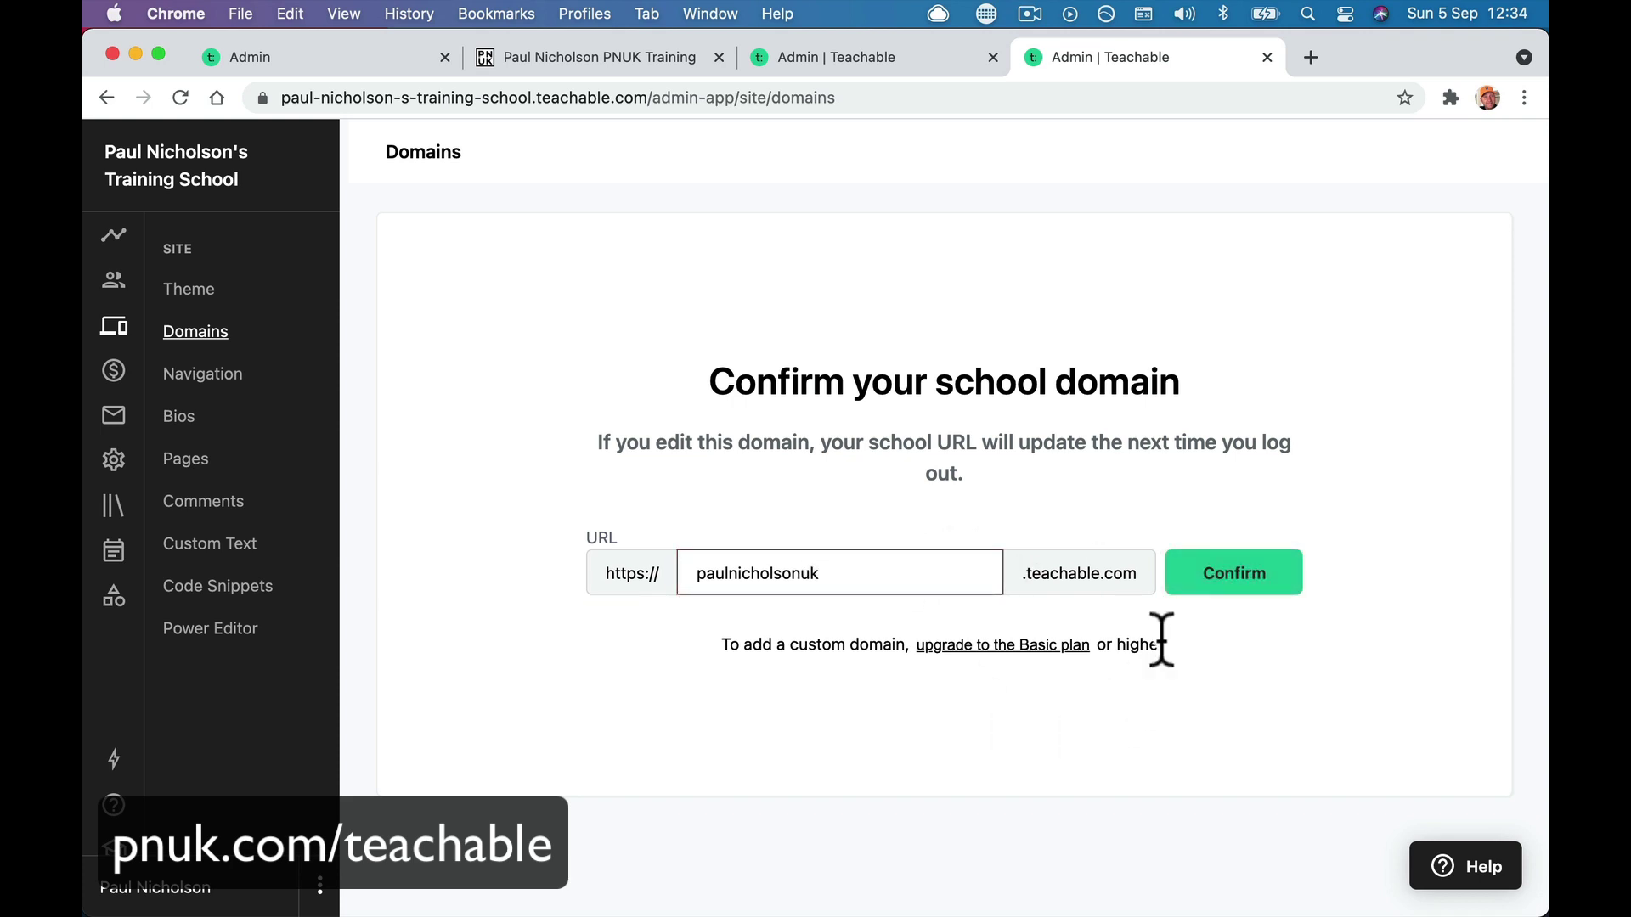
{"action": "left_click", "coordinate": [1226, 577]}
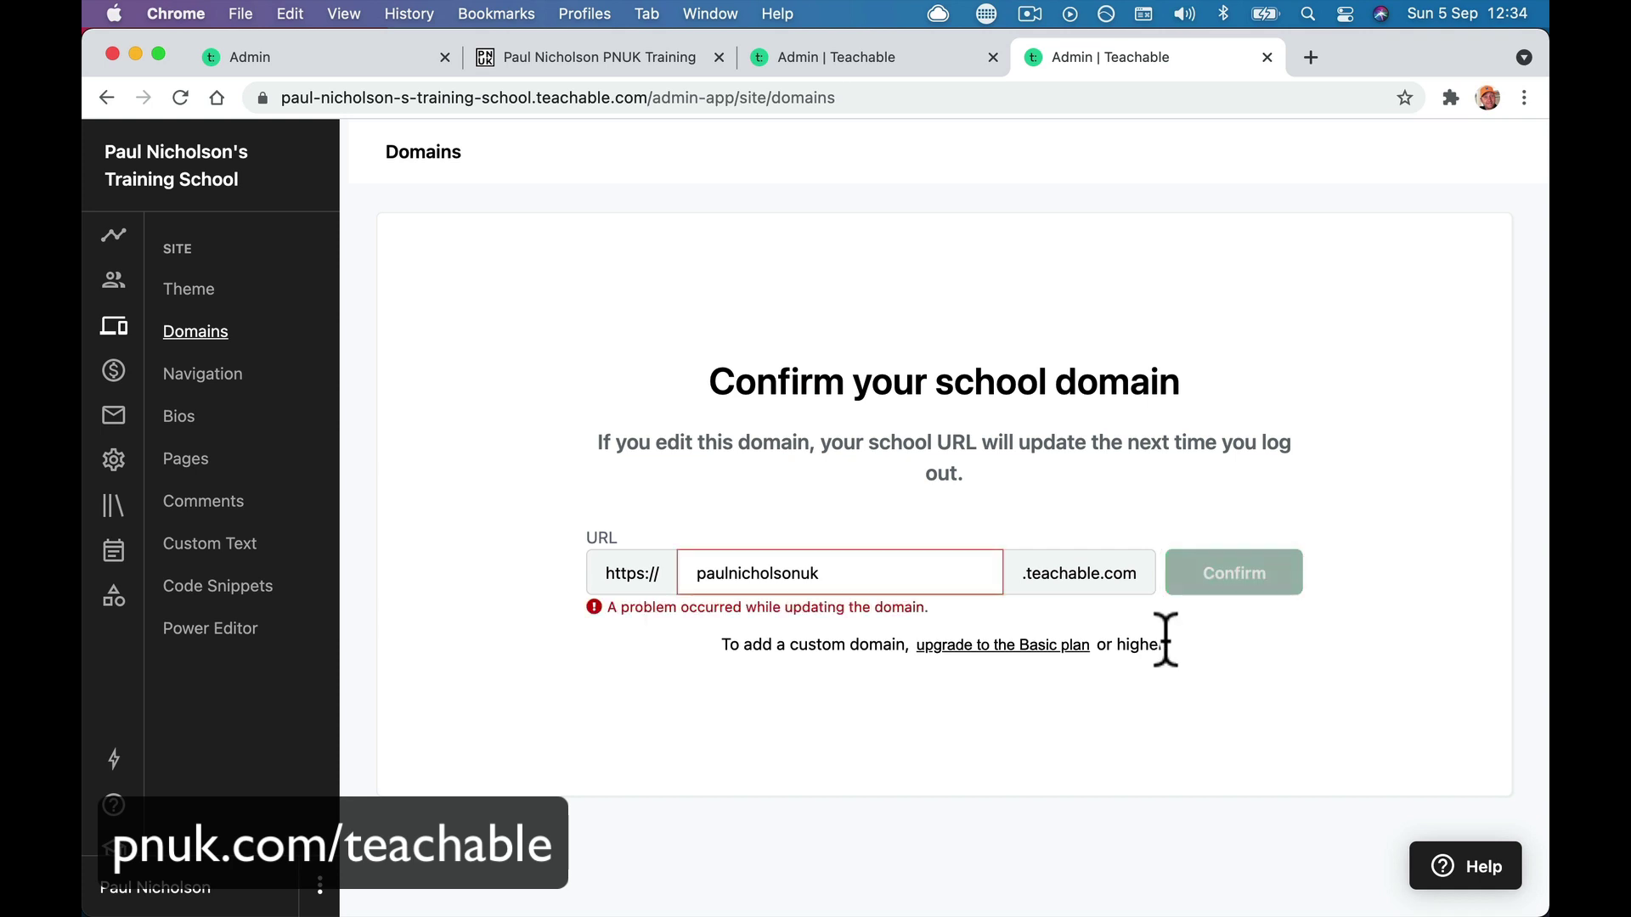
Replace the subdomain with pnuk21, reload after the error, and confirm pnuk21.teachable.com.
{"action": "double_click", "coordinate": [894, 574]}
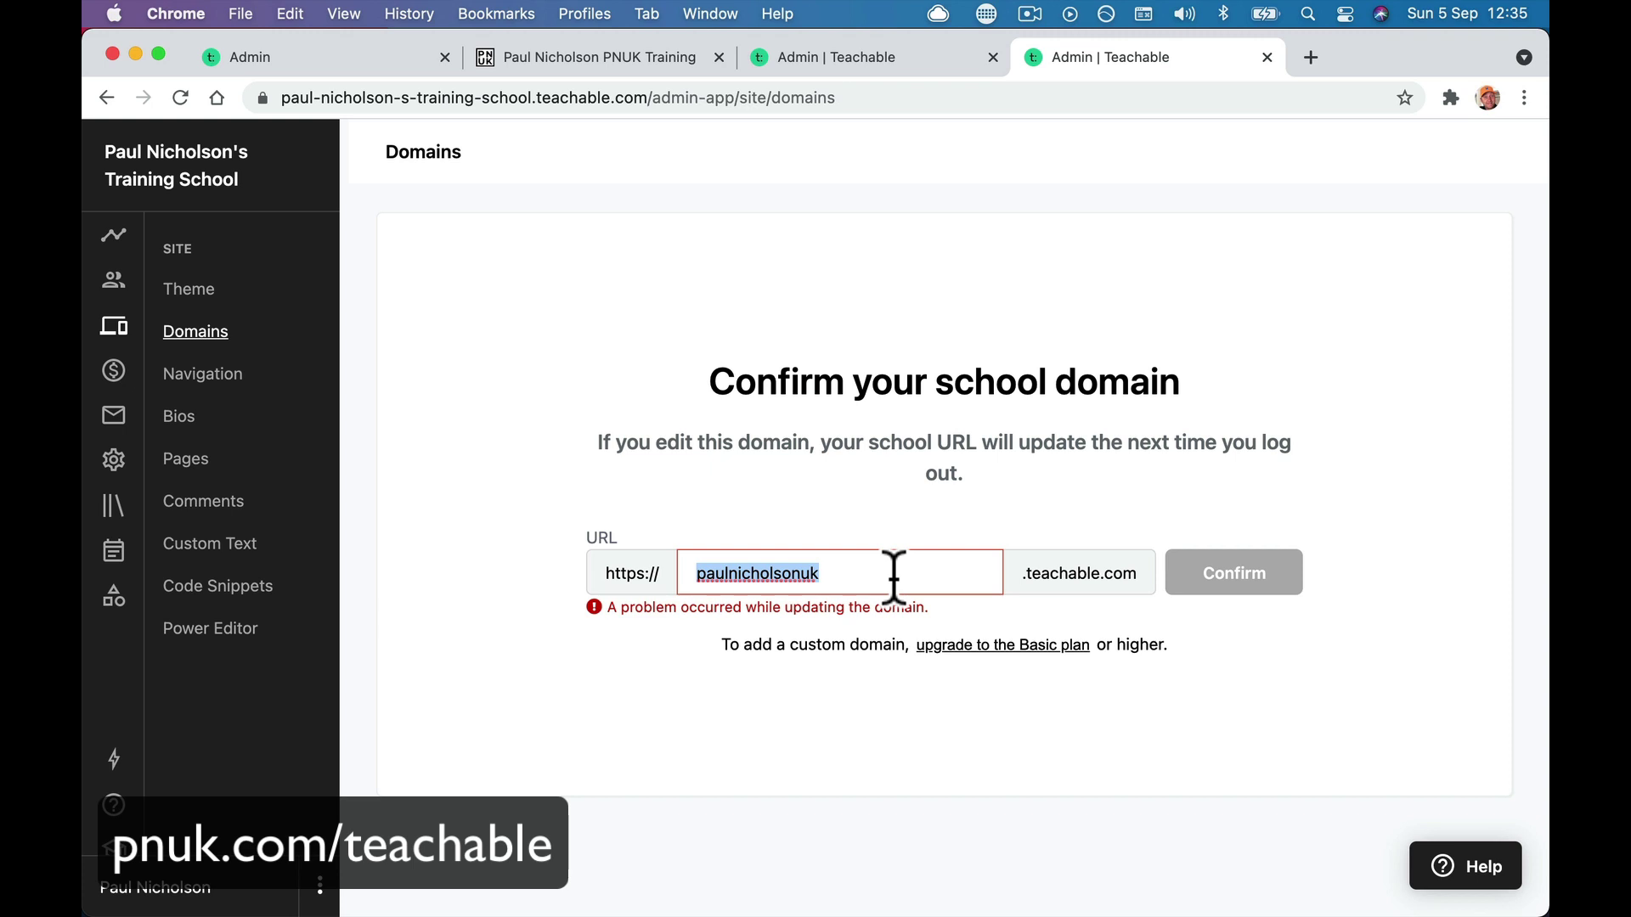
{"action": "type", "text": "PNUK"}
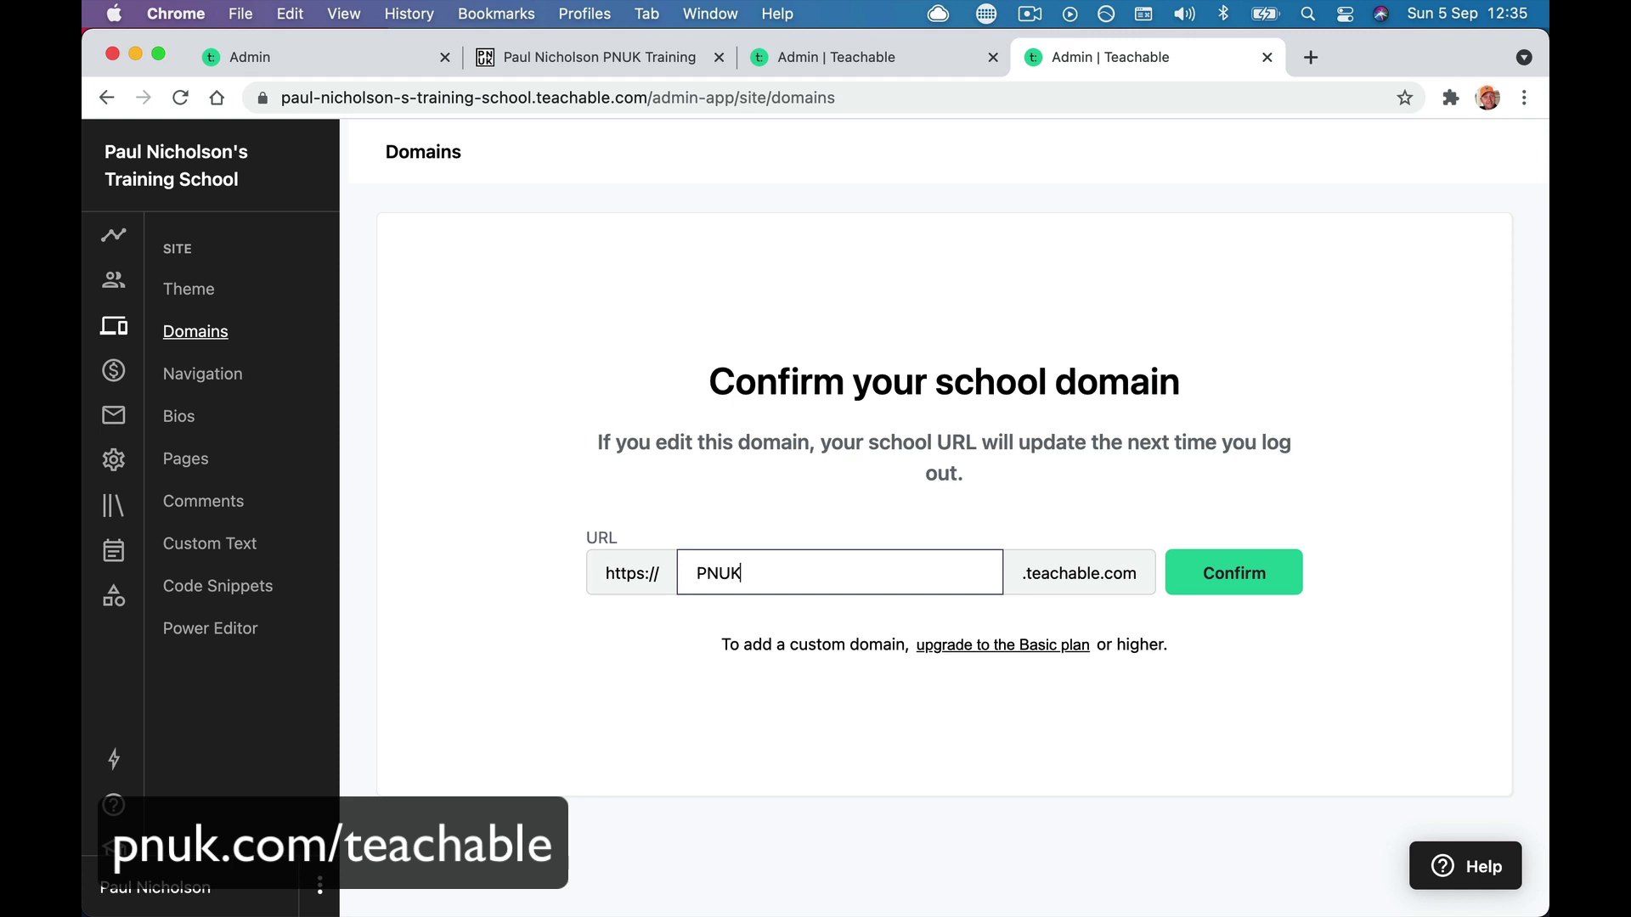
{"action": "left_click", "coordinate": [1283, 596]}
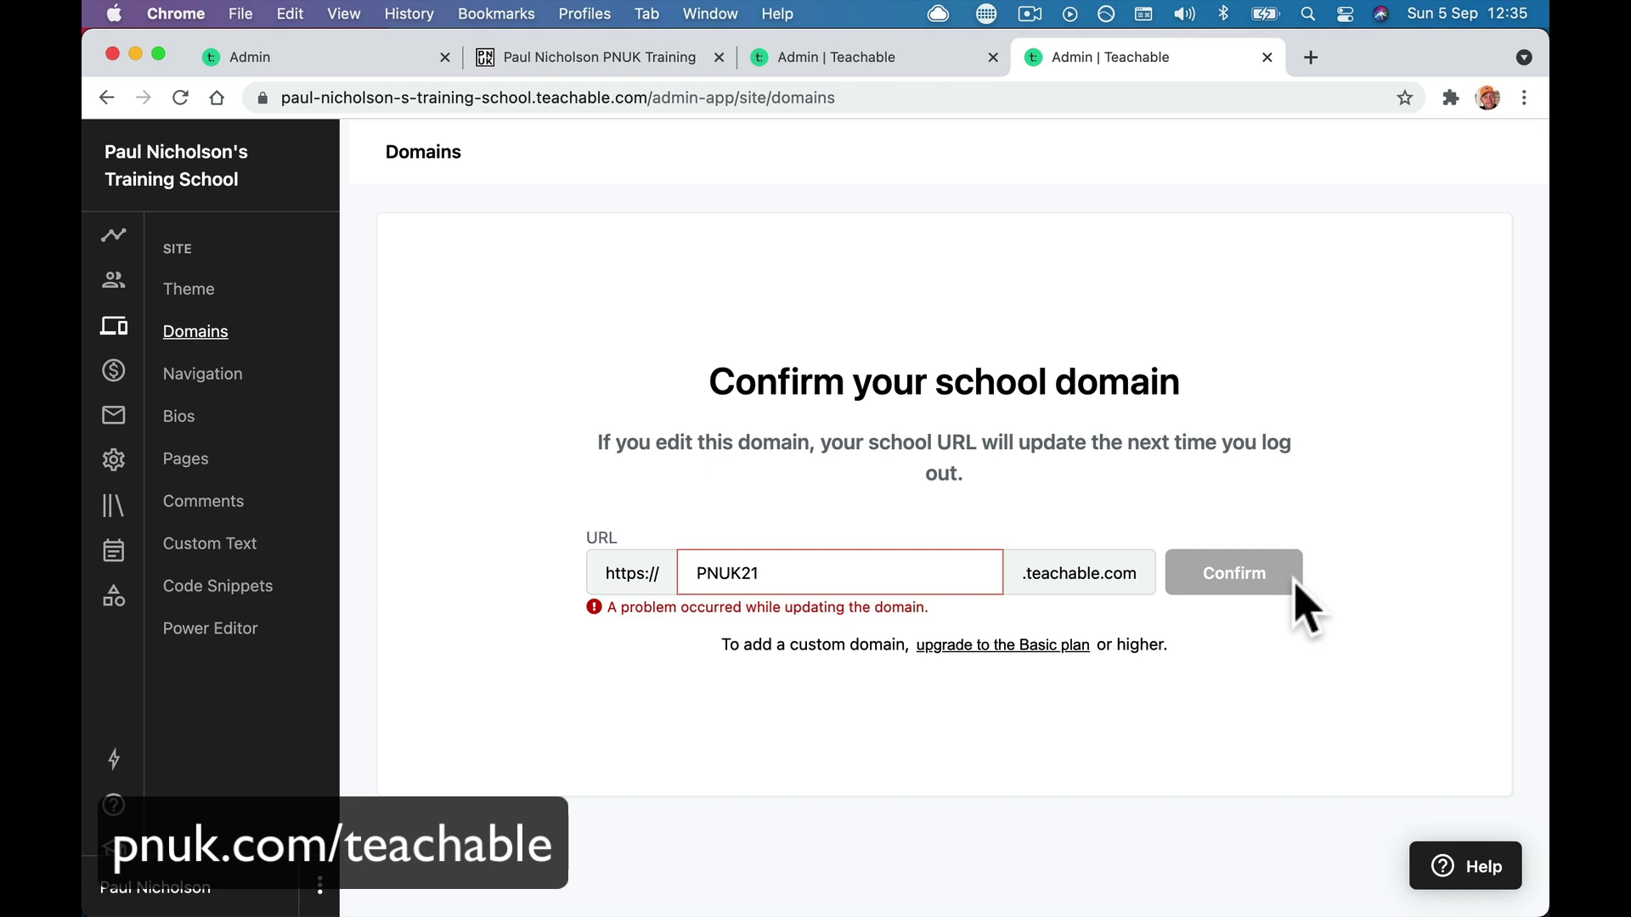
{"action": "left_click", "coordinate": [180, 98]}
{"action": "scroll", "coordinate": [492, 400], "scroll_direction": "left", "scroll_amount": 5}
{"action": "scroll", "coordinate": [546, 425], "scroll_direction": "right", "scroll_amount": 5}
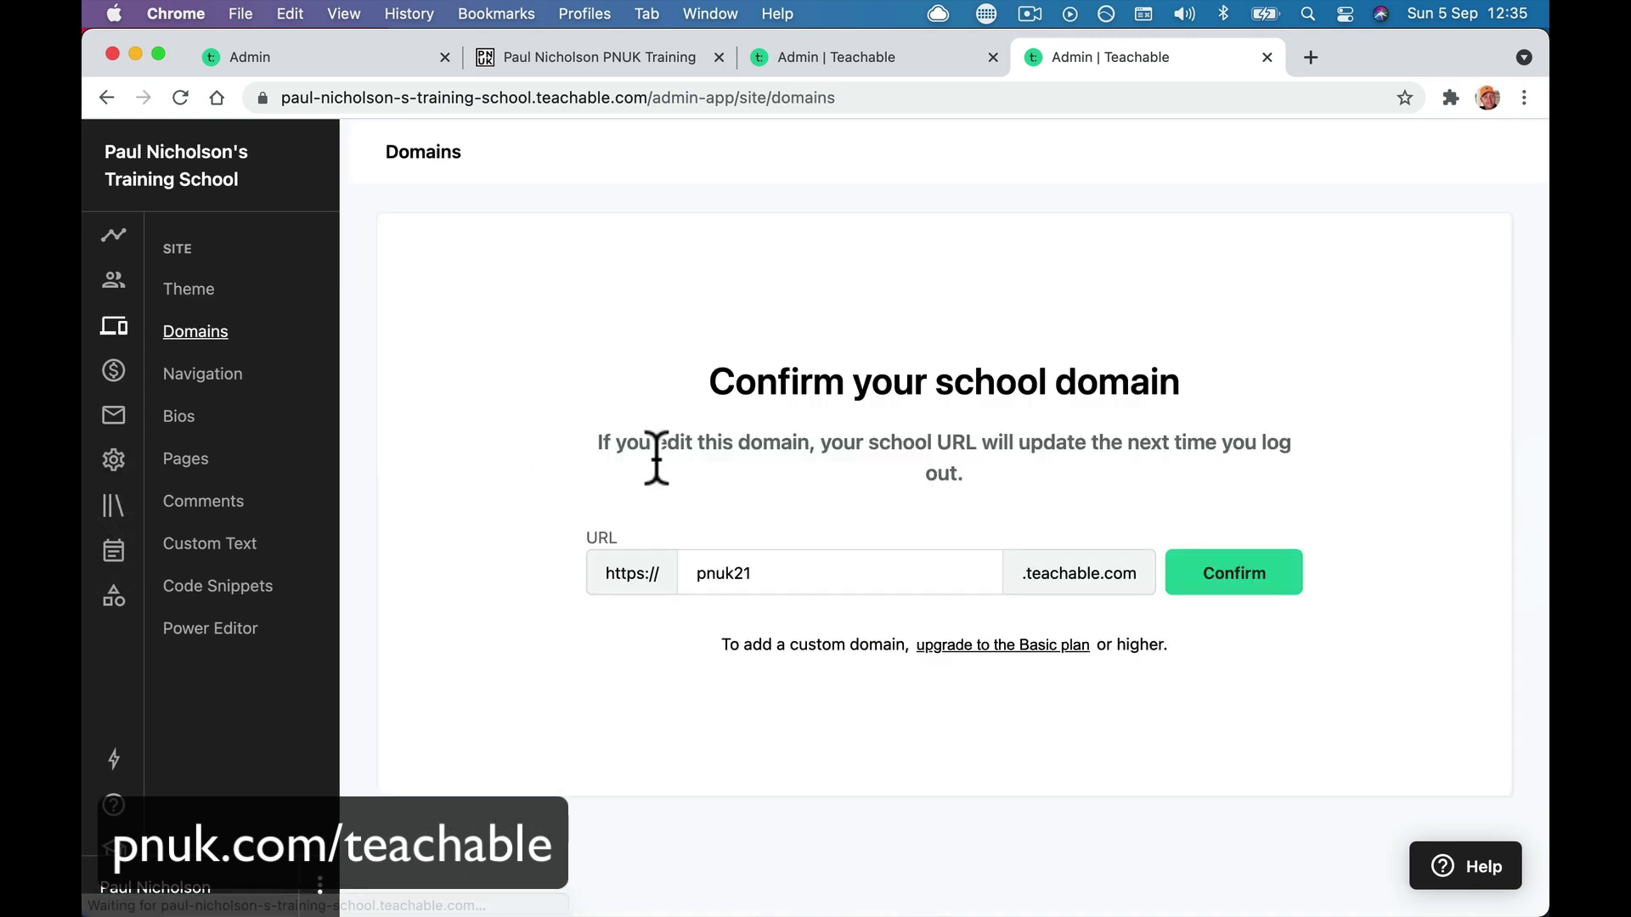
{"action": "left_click", "coordinate": [1233, 577]}
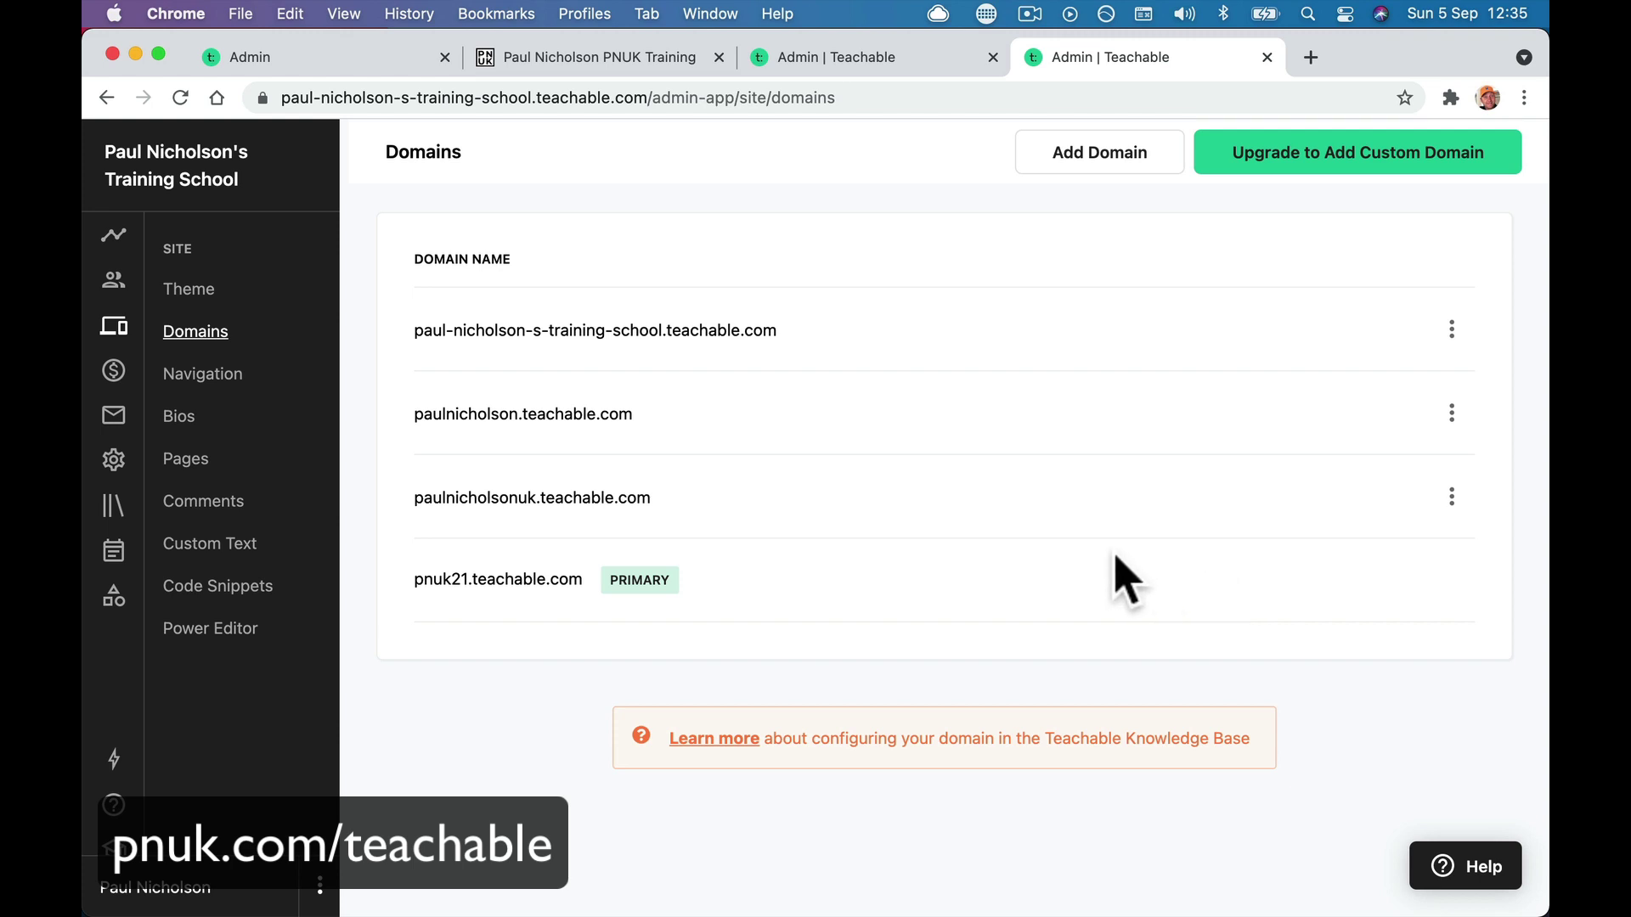
Delete the old 'uk' subdomain, then cancel deleting the other old domain.
{"action": "left_click", "coordinate": [1451, 499]}
{"action": "left_click", "coordinate": [1389, 626]}
{"action": "left_click", "coordinate": [889, 571]}
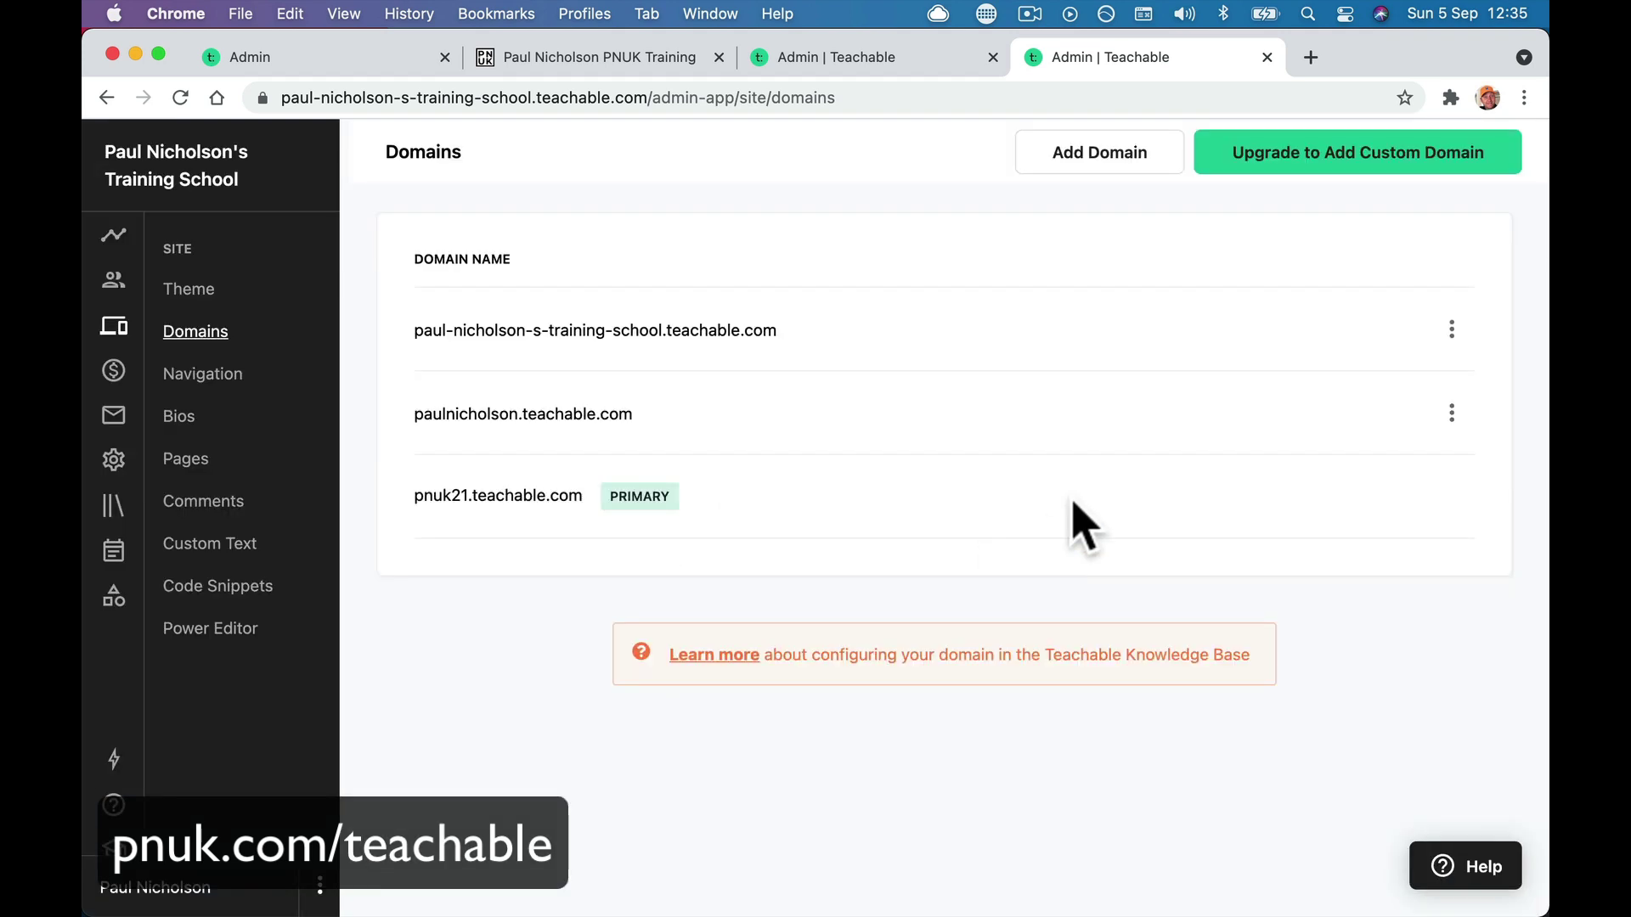
{"action": "left_click", "coordinate": [1452, 414]}
{"action": "left_click", "coordinate": [1386, 540]}
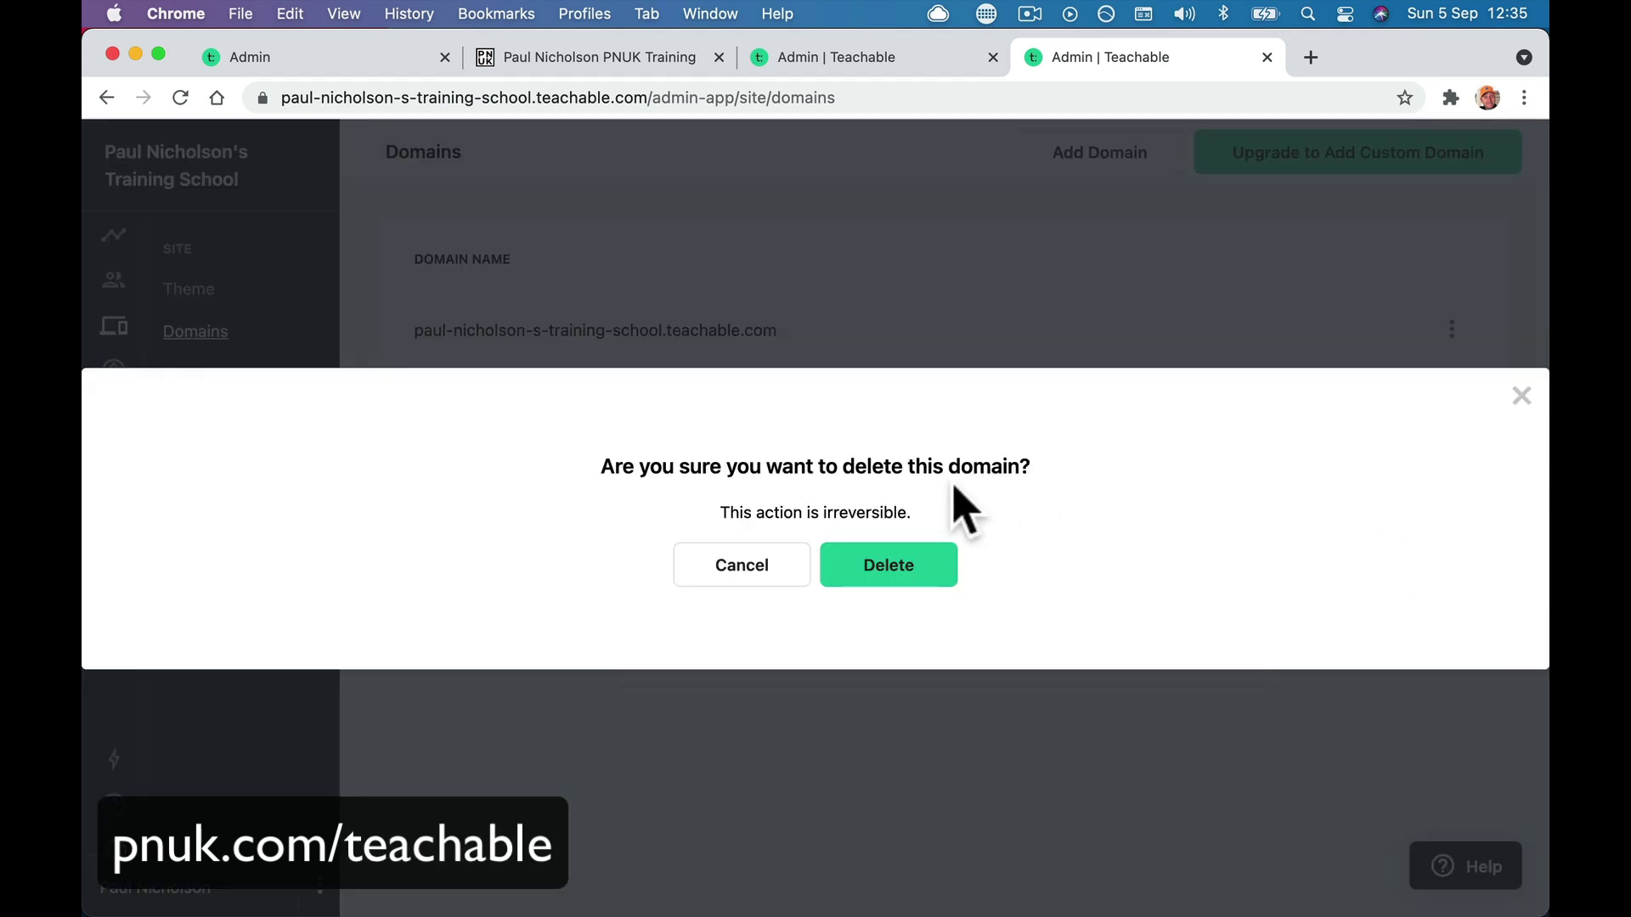
{"action": "left_click", "coordinate": [875, 571]}
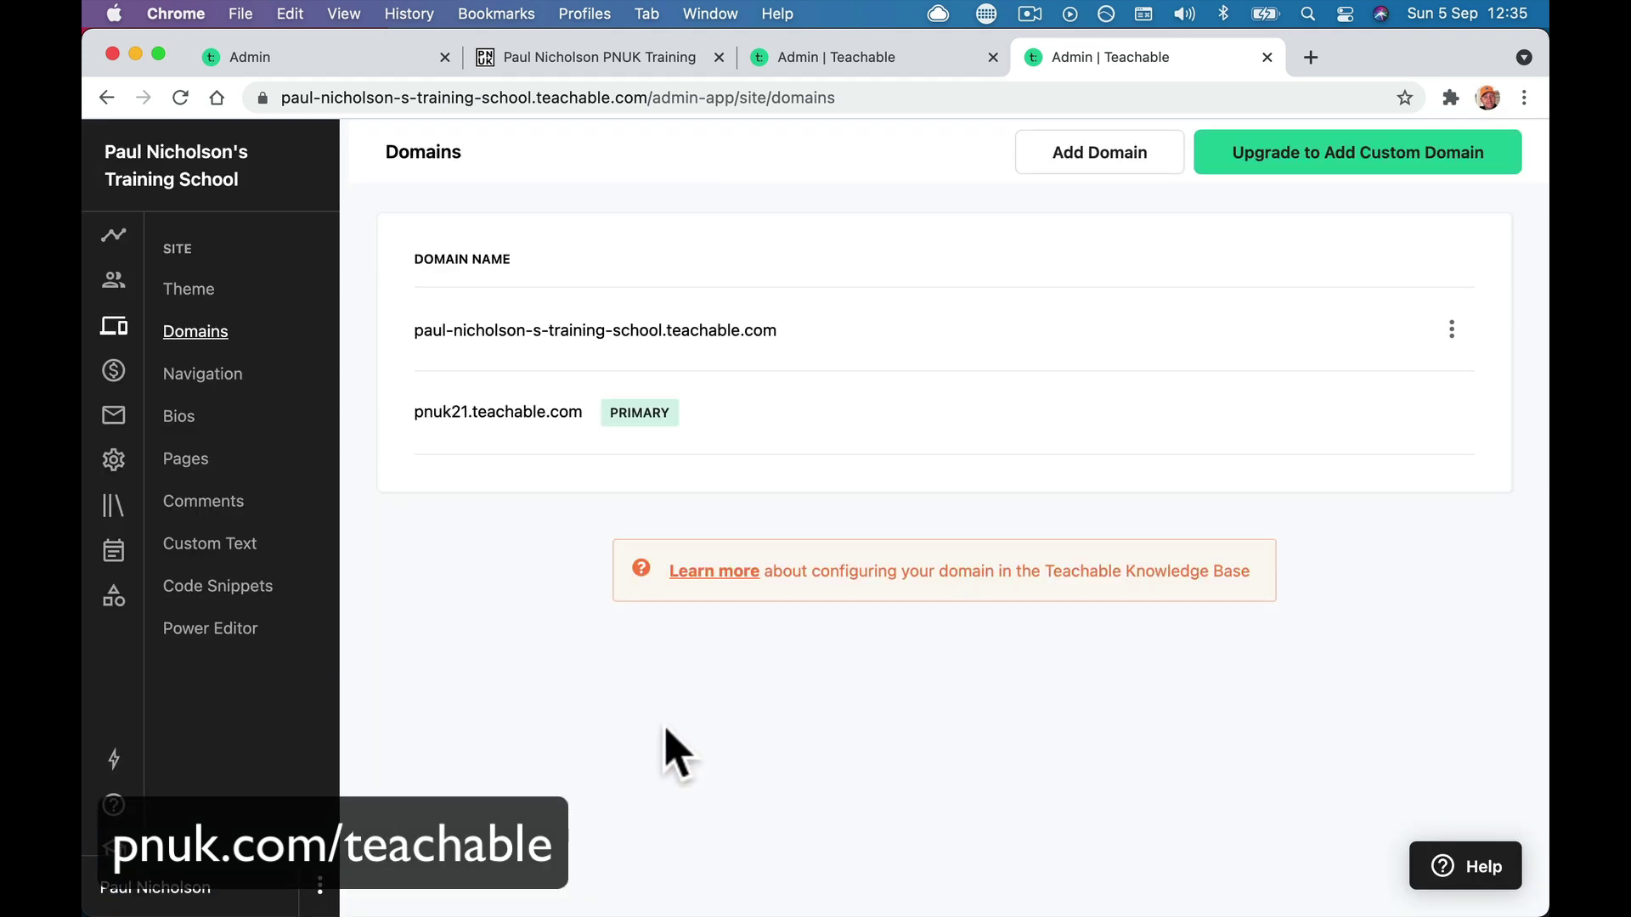
Delete the long paul-nicholson-s-training-school default domain, leaving pnuk21 as primary.
{"action": "left_click_drag", "start_coordinate": [413, 413], "coordinate": [584, 413]}
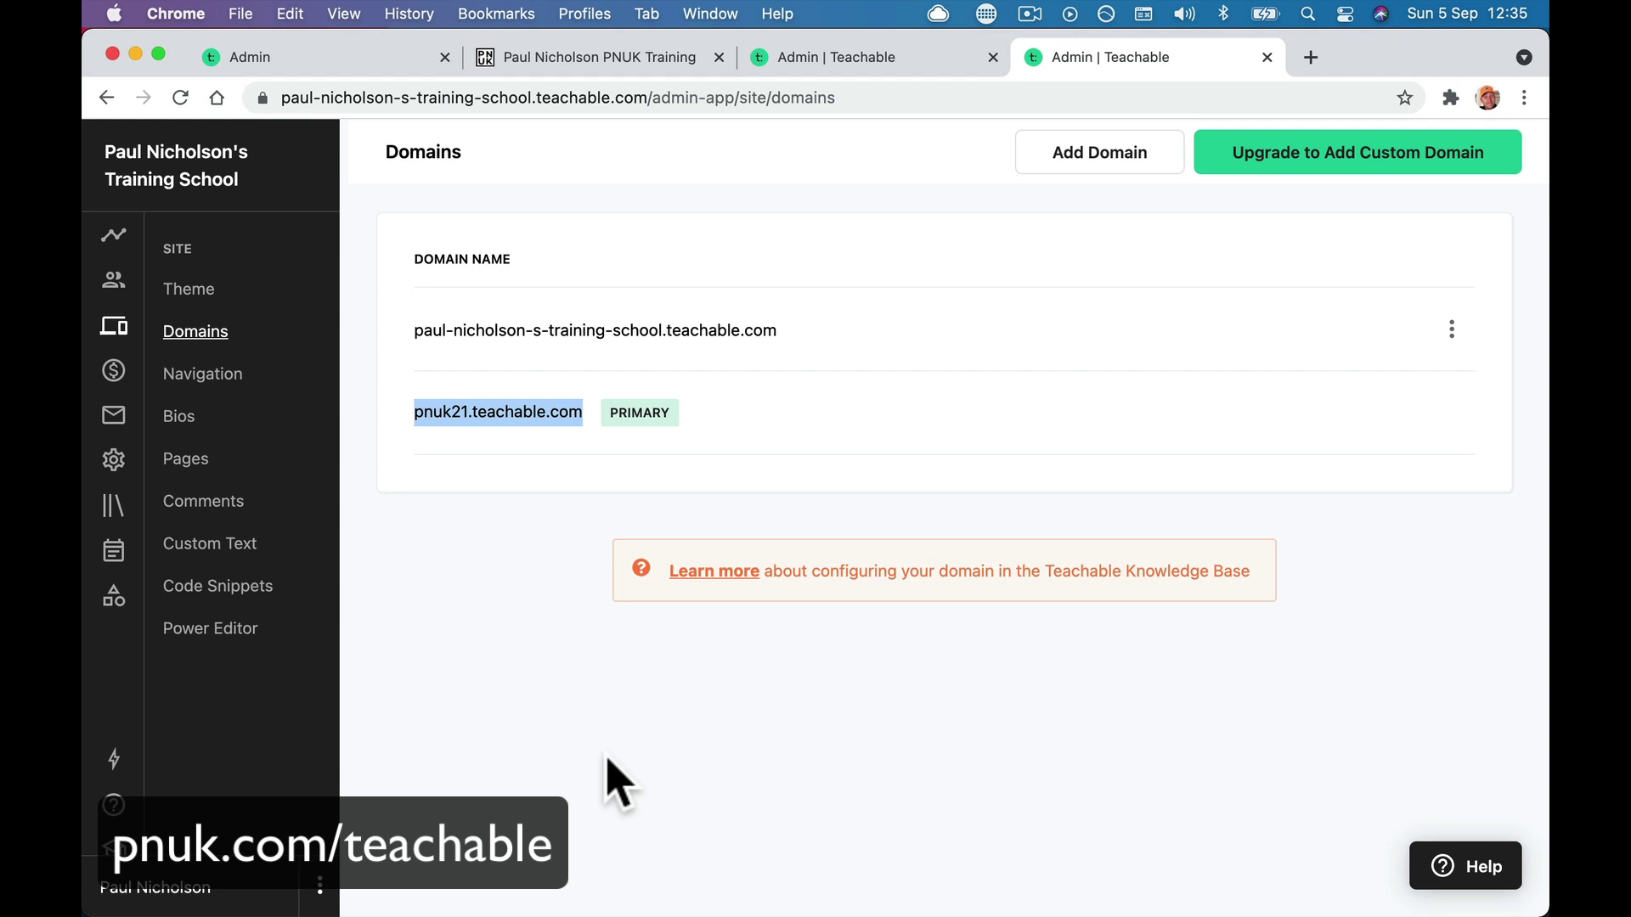
{"action": "left_click", "coordinate": [422, 327]}
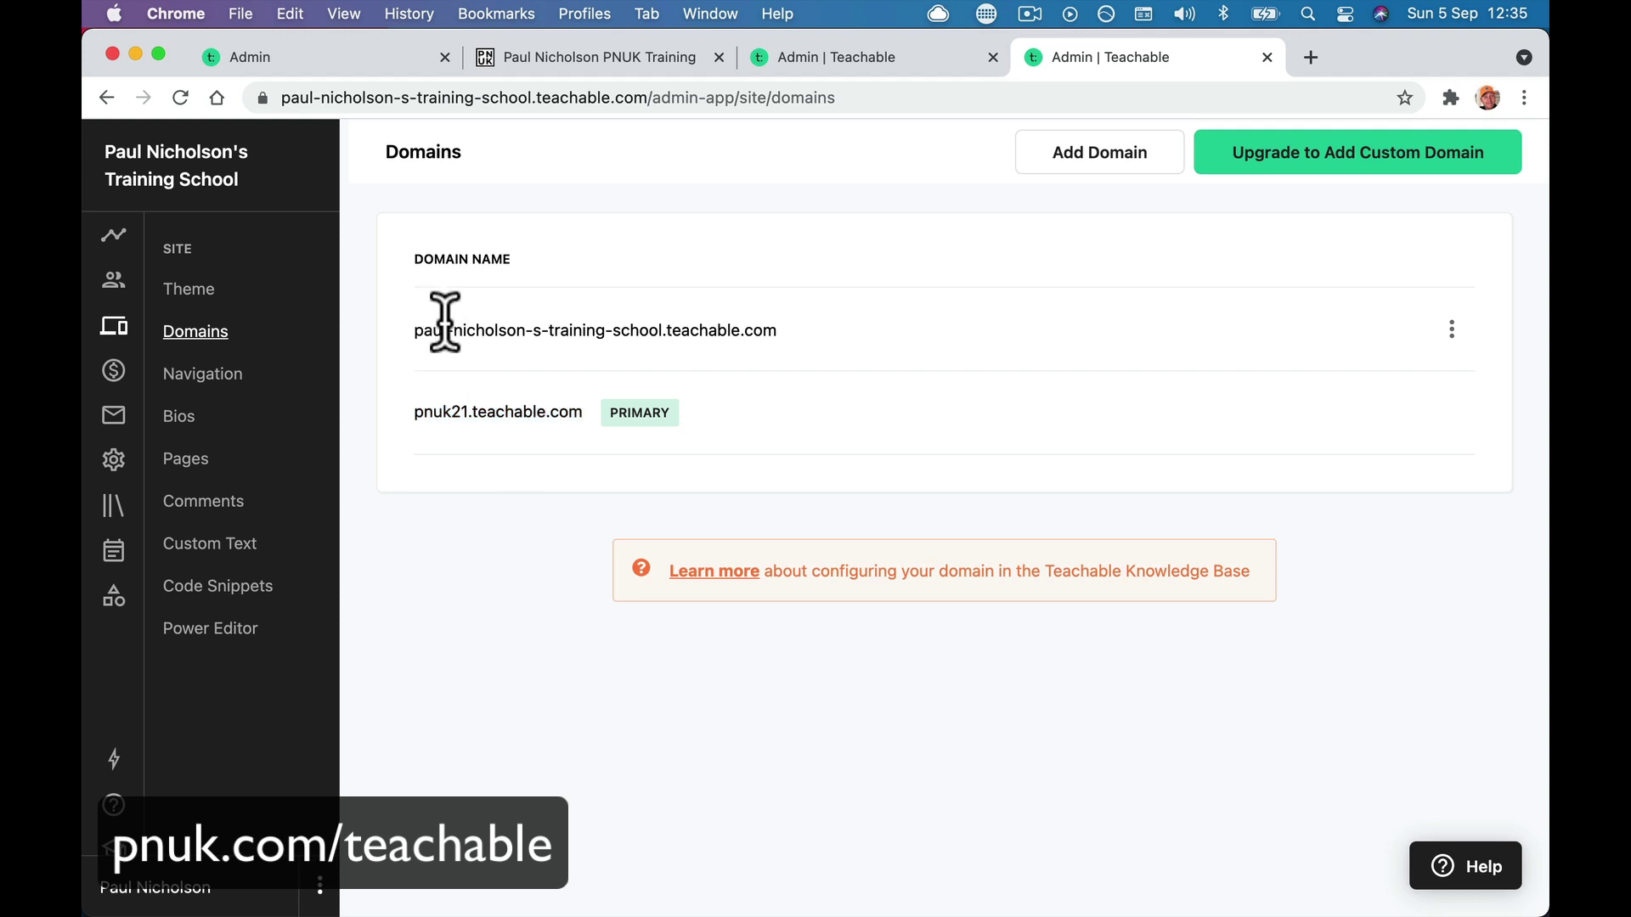
{"action": "left_click_drag", "start_coordinate": [771, 329], "coordinate": [417, 348]}
{"action": "mouse_move", "coordinate": [411, 425]}
{"action": "left_mouse_down"}
{"action": "mouse_move", "coordinate": [419, 411]}
{"action": "mouse_move", "coordinate": [510, 412]}
{"action": "mouse_move", "coordinate": [424, 417]}
{"action": "mouse_move", "coordinate": [419, 436]}
{"action": "left_mouse_up"}
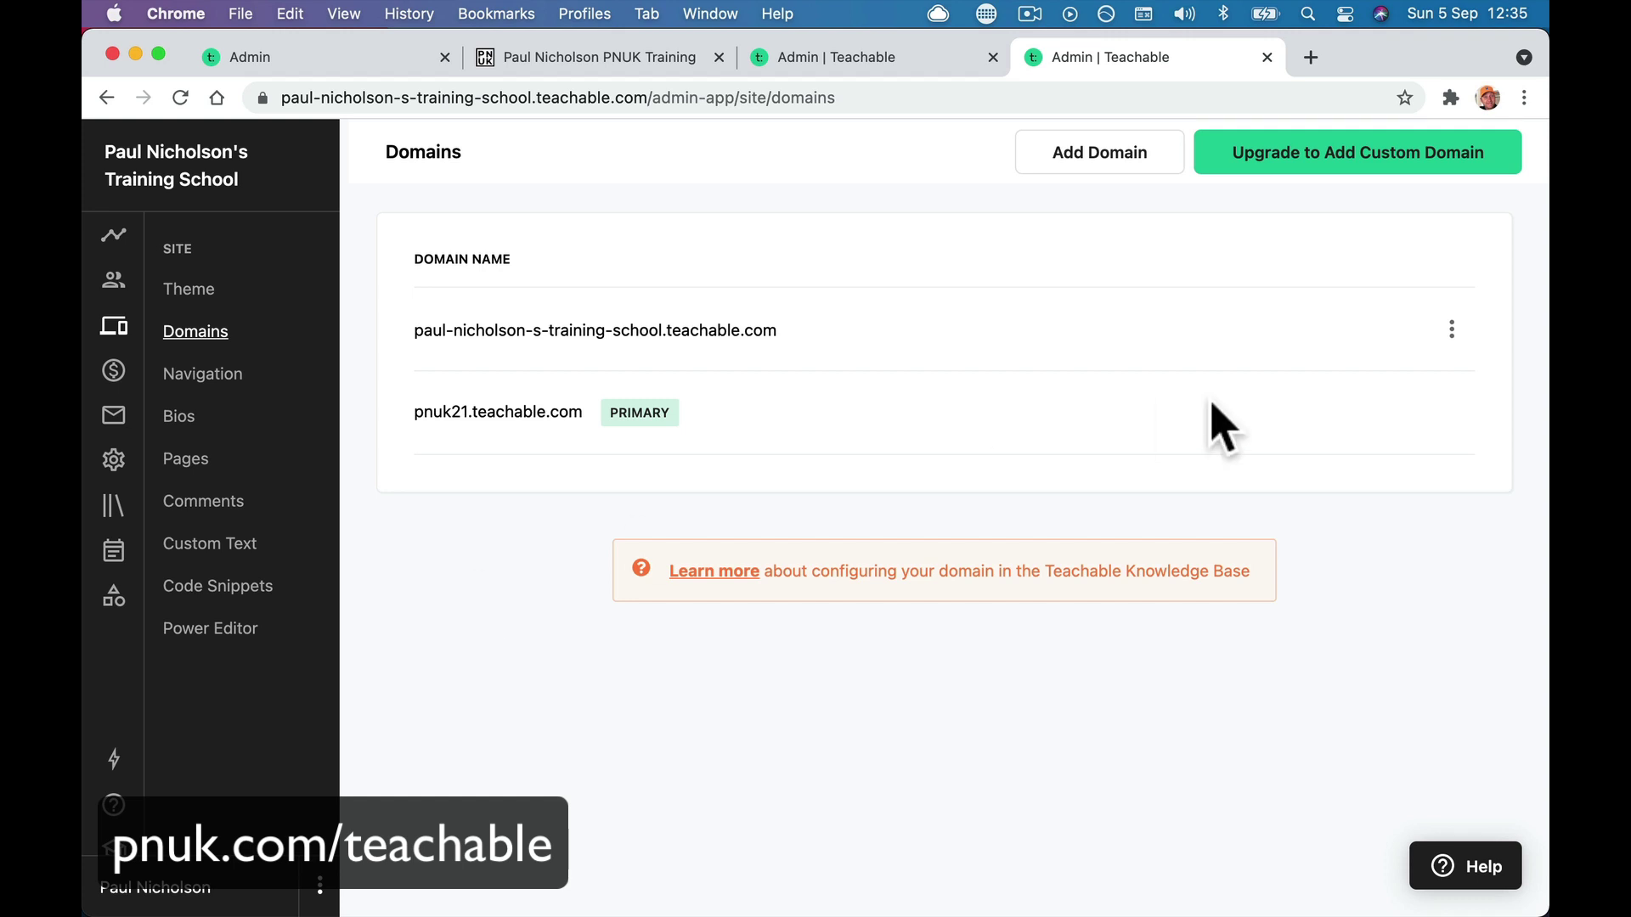
{"action": "left_click", "coordinate": [1452, 329]}
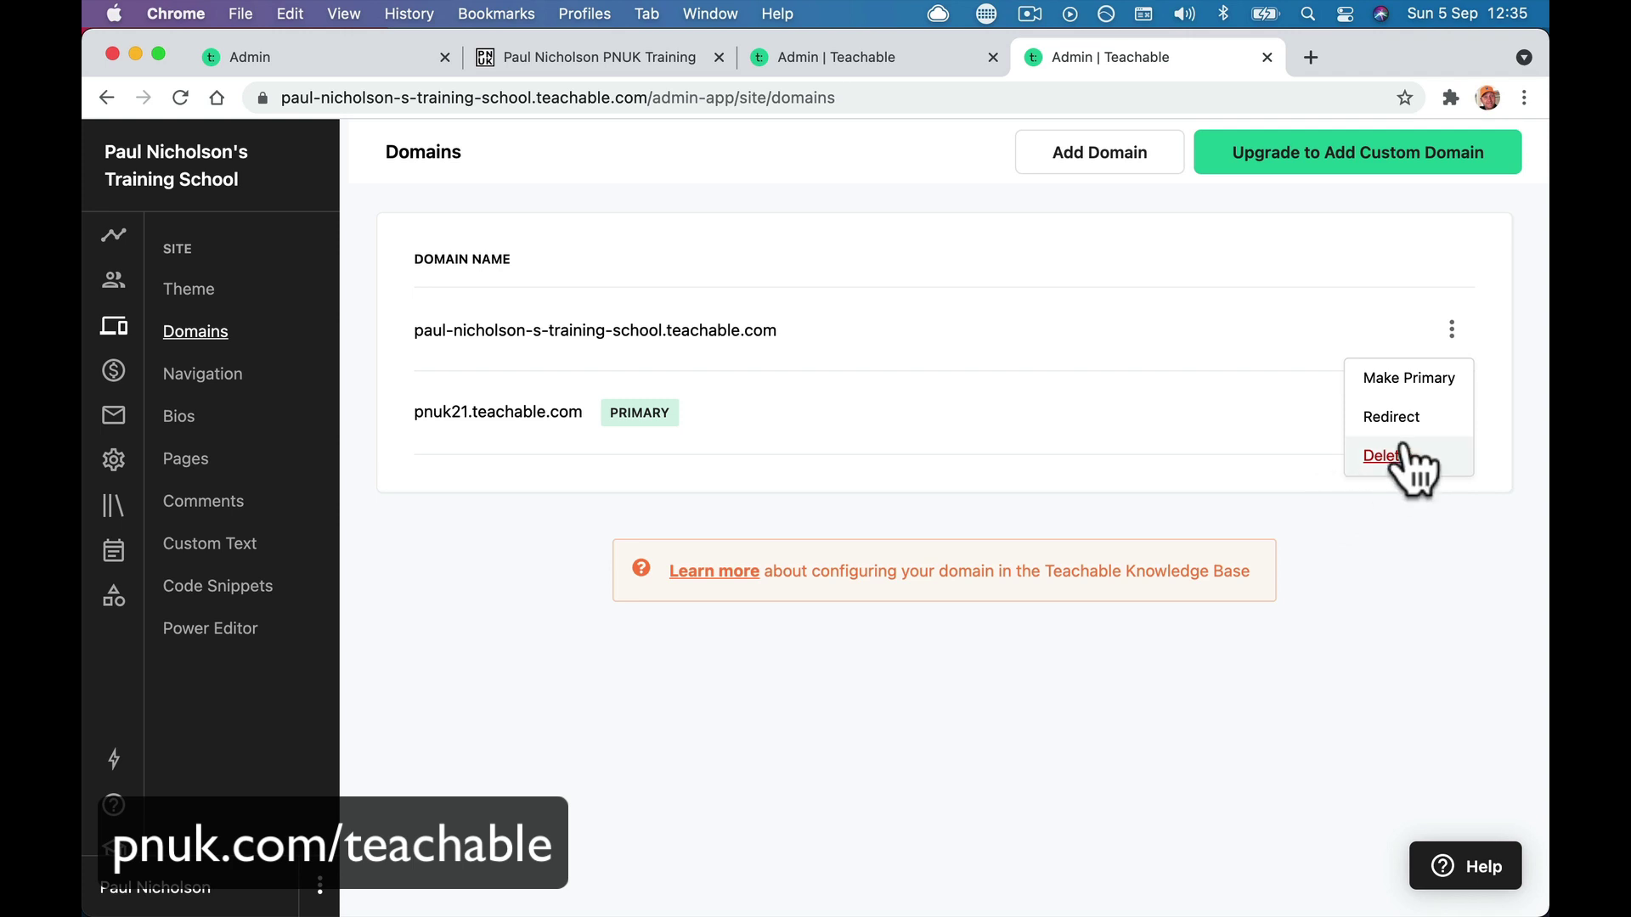
{"action": "left_click", "coordinate": [1352, 469]}
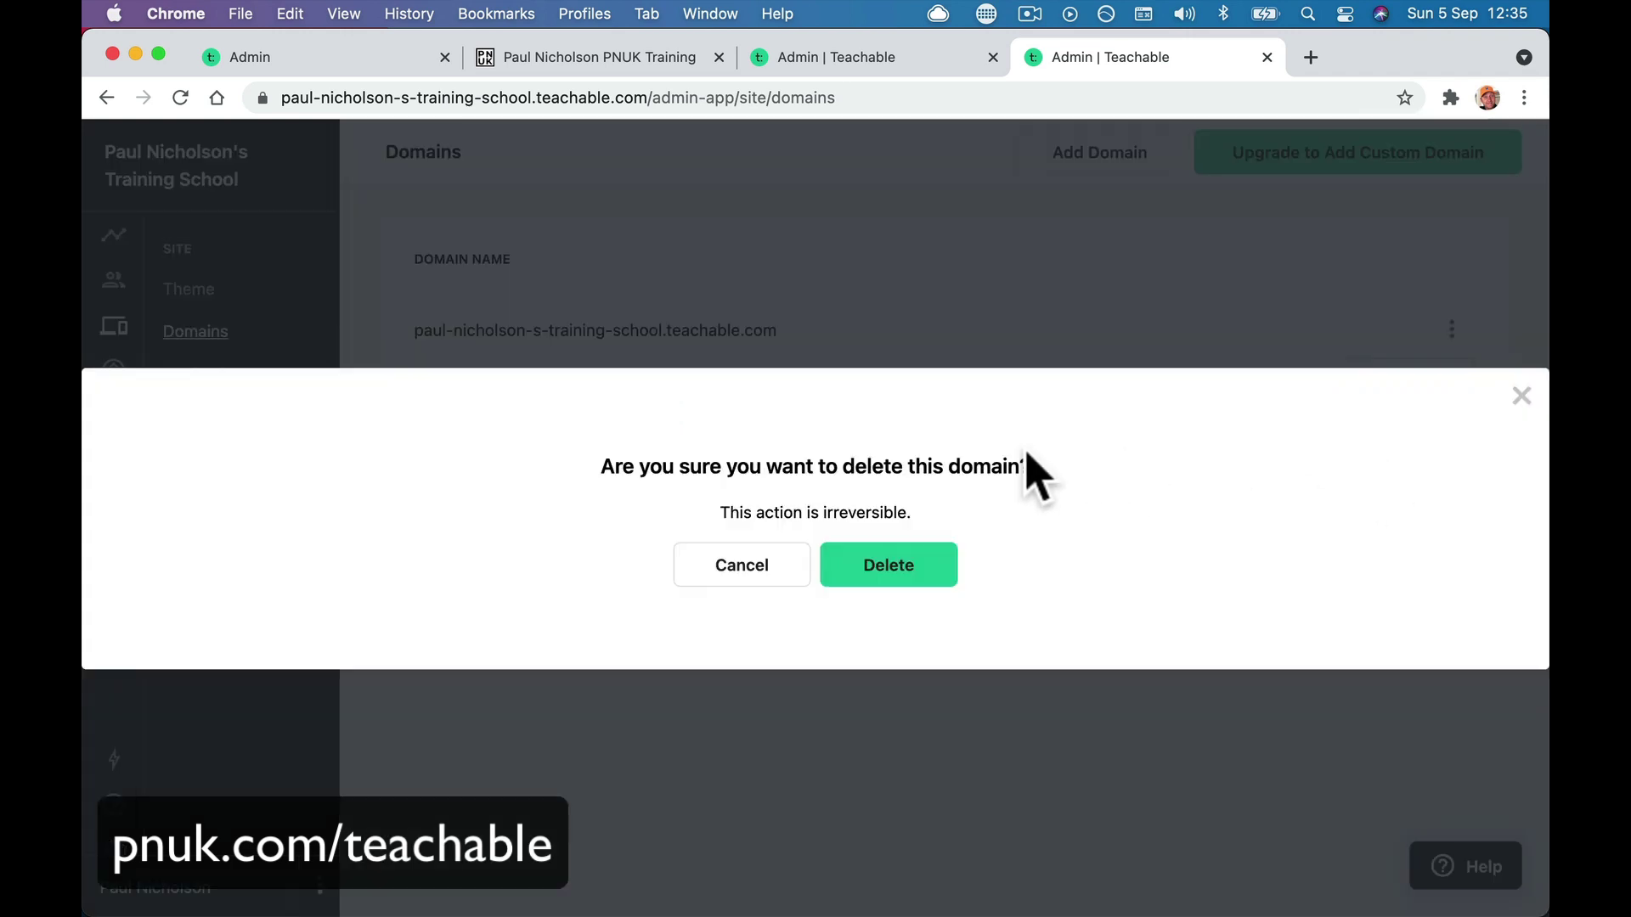
{"action": "left_click", "coordinate": [891, 582]}
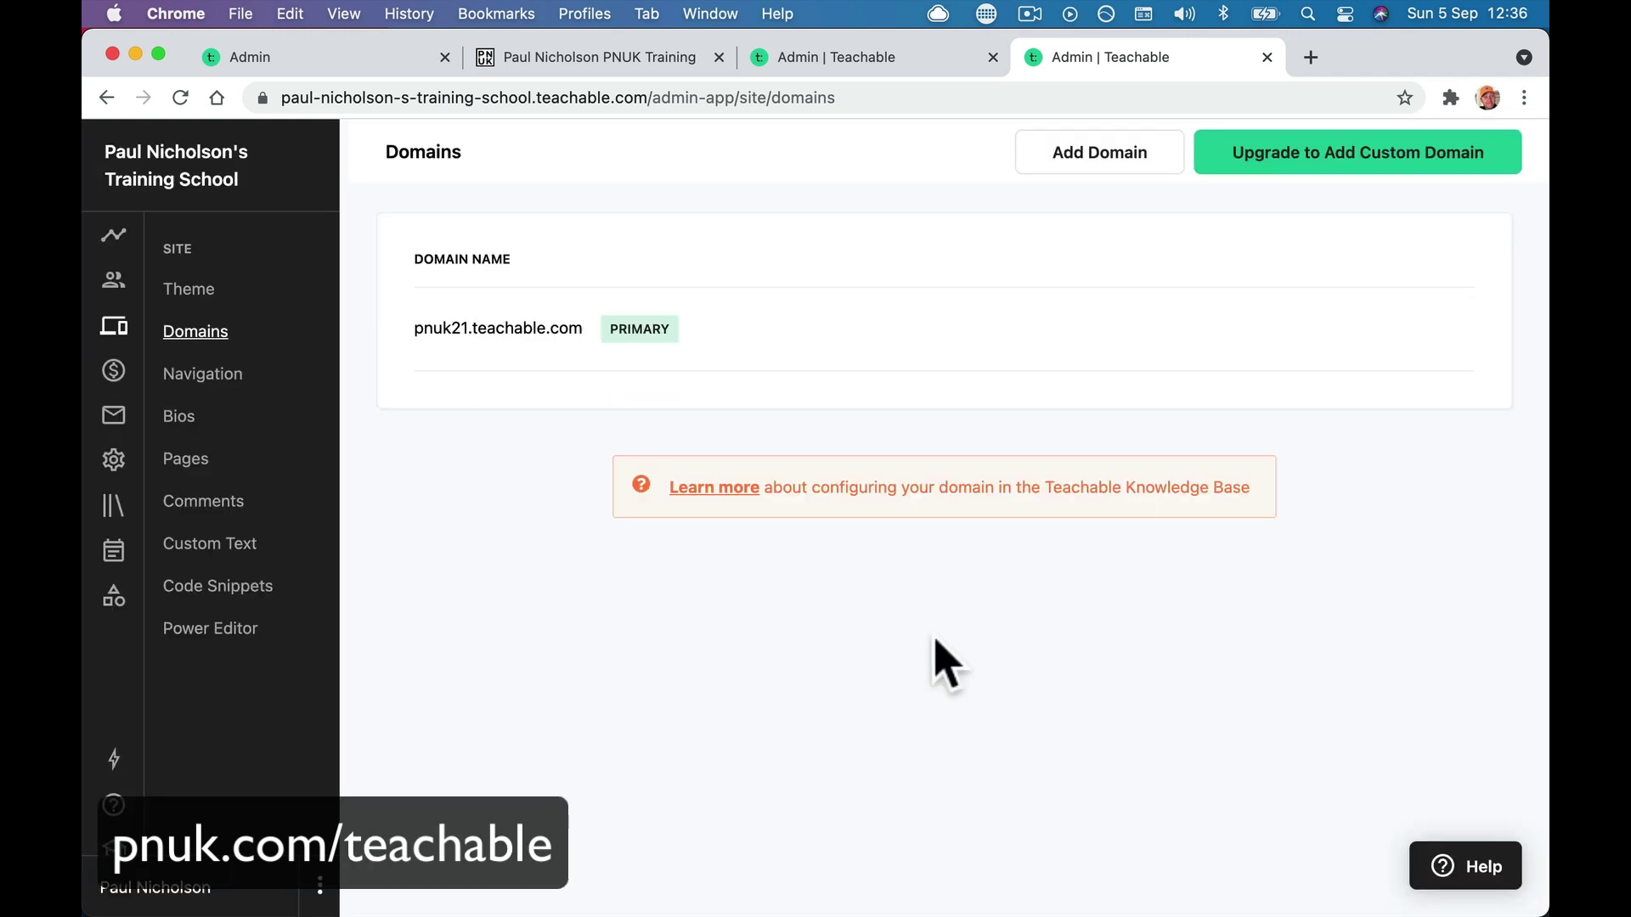
{"action": "left_click_drag", "start_coordinate": [411, 333], "coordinate": [481, 322]}
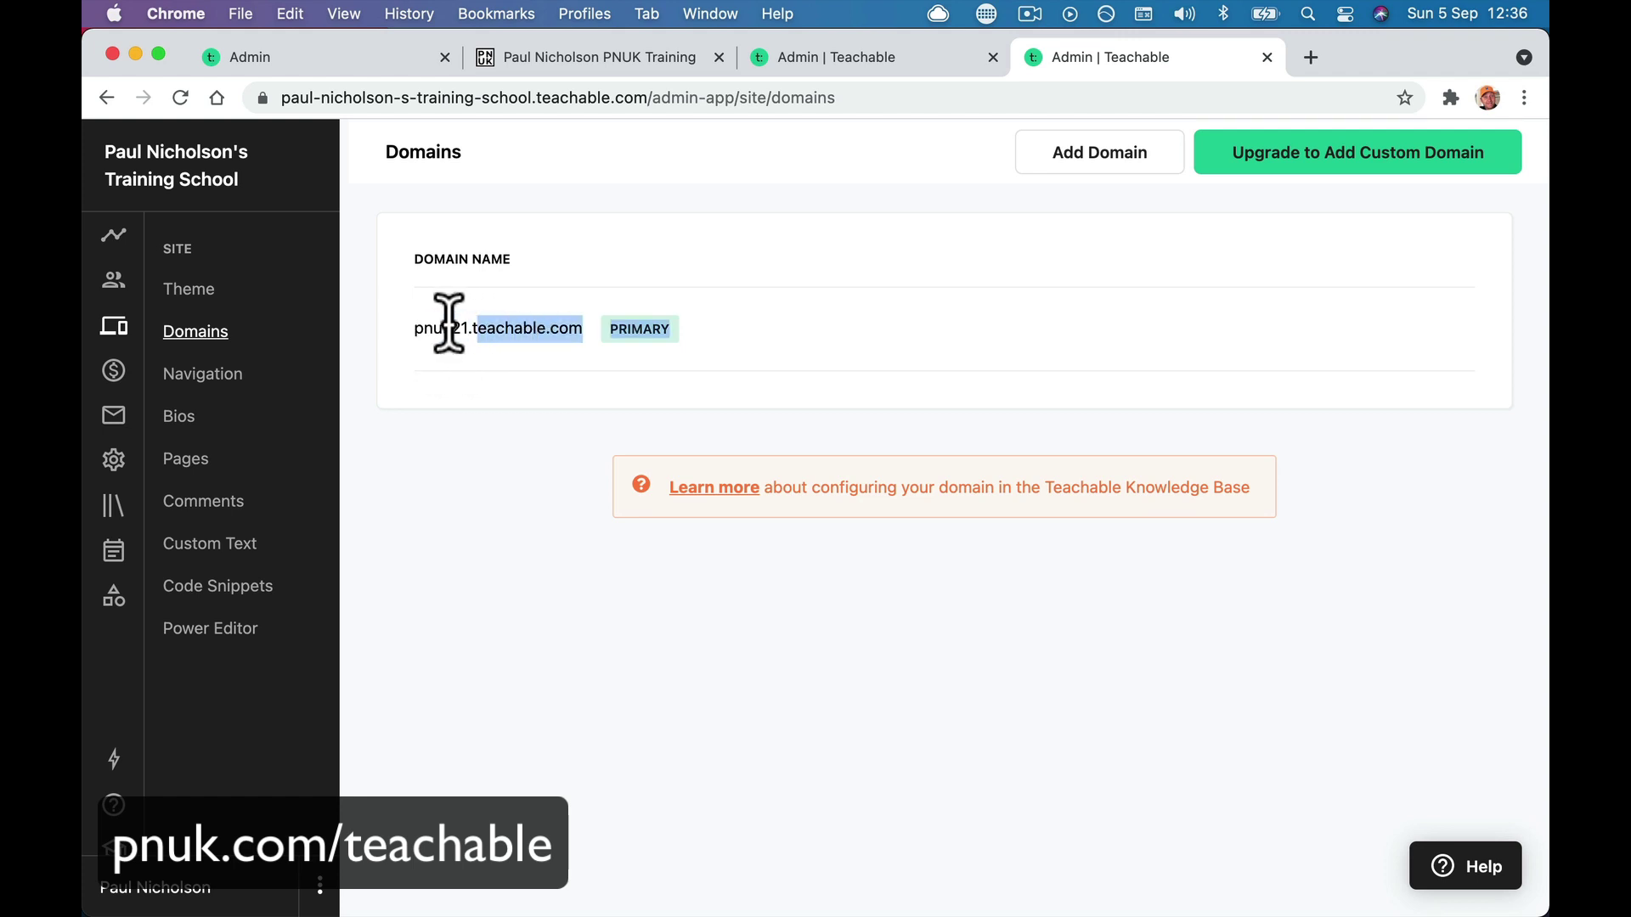
{"action": "left_click", "coordinate": [481, 323]}
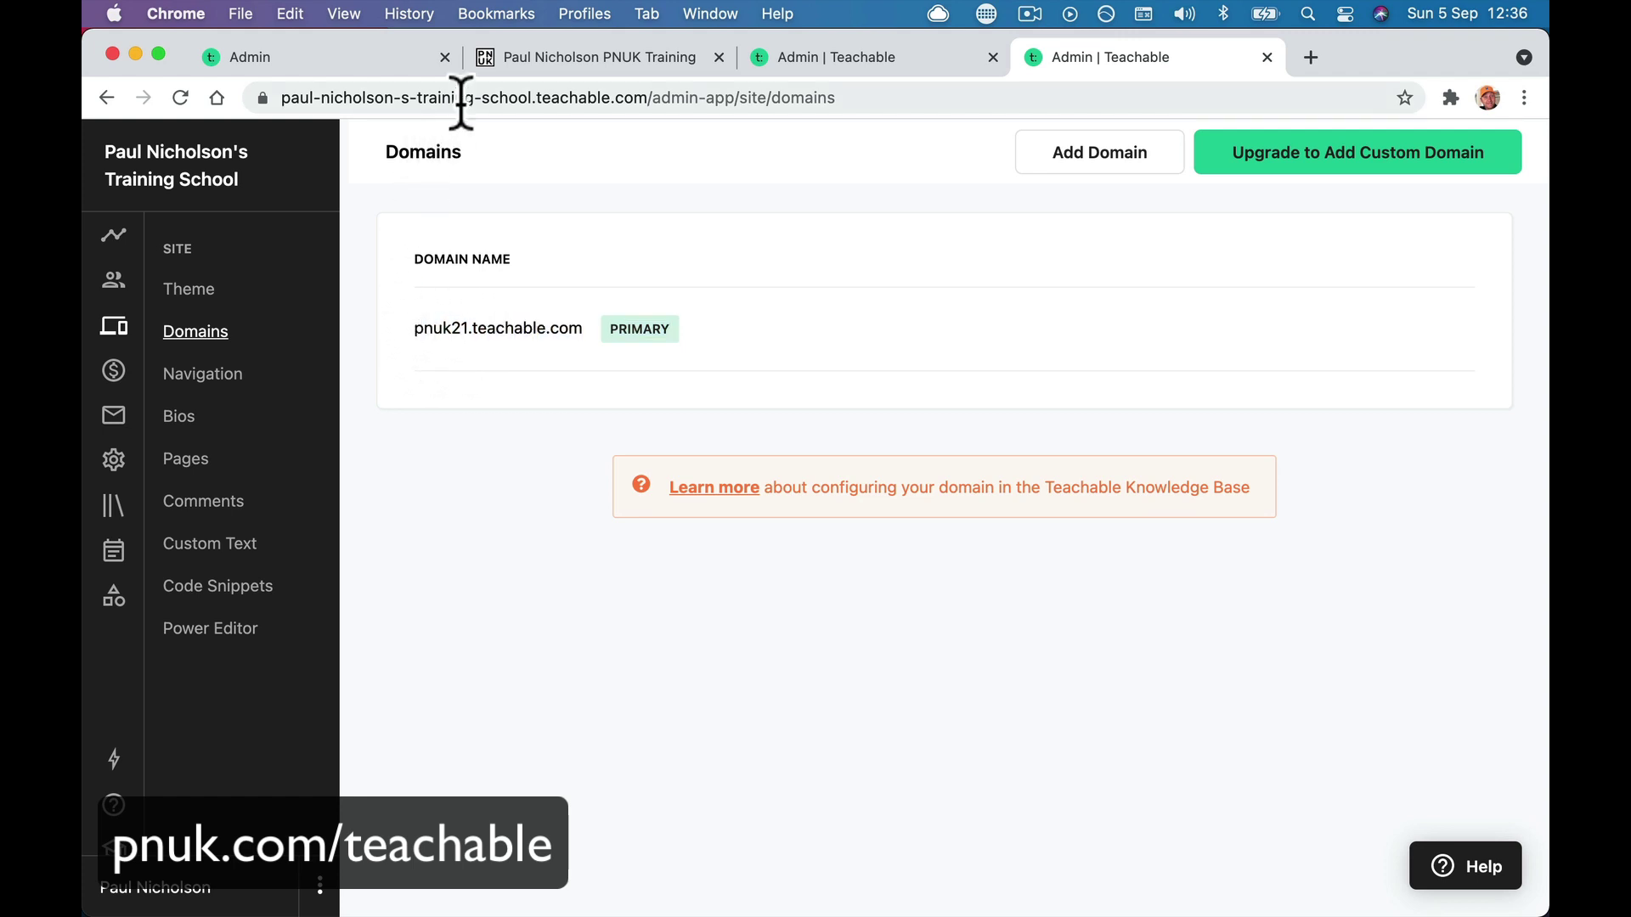
Load pnuk21.teachable.com and go to the unpublished school's Login page.
{"action": "left_click_drag", "start_coordinate": [532, 100], "coordinate": [267, 102]}
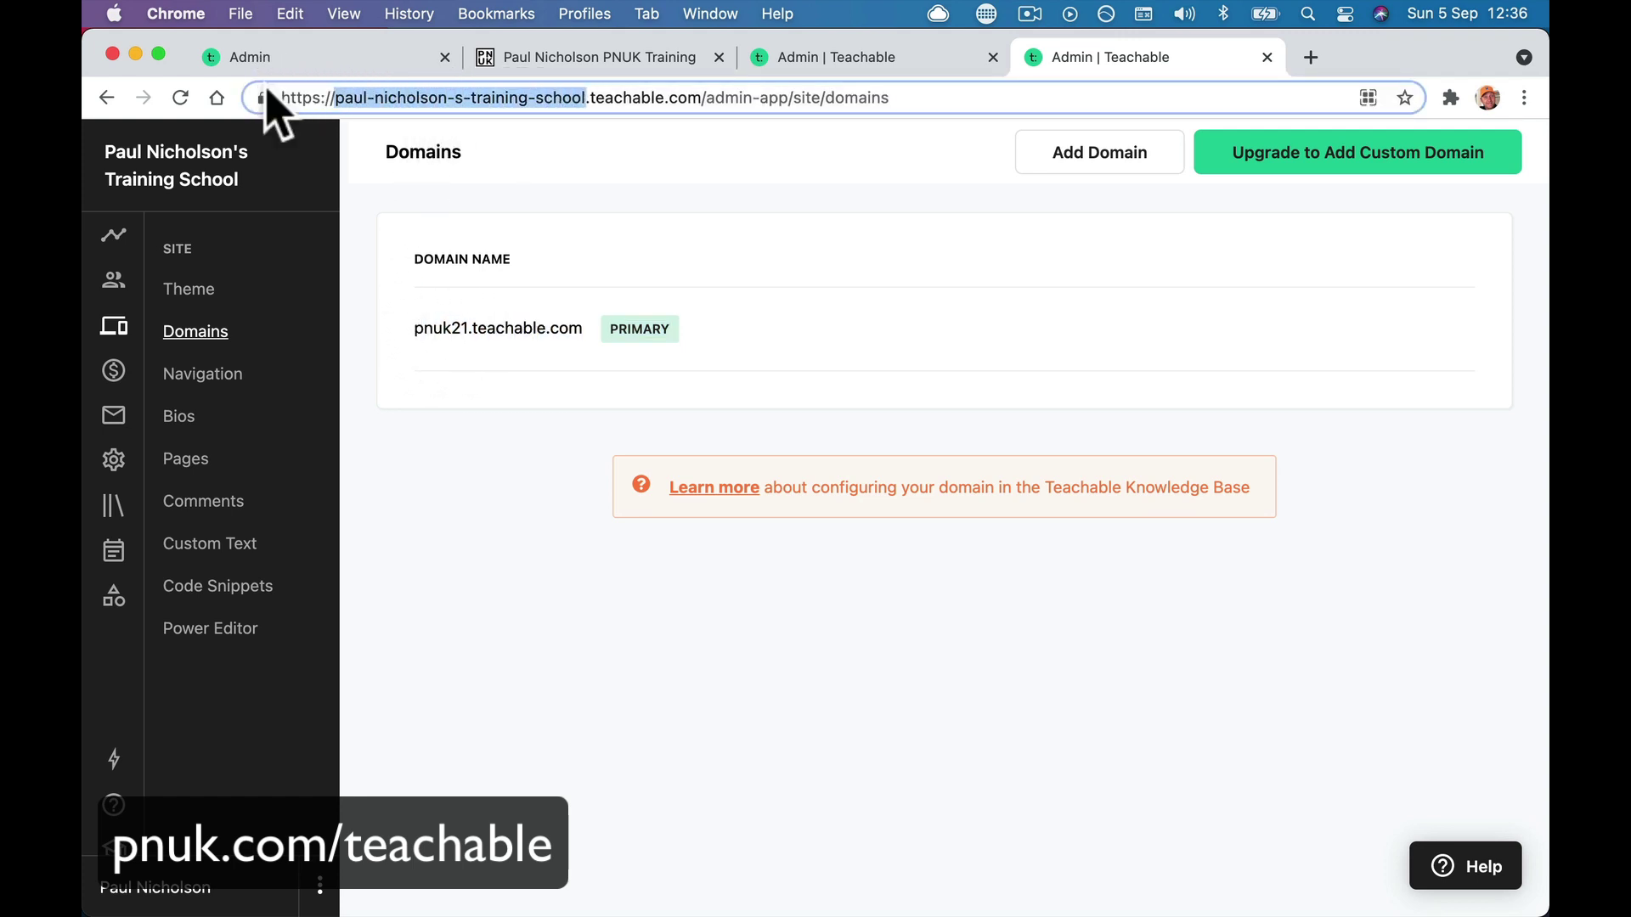
{"action": "type", "text": "pnuk"}
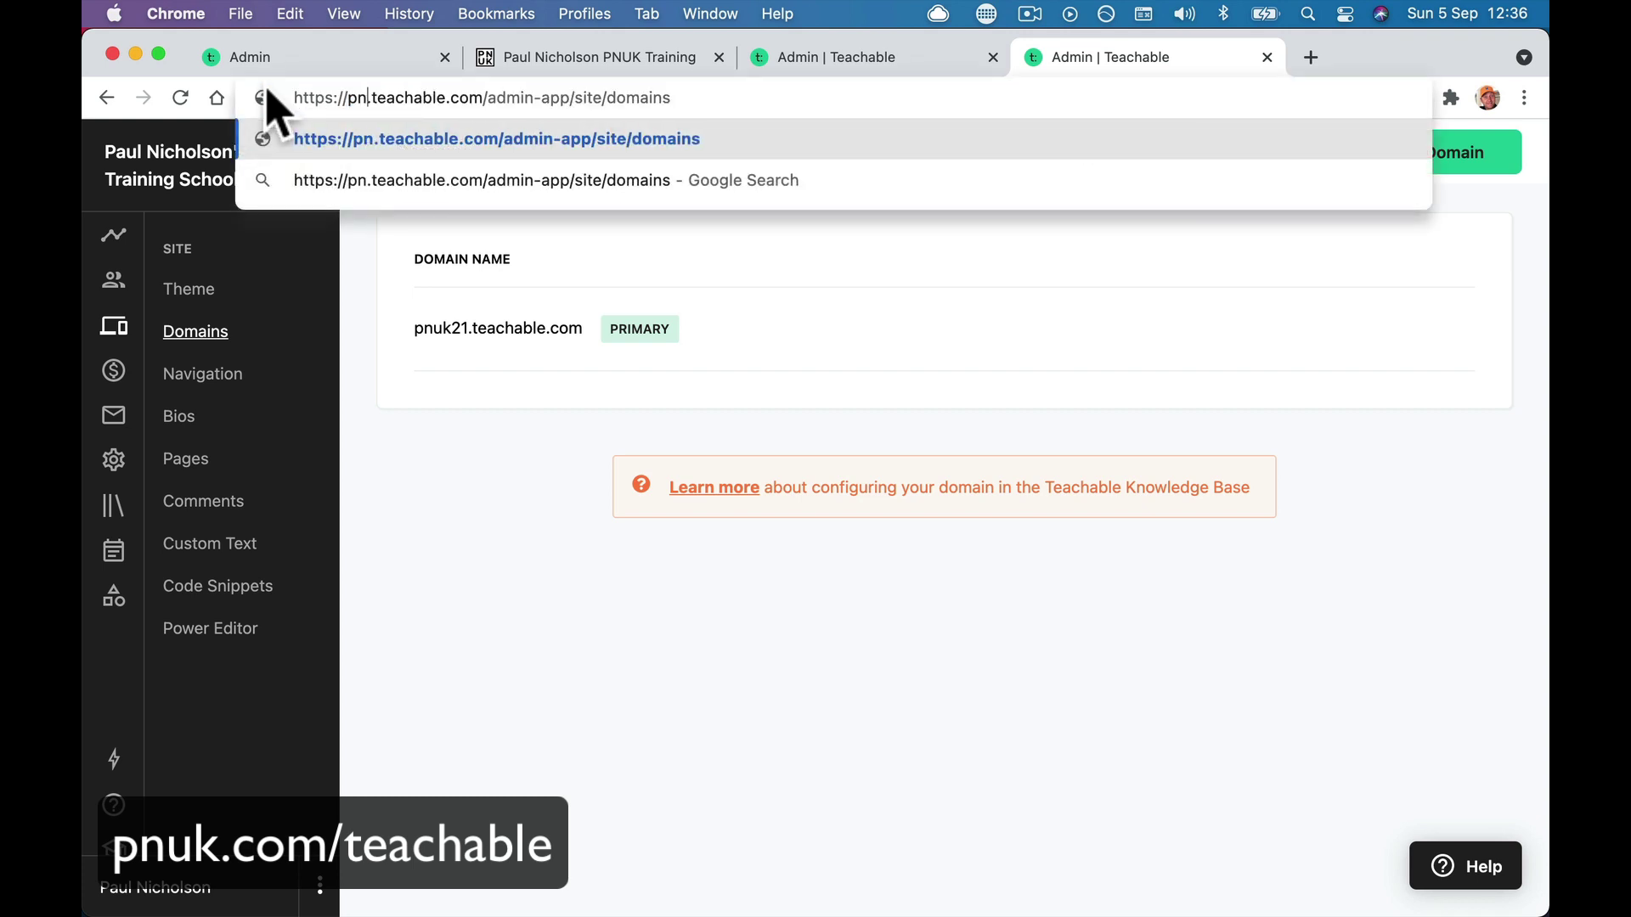
{"action": "type", "text": "21"}
{"action": "key", "text": "Return"}
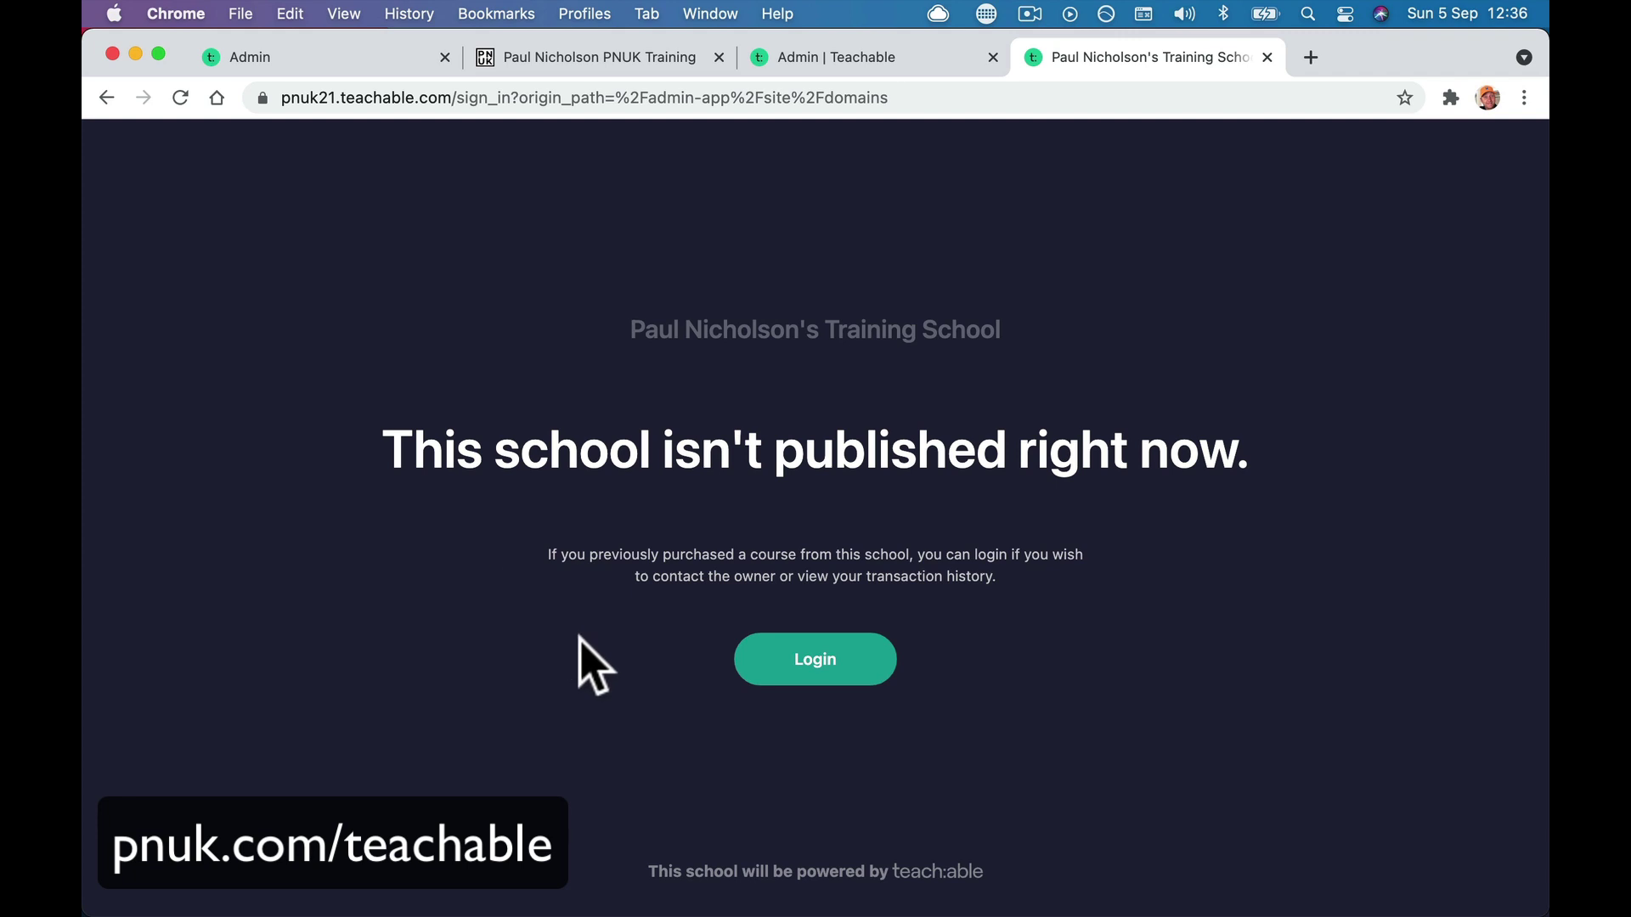
{"action": "left_click", "coordinate": [488, 97]}
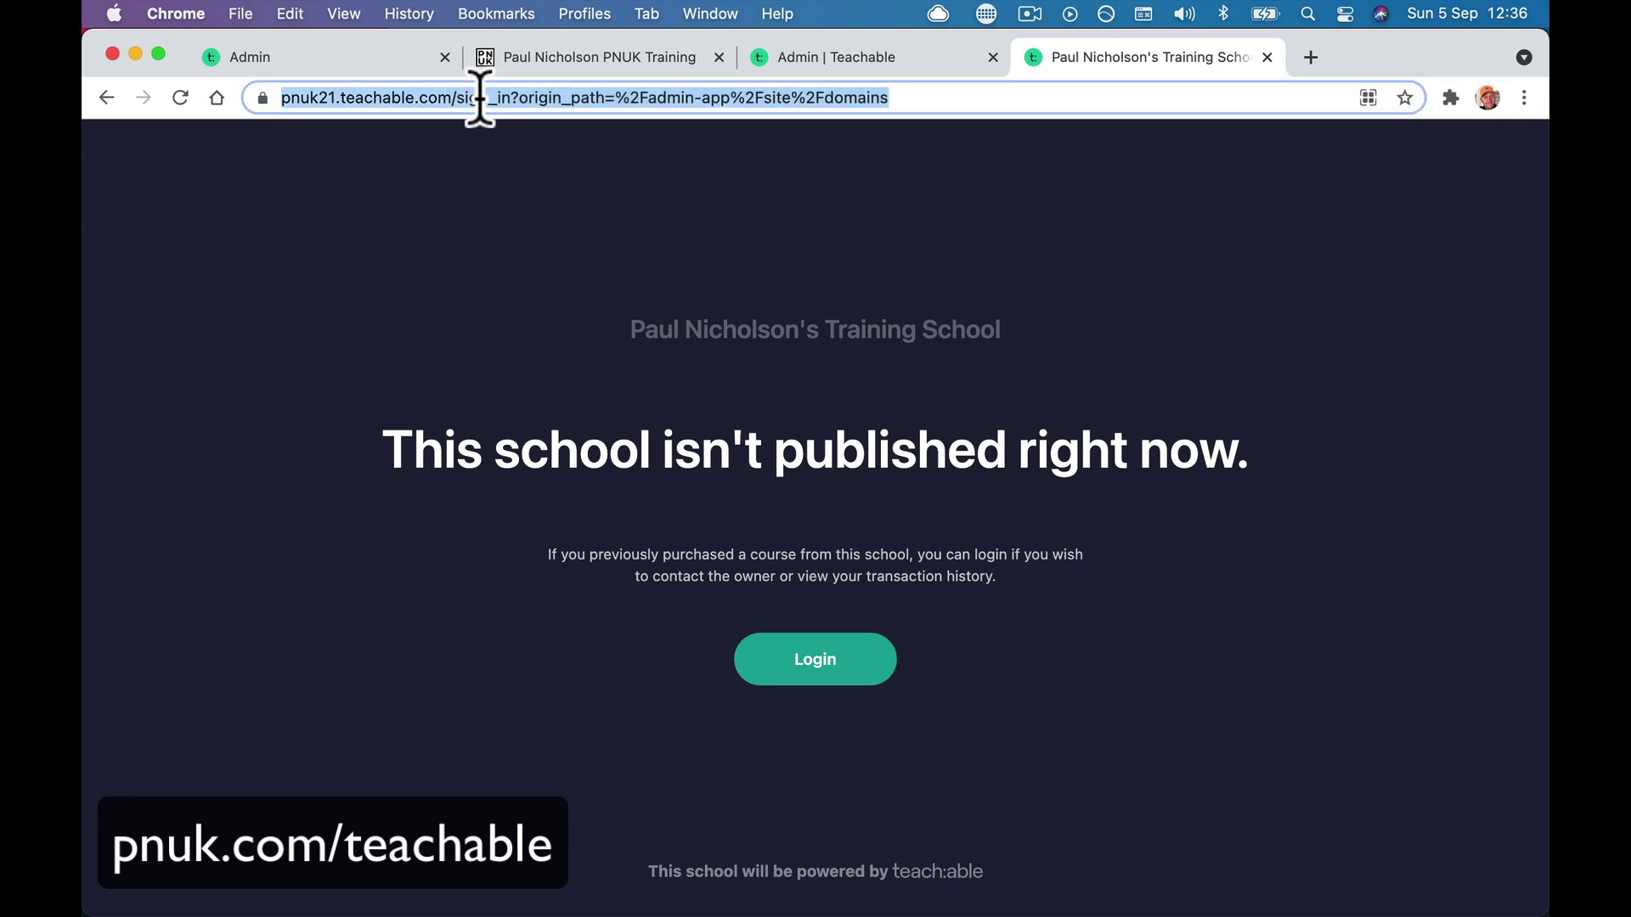
{"action": "left_click", "coordinate": [824, 668]}
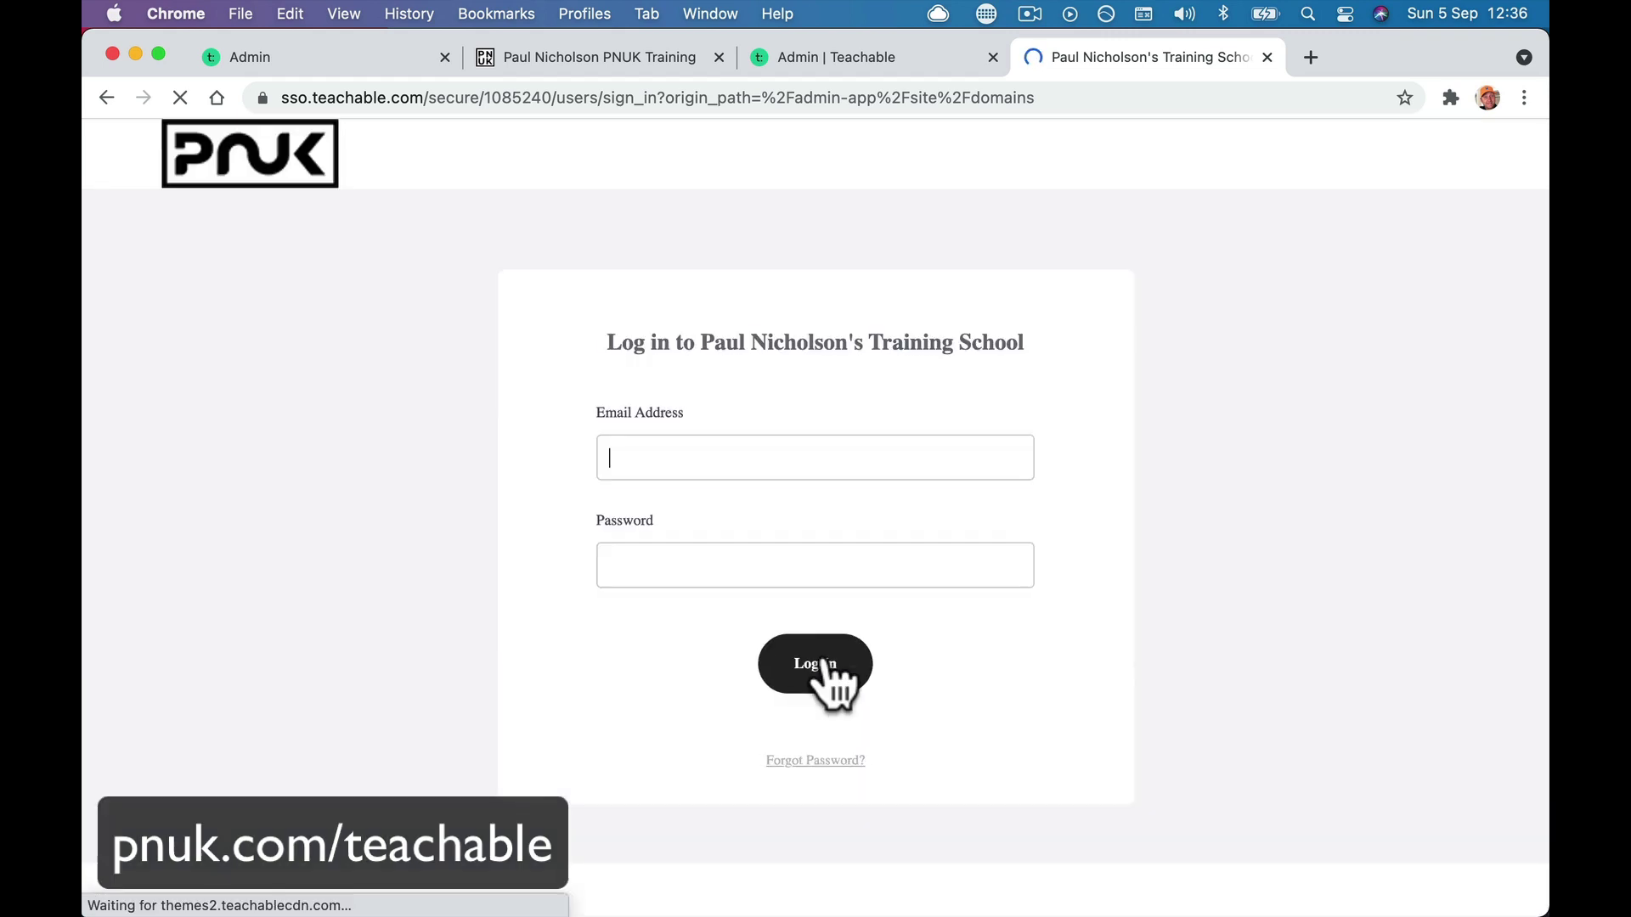
Sign in with the saved browser login, save the password, and open the Pages list.
{"action": "left_click", "coordinate": [635, 463]}
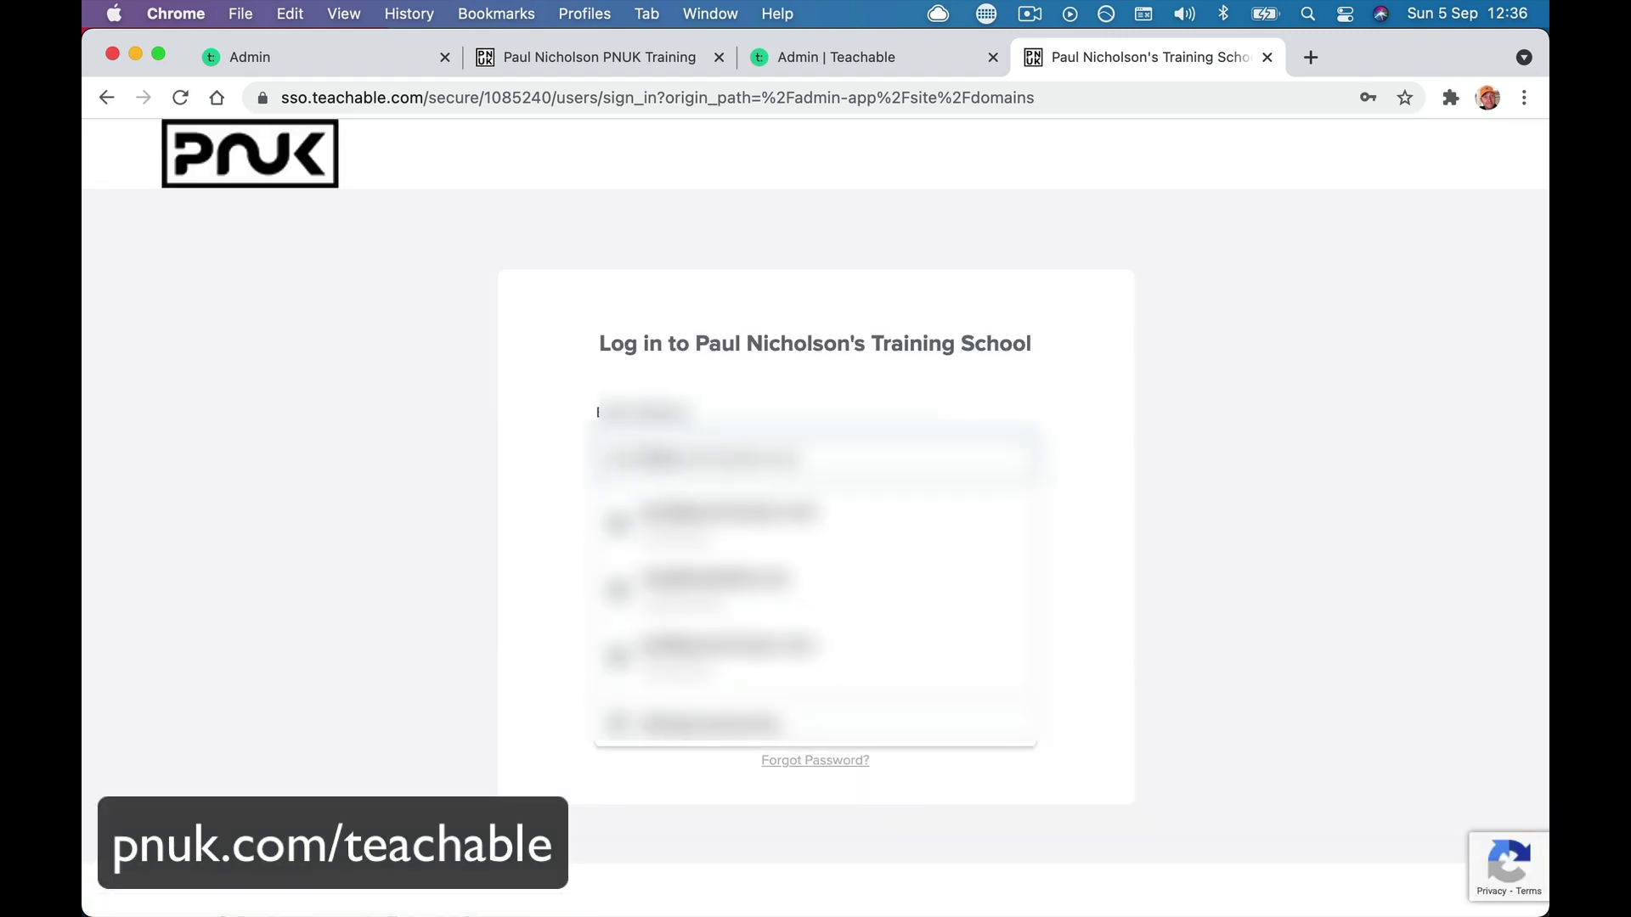
{"action": "left_click", "coordinate": [666, 645]}
{"action": "left_click", "coordinate": [813, 666]}
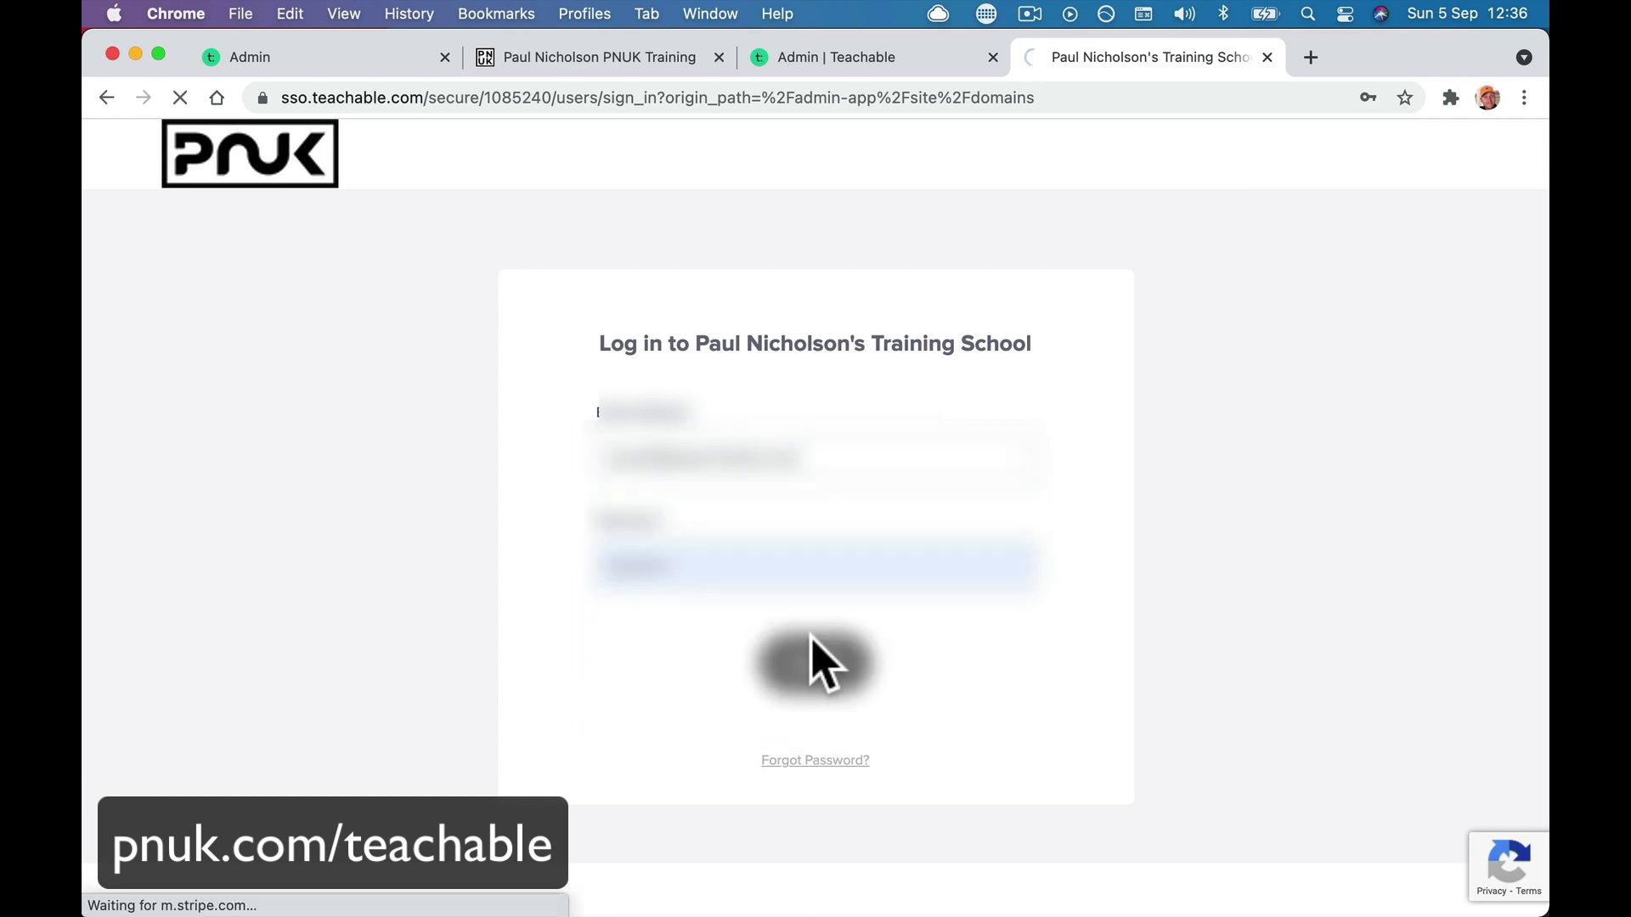
{"action": "left_click", "coordinate": [651, 542]}
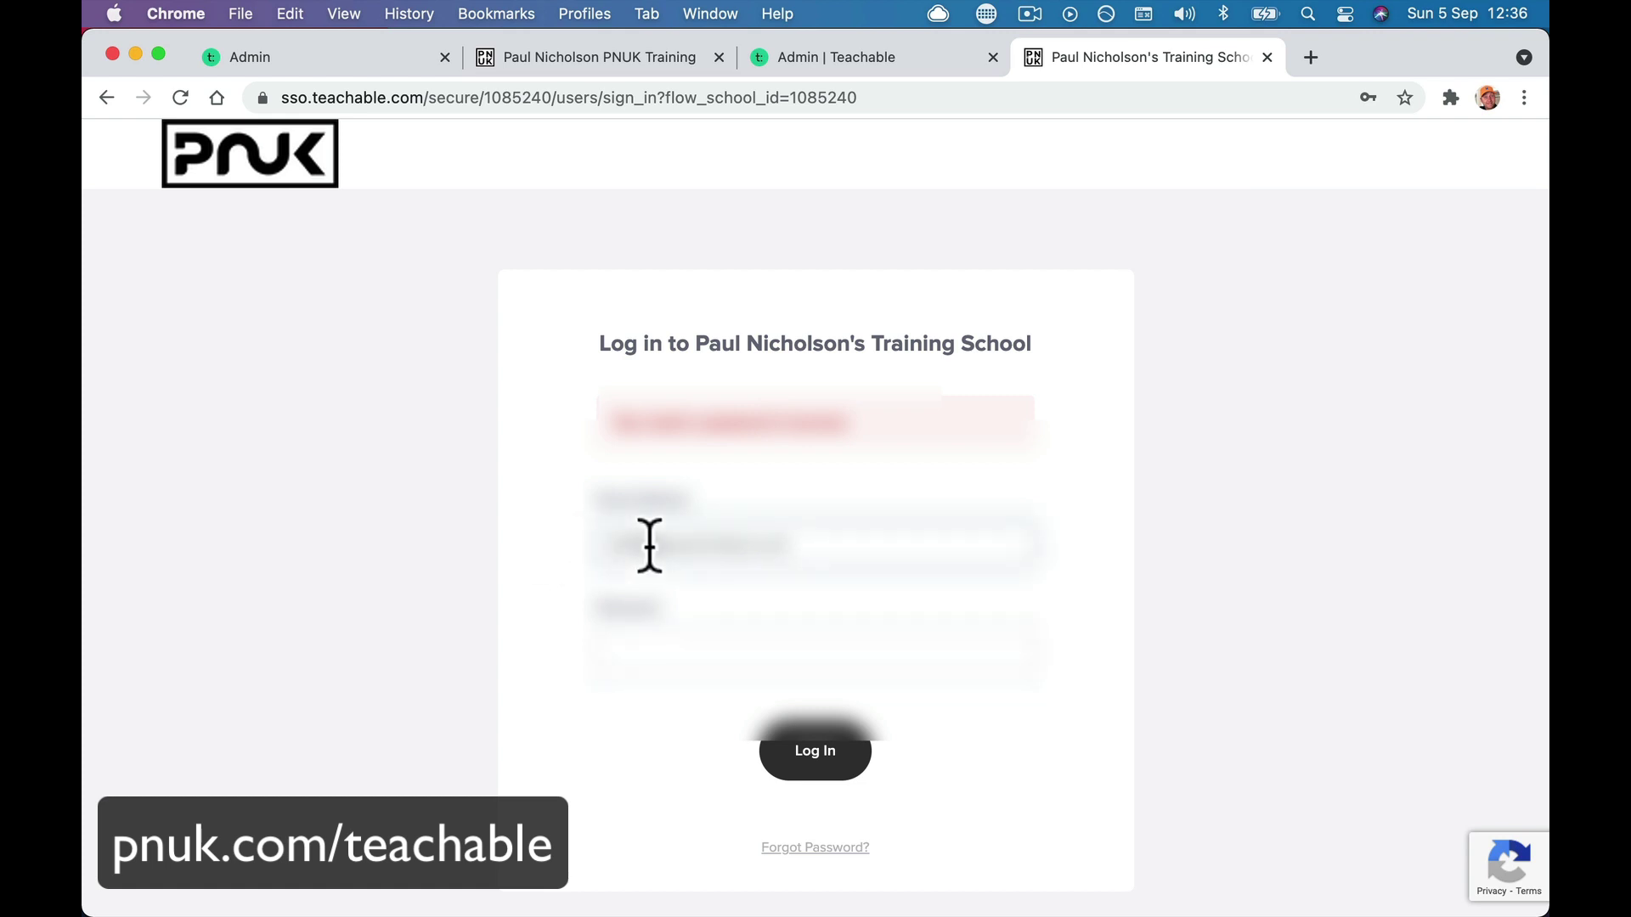
{"action": "left_click", "coordinate": [646, 647]}
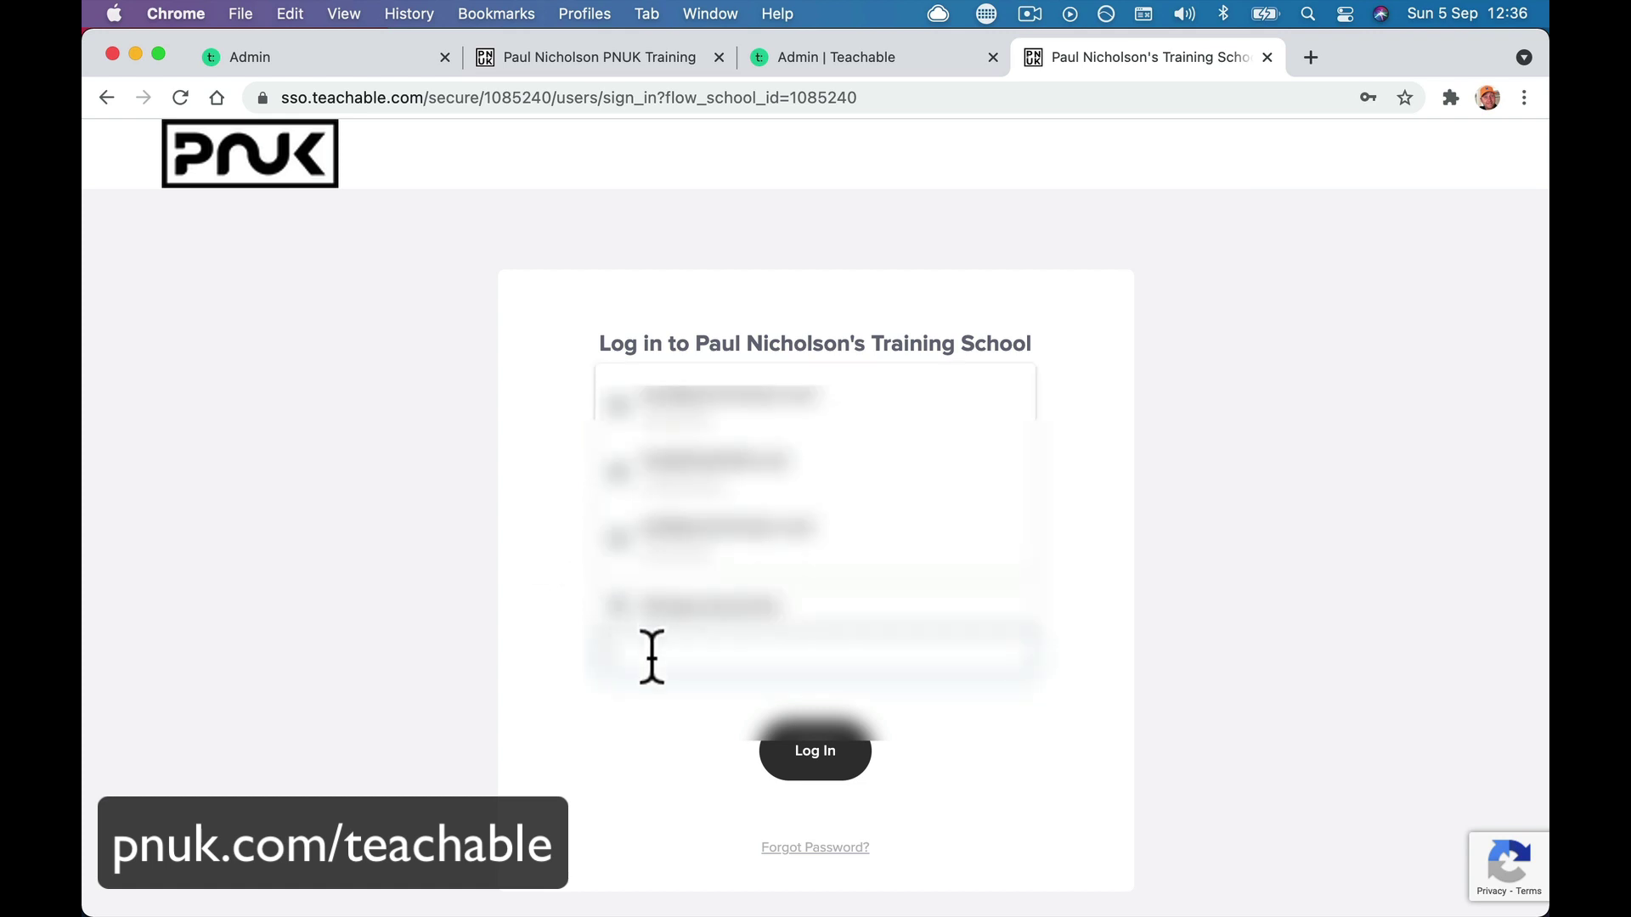
{"action": "left_click", "coordinate": [728, 425]}
{"action": "left_click", "coordinate": [852, 764]}
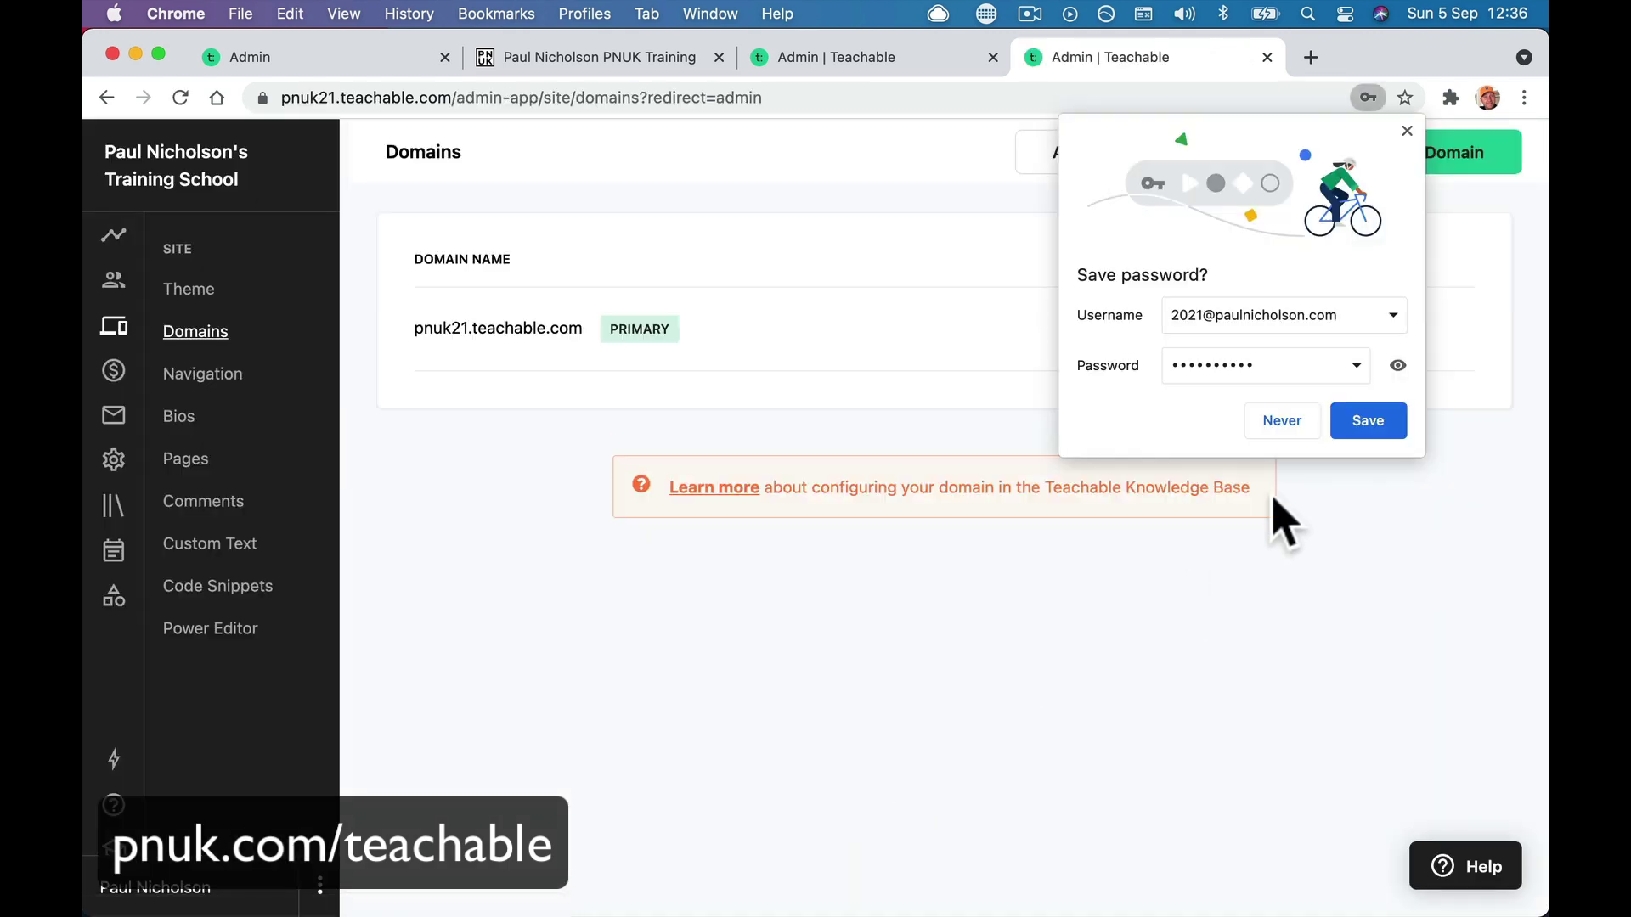
{"action": "left_click", "coordinate": [1365, 421]}
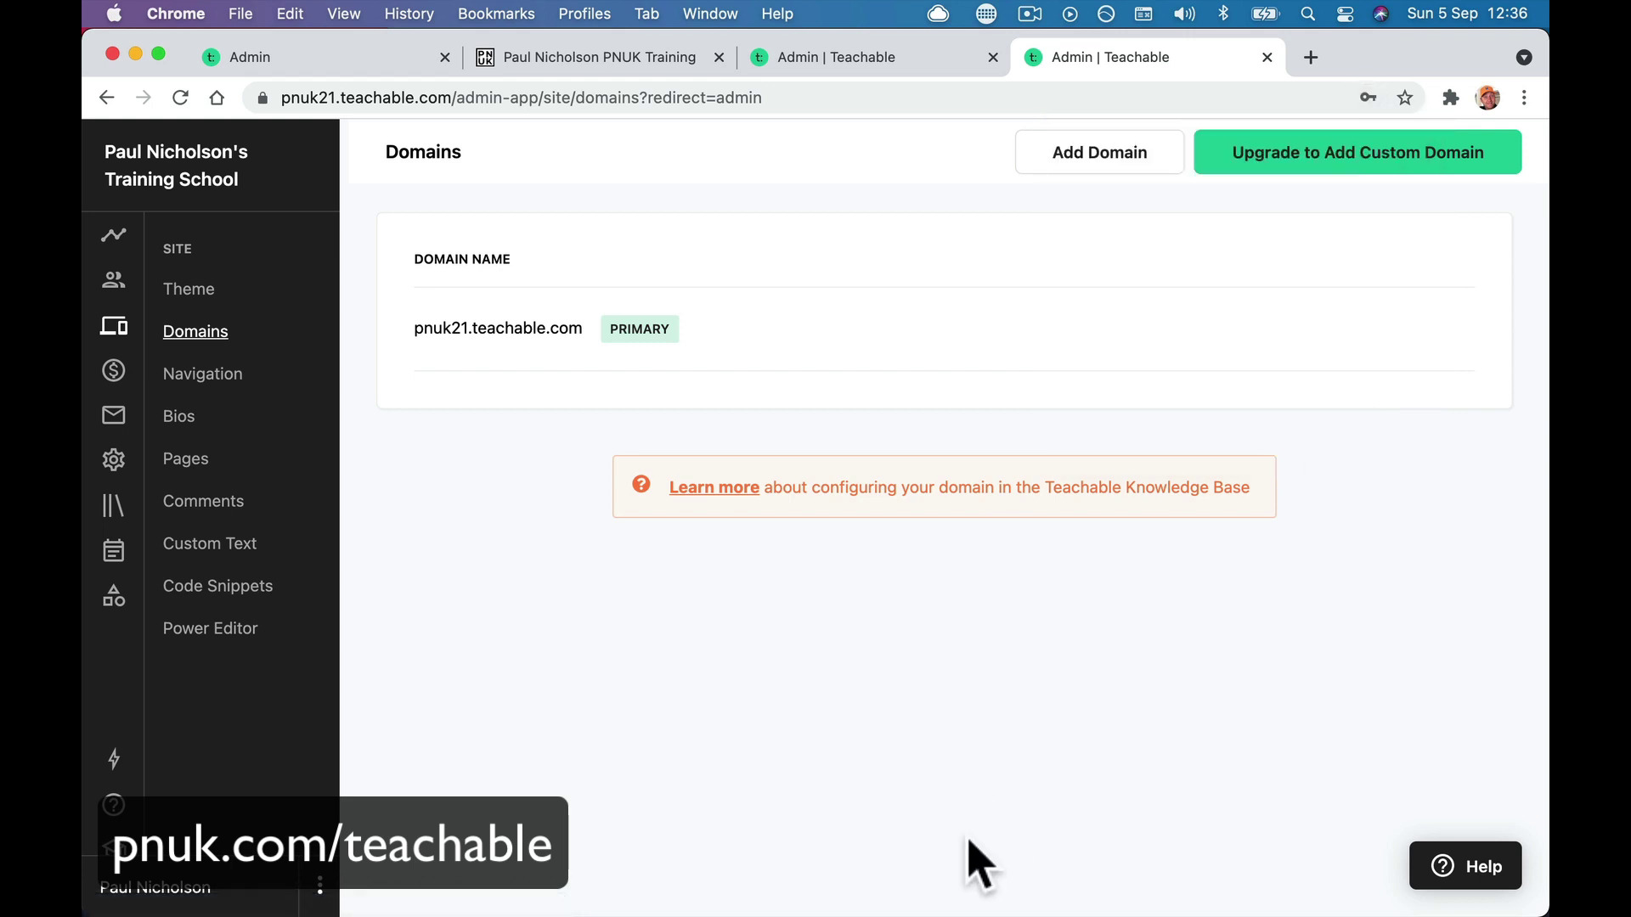
{"action": "left_click_drag", "start_coordinate": [283, 98], "coordinate": [454, 96]}
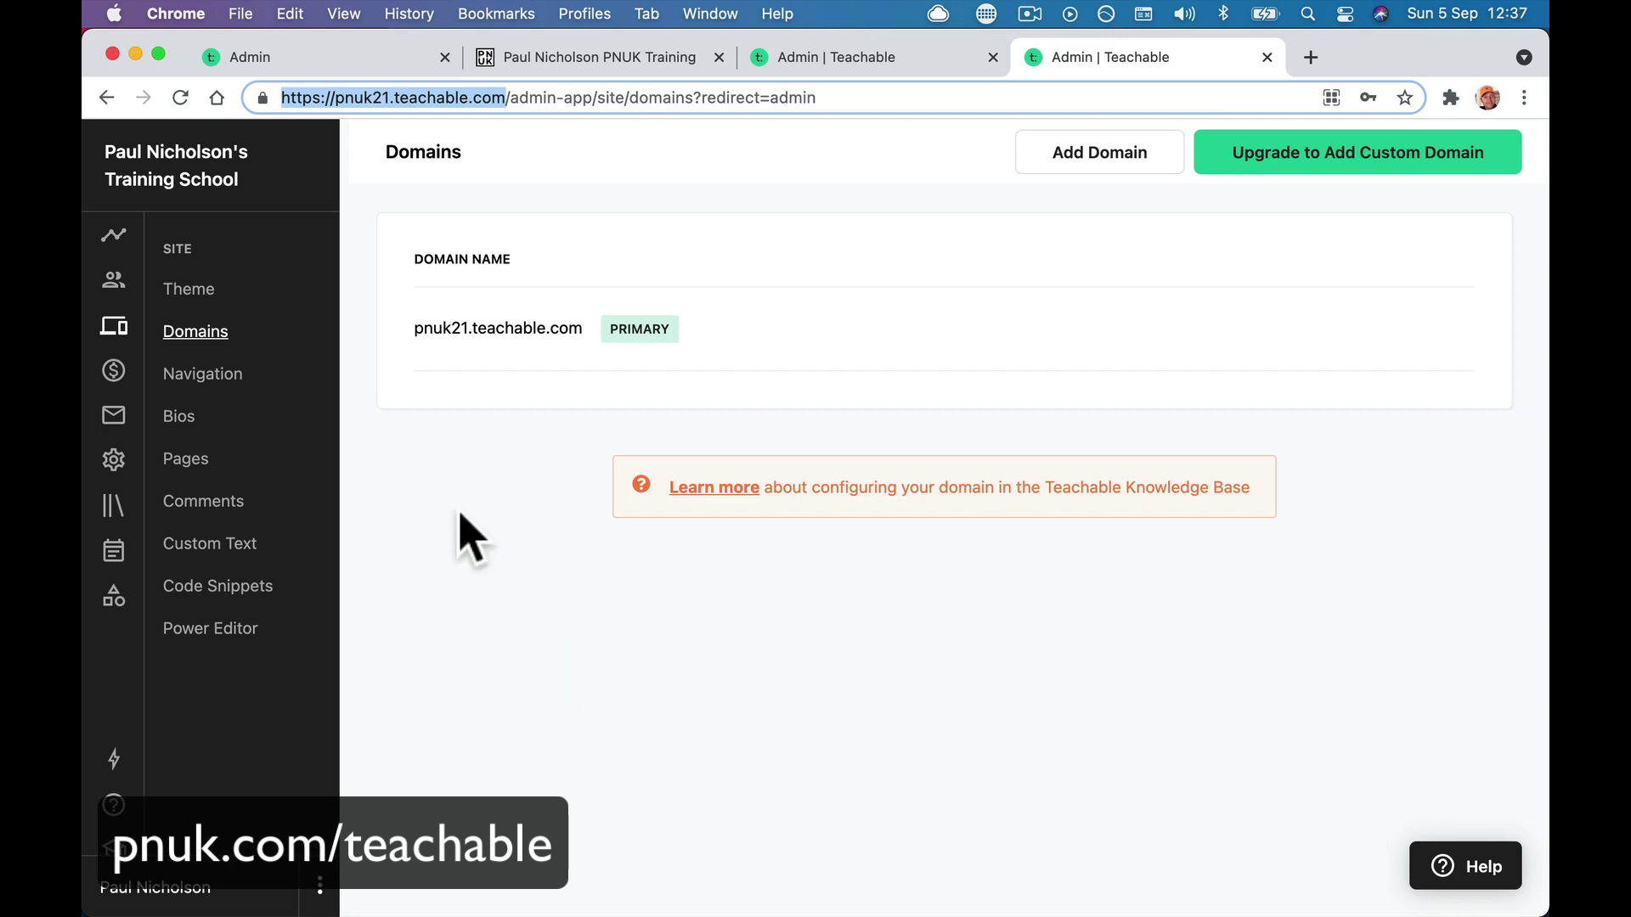
{"action": "left_click", "coordinate": [189, 462]}
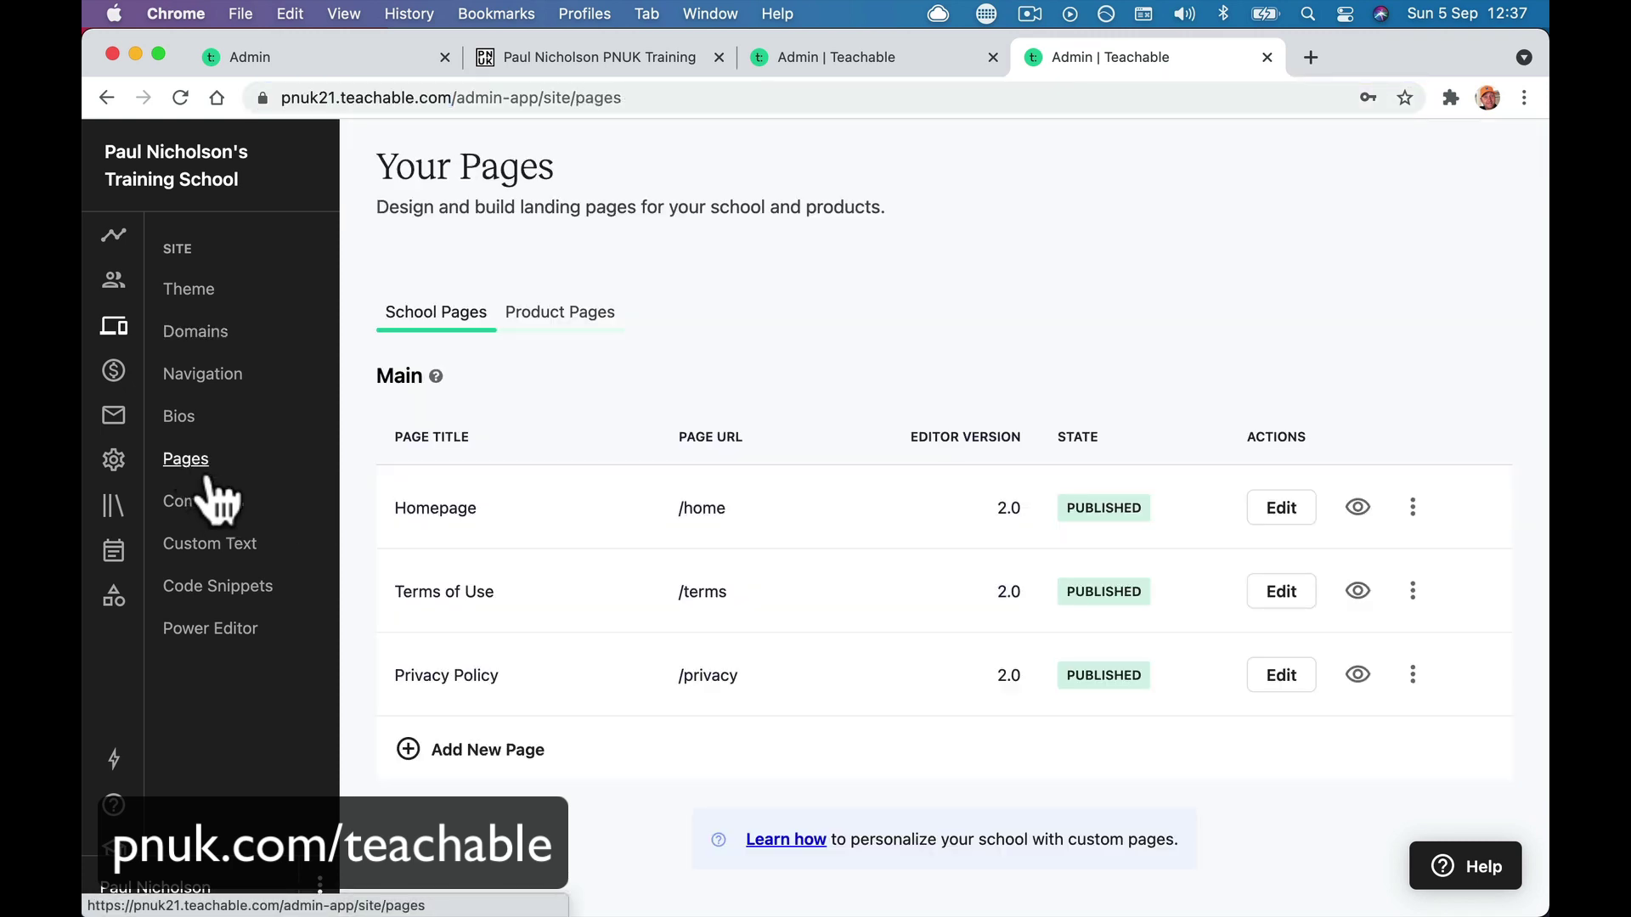
Edit the Homepage banner and set its heading to 'Paul Nicholson Training'.
{"action": "left_click", "coordinate": [1282, 512]}
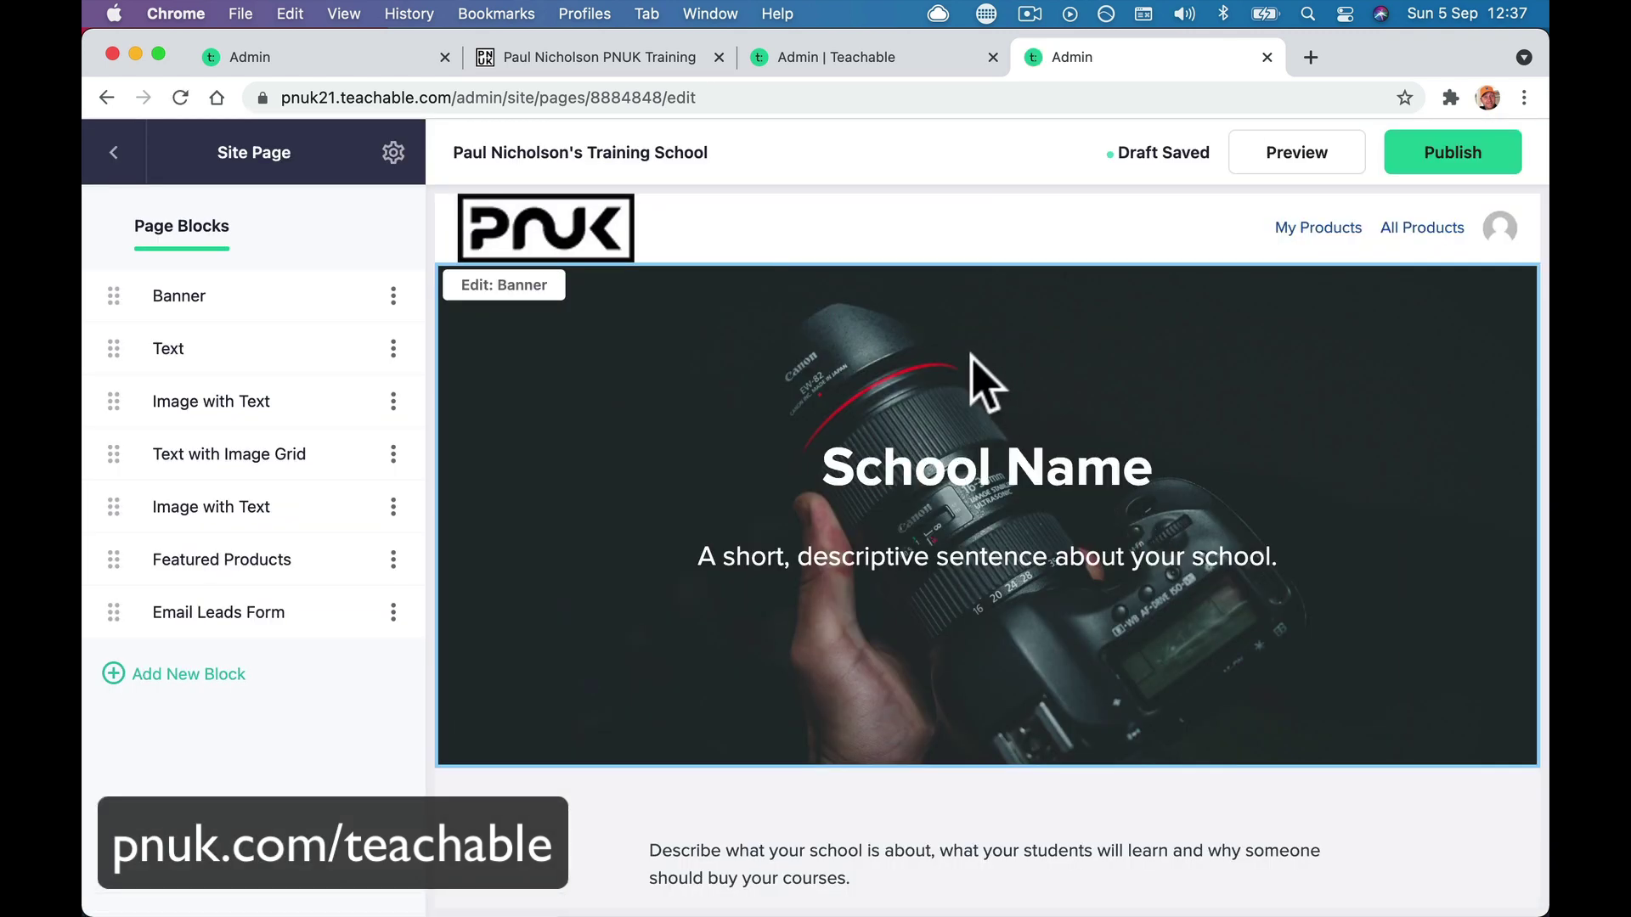
{"action": "left_click", "coordinate": [859, 474]}
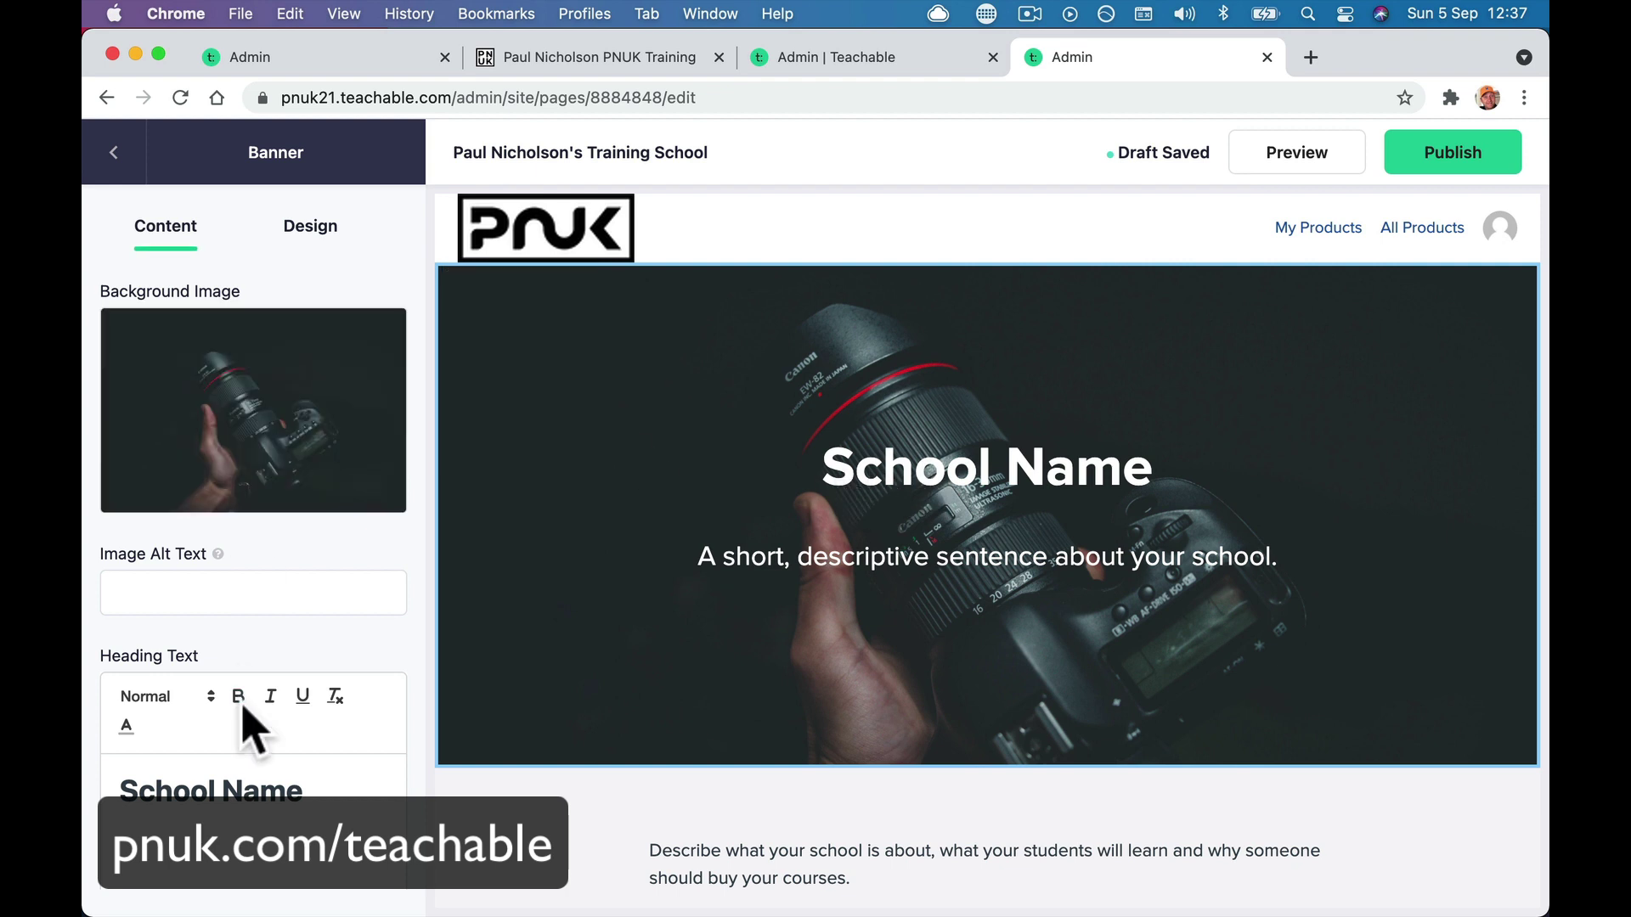
{"action": "left_click", "coordinate": [197, 586]}
{"action": "type", "text": "PU"}
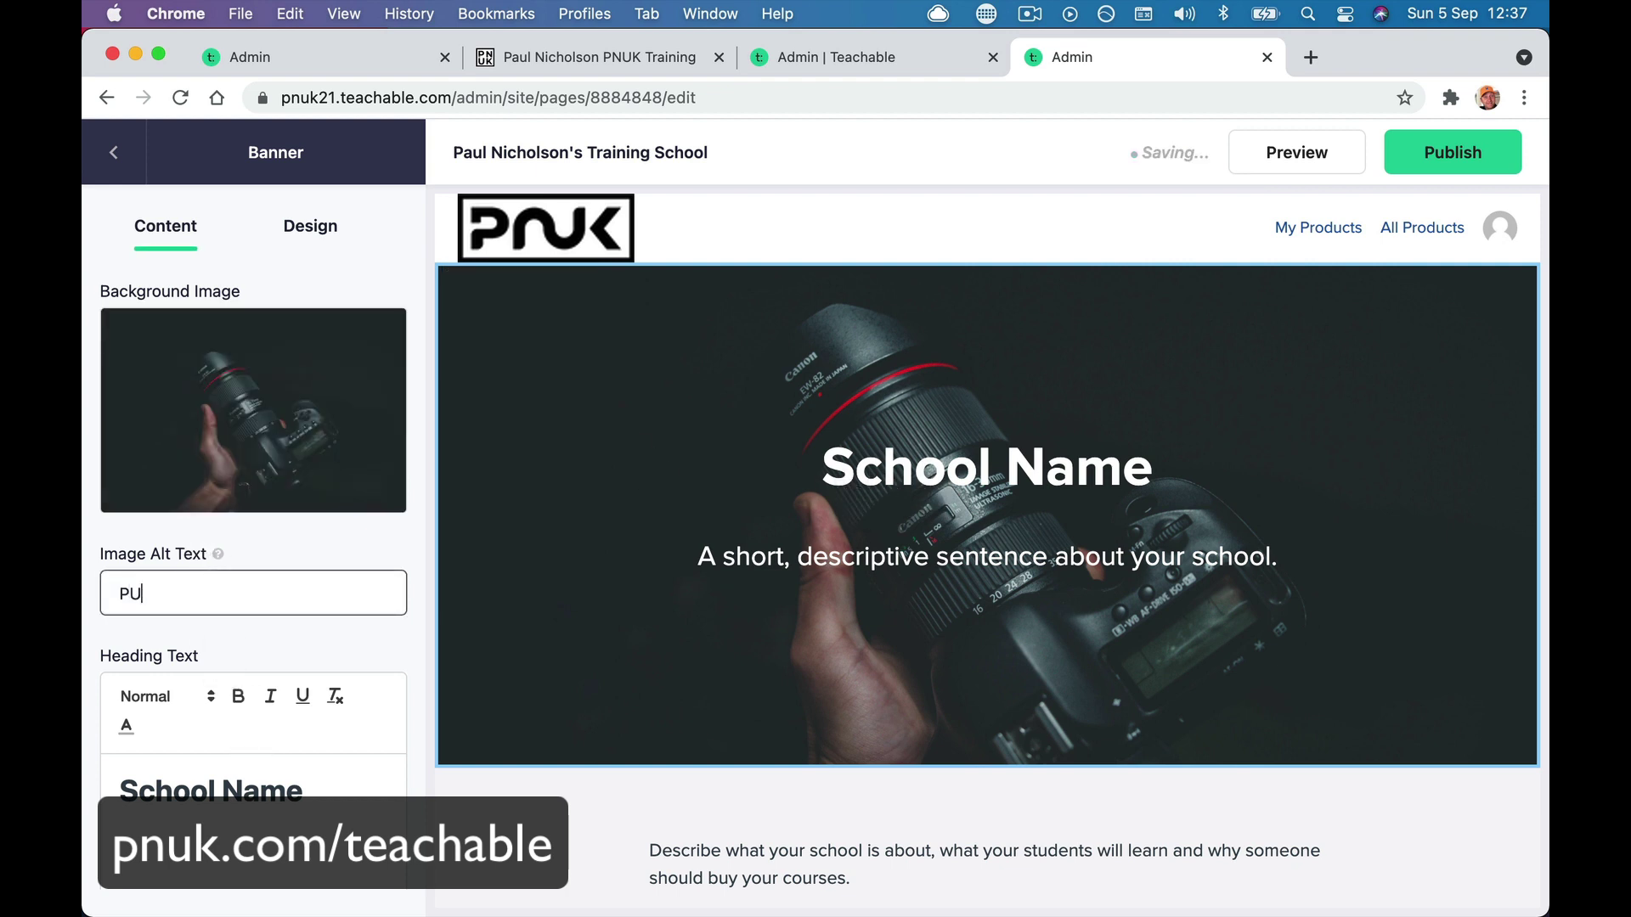
{"action": "key", "text": "BackSpace"}
{"action": "key", "text": "BackSpace"}
{"action": "triple_click", "coordinate": [157, 786]}
{"action": "scroll", "coordinate": [158, 788], "scroll_direction": "down", "scroll_amount": 3}
{"action": "type", "text": "Paul"}
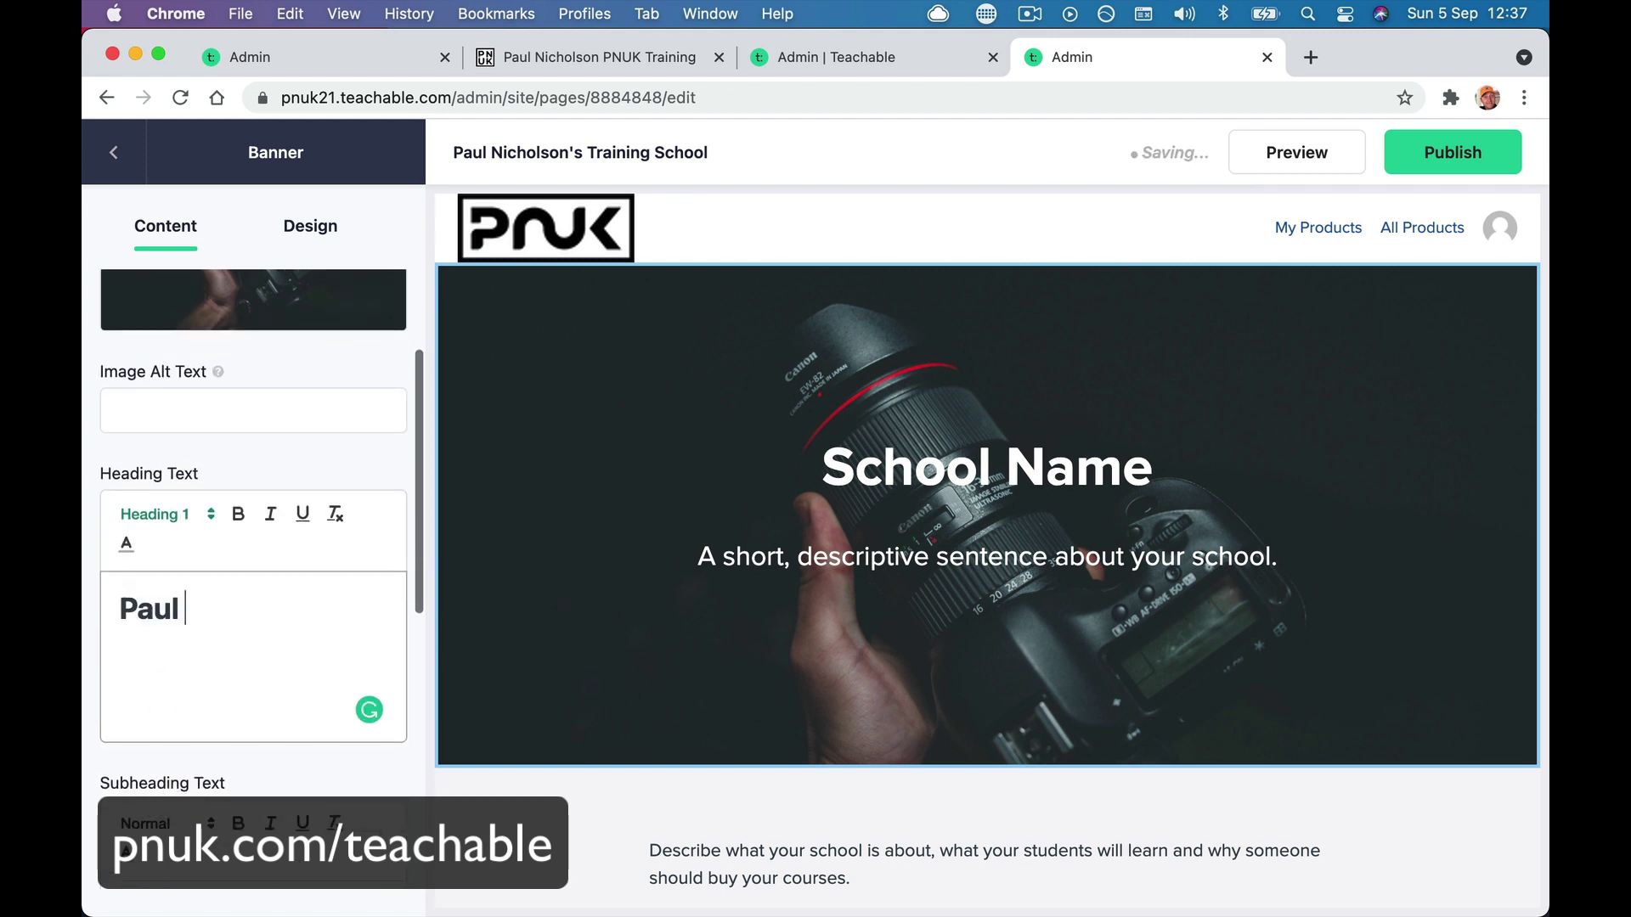
{"action": "type", "text": " Nichoplos"}
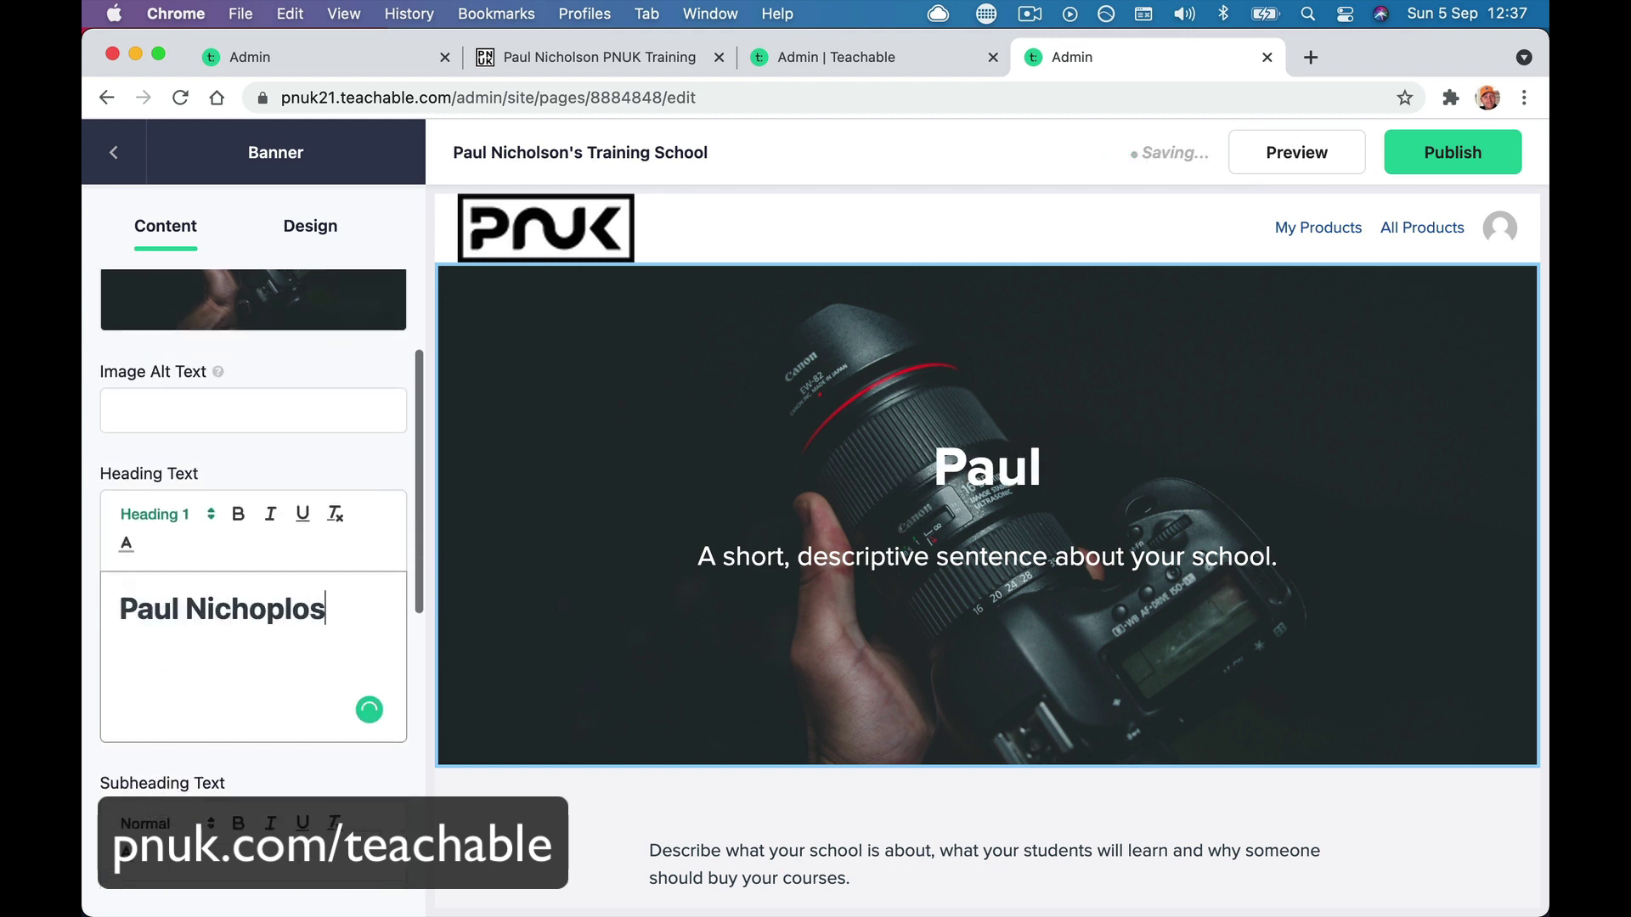
{"action": "type", "text": " Training"}
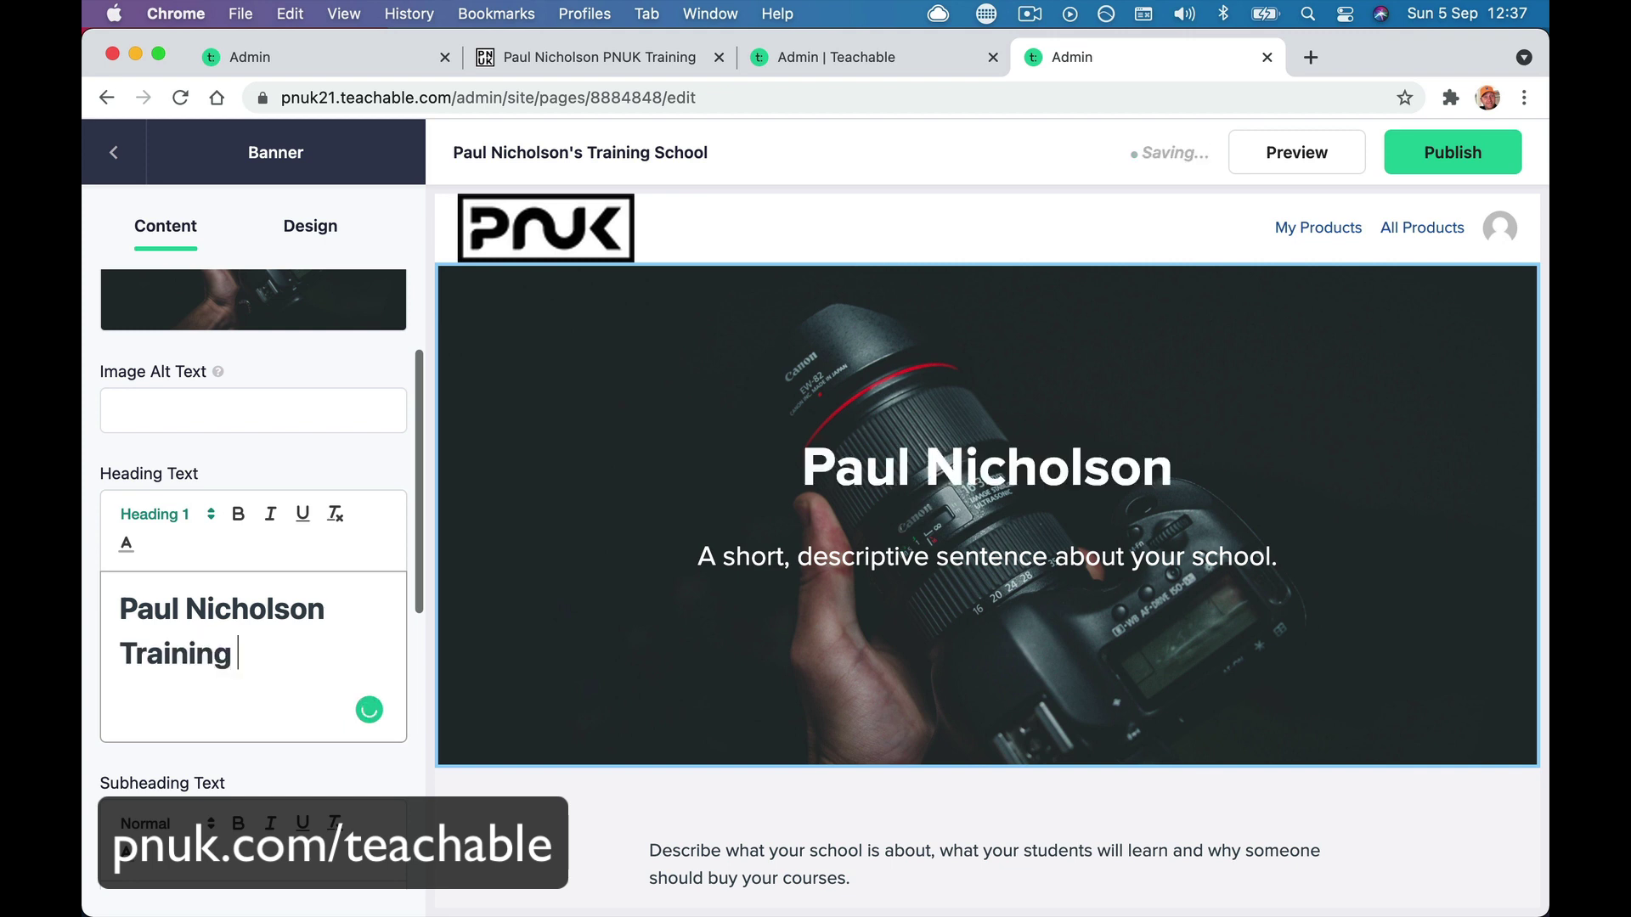
Replace the banner subheading with 'Learn About Online Business' in Heading 4.
{"action": "scroll", "coordinate": [164, 830], "scroll_direction": "down", "scroll_amount": 3}
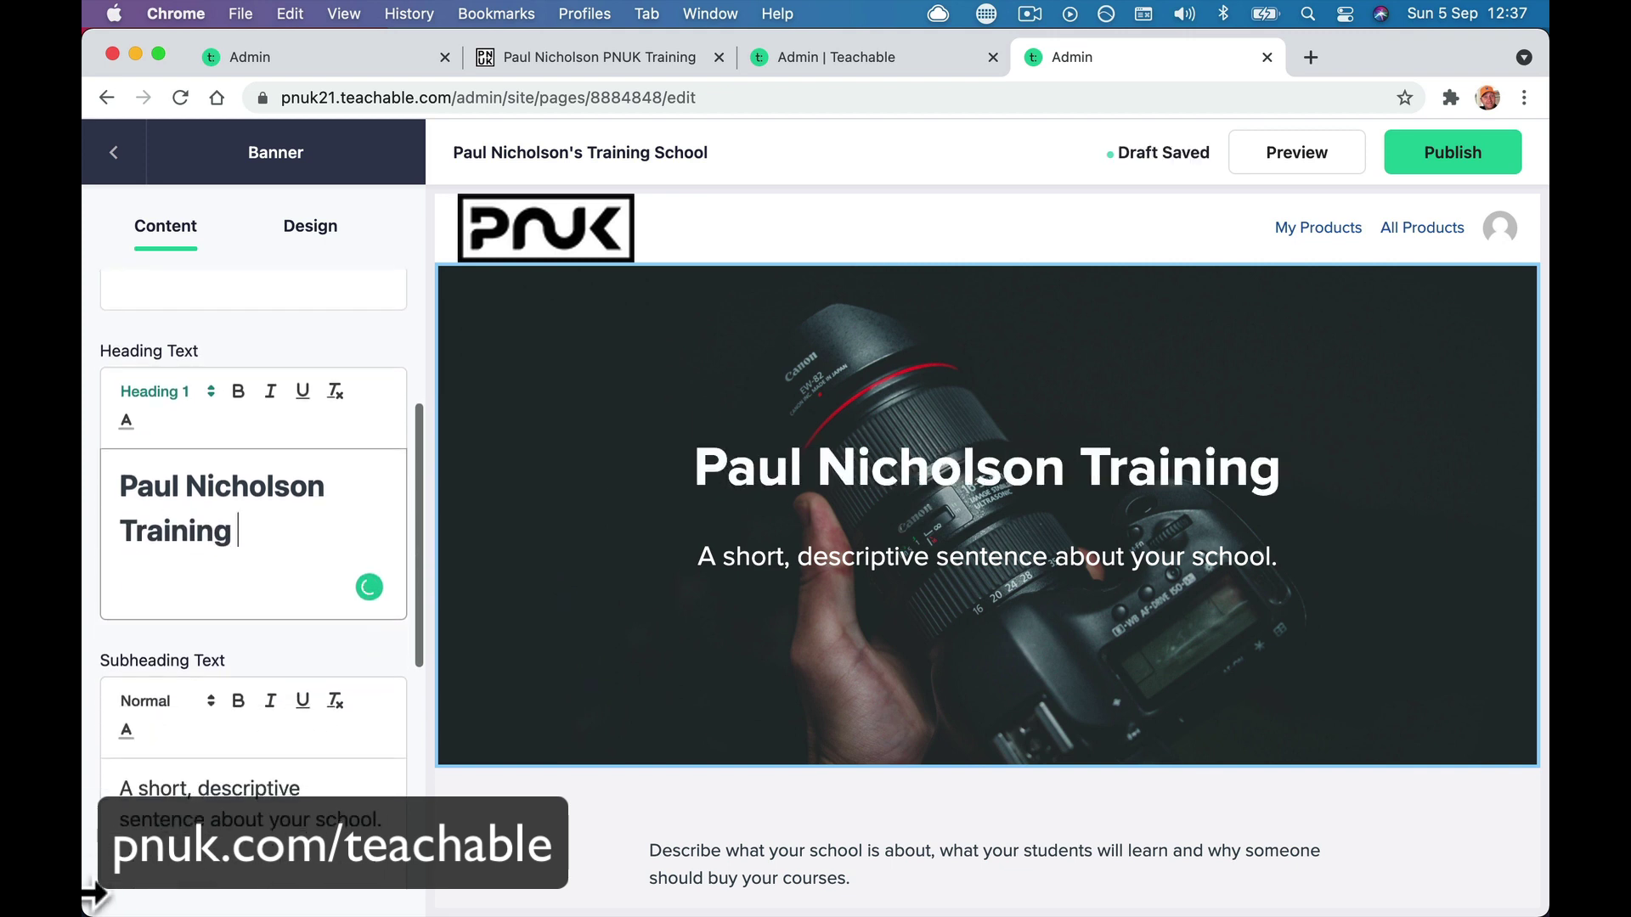
{"action": "triple_click", "coordinate": [153, 794]}
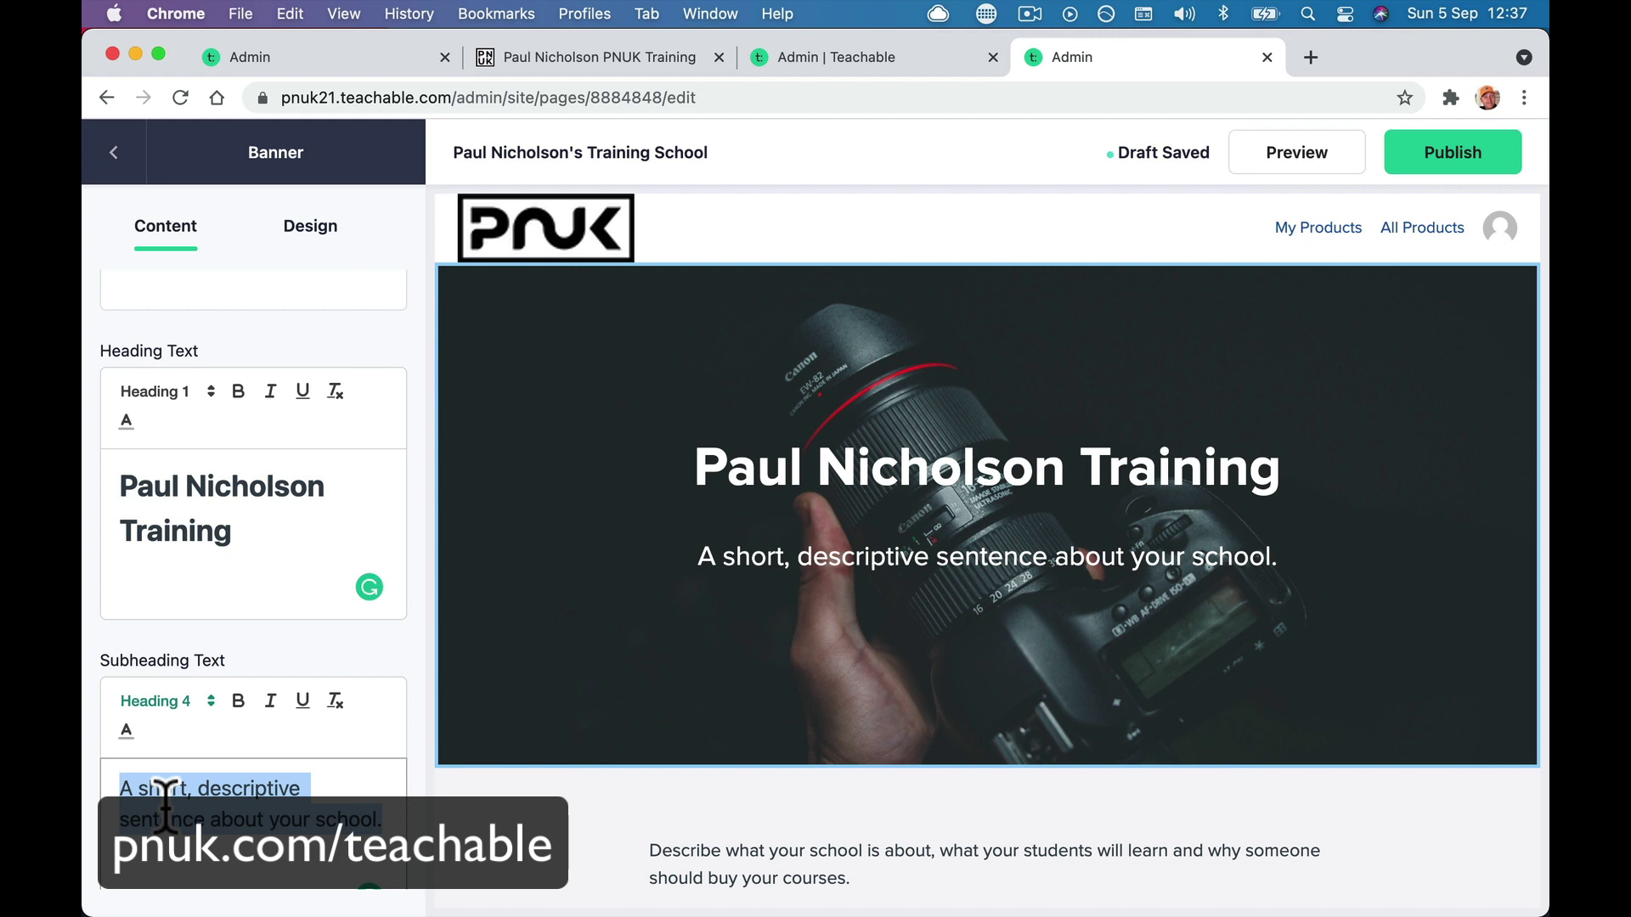
{"action": "type", "text": "Lesr"}
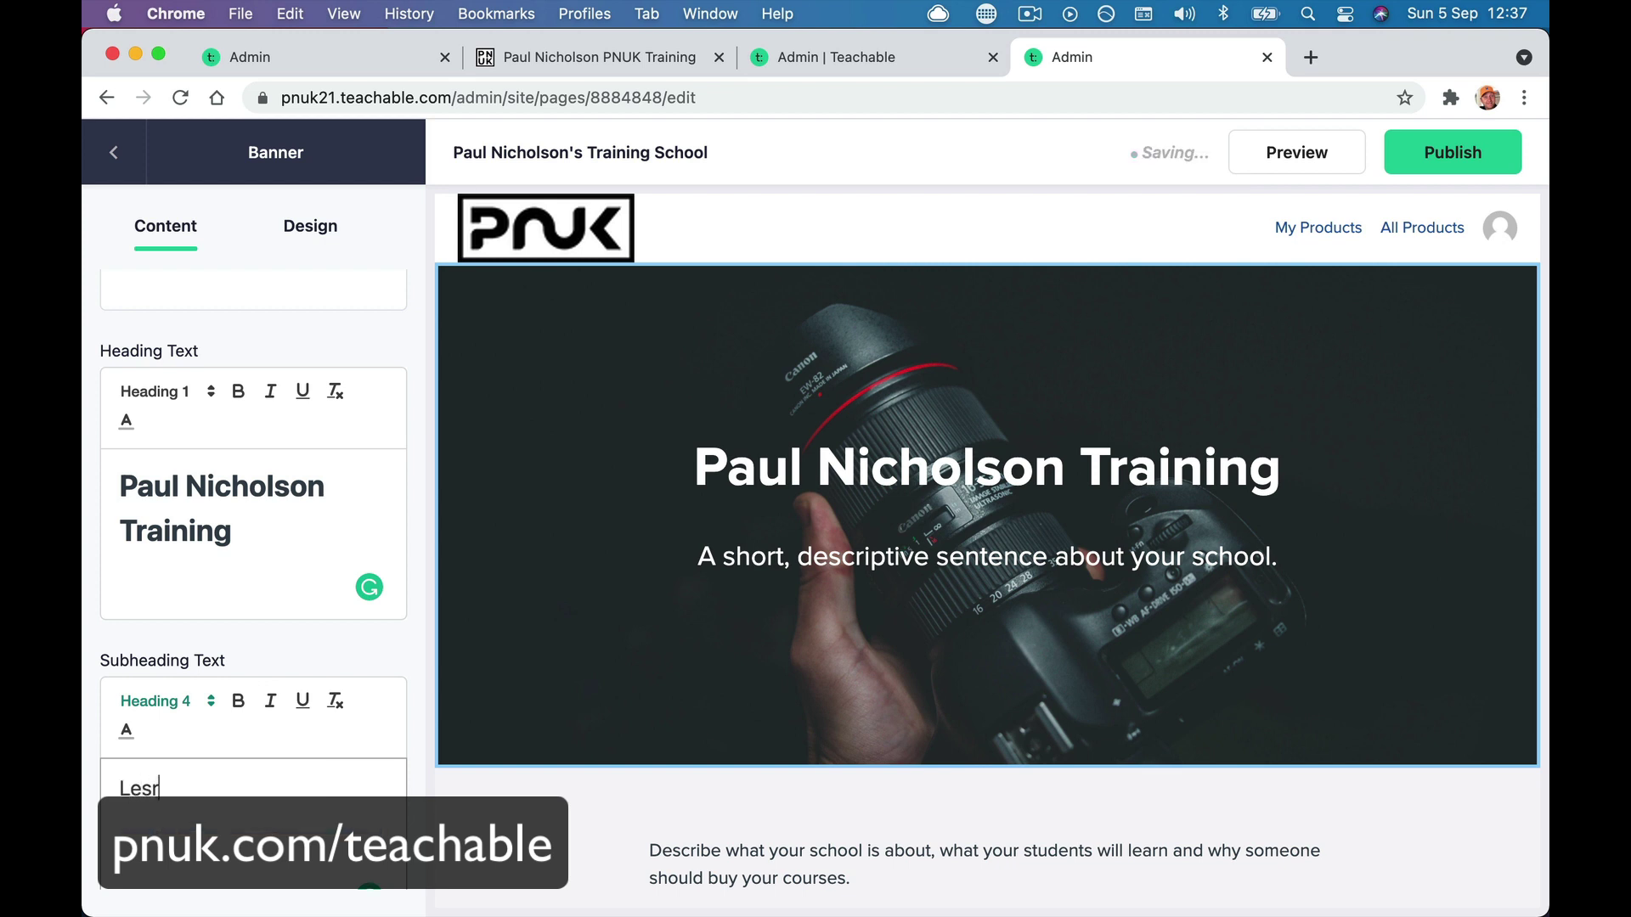
{"action": "type", "text": "n"}
{"action": "key", "text": "BackSpace"}
{"action": "type", "text": "Even"}
{"action": "key", "text": "BackSpace"}
{"action": "key", "text": "BackSpace"}
{"action": "key", "text": "BackSpace"}
{"action": "key", "text": "BackSpace"}
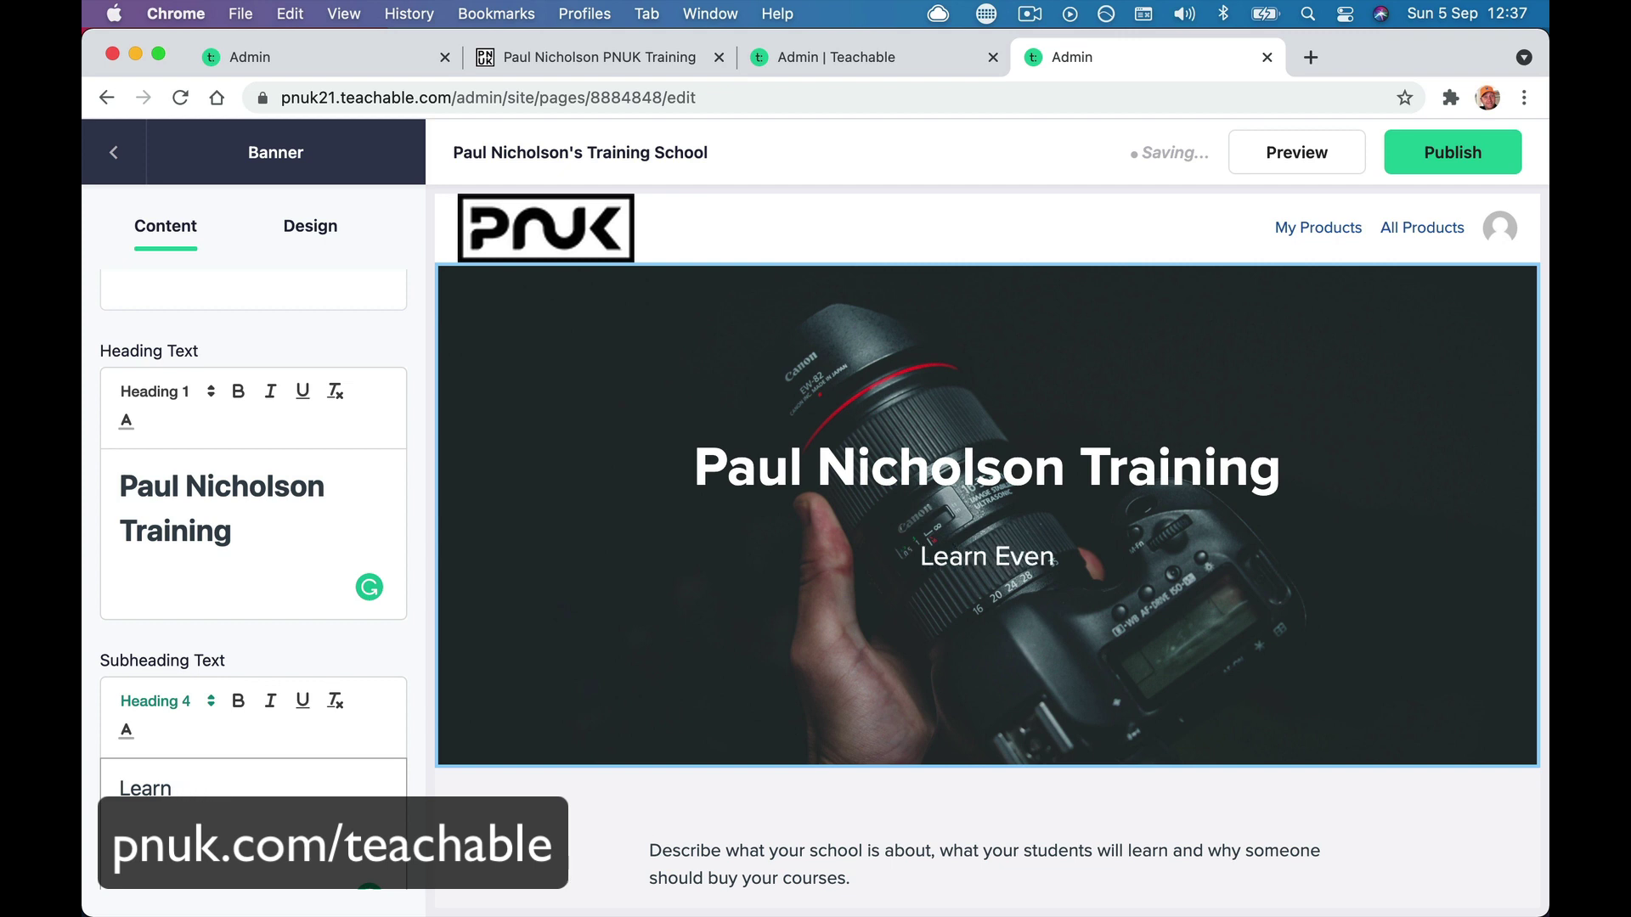
{"action": "type", "text": "About O"}
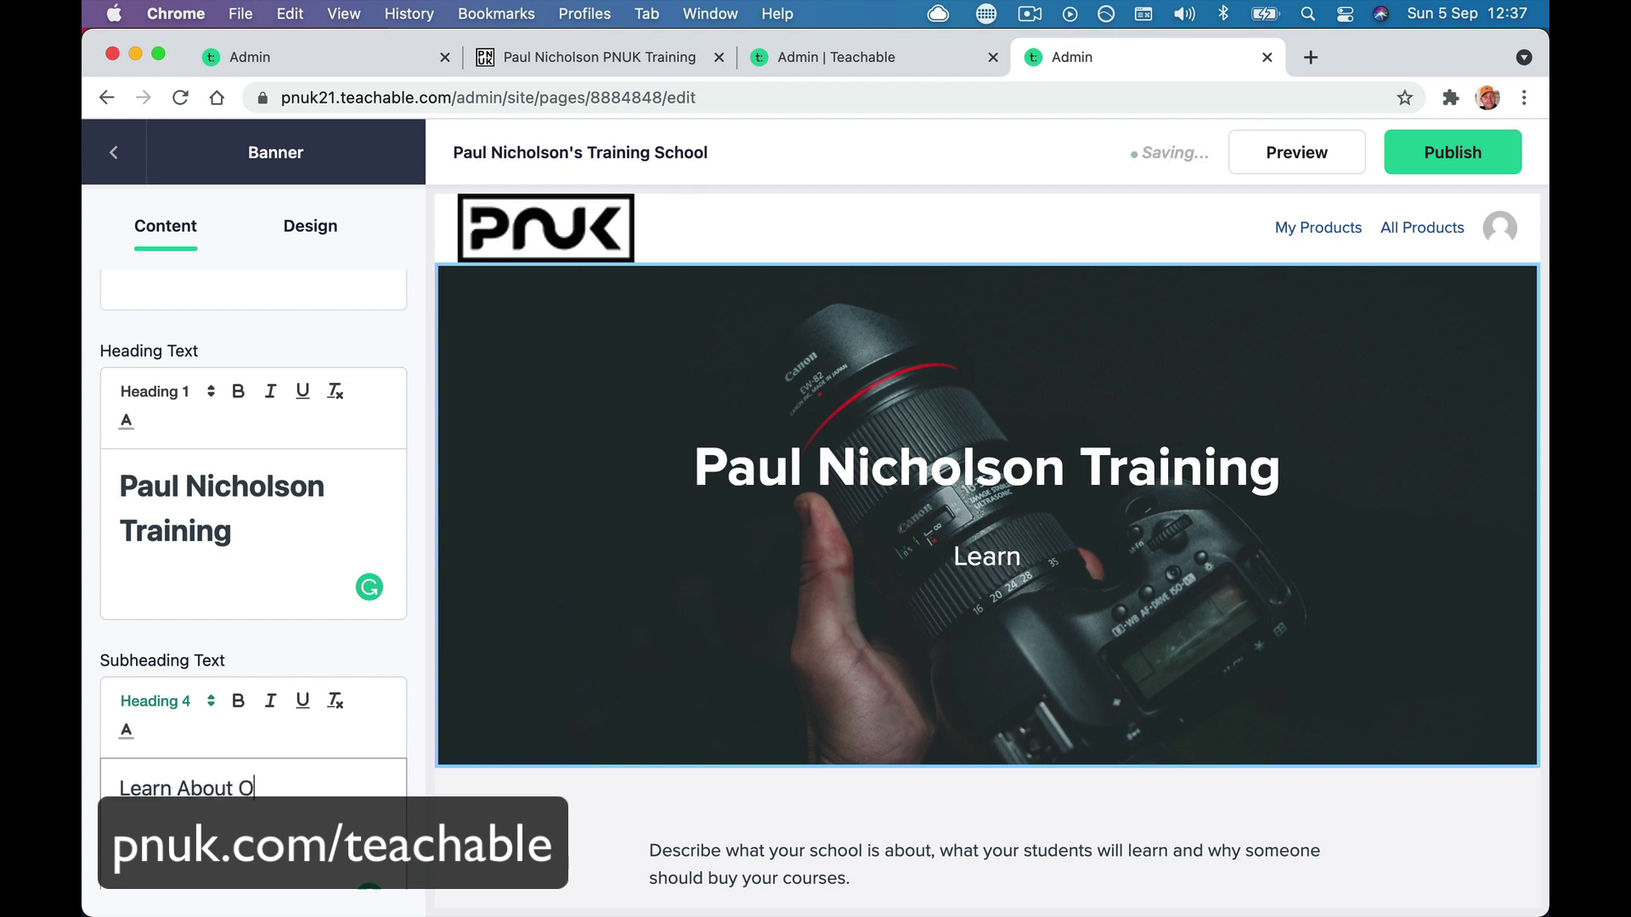
{"action": "type", "text": "nline Business"}
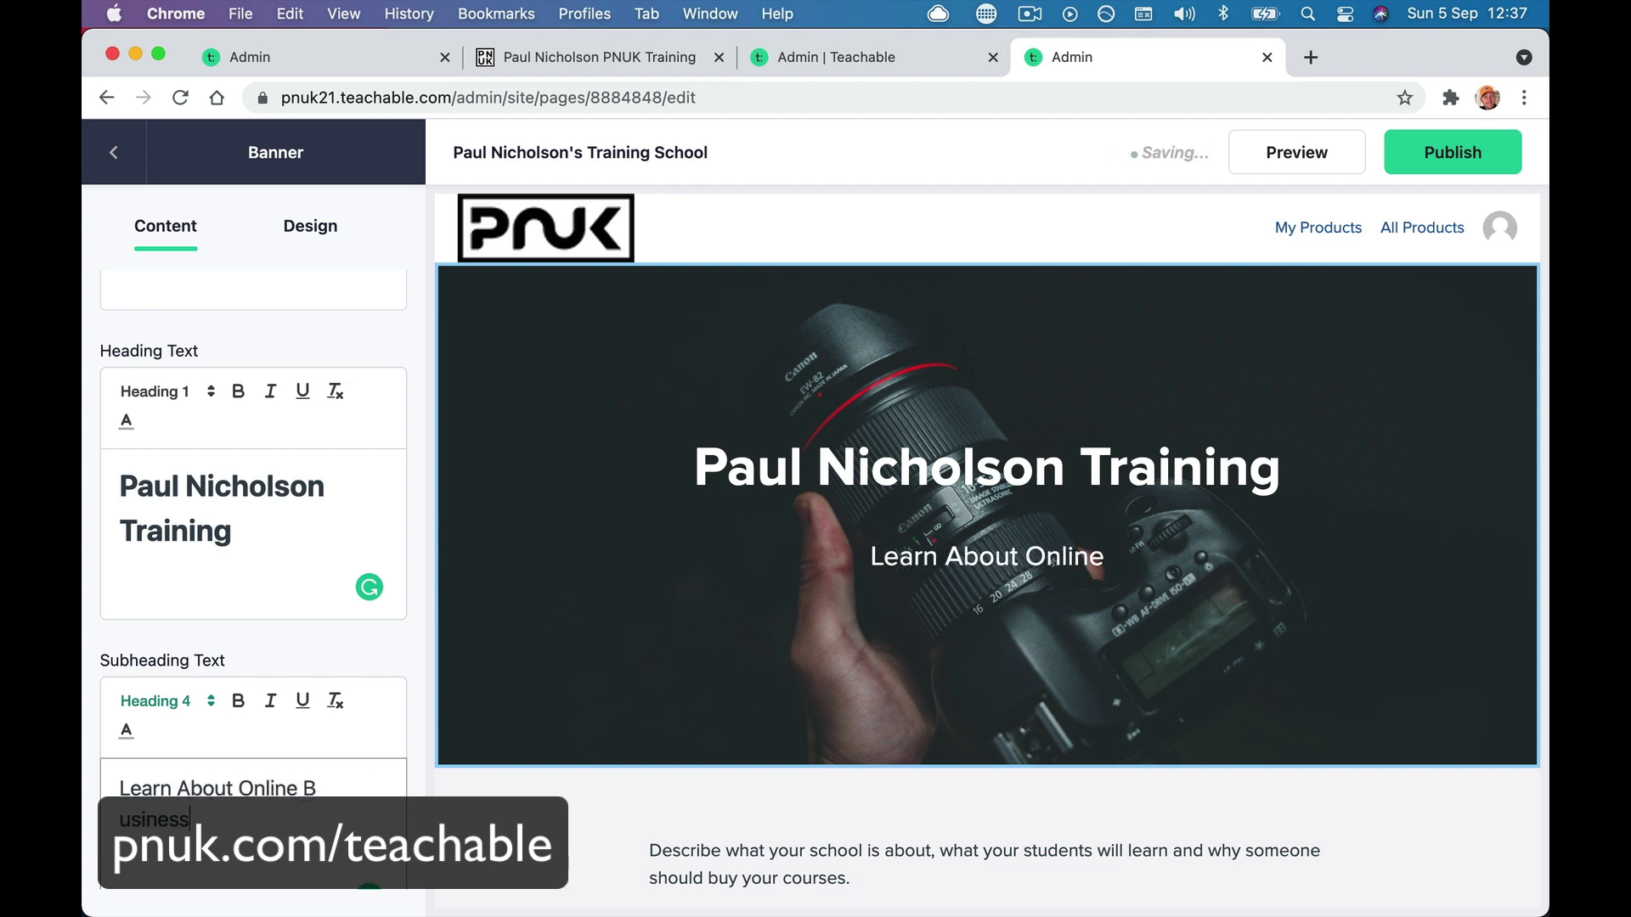
{"action": "left_click", "coordinate": [120, 819]}
{"action": "key", "text": "BackSpace"}
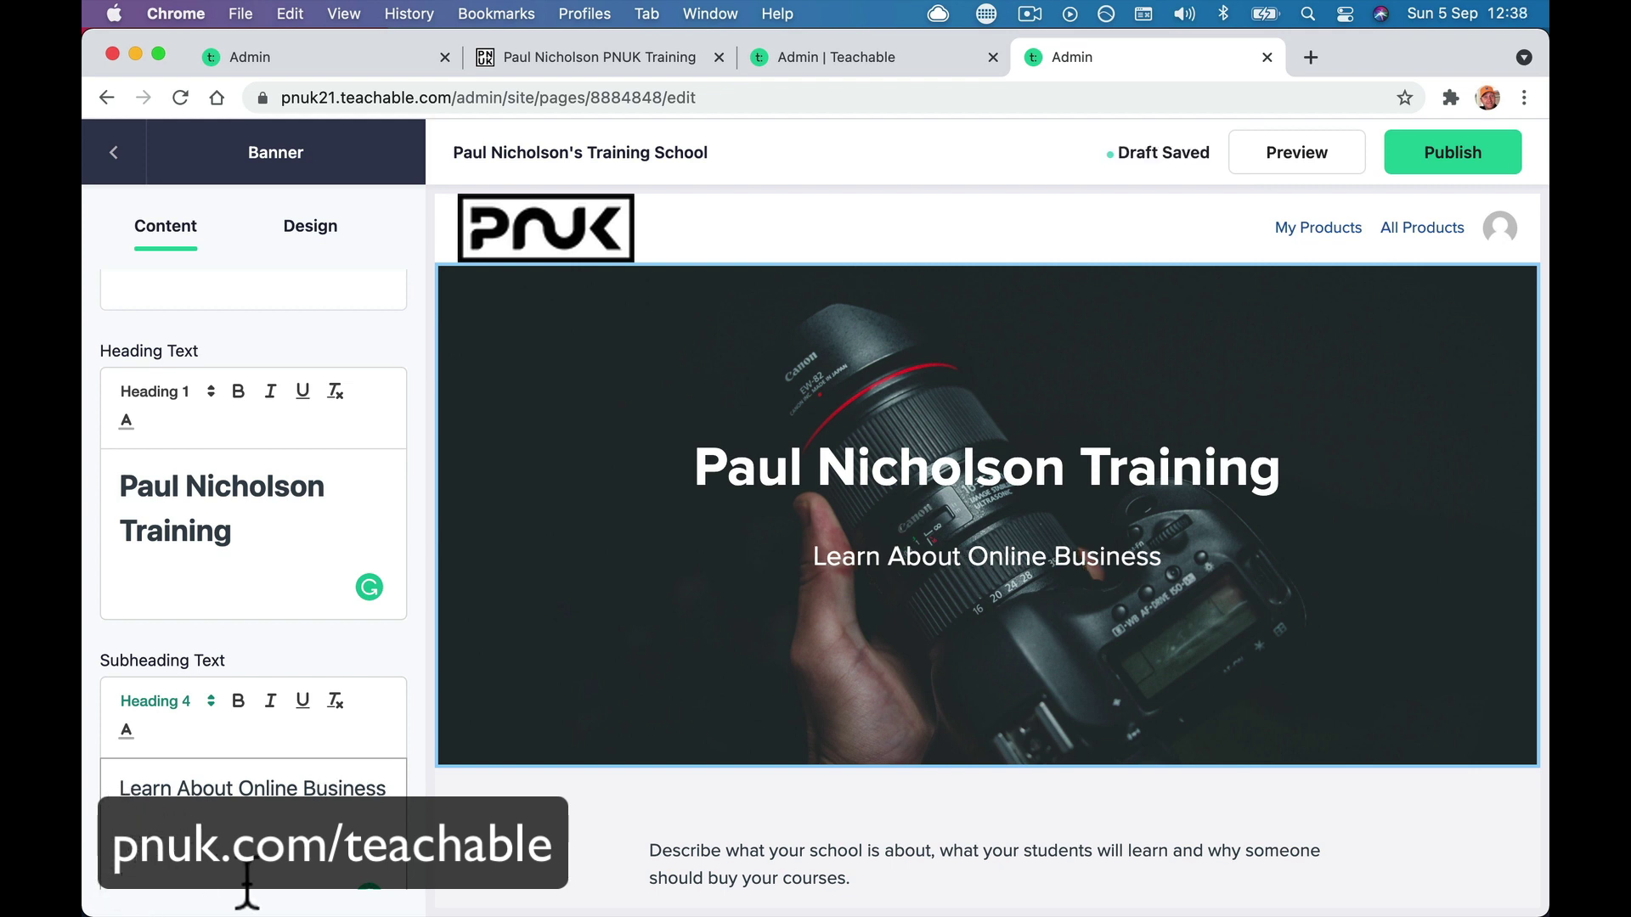
{"action": "scroll", "coordinate": [246, 891], "scroll_direction": "down", "scroll_amount": 3}
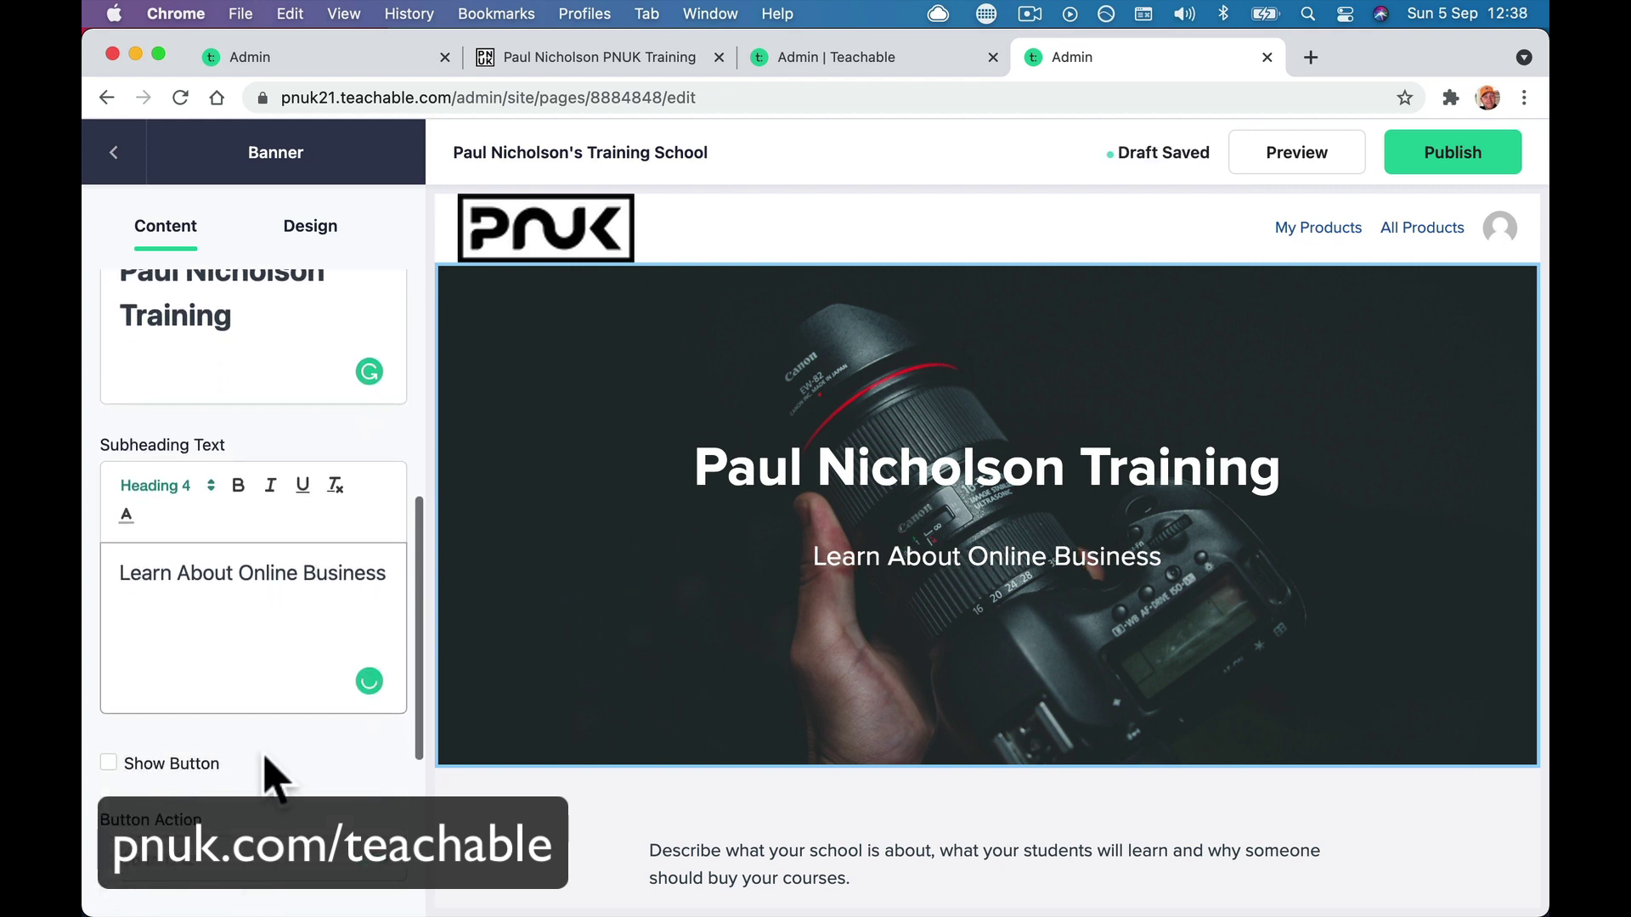
Show a banner button with action Go to URL and text 'Signup Now'.
{"action": "triple_click", "coordinate": [145, 764]}
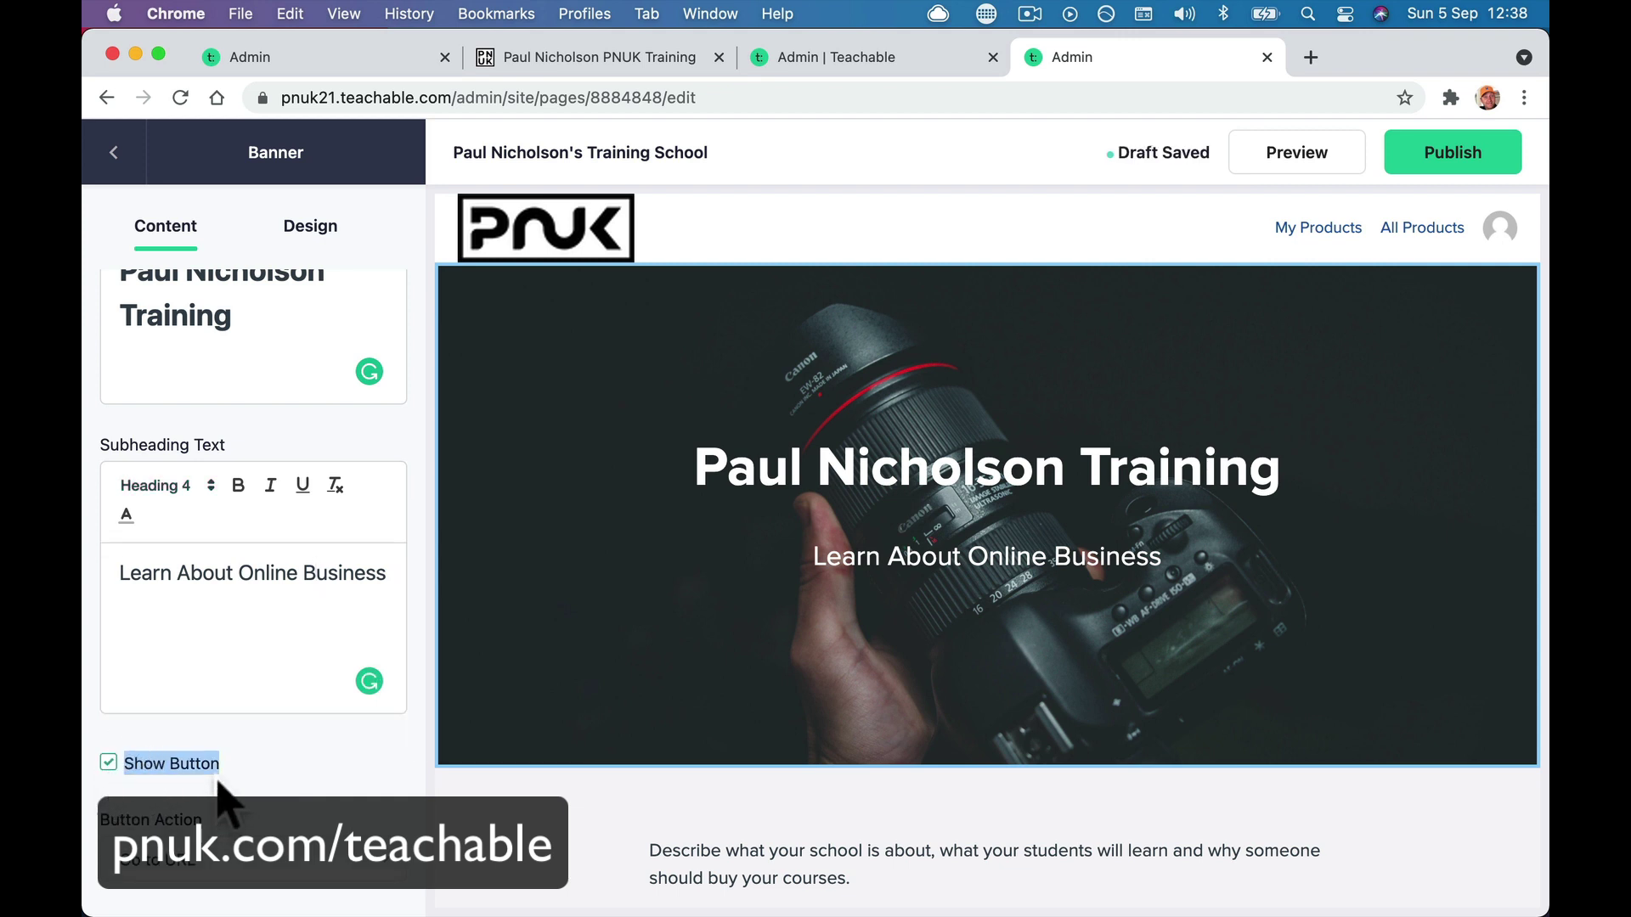
{"action": "scroll", "coordinate": [306, 769], "scroll_direction": "down", "scroll_amount": 3}
{"action": "left_click", "coordinate": [379, 677]}
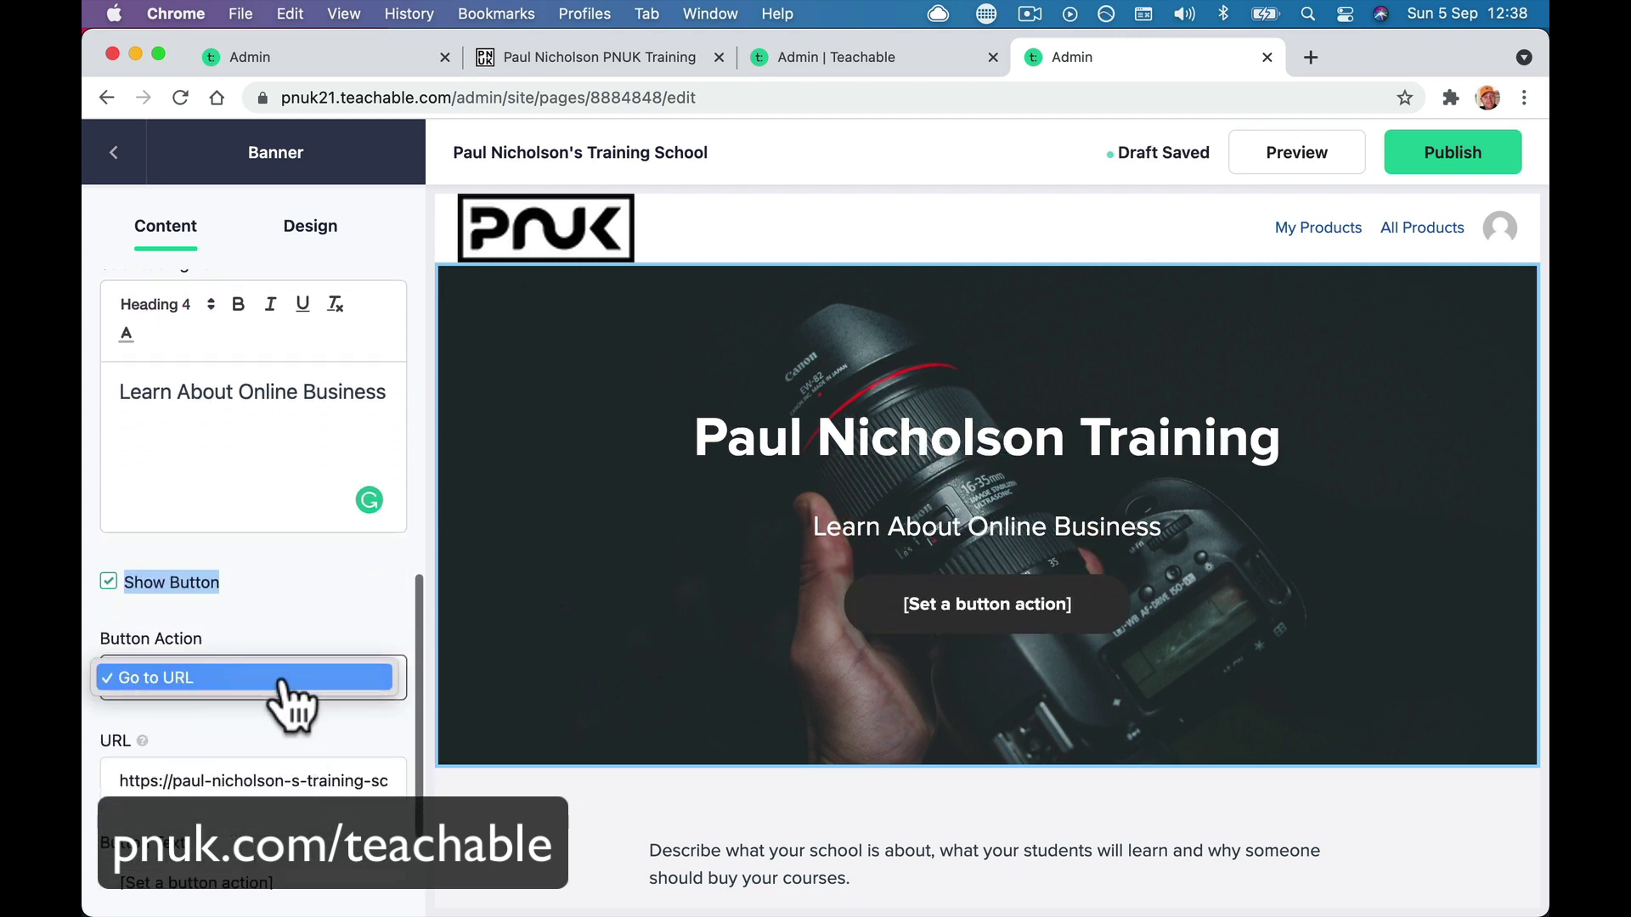
{"action": "left_click", "coordinate": [393, 680]}
{"action": "left_click", "coordinate": [383, 686]}
{"action": "left_click", "coordinate": [374, 737]}
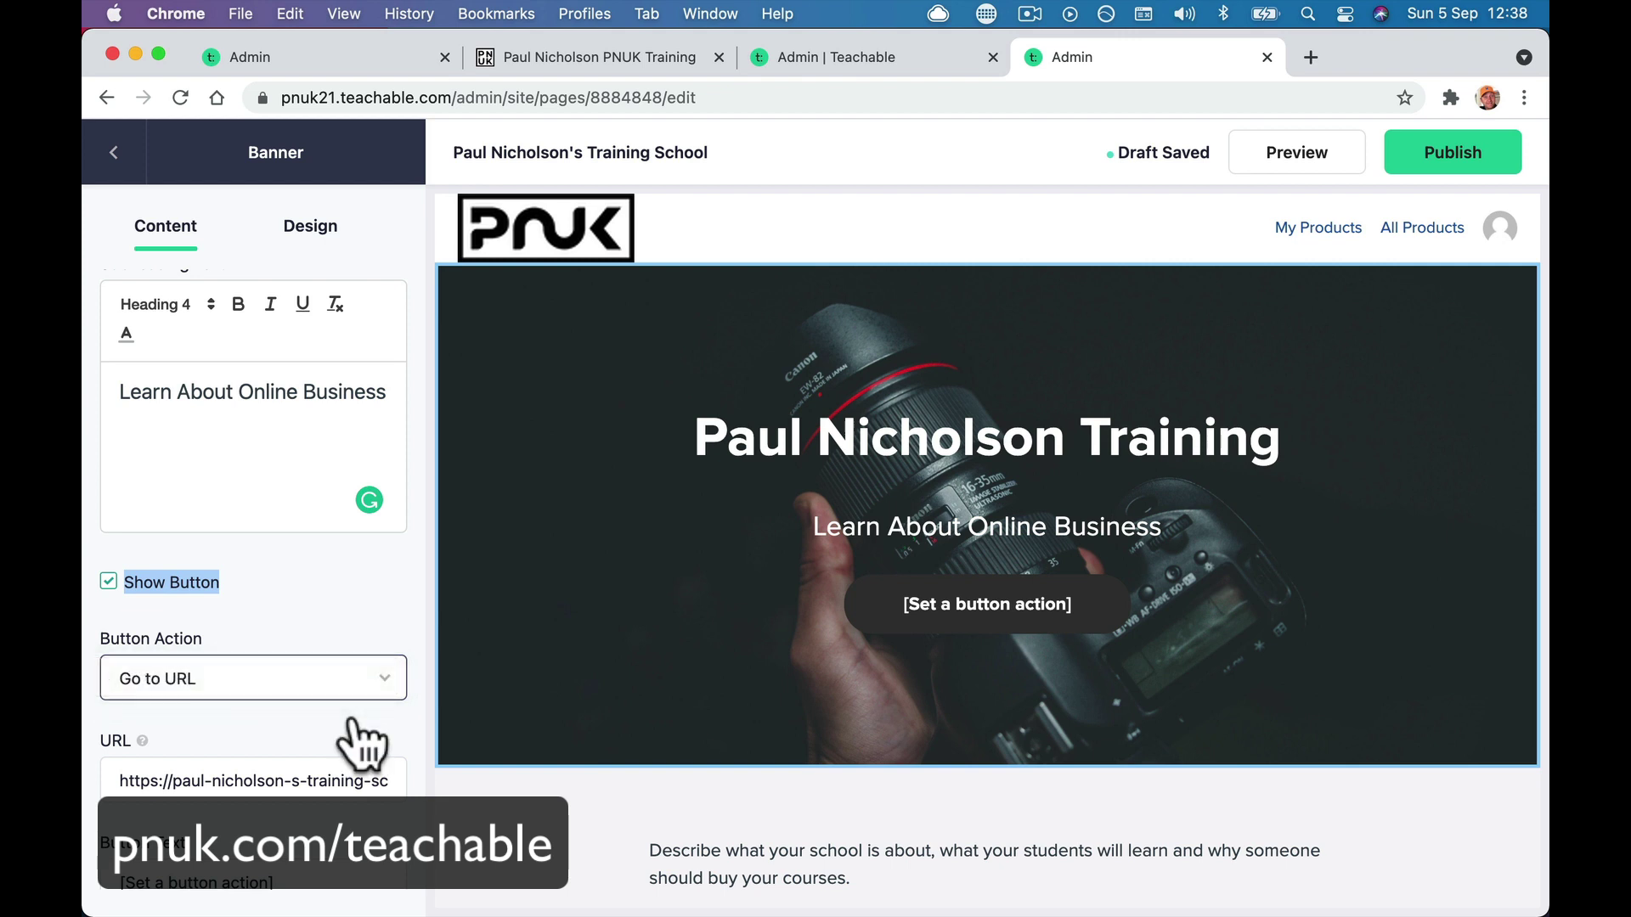
{"action": "scroll", "coordinate": [364, 746], "scroll_direction": "down", "scroll_amount": 3}
{"action": "left_click", "coordinate": [288, 771]}
{"action": "key", "text": "super+a"}
{"action": "type", "text": "Signup"}
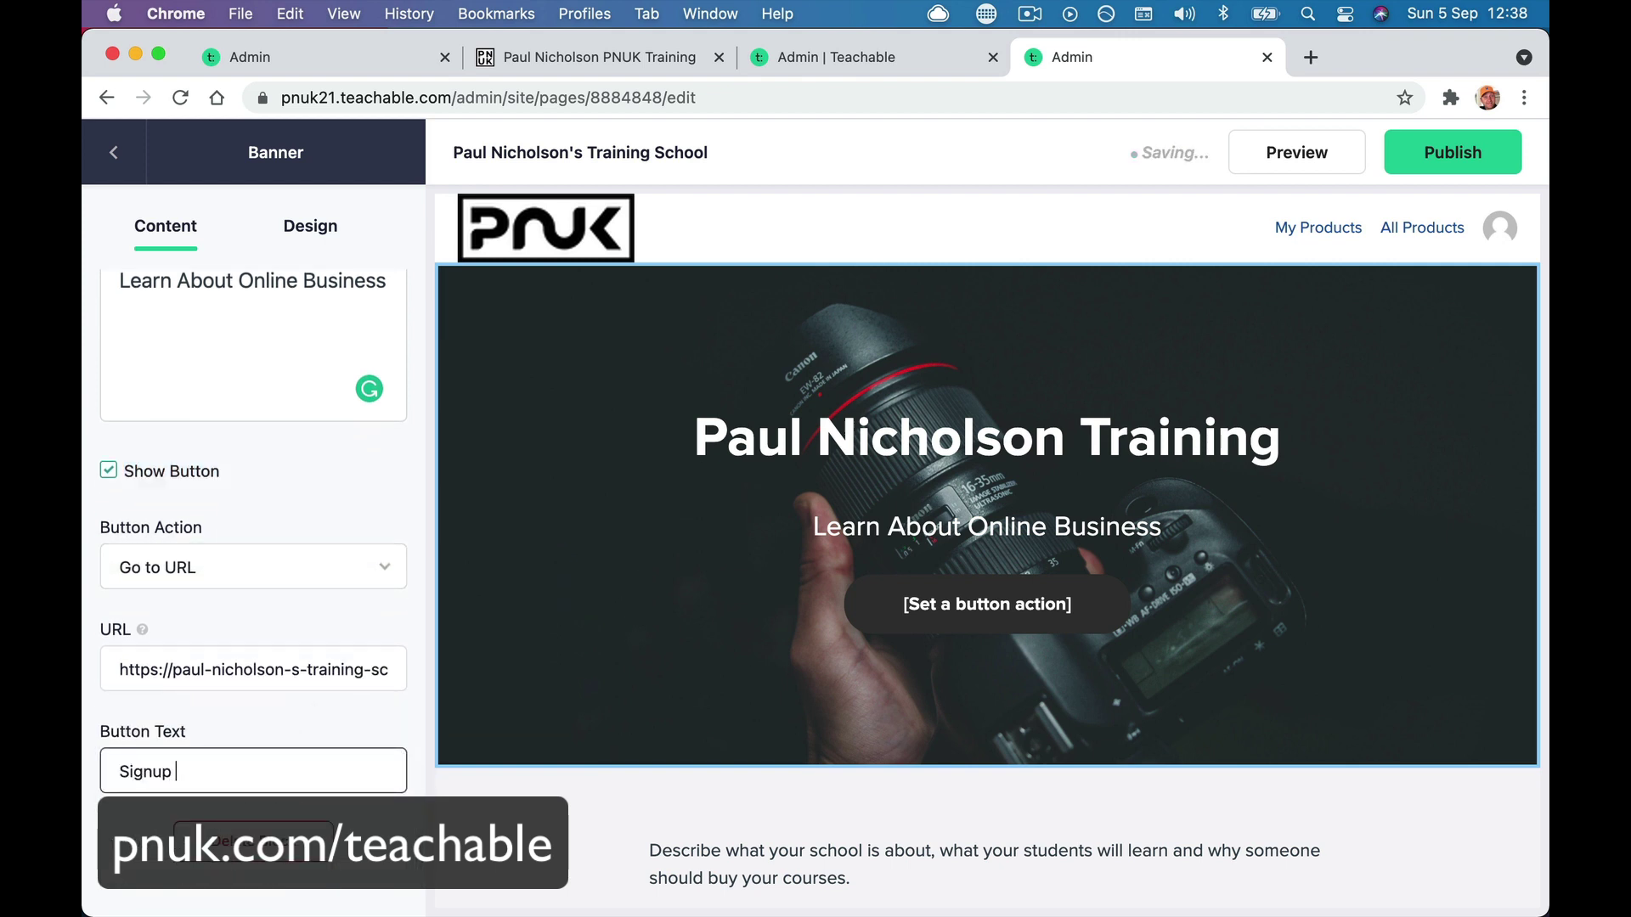
{"action": "type", "text": " Now"}
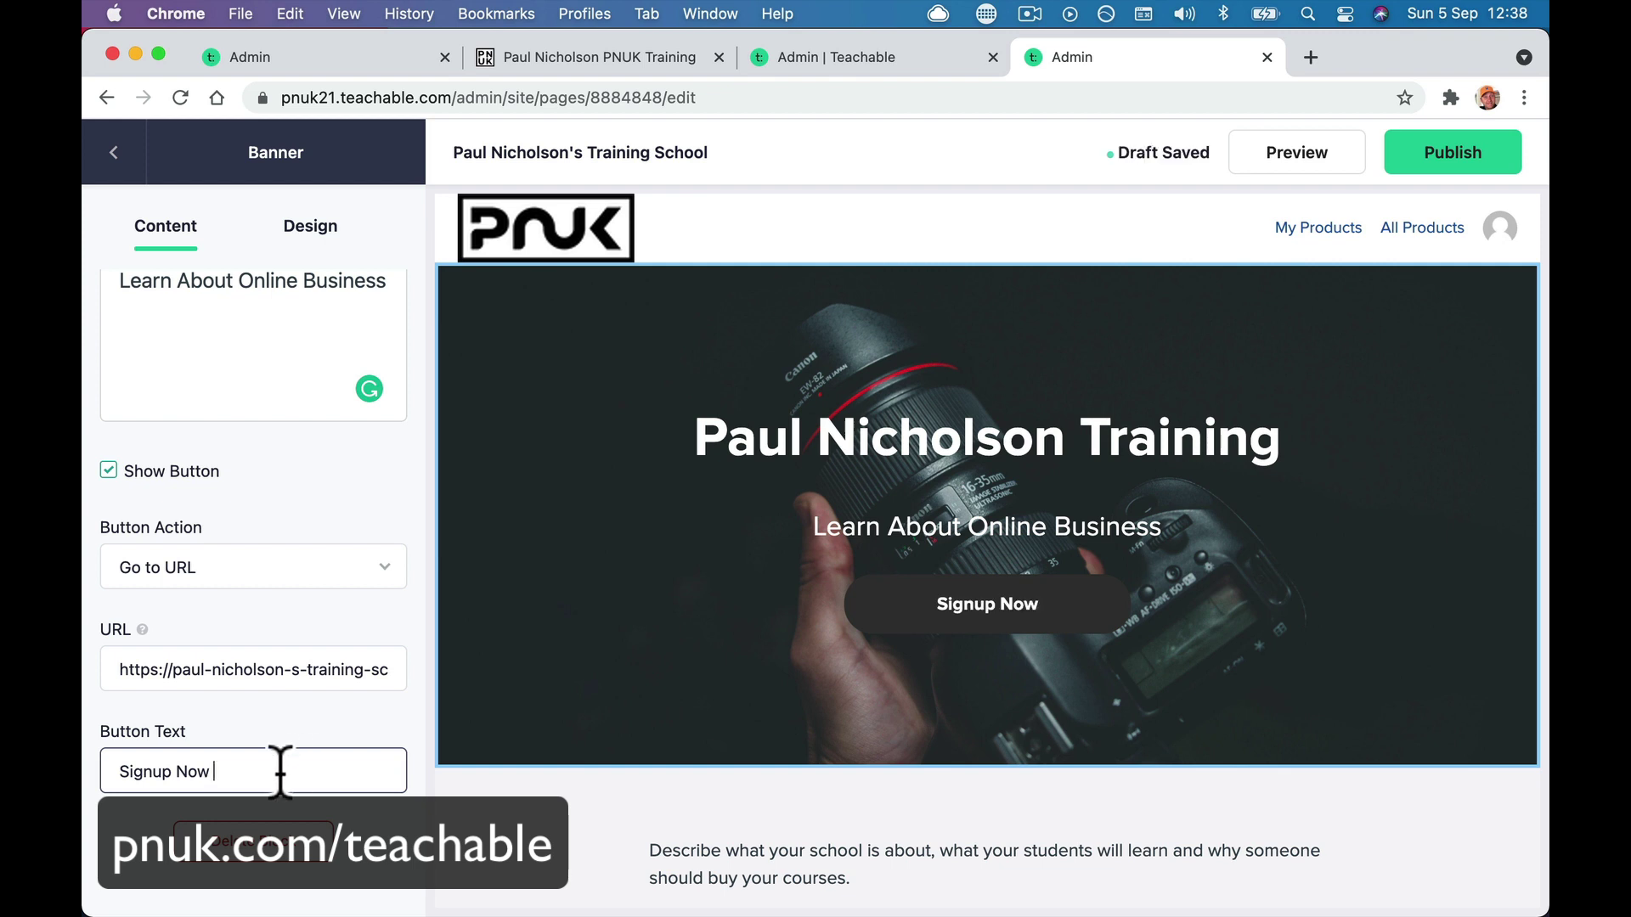
{"action": "left_click", "coordinate": [386, 569]}
{"action": "left_click", "coordinate": [338, 584]}
{"action": "left_click", "coordinate": [284, 670]}
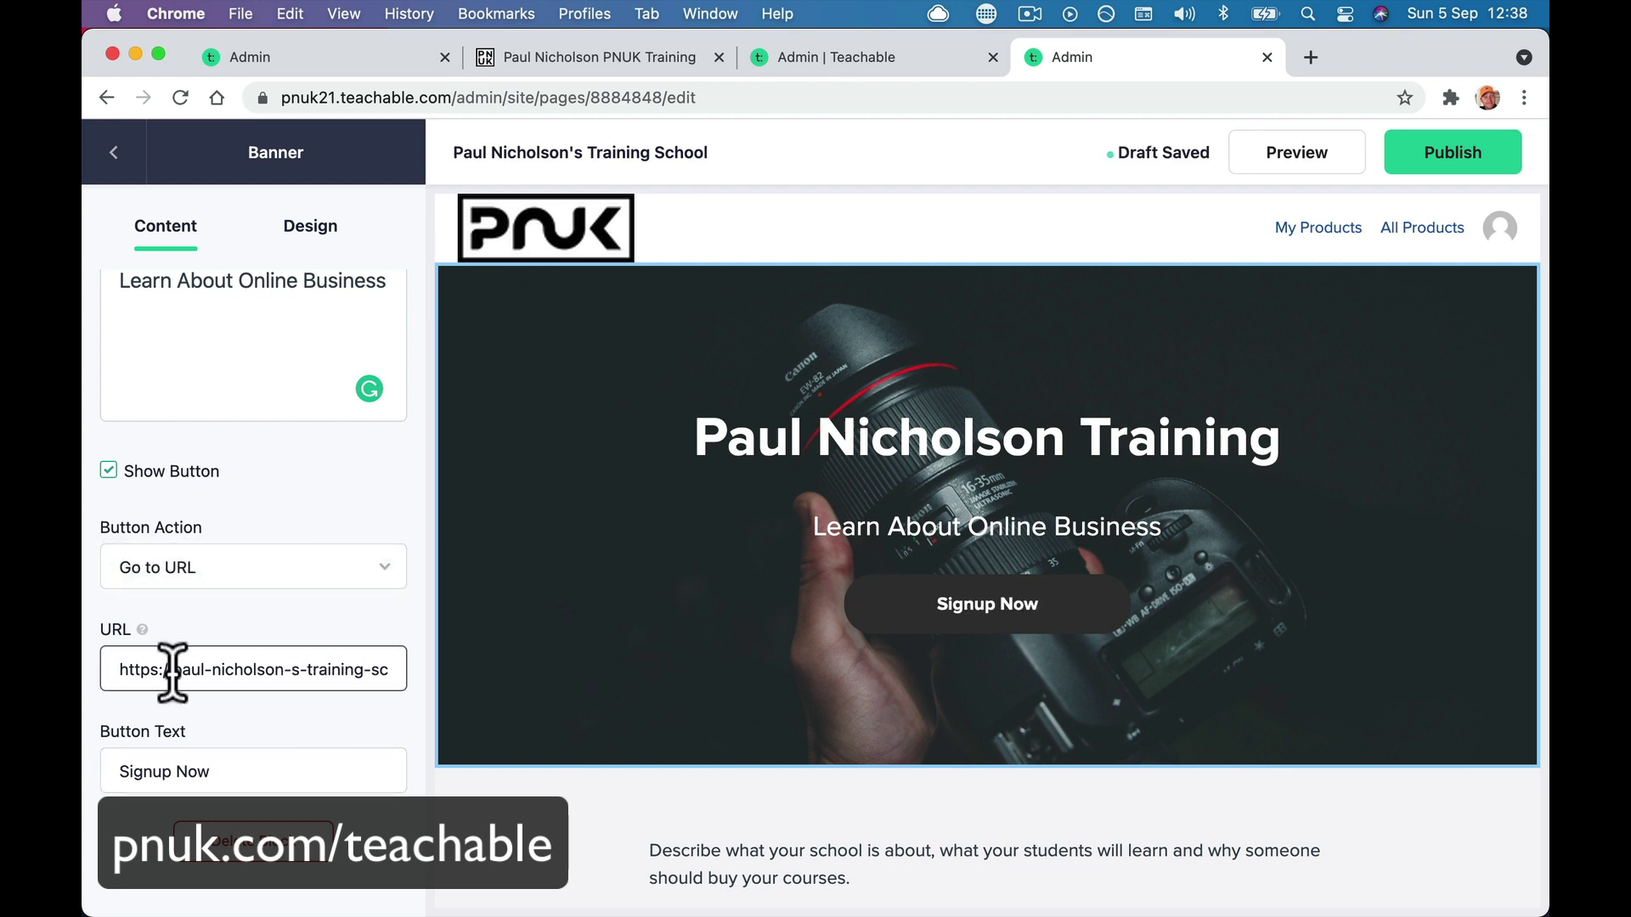
{"action": "key", "text": "super+a"}
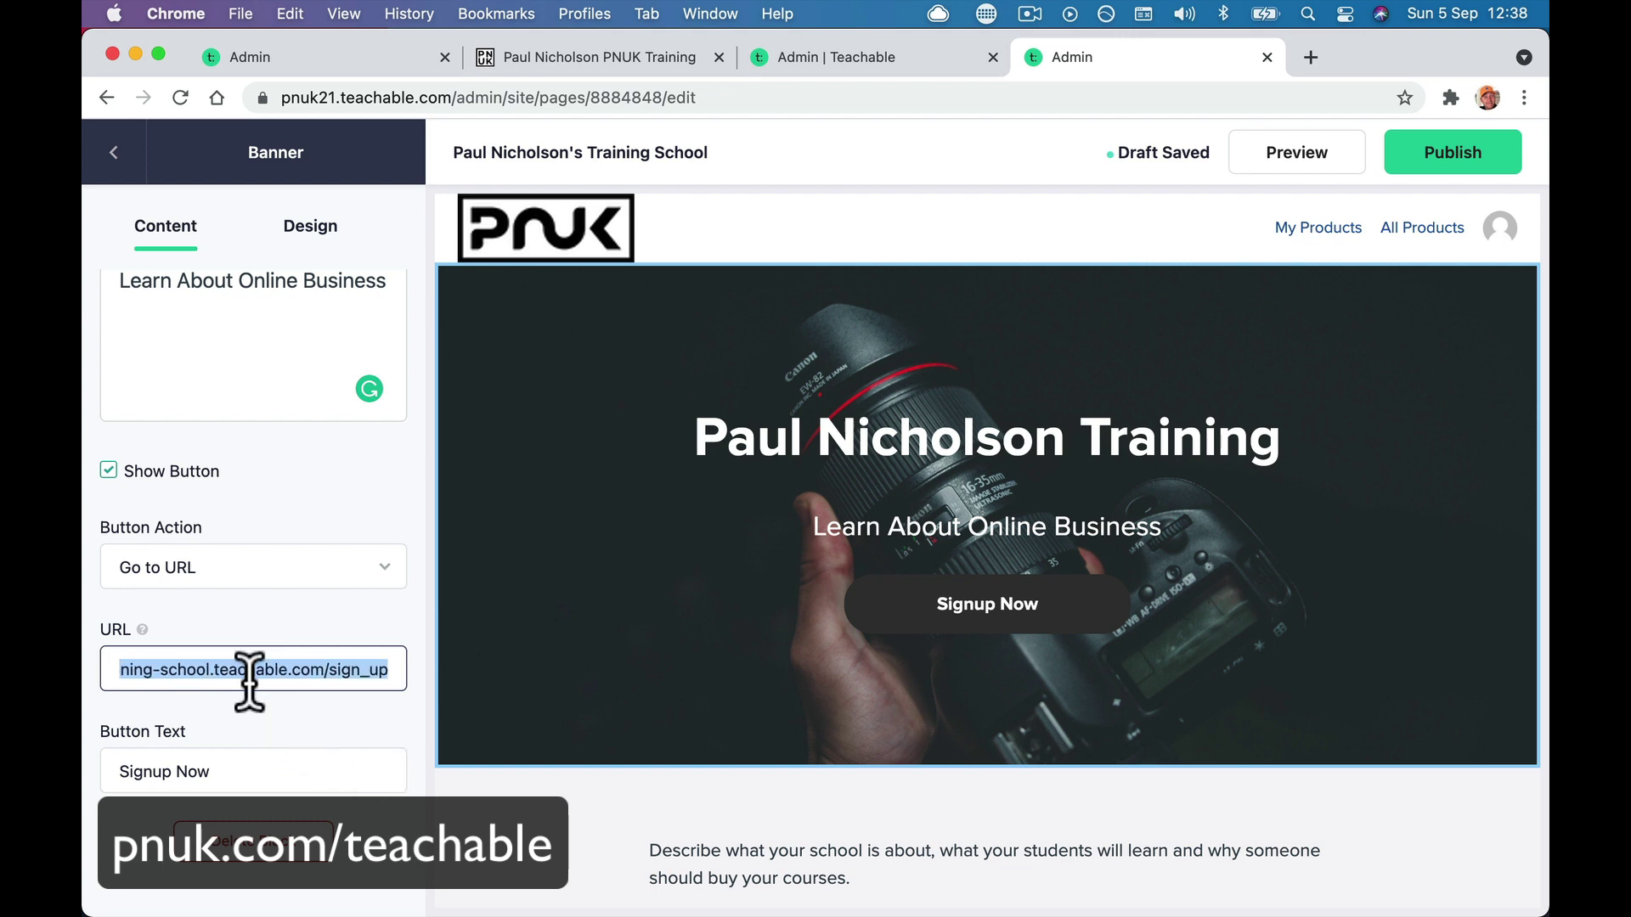
{"action": "left_click", "coordinate": [240, 671]}
{"action": "mouse_move", "coordinate": [212, 669]}
{"action": "left_mouse_down"}
{"action": "mouse_move", "coordinate": [91, 670]}
{"action": "mouse_move", "coordinate": [185, 669]}
{"action": "left_mouse_up"}
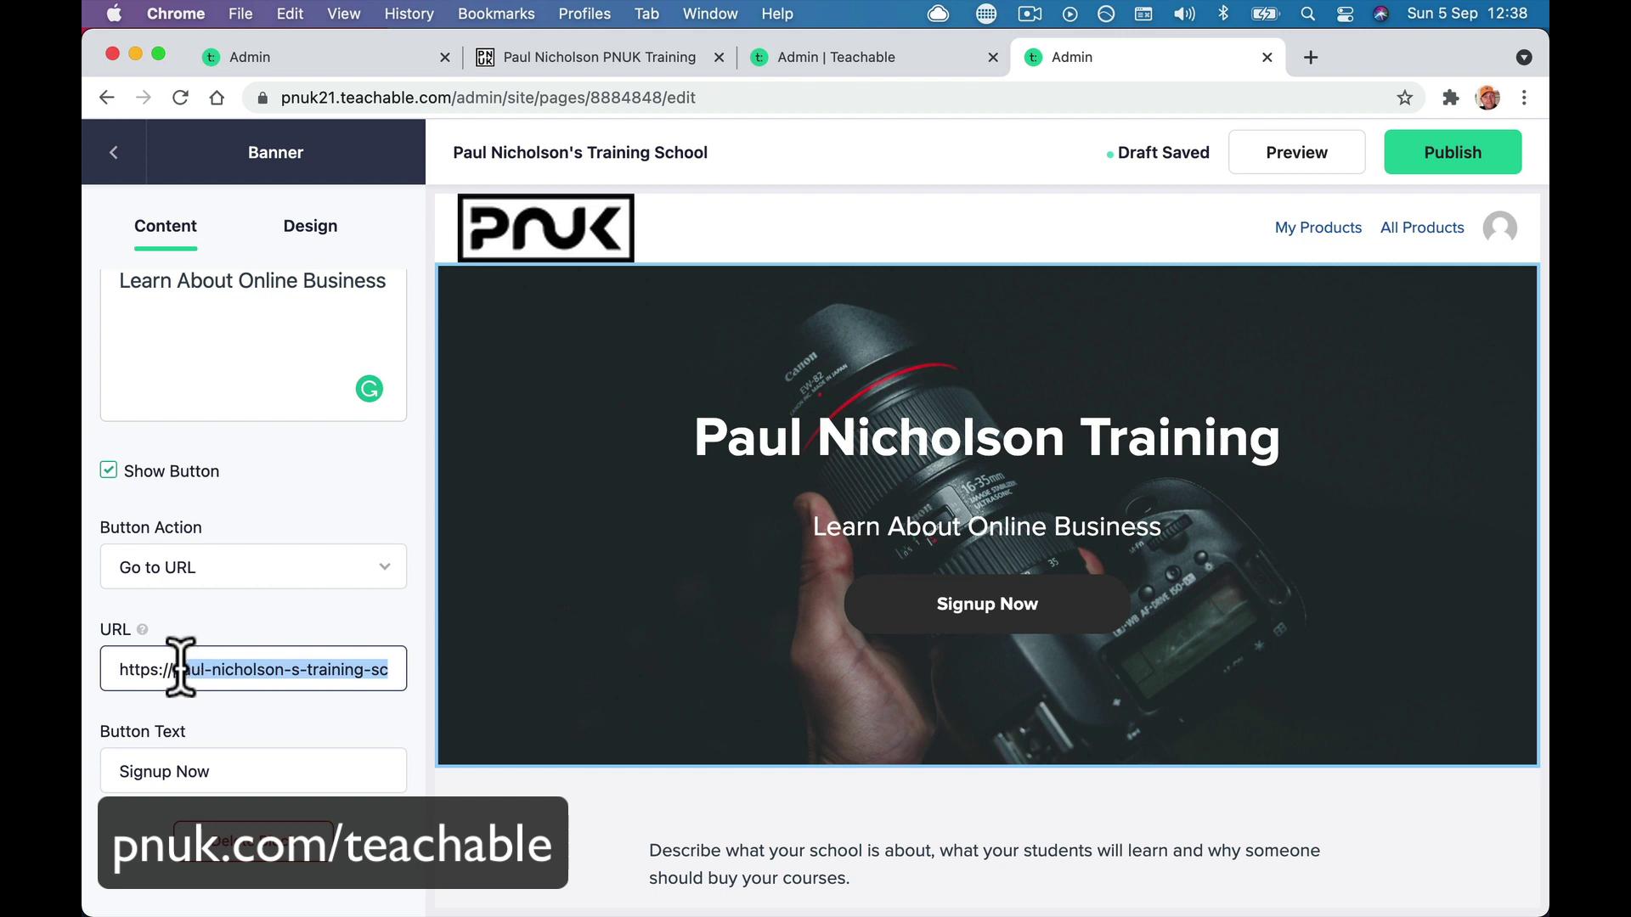
{"action": "type", "text": "pnuk21.teachable.com/sign_"}
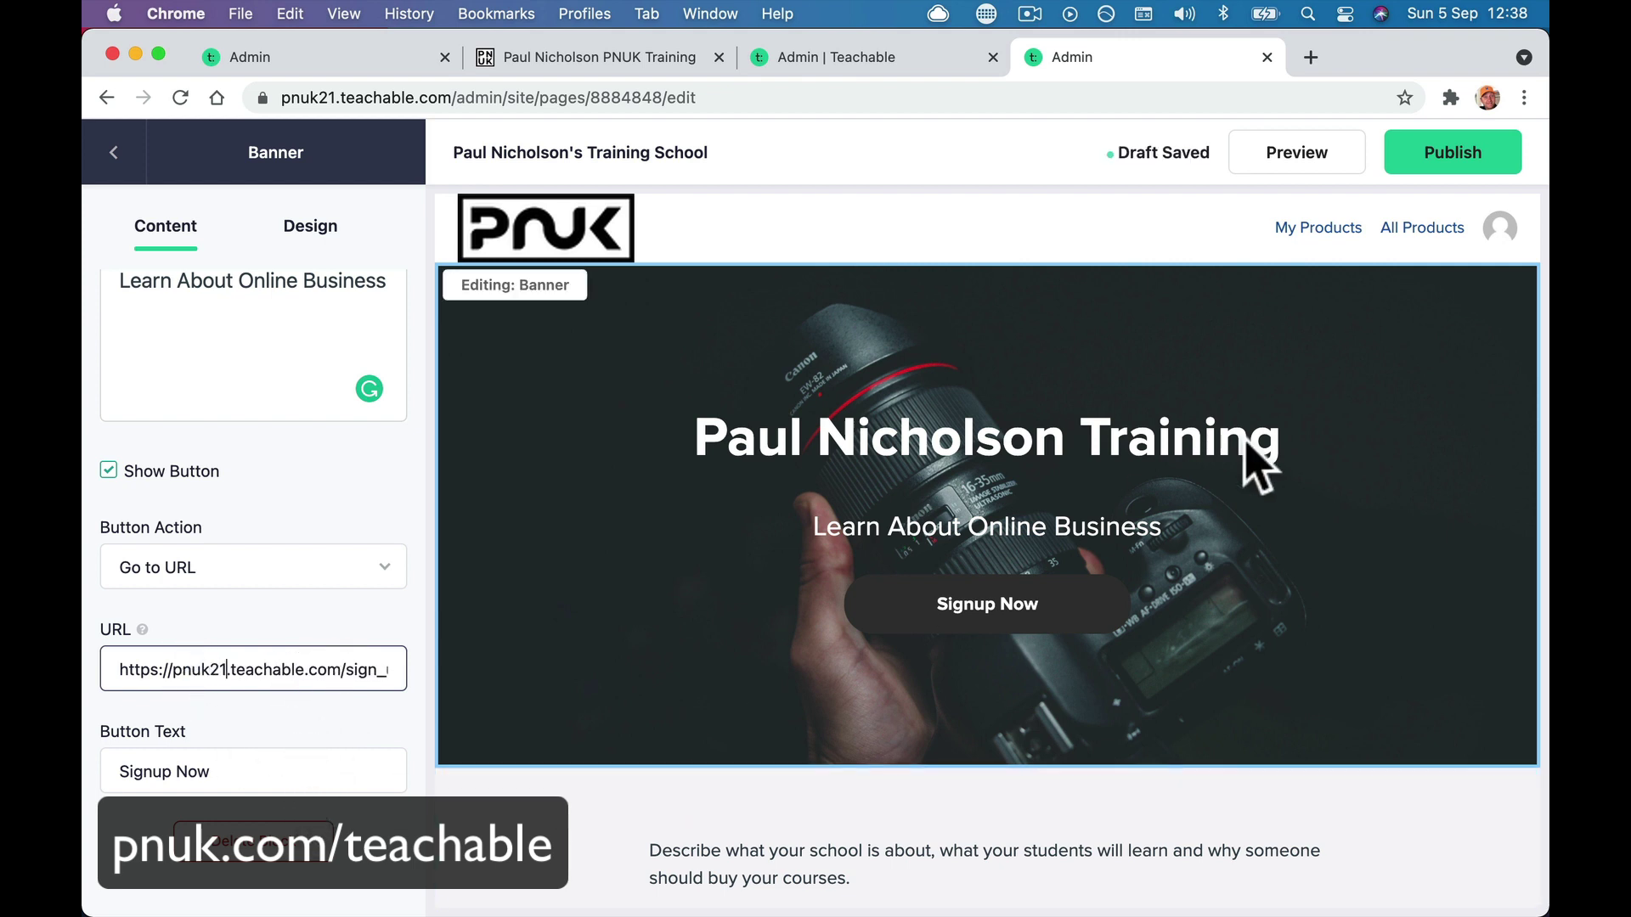
{"action": "scroll", "coordinate": [633, 590], "scroll_direction": "down", "scroll_amount": 3}
Replace the first text paragraph with 'Youtube Online Business Training For You And Your Team.'.
{"action": "scroll", "coordinate": [633, 591], "scroll_direction": "down", "scroll_amount": 3}
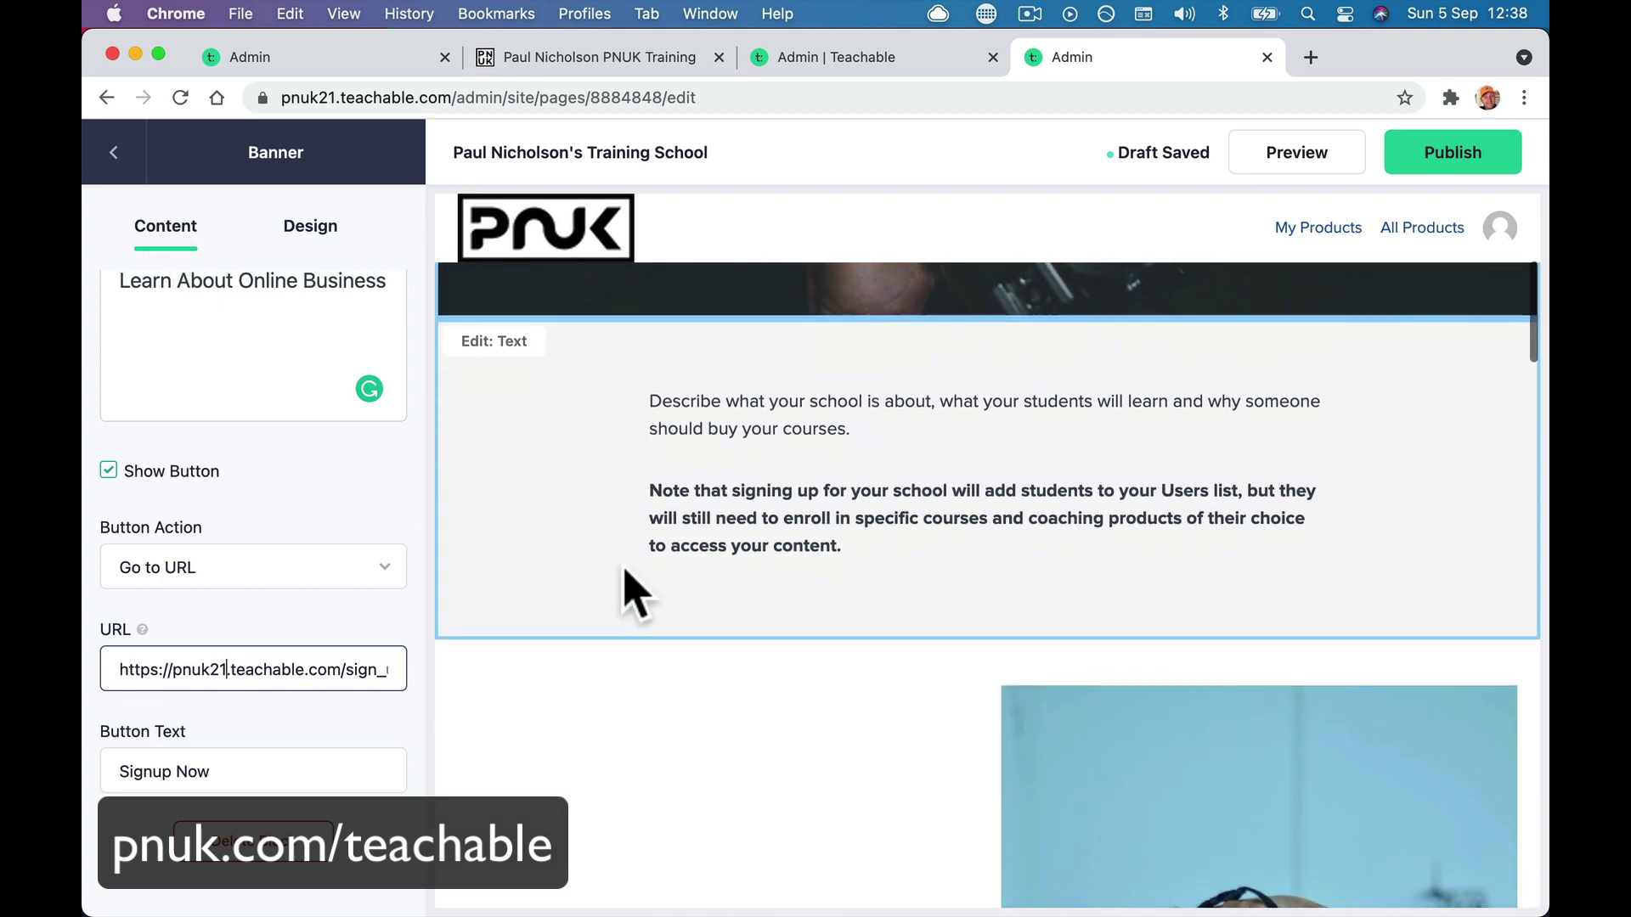
{"action": "left_click", "coordinate": [671, 576]}
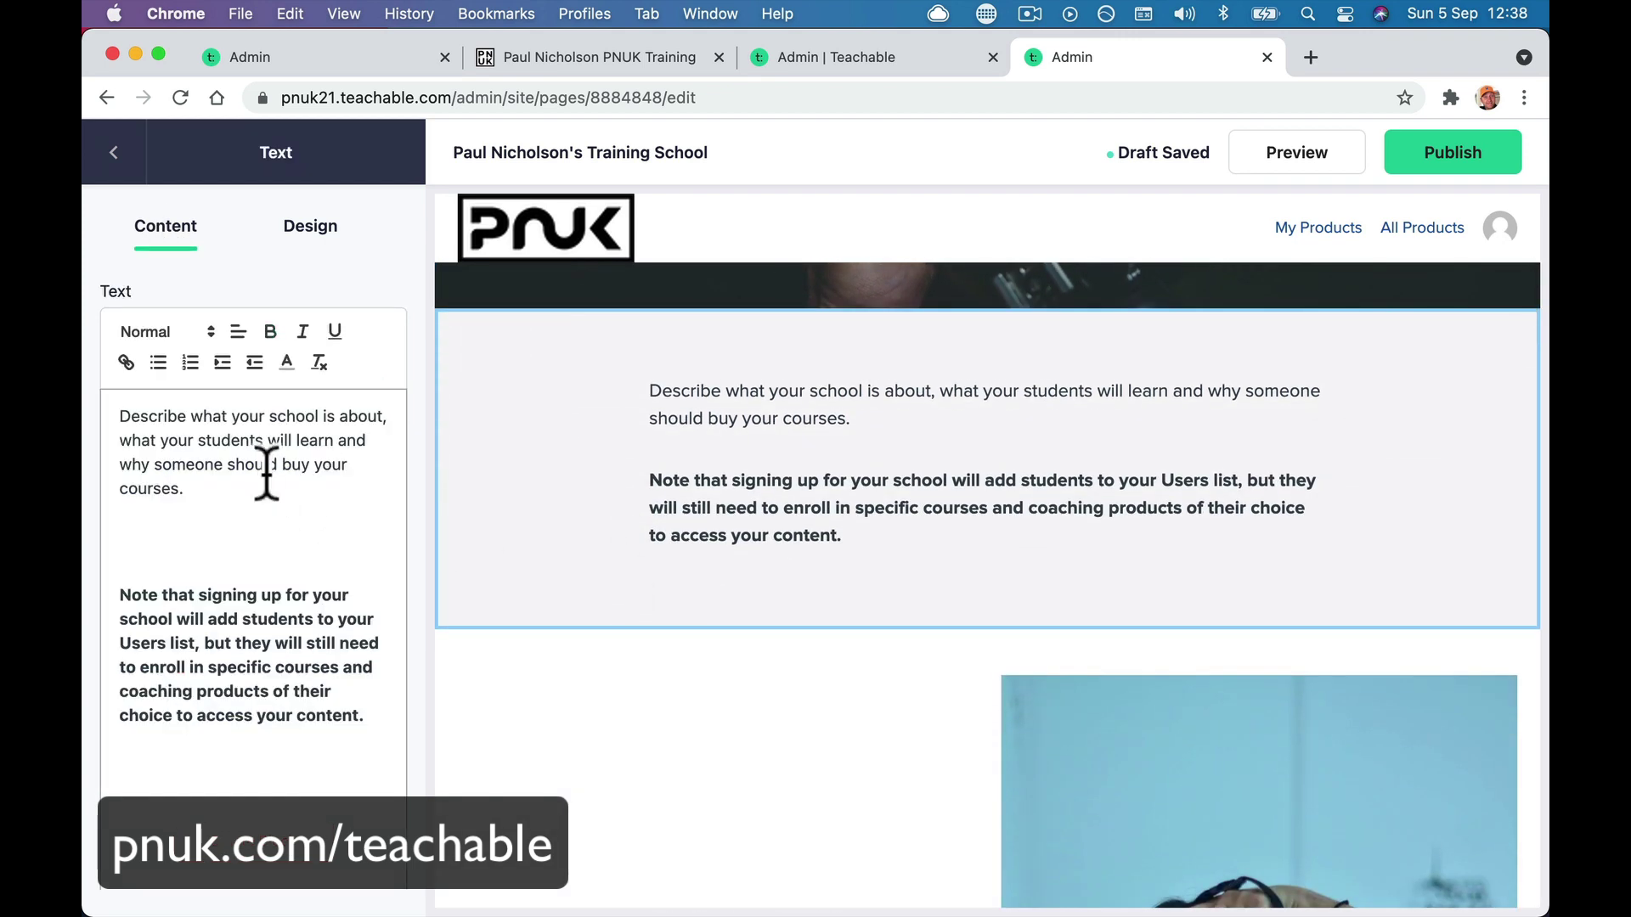
{"action": "left_click_drag", "start_coordinate": [212, 489], "coordinate": [102, 418]}
{"action": "key", "text": "BackSpace"}
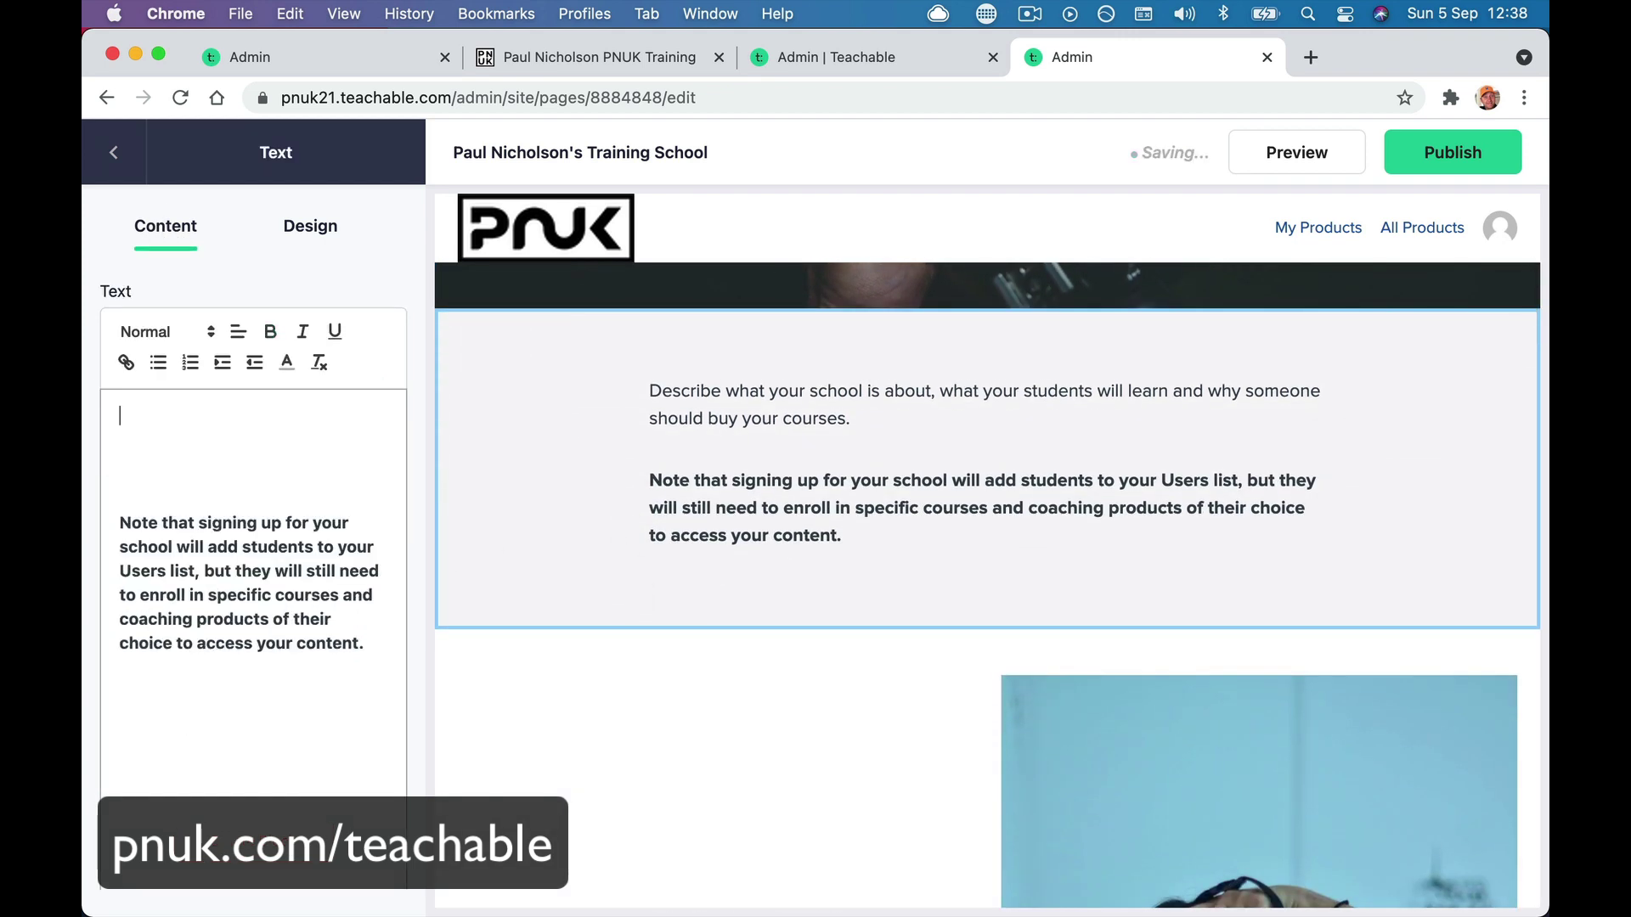
{"action": "type", "text": "Youtube Onlie"}
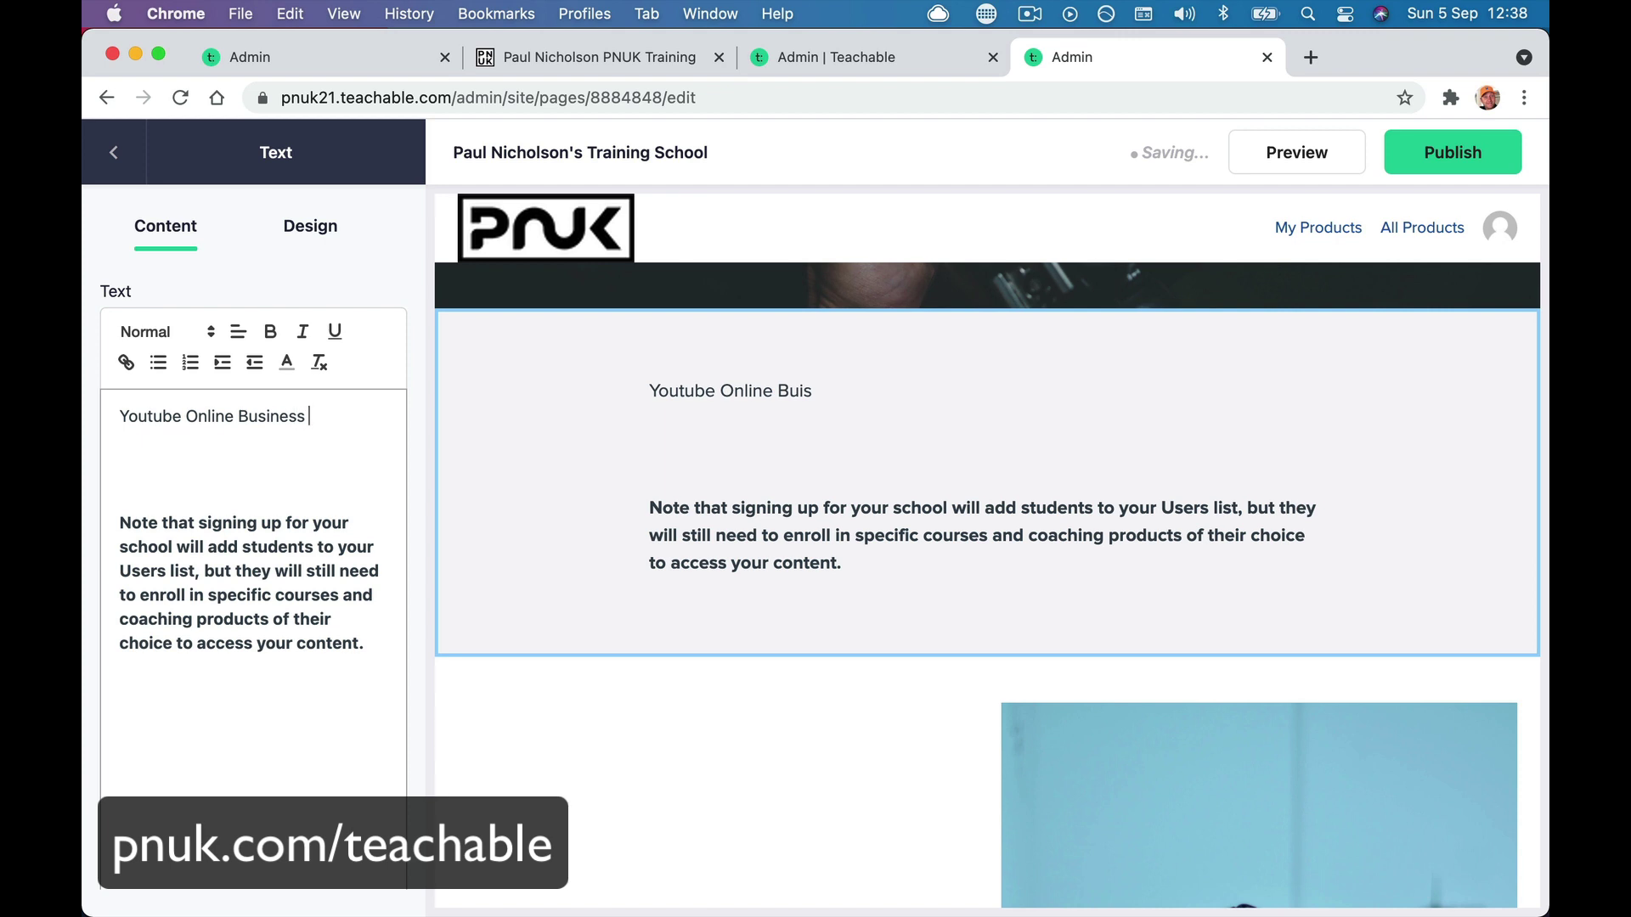
{"action": "type", "text": "DFo"}
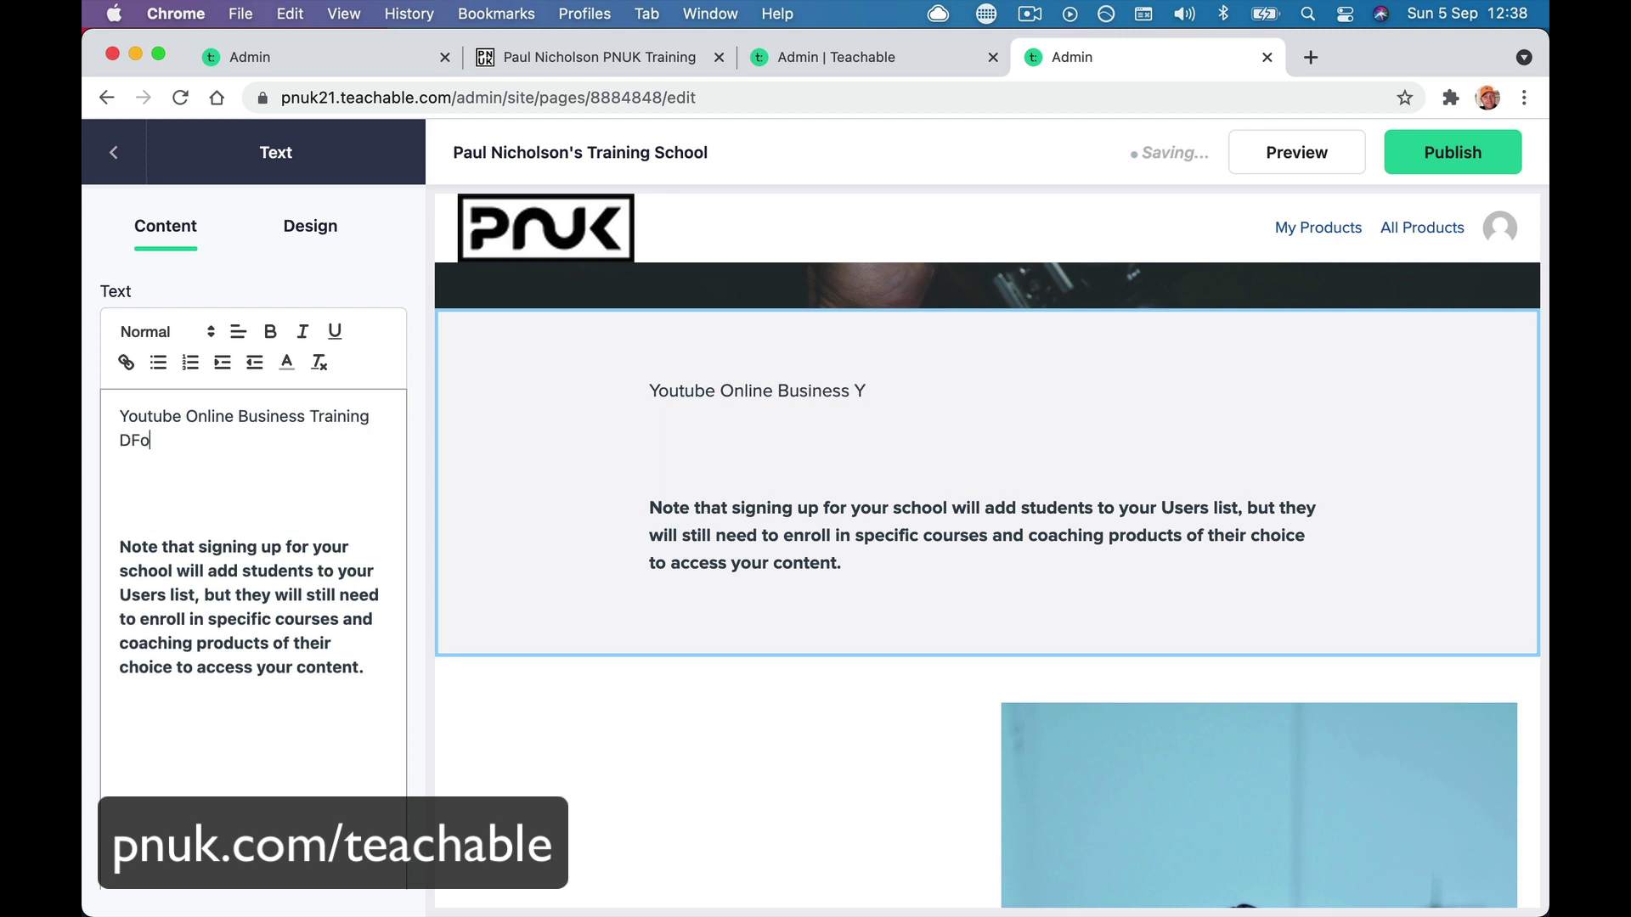
{"action": "key", "text": "BackSpace"}
{"action": "key", "text": "BackSpace"}
{"action": "key", "text": "BackSpace"}
{"action": "type", "text": "For You And Your Team."}
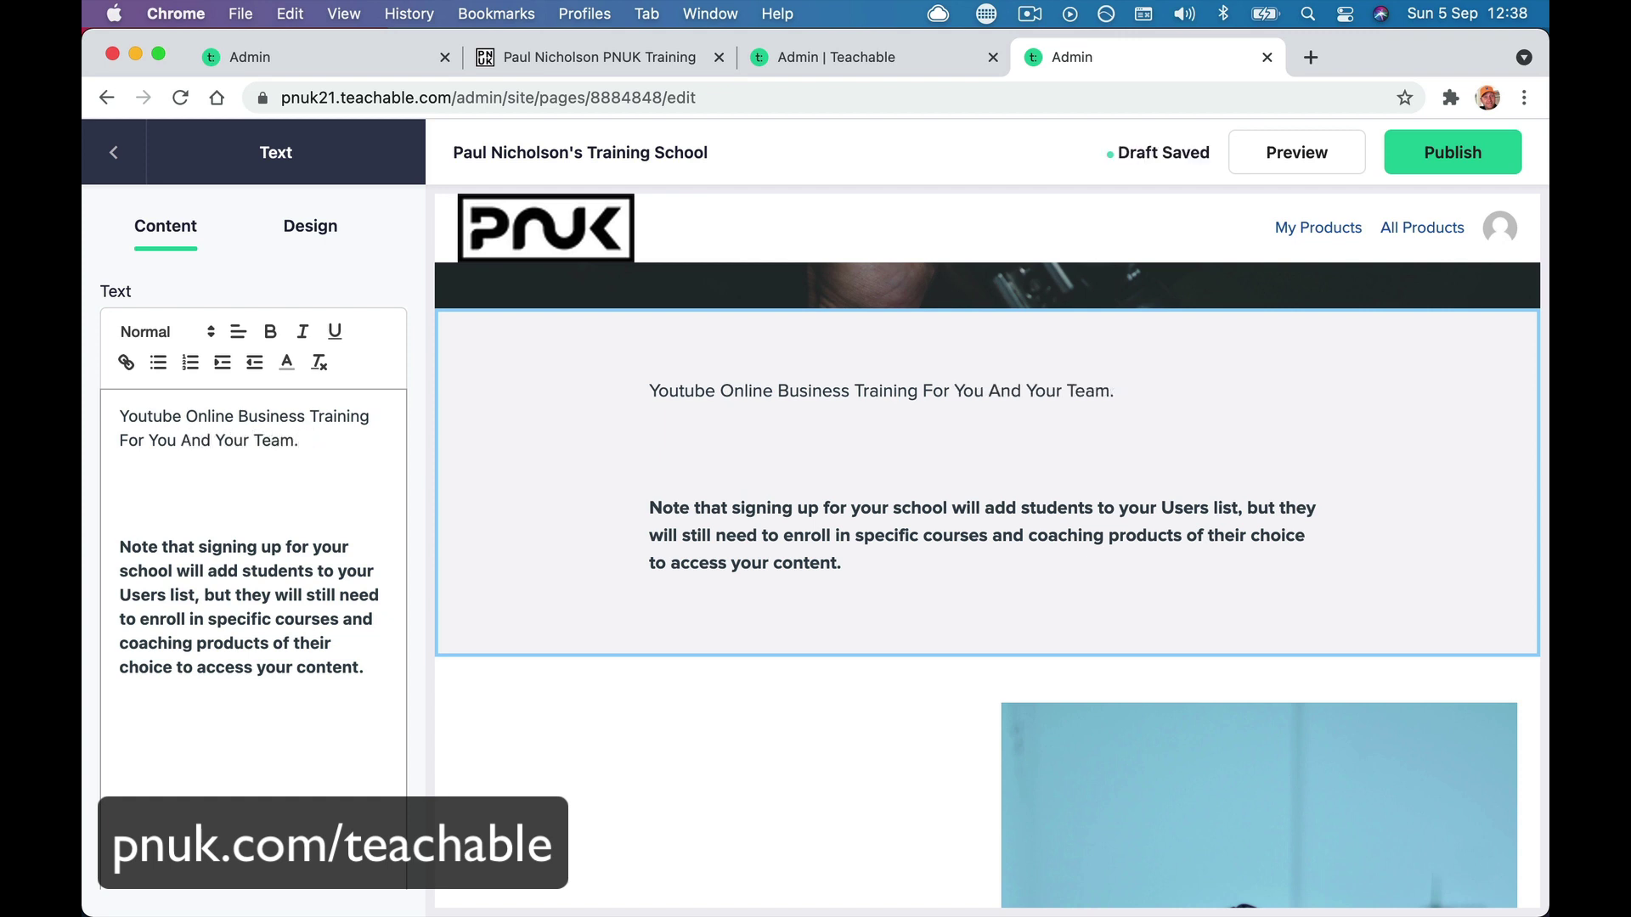
Replace the bold note paragraph with '100% FREE Training'.
{"action": "triple_click", "coordinate": [200, 612]}
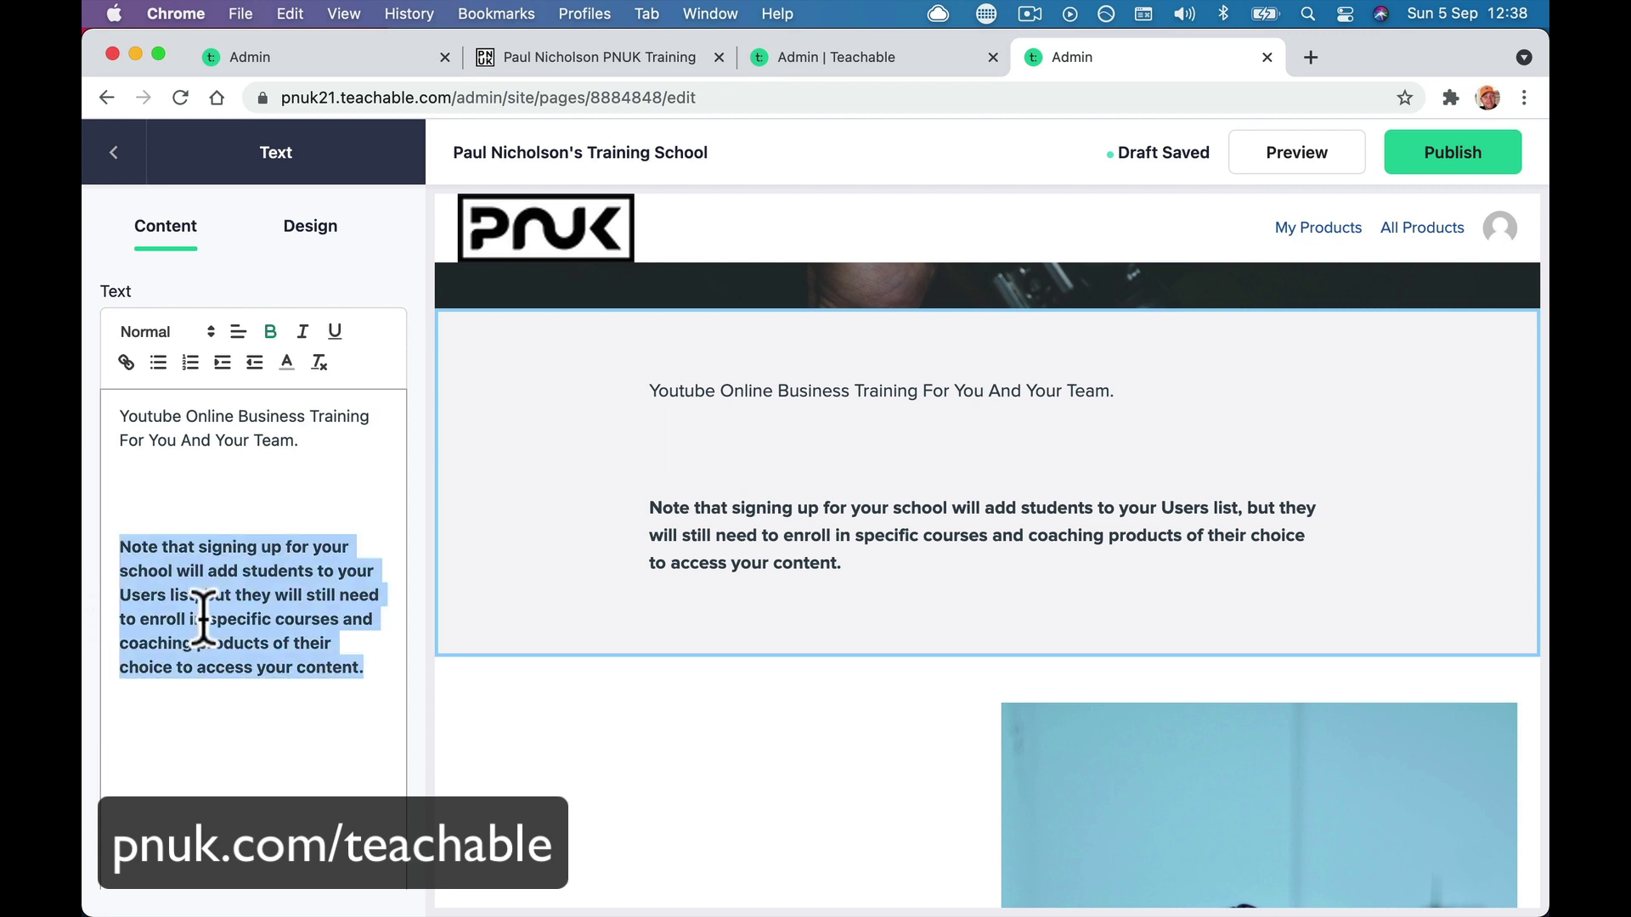
{"action": "type", "text": "100% FREE Trainin"}
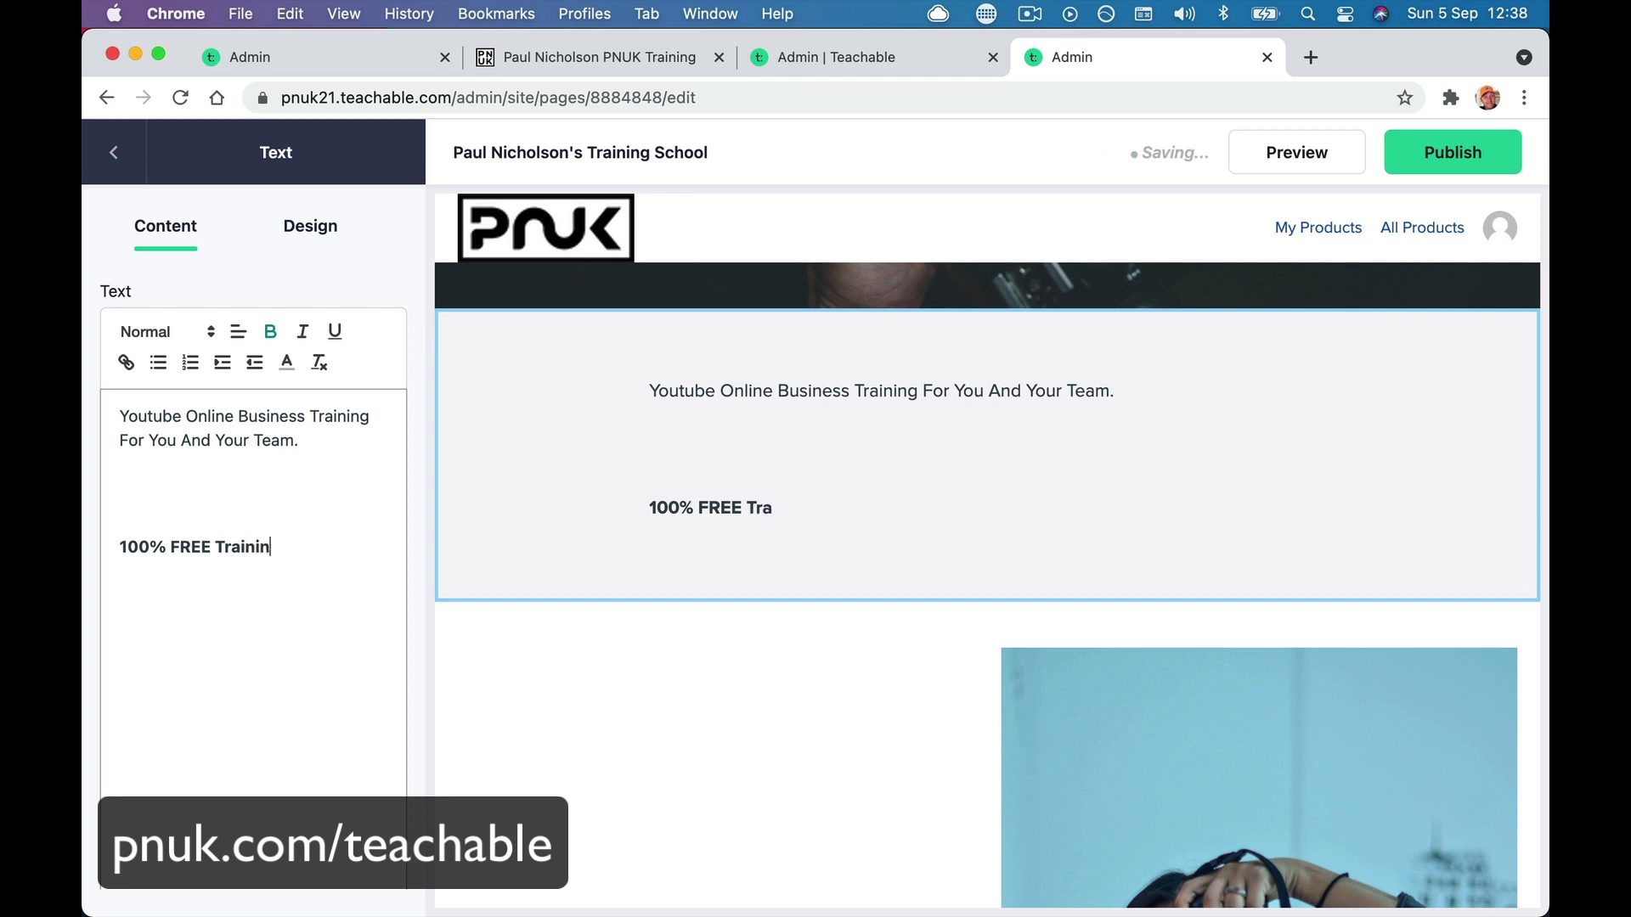
{"action": "type", "text": "g"}
{"action": "scroll", "coordinate": [225, 677], "scroll_direction": "down", "scroll_amount": 5}
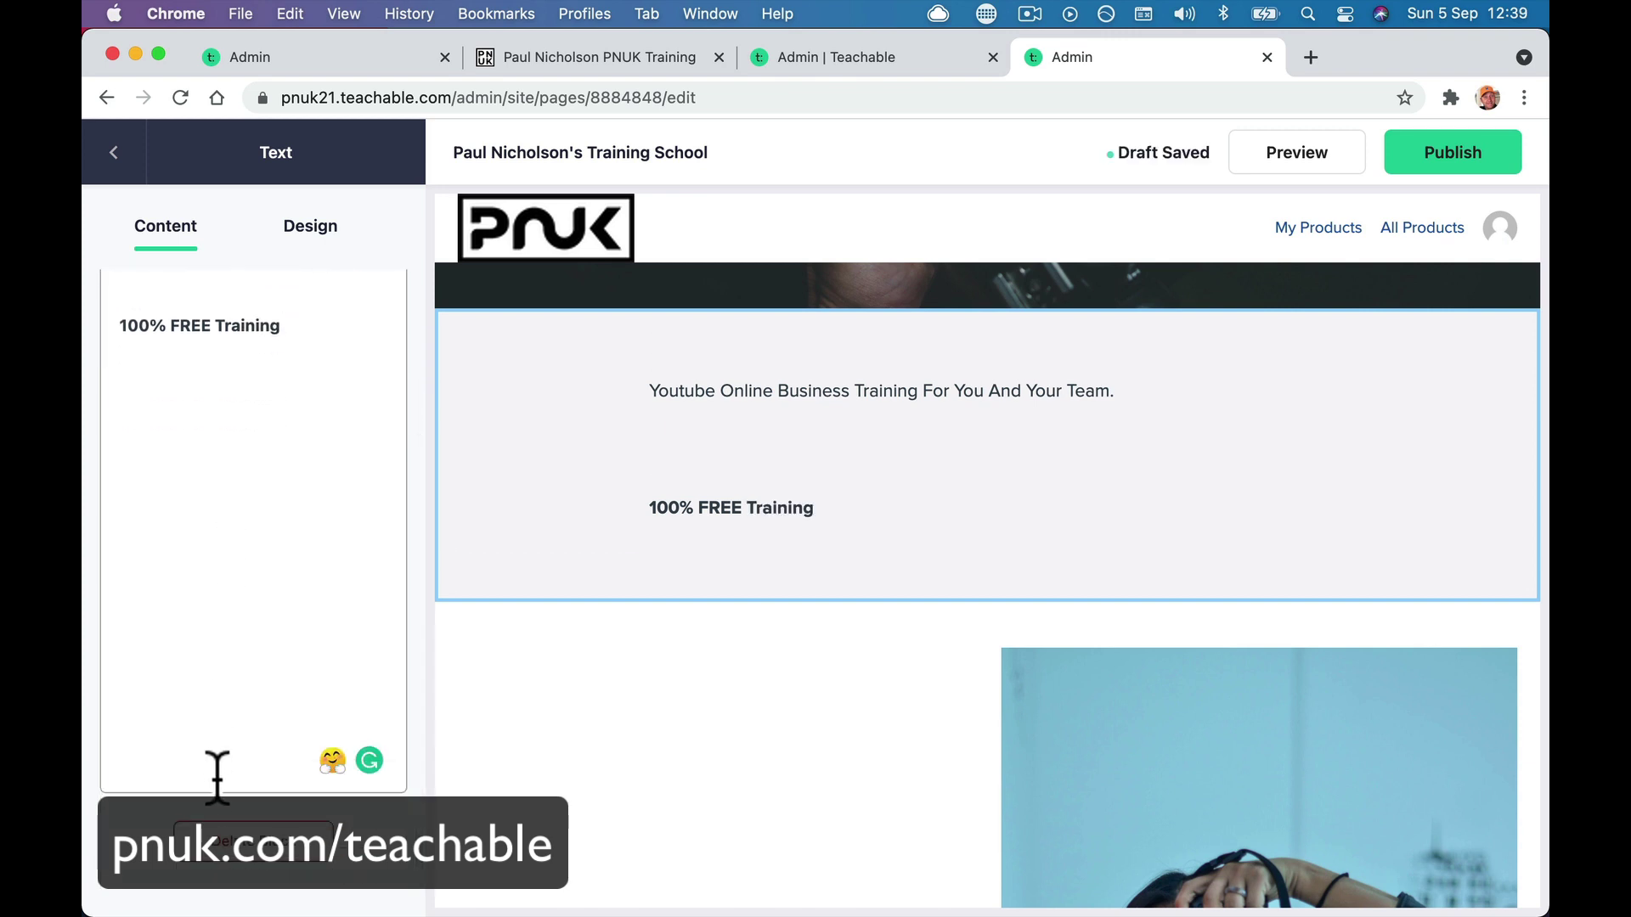
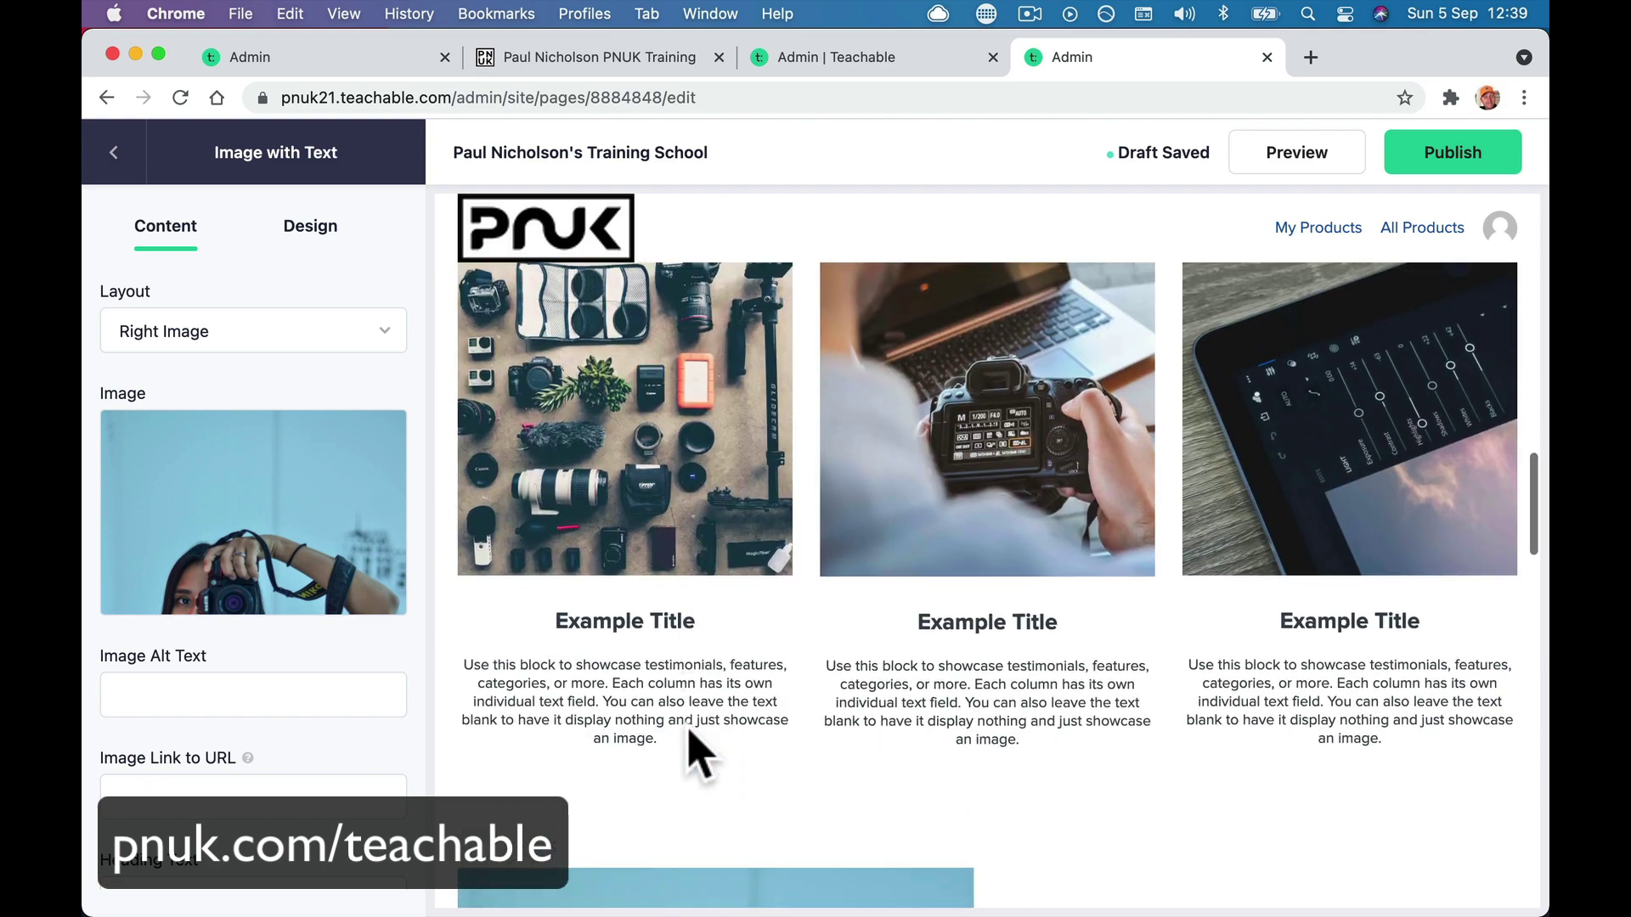
Move the Featured Products block up to sit just below the Text block.
{"action": "scroll", "coordinate": [866, 667], "scroll_direction": "down", "scroll_amount": 10}
{"action": "left_click", "coordinate": [115, 154]}
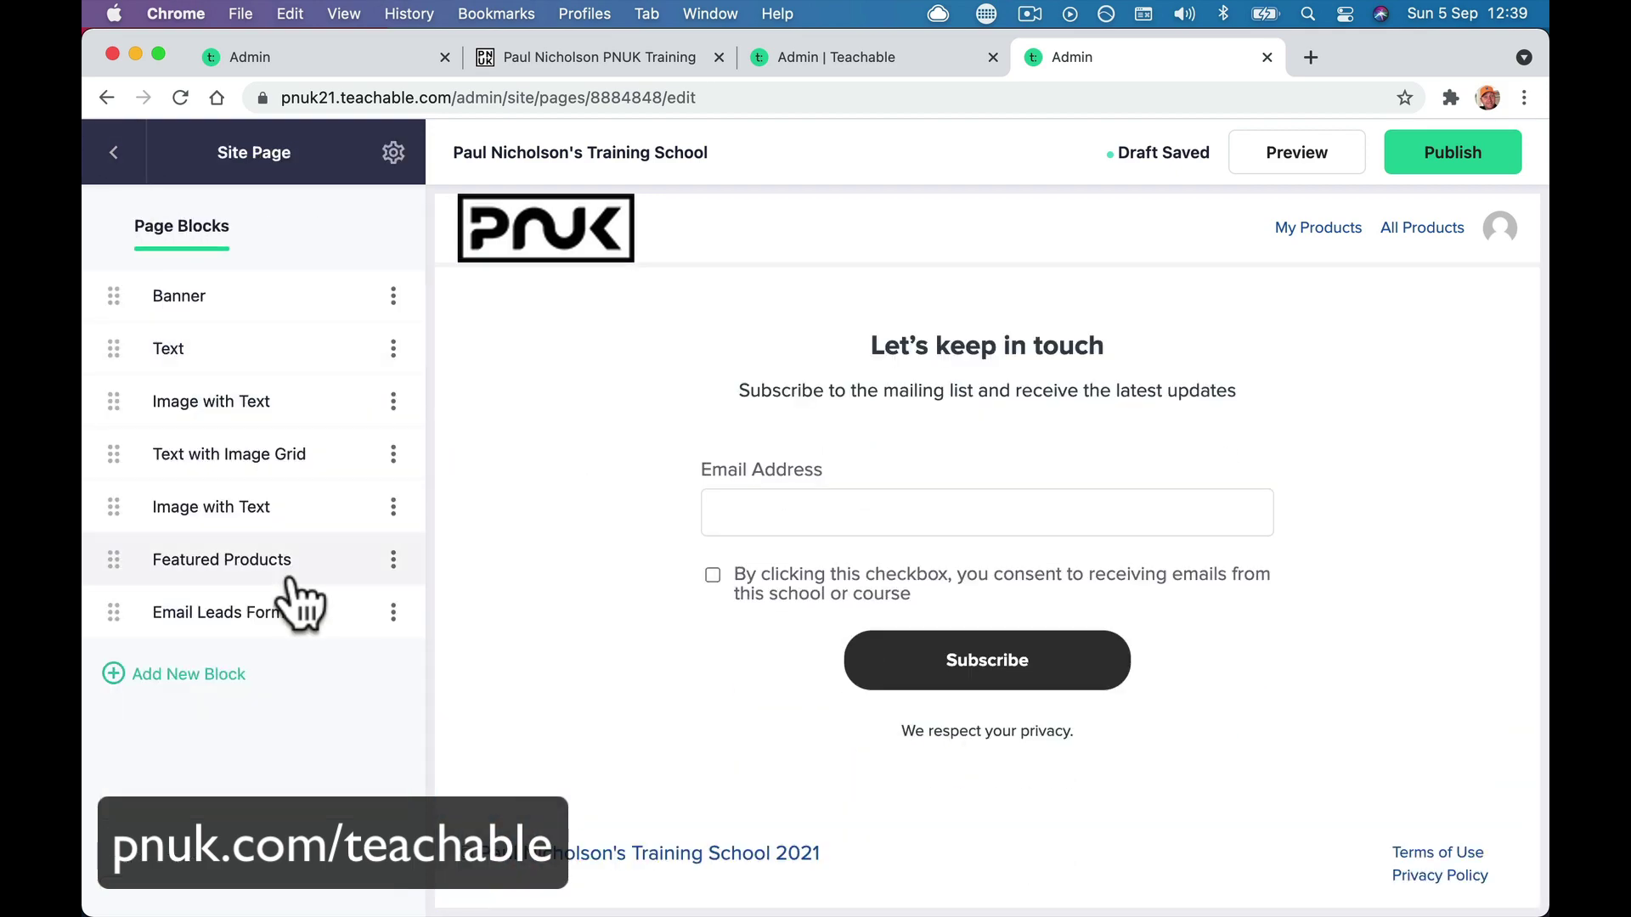
{"action": "scroll", "coordinate": [625, 556], "scroll_direction": "up", "scroll_amount": 10}
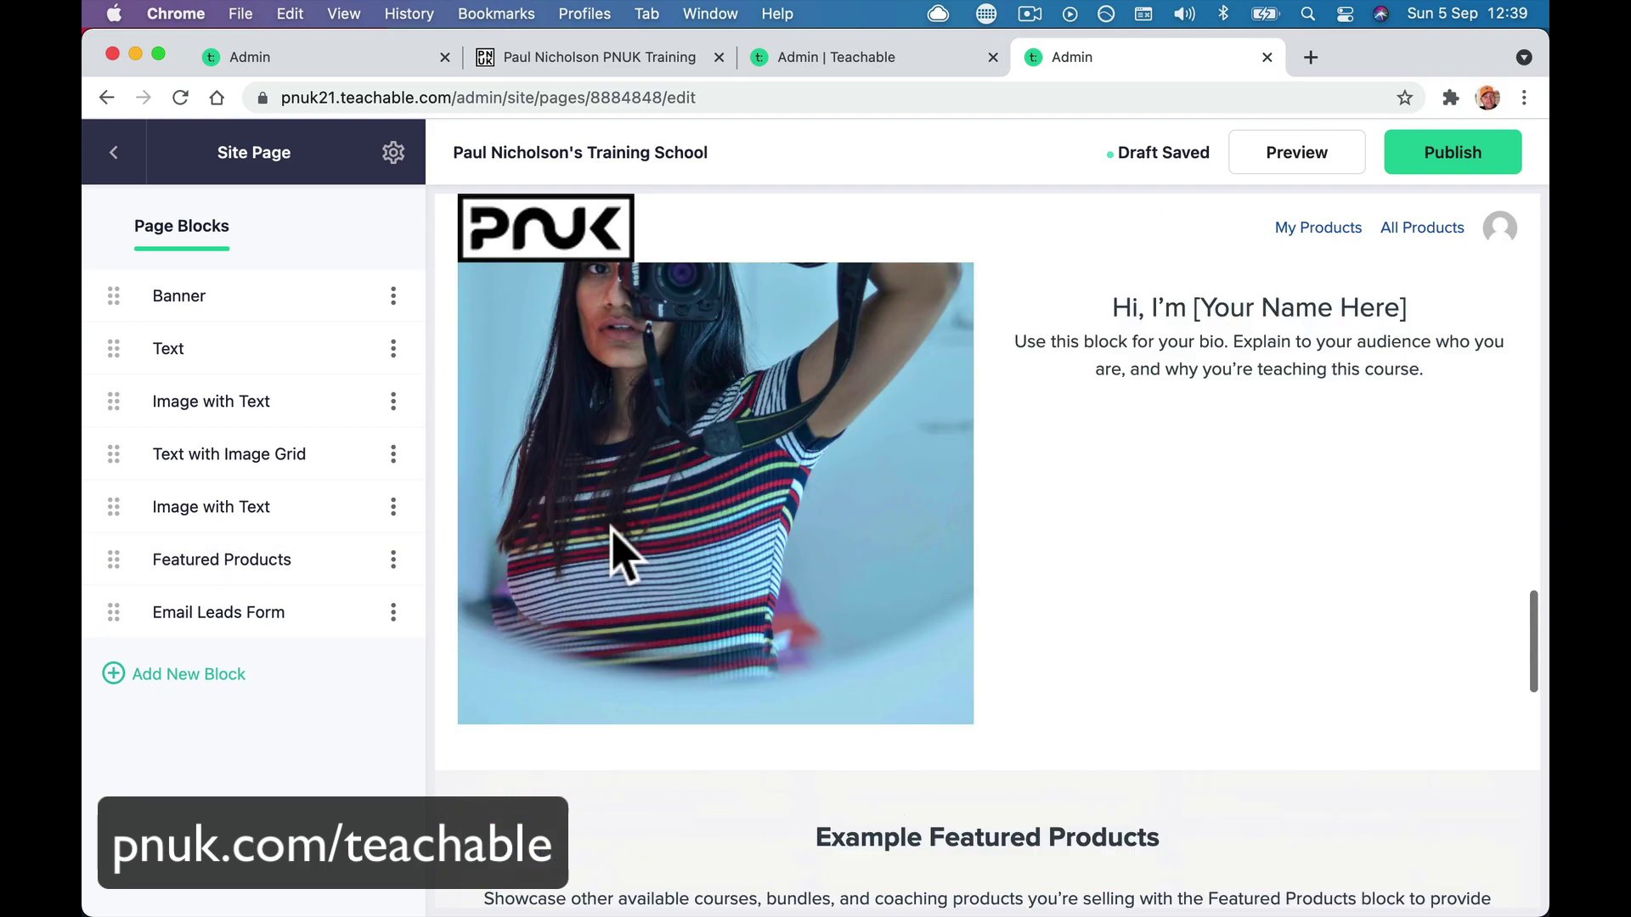
{"action": "scroll", "coordinate": [624, 556], "scroll_direction": "down", "scroll_amount": 6}
{"action": "scroll", "coordinate": [624, 556], "scroll_direction": "down", "scroll_amount": 8}
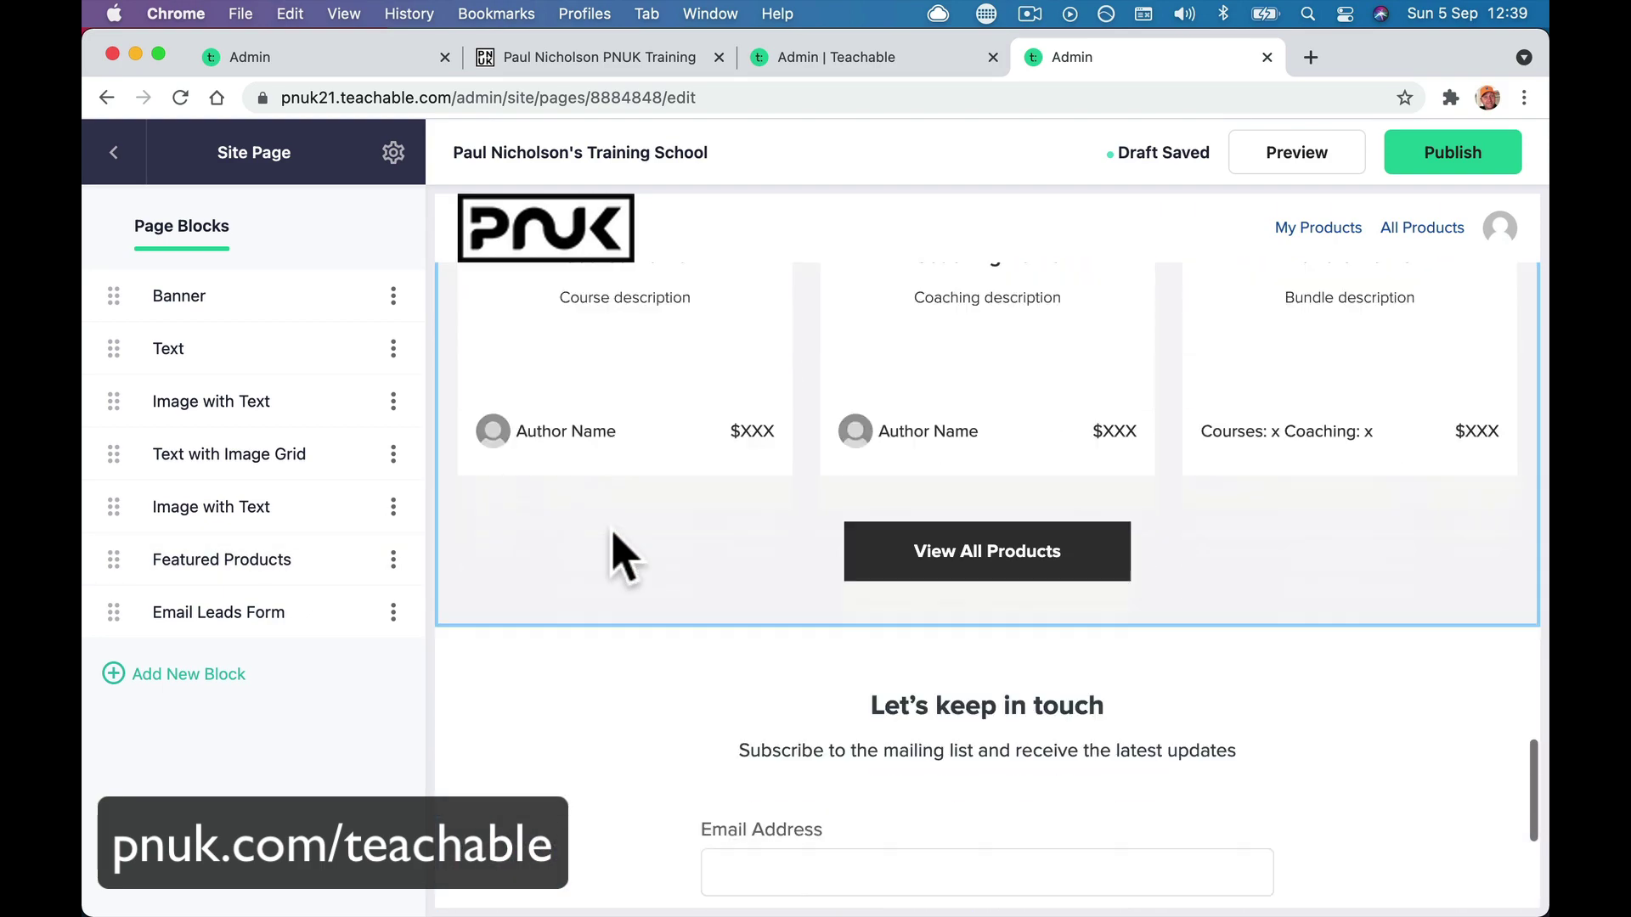
{"action": "scroll", "coordinate": [625, 556], "scroll_direction": "up", "scroll_amount": 8}
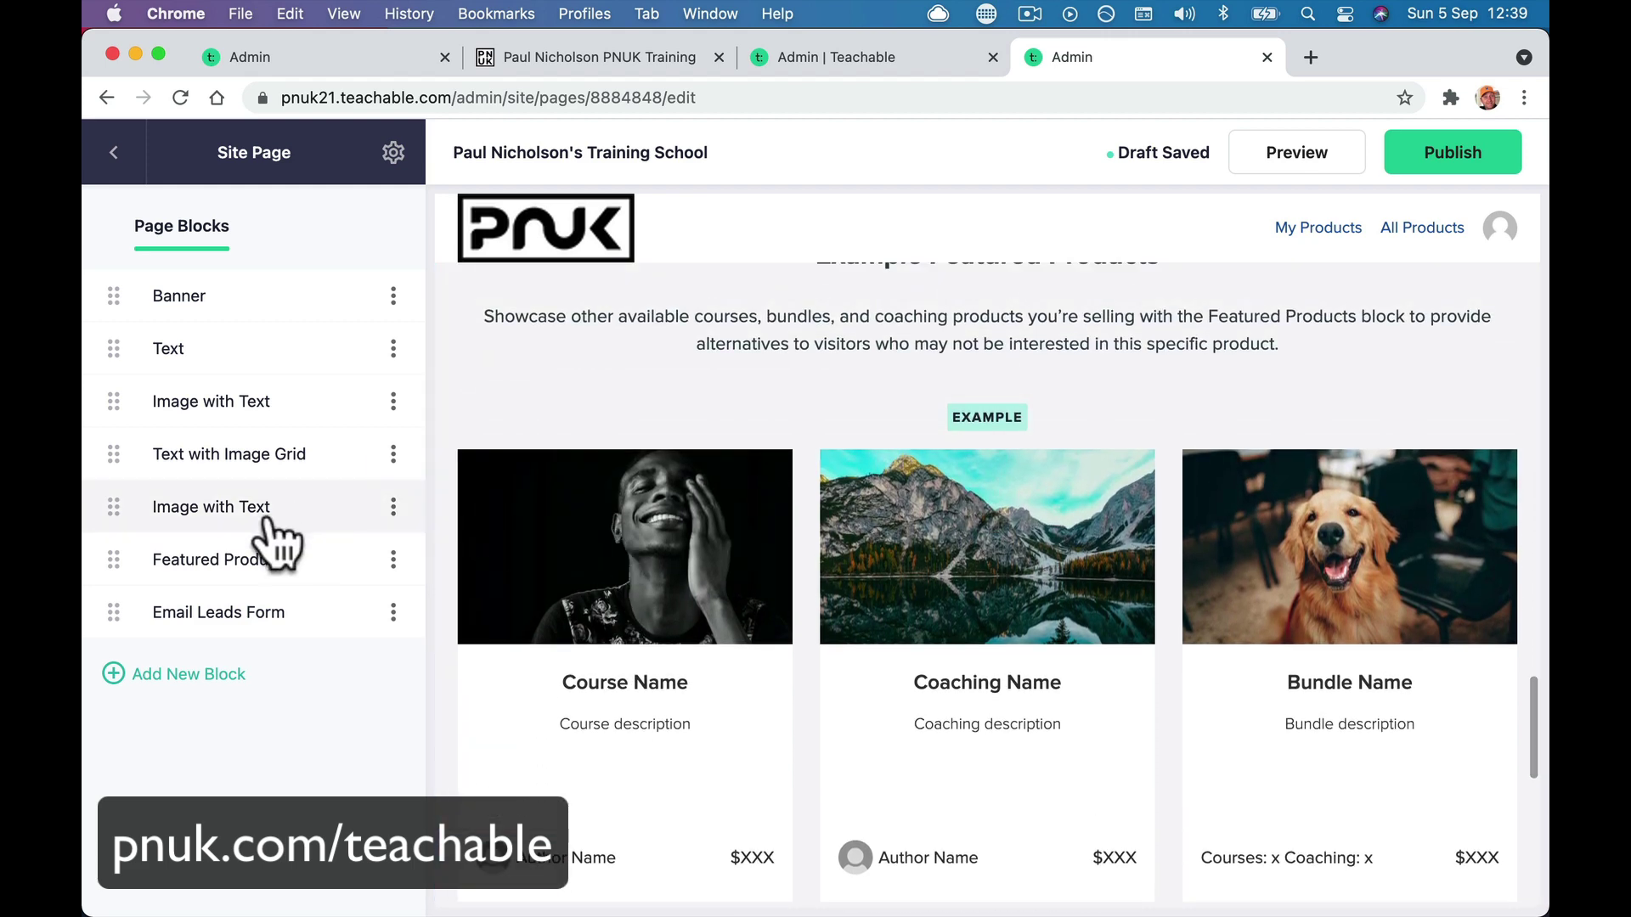
{"action": "left_click_drag", "start_coordinate": [104, 553], "coordinate": [110, 401]}
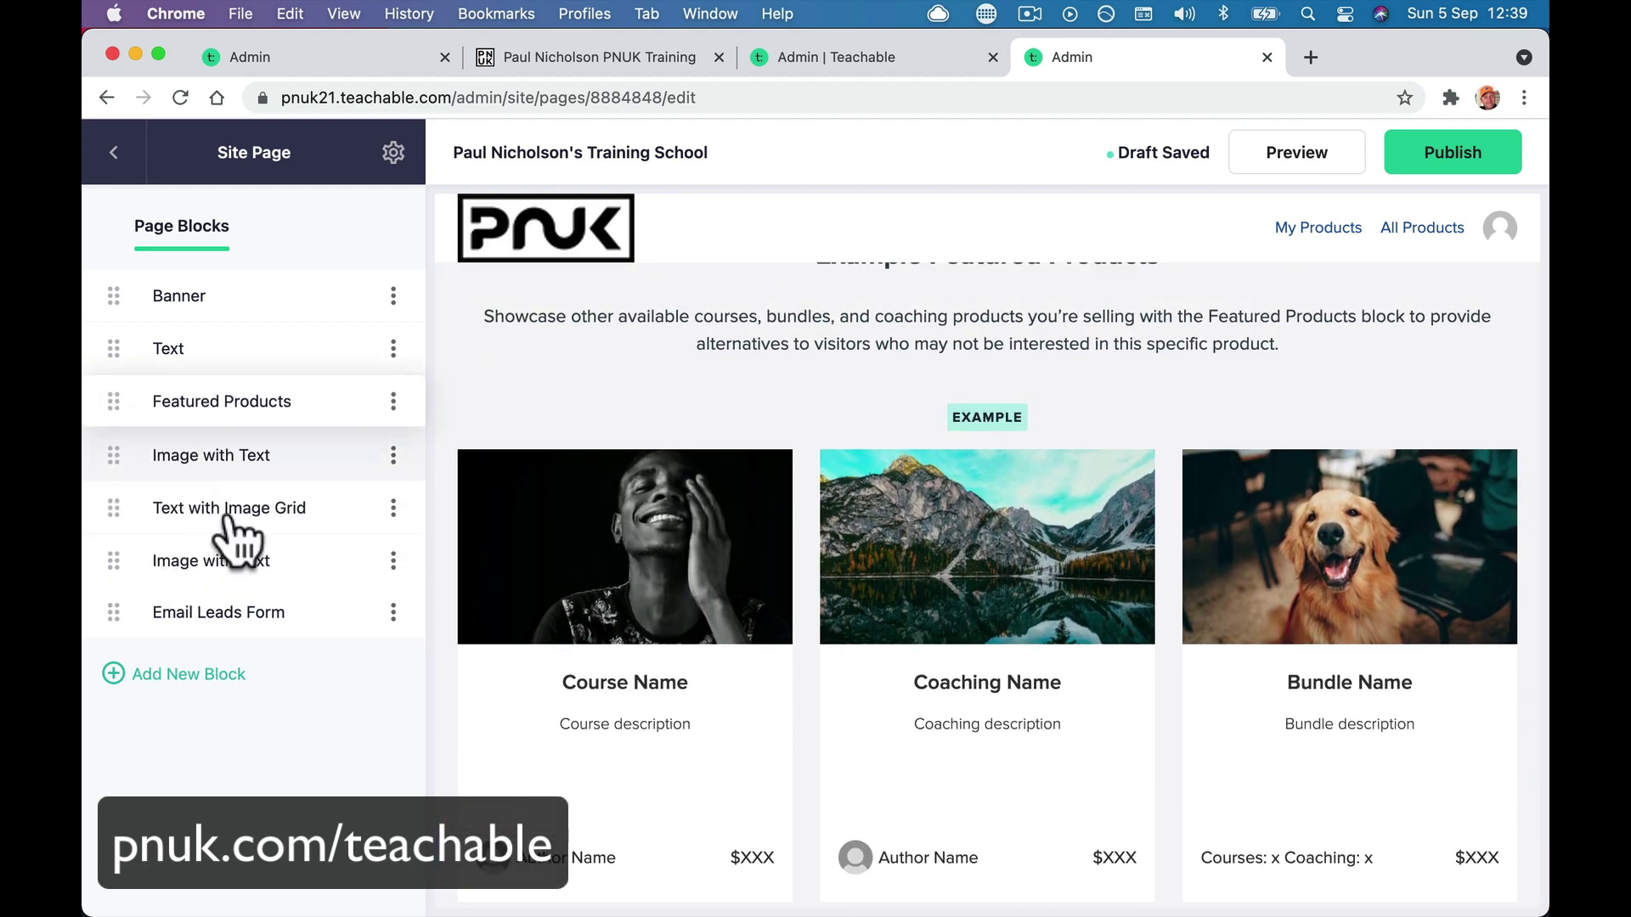
Delete the first Image with Text block and the Text with Image Grid block.
{"action": "left_click", "coordinate": [393, 454]}
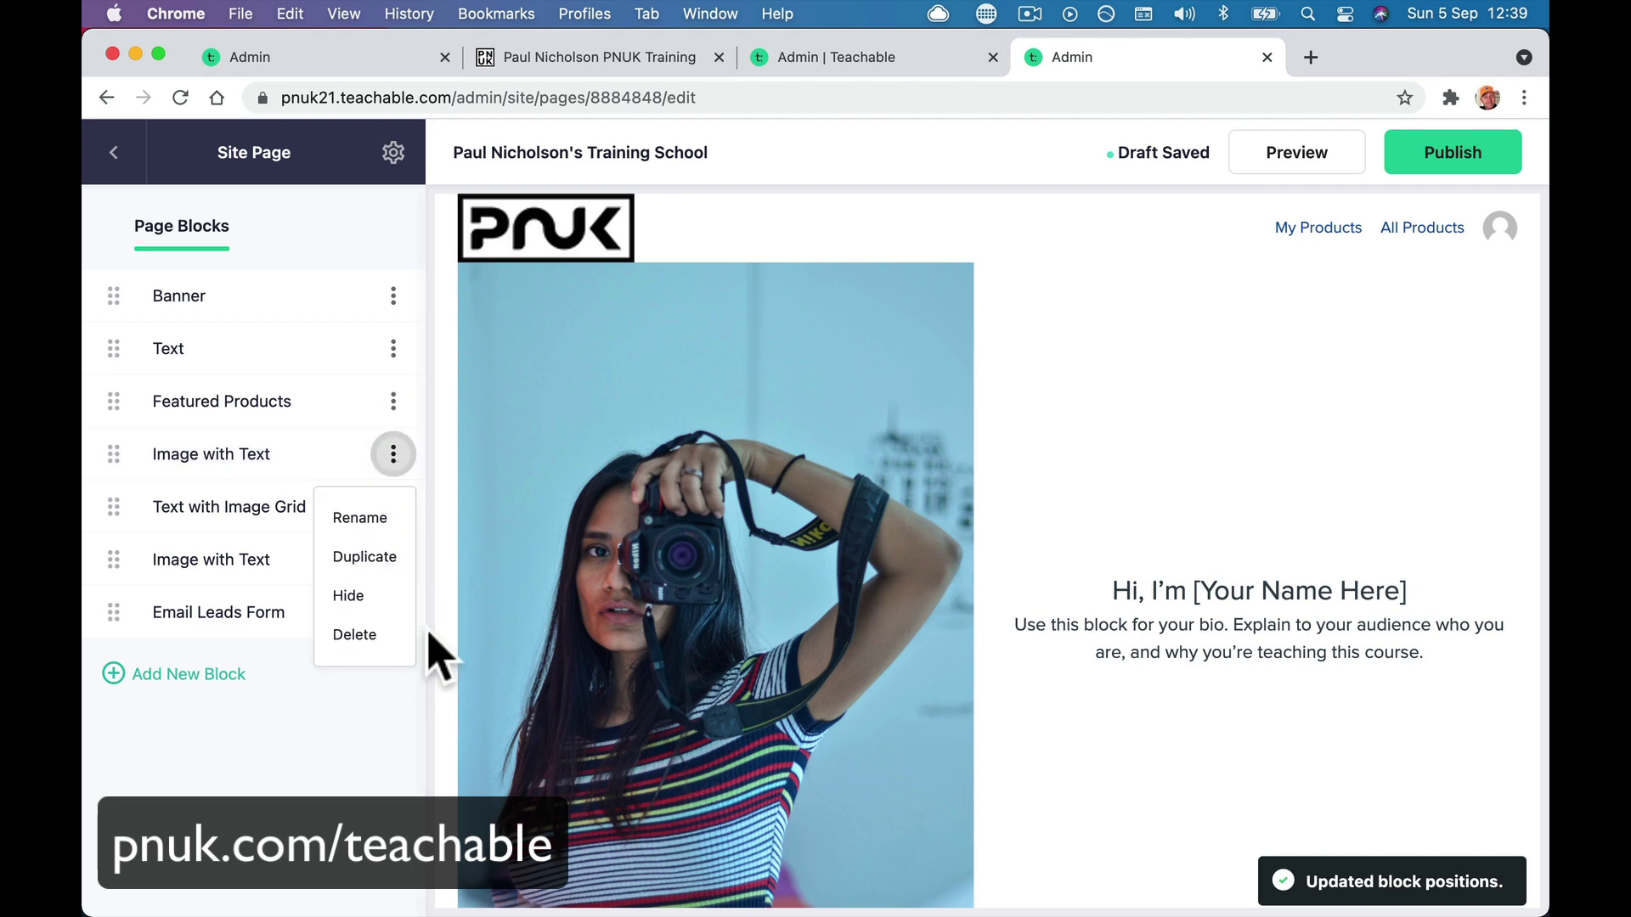
{"action": "left_click", "coordinate": [361, 631]}
{"action": "left_click", "coordinate": [883, 595]}
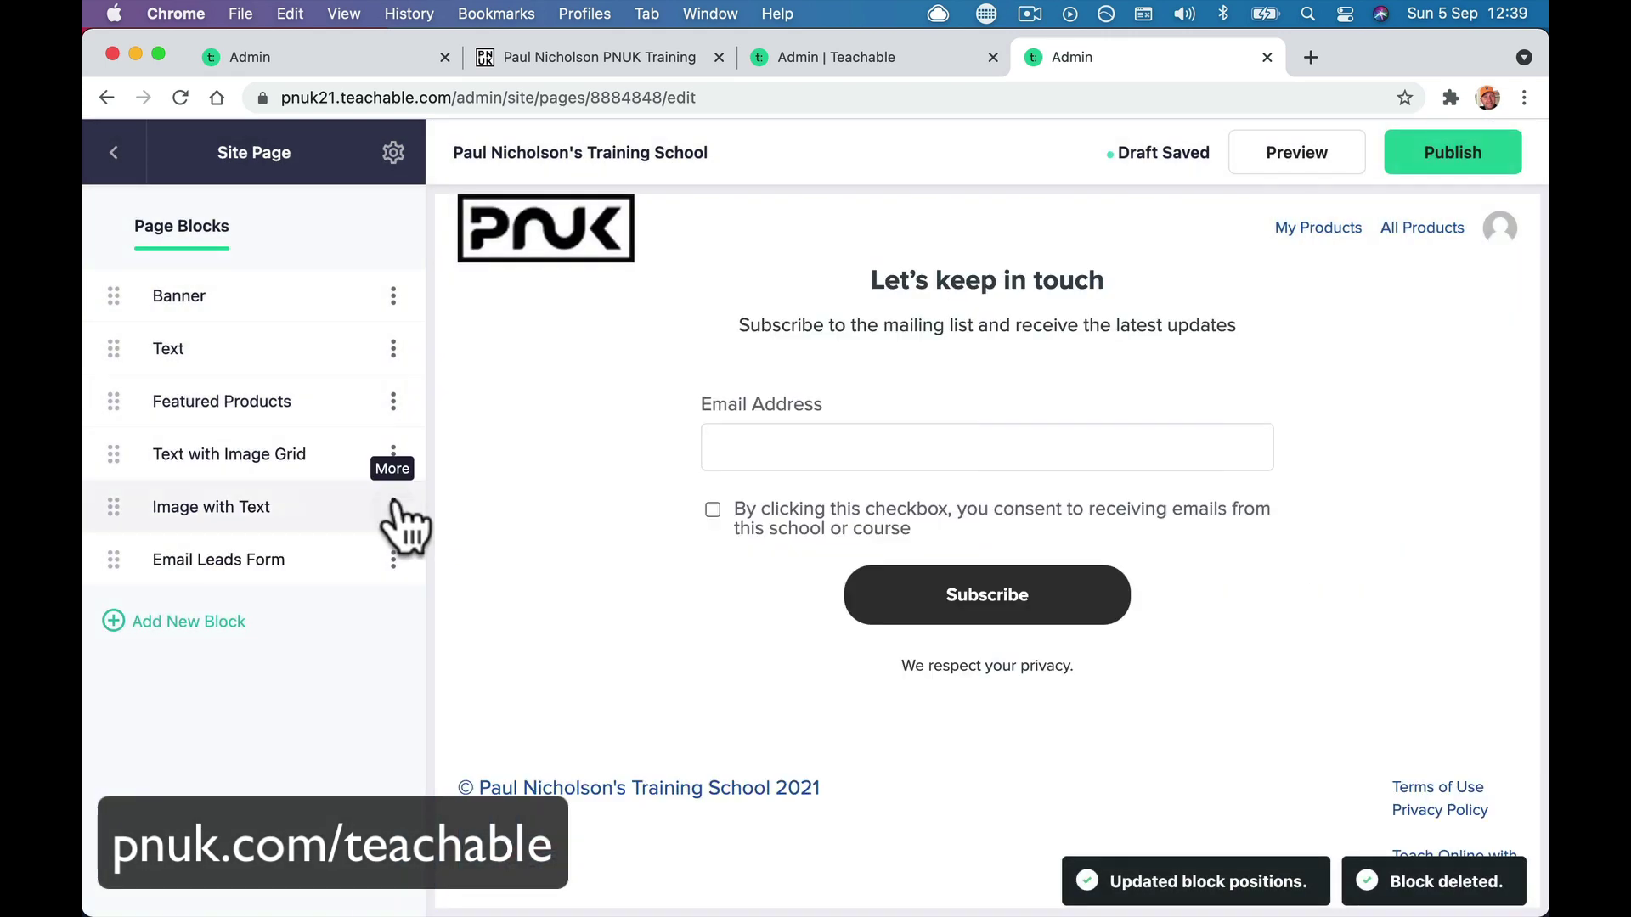
{"action": "left_click", "coordinate": [393, 453]}
{"action": "left_click", "coordinate": [361, 633]}
{"action": "left_click", "coordinate": [886, 594]}
Delete the remaining Image with Text block from the page.
{"action": "left_click", "coordinate": [368, 467]}
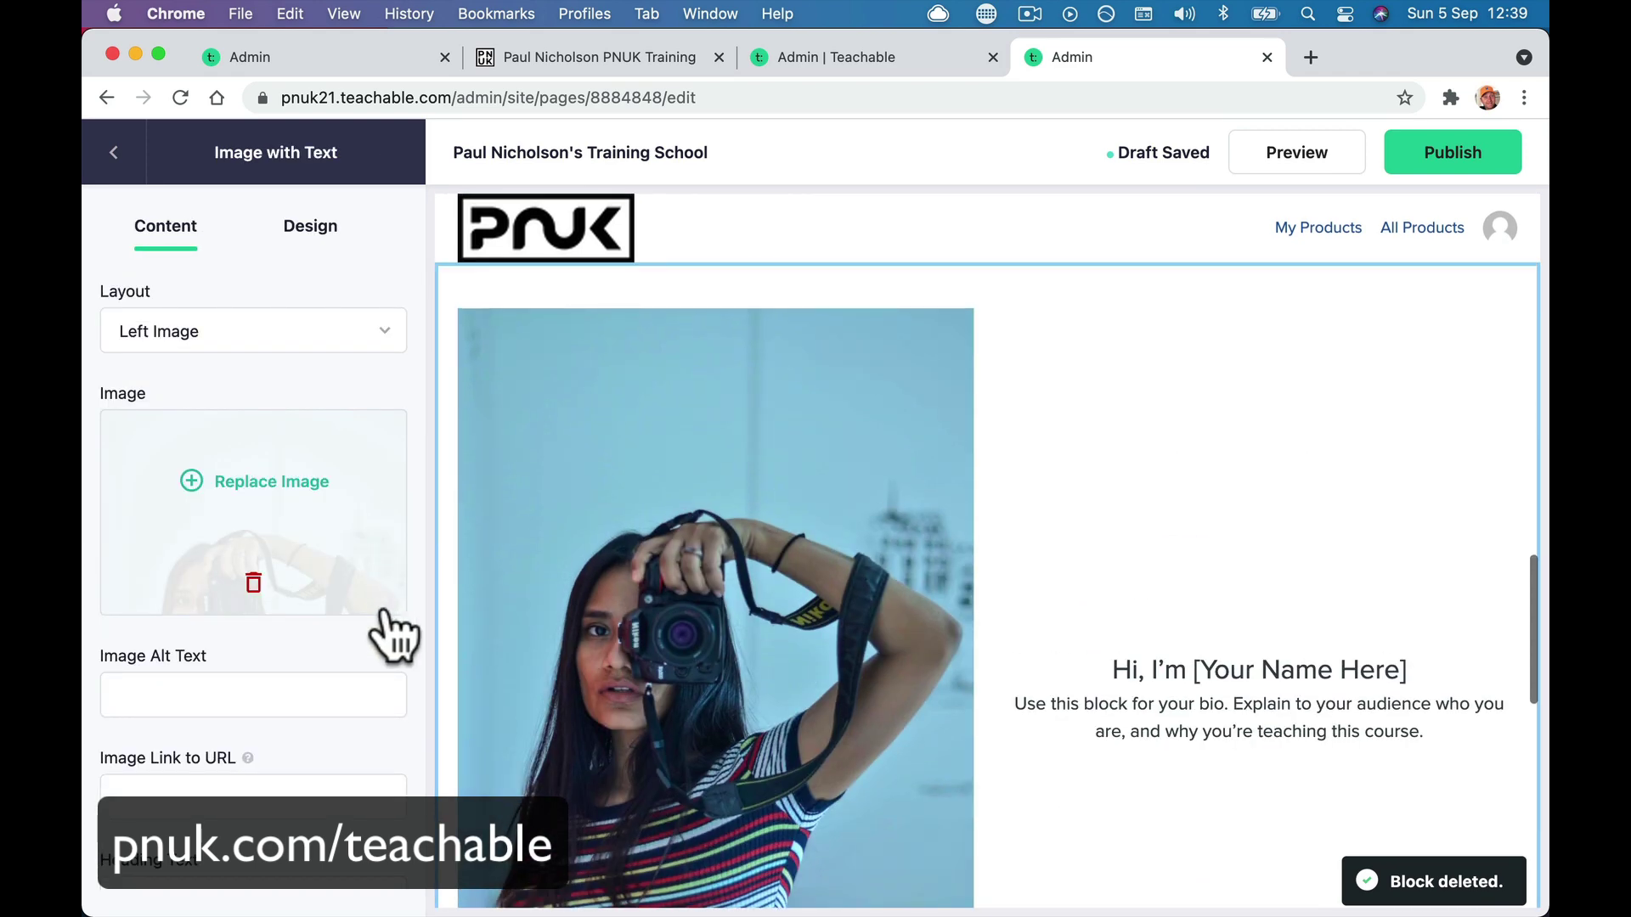
{"action": "left_click", "coordinate": [116, 155]}
{"action": "scroll", "coordinate": [726, 578], "scroll_direction": "down", "scroll_amount": 10}
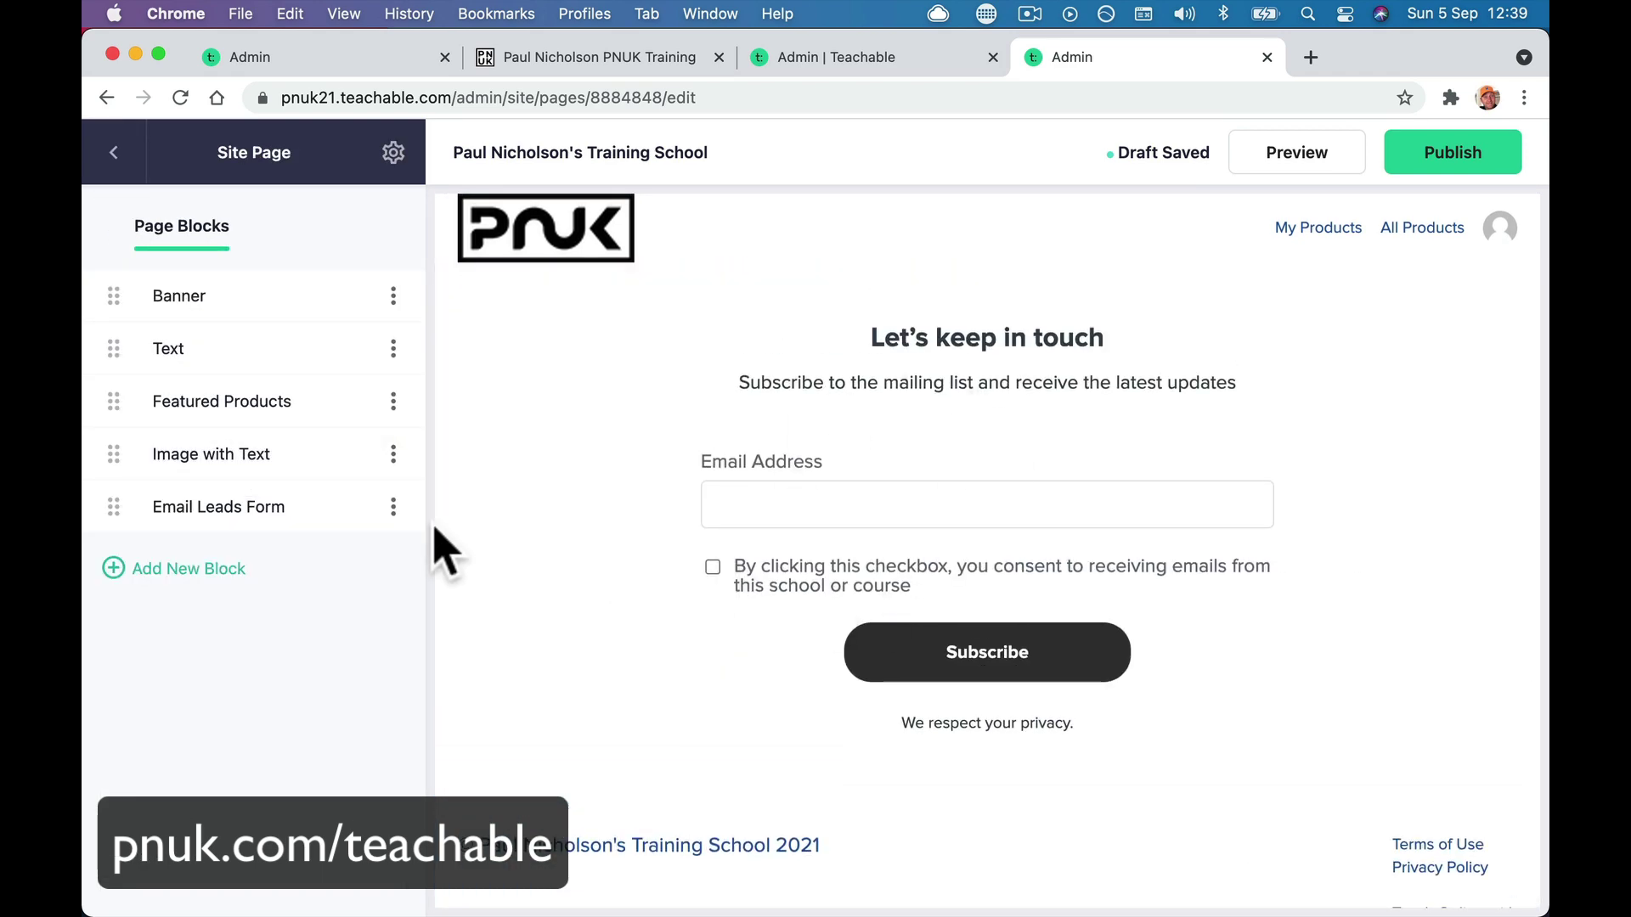
{"action": "left_click", "coordinate": [378, 467]}
{"action": "left_click", "coordinate": [357, 633]}
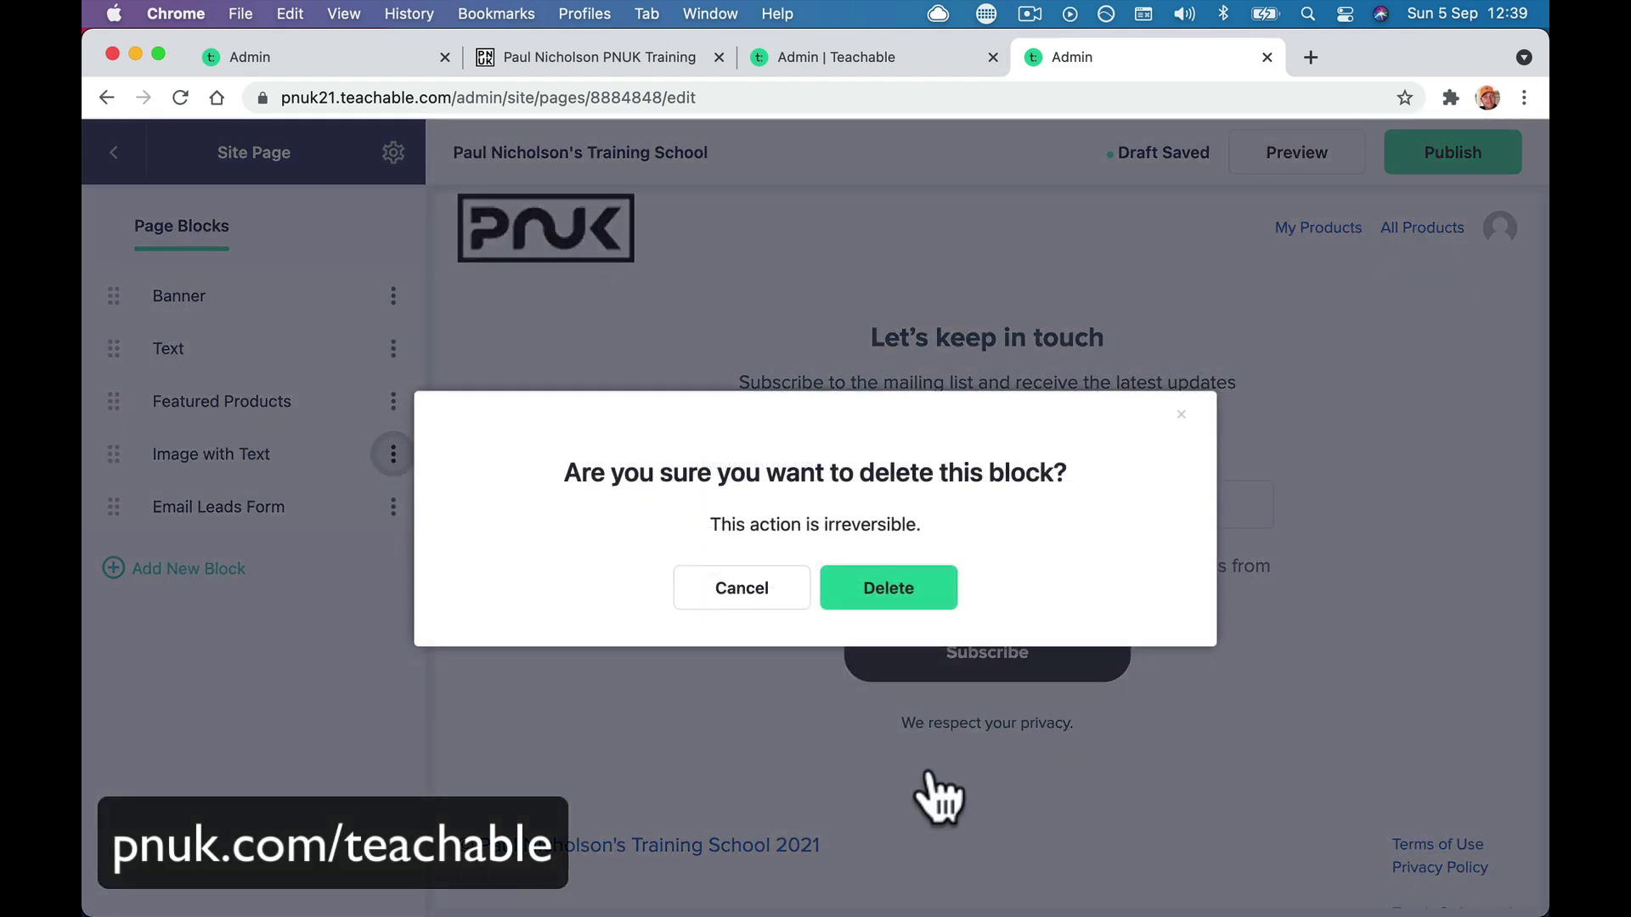
{"action": "left_click", "coordinate": [875, 627]}
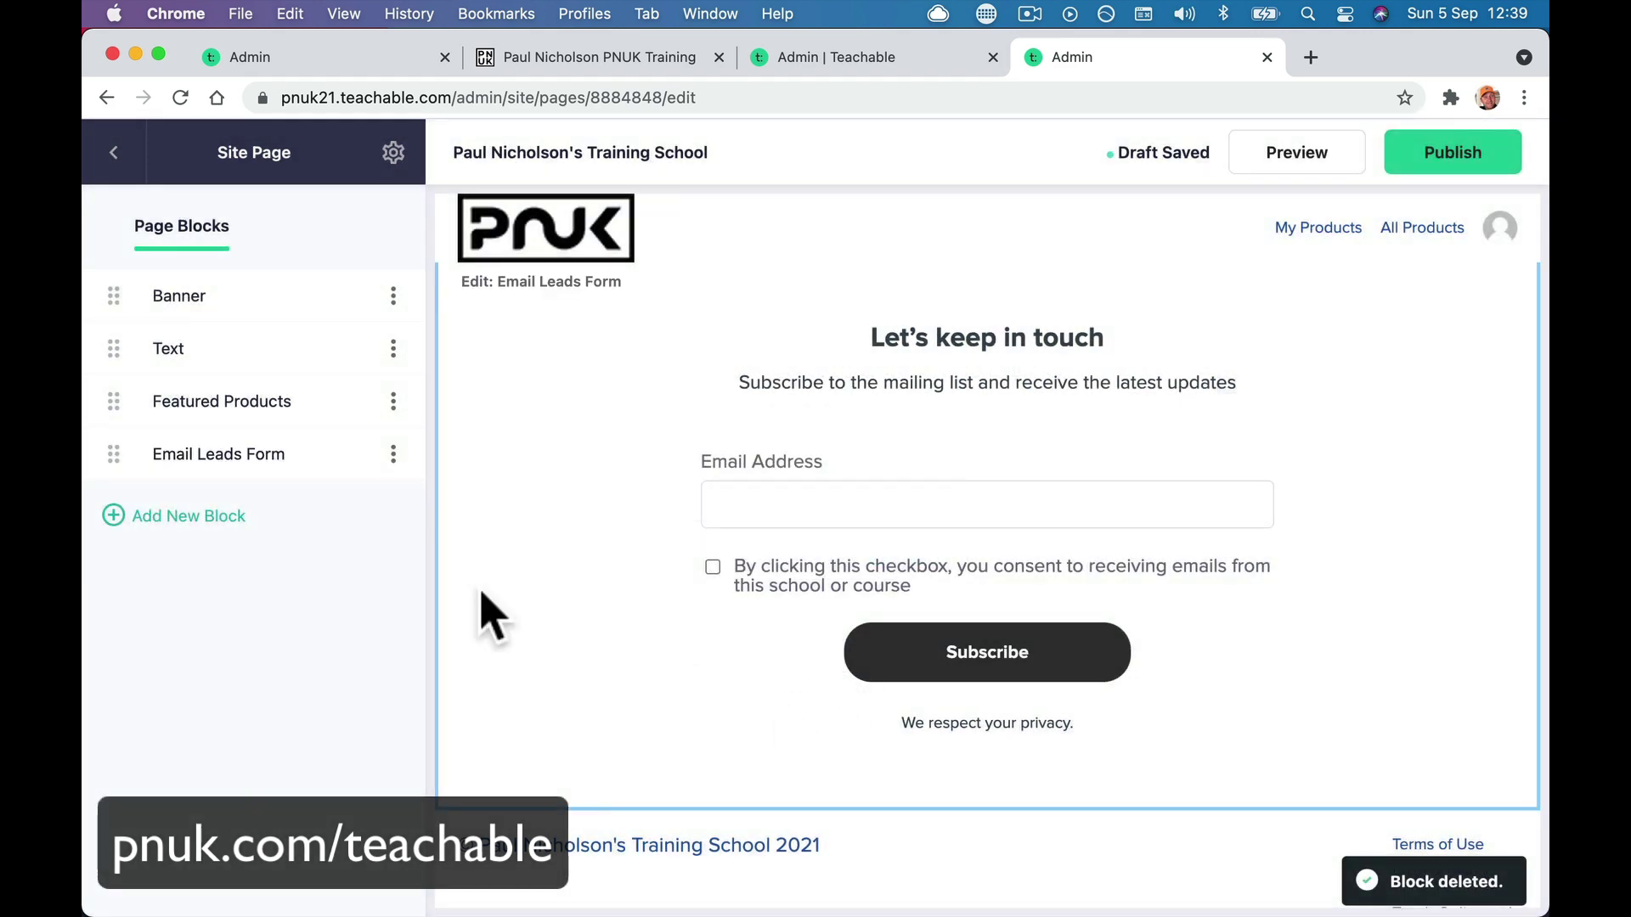
Review the addable block types without adding one, then publish the page.
{"action": "left_click", "coordinate": [212, 516]}
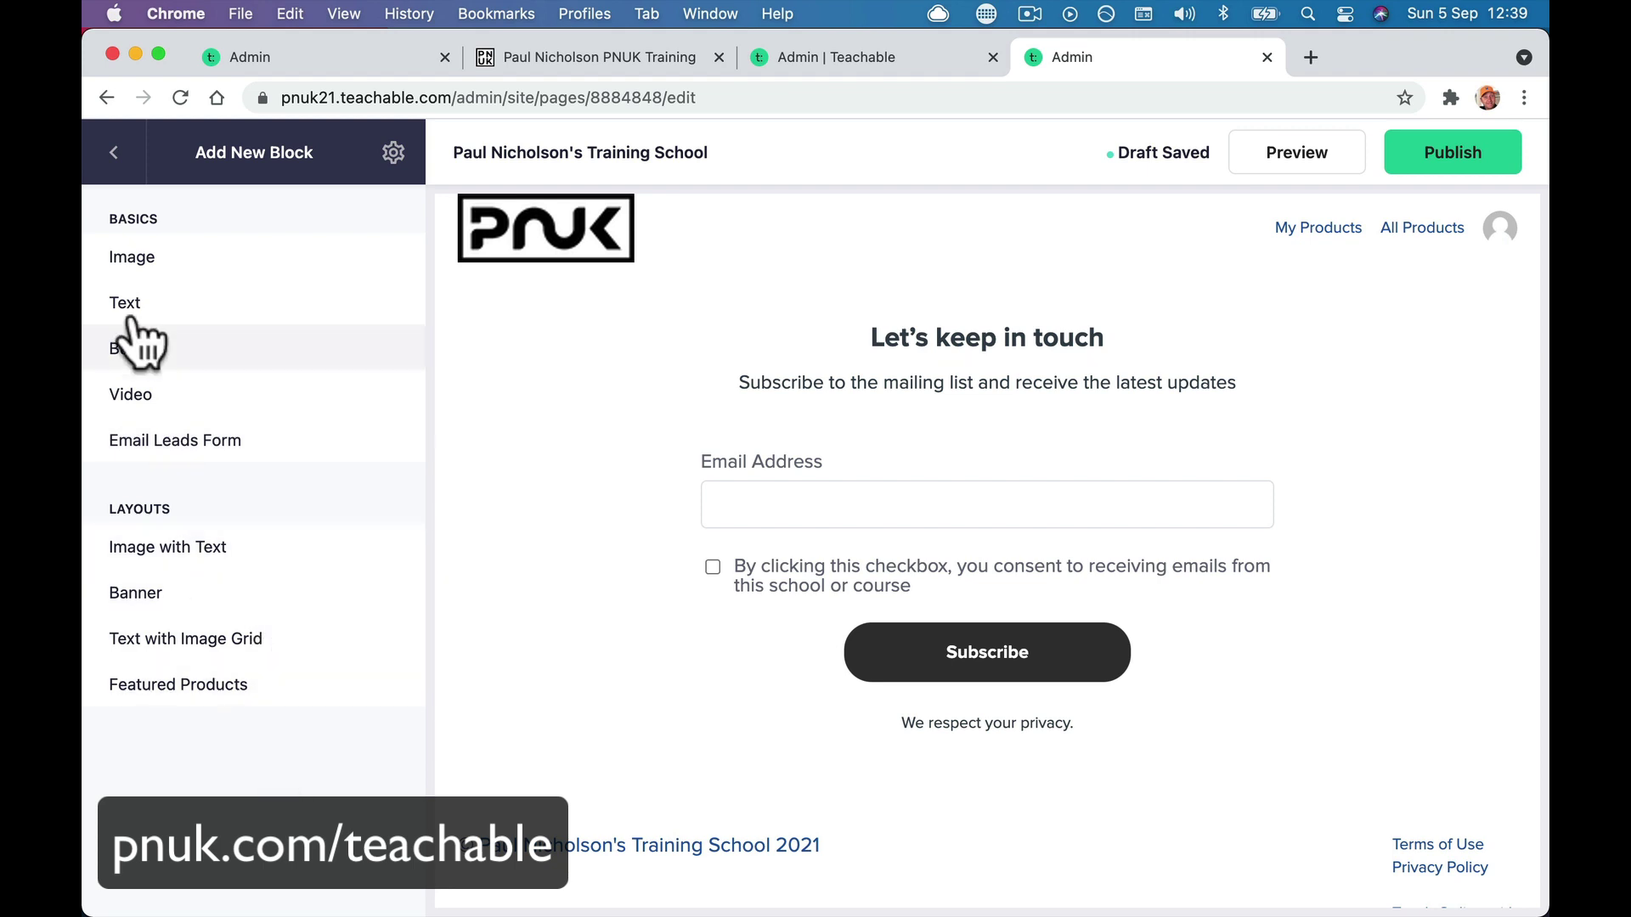
{"action": "left_click", "coordinate": [113, 152]}
{"action": "left_click", "coordinate": [1454, 157]}
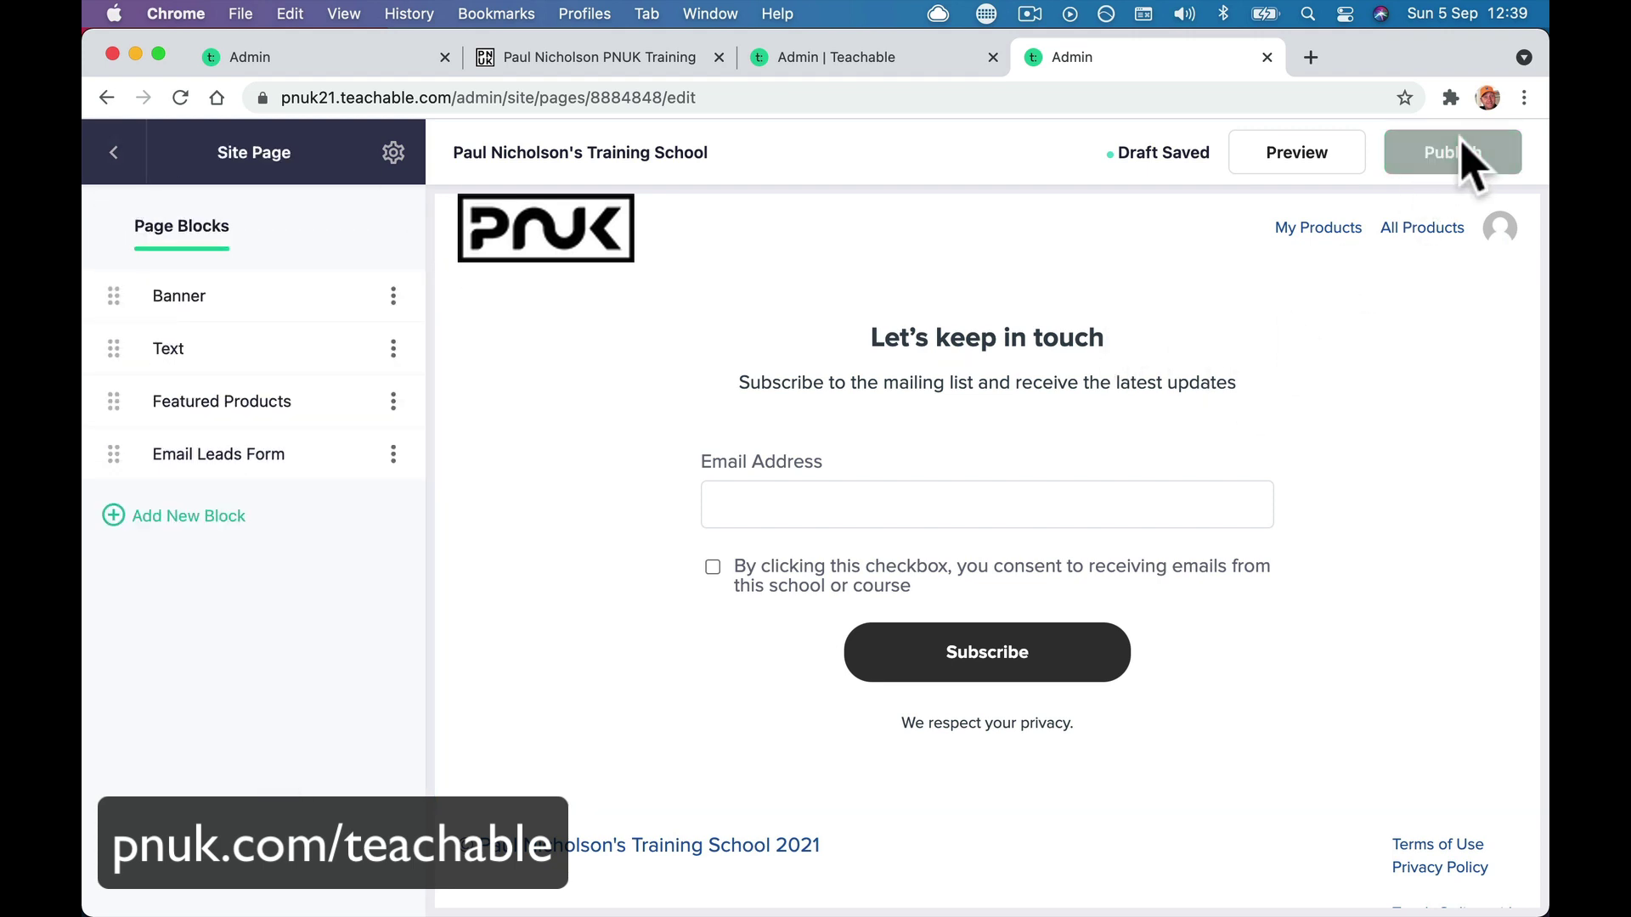
{"action": "scroll", "coordinate": [1412, 430], "scroll_direction": "up", "scroll_amount": 10}
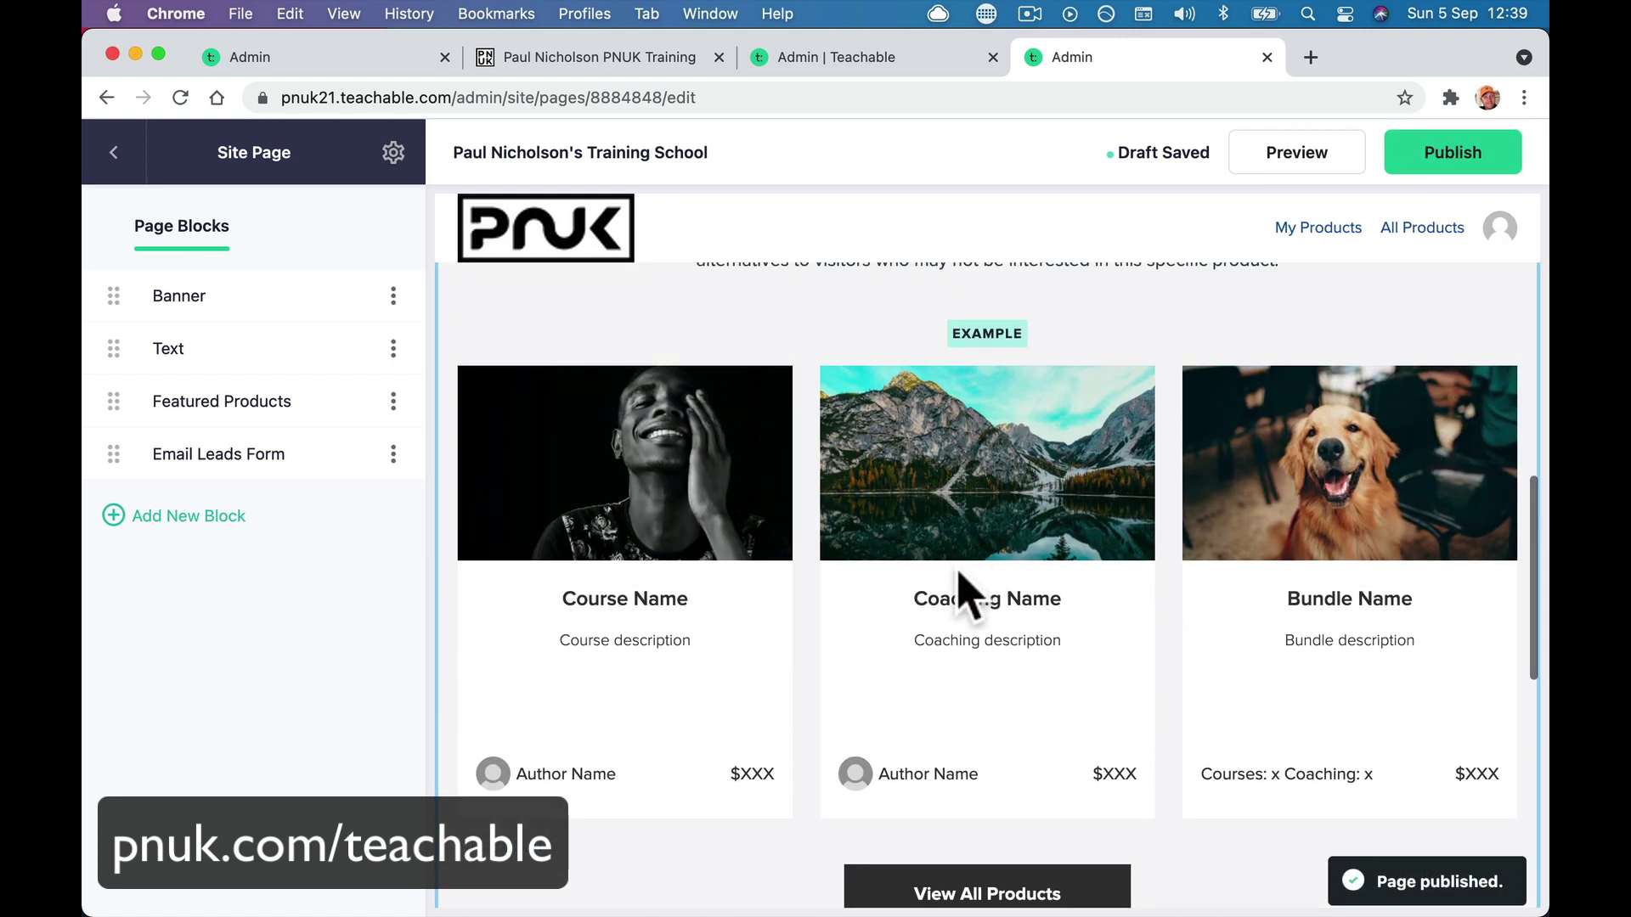
Feature the Teachable Training Course in the Featured Products block.
{"action": "left_click", "coordinate": [957, 595]}
{"action": "scroll", "coordinate": [267, 519], "scroll_direction": "down", "scroll_amount": 5}
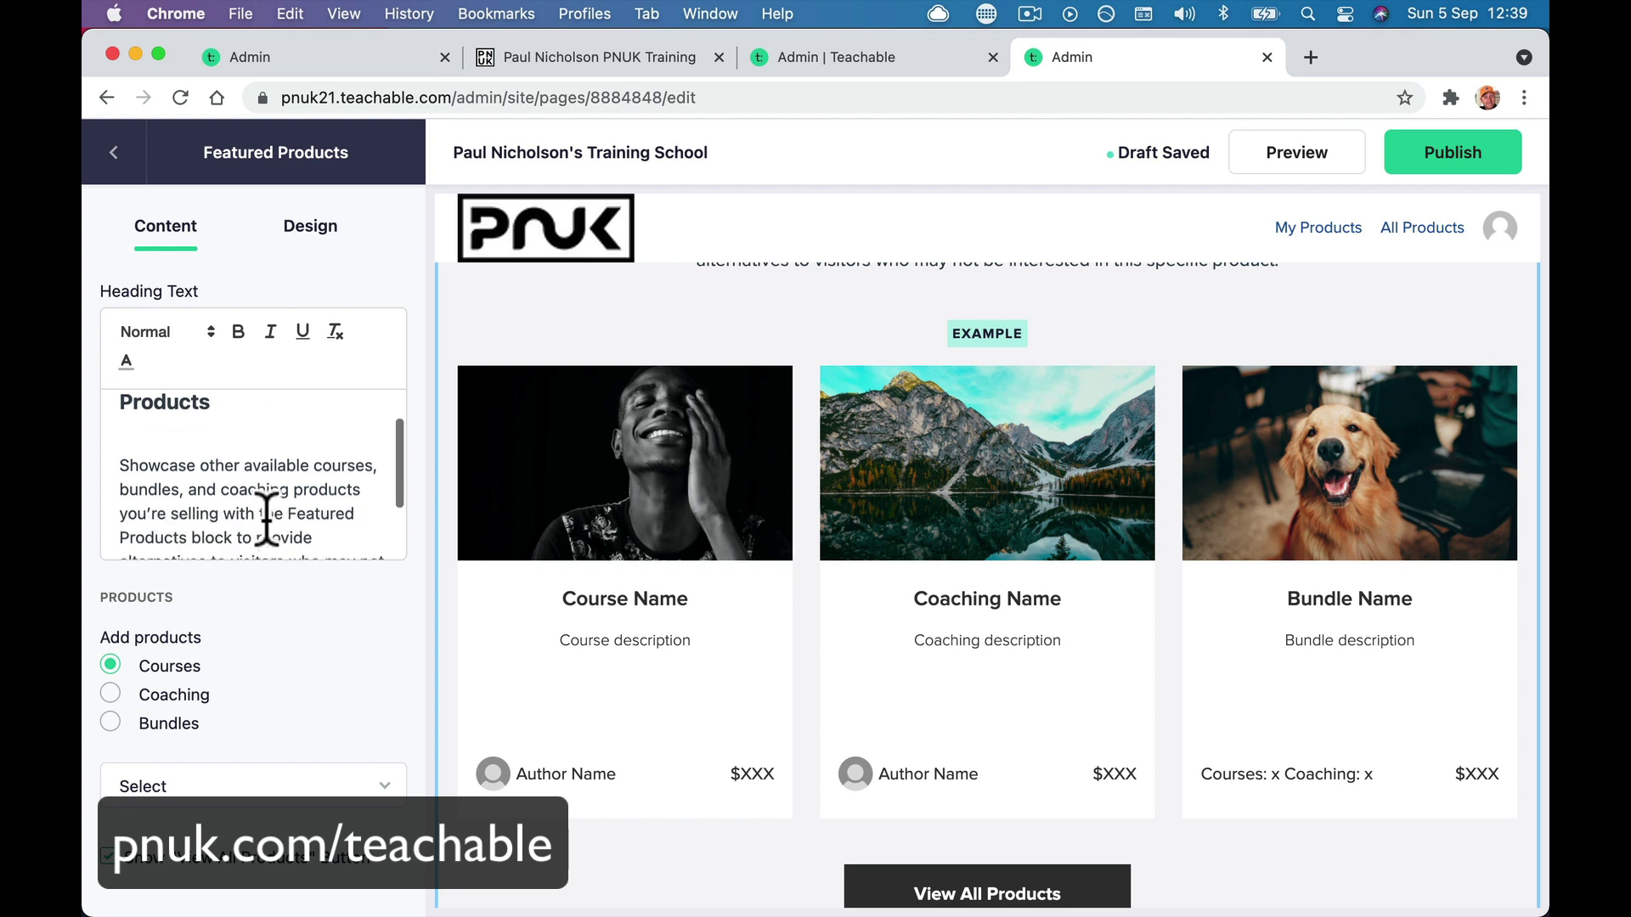
{"action": "scroll", "coordinate": [280, 748], "scroll_direction": "down", "scroll_amount": 2}
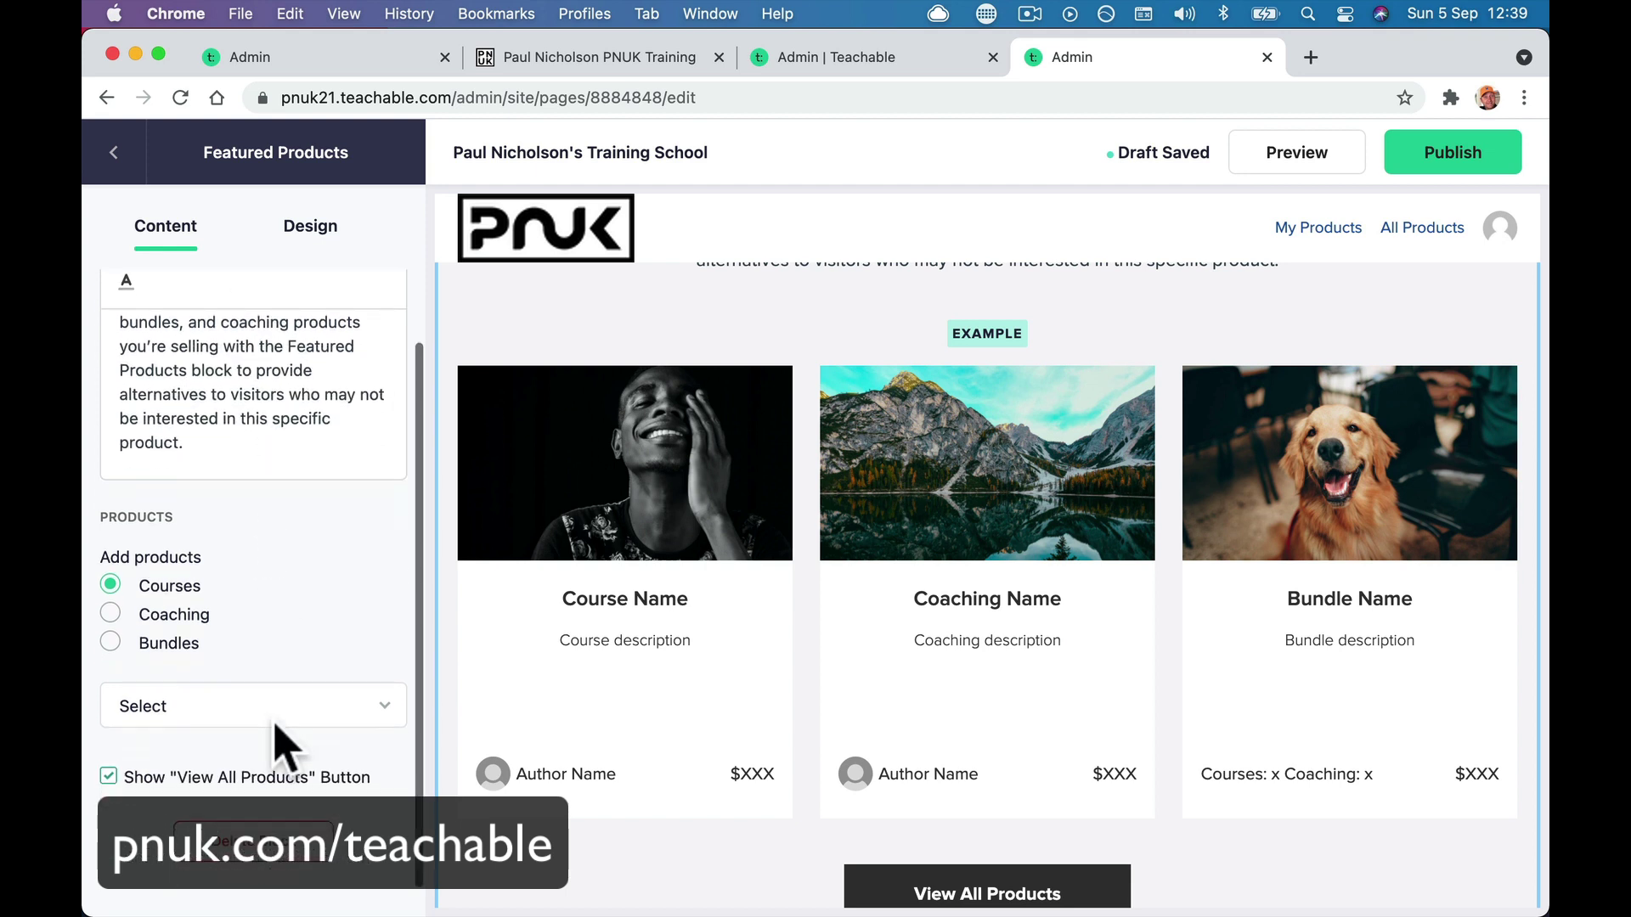
{"action": "left_click", "coordinate": [273, 707]}
{"action": "left_click", "coordinate": [273, 732]}
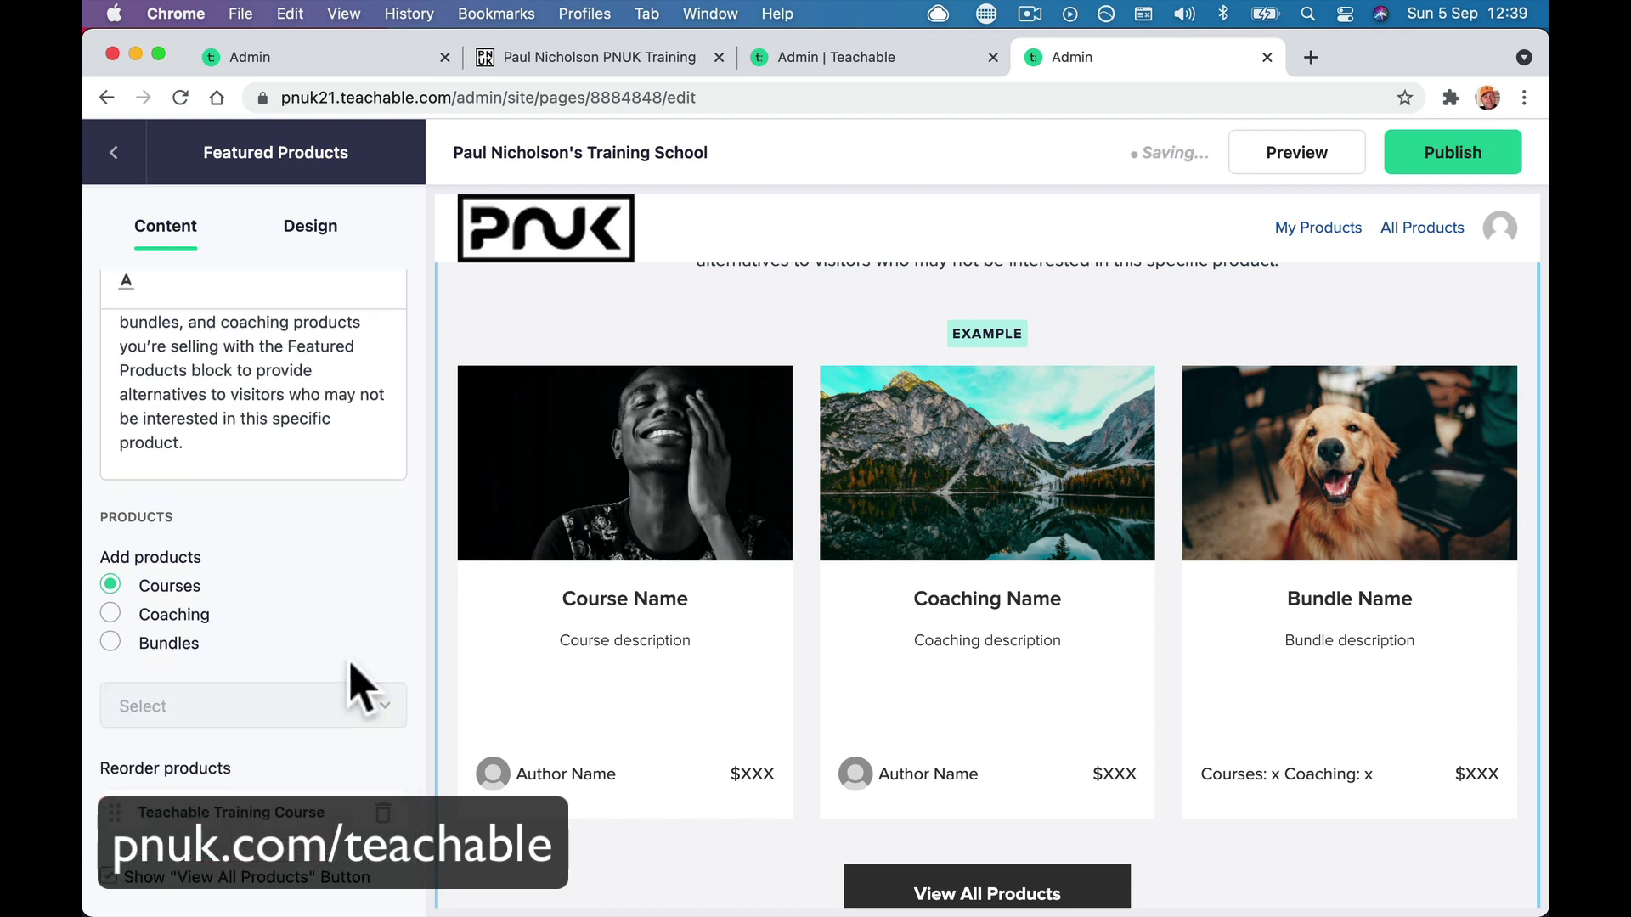
Remove the word 'Example' from the heading and delete the description paragraph.
{"action": "scroll", "coordinate": [361, 688], "scroll_direction": "down", "scroll_amount": 2}
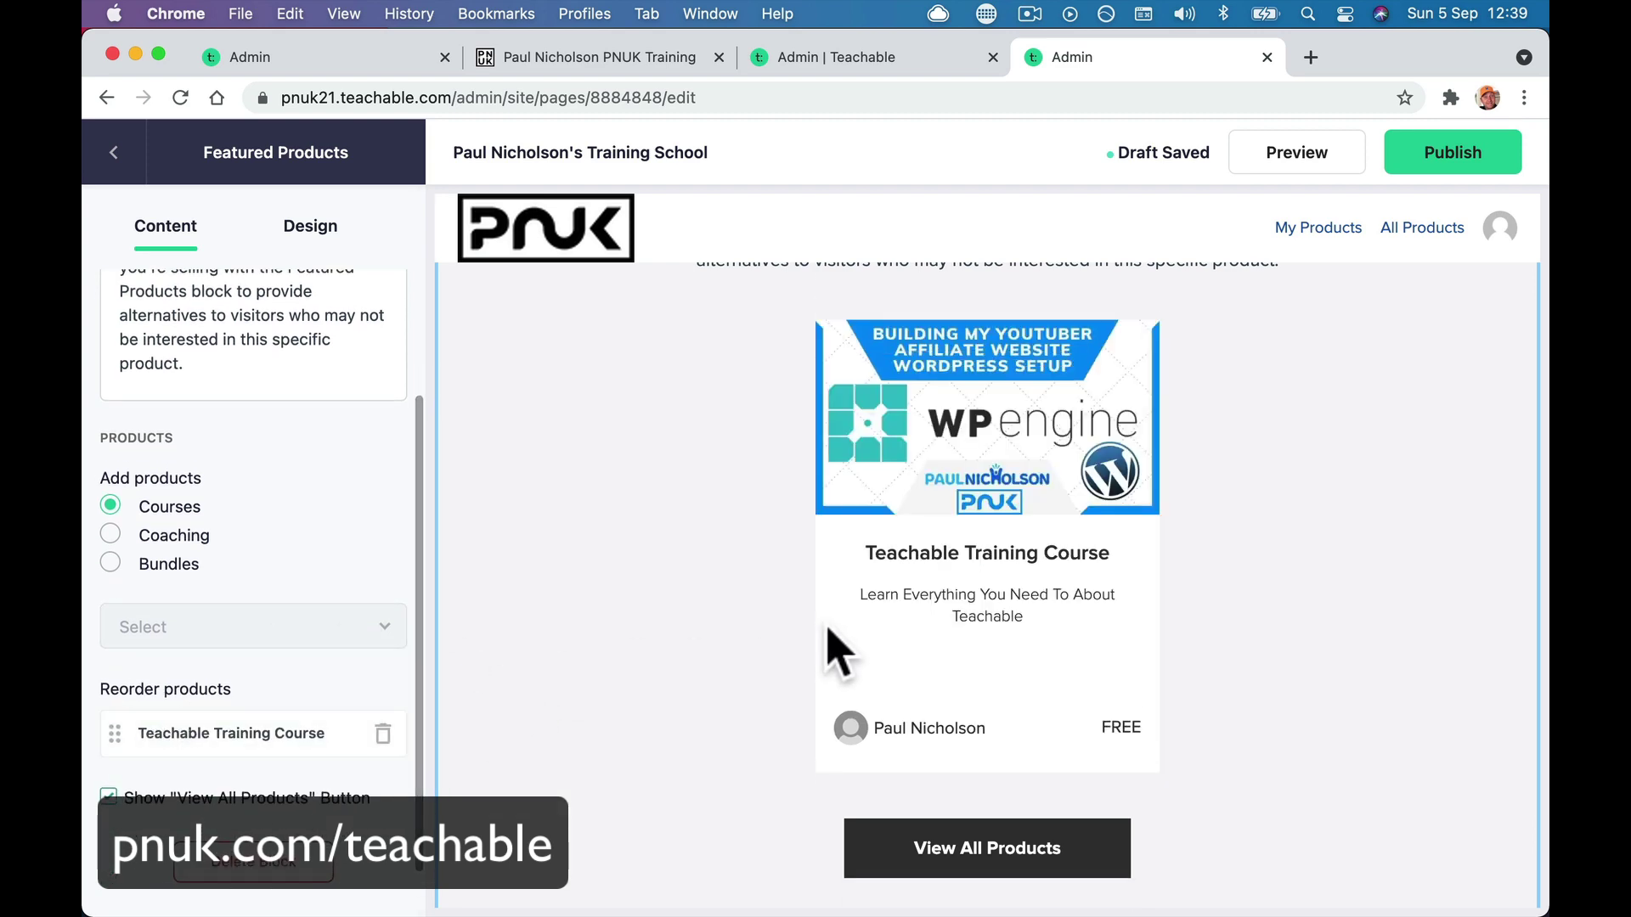
{"action": "scroll", "coordinate": [829, 648], "scroll_direction": "up", "scroll_amount": 6}
{"action": "scroll", "coordinate": [830, 648], "scroll_direction": "down", "scroll_amount": 5}
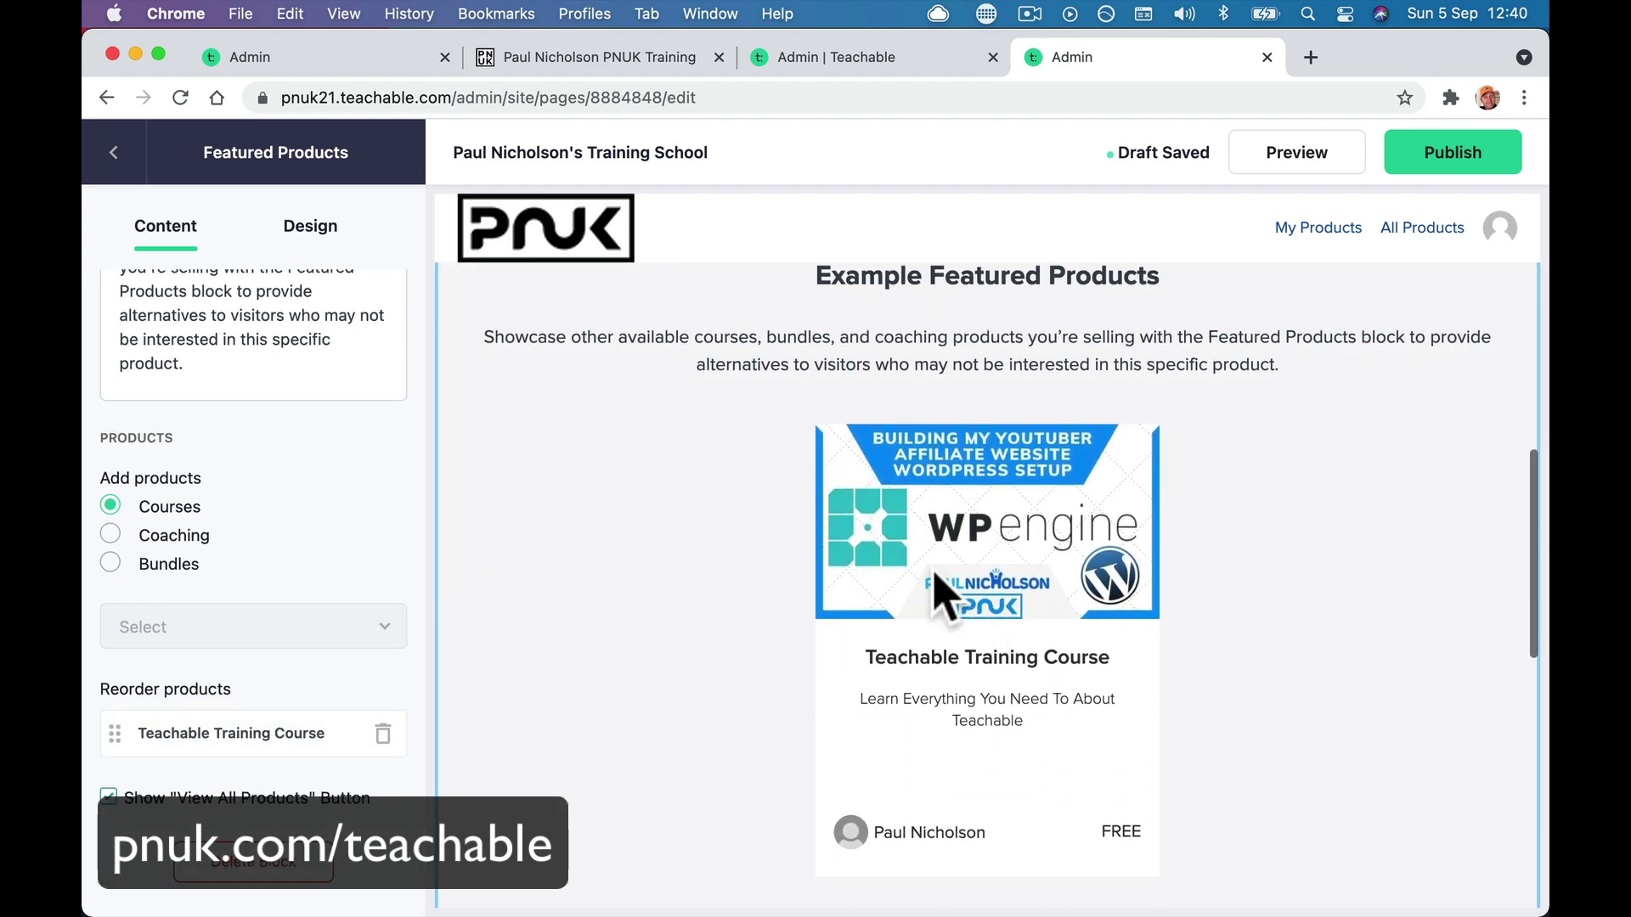
{"action": "left_click", "coordinate": [230, 365]}
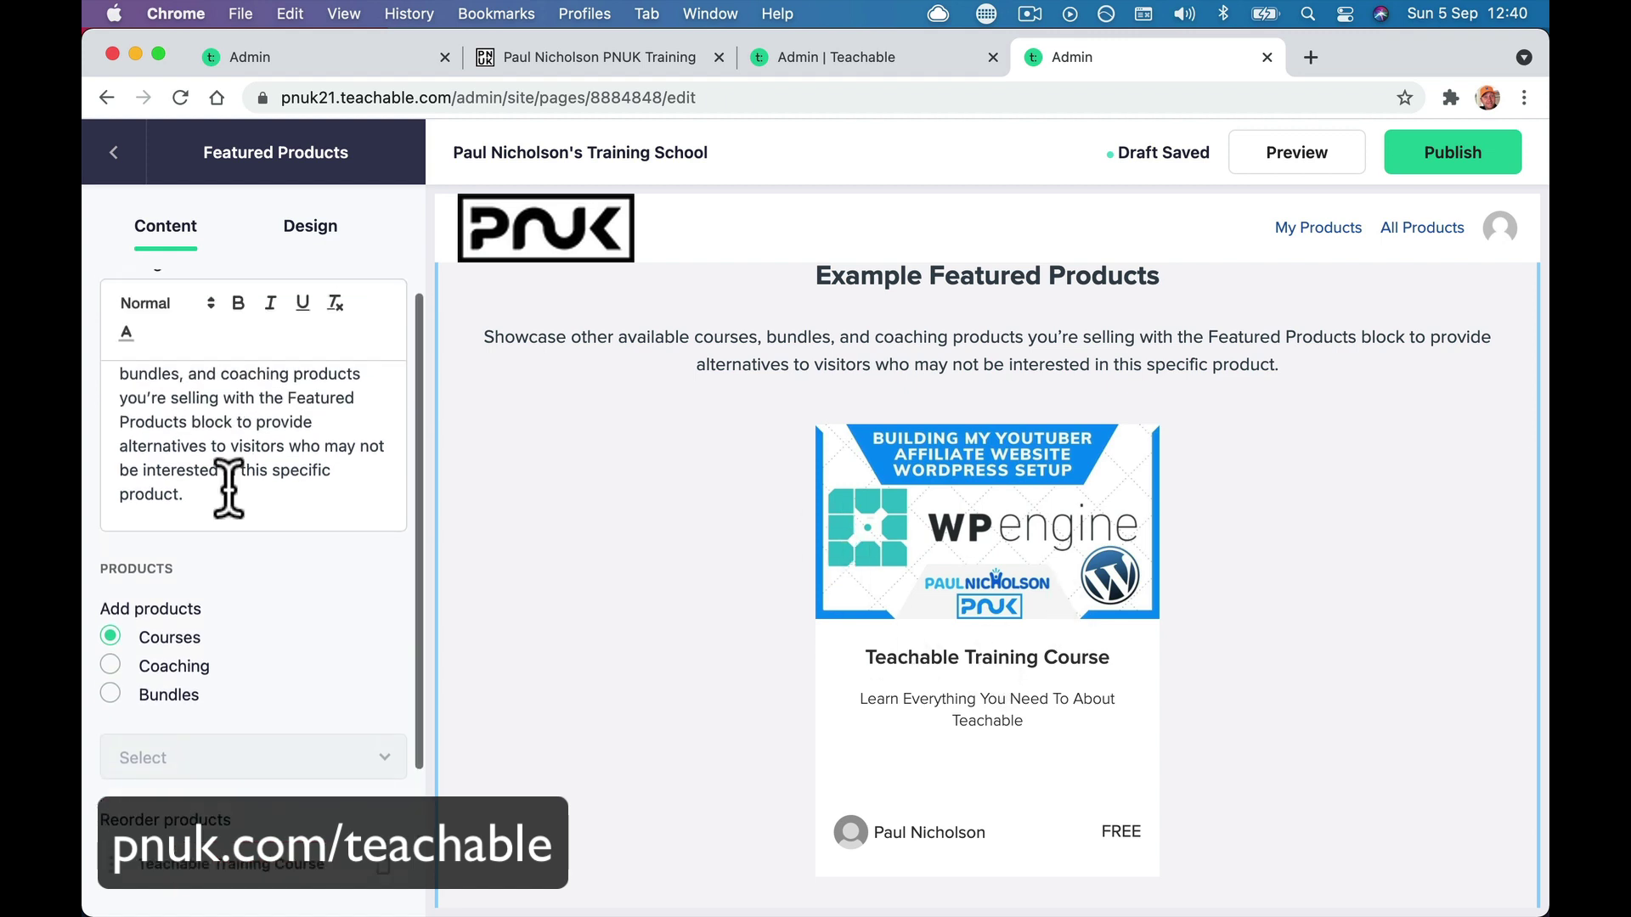
{"action": "left_click_drag", "start_coordinate": [226, 477], "coordinate": [89, 374]}
{"action": "left_click", "coordinate": [158, 450]}
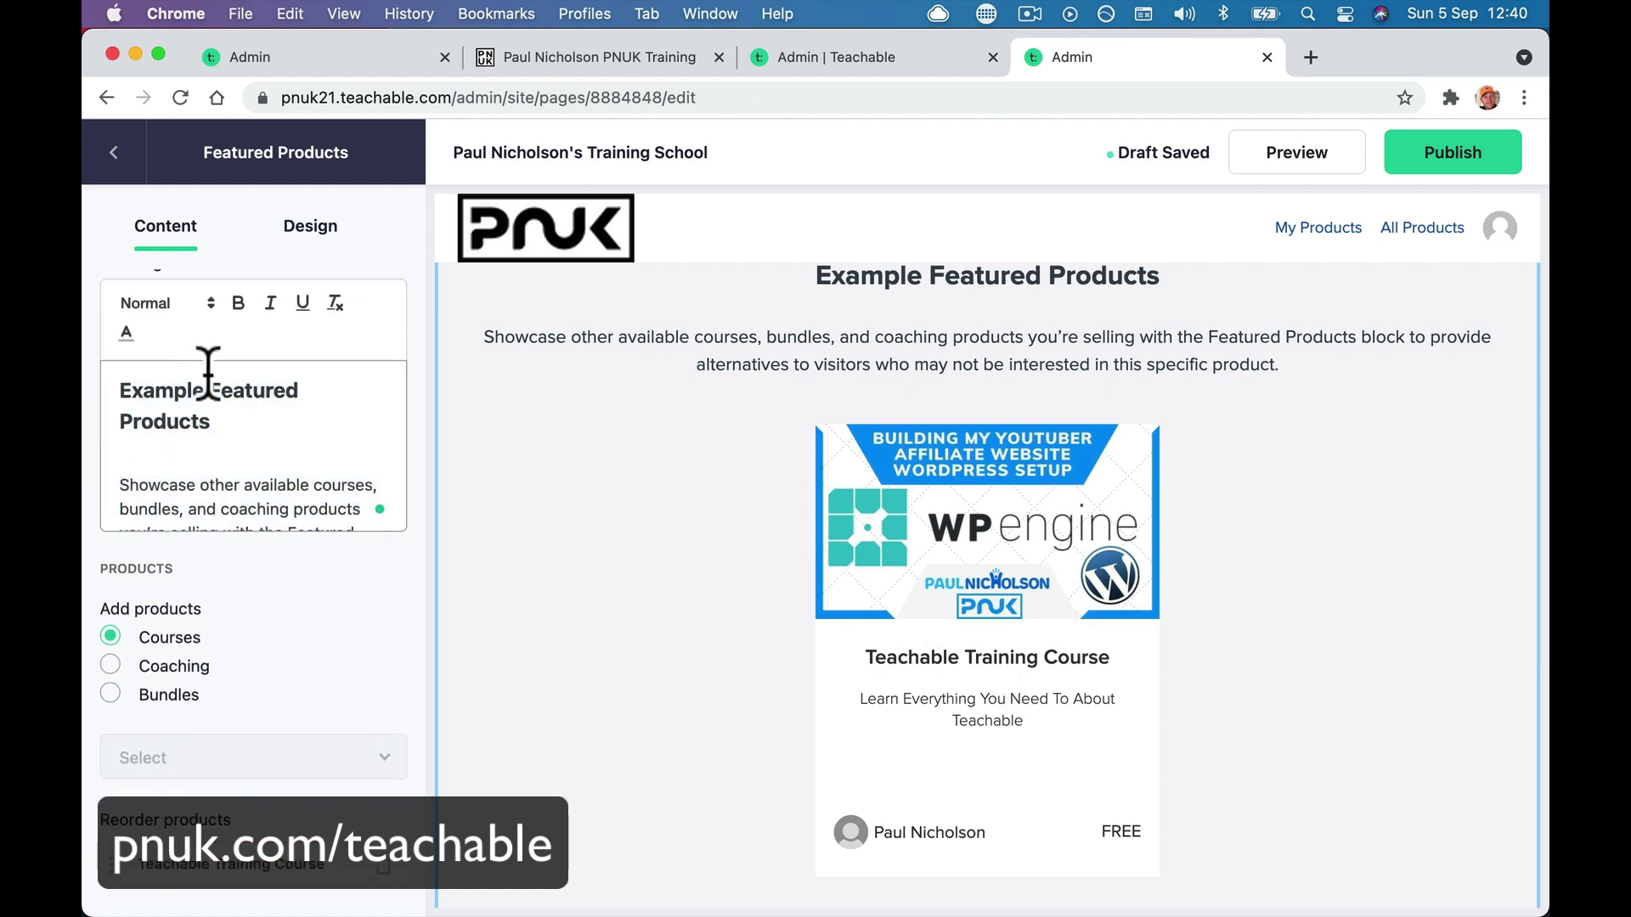
{"action": "left_click_drag", "start_coordinate": [204, 391], "coordinate": [91, 393]}
{"action": "key", "text": "BackSpace"}
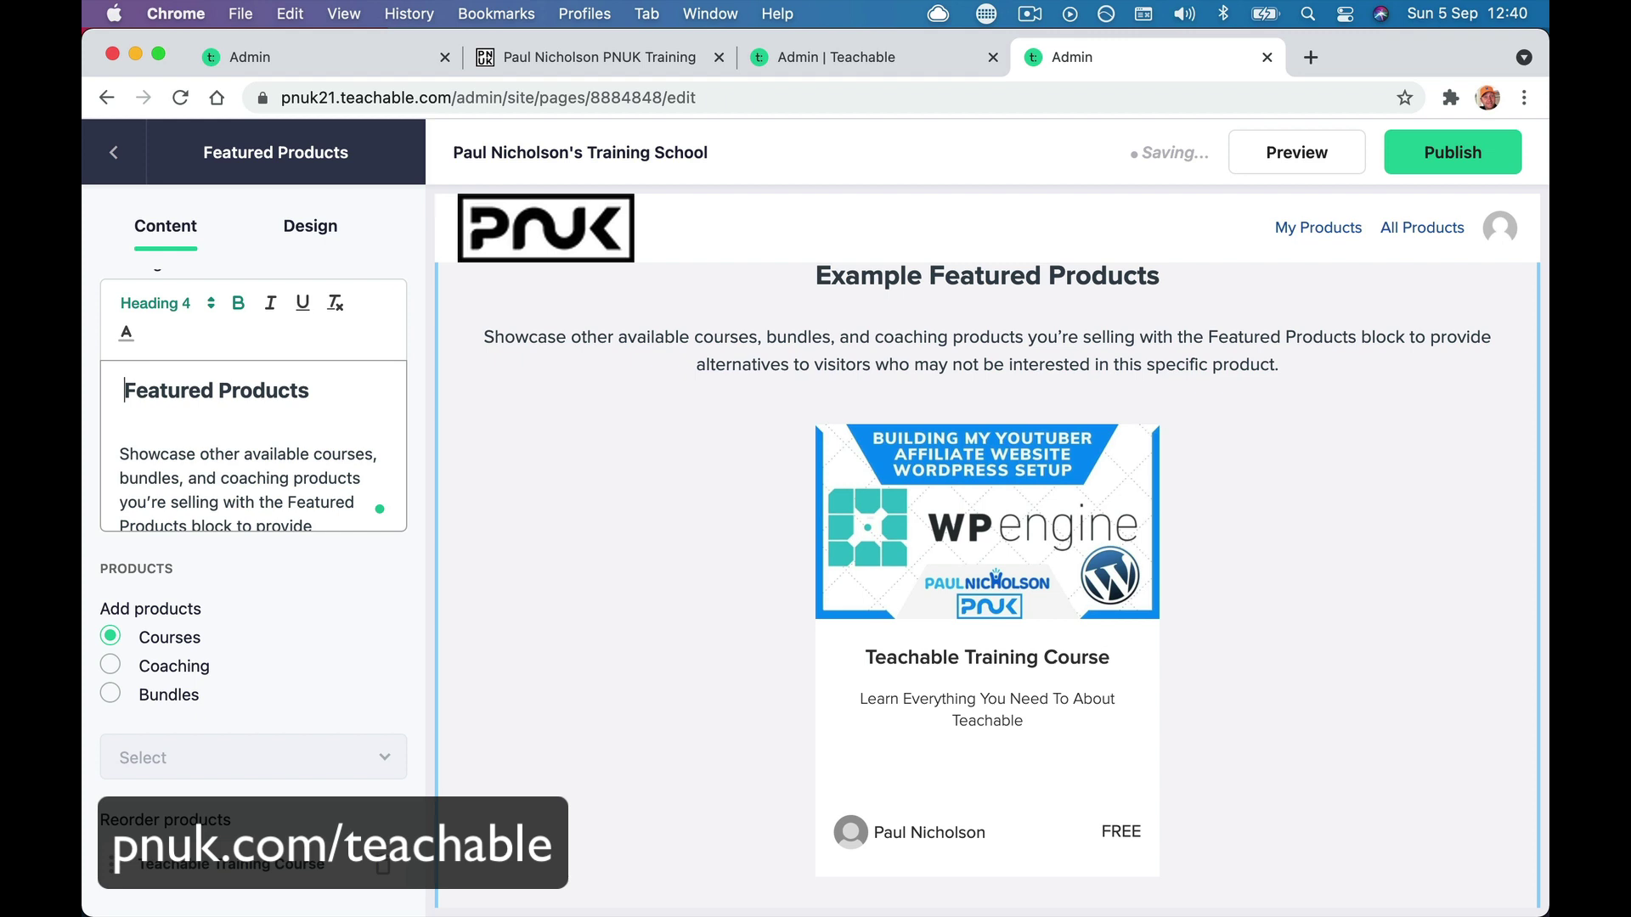
{"action": "left_click_drag", "start_coordinate": [120, 454], "coordinate": [112, 584]}
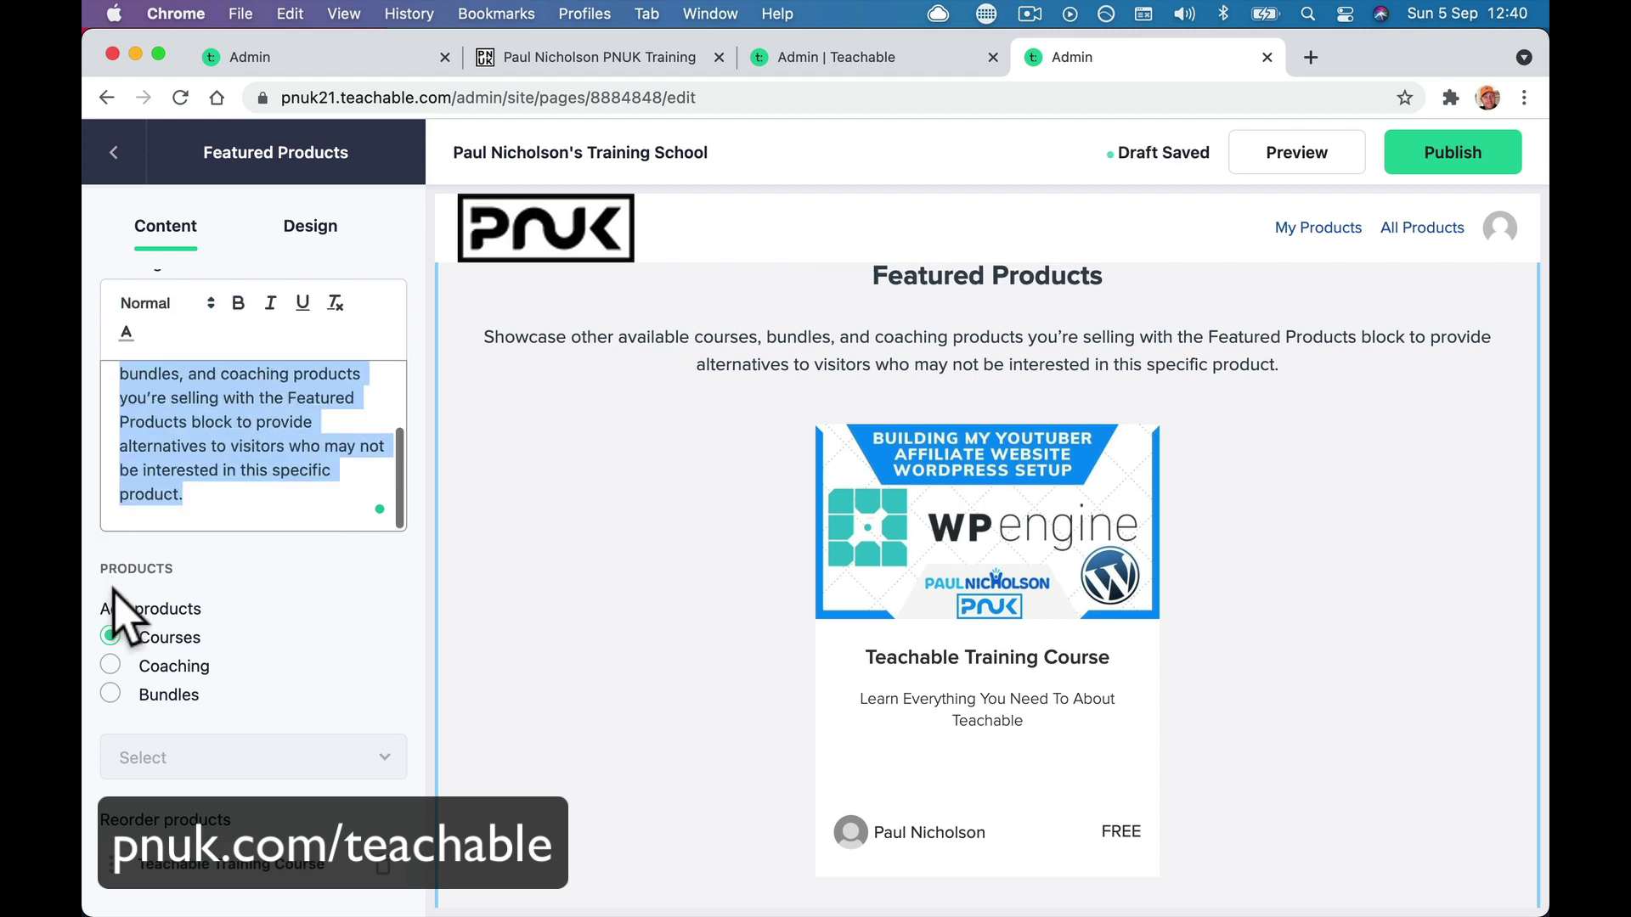
{"action": "key", "text": "BackSpace"}
{"action": "key", "text": "BackSpace"}
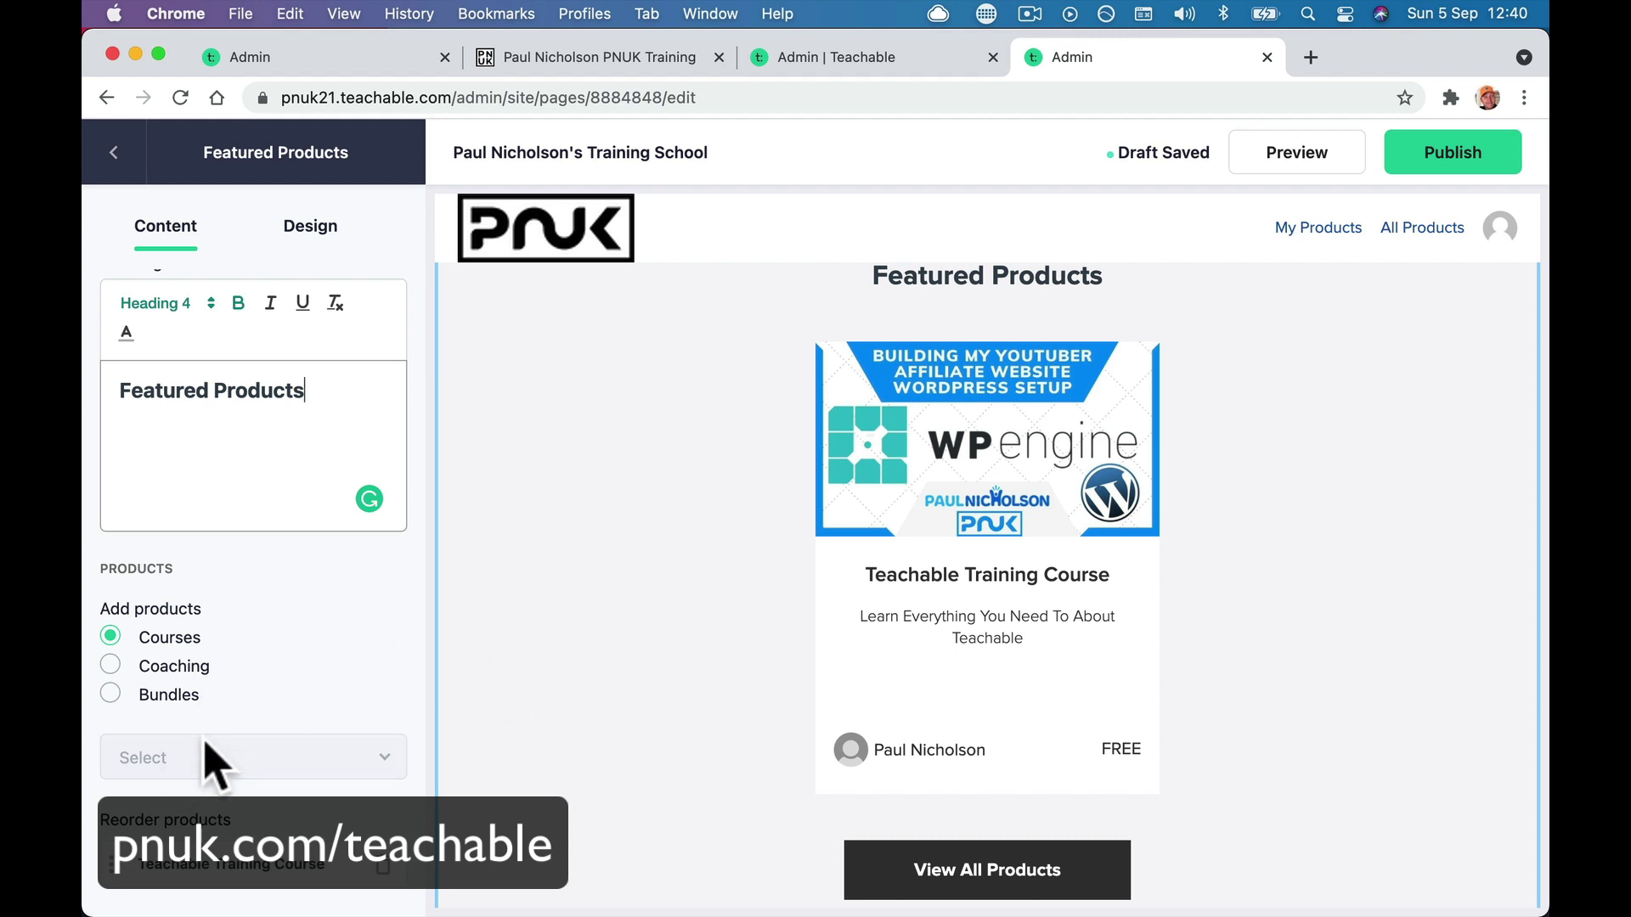
Review the block's Design settings, return to Page Blocks and publish the homepage.
{"action": "scroll", "coordinate": [208, 724], "scroll_direction": "down", "scroll_amount": 4}
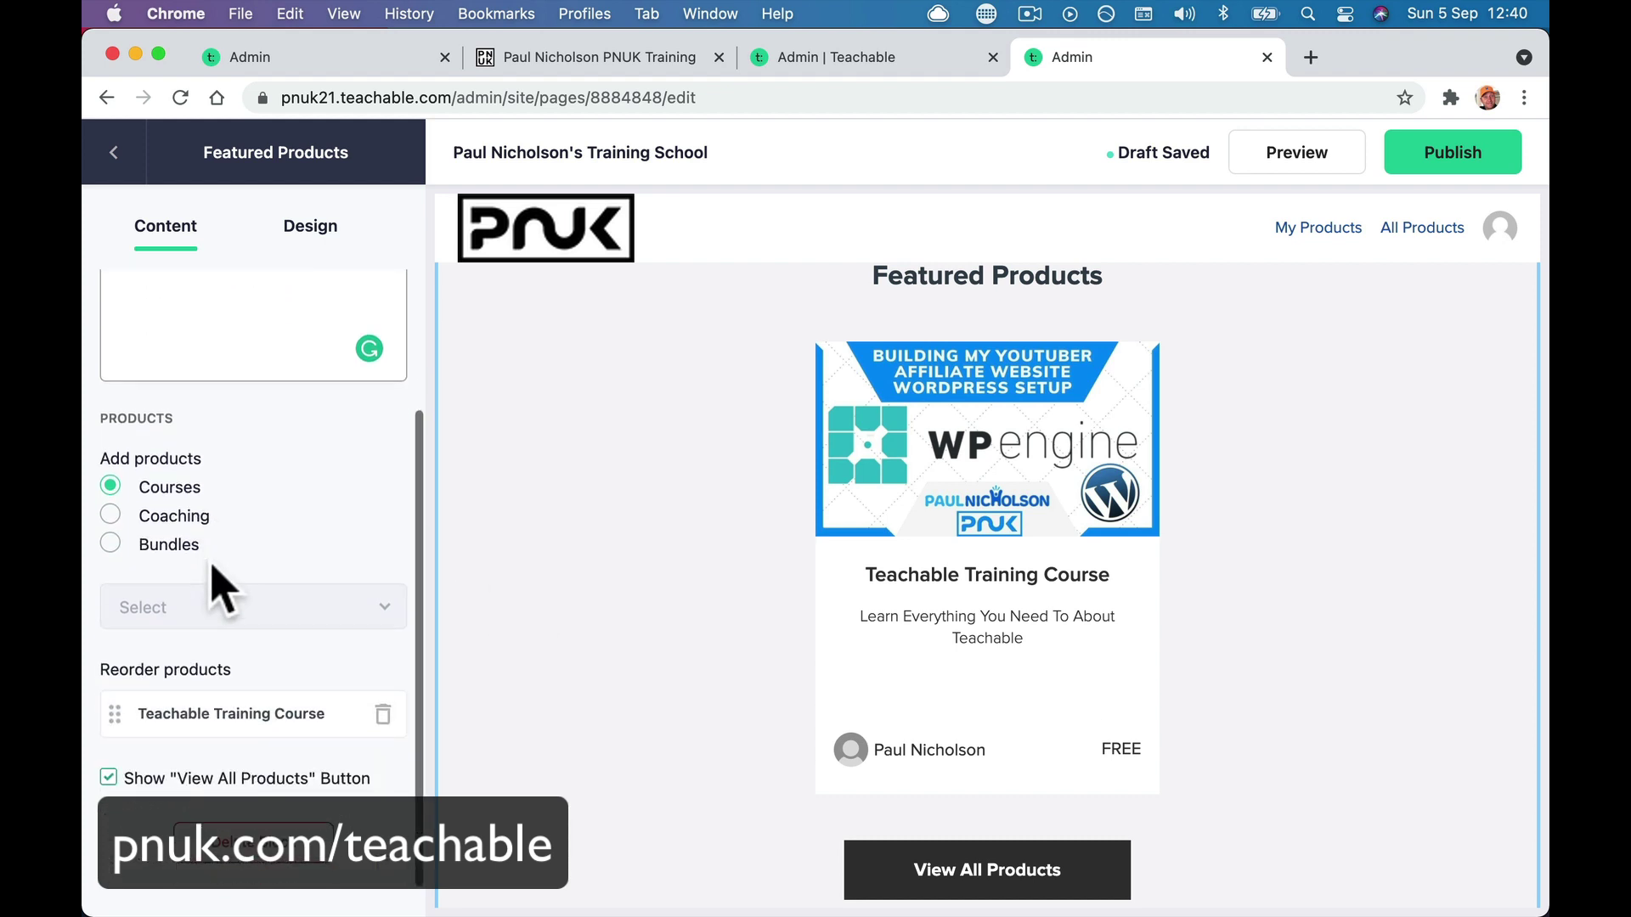
{"action": "scroll", "coordinate": [288, 543], "scroll_direction": "up", "scroll_amount": 5}
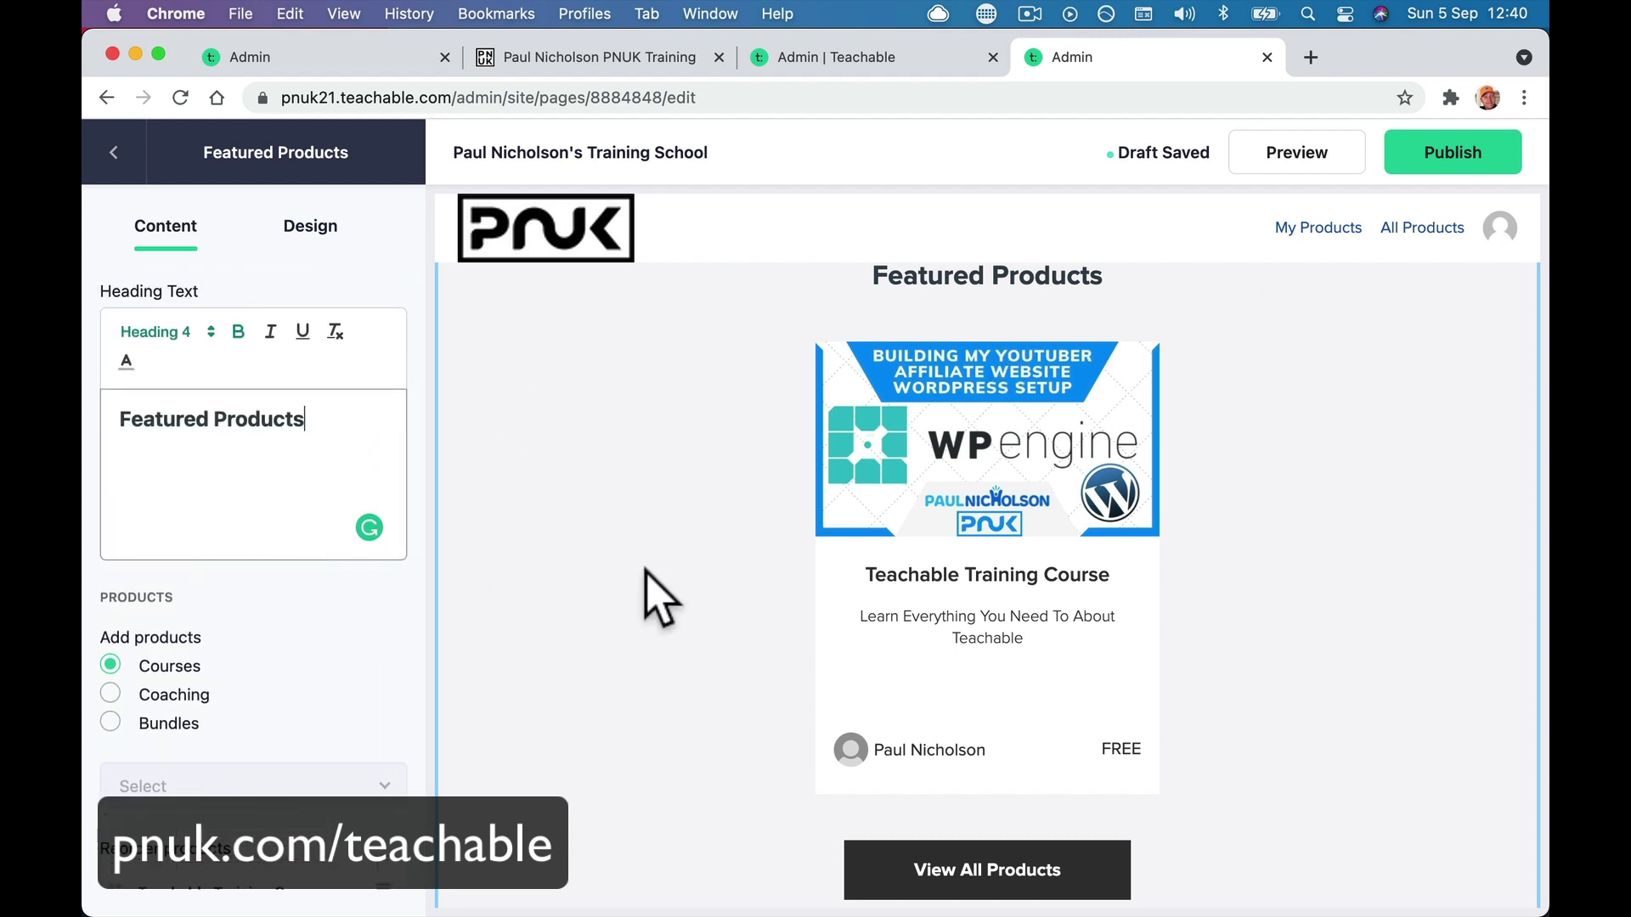
{"action": "left_click", "coordinate": [310, 226]}
{"action": "left_click", "coordinate": [113, 152]}
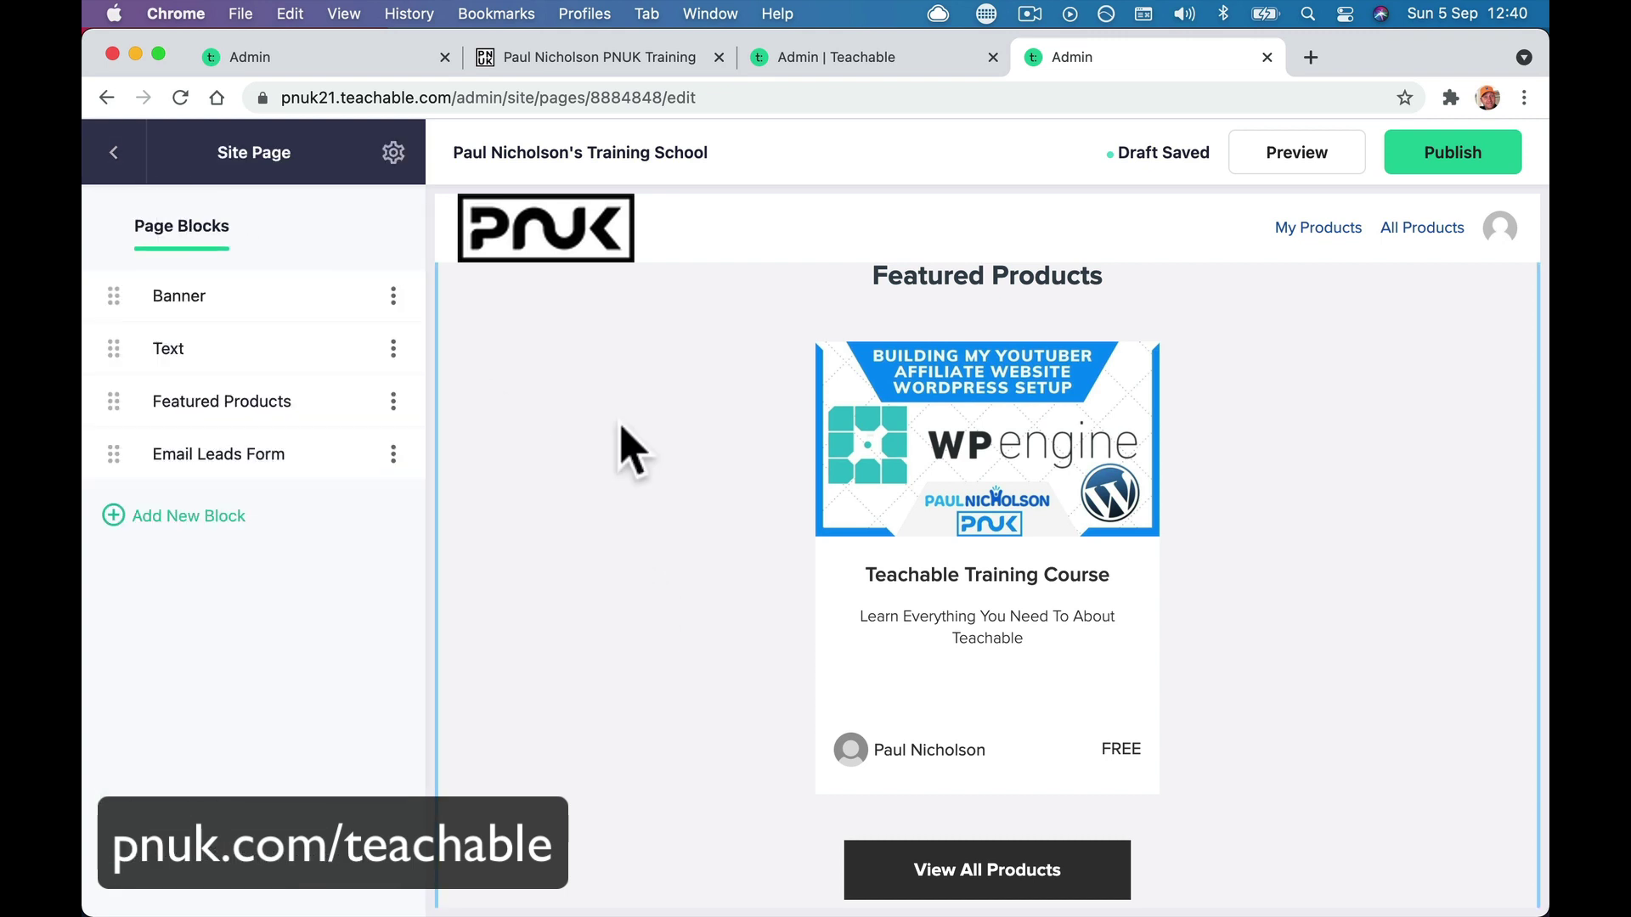
{"action": "left_click", "coordinate": [1454, 161]}
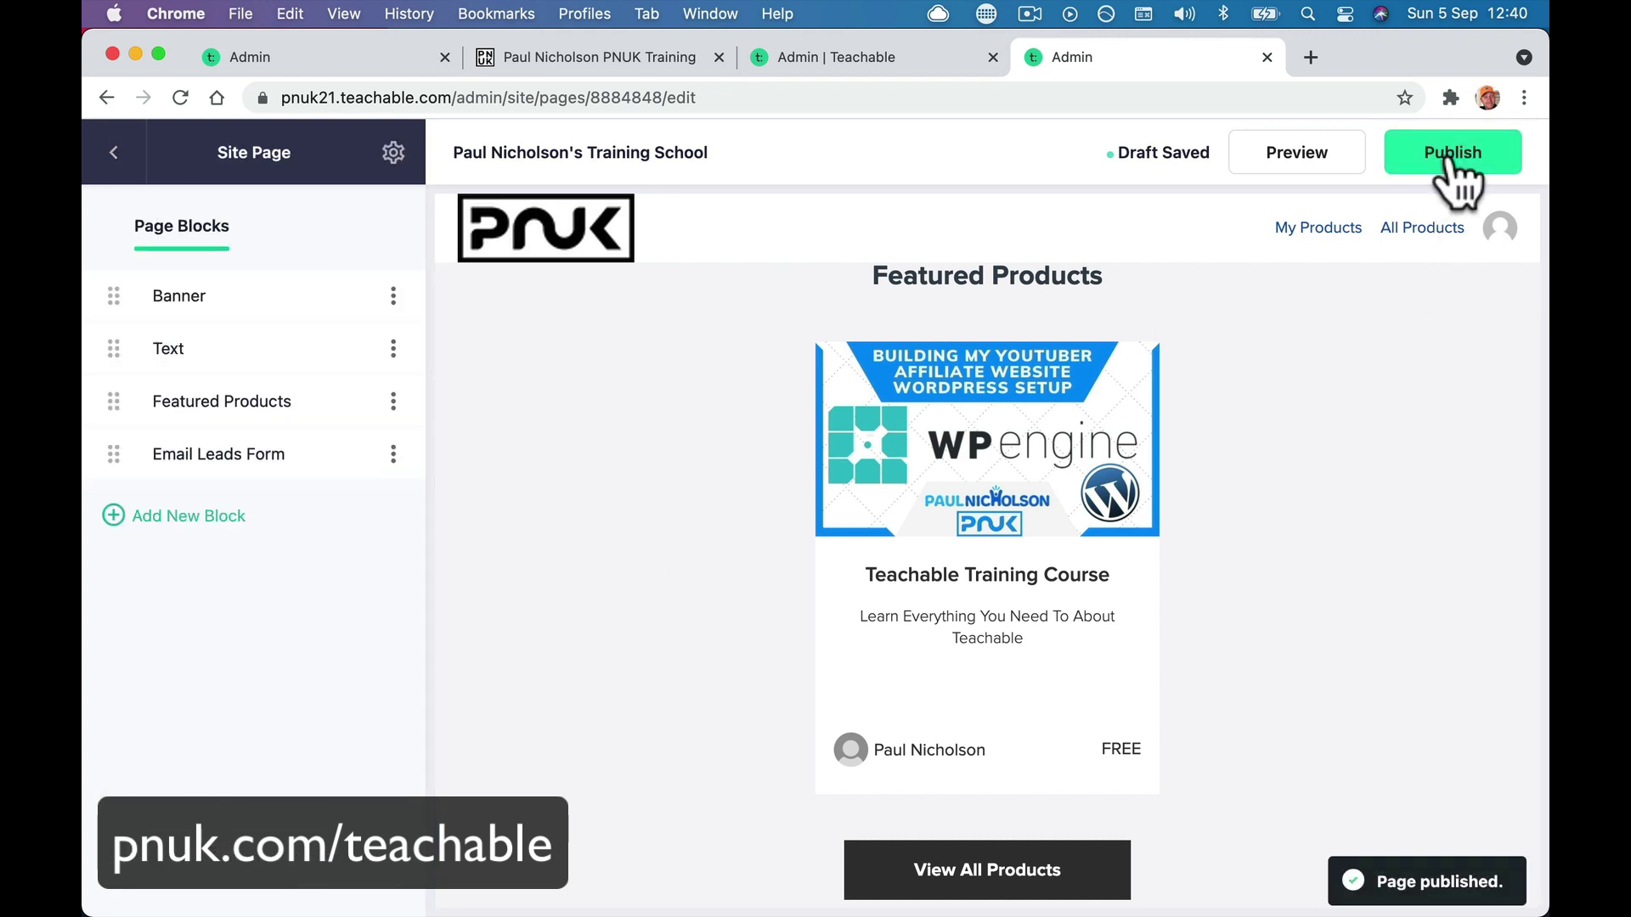
{"action": "left_click", "coordinate": [1454, 166]}
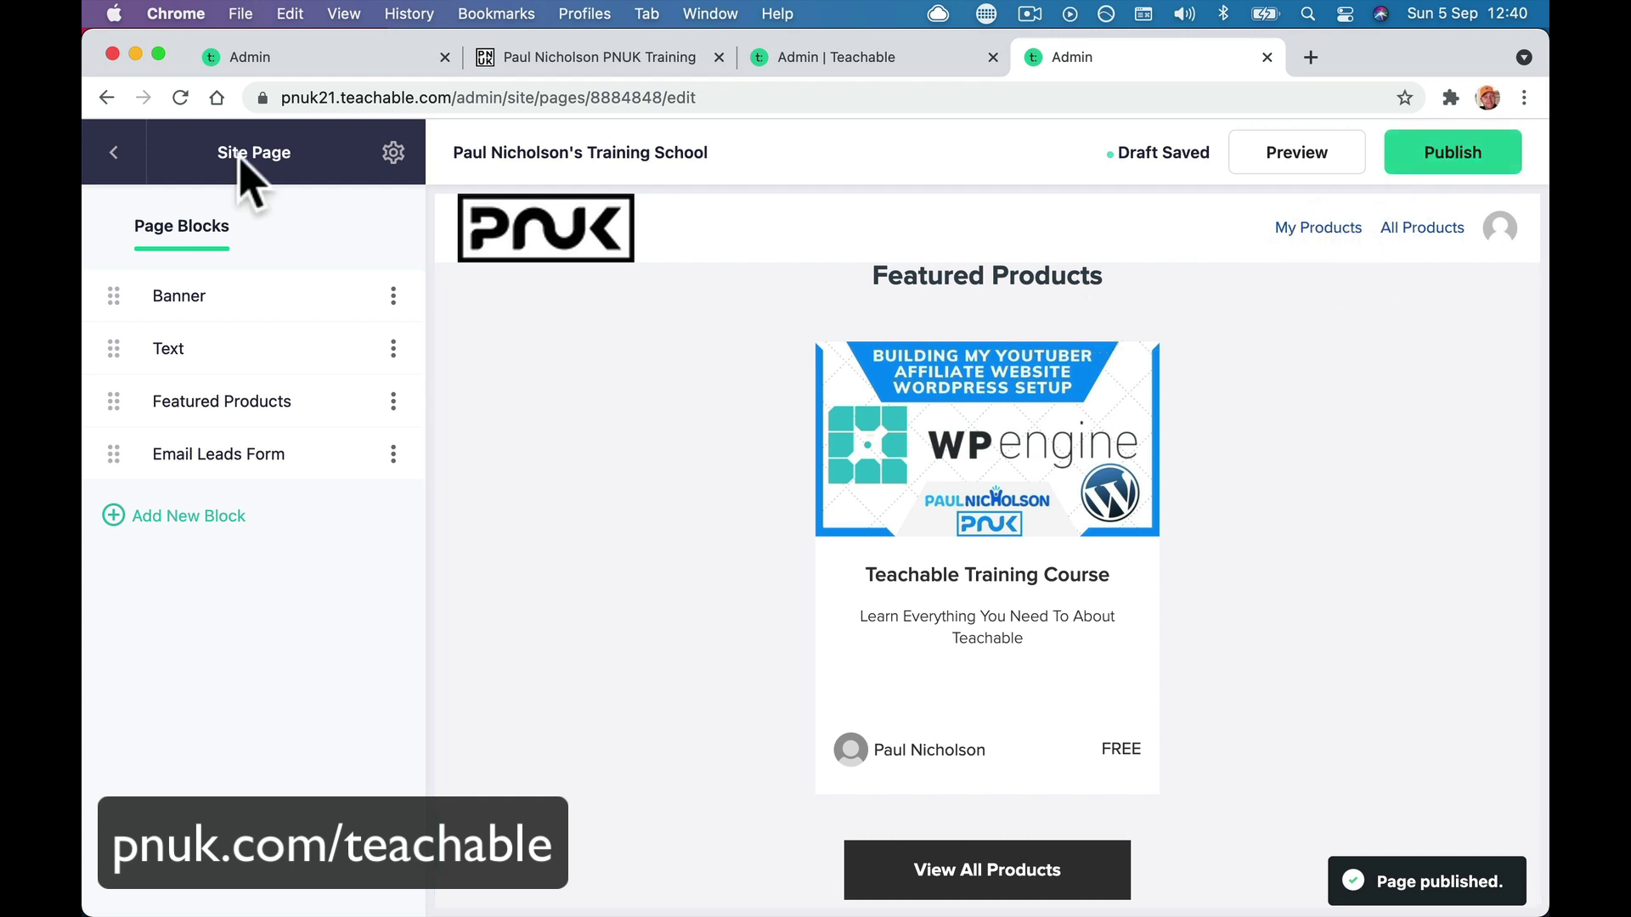
Exit the editor to Your Pages and open the school's General settings.
{"action": "left_click", "coordinate": [119, 153]}
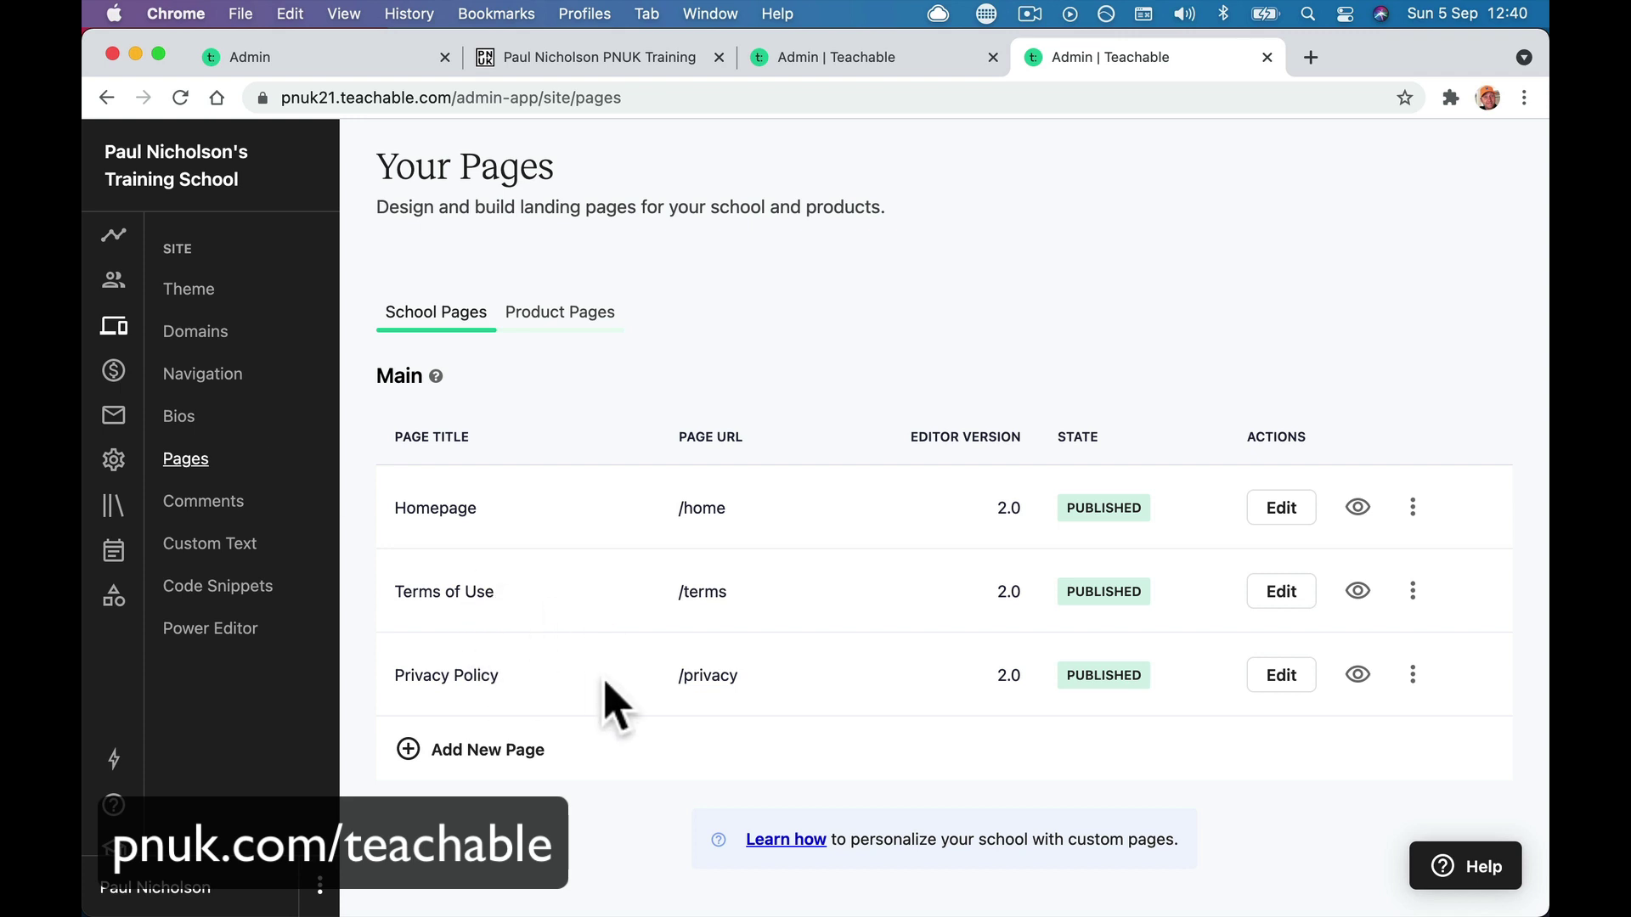
{"action": "left_click", "coordinate": [117, 463]}
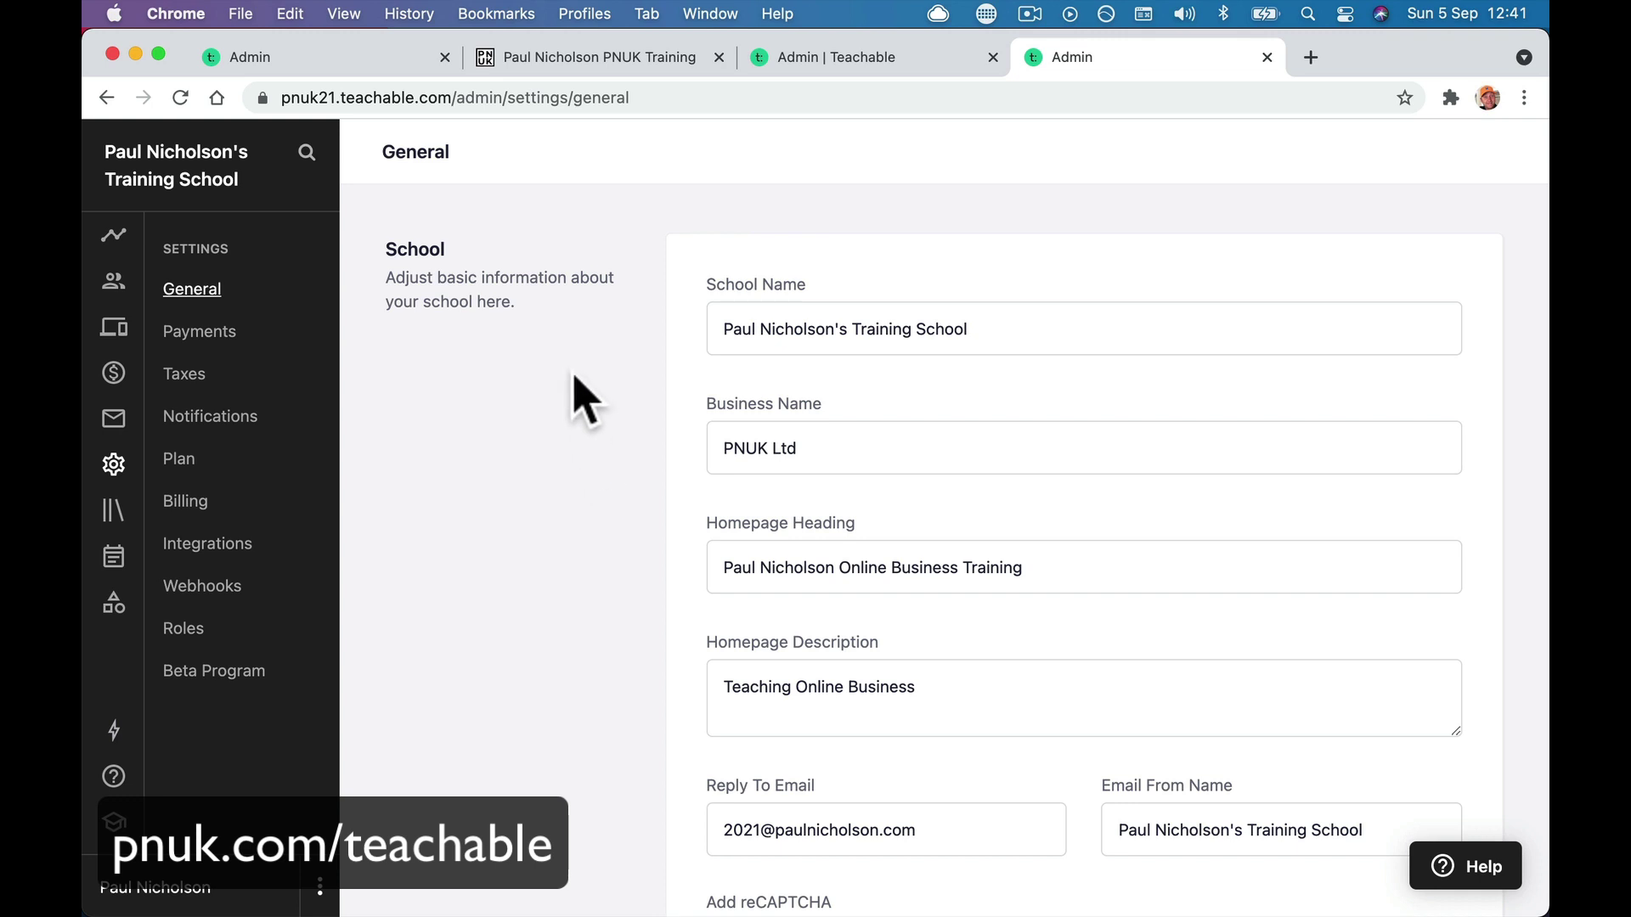
Open the live school homepage in a new tab and go to the Teachable Training Course sales page.
{"action": "left_click", "coordinate": [182, 180]}
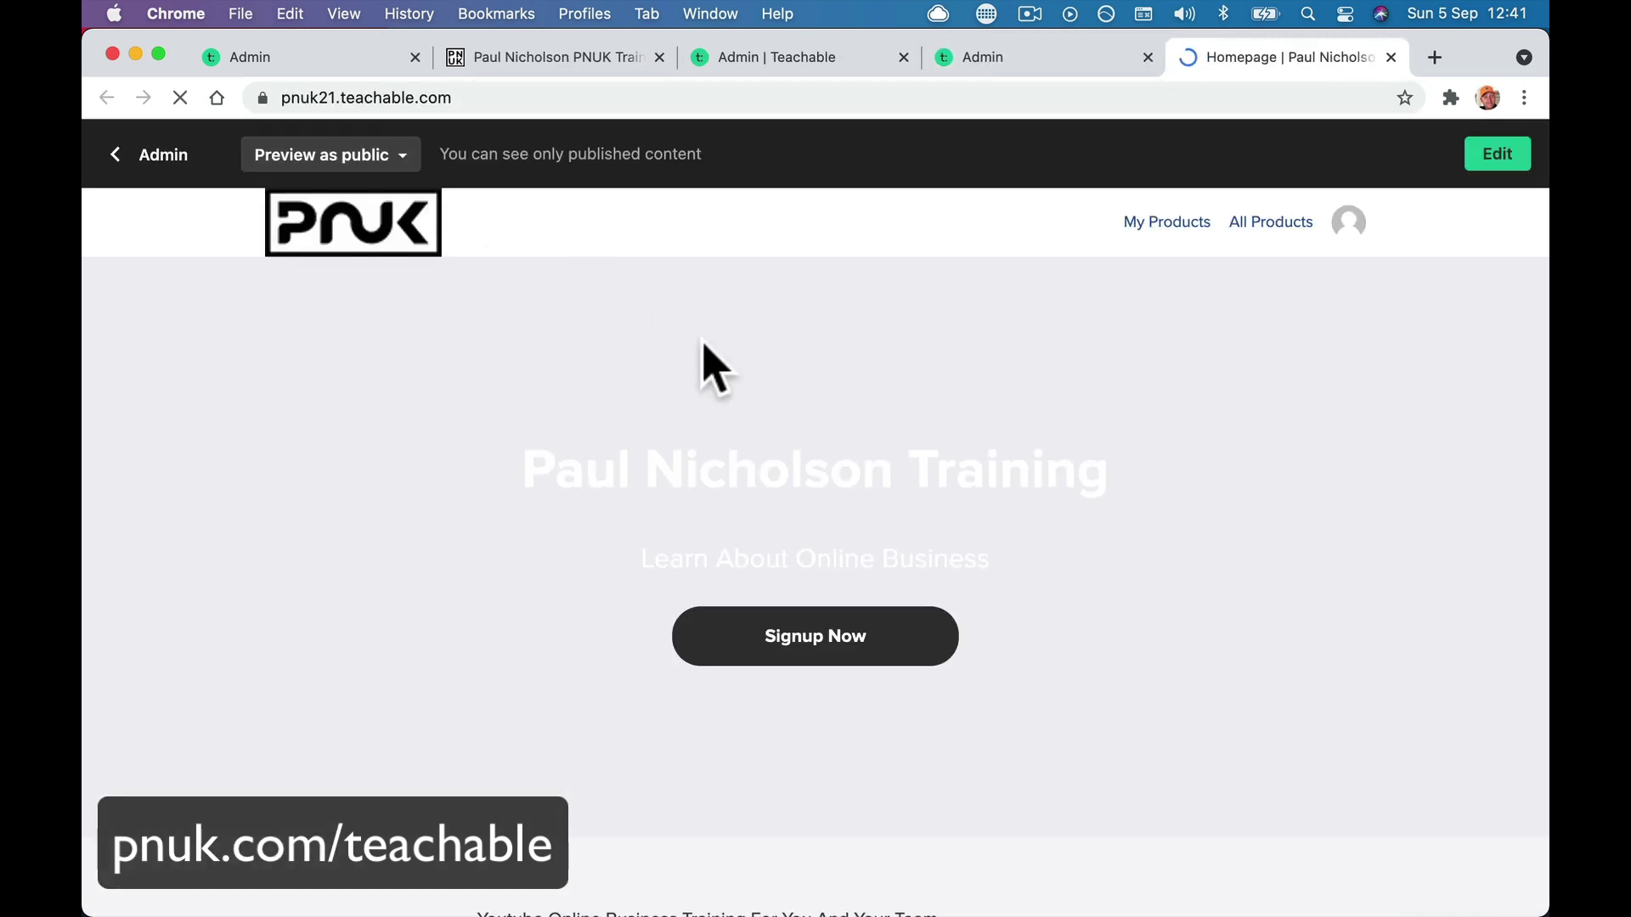
{"action": "scroll", "coordinate": [781, 544], "scroll_direction": "down", "scroll_amount": 3}
{"action": "scroll", "coordinate": [773, 546], "scroll_direction": "down", "scroll_amount": 5}
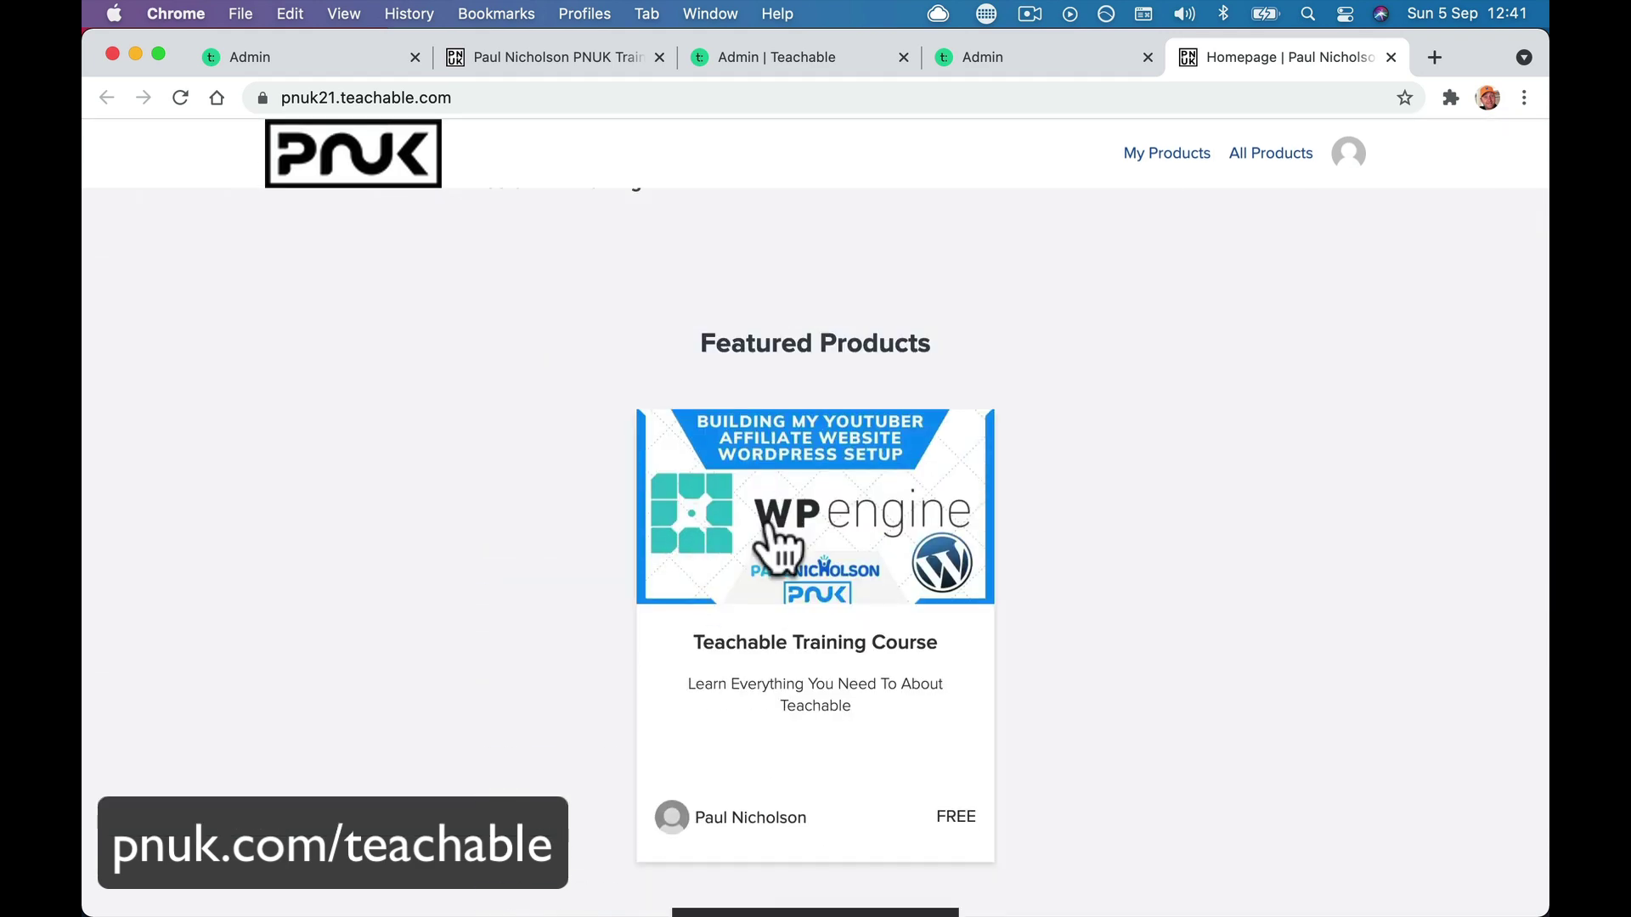
{"action": "scroll", "coordinate": [773, 546], "scroll_direction": "up", "scroll_amount": 5}
{"action": "scroll", "coordinate": [747, 499], "scroll_direction": "down", "scroll_amount": 10}
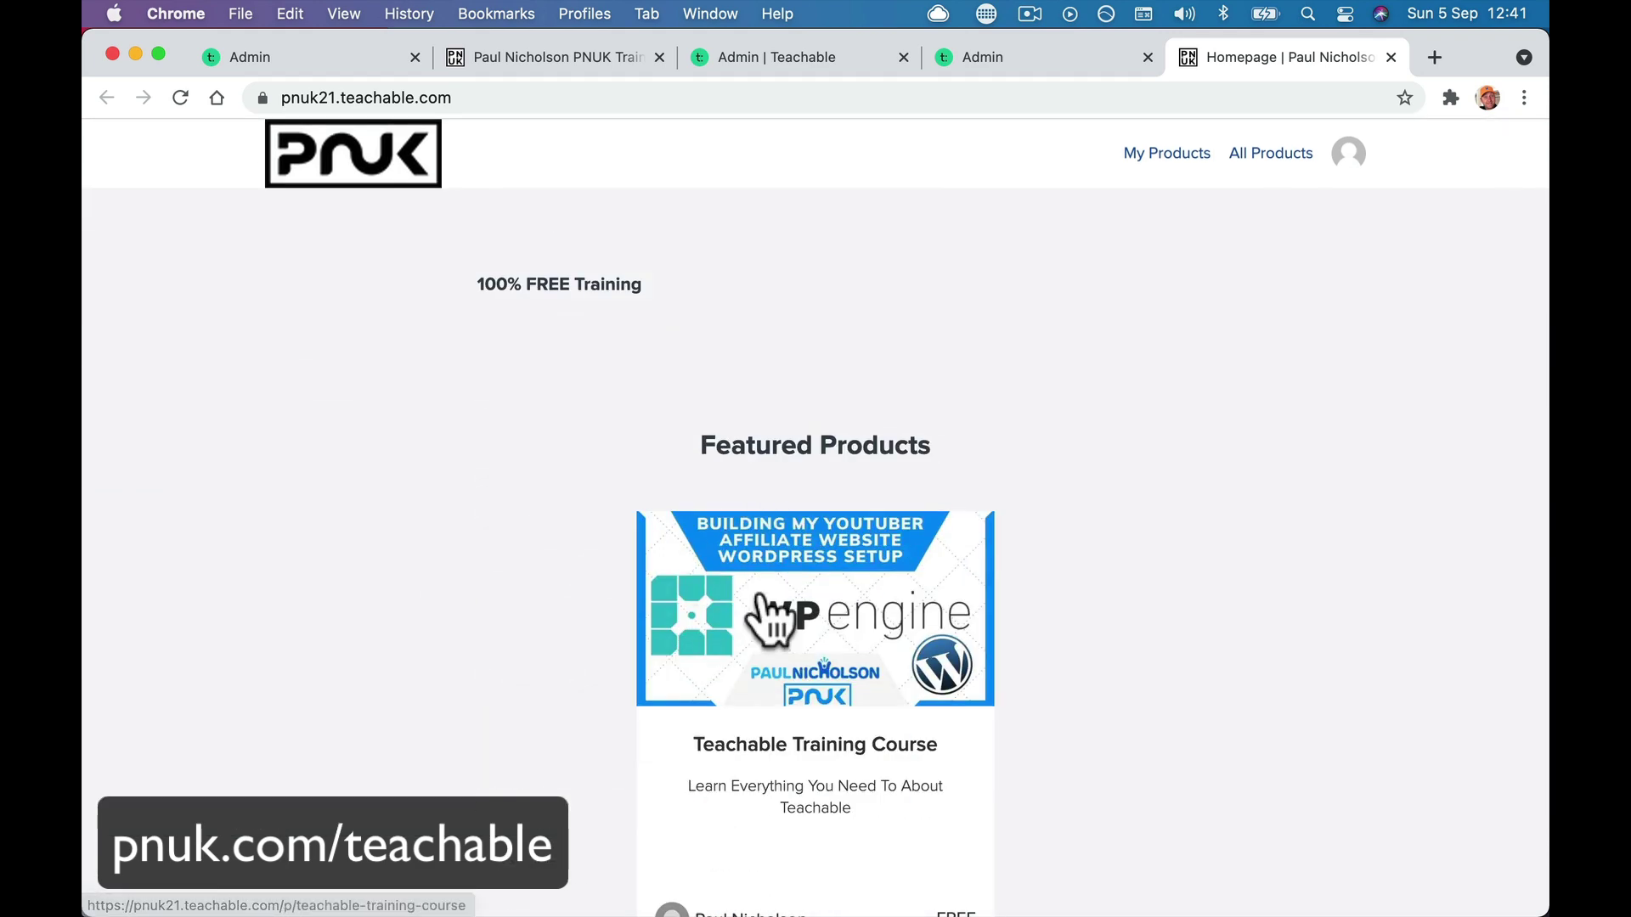
{"action": "left_click", "coordinate": [771, 393]}
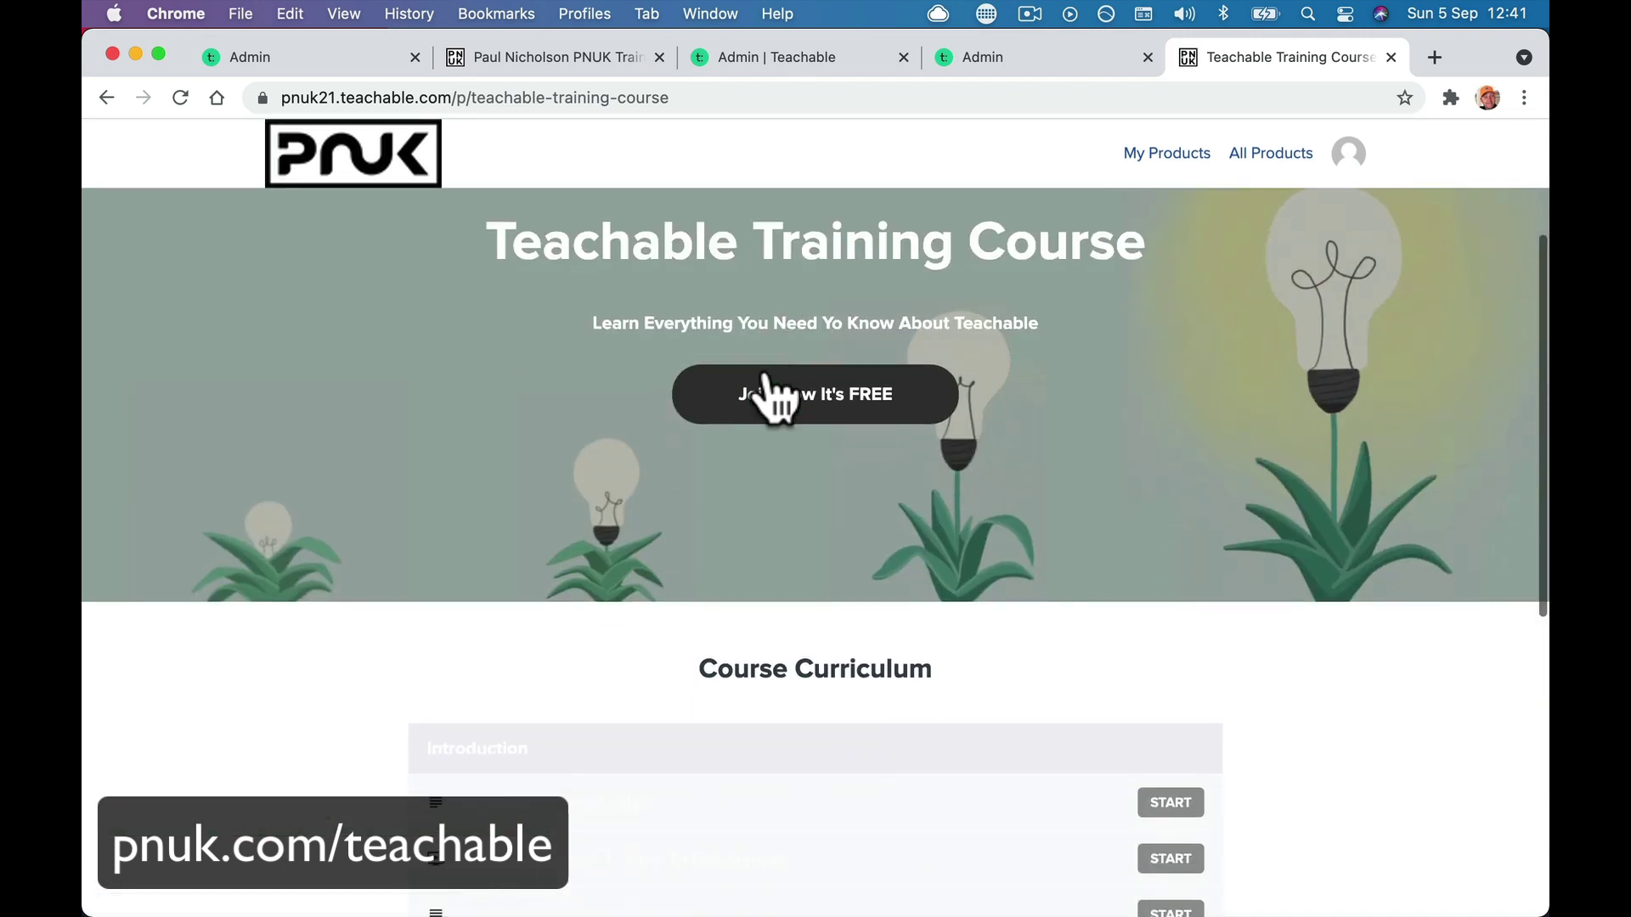
Join the course free to view the thank-you page, then return to the Admin tab.
{"action": "left_click", "coordinate": [769, 379]}
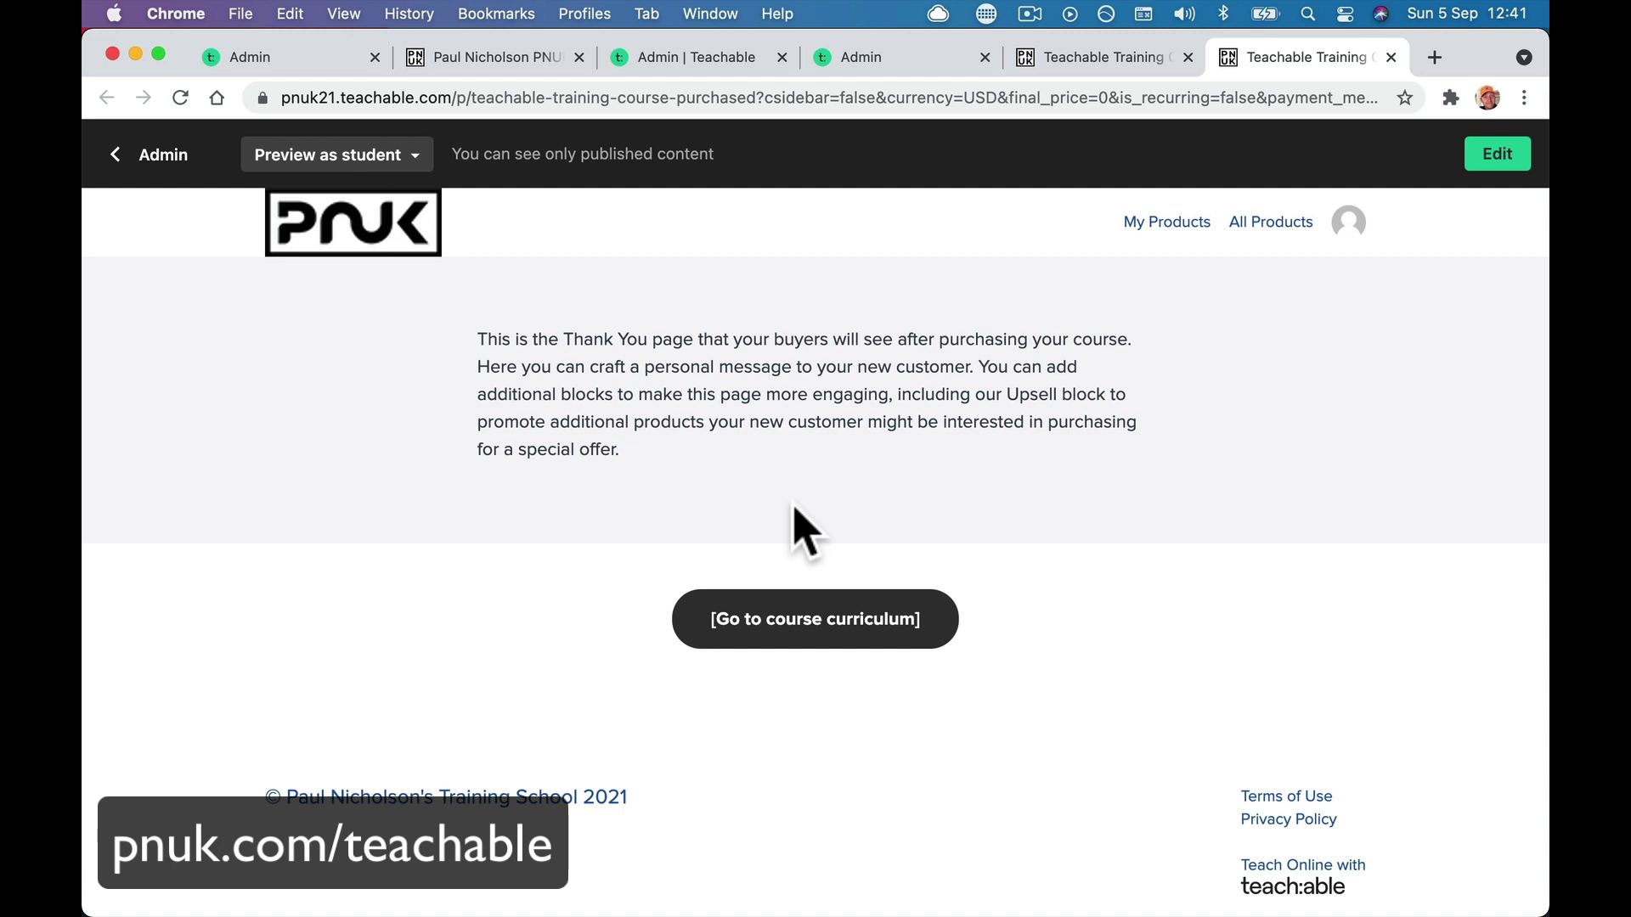
{"action": "left_click", "coordinate": [1105, 58]}
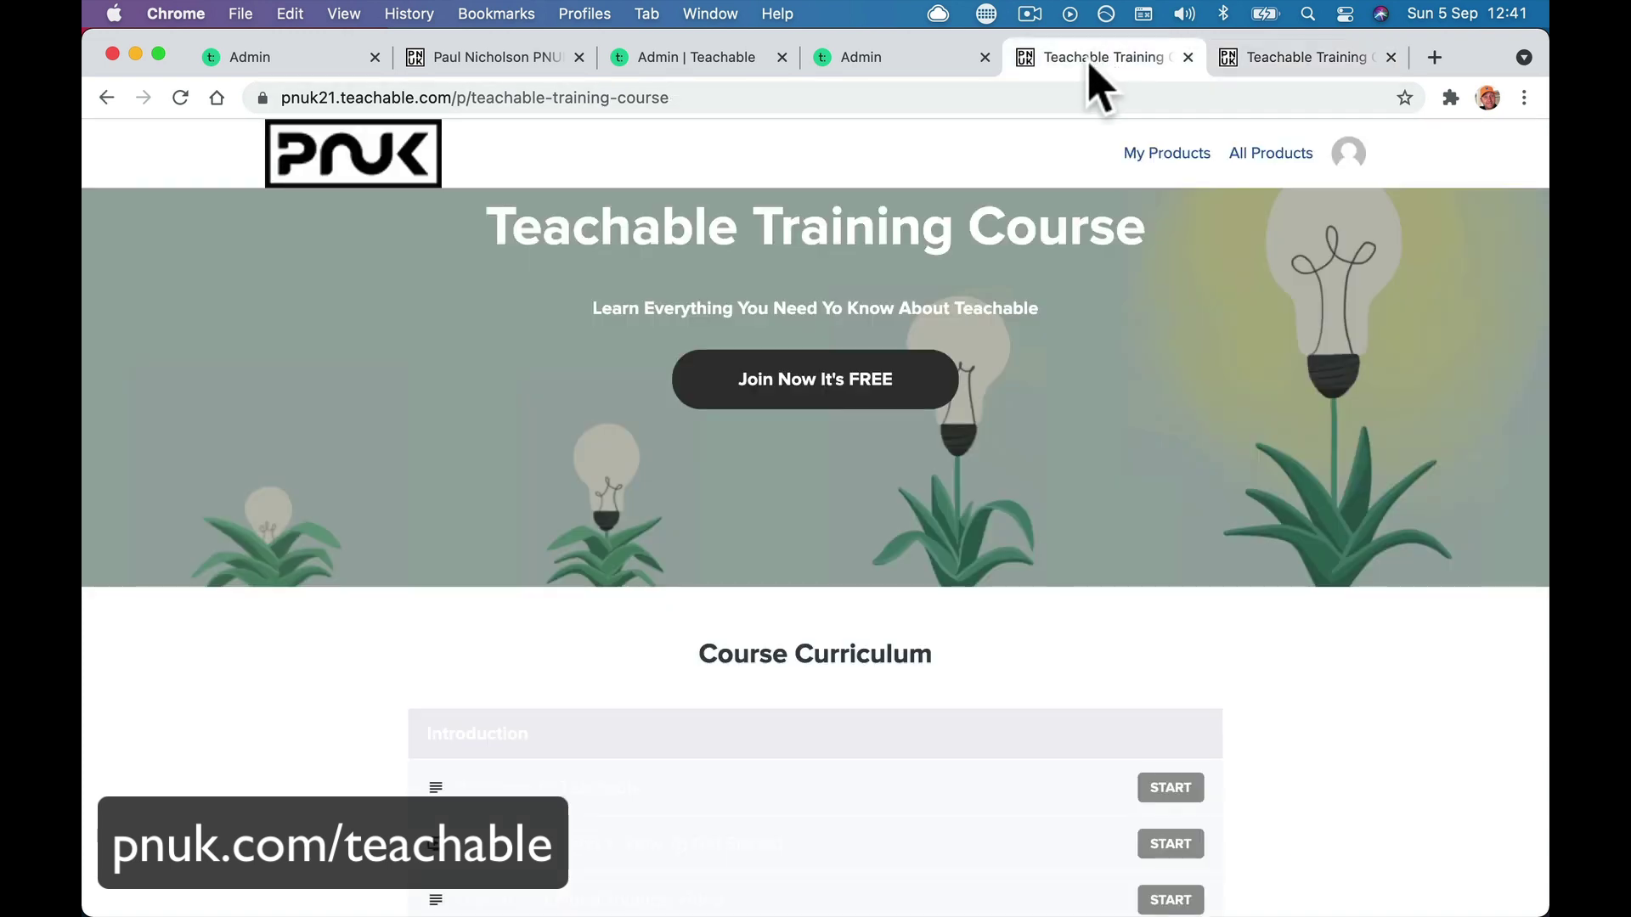
{"action": "left_click", "coordinate": [901, 69]}
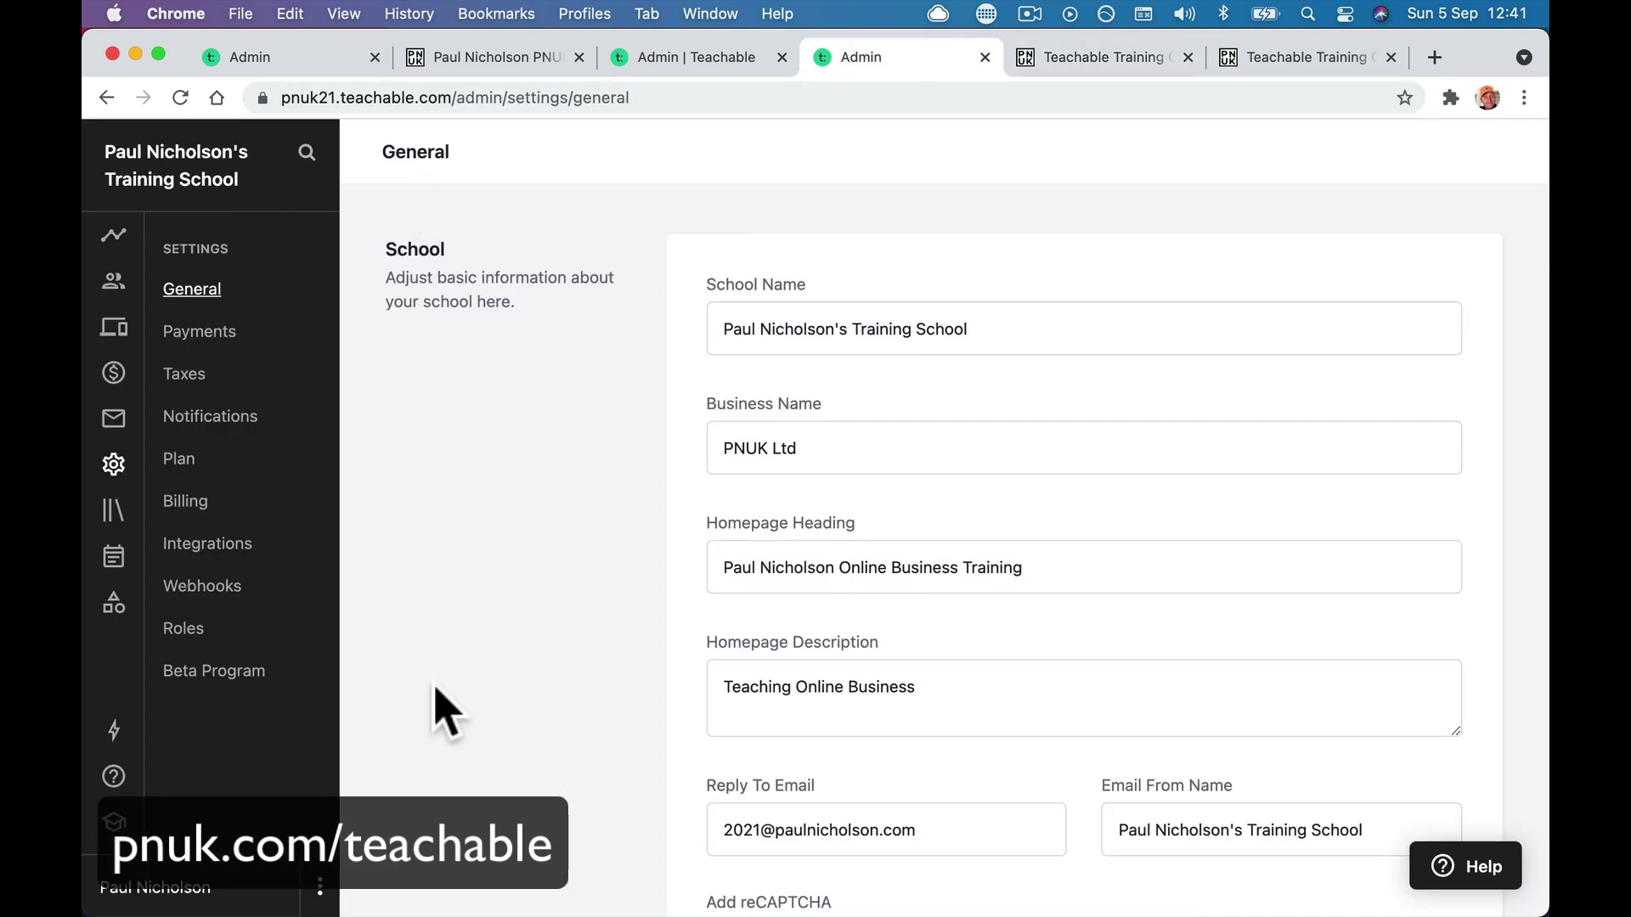
Check the enrolled students under Users, then open Teachable Training Course from Courses.
{"action": "left_click", "coordinate": [114, 289]}
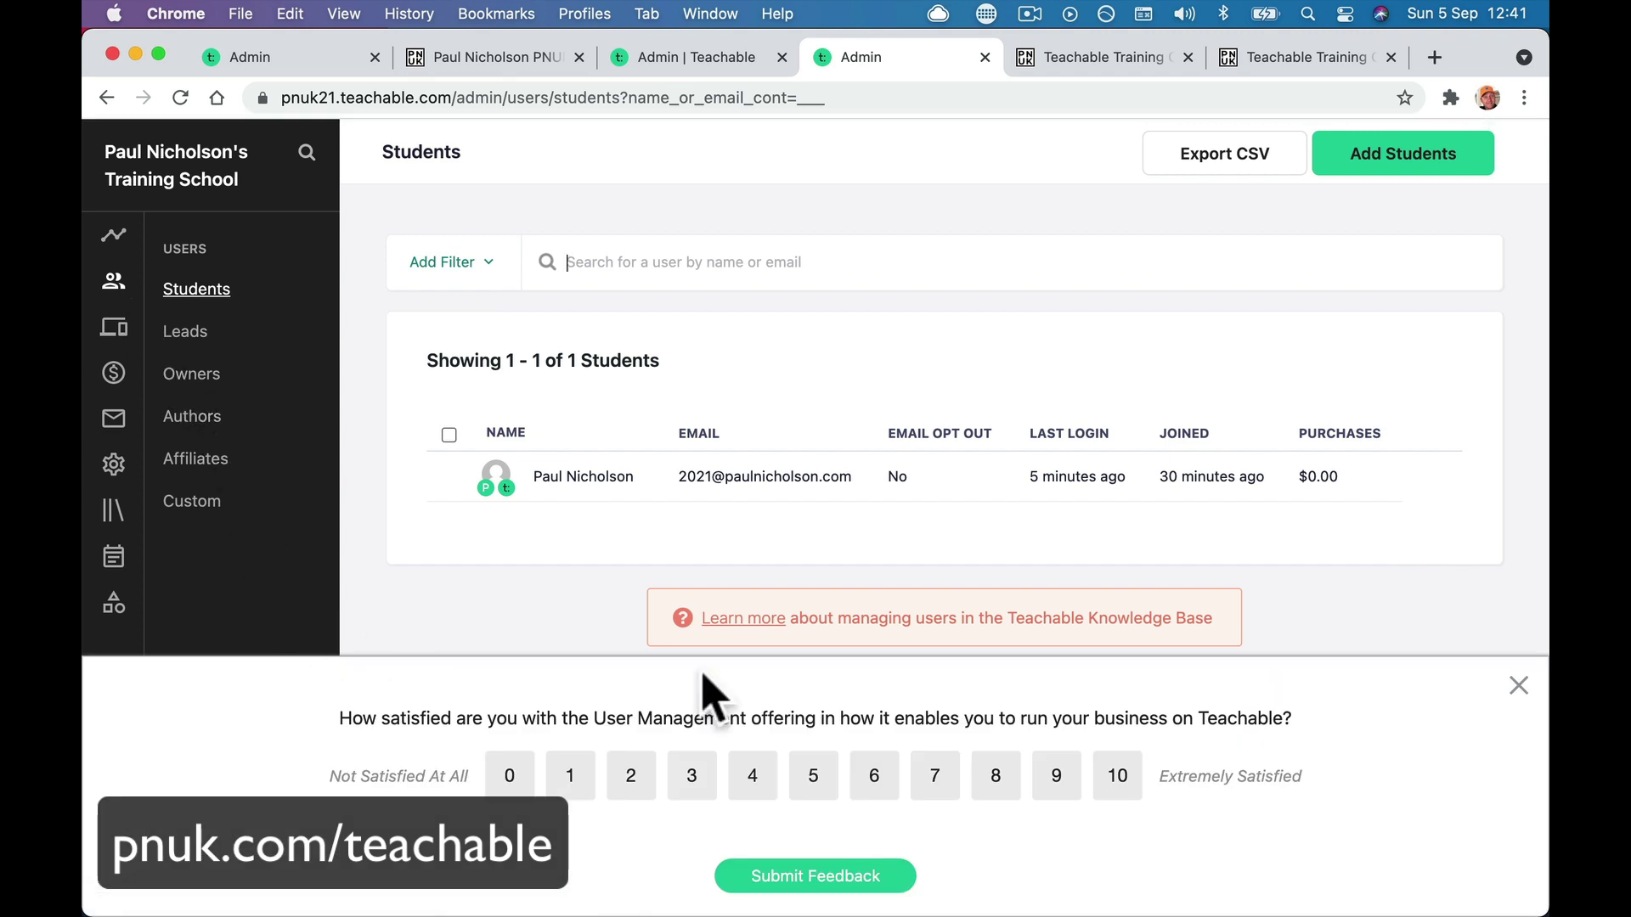
{"action": "left_click", "coordinate": [1520, 688]}
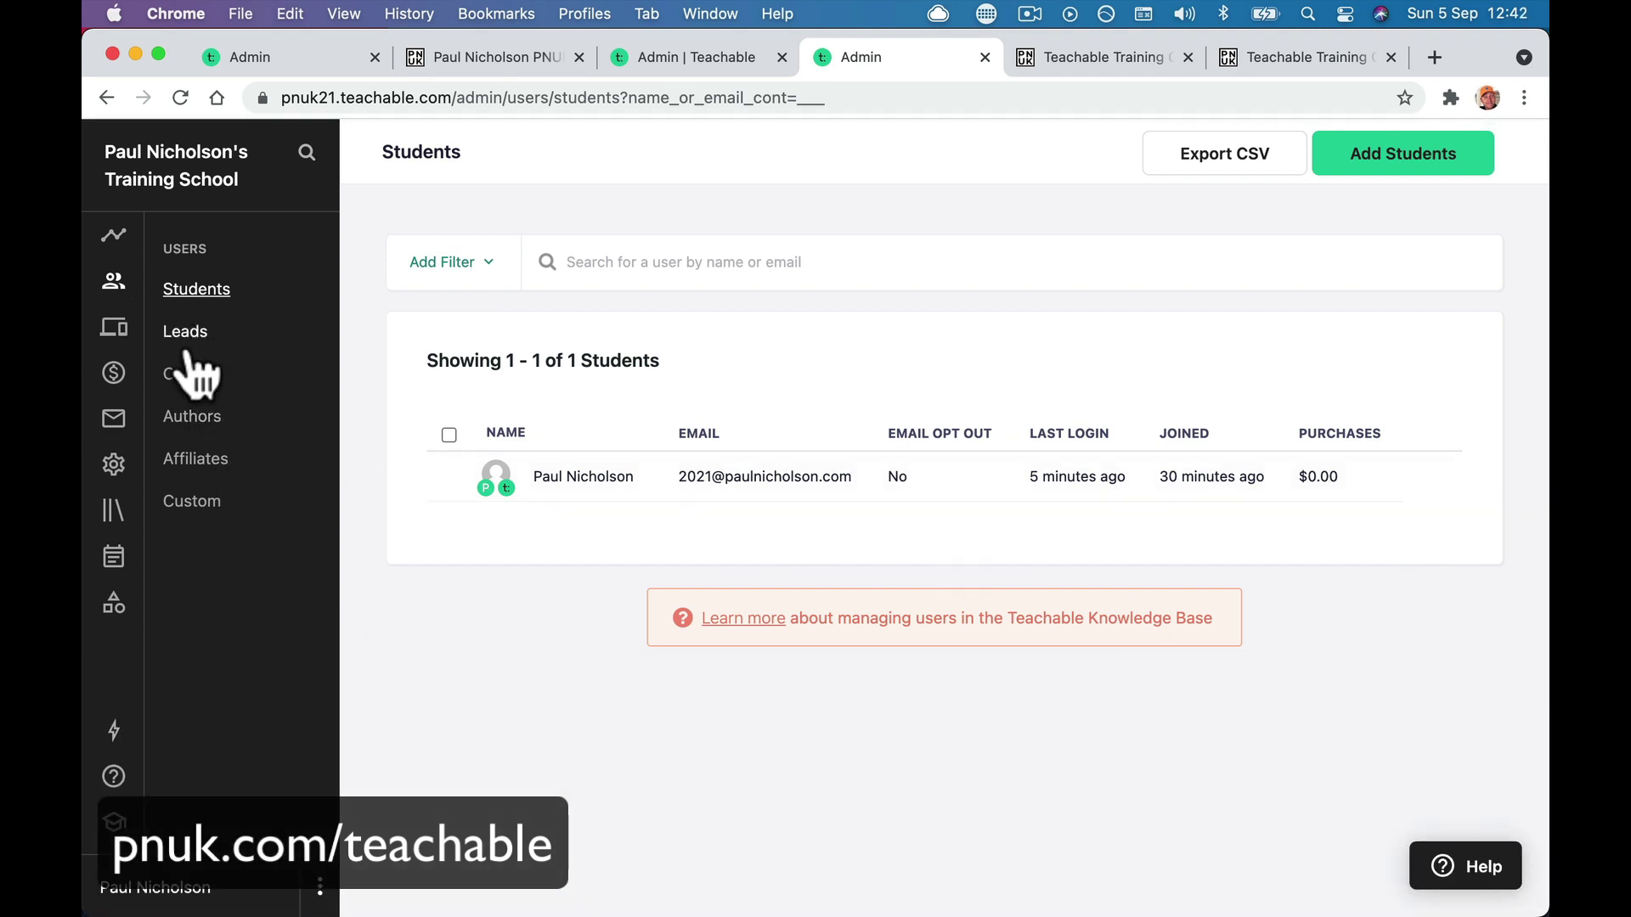
{"action": "left_click", "coordinate": [112, 331]}
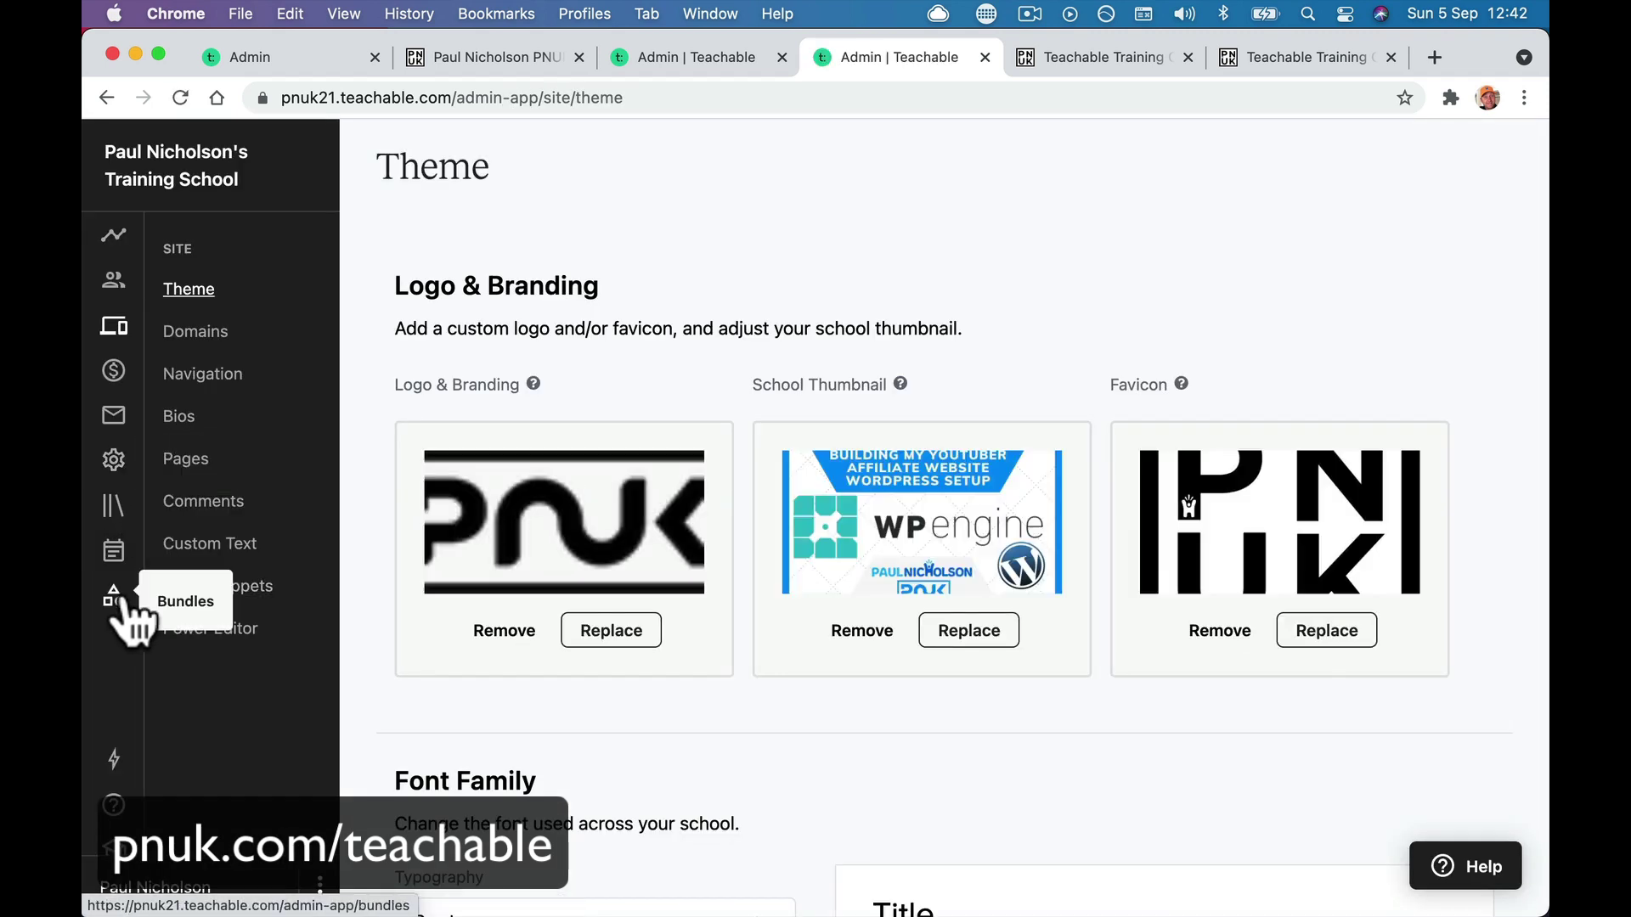
{"action": "left_click", "coordinate": [123, 599]}
{"action": "left_click", "coordinate": [136, 562]}
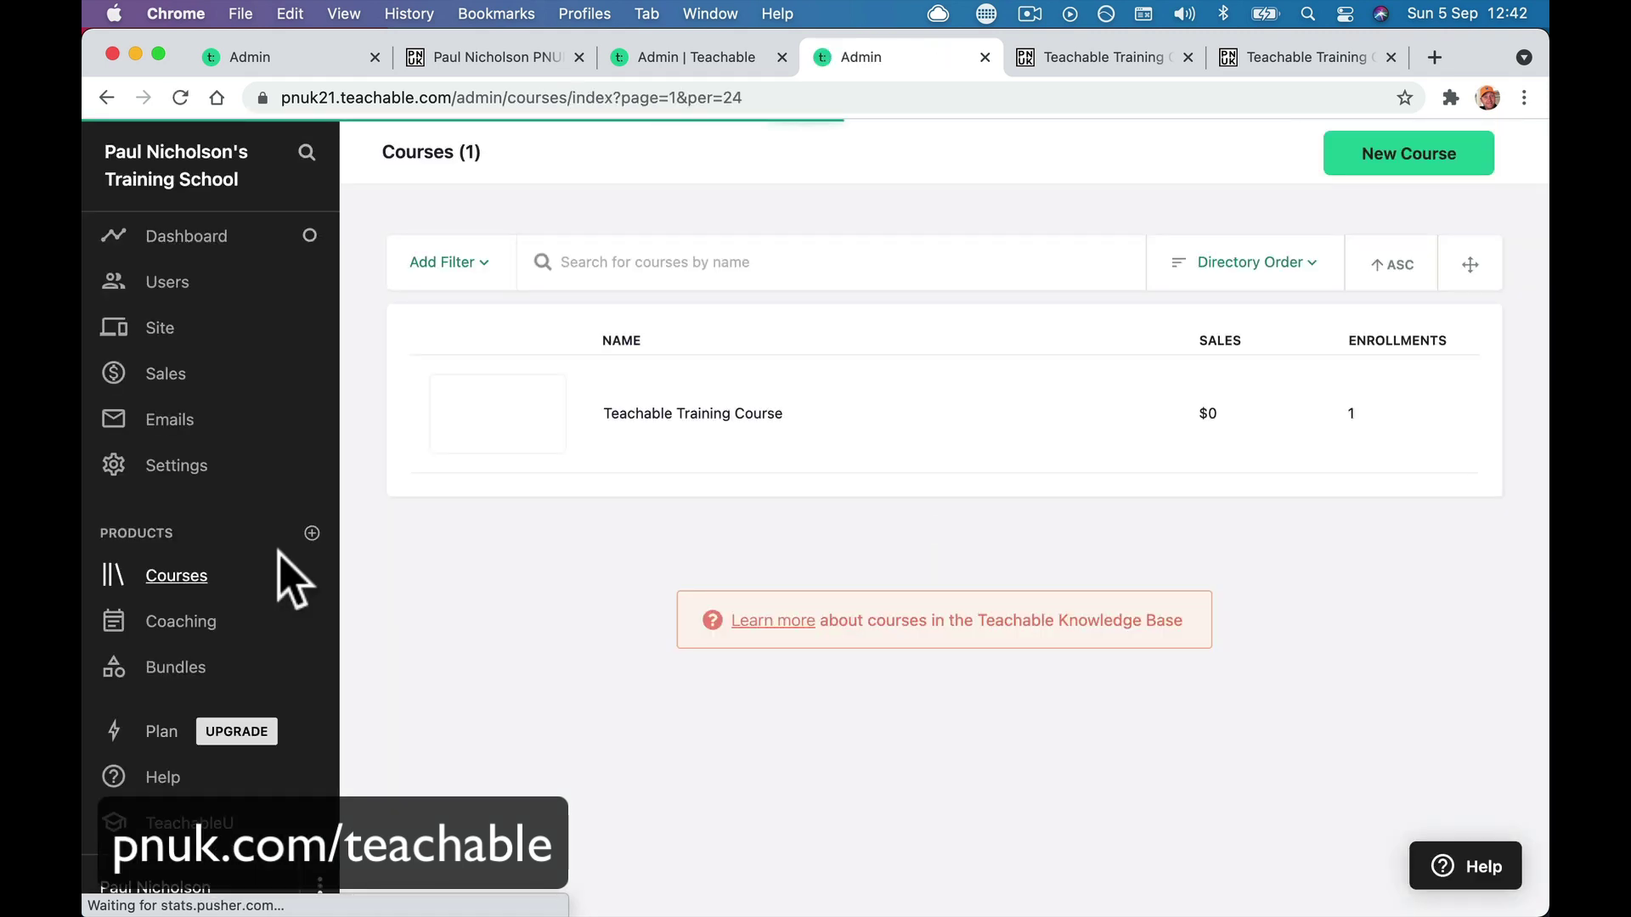
{"action": "left_click", "coordinate": [613, 417]}
Open the Thankyou page editor from the course's Pages list.
{"action": "left_click", "coordinate": [212, 414]}
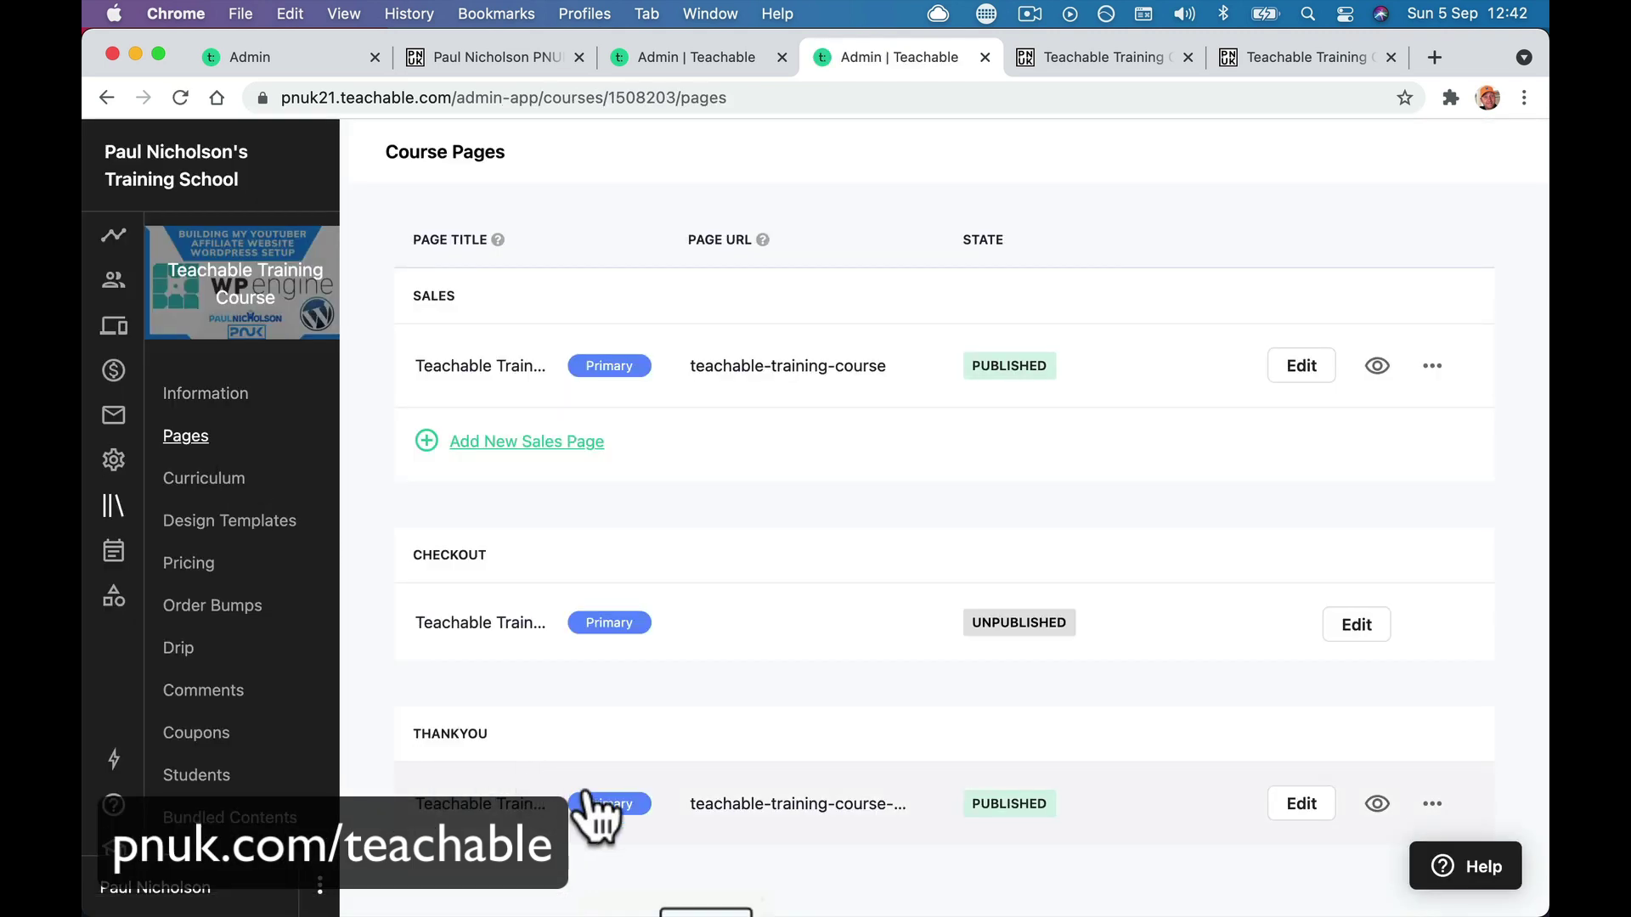
{"action": "scroll", "coordinate": [594, 811], "scroll_direction": "down", "scroll_amount": 5}
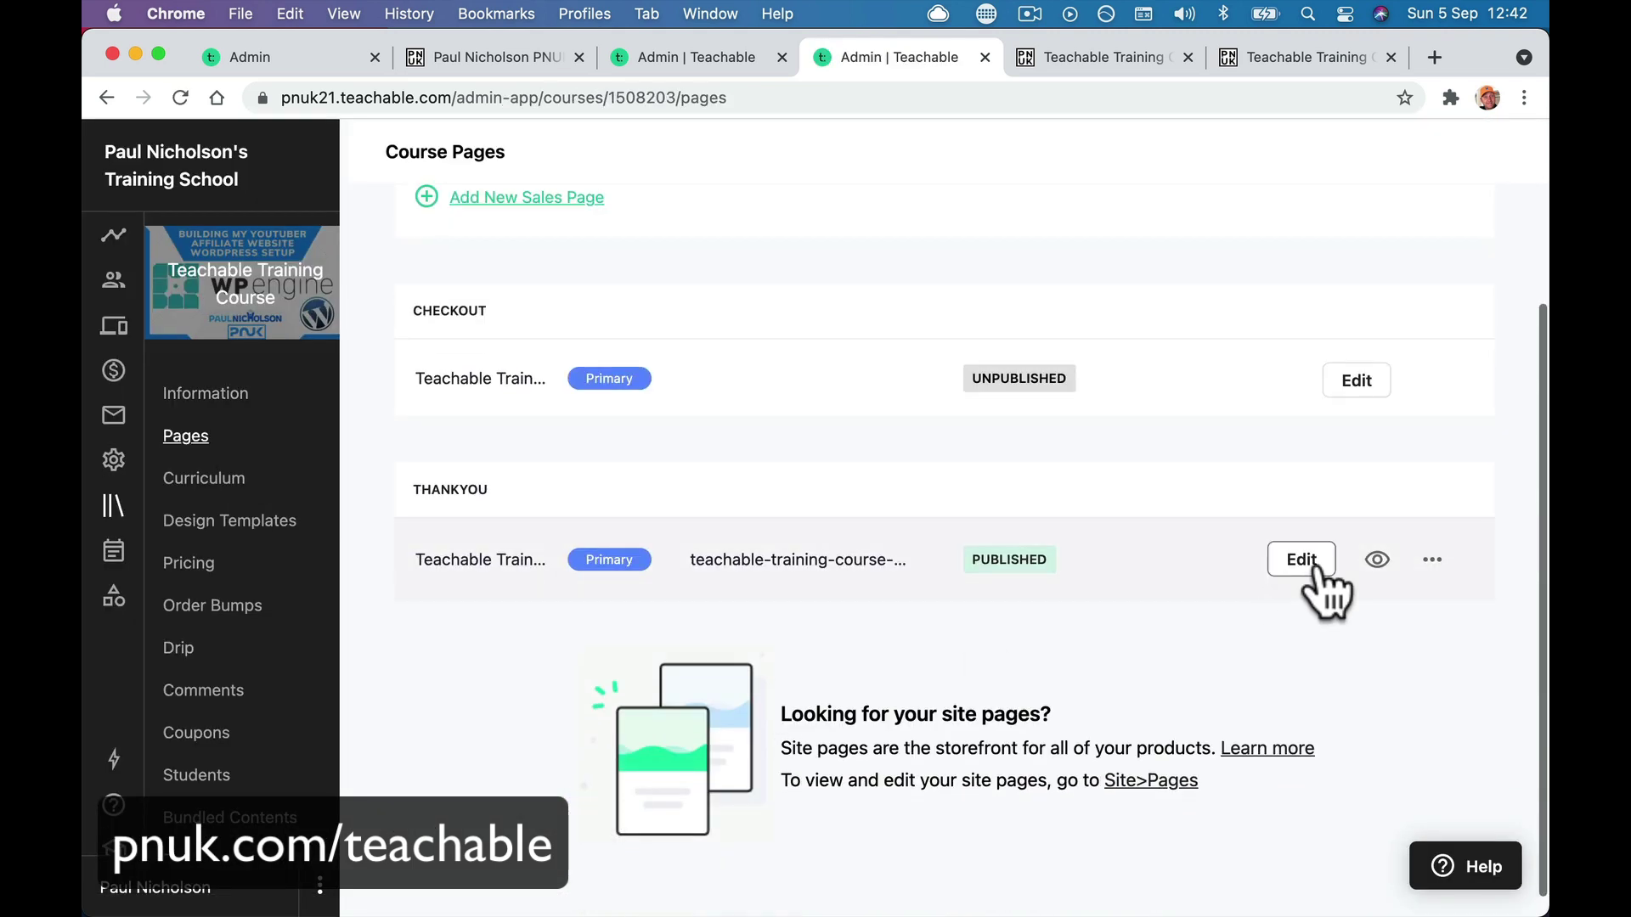
{"action": "left_click", "coordinate": [1298, 562]}
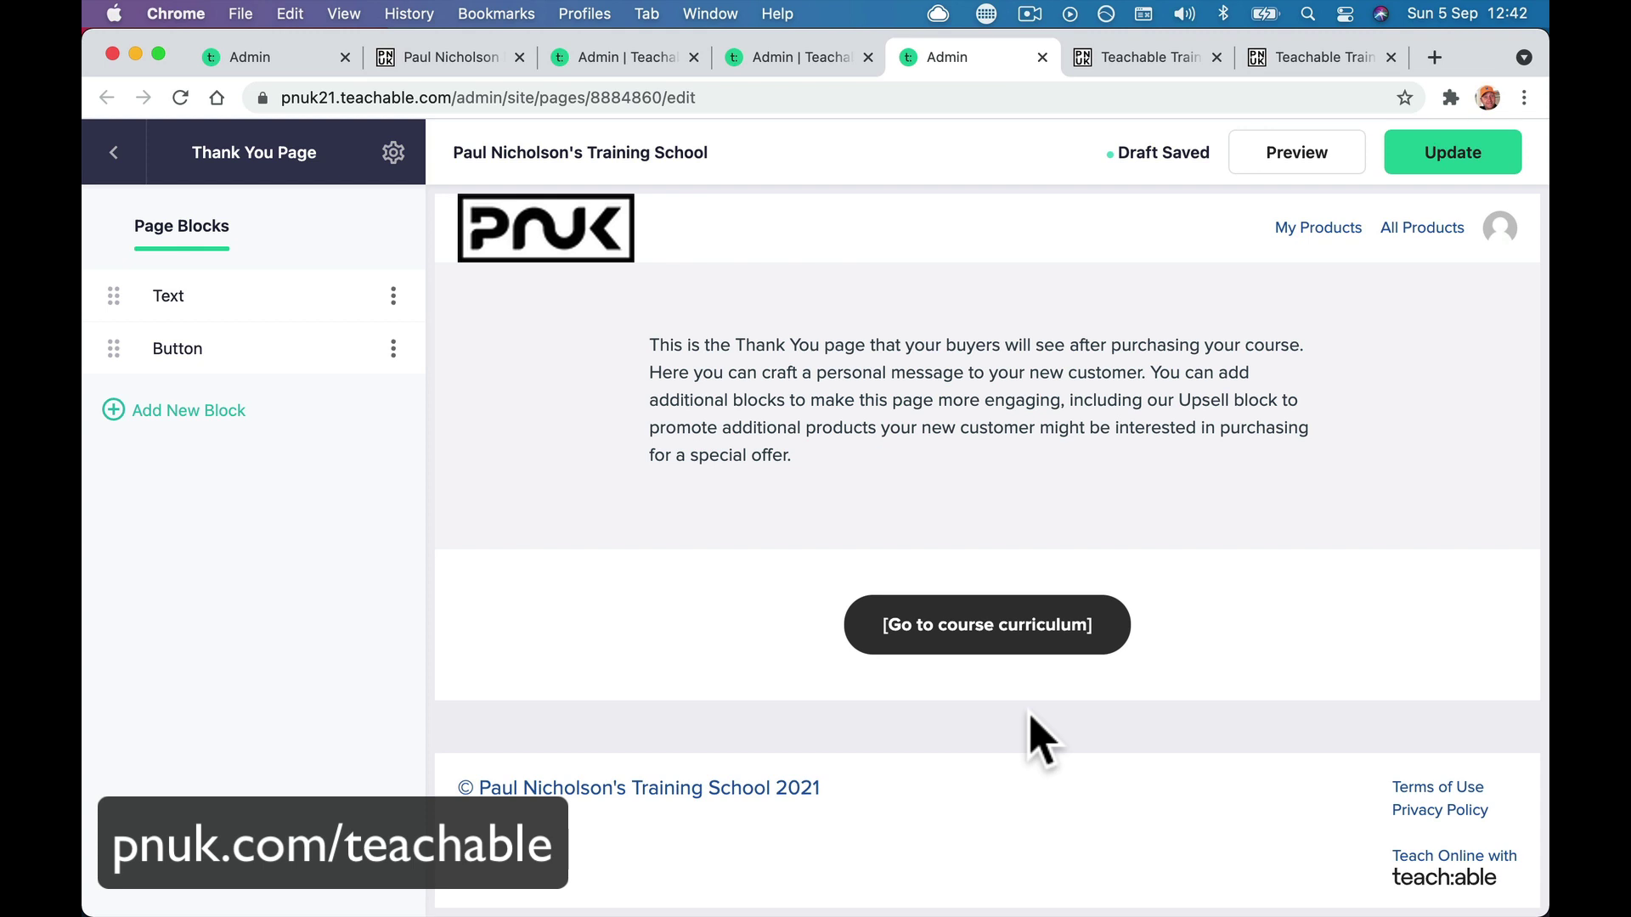
Try adding an Upsell block to the thank-you page, then back out without it.
{"action": "left_click", "coordinate": [208, 411]}
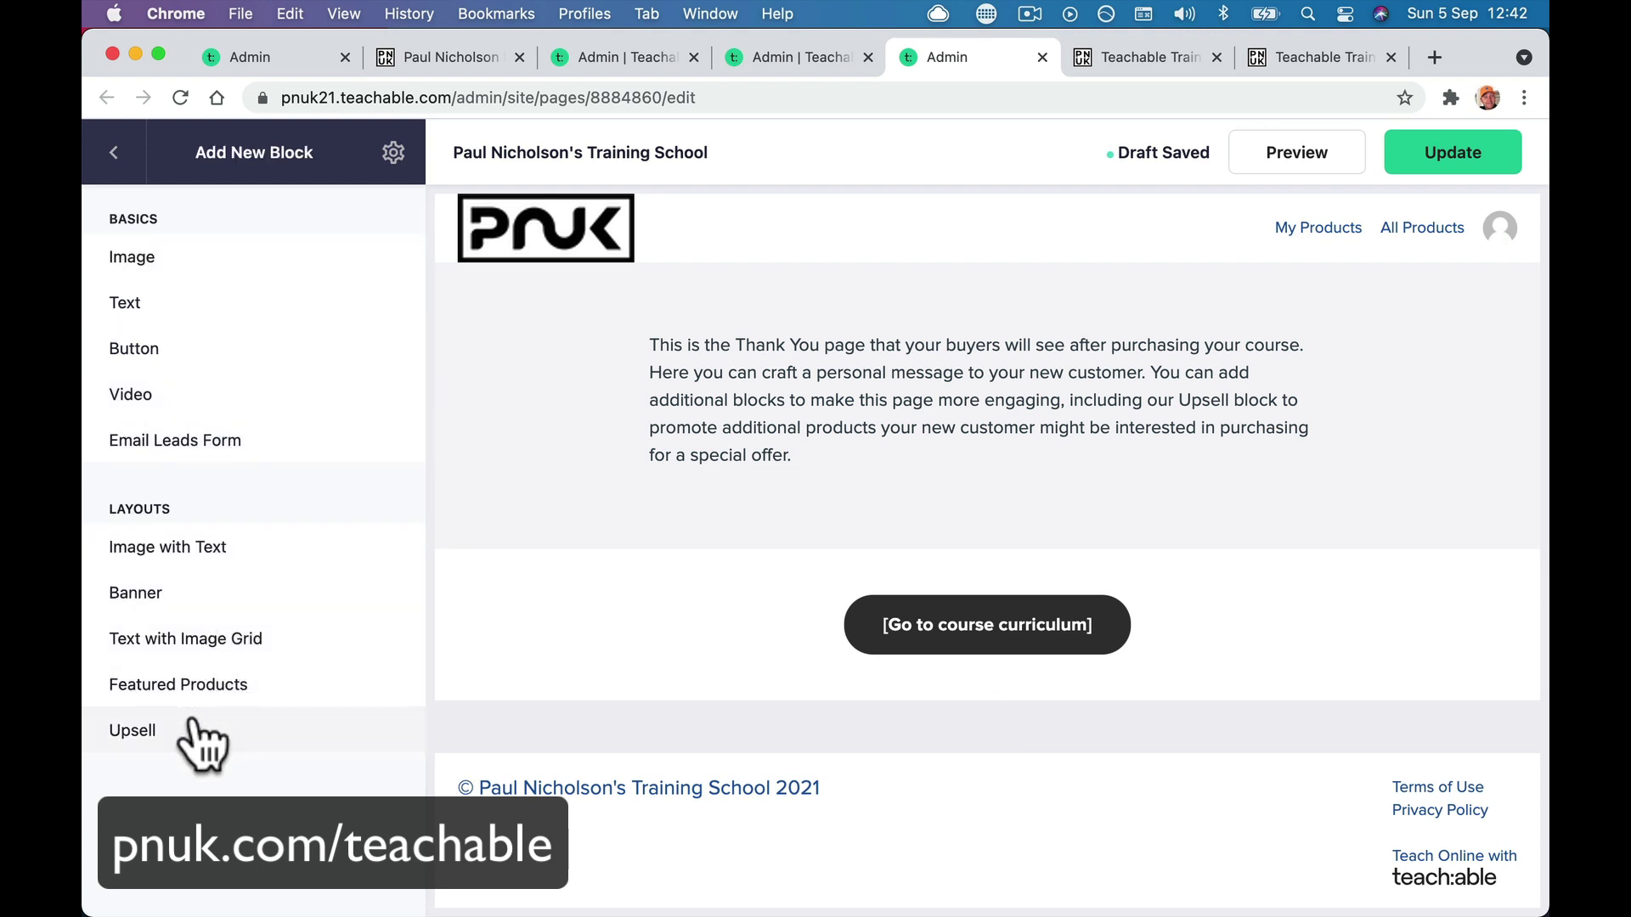
{"action": "left_click", "coordinate": [202, 738]}
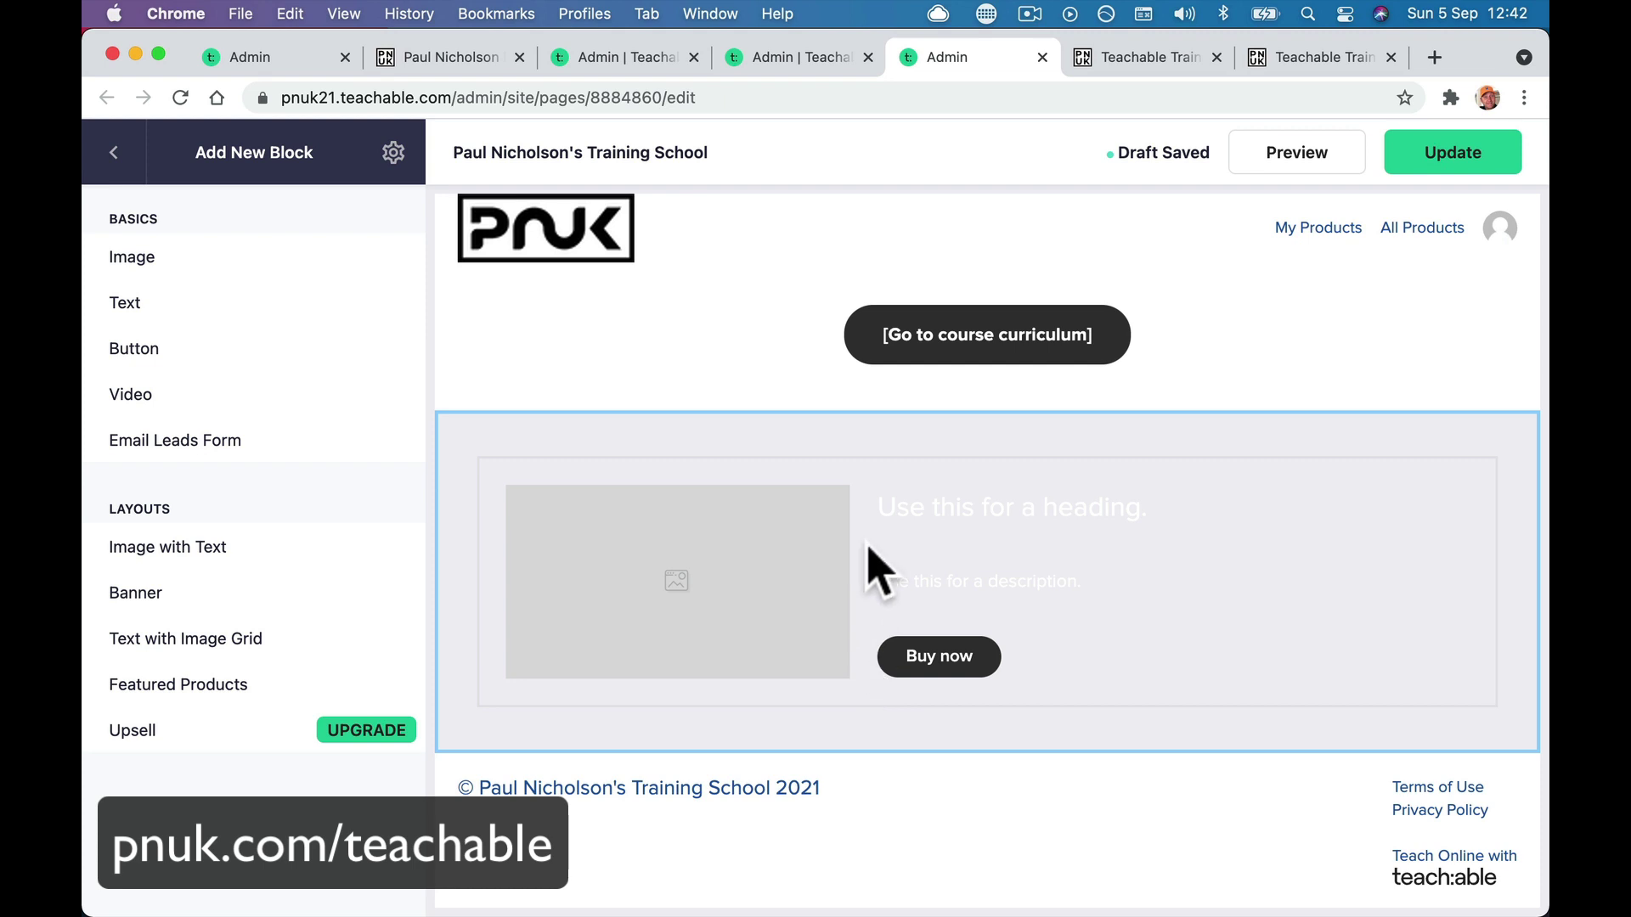
{"action": "left_click", "coordinate": [119, 151]}
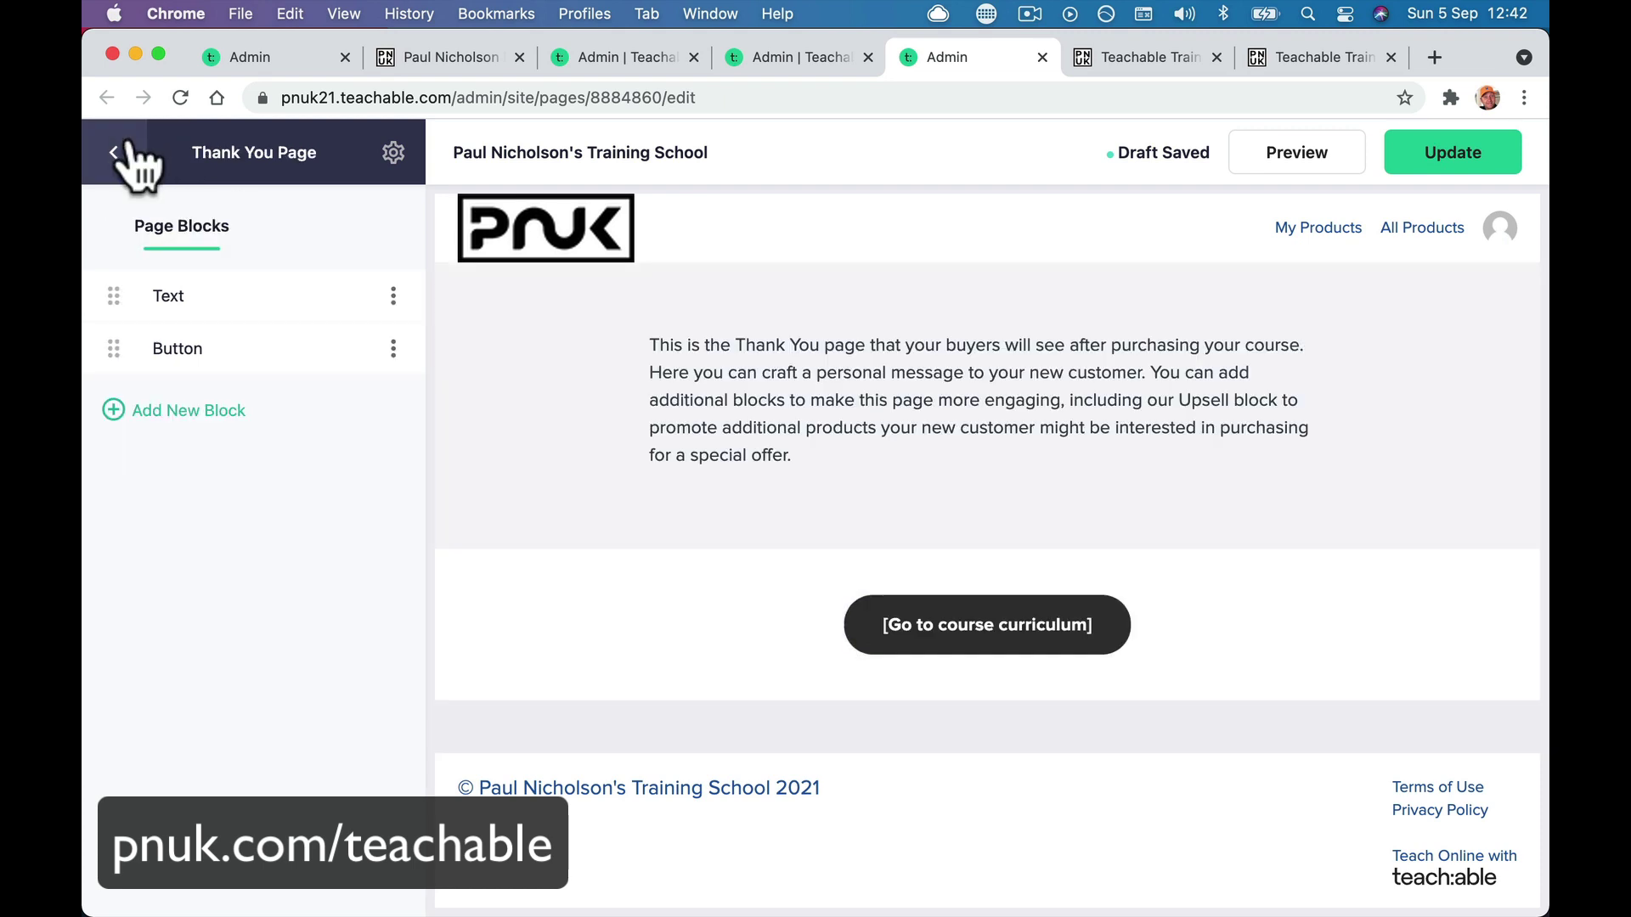
Set the Text block to 'Thanks For Signing Up Let's Get Started'.
{"action": "left_click", "coordinate": [684, 384]}
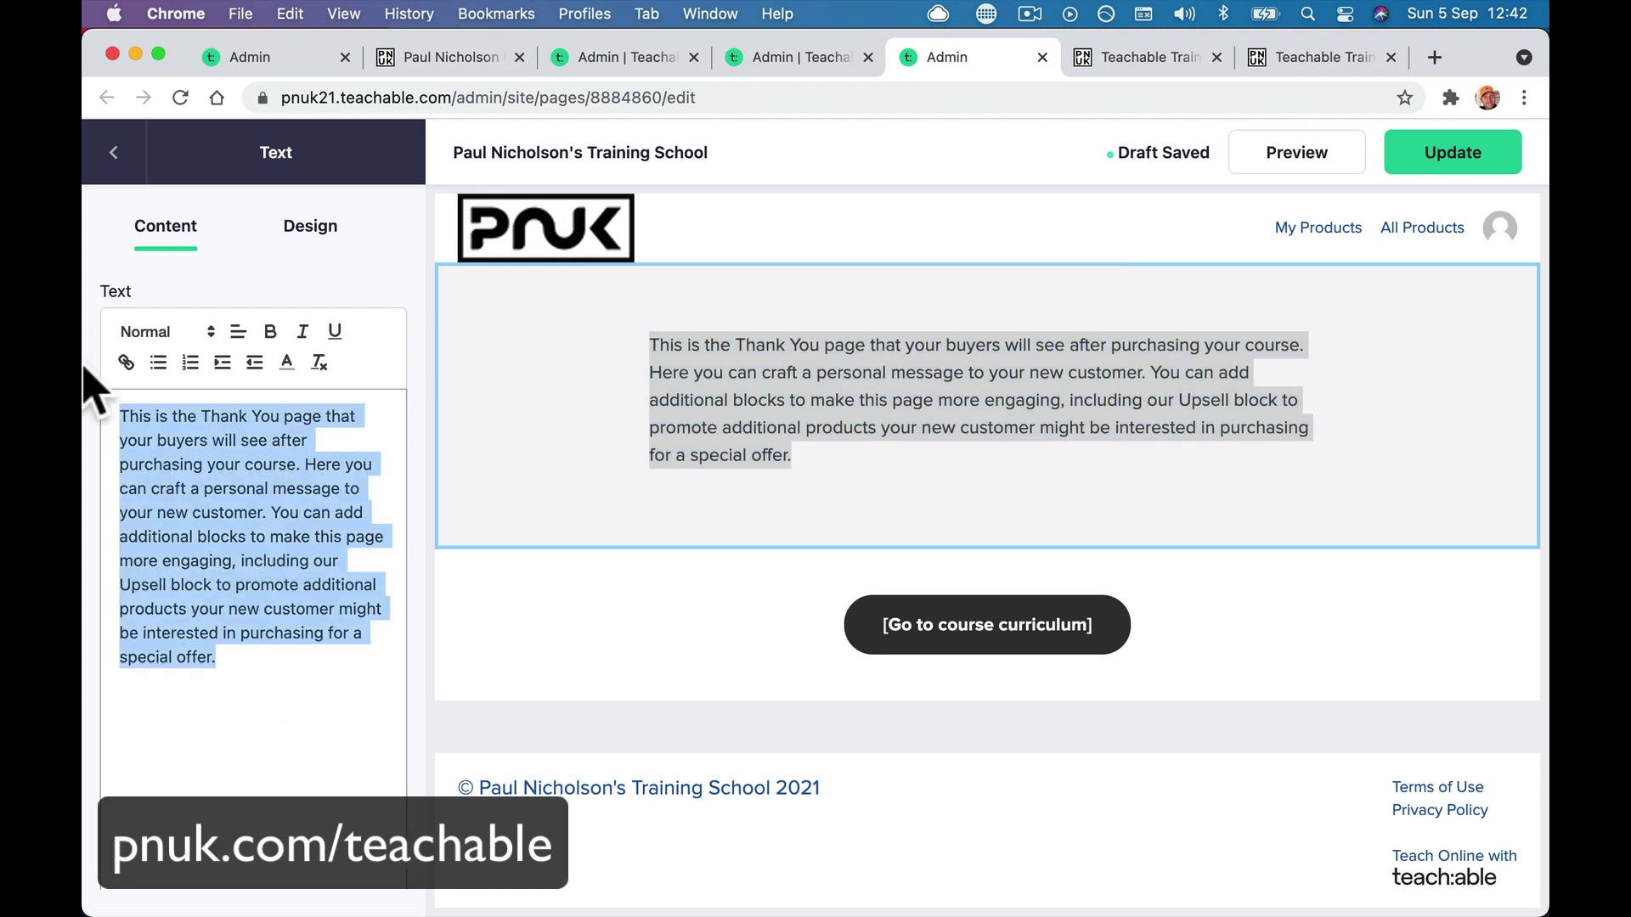
{"action": "type", "text": "Thanks For "}
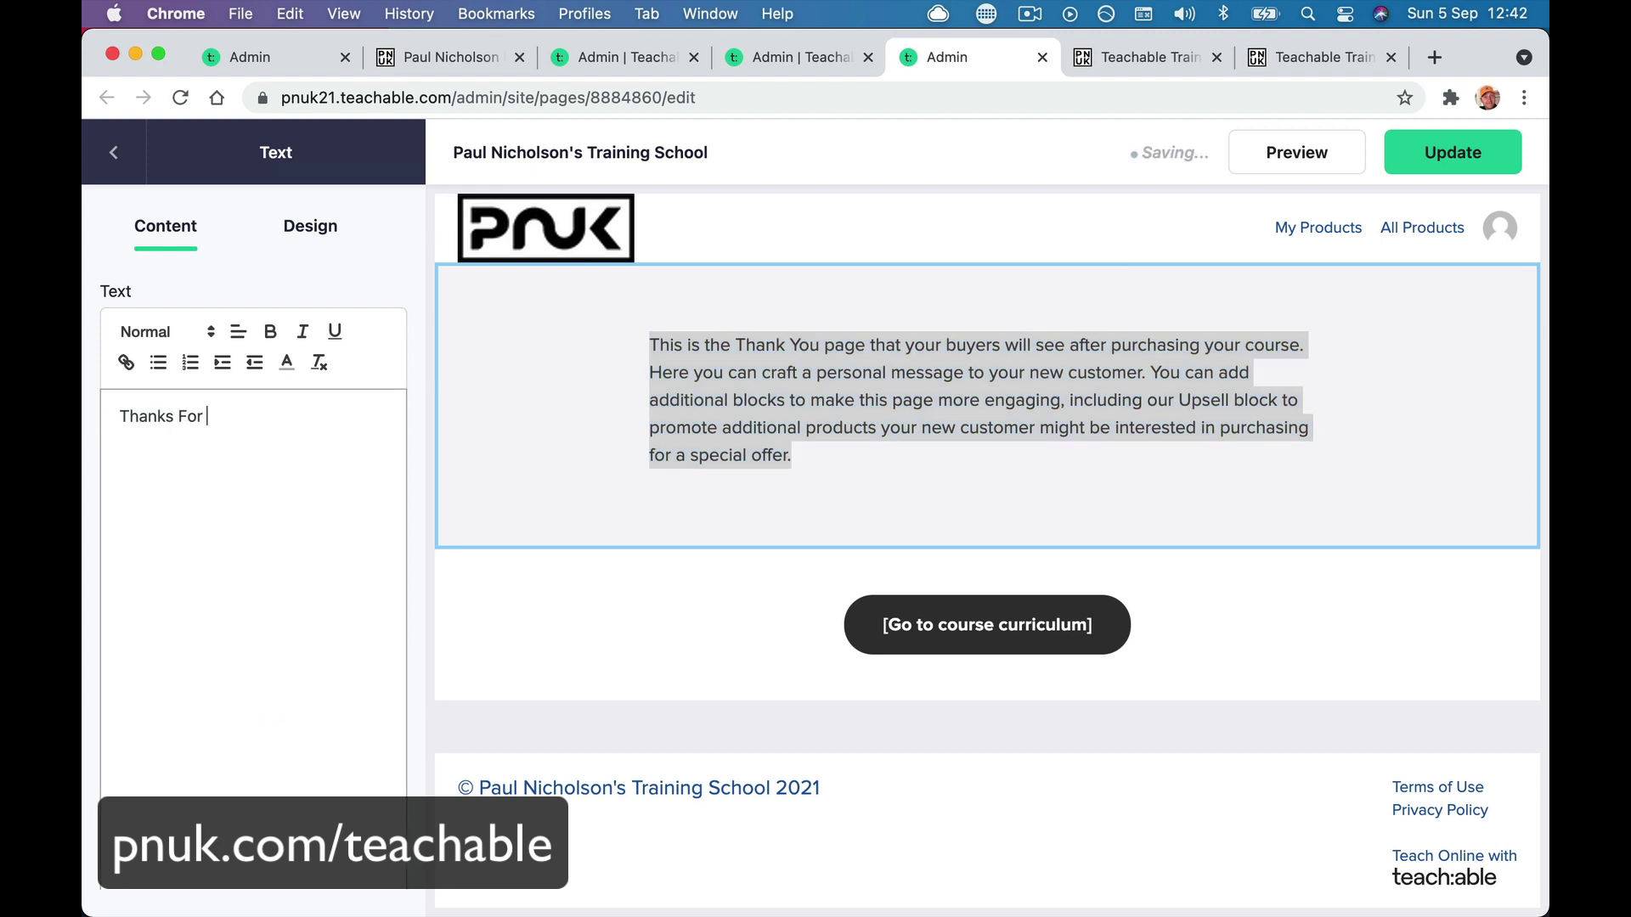
{"action": "type", "text": "Signin"}
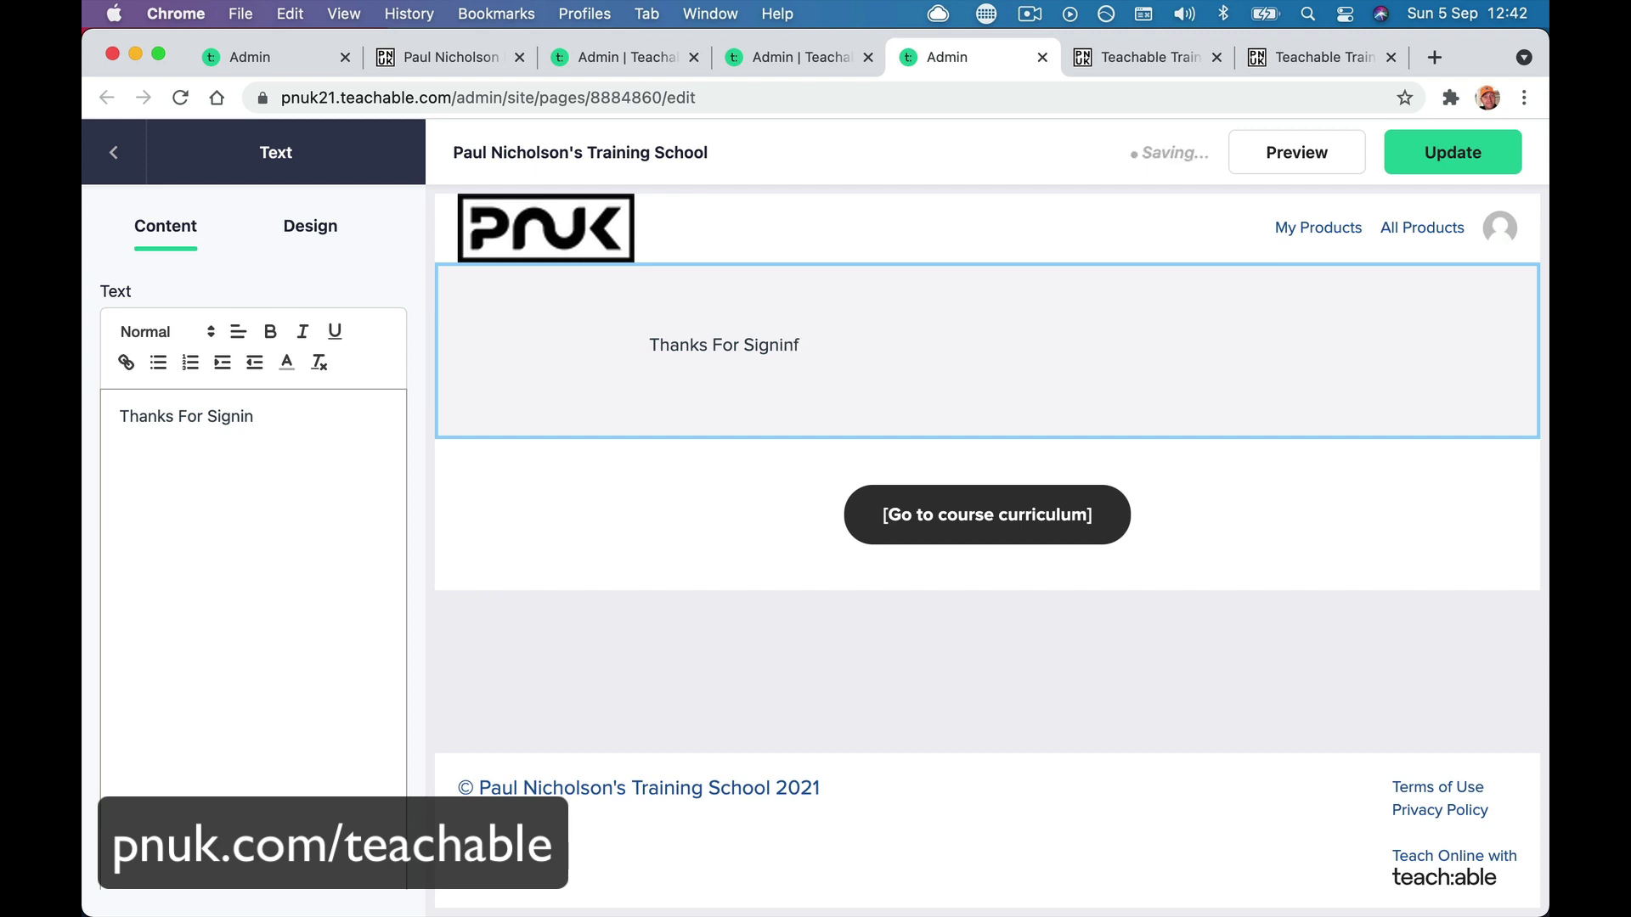
{"action": "type", "text": "g Up Let's Get St"}
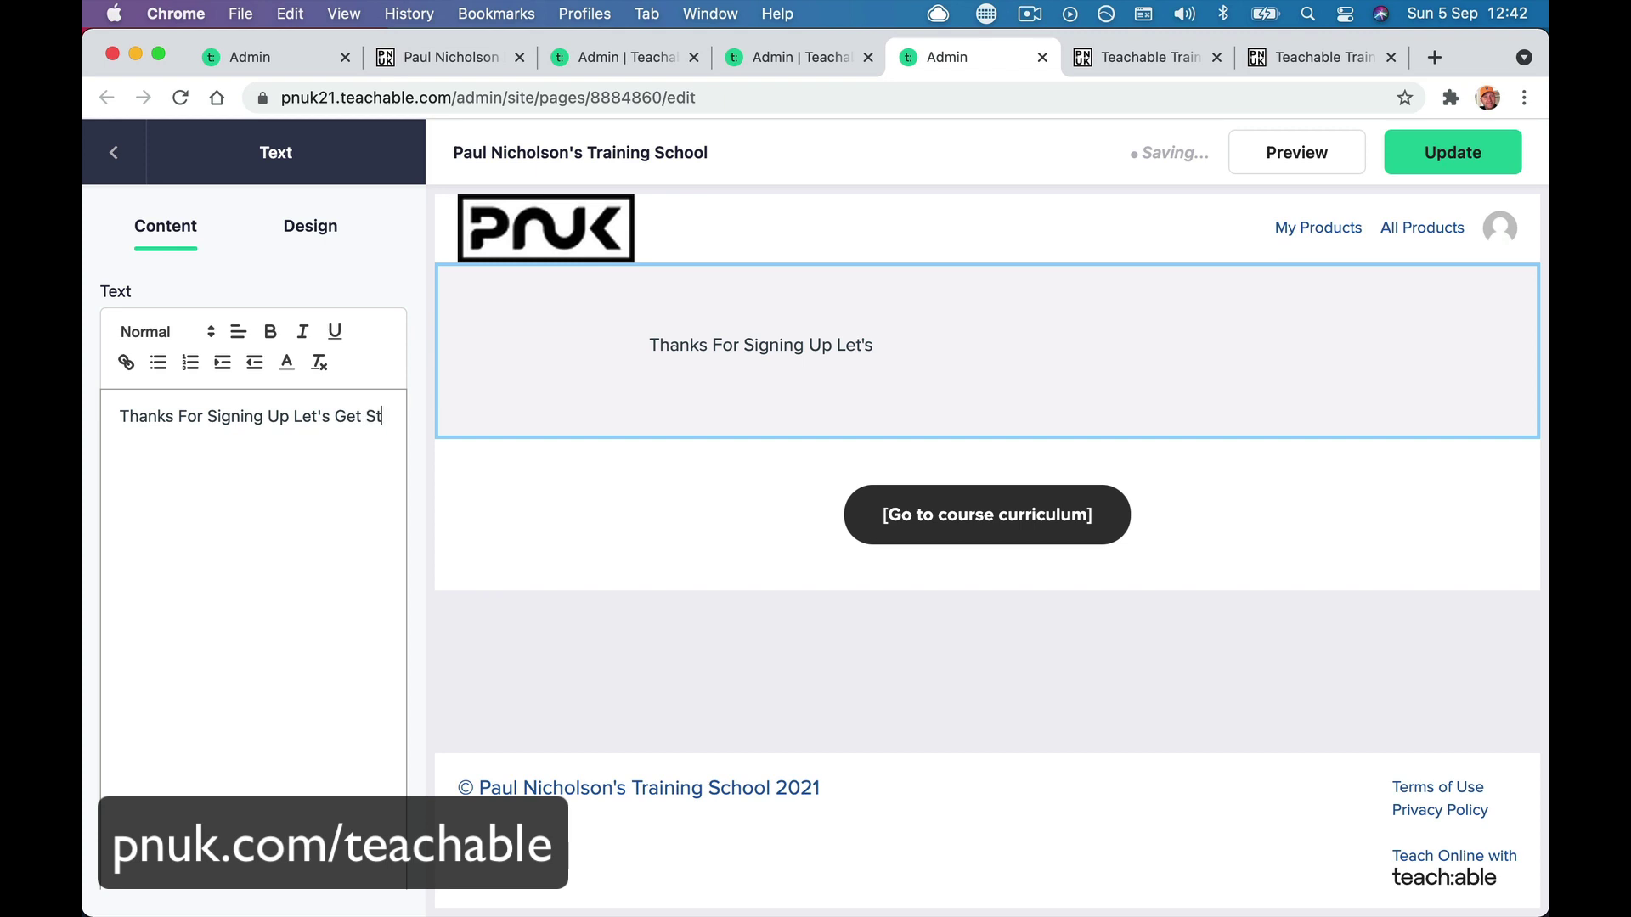
{"action": "key", "text": "BackSpace"}
{"action": "key", "text": "BackSpace"}
{"action": "type", "text": "d"}
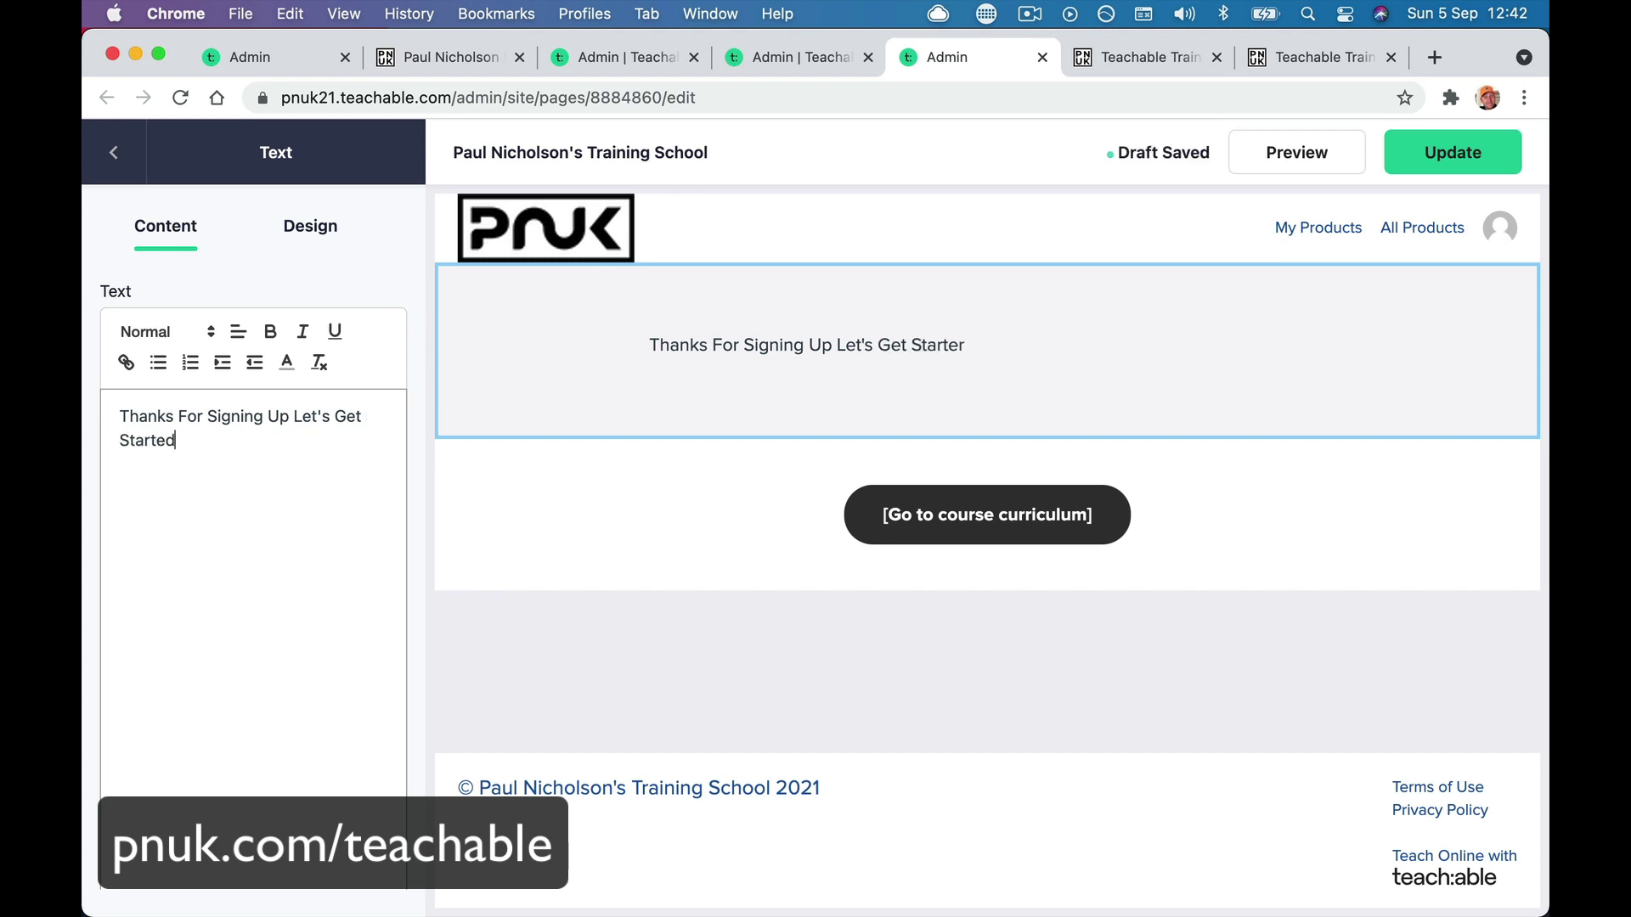
{"action": "scroll", "coordinate": [174, 636], "scroll_direction": "down", "scroll_amount": 3}
{"action": "scroll", "coordinate": [174, 635], "scroll_direction": "down", "scroll_amount": 3}
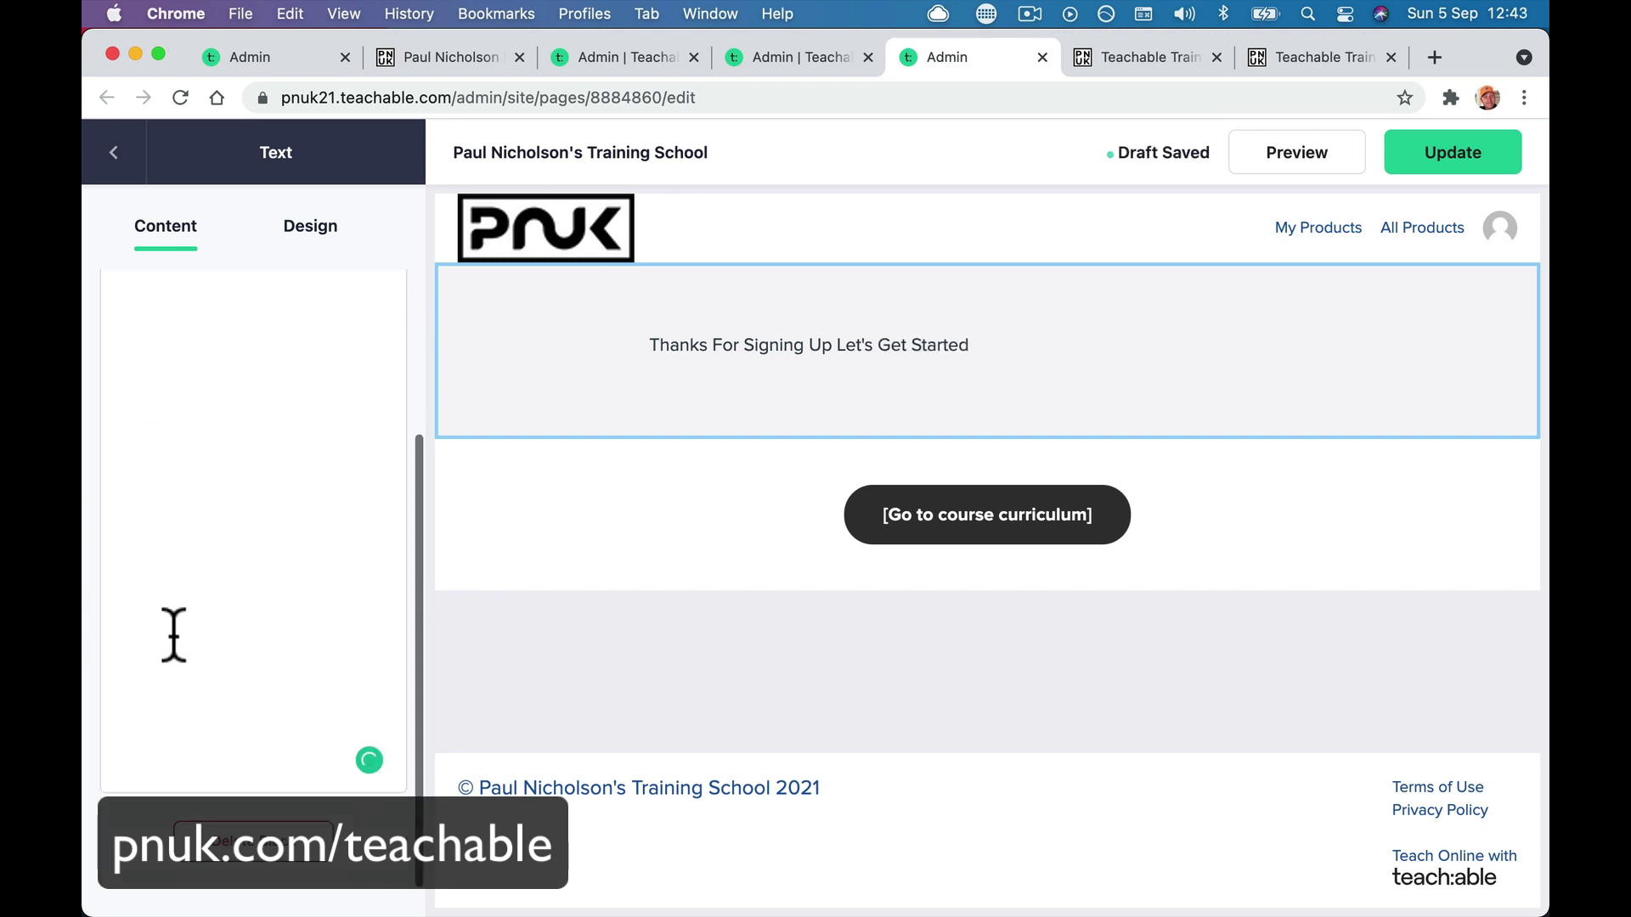
{"action": "scroll", "coordinate": [259, 477], "scroll_direction": "up", "scroll_amount": 6}
Centre-align the thank-you message and return to the block list.
{"action": "left_click", "coordinate": [296, 238]}
{"action": "left_click", "coordinate": [166, 229]}
{"action": "left_click", "coordinate": [238, 331]}
{"action": "left_click", "coordinate": [229, 374]}
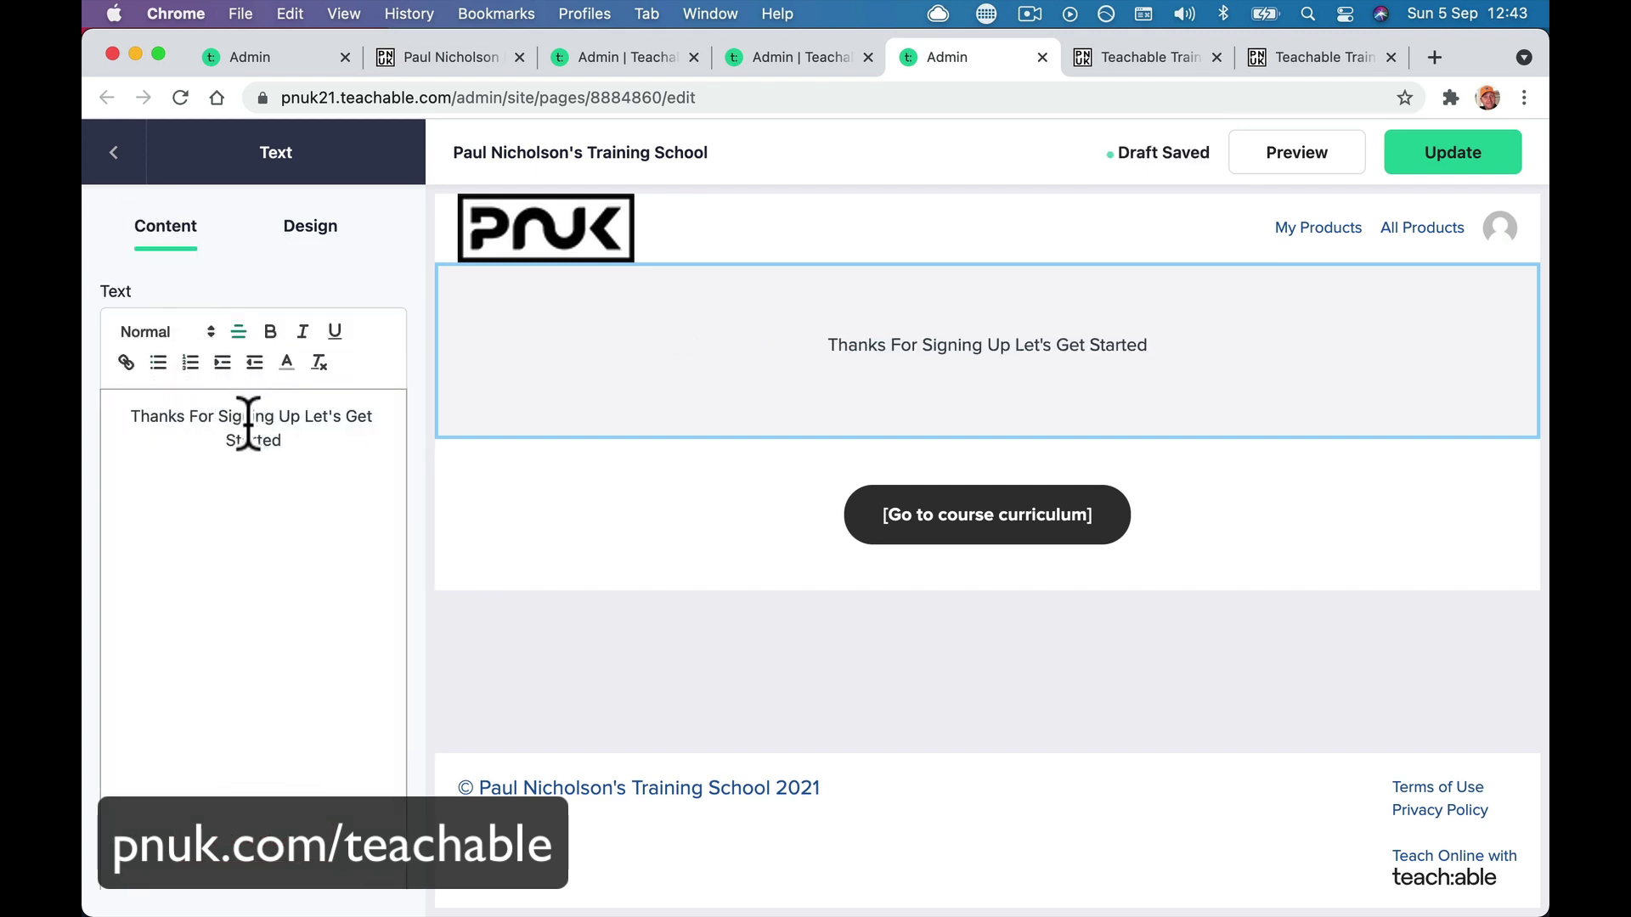
{"action": "left_click", "coordinate": [121, 158]}
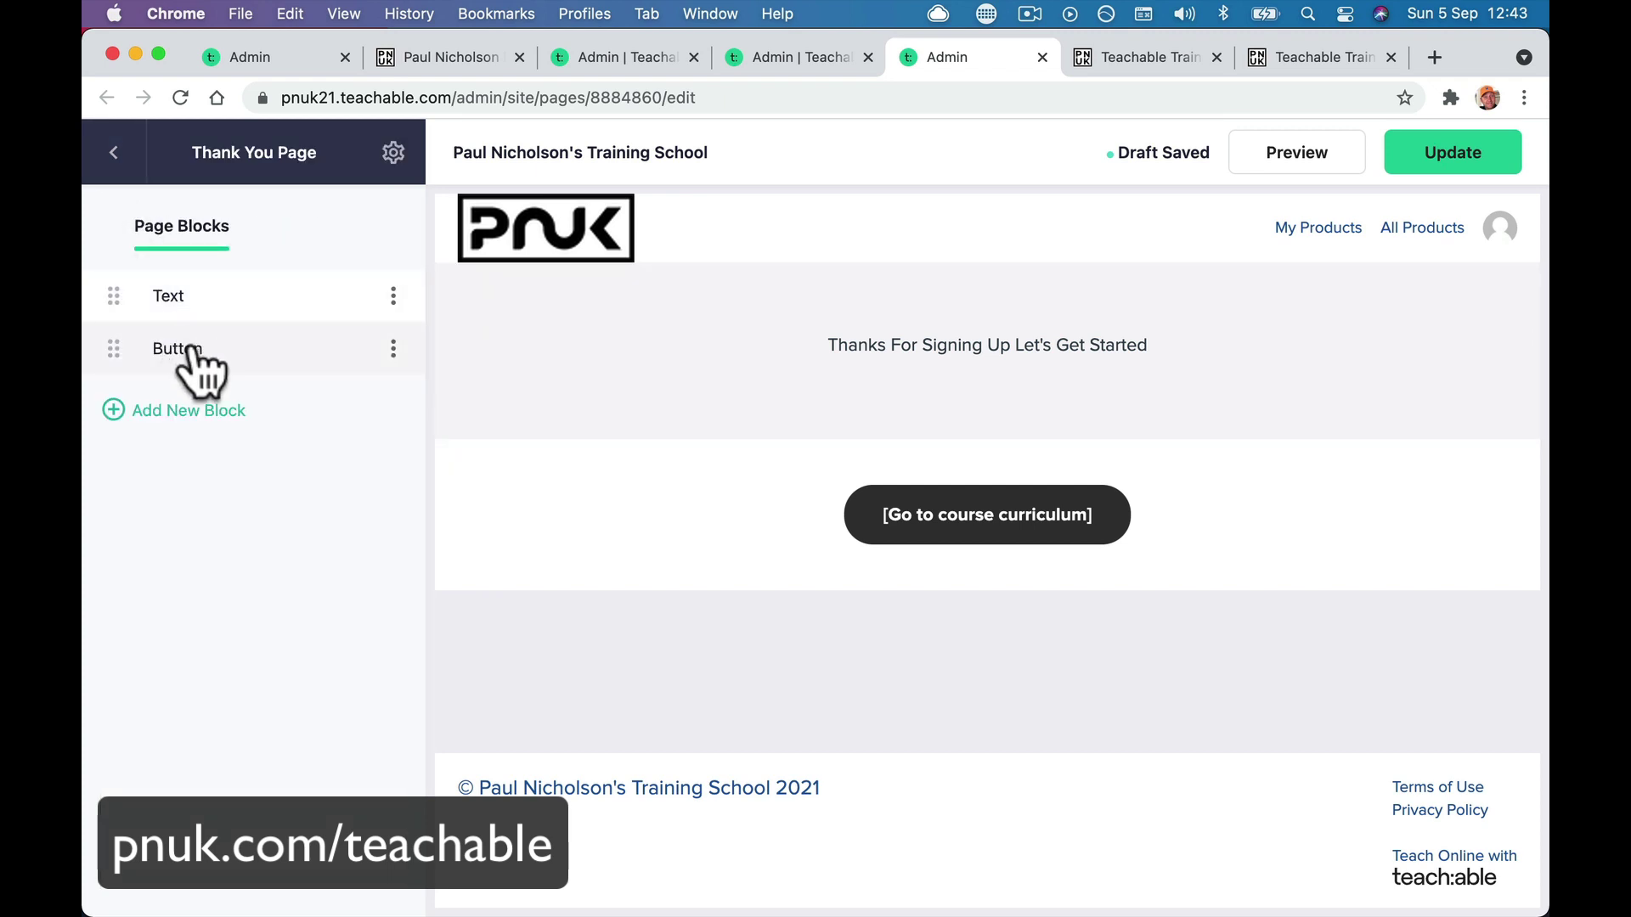
Keep the button action as Go to course curriculum and relabel it 'Start Your Course'.
{"action": "left_click", "coordinate": [182, 349]}
{"action": "left_click", "coordinate": [352, 341]}
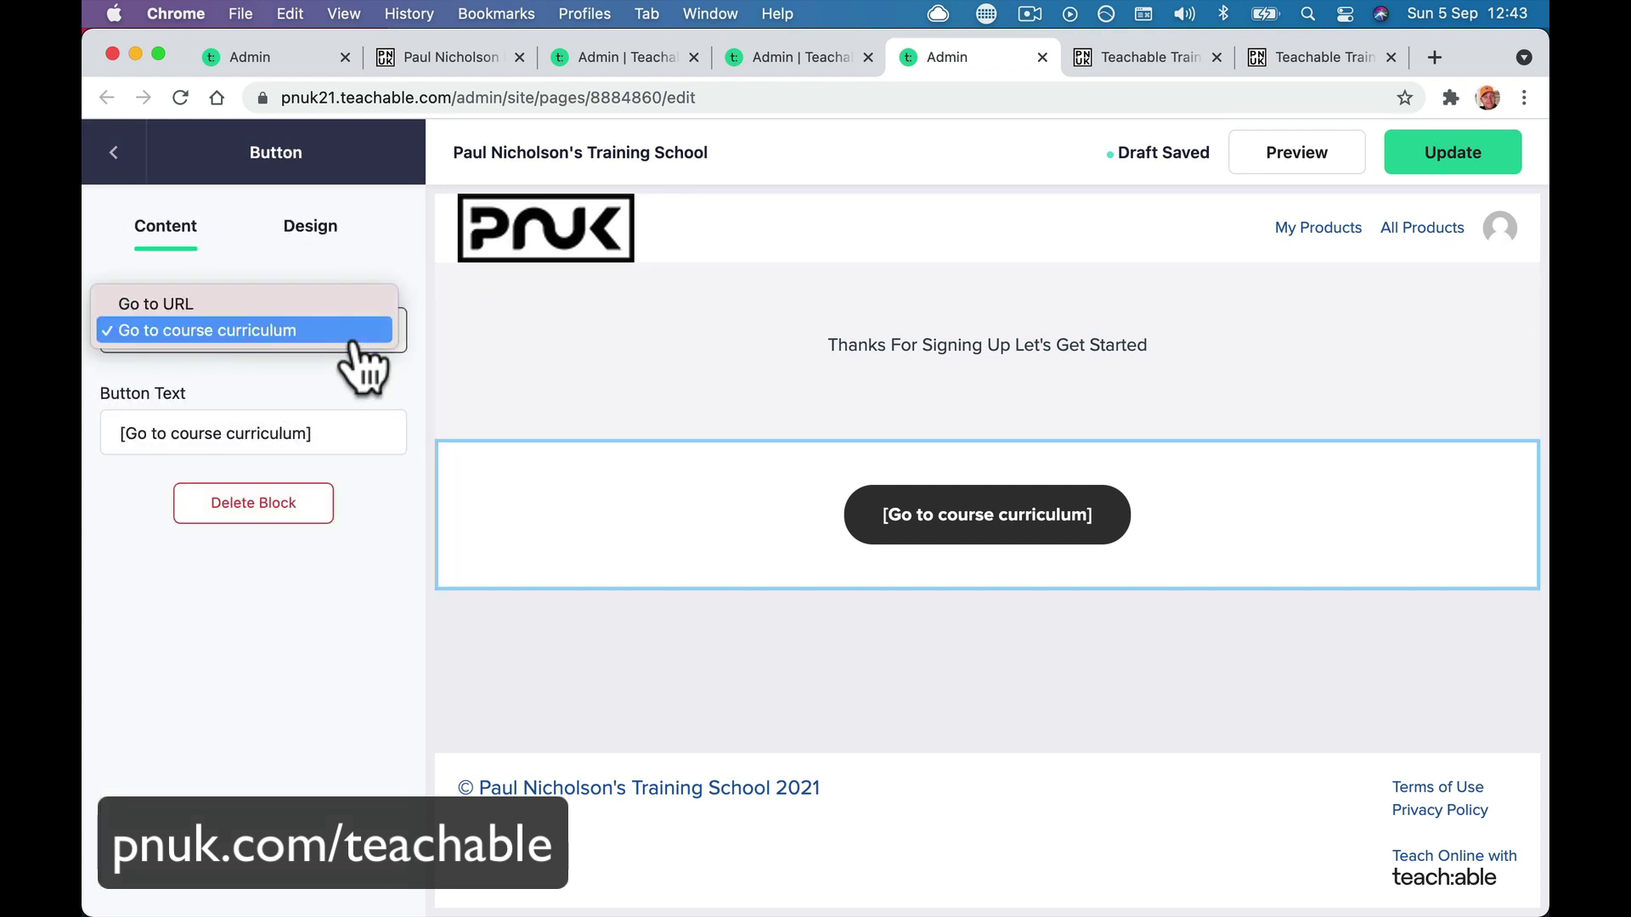
{"action": "left_click", "coordinate": [353, 336]}
{"action": "triple_click", "coordinate": [336, 435]}
{"action": "type", "text": "Sta"}
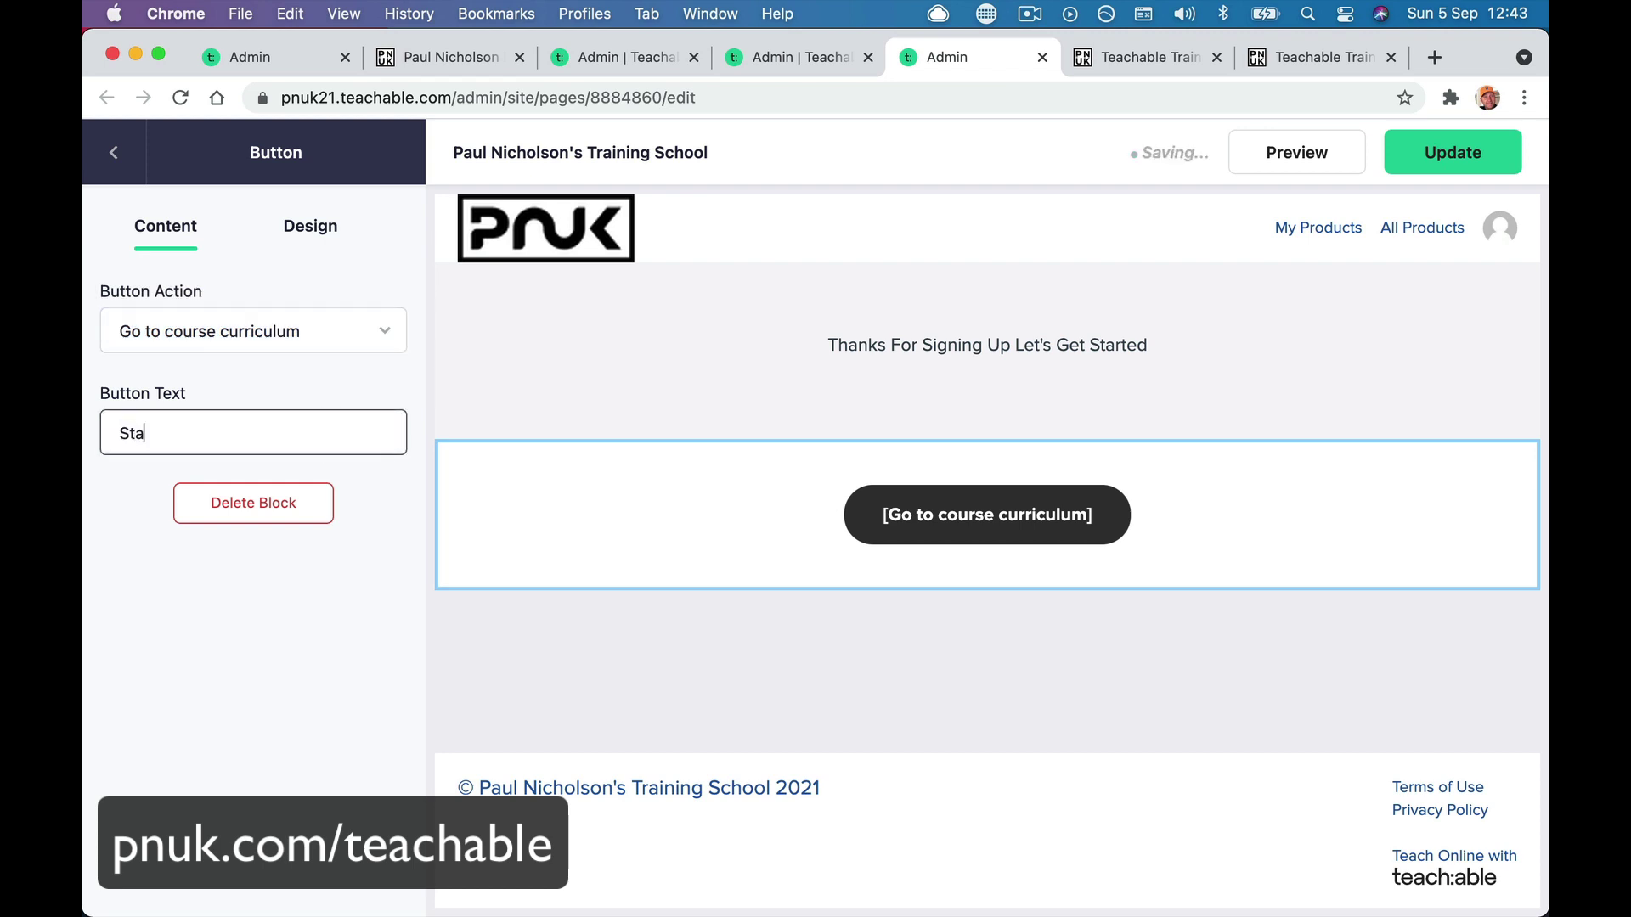
{"action": "type", "text": "rt Your"}
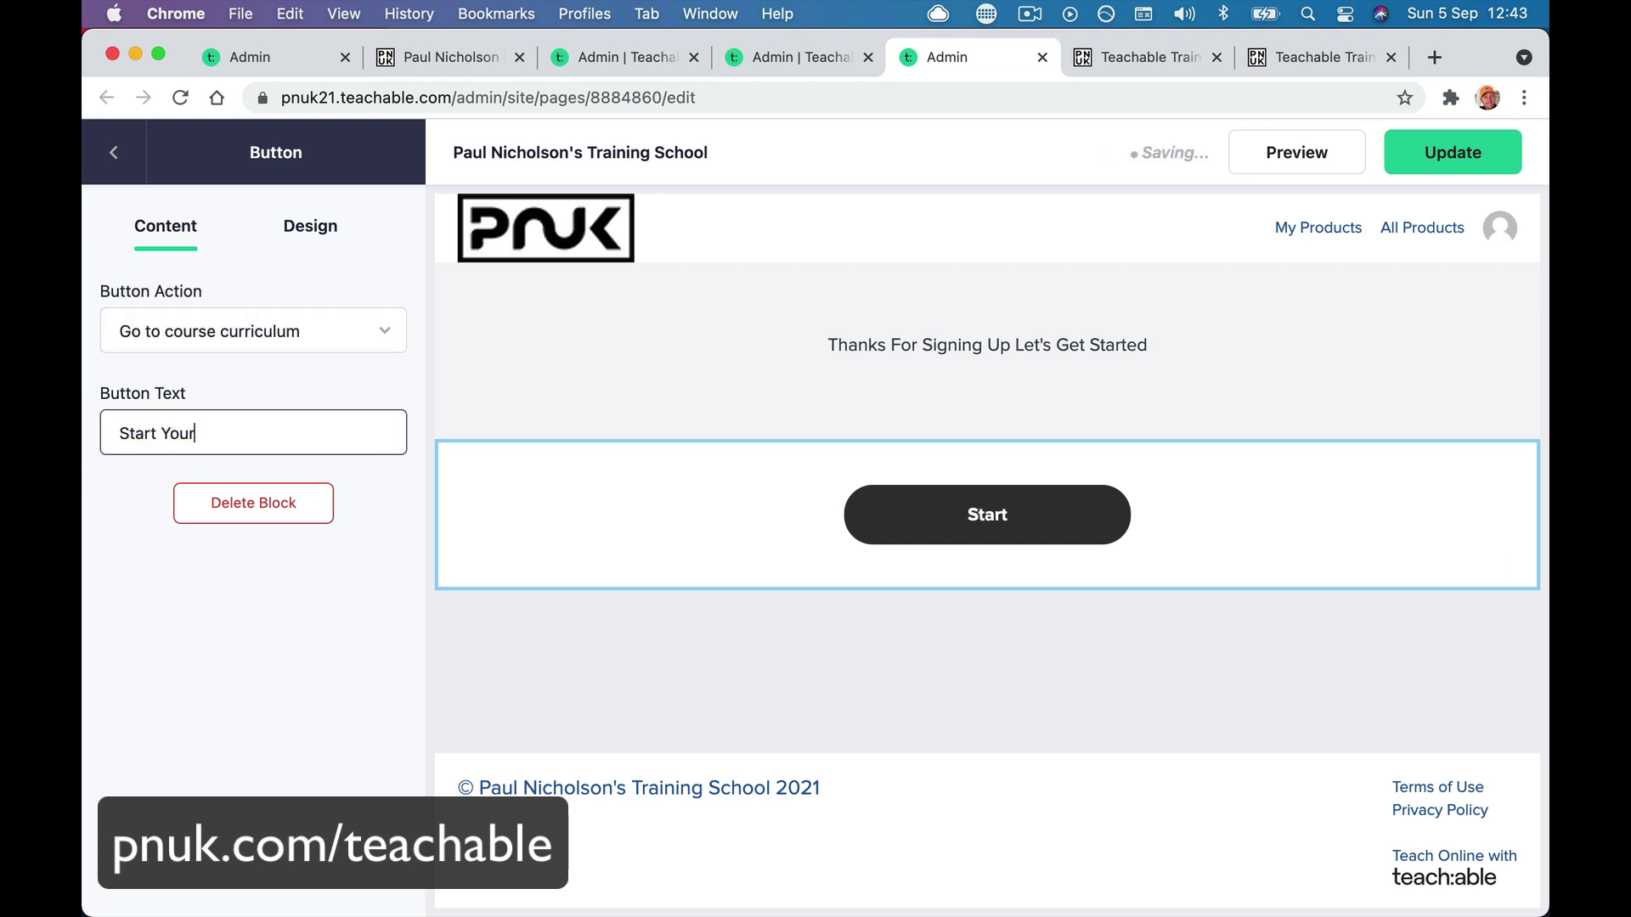
{"action": "type", "text": " Course"}
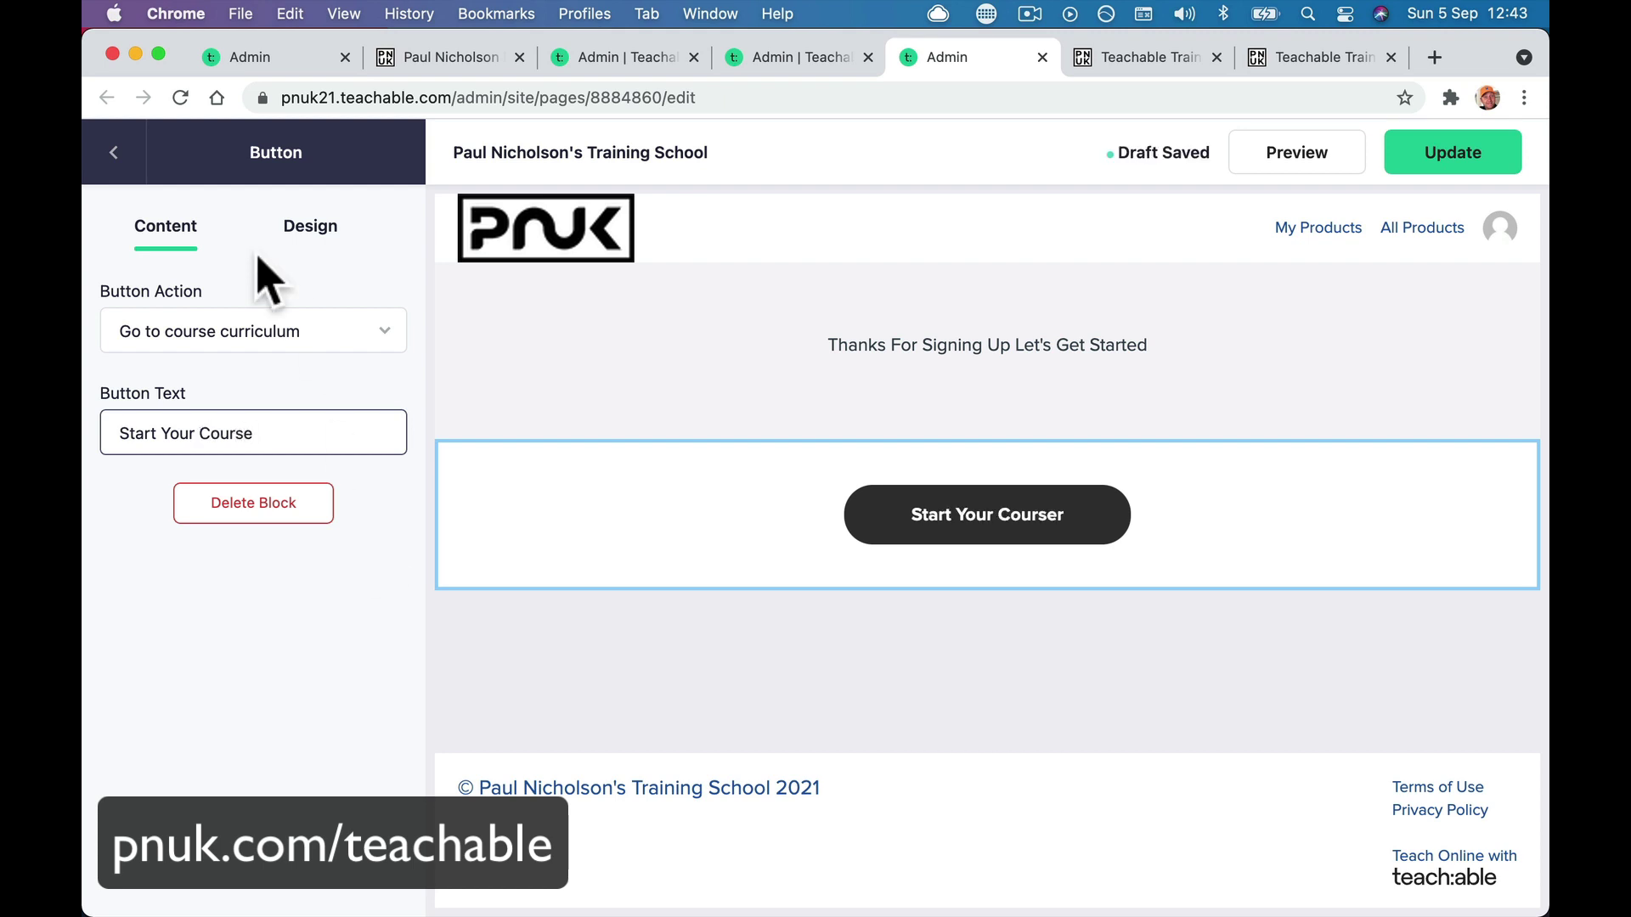
Publish the updated thank-you page and return to the Course Pages overview.
{"action": "left_click", "coordinate": [114, 153]}
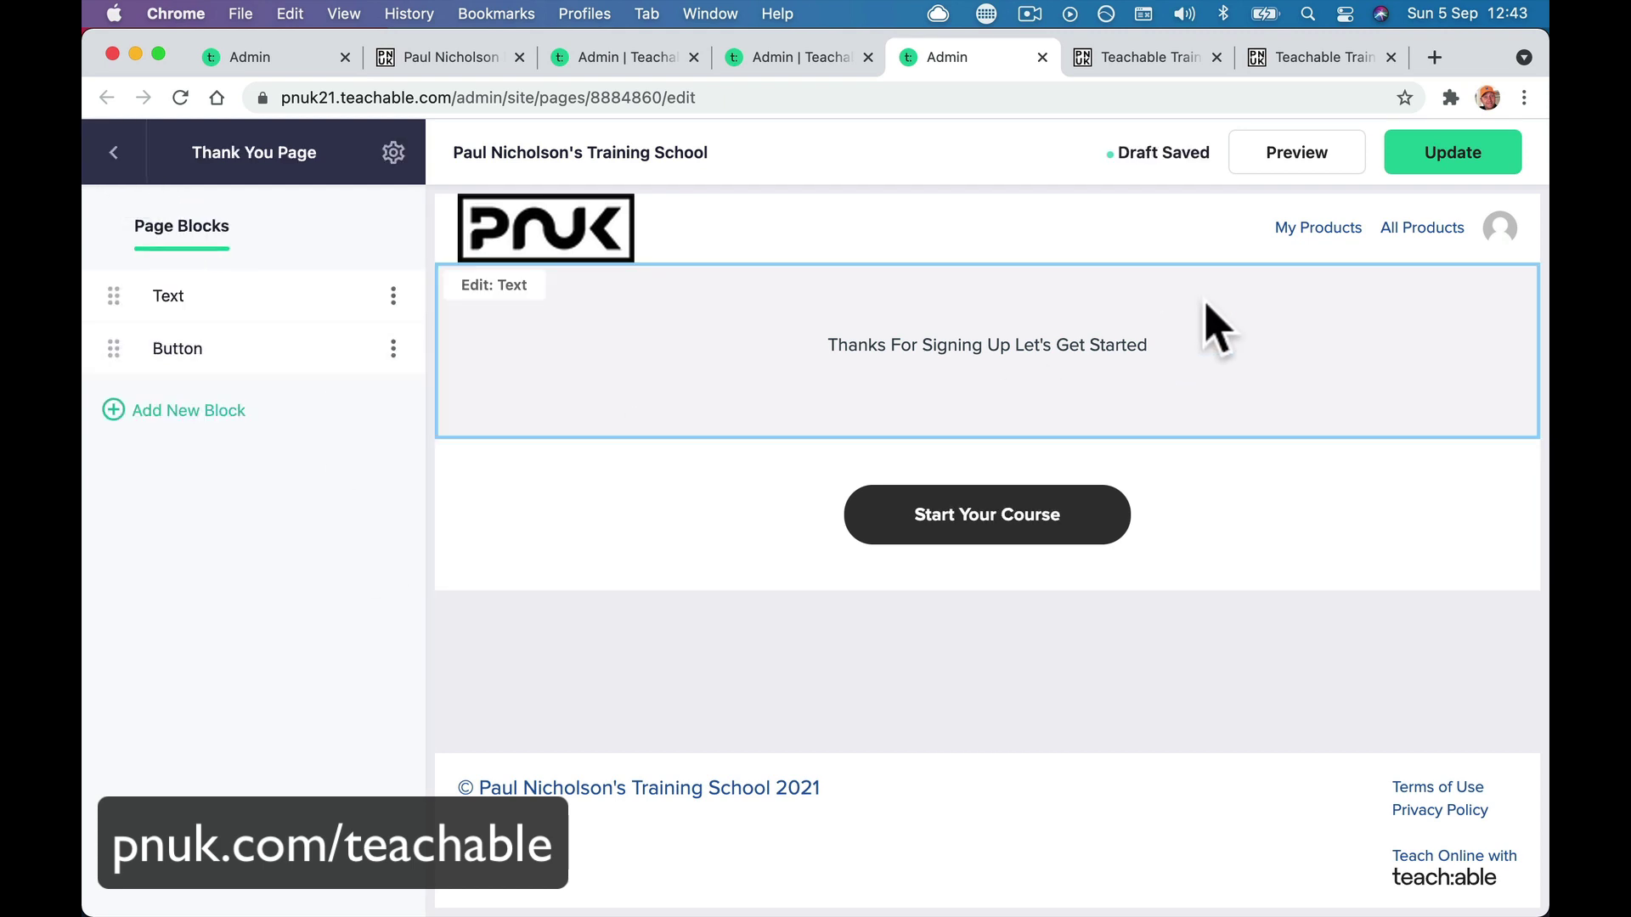
{"action": "left_click", "coordinate": [1443, 166]}
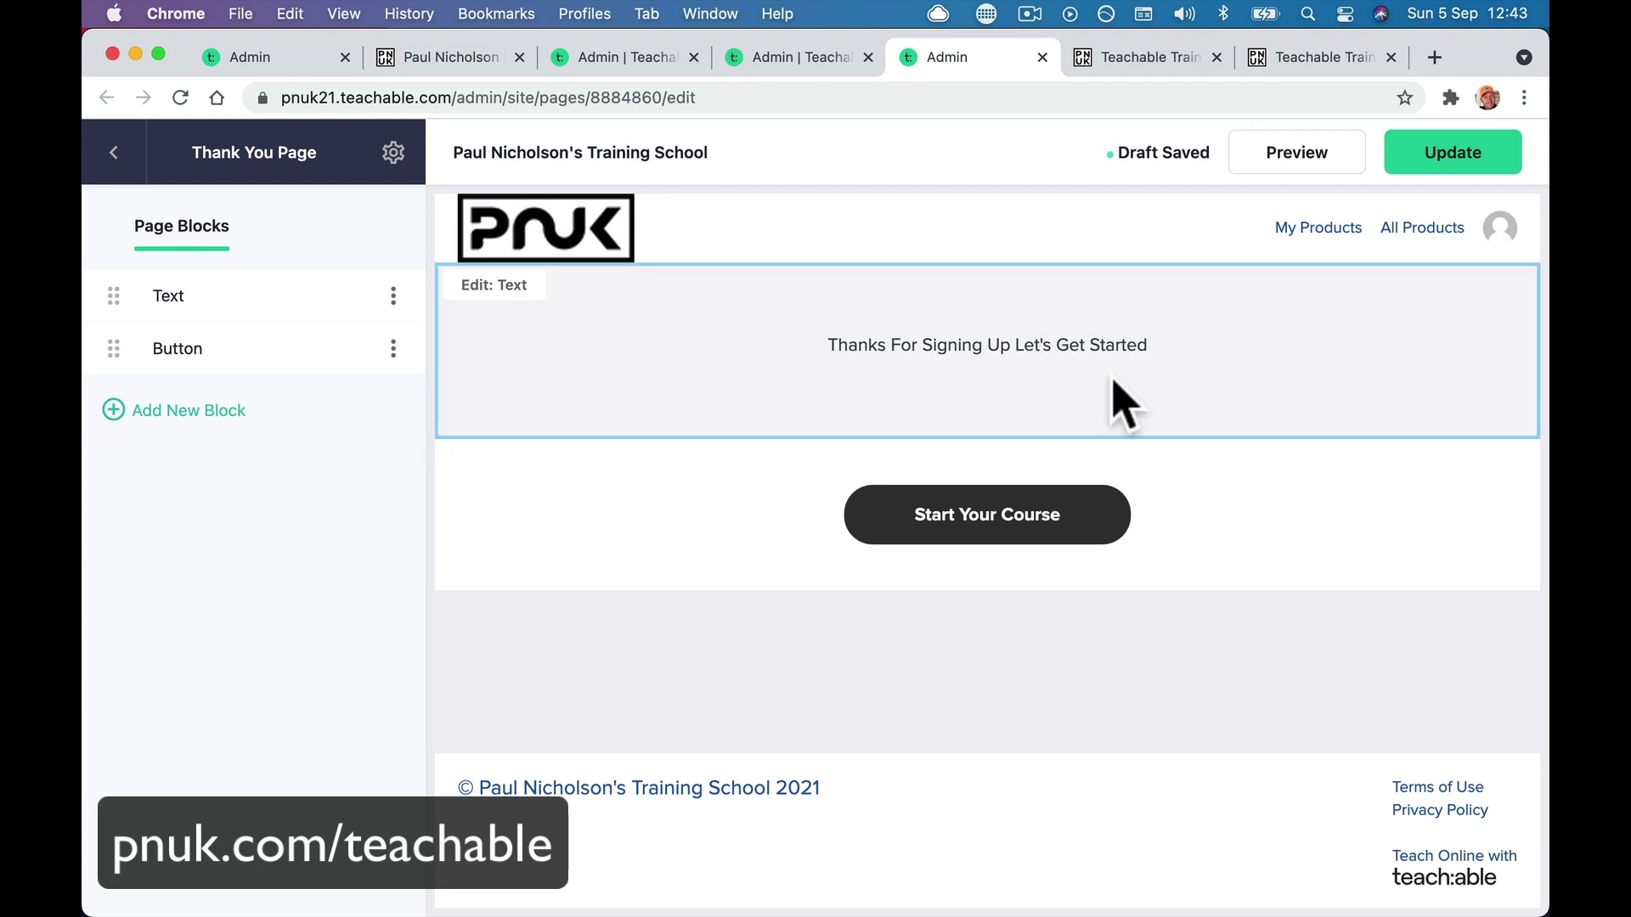
{"action": "left_click", "coordinate": [109, 157]}
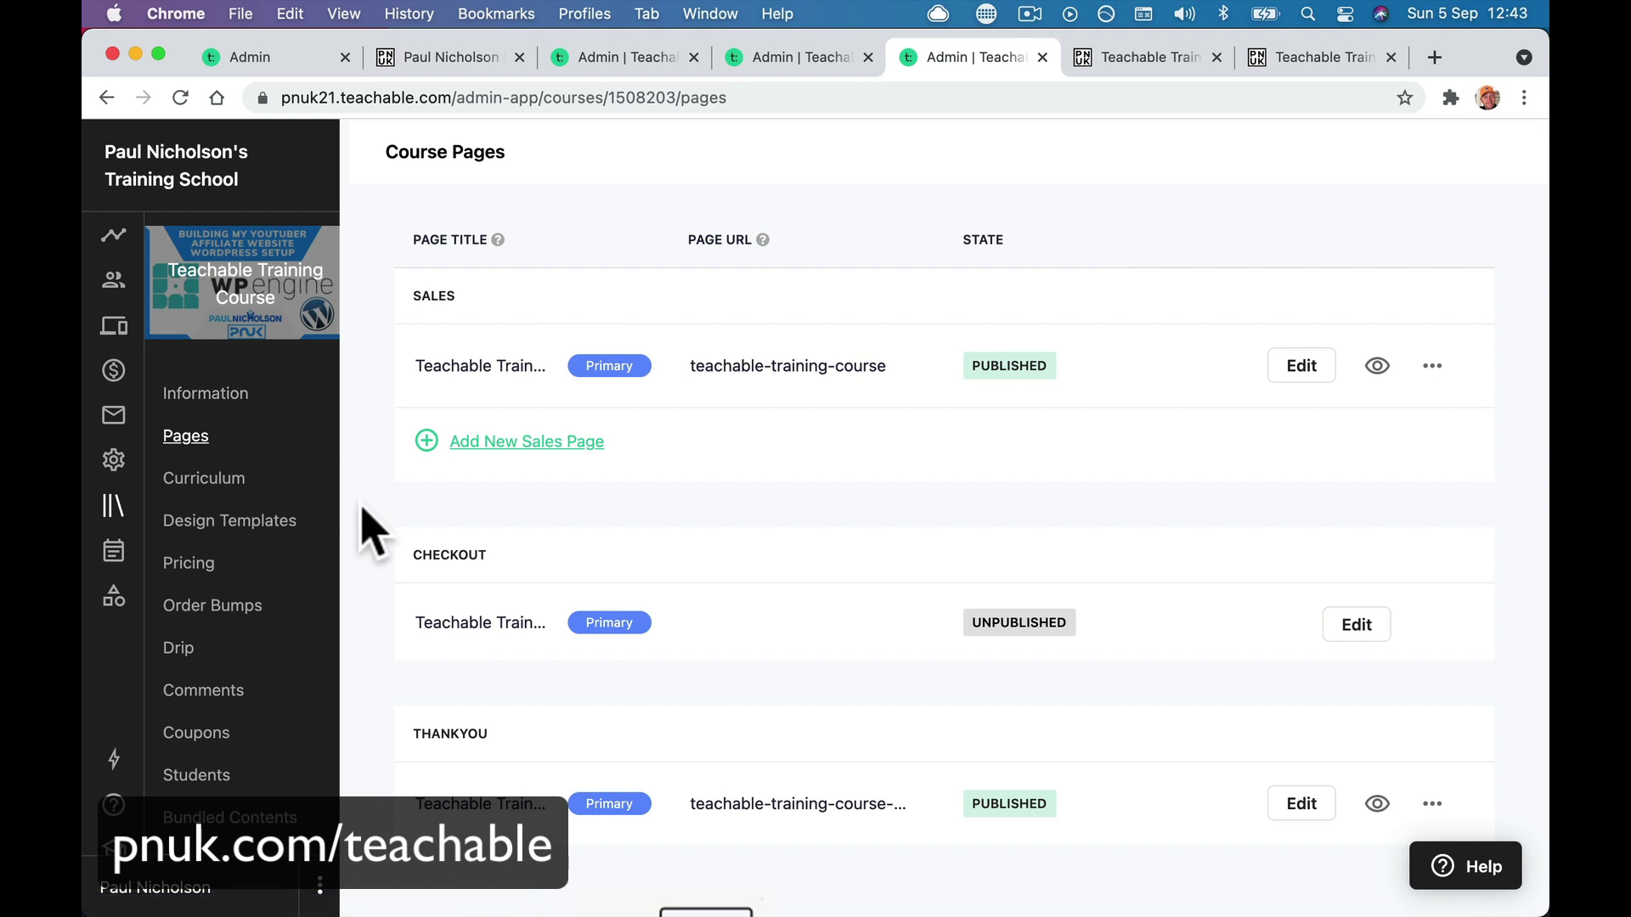
Take the school online from General settings, confirm with OK, and switch to Safari.
{"action": "left_click", "coordinate": [112, 474]}
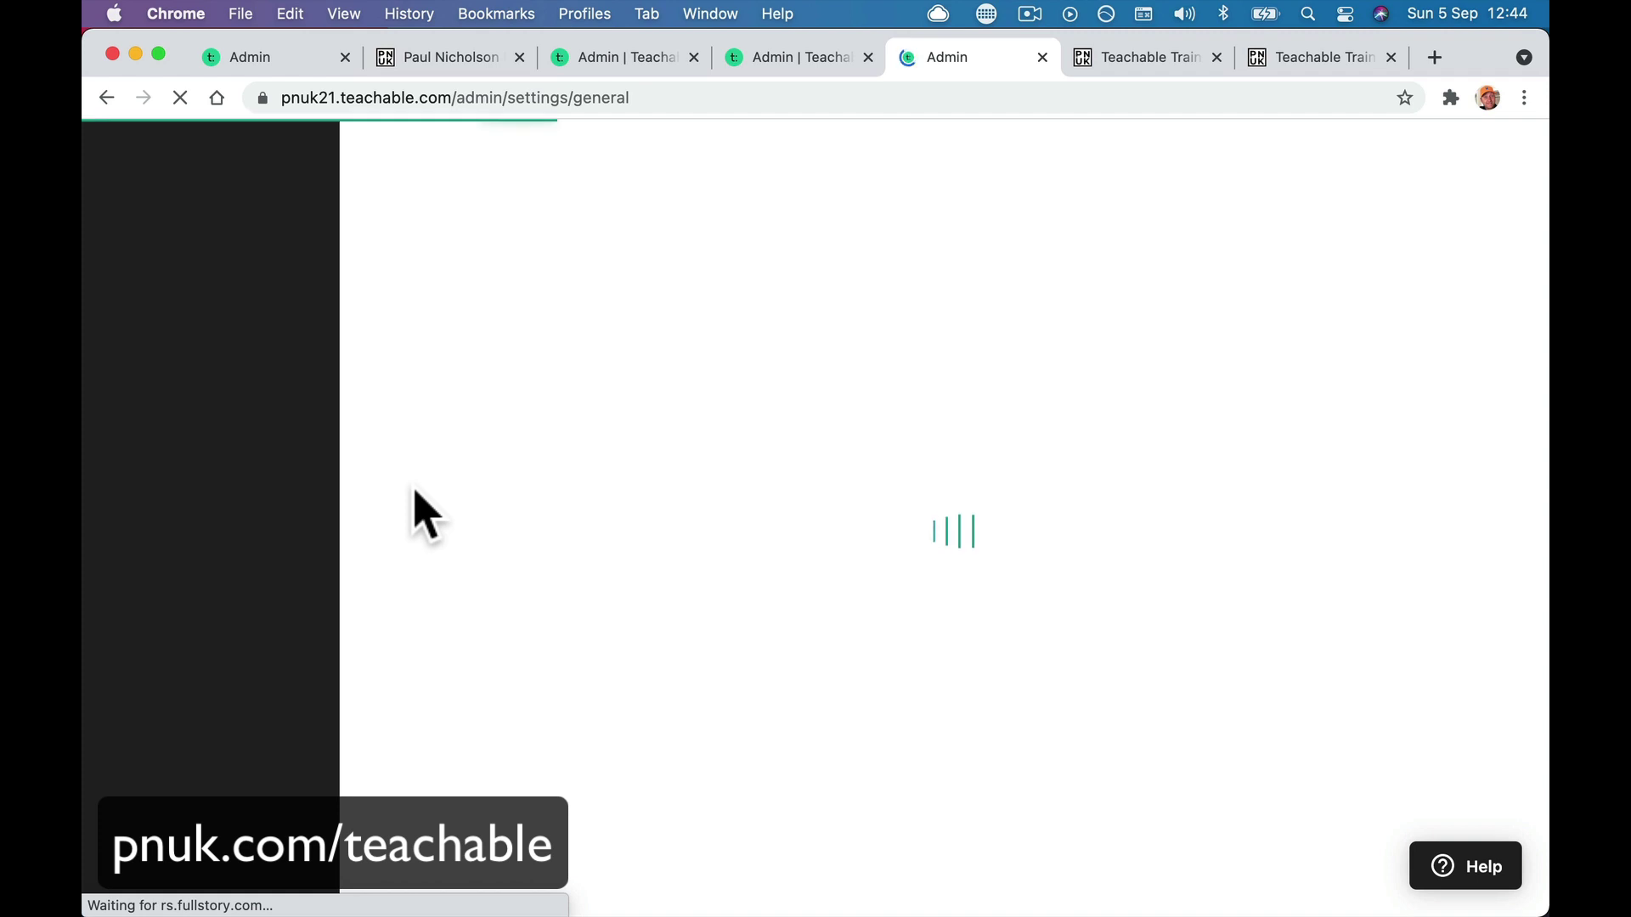
{"action": "scroll", "coordinate": [512, 432], "scroll_direction": "down", "scroll_amount": 3}
{"action": "scroll", "coordinate": [512, 432], "scroll_direction": "down", "scroll_amount": 10}
{"action": "scroll", "coordinate": [513, 432], "scroll_direction": "up", "scroll_amount": 5}
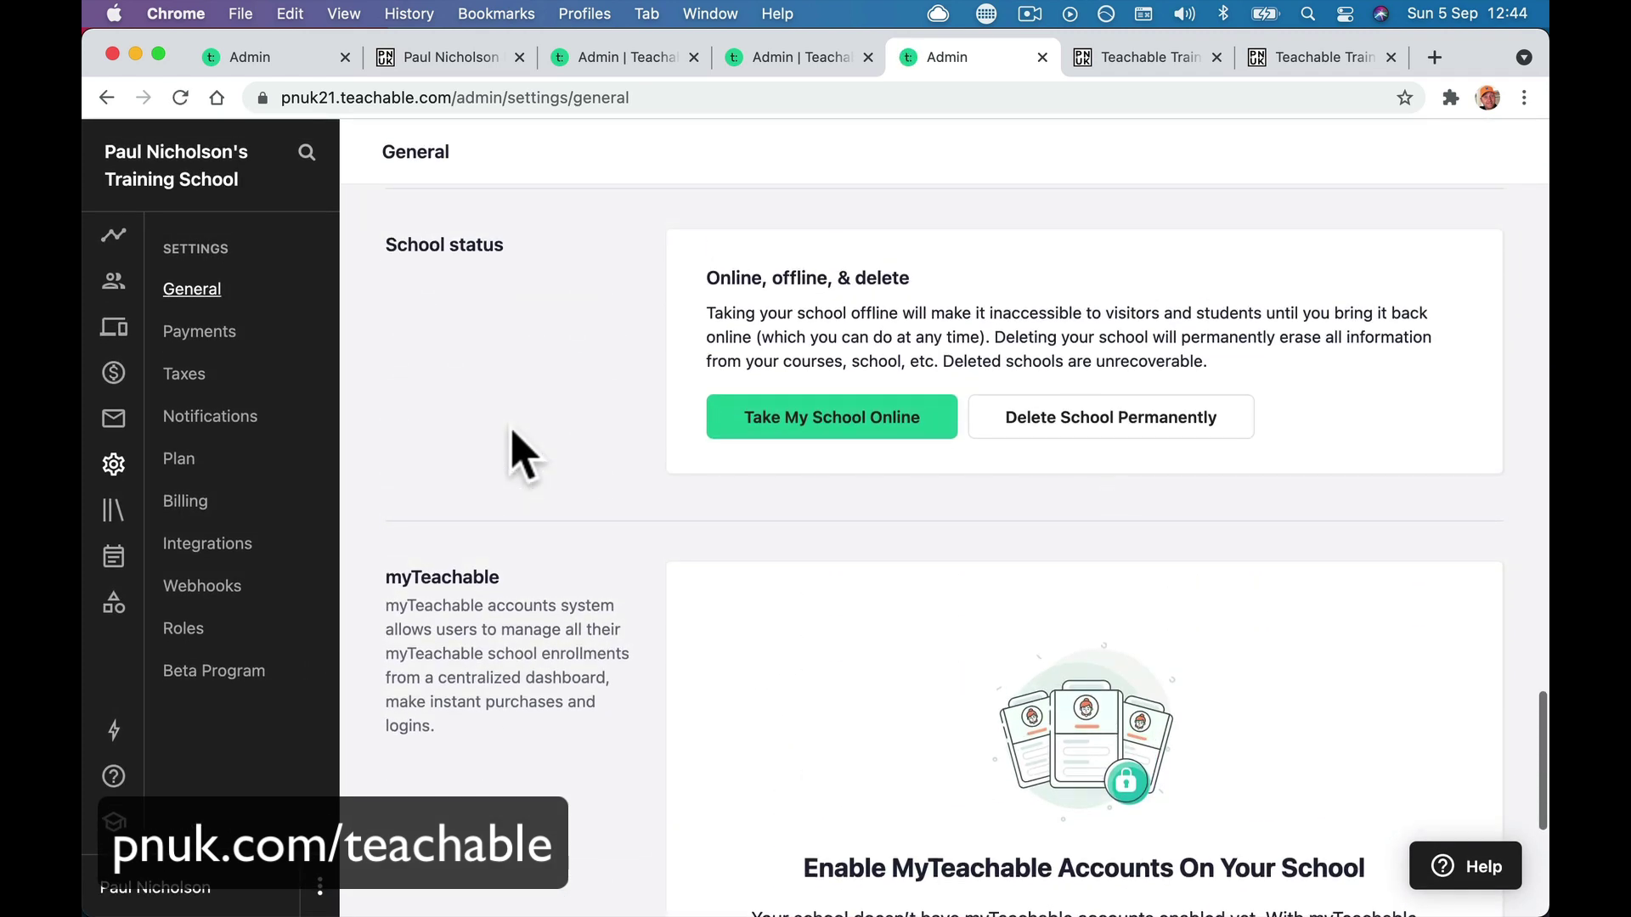
{"action": "left_click", "coordinate": [772, 446]}
{"action": "left_click", "coordinate": [870, 586]}
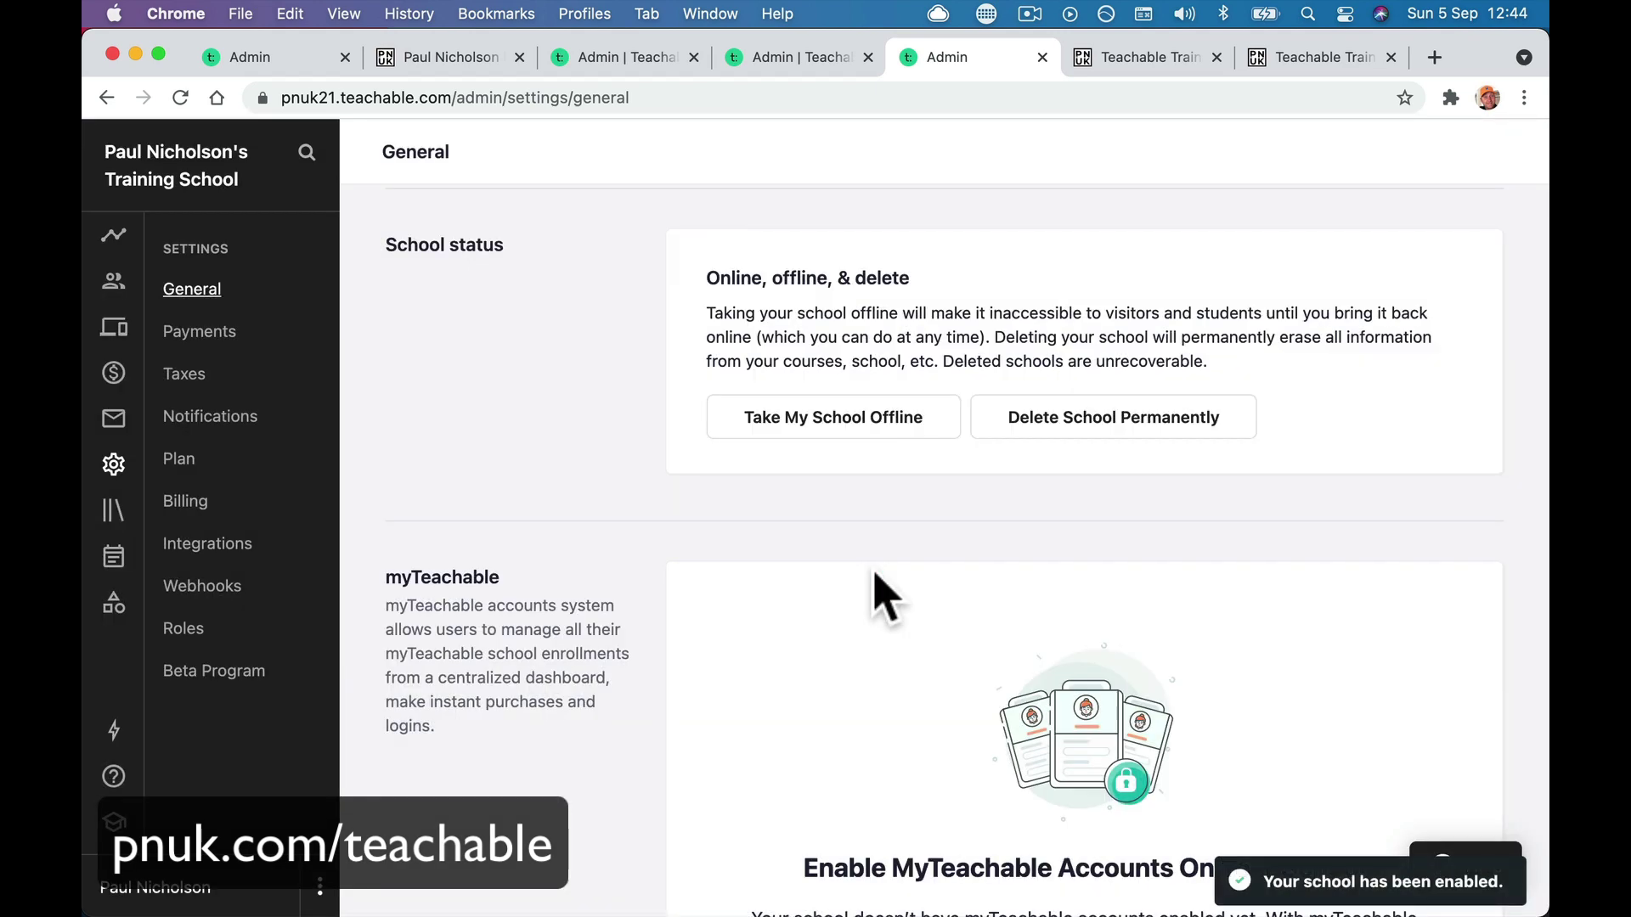
{"action": "left_click", "coordinate": [705, 881]}
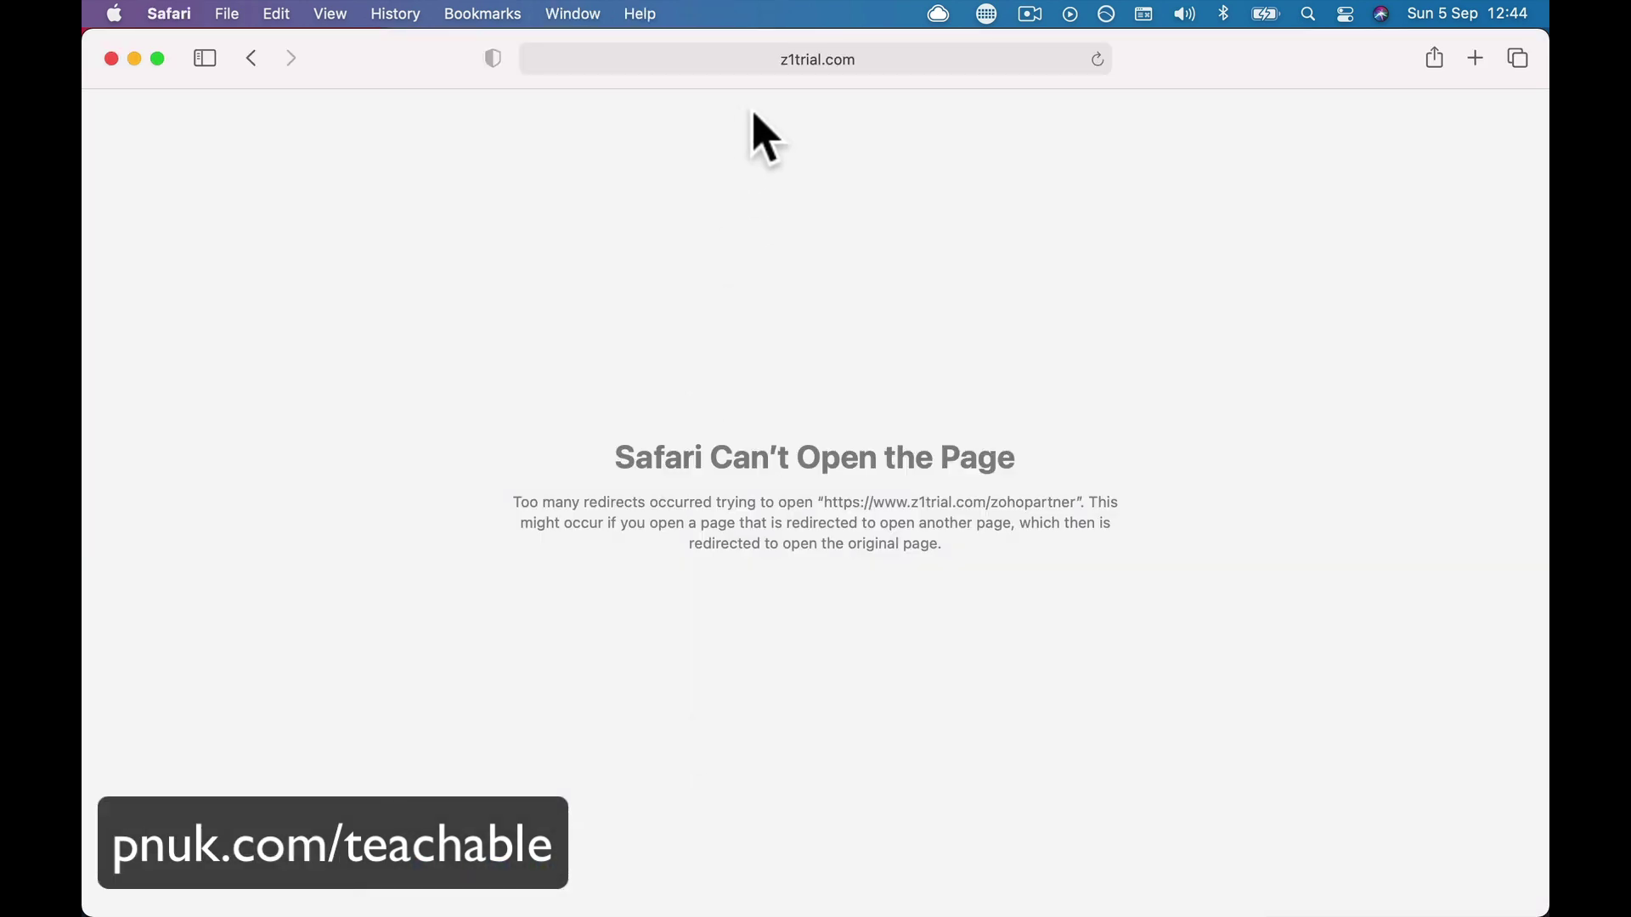
Load pnuk21.teachable.com in Safari and open the Teachable Training Course card.
{"action": "left_click", "coordinate": [772, 60]}
{"action": "type", "text": "pnuk21.teachable.com"}
{"action": "key", "text": "Return"}
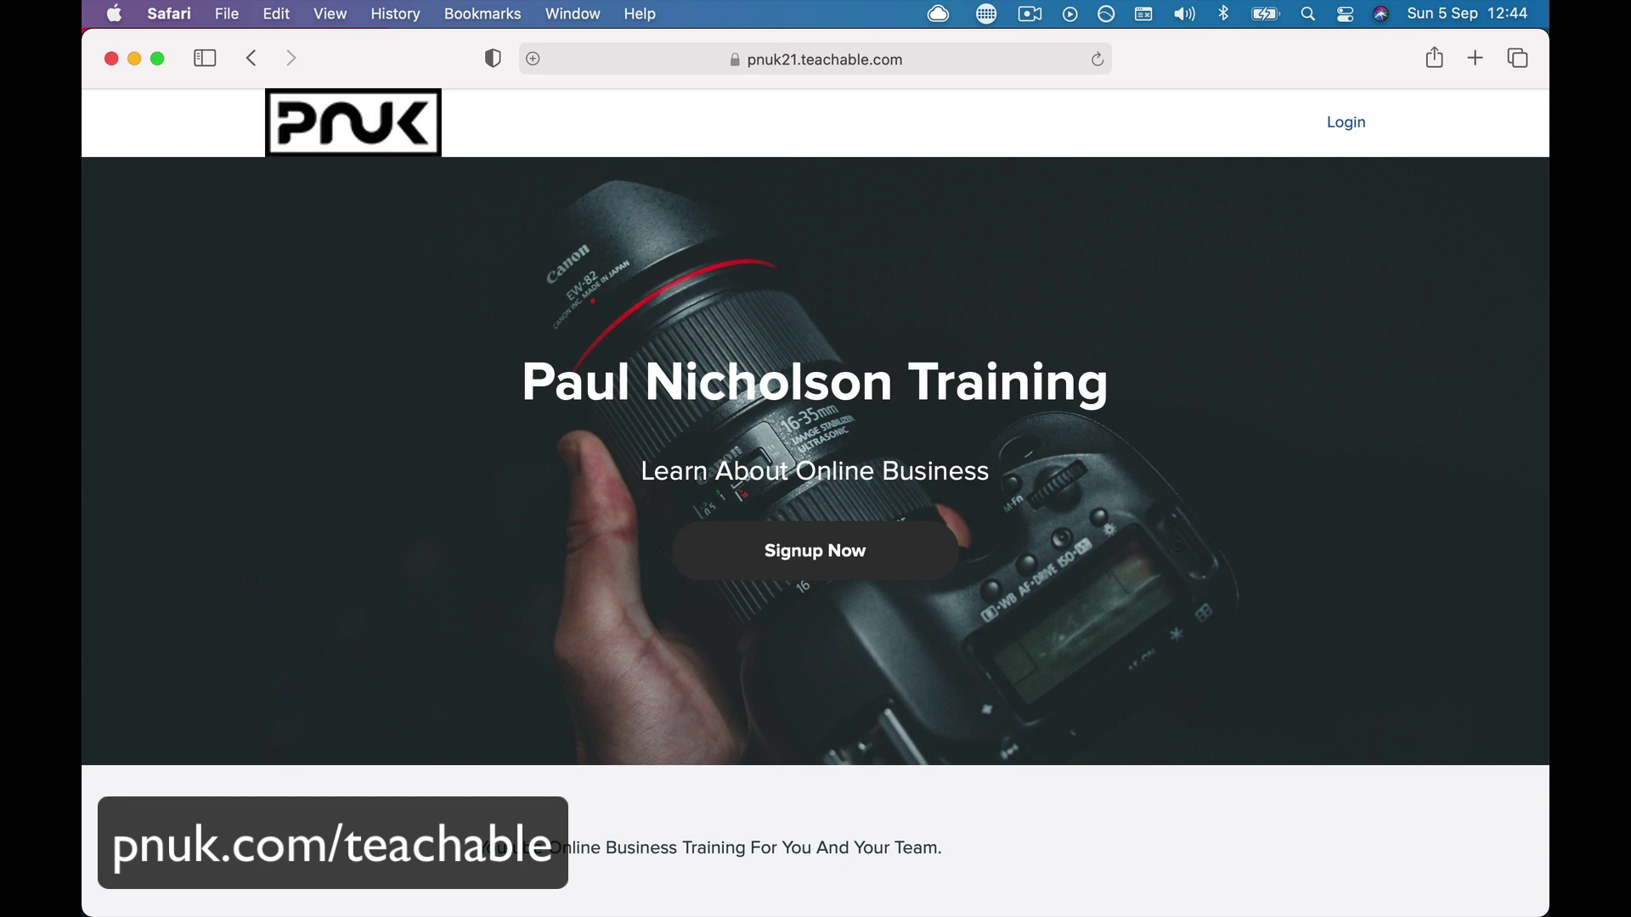
{"action": "scroll", "coordinate": [845, 437], "scroll_direction": "down", "scroll_amount": 10}
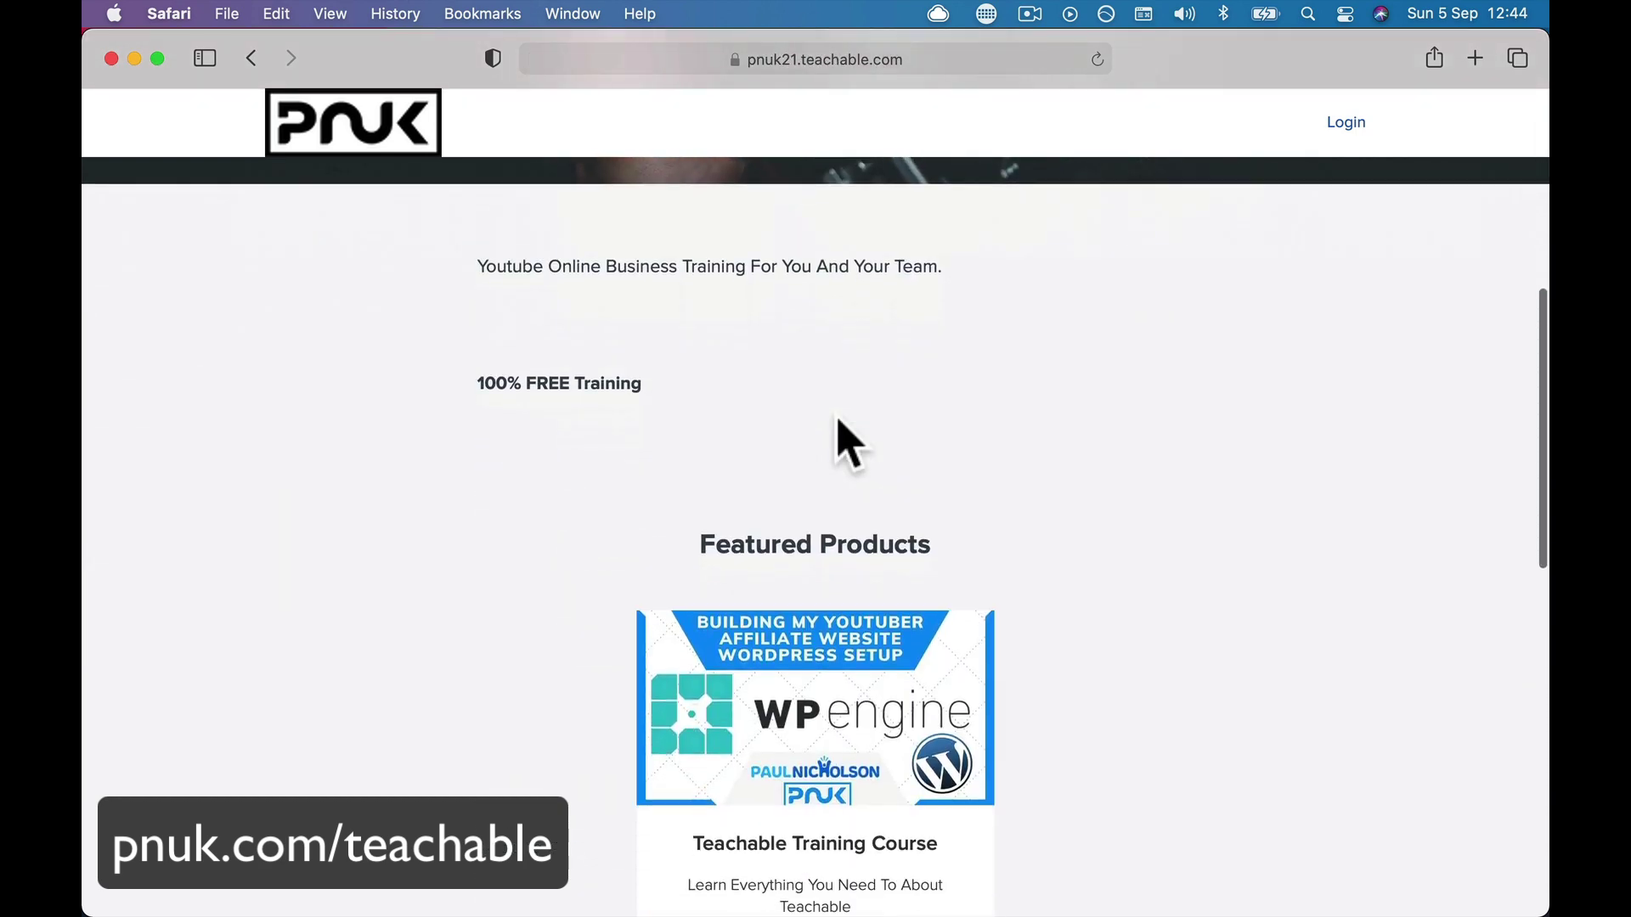
{"action": "scroll", "coordinate": [839, 420], "scroll_direction": "down", "scroll_amount": 9}
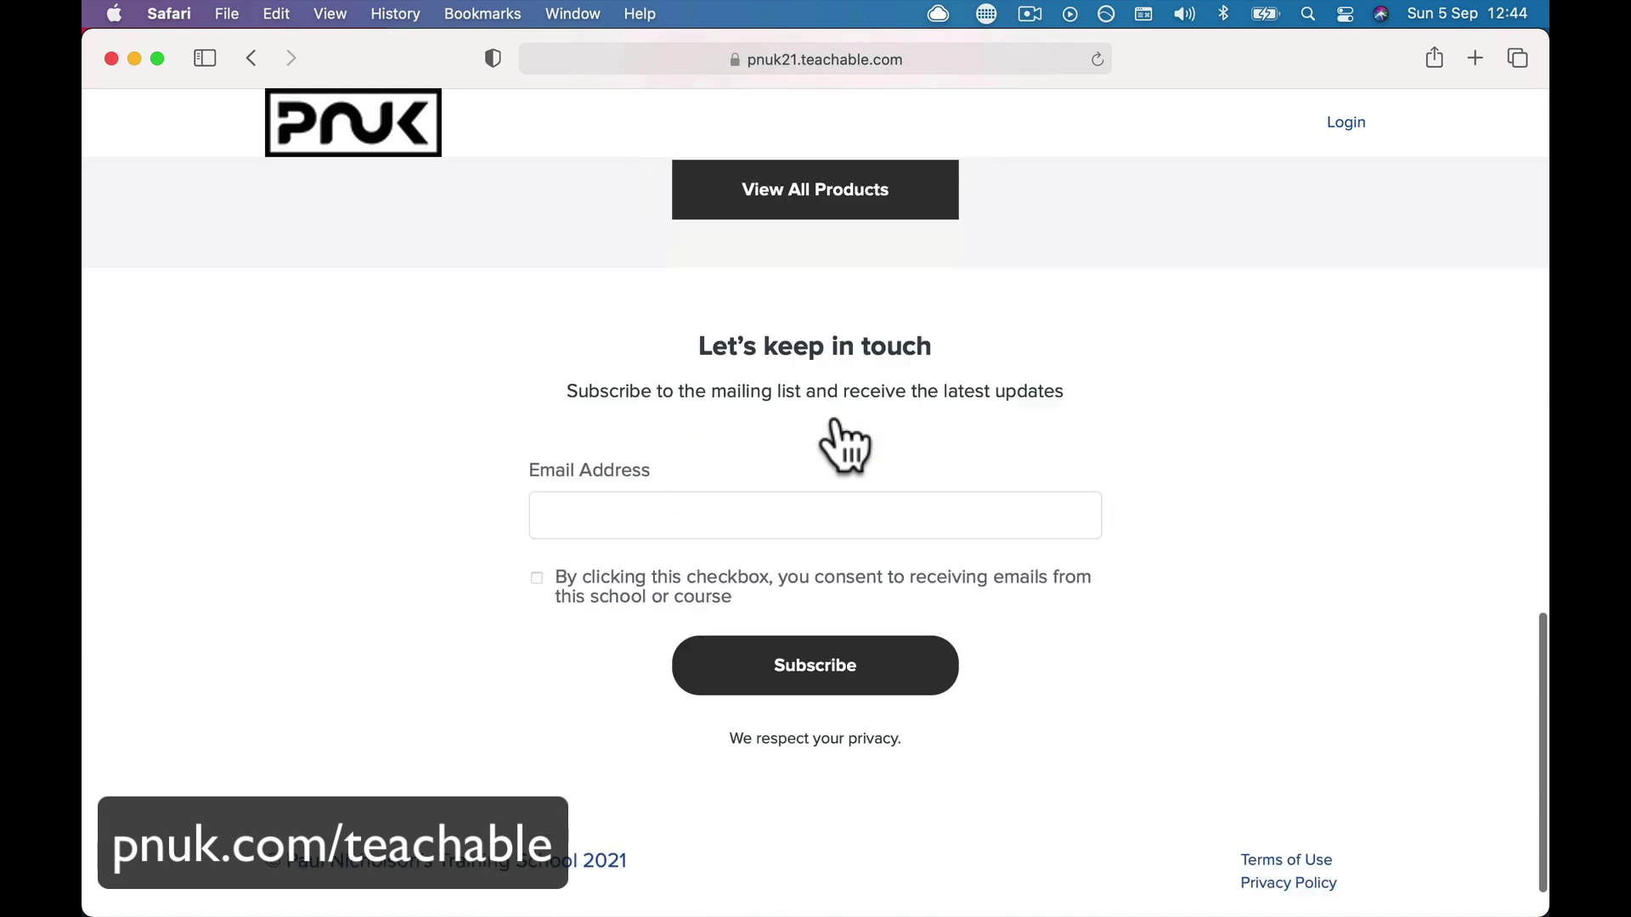
{"action": "left_click", "coordinate": [808, 441]}
{"action": "scroll", "coordinate": [812, 439], "scroll_direction": "up", "scroll_amount": 8}
{"action": "left_click", "coordinate": [817, 431]}
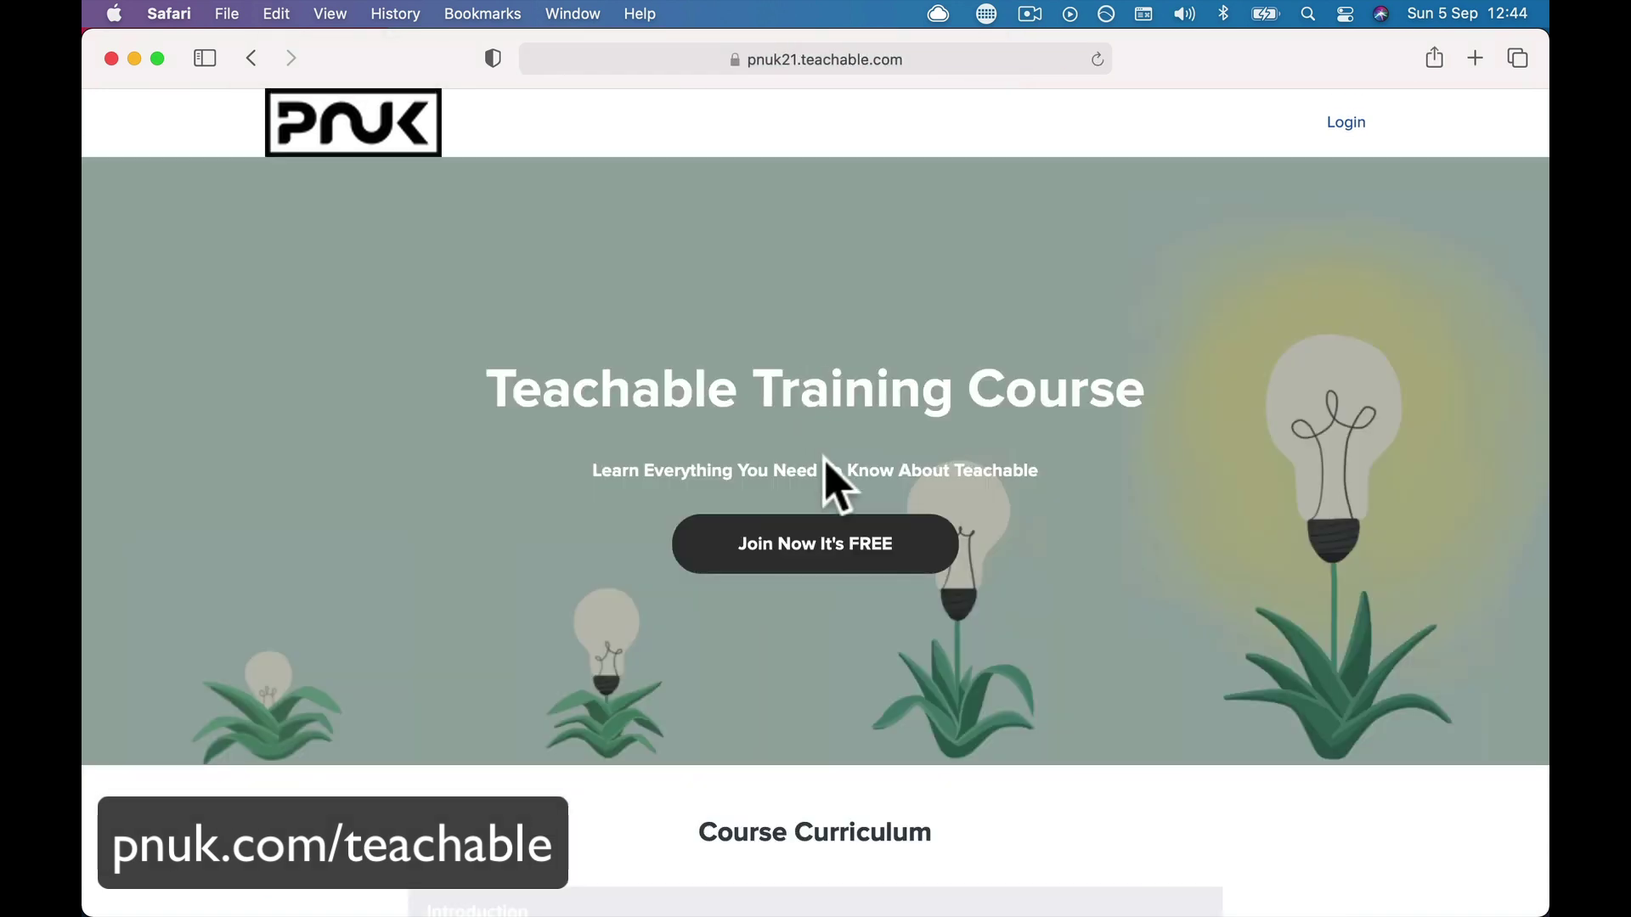
Start enrolling in the free course, filling in the test student's email address and full name.
{"action": "left_click", "coordinate": [822, 535]}
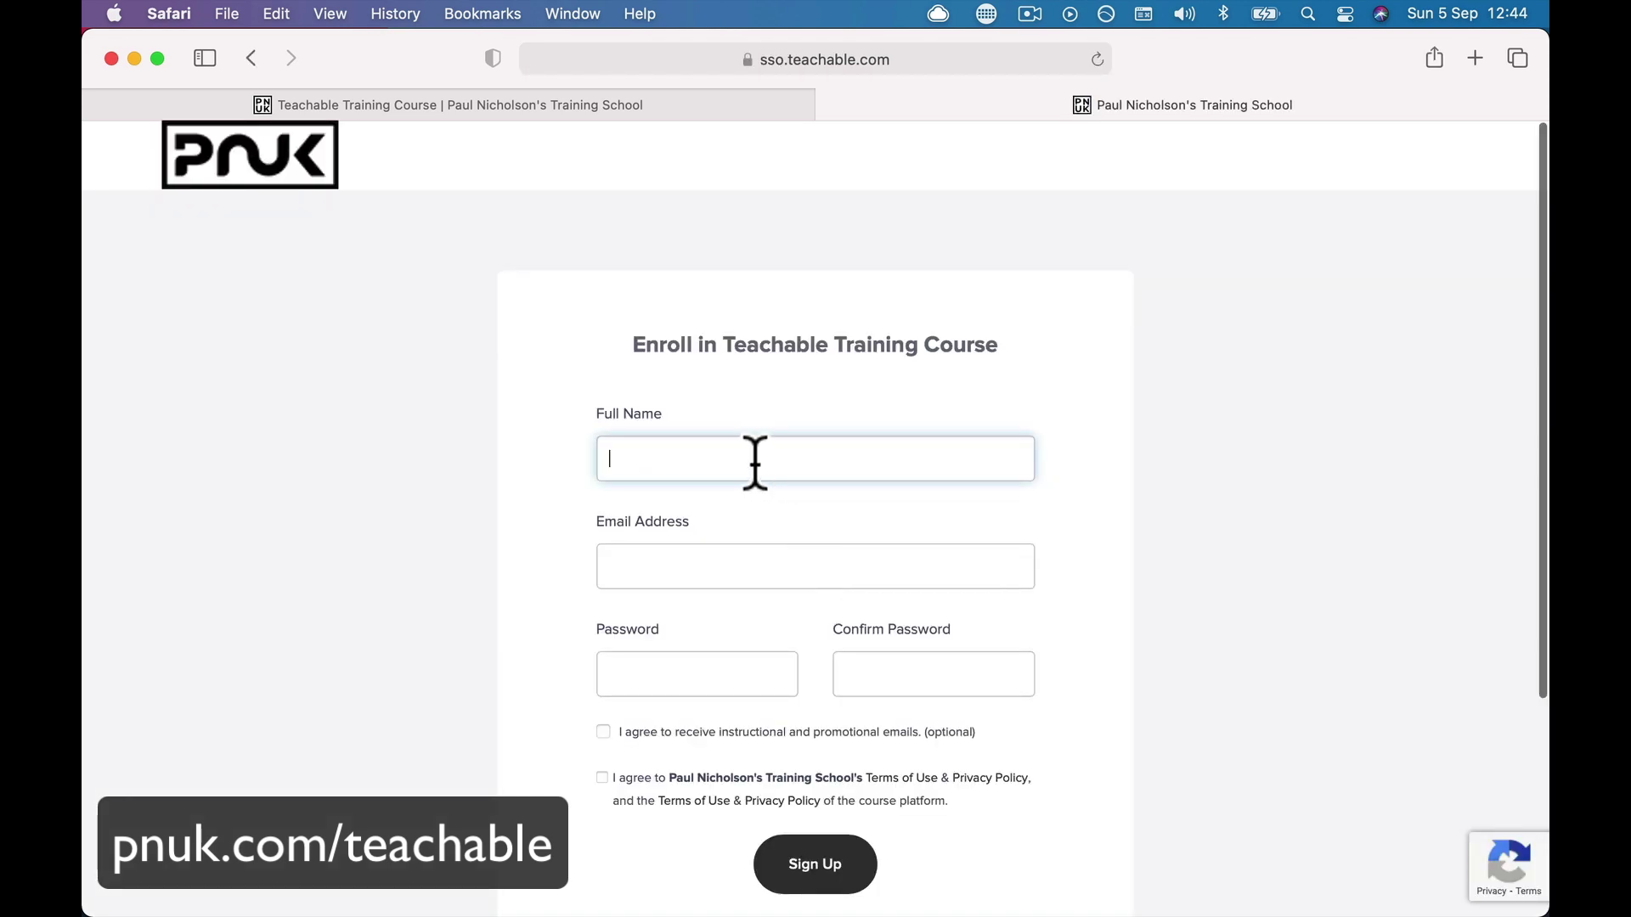
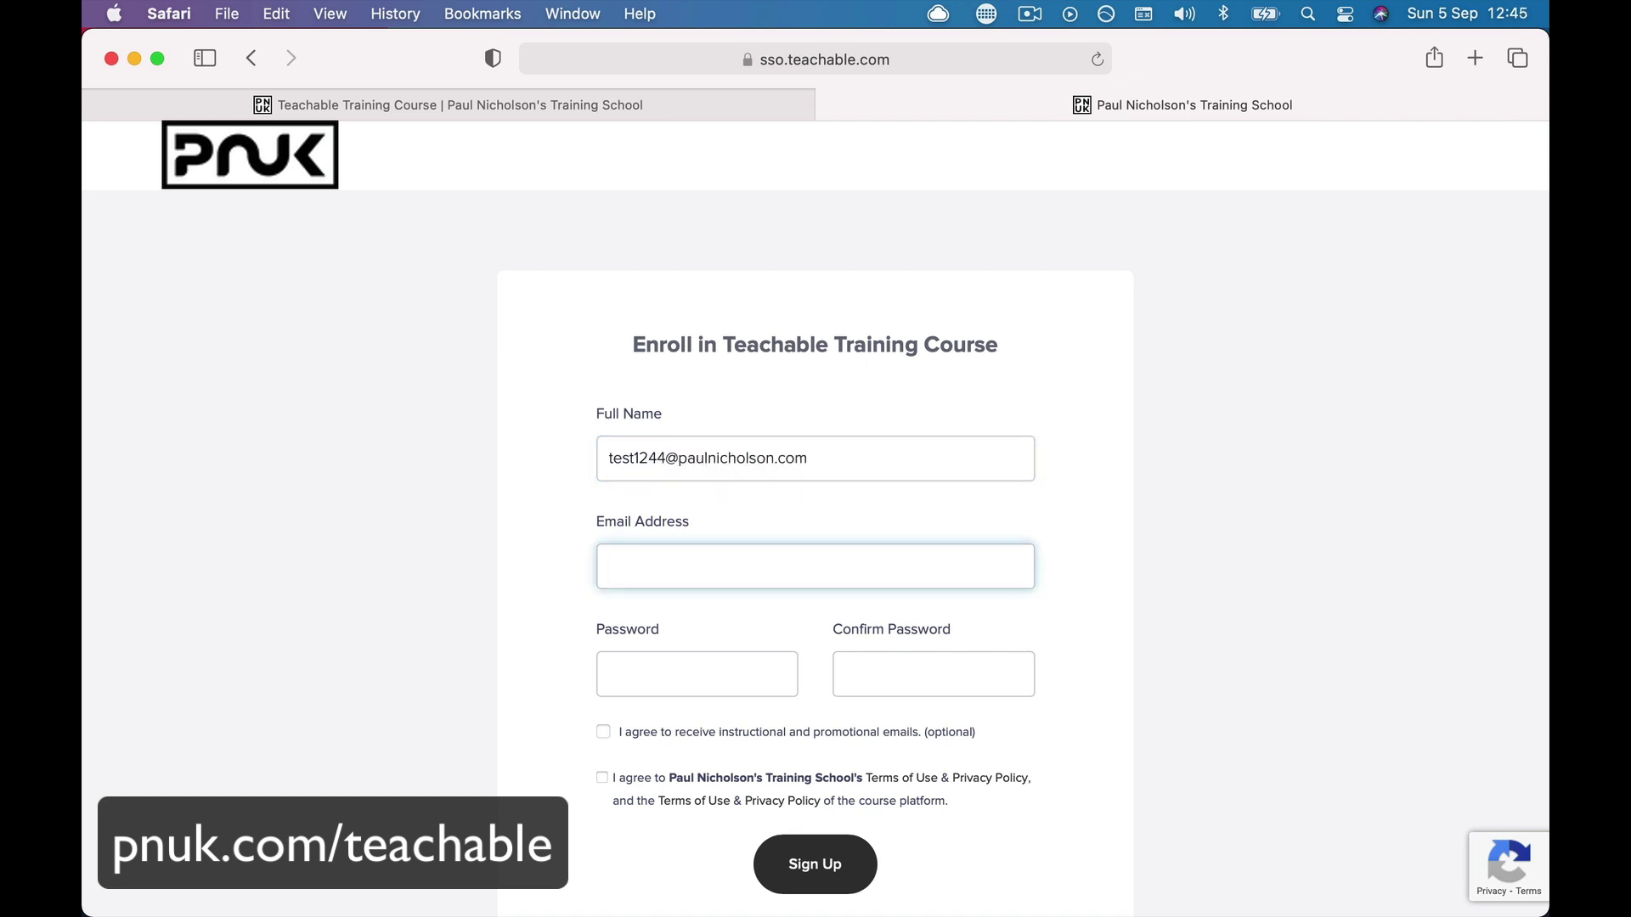
{"action": "triple_click", "coordinate": [768, 444]}
{"action": "key", "text": "super+x"}
{"action": "left_click", "coordinate": [728, 566]}
{"action": "key", "text": "super+v"}
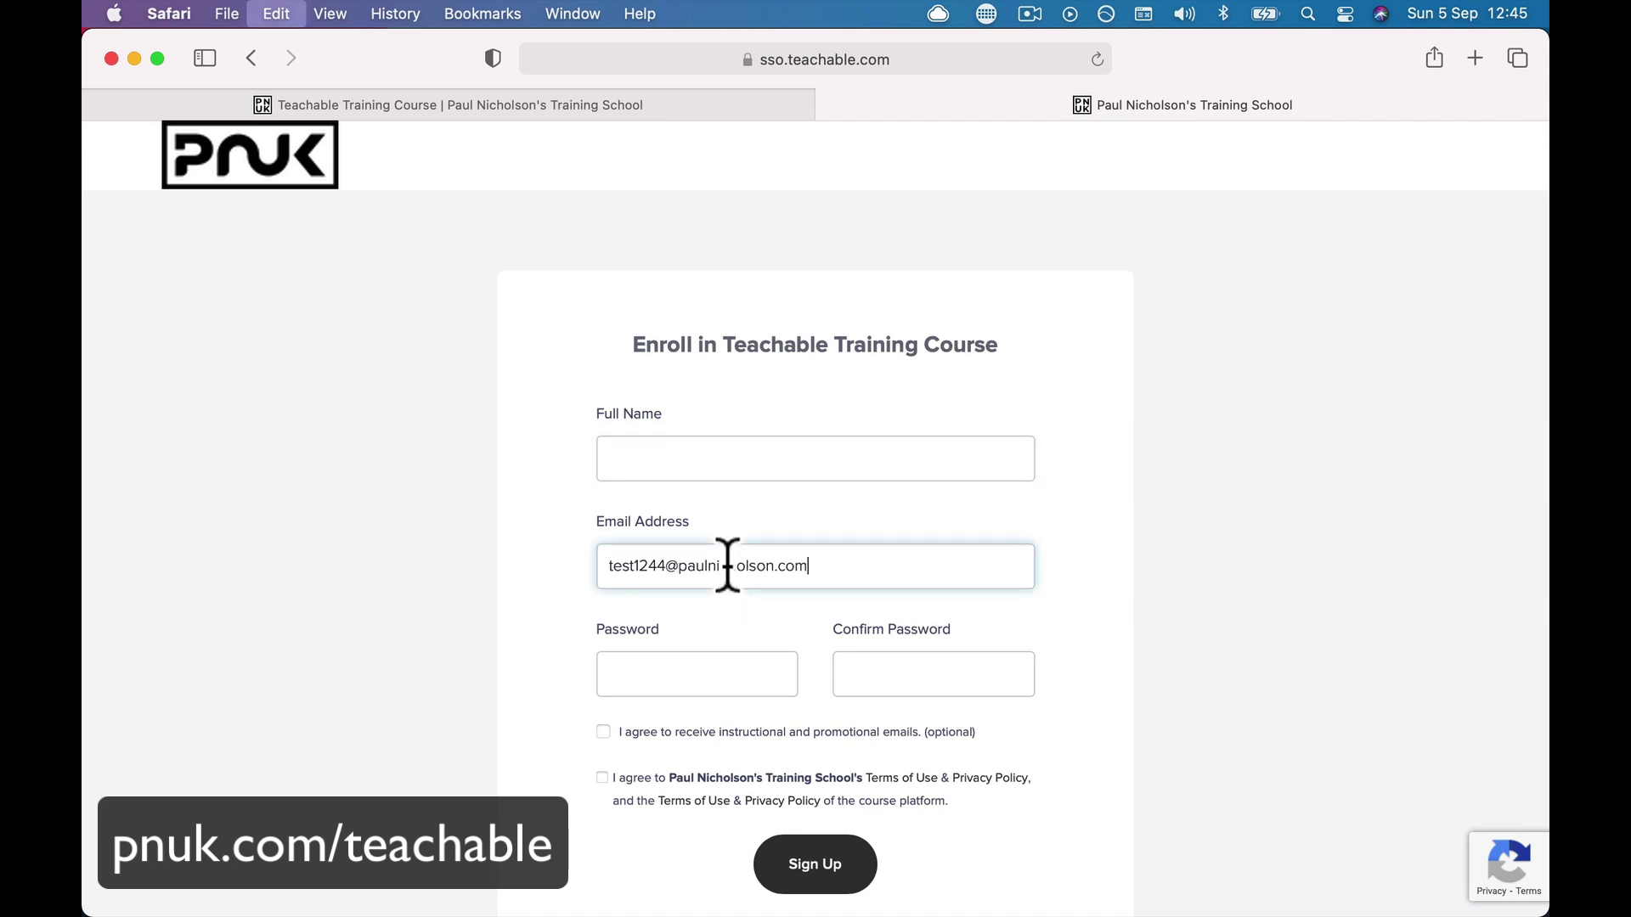
{"action": "left_click", "coordinate": [666, 451]}
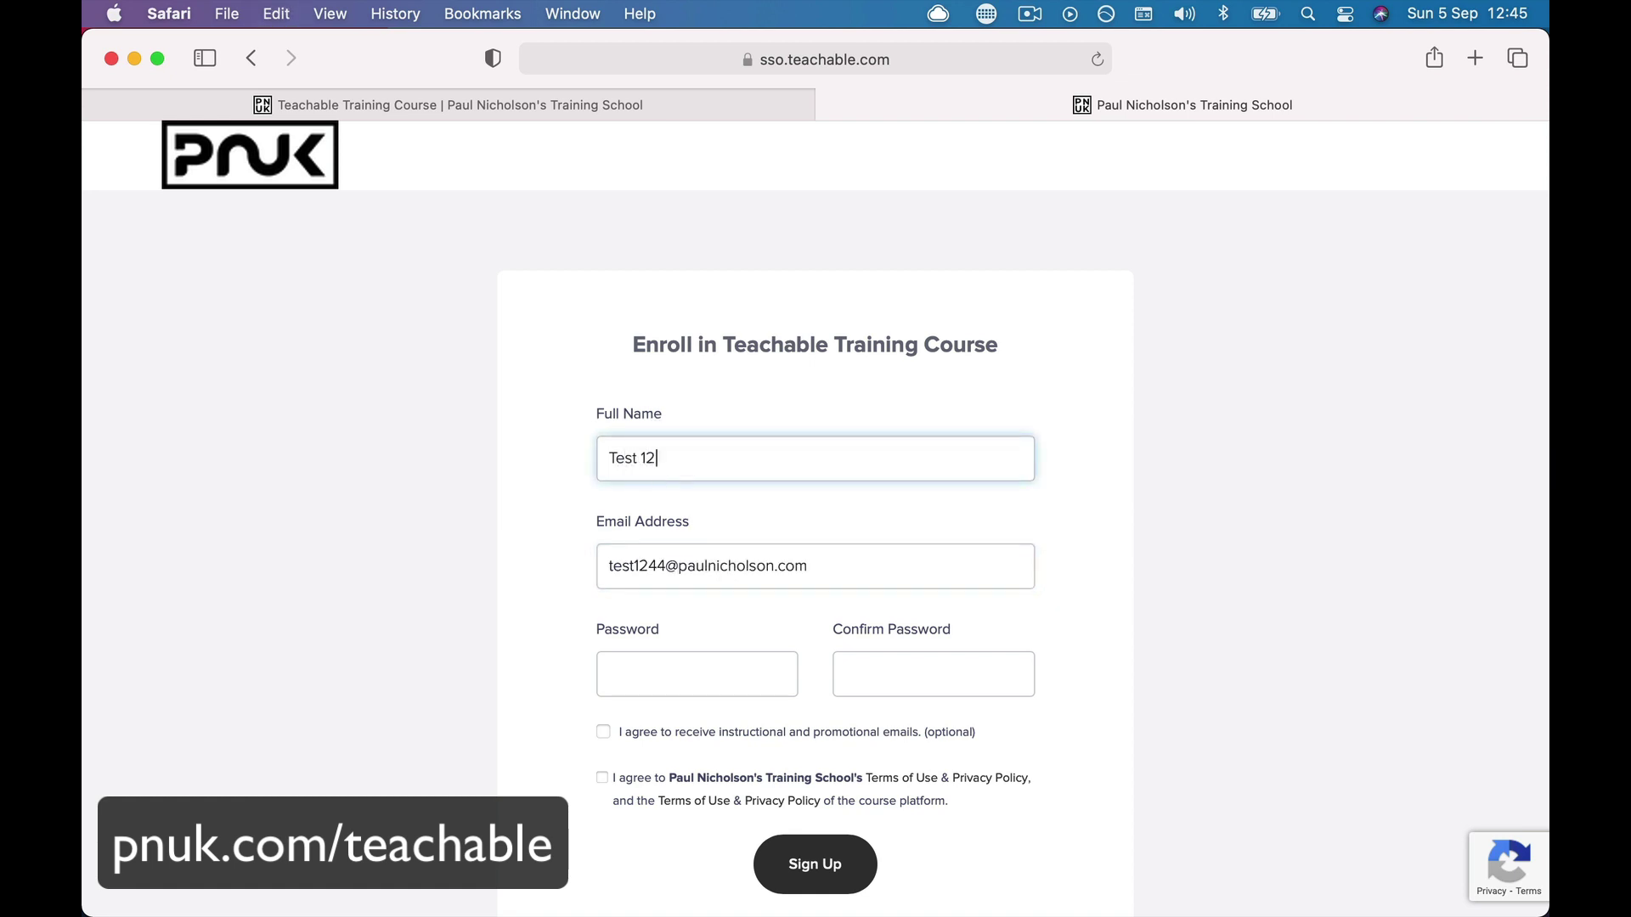
{"action": "type", "text": "Test 1244"}
Enter a password and confirmation, opt in to emails, accept the terms and submit.
{"action": "left_click", "coordinate": [670, 673]}
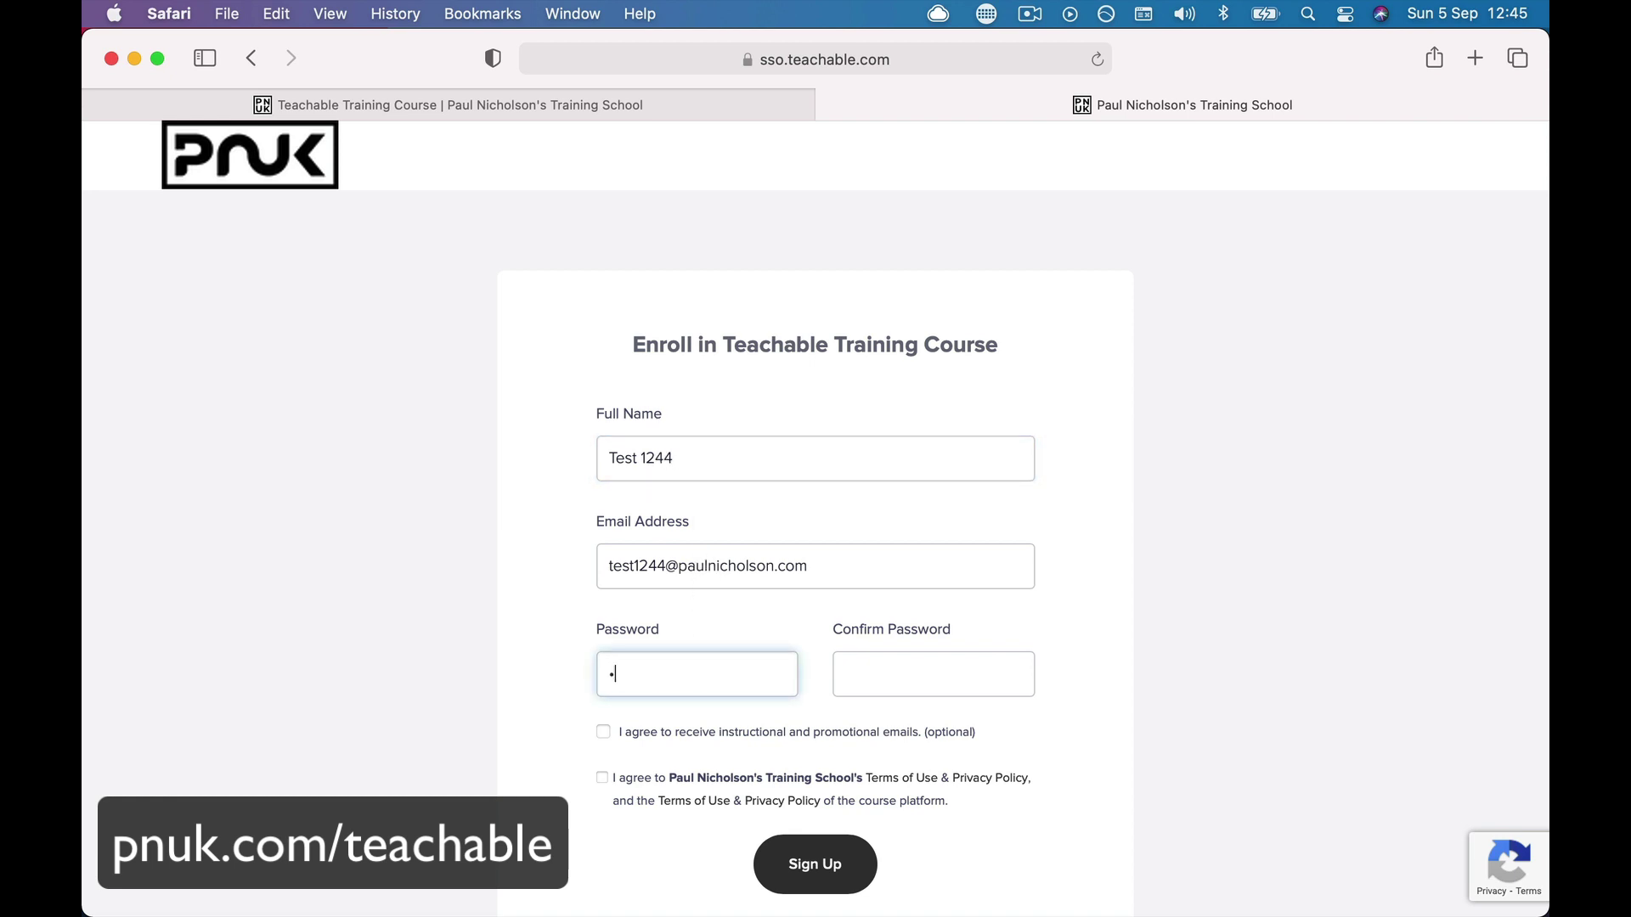
{"action": "left_click", "coordinate": [934, 673]}
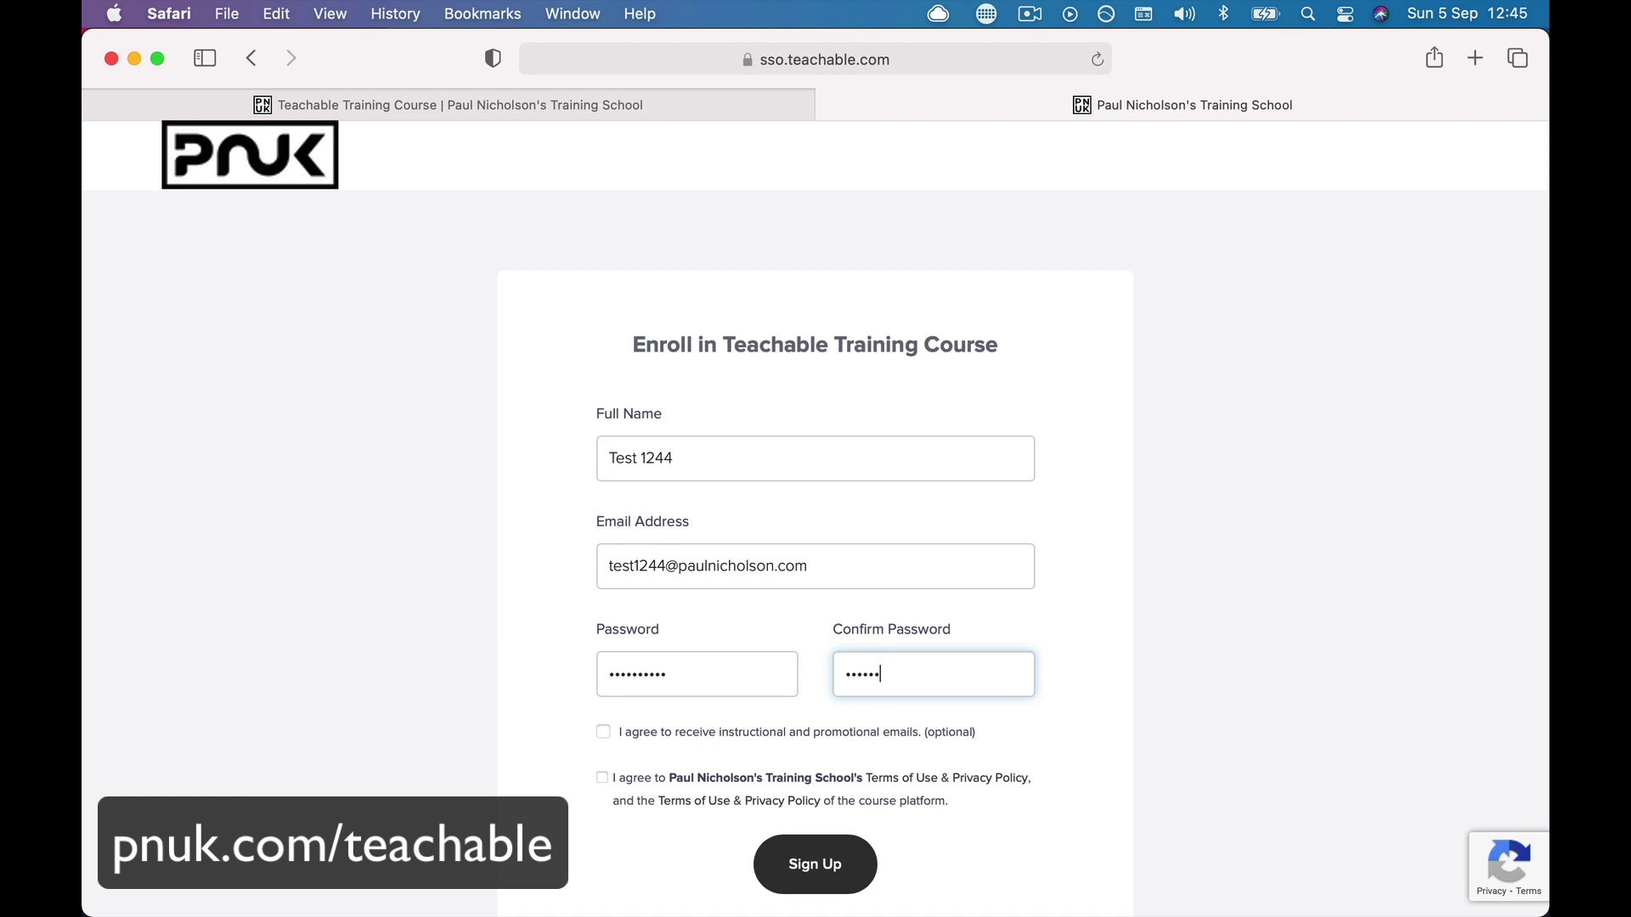
{"action": "type", "text": "4"}
{"action": "left_click", "coordinate": [603, 731]}
{"action": "left_click", "coordinate": [603, 777]}
{"action": "left_click", "coordinate": [778, 871]}
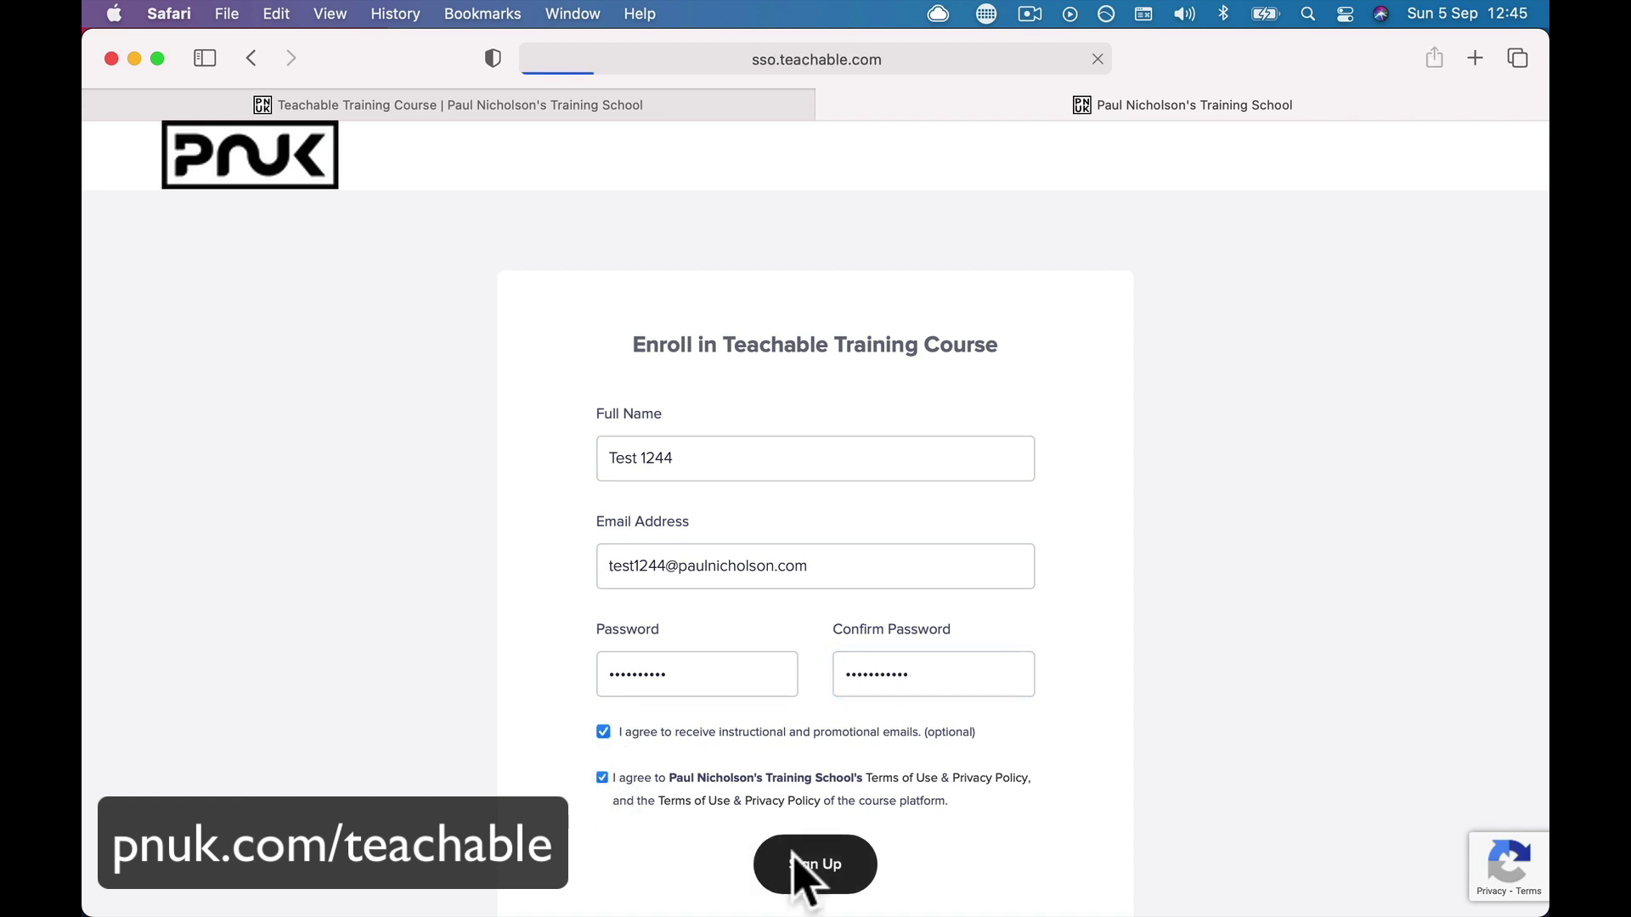
Re-enter a matching password and resubmit the enrollment form.
{"action": "left_click", "coordinate": [722, 777]}
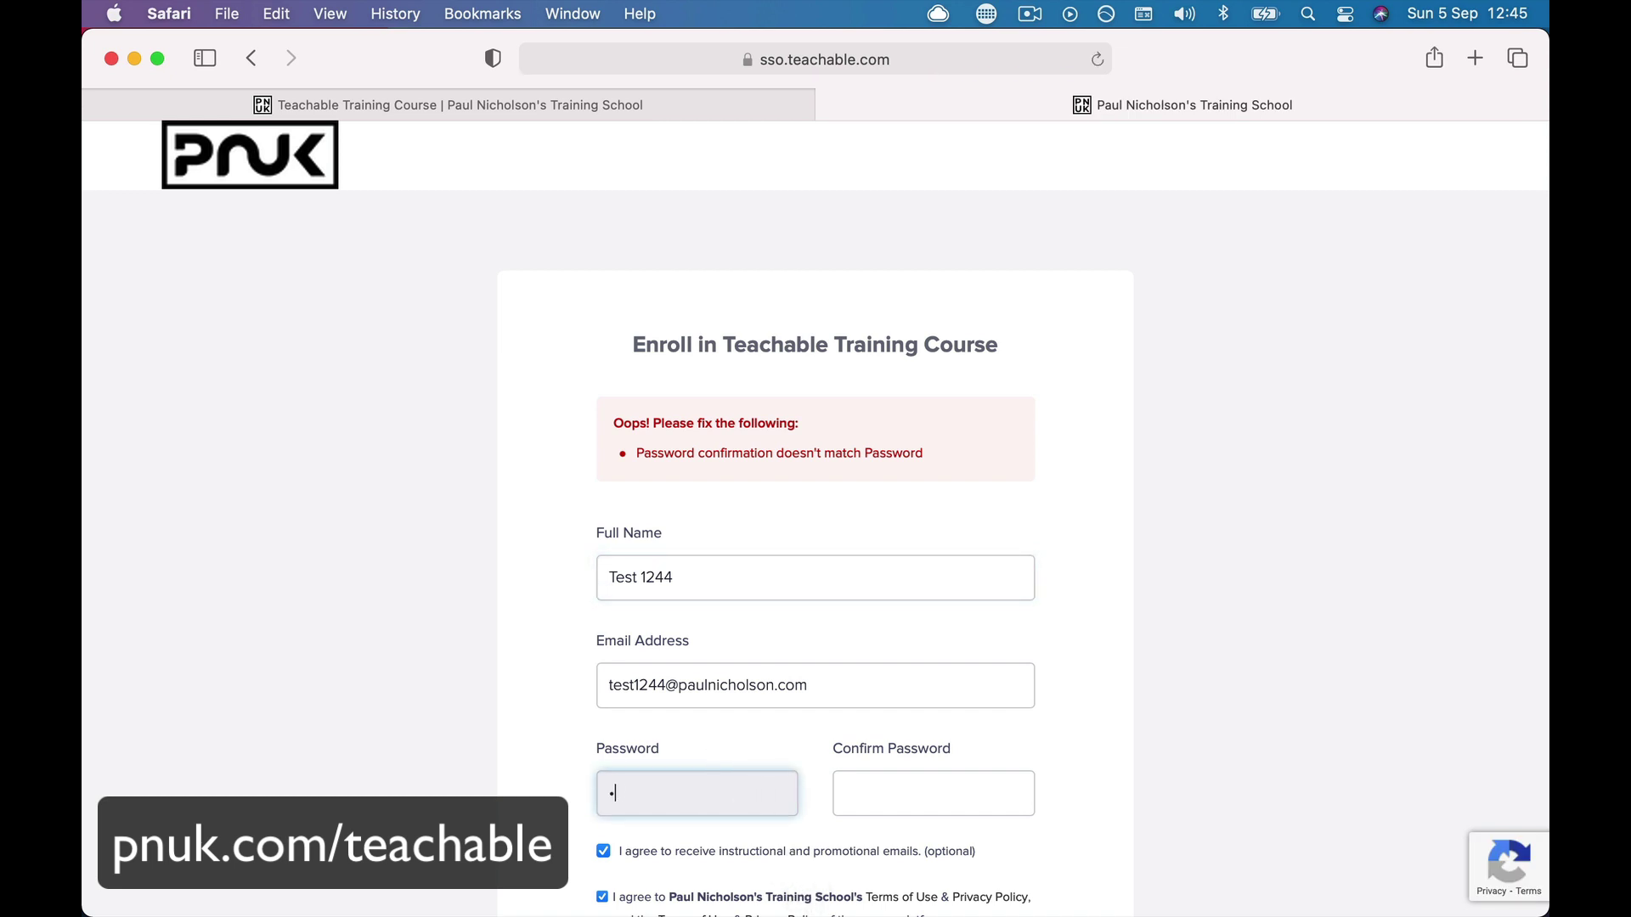
{"action": "type", "text": "4"}
{"action": "key", "text": "Tab"}
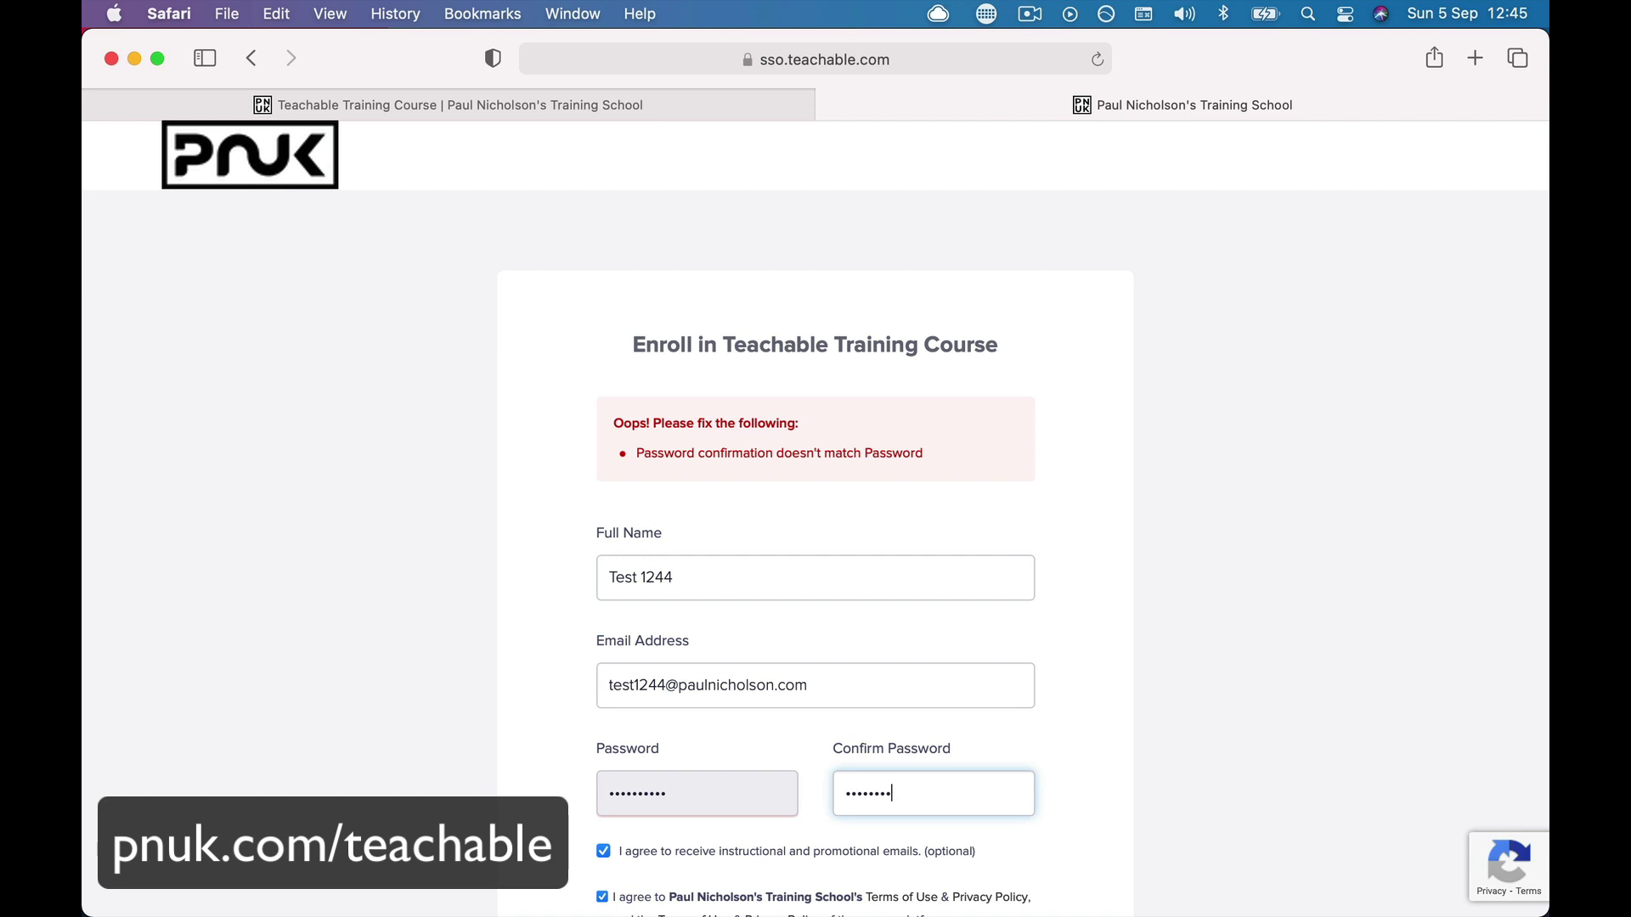
{"action": "scroll", "coordinate": [815, 509], "scroll_direction": "down", "scroll_amount": 5}
{"action": "left_click", "coordinate": [816, 755]}
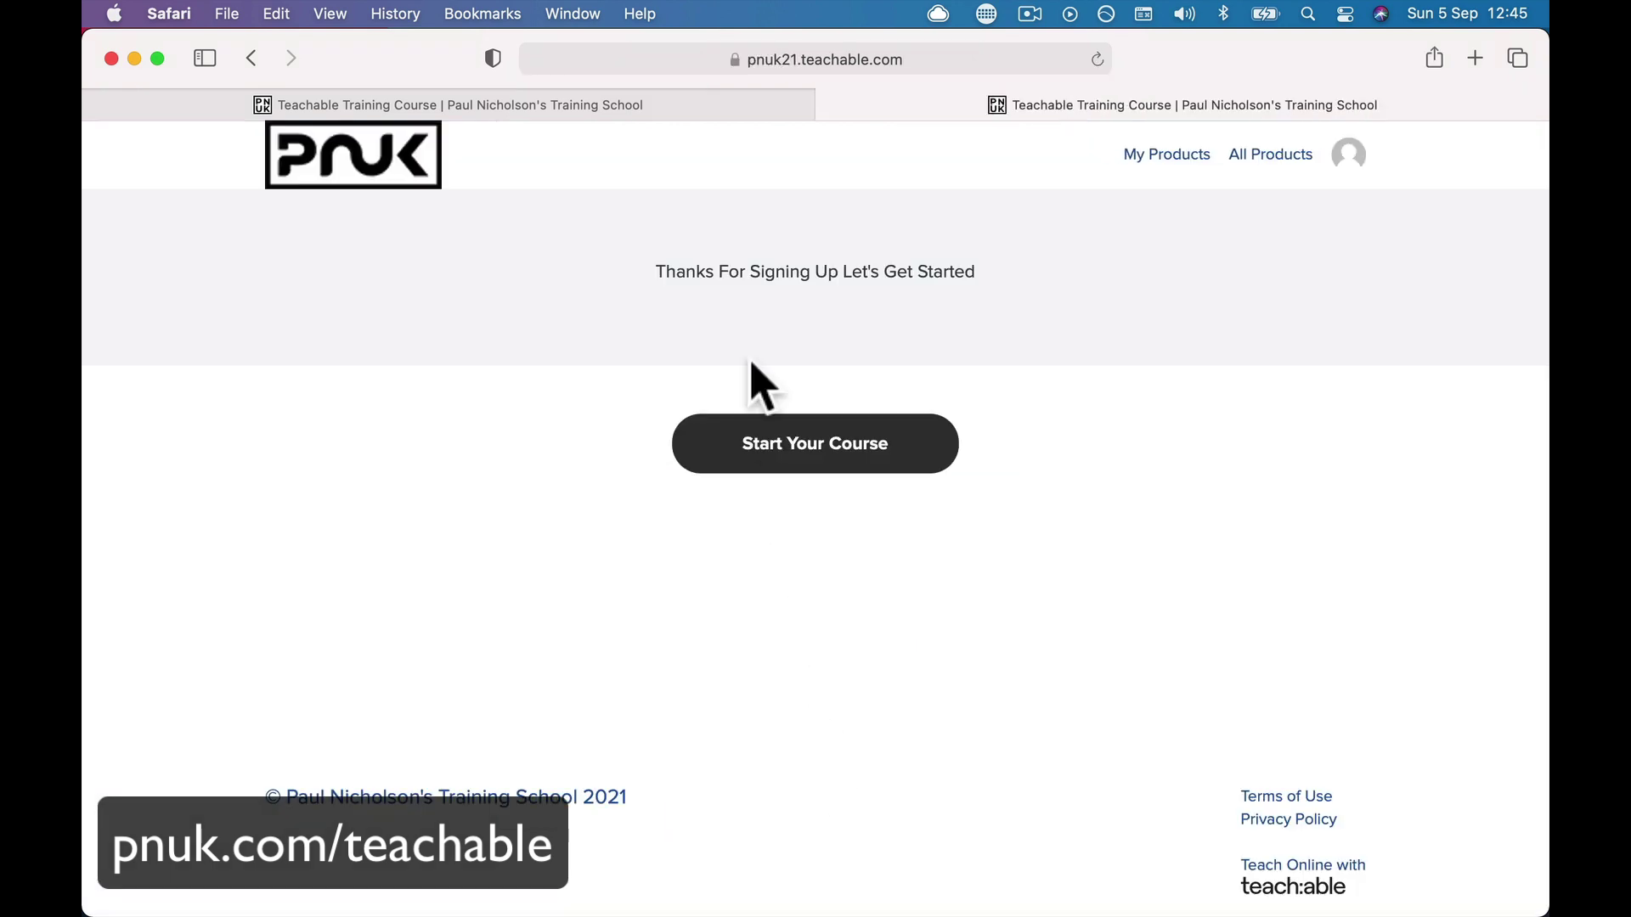
Start the course and open the locked Welcome To Teachable lecture.
{"action": "left_click", "coordinate": [845, 445]}
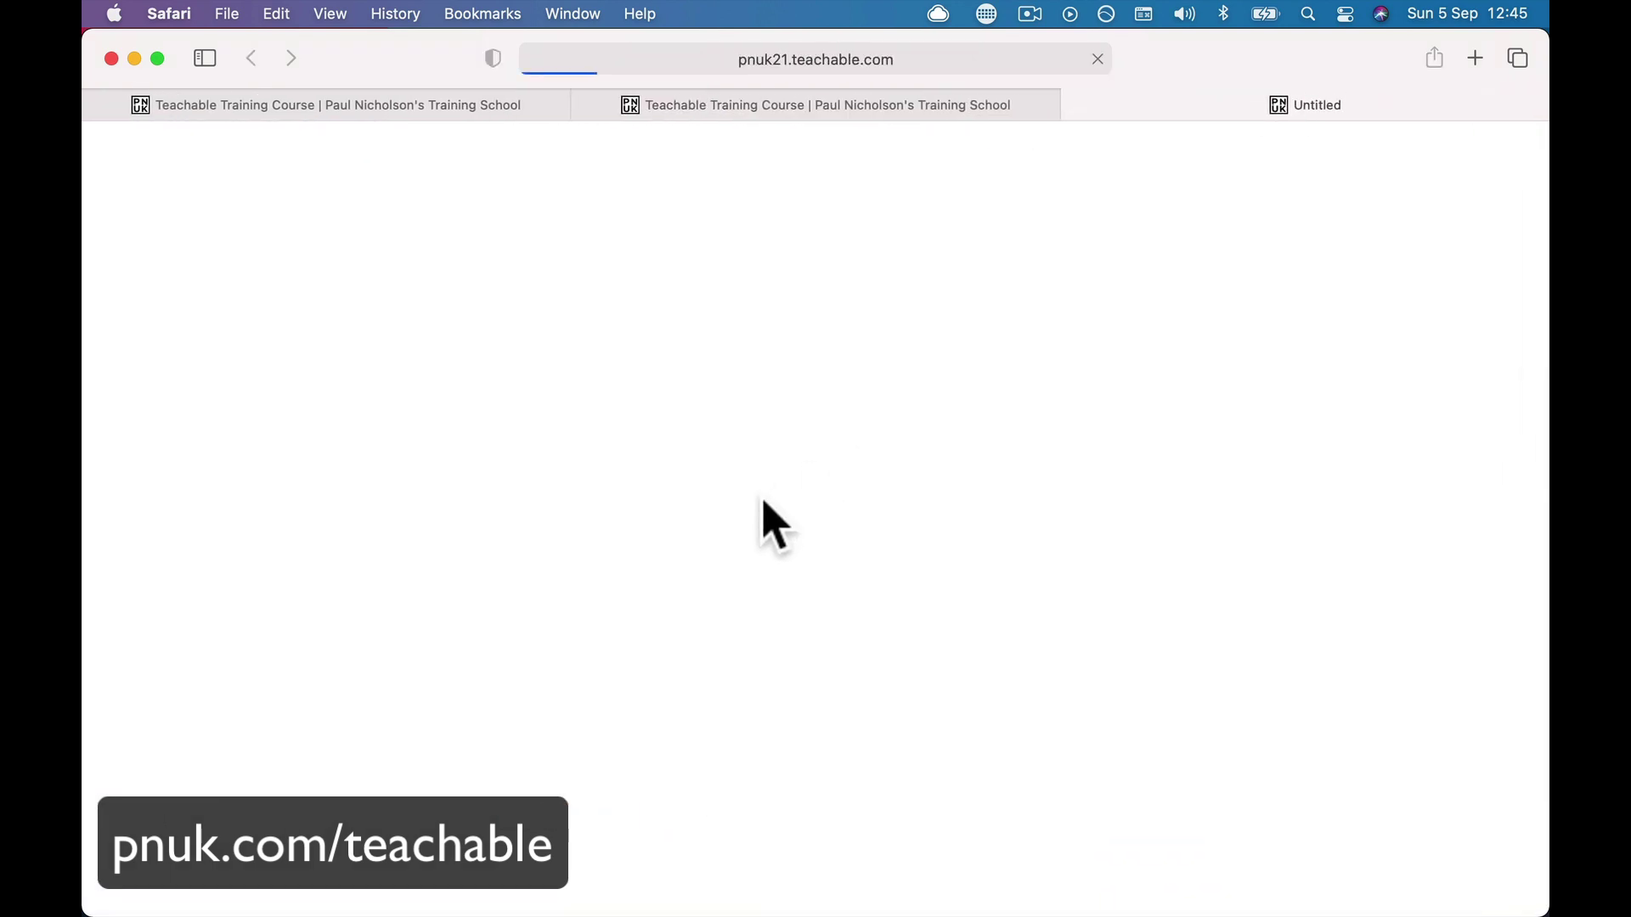
{"action": "left_click", "coordinate": [762, 501]}
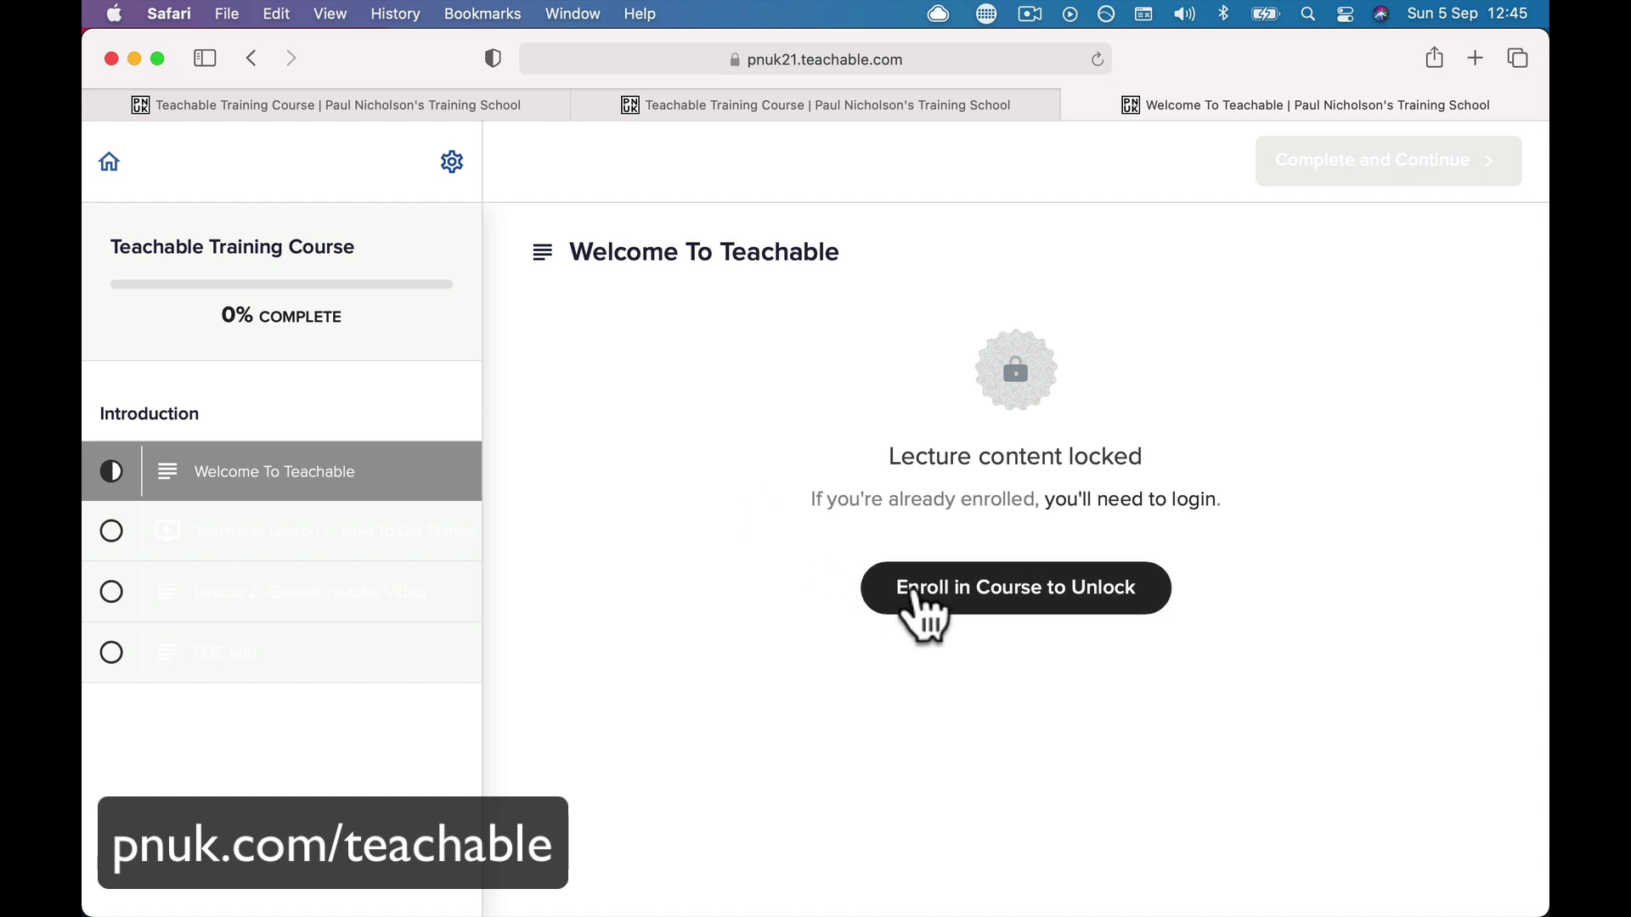
{"action": "left_click", "coordinate": [915, 589]}
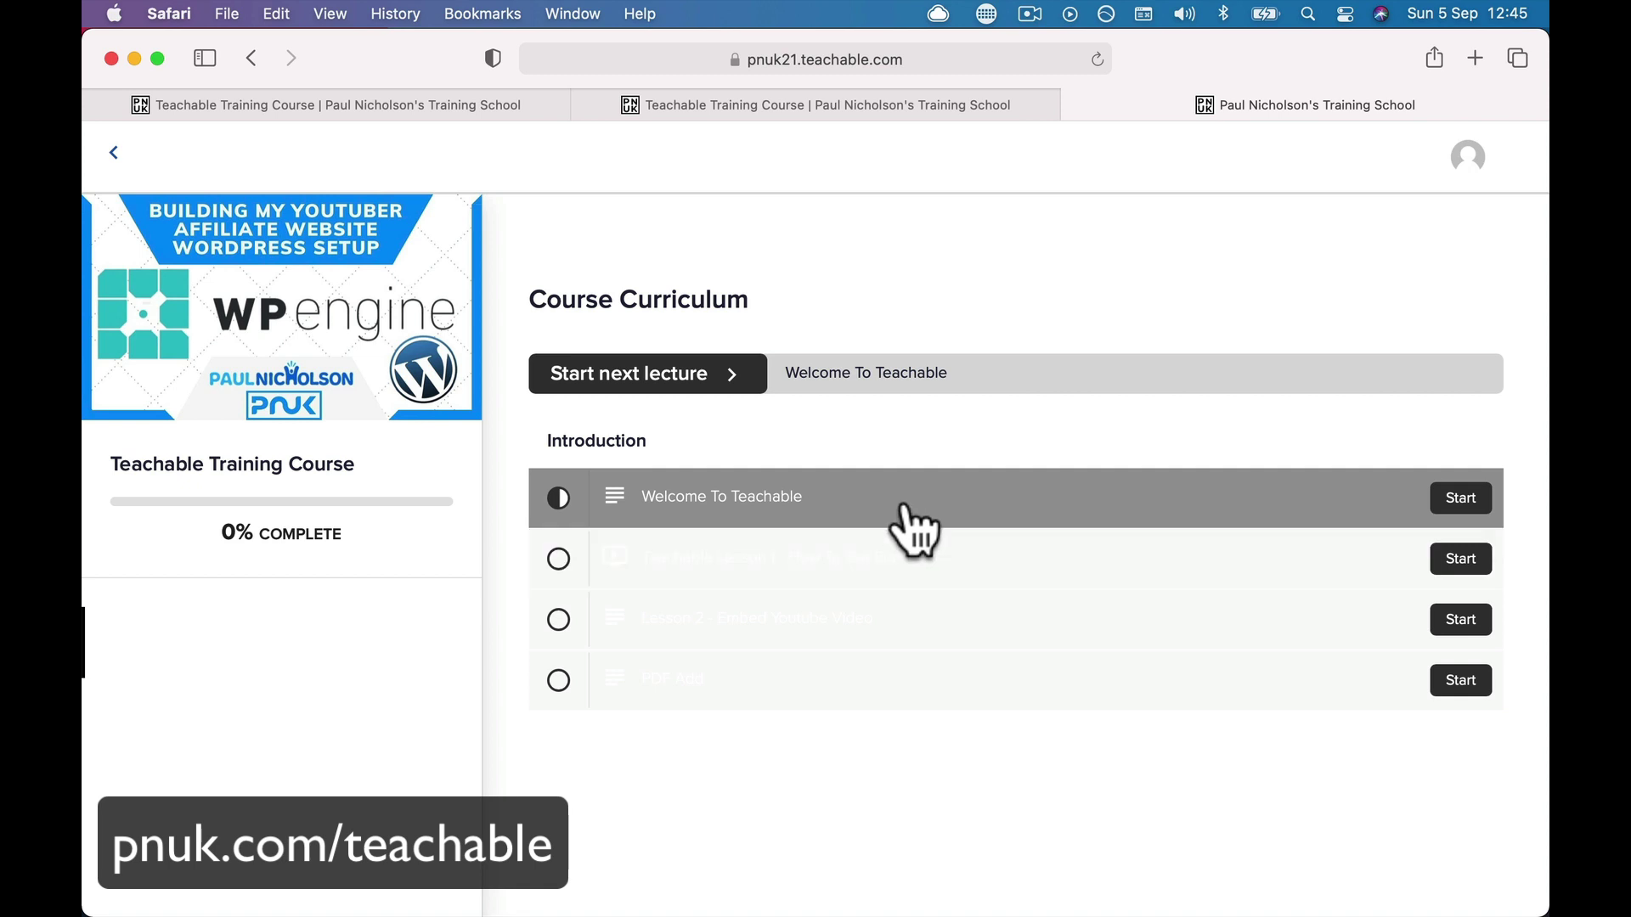
{"action": "left_click", "coordinate": [1100, 595]}
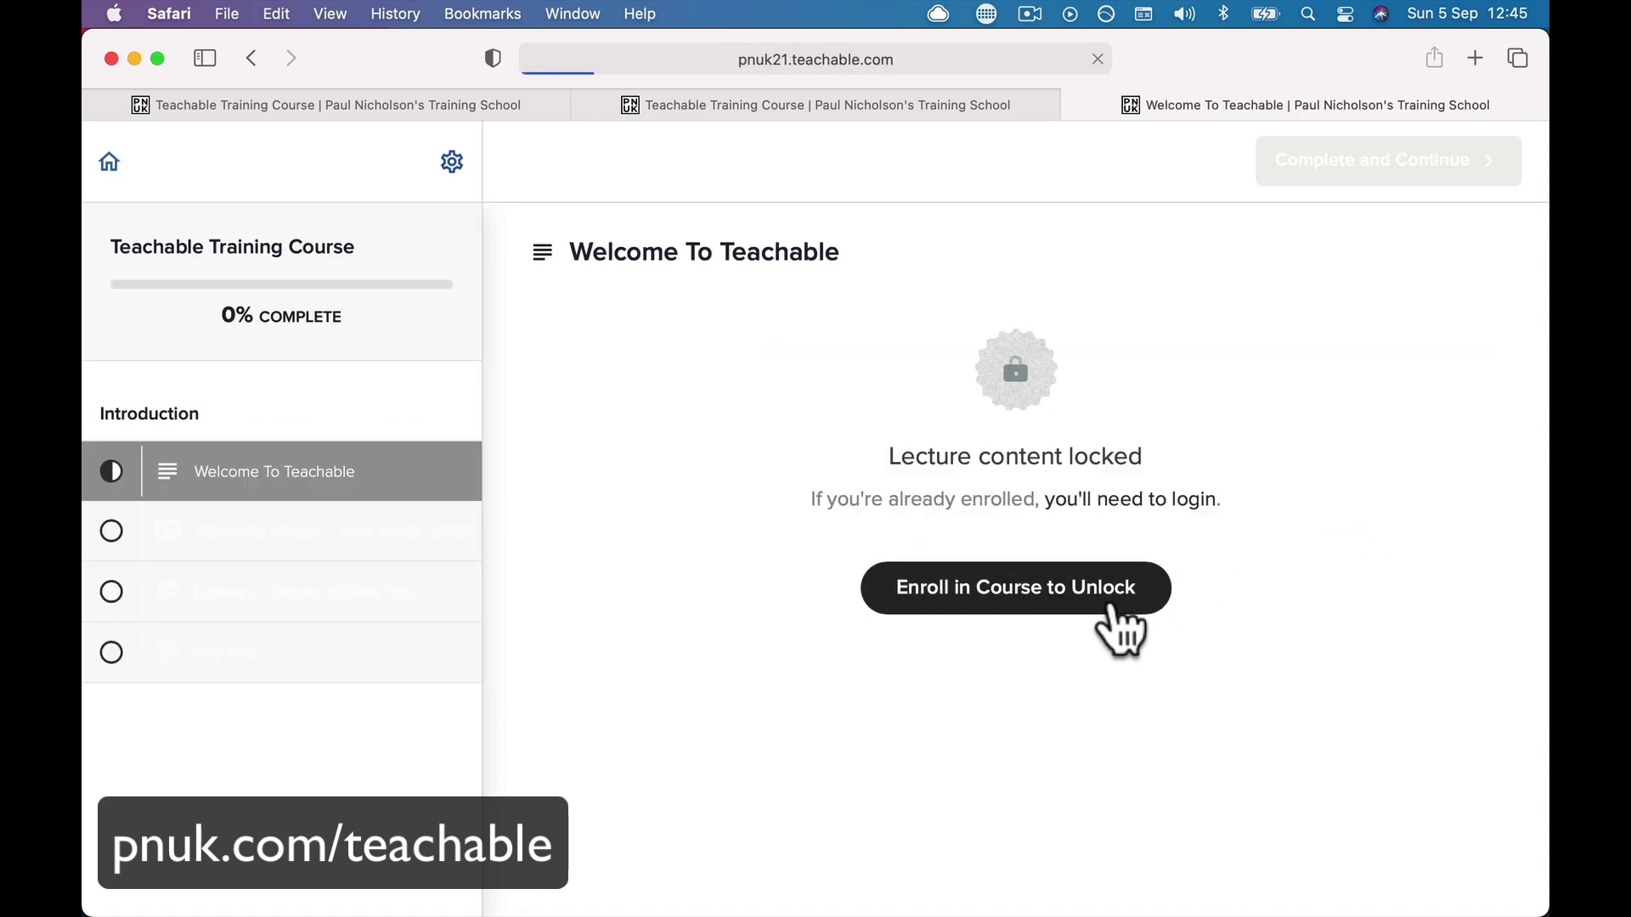
{"action": "left_click", "coordinate": [1452, 499]}
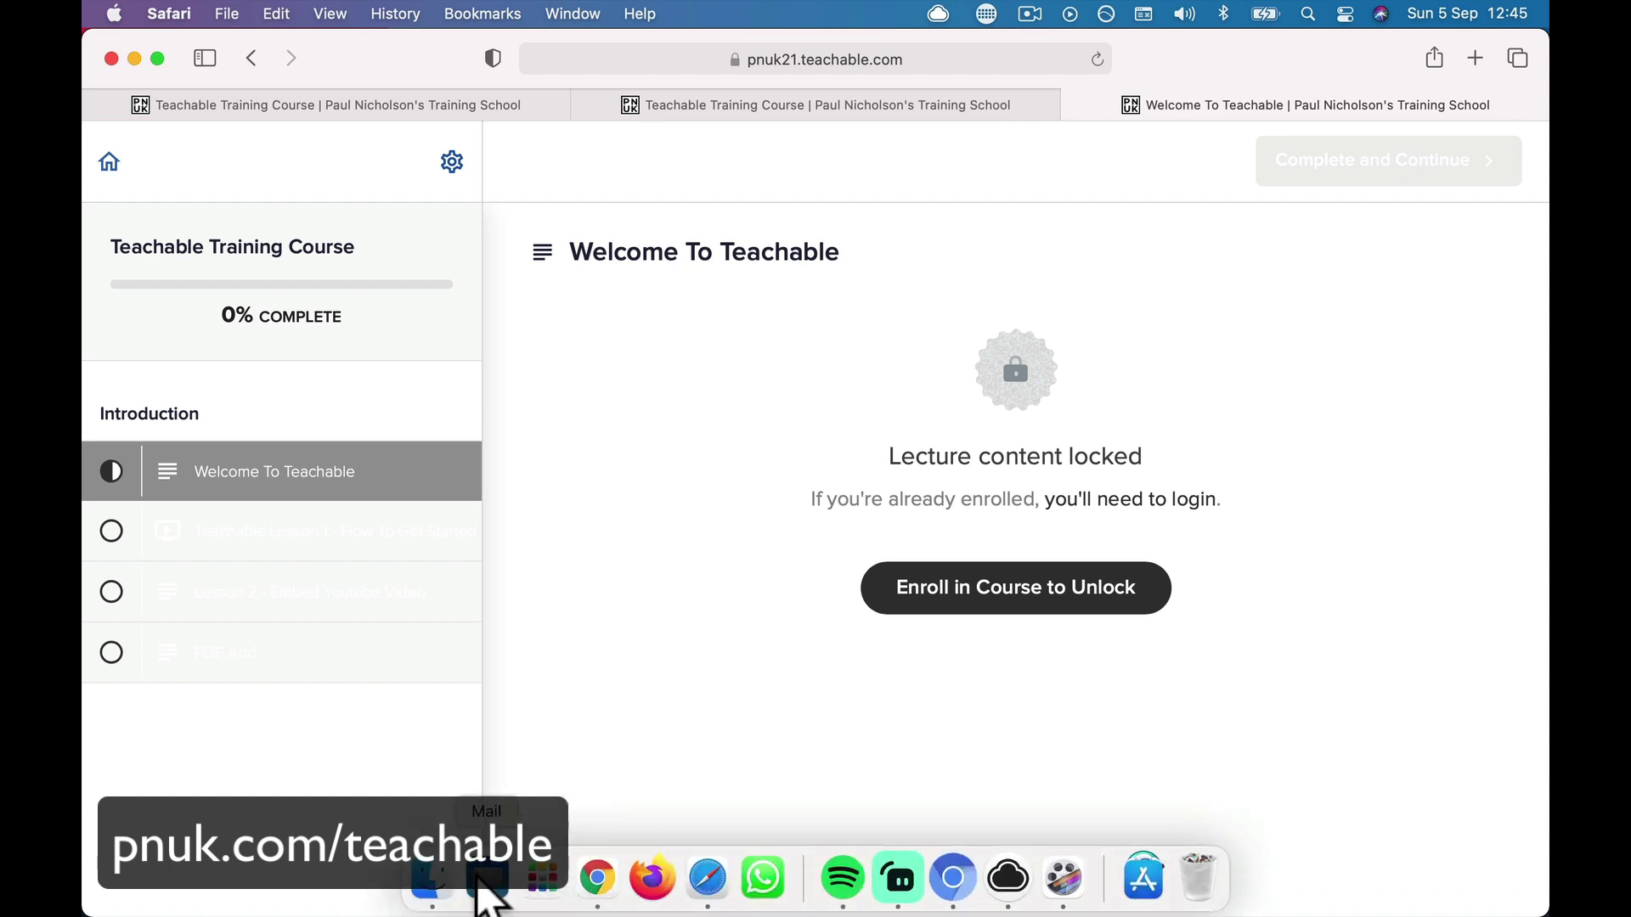
In Mail, look through the Teachable emails and open Confirm Your Account.
{"action": "left_click", "coordinate": [487, 881]}
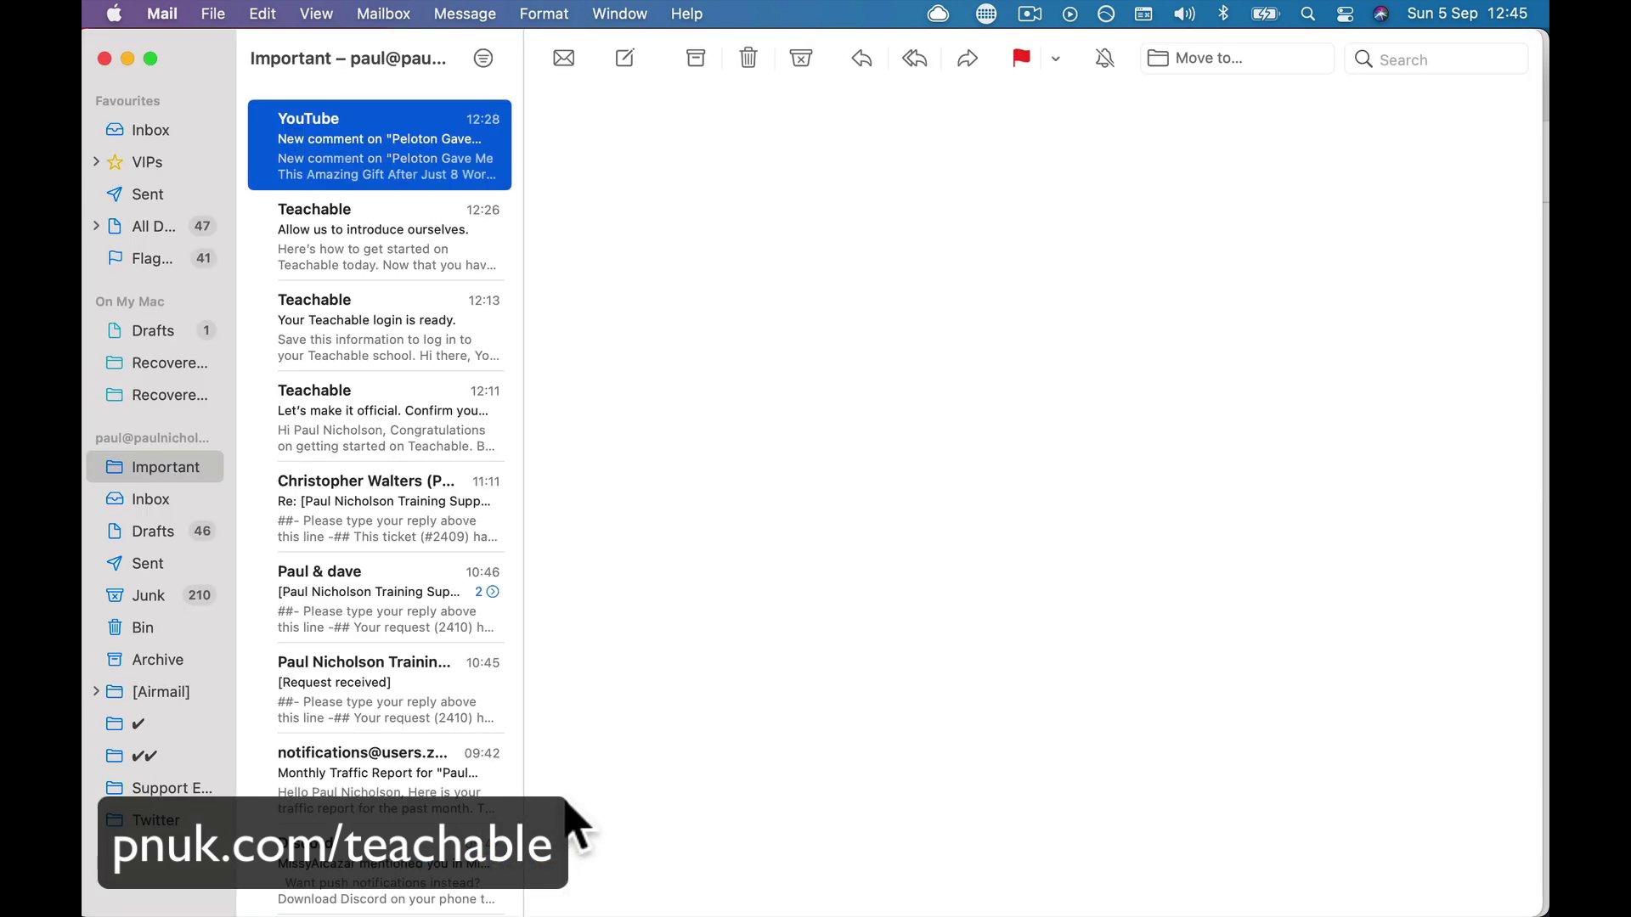
{"action": "left_click", "coordinate": [392, 284]}
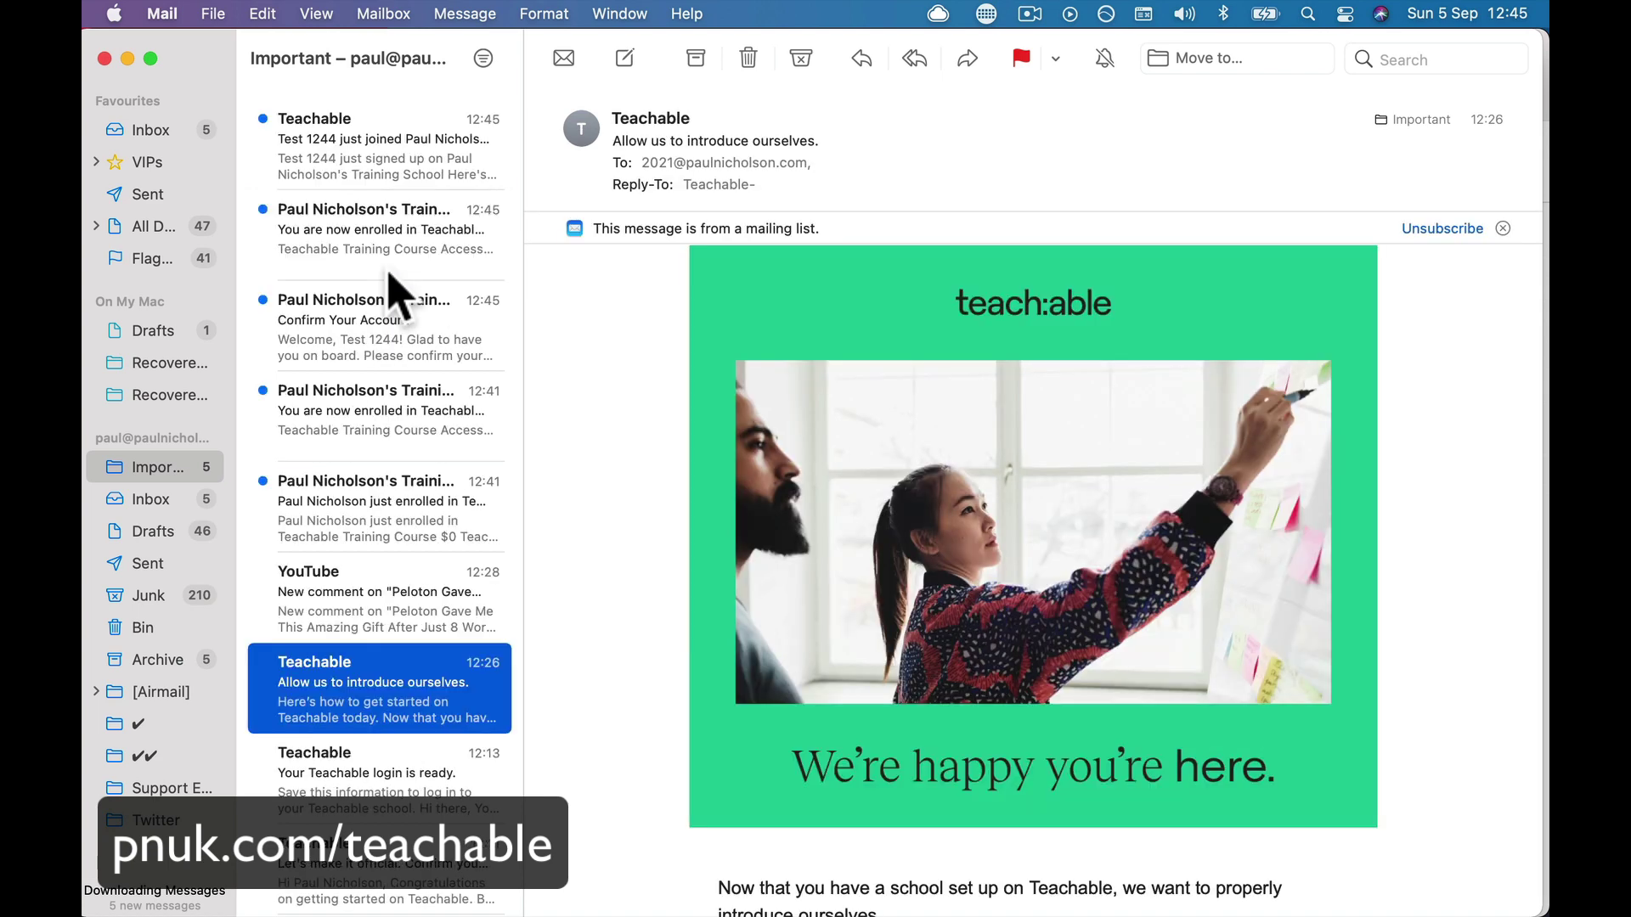
{"action": "left_click", "coordinate": [416, 523]}
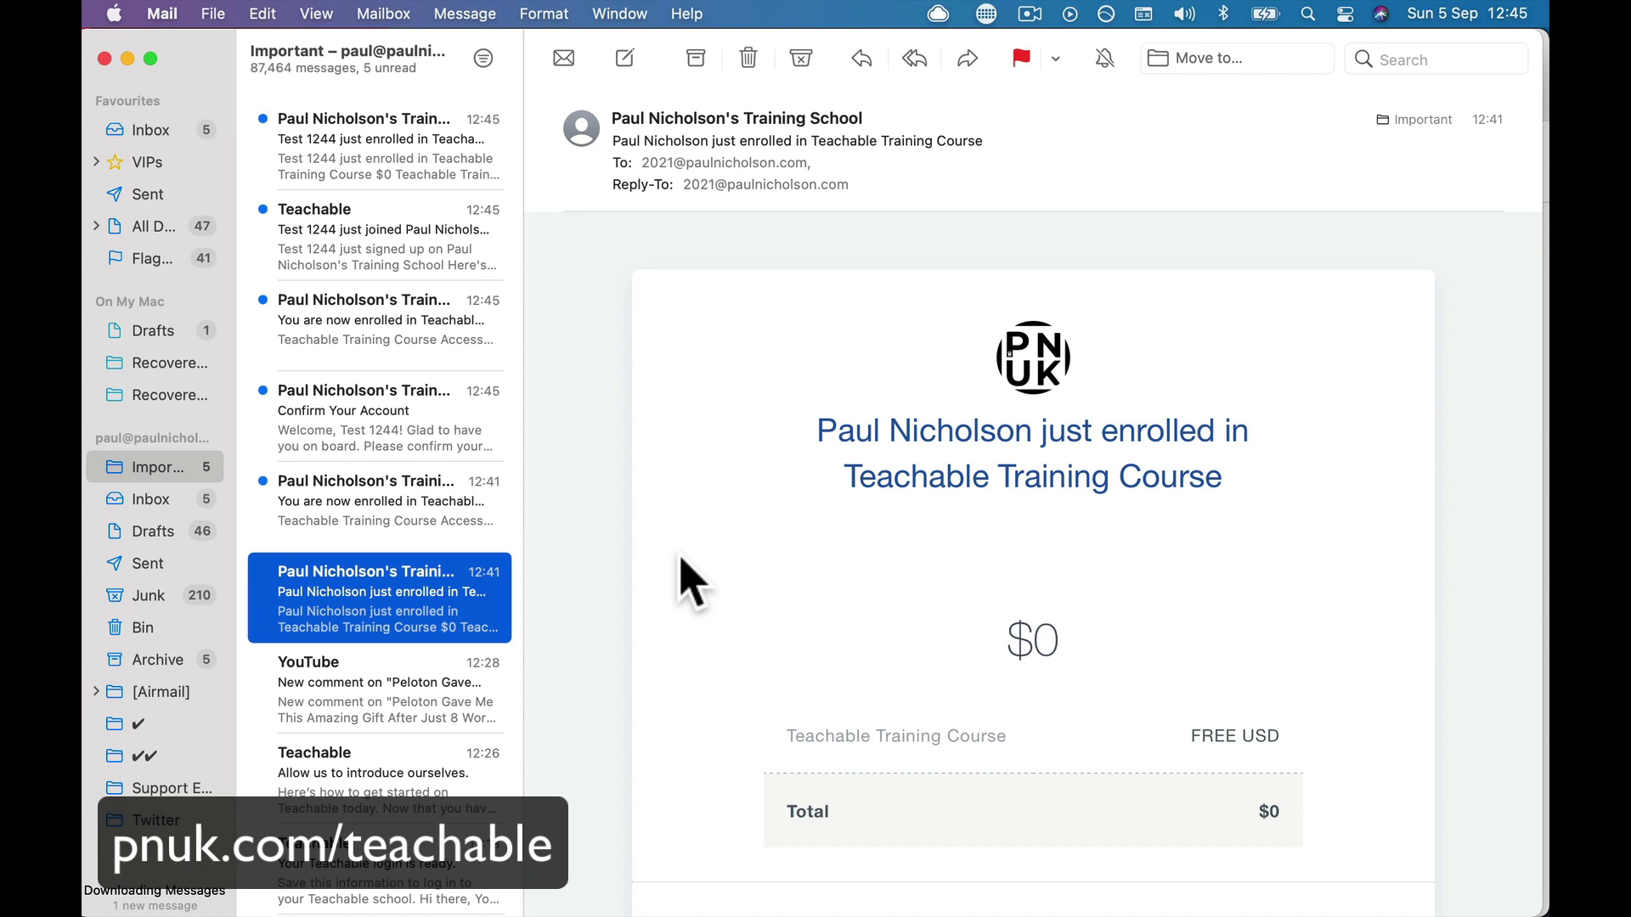
{"action": "left_click", "coordinate": [430, 515]}
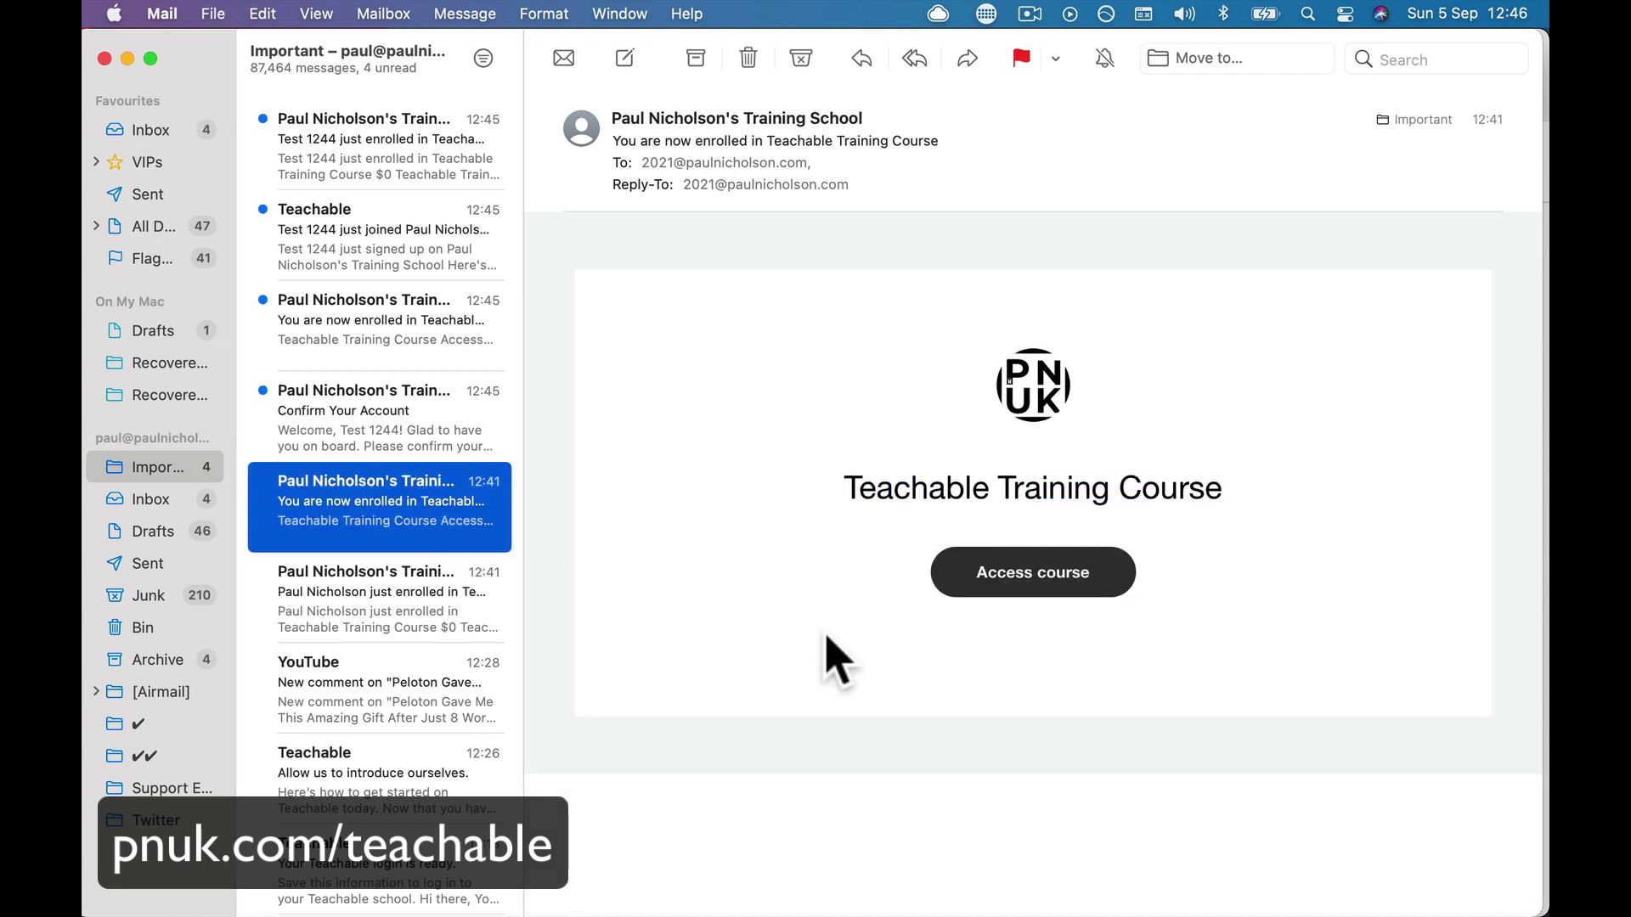
{"action": "left_click", "coordinate": [411, 426]}
Copy the Confirm Email link and load it in Safari's address bar.
{"action": "right_click", "coordinate": [1012, 712]}
{"action": "left_click", "coordinate": [1034, 790]}
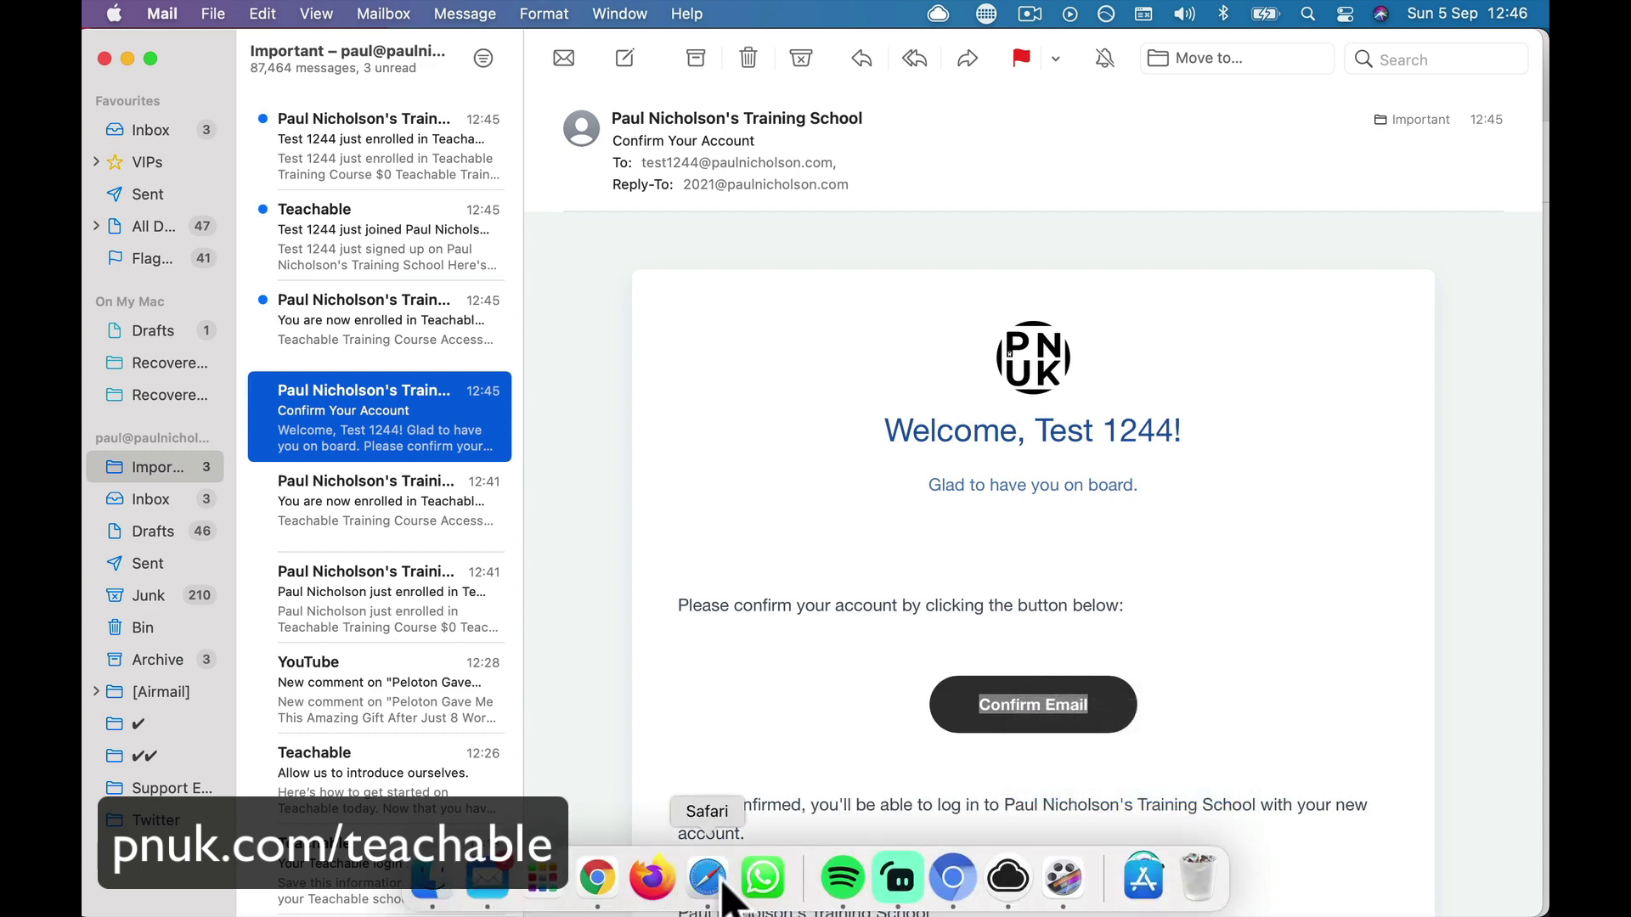
{"action": "left_click", "coordinate": [720, 883]}
{"action": "left_click", "coordinate": [761, 59]}
{"action": "key", "text": "cmd+v"}
{"action": "key", "text": "Return"}
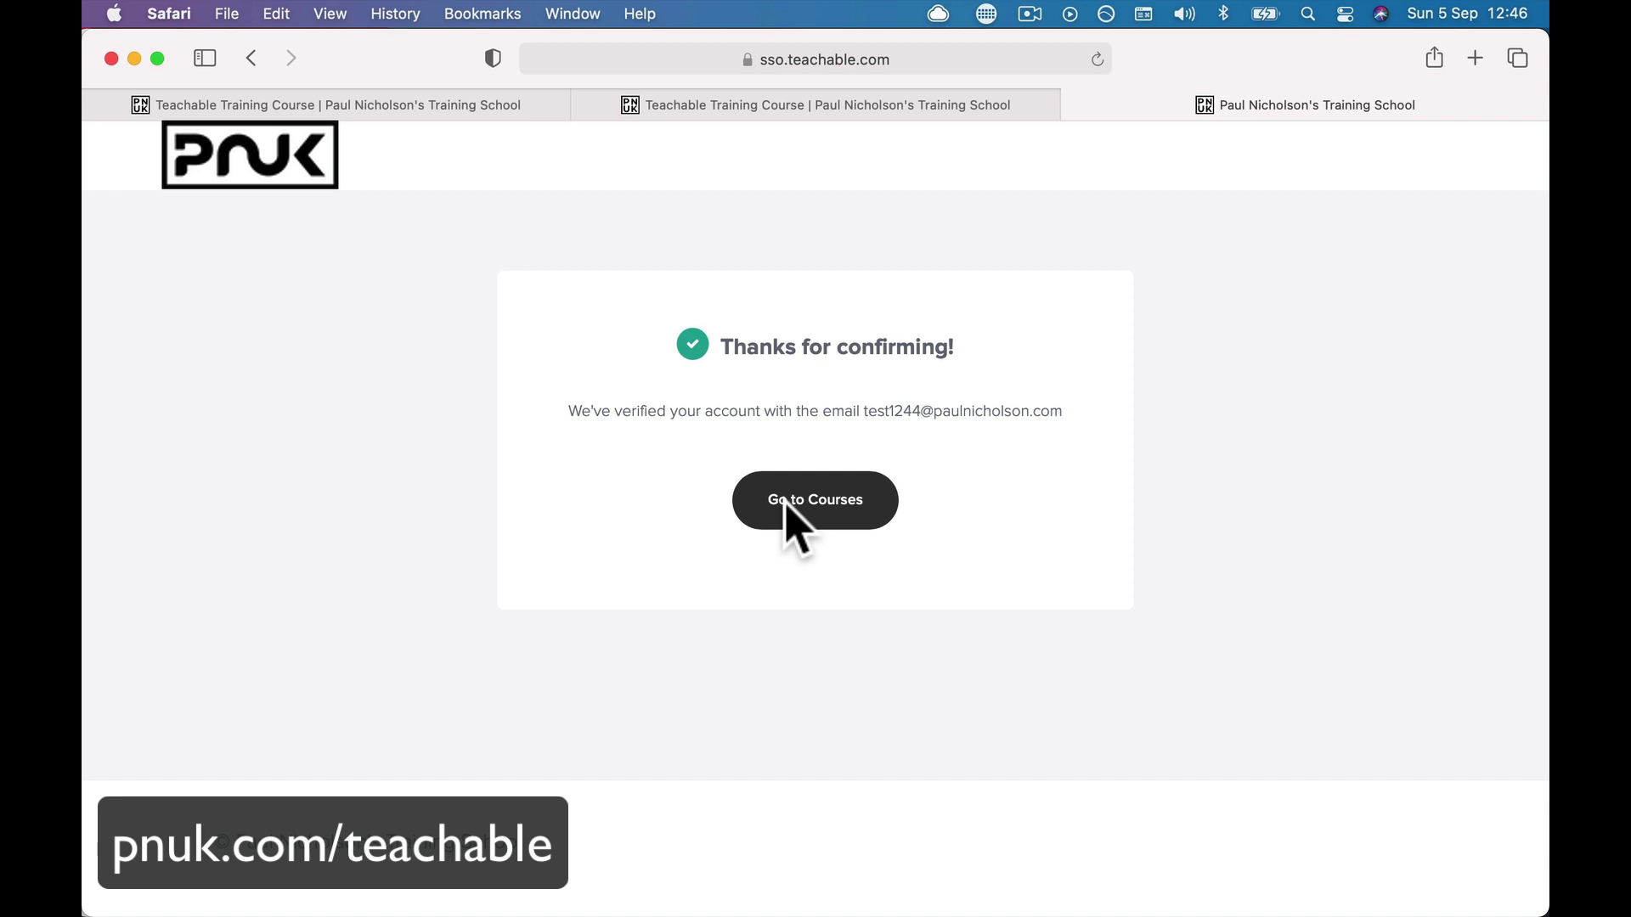
Open the Teachable Training Course from the course list and complete Welcome To Teachable.
{"action": "left_click", "coordinate": [787, 508]}
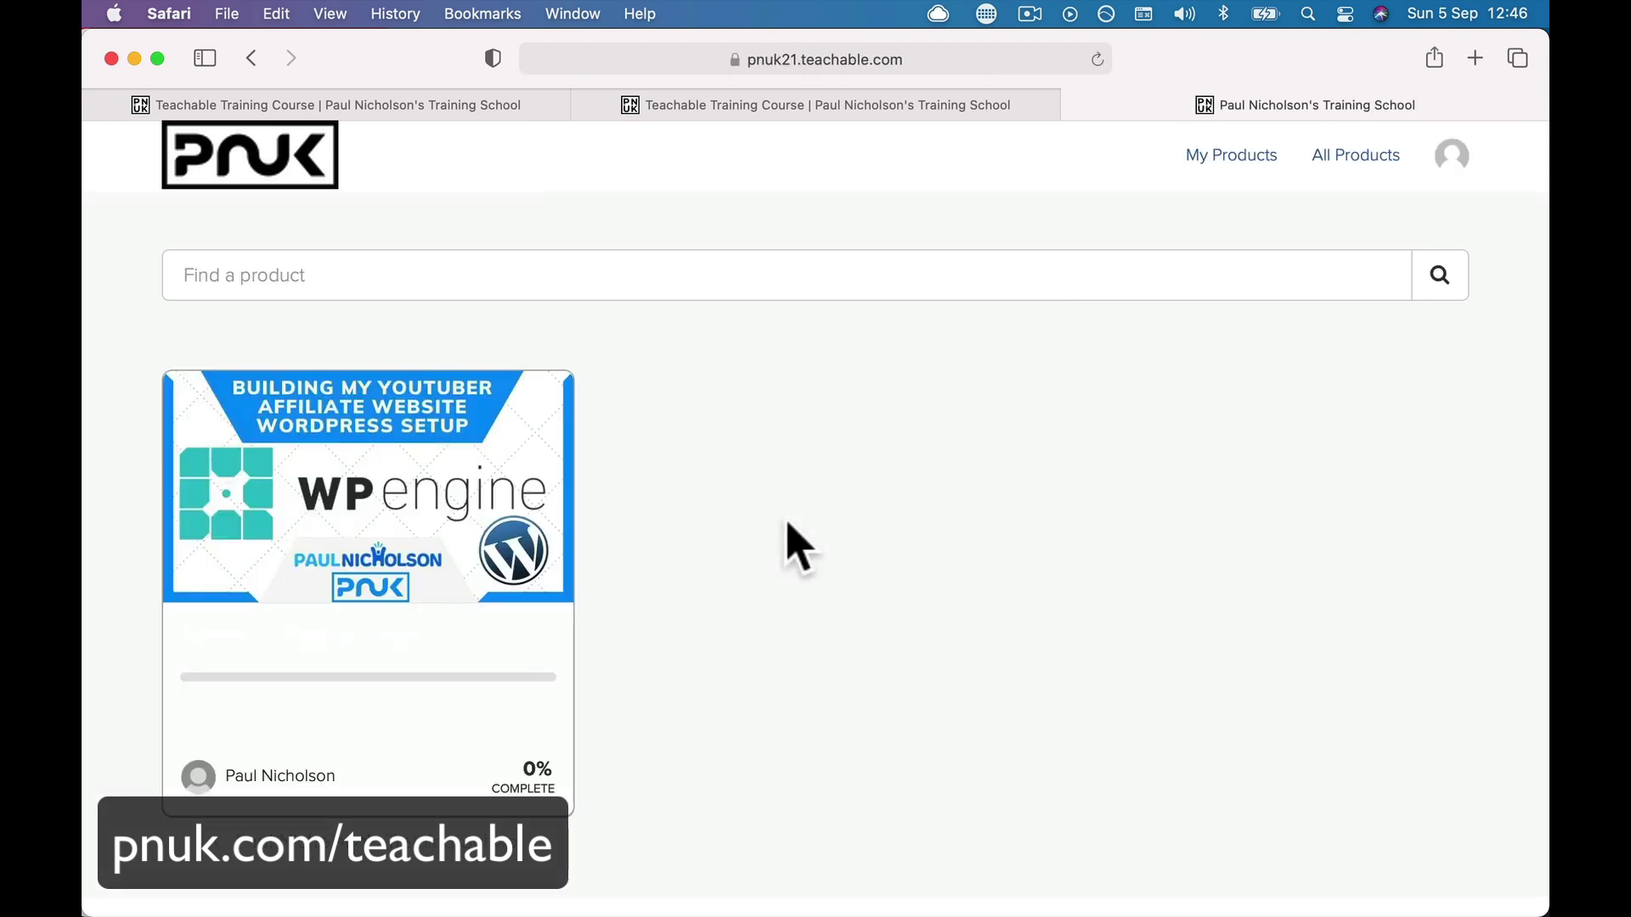
{"action": "left_click", "coordinate": [499, 462]}
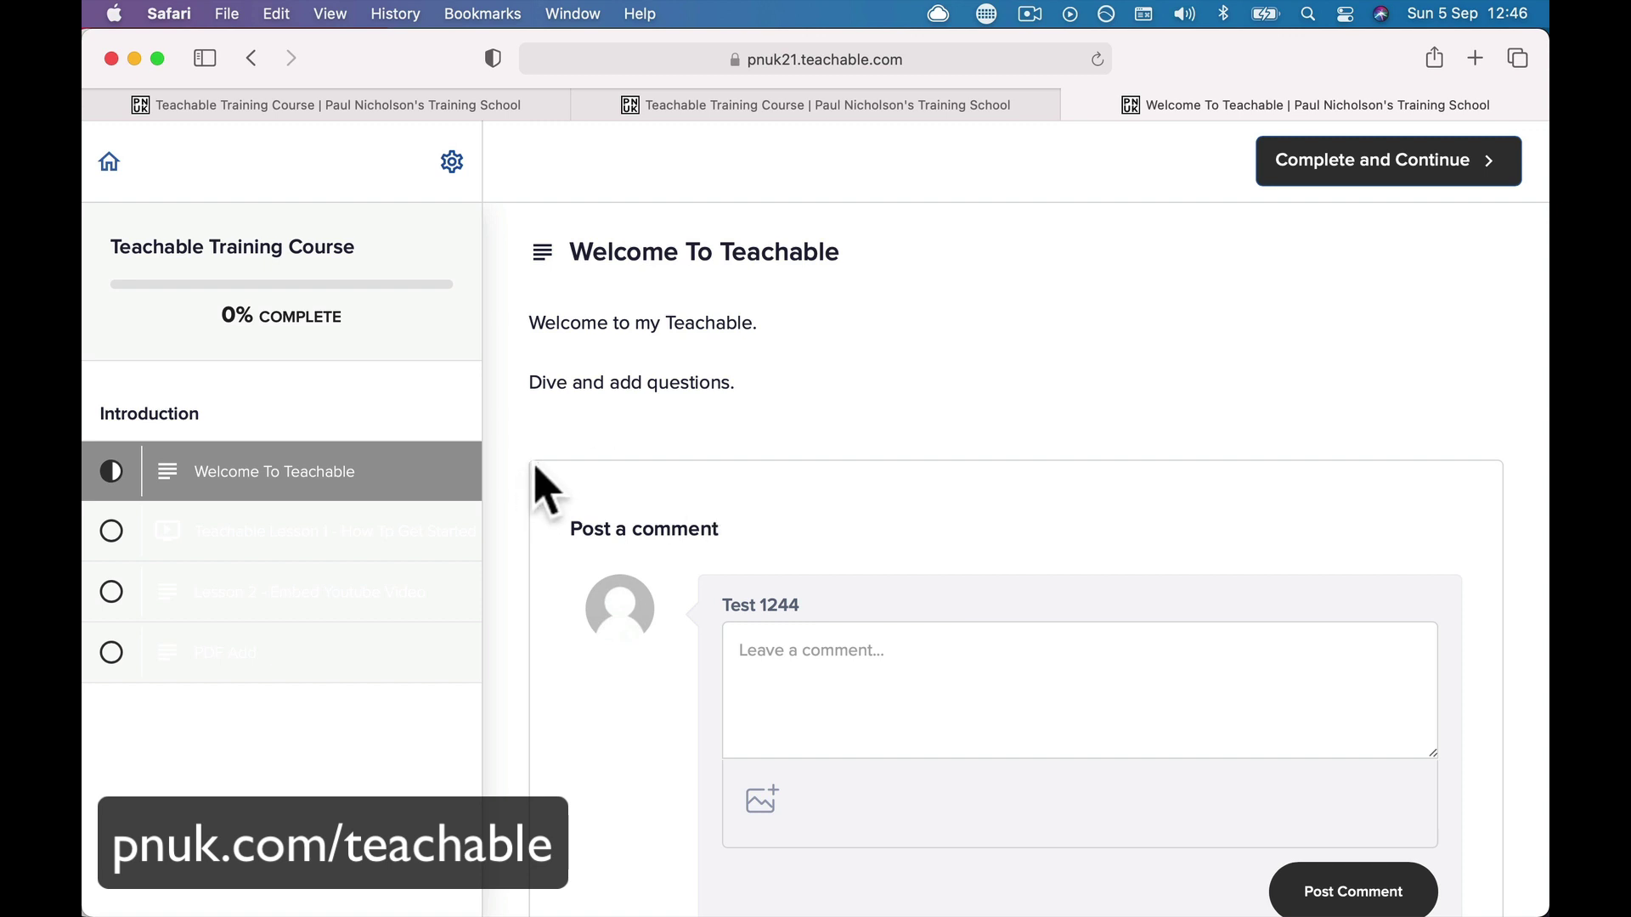
{"action": "left_click", "coordinate": [1316, 174]}
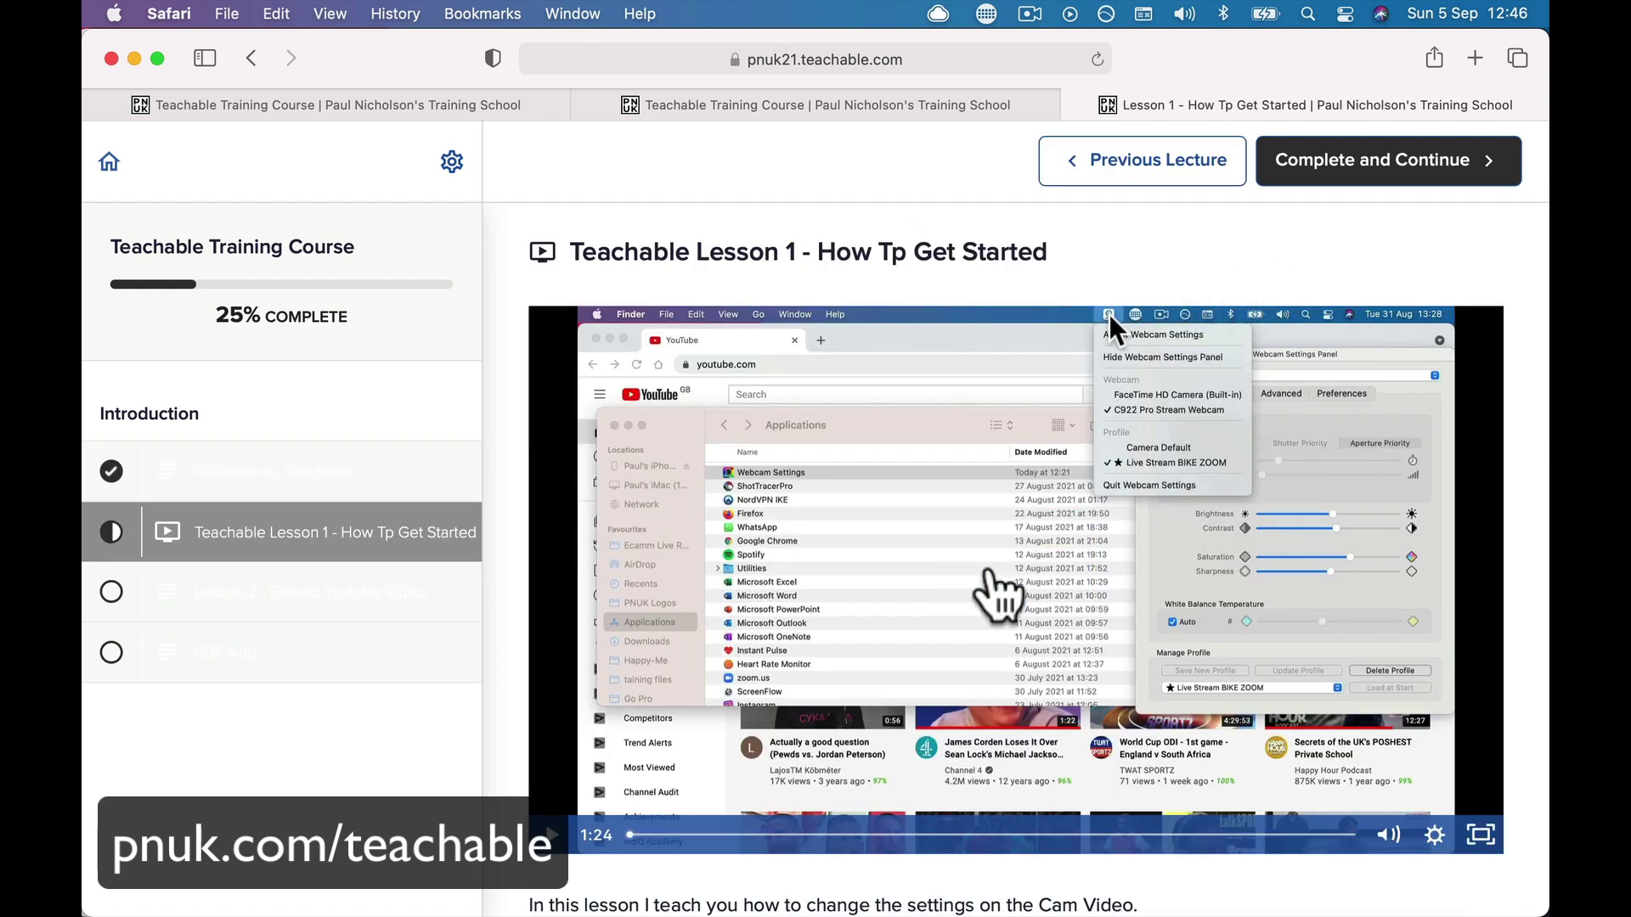
Play and pause the Lesson 1 video, then post a comment on it.
{"action": "left_click", "coordinate": [991, 583]}
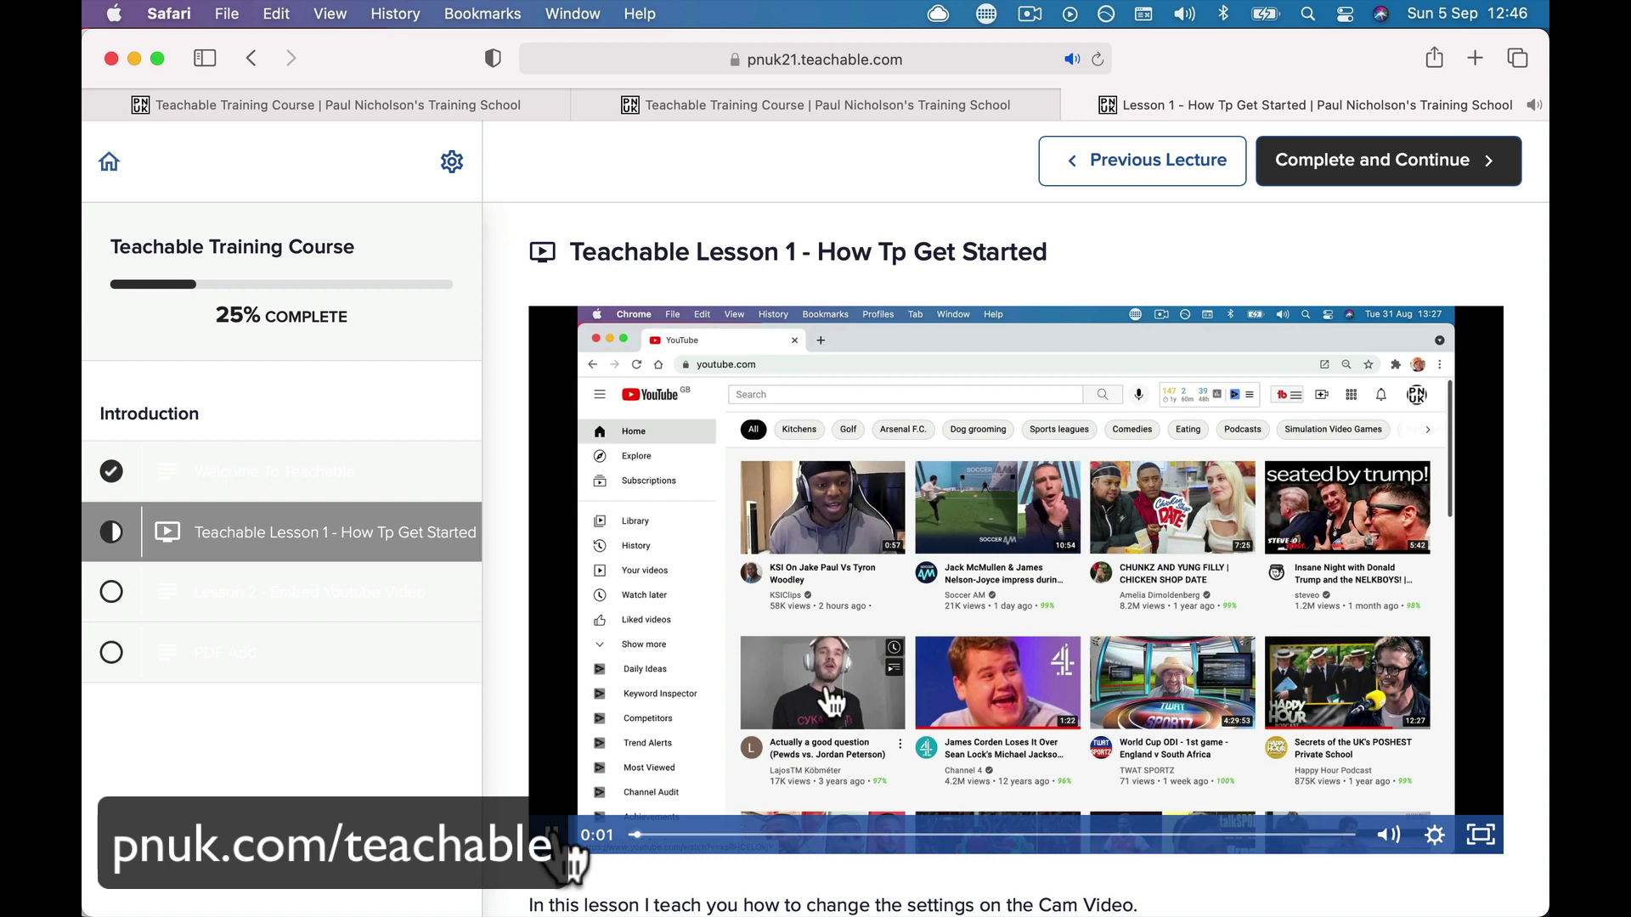
{"action": "left_click", "coordinate": [553, 840]}
{"action": "scroll", "coordinate": [553, 841], "scroll_direction": "down", "scroll_amount": 10}
{"action": "left_click", "coordinate": [864, 497]}
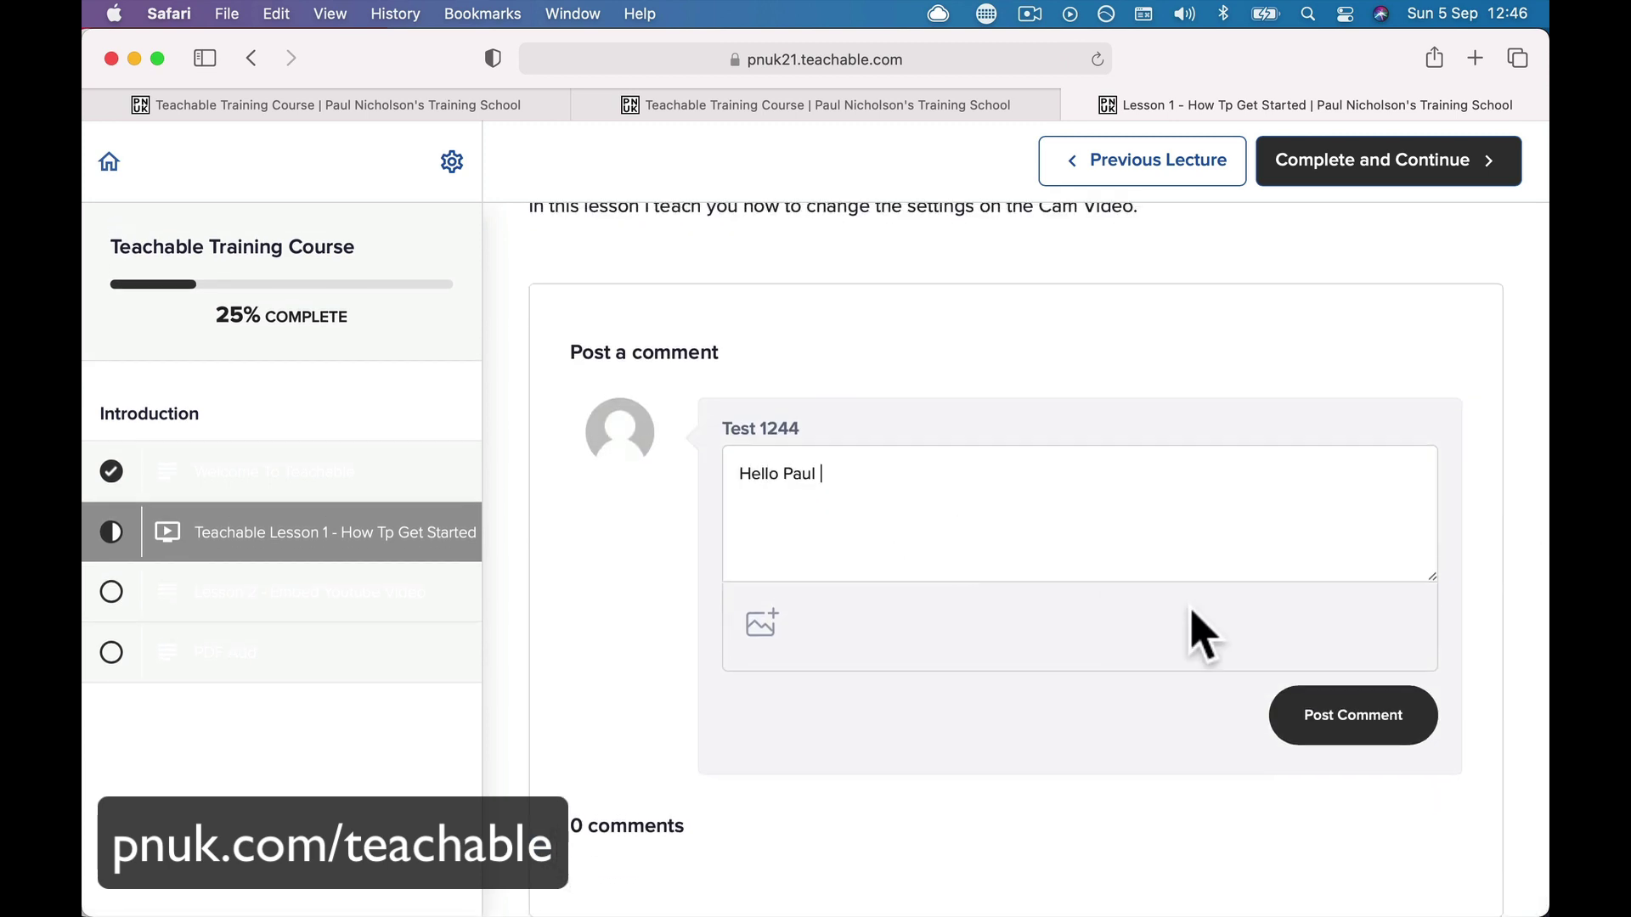
{"action": "left_click", "coordinate": [1350, 716]}
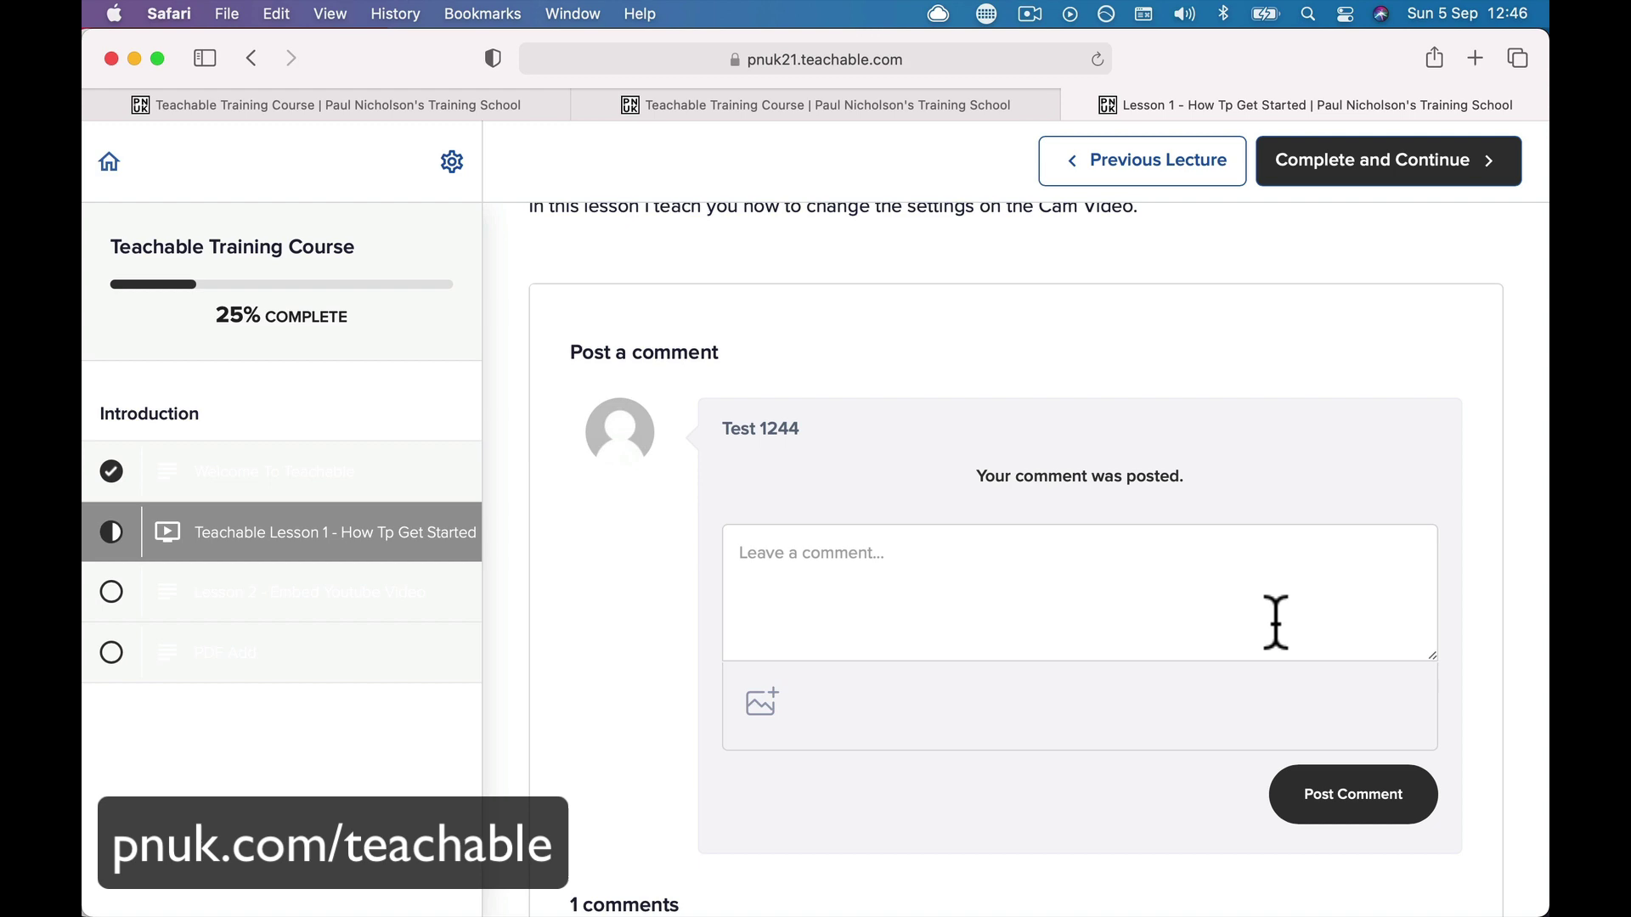
Mark Lesson 1, Lesson 2 and PDF Add complete, finishing the course.
{"action": "left_click", "coordinate": [1332, 167]}
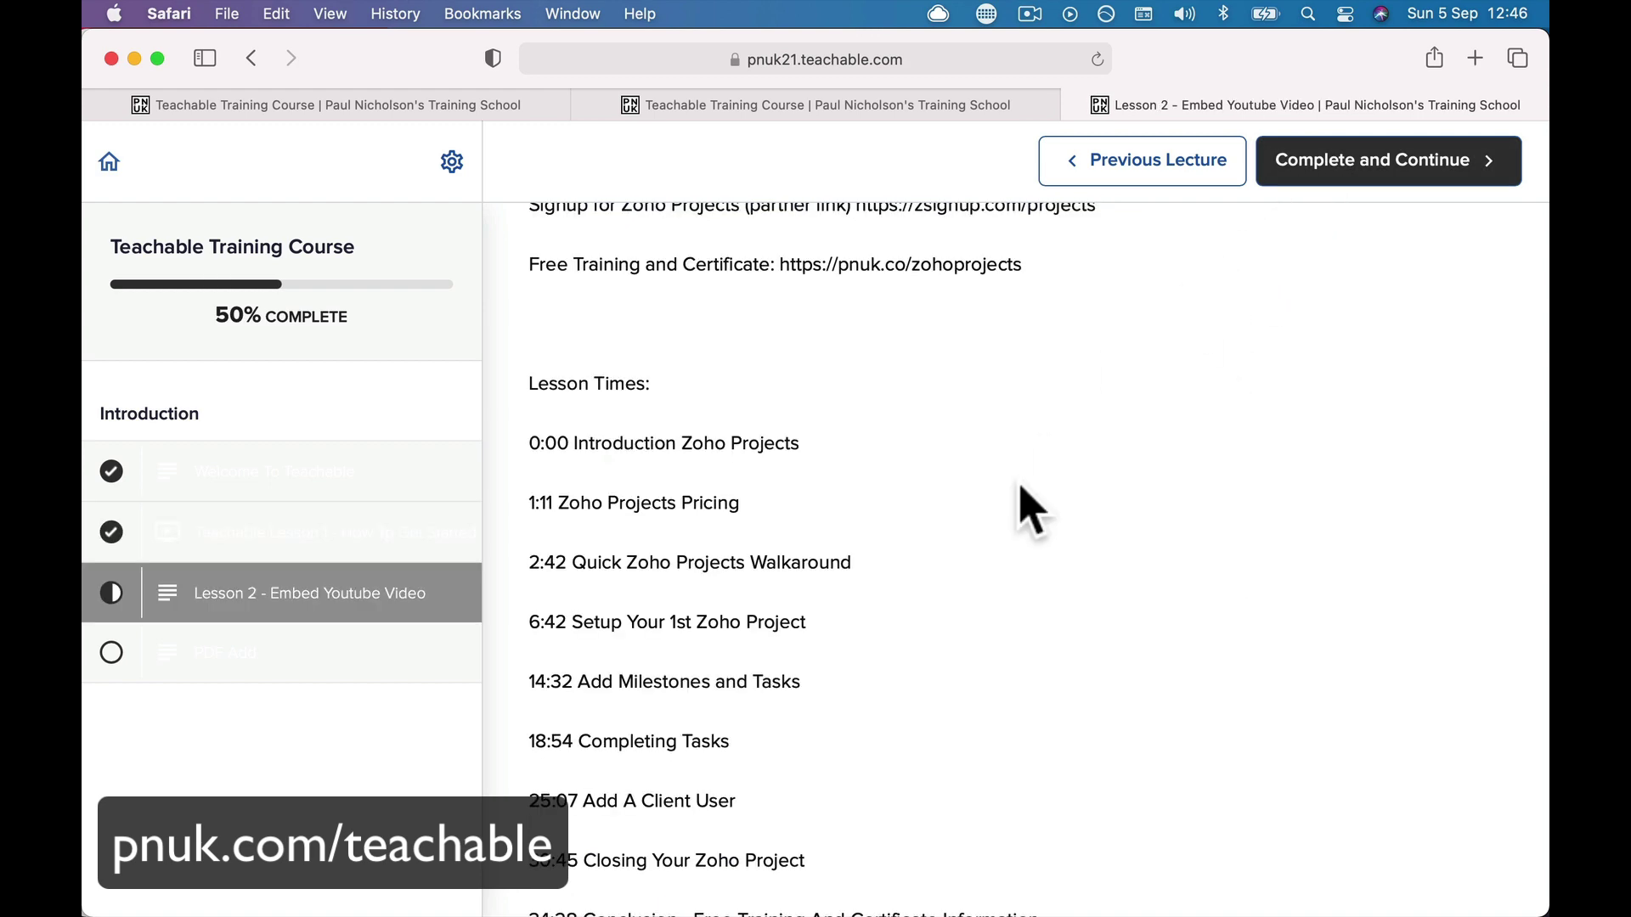
{"action": "scroll", "coordinate": [1029, 509], "scroll_direction": "up", "scroll_amount": 5}
{"action": "scroll", "coordinate": [1029, 509], "scroll_direction": "down", "scroll_amount": 10}
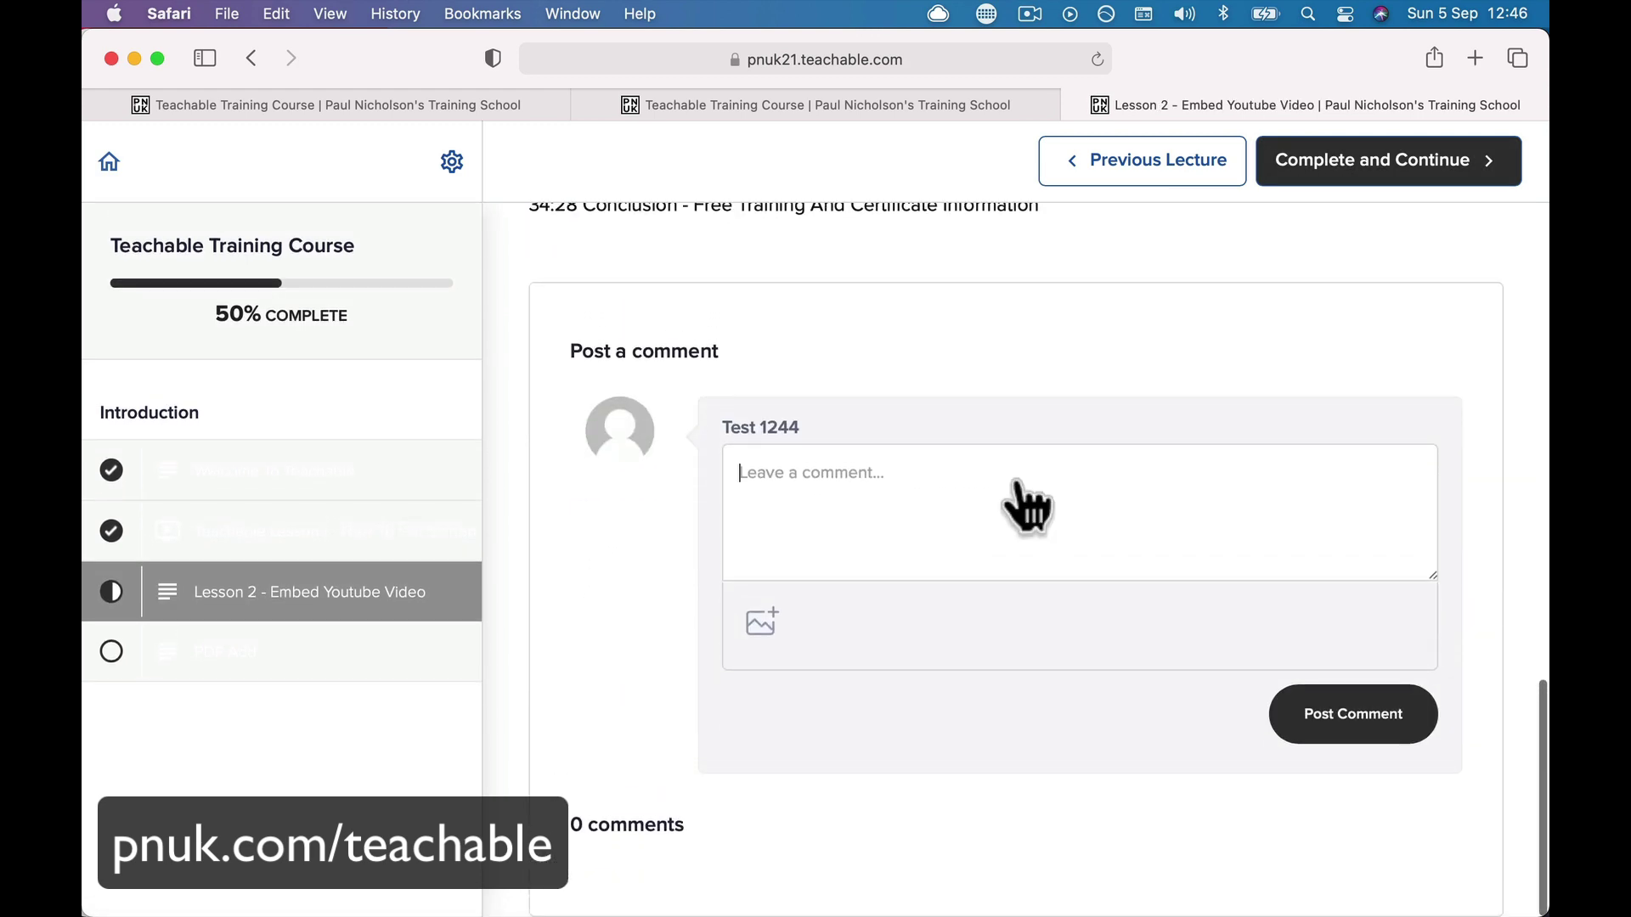
{"action": "type", "text": "he"}
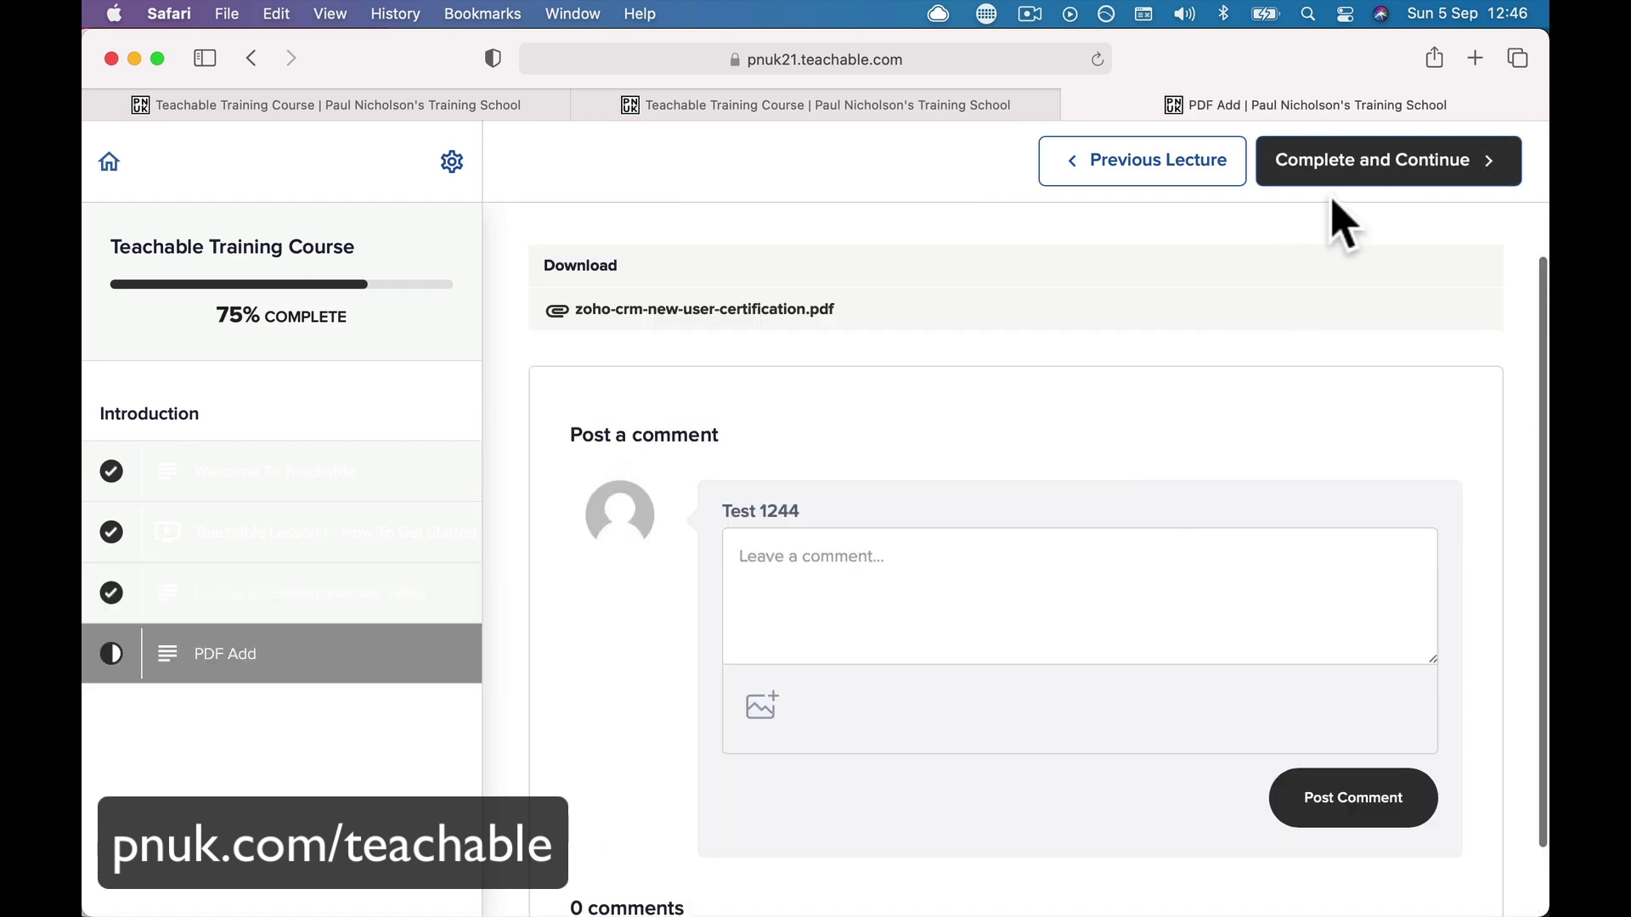
{"action": "left_click", "coordinate": [1340, 173]}
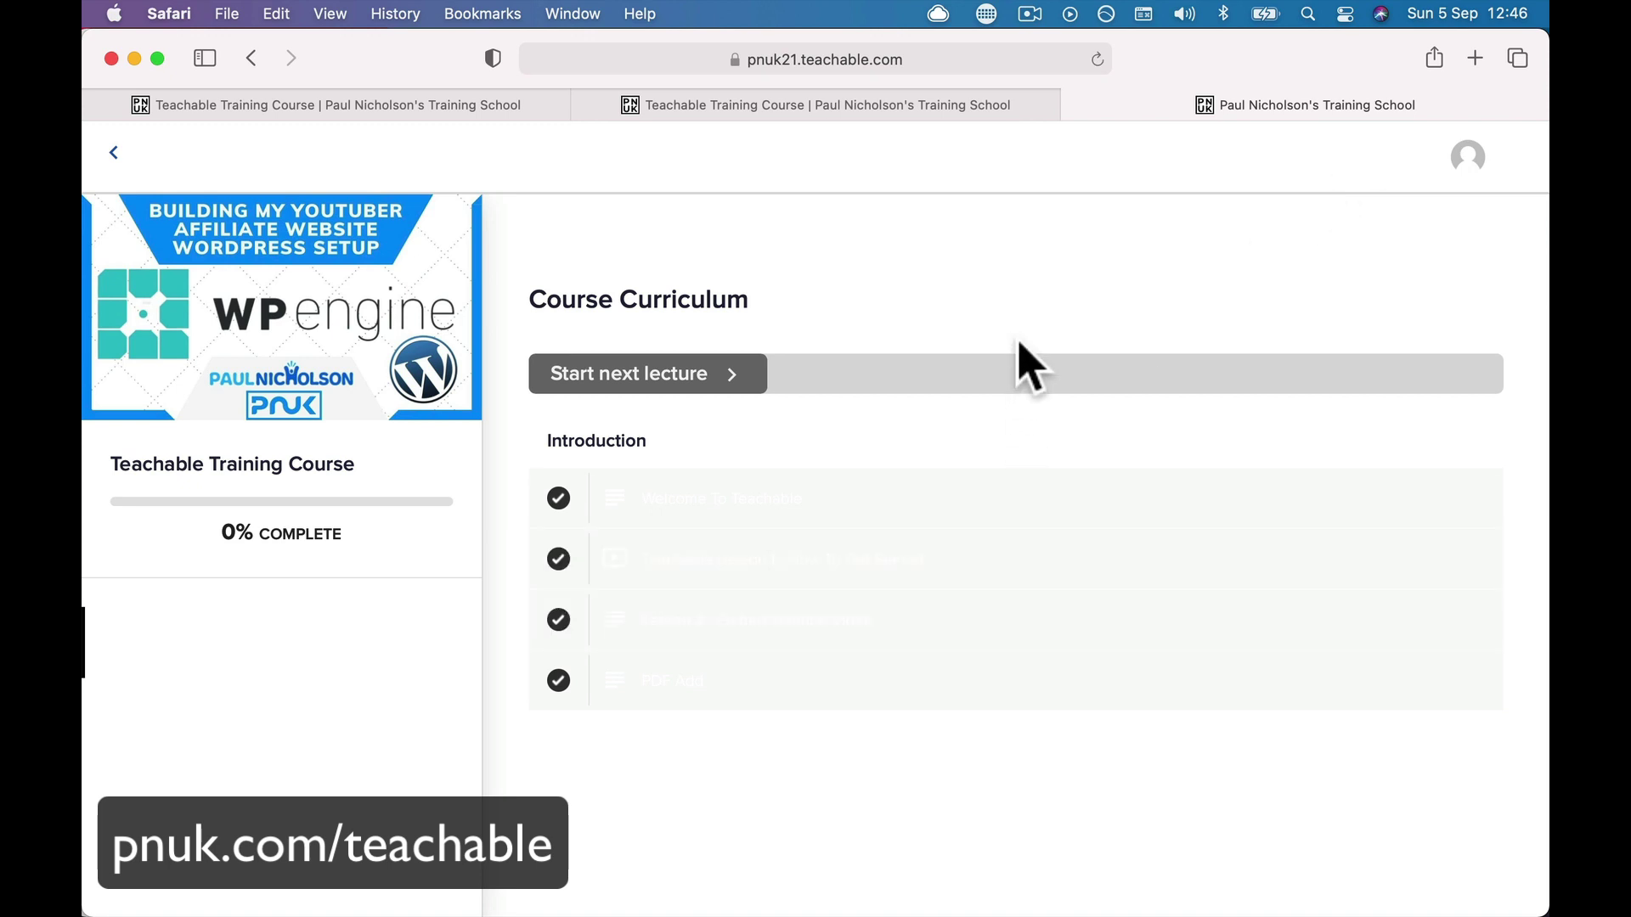
{"action": "scroll", "coordinate": [1029, 367], "scroll_direction": "up", "scroll_amount": 2}
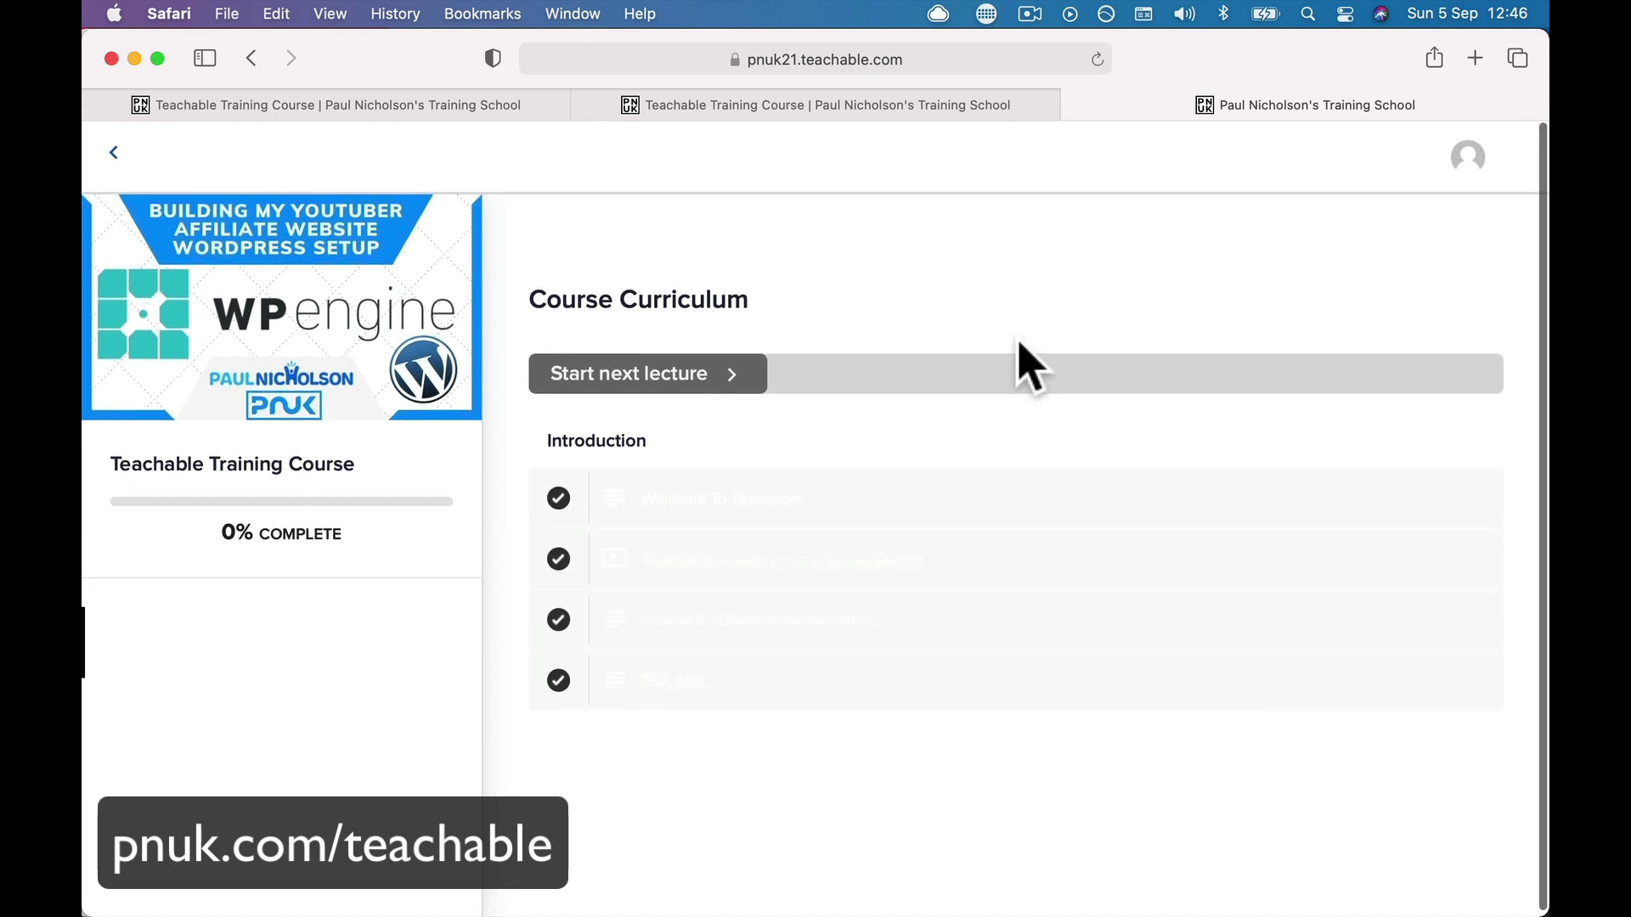
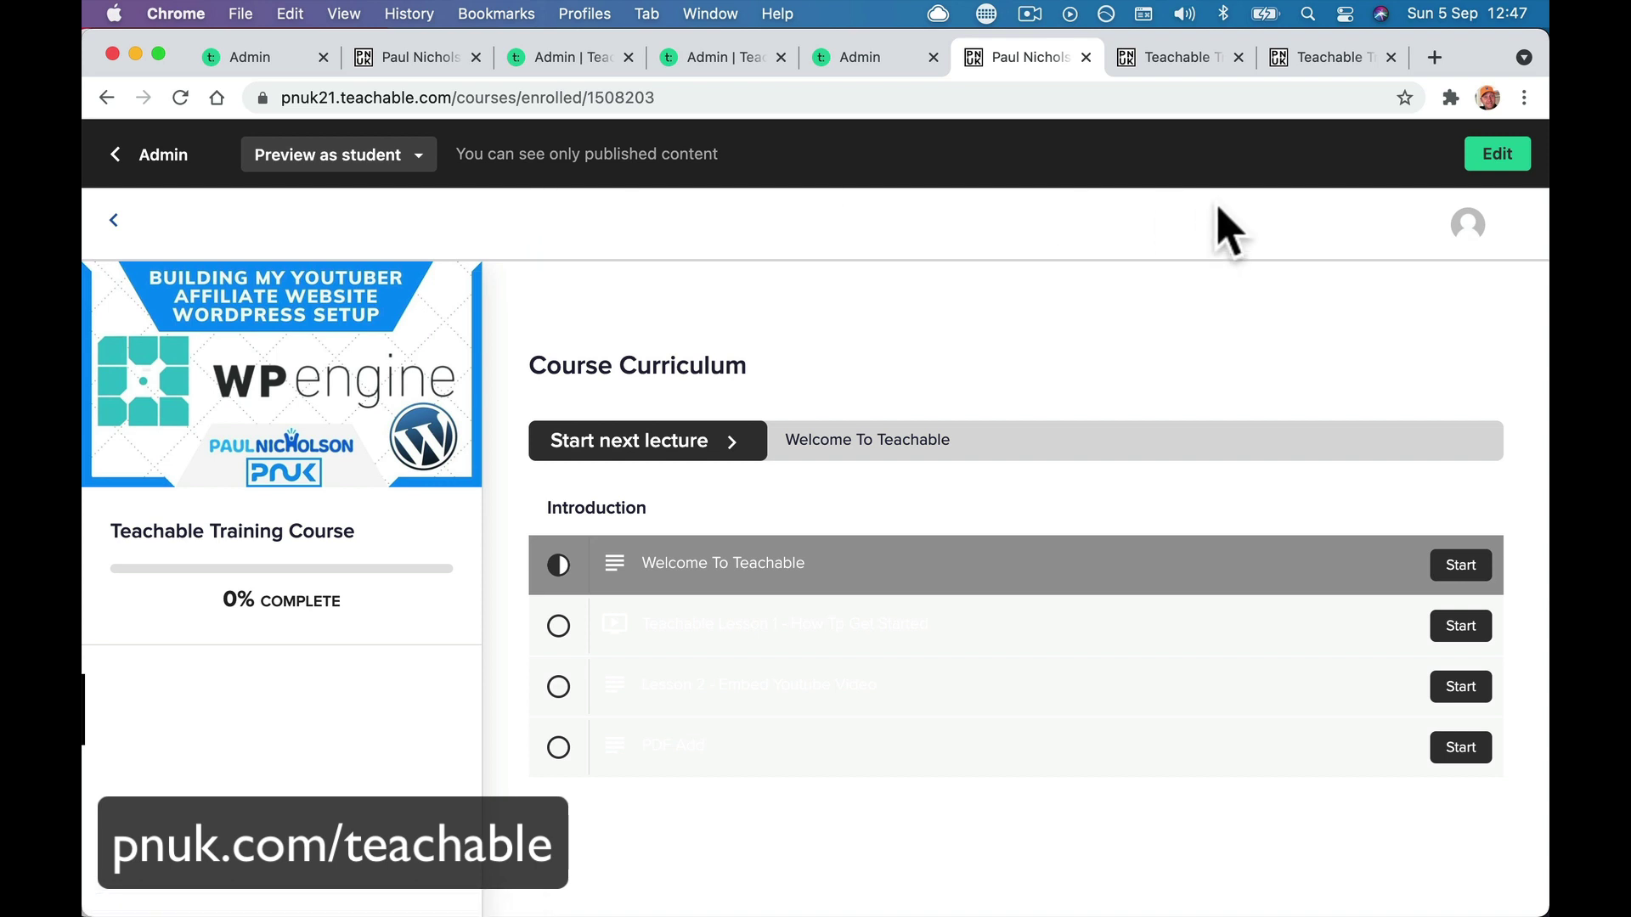
Preview the Teachable Training Course curriculum as a logged-in student, then return to admin.
{"action": "left_click", "coordinate": [416, 154]}
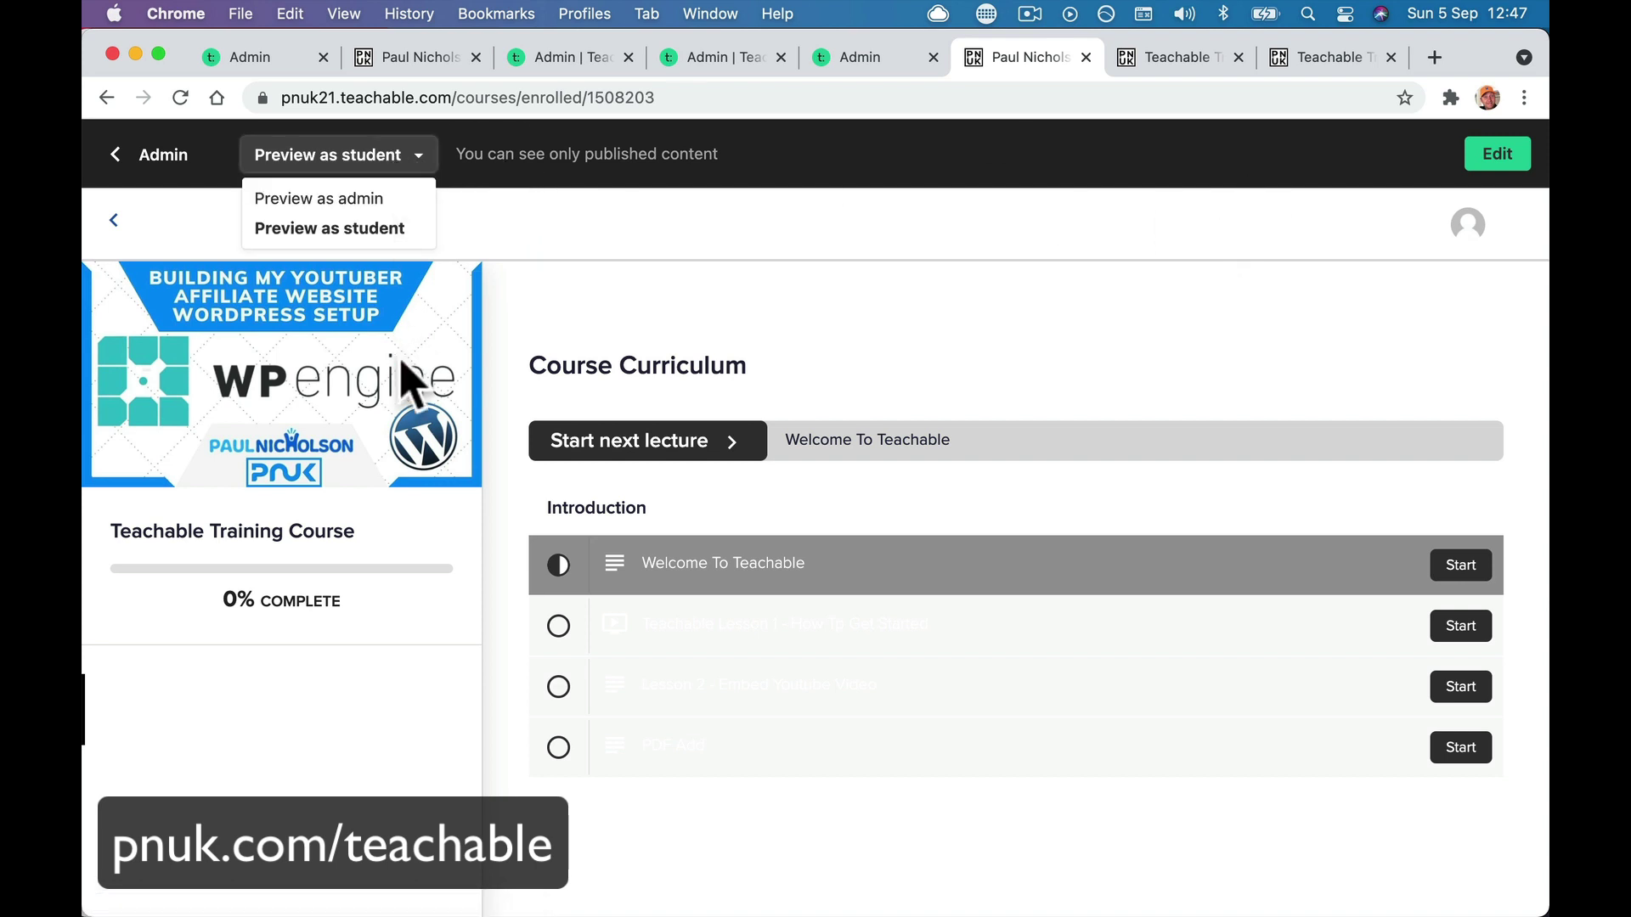
{"action": "left_click", "coordinate": [380, 233]}
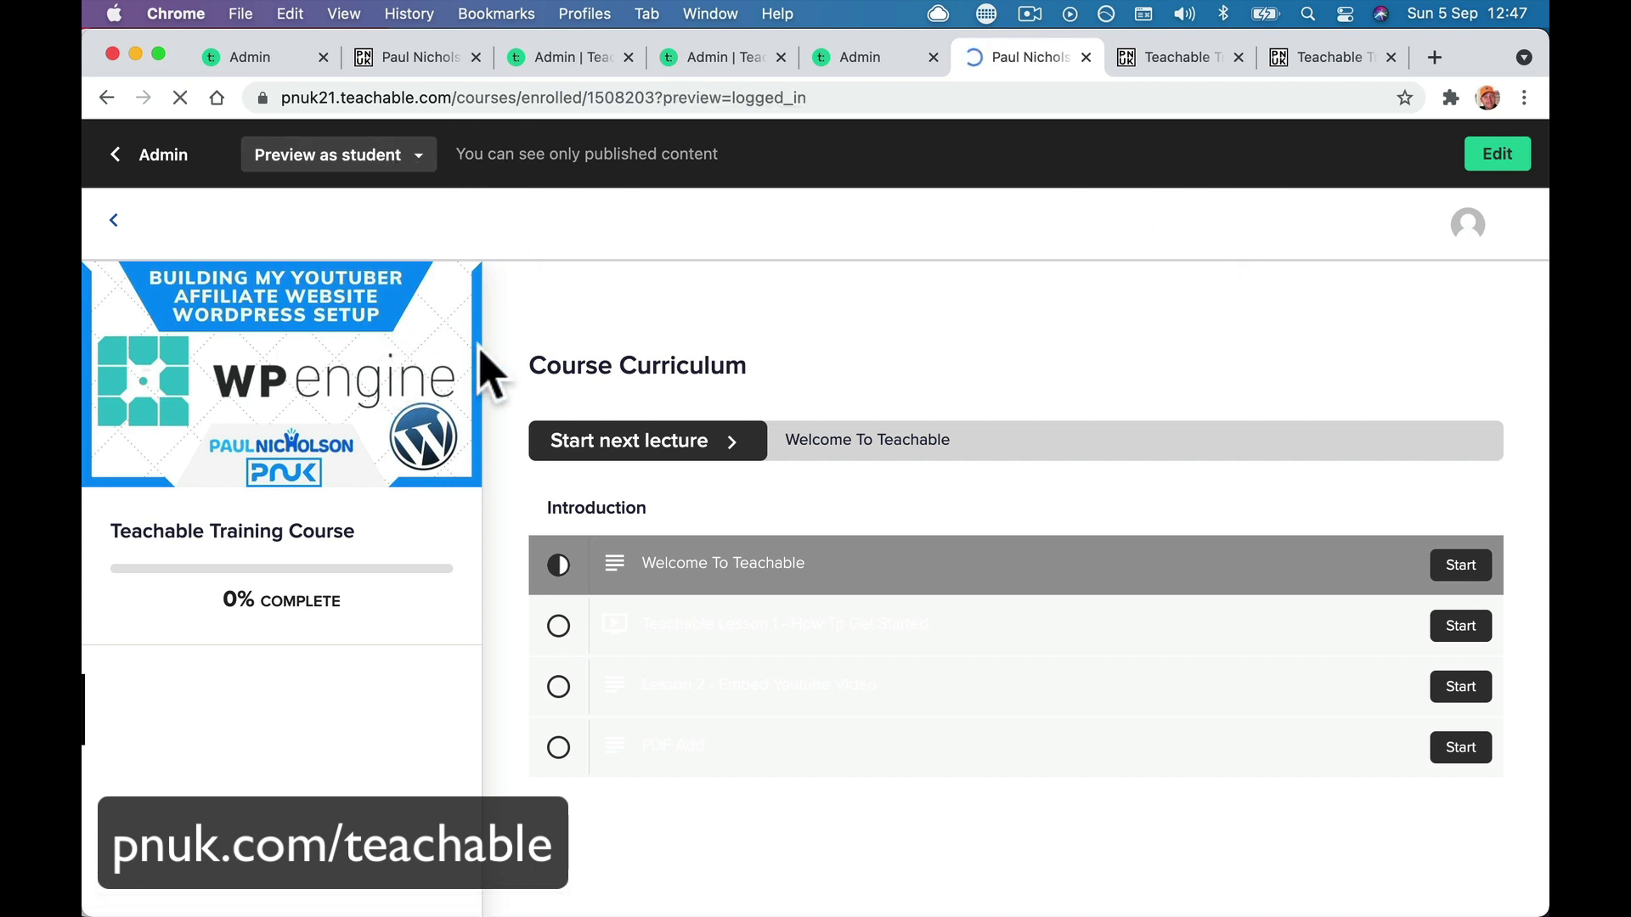
{"action": "left_click", "coordinate": [117, 219]}
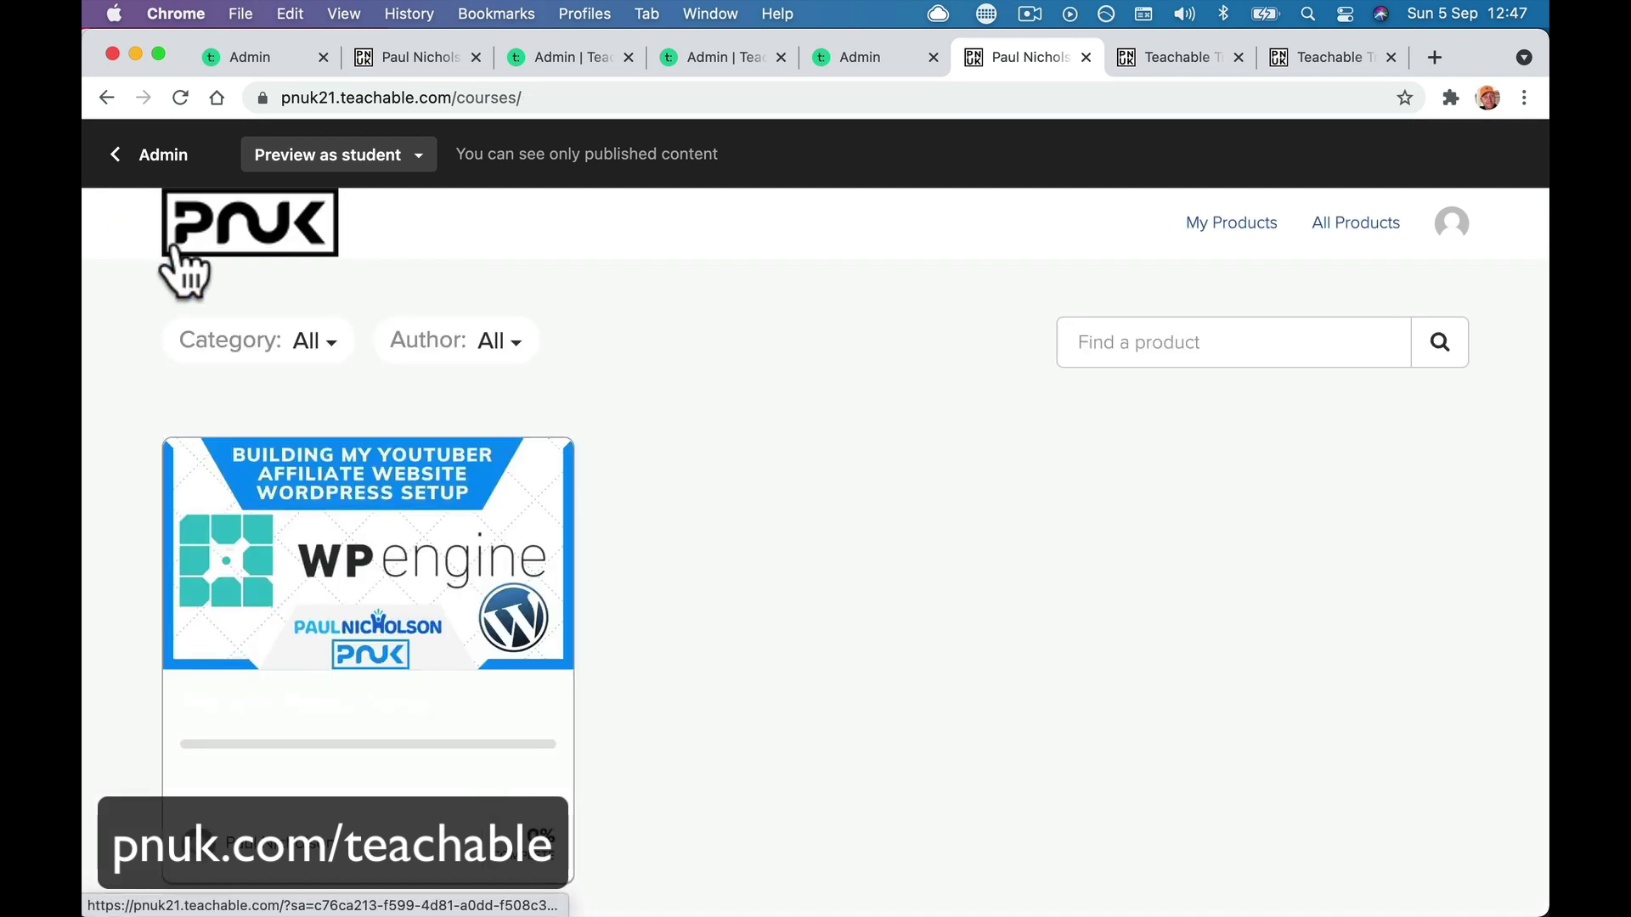
{"action": "left_click", "coordinate": [387, 471]}
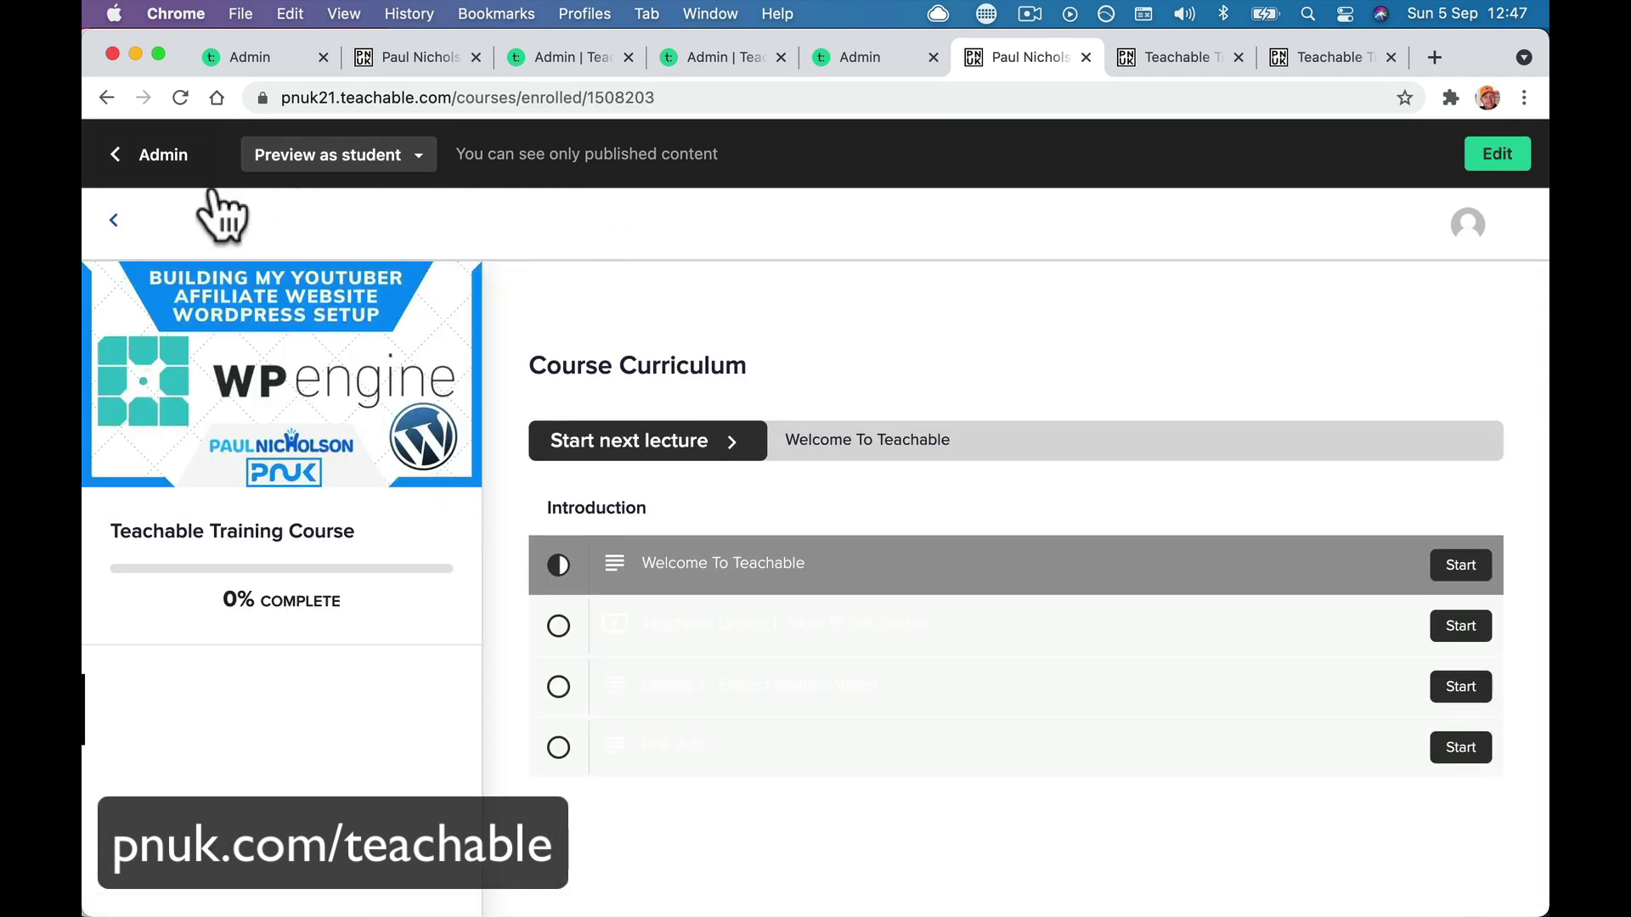
{"action": "left_click", "coordinate": [155, 153]}
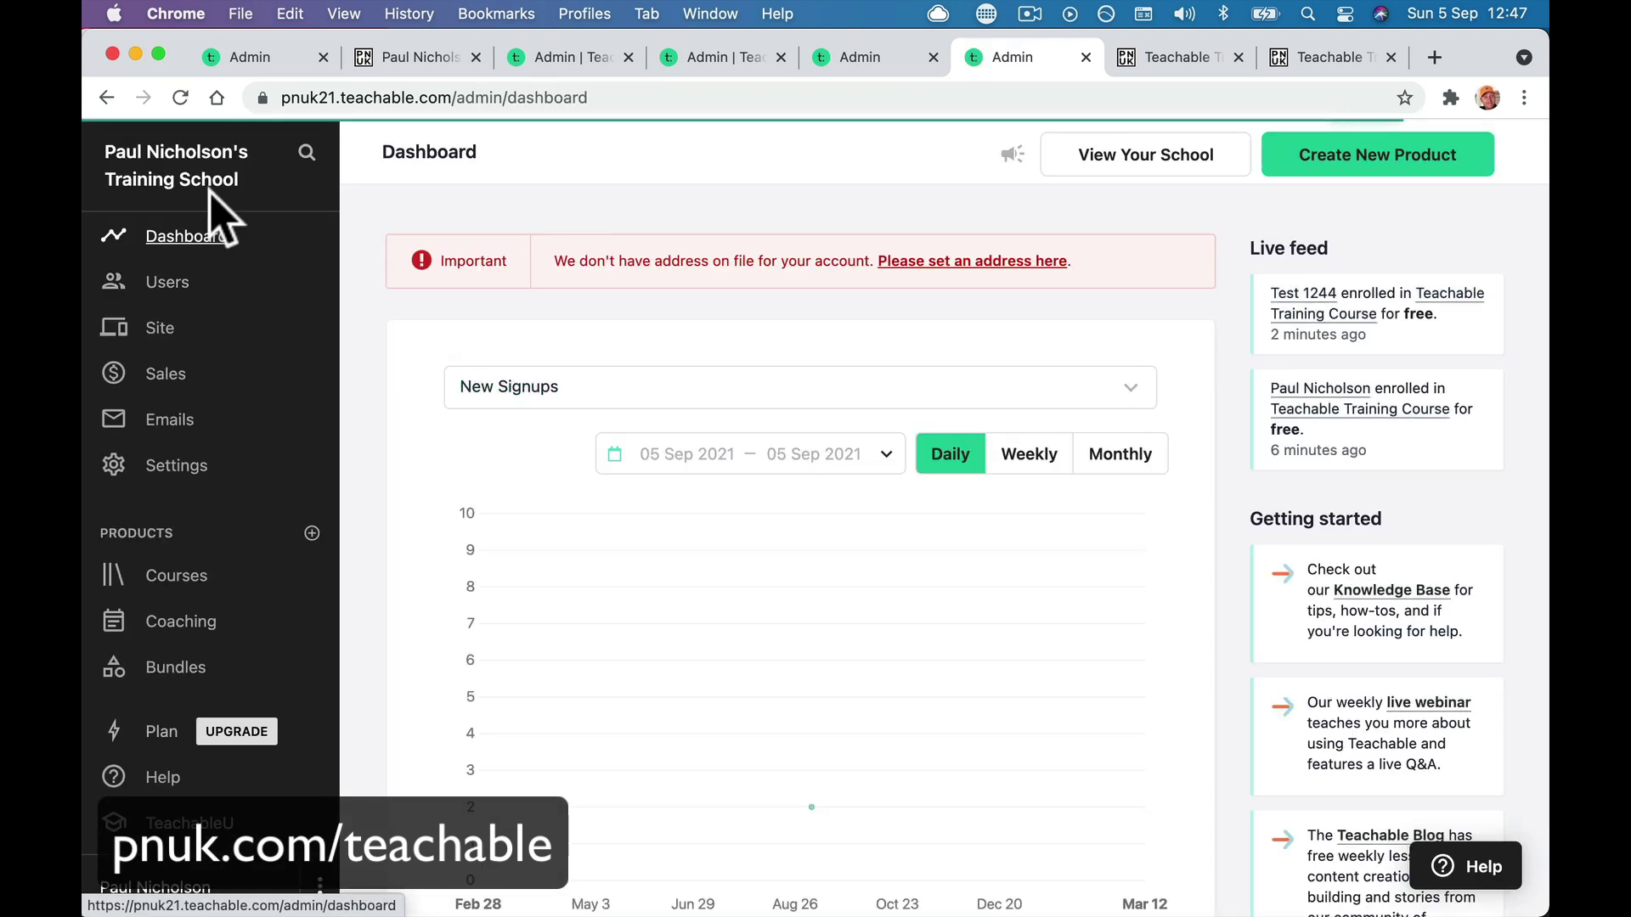
Browse My Products and All Products and watch the course's first video lesson, then return to admin.
{"action": "left_click", "coordinate": [204, 188]}
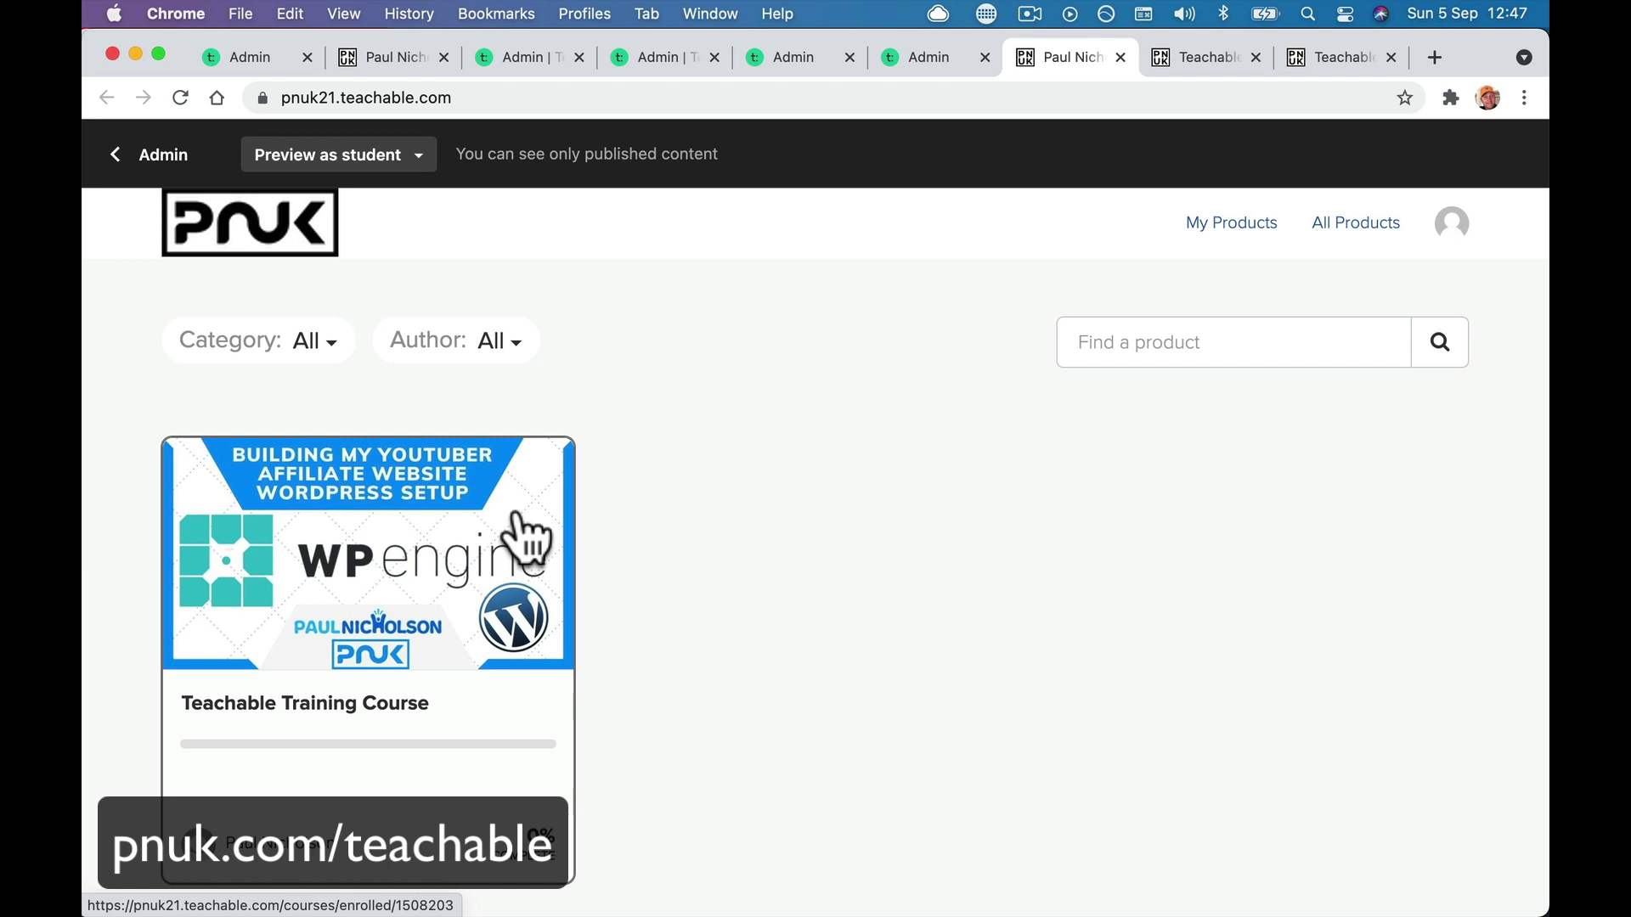
{"action": "left_click", "coordinate": [1237, 229]}
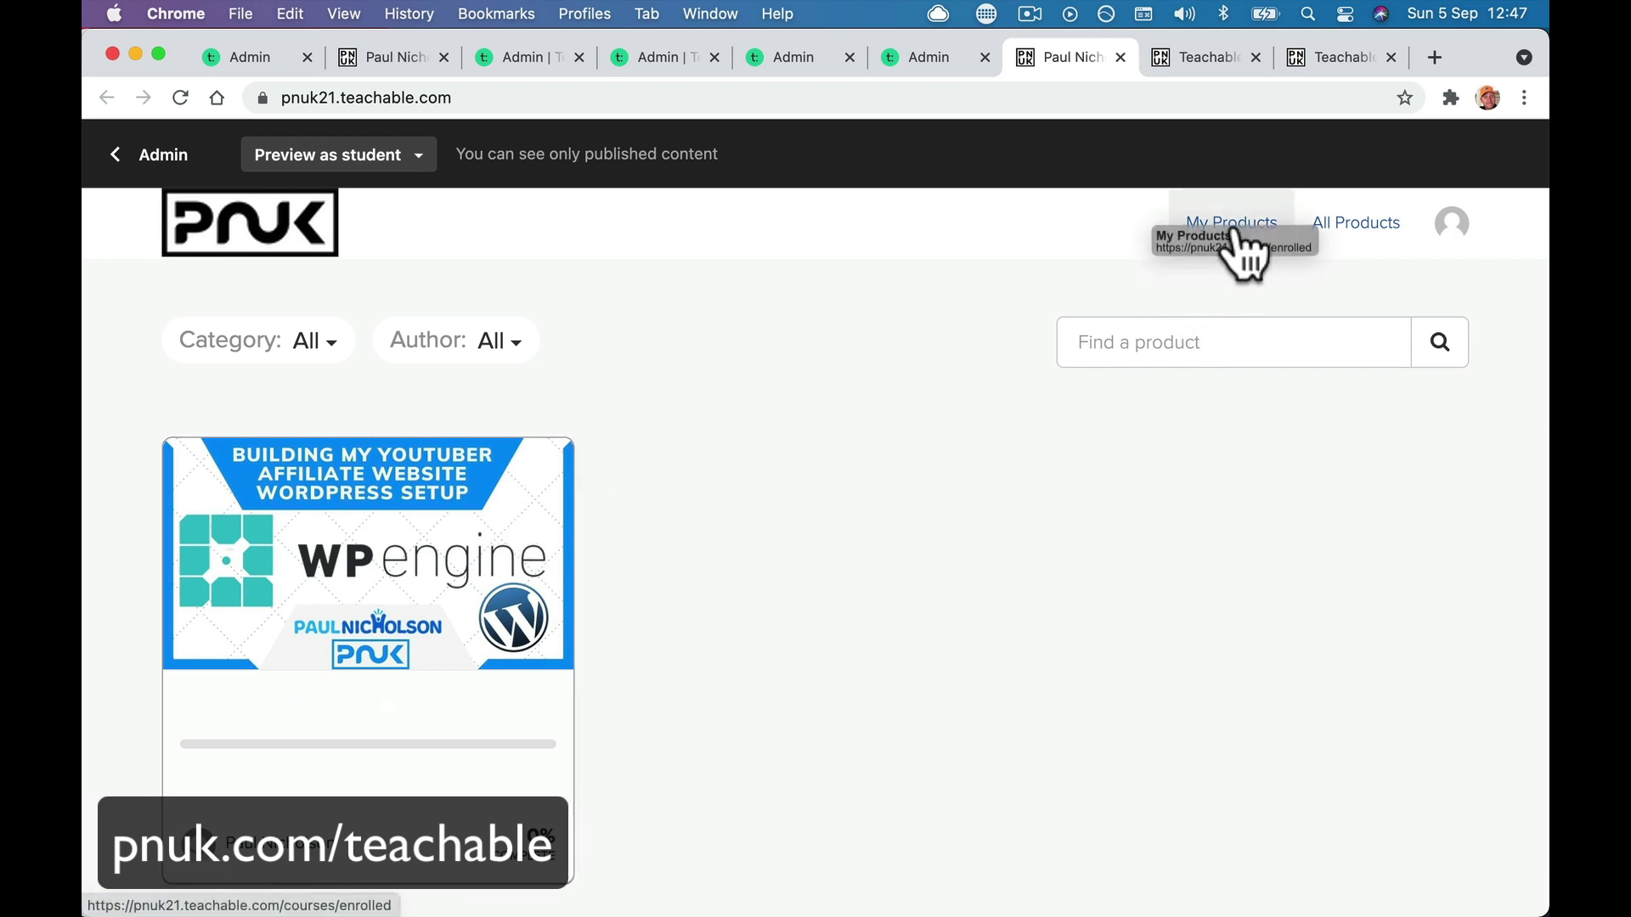
{"action": "left_click", "coordinate": [1343, 225]}
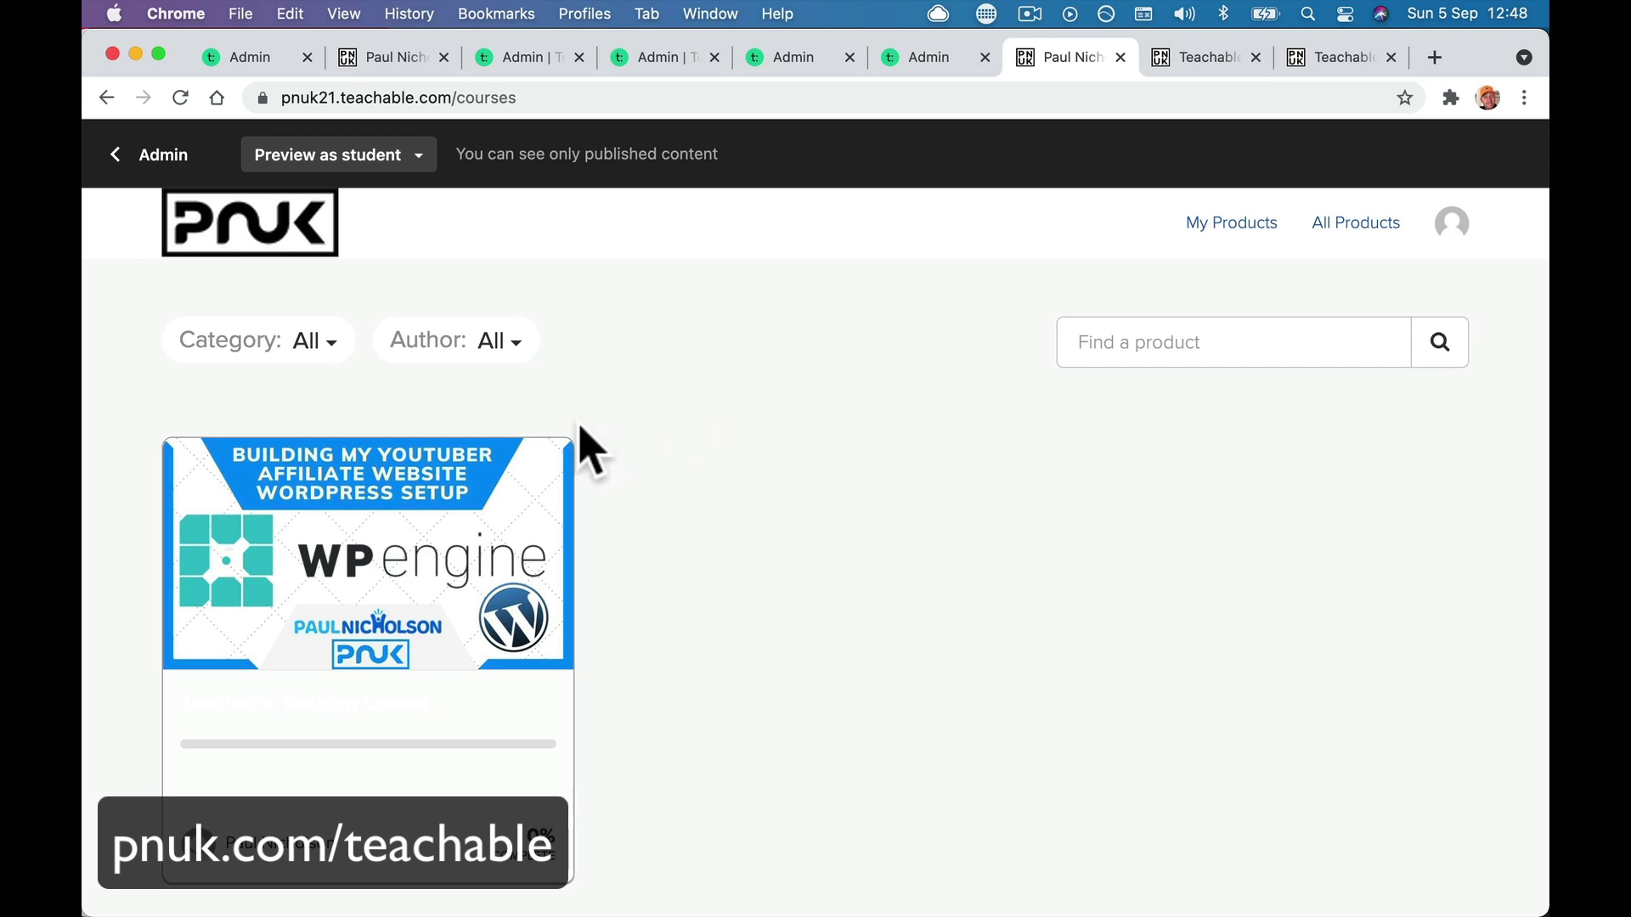
{"action": "left_click", "coordinate": [421, 520]}
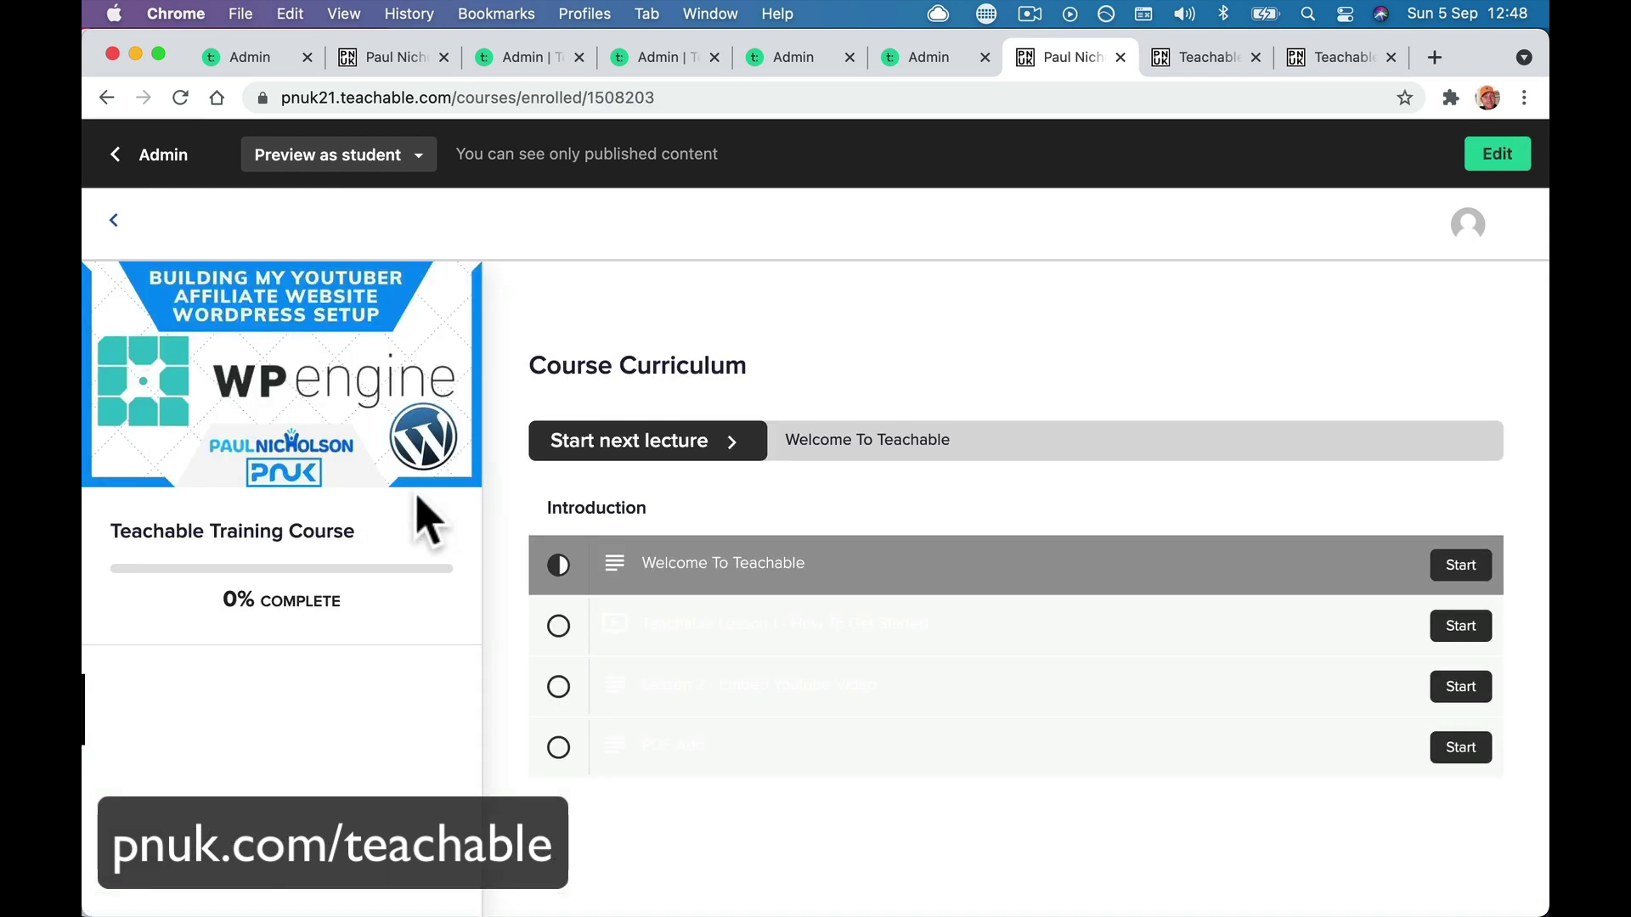
{"action": "left_click", "coordinate": [692, 625]}
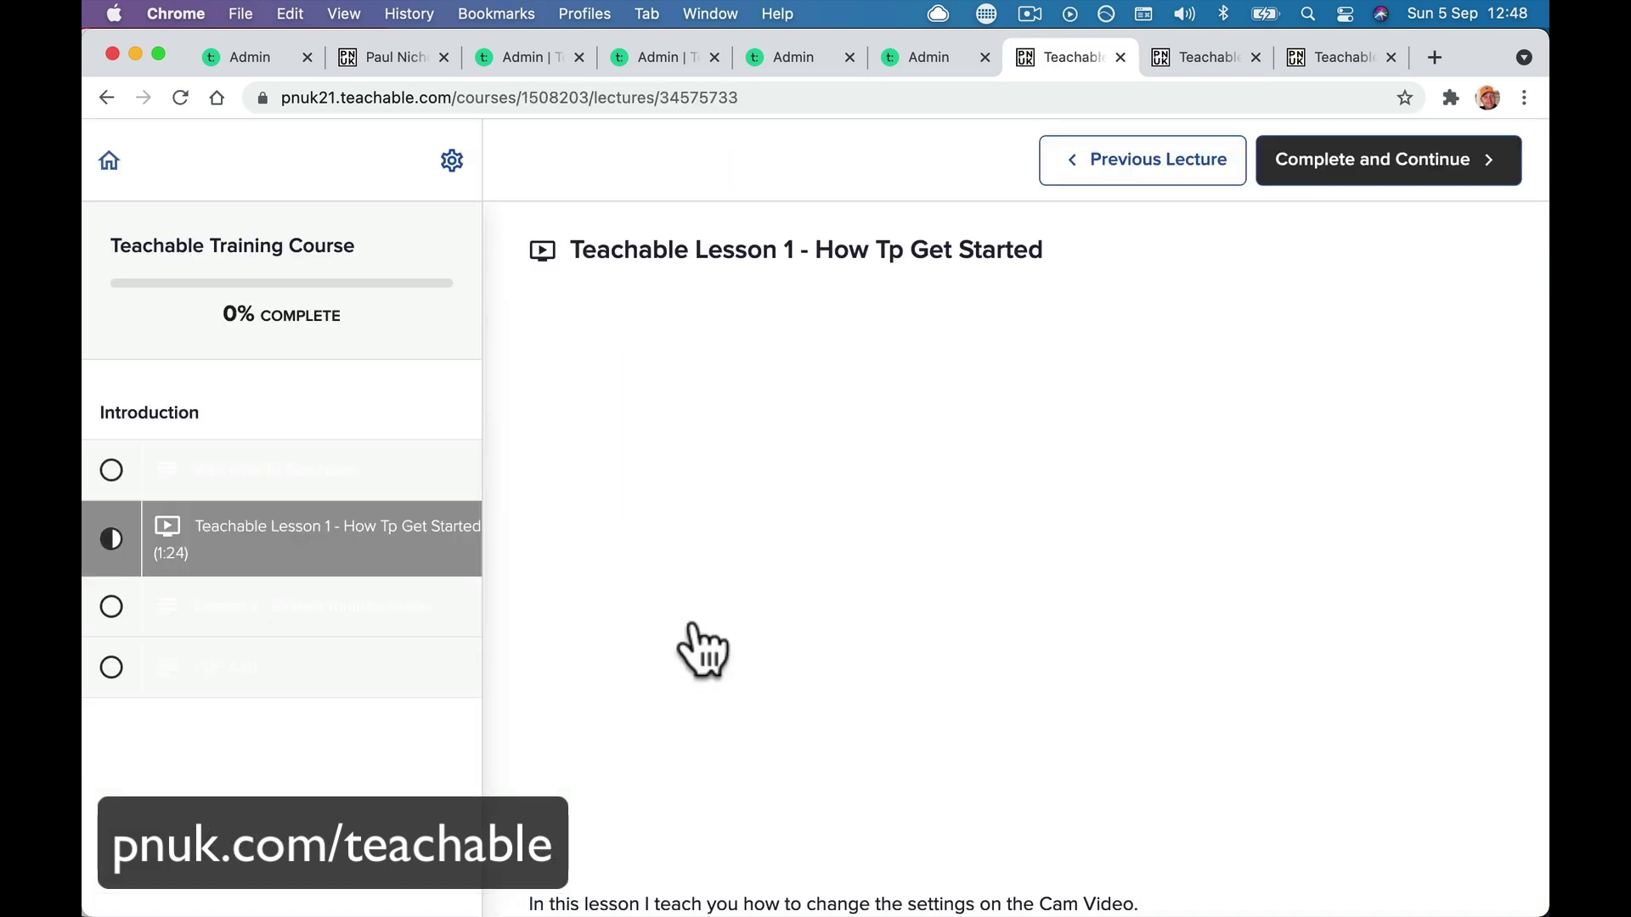
{"action": "scroll", "coordinate": [685, 648], "scroll_direction": "left", "scroll_amount": 5}
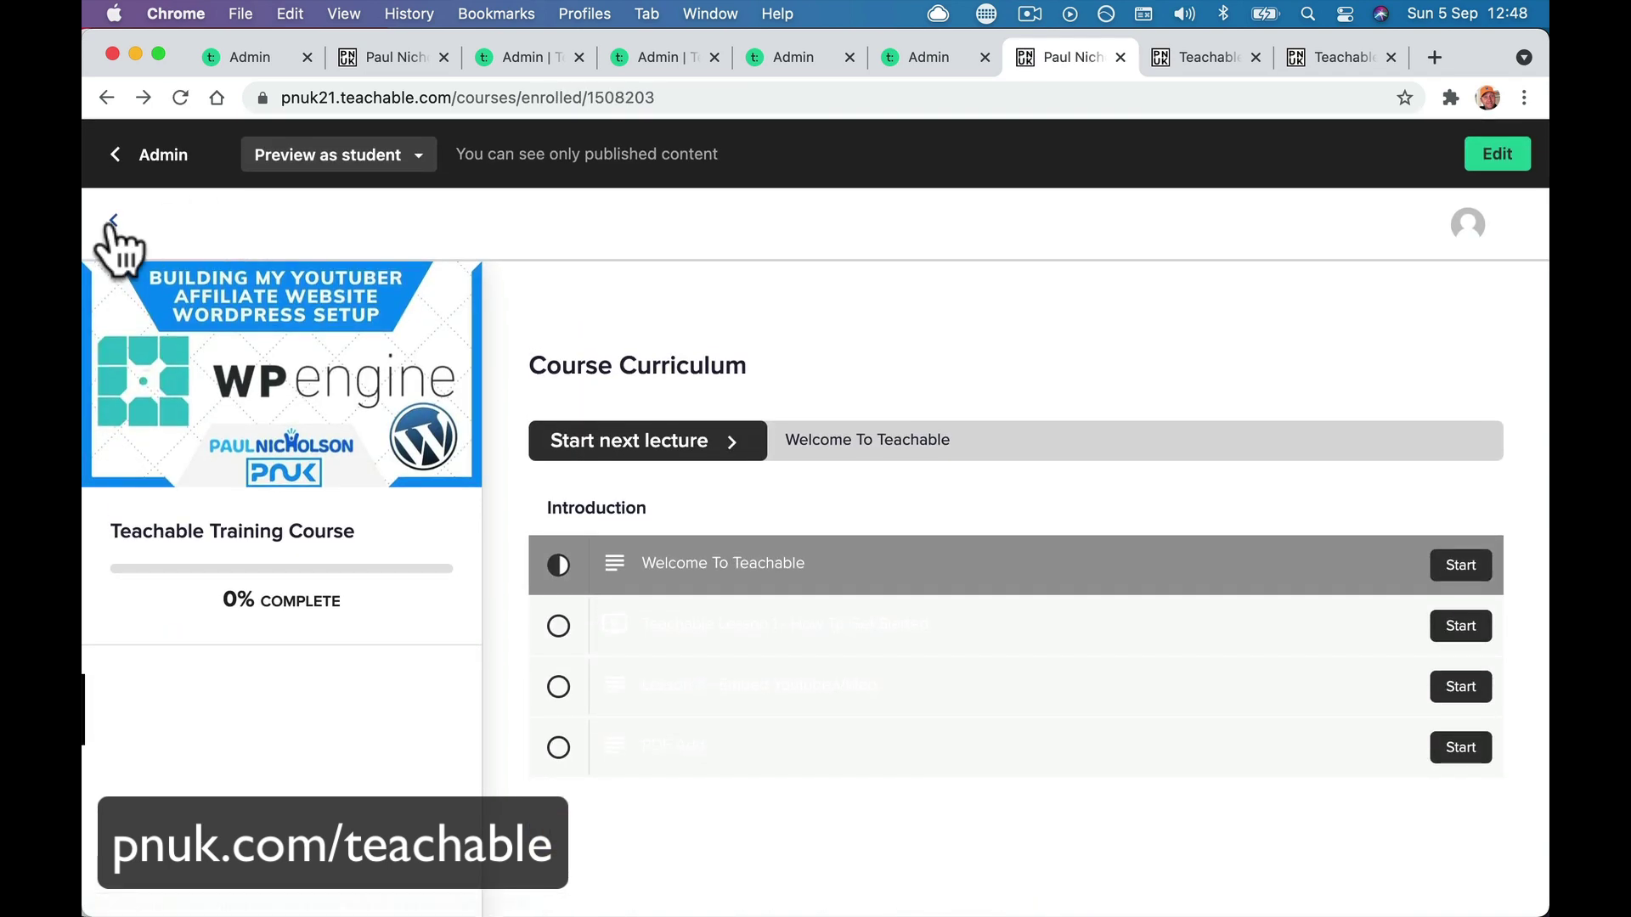
{"action": "left_click", "coordinate": [113, 223]}
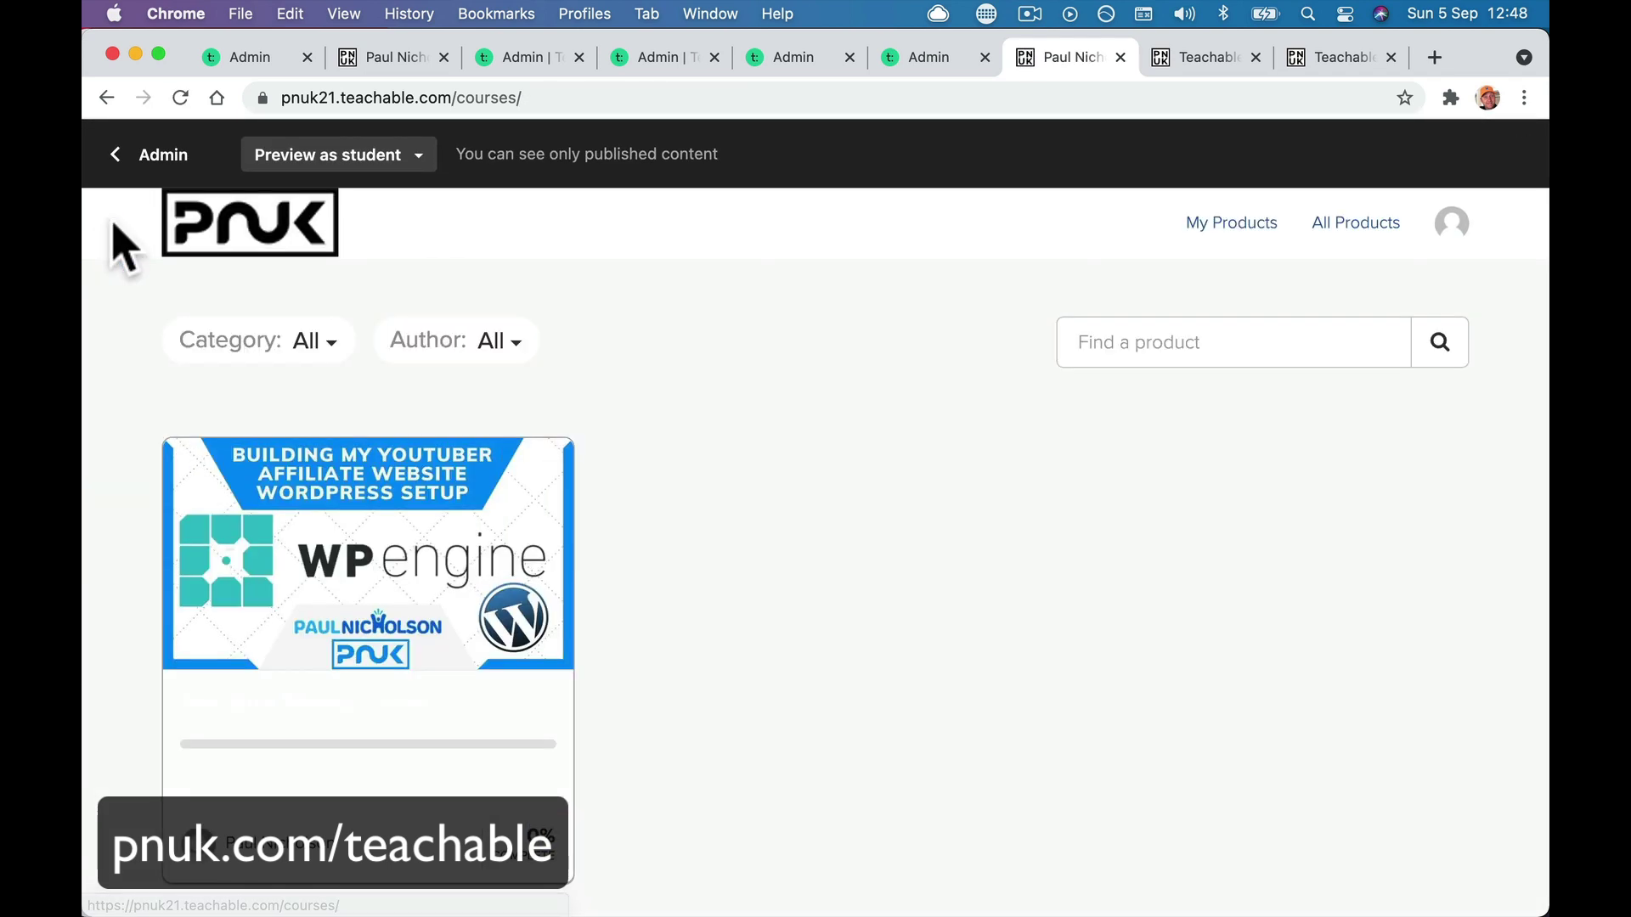
{"action": "left_click", "coordinate": [314, 508]}
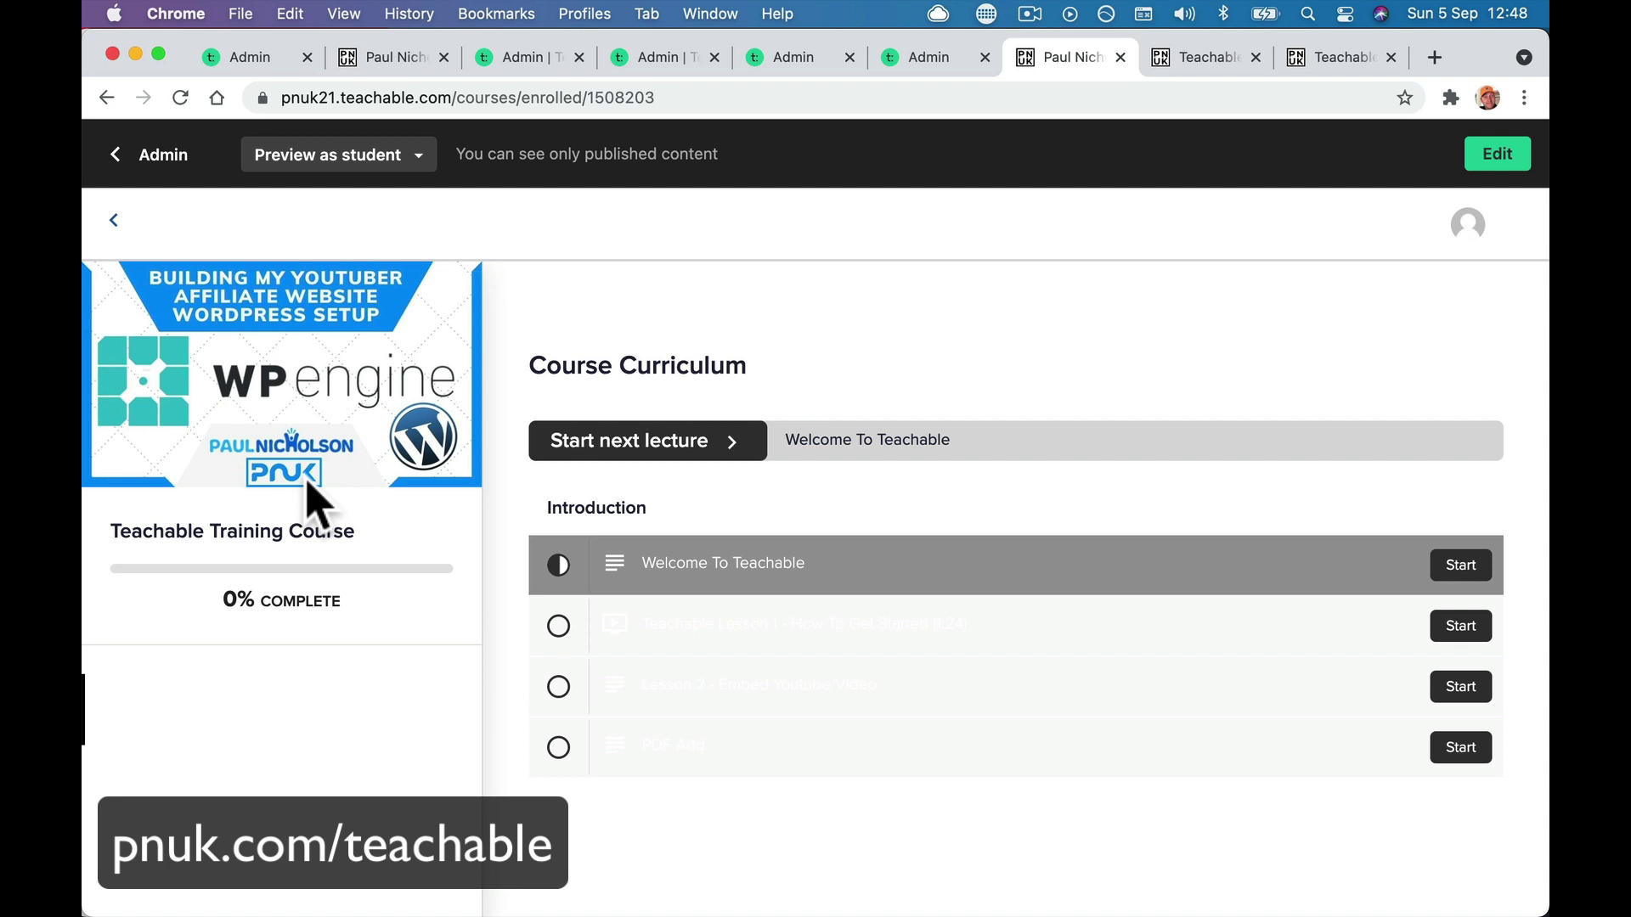
{"action": "left_click", "coordinate": [115, 156]}
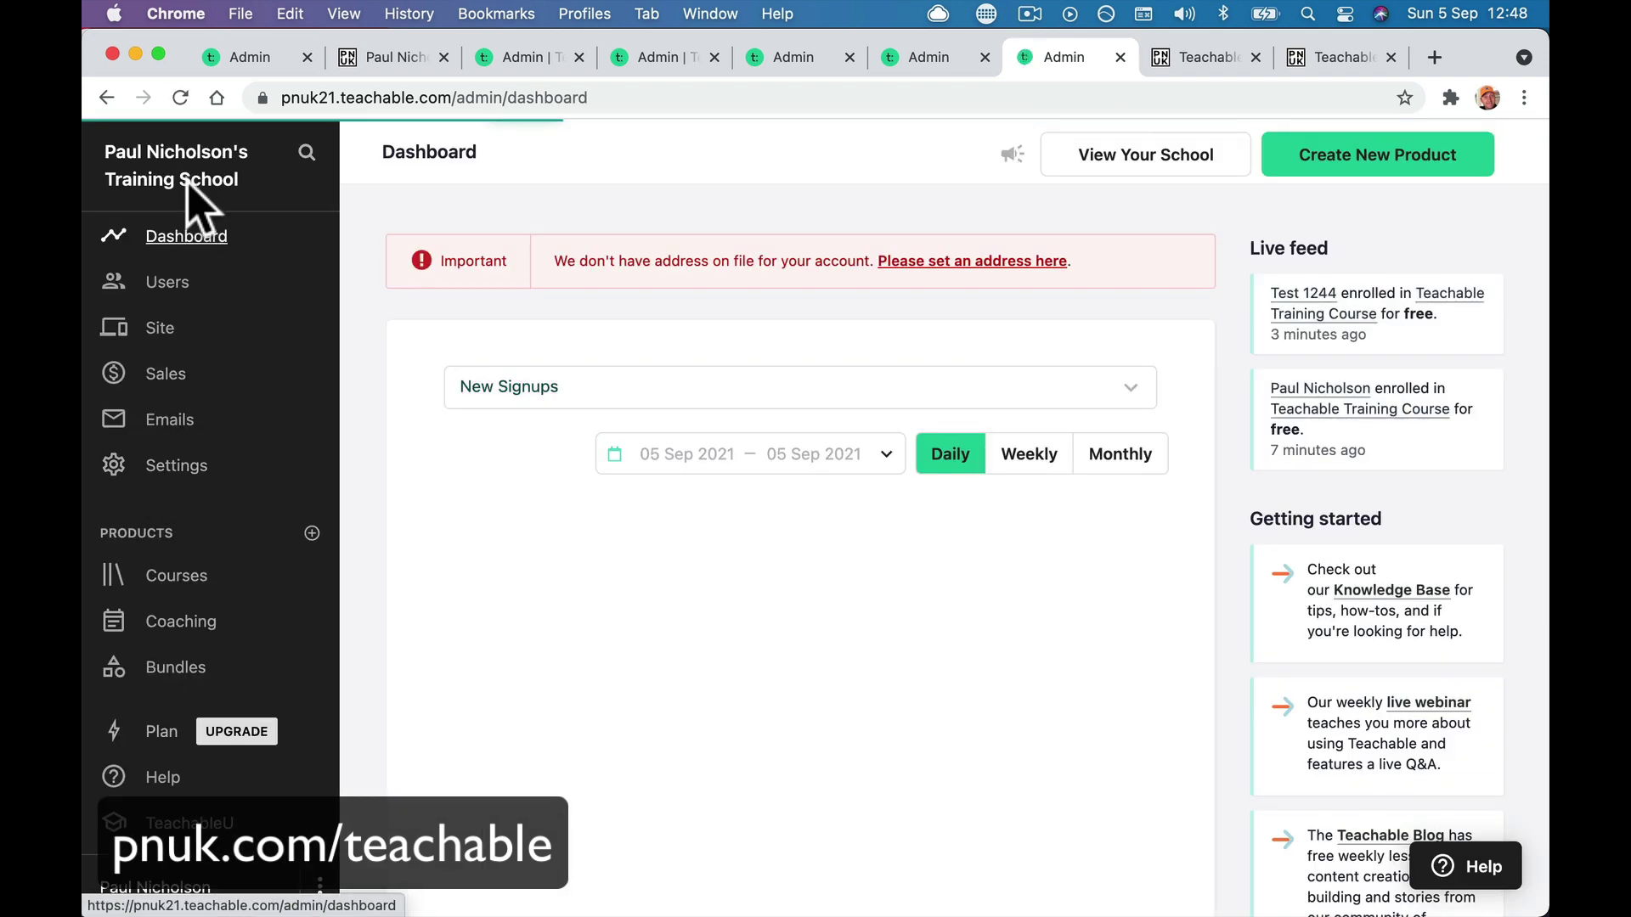
Open the student-facing homepage, check the profile options, and preview it as a logged-in student.
{"action": "left_click", "coordinate": [187, 182]}
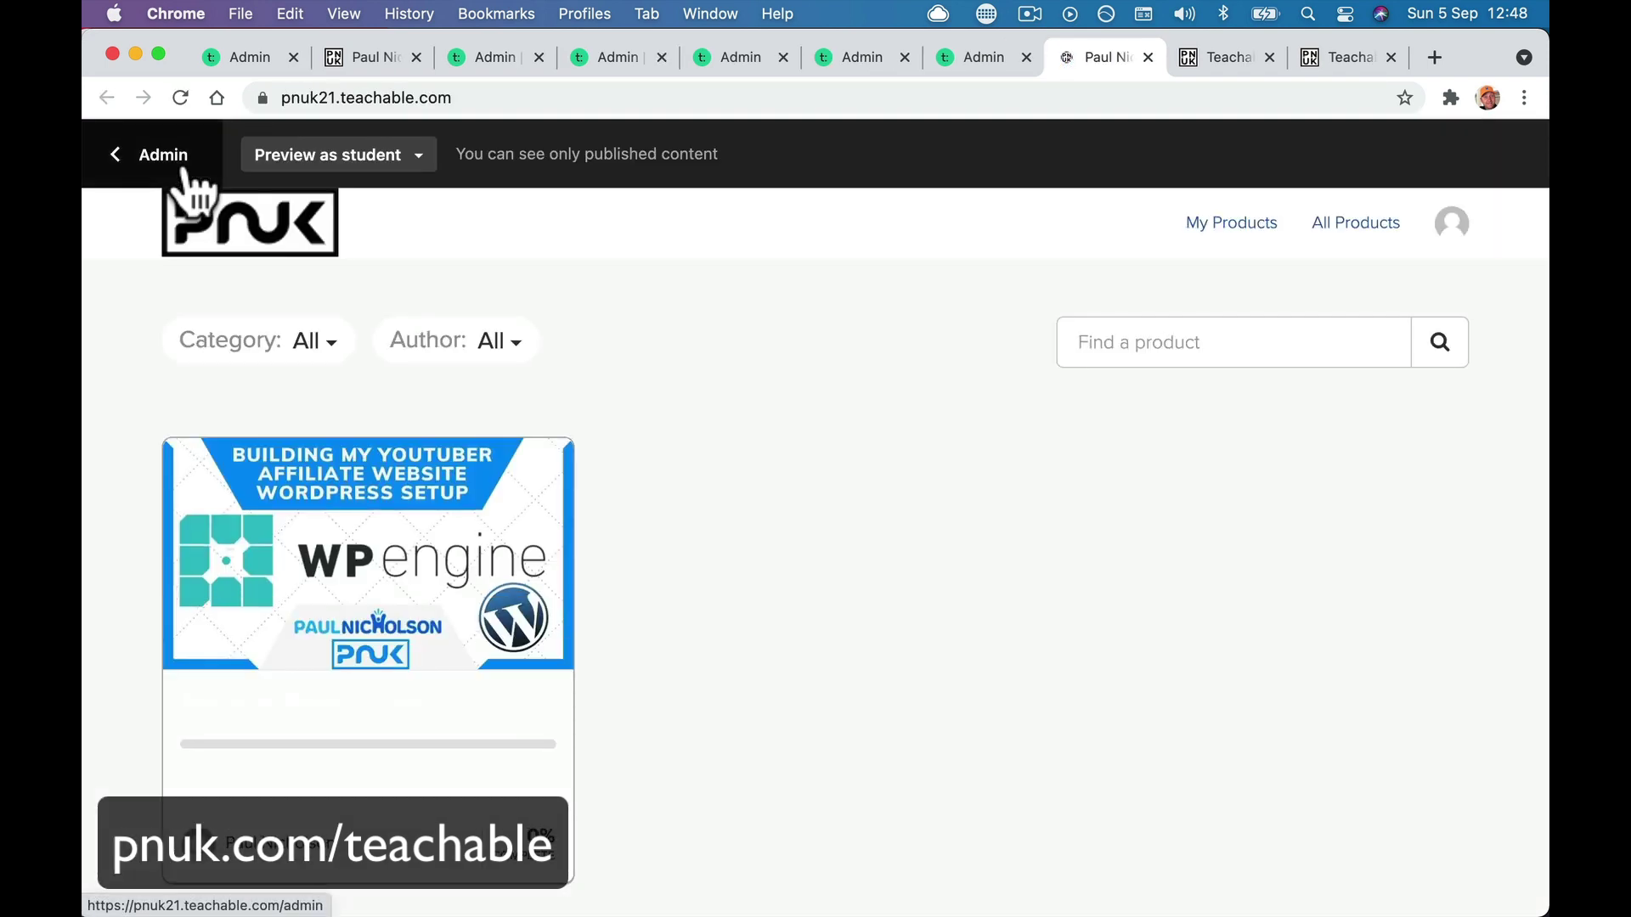
{"action": "left_click", "coordinate": [1447, 234]}
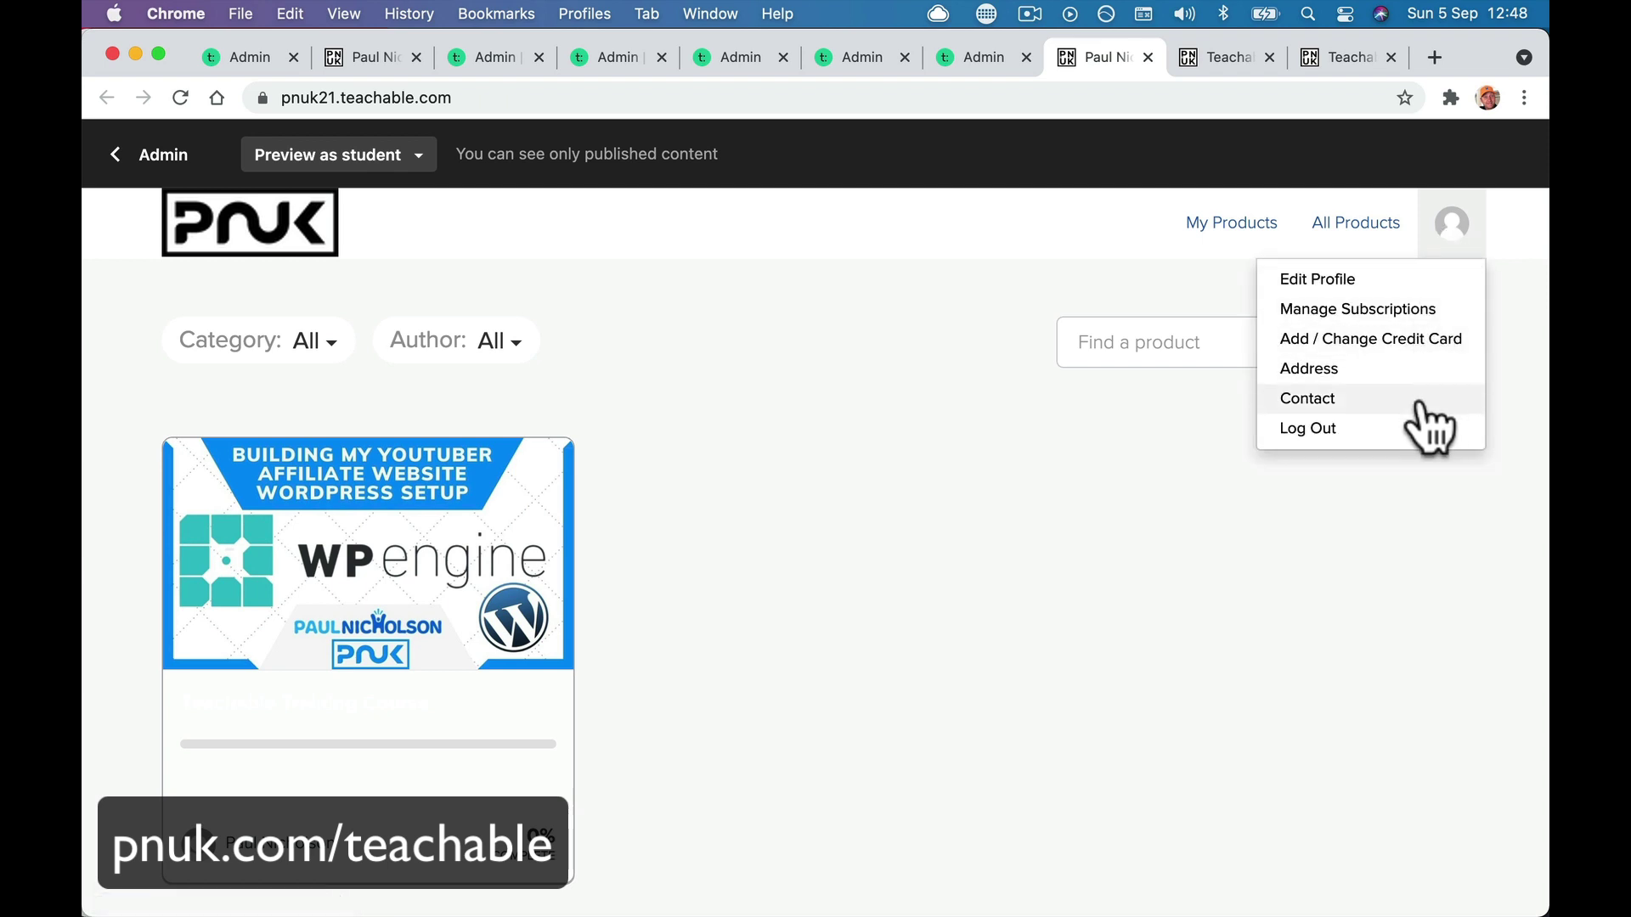
{"action": "left_click", "coordinate": [1053, 351]}
{"action": "left_click", "coordinate": [398, 161]}
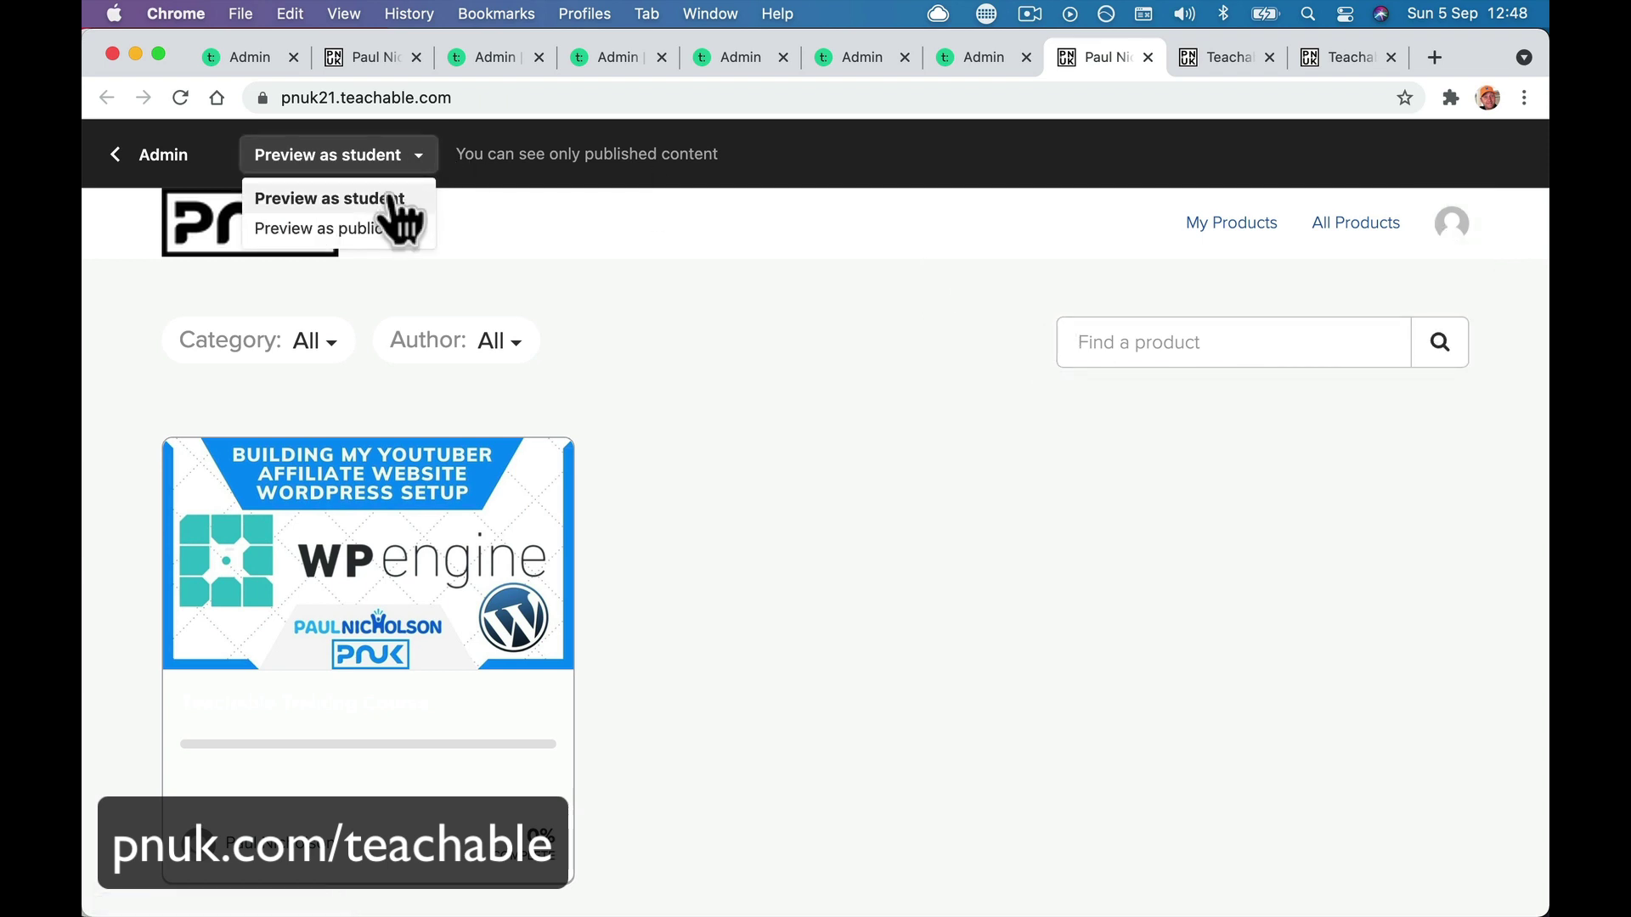
{"action": "left_click", "coordinate": [395, 203]}
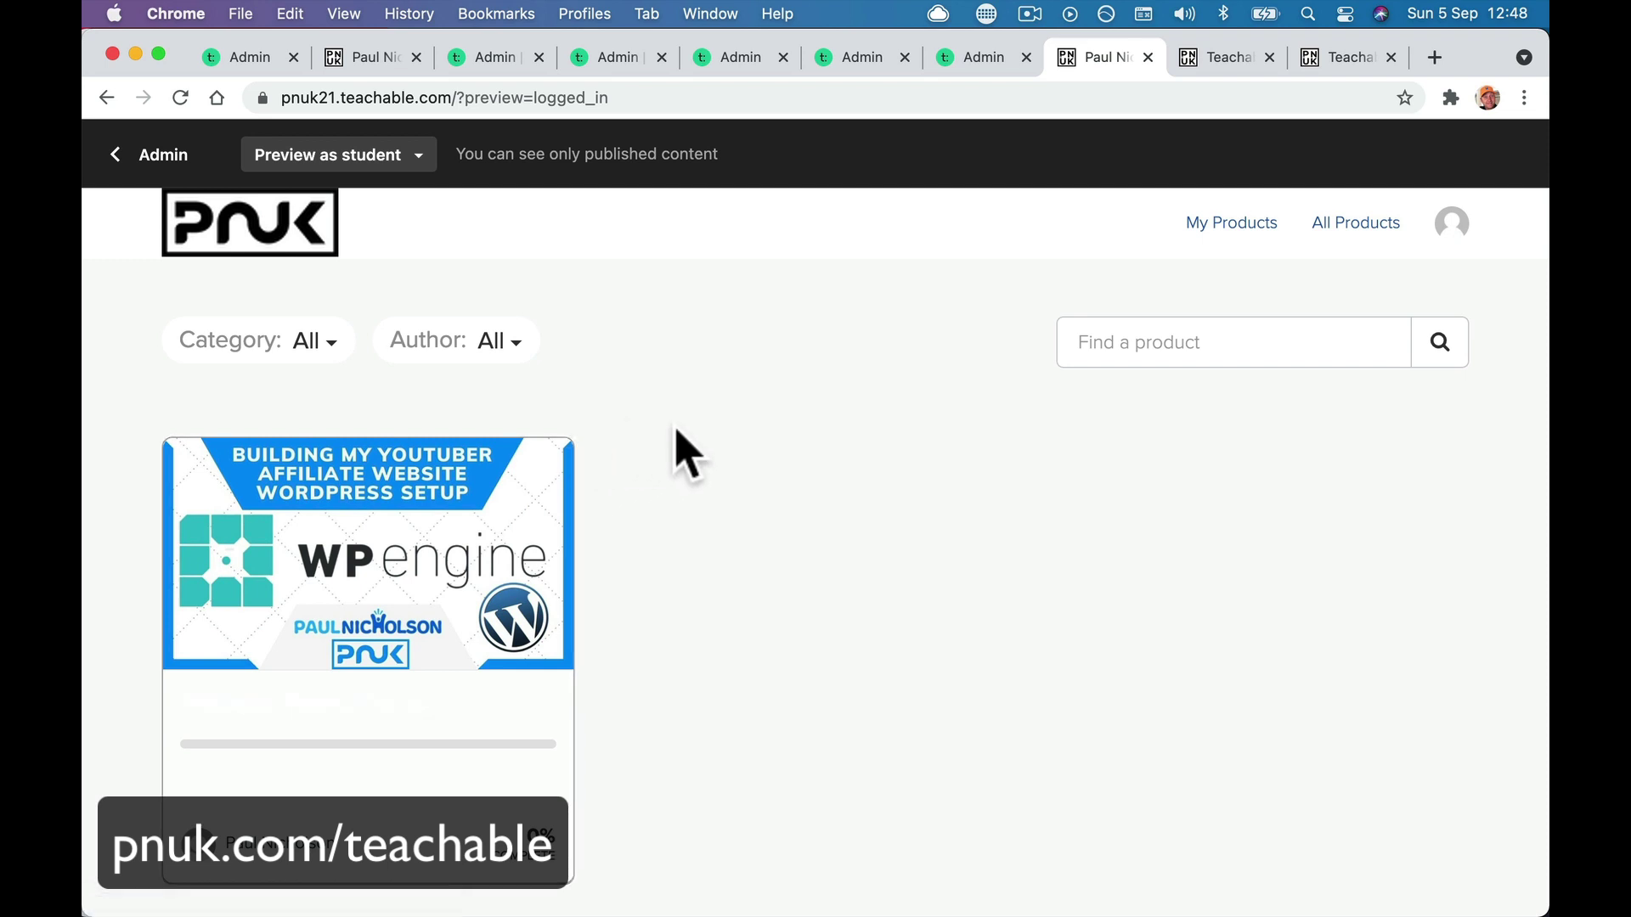
Open the Teachable Training Course settings from the admin course list.
{"action": "left_click", "coordinate": [968, 59]}
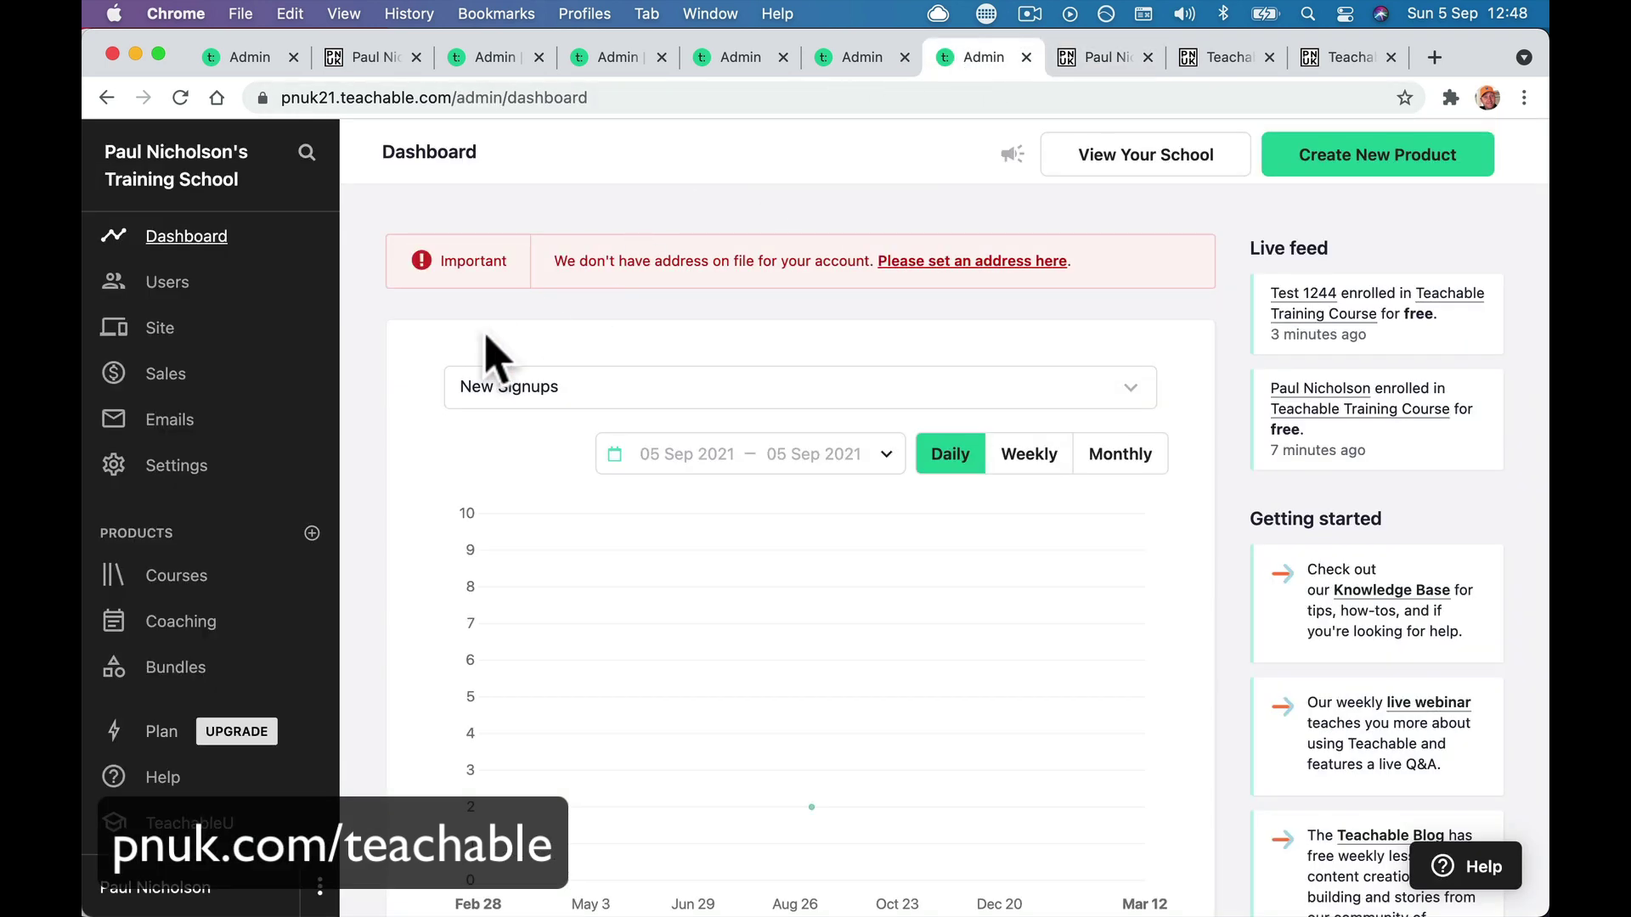
{"action": "left_click", "coordinate": [161, 578]}
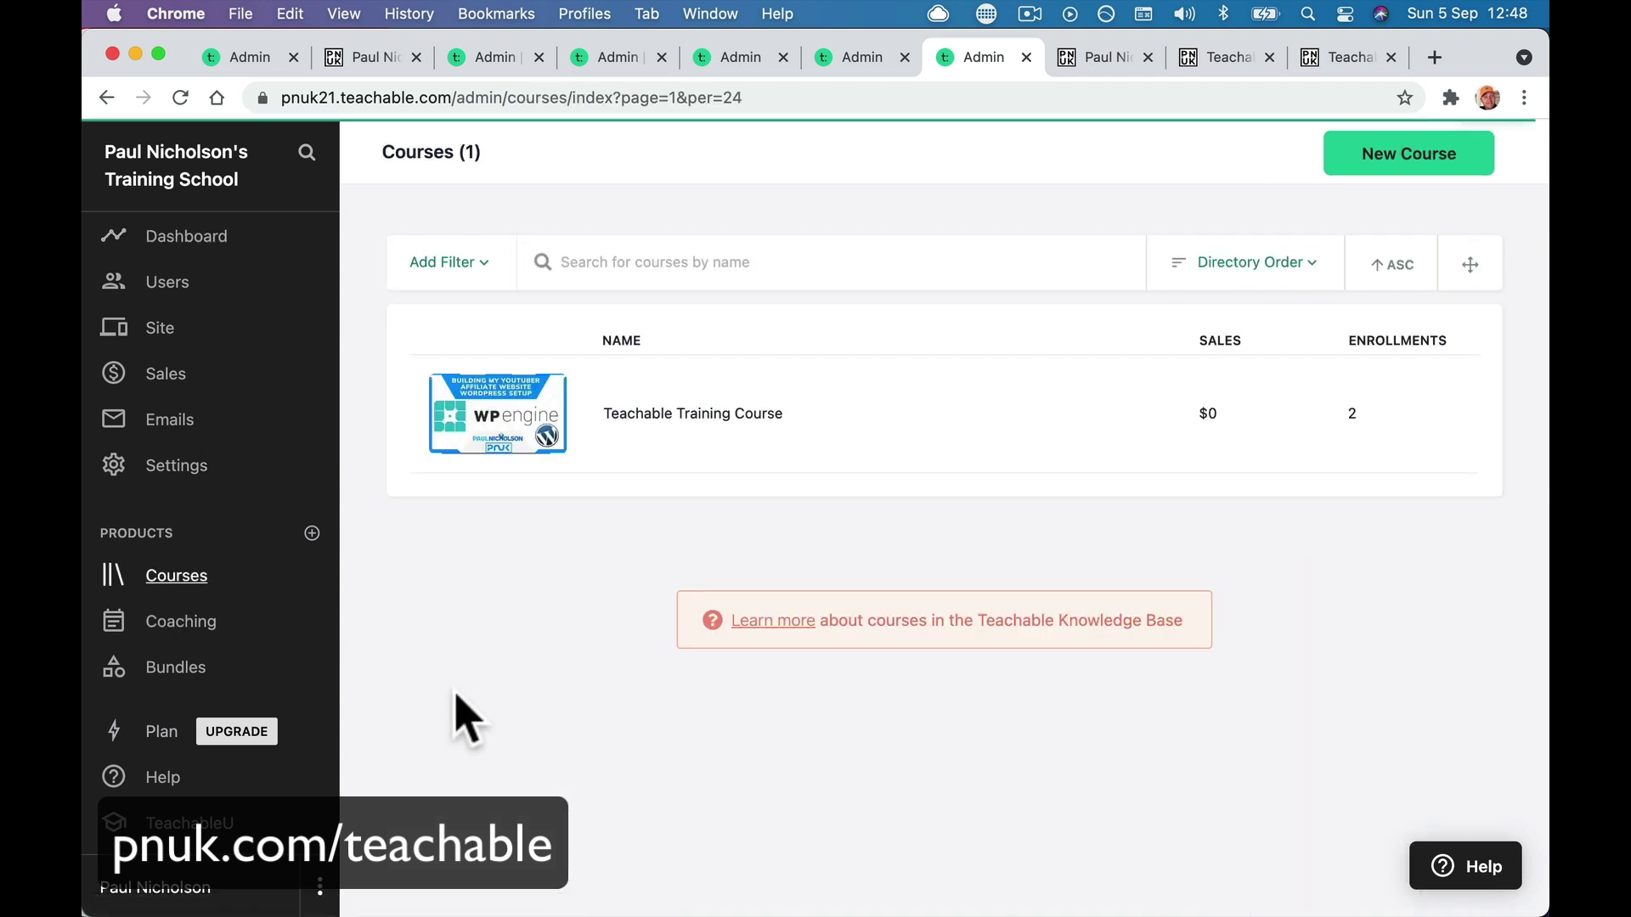
{"action": "left_click", "coordinate": [704, 412]}
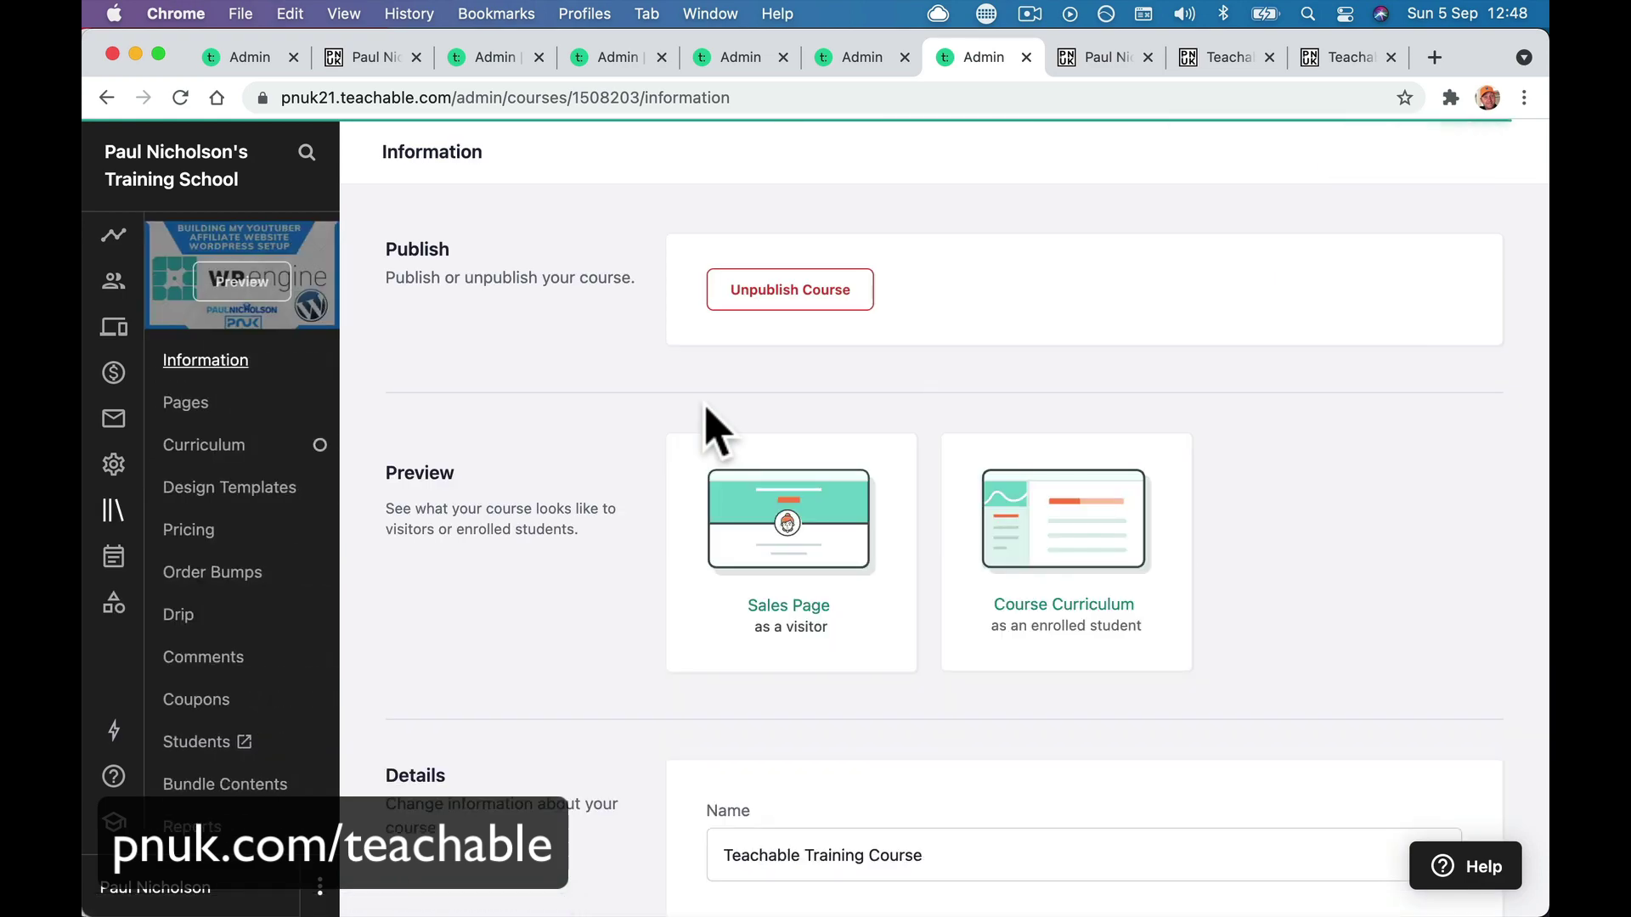
{"action": "scroll", "coordinate": [706, 409], "scroll_direction": "down", "scroll_amount": 10}
{"action": "scroll", "coordinate": [716, 429], "scroll_direction": "down", "scroll_amount": 15}
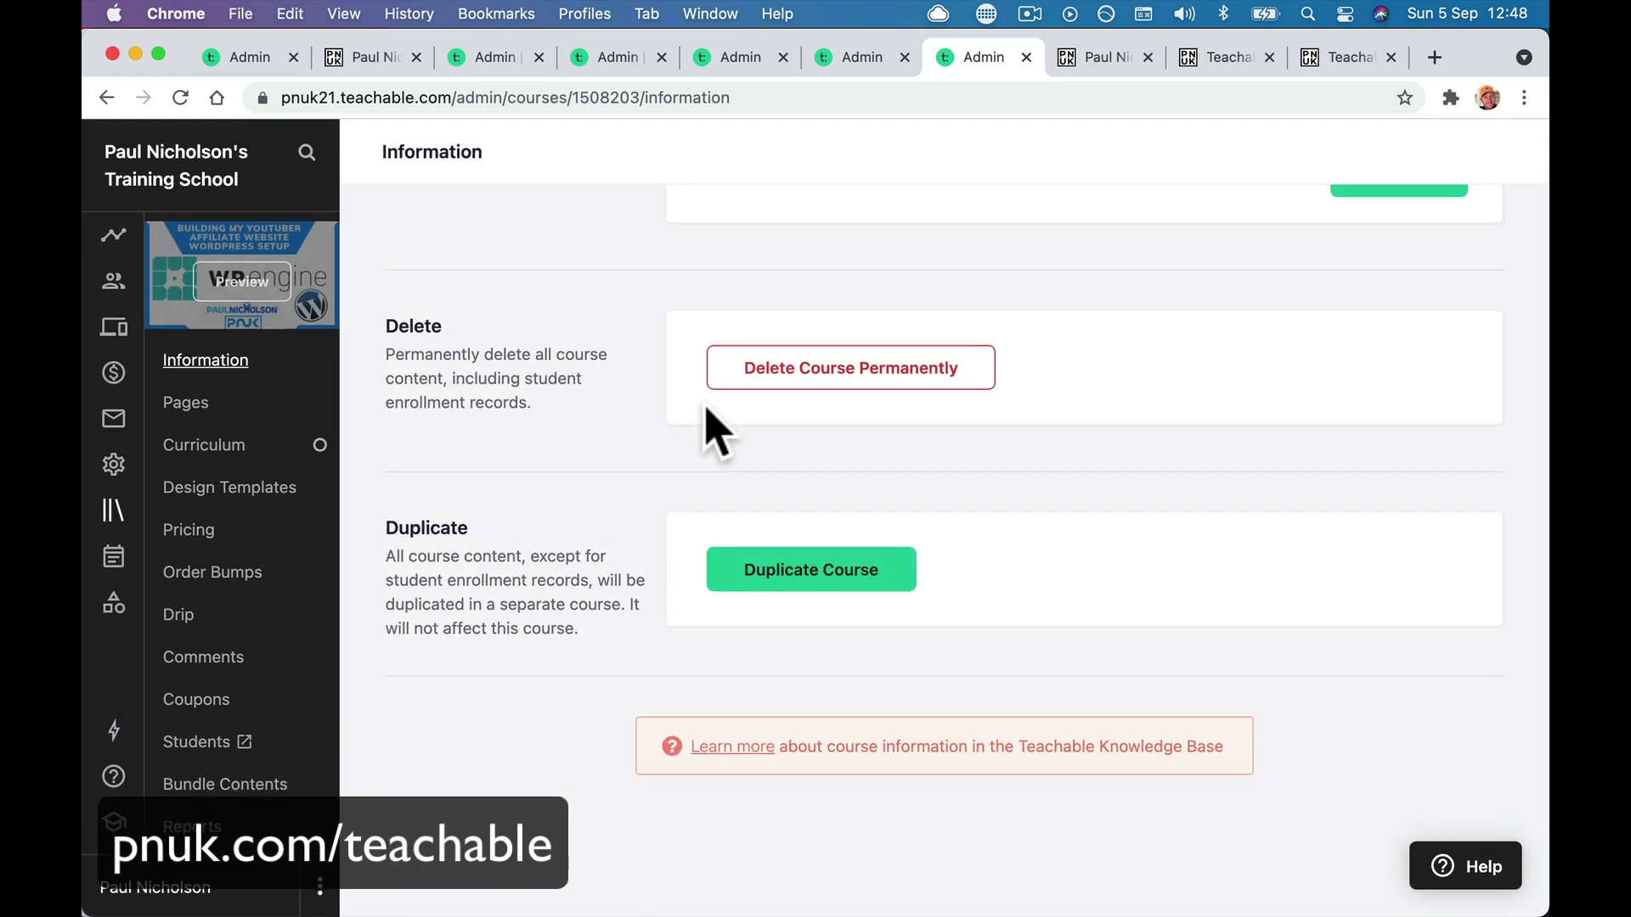
{"action": "scroll", "coordinate": [728, 444], "scroll_direction": "up", "scroll_amount": 20}
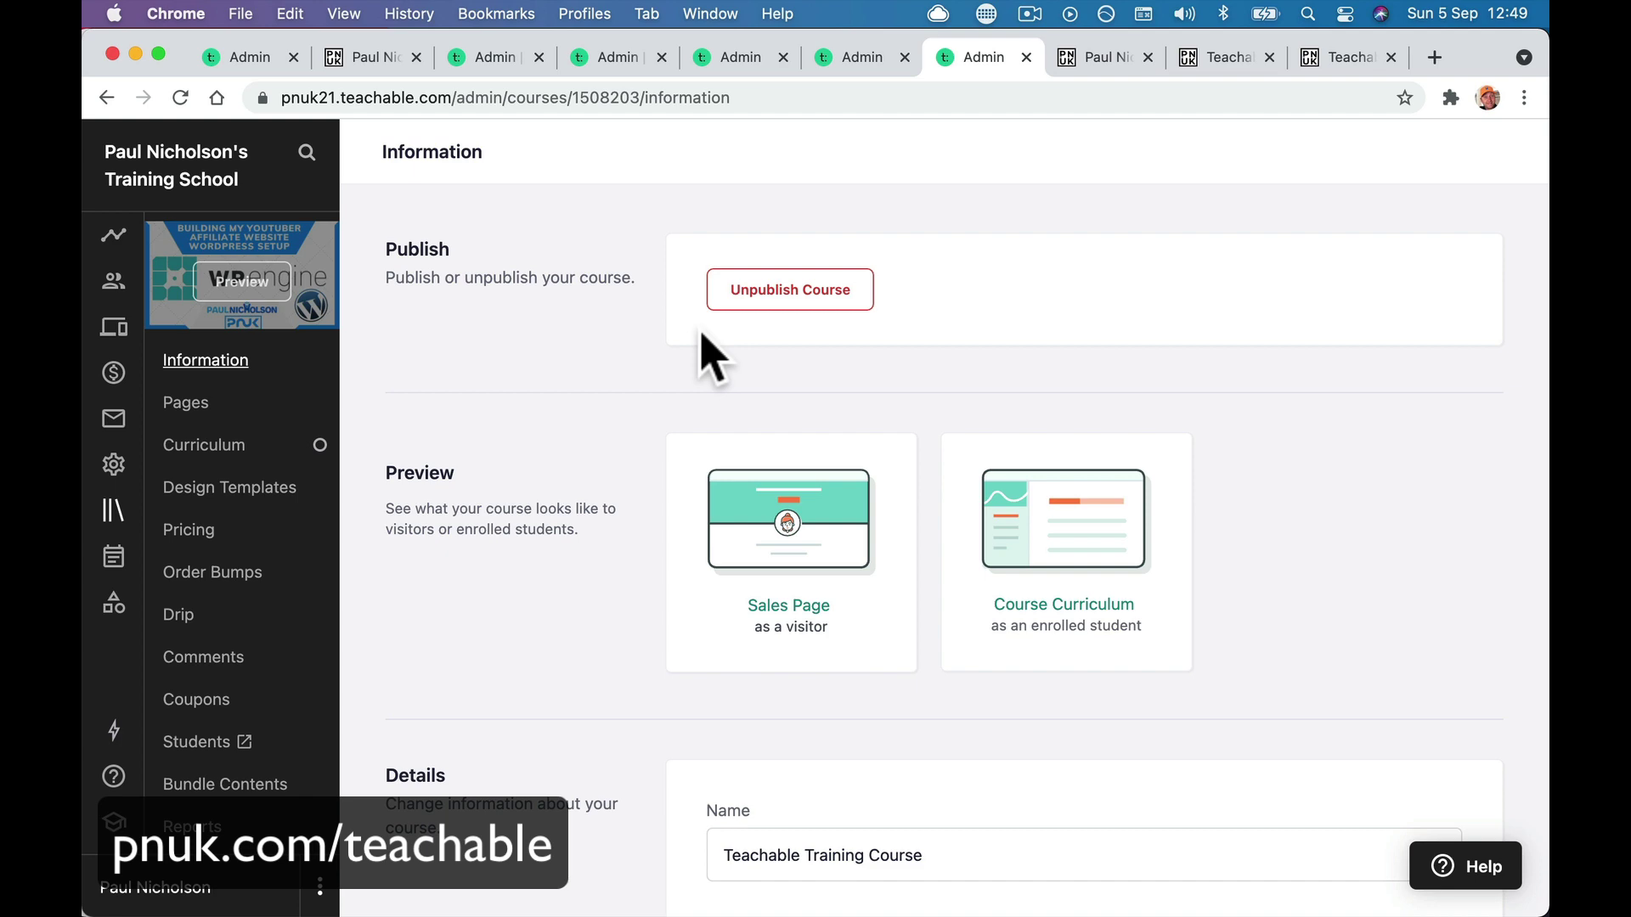
{"action": "scroll", "coordinate": [711, 357], "scroll_direction": "down", "scroll_amount": 15}
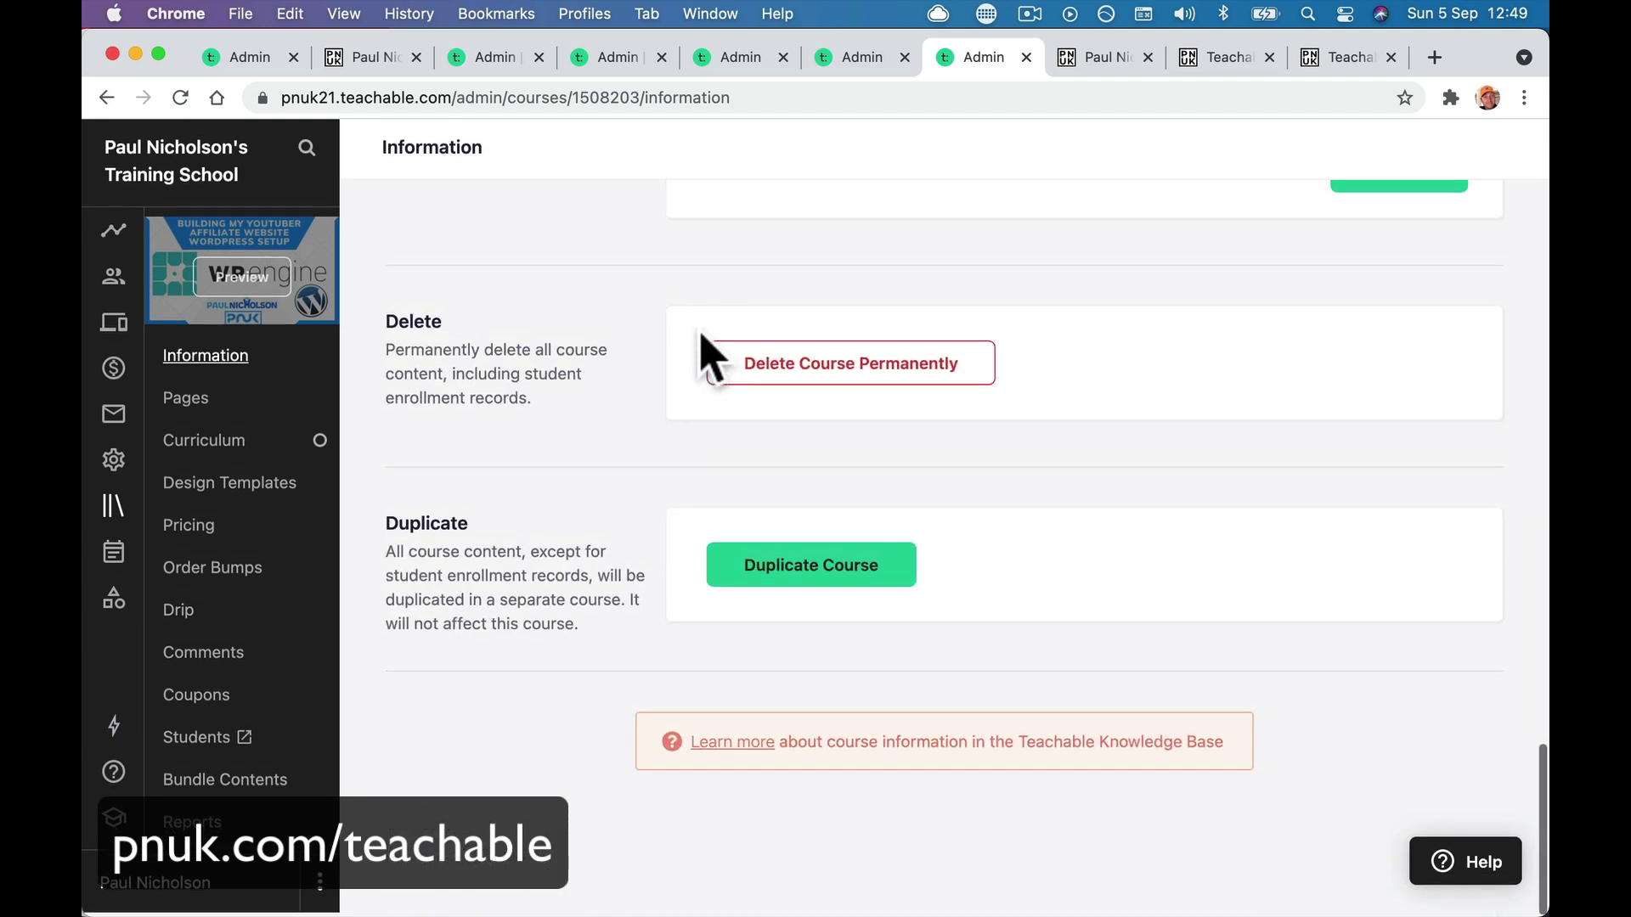
Make a duplicate of the Teachable Training Course and go to the Bundles area.
{"action": "left_click", "coordinate": [779, 571]}
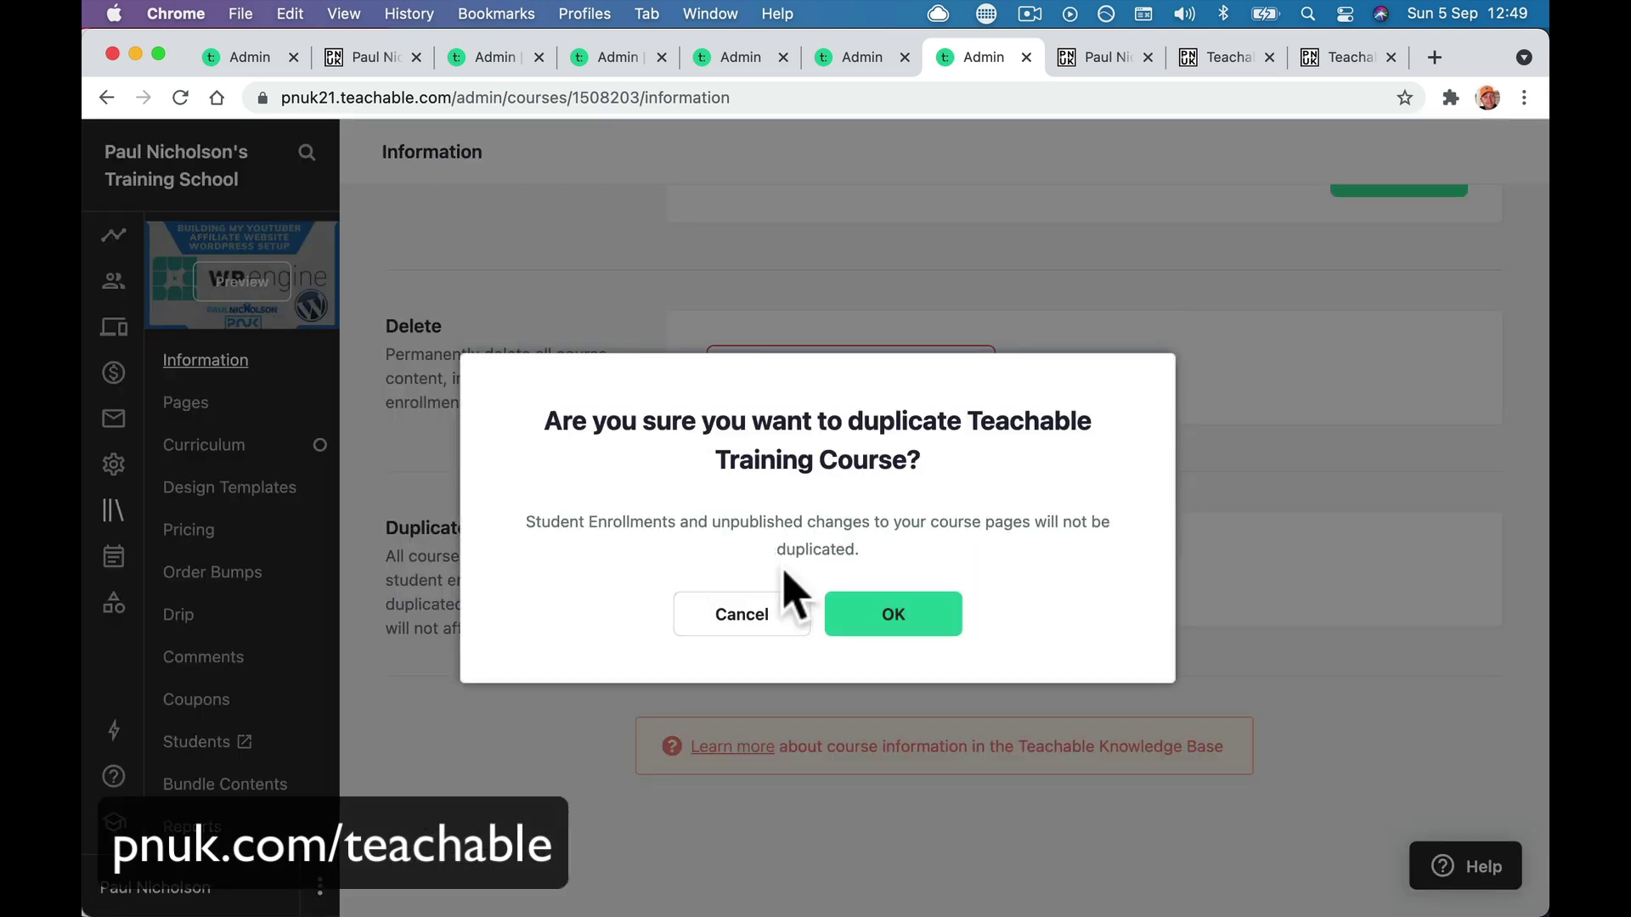
{"action": "left_click", "coordinate": [858, 614]}
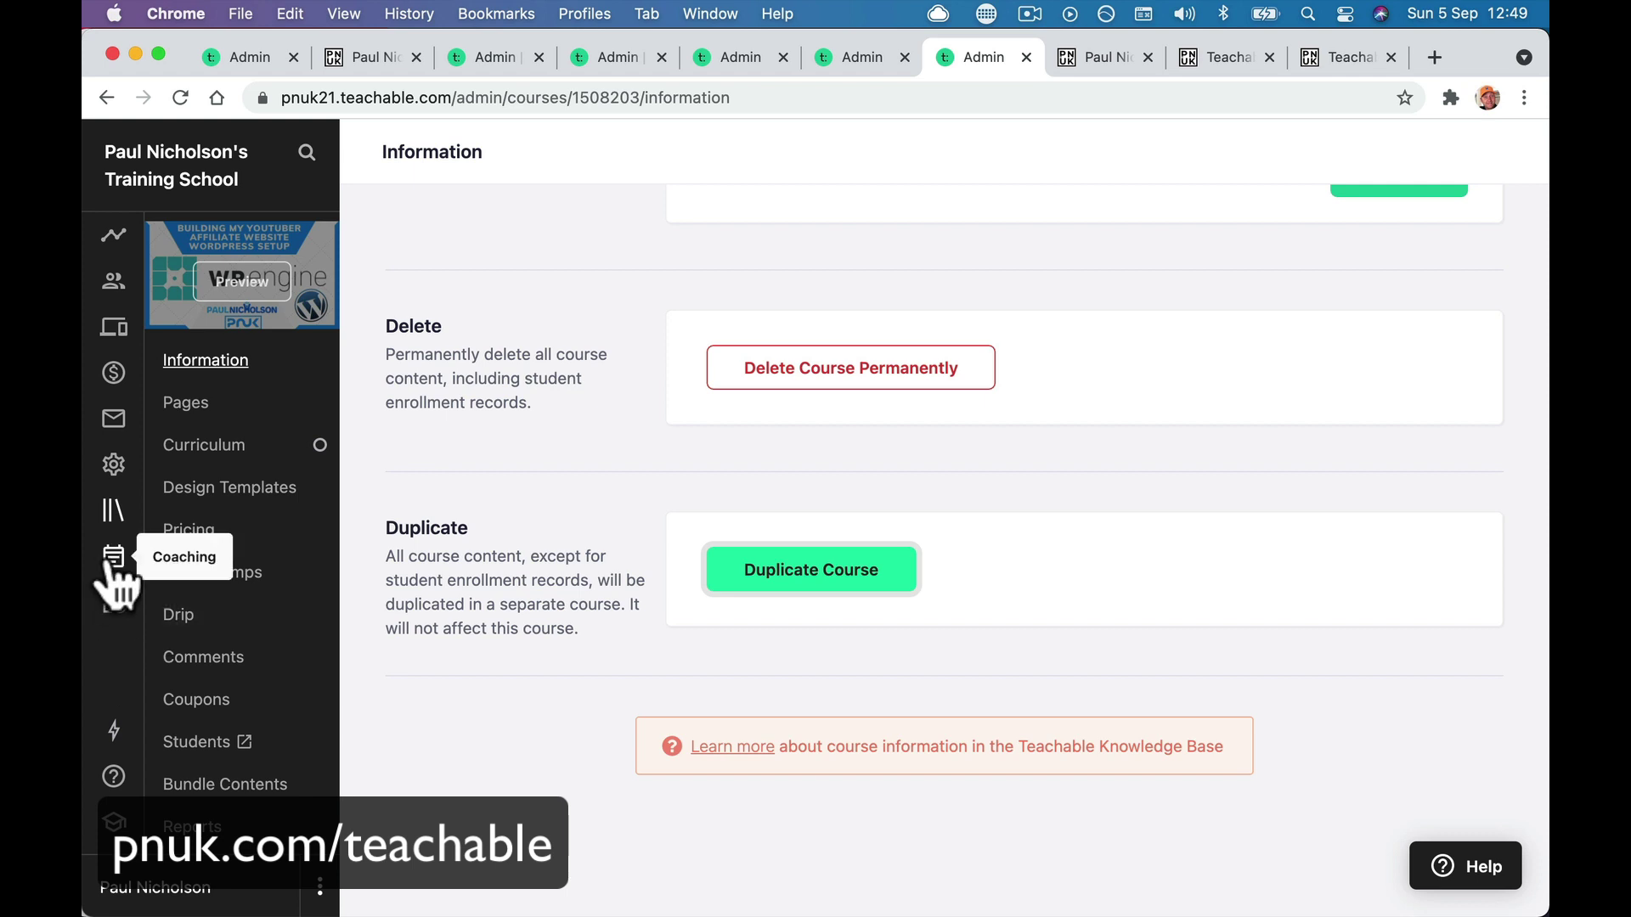
{"action": "left_click", "coordinate": [113, 605]}
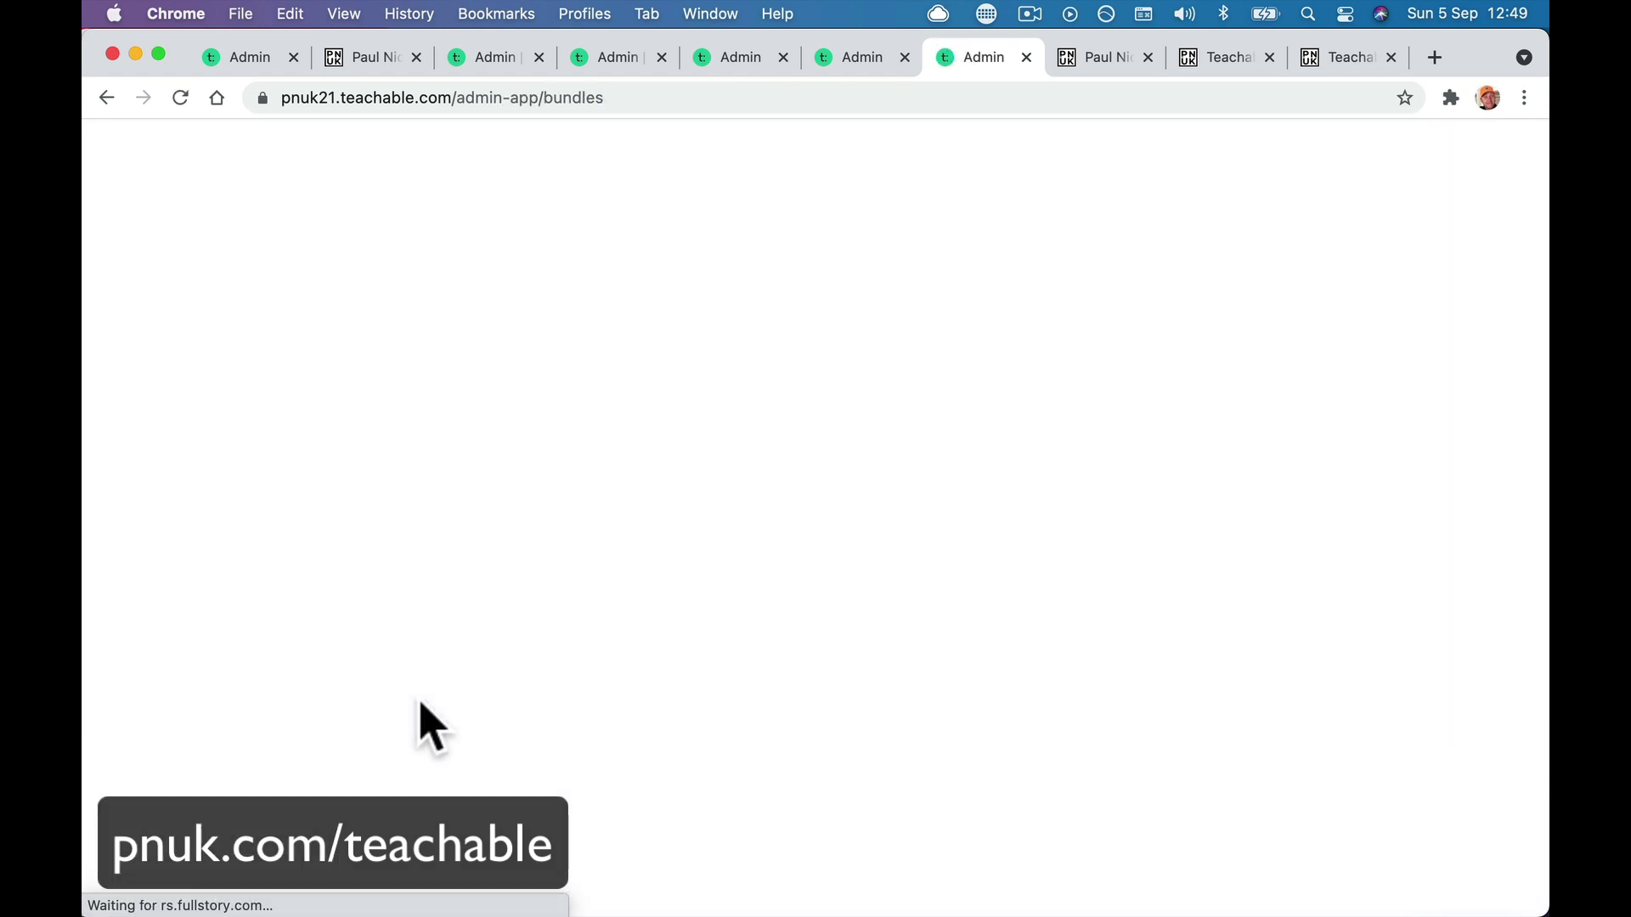
Start a new bundle named 'Training Bundle'.
{"action": "left_click", "coordinate": [917, 445]}
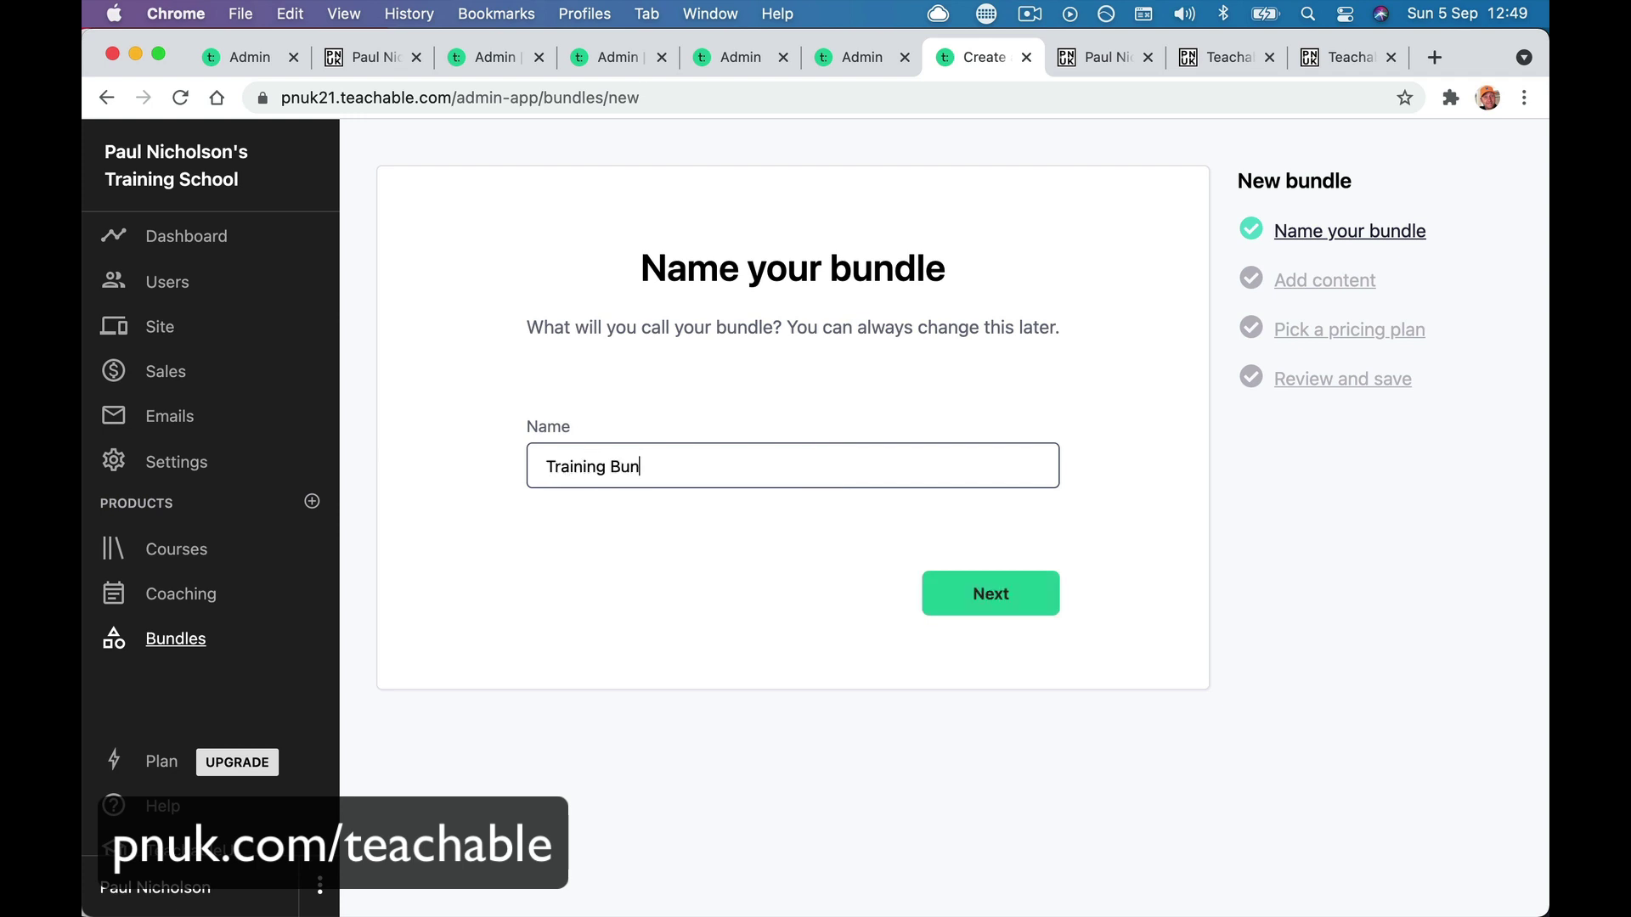
{"action": "left_click", "coordinate": [1052, 602]}
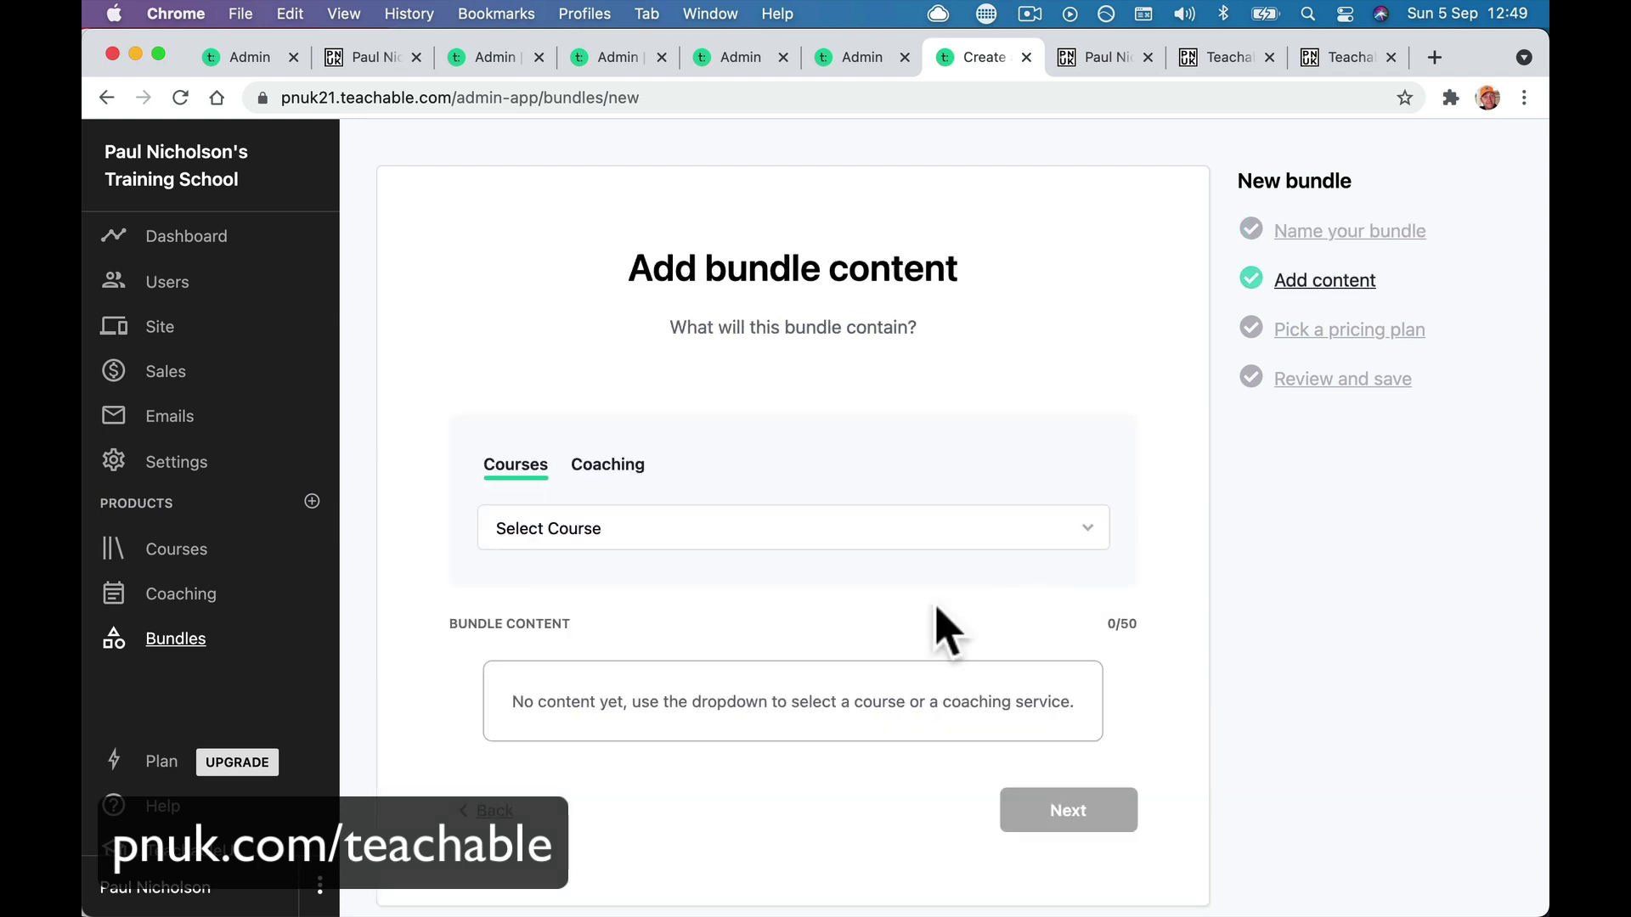
{"action": "scroll", "coordinate": [786, 688], "scroll_direction": "down", "scroll_amount": 1}
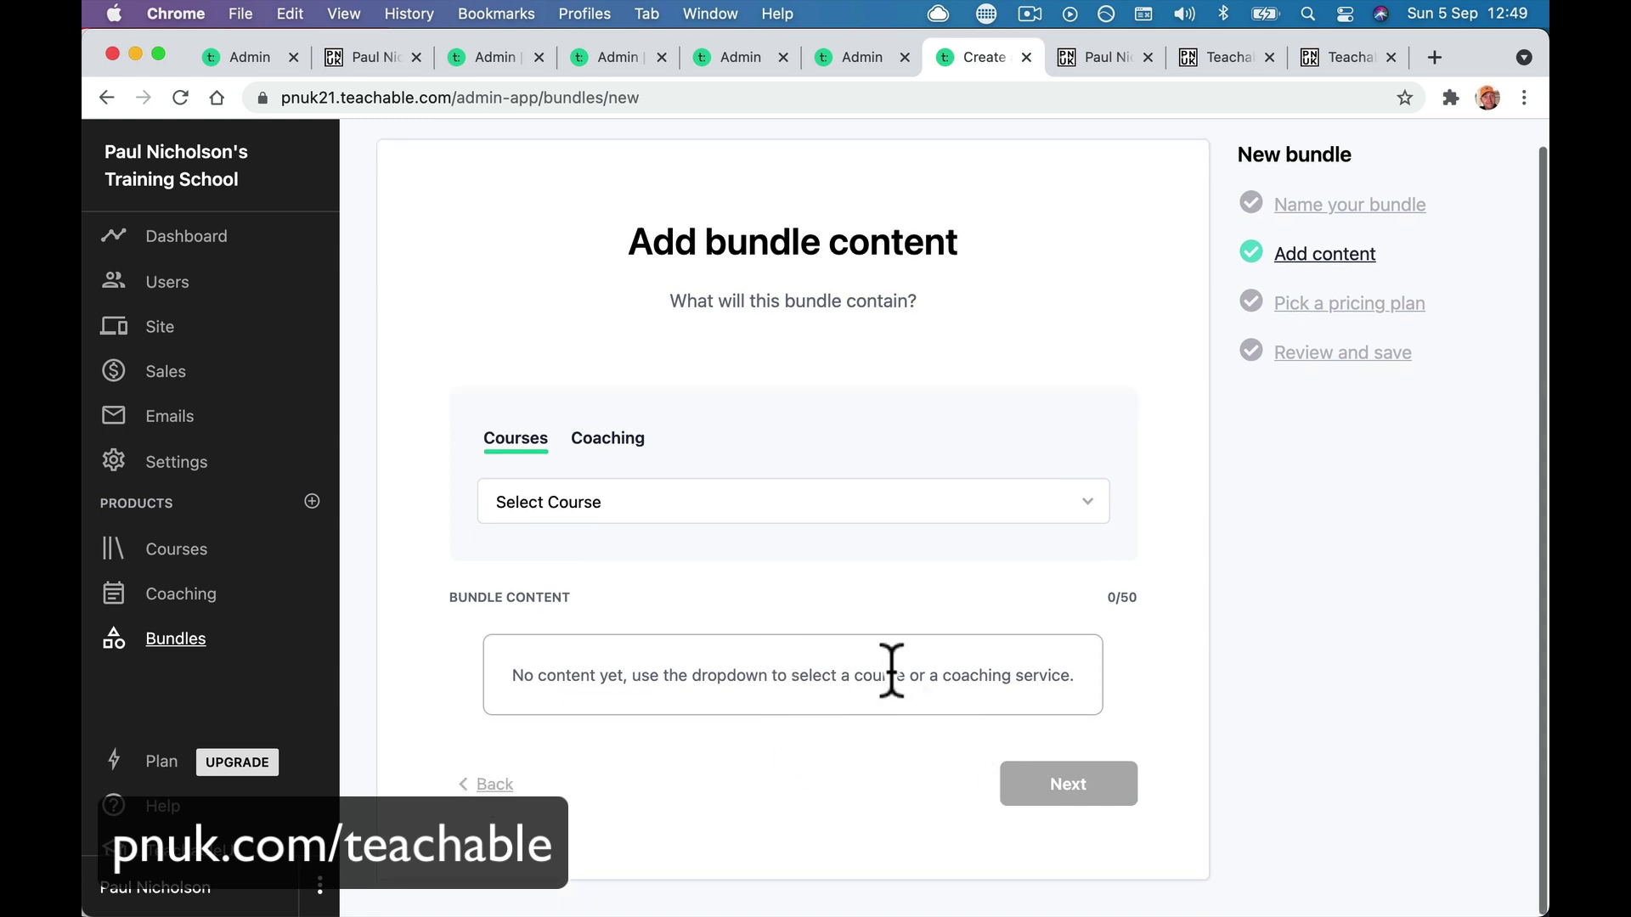
{"action": "triple_click", "coordinate": [773, 676]}
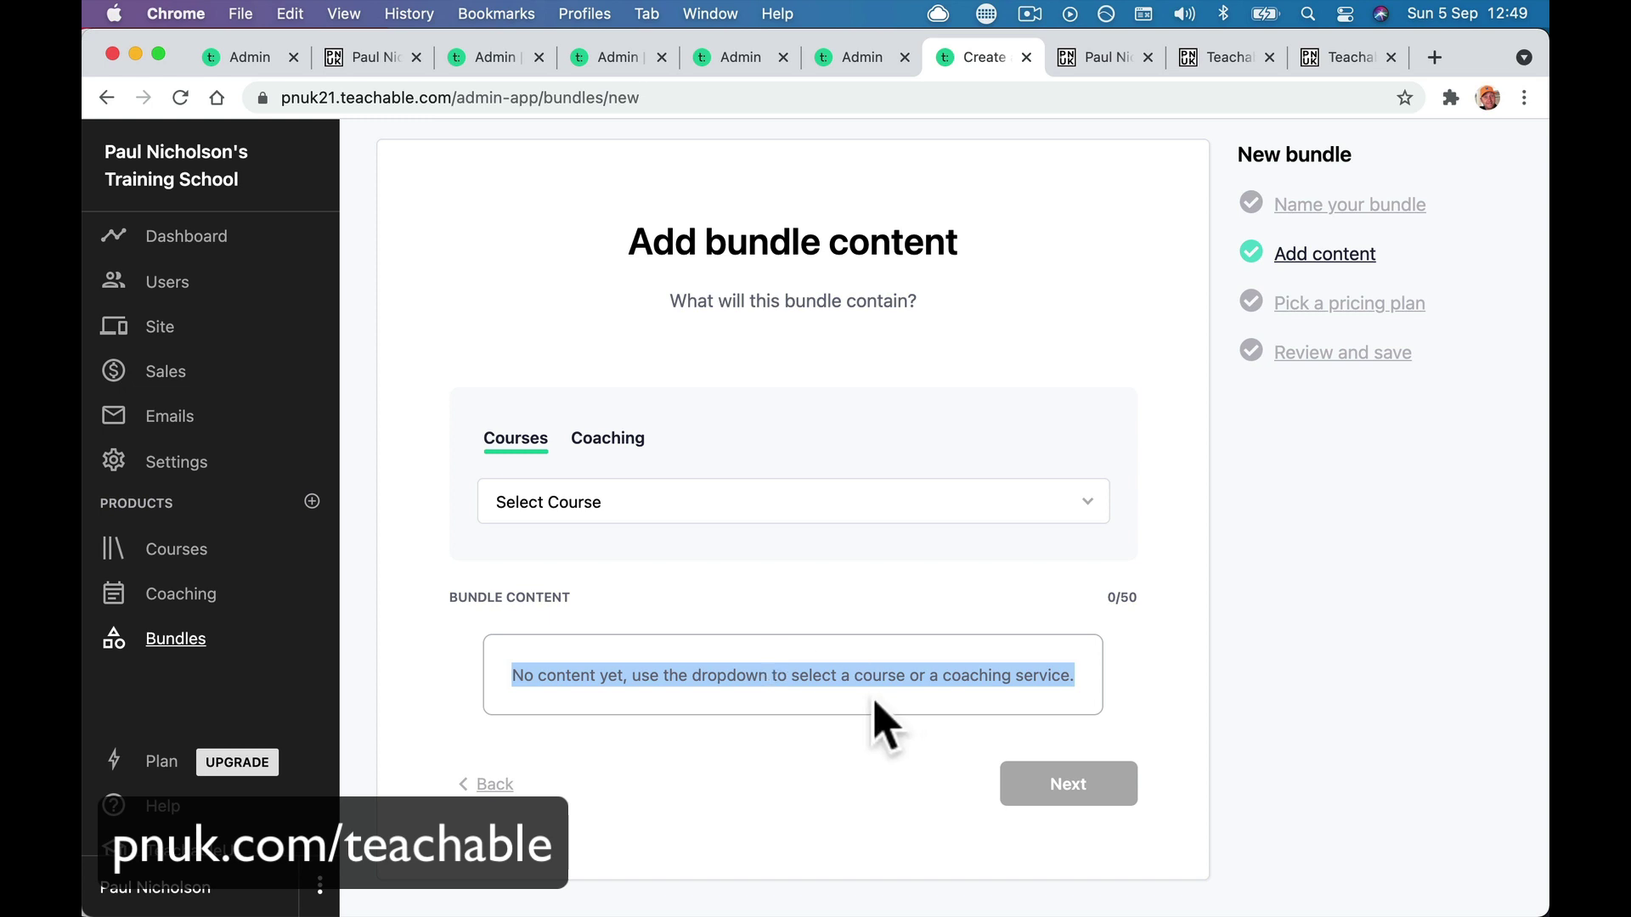
{"action": "left_click", "coordinate": [840, 664]}
{"action": "triple_click", "coordinate": [840, 663]}
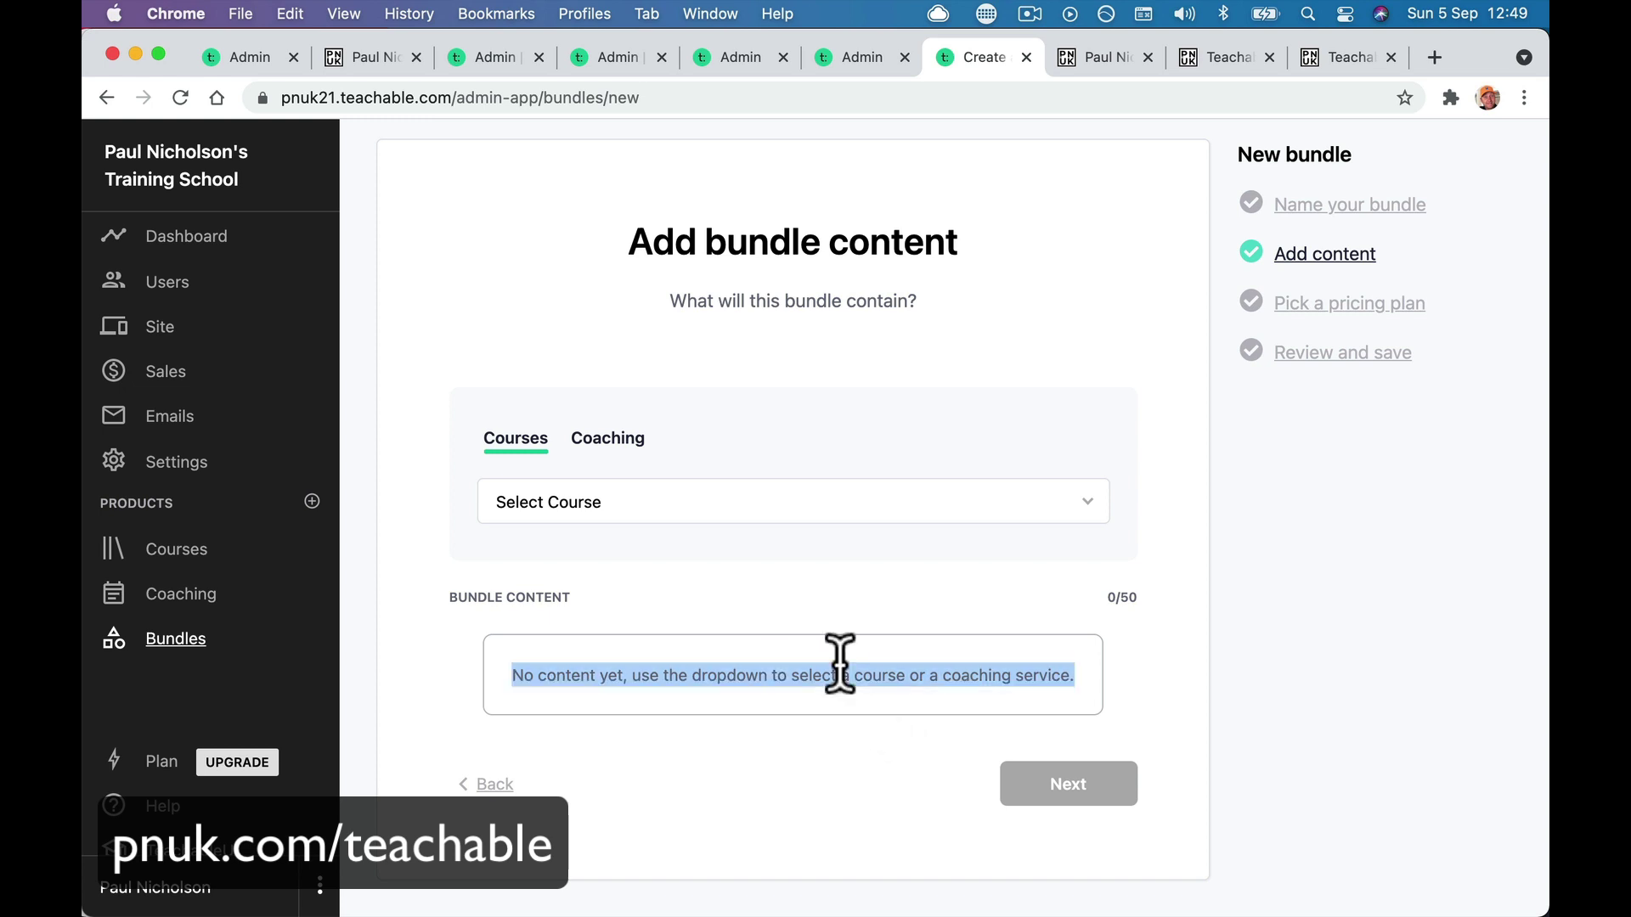
Add both the original and (1) Teachable Training Course to the bundle.
{"action": "left_click", "coordinate": [899, 514]}
{"action": "left_click", "coordinate": [890, 528]}
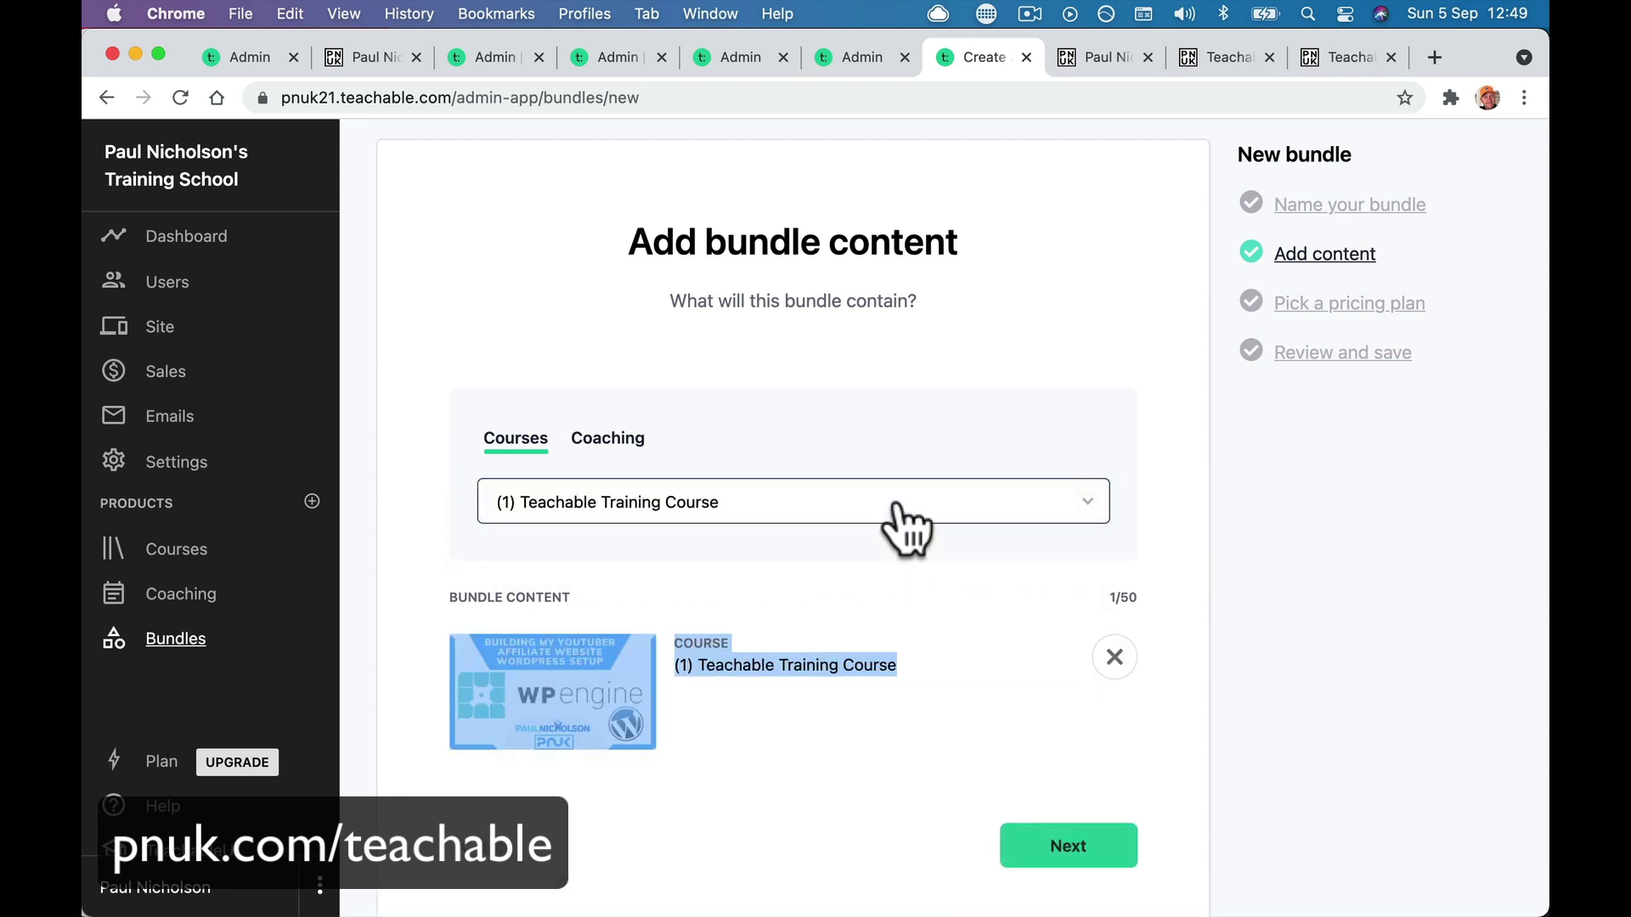
{"action": "left_click", "coordinate": [900, 511]}
{"action": "left_click", "coordinate": [897, 526]}
{"action": "scroll", "coordinate": [965, 776], "scroll_direction": "down", "scroll_amount": 5}
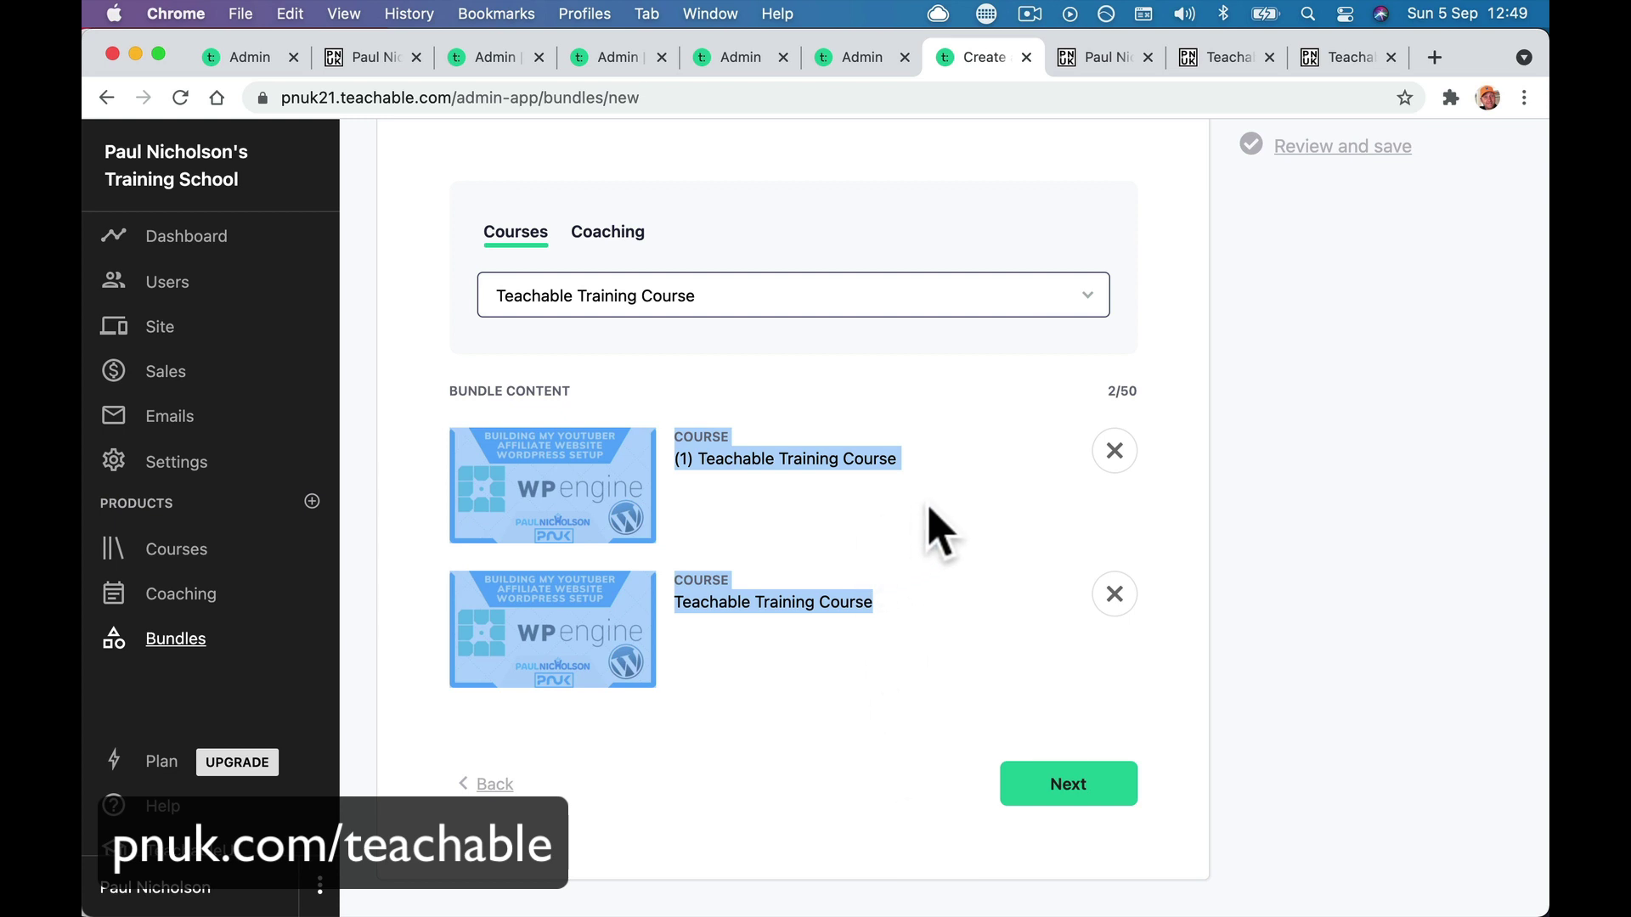
{"action": "scroll", "coordinate": [930, 530], "scroll_direction": "up", "scroll_amount": 2}
{"action": "scroll", "coordinate": [959, 620], "scroll_direction": "down", "scroll_amount": 3}
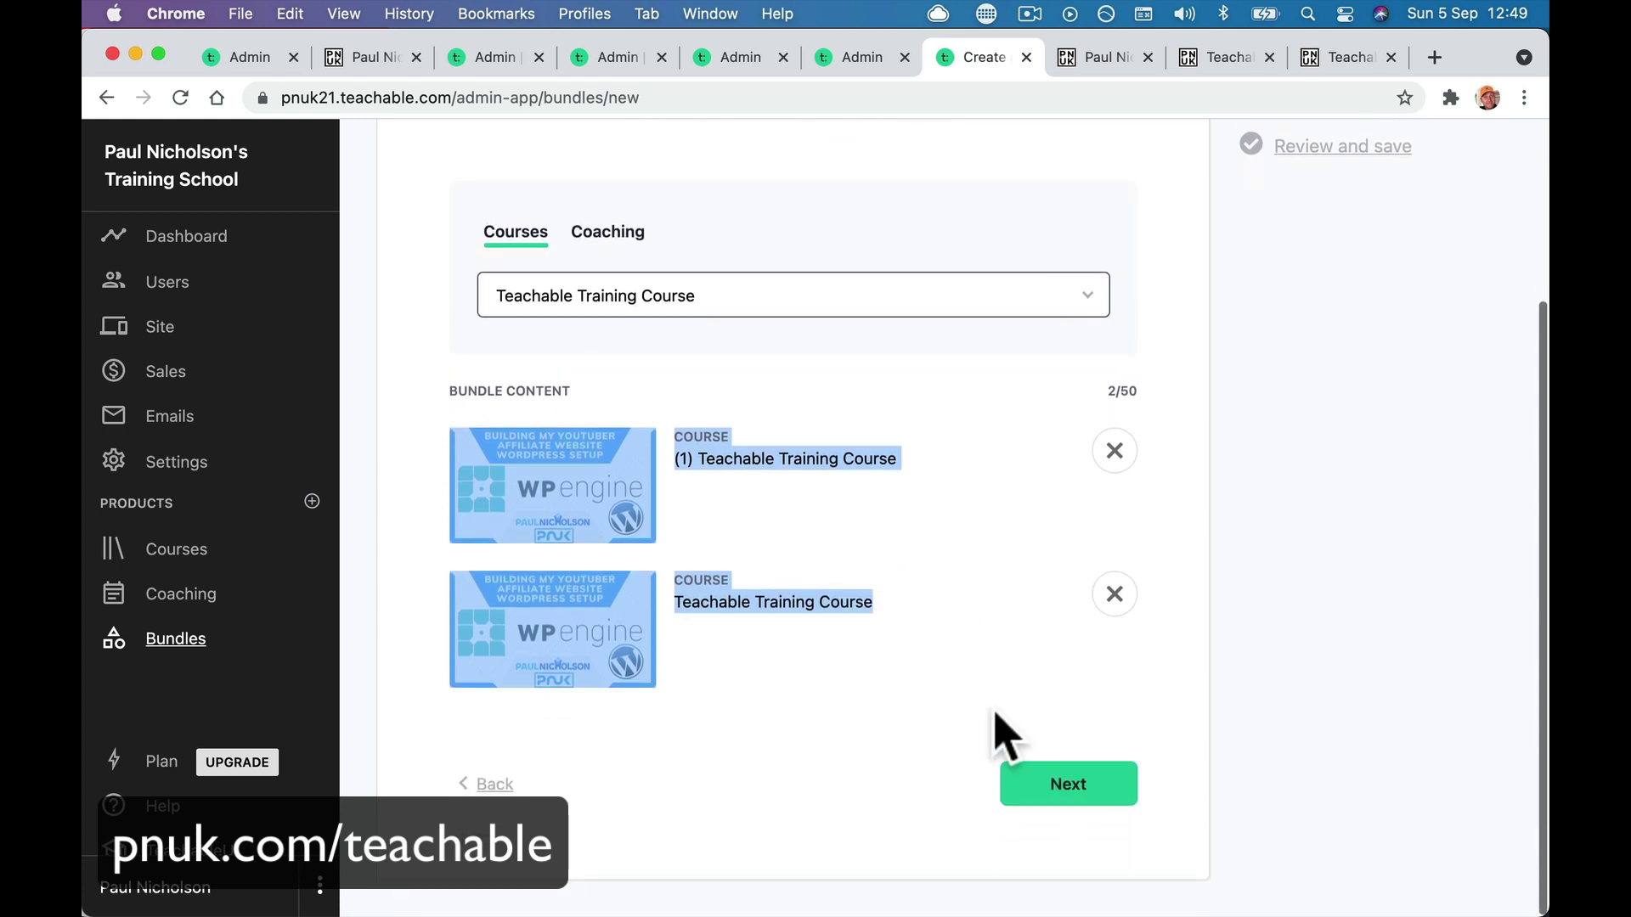
{"action": "left_click", "coordinate": [1023, 790]}
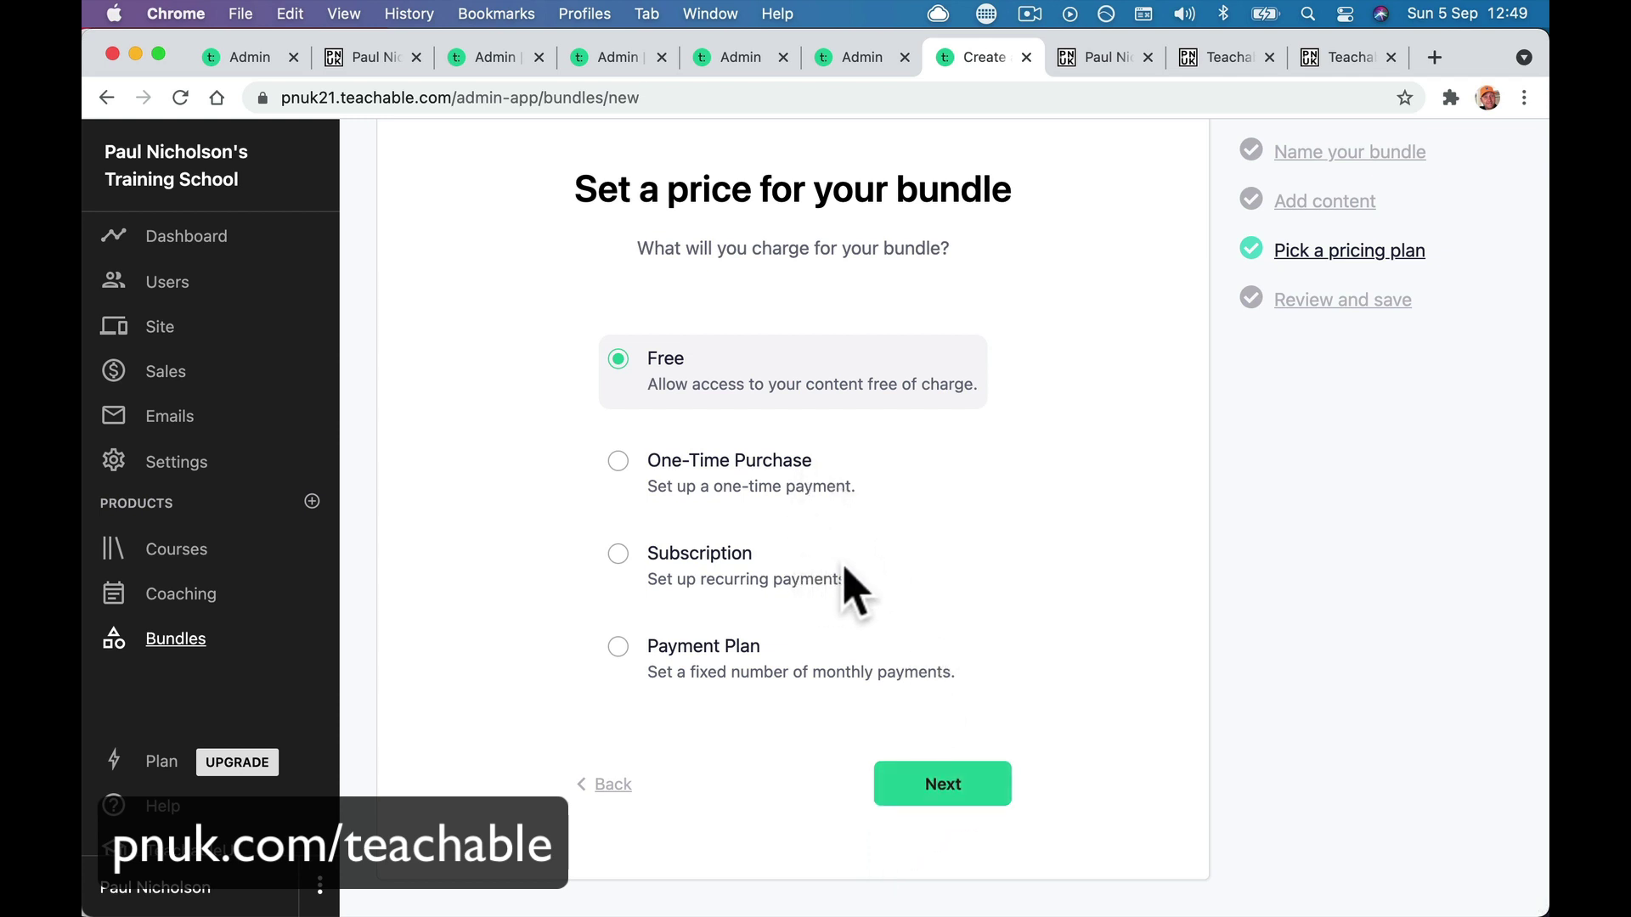
Keep the Training Bundle free, save it and its details, then go to Coaching.
{"action": "left_click", "coordinate": [941, 784]}
{"action": "left_click", "coordinate": [938, 864]}
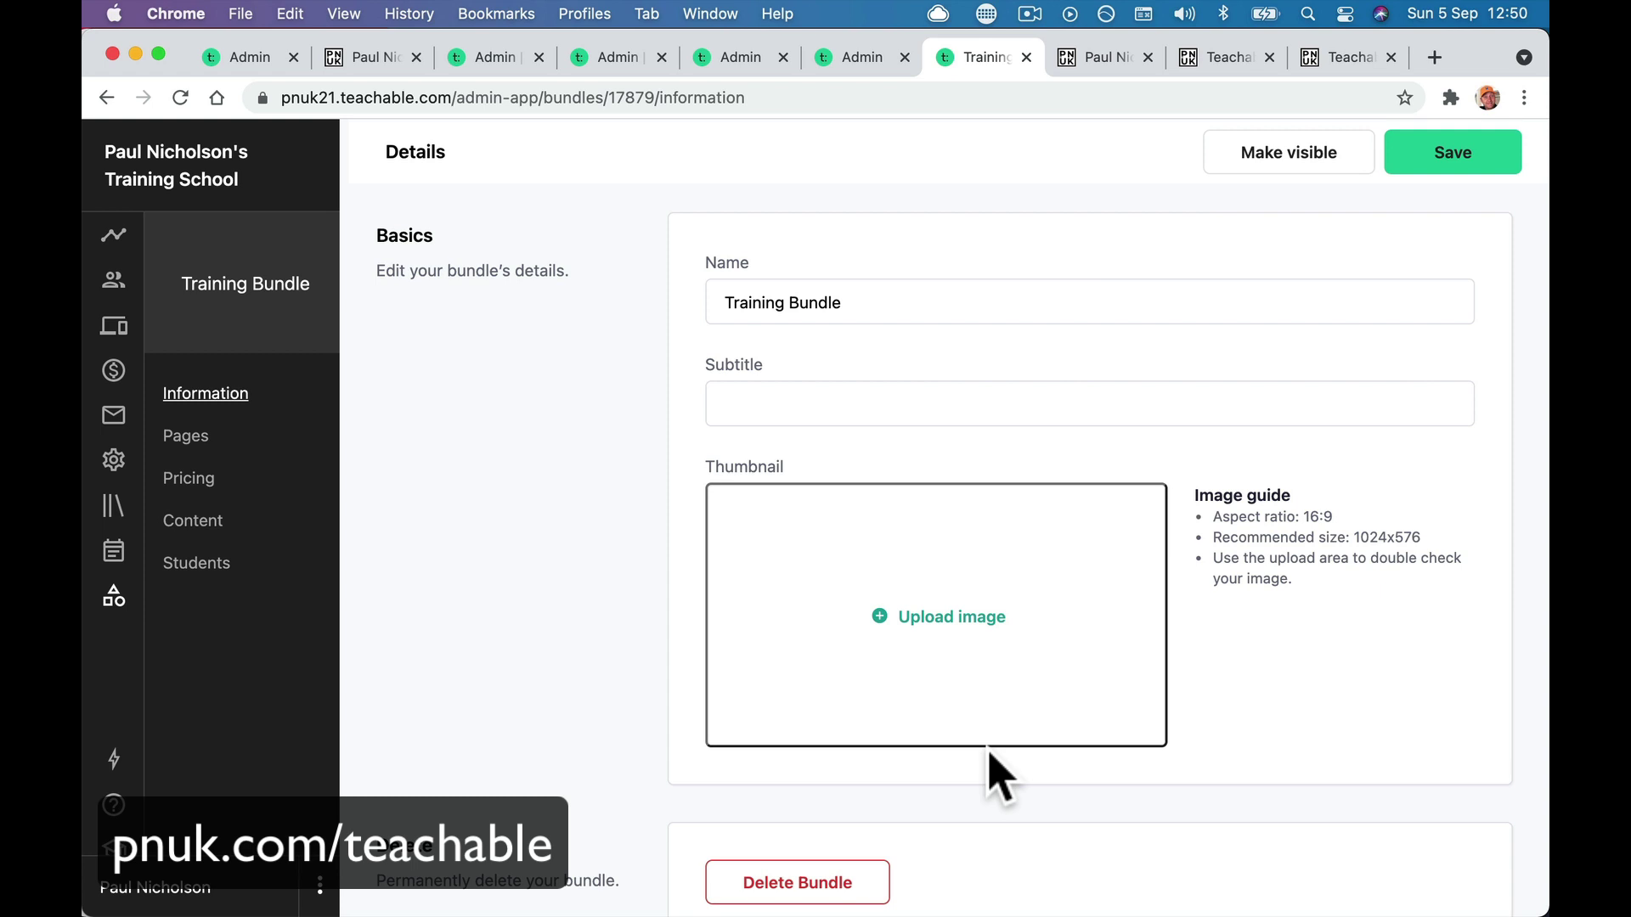
{"action": "left_click", "coordinate": [1444, 166]}
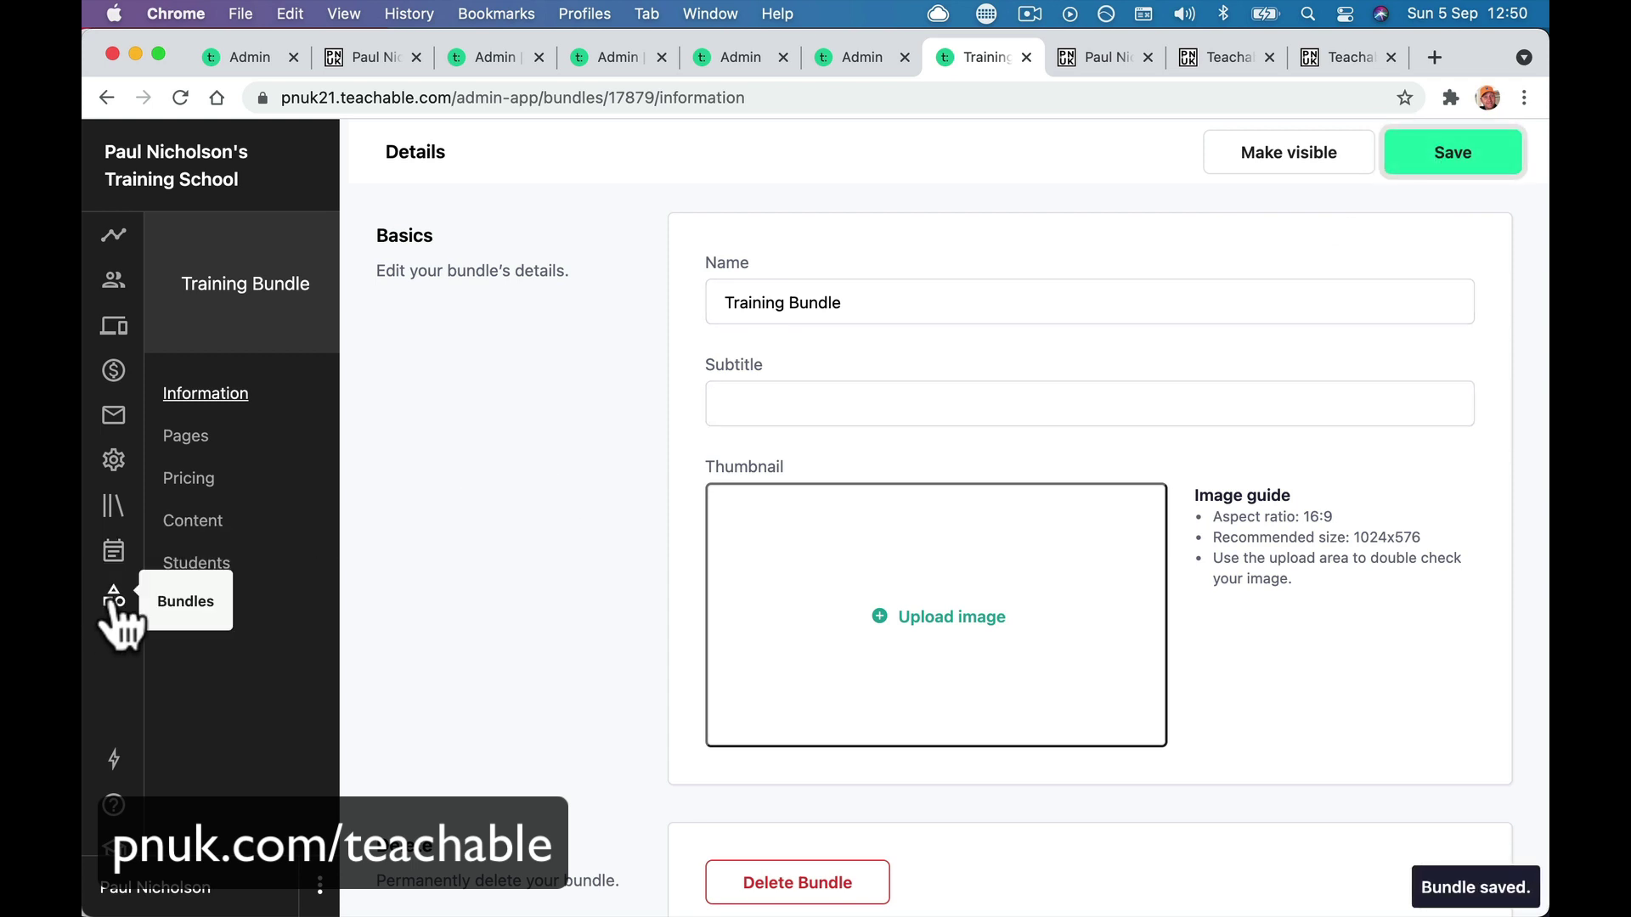
{"action": "left_click", "coordinate": [114, 552]}
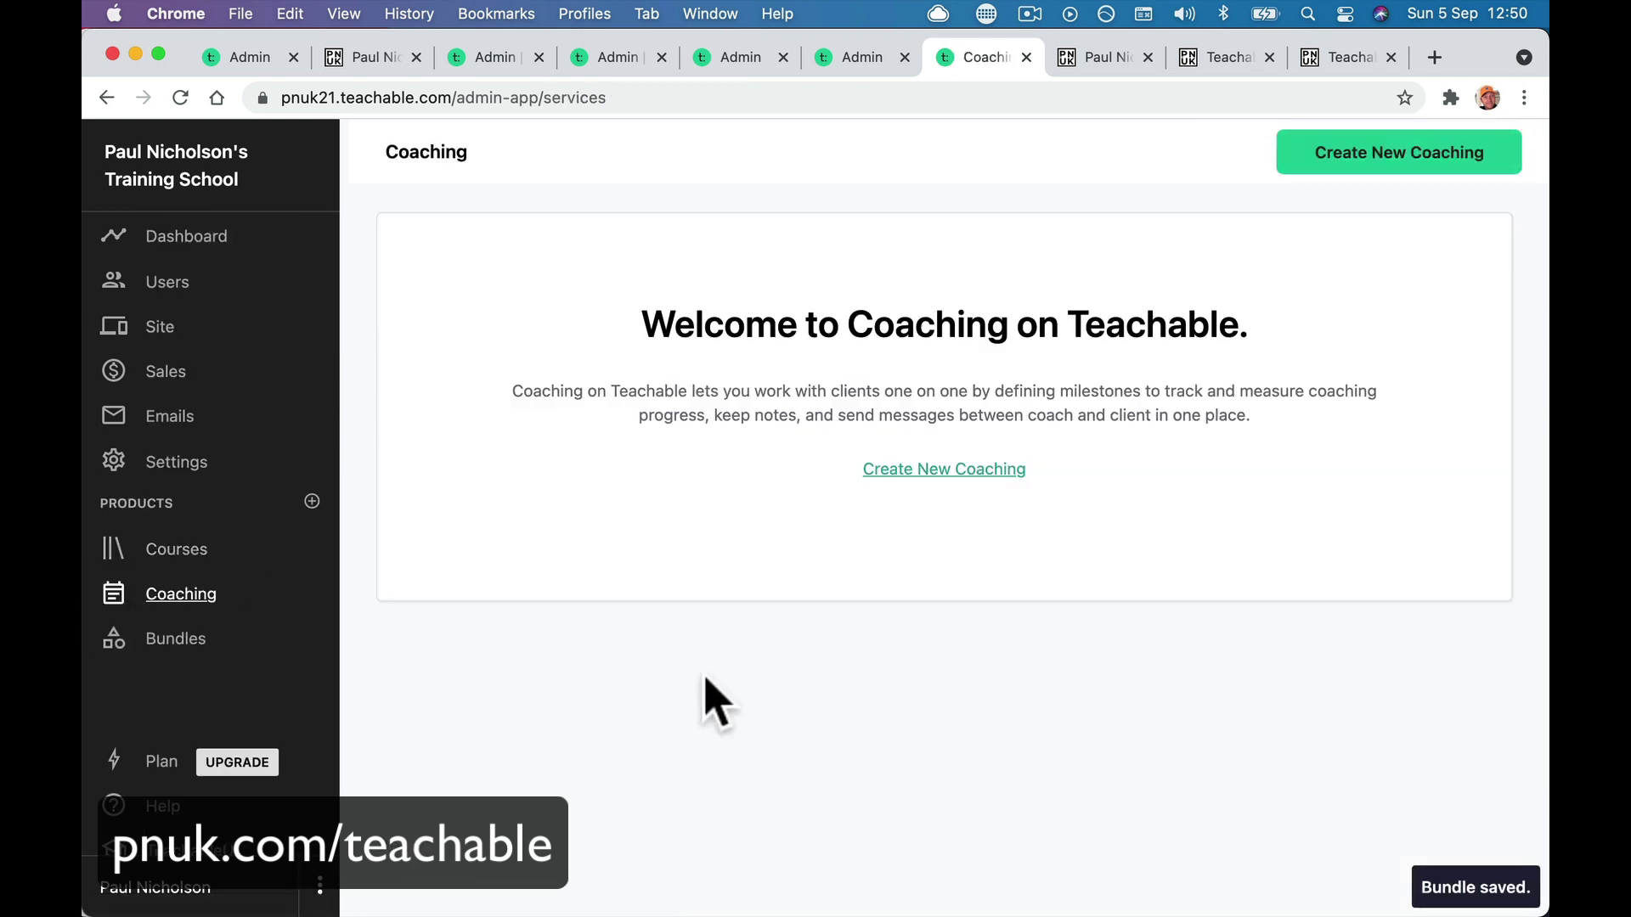
Look at the new coaching form and the Emails and Sales areas, then switch to Safari's course page.
{"action": "left_click", "coordinate": [995, 473]}
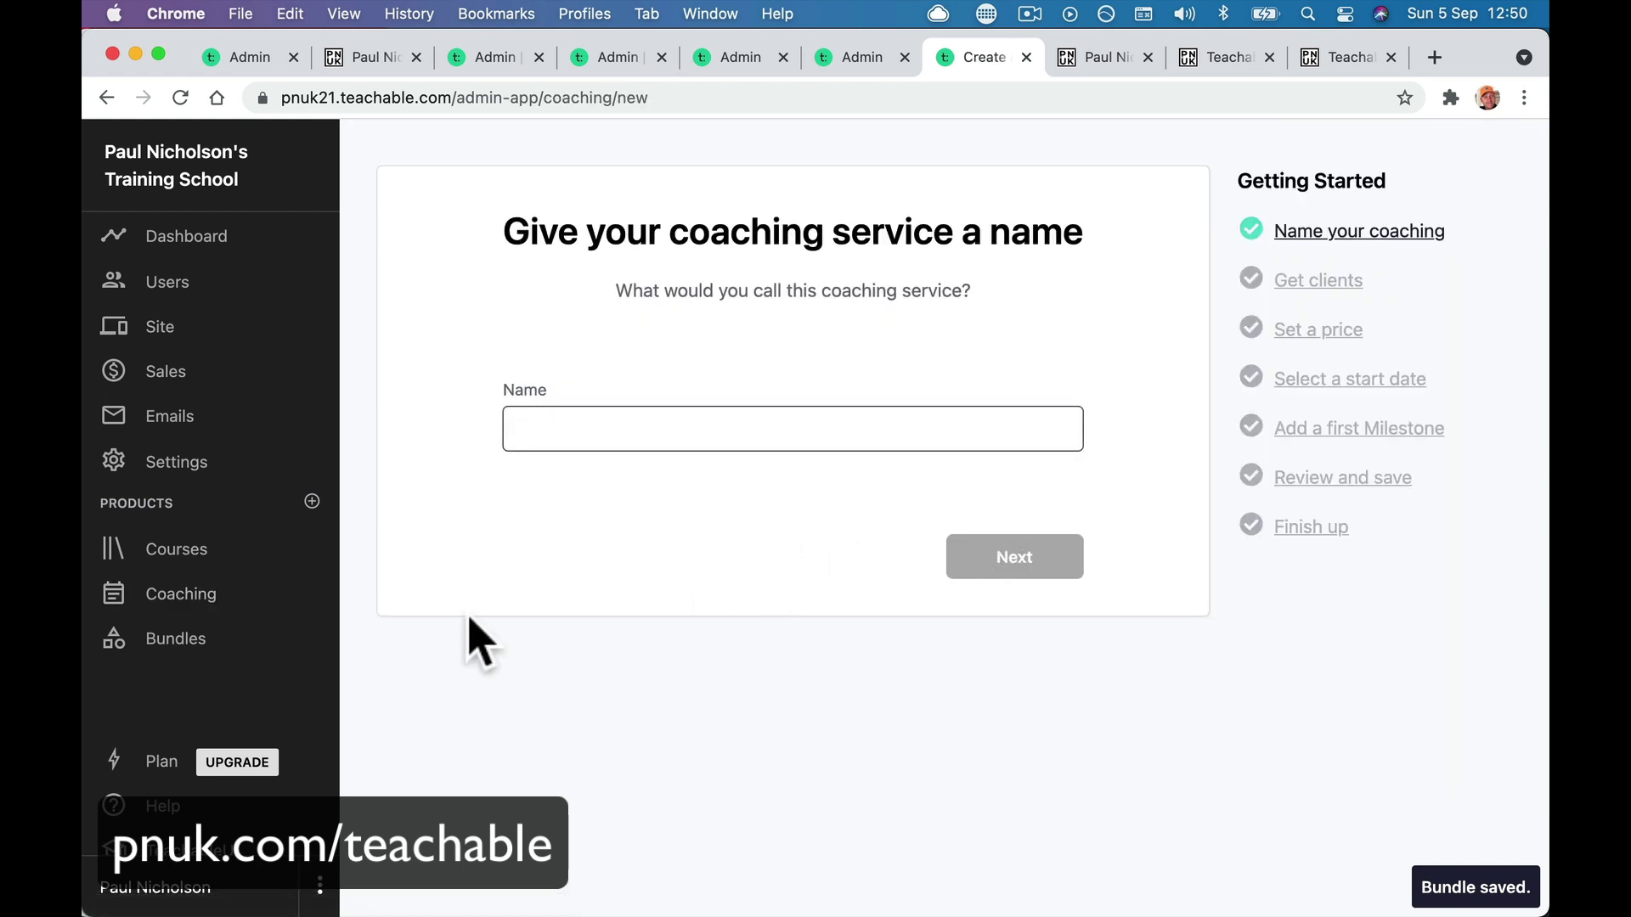
{"action": "left_click", "coordinate": [160, 411]}
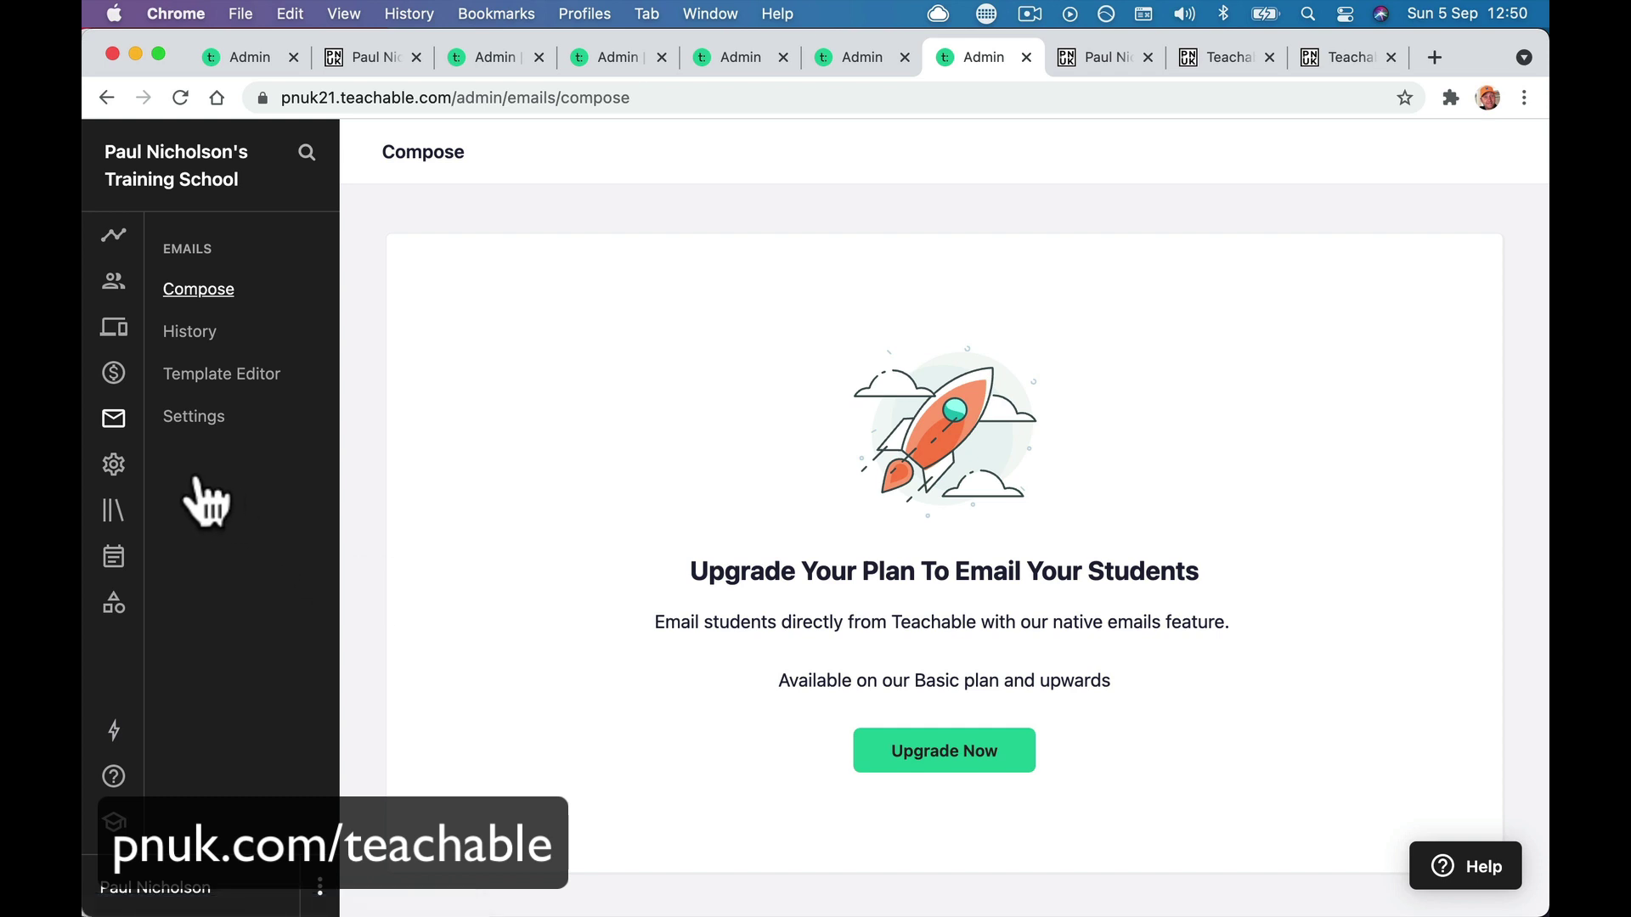
{"action": "left_click", "coordinate": [112, 376]}
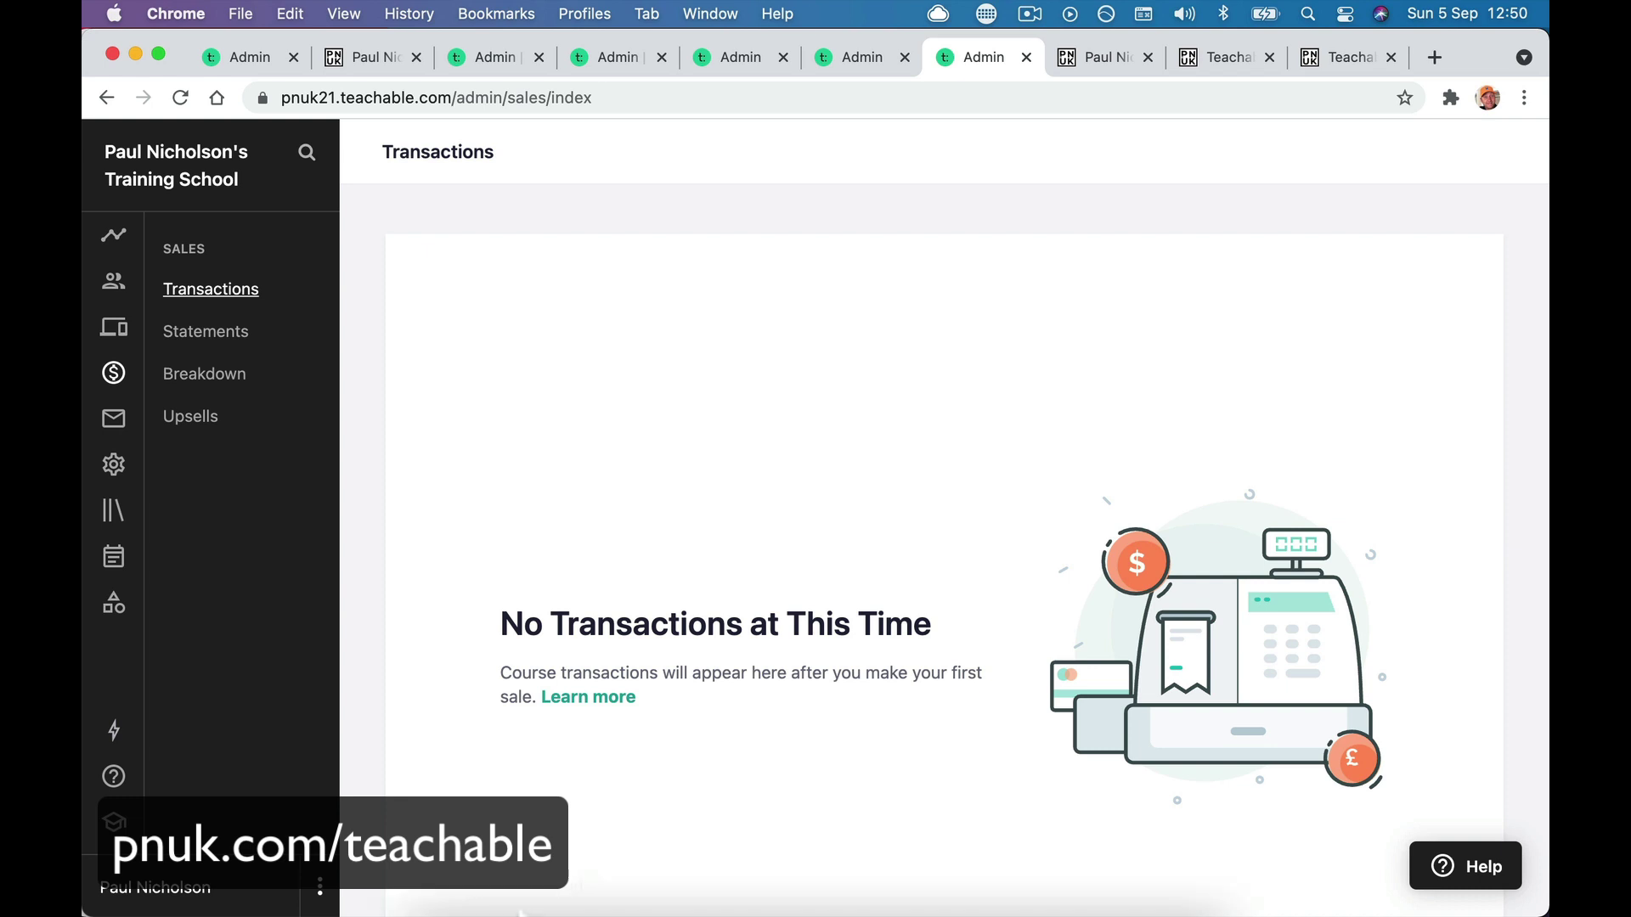
{"action": "left_click", "coordinate": [721, 907]}
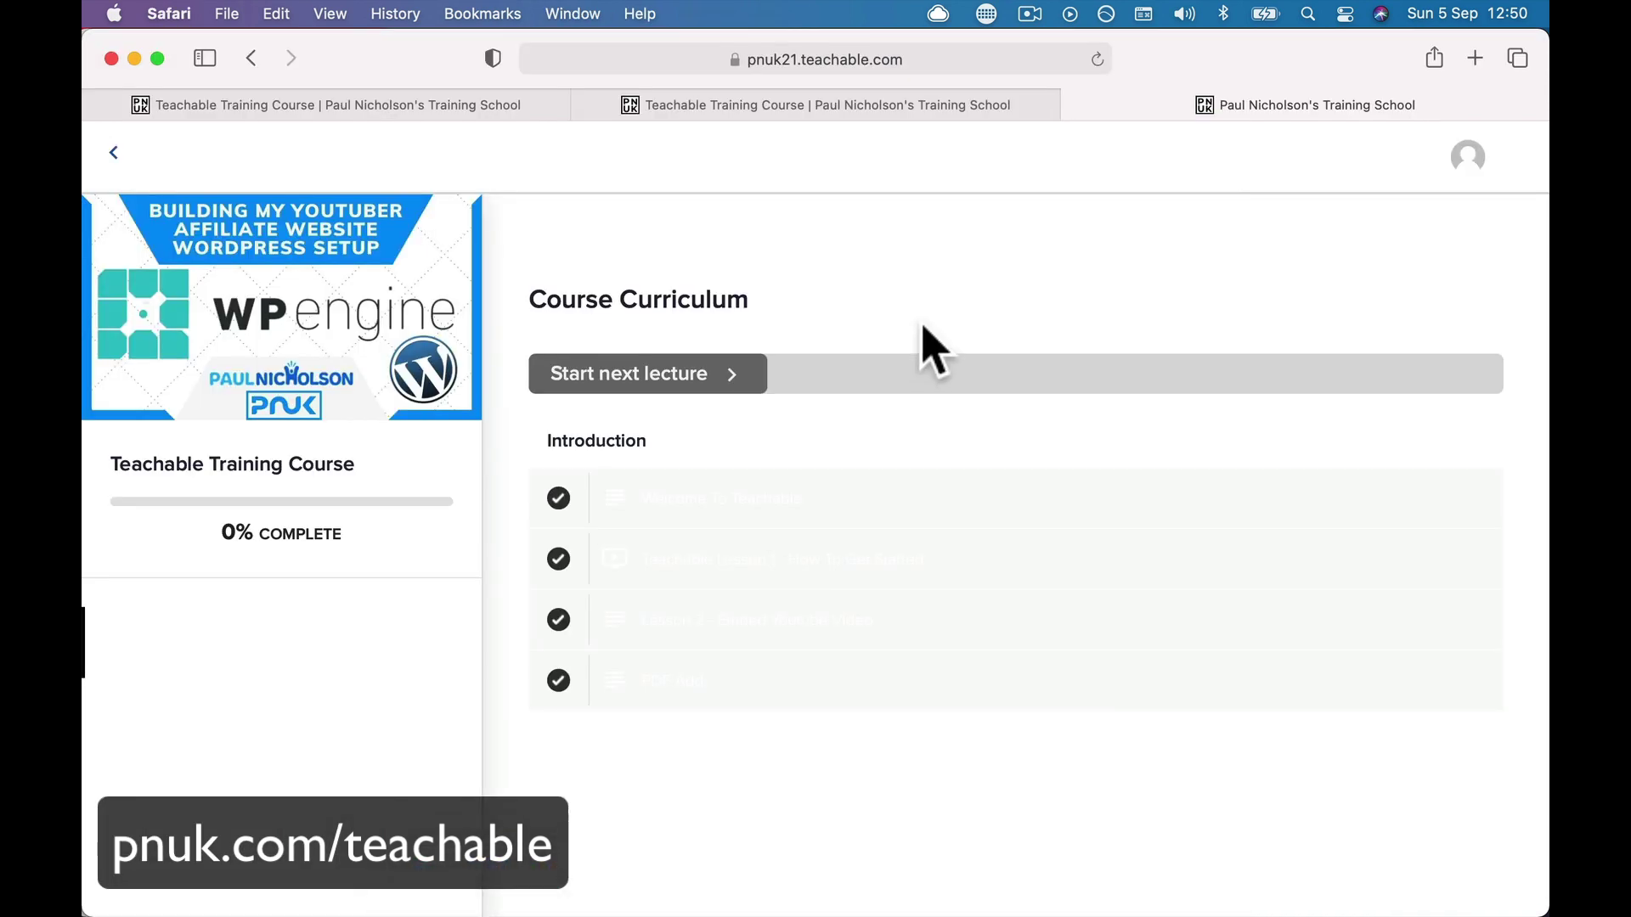
Log out of the student account and scroll through the public Teachable Training Course sales page.
{"action": "left_click", "coordinate": [1462, 160]}
{"action": "left_click", "coordinate": [1414, 365]}
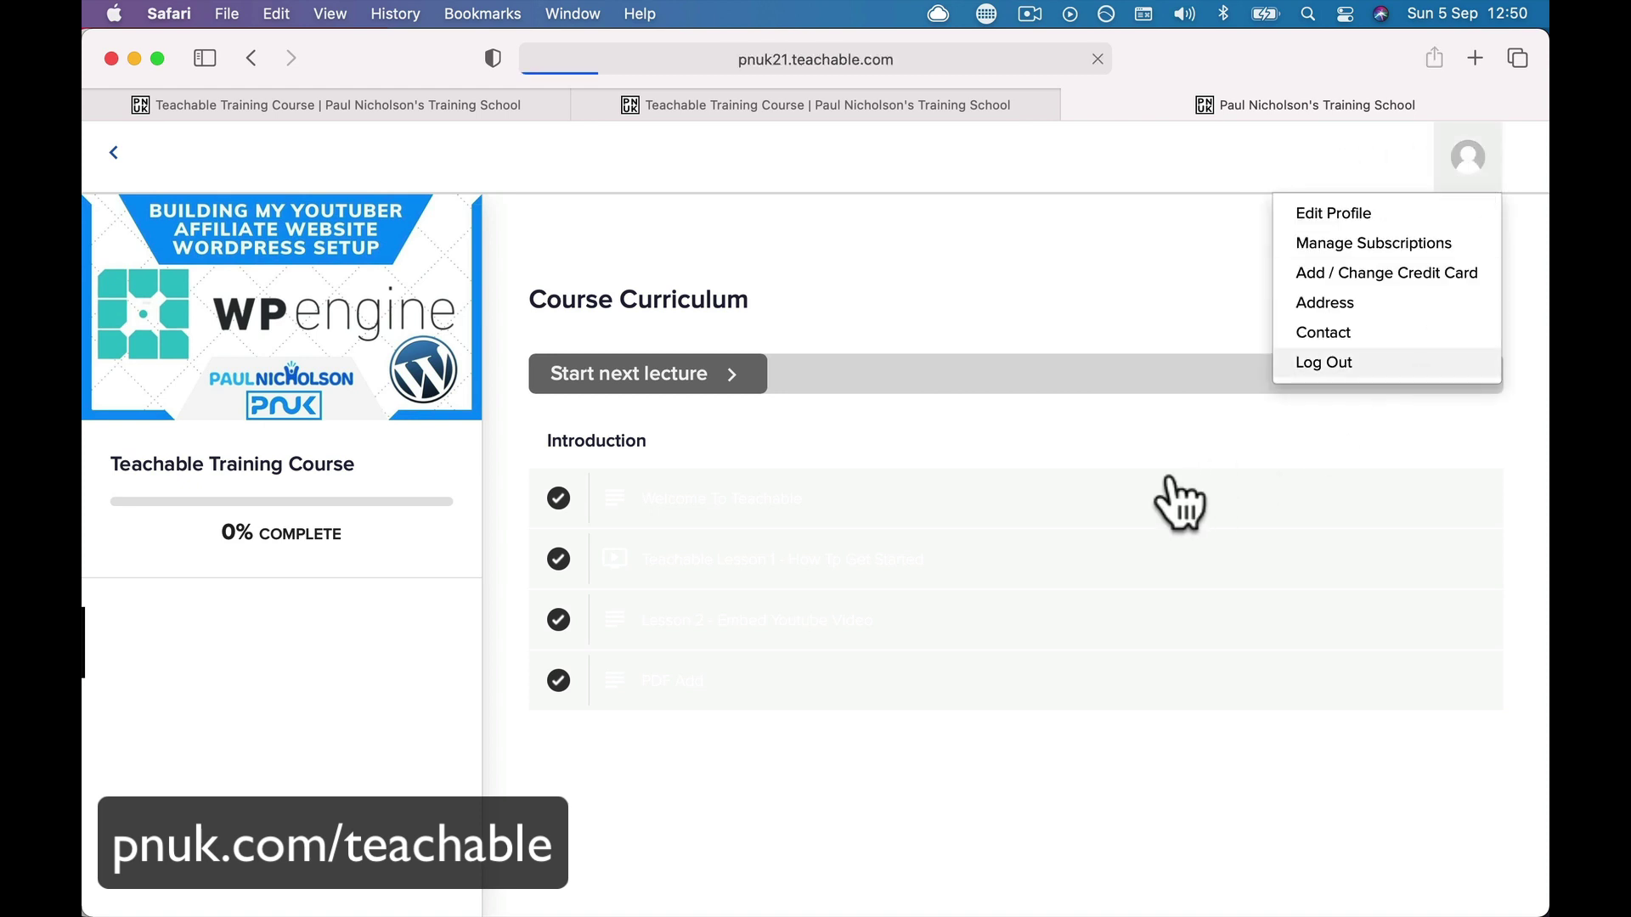
{"action": "scroll", "coordinate": [826, 392], "scroll_direction": "down", "scroll_amount": 10}
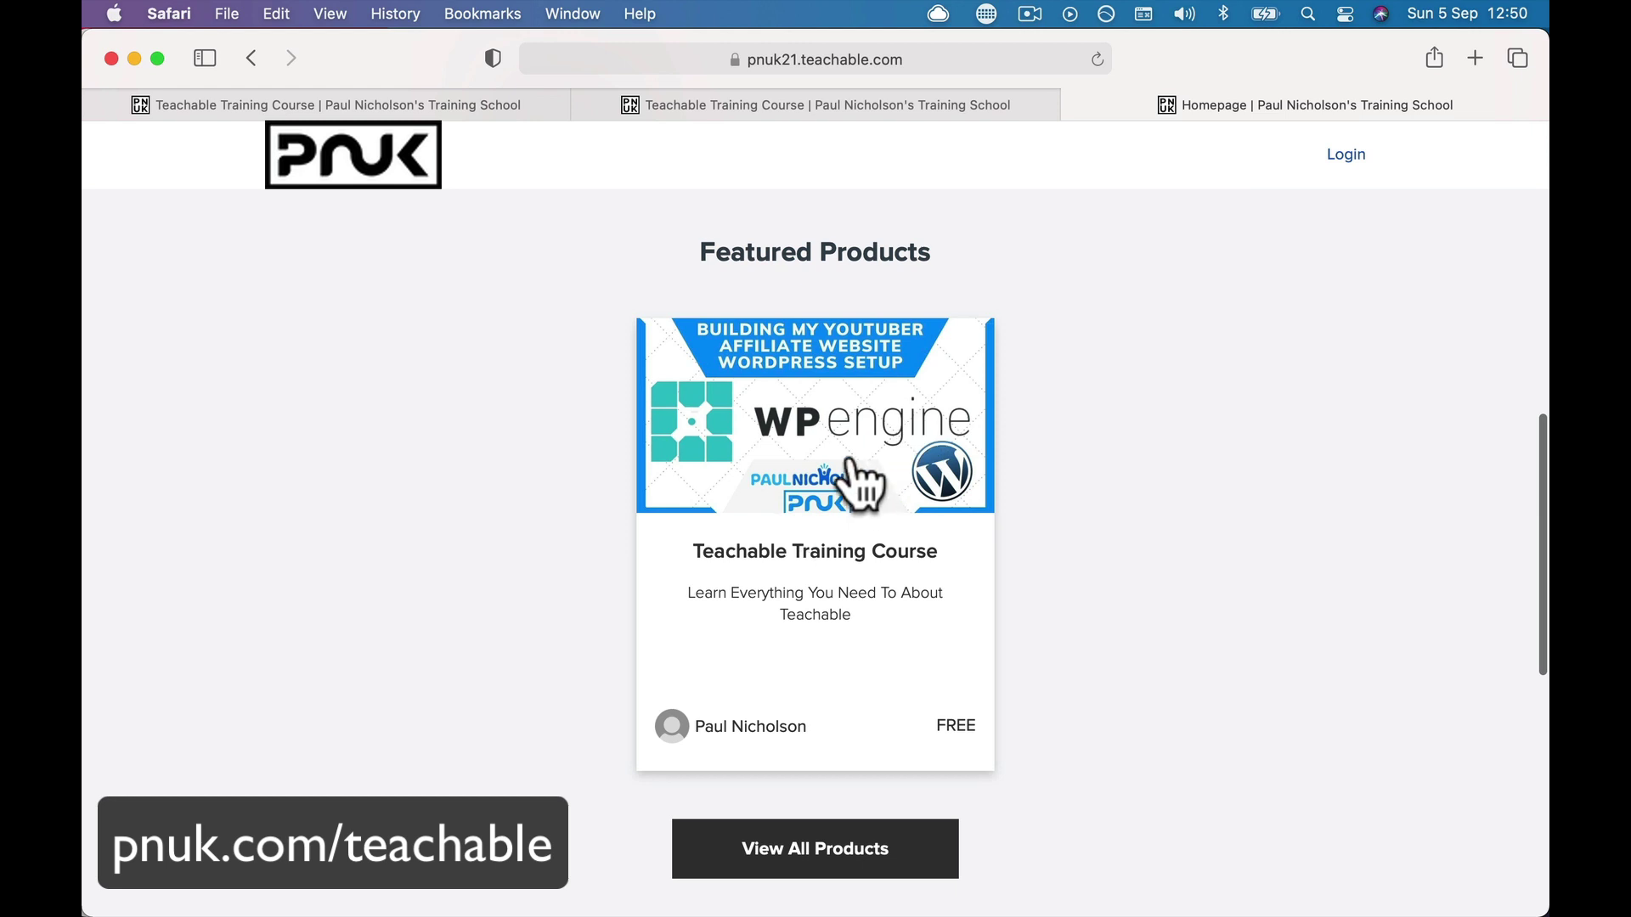
{"action": "scroll", "coordinate": [859, 484], "scroll_direction": "up", "scroll_amount": 10}
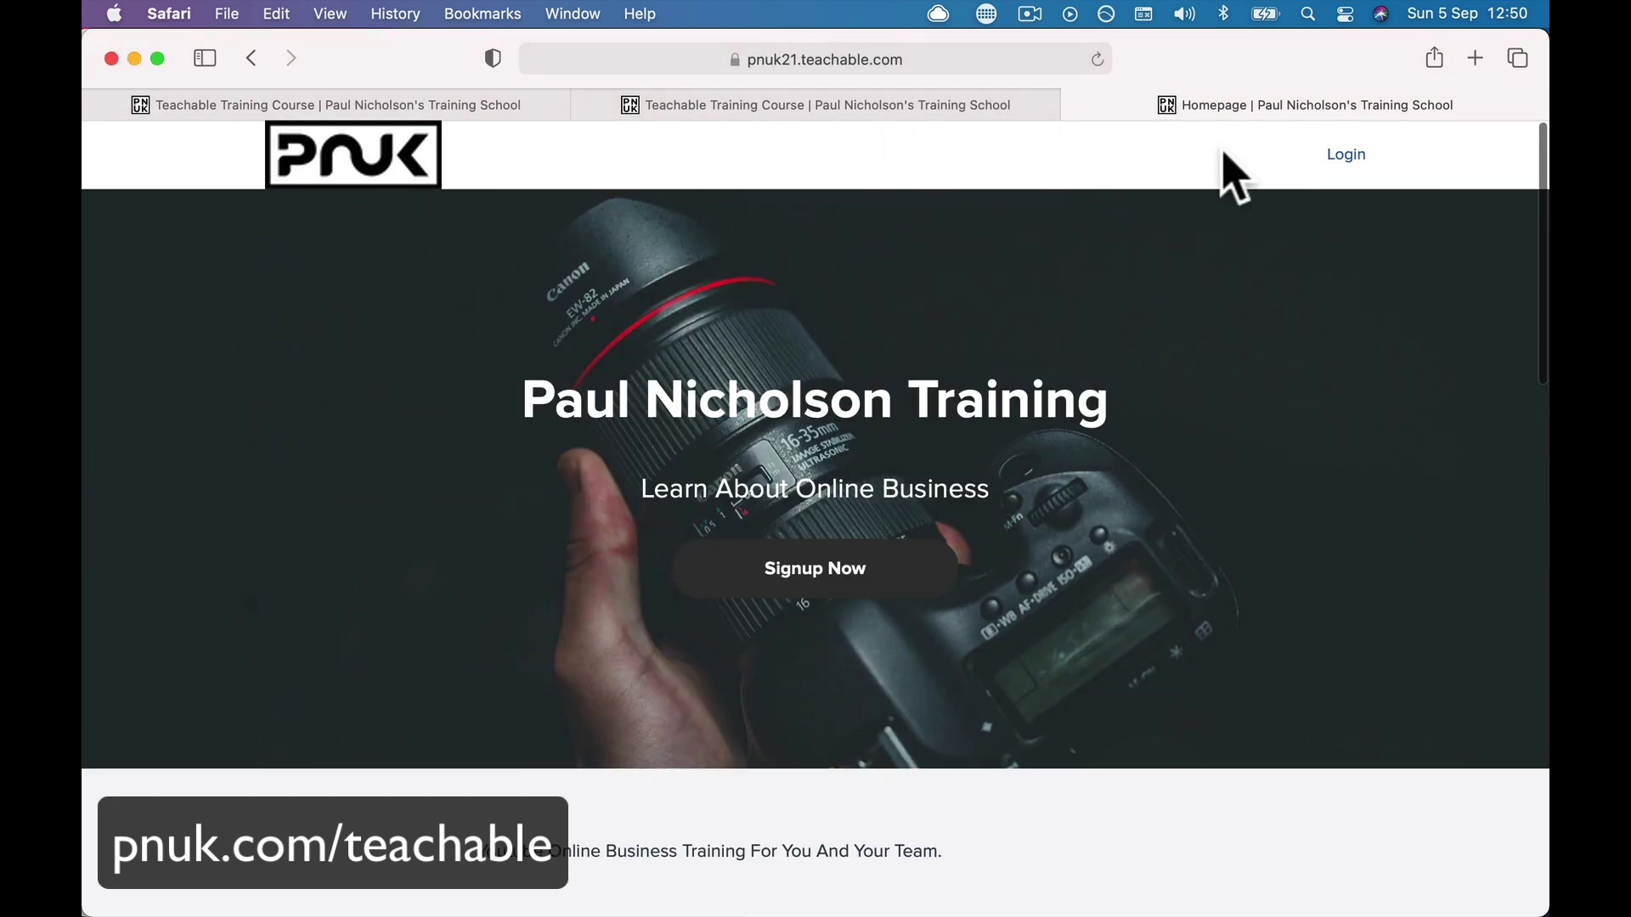
{"action": "scroll", "coordinate": [903, 543], "scroll_direction": "down", "scroll_amount": 5}
{"action": "scroll", "coordinate": [903, 556], "scroll_direction": "down", "scroll_amount": 5}
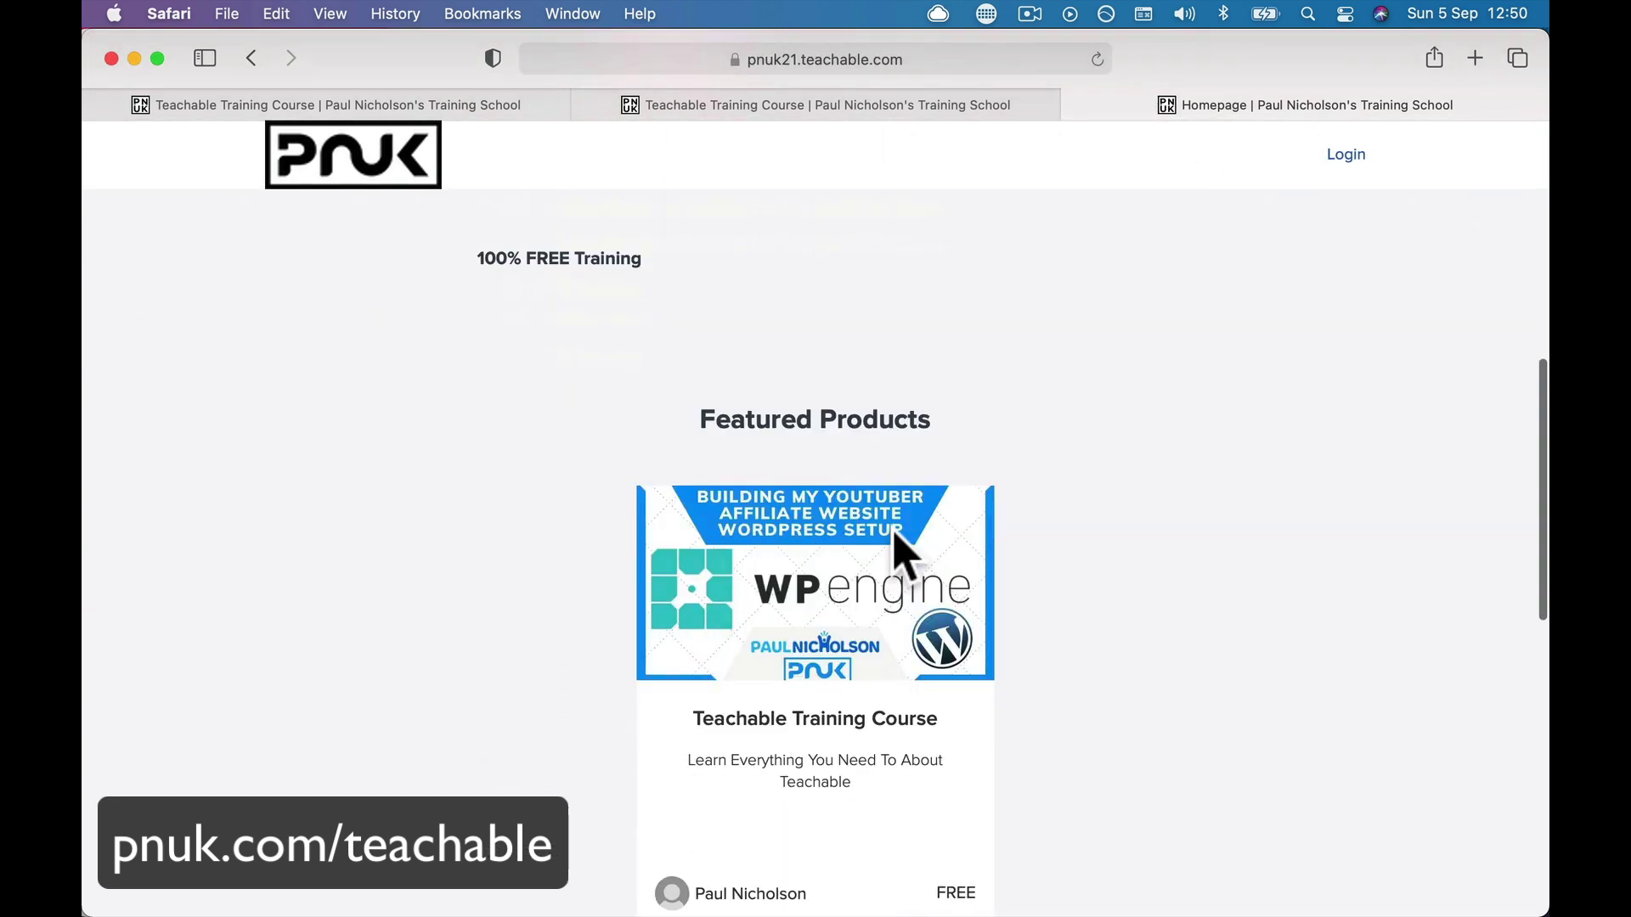
{"action": "scroll", "coordinate": [874, 451], "scroll_direction": "down", "scroll_amount": 2}
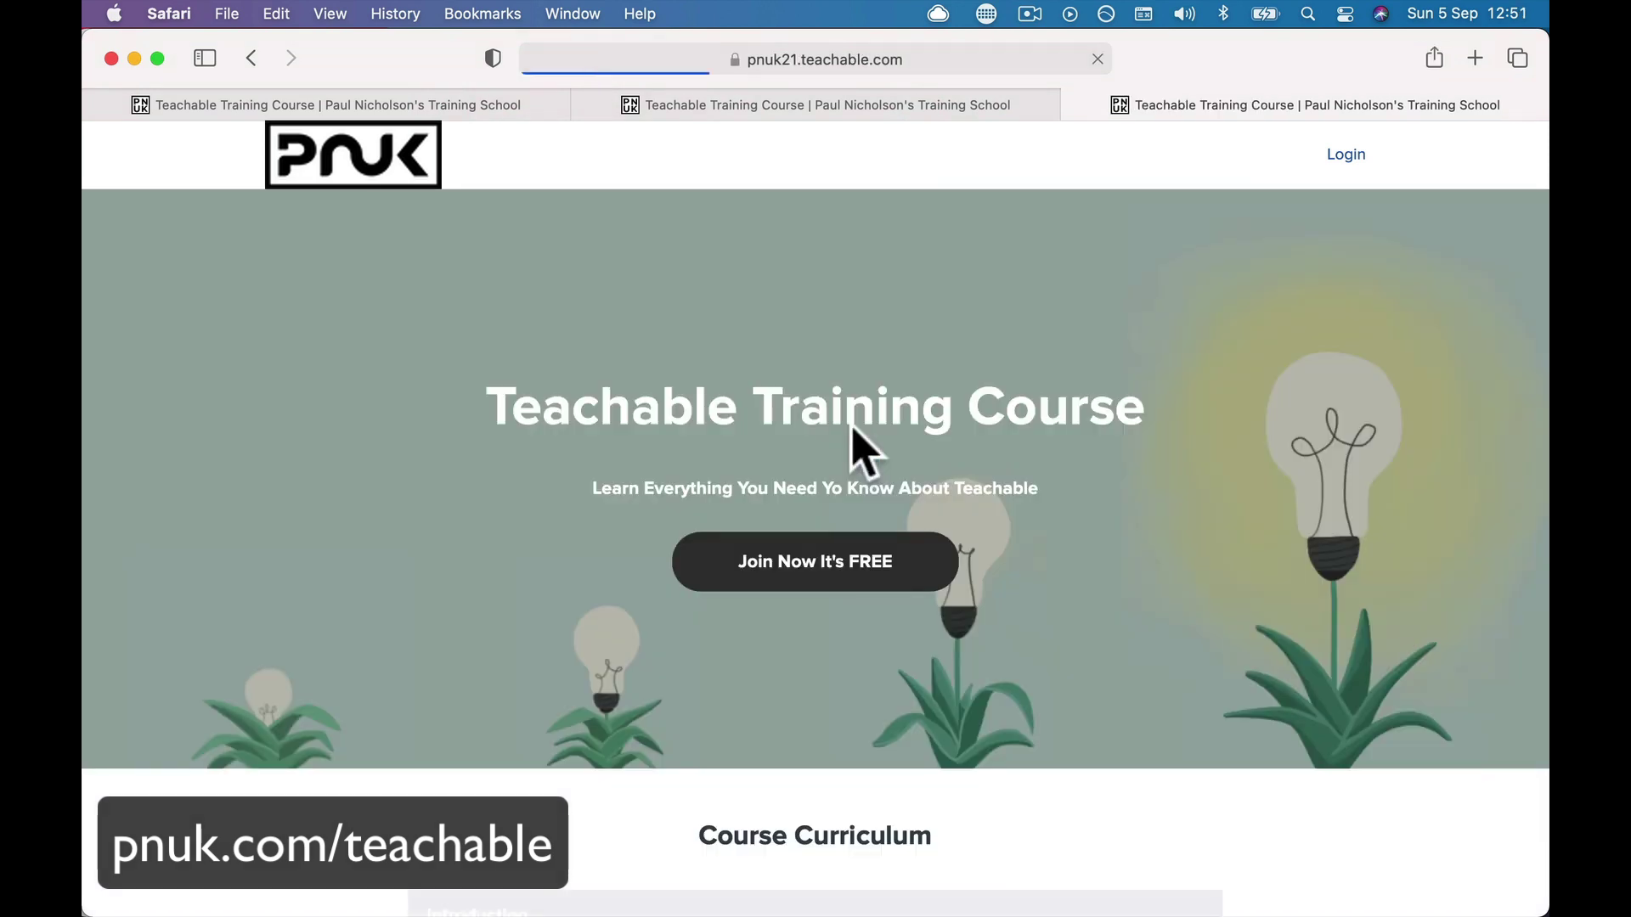
{"action": "scroll", "coordinate": [851, 429], "scroll_direction": "down", "scroll_amount": 10}
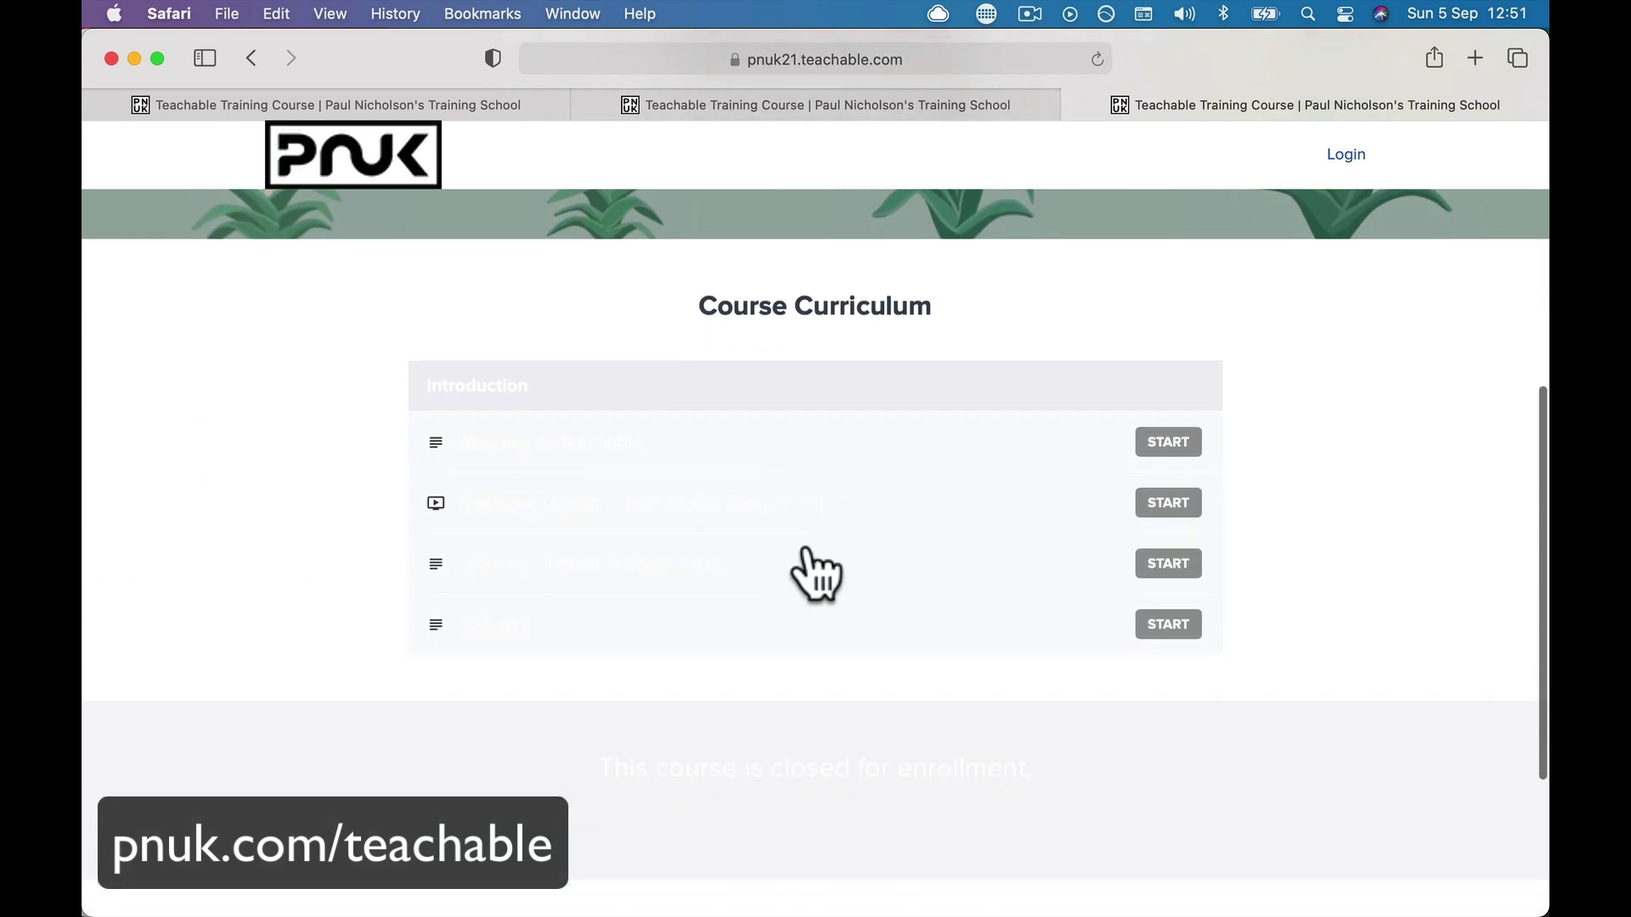
{"action": "scroll", "coordinate": [848, 571], "scroll_direction": "down", "scroll_amount": 3}
{"action": "scroll", "coordinate": [779, 543], "scroll_direction": "up", "scroll_amount": 10}
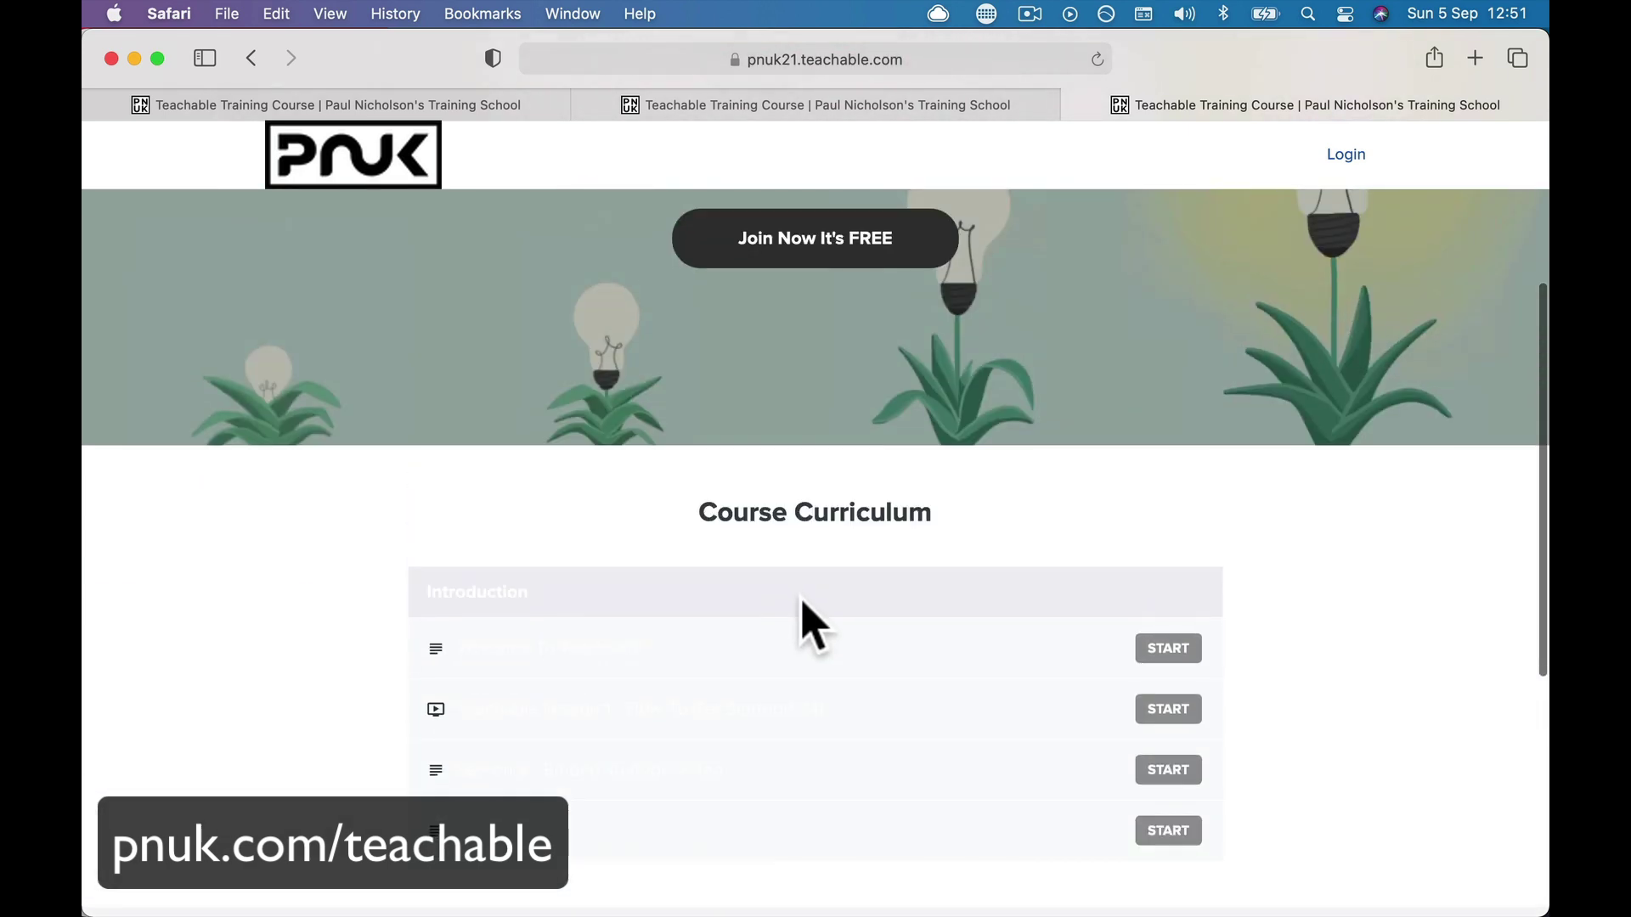
{"action": "scroll", "coordinate": [765, 509], "scroll_direction": "down", "scroll_amount": 9}
{"action": "scroll", "coordinate": [754, 472], "scroll_direction": "down", "scroll_amount": 3}
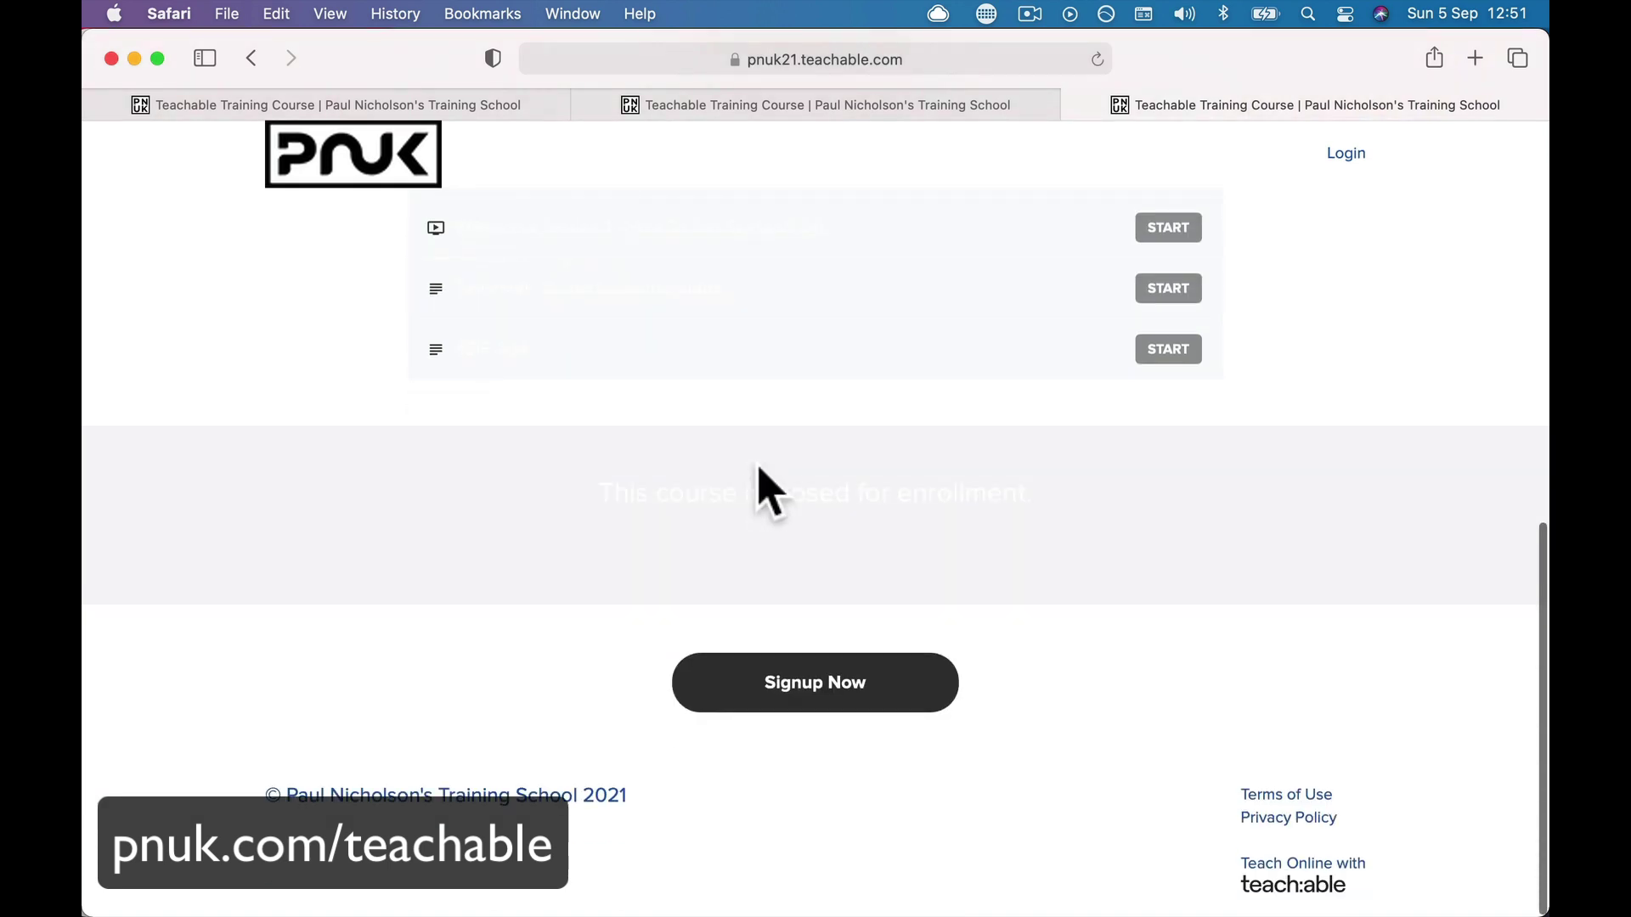
{"action": "scroll", "coordinate": [757, 476], "scroll_direction": "up", "scroll_amount": 10}
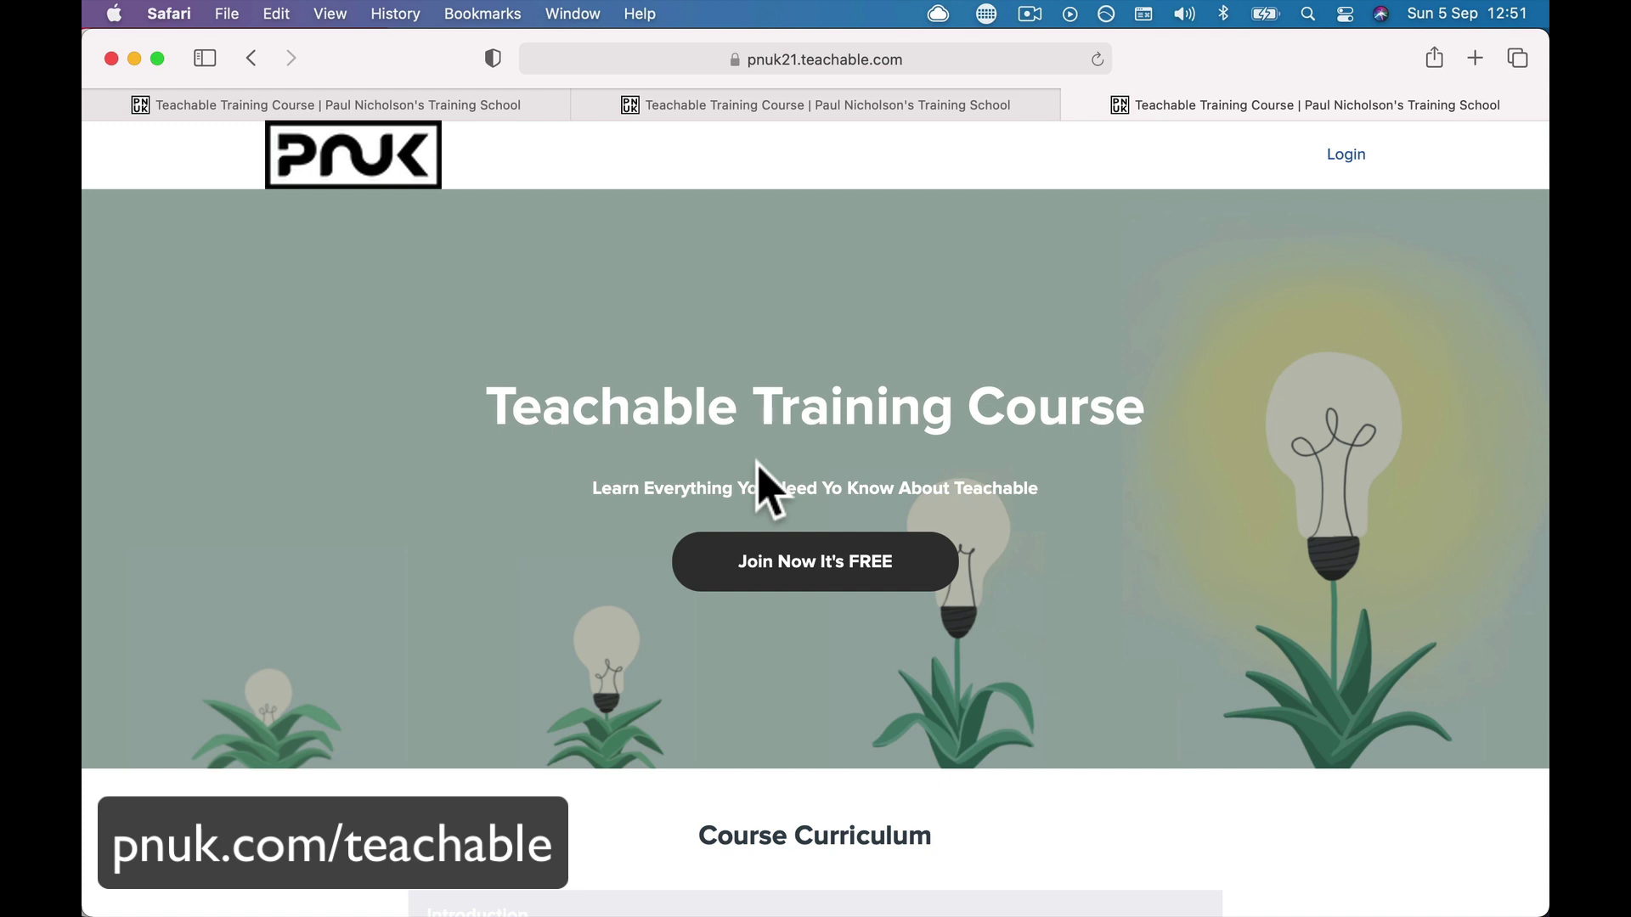
Load pnuk.com/teachable in Safari and scroll down the page.
{"action": "left_click", "coordinate": [778, 58]}
{"action": "key", "text": "BackSpace"}
{"action": "type", "text": "pnuk.com"}
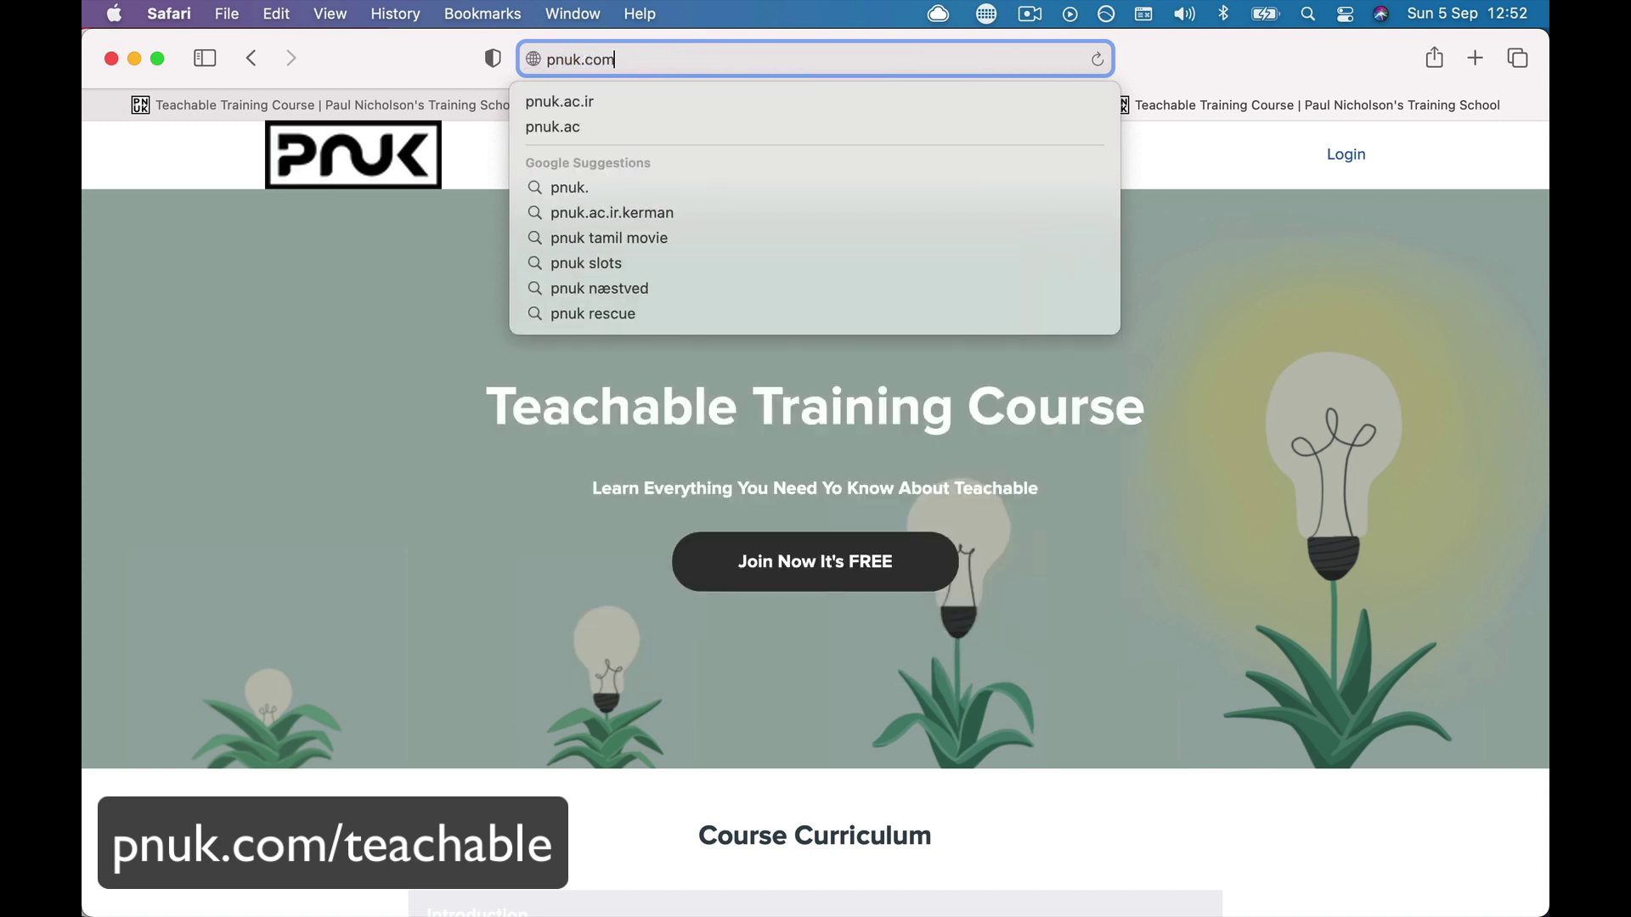
{"action": "type", "text": "/teachab"}
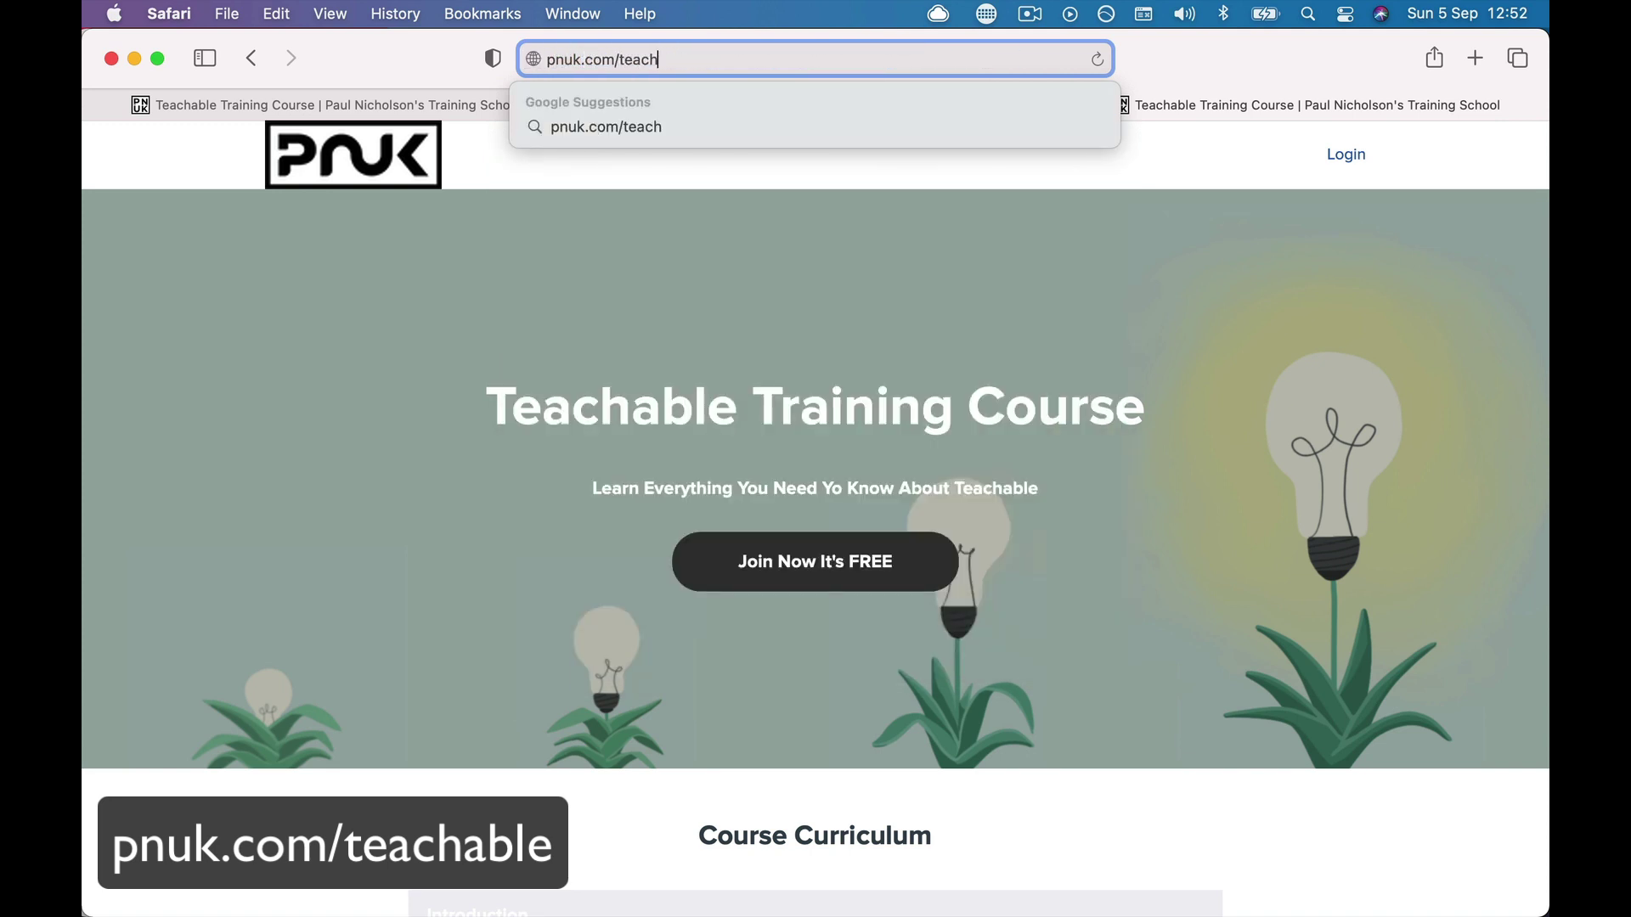
{"action": "type", "text": "le"}
{"action": "key", "text": "Return"}
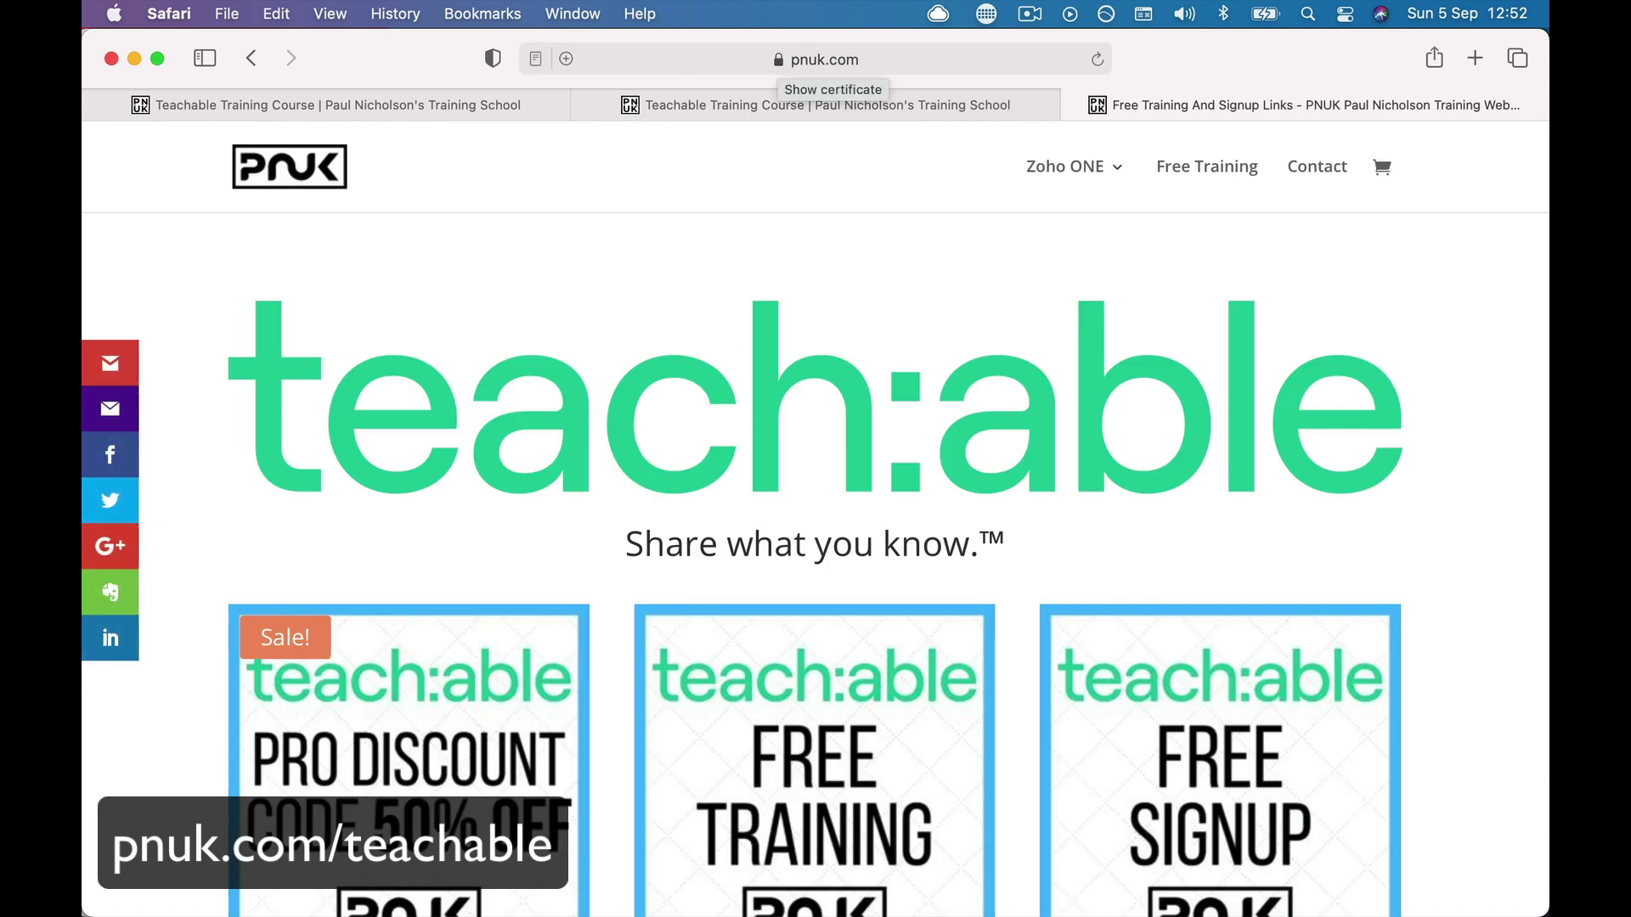
{"action": "scroll", "coordinate": [828, 353], "scroll_direction": "down", "scroll_amount": 3}
{"action": "scroll", "coordinate": [828, 353], "scroll_direction": "down", "scroll_amount": 10}
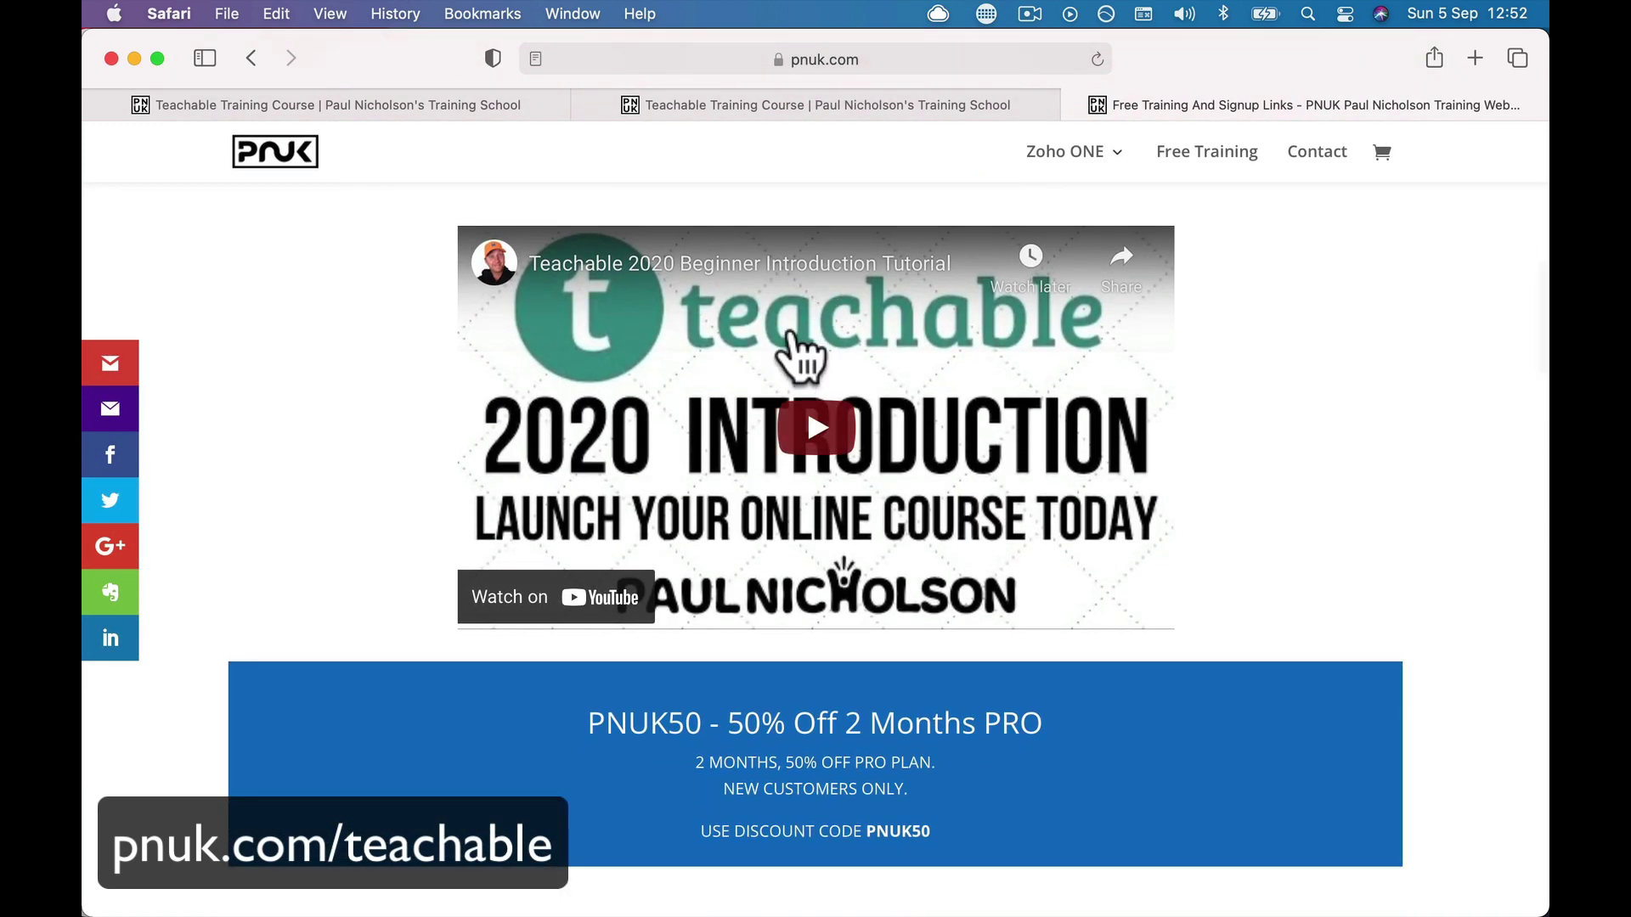
{"action": "scroll", "coordinate": [815, 522], "scroll_direction": "down", "scroll_amount": 4}
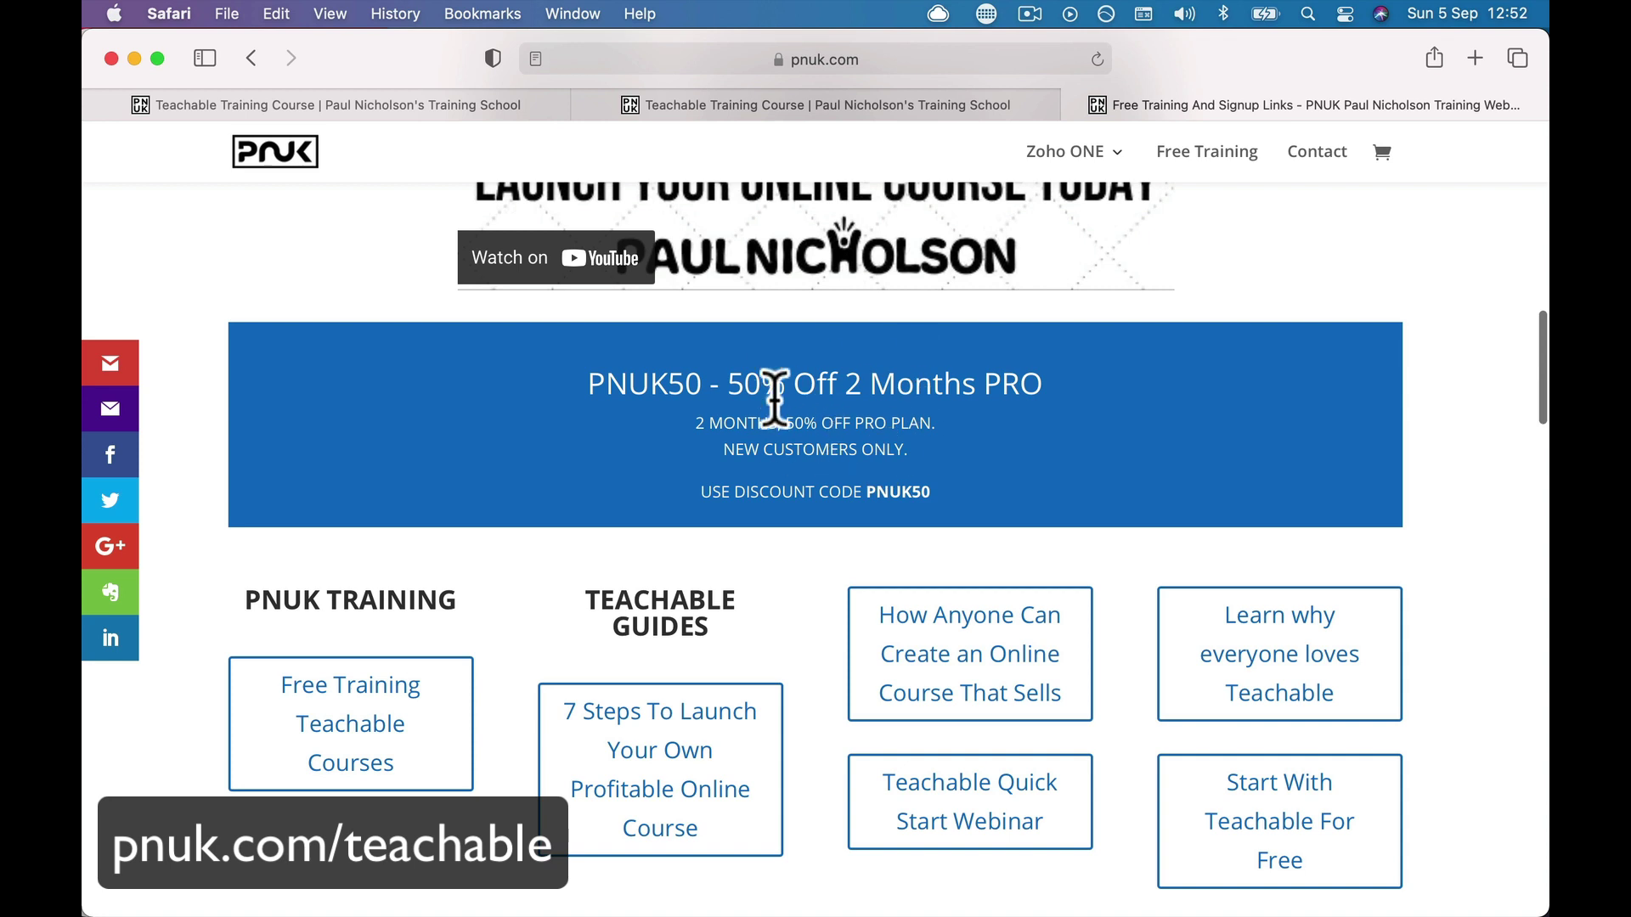
Select the PNUK50 discount code and open the Free Training Teachable Courses listing.
{"action": "left_click_drag", "start_coordinate": [592, 385], "coordinate": [702, 378]}
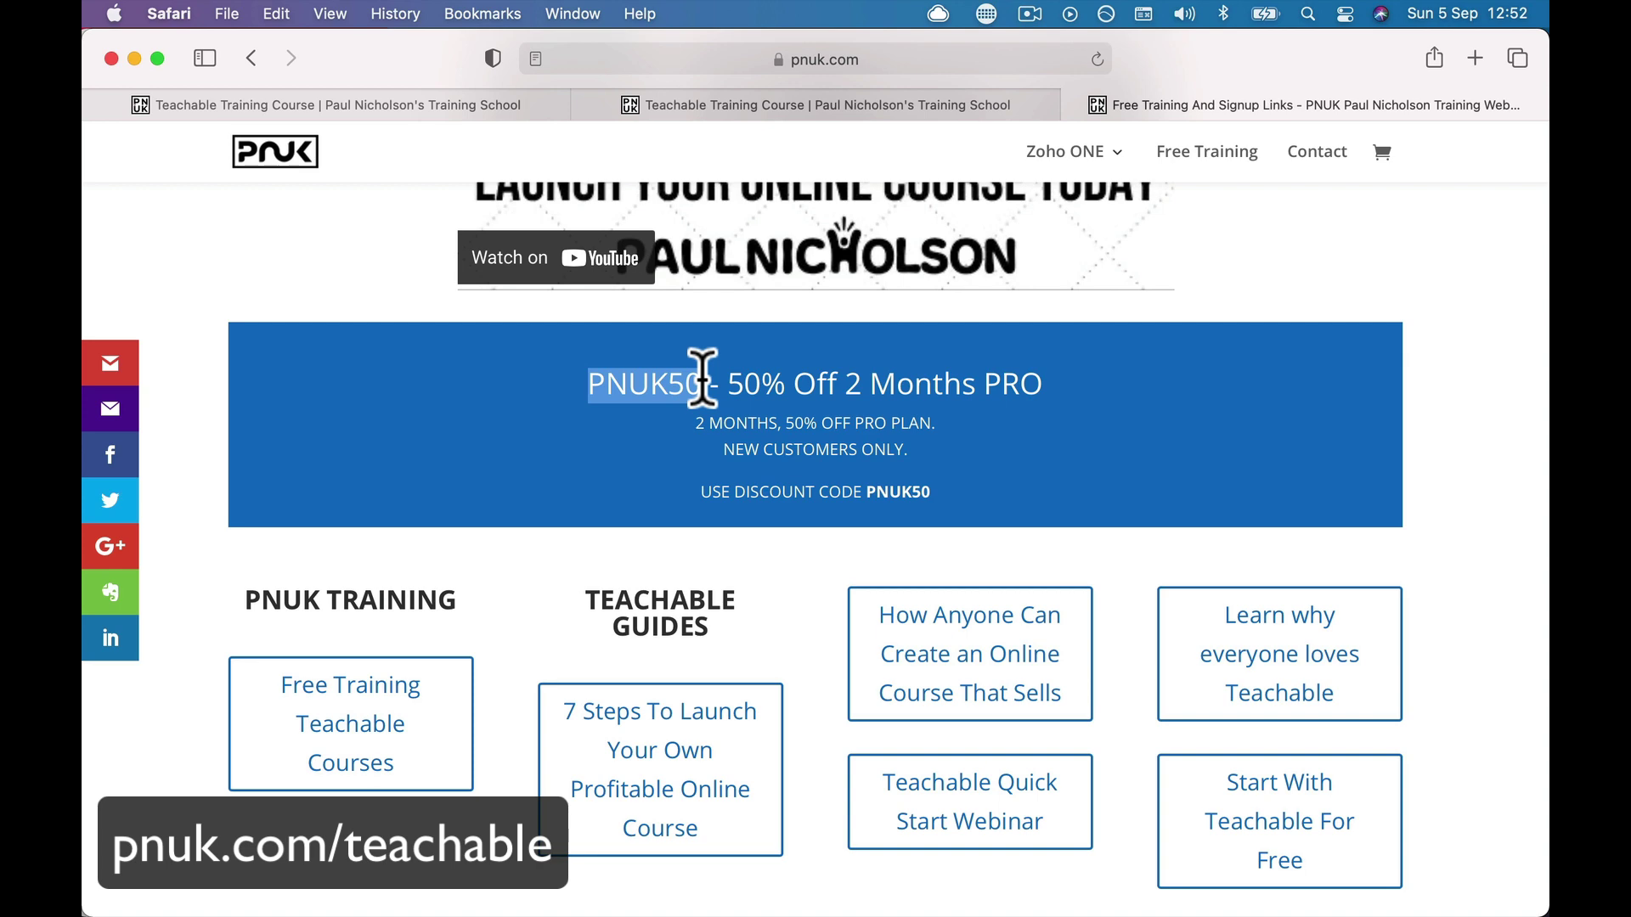
{"action": "scroll", "coordinate": [702, 378], "scroll_direction": "down", "scroll_amount": 4}
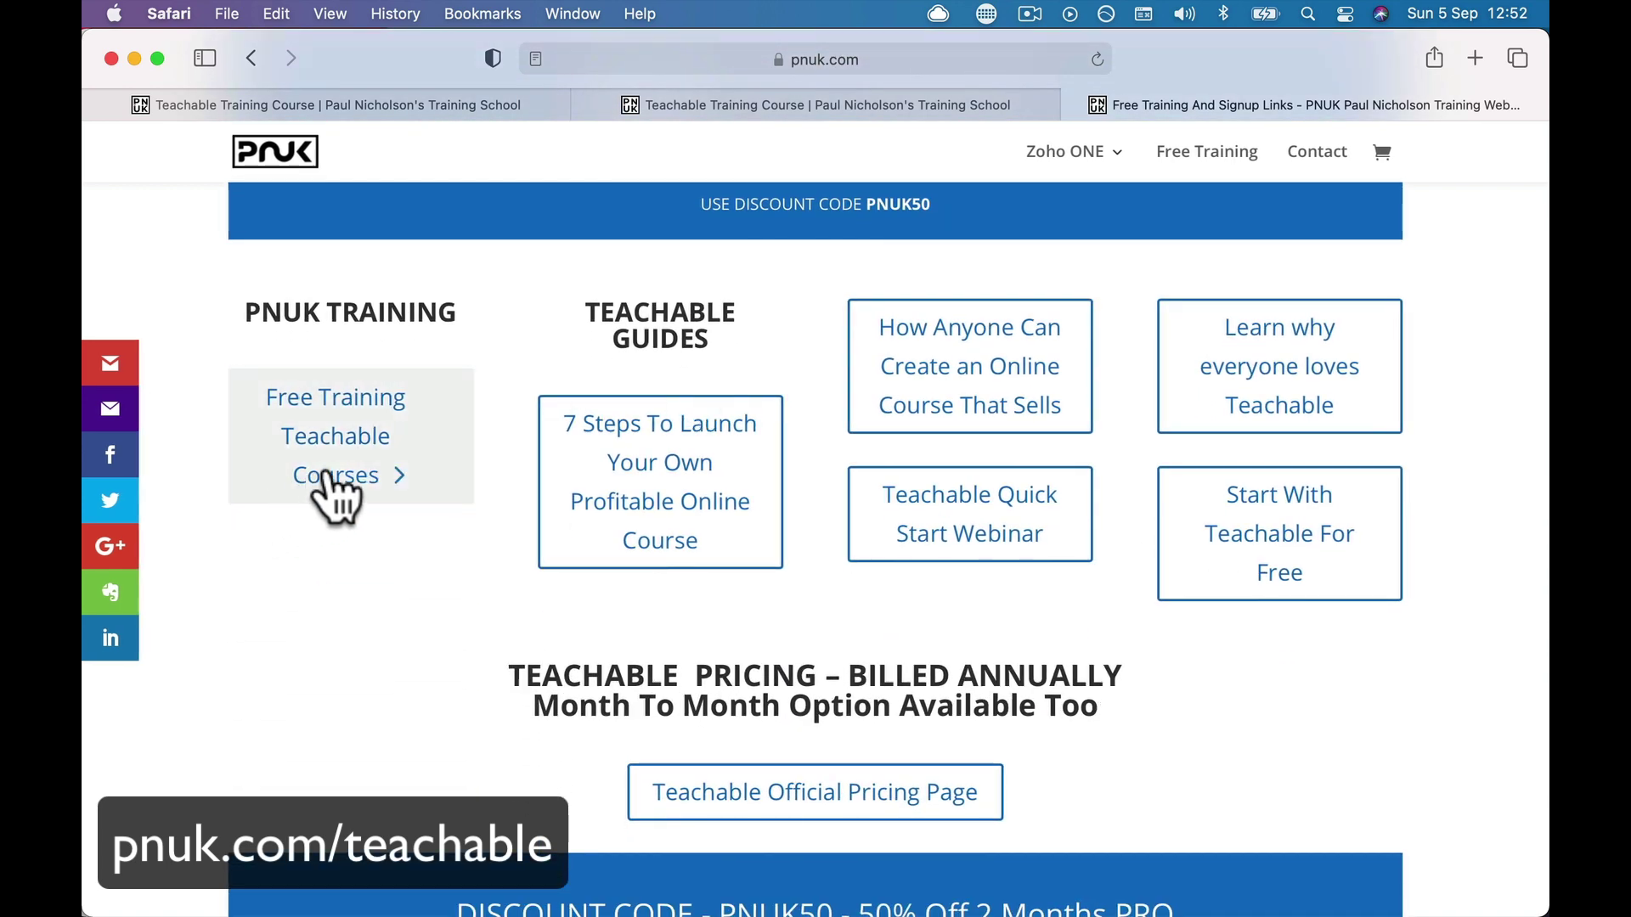
{"action": "left_click", "coordinate": [341, 480]}
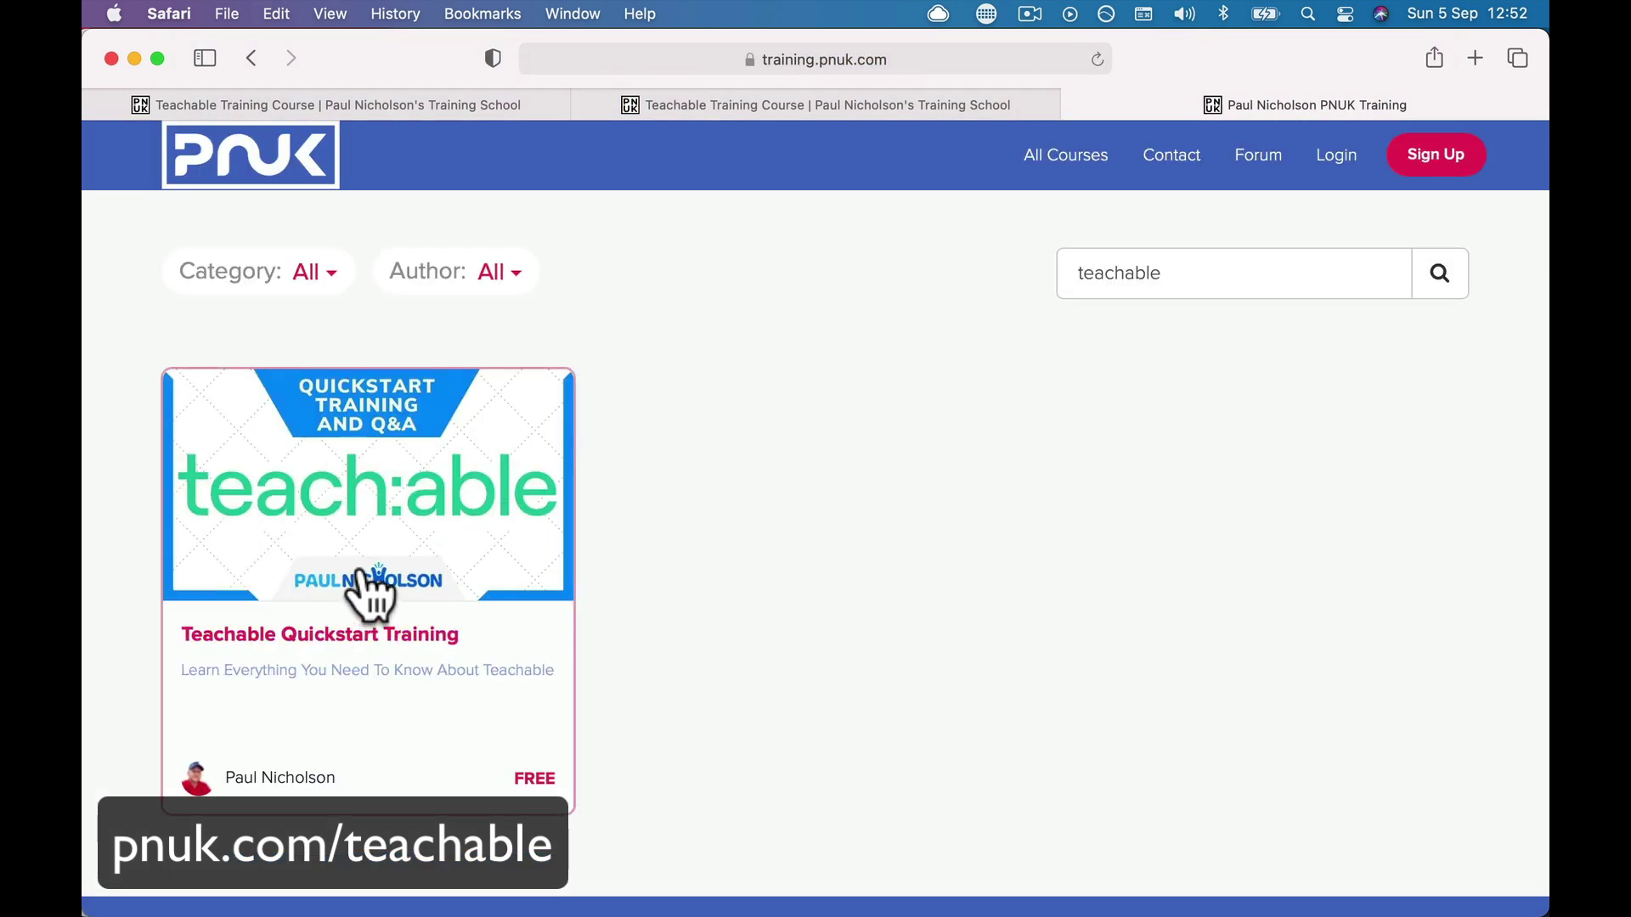
Open the Teachable Quickstart Training course and scroll through its curriculum and FAQ, back to the top.
{"action": "left_click", "coordinate": [365, 571]}
{"action": "scroll", "coordinate": [364, 589], "scroll_direction": "down", "scroll_amount": 8}
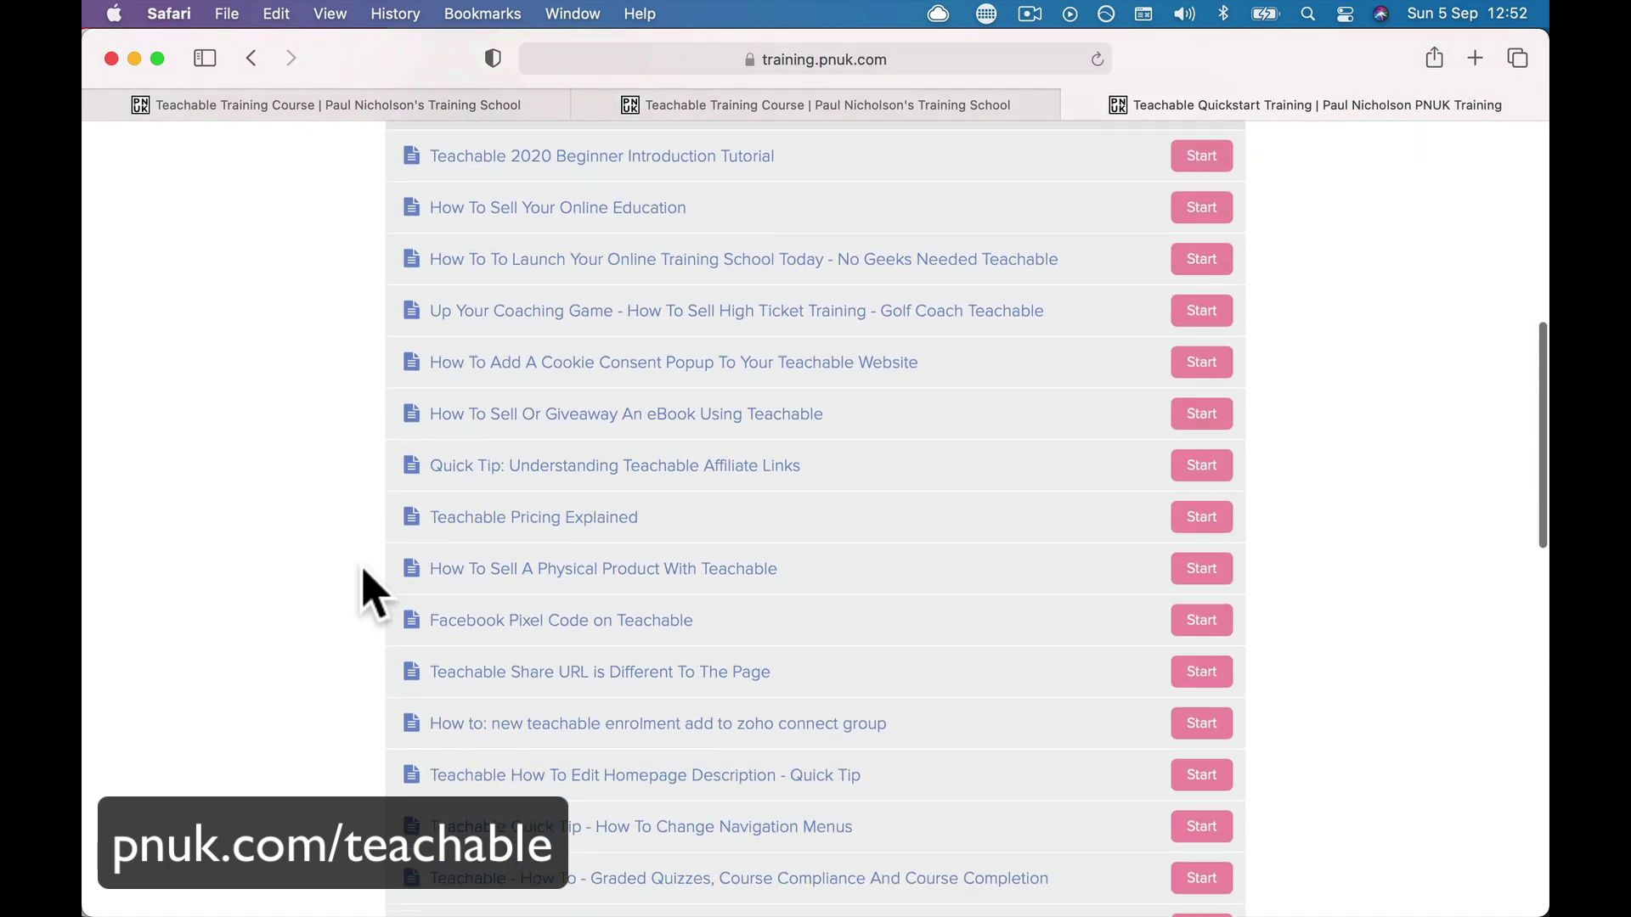
{"action": "scroll", "coordinate": [552, 480], "scroll_direction": "up", "scroll_amount": 3}
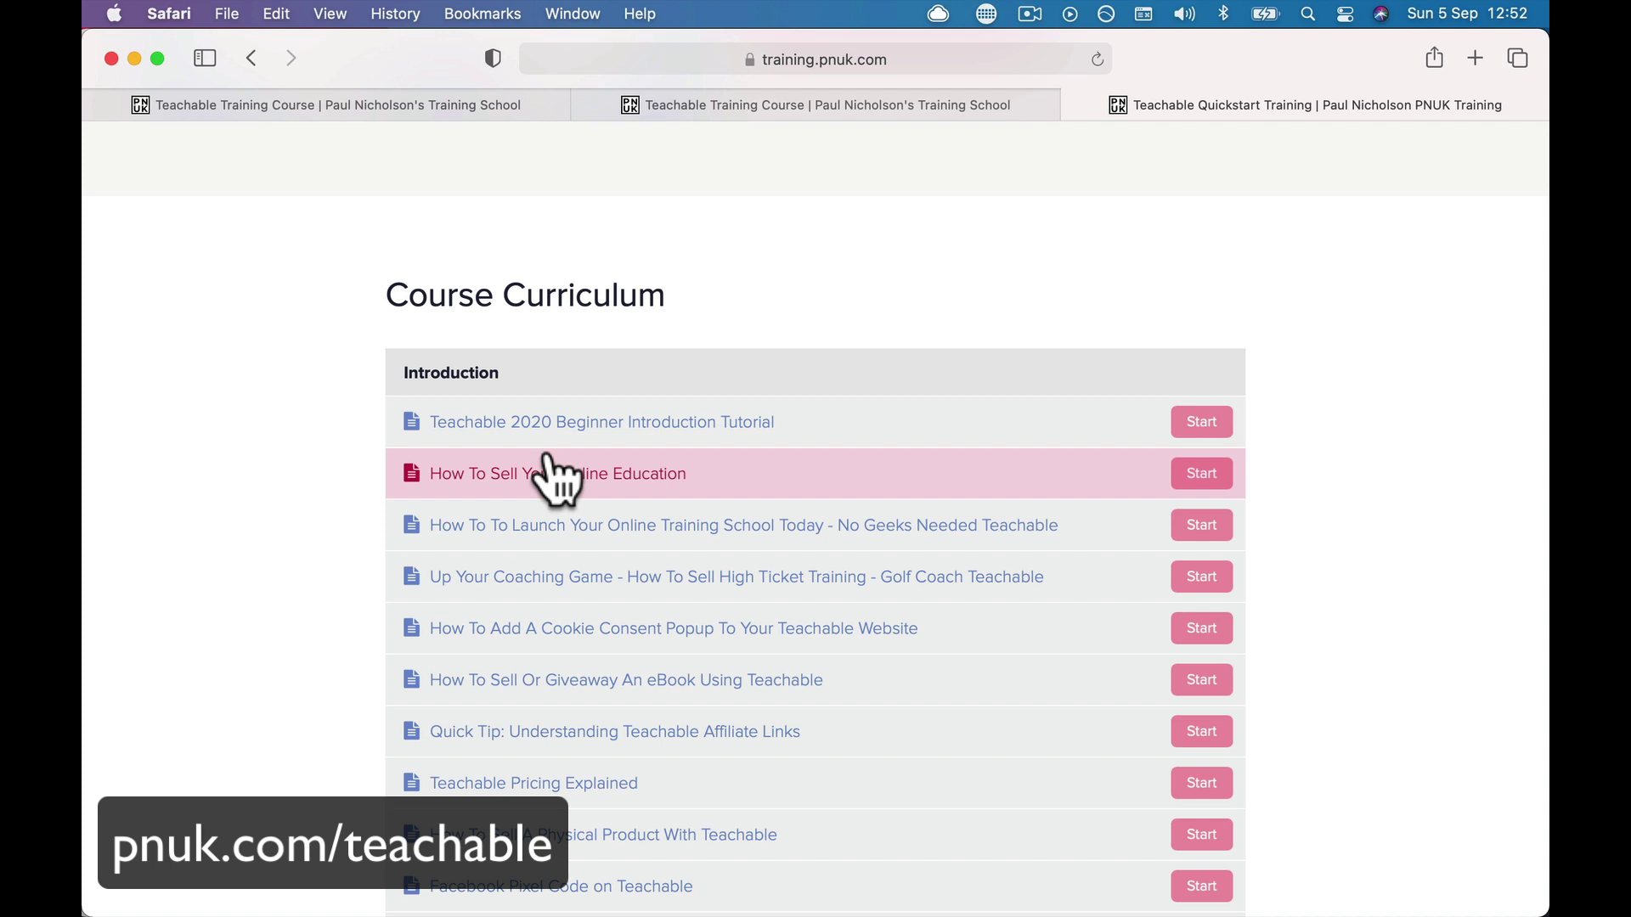
{"action": "scroll", "coordinate": [546, 456], "scroll_direction": "up", "scroll_amount": 5}
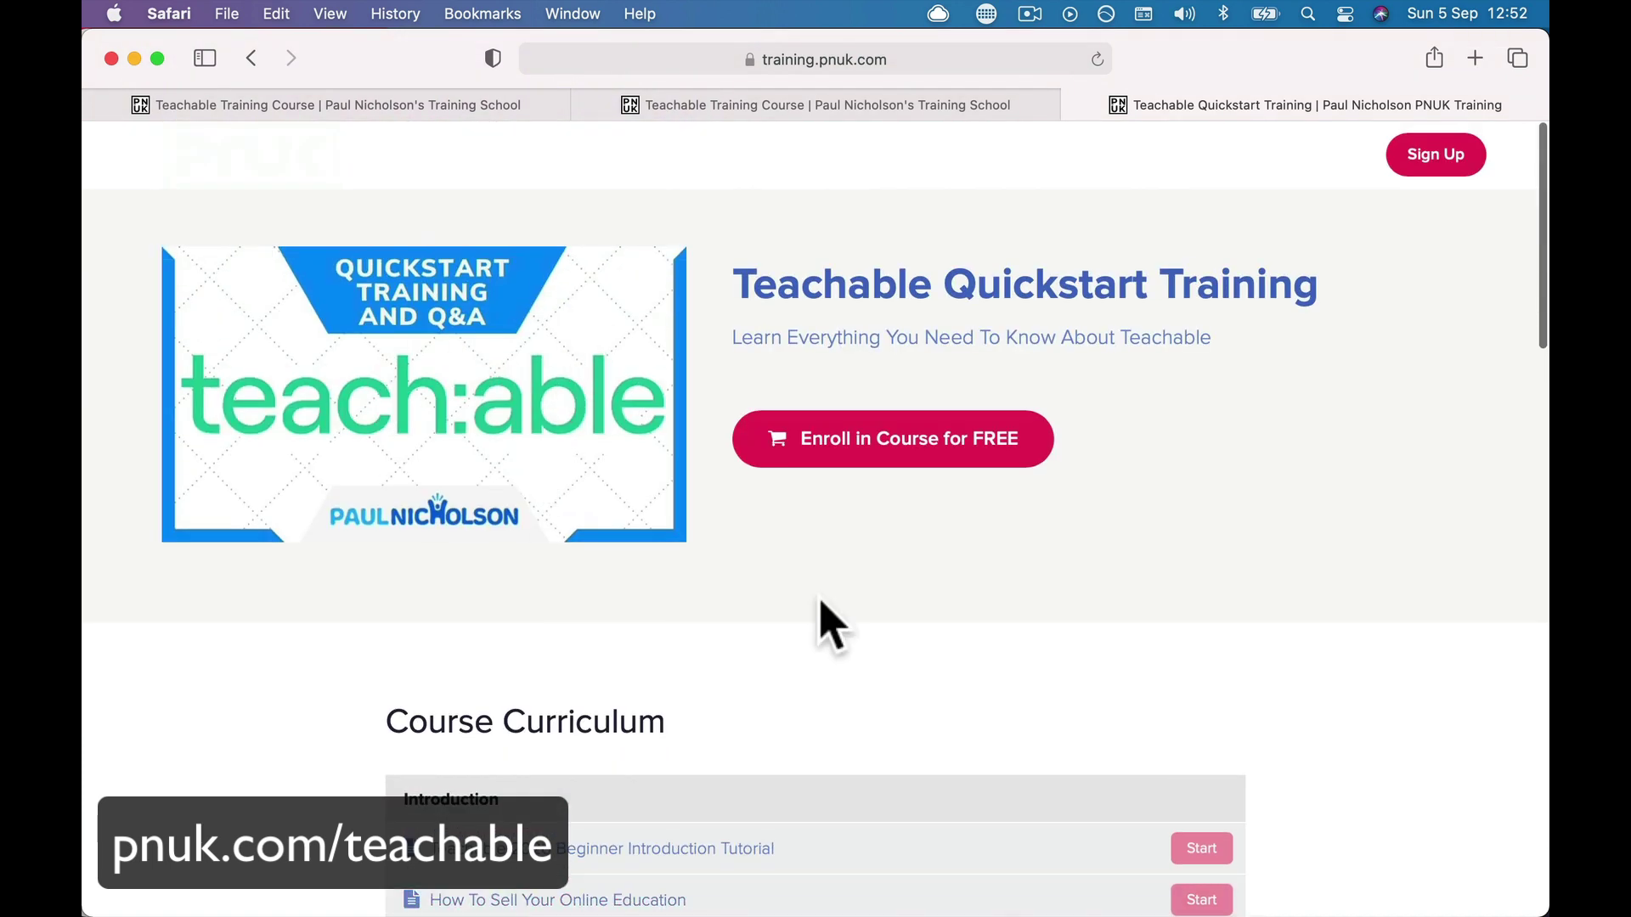
{"action": "scroll", "coordinate": [1013, 455], "scroll_direction": "down", "scroll_amount": 1}
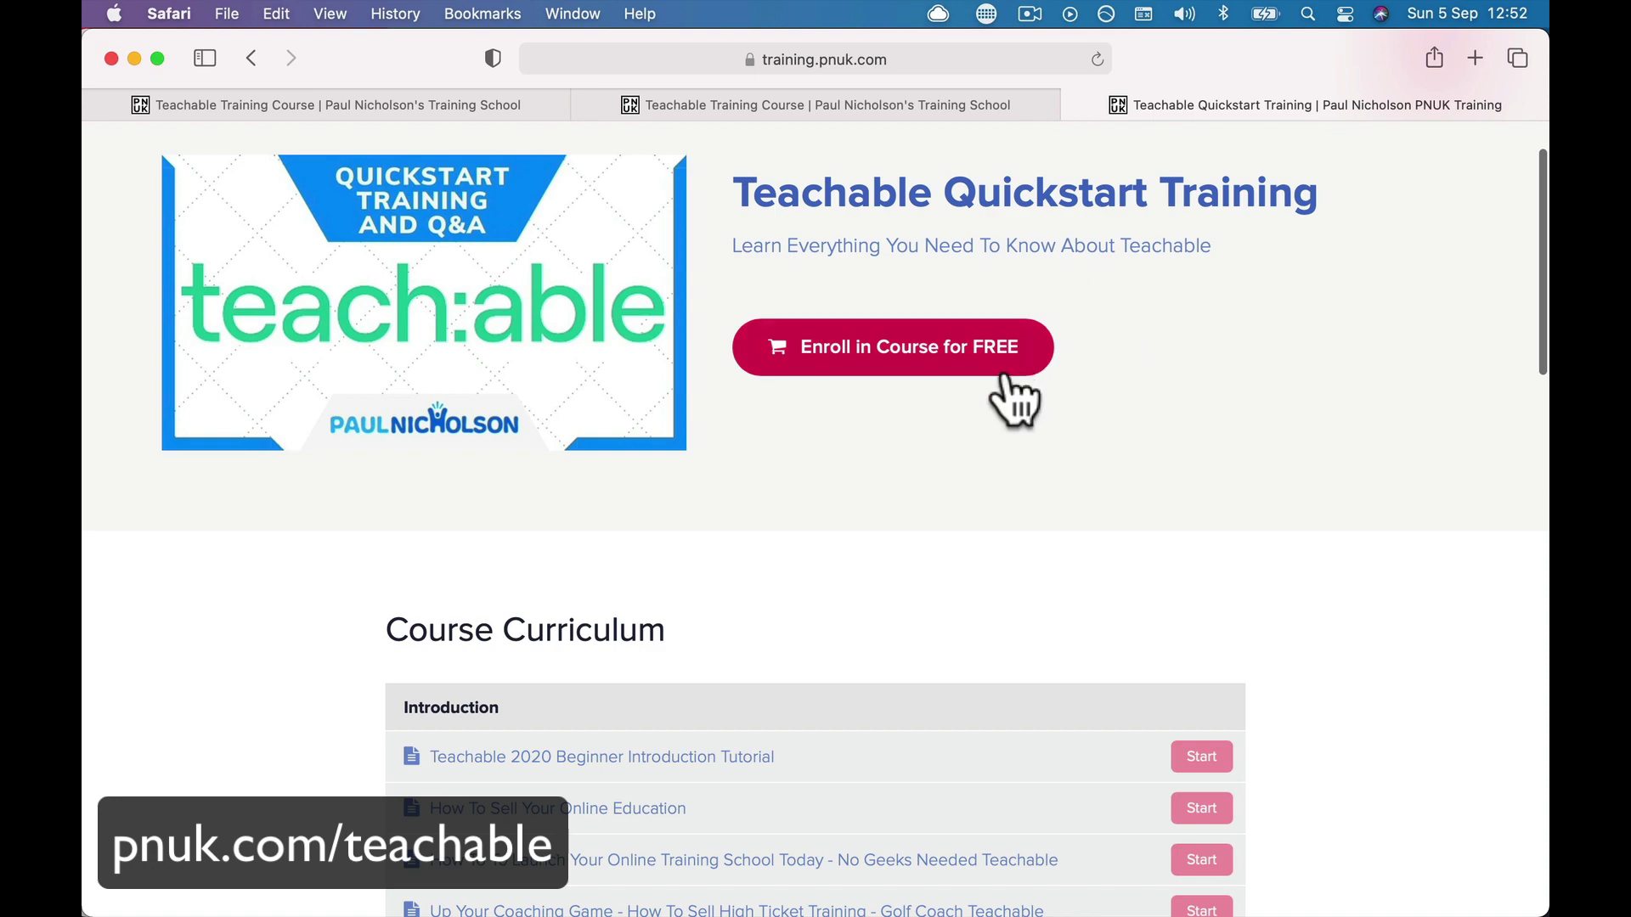
{"action": "scroll", "coordinate": [983, 546], "scroll_direction": "down", "scroll_amount": 10}
{"action": "scroll", "coordinate": [983, 553], "scroll_direction": "down", "scroll_amount": 8}
{"action": "scroll", "coordinate": [983, 554], "scroll_direction": "up", "scroll_amount": 15}
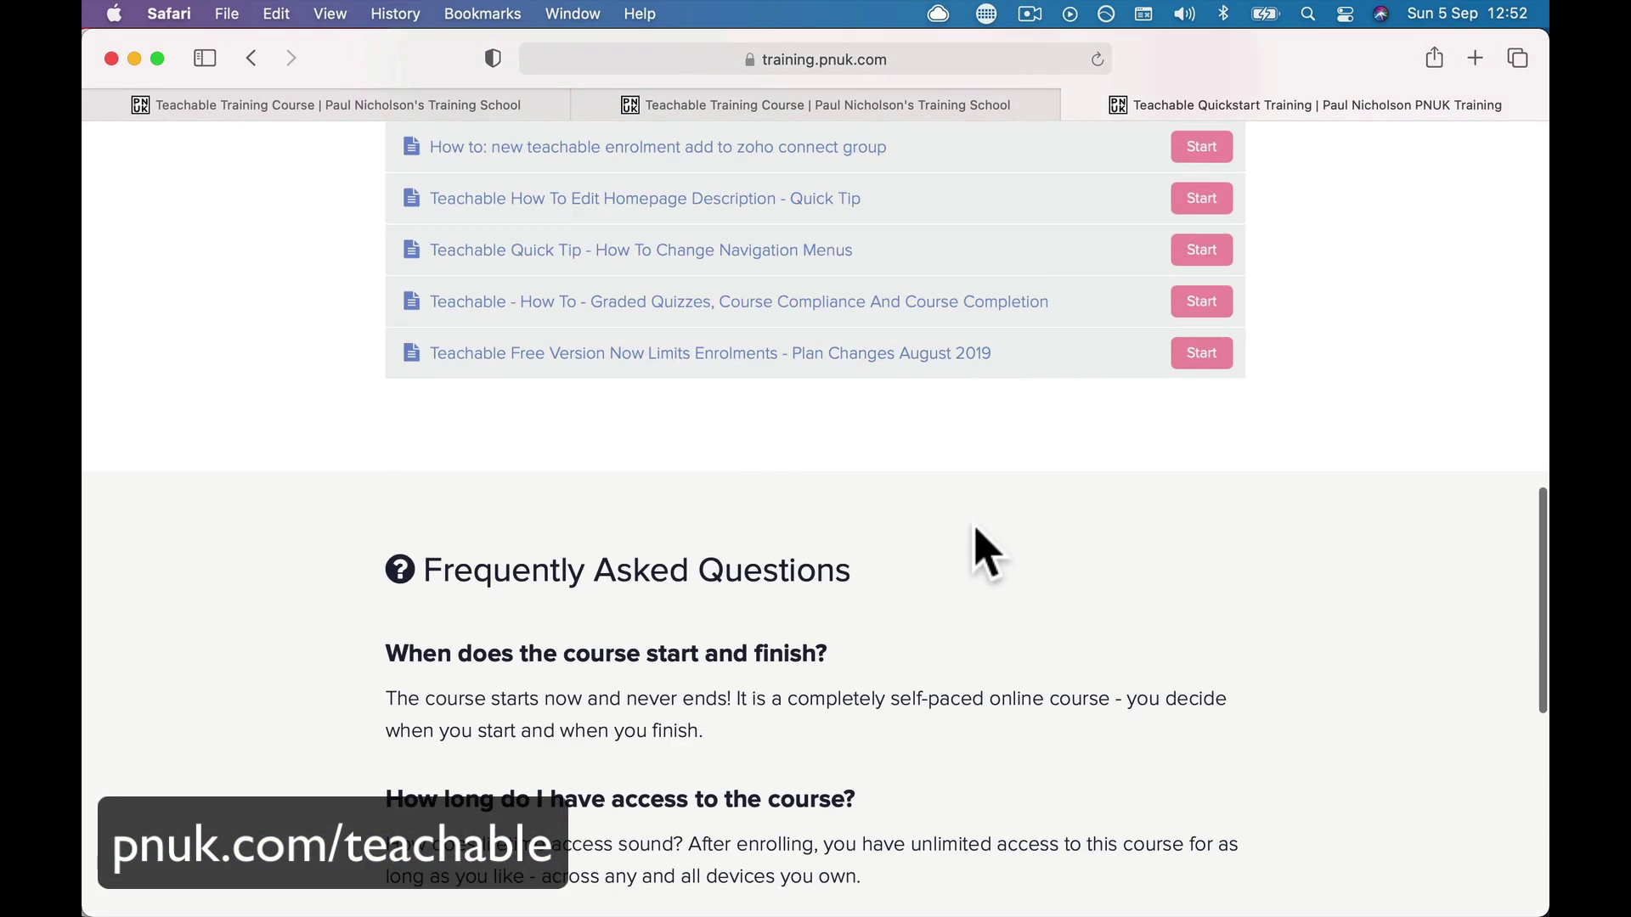
{"action": "scroll", "coordinate": [982, 554], "scroll_direction": "up", "scroll_amount": 5}
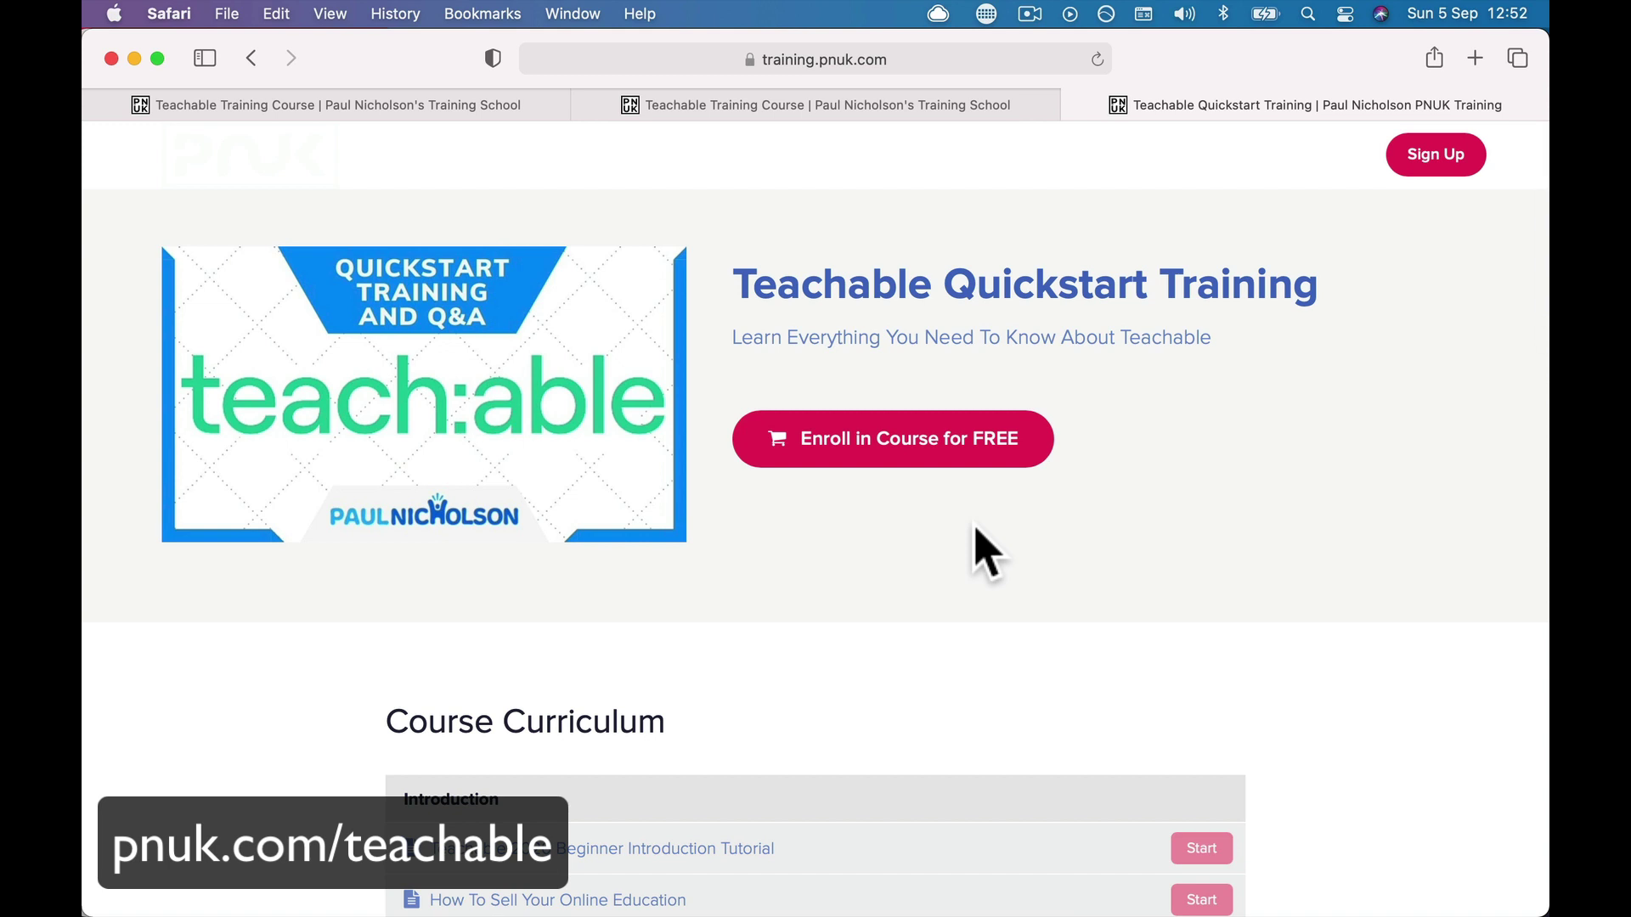
{"action": "scroll", "coordinate": [982, 553], "scroll_direction": "down", "scroll_amount": 5}
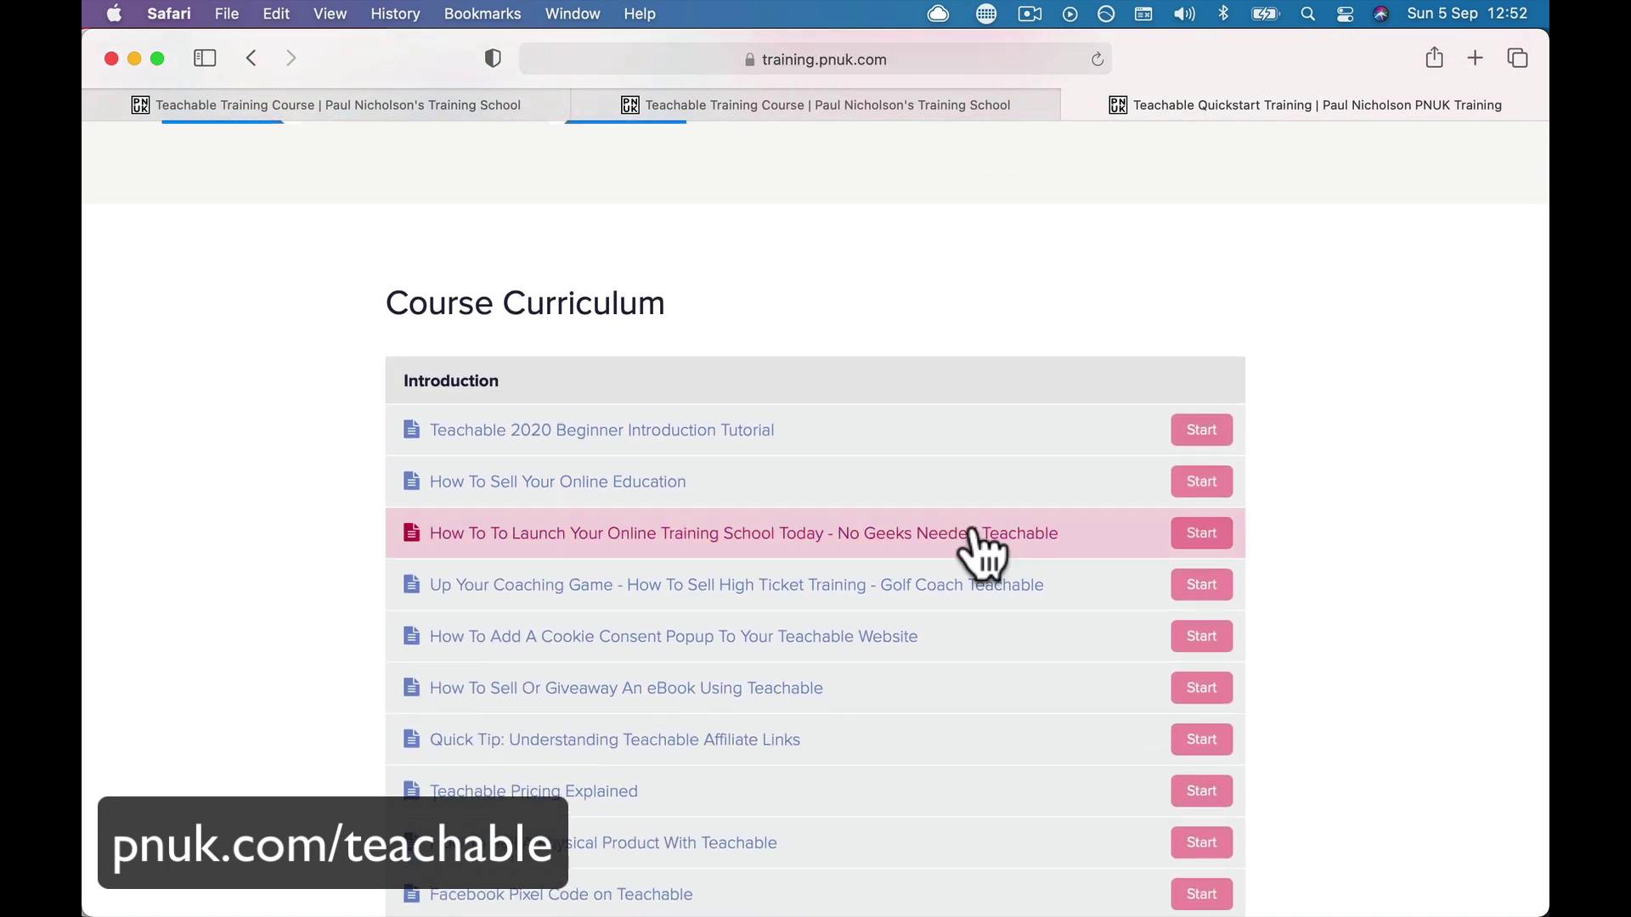
{"action": "scroll", "coordinate": [983, 553], "scroll_direction": "up", "scroll_amount": 5}
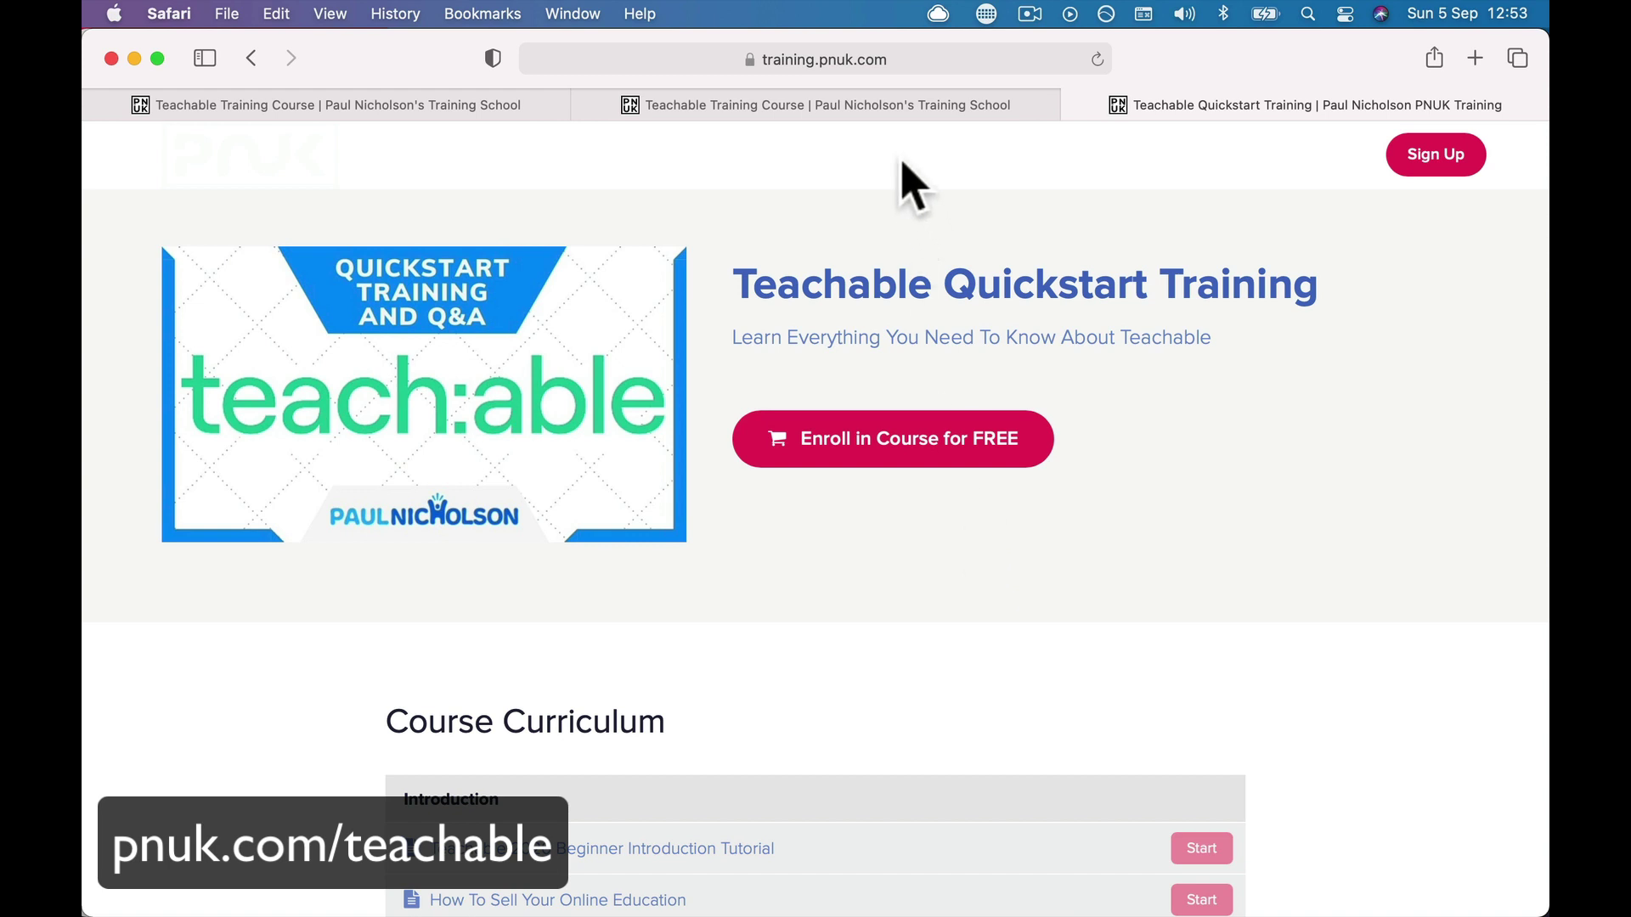
In the second tab, replace the signup confirmation with pnuk.com/teachable.
{"action": "left_click", "coordinate": [873, 108]}
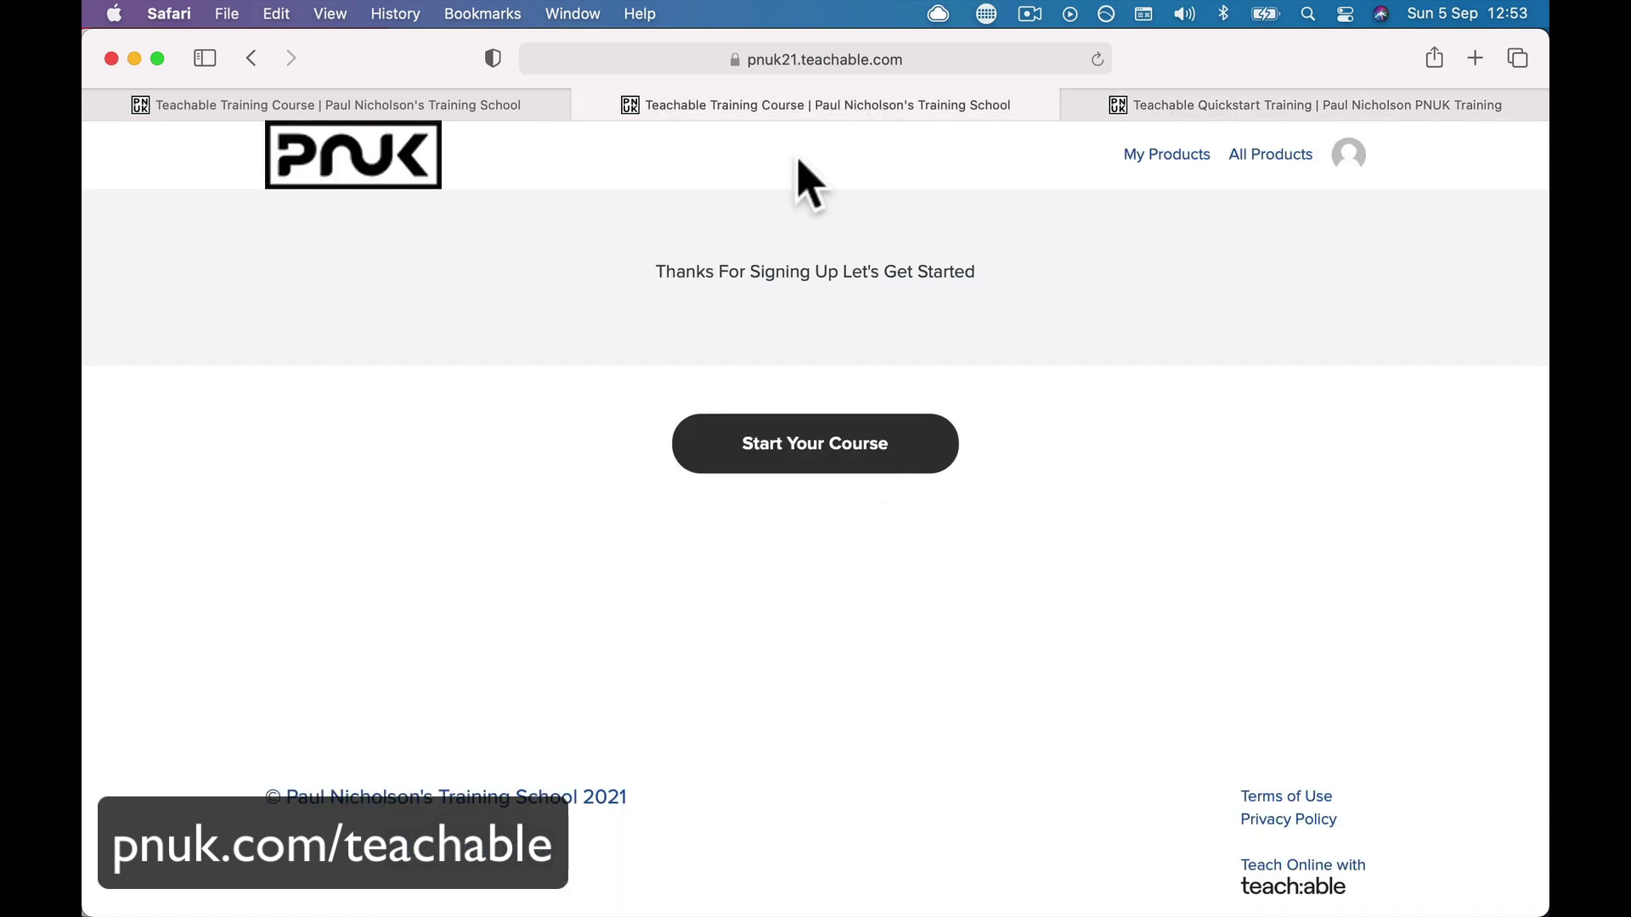
{"action": "left_click", "coordinate": [849, 59]}
{"action": "type", "text": "pn"}
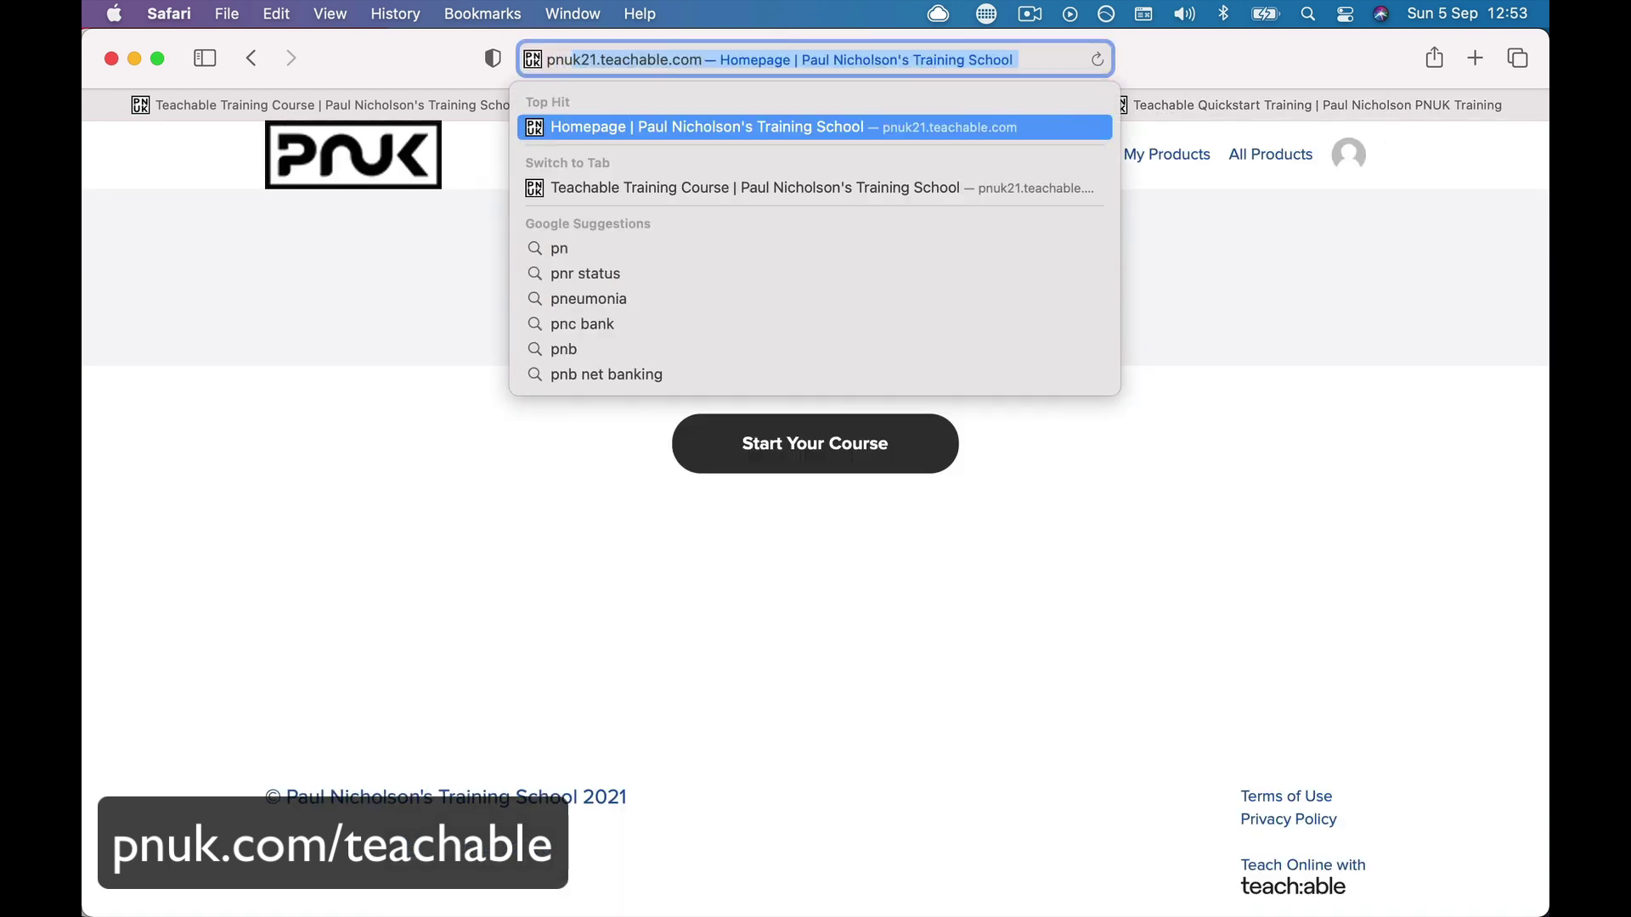
{"action": "type", "text": "uk.com/teachba"}
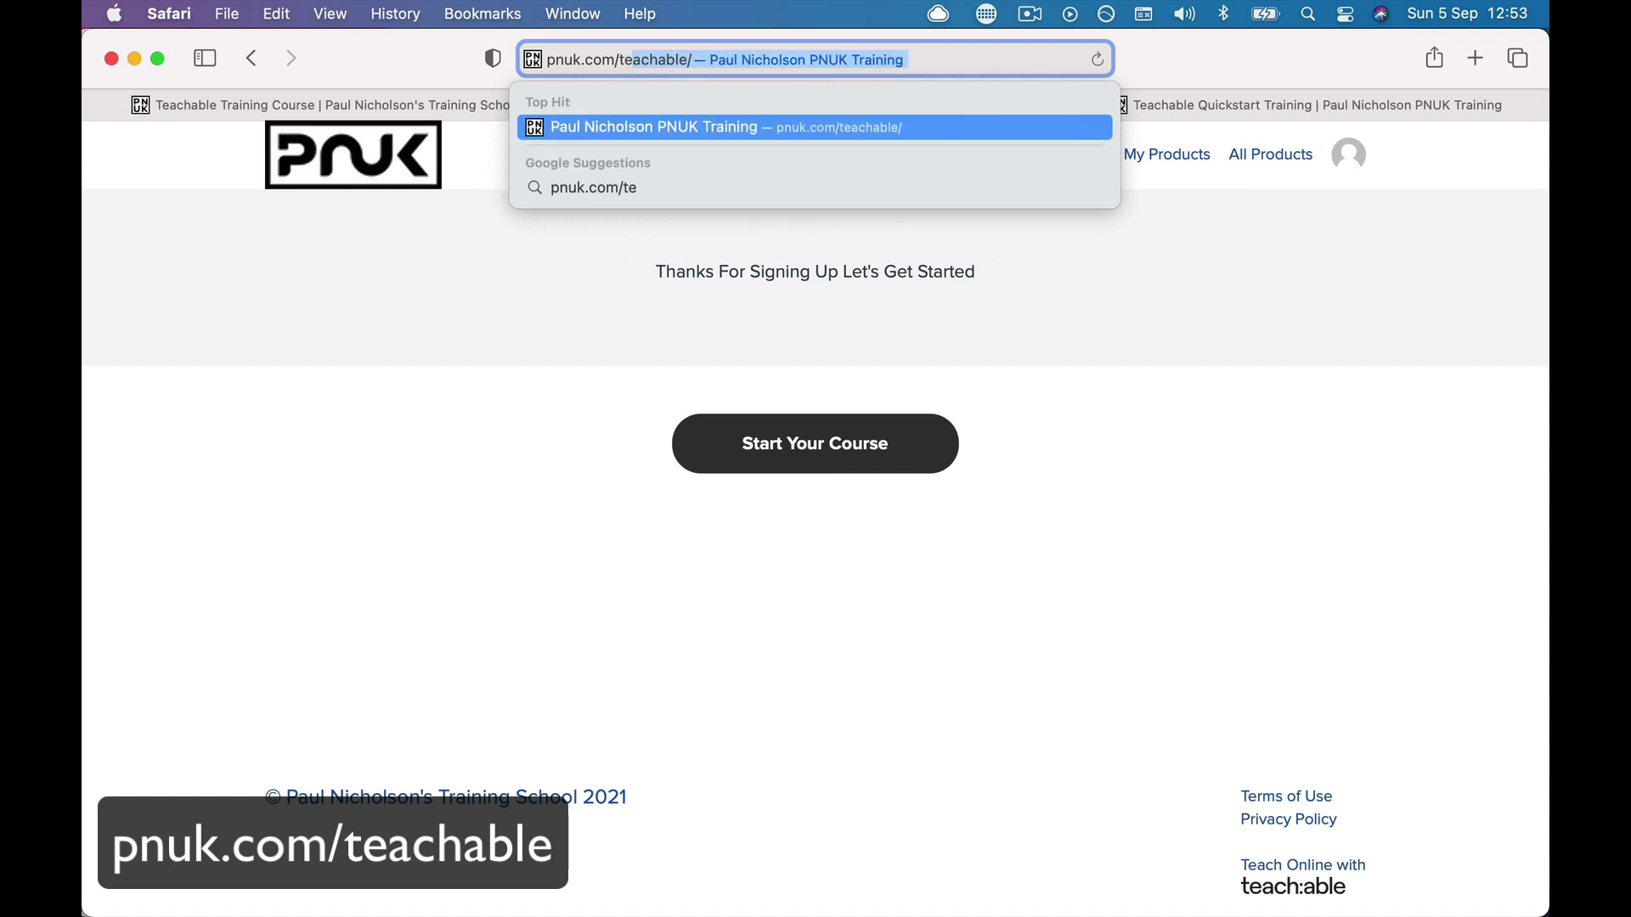
{"action": "key", "text": "BackSpace"}
{"action": "key", "text": "BackSpace"}
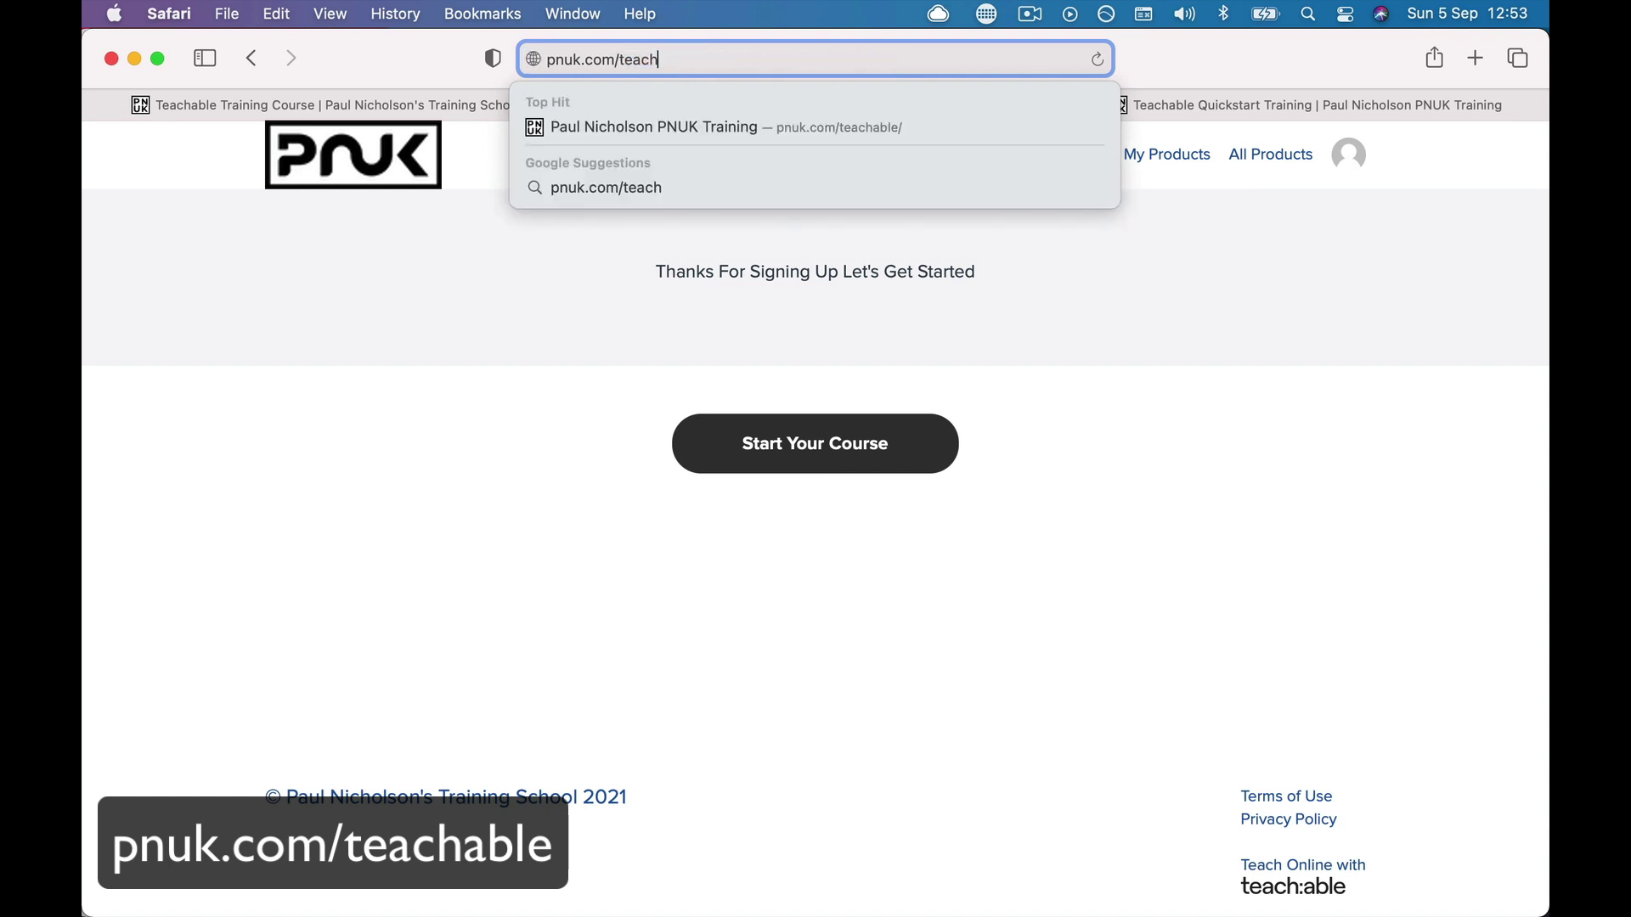
{"action": "type", "text": "able"}
{"action": "key", "text": "Return"}
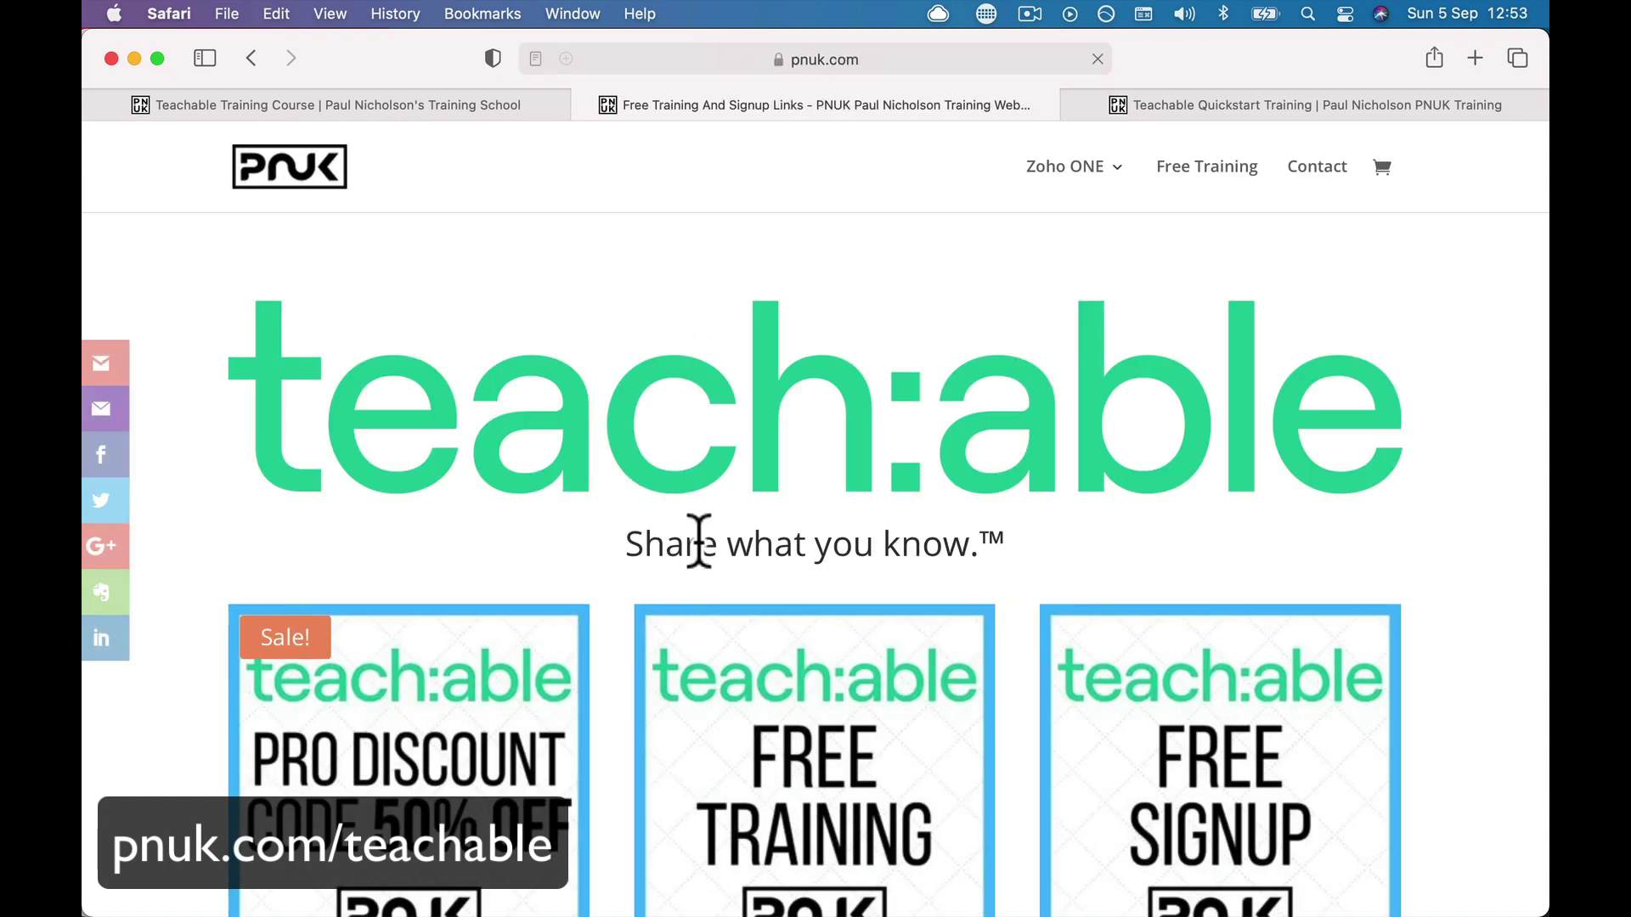
Scroll to the comments and follow the pnuk.com/contact link.
{"action": "scroll", "coordinate": [699, 543], "scroll_direction": "down", "scroll_amount": 15}
{"action": "scroll", "coordinate": [698, 543], "scroll_direction": "down", "scroll_amount": 20}
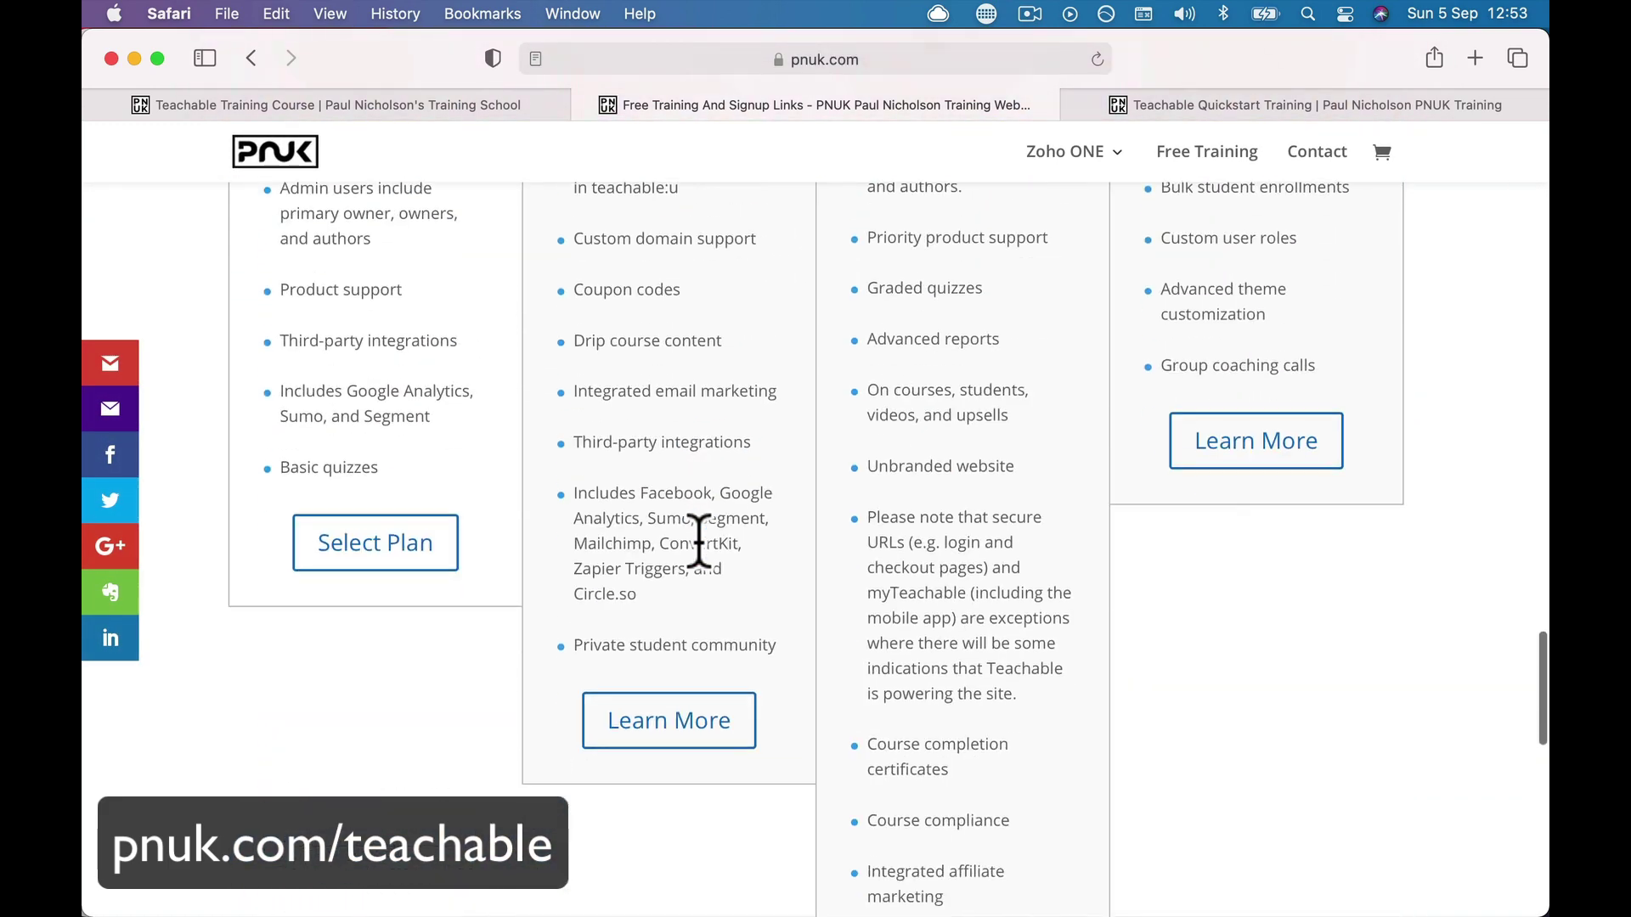
{"action": "scroll", "coordinate": [768, 465], "scroll_direction": "up", "scroll_amount": 3}
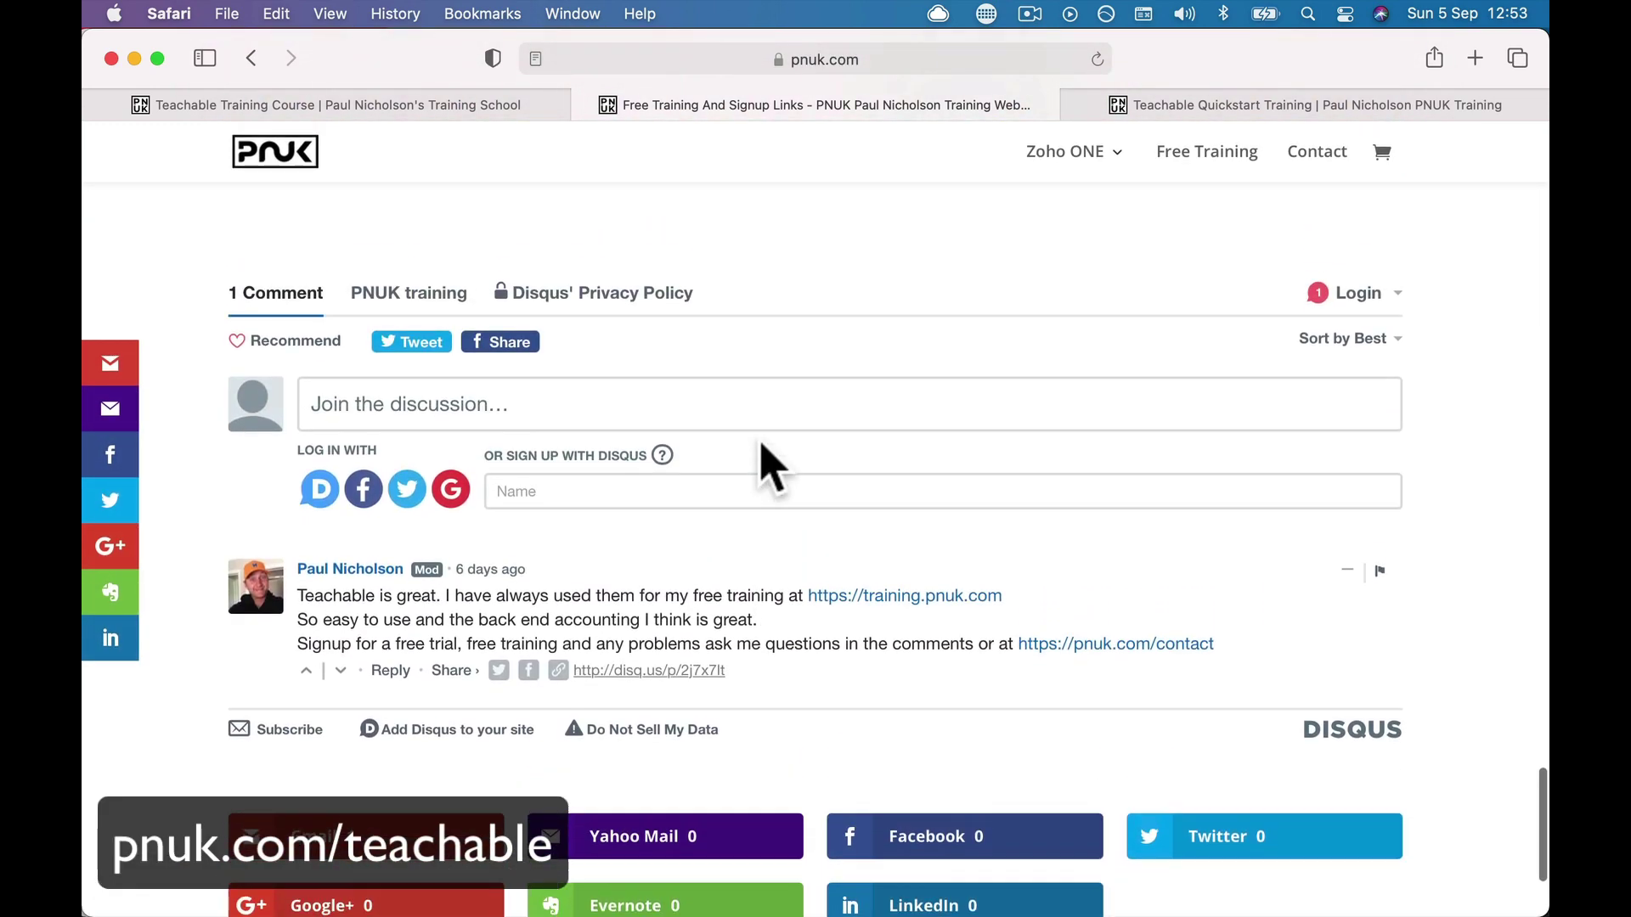
{"action": "left_click", "coordinate": [1097, 658]}
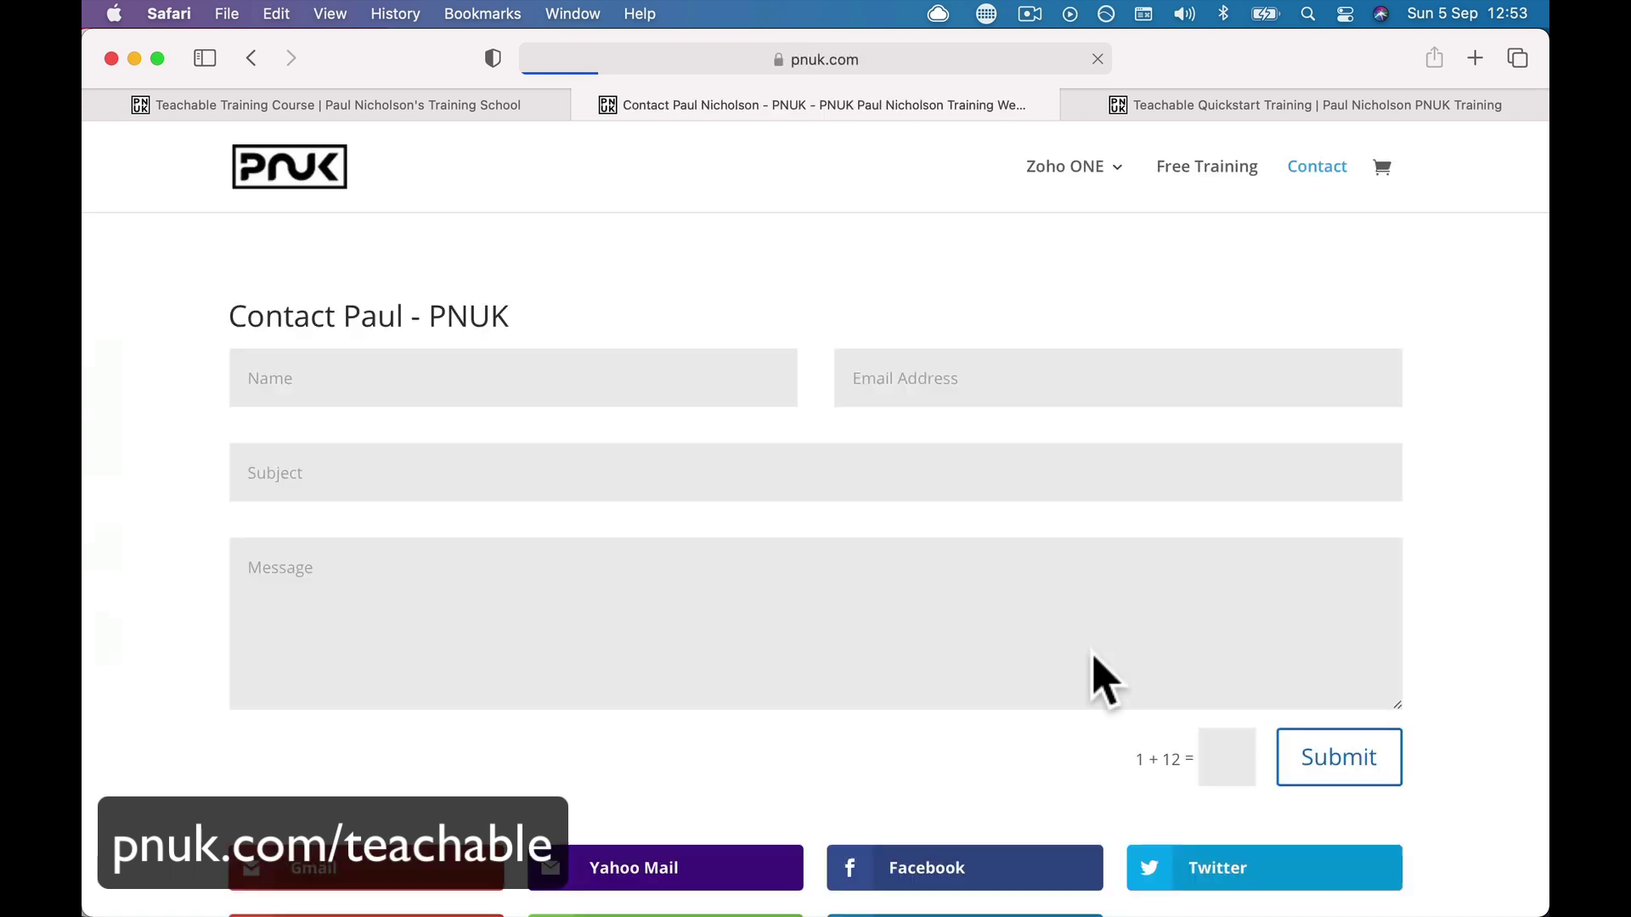